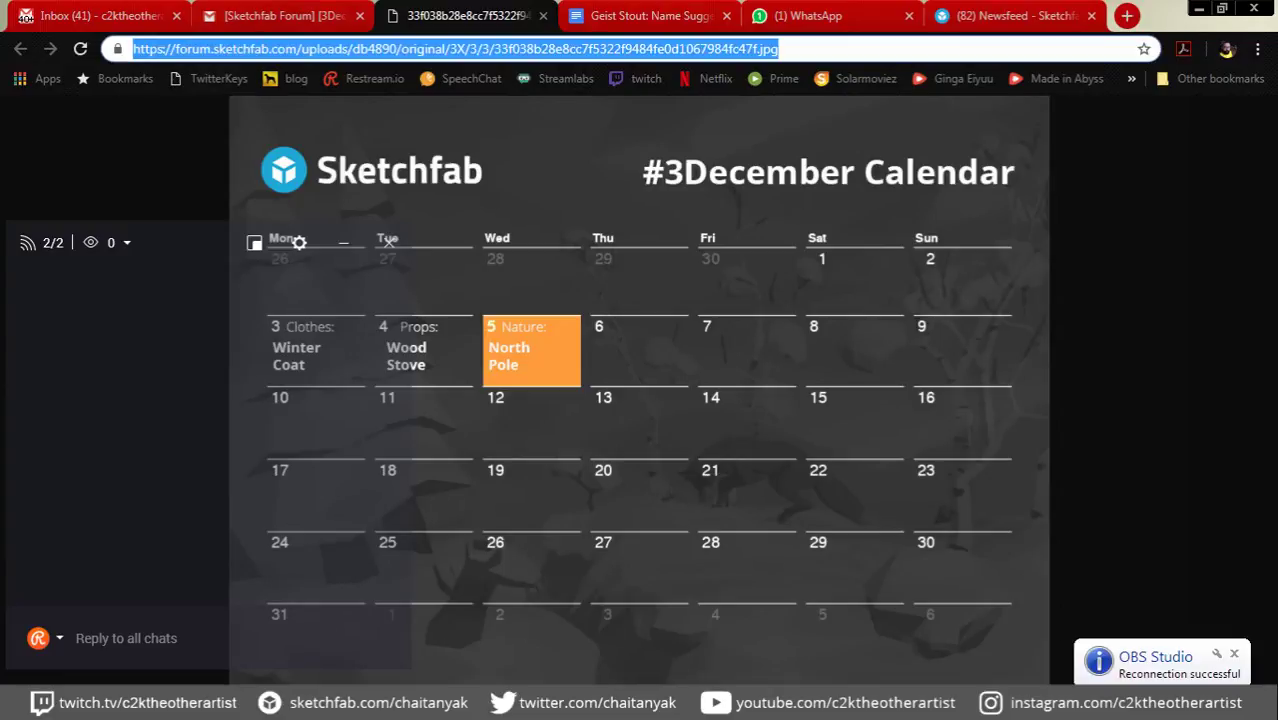
Step: Copy the 3December rules link address from the Sketchfab email and return to the upload form
{"action": "key", "text": "ctrl+shift+Tab"}
{"action": "scroll", "coordinate": [640, 450], "scroll_direction": "down", "scroll_amount": 2}
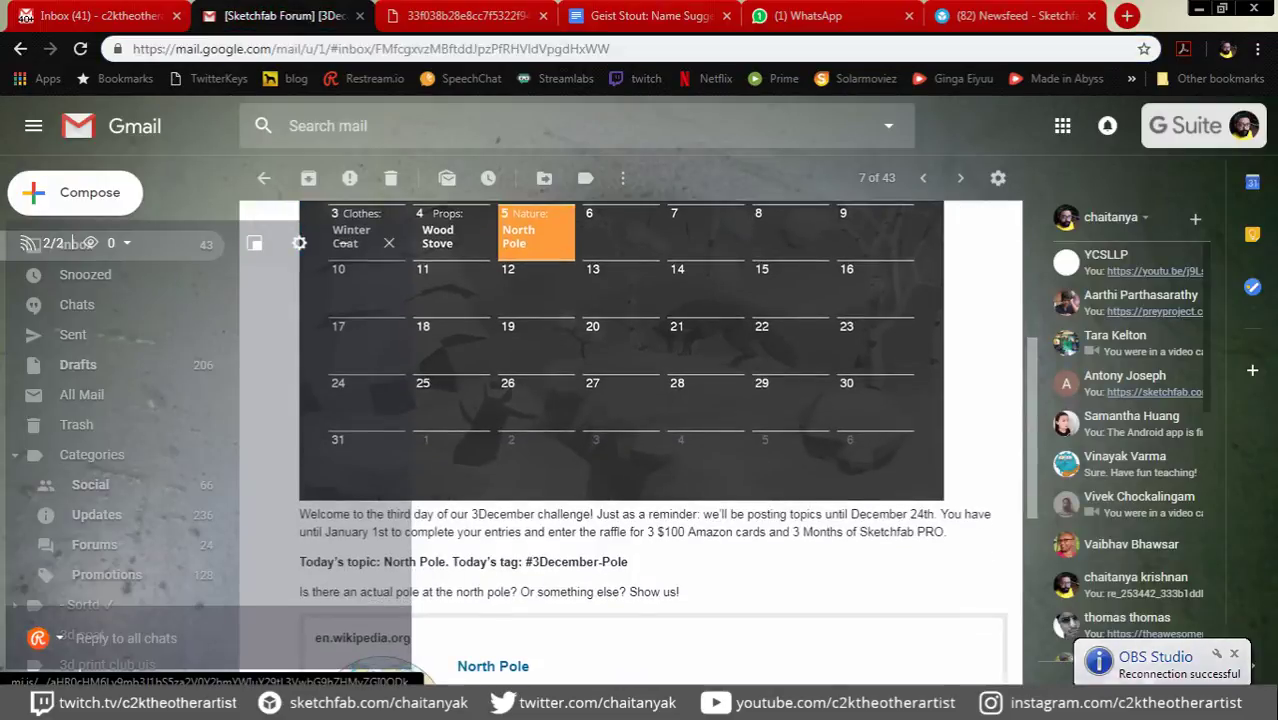
{"action": "scroll", "coordinate": [640, 450], "scroll_direction": "down", "scroll_amount": 3}
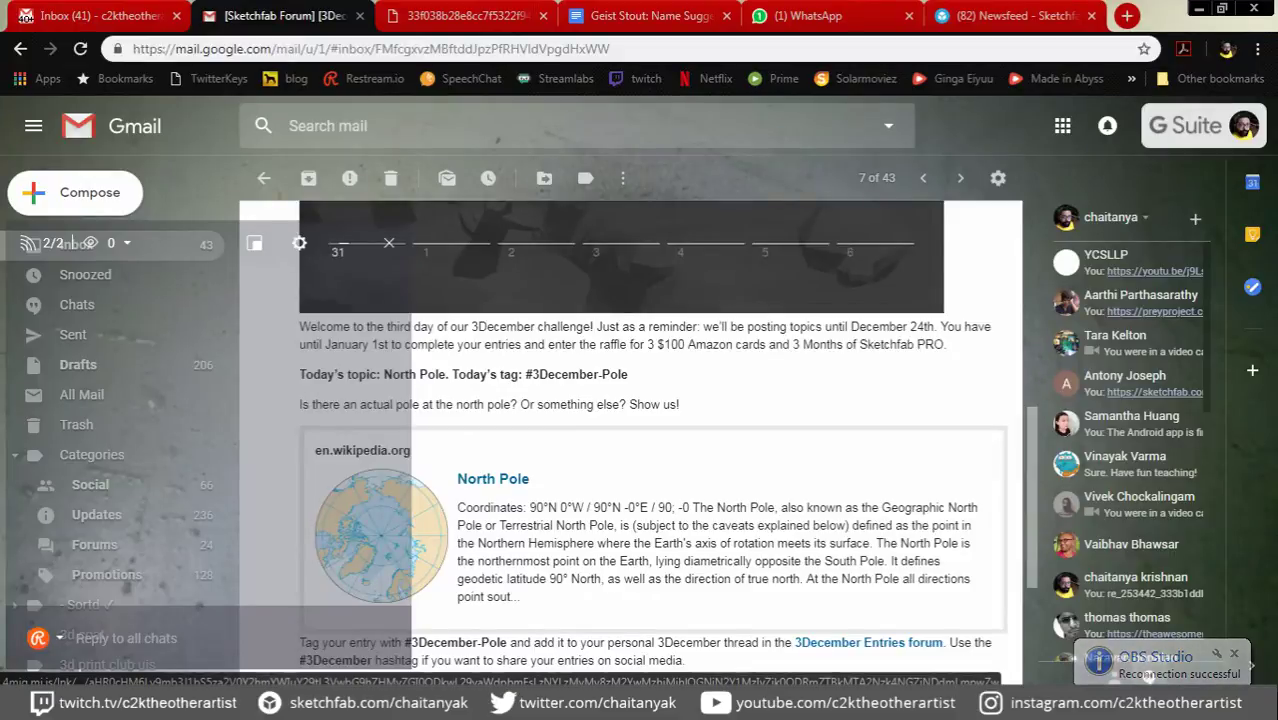
{"action": "scroll", "coordinate": [640, 450], "scroll_direction": "down", "scroll_amount": 3}
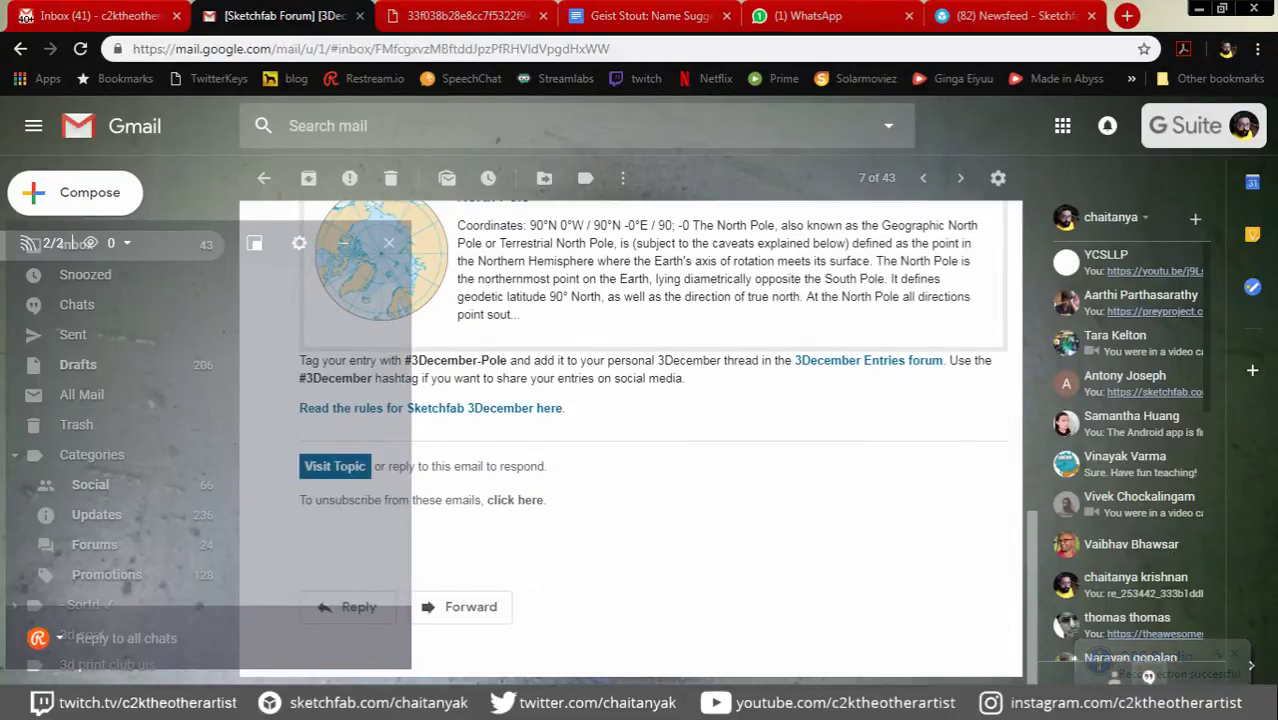
{"action": "right_click", "coordinate": [514, 408]}
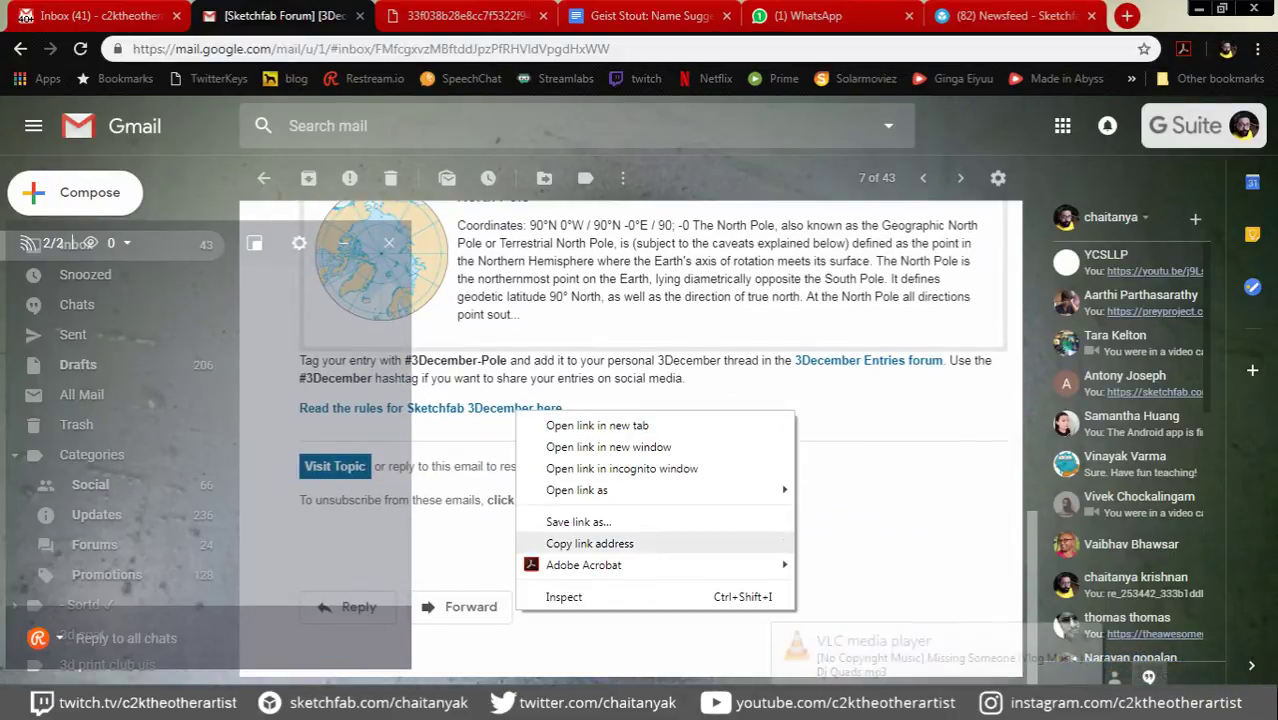
{"action": "left_click", "coordinate": [590, 543]}
{"action": "left_click", "coordinate": [543, 16]}
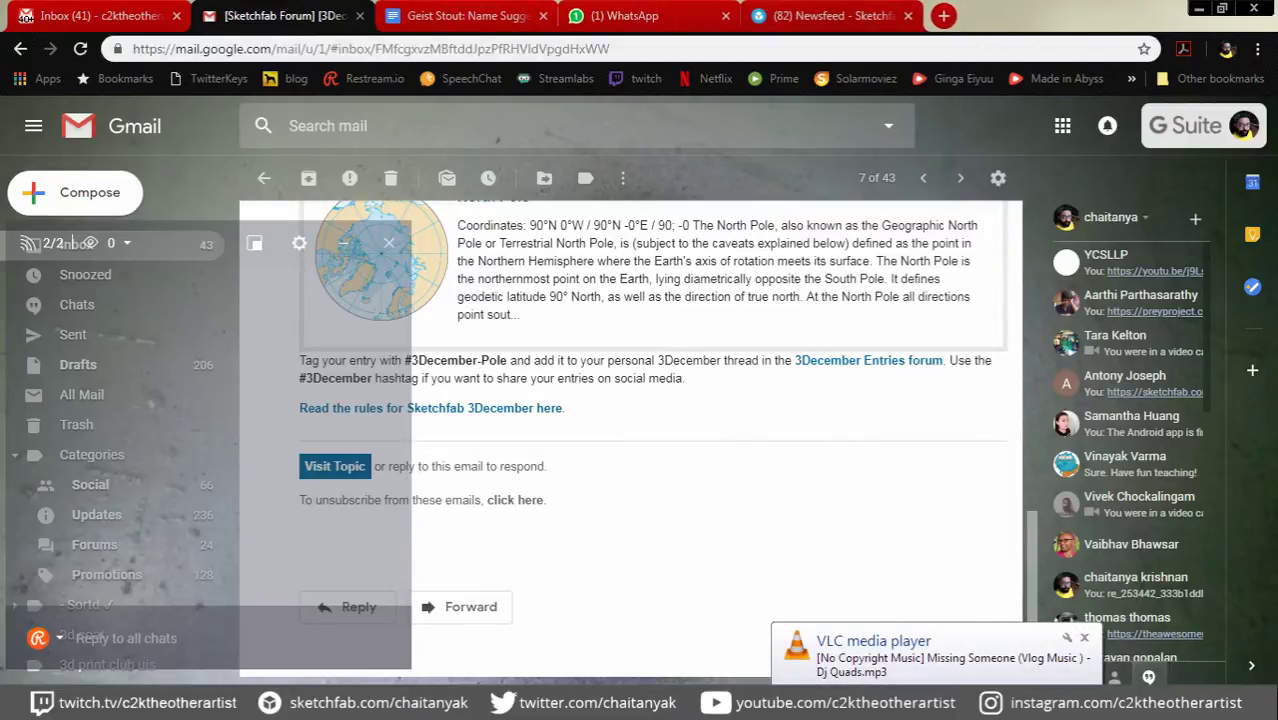
{"action": "left_click", "coordinate": [825, 16]}
Step: Paste the rules link into the description, add <br><br> after 'promptlist.', and bold 3December
{"action": "key", "text": "ctrl+v"}
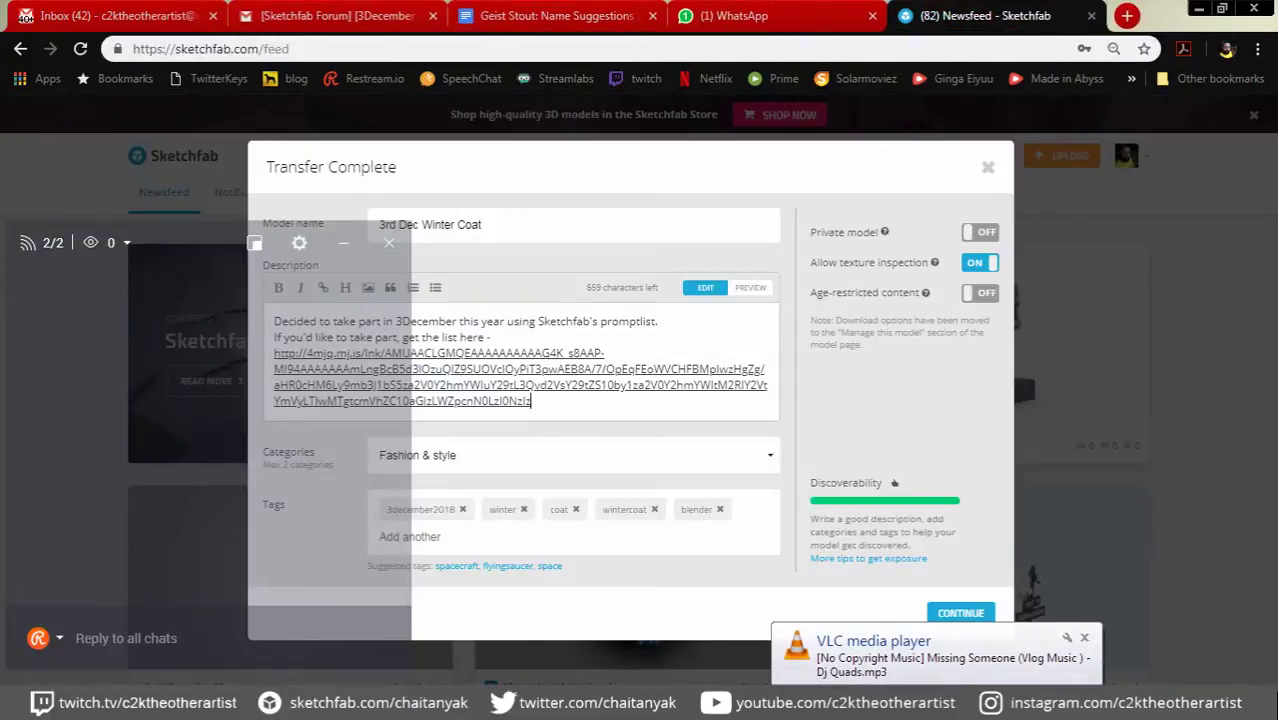
{"action": "type", "text": "<br"}
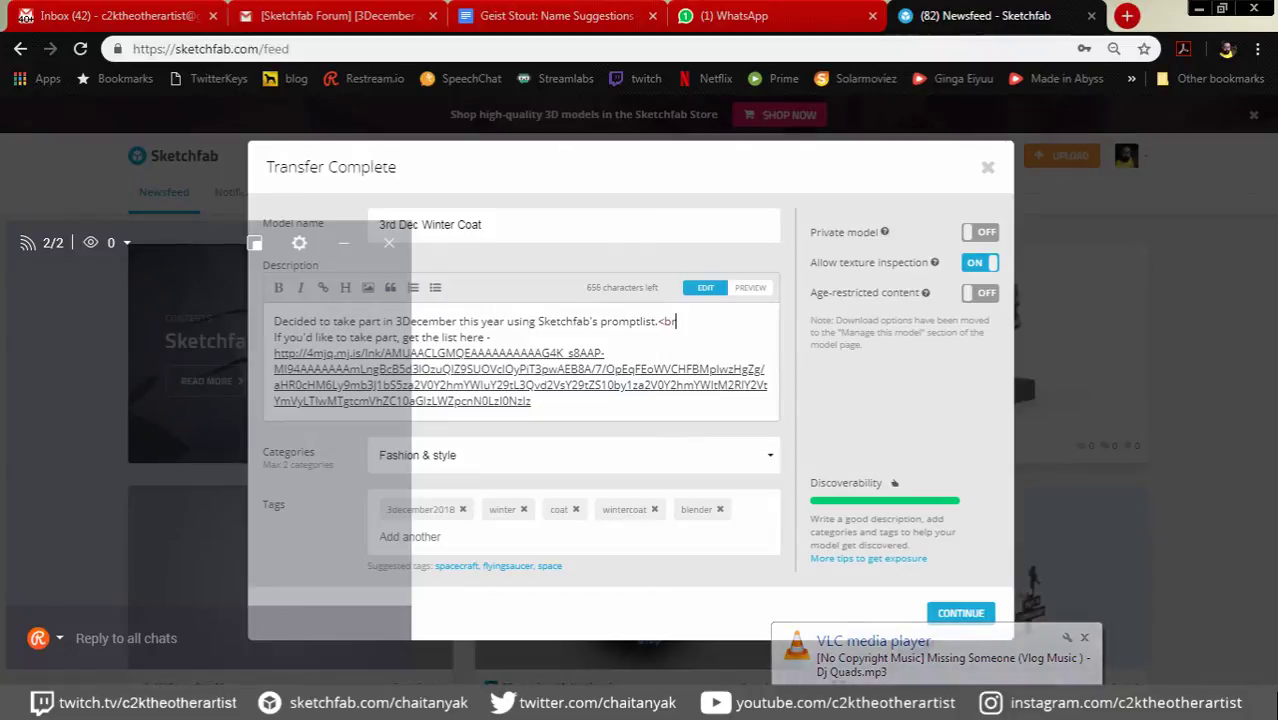
{"action": "type", "text": "><br>"}
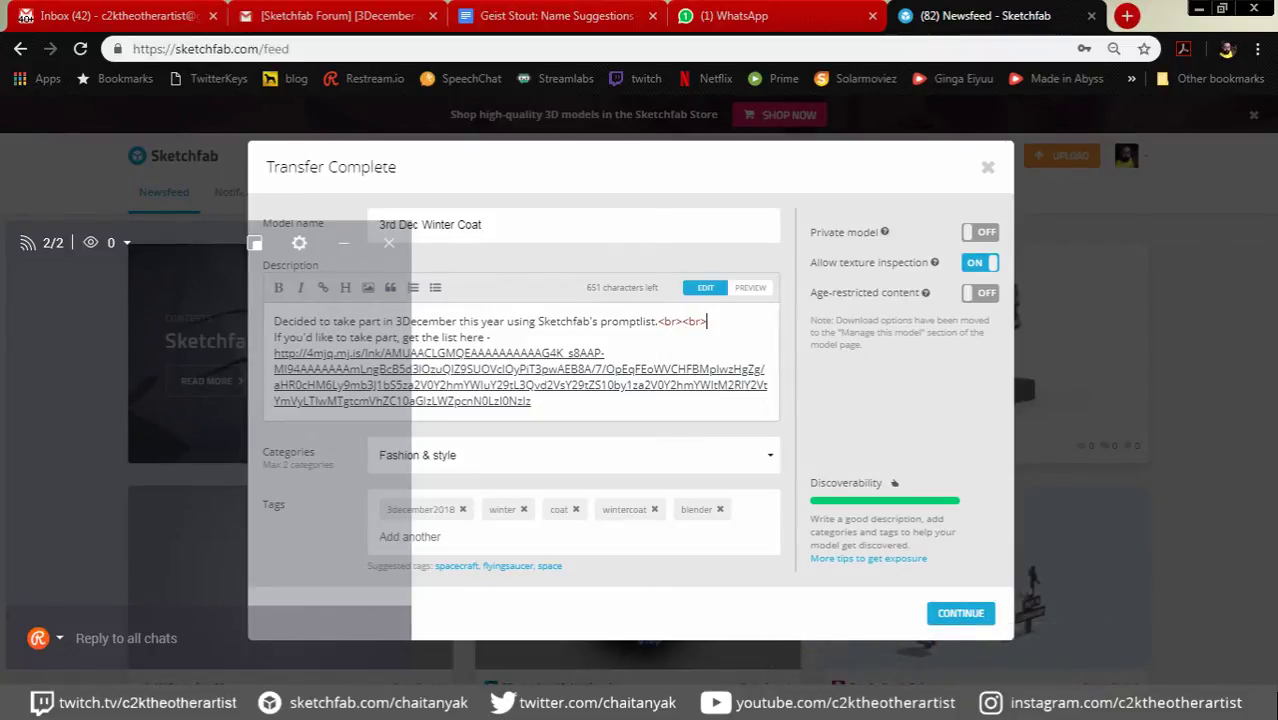
{"action": "double_click", "coordinate": [425, 321]}
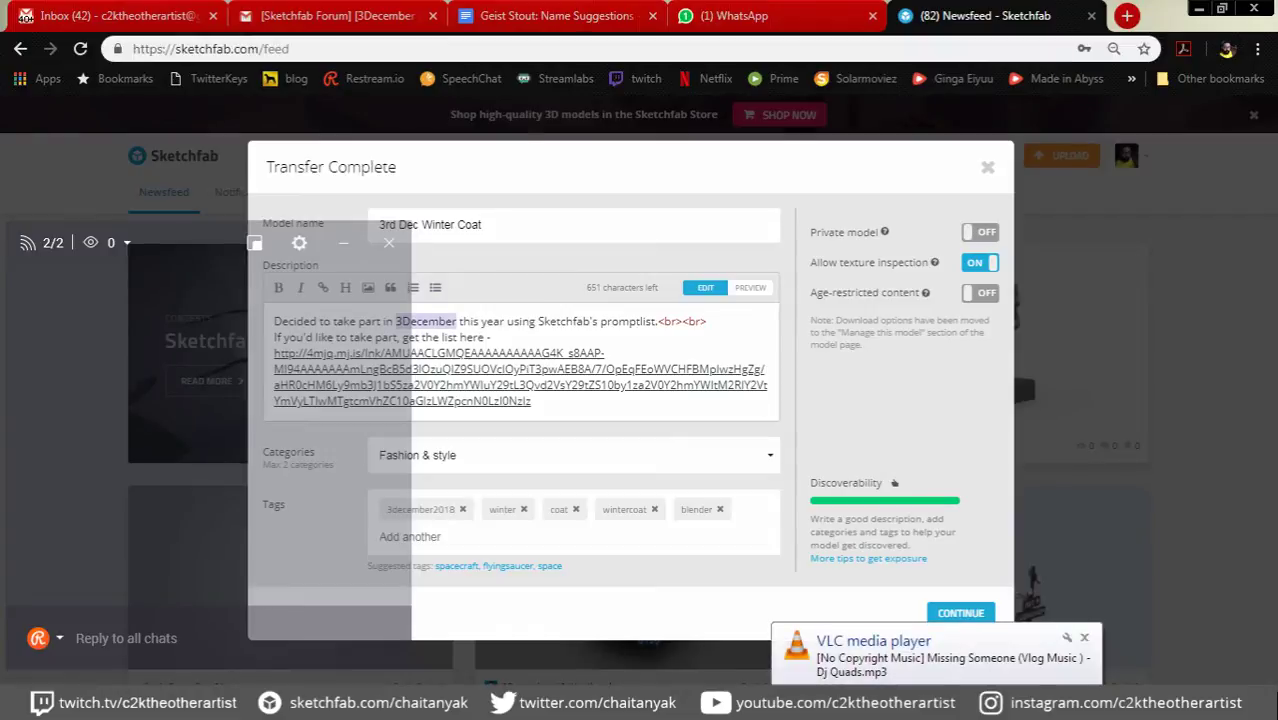
{"action": "left_click", "coordinate": [278, 287]}
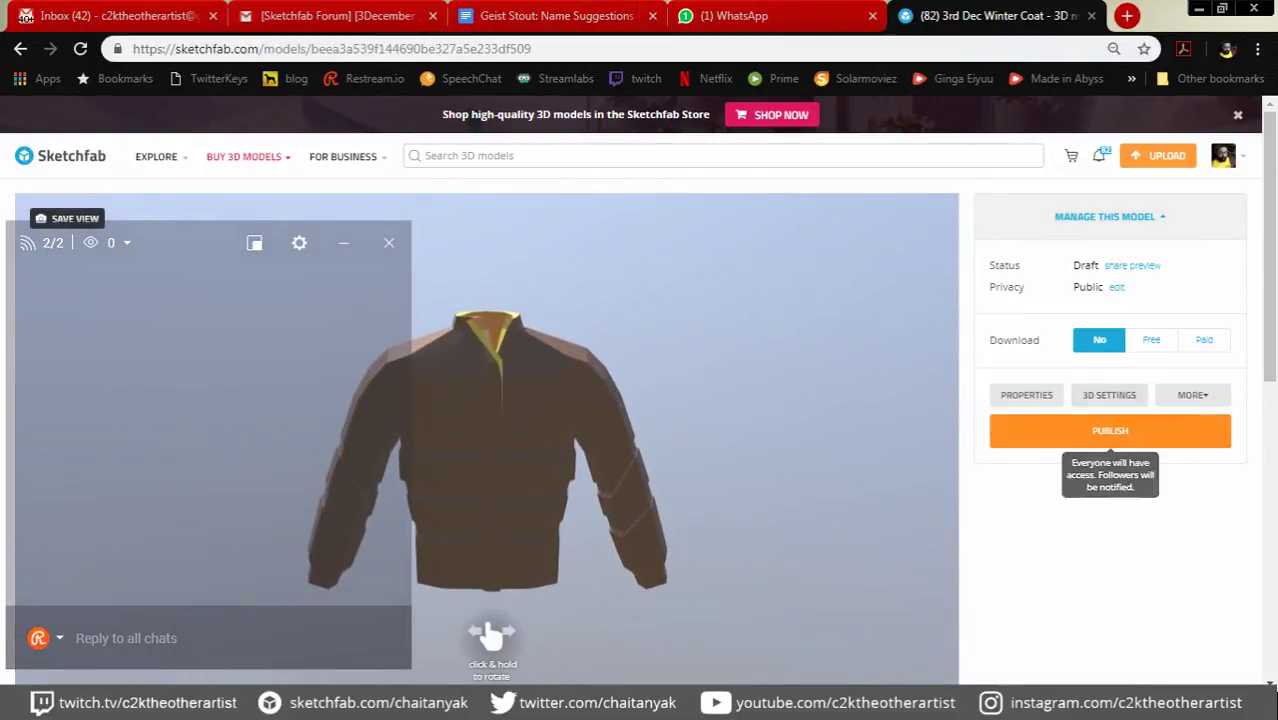
Step: Open the 3D Settings editor for the '3rd Dec Winter Coat' model
{"action": "left_click", "coordinate": [1109, 394]}
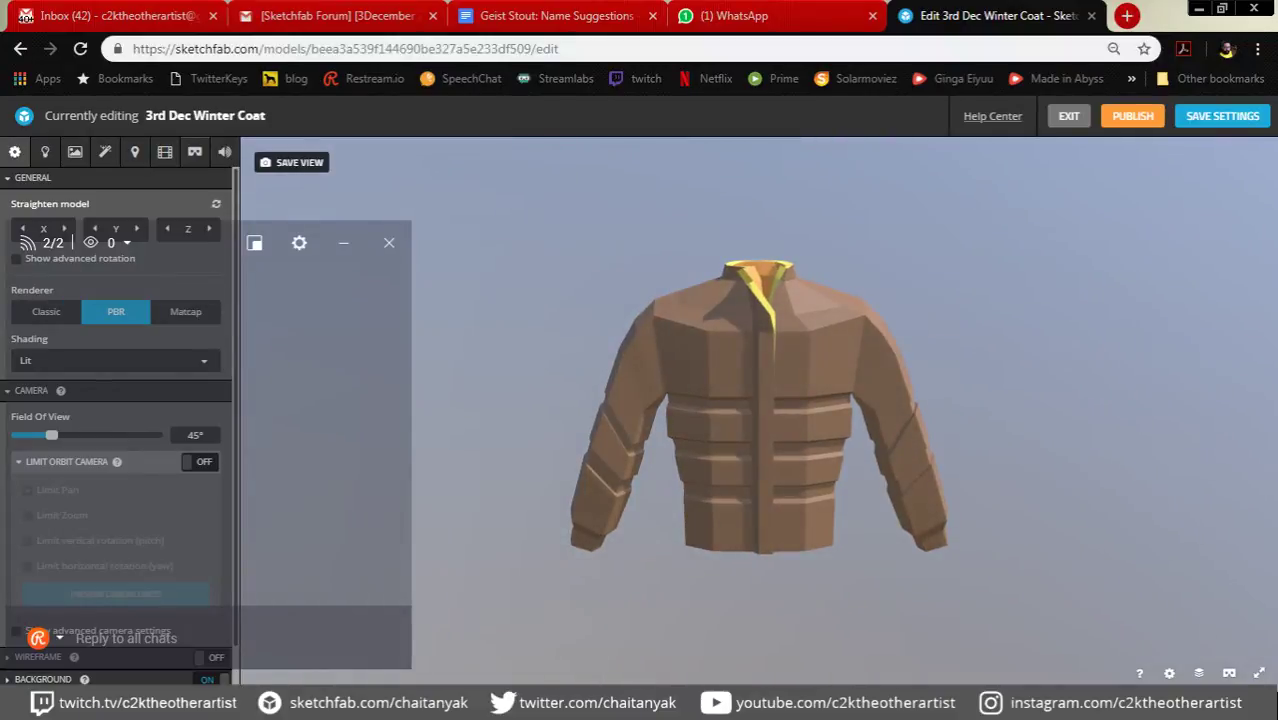
Step: Turn on ground shadows under the jacket at intensity 0.443 and height -0.015
{"action": "left_click_drag", "start_coordinate": [760, 400], "coordinate": [700, 430]}
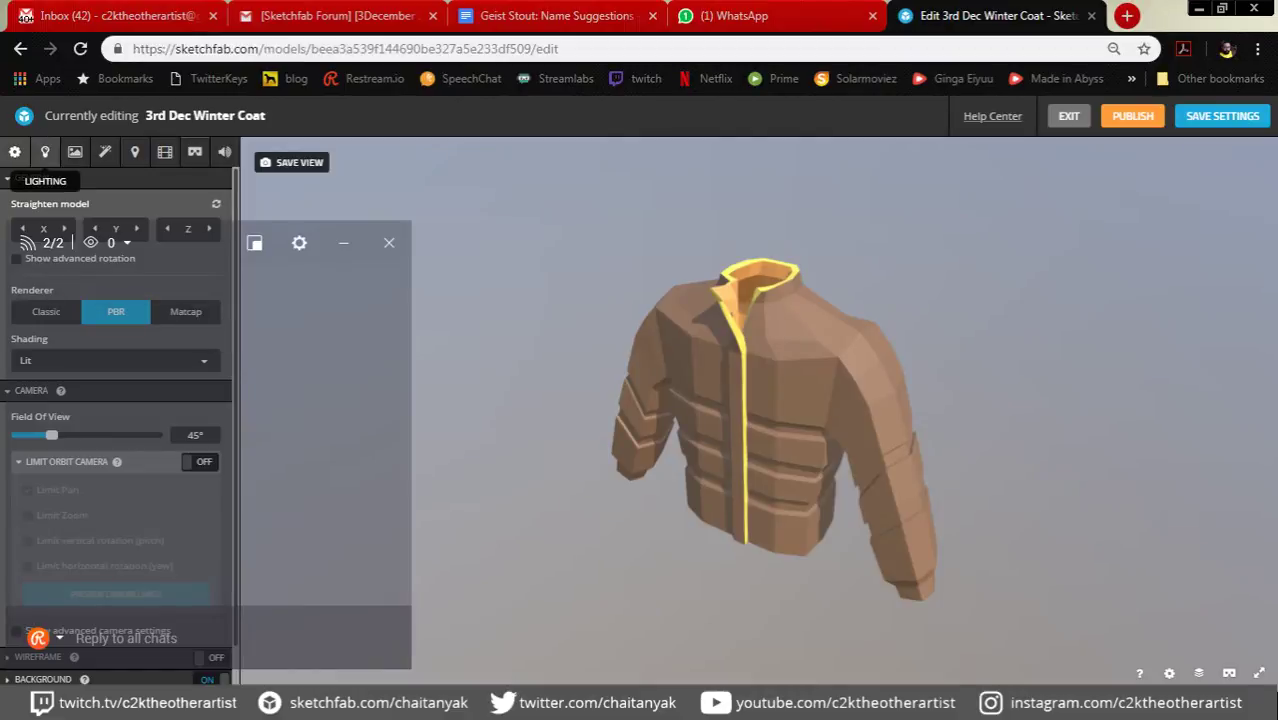
{"action": "left_click", "coordinate": [44, 151]}
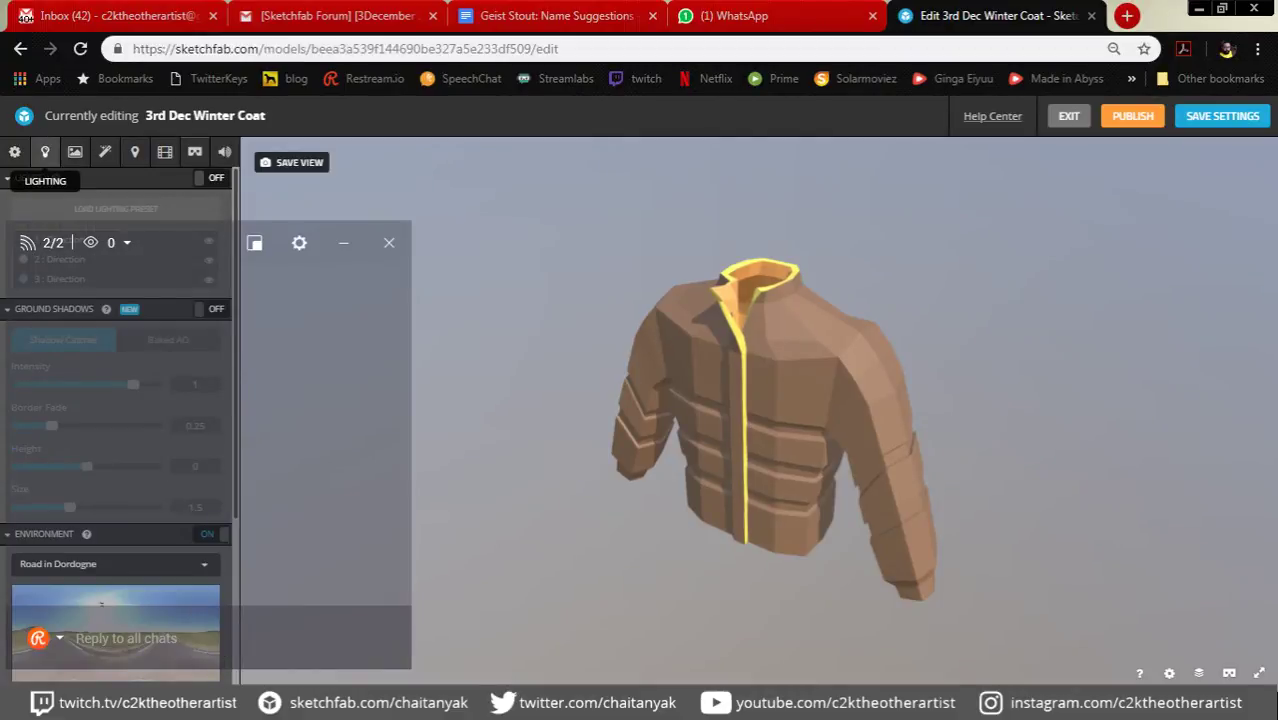
{"action": "left_click", "coordinate": [209, 308]}
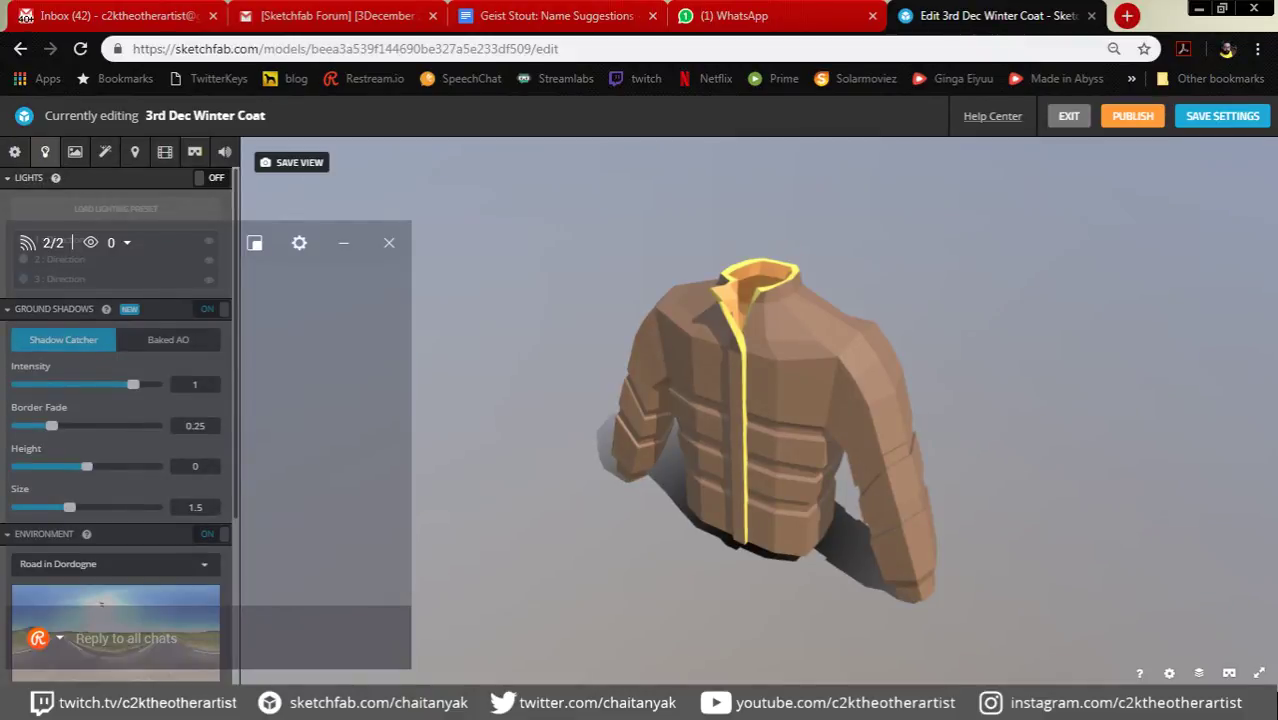
{"action": "mouse_move", "coordinate": [86, 466]}
{"action": "left_mouse_down"}
{"action": "mouse_move", "coordinate": [52, 466]}
{"action": "mouse_move", "coordinate": [70, 466]}
{"action": "mouse_move", "coordinate": [103, 425]}
{"action": "mouse_move", "coordinate": [51, 425]}
{"action": "left_mouse_up"}
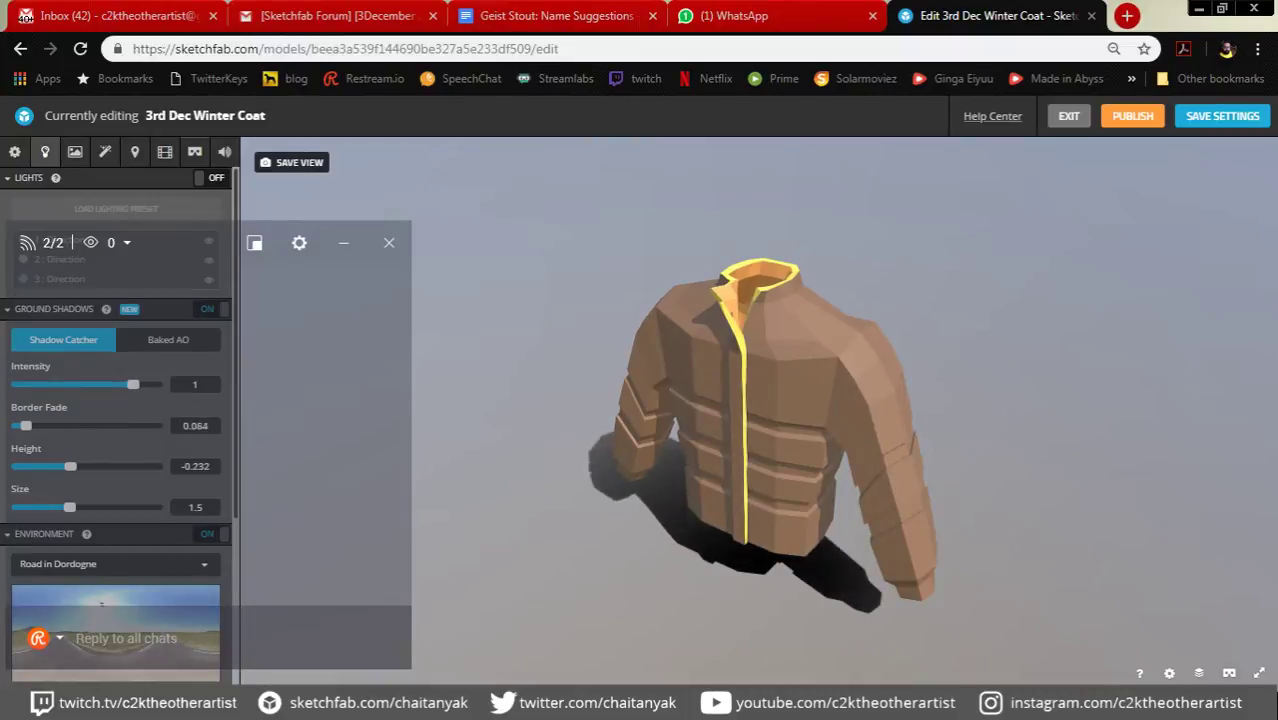
{"action": "left_click_drag", "start_coordinate": [133, 384], "coordinate": [77, 384]}
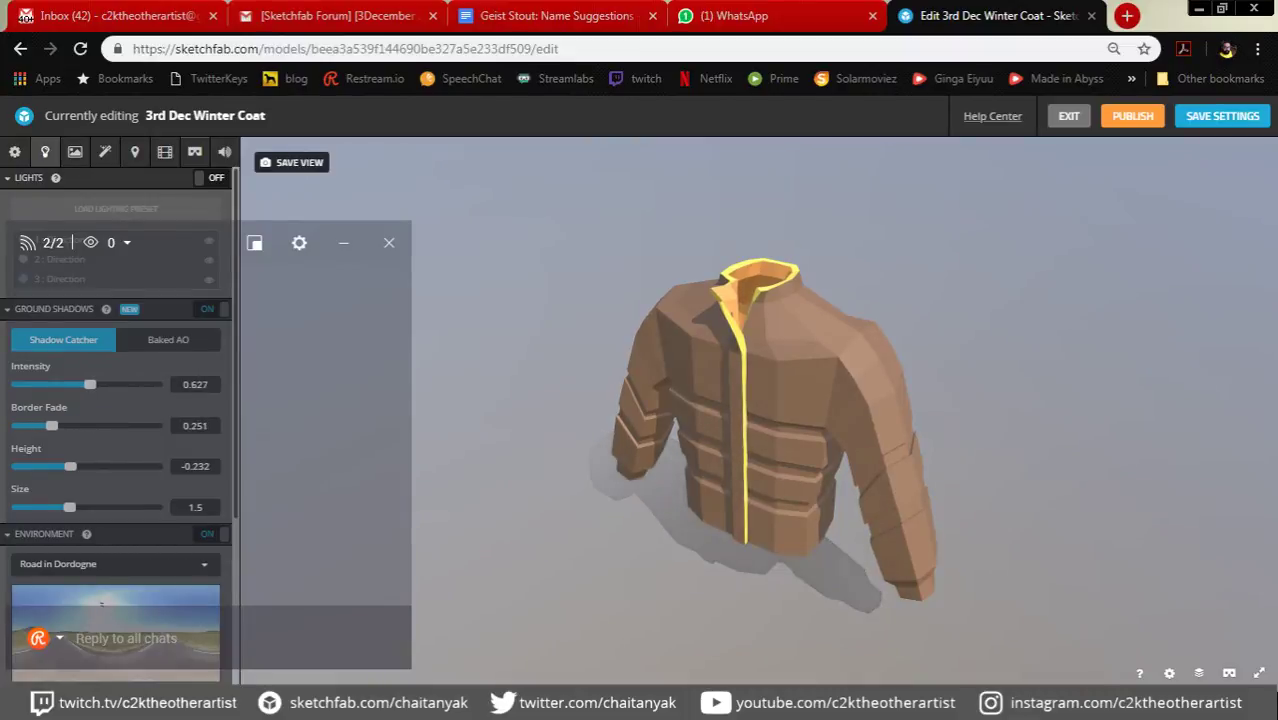
{"action": "left_click_drag", "start_coordinate": [700, 450], "coordinate": [800, 400]}
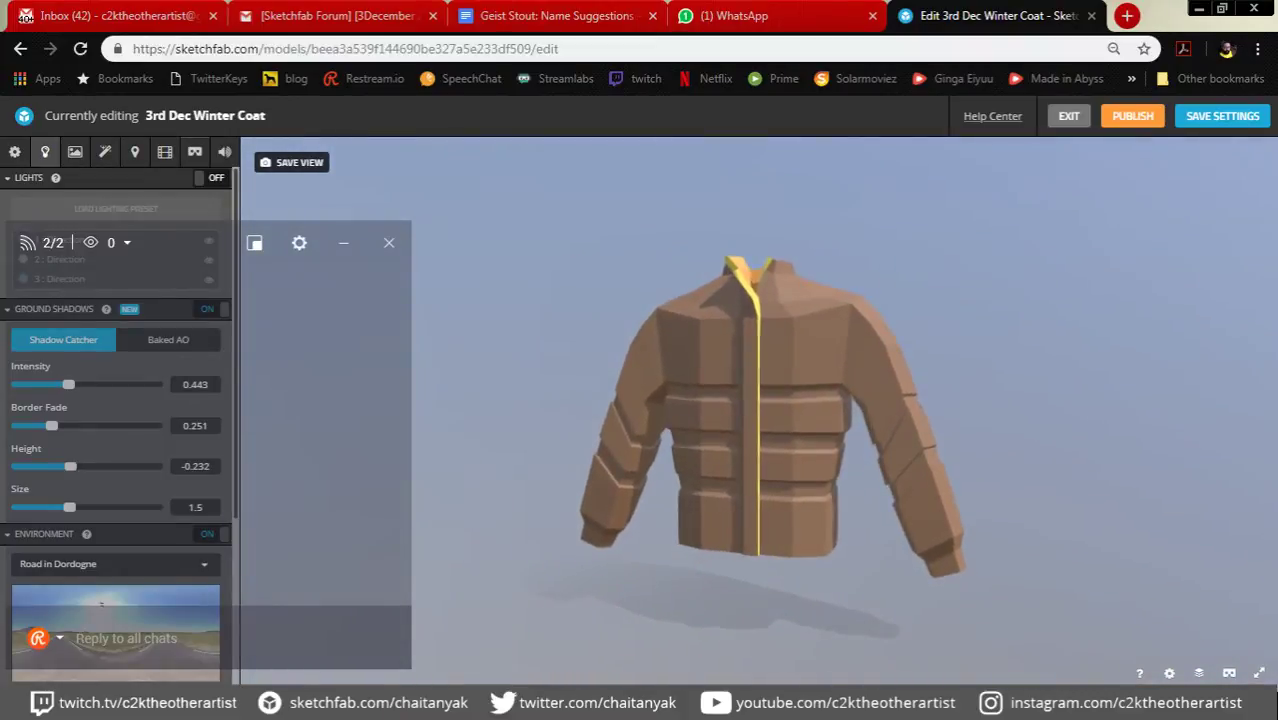
{"action": "left_click_drag", "start_coordinate": [70, 466], "coordinate": [90, 466]}
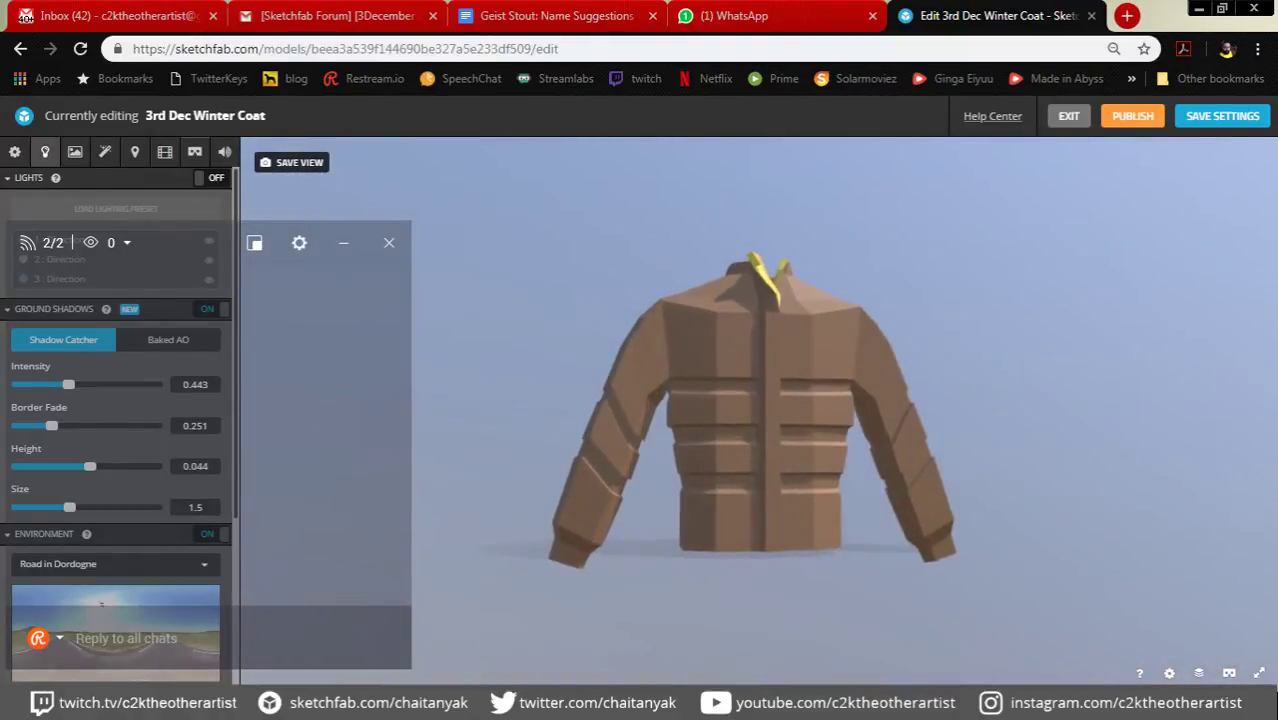
{"action": "left_click_drag", "start_coordinate": [90, 466], "coordinate": [85, 466]}
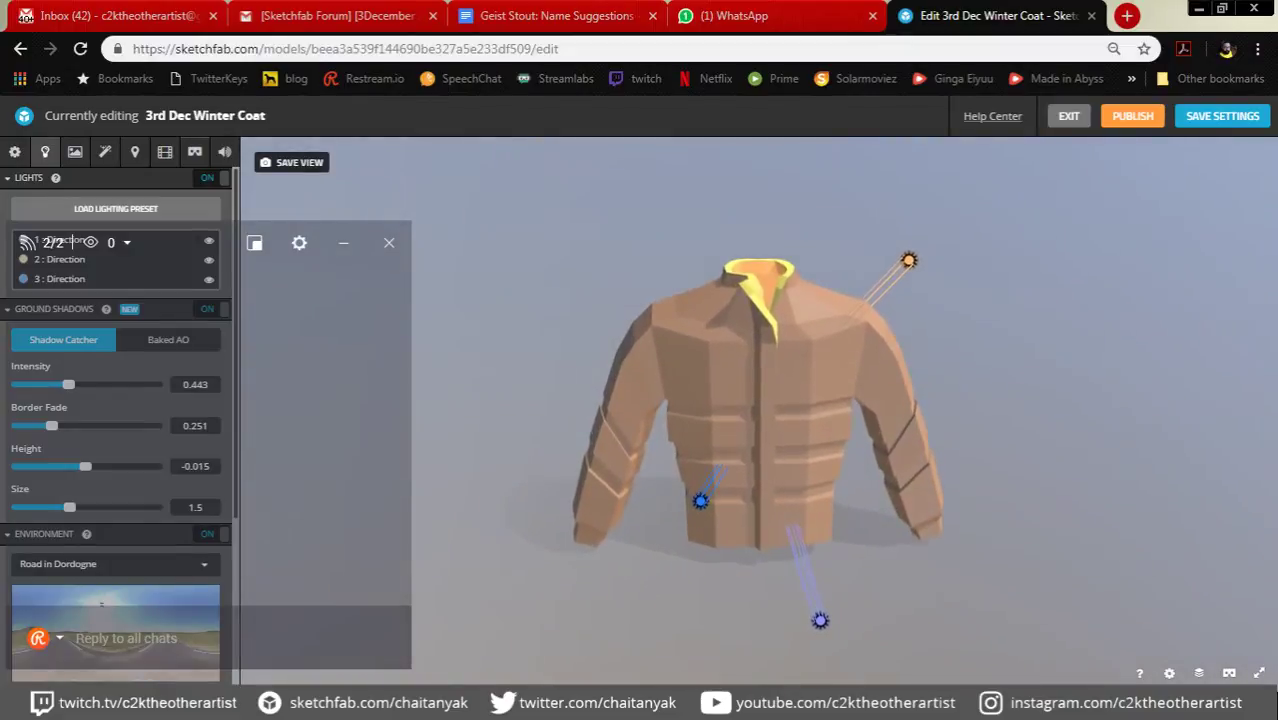
Step: Light the scene with the Gareoult environment at brightness 0.7
{"action": "scroll", "coordinate": [115, 420], "scroll_direction": "down", "scroll_amount": 3}
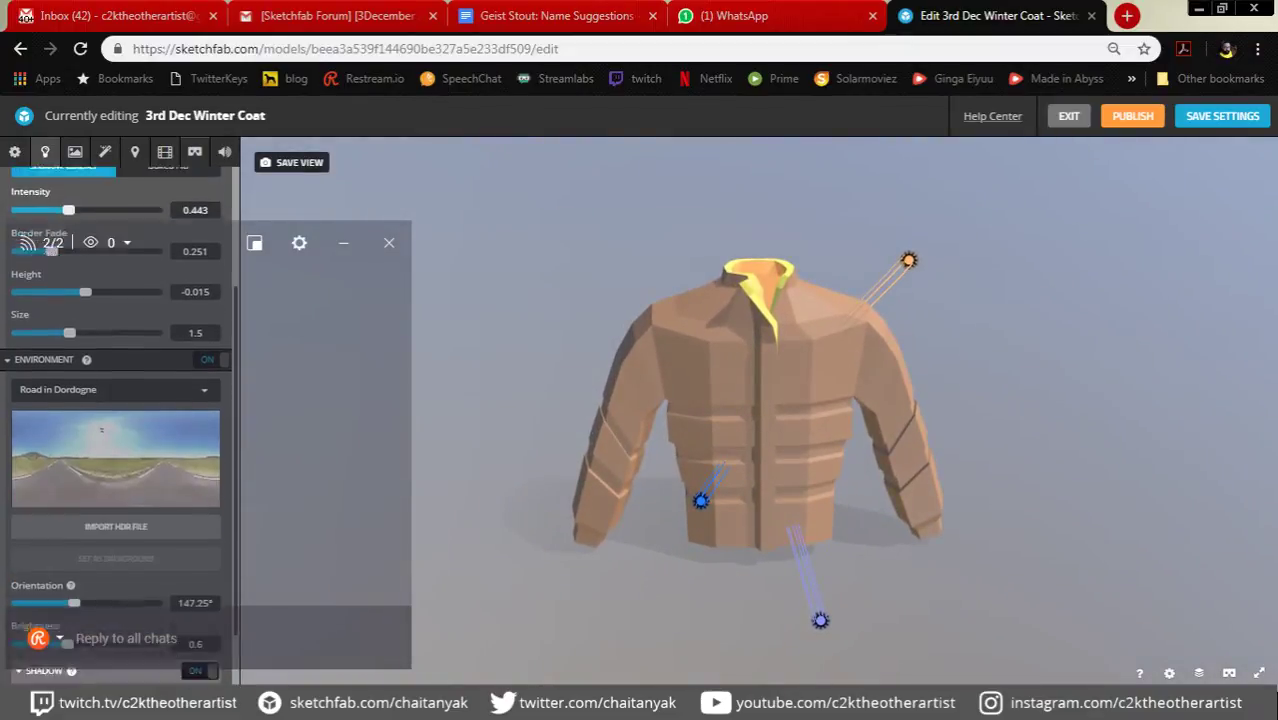
{"action": "scroll", "coordinate": [115, 420], "scroll_direction": "down", "scroll_amount": 1}
{"action": "left_click_drag", "start_coordinate": [67, 564], "coordinate": [54, 564]}
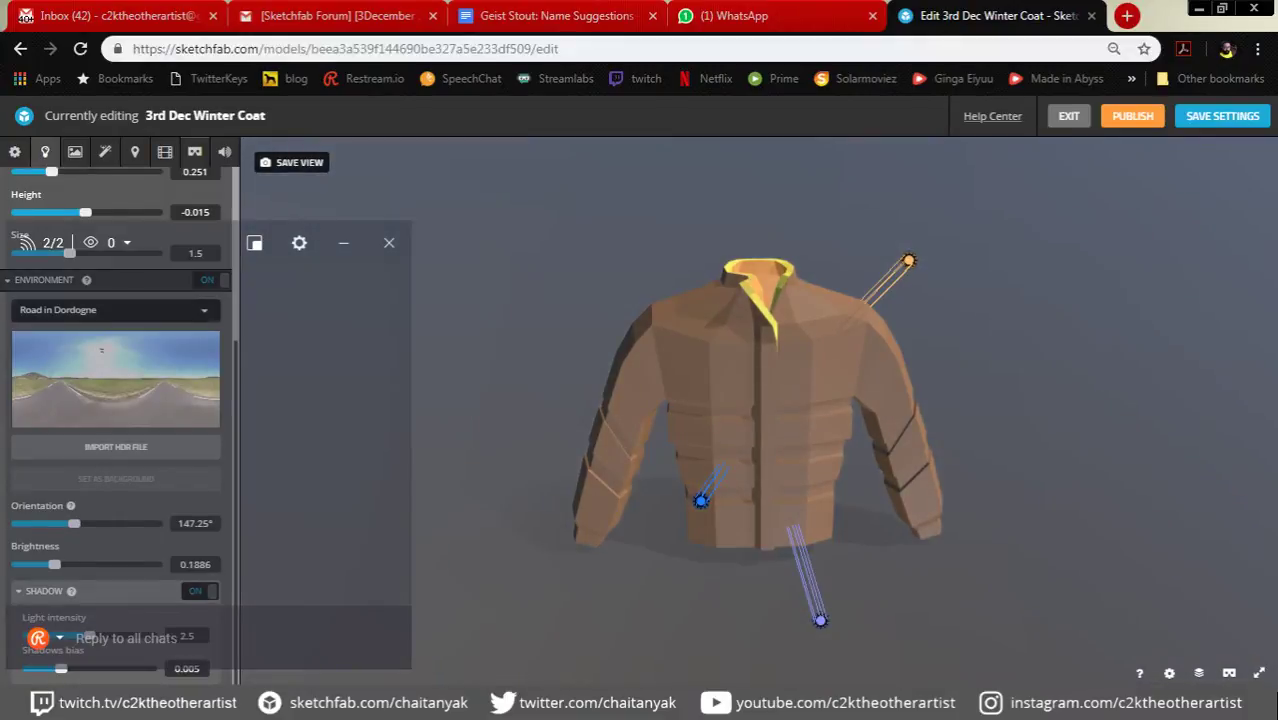
{"action": "left_click", "coordinate": [110, 310]}
{"action": "scroll", "coordinate": [115, 450], "scroll_direction": "down", "scroll_amount": 3}
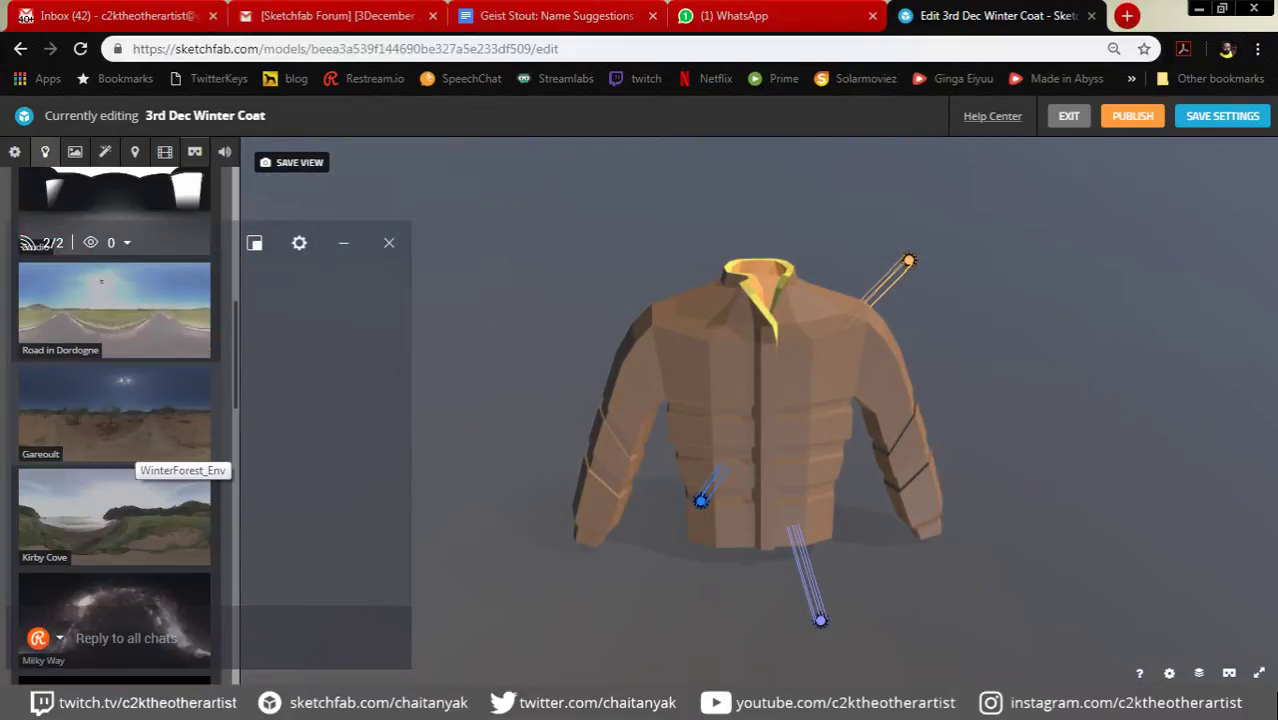
{"action": "scroll", "coordinate": [135, 460], "scroll_direction": "down", "scroll_amount": 2}
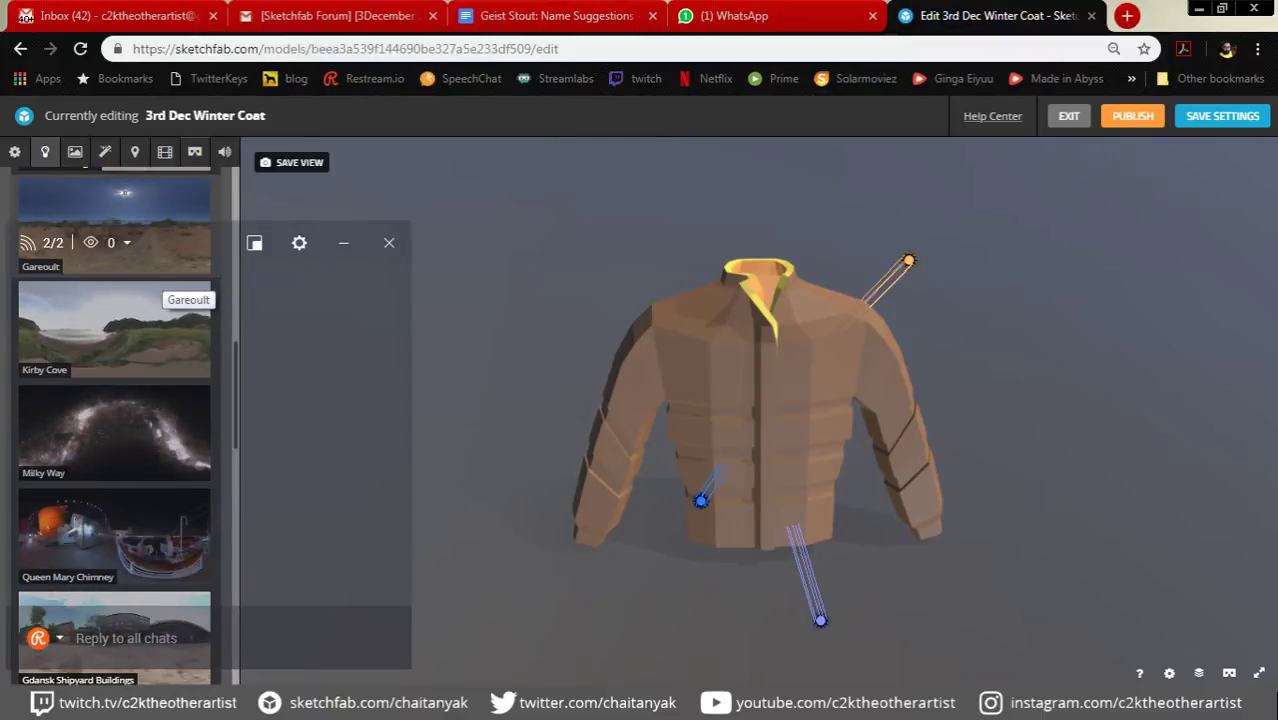
{"action": "left_click", "coordinate": [165, 255]}
{"action": "left_click_drag", "start_coordinate": [800, 400], "coordinate": [700, 420]}
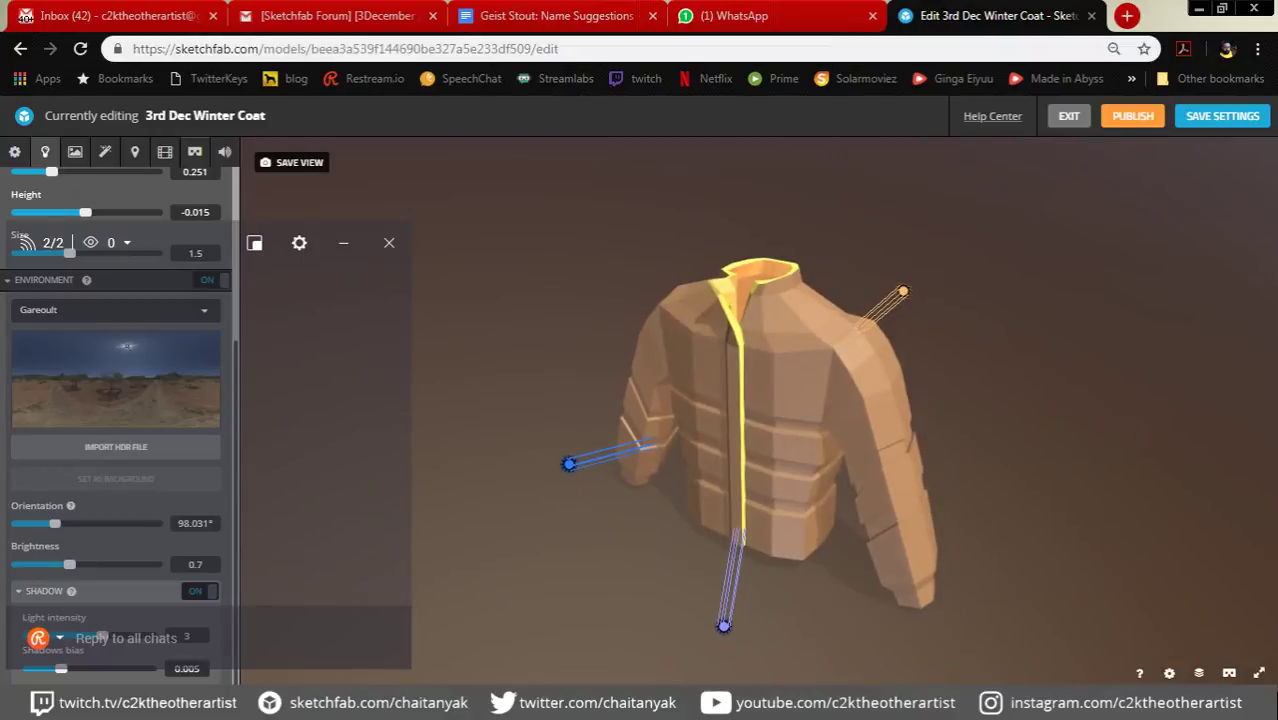
{"action": "left_click", "coordinate": [105, 151]}
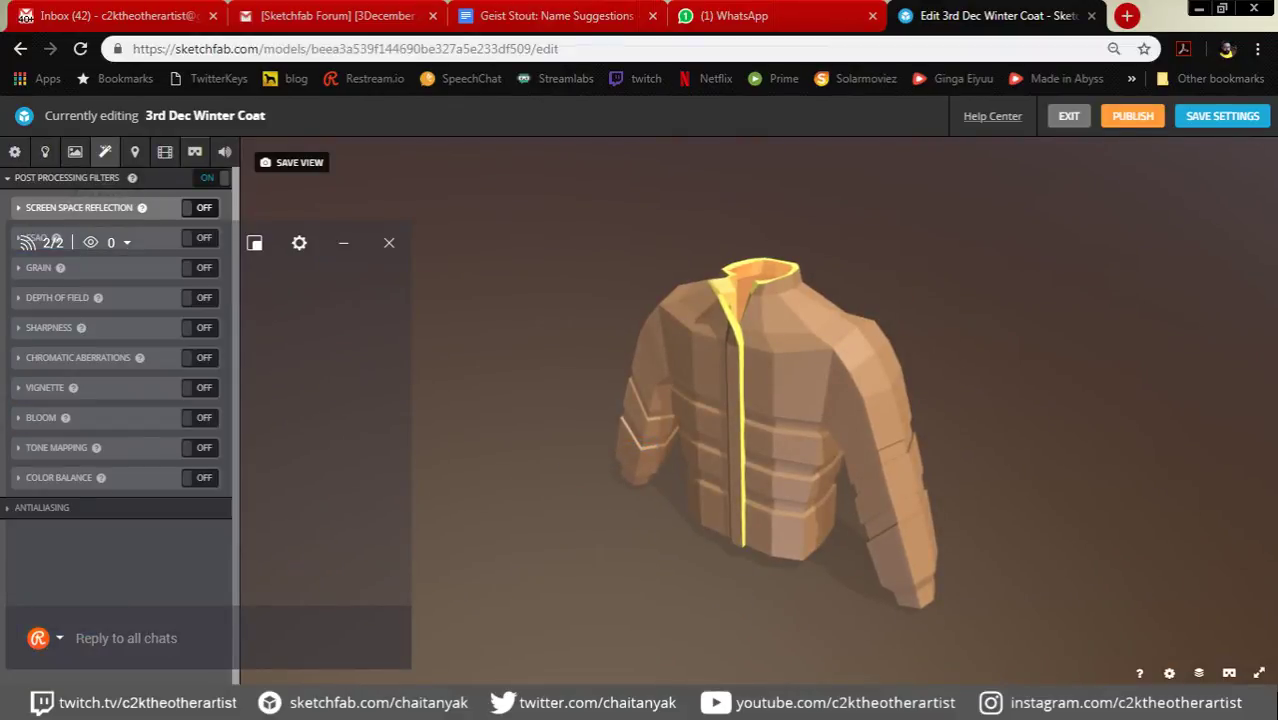
Step: Enable SSAO, save the view as thumbnail, publish the model and exit to its page
{"action": "left_click", "coordinate": [200, 237]}
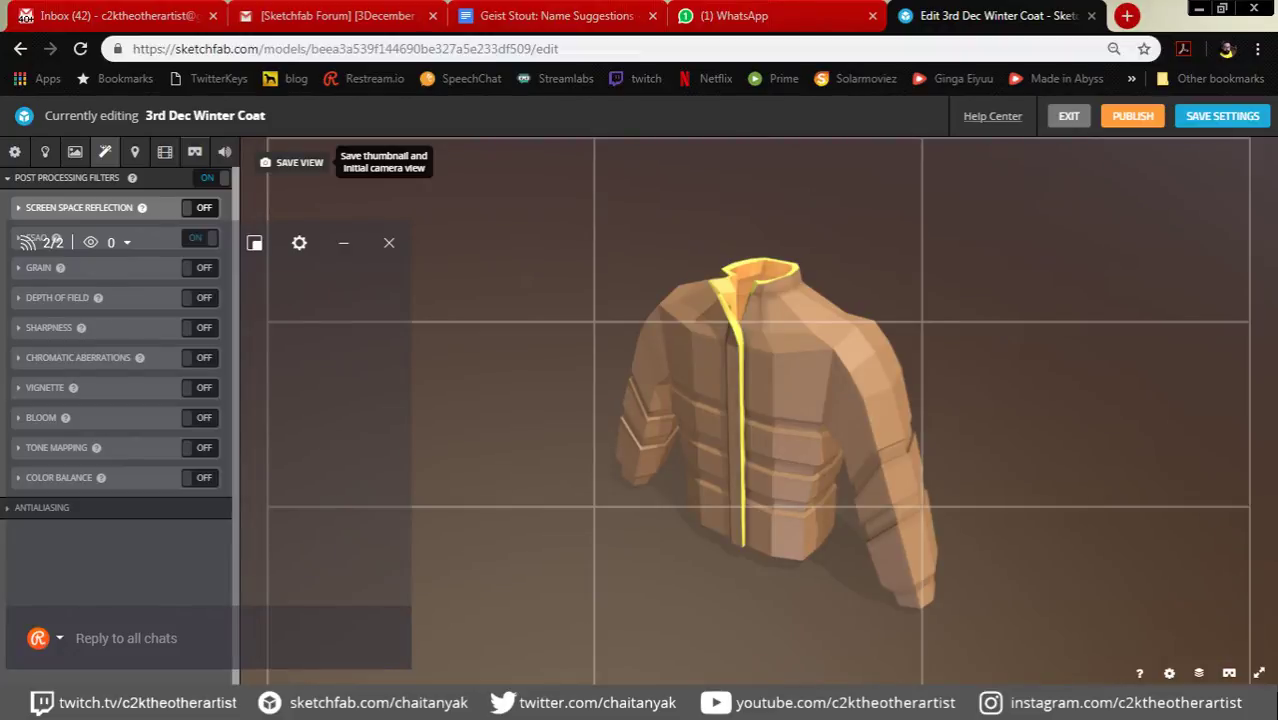
{"action": "left_click", "coordinate": [295, 162]}
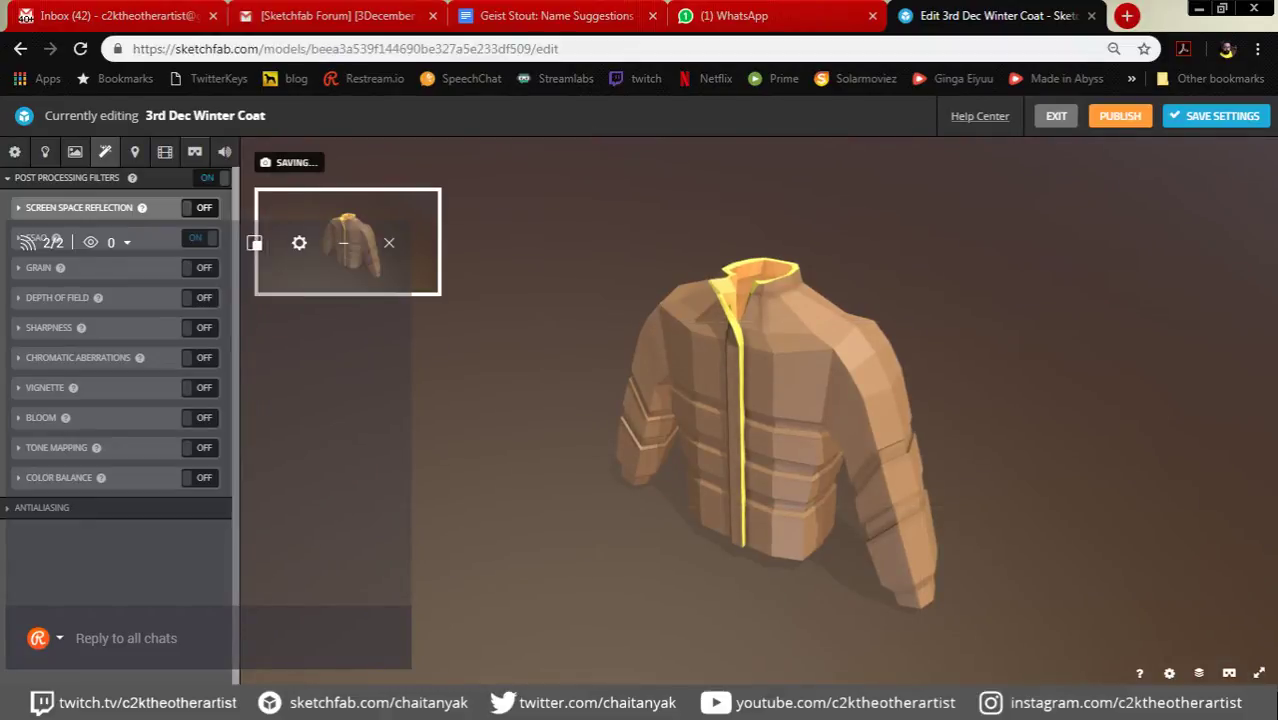
{"action": "left_click", "coordinate": [1120, 115]}
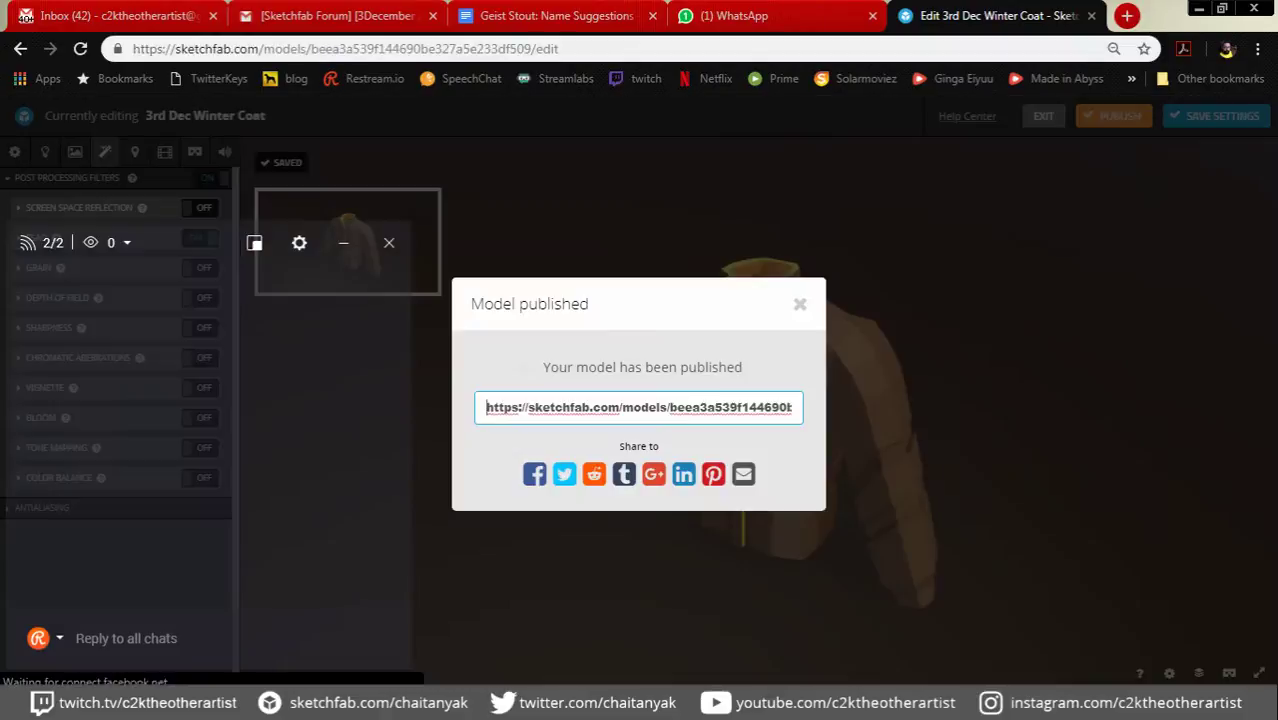
{"action": "key", "text": "Escape"}
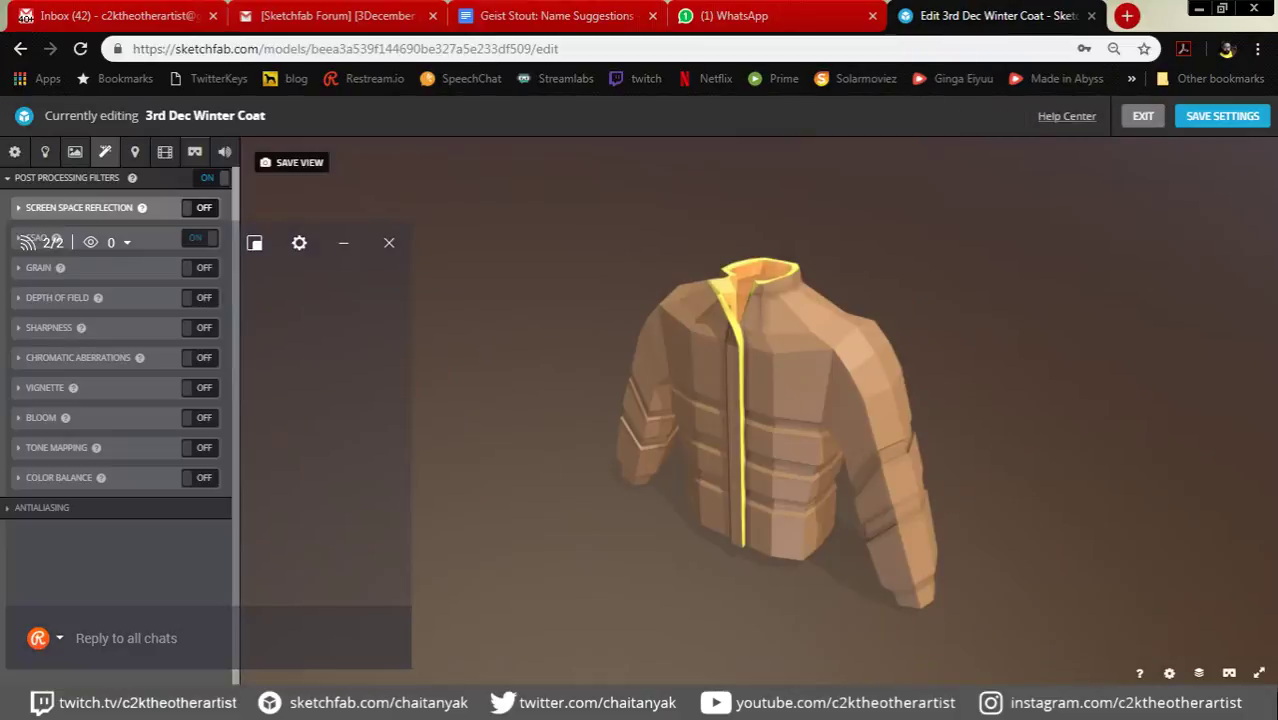
{"action": "left_click", "coordinate": [1142, 115]}
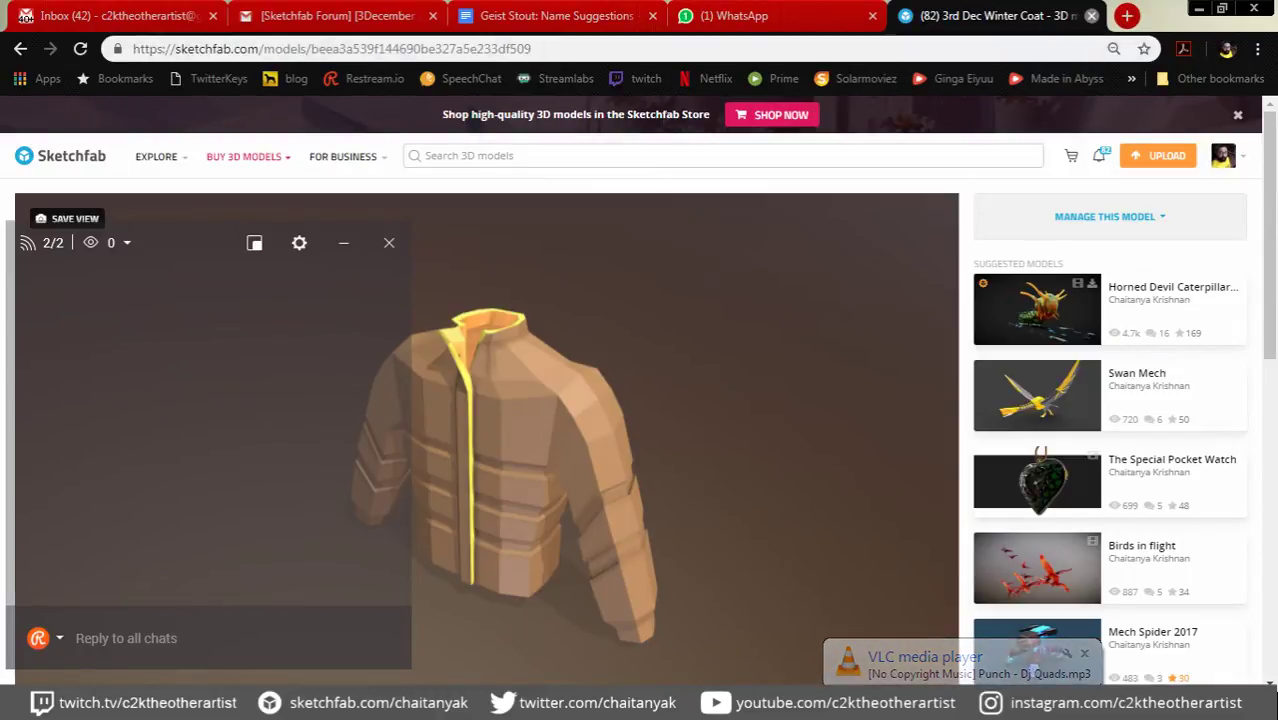
Step: Close the Winter Coat tab and load sketchfab.com in a new tab
{"action": "key", "text": "ctrl+w"}
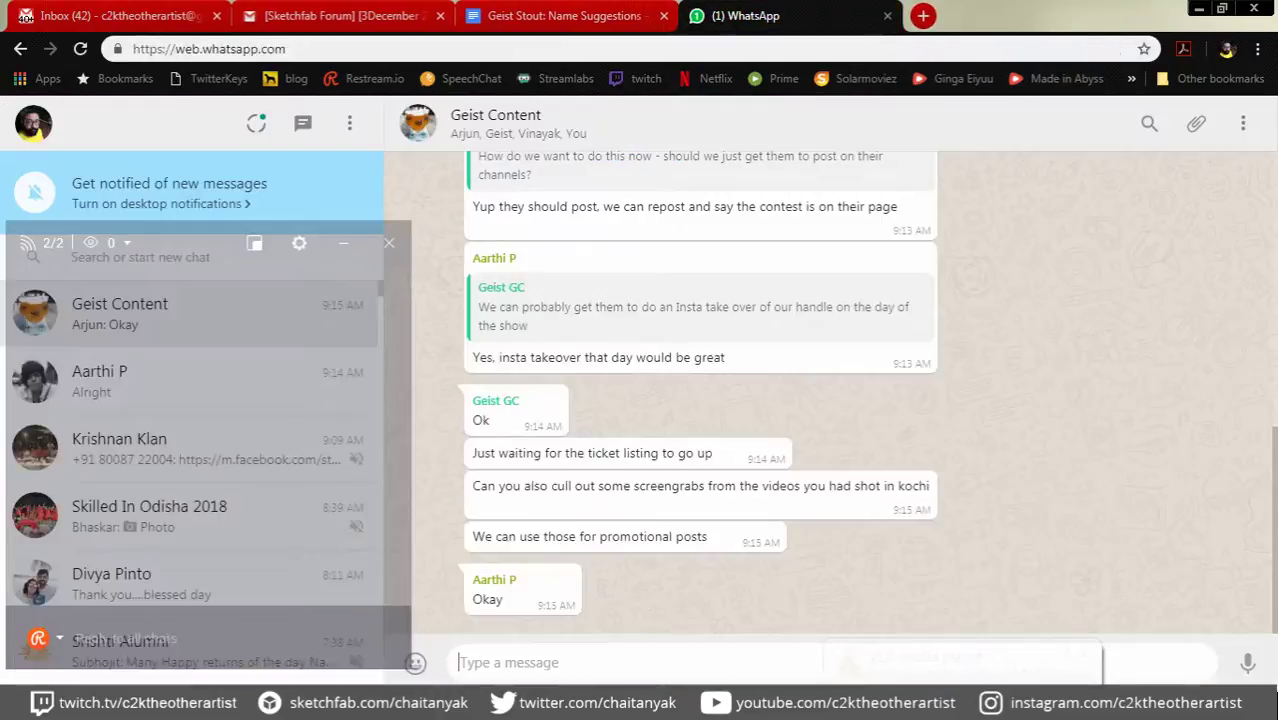
{"action": "key", "text": "ctrl+t"}
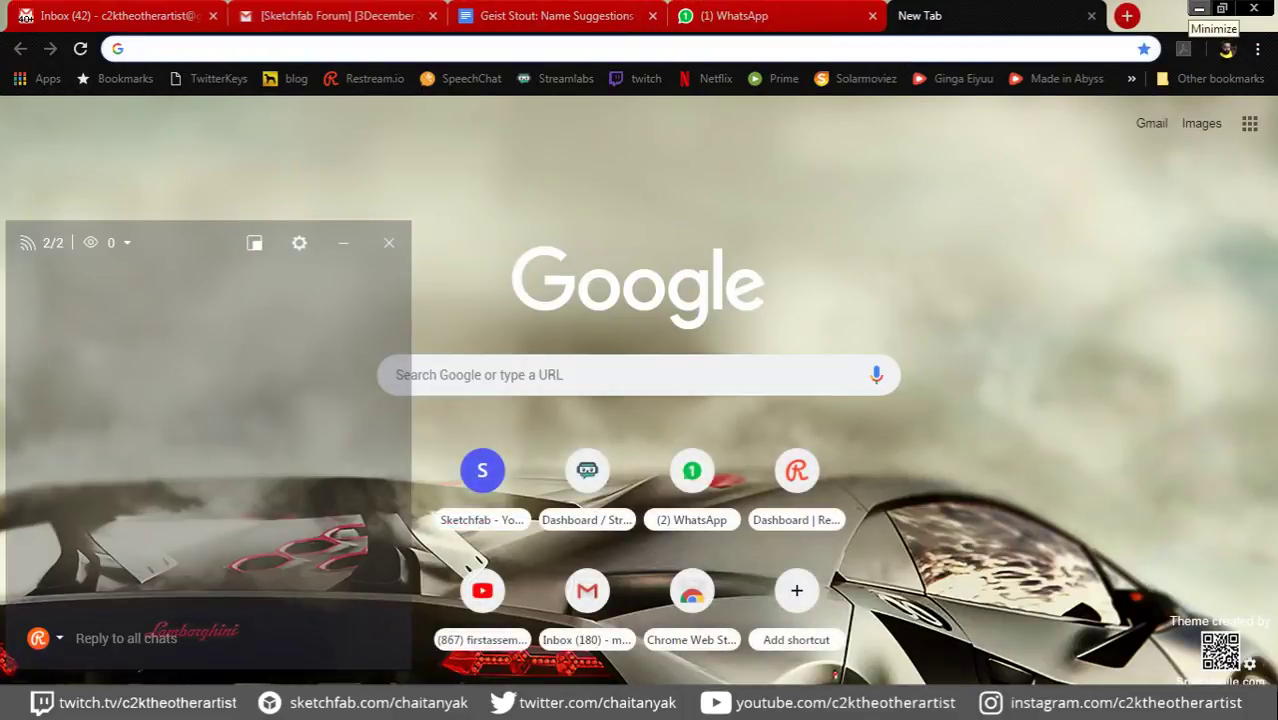
{"action": "type", "text": "ske"}
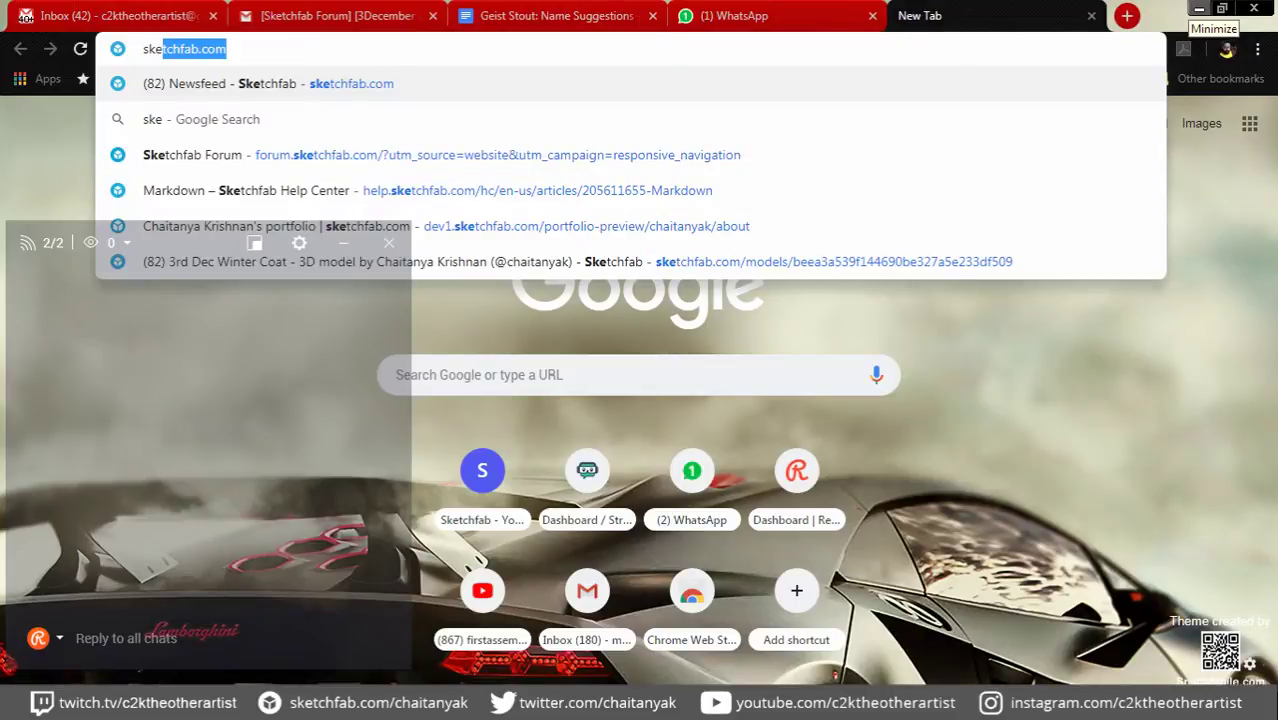
{"action": "key", "text": "Return"}
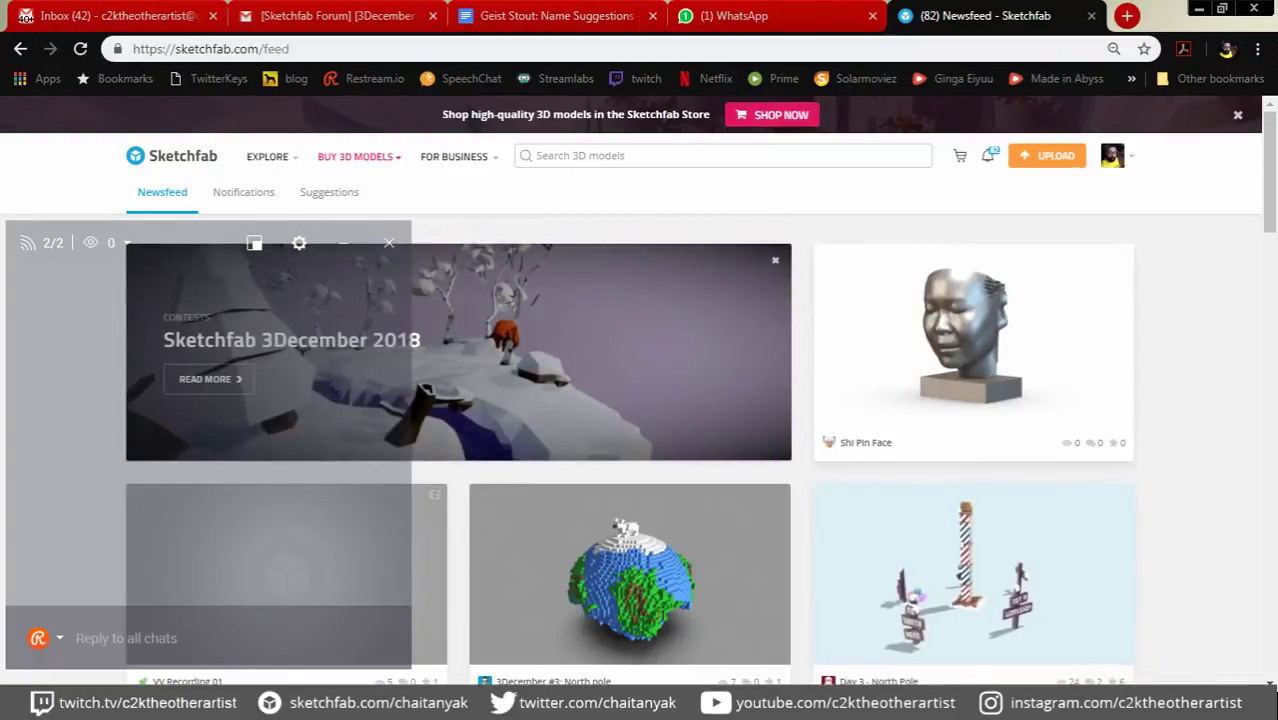
Step: Search Sketchfab for '3december2018' and browse the model results
{"action": "left_click", "coordinate": [580, 155]}
{"action": "type", "text": "3d"}
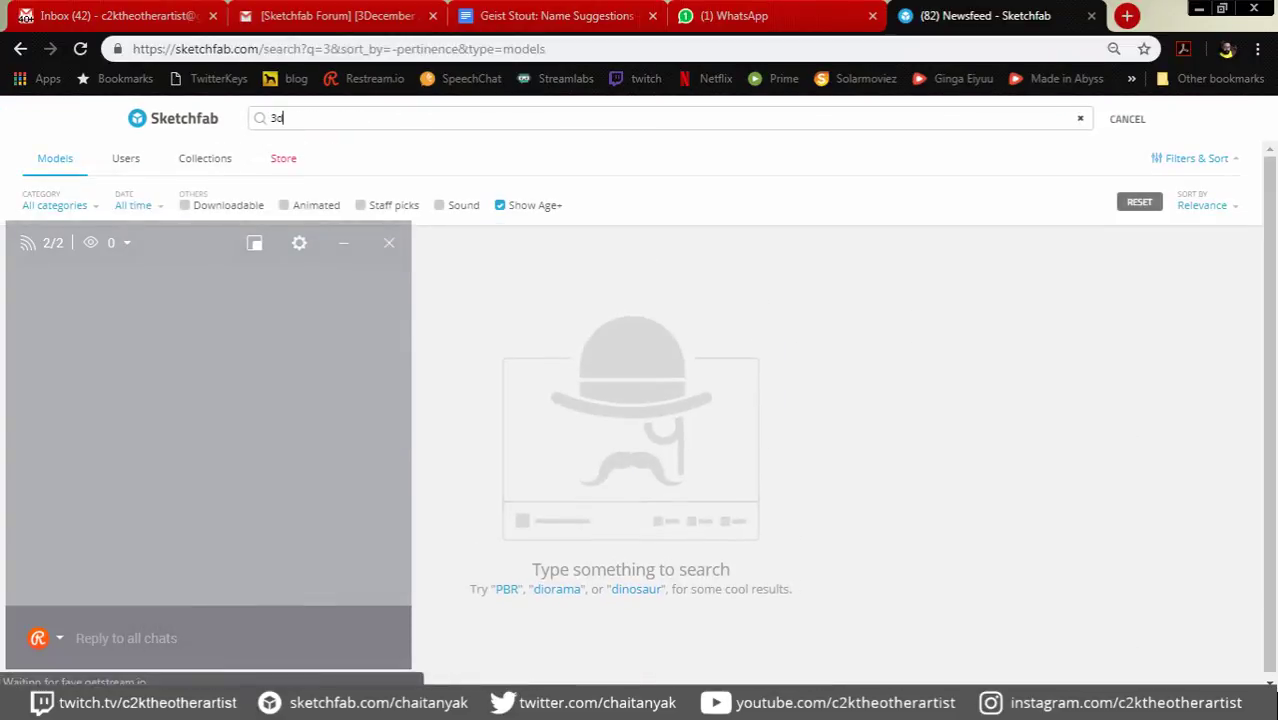
{"action": "type", "text": "ecemb"}
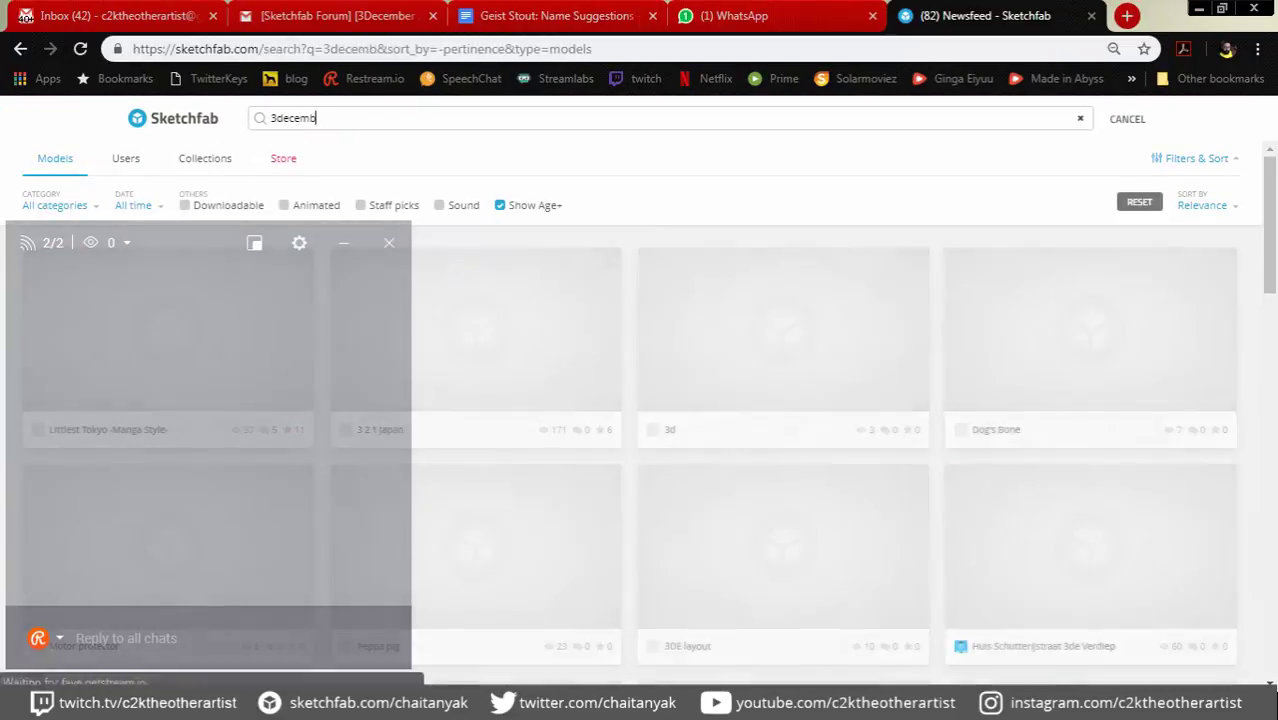
{"action": "type", "text": "er"}
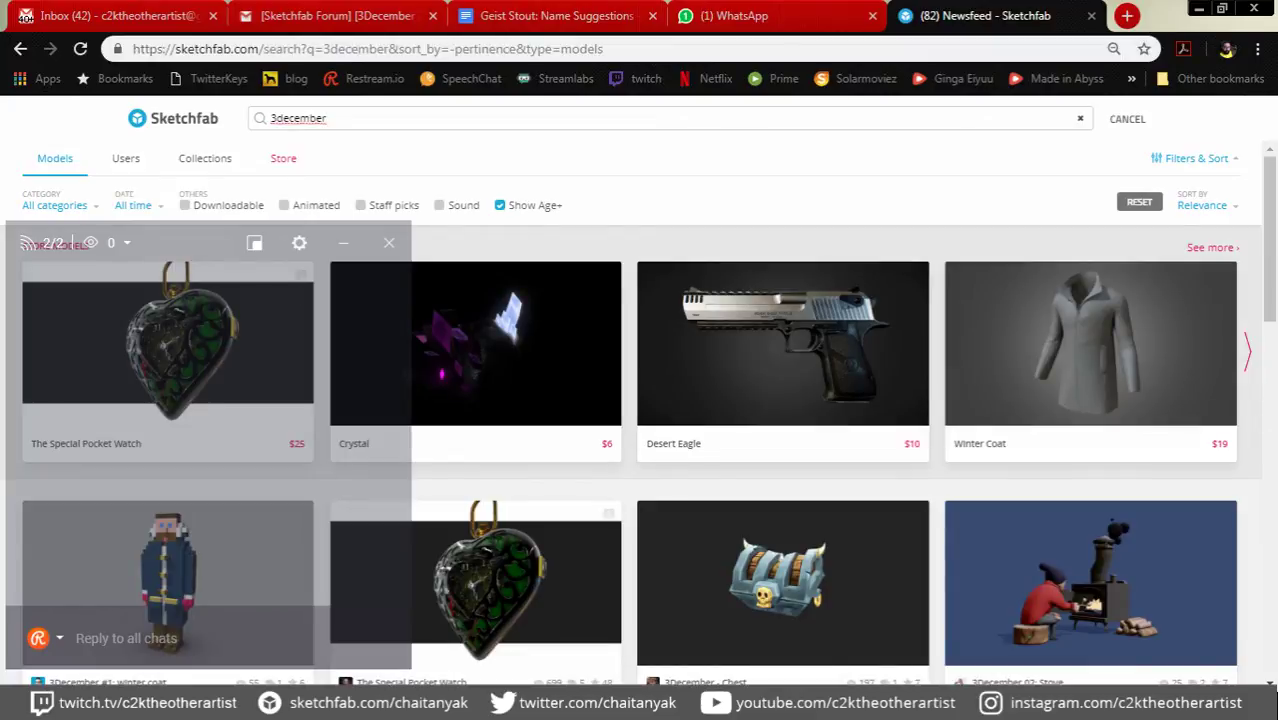
{"action": "scroll", "coordinate": [640, 400], "scroll_direction": "down", "scroll_amount": 2}
{"action": "scroll", "coordinate": [640, 400], "scroll_direction": "down", "scroll_amount": 2}
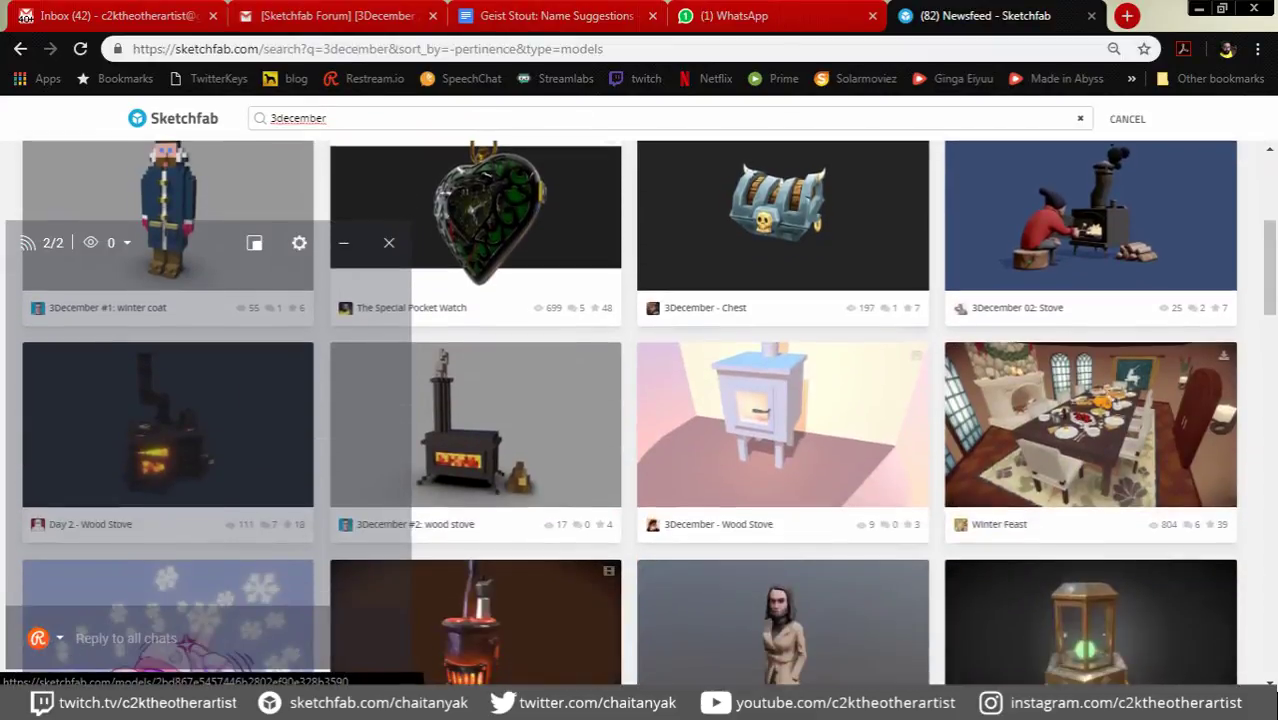
{"action": "scroll", "coordinate": [640, 400], "scroll_direction": "up", "scroll_amount": 4}
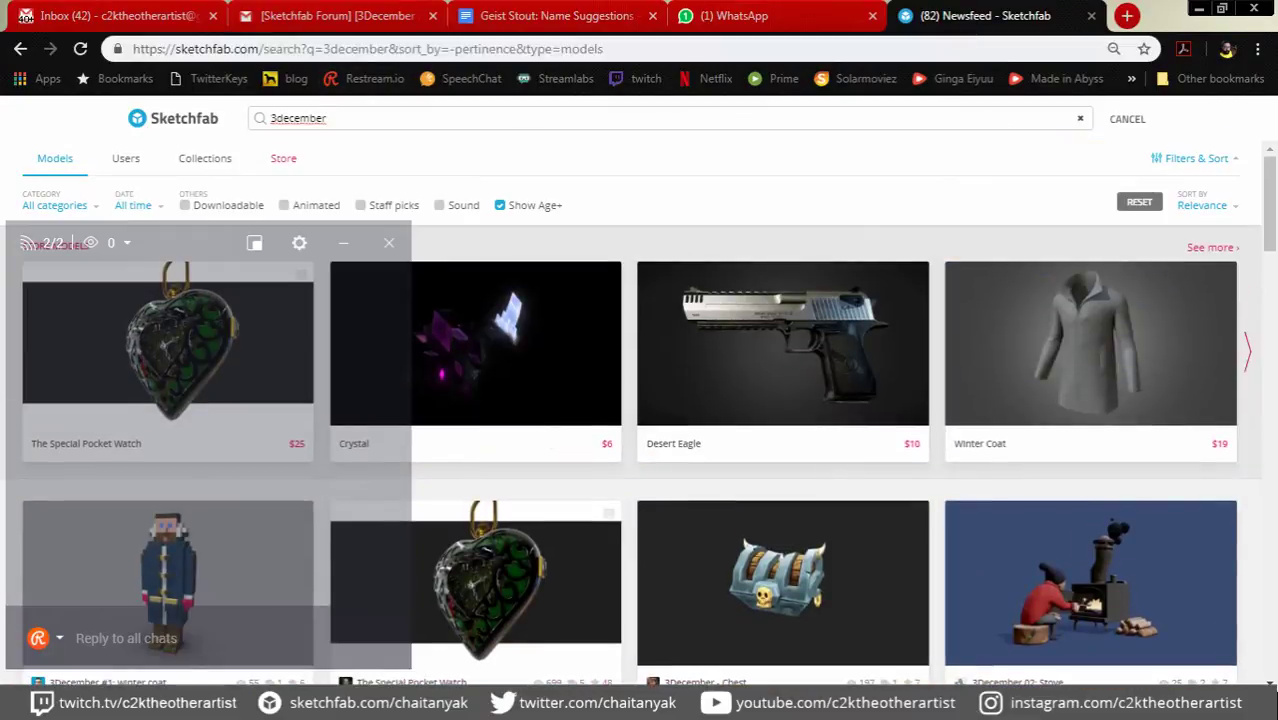
{"action": "type", "text": "2018"}
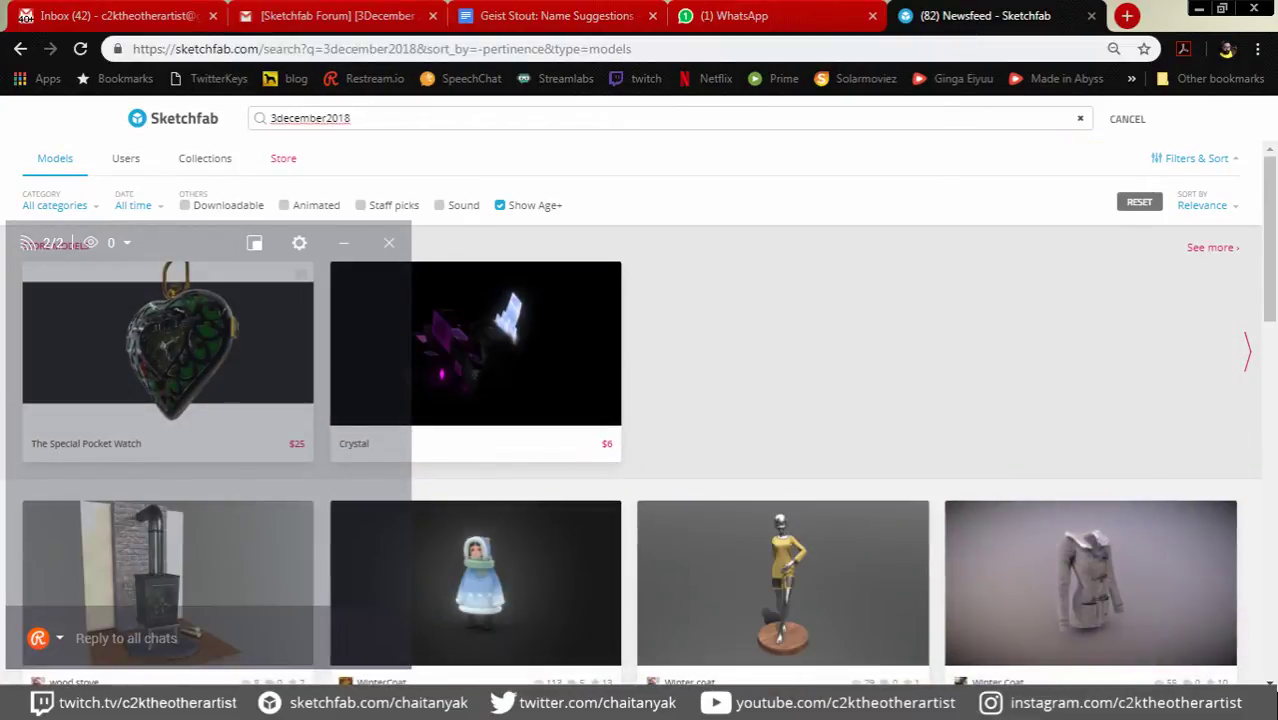
{"action": "scroll", "coordinate": [640, 410], "scroll_direction": "down", "scroll_amount": 2}
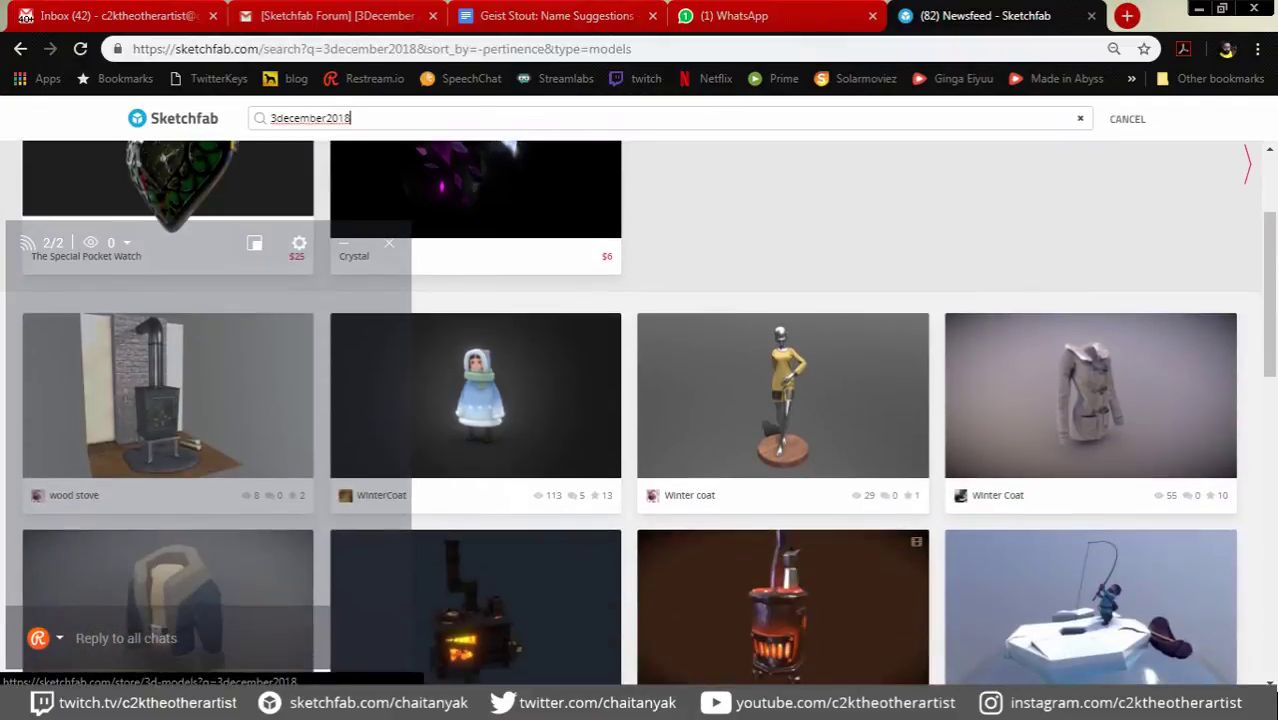
{"action": "scroll", "coordinate": [640, 410], "scroll_direction": "down", "scroll_amount": 2}
{"action": "scroll", "coordinate": [640, 410], "scroll_direction": "down", "scroll_amount": 3}
{"action": "scroll", "coordinate": [640, 410], "scroll_direction": "down", "scroll_amount": 3}
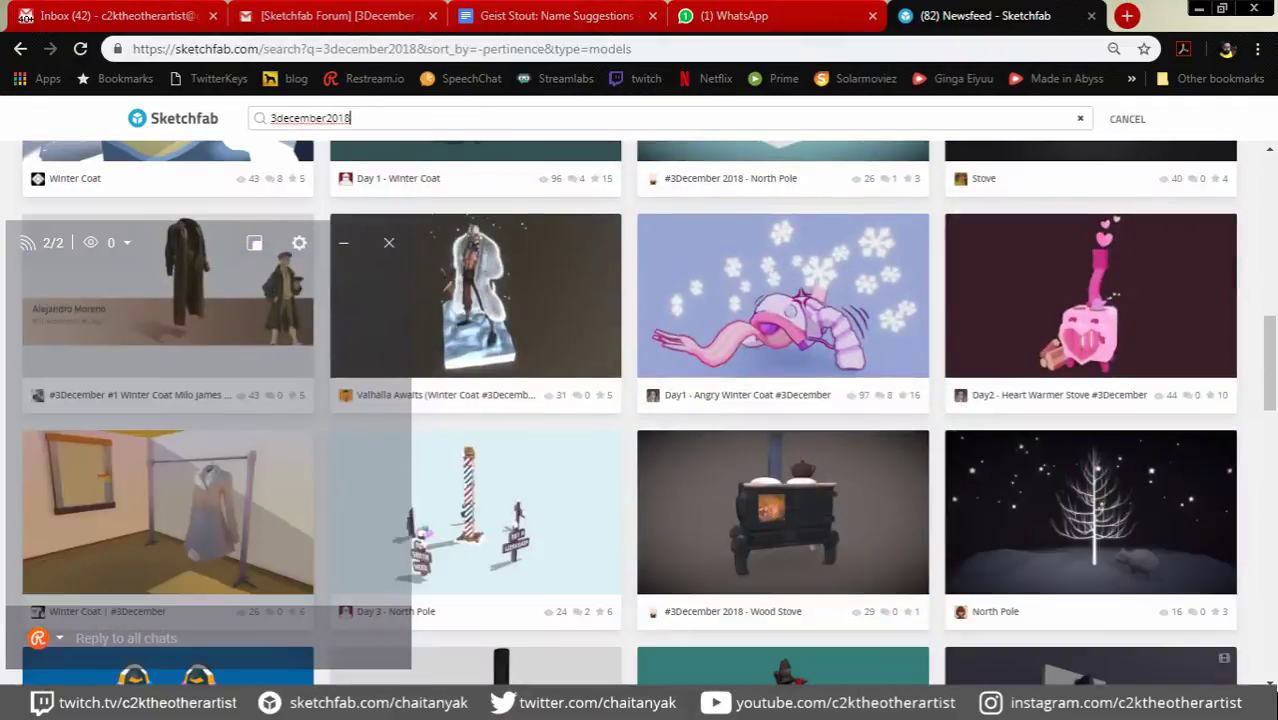
{"action": "scroll", "coordinate": [640, 410], "scroll_direction": "down", "scroll_amount": 2}
{"action": "scroll", "coordinate": [640, 410], "scroll_direction": "down", "scroll_amount": 3}
{"action": "scroll", "coordinate": [640, 410], "scroll_direction": "down", "scroll_amount": 2}
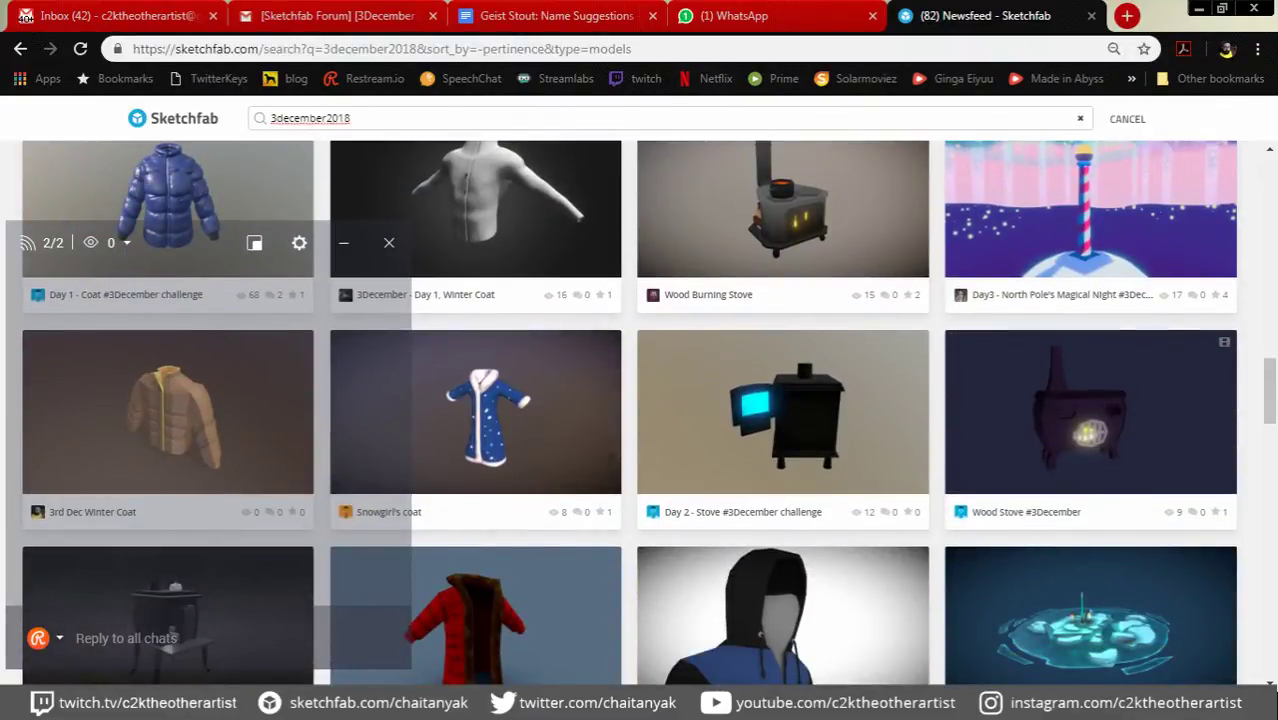
Step: Switch to the Gmail #3December calendar email and scroll back to its top
{"action": "key", "text": "ctrl+2"}
{"action": "scroll", "coordinate": [630, 440], "scroll_direction": "up", "scroll_amount": 5}
{"action": "scroll", "coordinate": [630, 440], "scroll_direction": "up", "scroll_amount": 4}
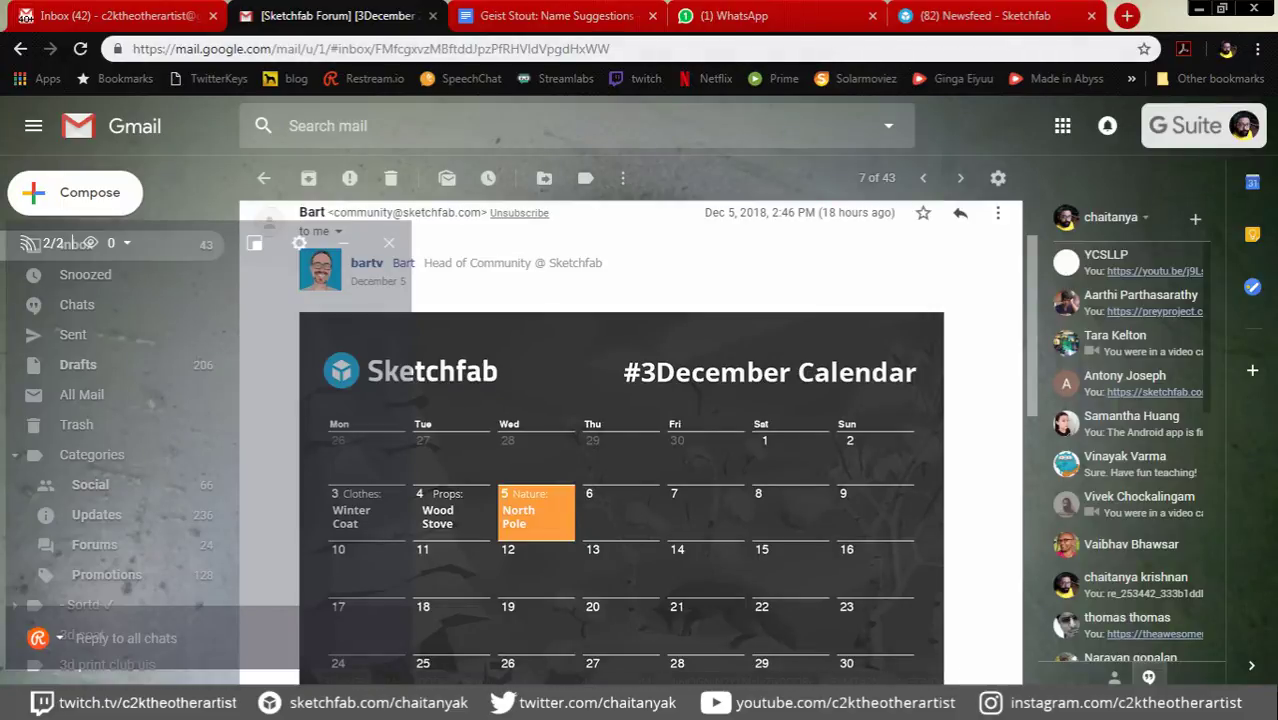
Step: Search Google for 'wood stove' in a new tab and show the image results
{"action": "left_click", "coordinate": [1127, 15]}
{"action": "type", "text": "wood"}
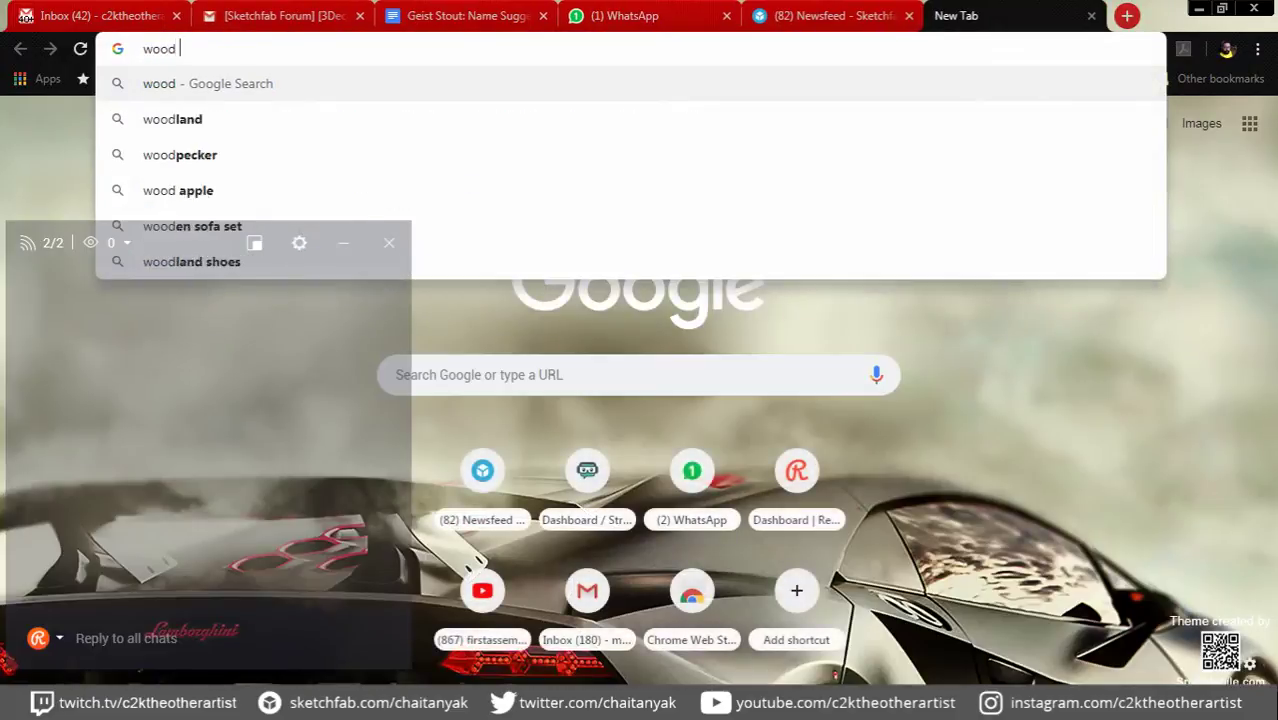
{"action": "type", "text": " stove"}
{"action": "key", "text": "Return"}
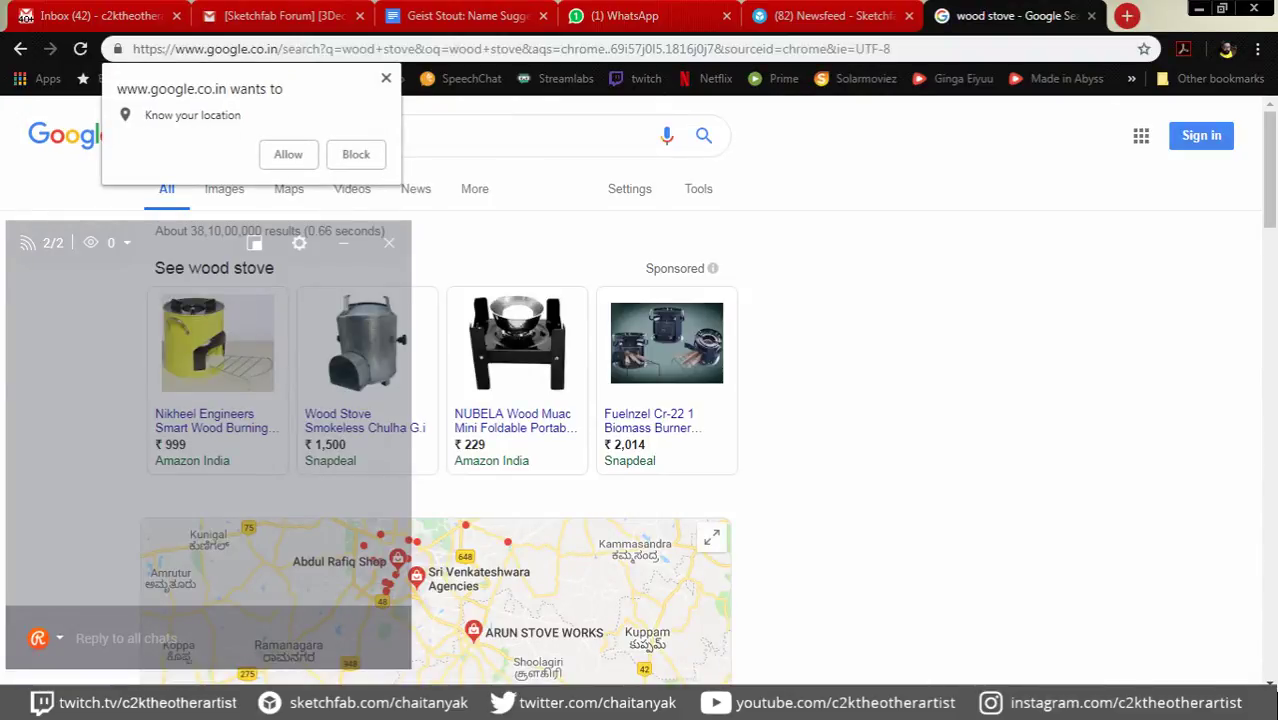
{"action": "key", "text": "Escape"}
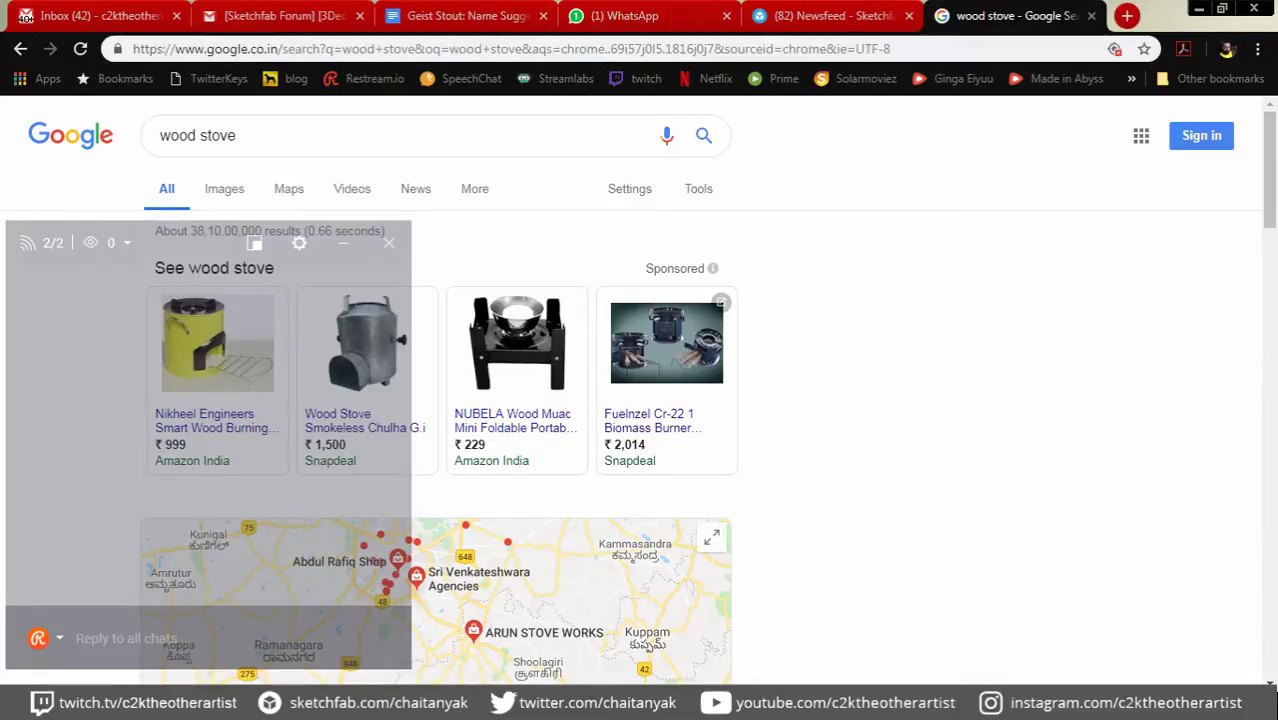
{"action": "left_click", "coordinate": [224, 188]}
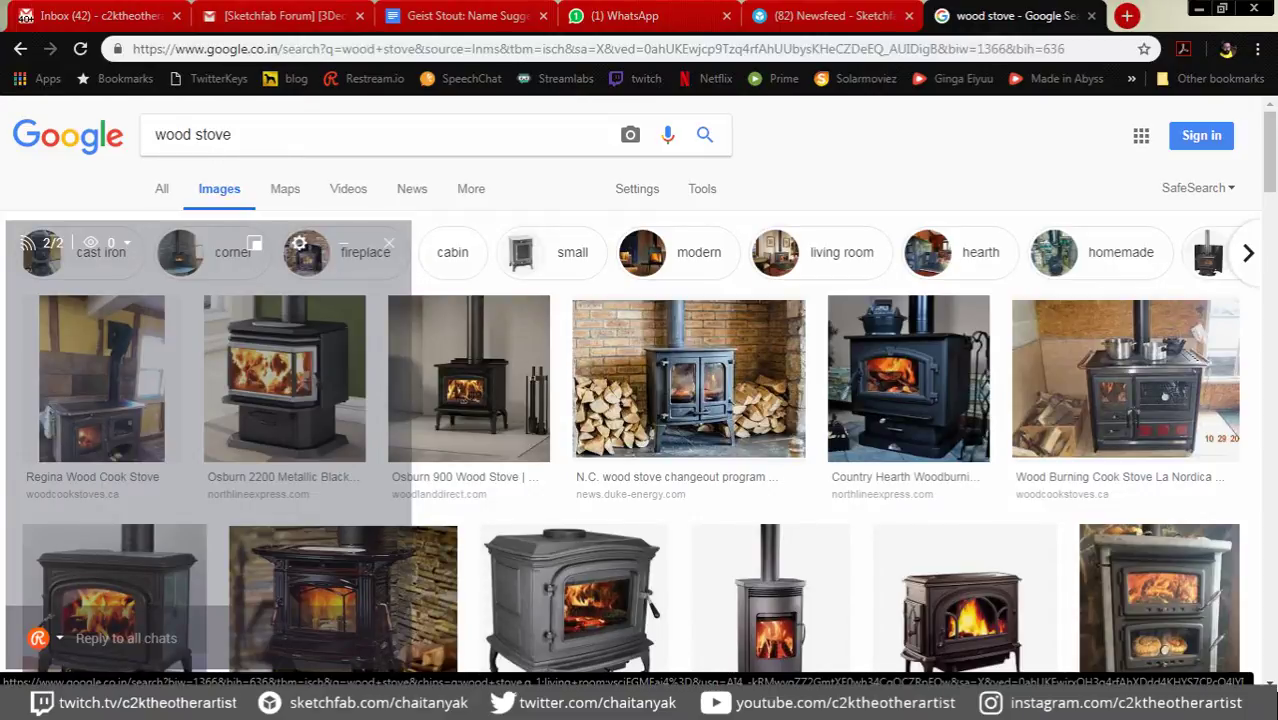
{"action": "scroll", "coordinate": [720, 290], "scroll_direction": "down", "scroll_amount": 1}
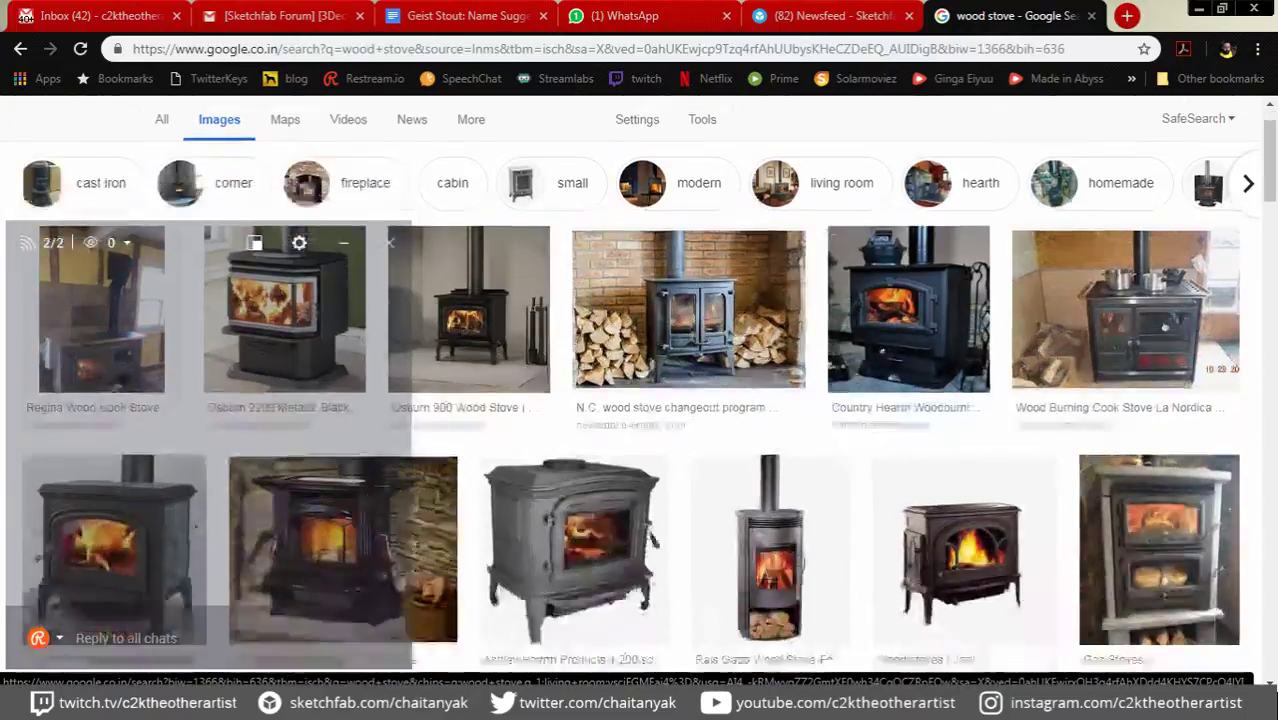
{"action": "scroll", "coordinate": [720, 290], "scroll_direction": "down", "scroll_amount": 4}
{"action": "scroll", "coordinate": [720, 290], "scroll_direction": "down", "scroll_amount": 1}
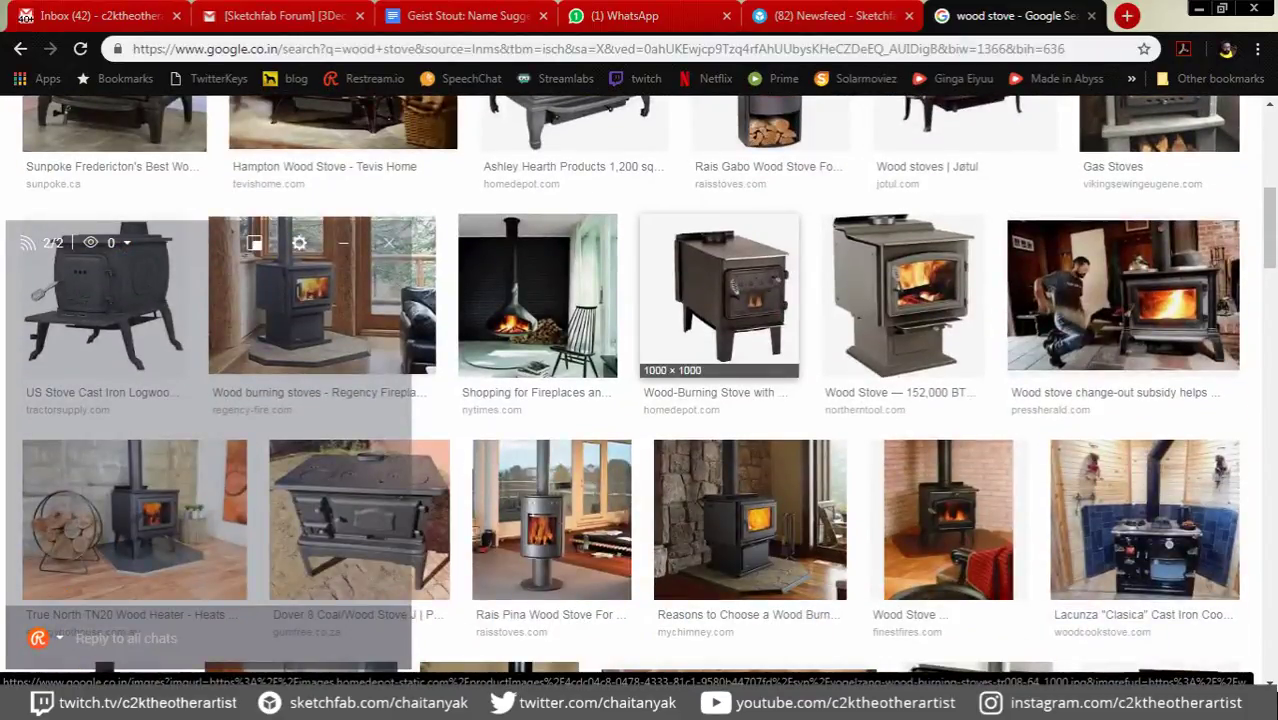
{"action": "scroll", "coordinate": [720, 290], "scroll_direction": "down", "scroll_amount": 1}
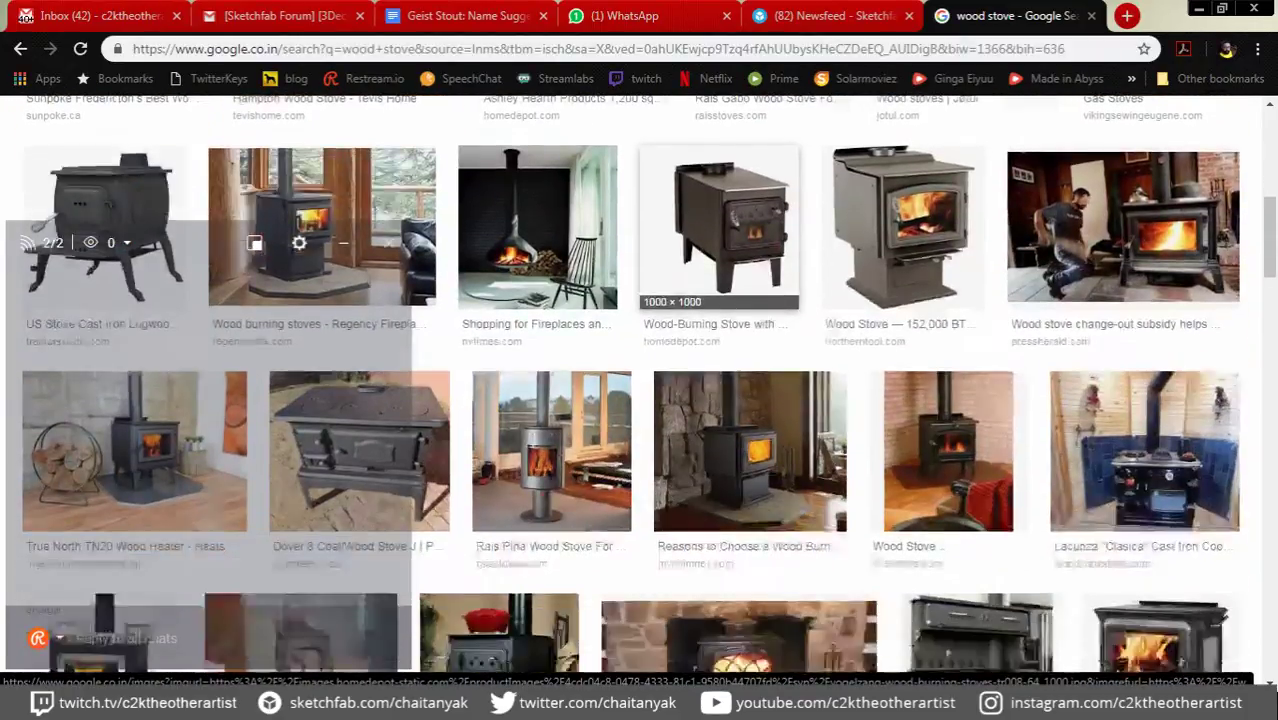
{"action": "scroll", "coordinate": [720, 290], "scroll_direction": "down", "scroll_amount": 2}
{"action": "scroll", "coordinate": [720, 290], "scroll_direction": "down", "scroll_amount": 2}
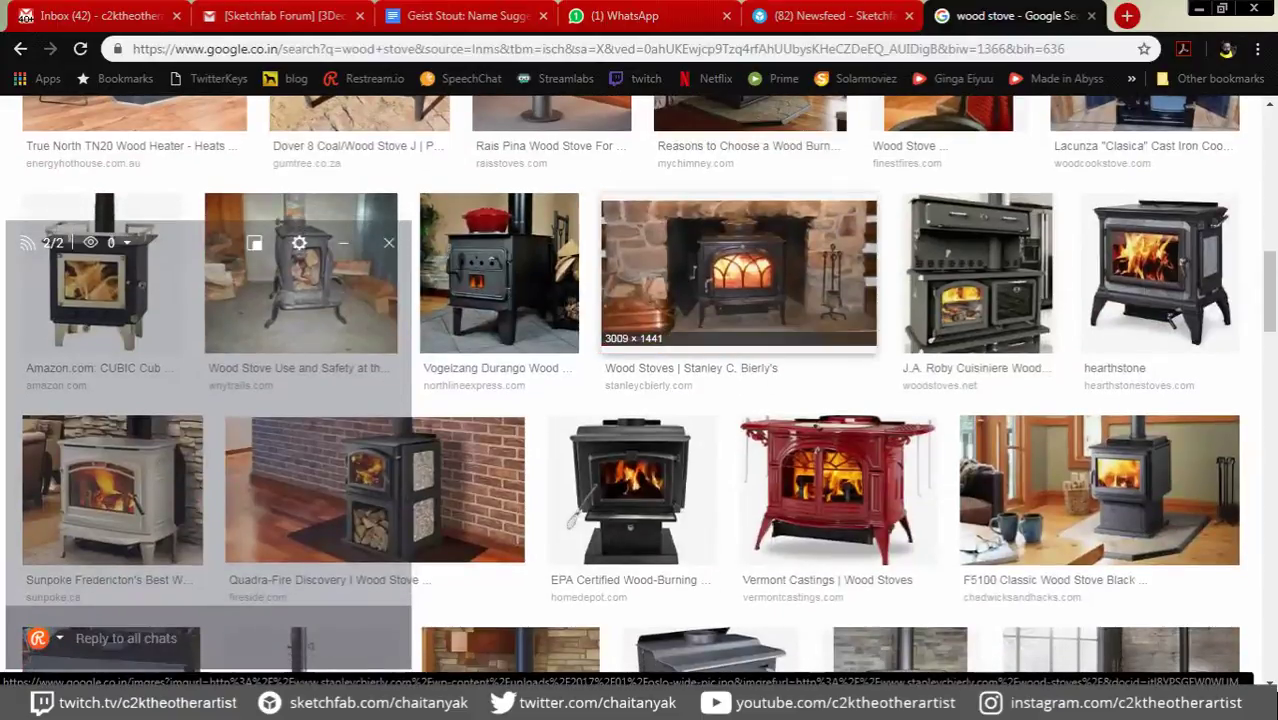
{"action": "scroll", "coordinate": [720, 290], "scroll_direction": "down", "scroll_amount": 2}
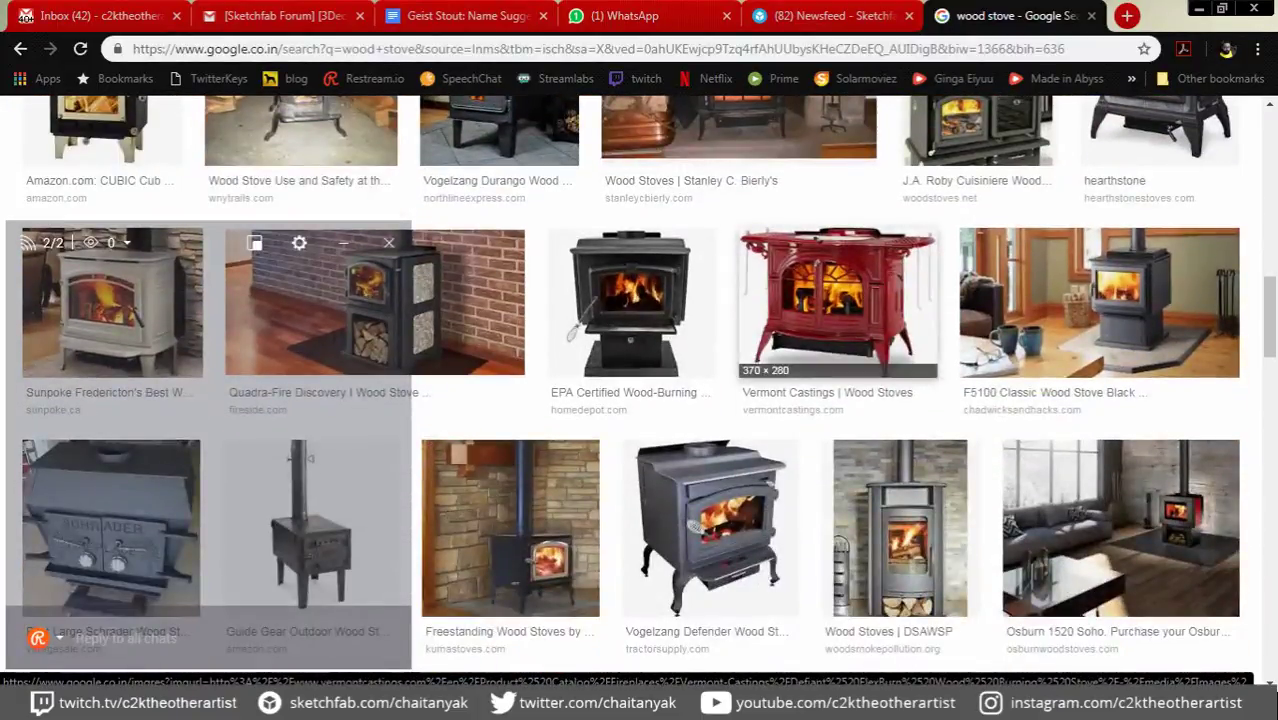
{"action": "scroll", "coordinate": [720, 290], "scroll_direction": "down", "scroll_amount": 2}
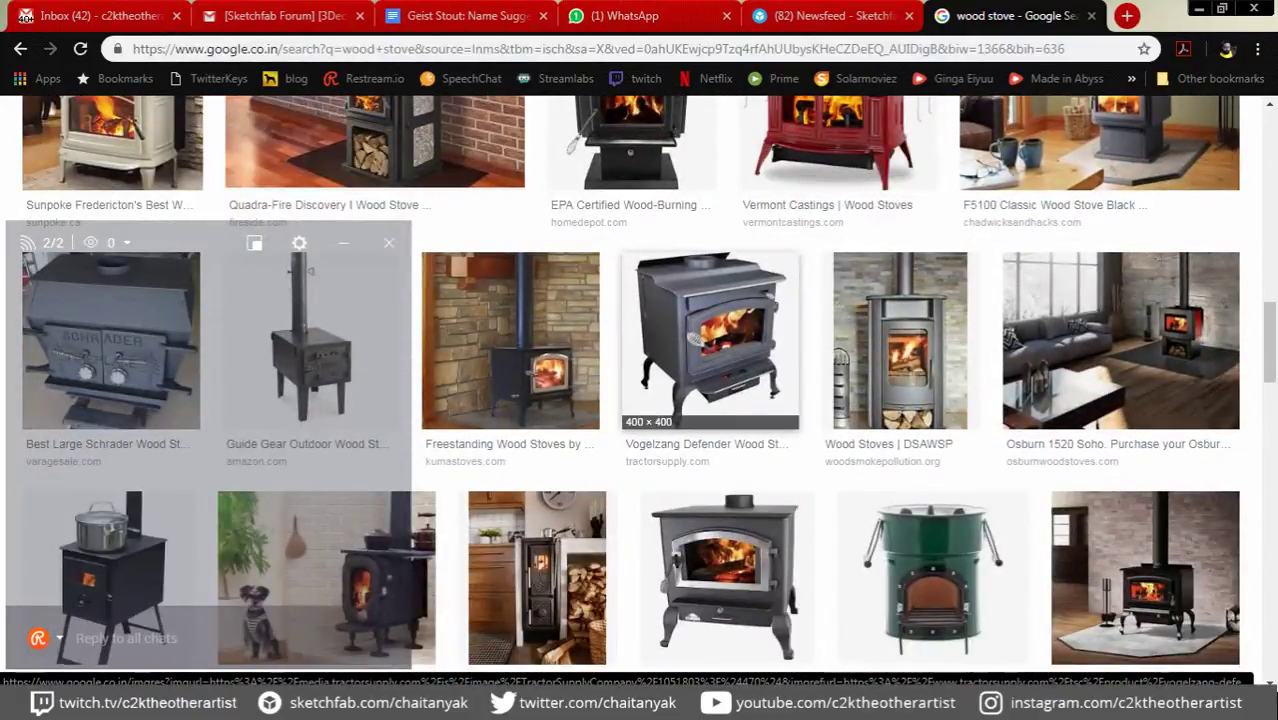
{"action": "scroll", "coordinate": [707, 262], "scroll_direction": "down", "scroll_amount": 2}
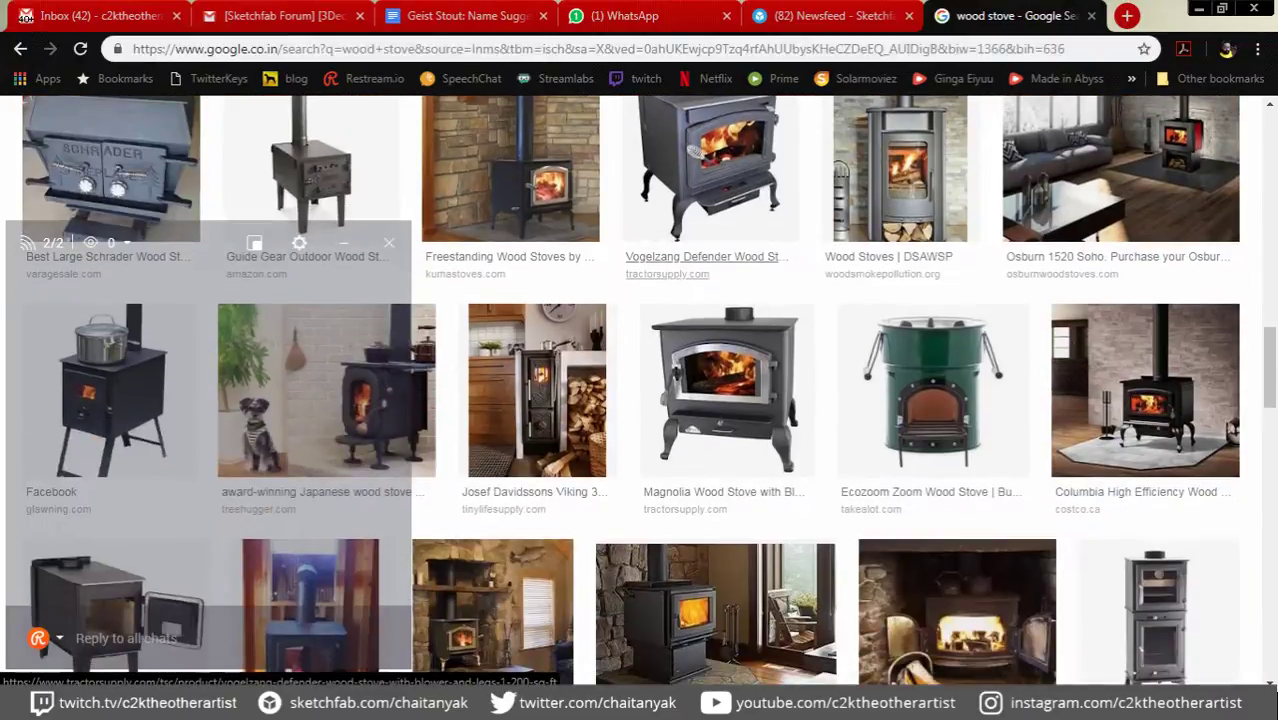
{"action": "scroll", "coordinate": [707, 262], "scroll_direction": "down", "scroll_amount": 1}
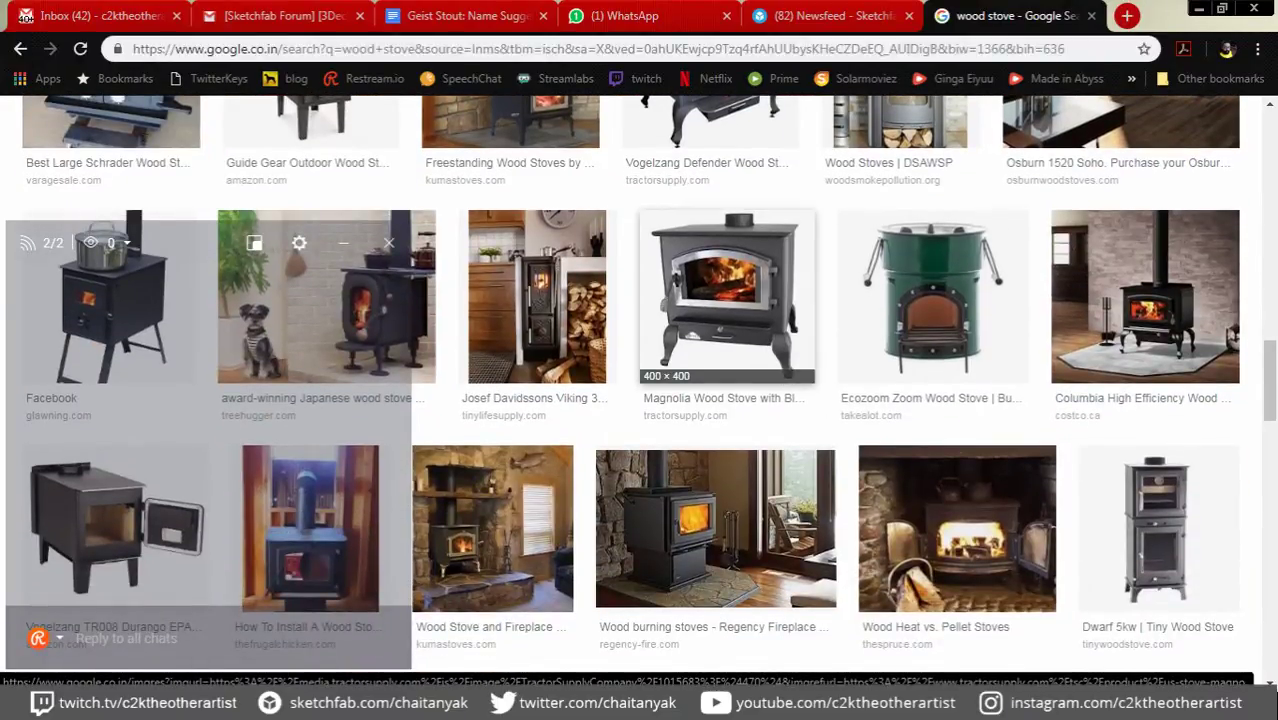
{"action": "scroll", "coordinate": [720, 300], "scroll_direction": "down", "scroll_amount": 3}
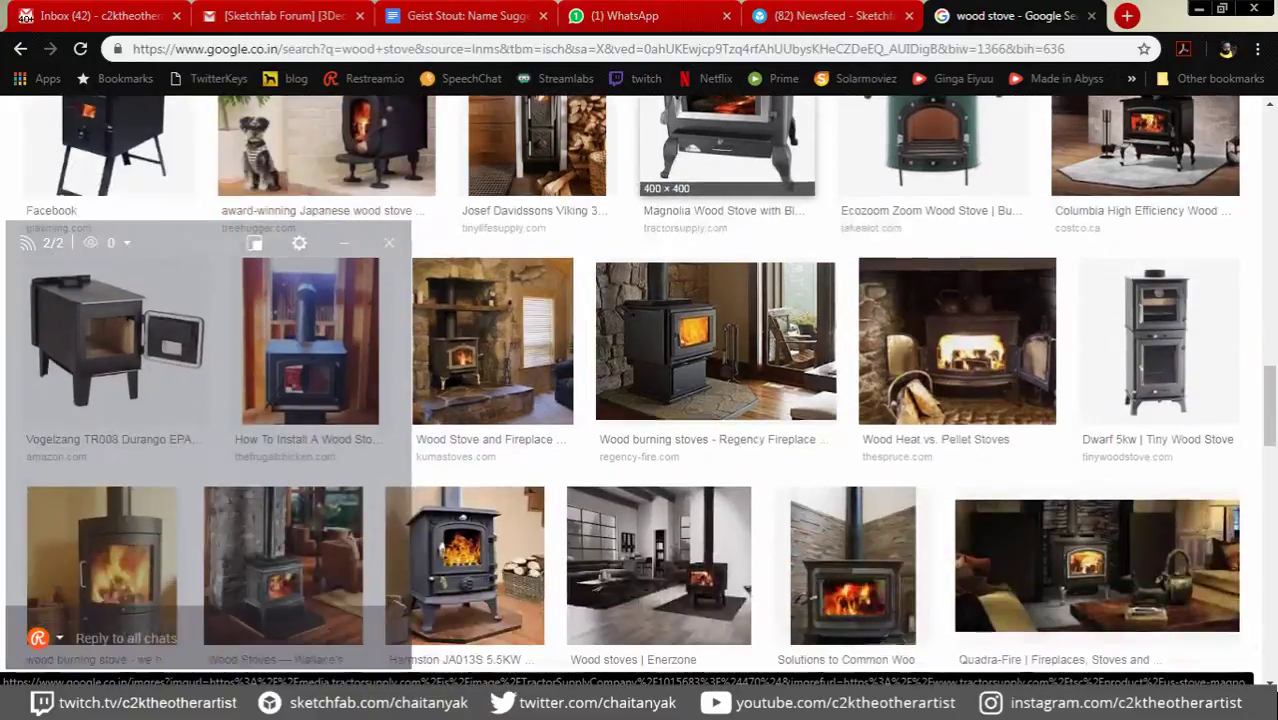
{"action": "scroll", "coordinate": [715, 260], "scroll_direction": "down", "scroll_amount": 2}
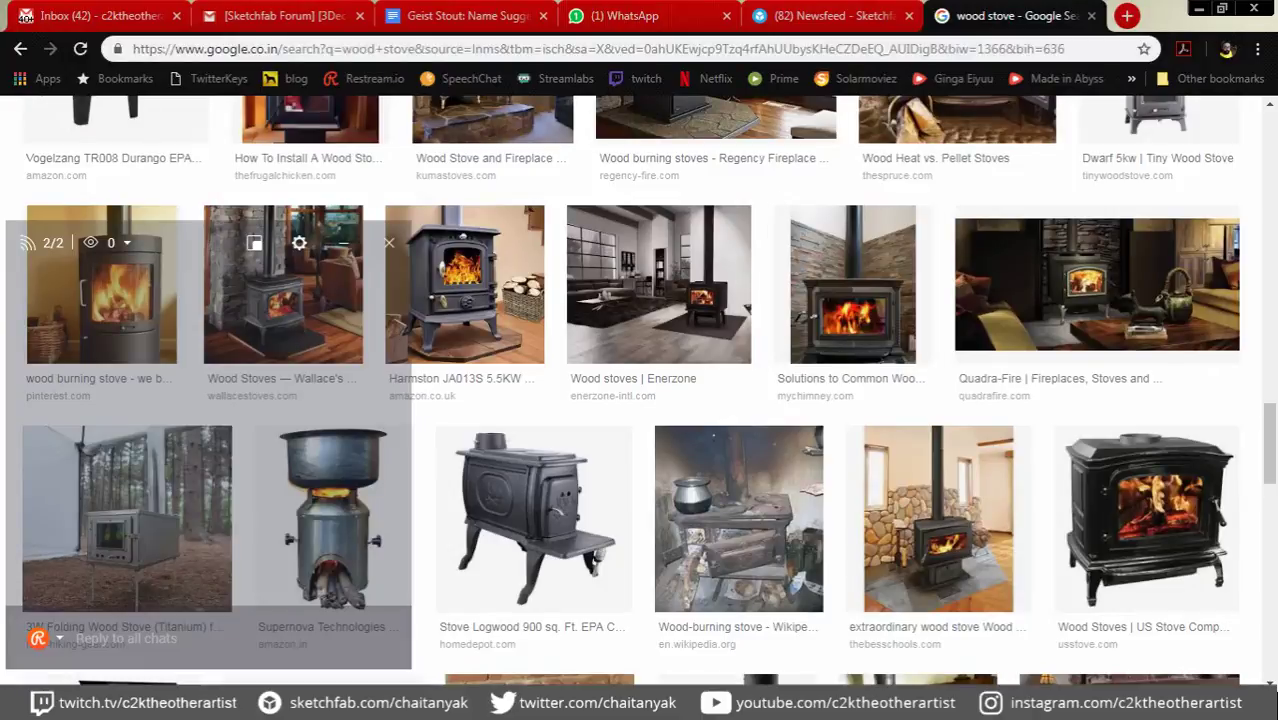
{"action": "key", "text": "ctrl+shift+Tab"}
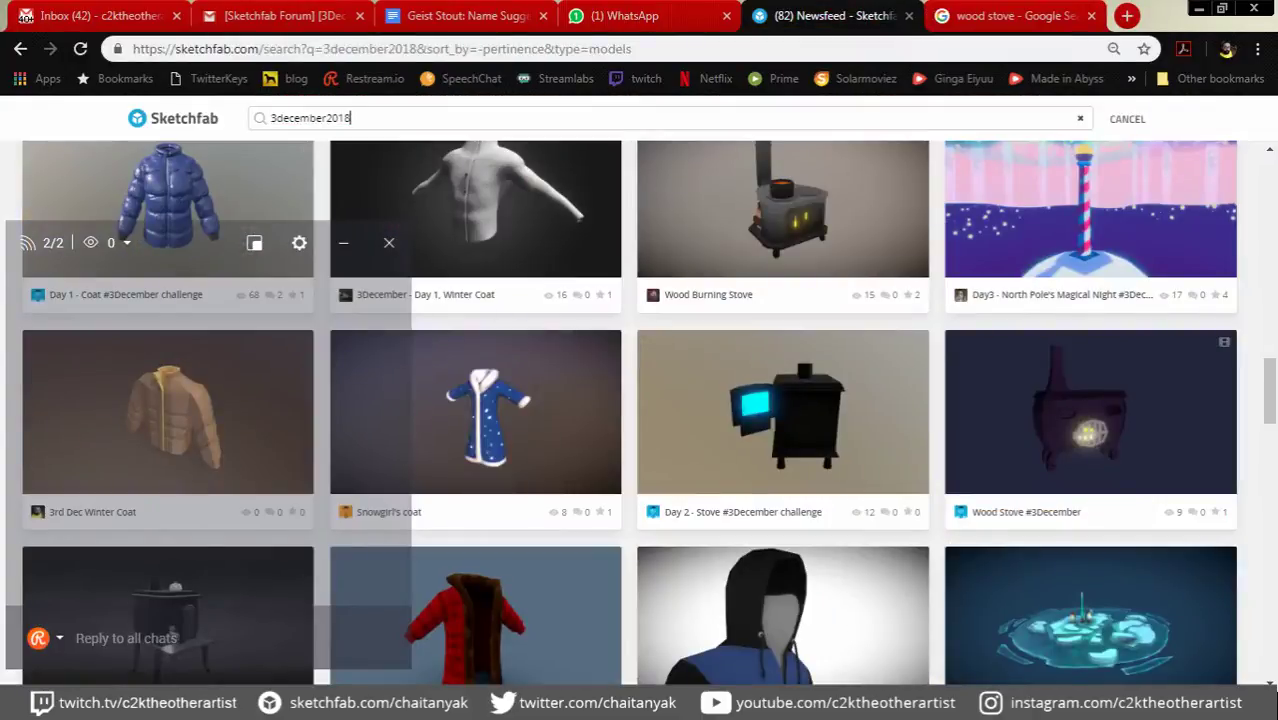
{"action": "scroll", "coordinate": [640, 415], "scroll_direction": "down", "scroll_amount": 3}
{"action": "scroll", "coordinate": [629, 415], "scroll_direction": "up", "scroll_amount": 1}
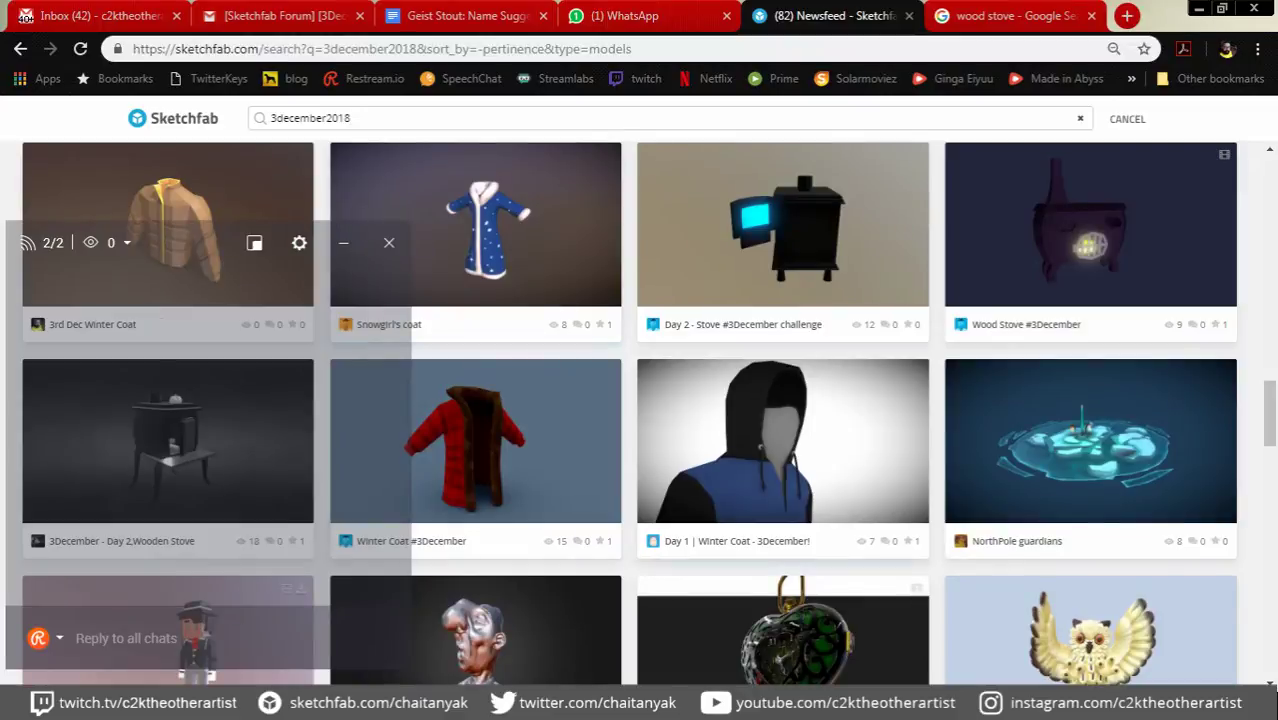
{"action": "key", "text": "ctrl+Tab"}
{"action": "scroll", "coordinate": [790, 300], "scroll_direction": "down", "scroll_amount": 2}
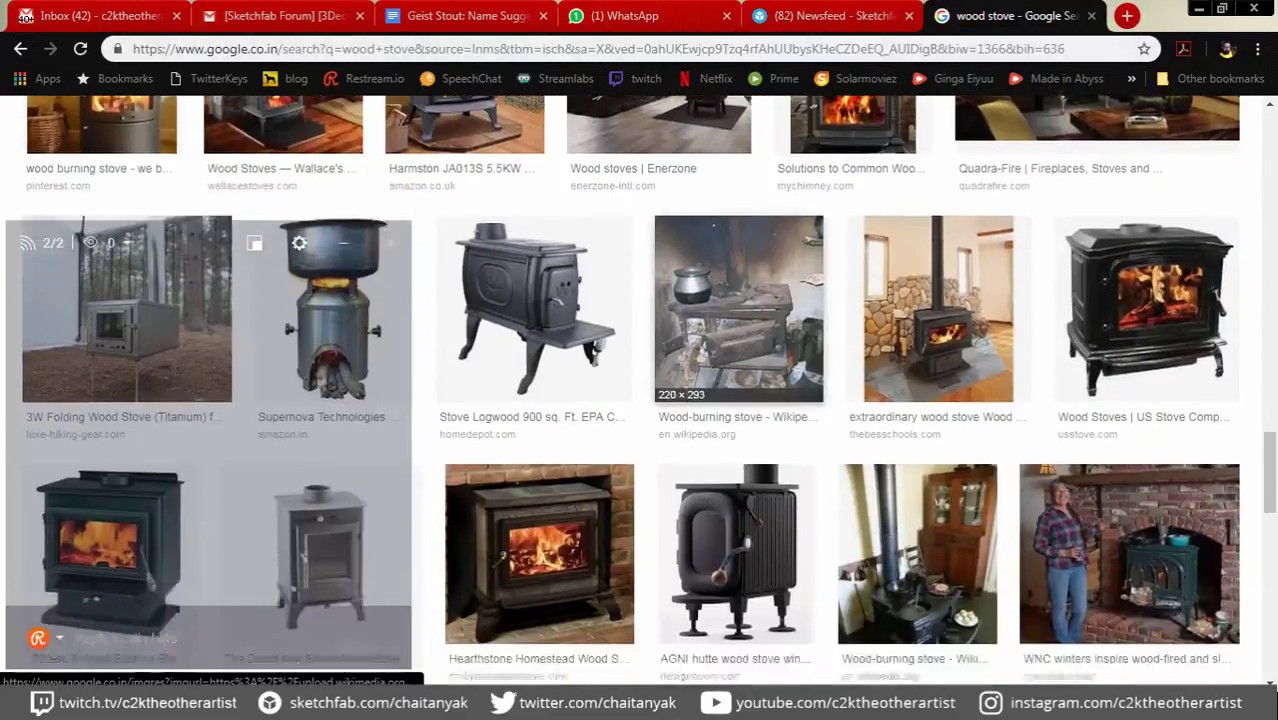
{"action": "scroll", "coordinate": [790, 300], "scroll_direction": "down", "scroll_amount": 3}
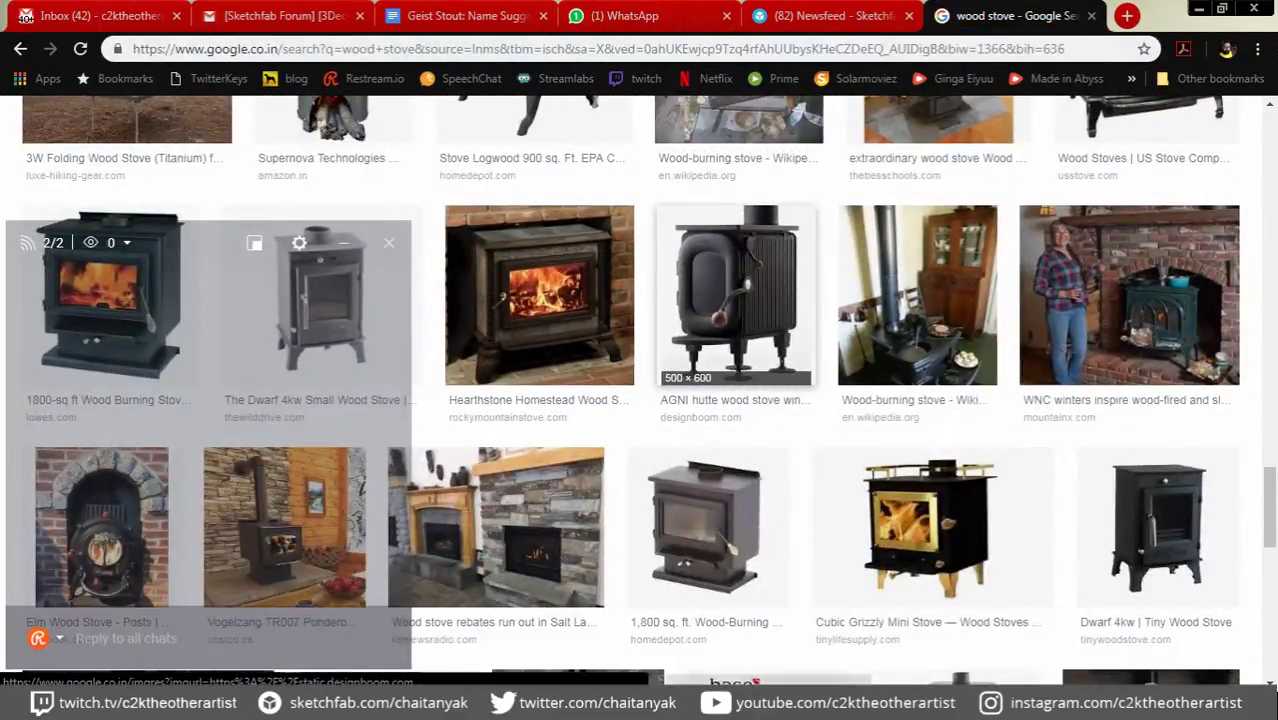
{"action": "scroll", "coordinate": [760, 300], "scroll_direction": "down", "scroll_amount": 2}
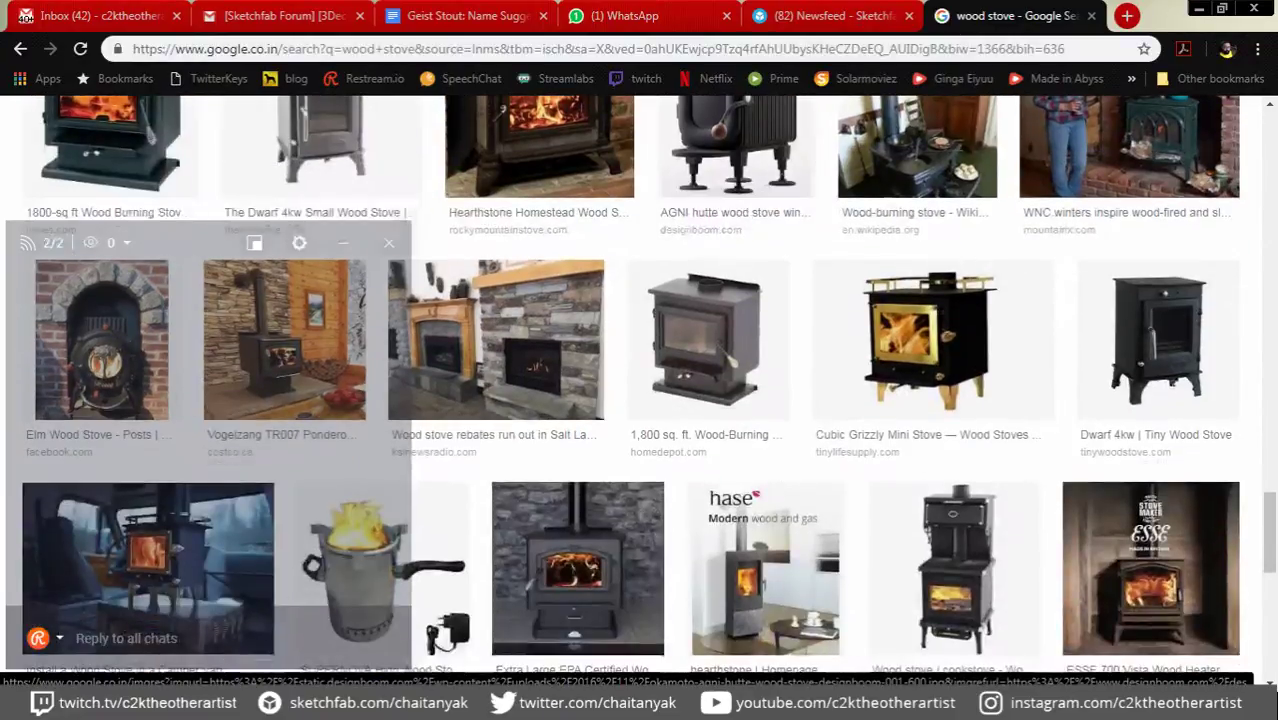
{"action": "scroll", "coordinate": [760, 300], "scroll_direction": "down", "scroll_amount": 3}
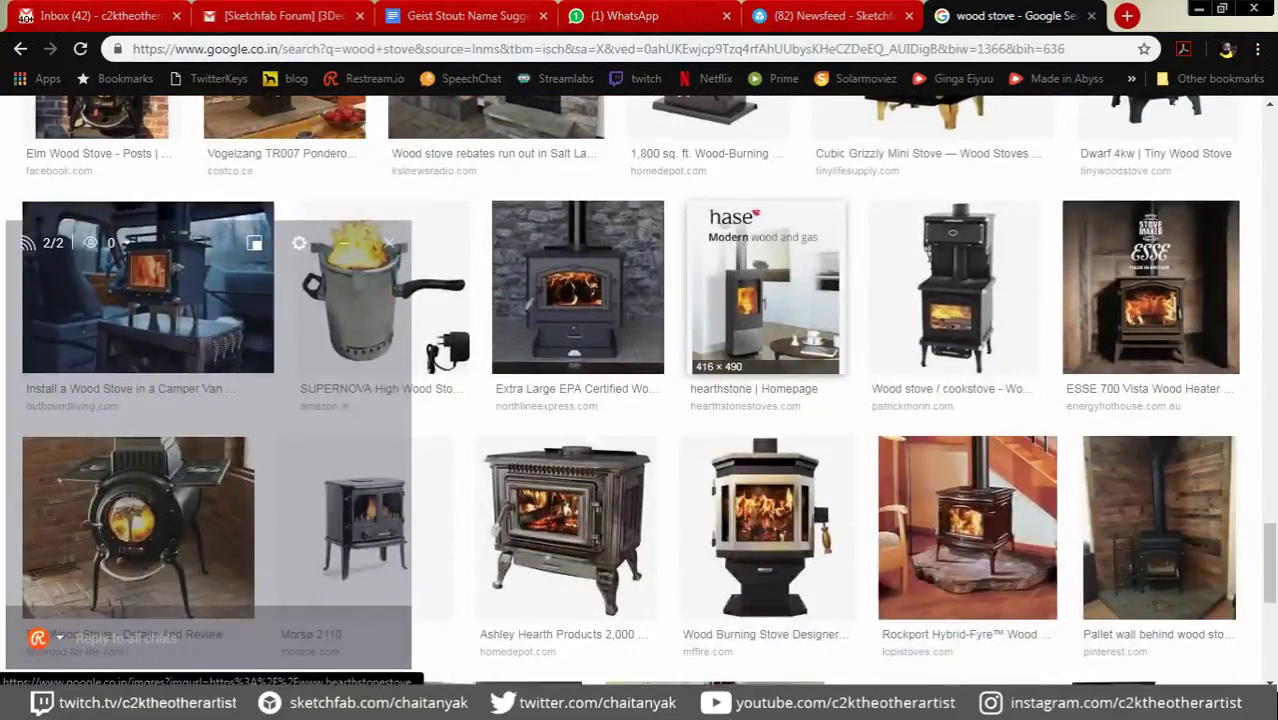
{"action": "scroll", "coordinate": [760, 300], "scroll_direction": "down", "scroll_amount": 2}
{"action": "scroll", "coordinate": [760, 300], "scroll_direction": "down", "scroll_amount": 3}
{"action": "scroll", "coordinate": [676, 301], "scroll_direction": "up", "scroll_amount": 3}
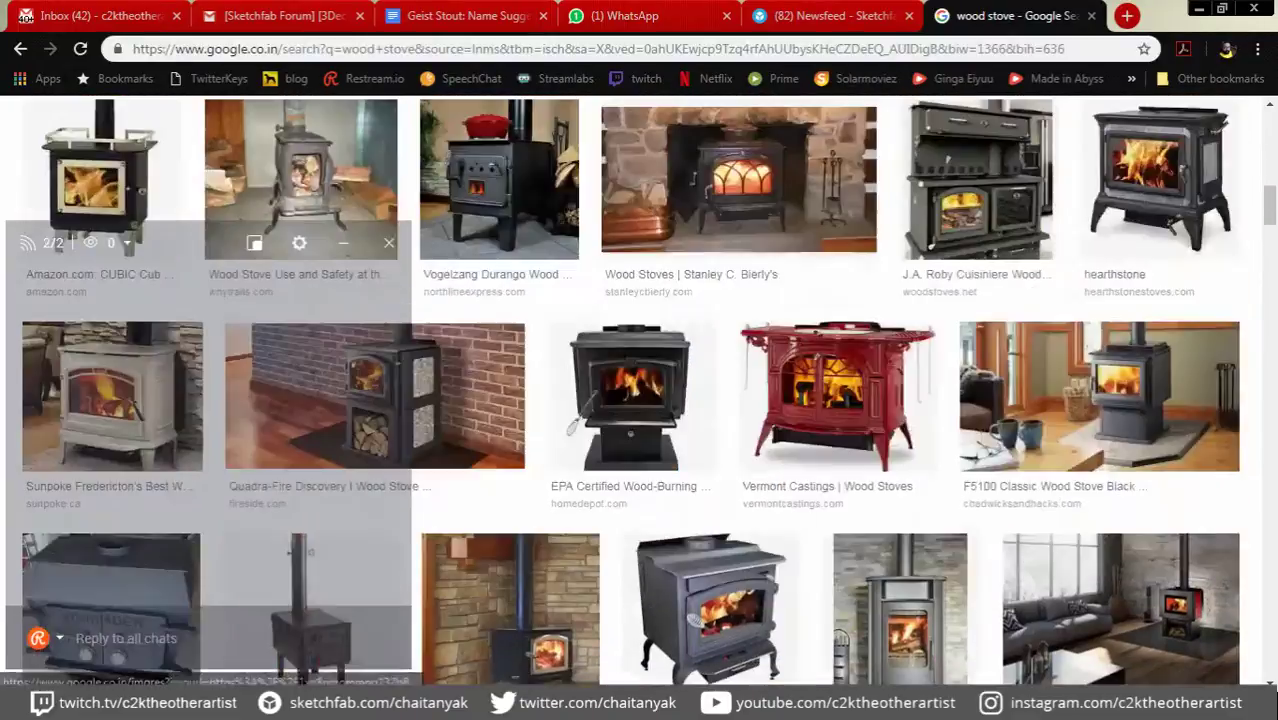
{"action": "scroll", "coordinate": [676, 301], "scroll_direction": "up", "scroll_amount": 3}
{"action": "scroll", "coordinate": [676, 301], "scroll_direction": "up", "scroll_amount": 3}
{"action": "scroll", "coordinate": [676, 301], "scroll_direction": "up", "scroll_amount": 3}
{"action": "scroll", "coordinate": [676, 301], "scroll_direction": "up", "scroll_amount": 2}
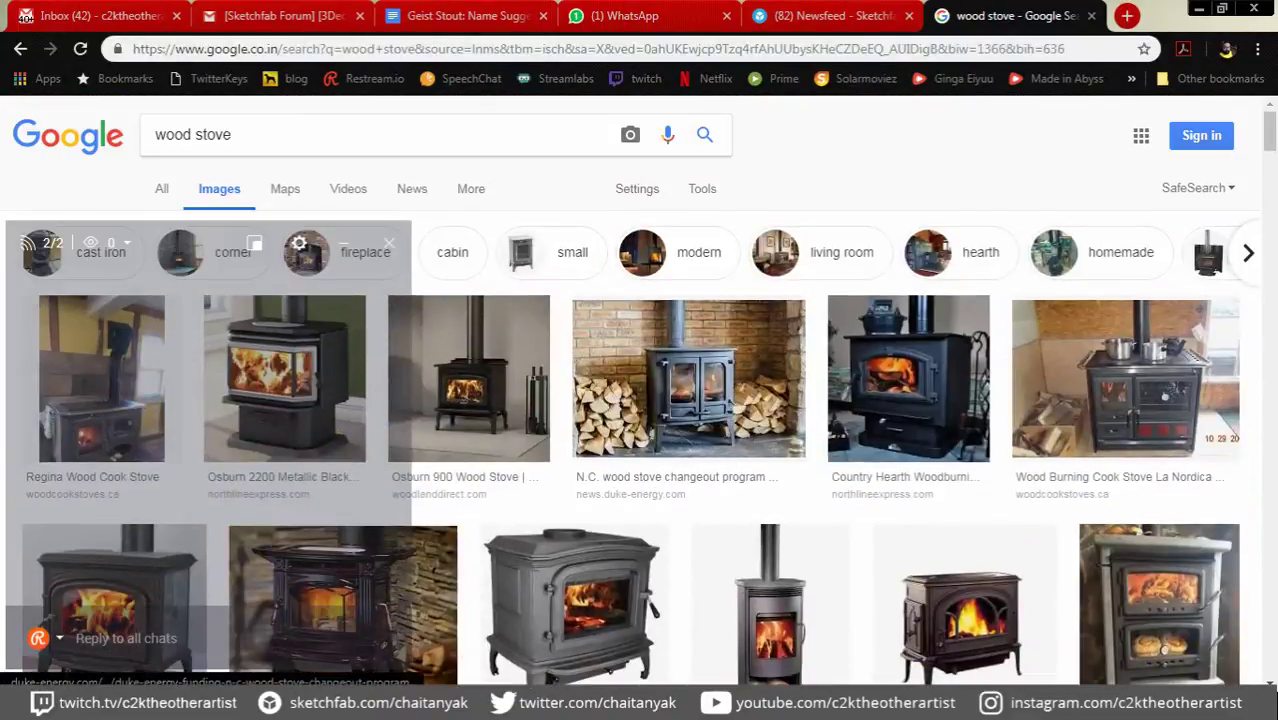
Step: Change the image search to 'weird wood stove'
{"action": "left_click", "coordinate": [156, 134]}
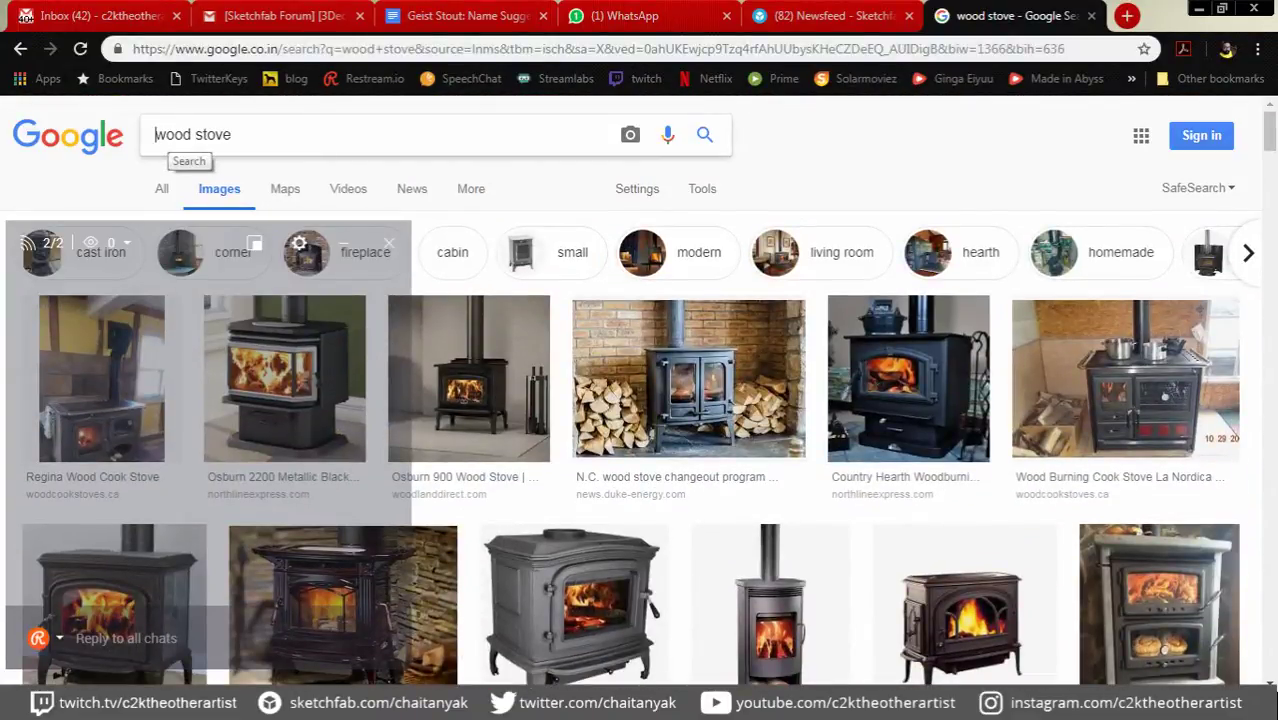
{"action": "type", "text": "weird"}
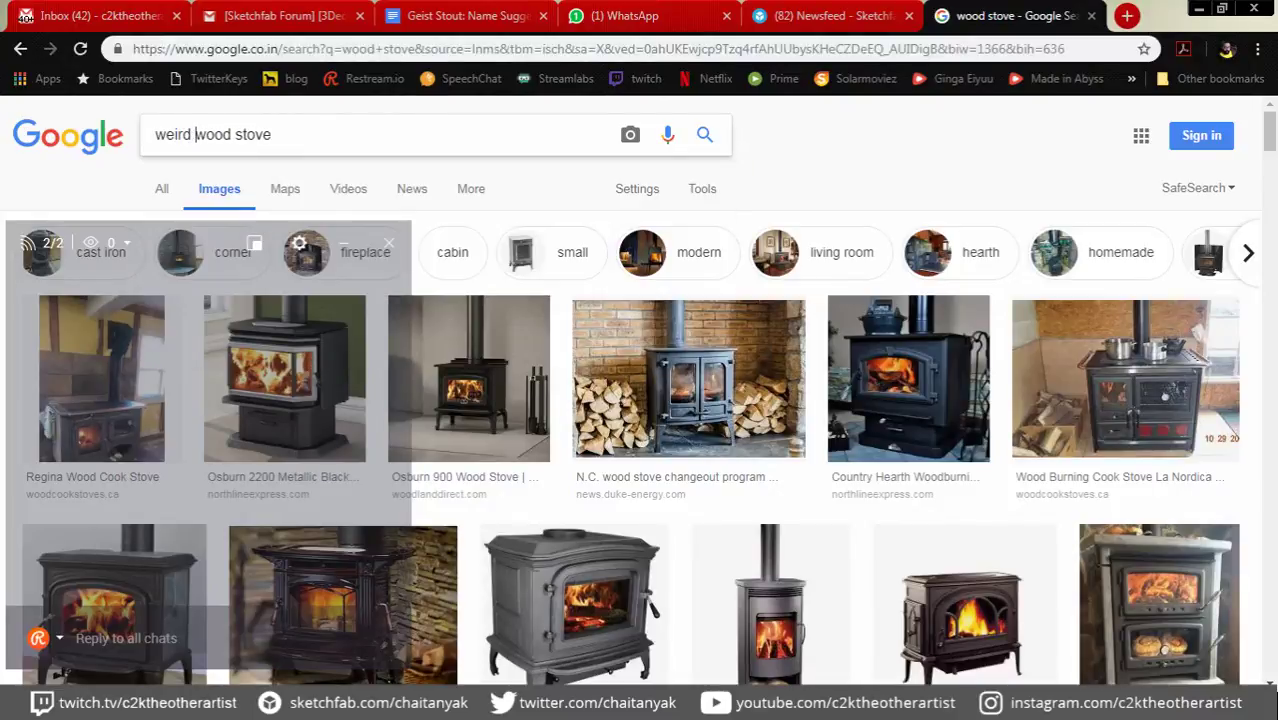
{"action": "key", "text": "Return"}
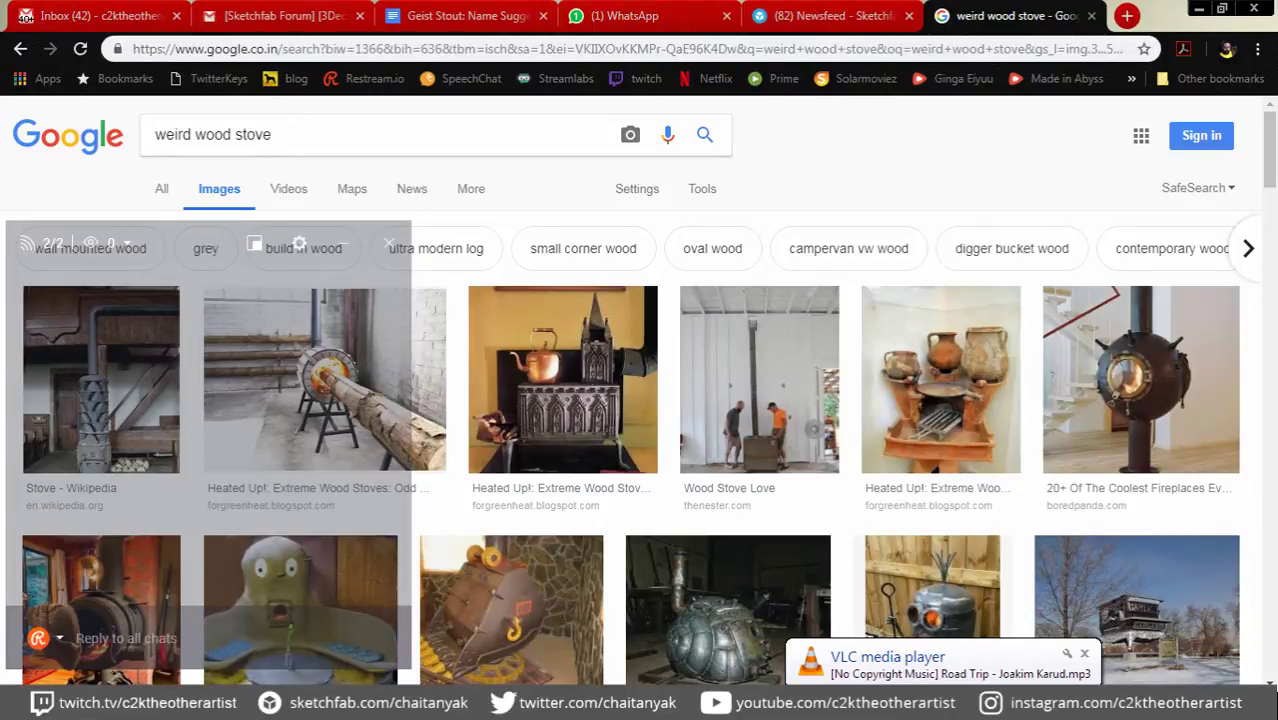
Step: Browse the weird wood stove image results, then switch to Blender
{"action": "scroll", "coordinate": [100, 240], "scroll_direction": "down", "scroll_amount": 1}
{"action": "scroll", "coordinate": [100, 240], "scroll_direction": "down", "scroll_amount": 1}
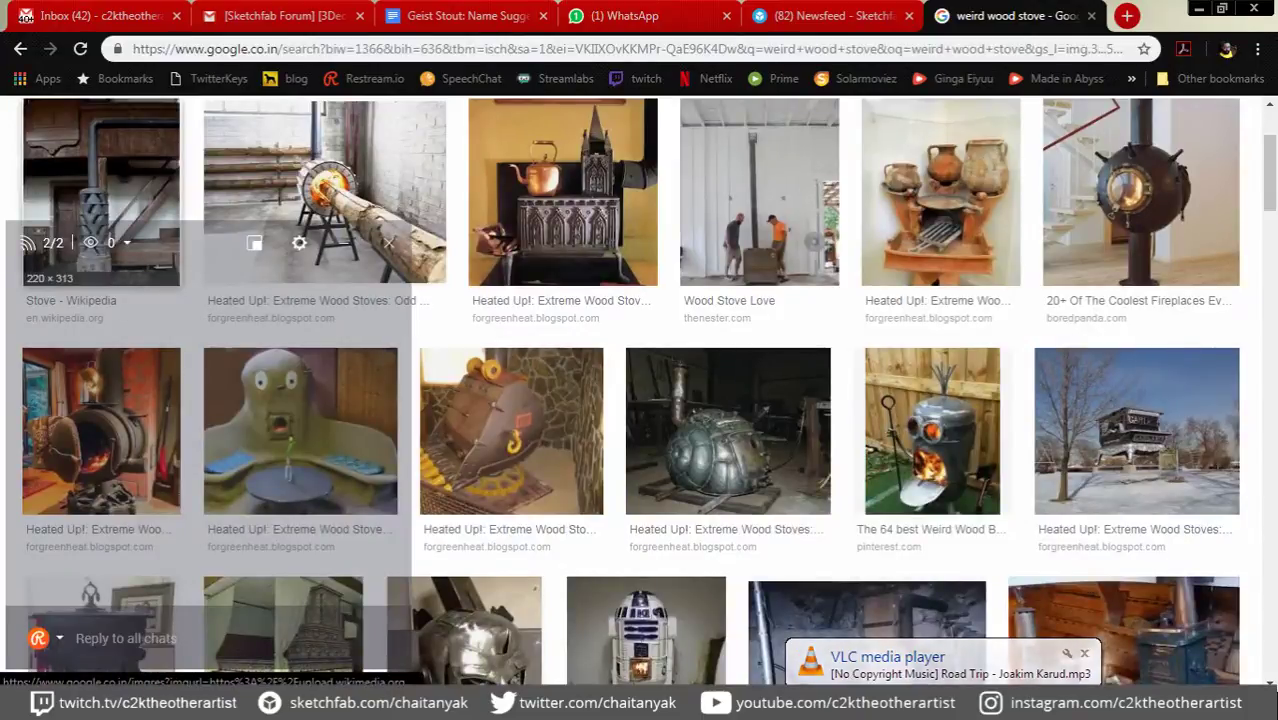
{"action": "scroll", "coordinate": [100, 240], "scroll_direction": "down", "scroll_amount": 2}
{"action": "scroll", "coordinate": [100, 240], "scroll_direction": "down", "scroll_amount": 1}
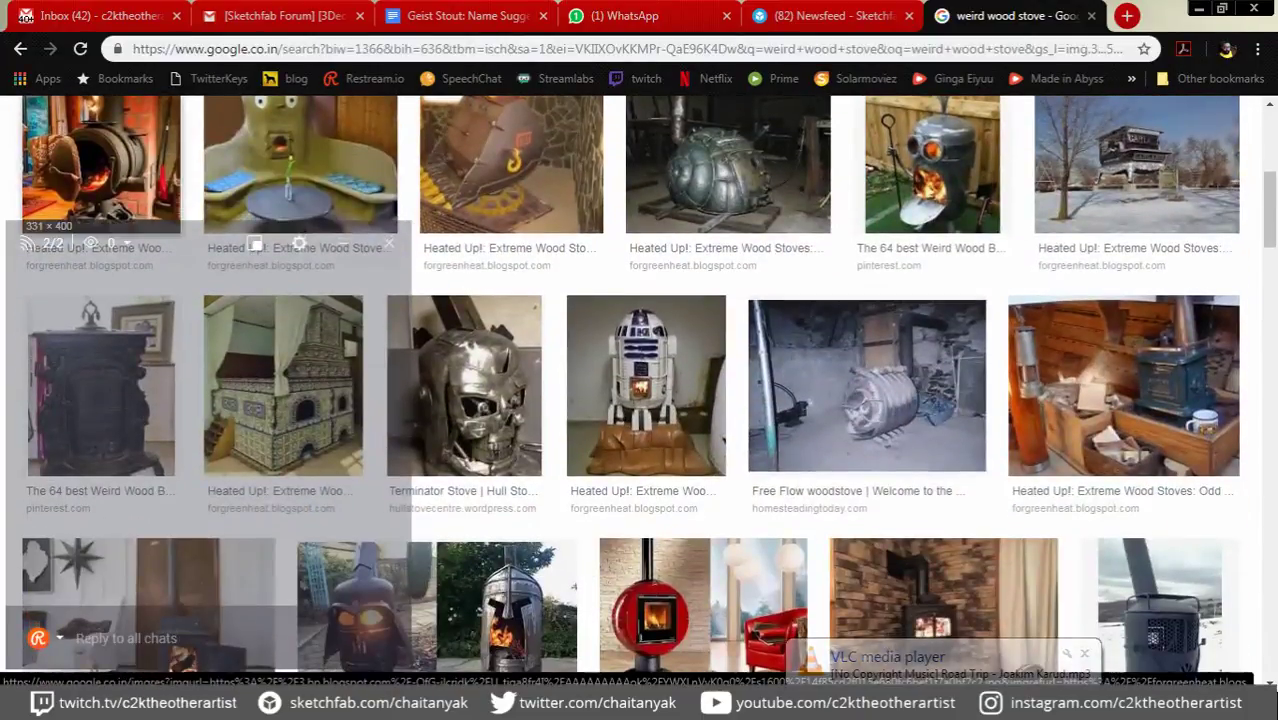
{"action": "scroll", "coordinate": [640, 390], "scroll_direction": "down", "scroll_amount": 1}
{"action": "scroll", "coordinate": [640, 390], "scroll_direction": "down", "scroll_amount": 1}
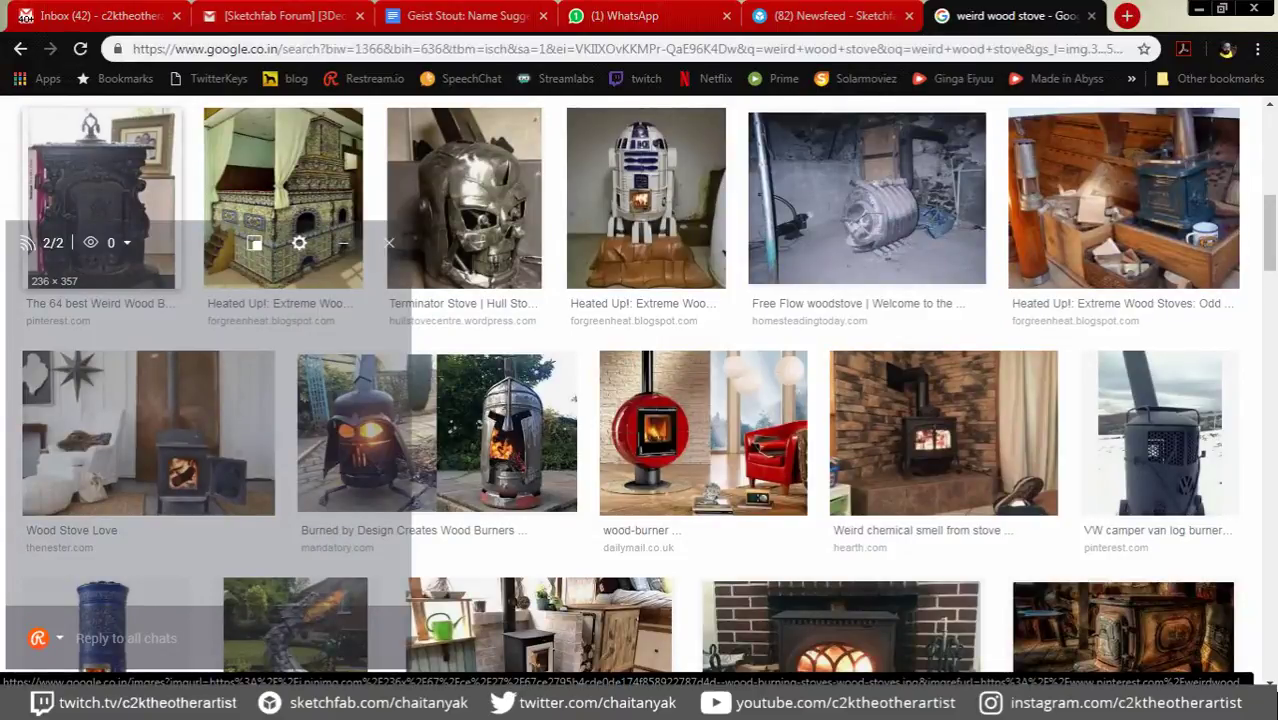
{"action": "scroll", "coordinate": [640, 390], "scroll_direction": "down", "scroll_amount": 2}
{"action": "scroll", "coordinate": [640, 390], "scroll_direction": "down", "scroll_amount": 1}
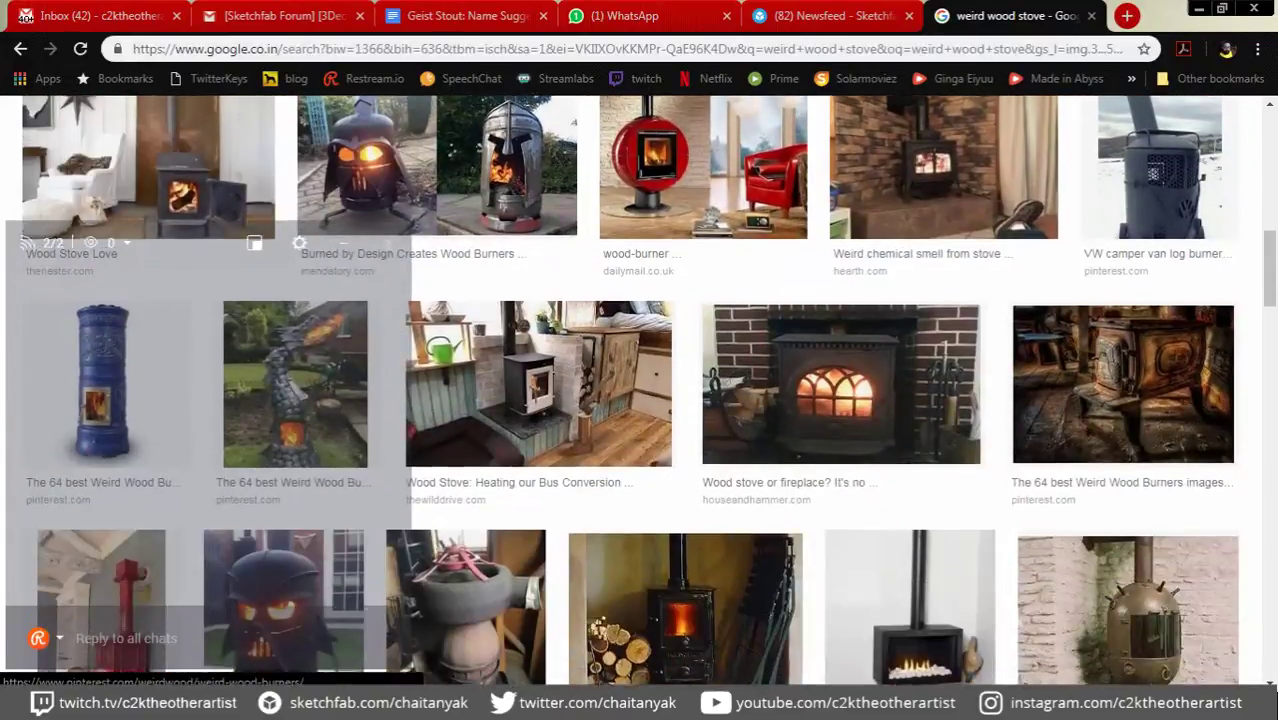
{"action": "scroll", "coordinate": [640, 390], "scroll_direction": "down", "scroll_amount": 2}
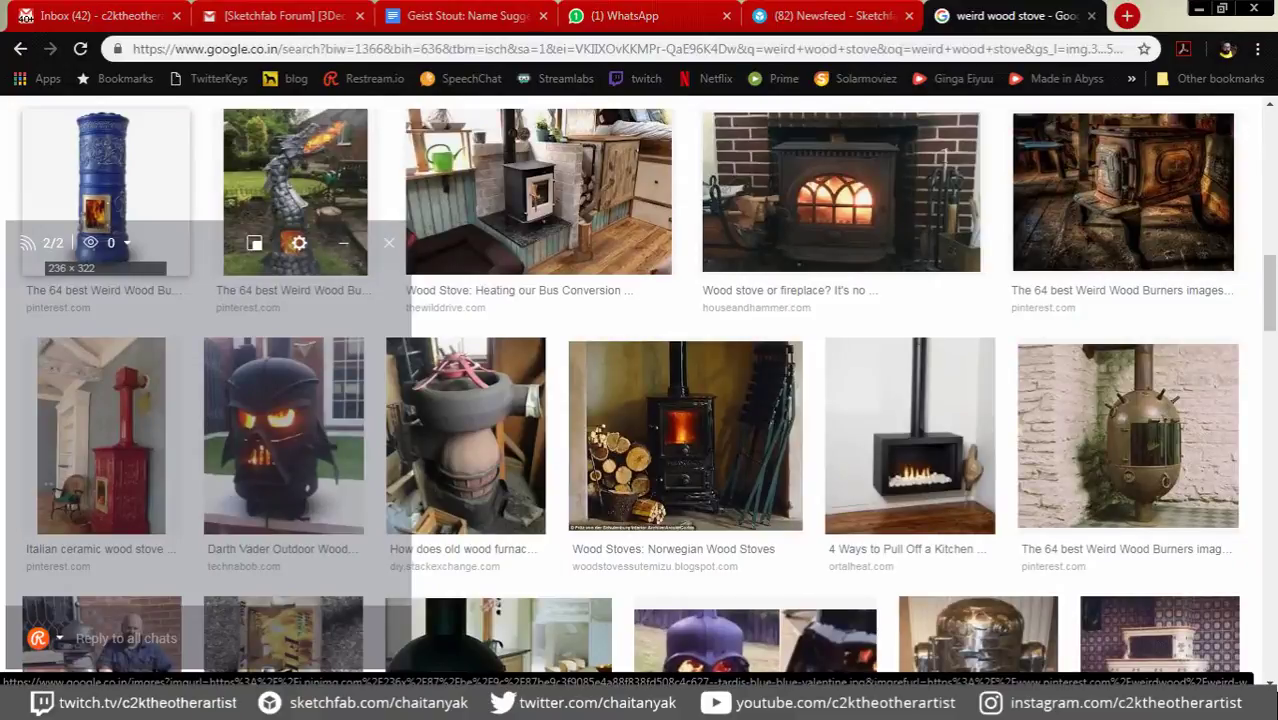
{"action": "scroll", "coordinate": [640, 390], "scroll_direction": "up", "scroll_amount": 10}
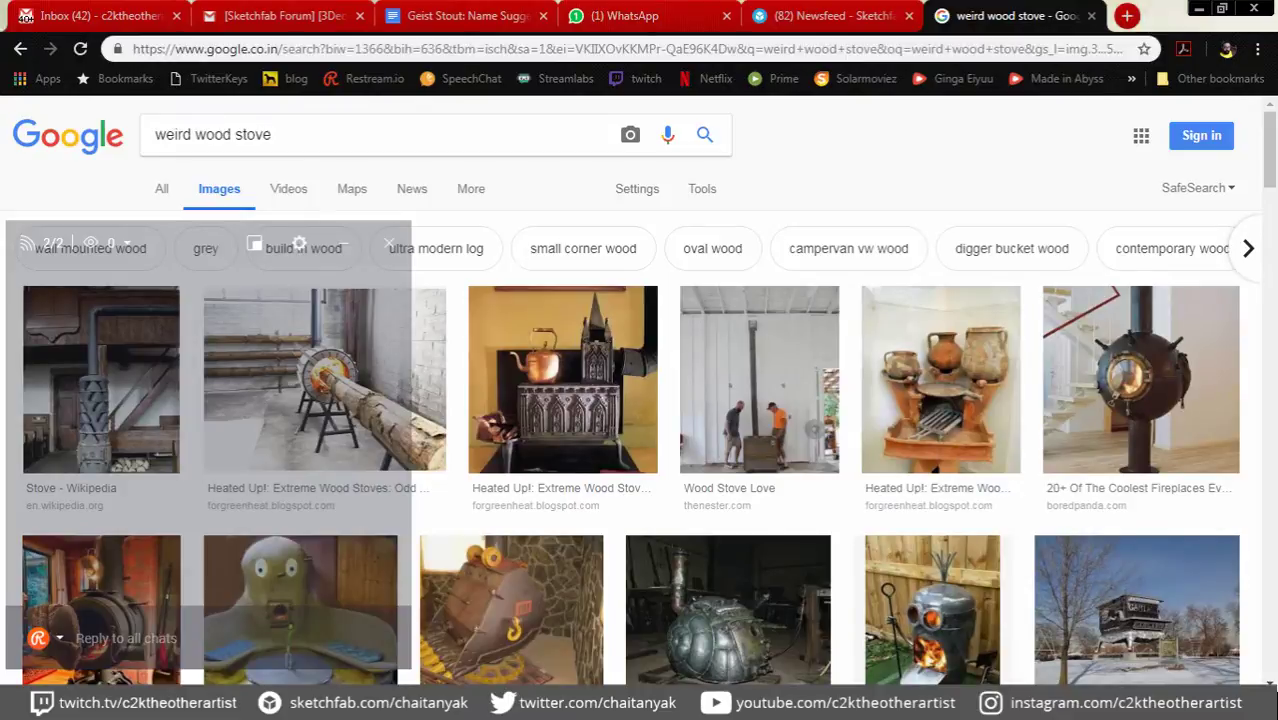
{"action": "key", "text": "alt+Tab"}
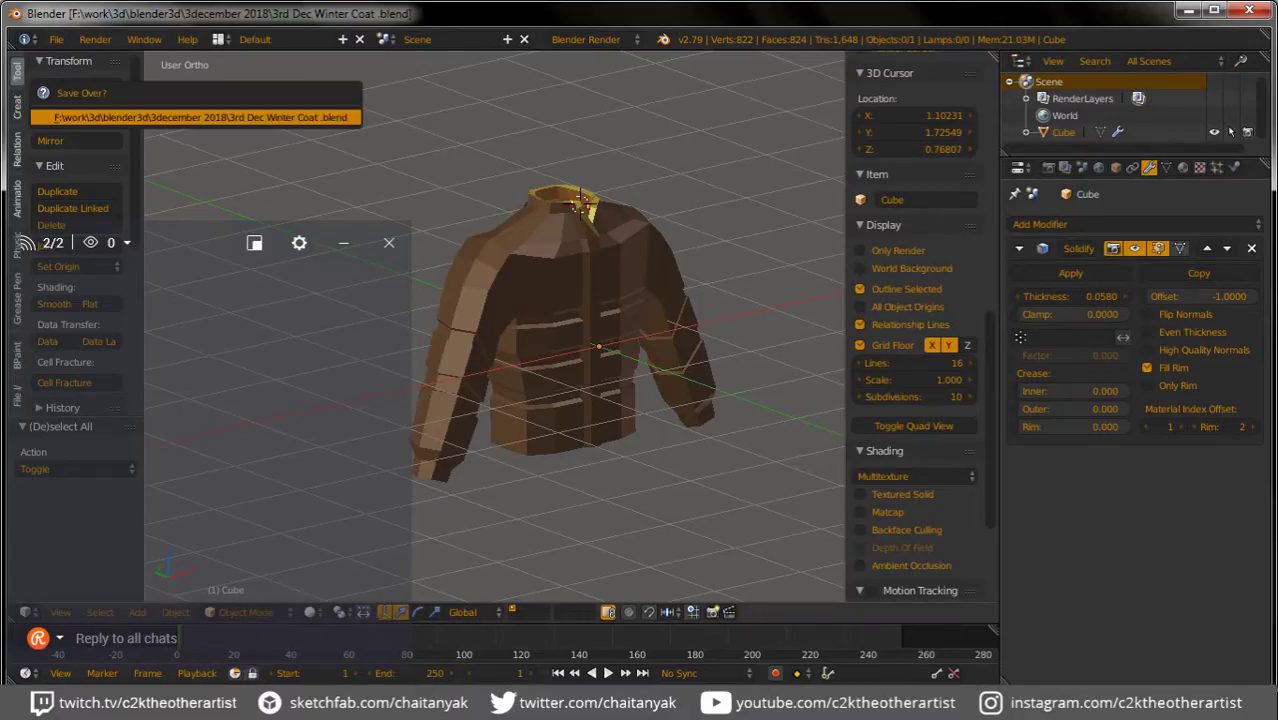
Step: Reload the start-up file to replace the winter coat with a fresh sphere scene
{"action": "left_click", "coordinate": [56, 39]}
{"action": "left_click", "coordinate": [60, 68]}
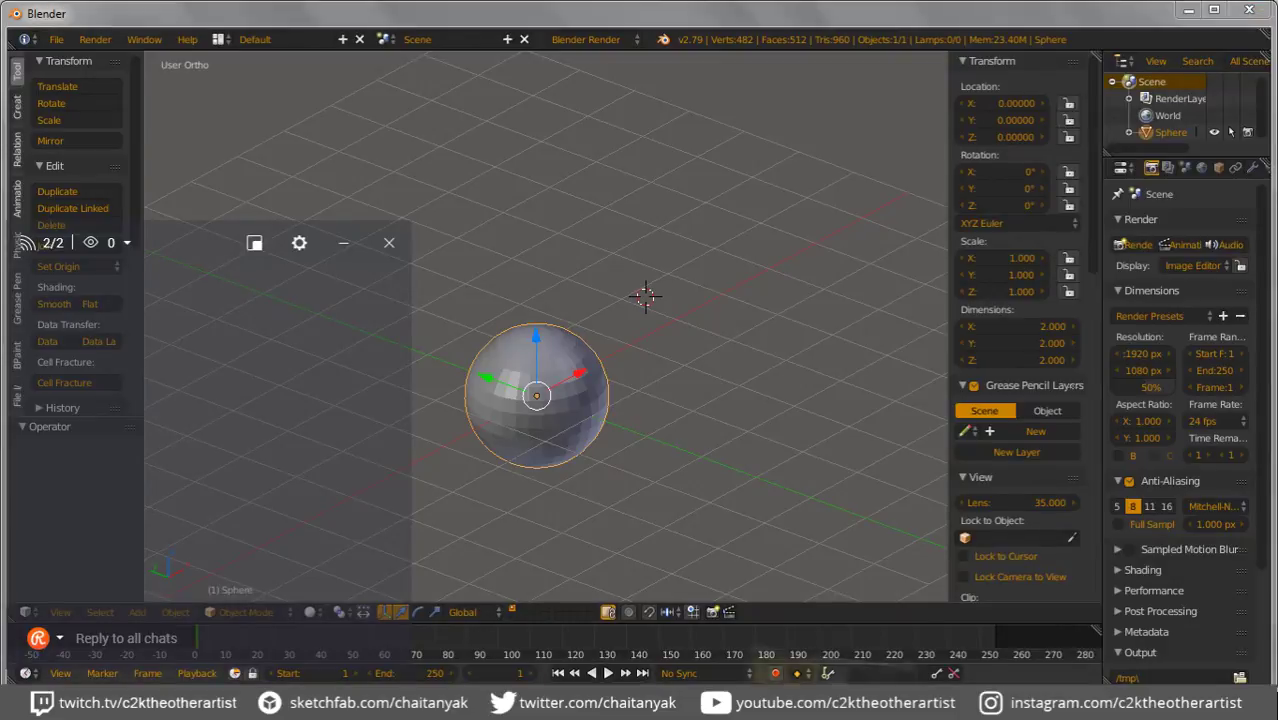
Step: Back in Blender, remove the default sphere so the scene holds no objects
{"action": "key", "text": "alt+Tab"}
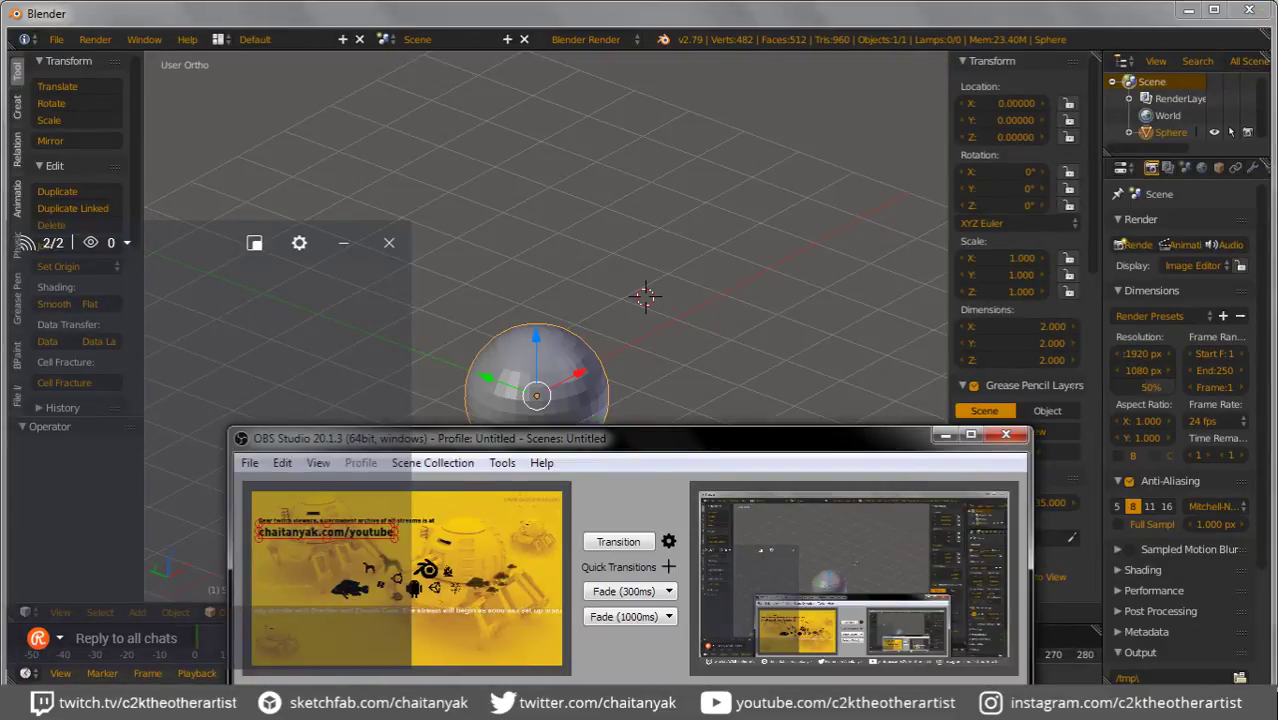
{"action": "key", "text": "space"}
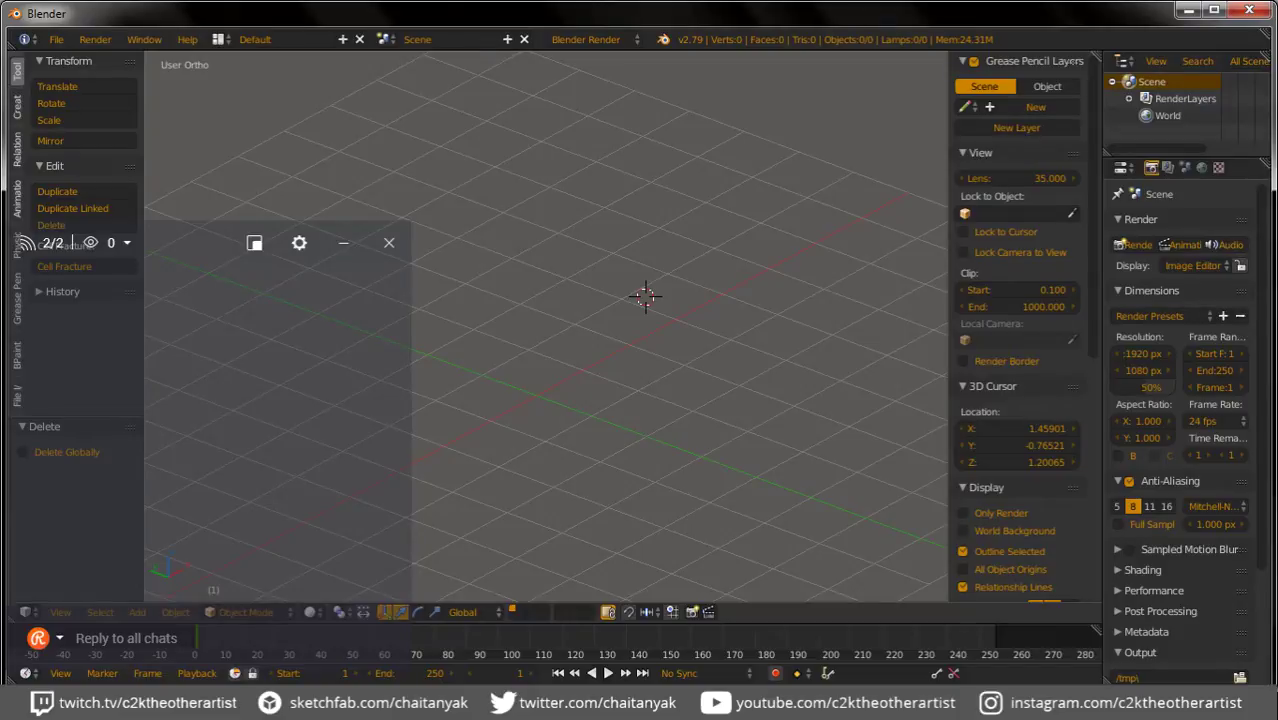
Step: Add a cube raised to Z 0.94, then bring up the Sketchfab #3December email
{"action": "key", "text": "shift+a"}
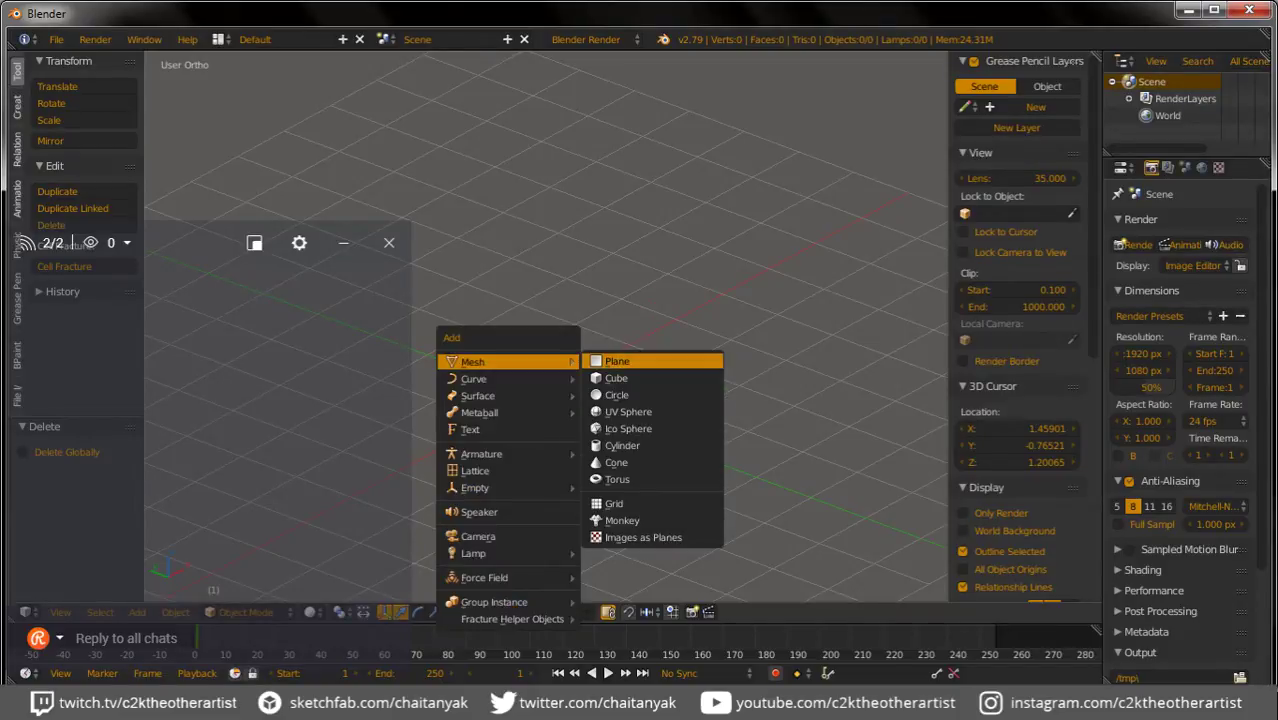
{"action": "left_click", "coordinate": [616, 378]}
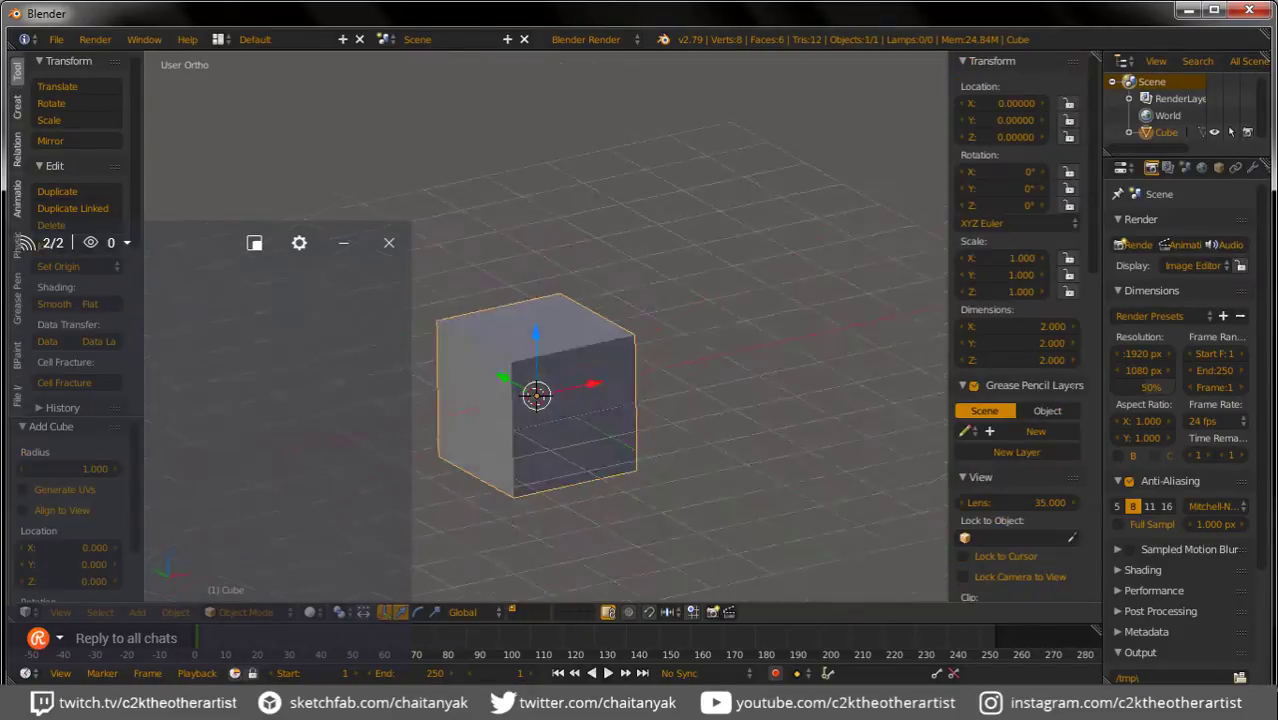
{"action": "key", "text": "g"}
{"action": "key", "text": "z"}
{"action": "key", "text": "Return"}
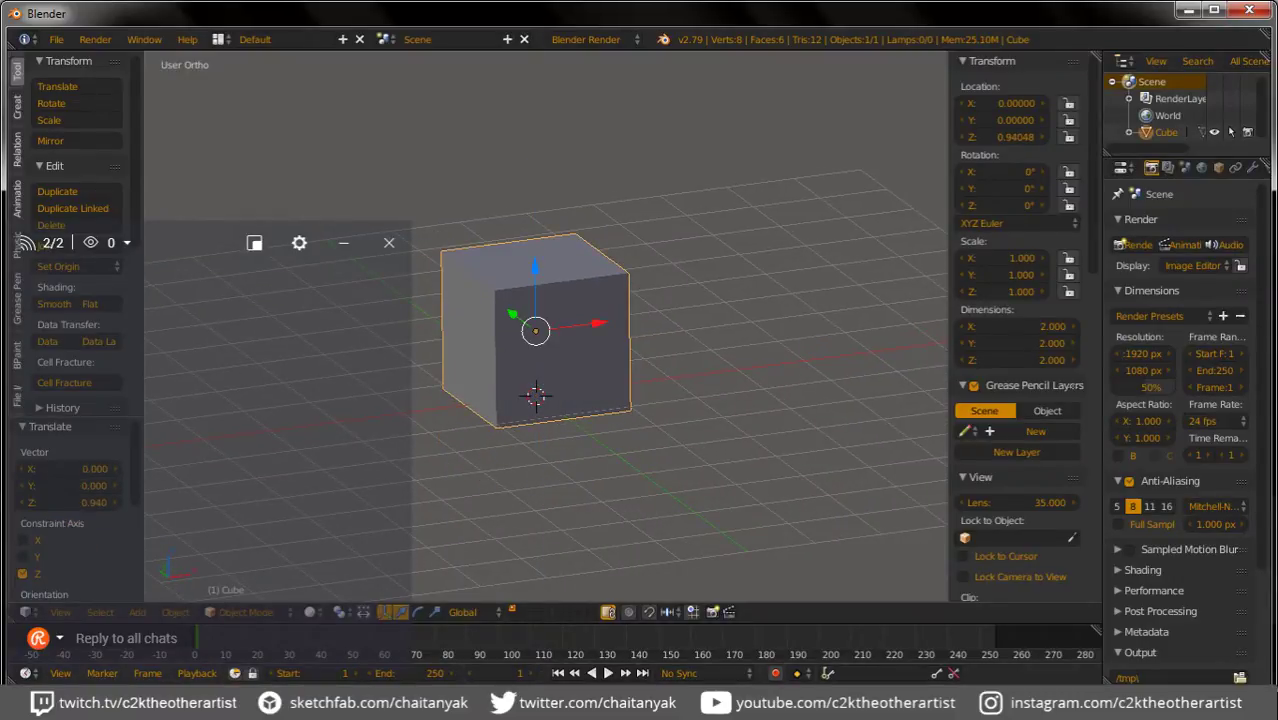
{"action": "key", "text": "ctrl+2"}
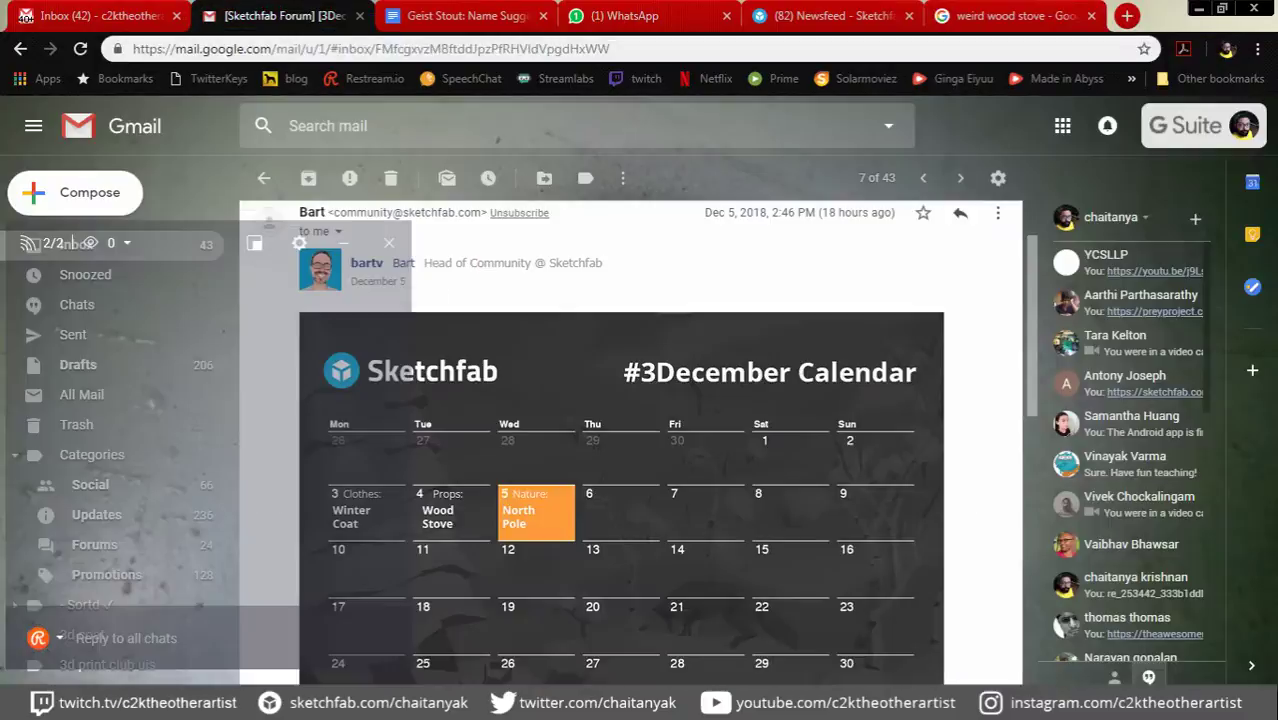
{"action": "scroll", "coordinate": [480, 440], "scroll_direction": "down", "scroll_amount": 2}
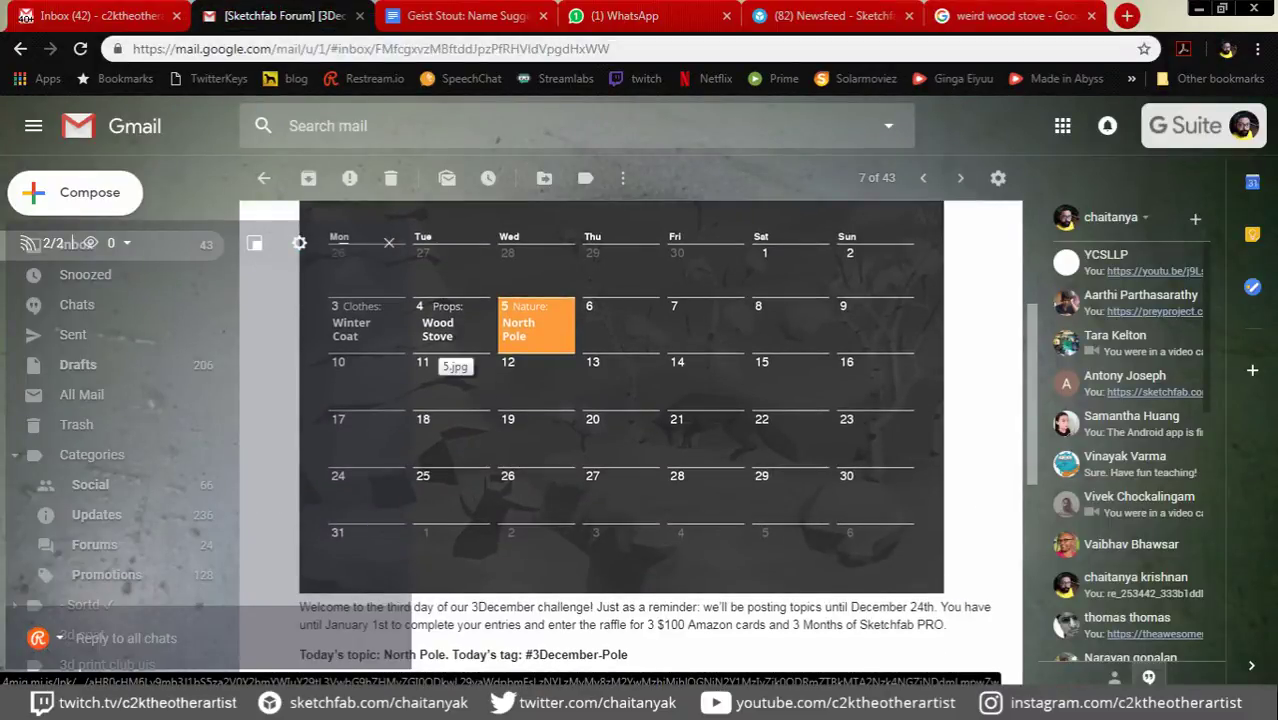
Step: Go back to the plain 'wood stove' image results and preview the Rais Gabo Wood Stove
{"action": "key", "text": "ctrl+6"}
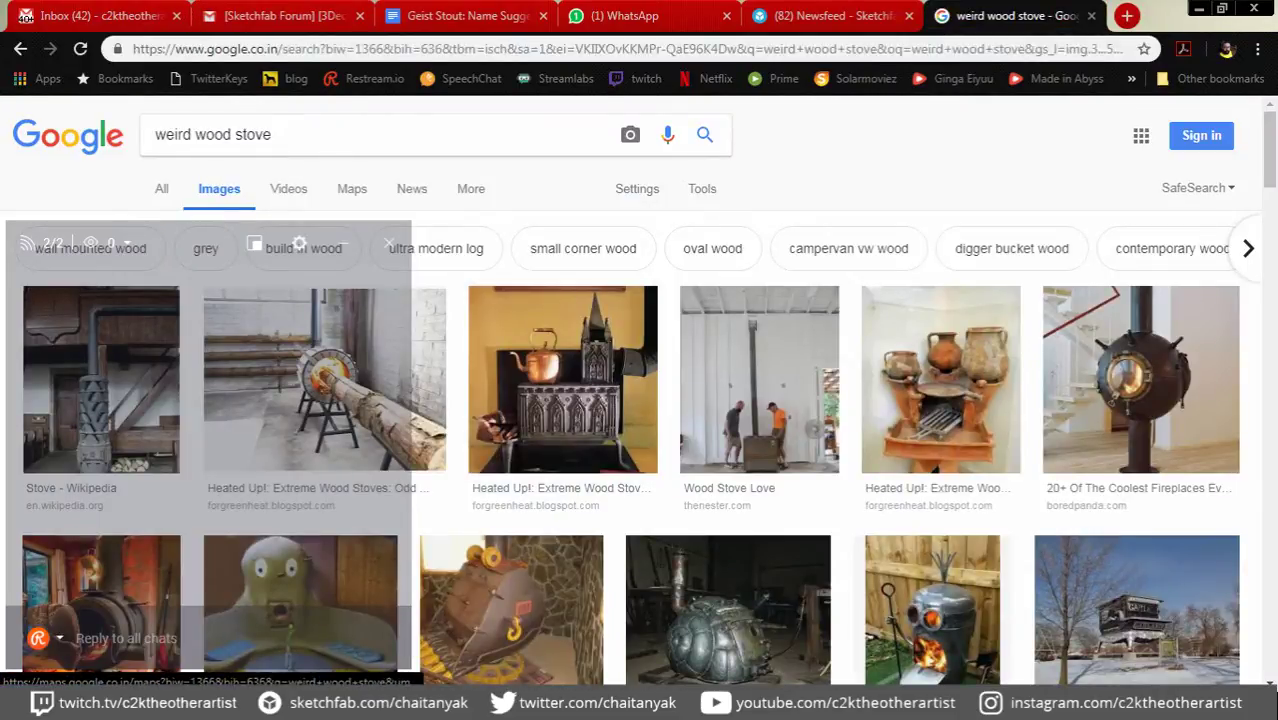
{"action": "left_click", "coordinate": [20, 48]}
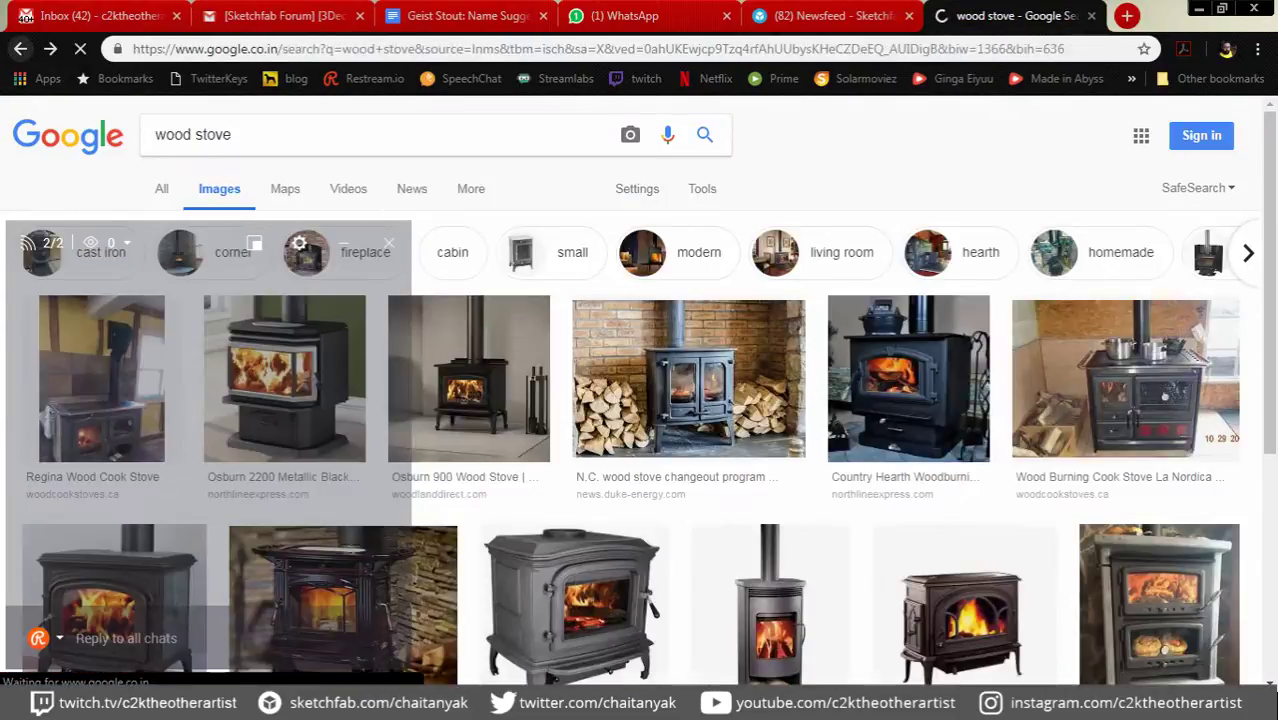
{"action": "scroll", "coordinate": [678, 285], "scroll_direction": "down", "scroll_amount": 1}
{"action": "scroll", "coordinate": [678, 285], "scroll_direction": "down", "scroll_amount": 1}
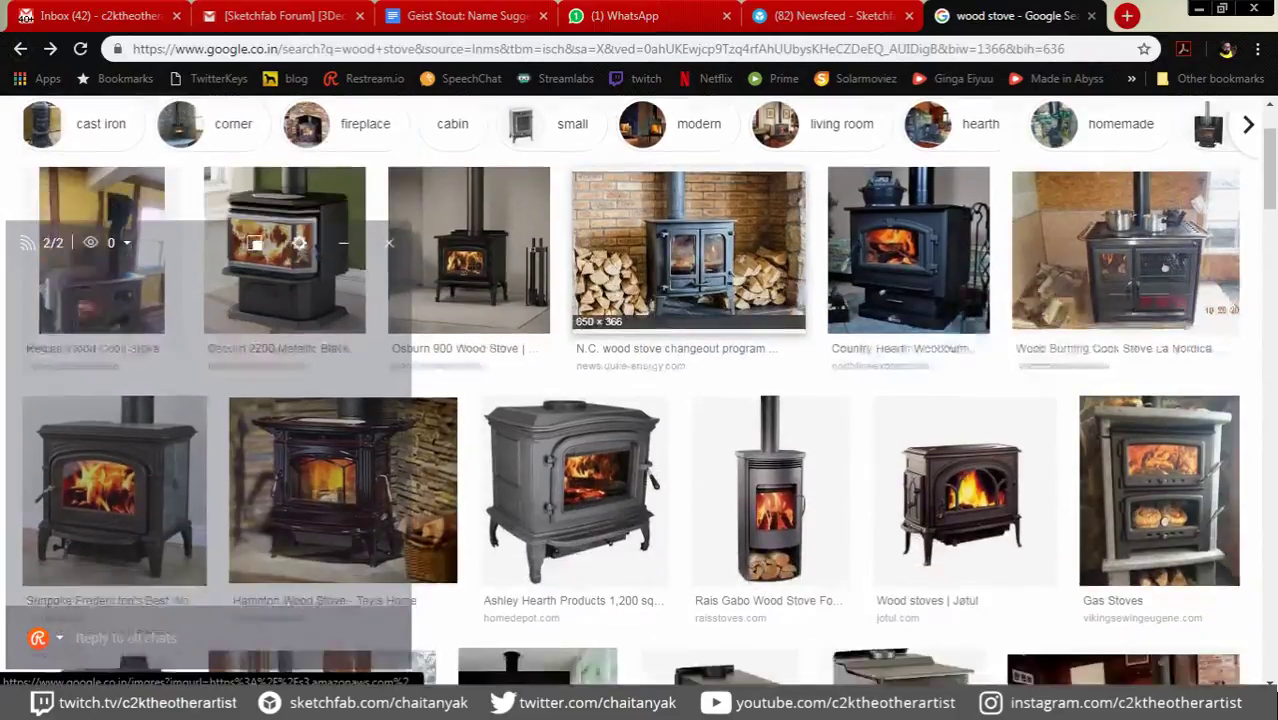
{"action": "scroll", "coordinate": [660, 285], "scroll_direction": "down", "scroll_amount": 1}
{"action": "scroll", "coordinate": [660, 285], "scroll_direction": "down", "scroll_amount": 1}
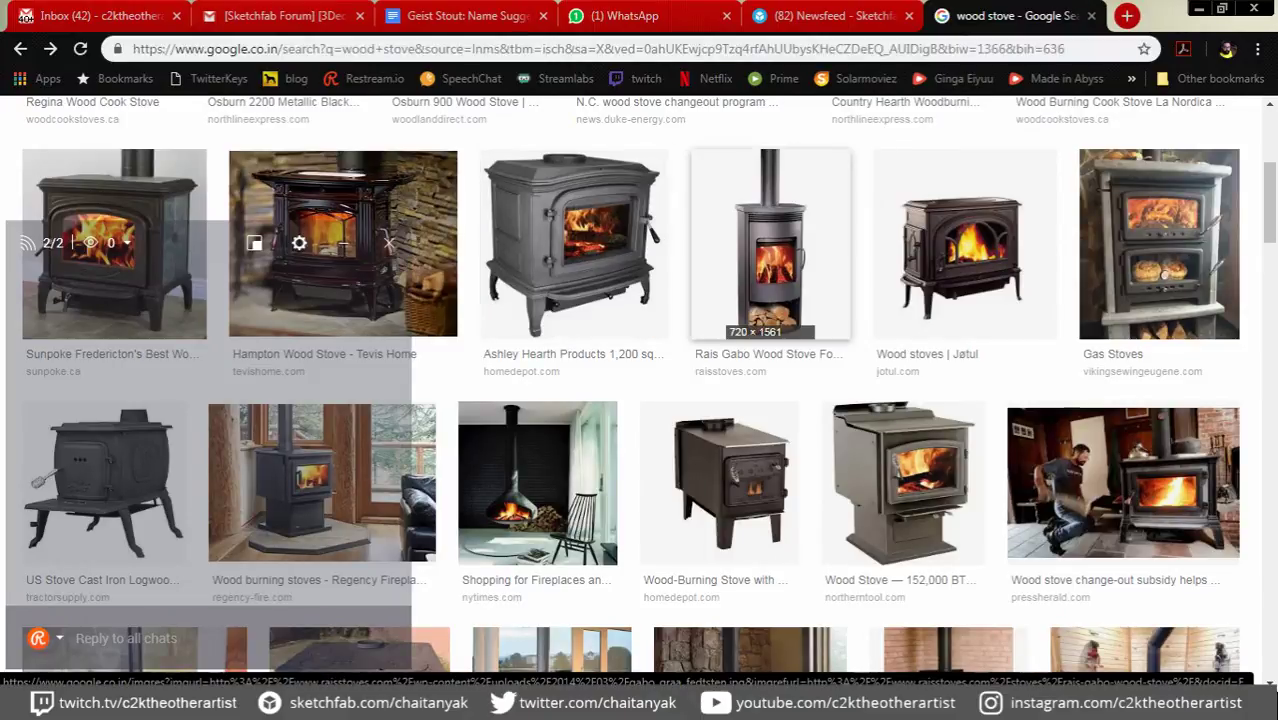
{"action": "left_click", "coordinate": [770, 245]}
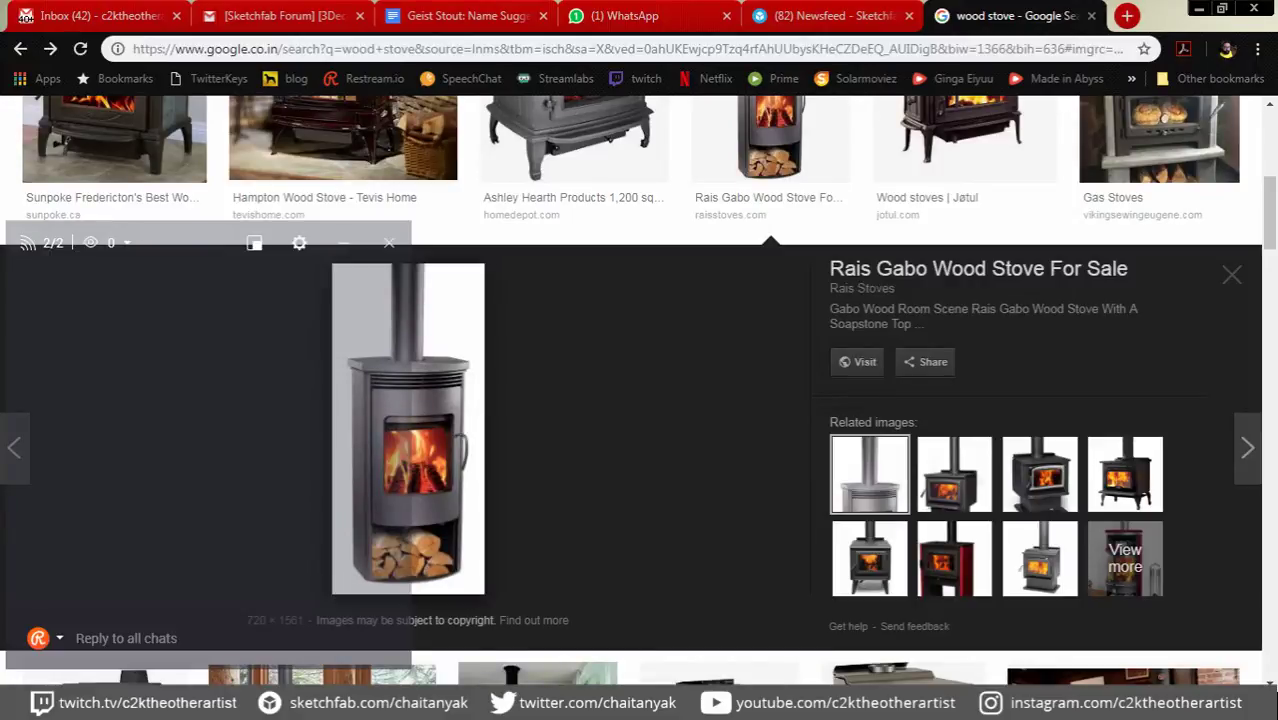
Step: Preview the Gas Stoves, Vermont Bun Baker XL, Hearthstone, and Godin cast iron stove images
{"action": "left_click", "coordinate": [1158, 140]}
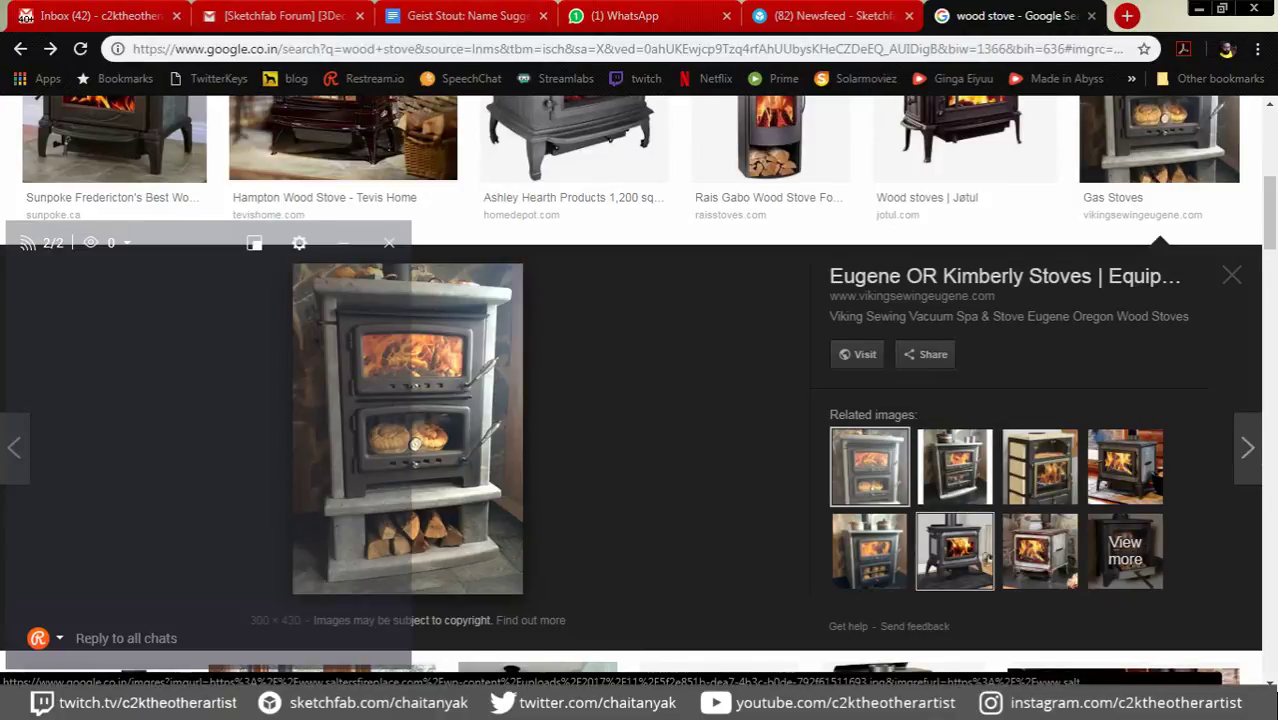
{"action": "left_click", "coordinate": [869, 550]}
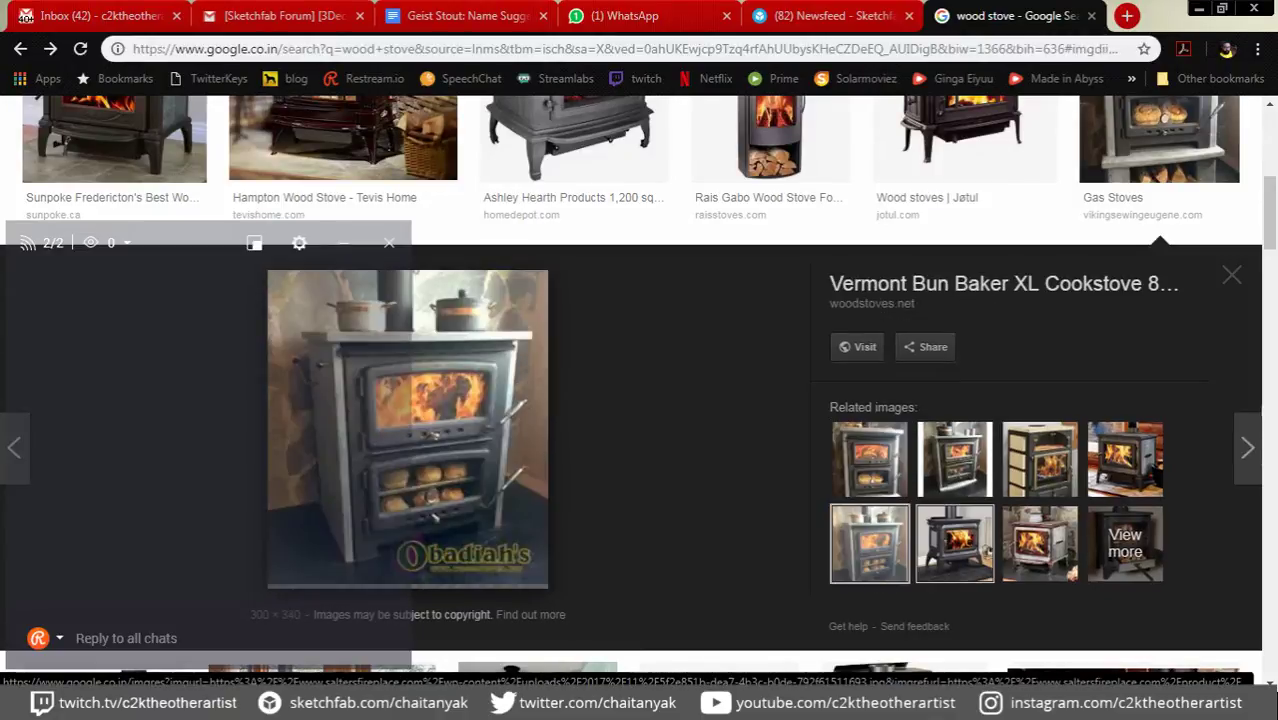
{"action": "left_click", "coordinate": [955, 543]}
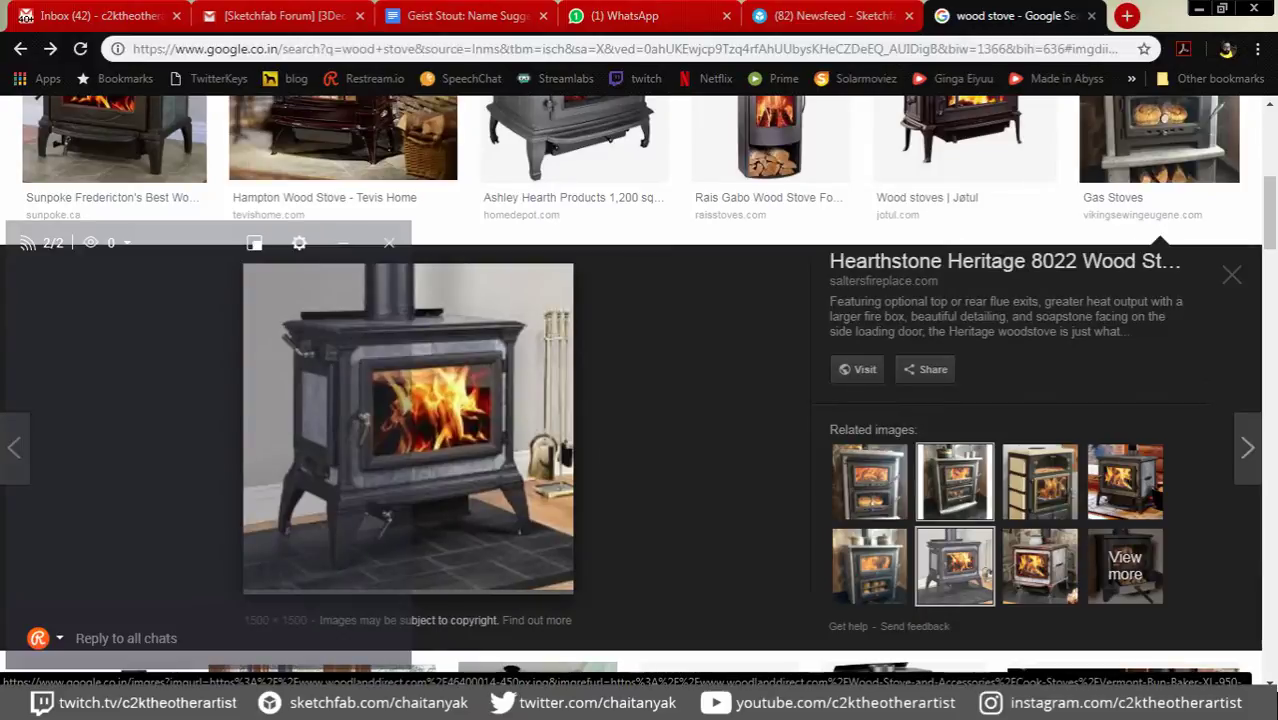
{"action": "left_click", "coordinate": [960, 480]}
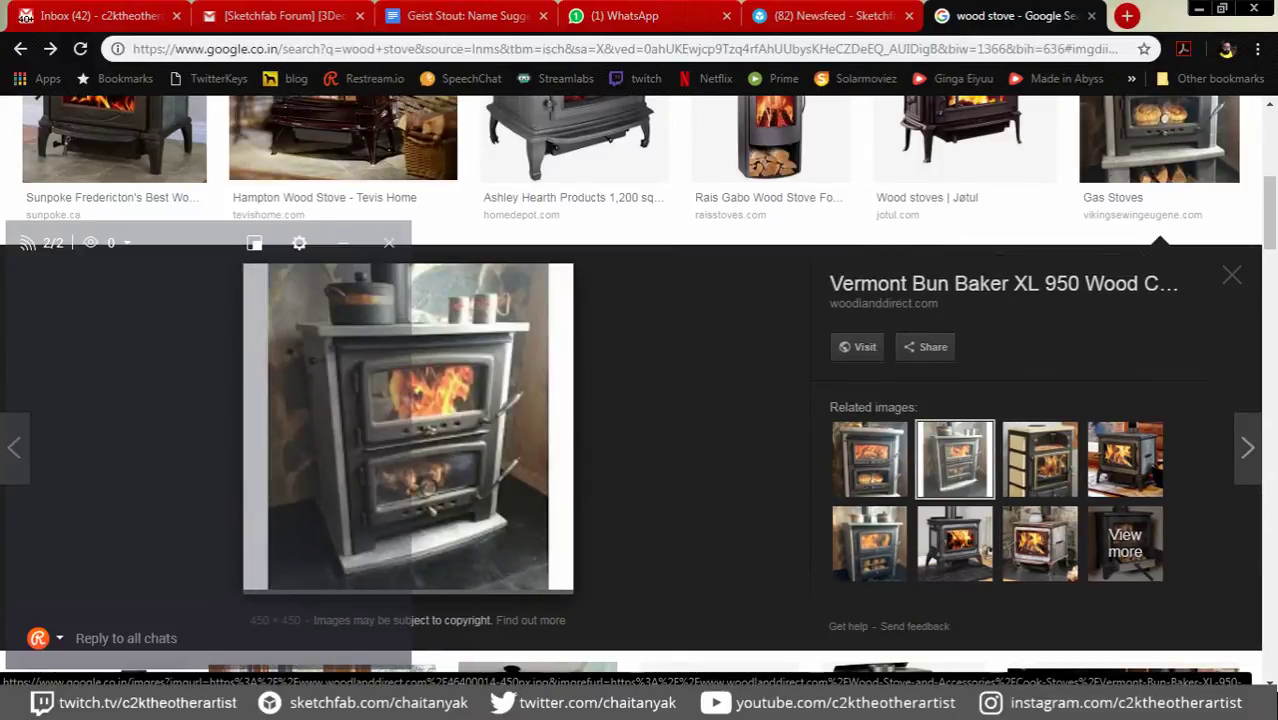
{"action": "left_click", "coordinate": [1040, 459]}
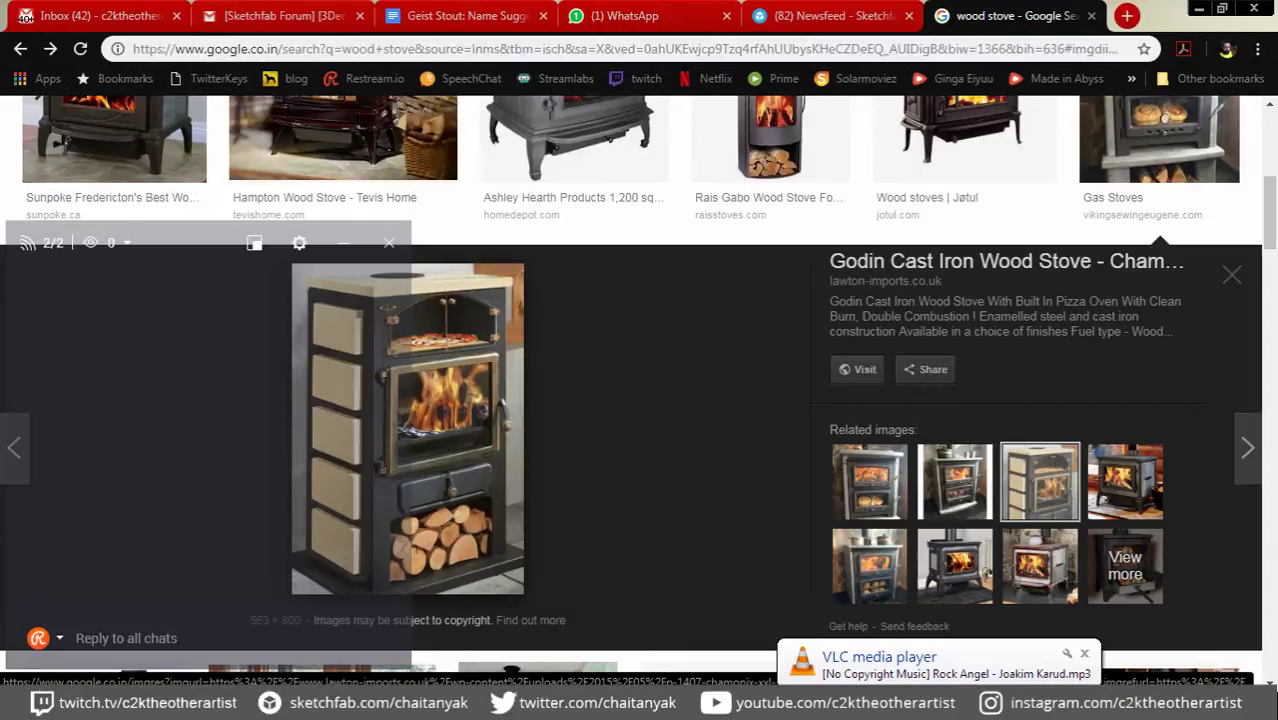
{"action": "key", "text": "Right"}
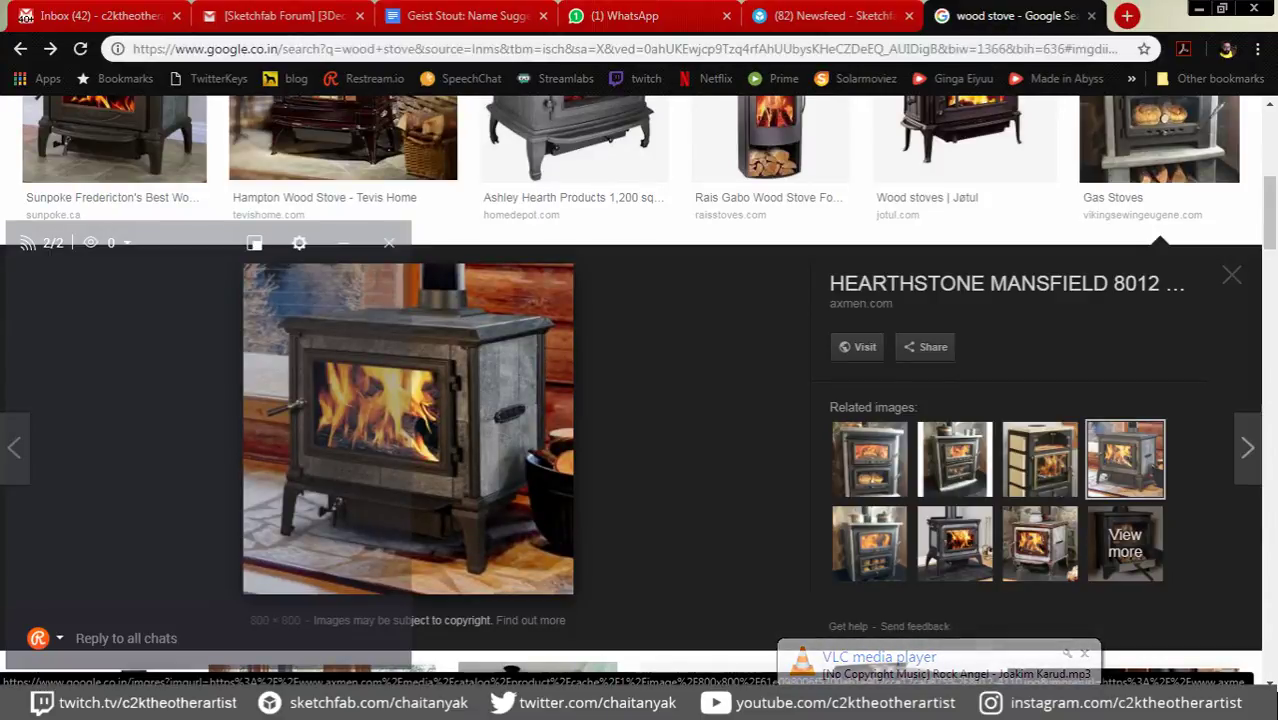
Step: Browse images related to the Hearthstone stove, preview the Country Hearth Woodburning Stove, then return to Blender
{"action": "left_click", "coordinate": [1124, 543]}
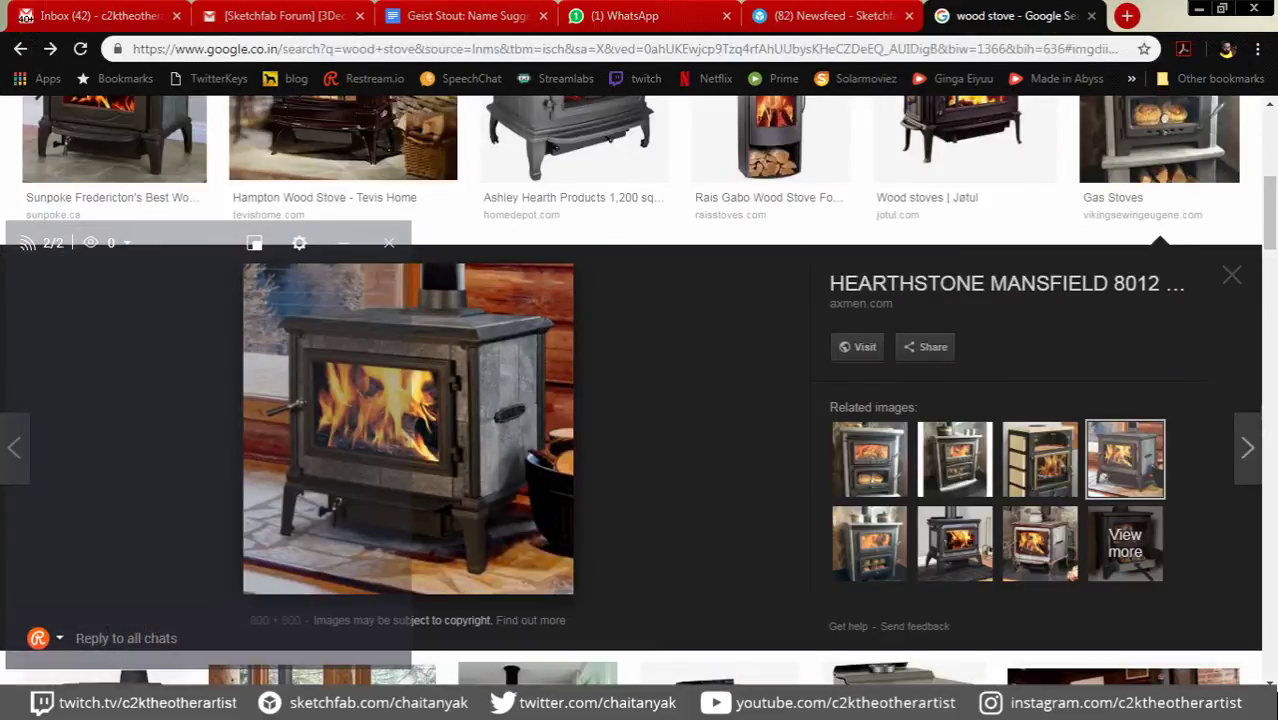
{"action": "scroll", "coordinate": [640, 400], "scroll_direction": "down", "scroll_amount": 4}
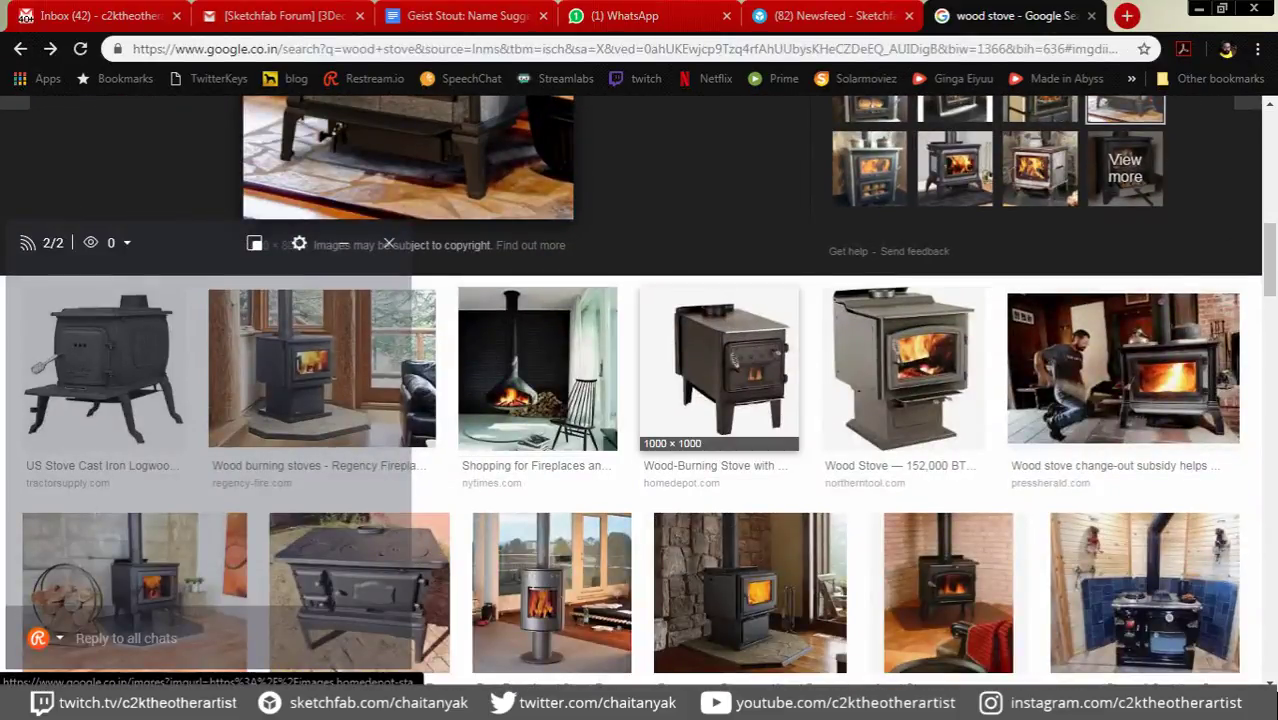
{"action": "scroll", "coordinate": [640, 400], "scroll_direction": "up", "scroll_amount": 4}
{"action": "scroll", "coordinate": [640, 400], "scroll_direction": "down", "scroll_amount": 1}
{"action": "scroll", "coordinate": [640, 400], "scroll_direction": "down", "scroll_amount": 2}
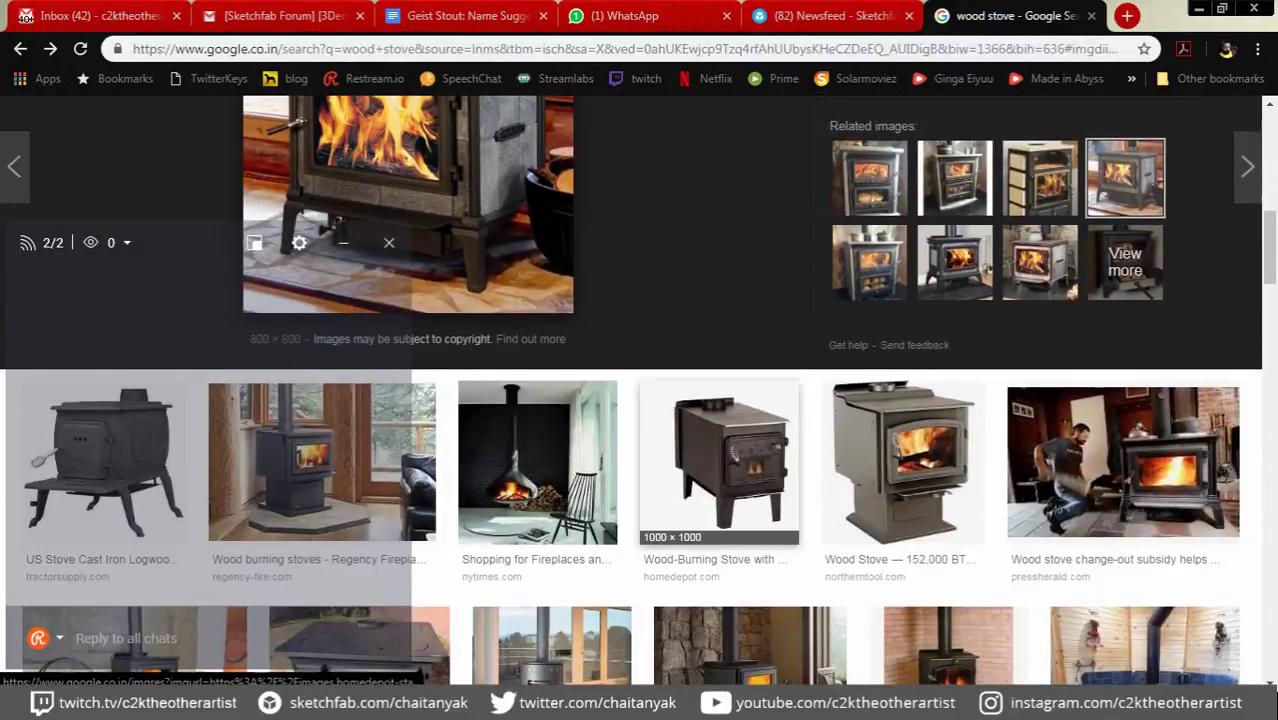
{"action": "scroll", "coordinate": [720, 460], "scroll_direction": "up", "scroll_amount": 2}
{"action": "scroll", "coordinate": [720, 460], "scroll_direction": "up", "scroll_amount": 3}
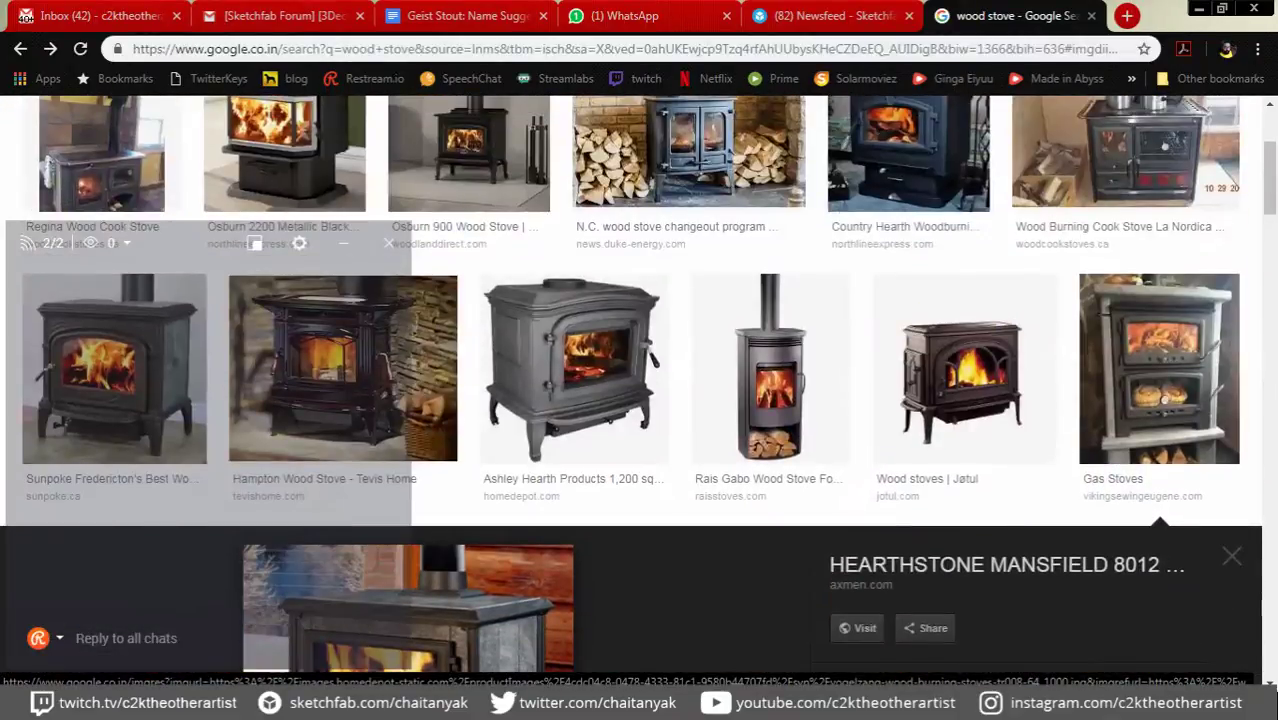
{"action": "scroll", "coordinate": [690, 320], "scroll_direction": "up", "scroll_amount": 2}
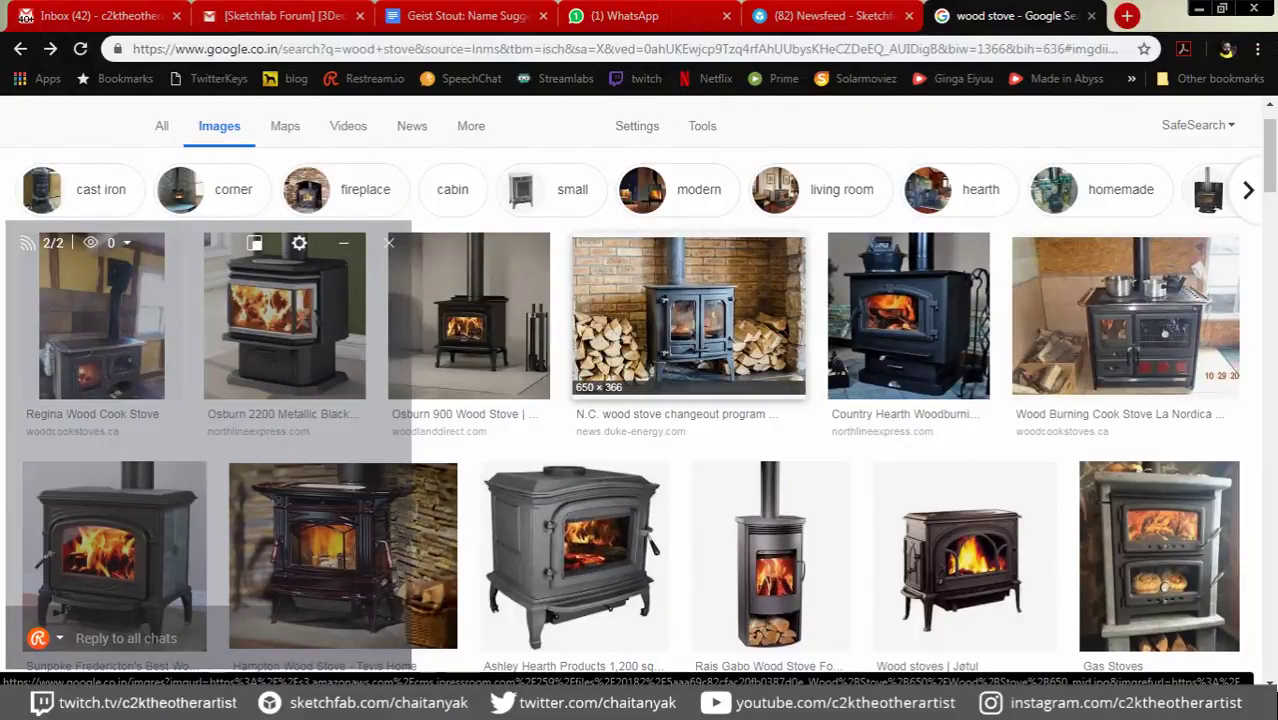
{"action": "left_click", "coordinate": [688, 315]}
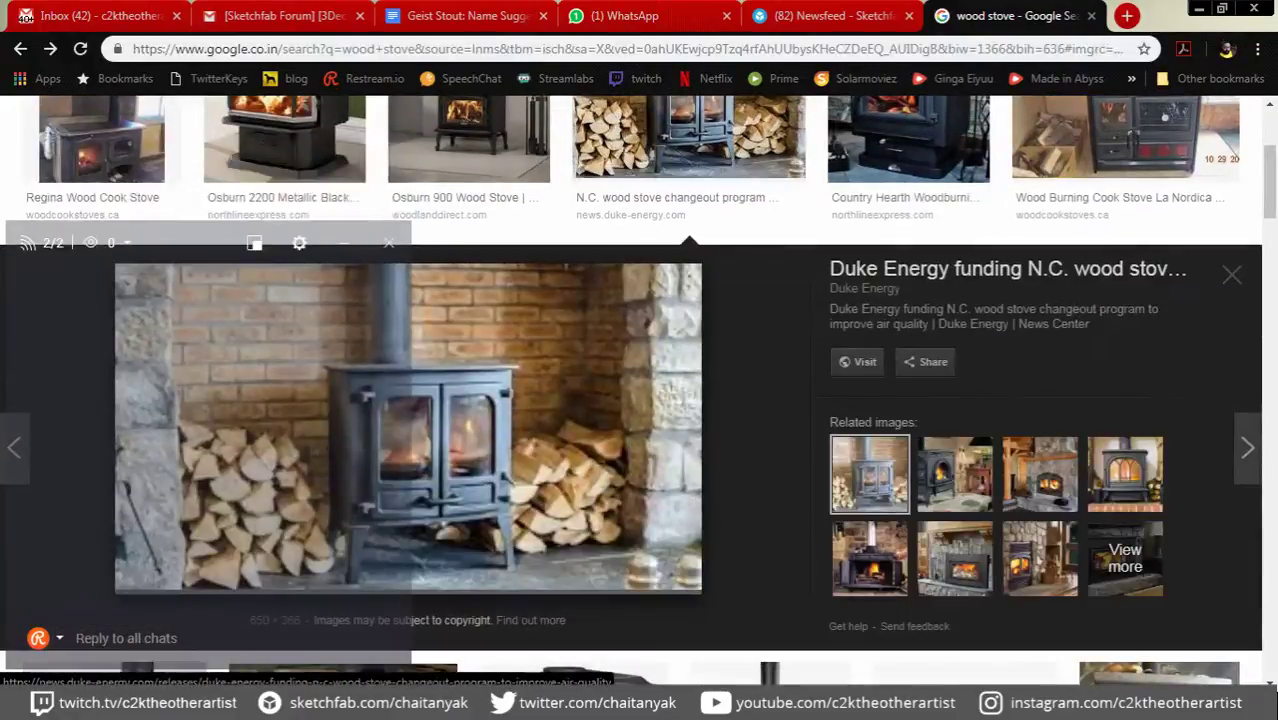
{"action": "scroll", "coordinate": [690, 390], "scroll_direction": "up", "scroll_amount": 1}
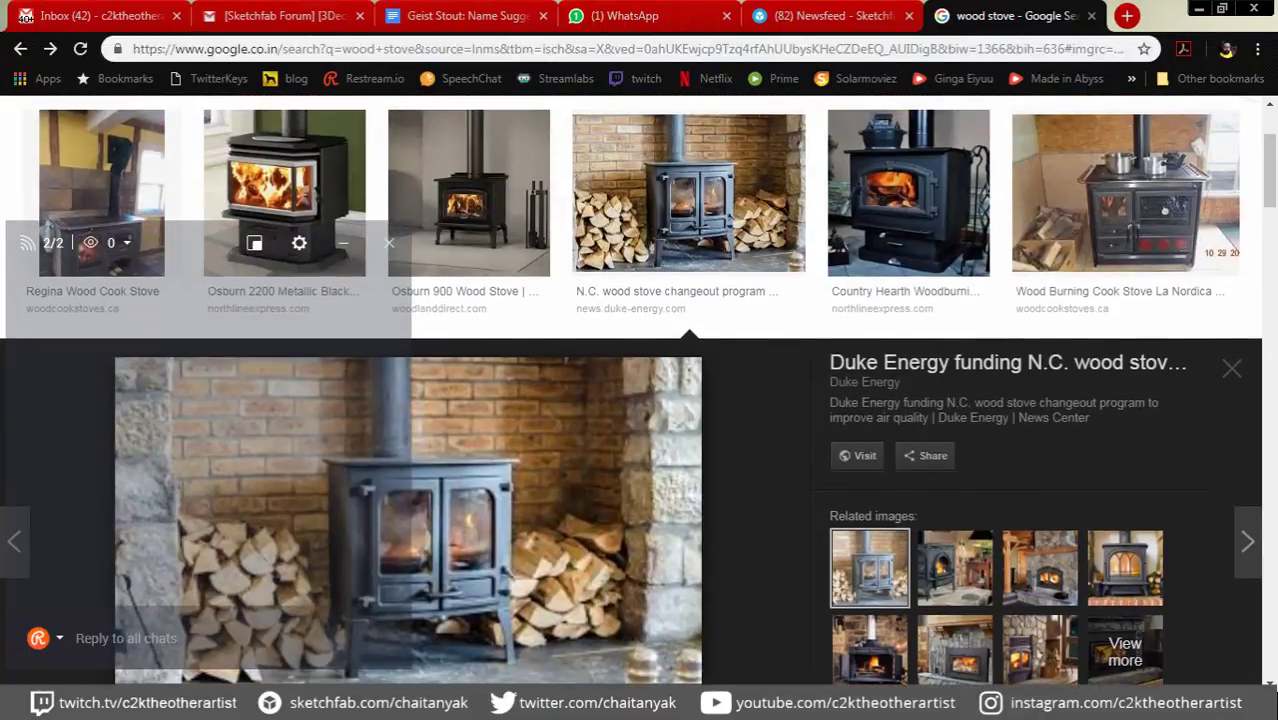
{"action": "left_click", "coordinate": [908, 192]}
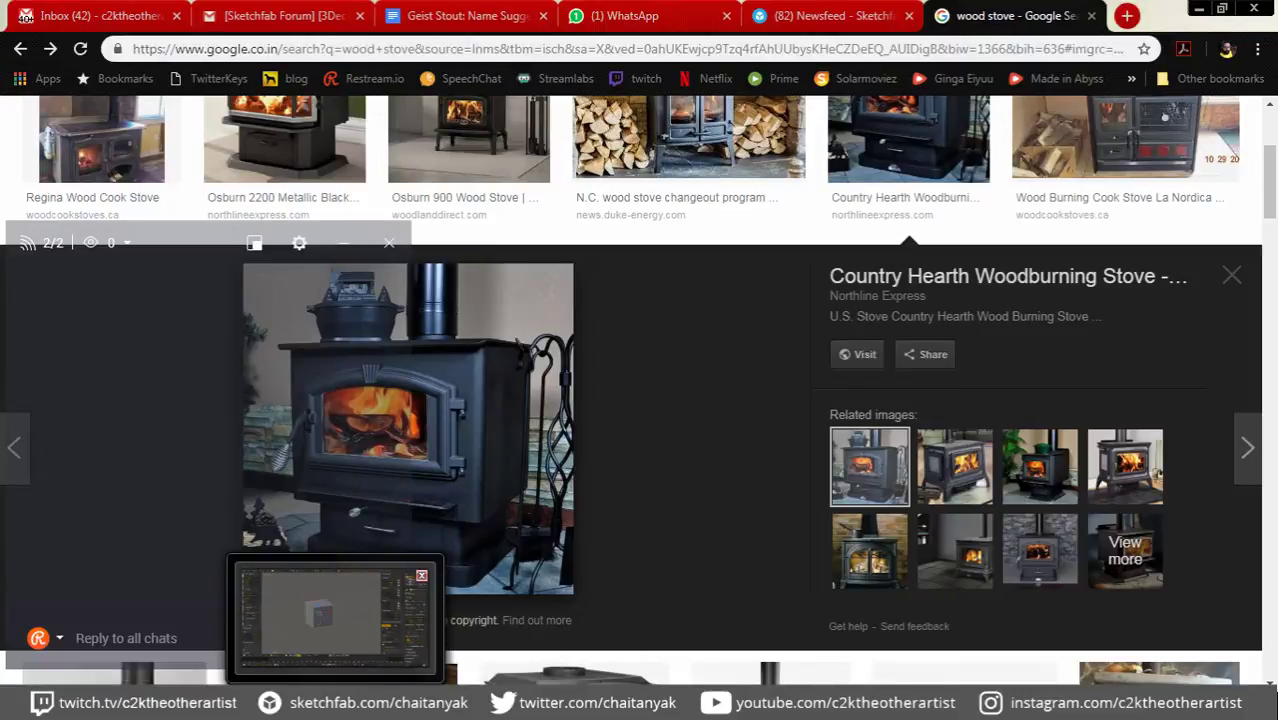
{"action": "left_click", "coordinate": [1198, 8]}
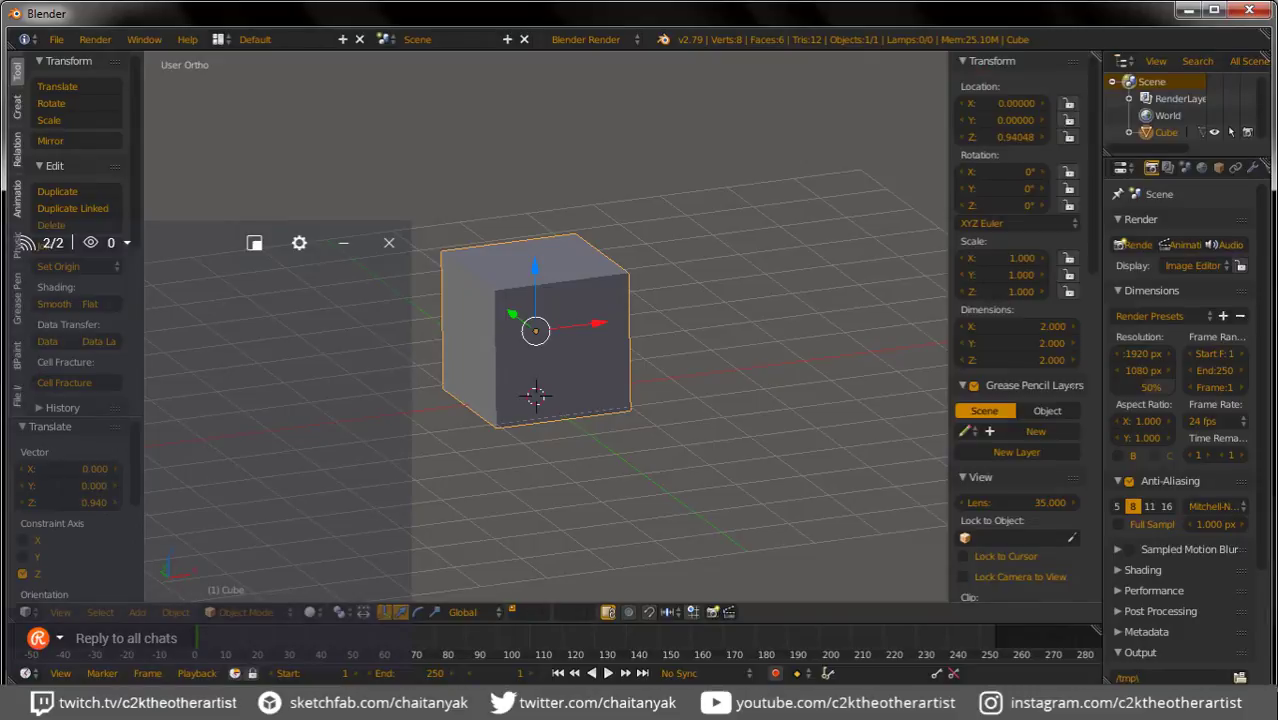
Step: In Edit Mode, narrow the cube to 0.683 along the X axis
{"action": "key", "text": "alt+Tab"}
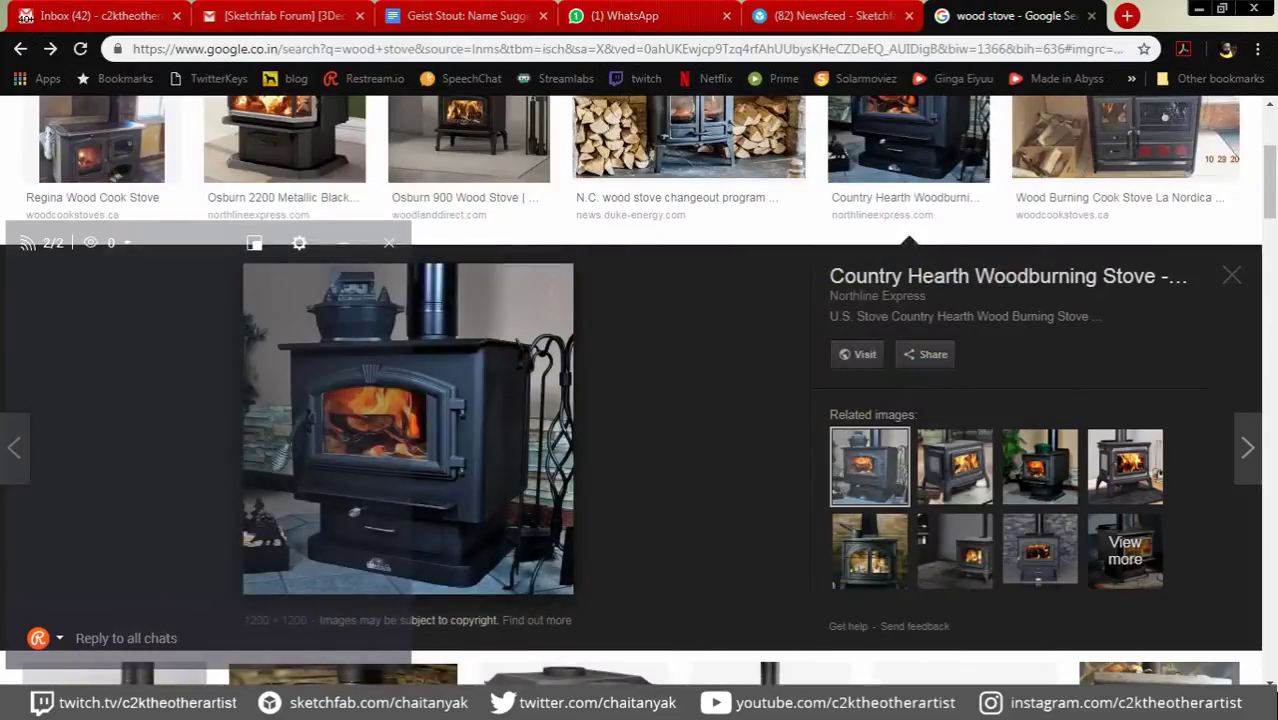
{"action": "left_click", "coordinate": [1198, 8]}
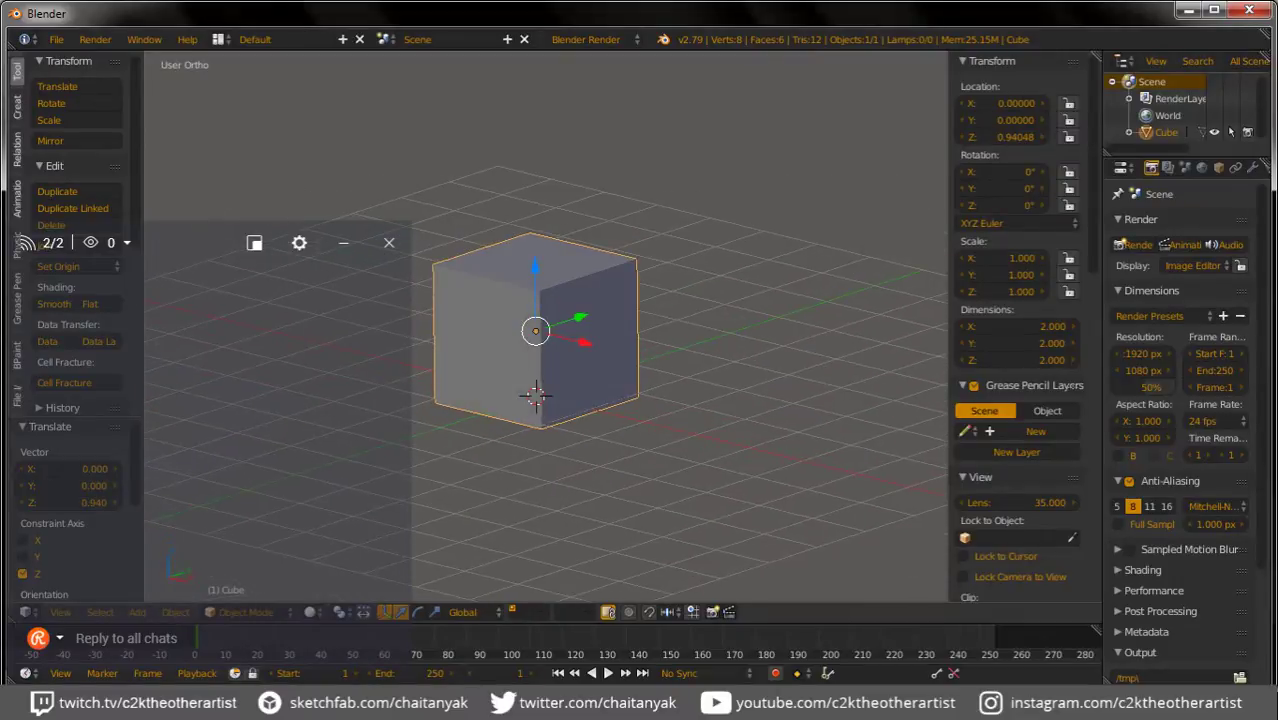
{"action": "middle_click_drag", "start_coordinate": [640, 350], "coordinate": [650, 400]}
{"action": "key", "text": "Tab"}
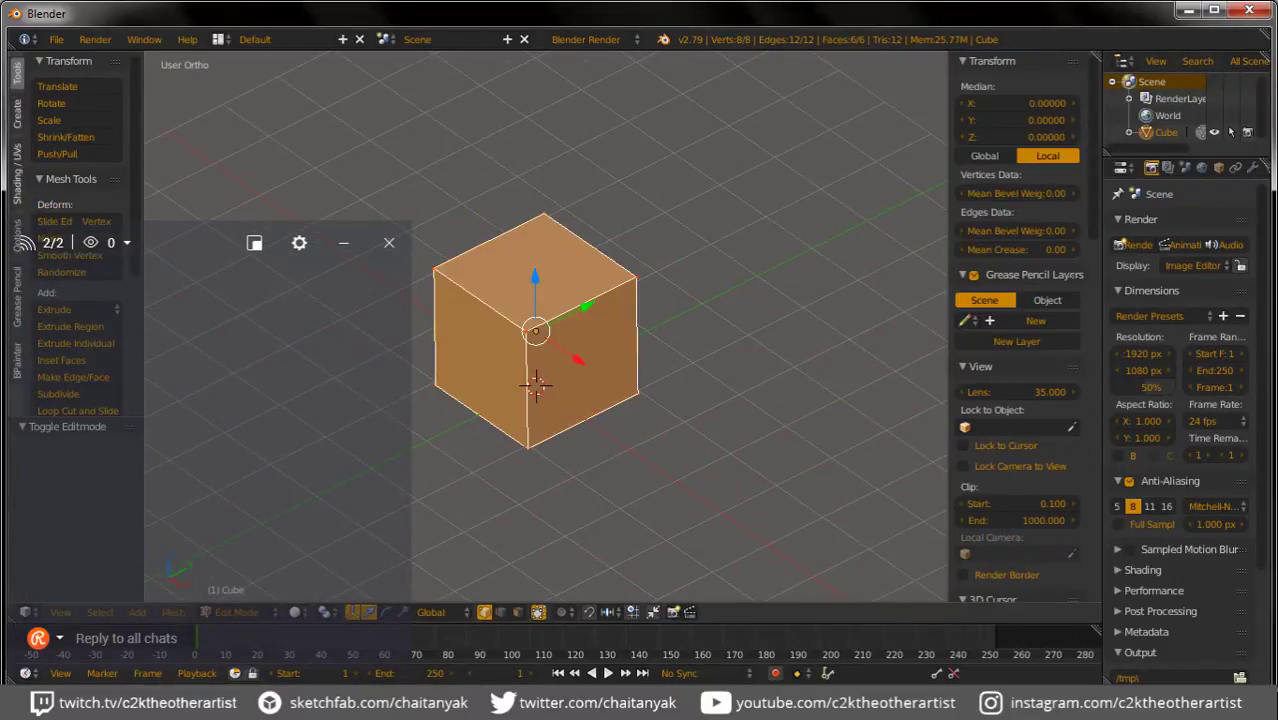
{"action": "middle_click_drag", "start_coordinate": [640, 350], "coordinate": [660, 340]}
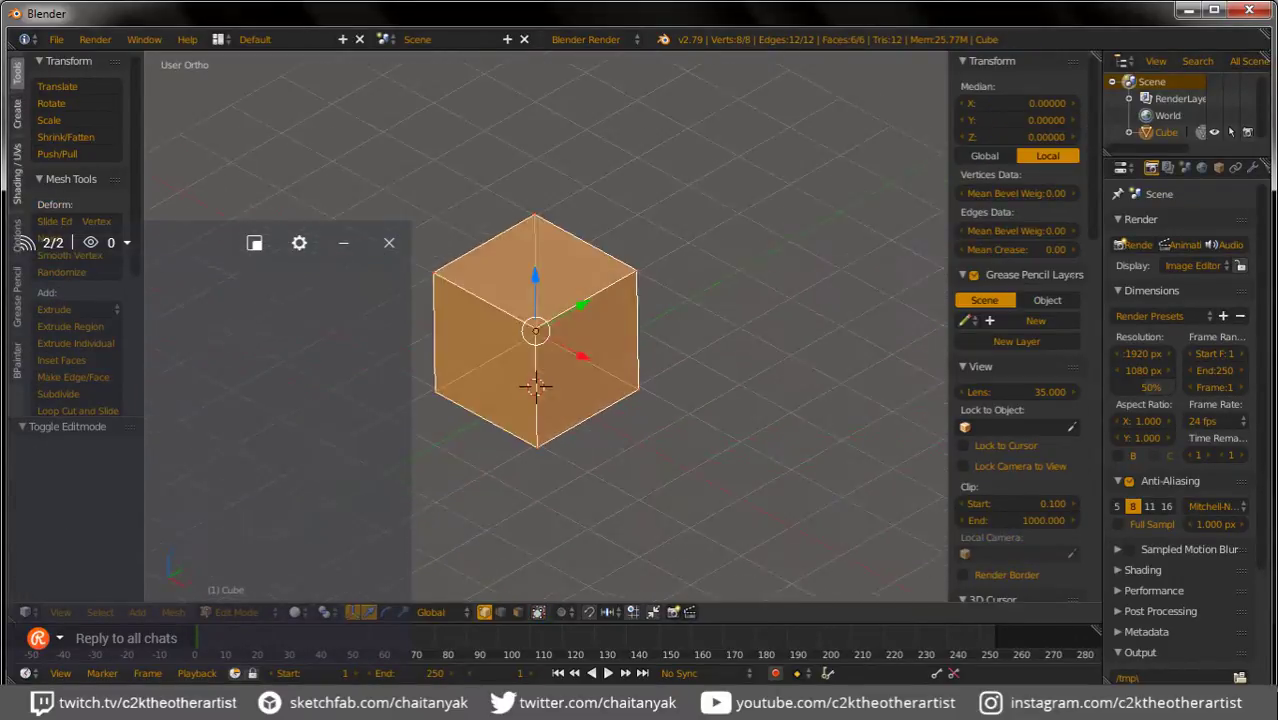
{"action": "key", "text": "s"}
{"action": "key", "text": "x"}
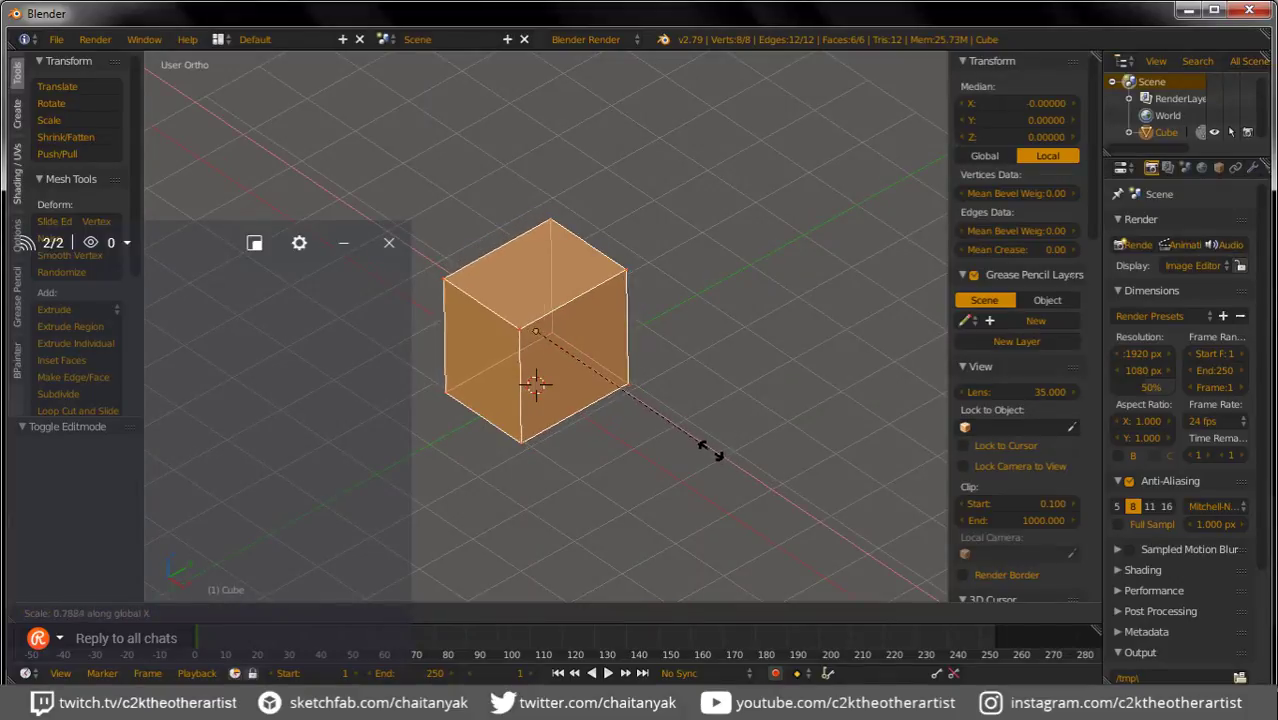
{"action": "left_click", "coordinate": [690, 440]}
Step: Raise the whole cube mesh upward along the Z axis
{"action": "middle_click_drag", "start_coordinate": [690, 440], "coordinate": [670, 380]}
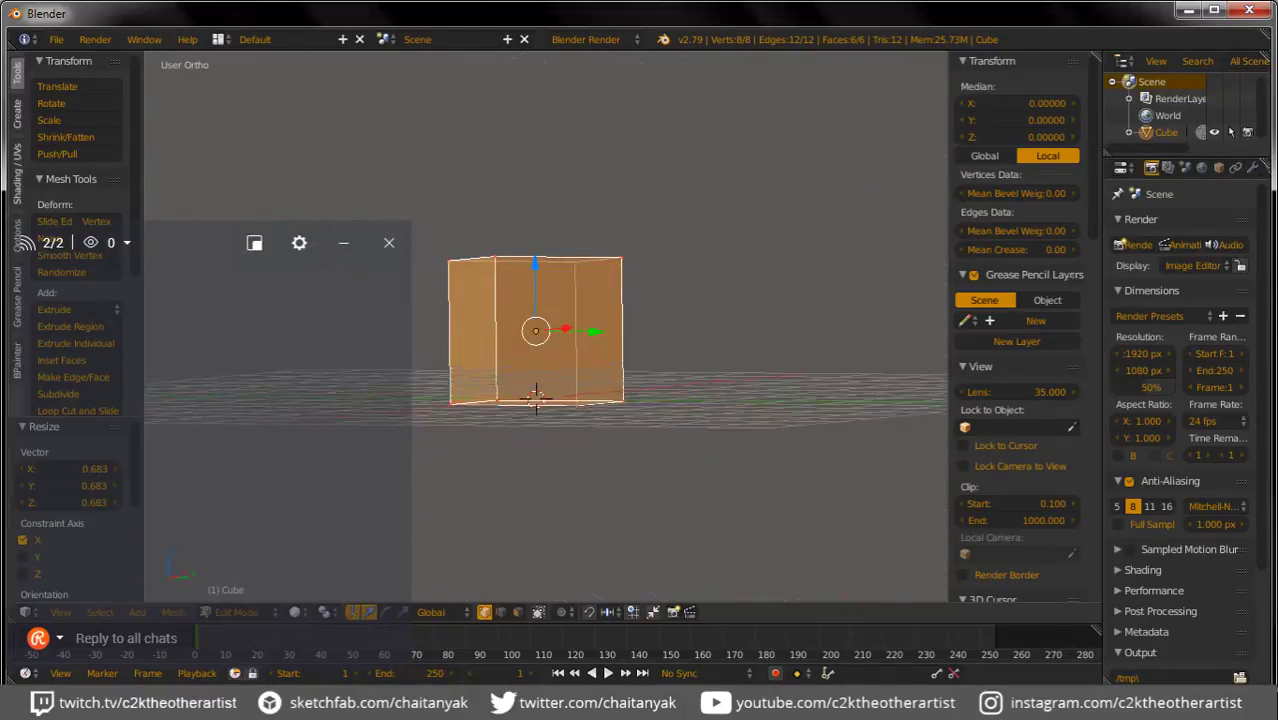
{"action": "scroll", "coordinate": [535, 320], "scroll_direction": "up", "scroll_amount": 1}
{"action": "scroll", "coordinate": [535, 320], "scroll_direction": "up", "scroll_amount": 1}
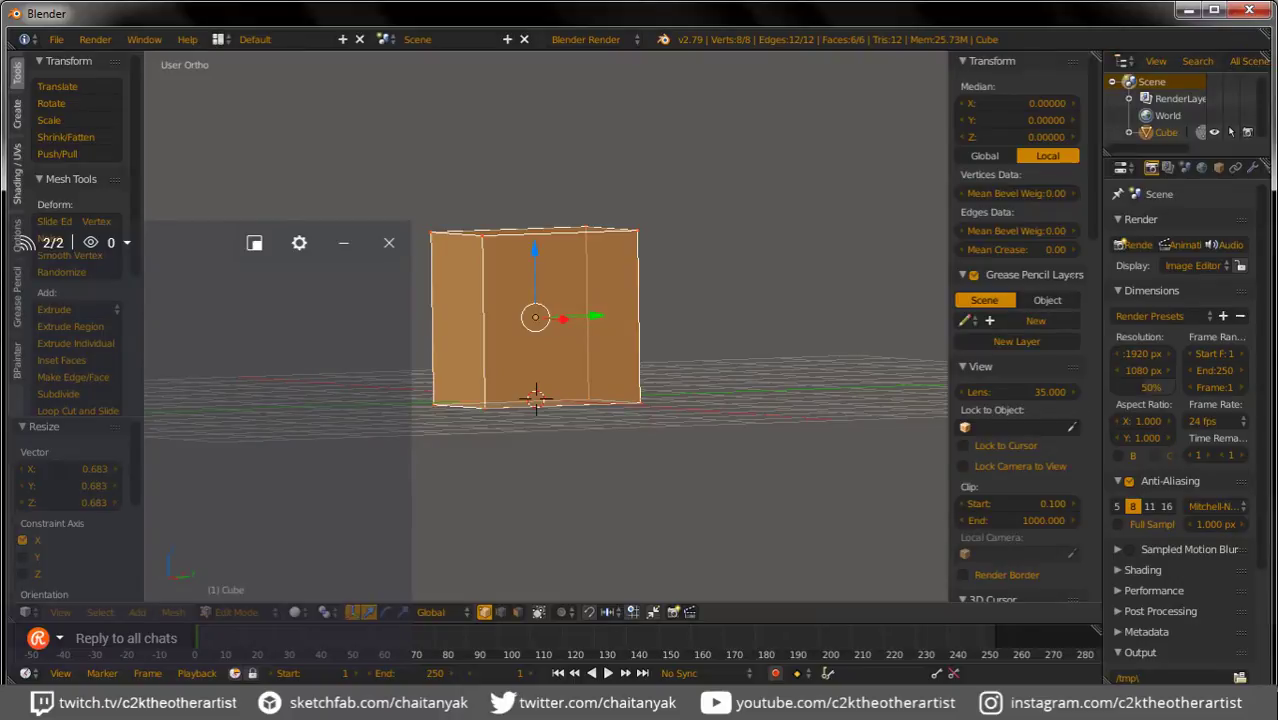
{"action": "key", "text": "g"}
{"action": "key", "text": "z"}
{"action": "key", "text": "Return"}
Step: Extrude the bottom face, shrink it to 0.816, and extrude it down 0.141 for a narrower tier
{"action": "left_click", "coordinate": [517, 612]}
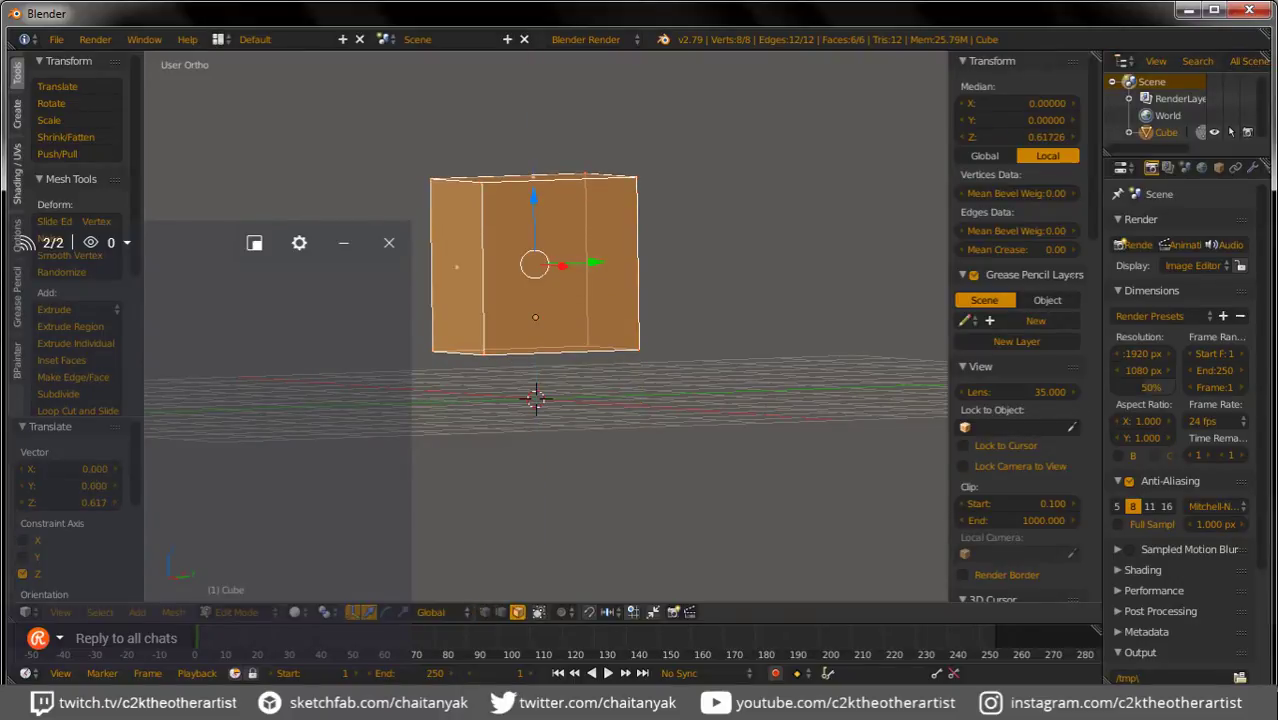
{"action": "right_click", "coordinate": [535, 350]}
{"action": "middle_click_drag", "start_coordinate": [560, 420], "coordinate": [545, 420]}
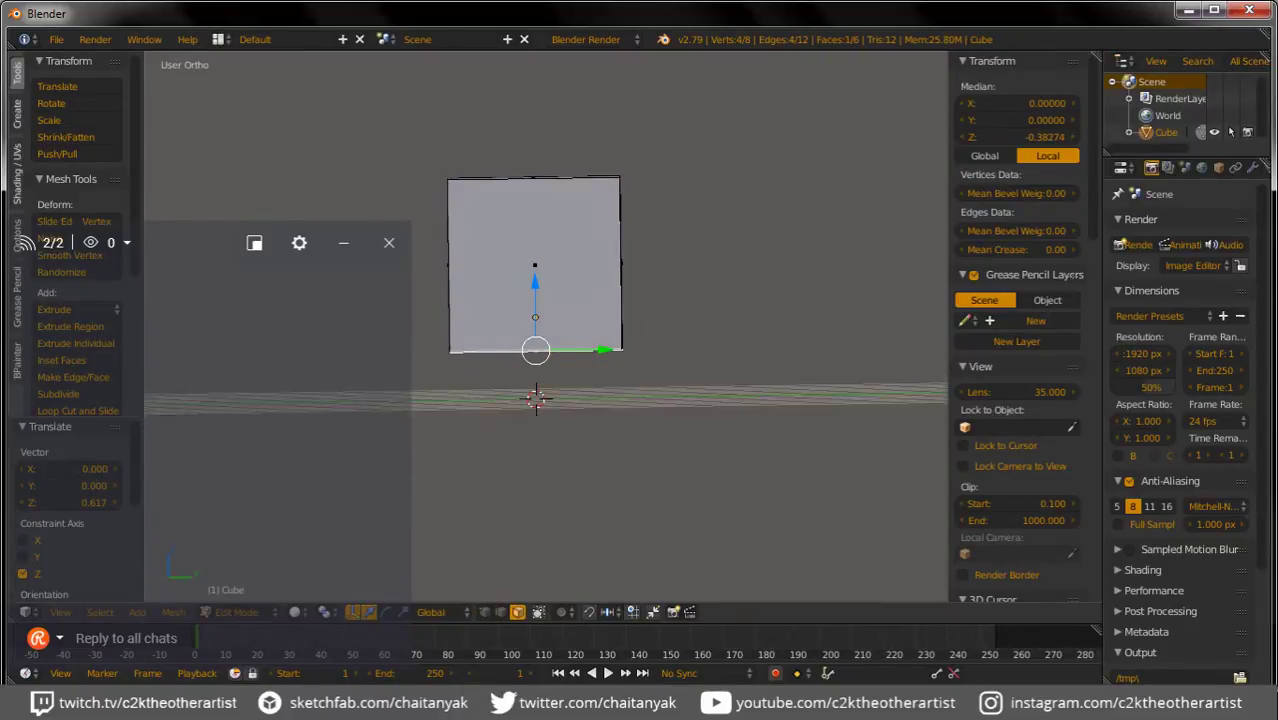
{"action": "key", "text": "e"}
{"action": "key", "text": "Escape"}
{"action": "key", "text": "s"}
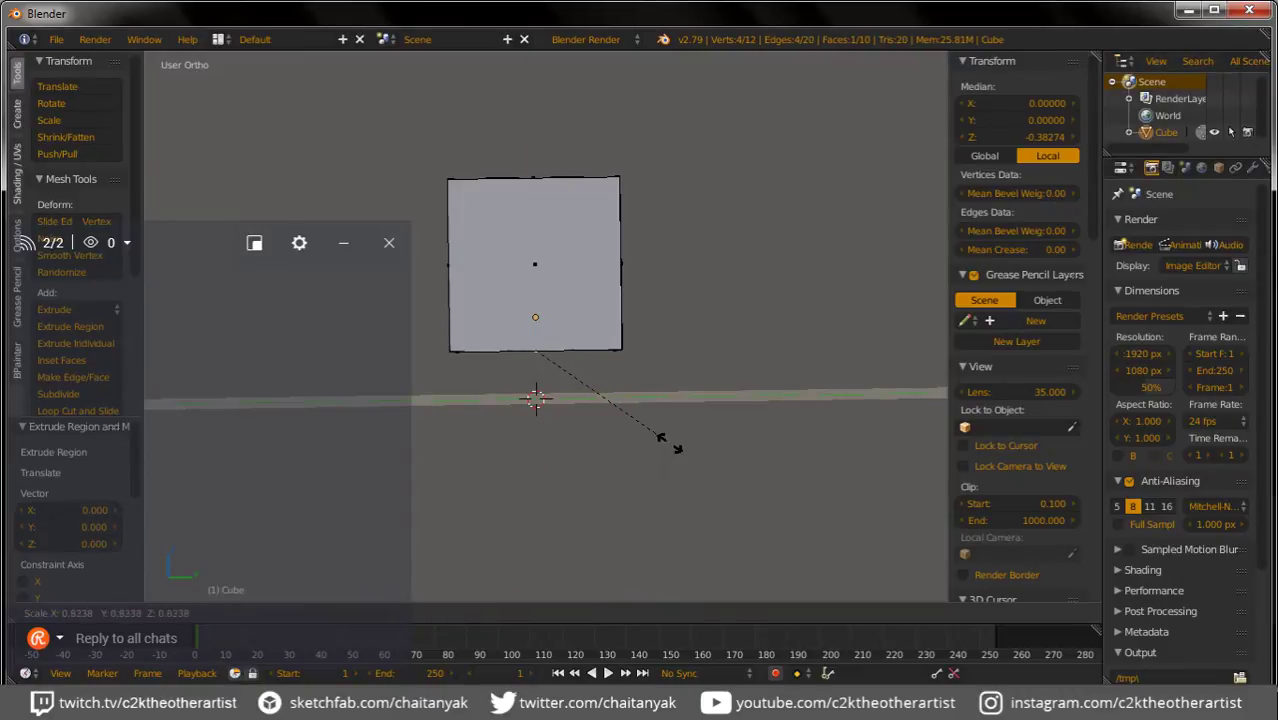
{"action": "left_click", "coordinate": [650, 432]}
{"action": "key", "text": "e"}
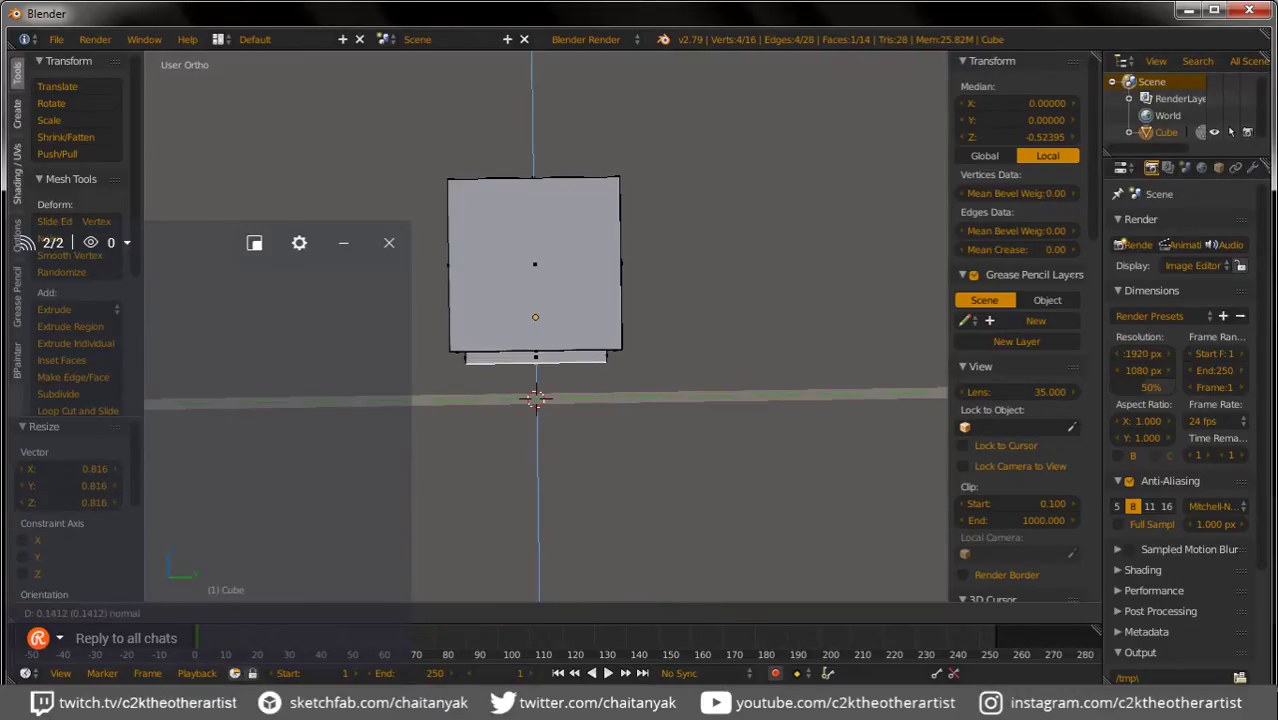
{"action": "left_click", "coordinate": [535, 398]}
{"action": "middle_click_drag", "start_coordinate": [535, 398], "coordinate": [530, 400]}
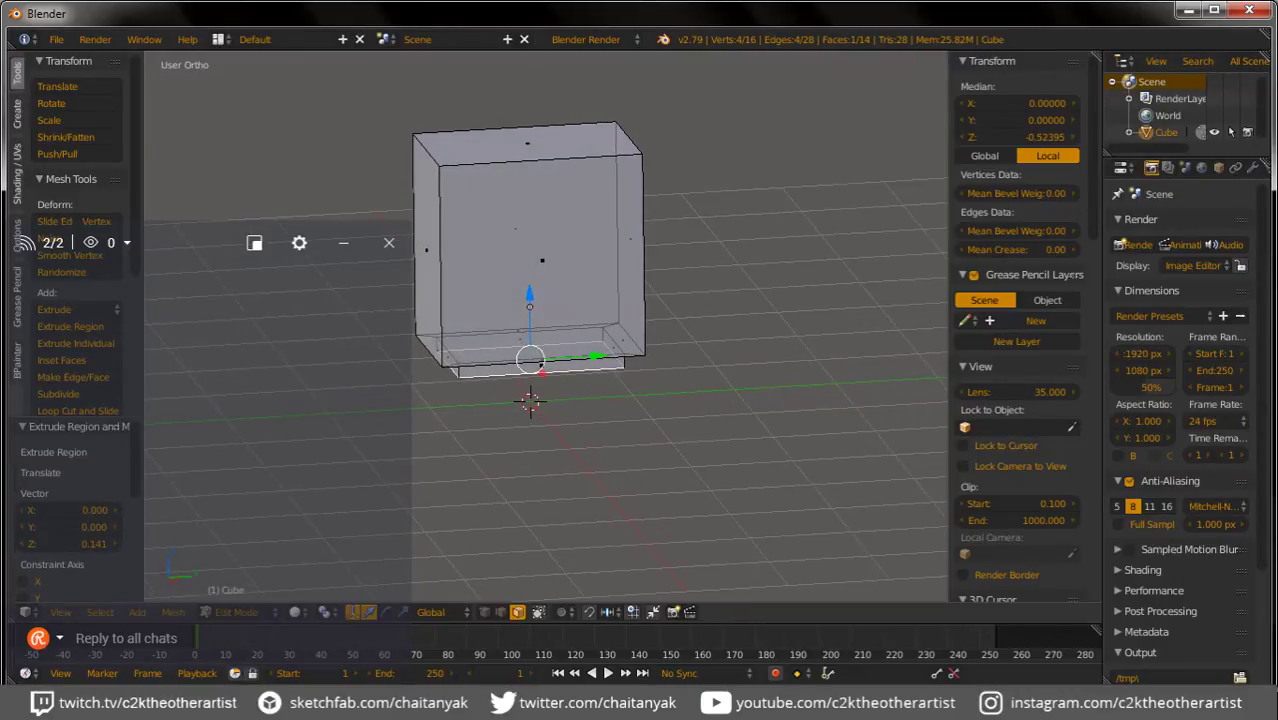
Step: Extrude a new bottom face, widen it to 1.159, and extrude it down as the plinth
{"action": "key", "text": "alt+Tab"}
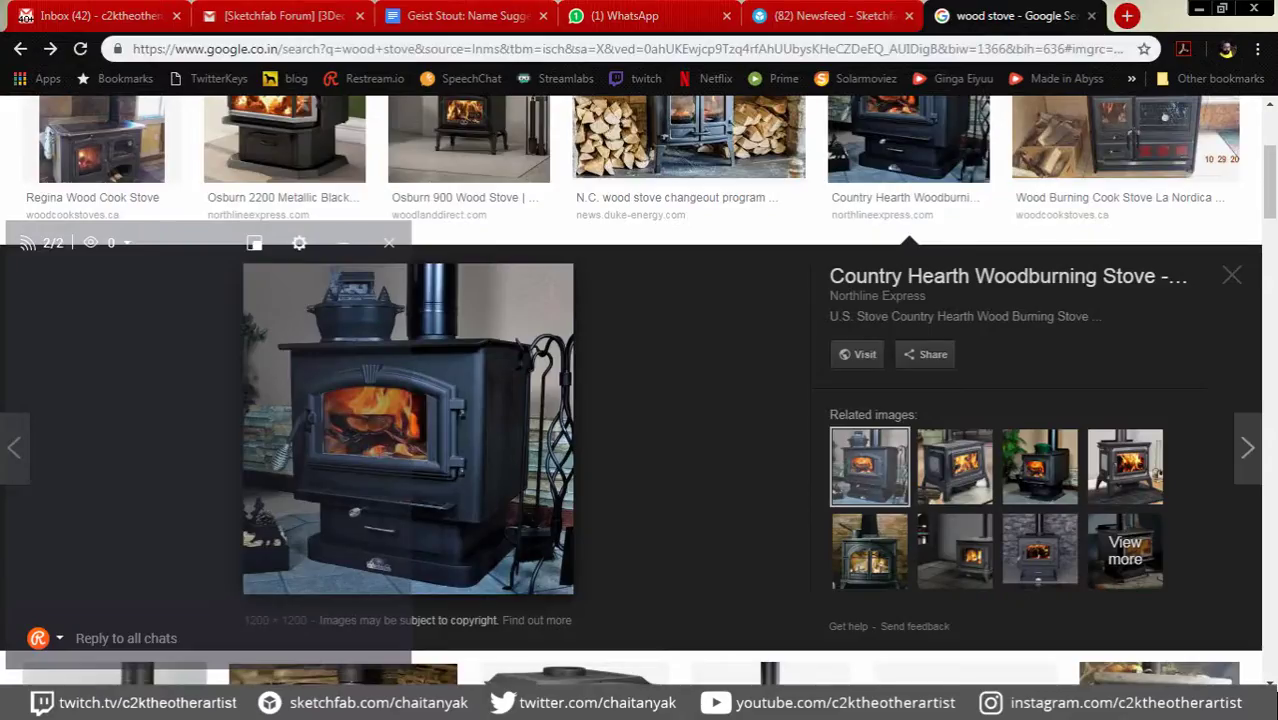
{"action": "key", "text": "alt+Tab"}
{"action": "middle_click_drag", "start_coordinate": [530, 300], "coordinate": [530, 330]}
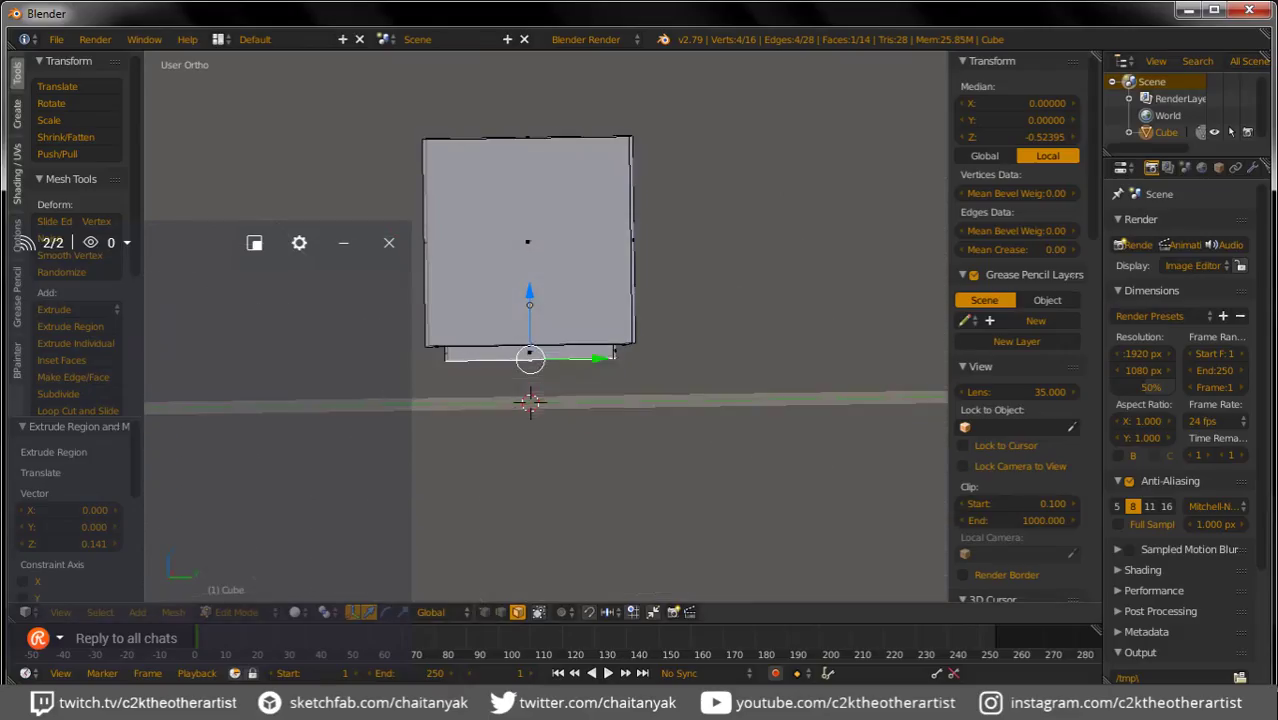
{"action": "key", "text": "e"}
{"action": "left_click", "coordinate": [560, 390]}
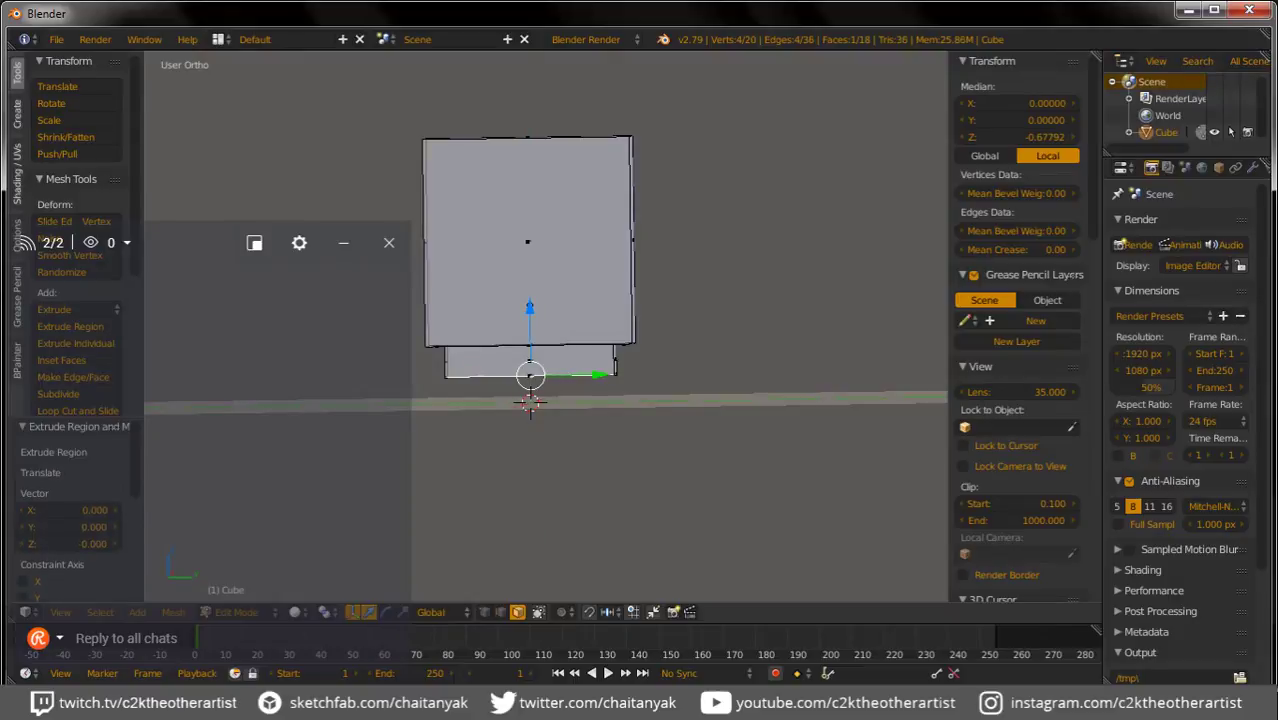
{"action": "key", "text": "s"}
{"action": "left_click", "coordinate": [638, 424]}
{"action": "key", "text": "e"}
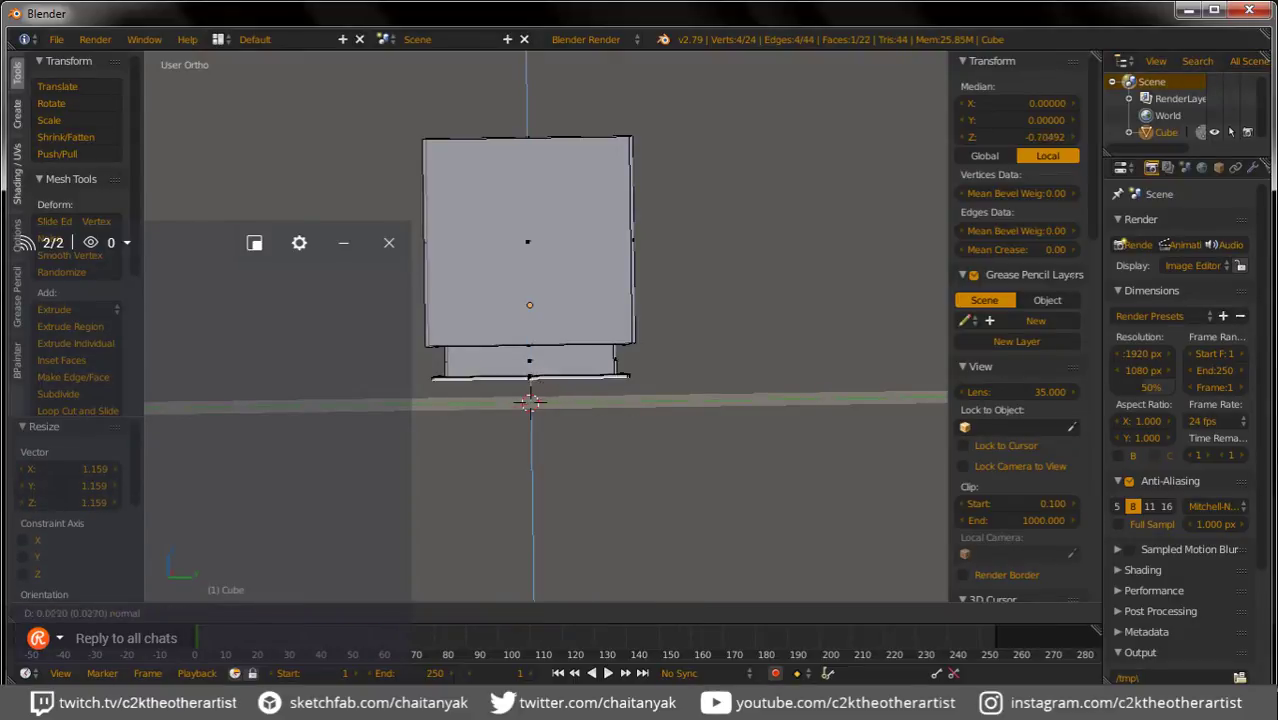
{"action": "left_click", "coordinate": [530, 420]}
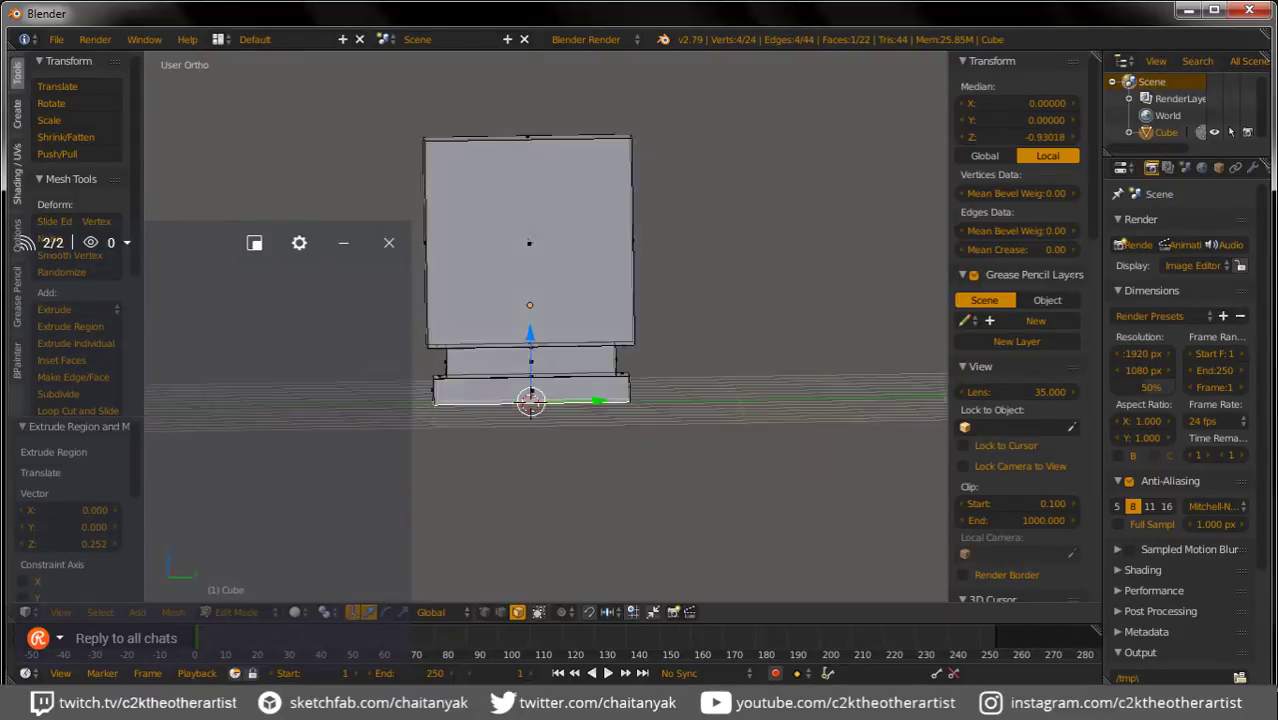
{"action": "middle_click_drag", "start_coordinate": [530, 420], "coordinate": [600, 380]}
{"action": "key", "text": "Tab"}
{"action": "middle_click_drag", "start_coordinate": [530, 400], "coordinate": [530, 403]}
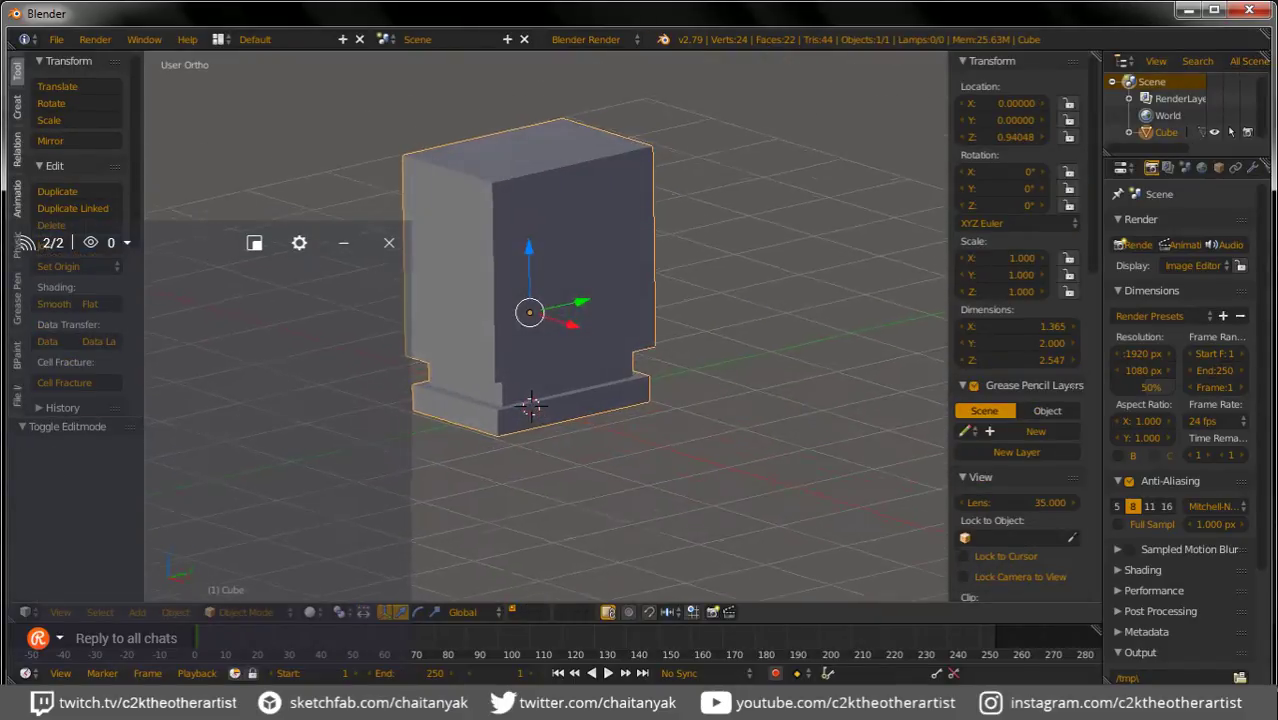
Step: Lower the plinth's top edge ring along Z to thin the base slab
{"action": "key", "text": "alt+Tab"}
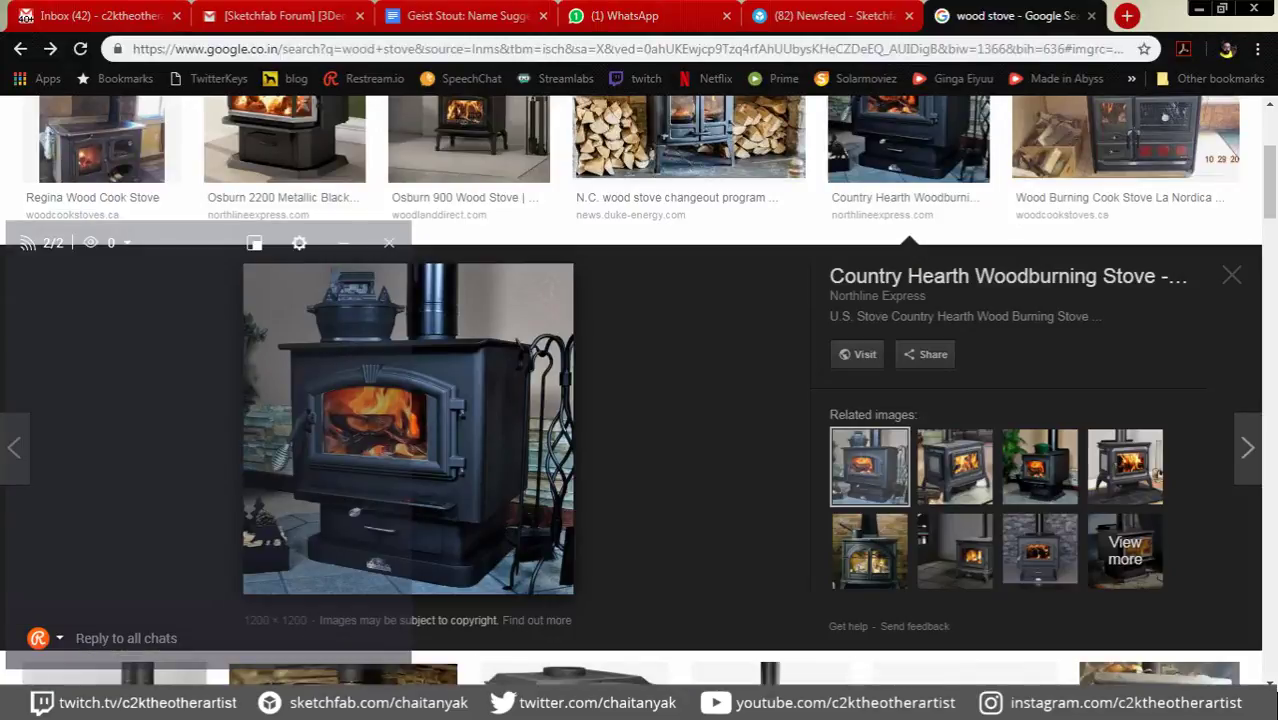
{"action": "key", "text": "alt+Tab"}
{"action": "key", "text": "KP_2"}
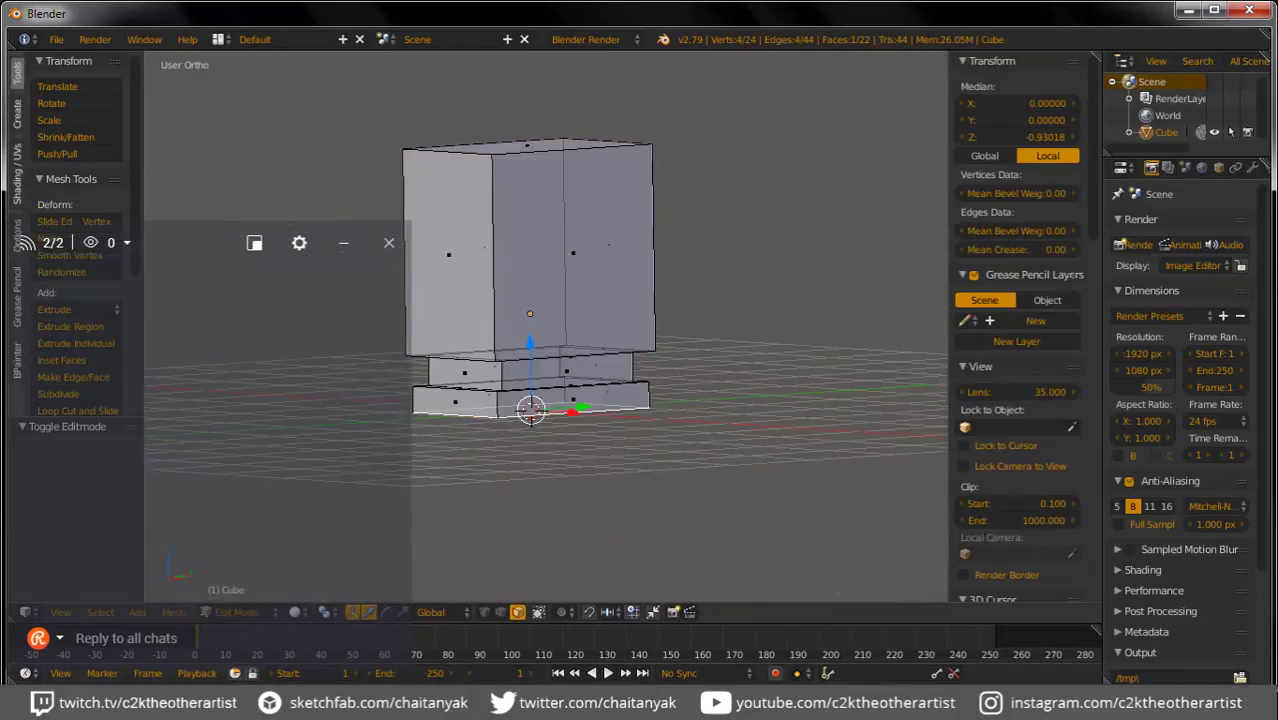
{"action": "key", "text": "KP_Add"}
{"action": "key", "text": "KP_Add"}
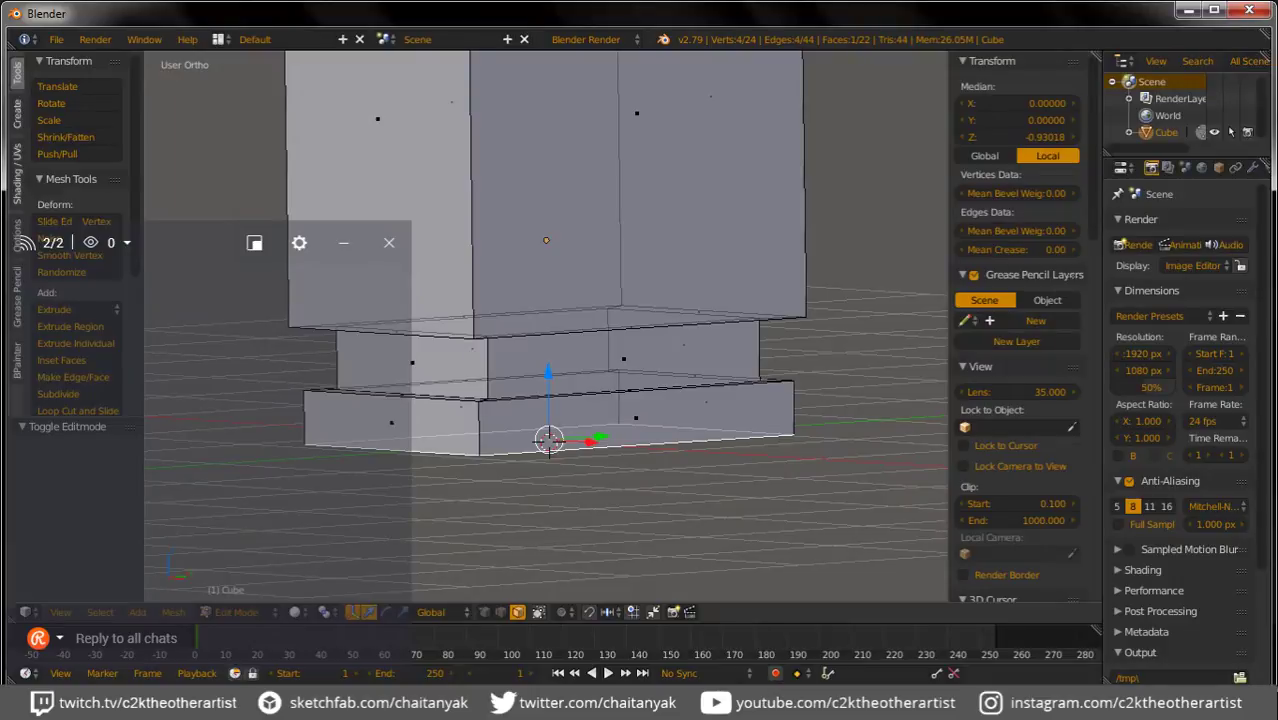
{"action": "key", "text": "KP_8"}
{"action": "key", "text": "KP_8"}
{"action": "key", "text": "a"}
{"action": "left_click", "coordinate": [549, 441], "text": "alt"}
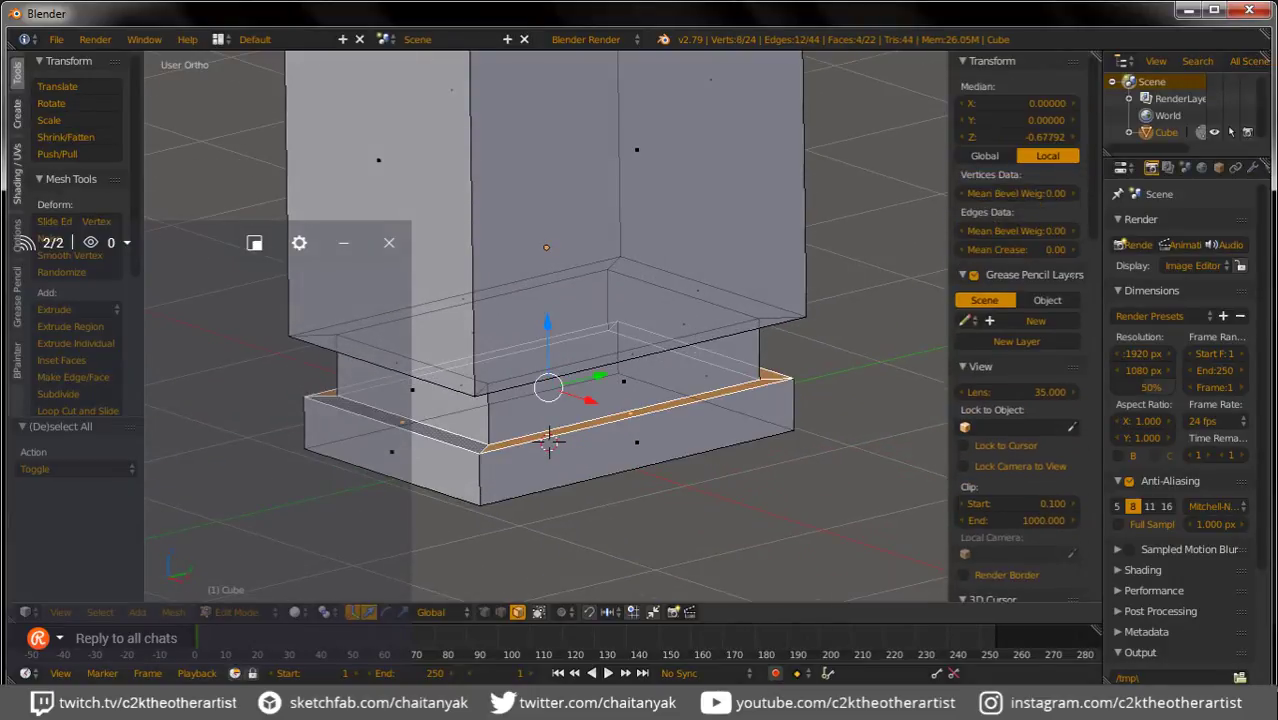
{"action": "key", "text": "g"}
{"action": "key", "text": "z"}
{"action": "left_click", "coordinate": [549, 441]}
Step: Deselect everything and select the front face of the lower block
{"action": "key", "text": "KP_2"}
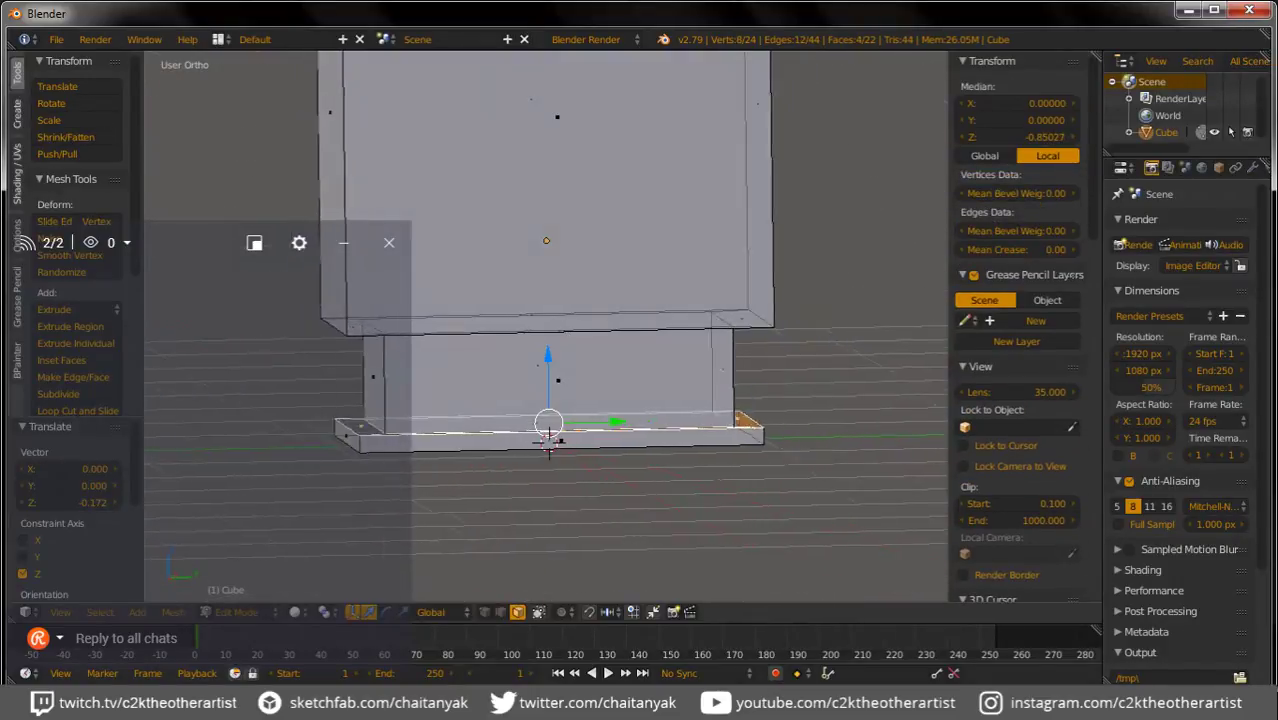
{"action": "key", "text": "KP_8"}
{"action": "key", "text": "KP_8"}
{"action": "key", "text": "KP_4"}
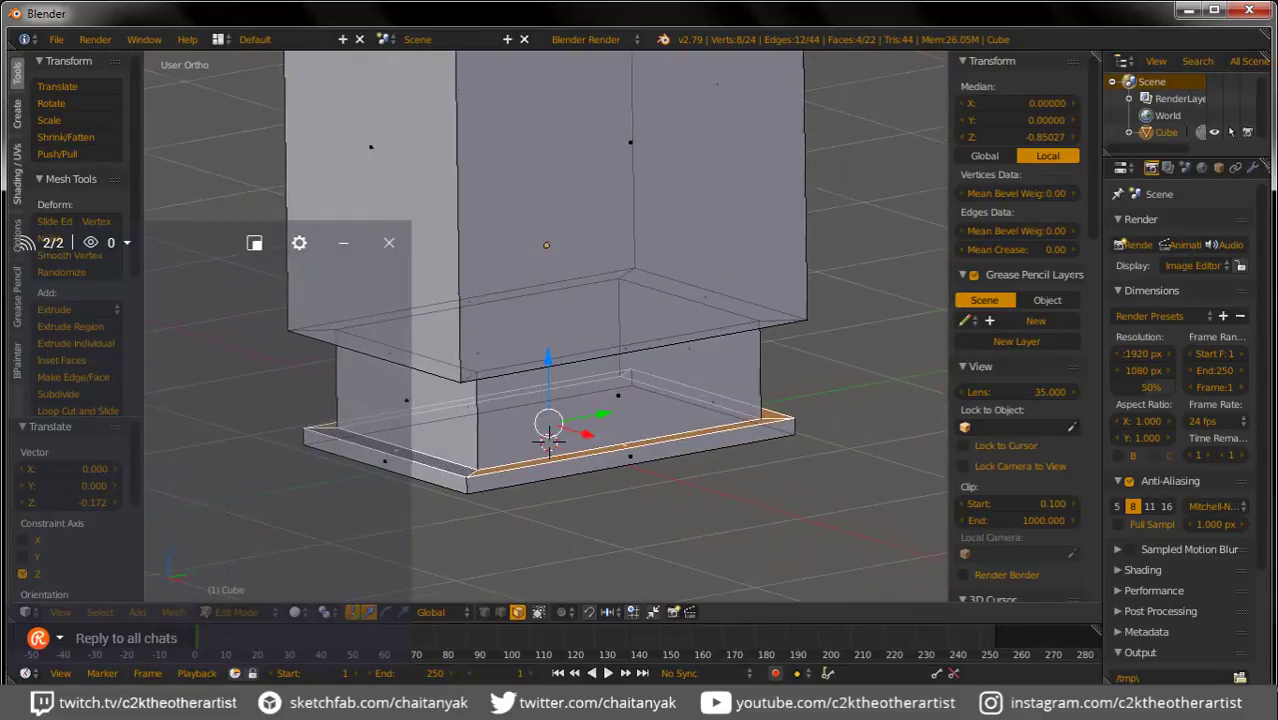
{"action": "key", "text": "KP_4"}
{"action": "key", "text": "a"}
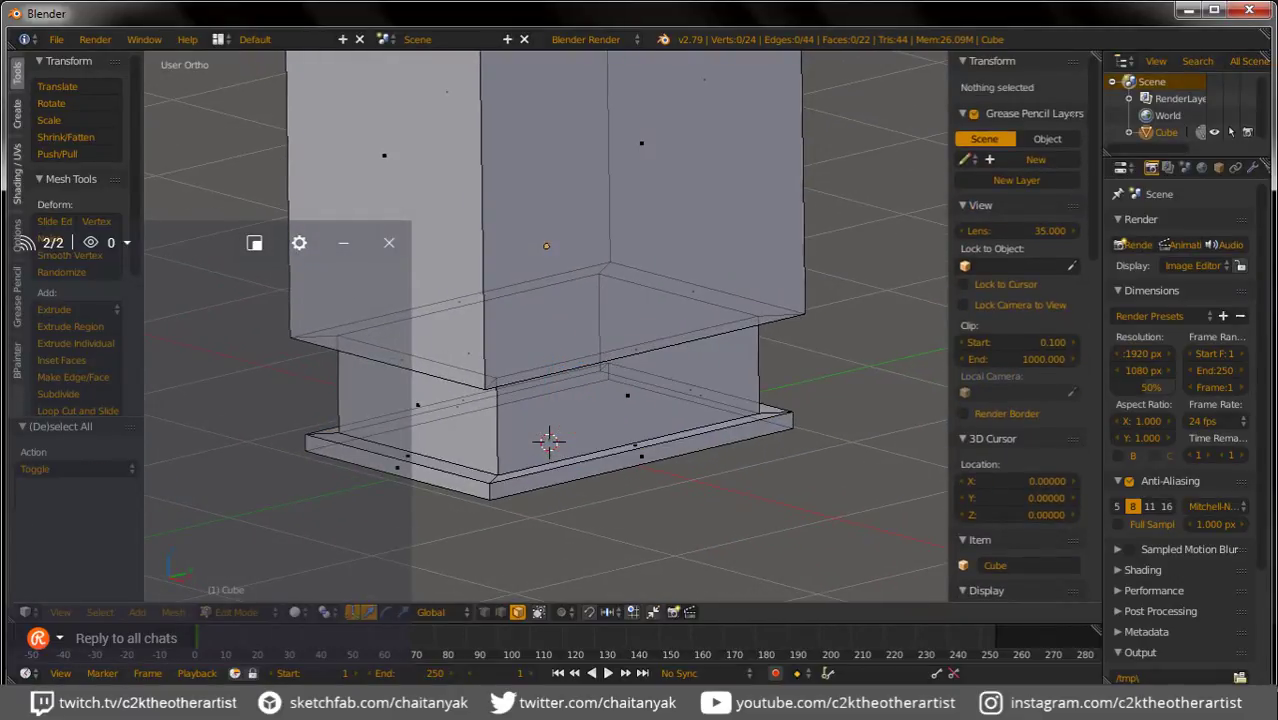
{"action": "right_click", "coordinate": [549, 441]}
Step: Inset the lower block's front face by extruding in place and scaling it down twice
{"action": "key", "text": "e"}
{"action": "key", "text": "Escape"}
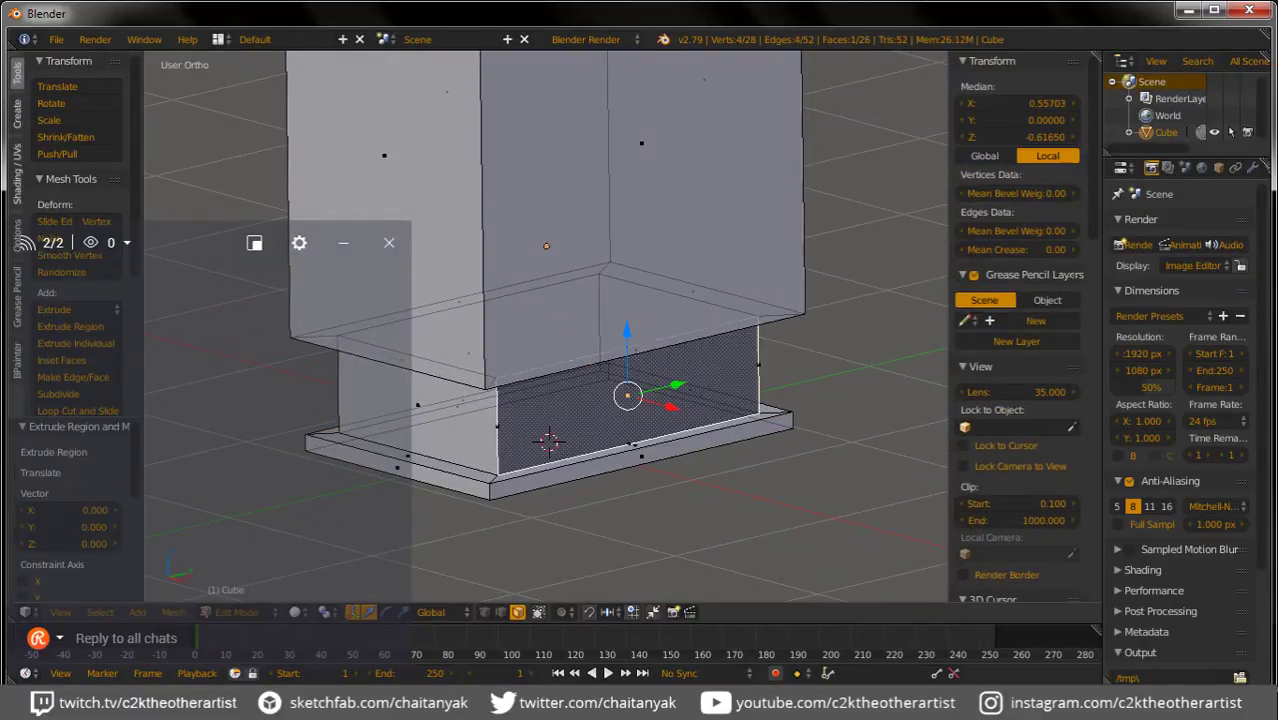
{"action": "middle_click_drag", "start_coordinate": [549, 441], "coordinate": [833, 507]}
{"action": "key", "text": "s"}
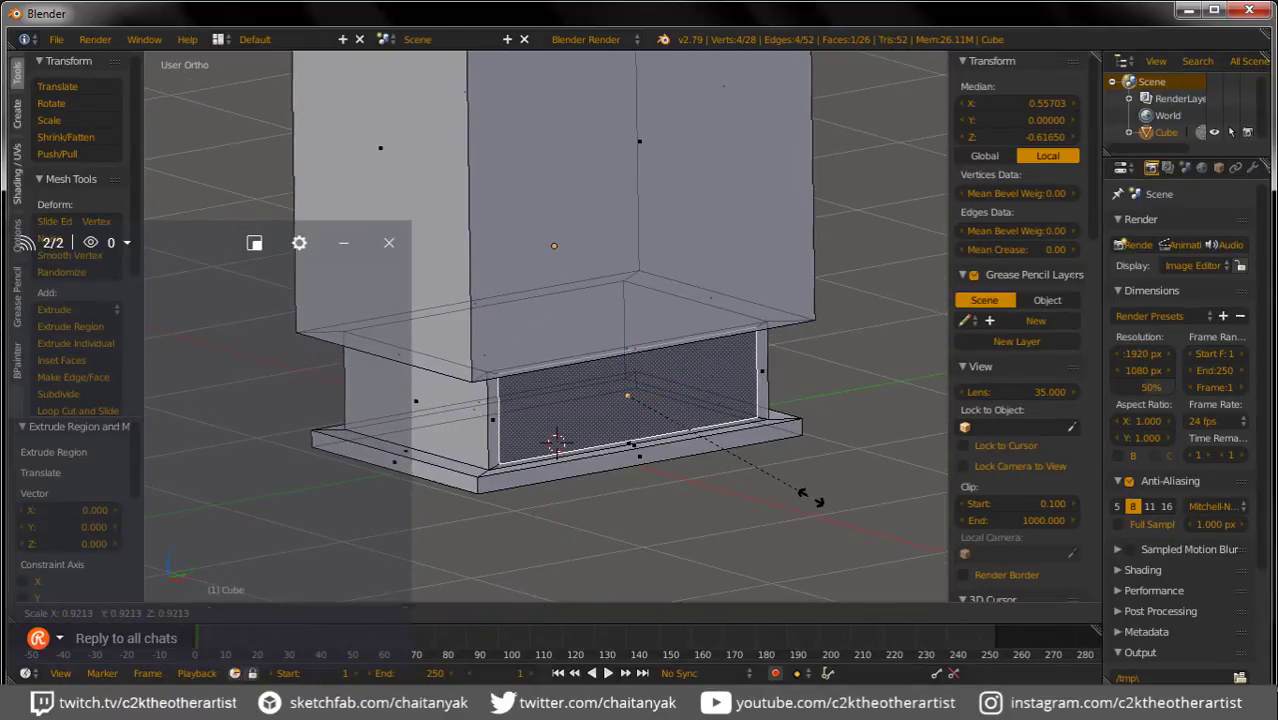
{"action": "left_click", "coordinate": [806, 494]}
{"action": "key", "text": "KP_8"}
{"action": "key", "text": "s"}
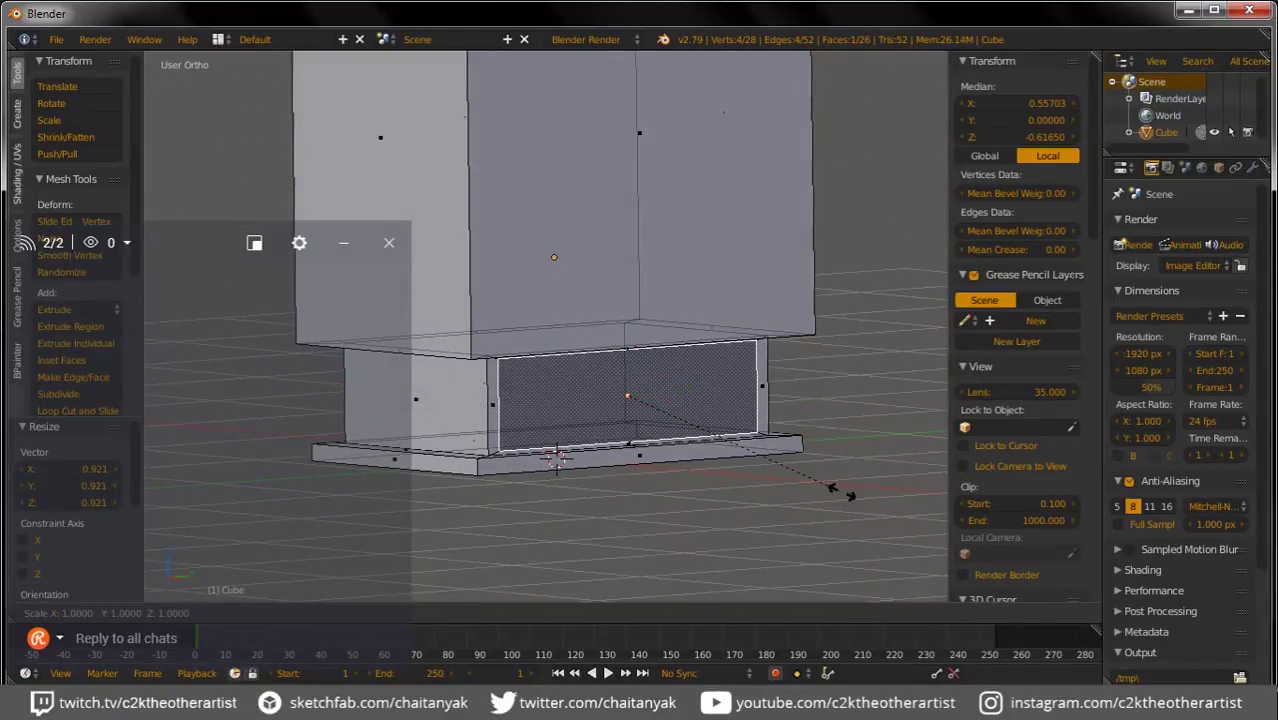
{"action": "left_click", "coordinate": [805, 477]}
{"action": "middle_click_drag", "start_coordinate": [805, 477], "coordinate": [760, 470]}
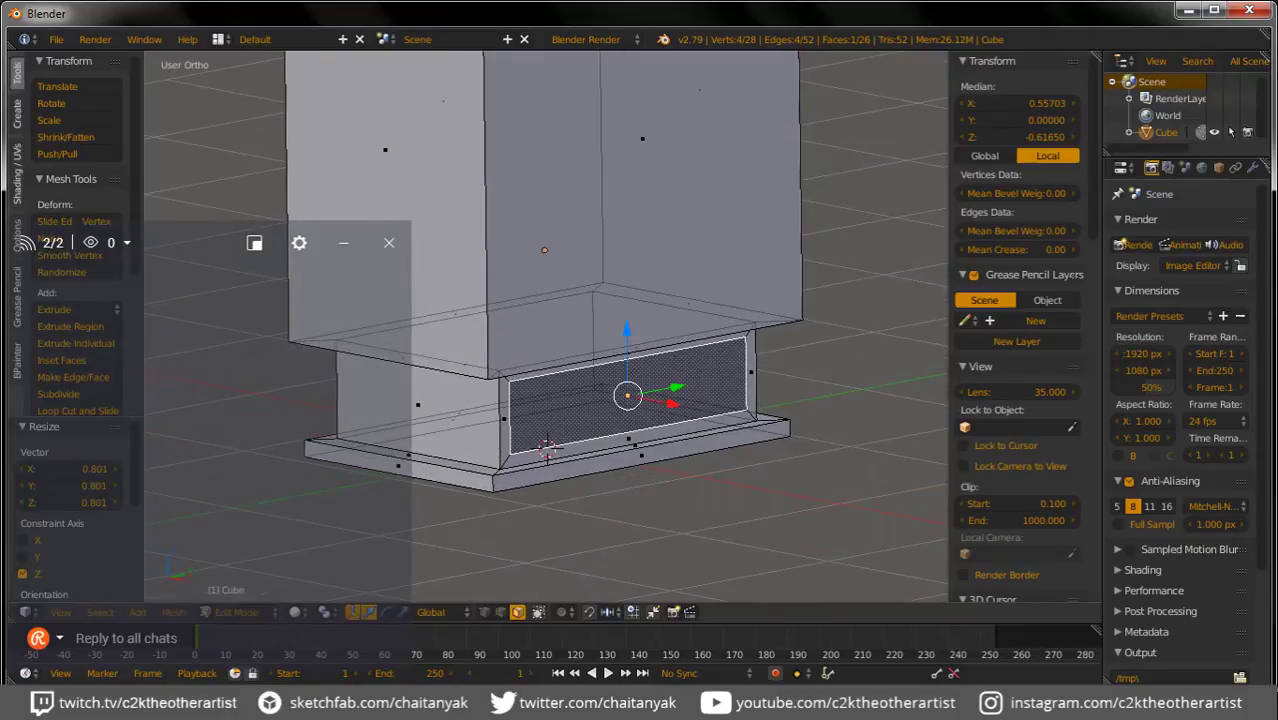
Step: Extrude the inset drawer panel out slightly and return to Object Mode
{"action": "key", "text": "e"}
{"action": "key", "text": "Return"}
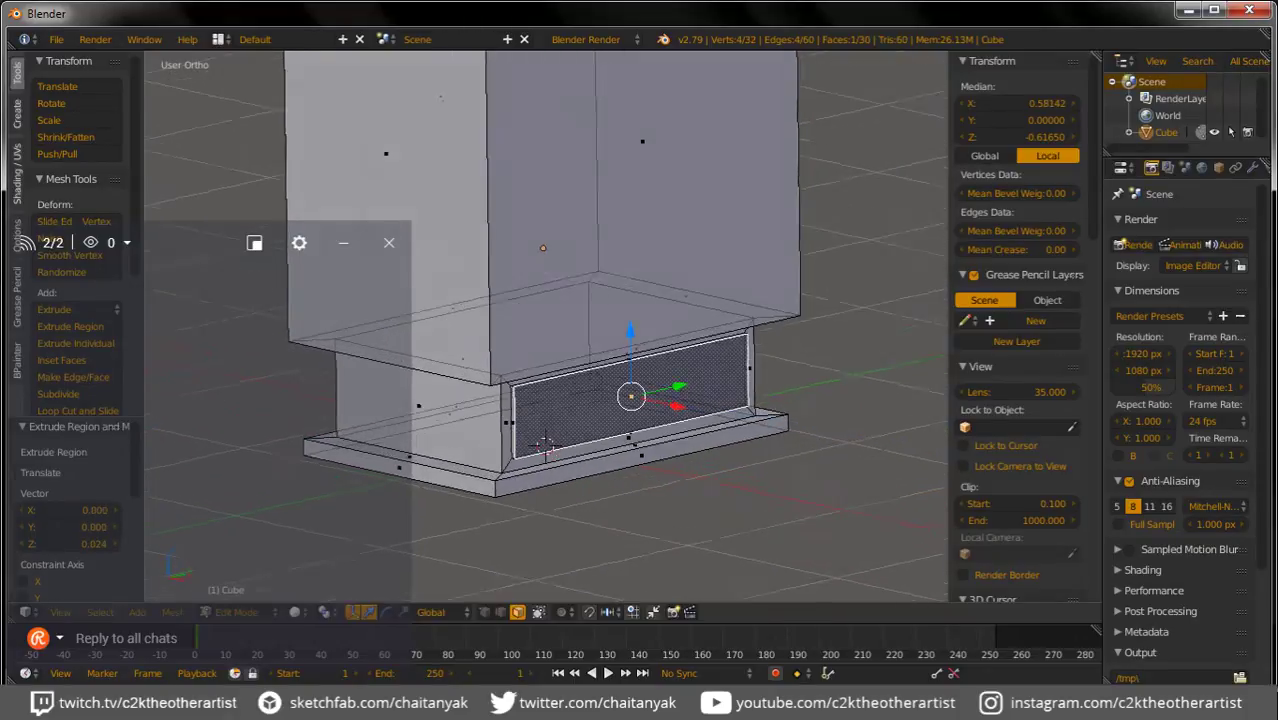
{"action": "scroll", "coordinate": [543, 445], "scroll_direction": "up", "scroll_amount": 3}
{"action": "mouse_move", "coordinate": [543, 445]}
{"action": "middle_mouse_down"}
{"action": "mouse_move", "coordinate": [713, 450]}
{"action": "mouse_move", "coordinate": [634, 462]}
{"action": "middle_mouse_up"}
{"action": "key", "text": "Tab"}
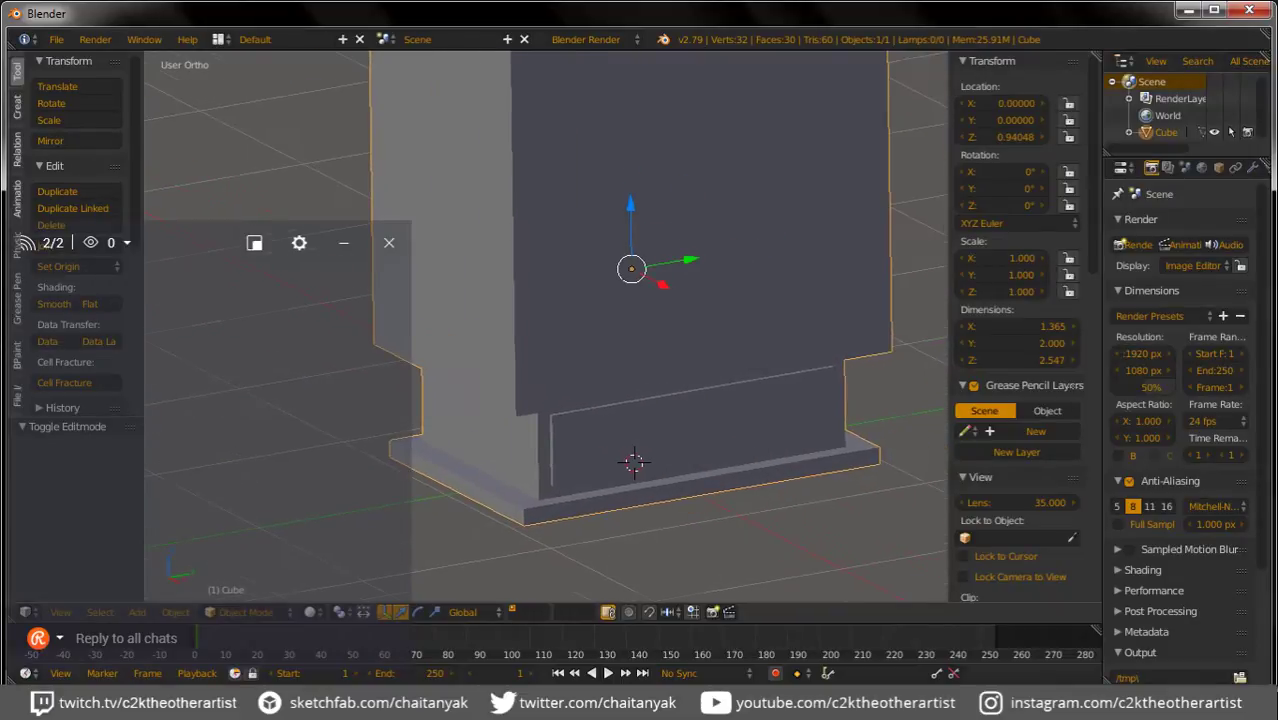
Step: Enable Matcap shading with the beige sphere and hide the properties sidebar
{"action": "scroll", "coordinate": [634, 462], "scroll_direction": "up", "scroll_amount": 1}
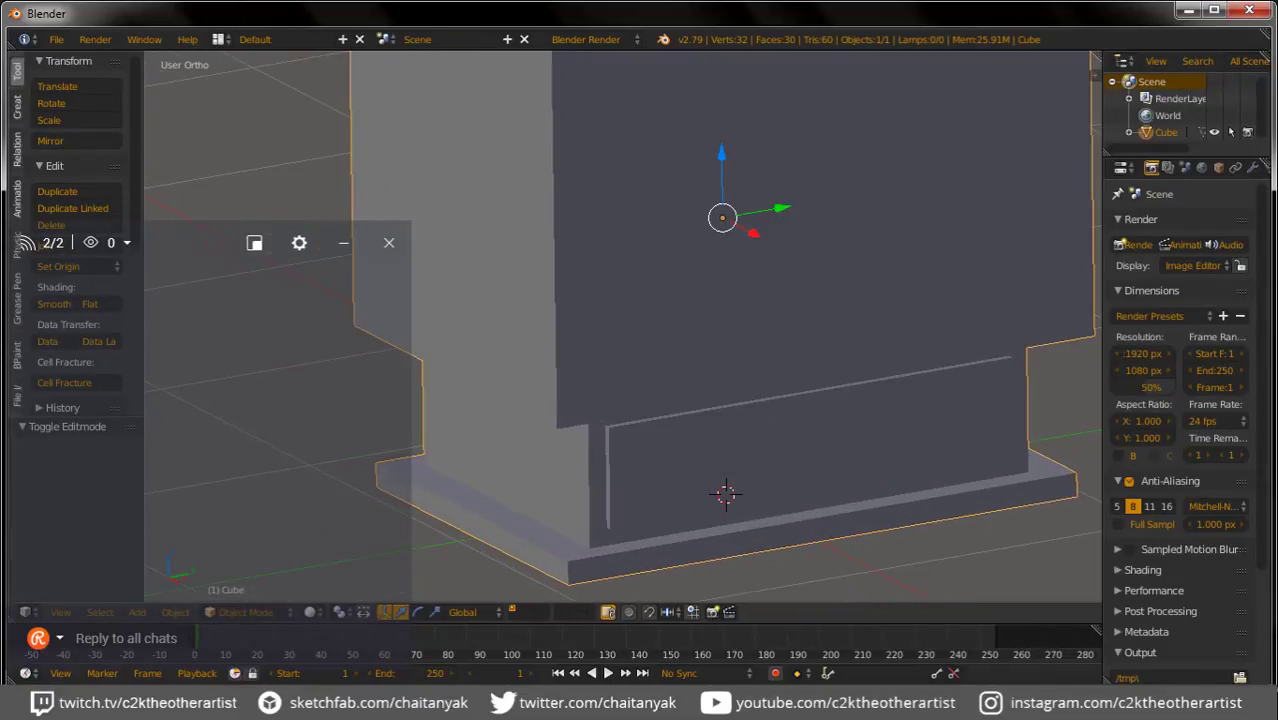
{"action": "scroll", "coordinate": [1020, 330], "scroll_direction": "down", "scroll_amount": 5}
{"action": "scroll", "coordinate": [1020, 330], "scroll_direction": "down", "scroll_amount": 4}
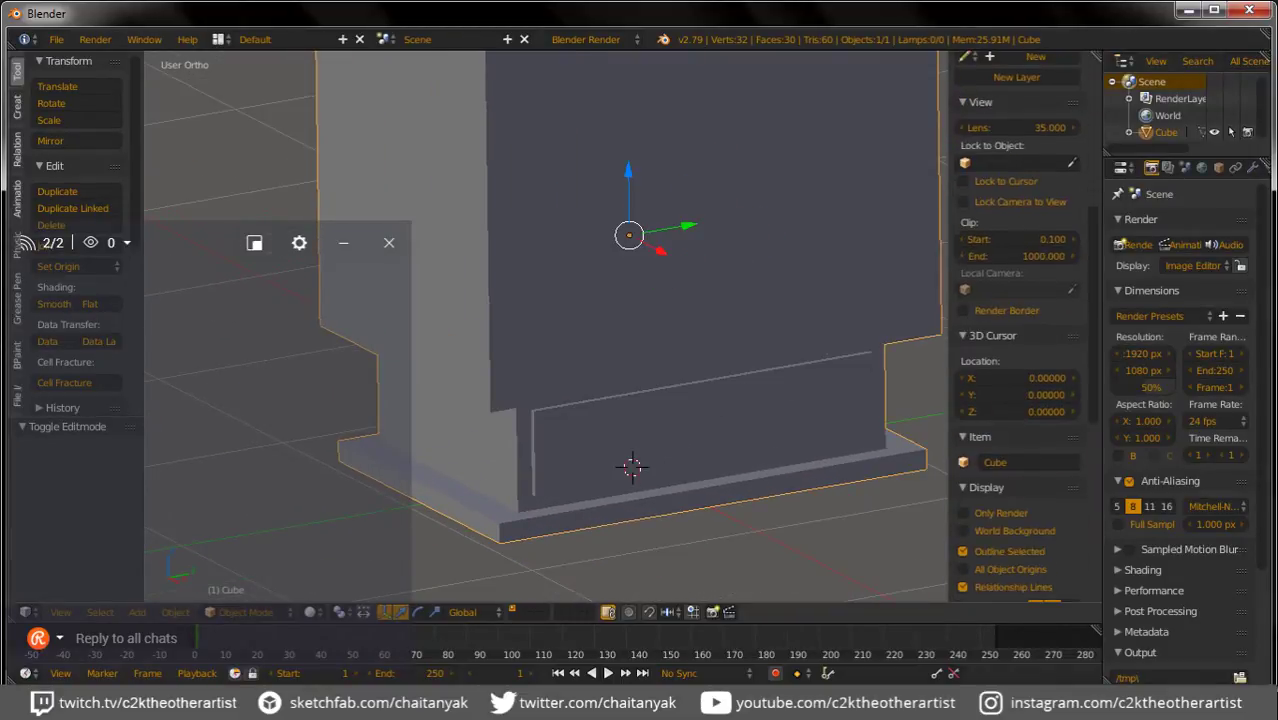
{"action": "scroll", "coordinate": [1016, 330], "scroll_direction": "down", "scroll_amount": 4}
{"action": "scroll", "coordinate": [1016, 330], "scroll_direction": "down", "scroll_amount": 5}
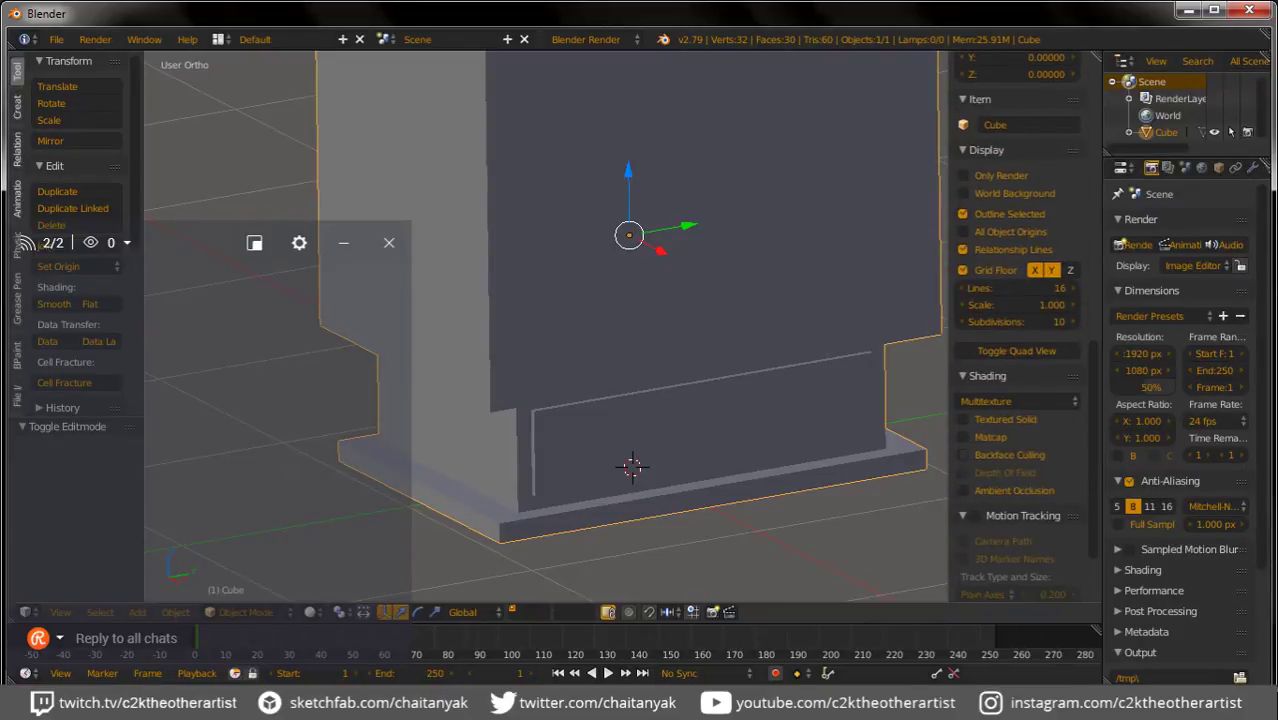
{"action": "left_click", "coordinate": [963, 437]}
{"action": "left_click", "coordinate": [1016, 497]}
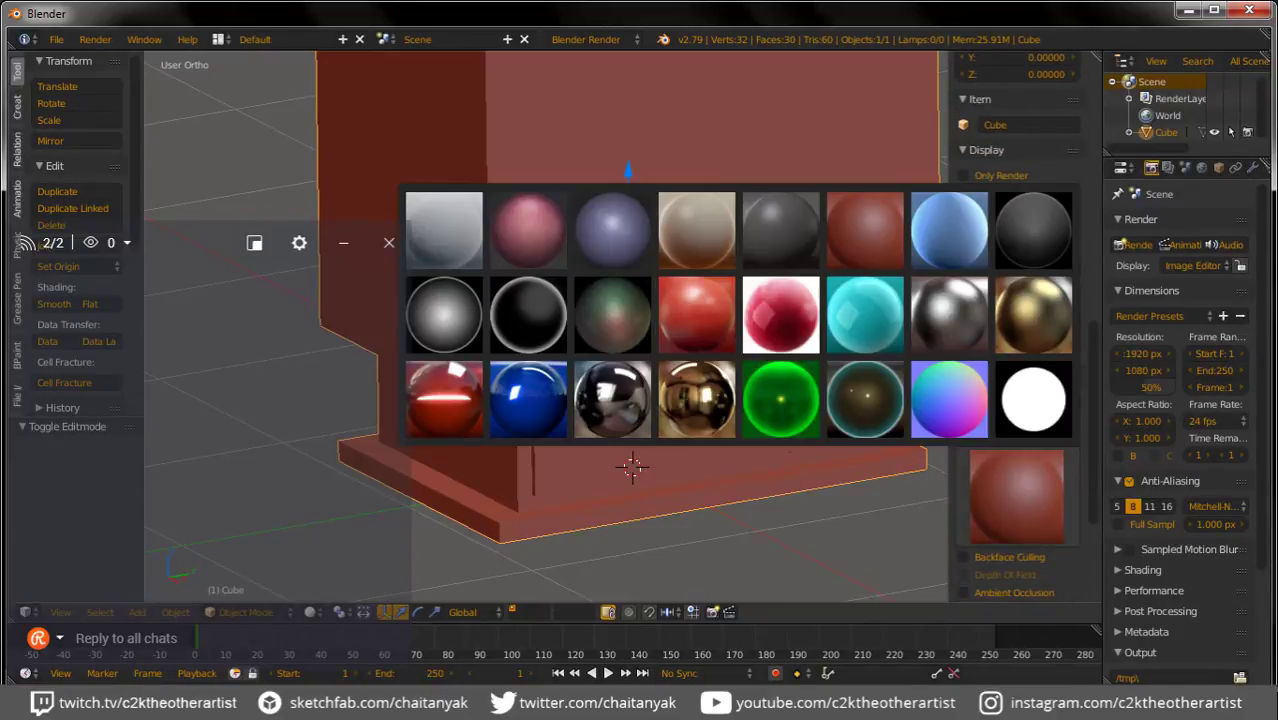
{"action": "left_click", "coordinate": [696, 228]}
{"action": "key", "text": "n"}
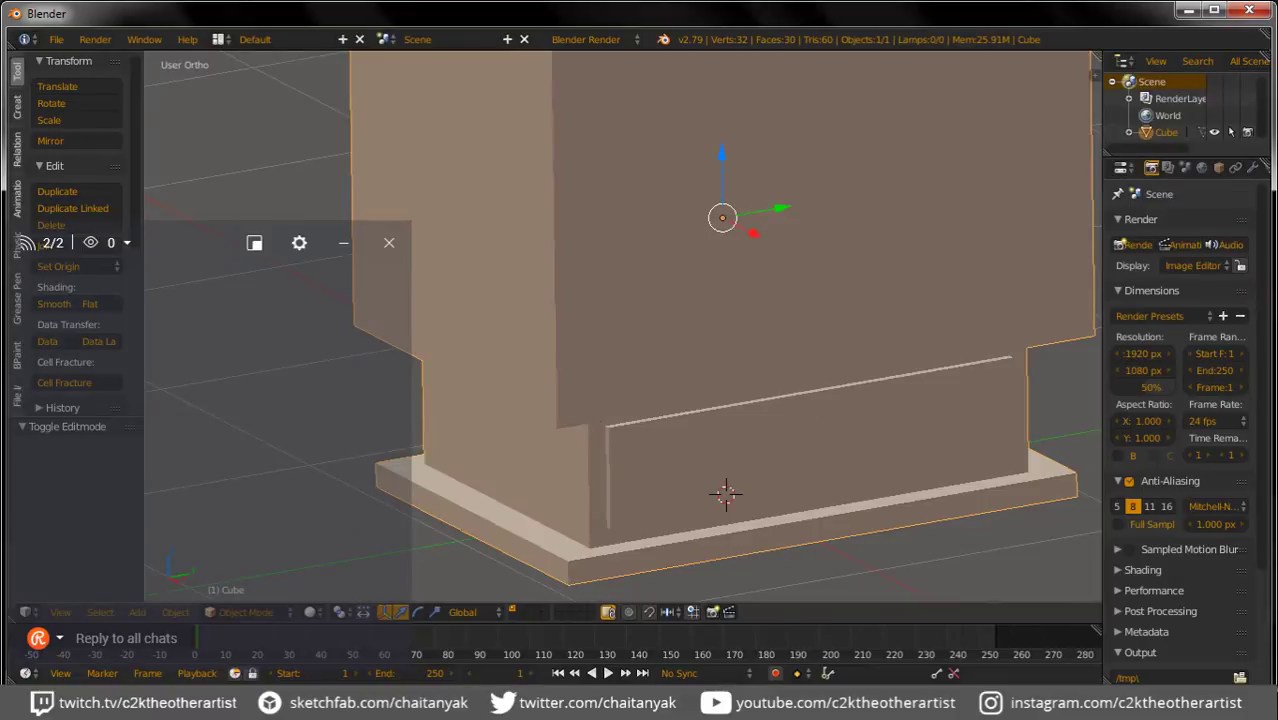
{"action": "scroll", "coordinate": [620, 330], "scroll_direction": "down", "scroll_amount": 2}
{"action": "scroll", "coordinate": [620, 330], "scroll_direction": "down", "scroll_amount": 2}
Step: Bevel the four edges of the drawer recess in the stove's base
{"action": "key", "text": "n"}
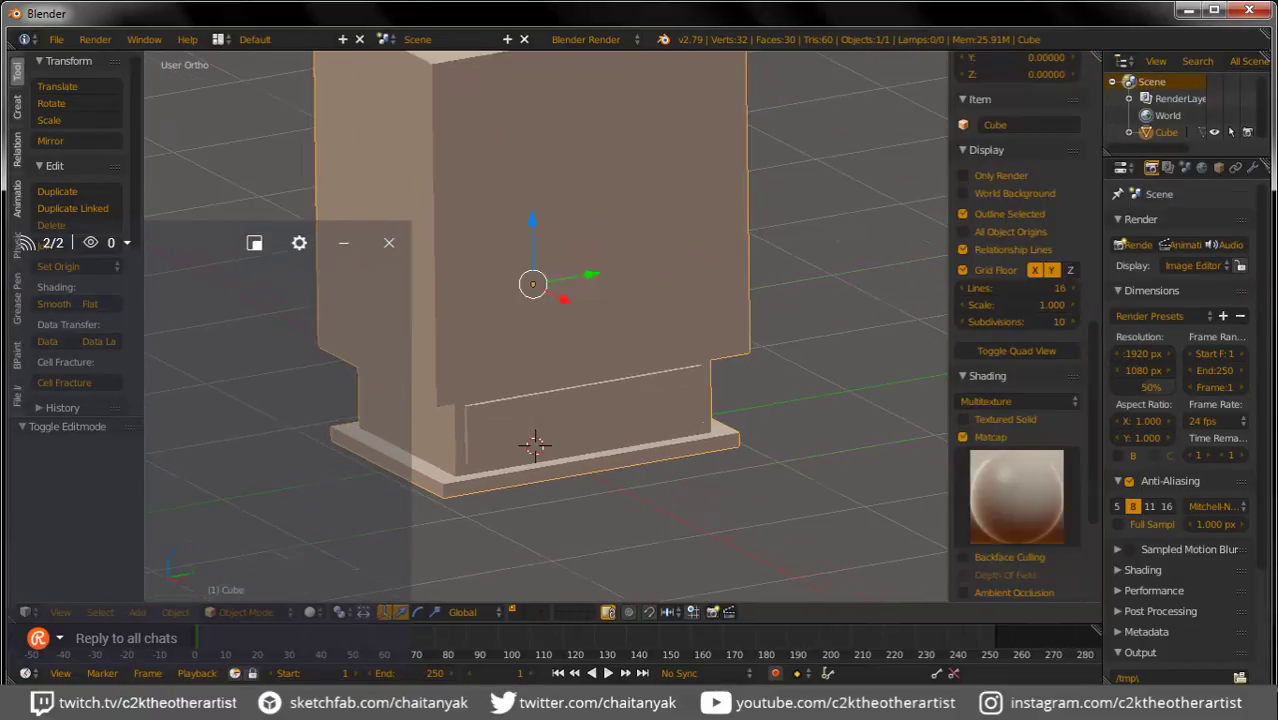
{"action": "mouse_move", "coordinate": [535, 445]}
{"action": "middle_mouse_down"}
{"action": "mouse_move", "coordinate": [640, 430]}
{"action": "mouse_move", "coordinate": [600, 430]}
{"action": "middle_mouse_up"}
{"action": "key", "text": "n"}
{"action": "key", "text": "Tab"}
{"action": "right_click", "coordinate": [705, 440]}
{"action": "key", "text": "a"}
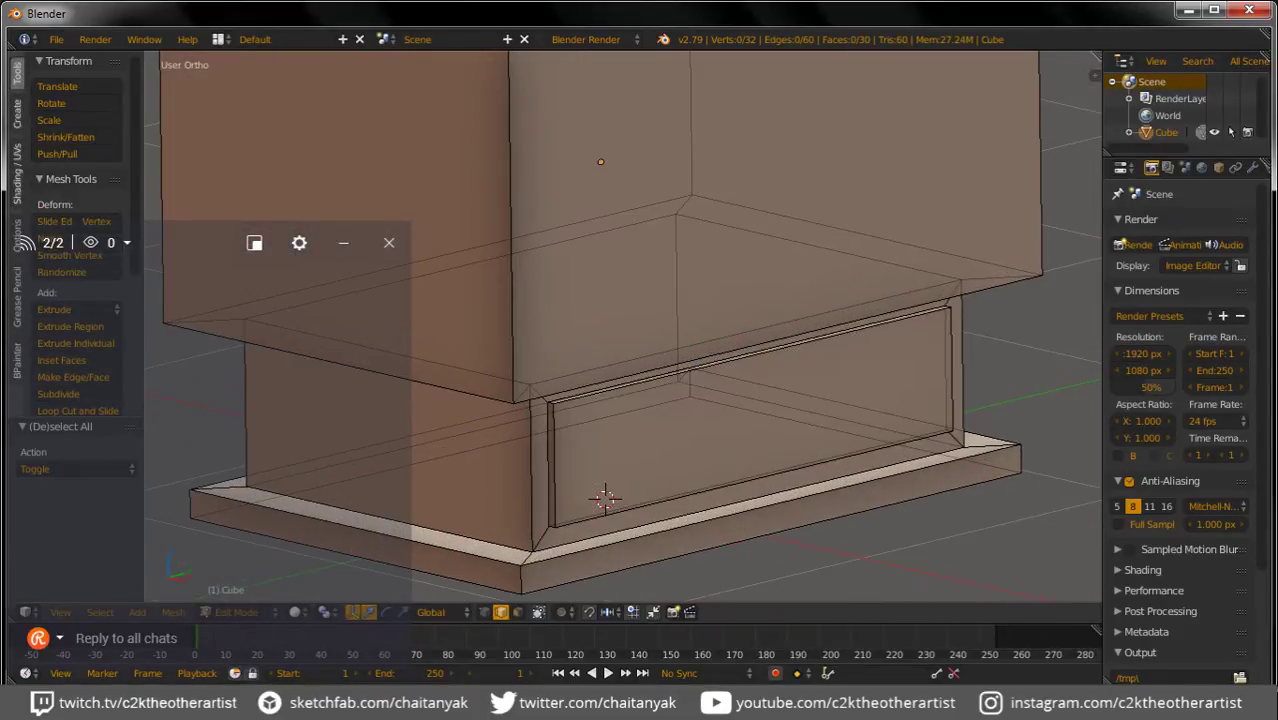
{"action": "right_click", "coordinate": [551, 465]}
{"action": "right_click", "coordinate": [604, 498], "text": "shift"}
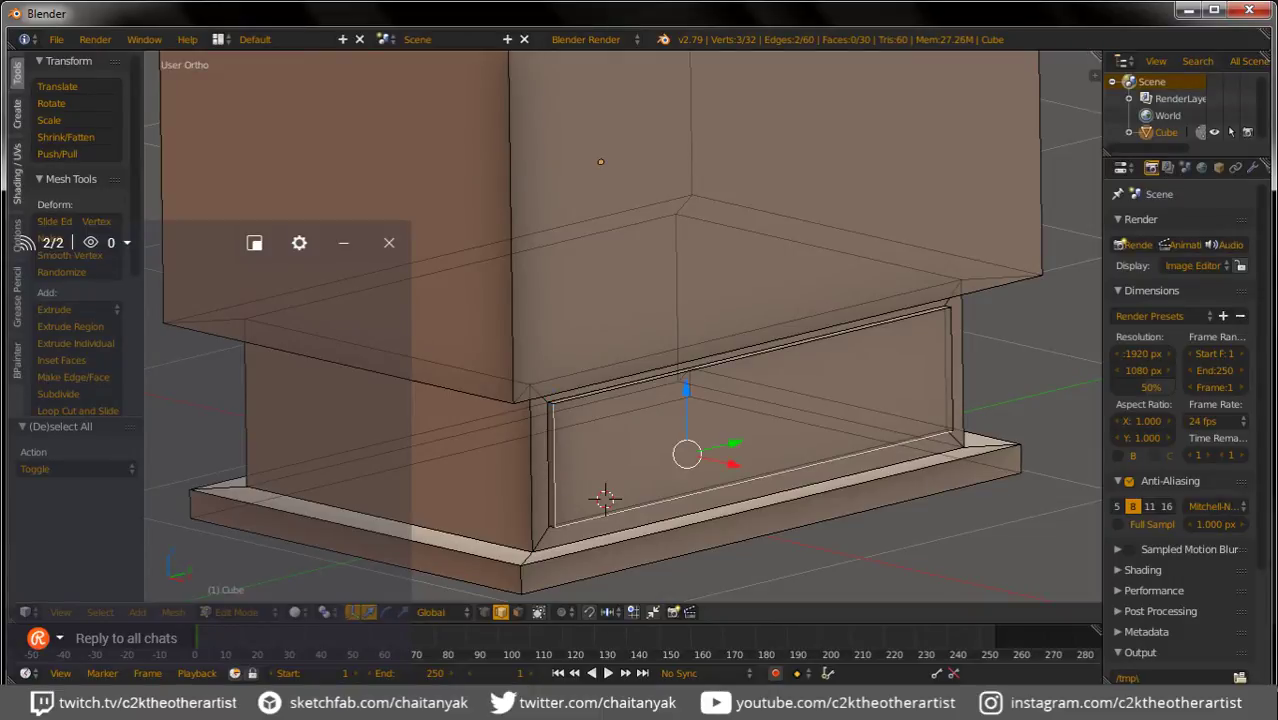
{"action": "right_click", "coordinate": [700, 369], "text": "shift"}
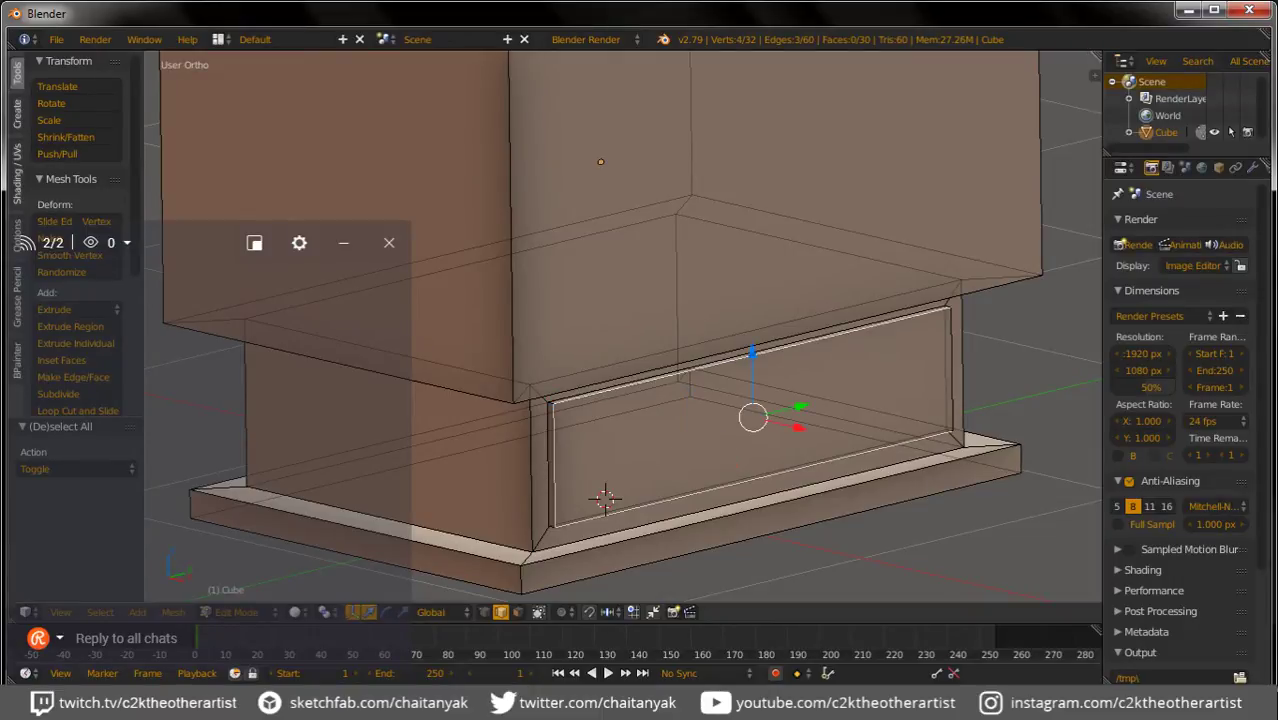
{"action": "right_click", "coordinate": [950, 370], "text": "shift"}
{"action": "key", "text": "ctrl+b"}
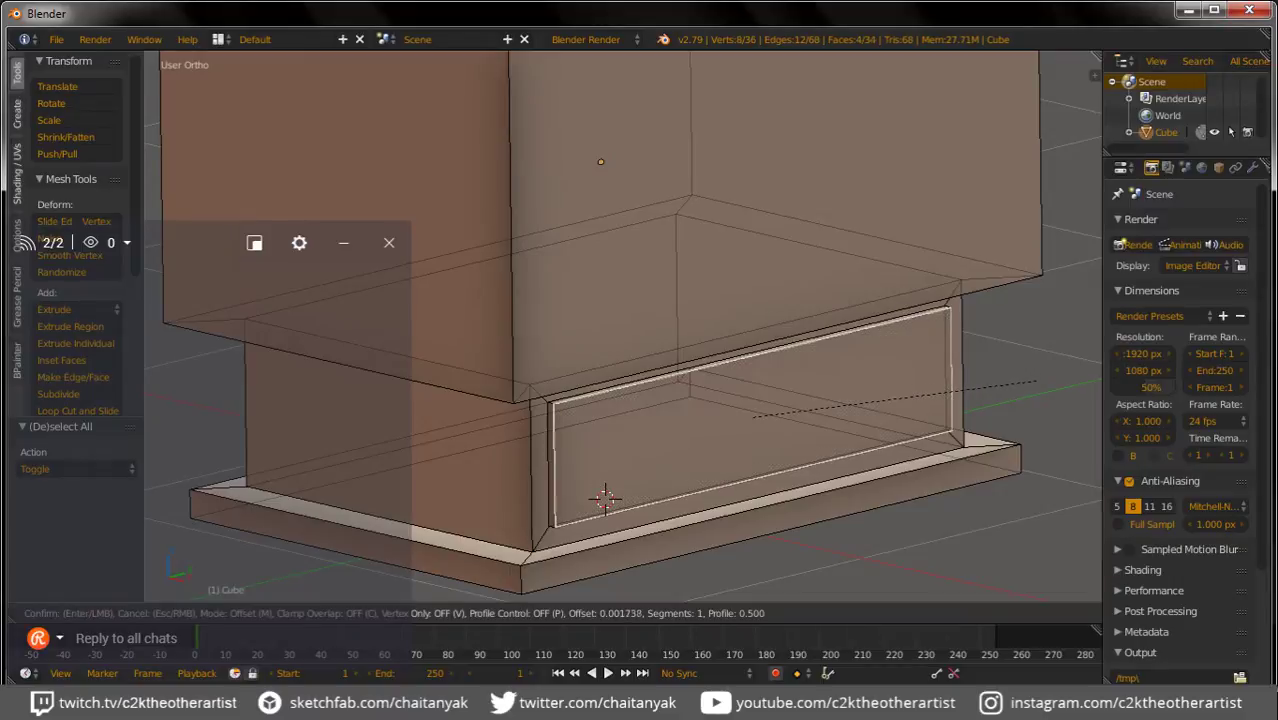
{"action": "left_click", "coordinate": [603, 497]}
Step: Bevel two more edge loops around the drawer recess
{"action": "key", "text": "a"}
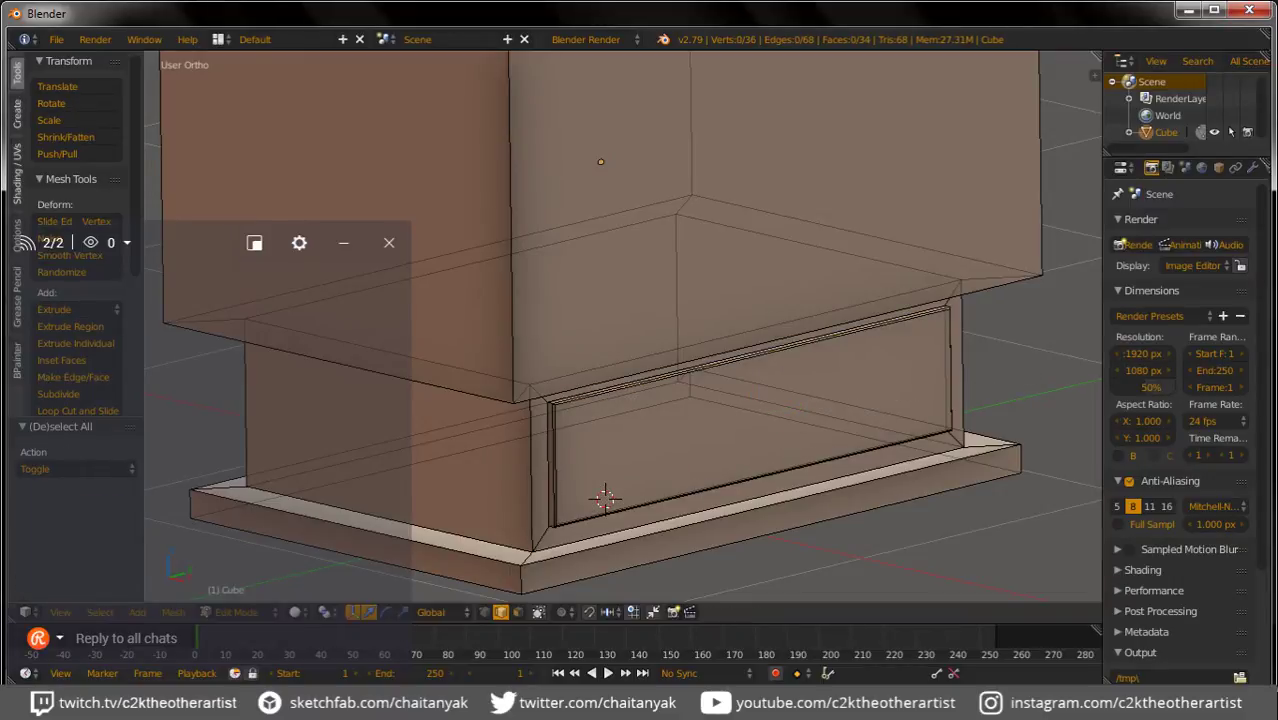
{"action": "right_click", "coordinate": [750, 358], "text": "alt"}
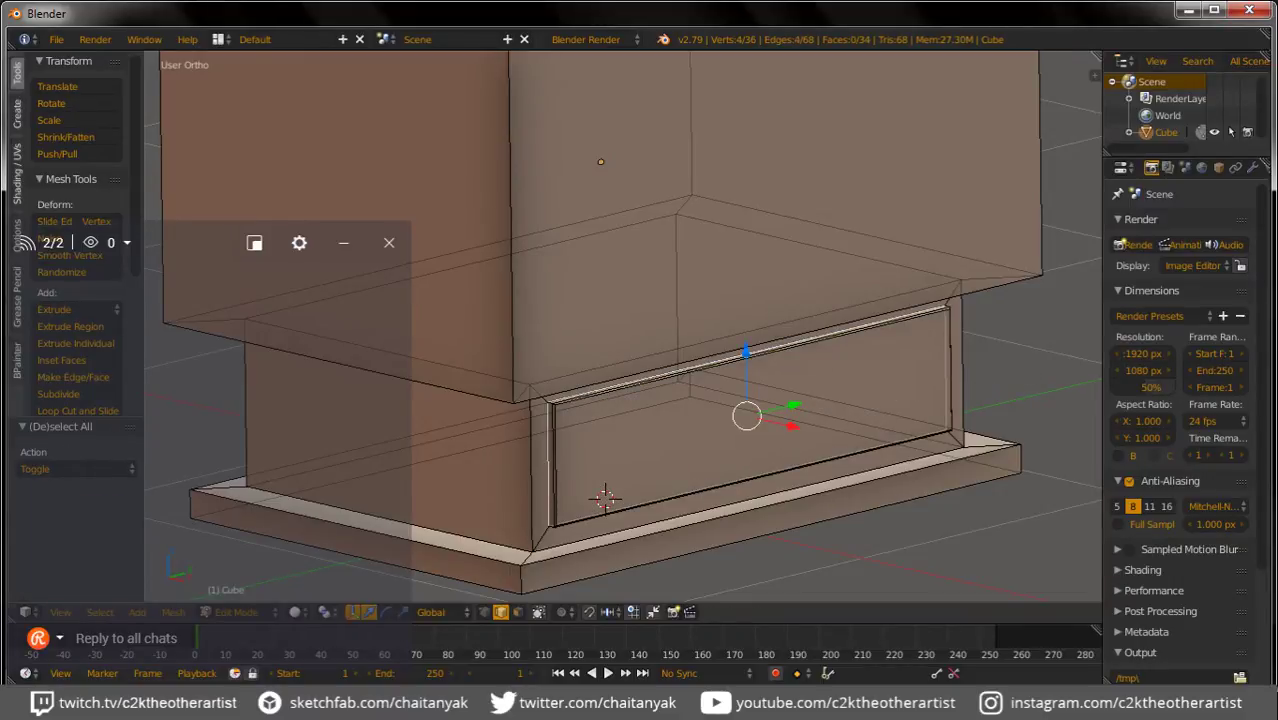
{"action": "key", "text": "ctrl+b"}
{"action": "left_click", "coordinate": [603, 497]}
{"action": "key", "text": "a"}
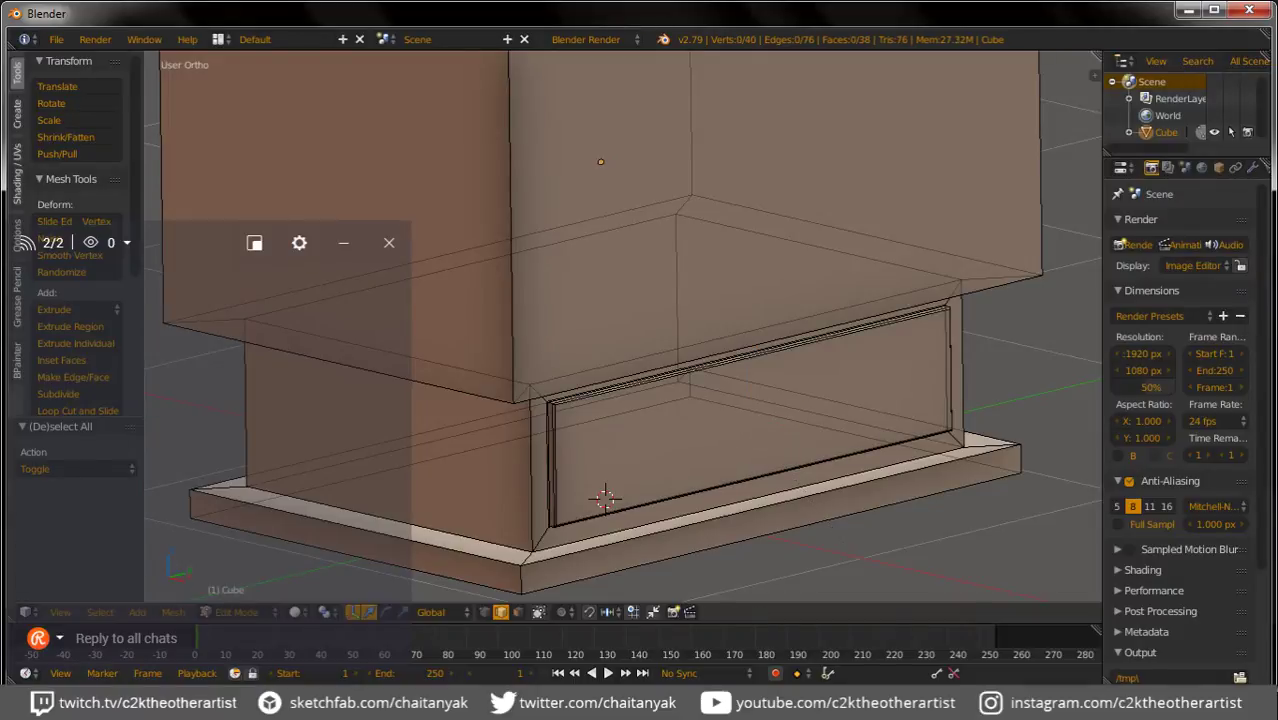
{"action": "right_click", "coordinate": [604, 497], "text": "alt"}
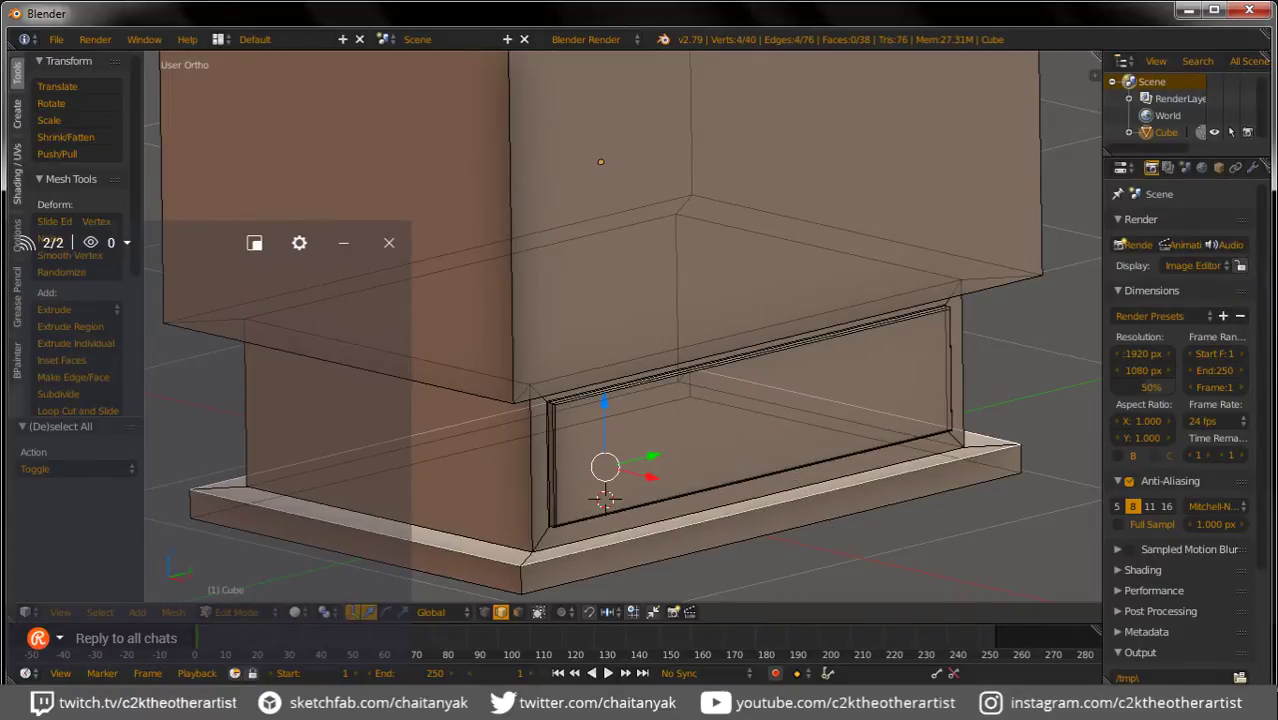
{"action": "key", "text": "ctrl+b"}
{"action": "left_click", "coordinate": [605, 497]}
{"action": "key", "text": "a"}
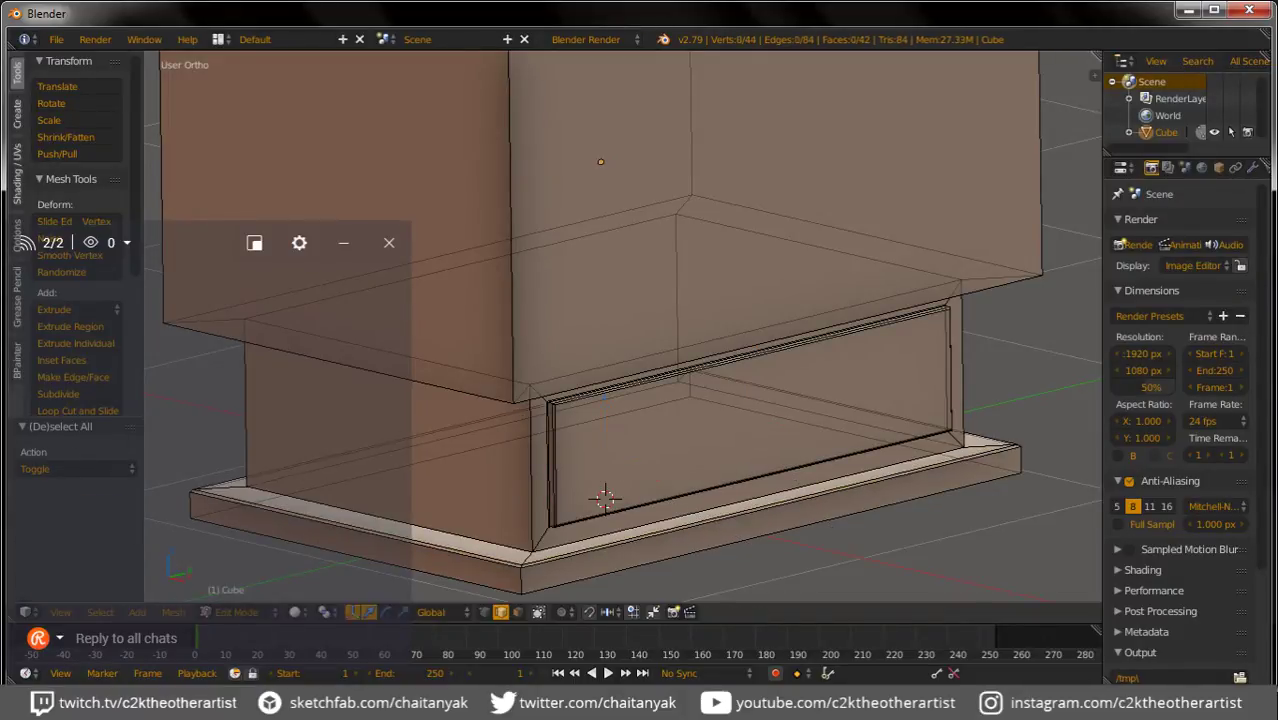
Step: Bevel the upper box's bottom edge loop and the loop around the drawer panel
{"action": "right_click", "coordinate": [770, 533]}
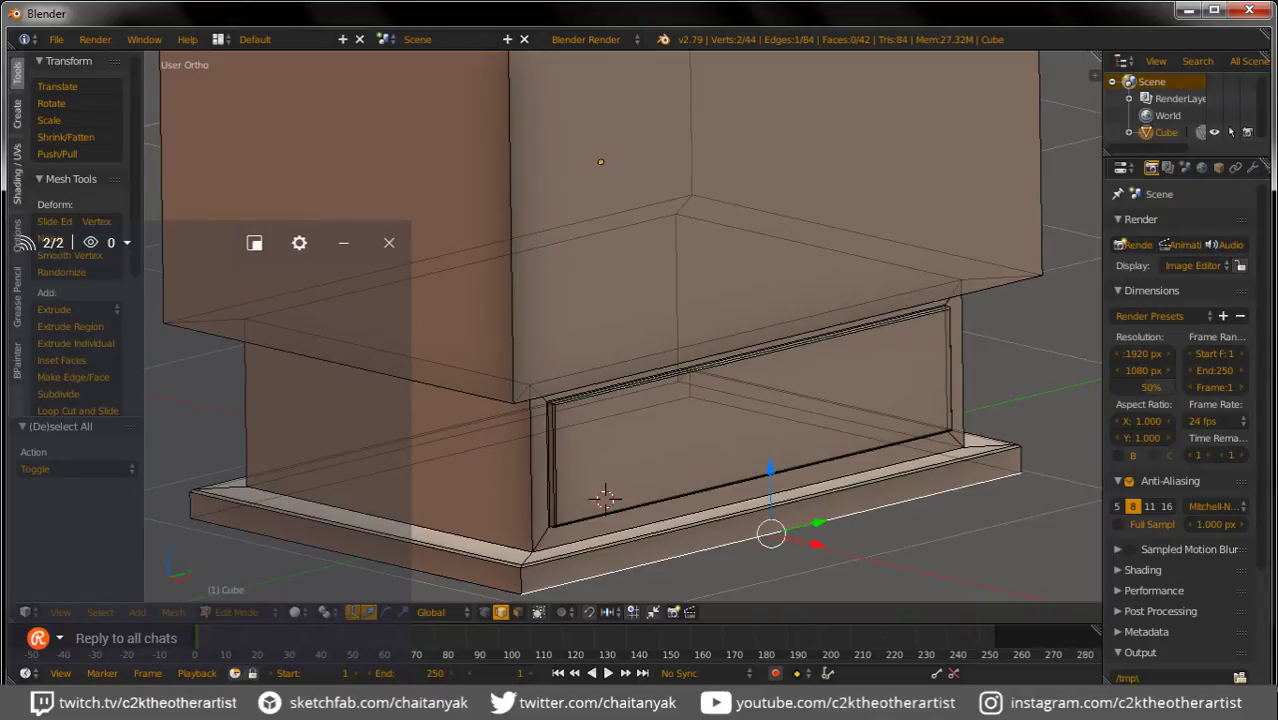
{"action": "key", "text": "a"}
{"action": "right_click", "coordinate": [700, 358], "text": "alt"}
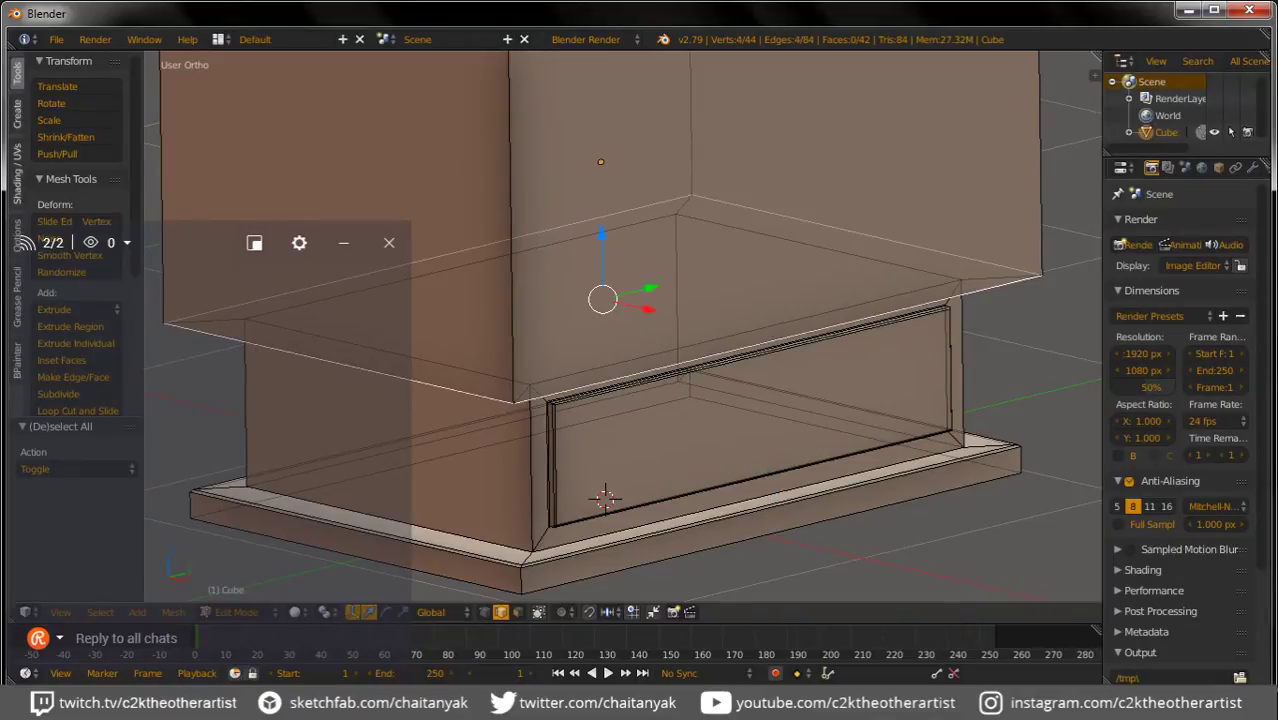
{"action": "key", "text": "ctrl+b"}
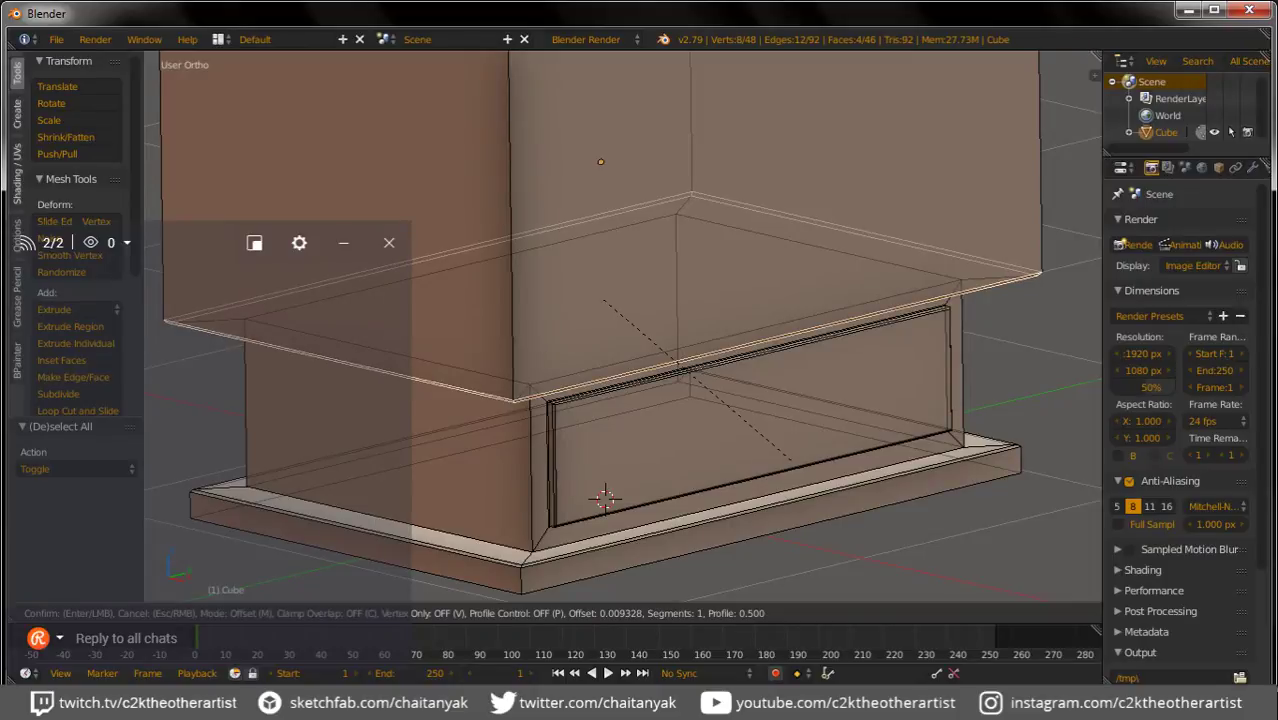
{"action": "left_click", "coordinate": [604, 497]}
{"action": "key", "text": "a"}
{"action": "right_click", "coordinate": [460, 266], "text": "alt"}
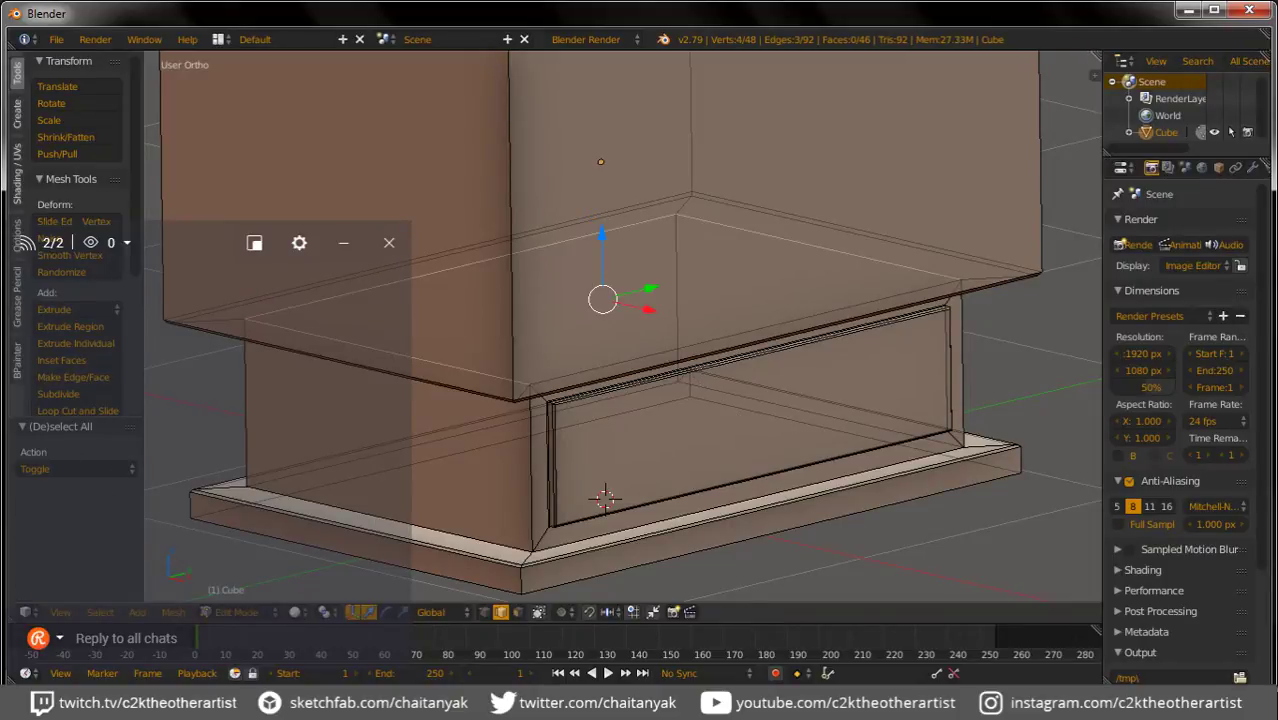
{"action": "key", "text": "ctrl+b"}
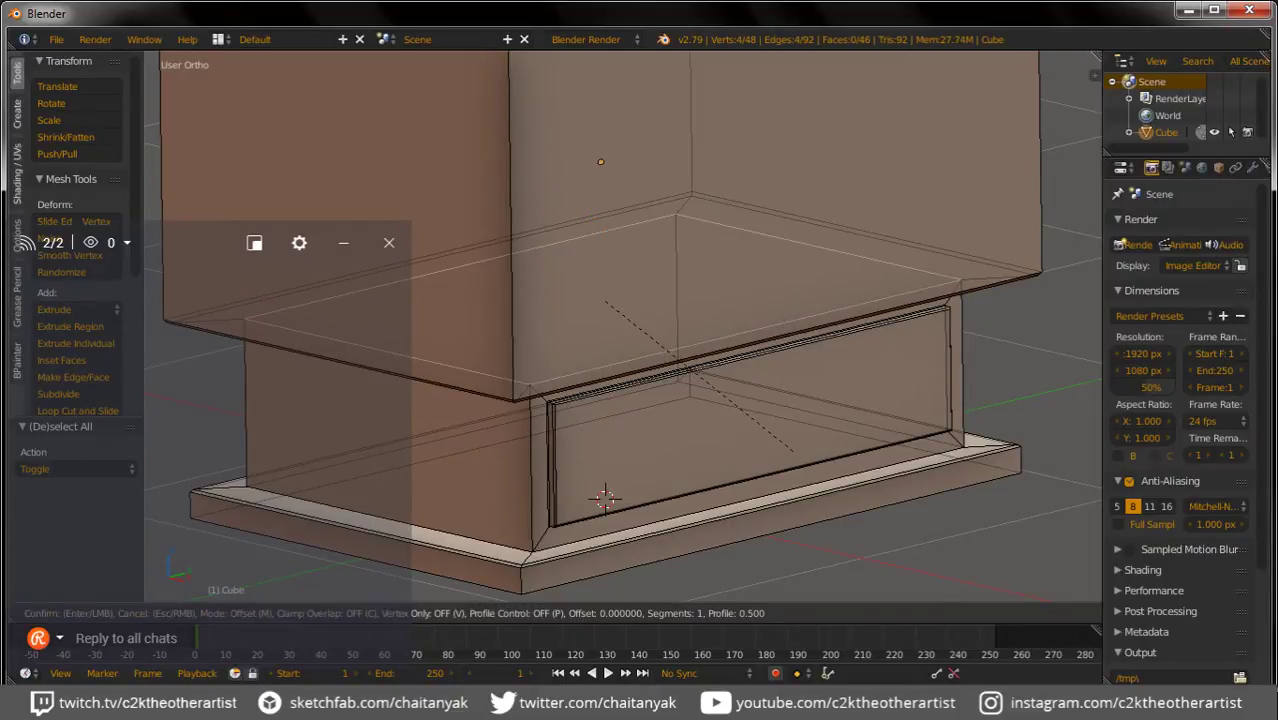
{"action": "left_click", "coordinate": [604, 497]}
{"action": "key", "text": "a"}
{"action": "scroll", "coordinate": [604, 497], "scroll_direction": "down", "scroll_amount": 1}
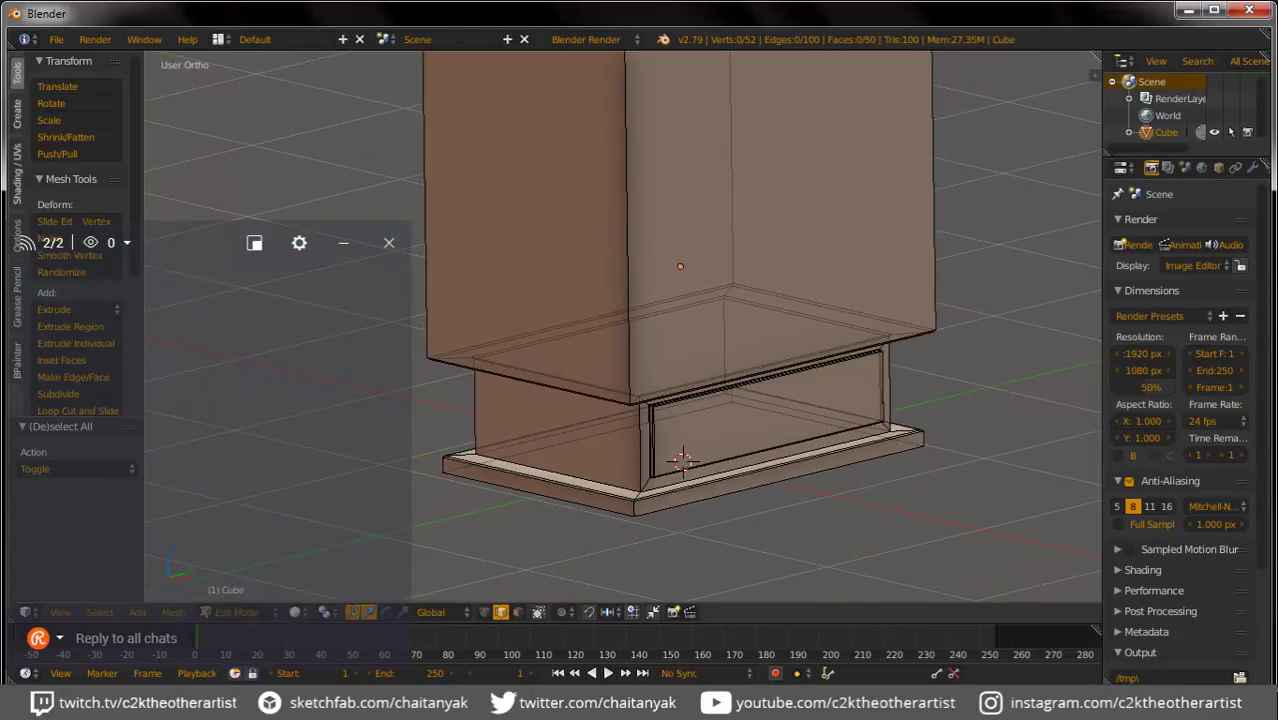
Step: Bevel the four edges around the stove body's top face
{"action": "middle_click_drag", "start_coordinate": [640, 350], "coordinate": [640, 450]}
{"action": "right_click", "coordinate": [725, 104]}
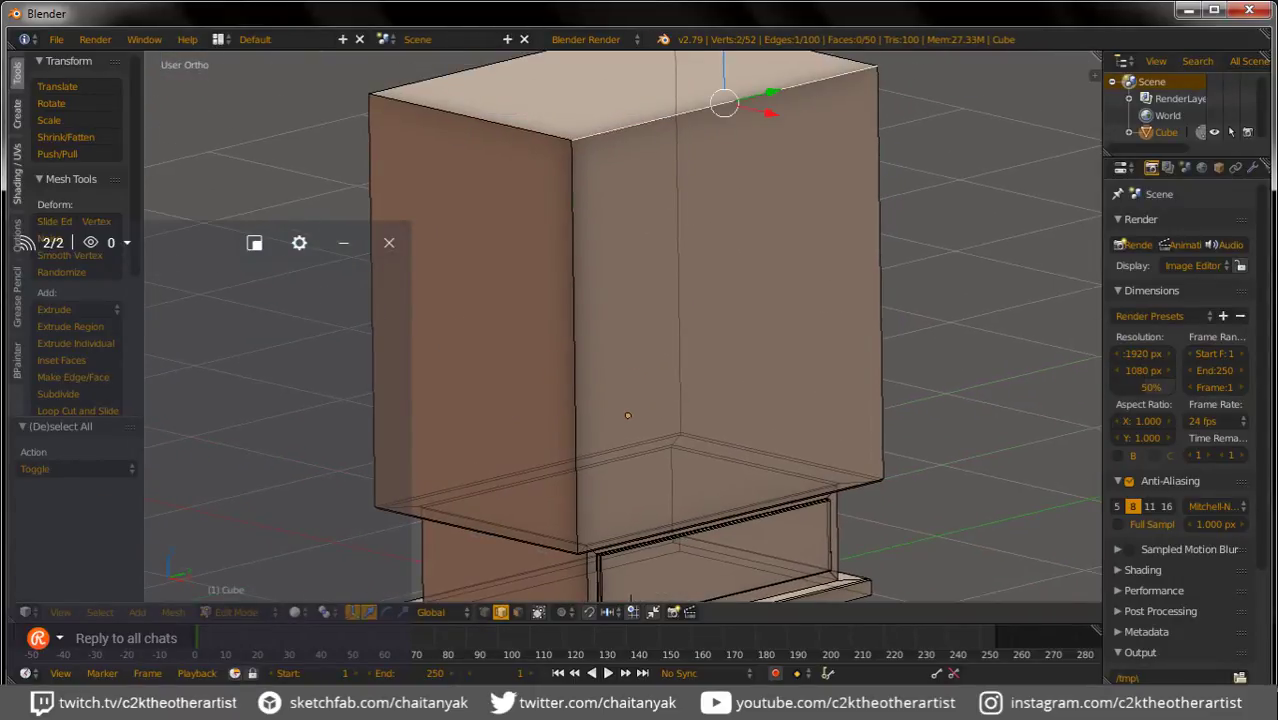
{"action": "right_click", "coordinate": [470, 118], "text": "shift"}
{"action": "right_click", "coordinate": [455, 72], "text": "shift"}
{"action": "right_click", "coordinate": [760, 58], "text": "shift"}
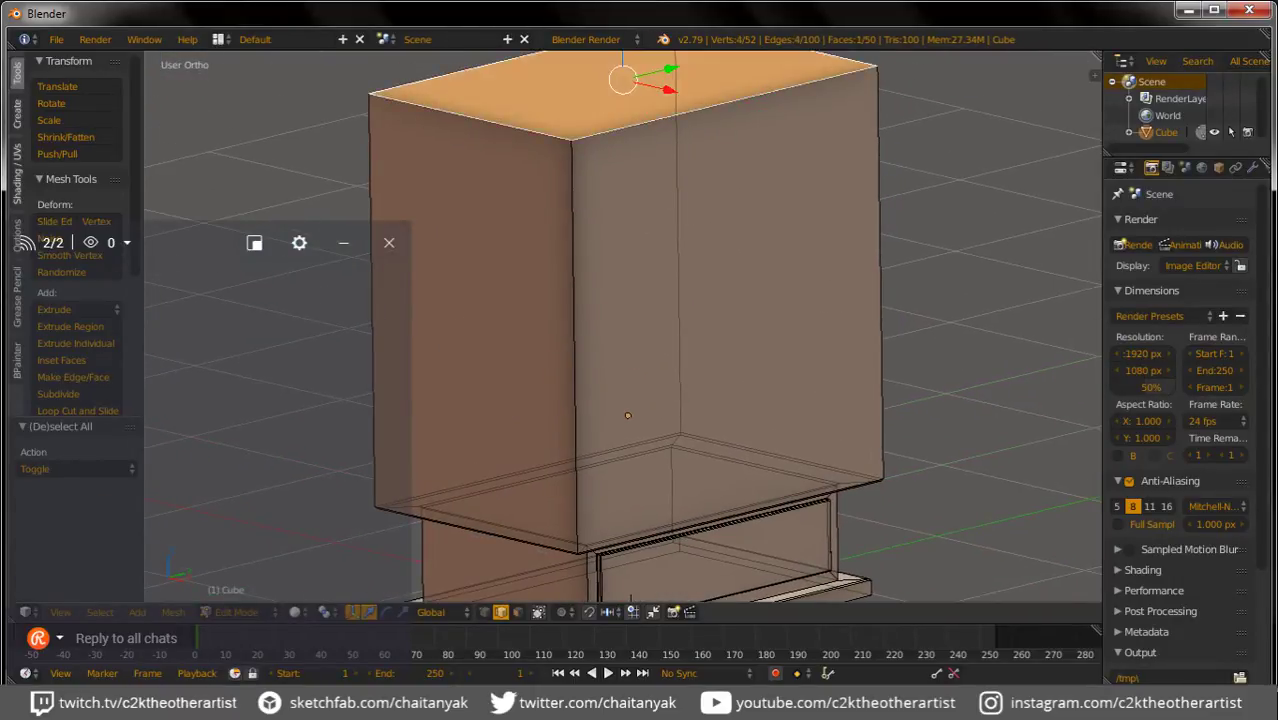
{"action": "key", "text": "ctrl+b"}
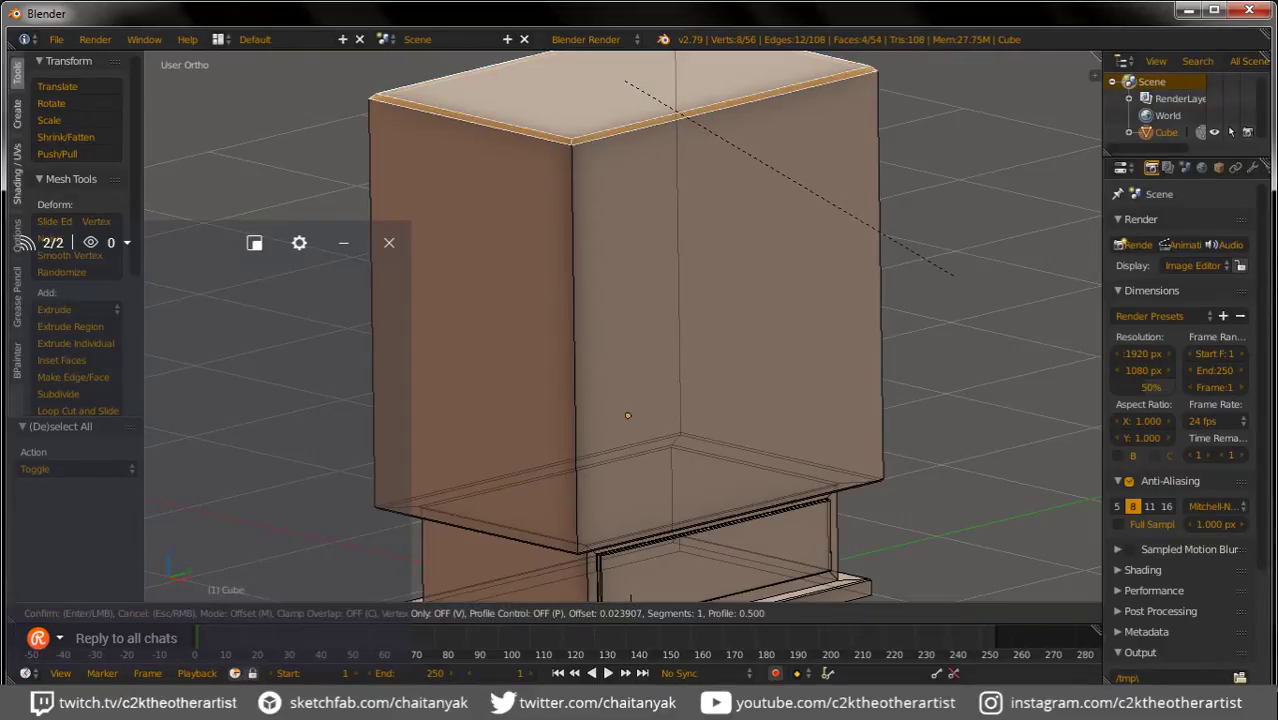
{"action": "left_click", "coordinate": [952, 275]}
{"action": "middle_click_drag", "start_coordinate": [952, 275], "coordinate": [920, 300]}
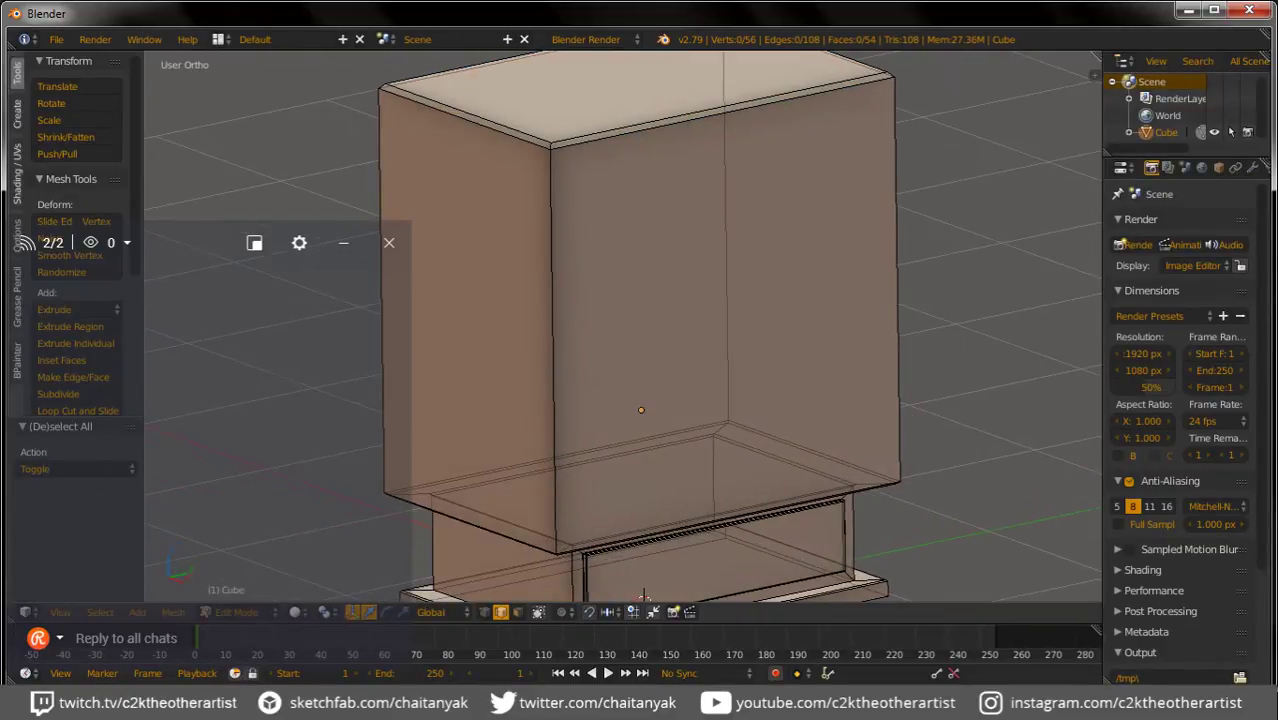
Step: Select the cabinet's vertical corner edges and lower edge loop
{"action": "right_click", "coordinate": [898, 330]}
{"action": "right_click", "coordinate": [725, 300], "text": "shift"}
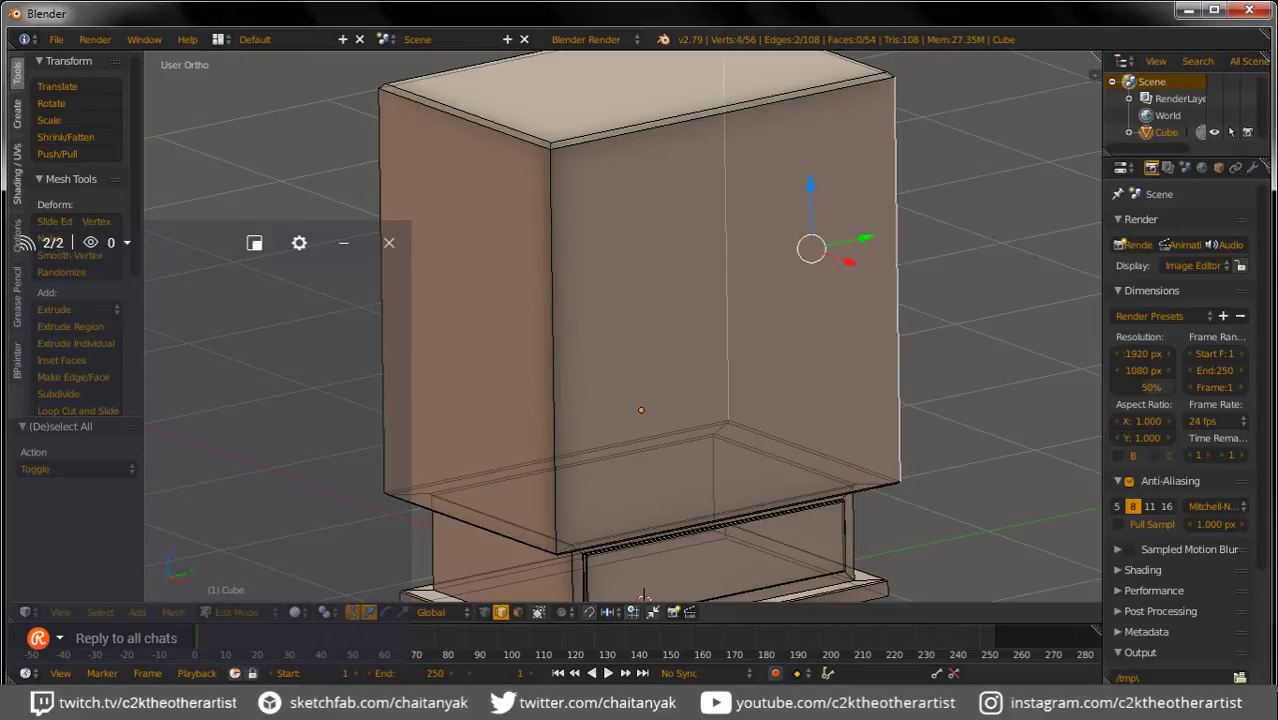
{"action": "right_click", "coordinate": [380, 300], "text": "shift"}
{"action": "key", "text": "a"}
{"action": "right_click", "coordinate": [381, 420], "text": "alt"}
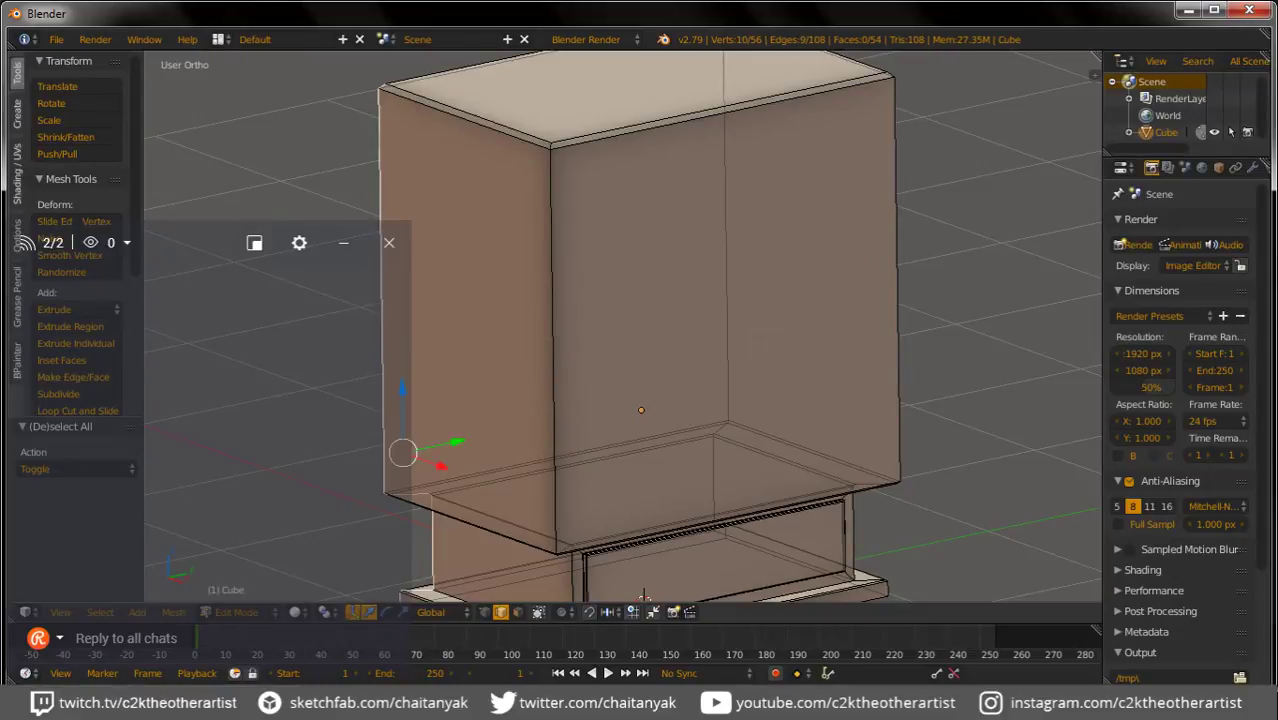
{"action": "right_click", "coordinate": [552, 300], "text": "alt+shift"}
{"action": "right_click", "coordinate": [894, 280], "text": "alt+shift"}
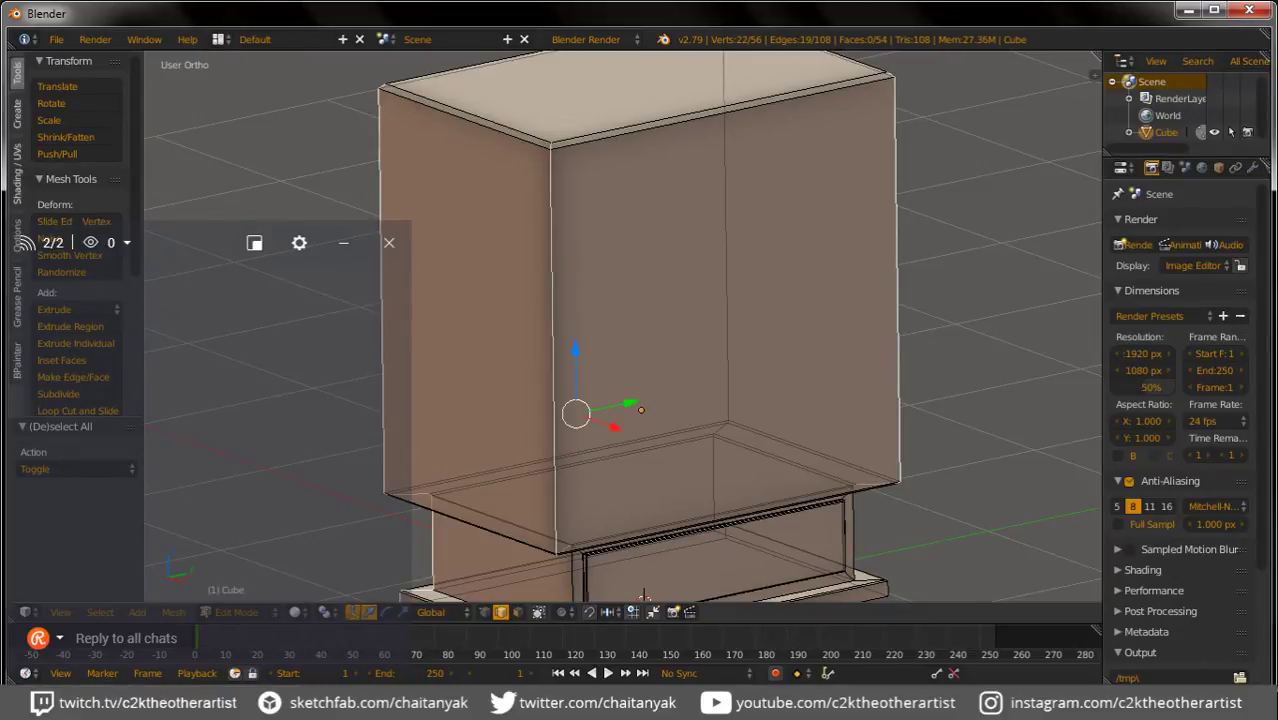
{"action": "right_click", "coordinate": [720, 280], "text": "alt+shift"}
{"action": "right_click", "coordinate": [853, 535], "text": "shift"}
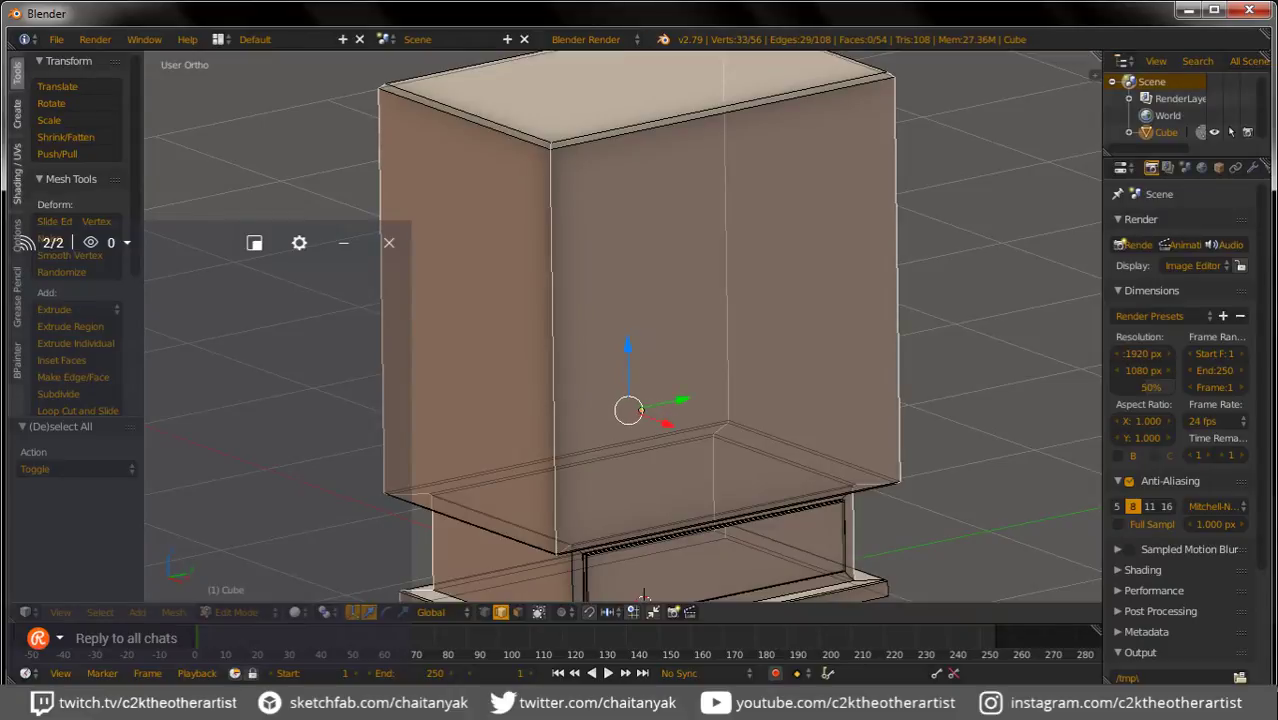
Step: Add the base's vertical edges, bevel all selected edges, and return to Object Mode
{"action": "scroll", "coordinate": [640, 330], "scroll_direction": "down", "scroll_amount": 4, "text": "shift"}
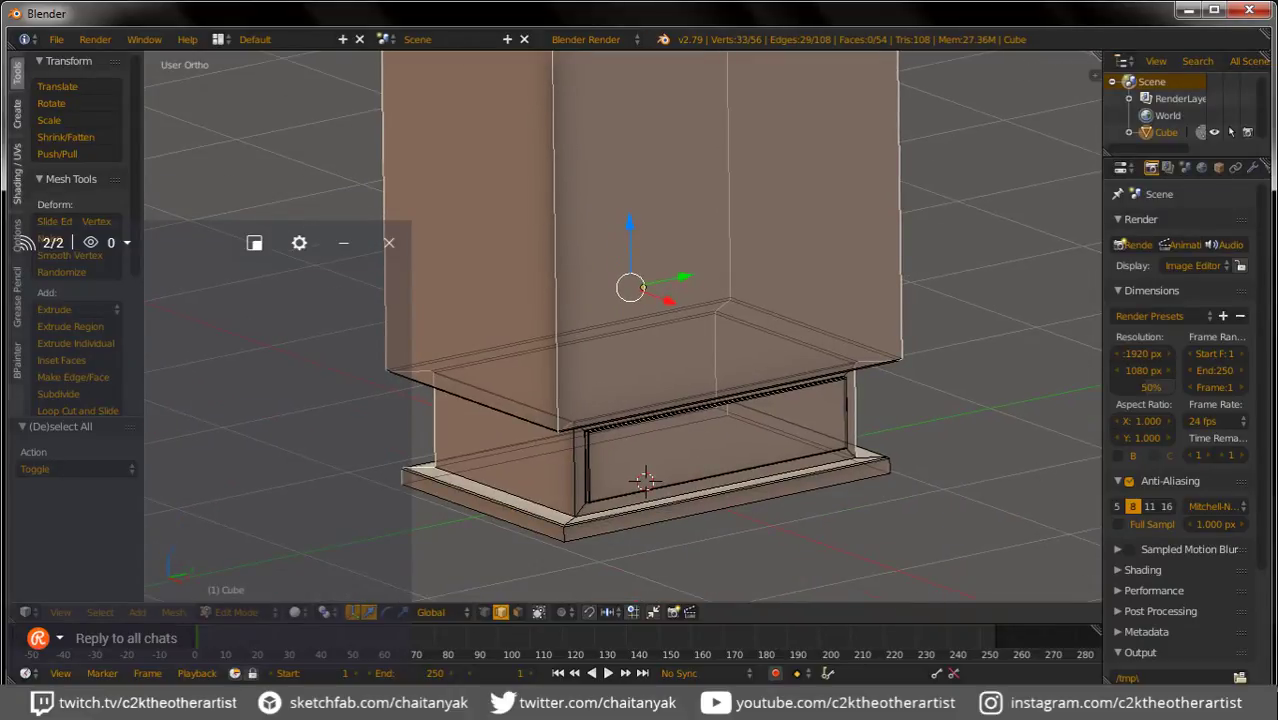
{"action": "right_click", "coordinate": [574, 470], "text": "shift"}
{"action": "right_click", "coordinate": [565, 530], "text": "shift"}
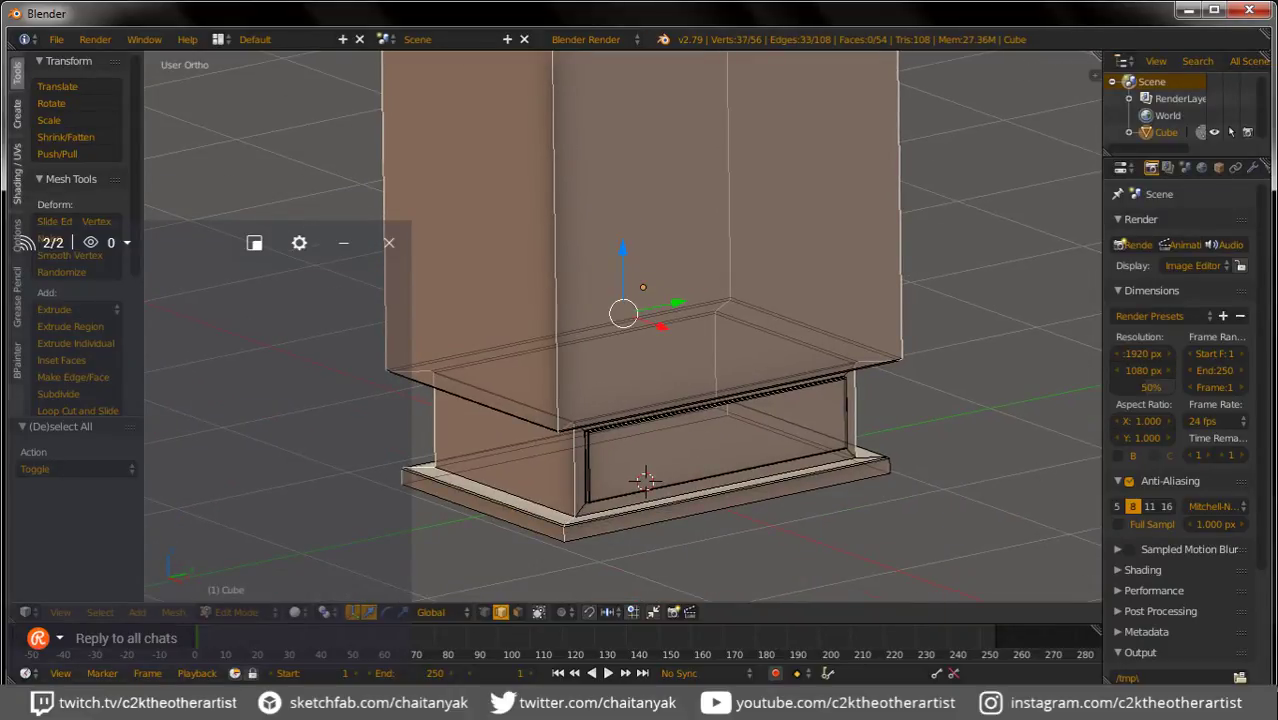
{"action": "right_click", "coordinate": [848, 430], "text": "shift"}
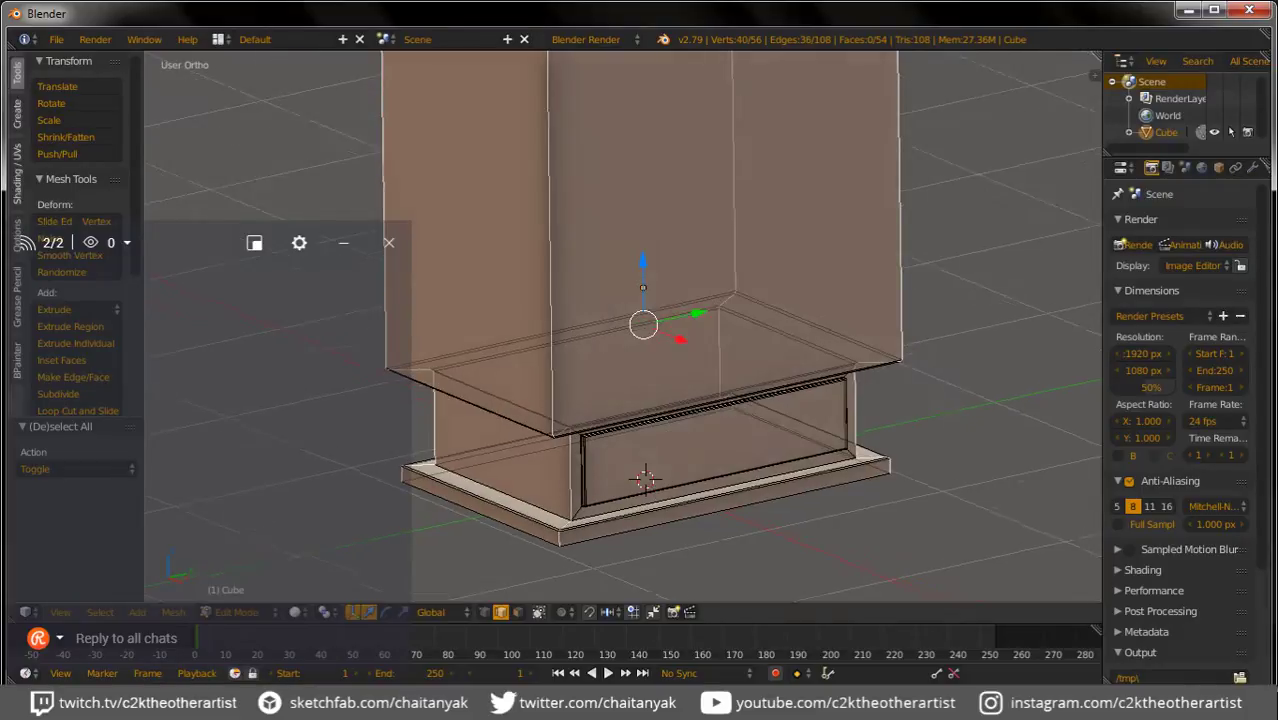
{"action": "middle_click_drag", "start_coordinate": [848, 430], "coordinate": [760, 470]}
{"action": "key", "text": "ctrl+b"}
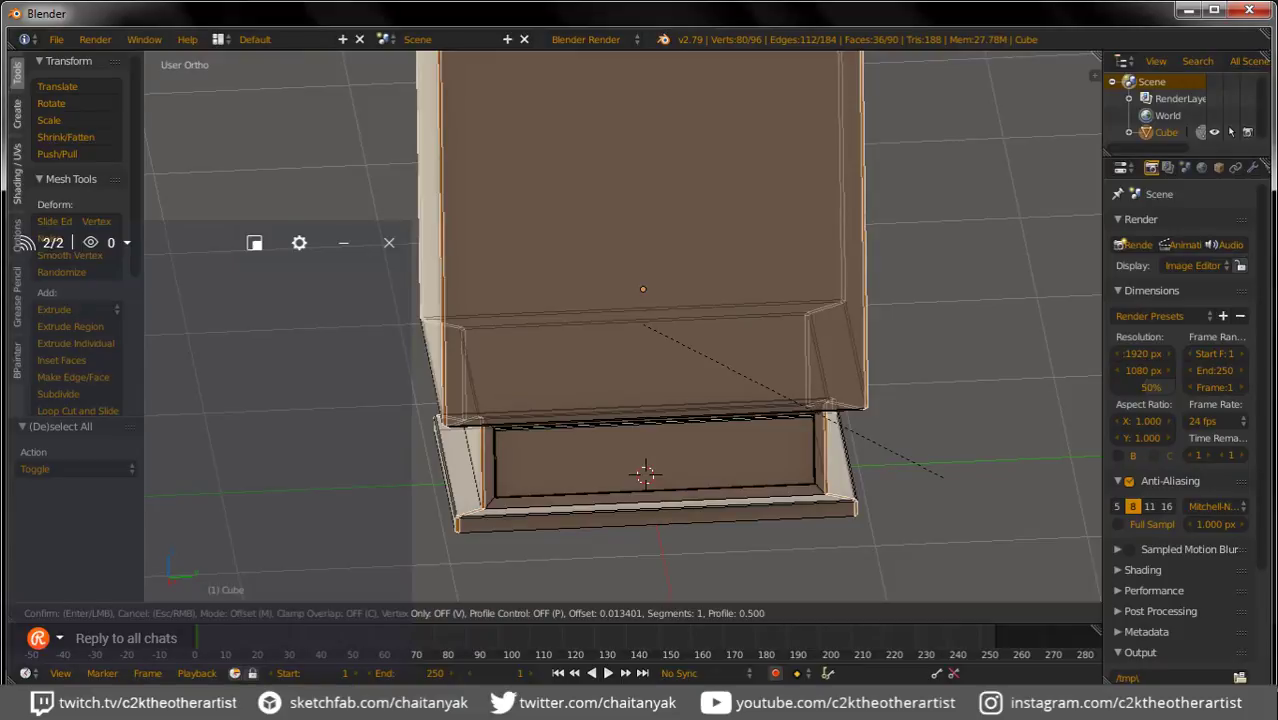
{"action": "left_click", "coordinate": [645, 474]}
{"action": "scroll", "coordinate": [645, 474], "scroll_direction": "down", "scroll_amount": 3}
{"action": "key", "text": "Tab"}
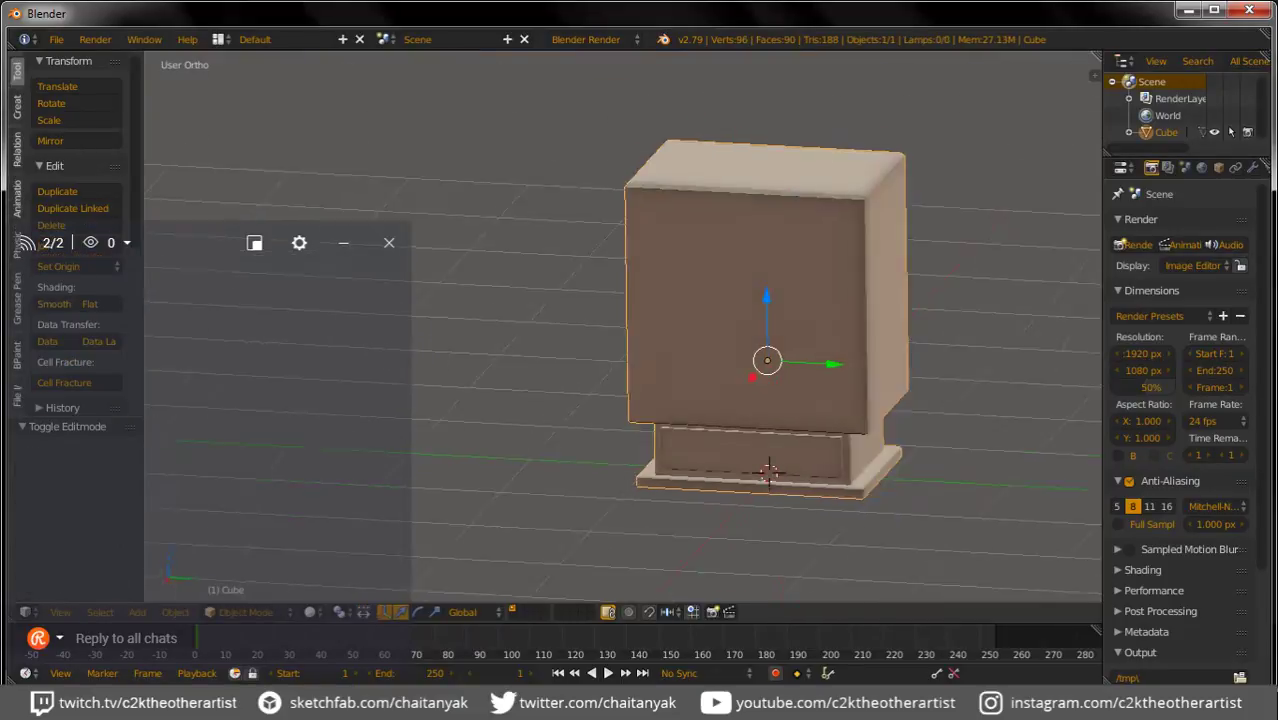
Step: Extrude the cabinet's front face in place and shrink it to 0.729
{"action": "middle_click_drag", "start_coordinate": [640, 400], "coordinate": [590, 360]}
{"action": "key", "text": "Tab"}
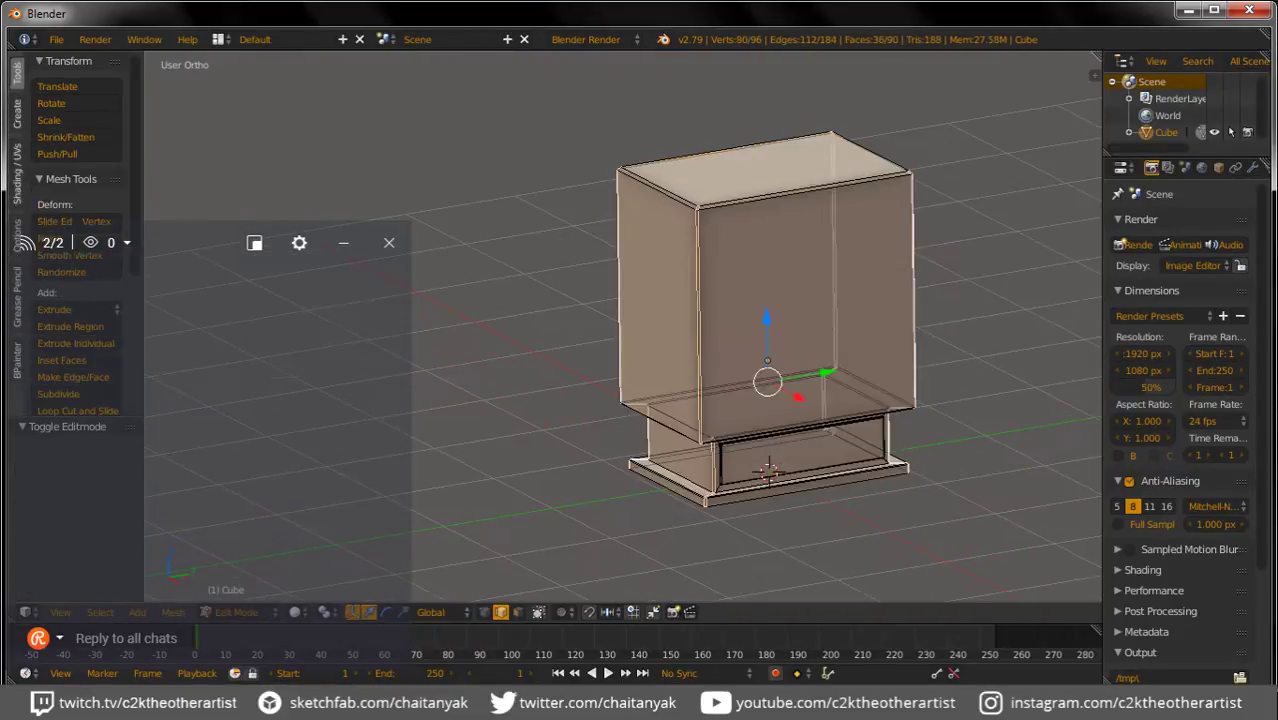
{"action": "middle_click_drag", "start_coordinate": [640, 400], "coordinate": [670, 400]}
{"action": "left_click", "coordinate": [517, 612]}
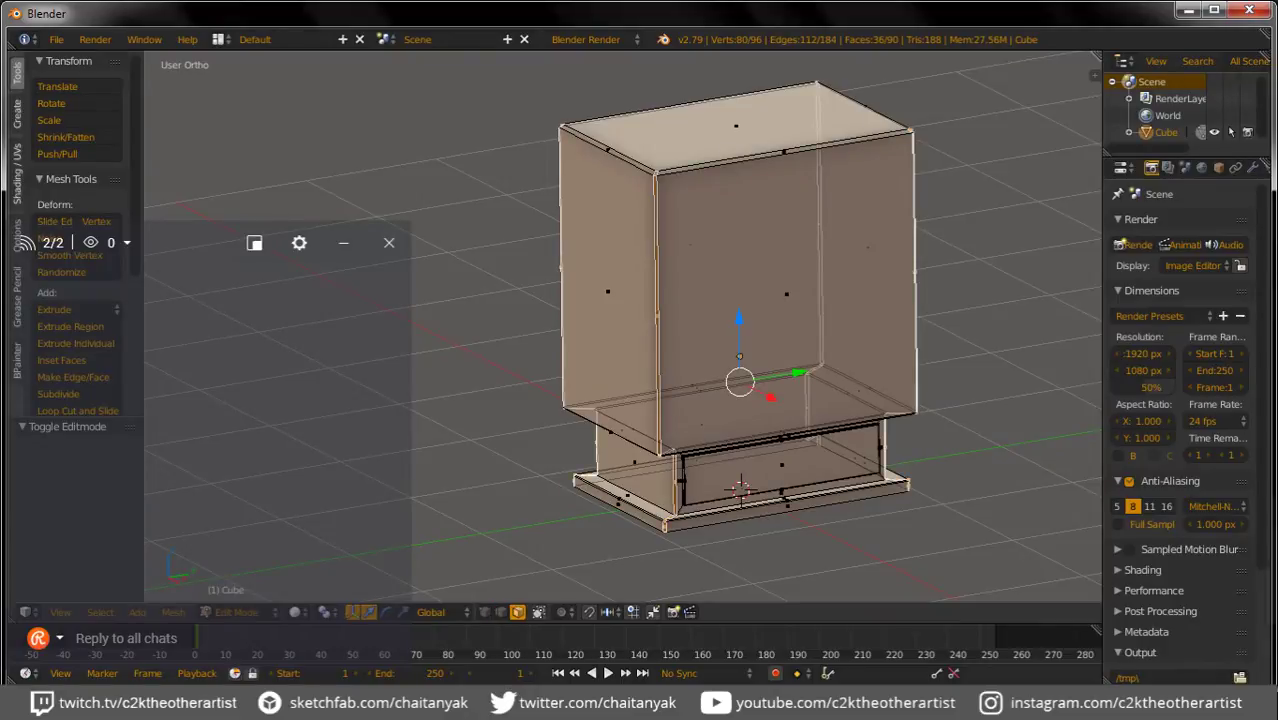
{"action": "right_click", "coordinate": [786, 300]}
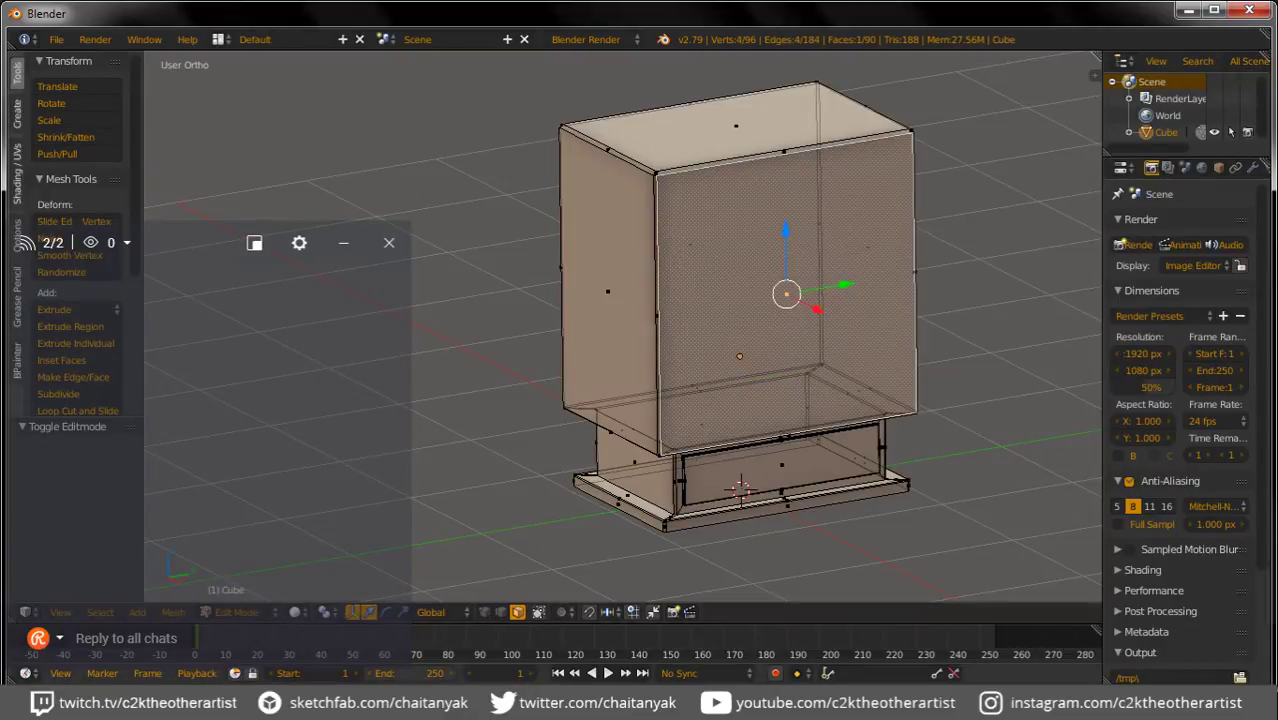
{"action": "key", "text": "alt+Tab"}
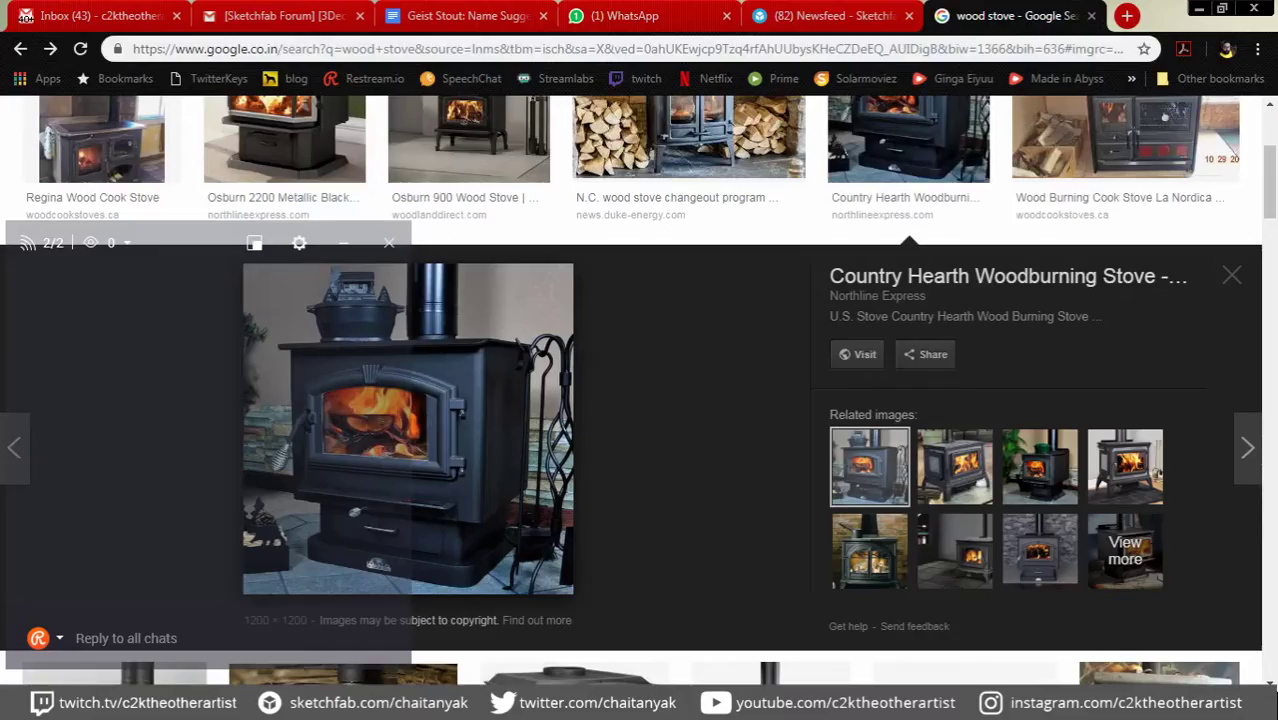
{"action": "key", "text": "alt+Tab"}
{"action": "key", "text": "e"}
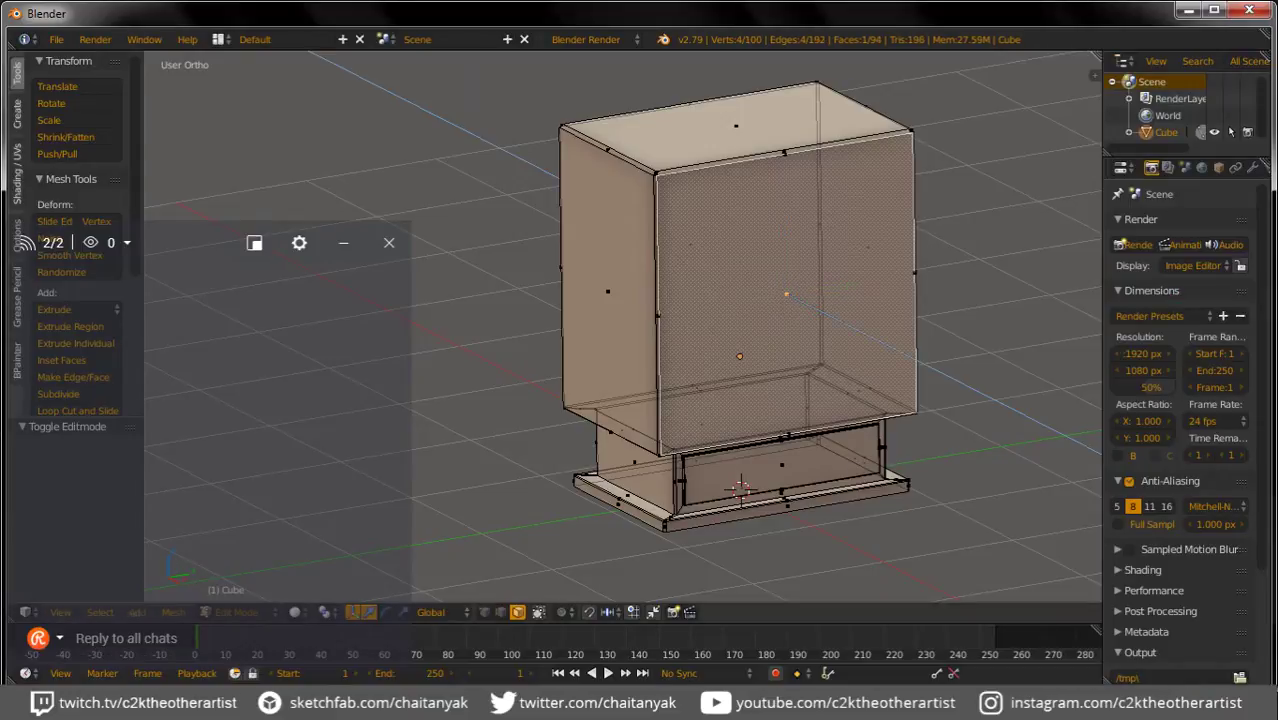
{"action": "key", "text": "Escape"}
{"action": "key", "text": "s"}
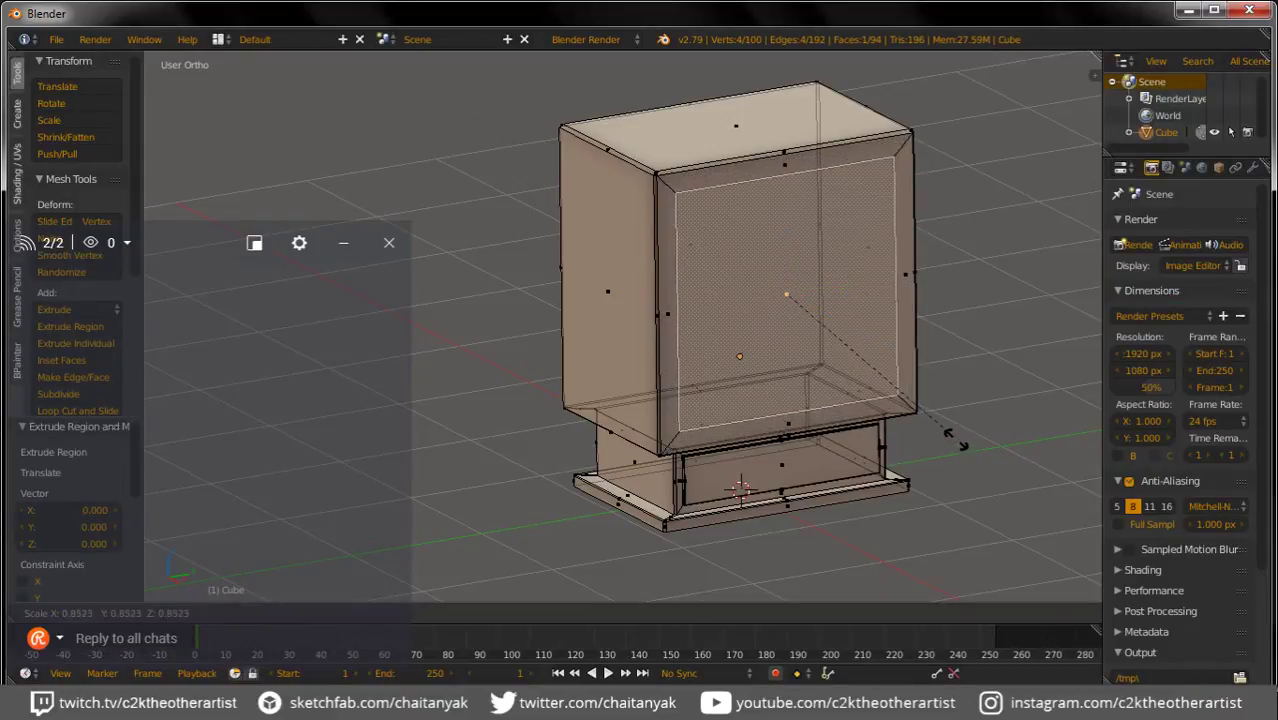
{"action": "left_click", "coordinate": [905, 405]}
Step: Squash the new window face vertically to 0.683 and lower it by 0.051
{"action": "middle_click_drag", "start_coordinate": [905, 405], "coordinate": [700, 405]}
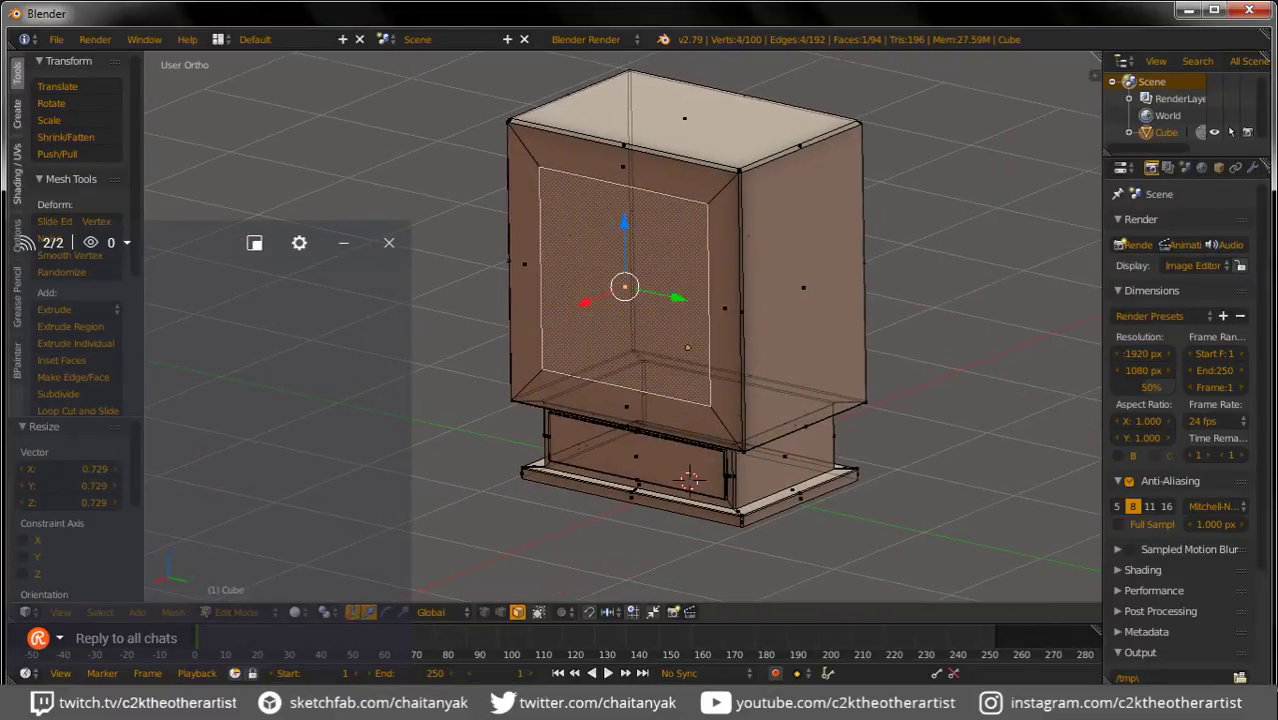
{"action": "middle_click_drag", "start_coordinate": [700, 405], "coordinate": [490, 400]}
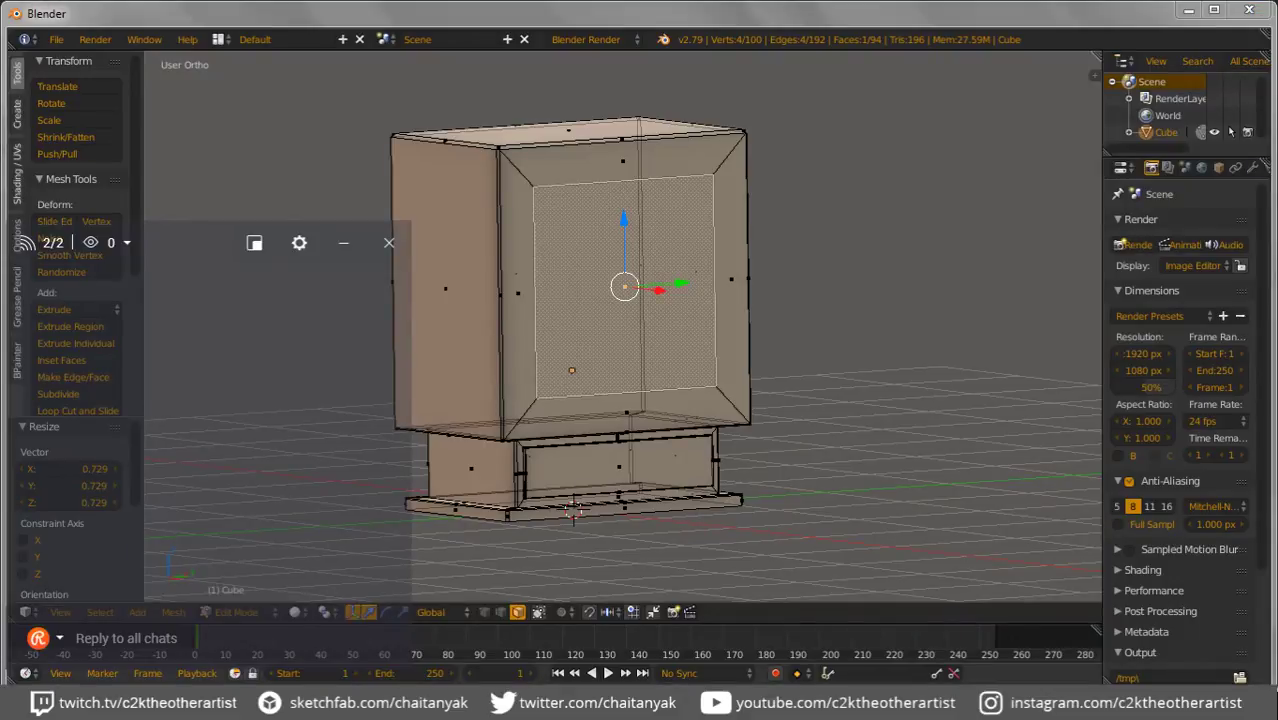
{"action": "key", "text": "alt+Tab"}
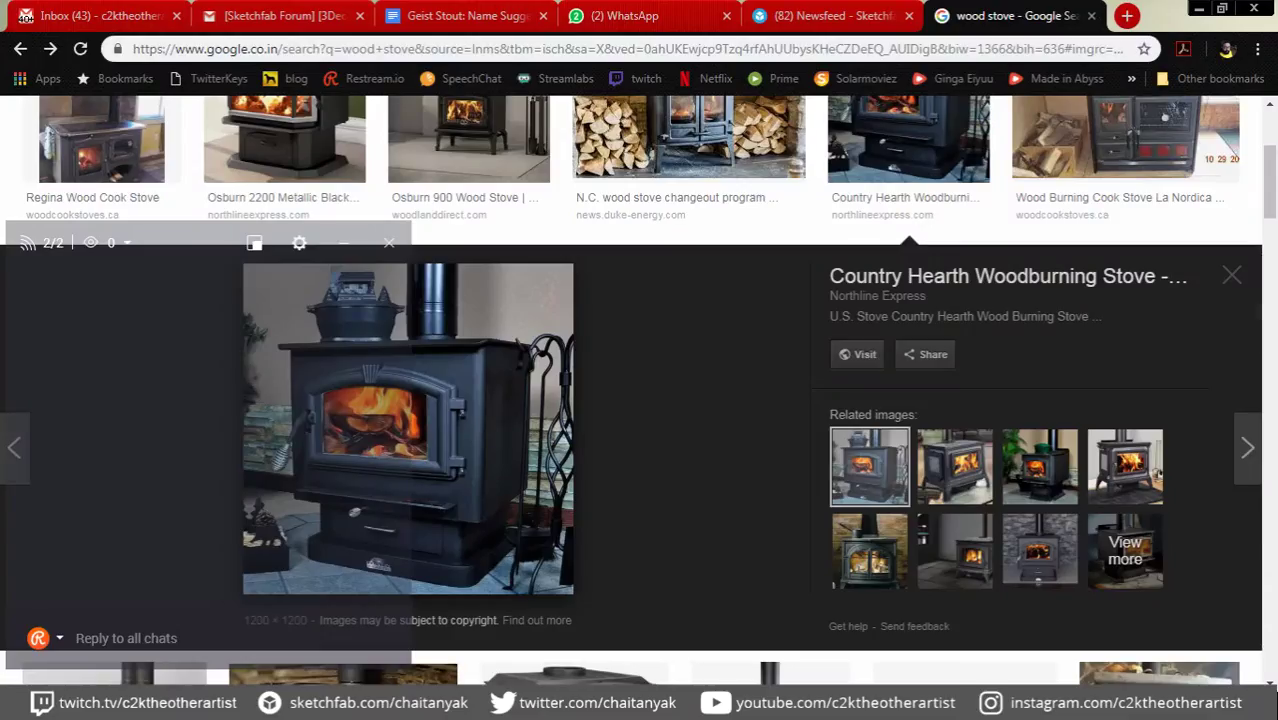
{"action": "key", "text": "alt+Tab"}
{"action": "middle_click_drag", "start_coordinate": [620, 517], "coordinate": [567, 517]}
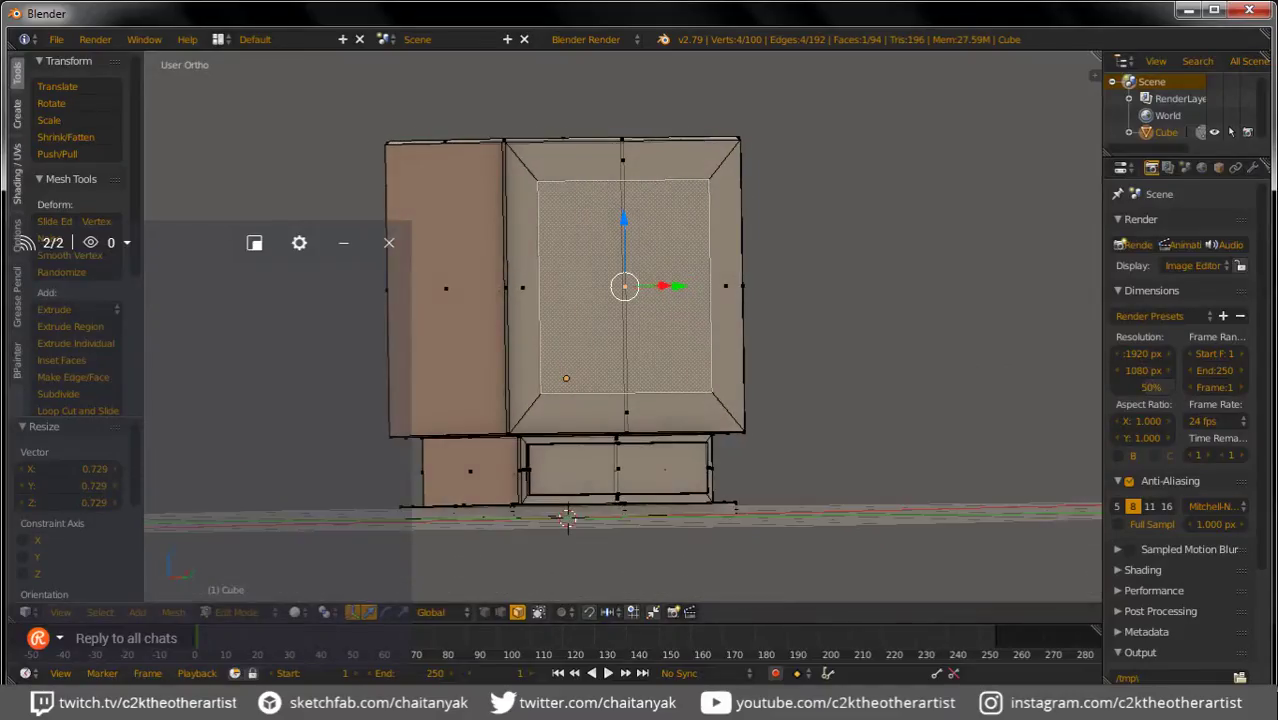
{"action": "key", "text": "s"}
{"action": "key", "text": "z"}
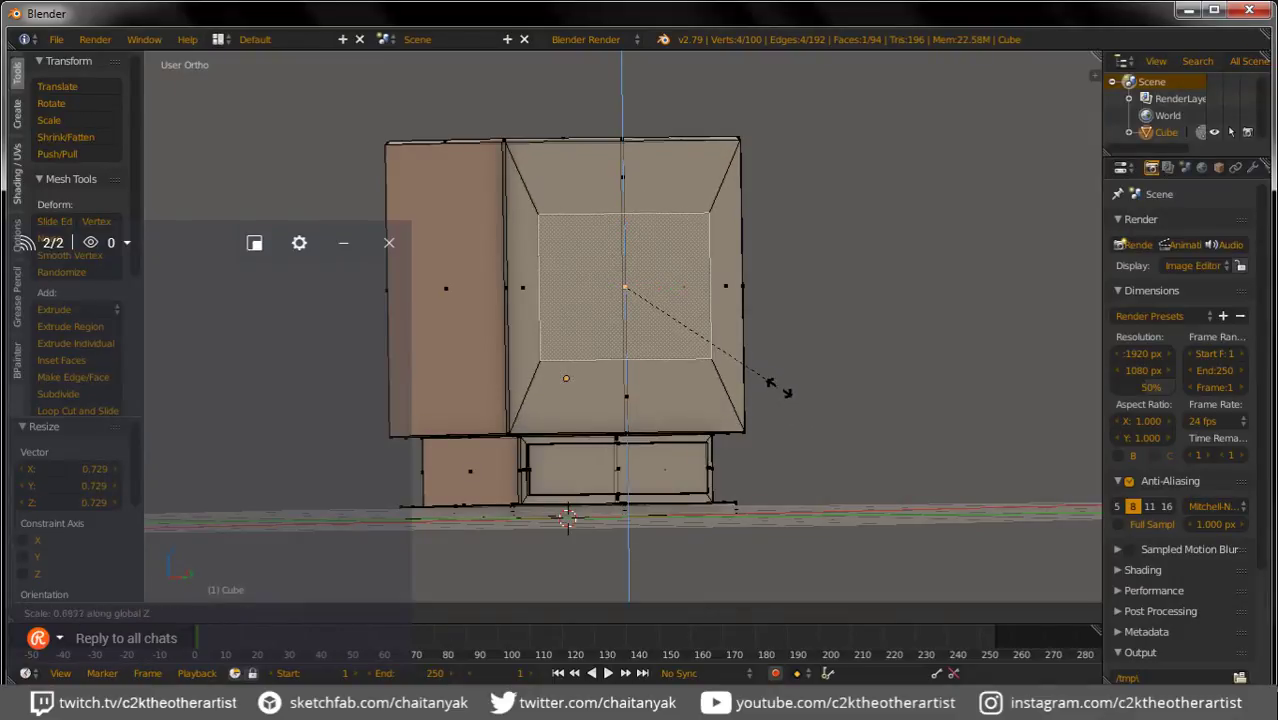
{"action": "left_click", "coordinate": [765, 376]}
{"action": "key", "text": "g"}
{"action": "key", "text": "z"}
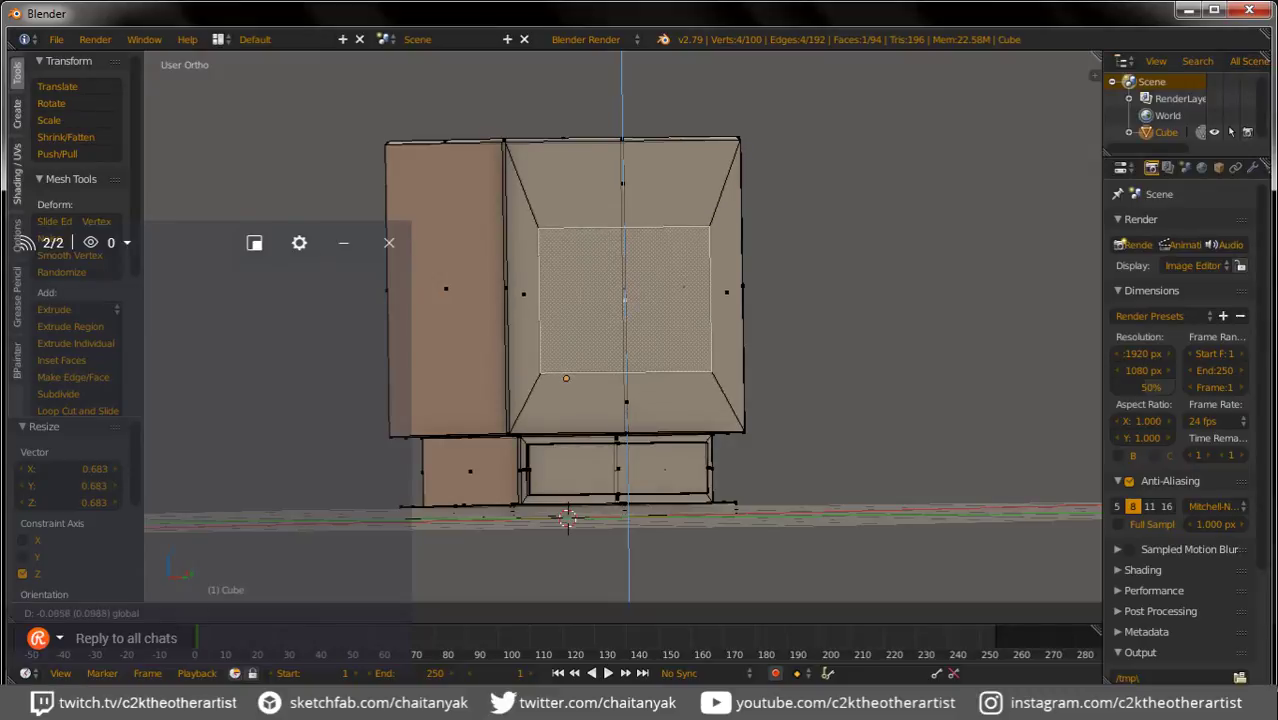
{"action": "left_click", "coordinate": [615, 517]}
{"action": "mouse_move", "coordinate": [615, 517]}
{"action": "middle_mouse_down"}
{"action": "mouse_move", "coordinate": [641, 505]}
{"action": "mouse_move", "coordinate": [669, 518]}
{"action": "mouse_move", "coordinate": [679, 490]}
{"action": "middle_mouse_up"}
Step: Extrude the window face outward by 0.035
{"action": "key", "text": "e"}
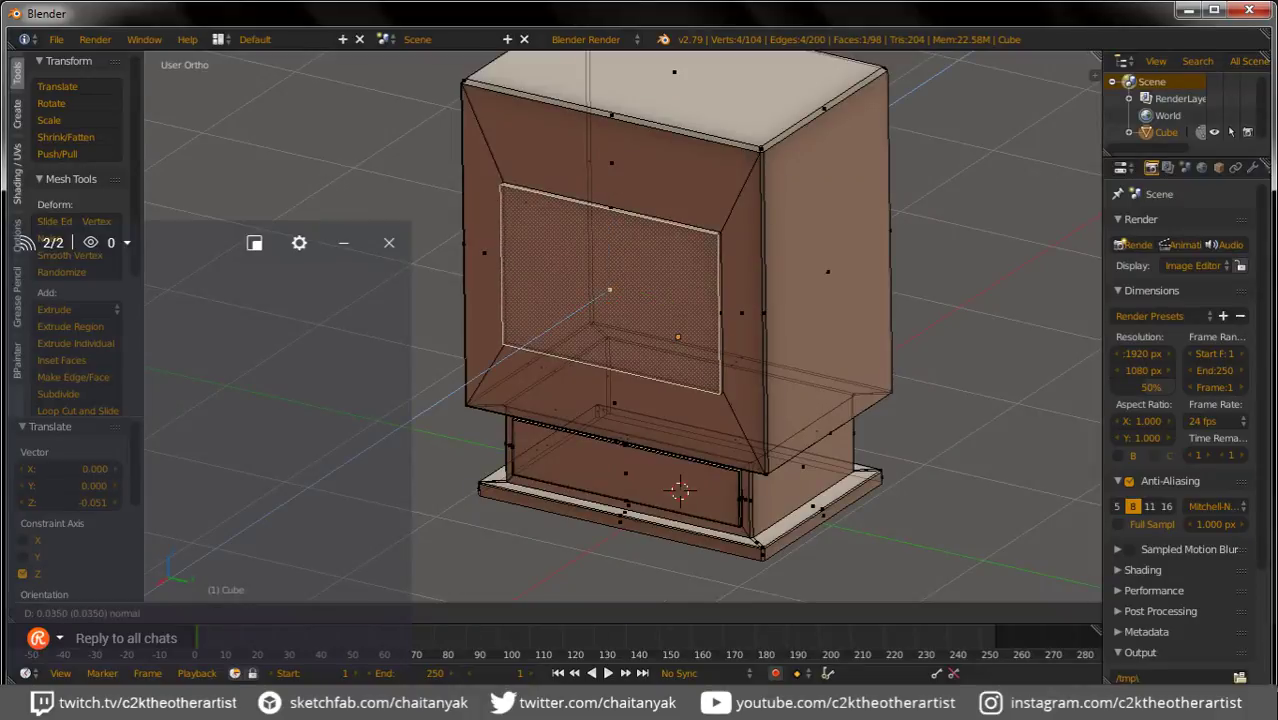
{"action": "left_click", "coordinate": [679, 490]}
{"action": "scroll", "coordinate": [679, 490], "scroll_direction": "up", "scroll_amount": 2}
{"action": "scroll", "coordinate": [645, 592], "scroll_direction": "up", "scroll_amount": 2}
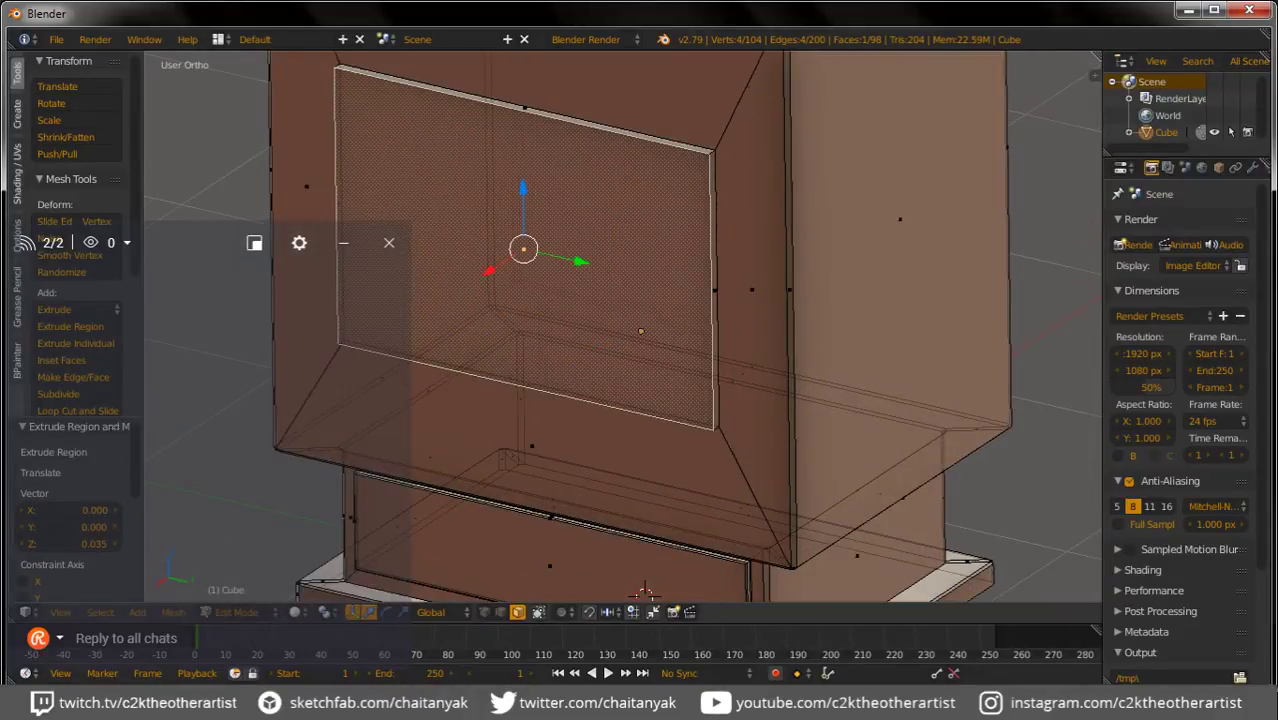
{"action": "middle_click_drag", "start_coordinate": [645, 592], "coordinate": [669, 577]}
Step: Inset the face to 0.803 and extrude it inward by 0.033, then return to Object Mode
{"action": "key", "text": "e"}
{"action": "key", "text": "Escape"}
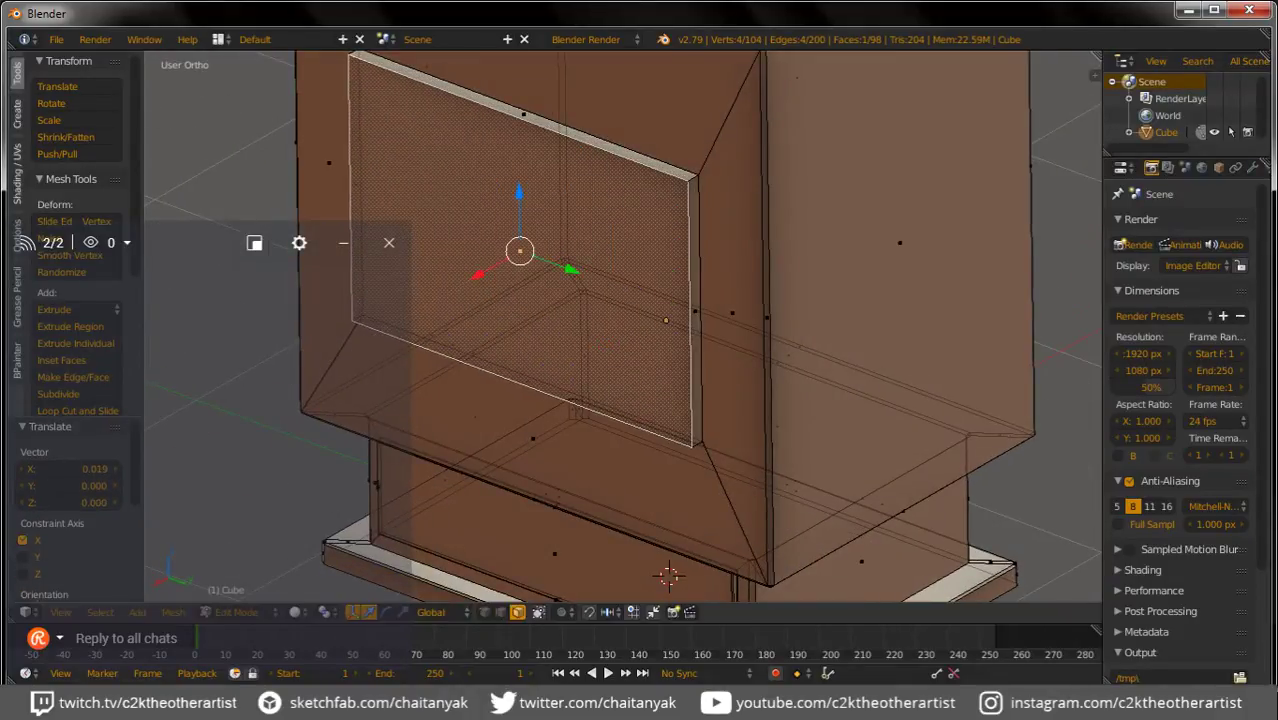
{"action": "key", "text": "s"}
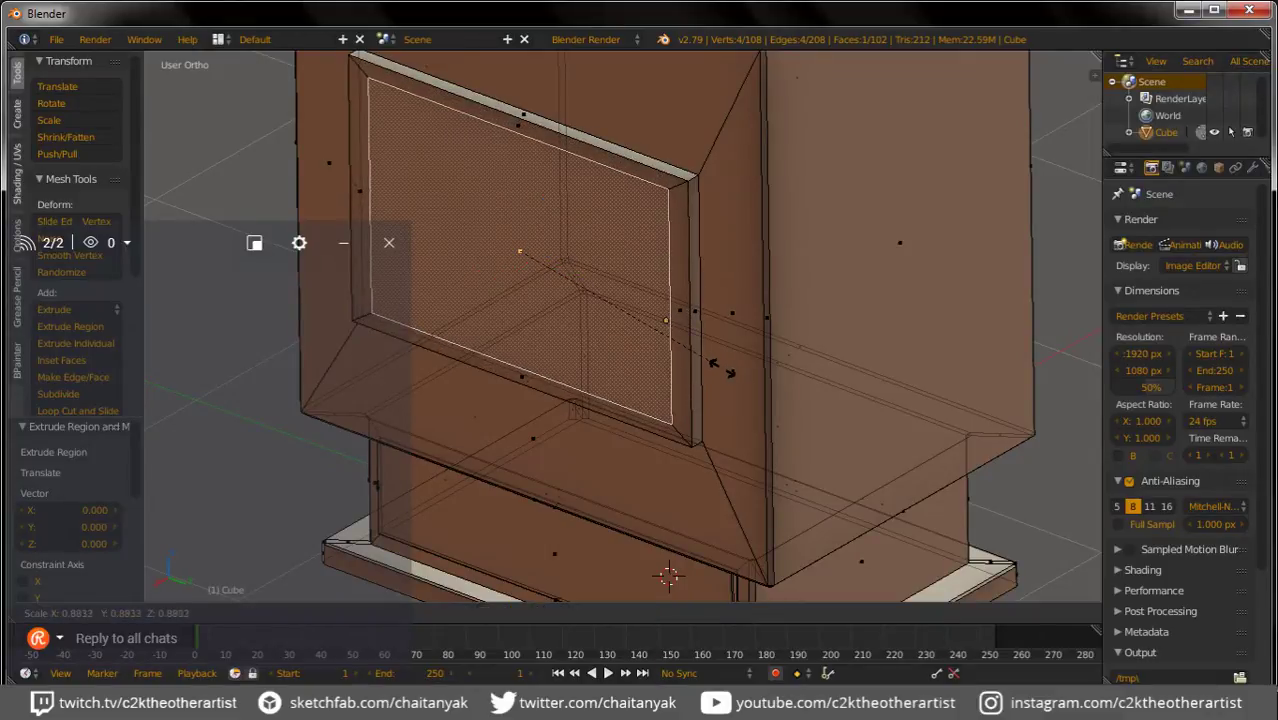
{"action": "left_click", "coordinate": [712, 364]}
{"action": "key", "text": "e"}
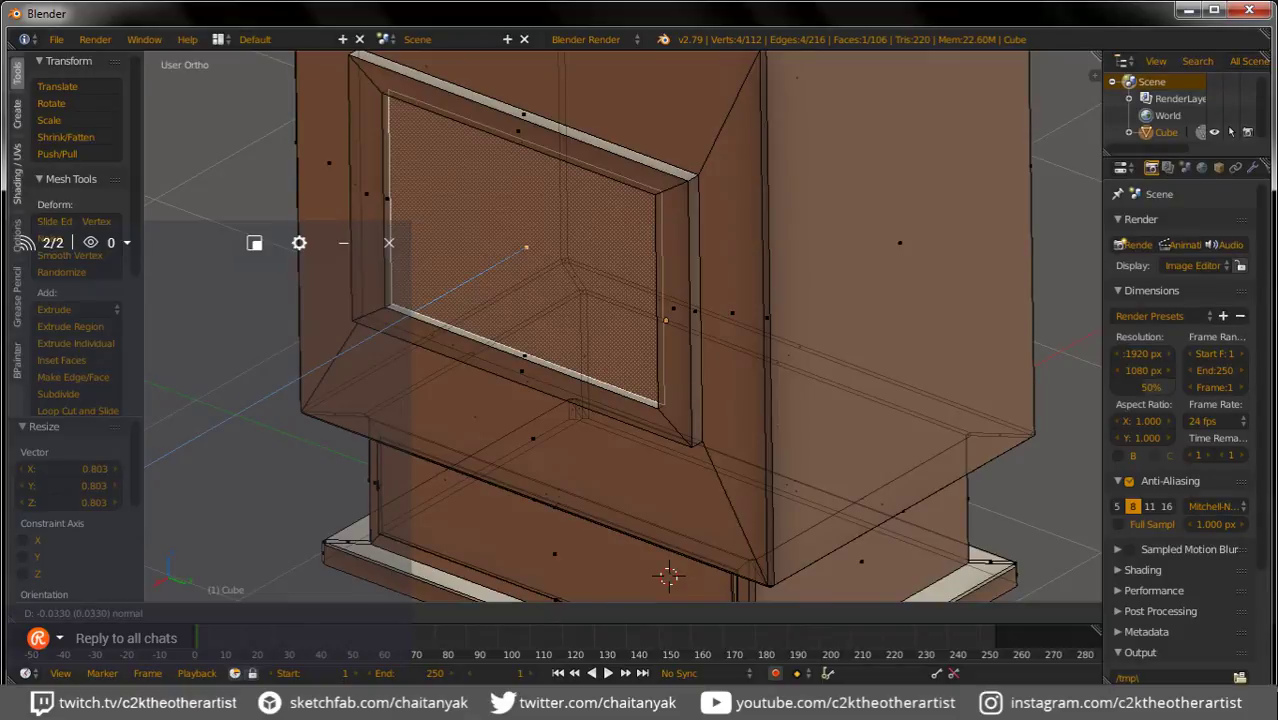
{"action": "left_click", "coordinate": [668, 576]}
{"action": "scroll", "coordinate": [526, 246], "scroll_direction": "up", "scroll_amount": 3}
{"action": "mouse_move", "coordinate": [526, 246]}
{"action": "middle_mouse_down"}
{"action": "mouse_move", "coordinate": [470, 250]}
{"action": "mouse_move", "coordinate": [548, 266]}
{"action": "middle_mouse_up"}
{"action": "mouse_move", "coordinate": [423, 578]}
{"action": "middle_mouse_down"}
{"action": "mouse_move", "coordinate": [430, 592]}
{"action": "mouse_move", "coordinate": [476, 571]}
{"action": "mouse_move", "coordinate": [513, 579]}
{"action": "mouse_move", "coordinate": [536, 537]}
{"action": "mouse_move", "coordinate": [588, 550]}
{"action": "mouse_move", "coordinate": [700, 535]}
{"action": "mouse_move", "coordinate": [545, 541]}
{"action": "middle_mouse_up"}
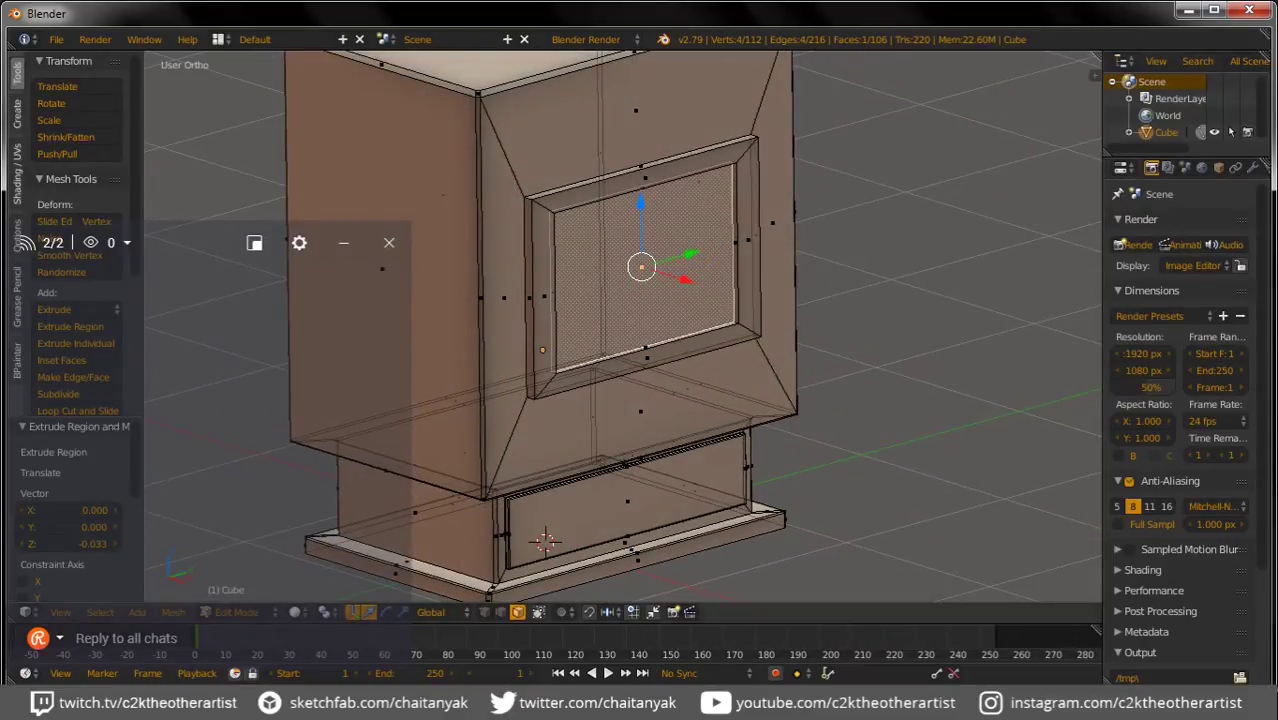
{"action": "key", "text": "Tab"}
{"action": "mouse_move", "coordinate": [542, 537]}
{"action": "middle_mouse_down"}
{"action": "mouse_move", "coordinate": [593, 491]}
{"action": "mouse_move", "coordinate": [605, 505]}
{"action": "middle_mouse_up"}
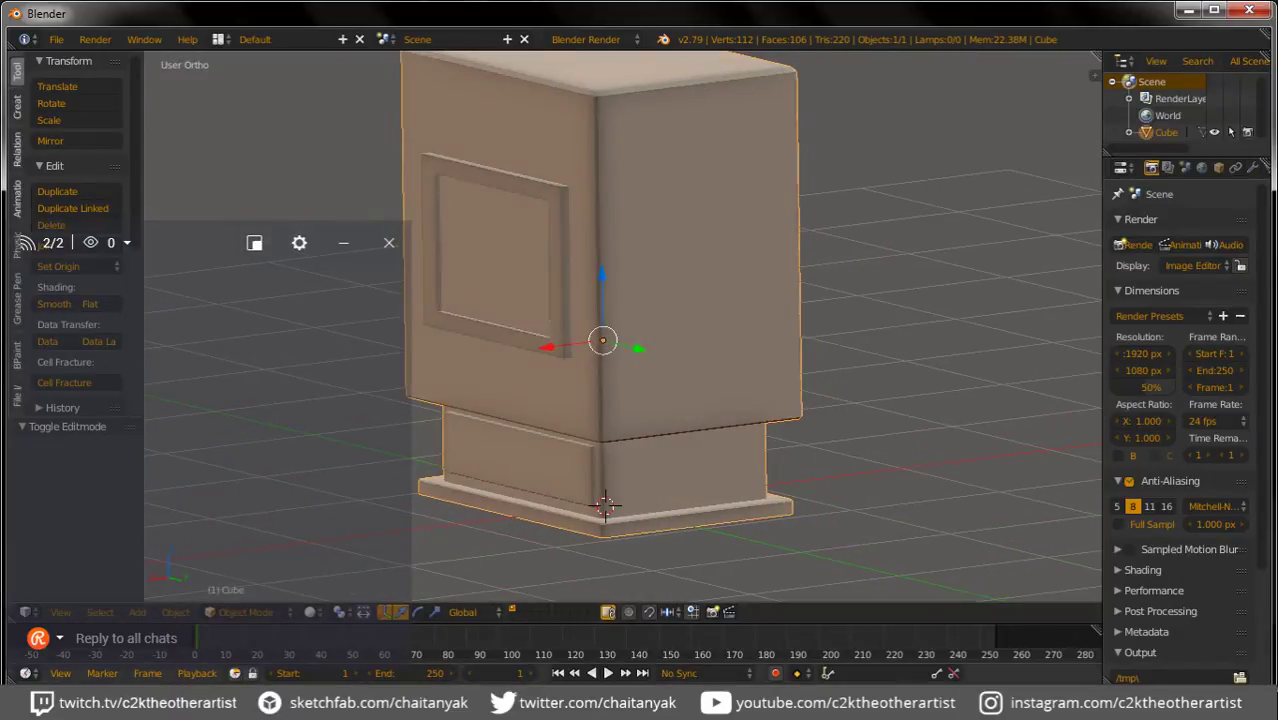
Step: Check the reference images, then delete the recessed inner window face with X > Faces
{"action": "key", "text": "alt+Tab"}
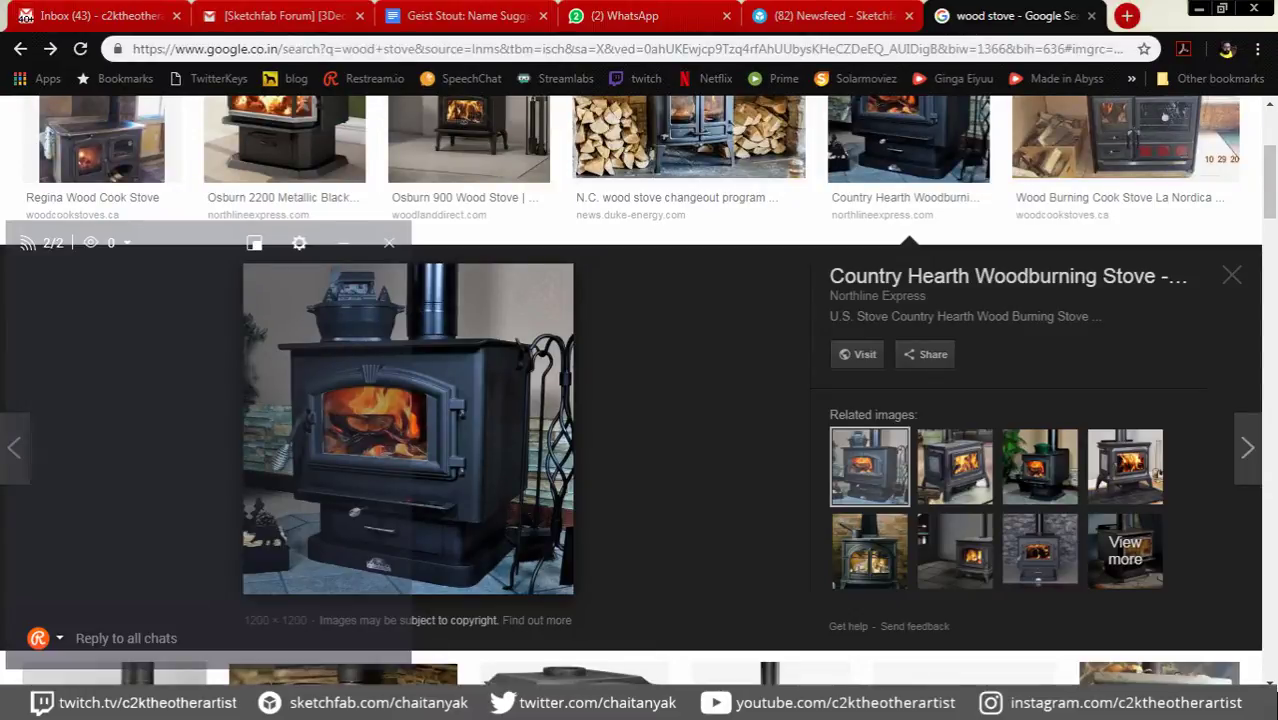
{"action": "key", "text": "alt+Tab"}
{"action": "key", "text": "Tab"}
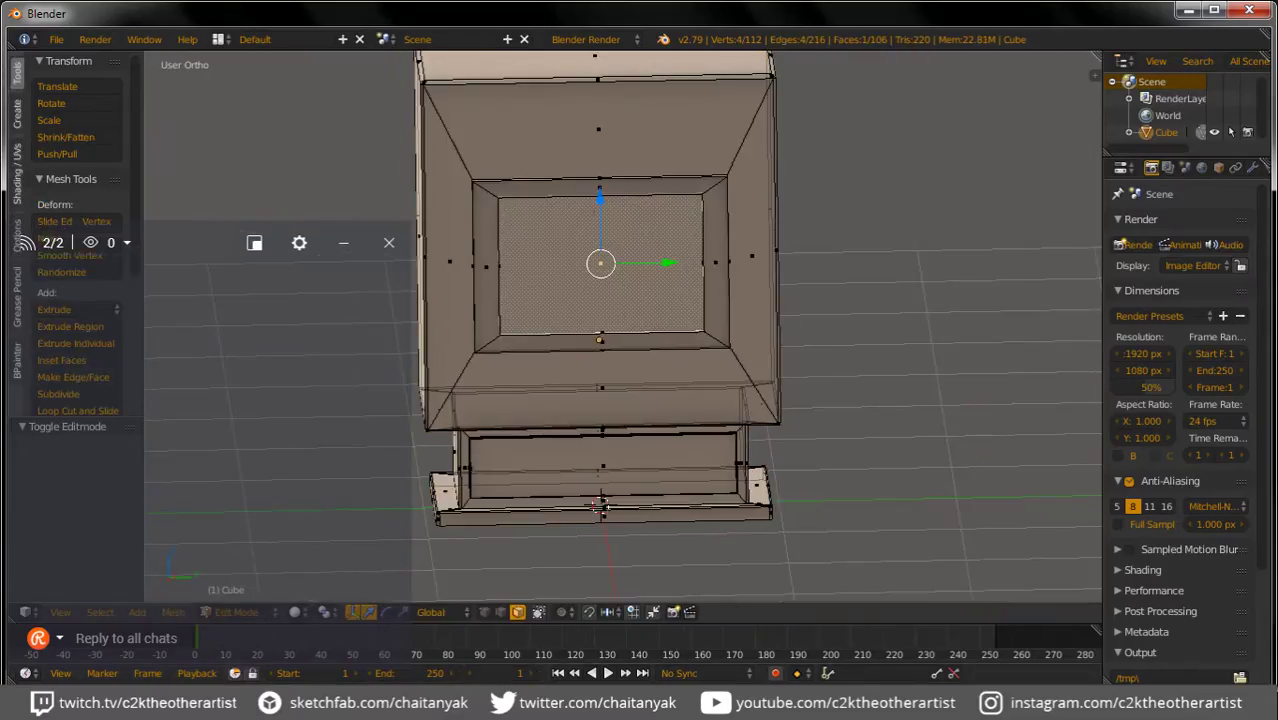
{"action": "scroll", "coordinate": [605, 300], "scroll_direction": "up", "scroll_amount": 2}
{"action": "key", "text": "x"}
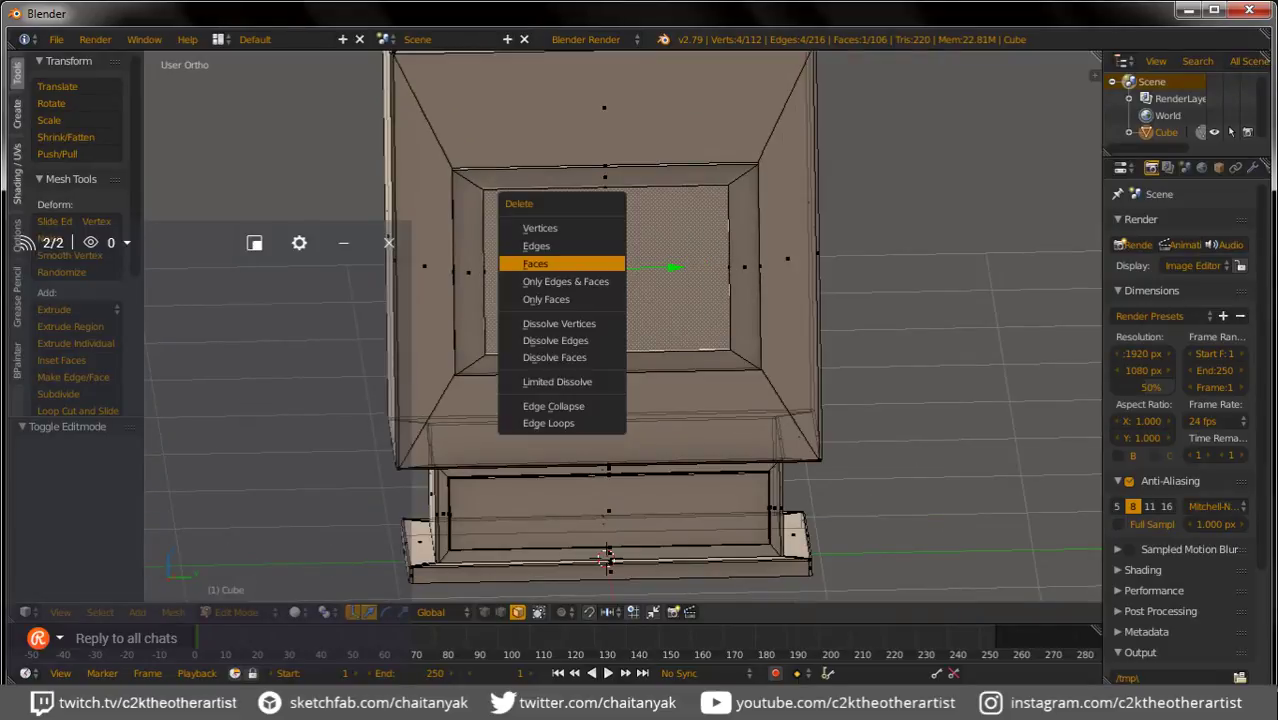
{"action": "left_click", "coordinate": [600, 261]}
{"action": "key", "text": "Tab"}
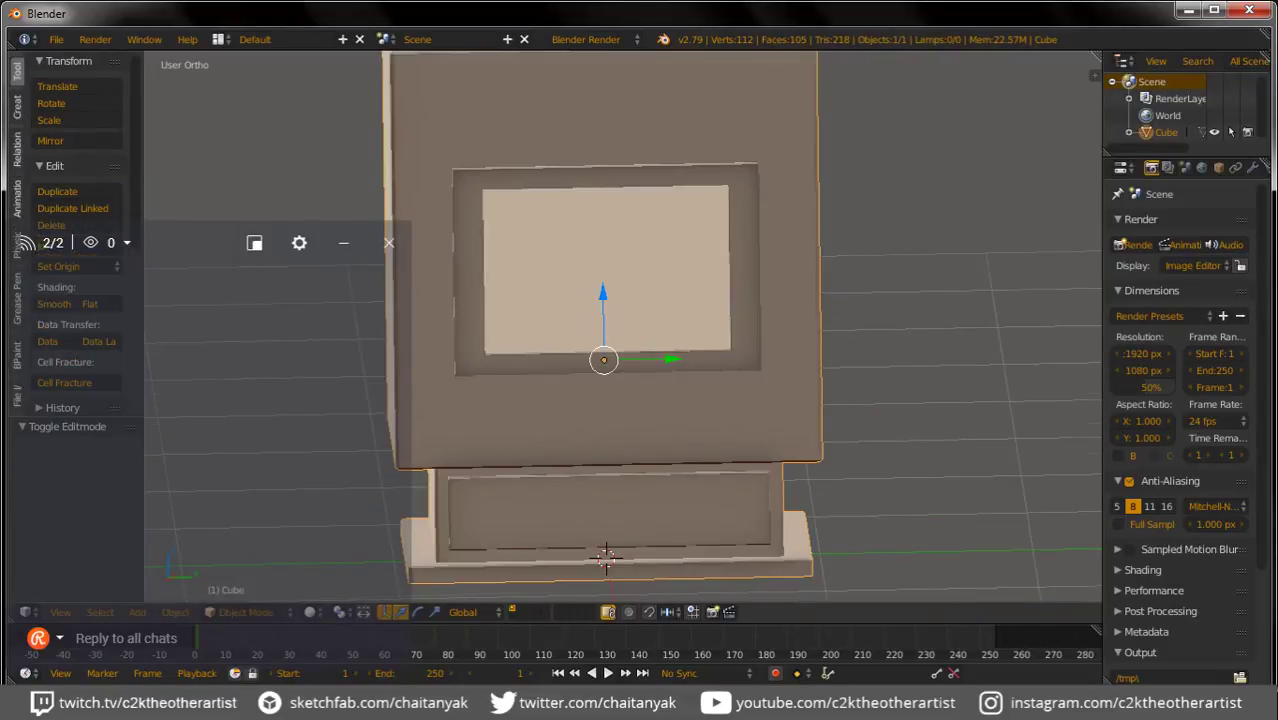
{"action": "middle_click_drag", "start_coordinate": [607, 555], "coordinate": [601, 553]}
{"action": "key", "text": "shift+a"}
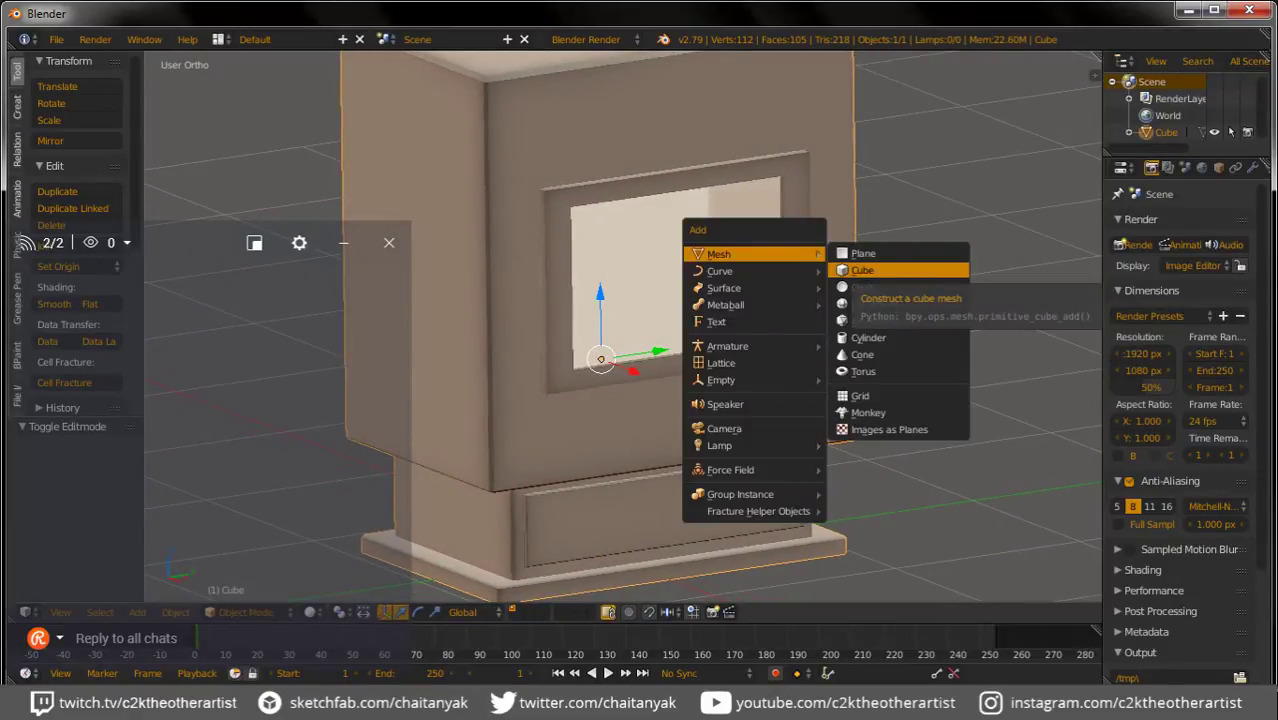
Step: Add a new cube and scale it down to a small size
{"action": "left_click", "coordinate": [862, 270]}
{"action": "key", "text": "Tab"}
{"action": "key", "text": "a"}
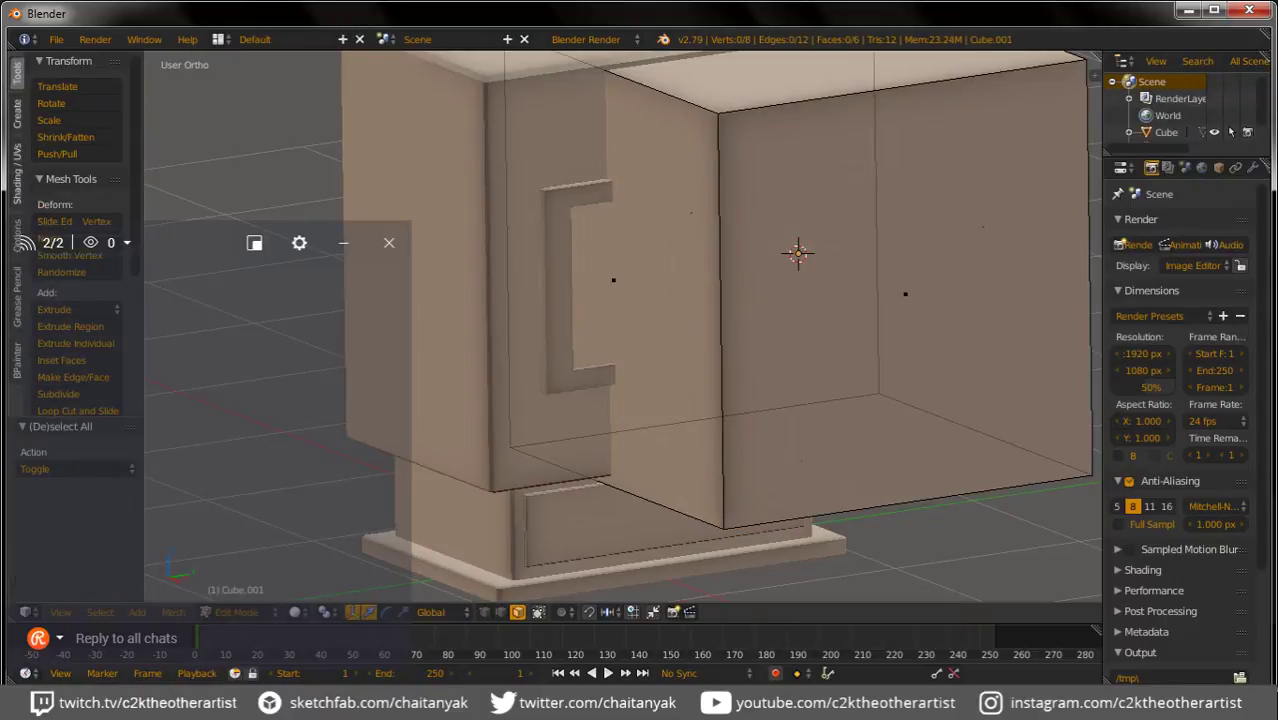
{"action": "key", "text": "a"}
{"action": "key", "text": "s"}
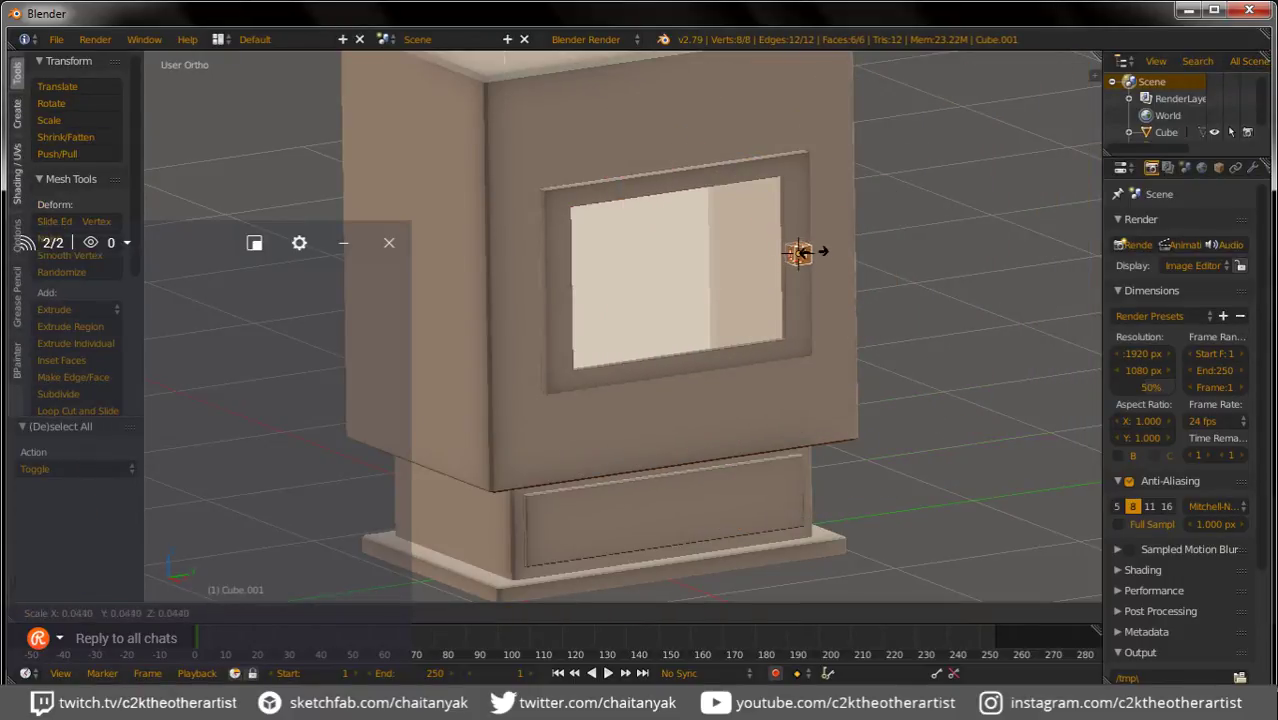
{"action": "left_click", "coordinate": [822, 252]}
{"action": "scroll", "coordinate": [830, 255], "scroll_direction": "up", "scroll_amount": 2}
{"action": "scroll", "coordinate": [830, 255], "scroll_direction": "up", "scroll_amount": 2}
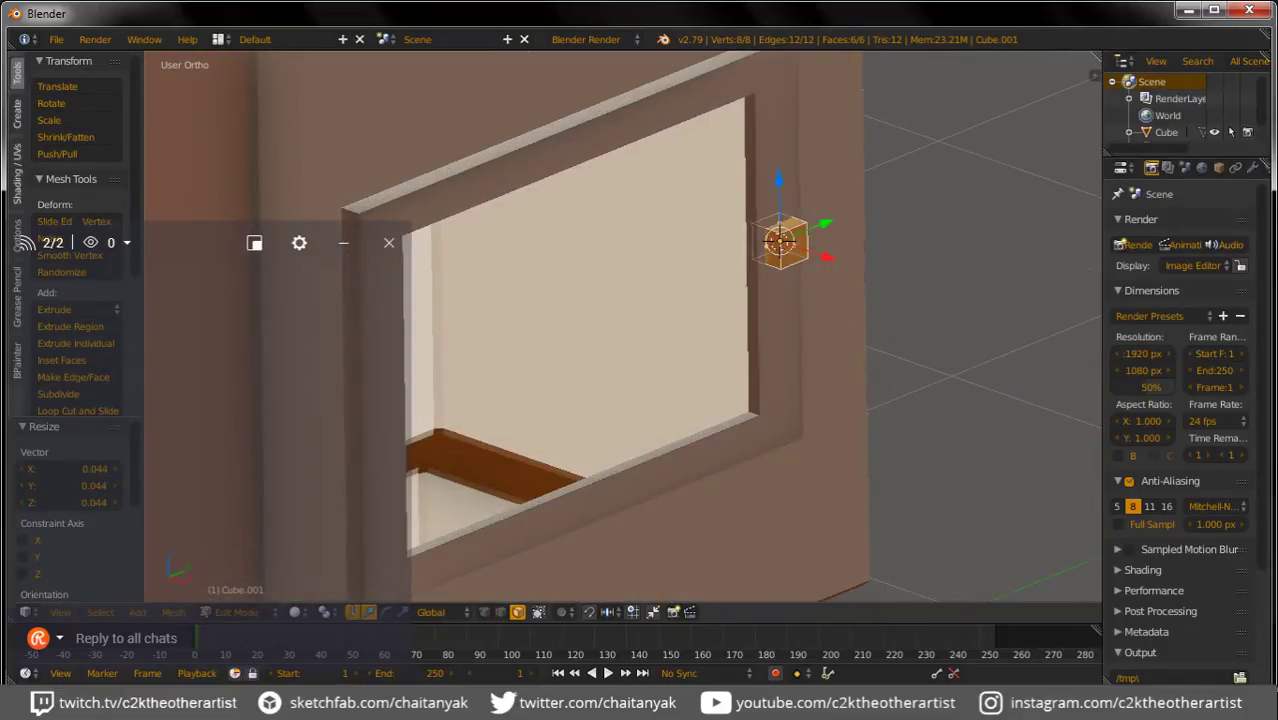
Step: Raise the small cube and nudge it along X
{"action": "key", "text": "g"}
{"action": "key", "text": "z"}
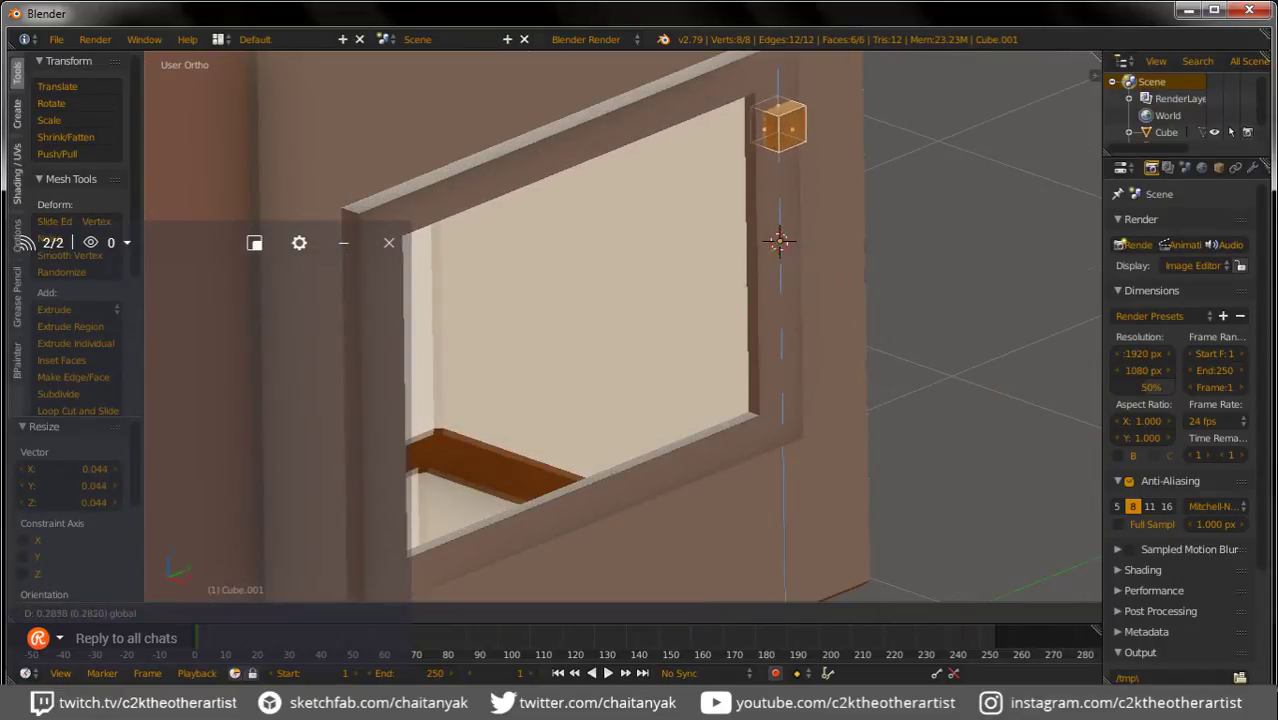
{"action": "key", "text": "Return"}
{"action": "key", "text": "g"}
{"action": "key", "text": "x"}
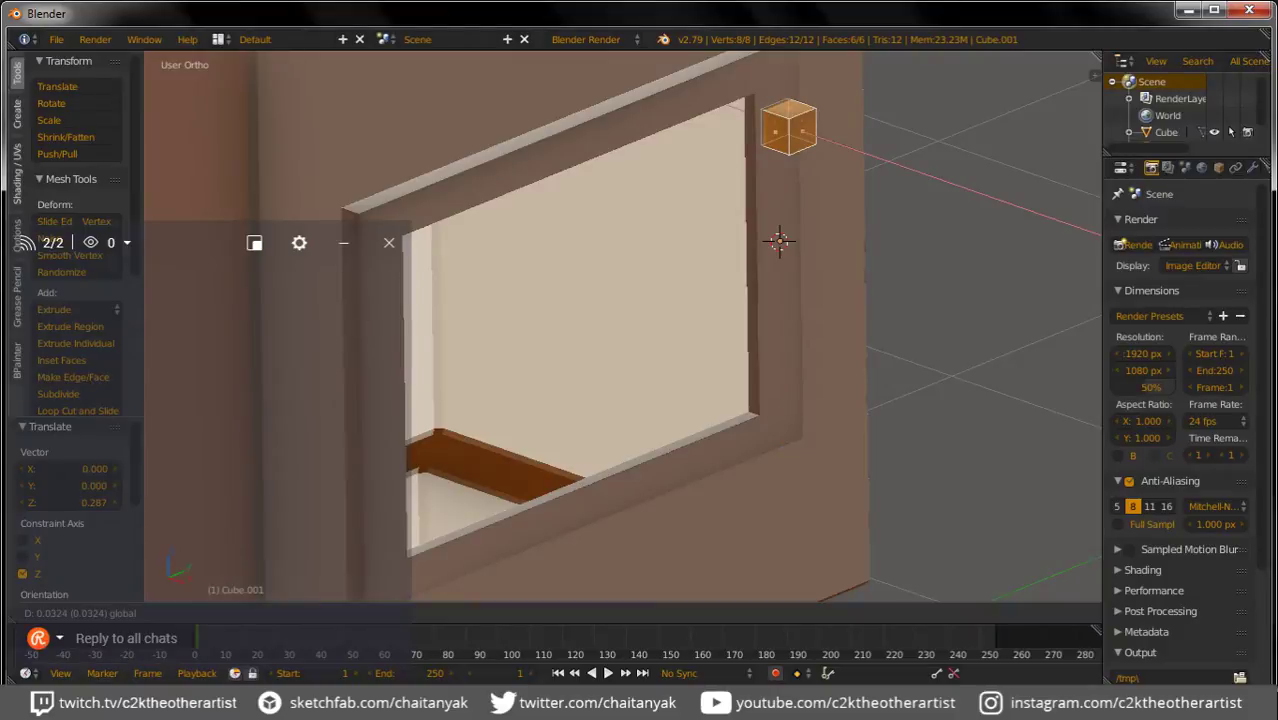
{"action": "key", "text": "Return"}
Step: Place the cube at X 0.080 beside the window frame and stretch it into a tall post
{"action": "key", "text": "g"}
{"action": "key", "text": "x"}
{"action": "key", "text": "Return"}
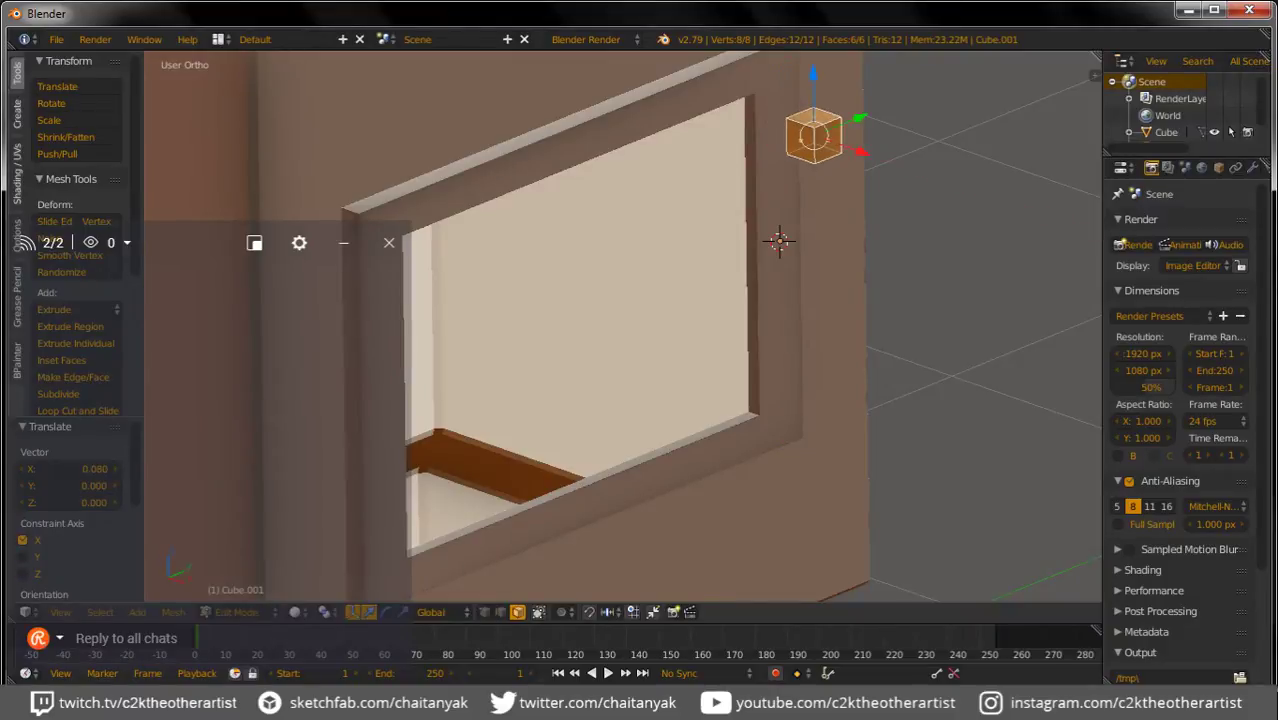
{"action": "key", "text": "g"}
{"action": "key", "text": "z"}
{"action": "key", "text": "Return"}
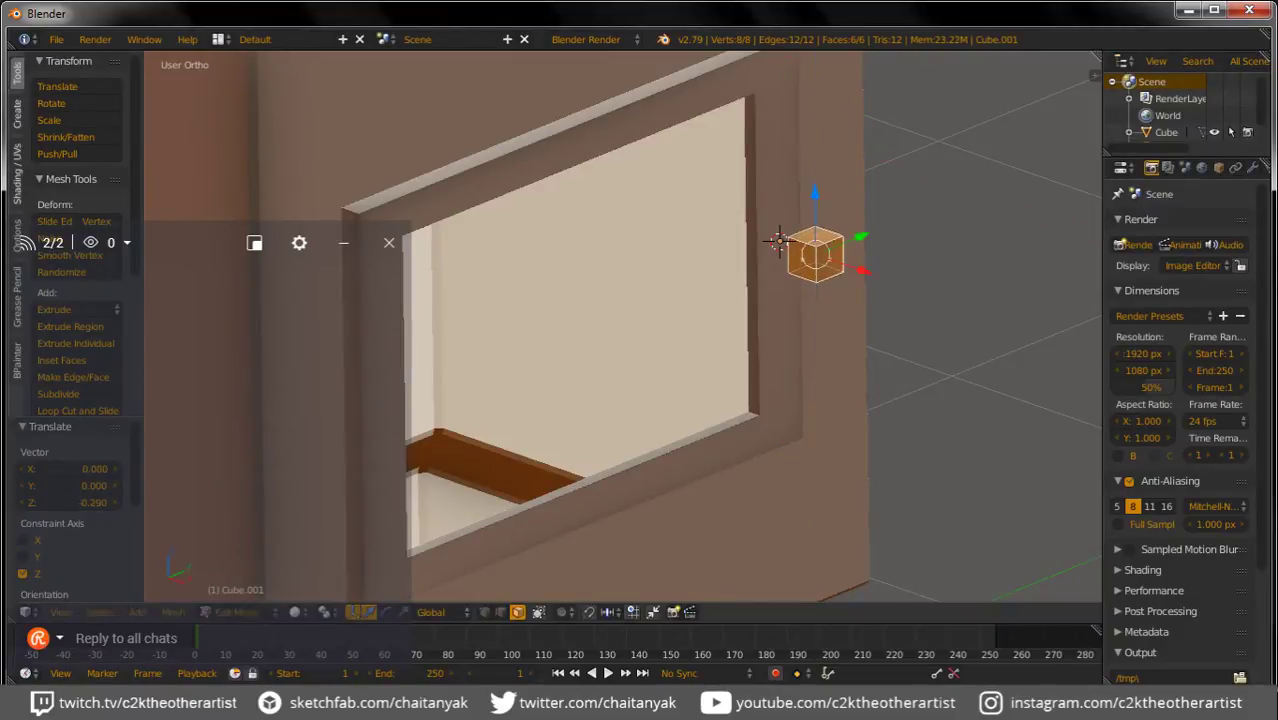
{"action": "key", "text": "s"}
{"action": "key", "text": "z"}
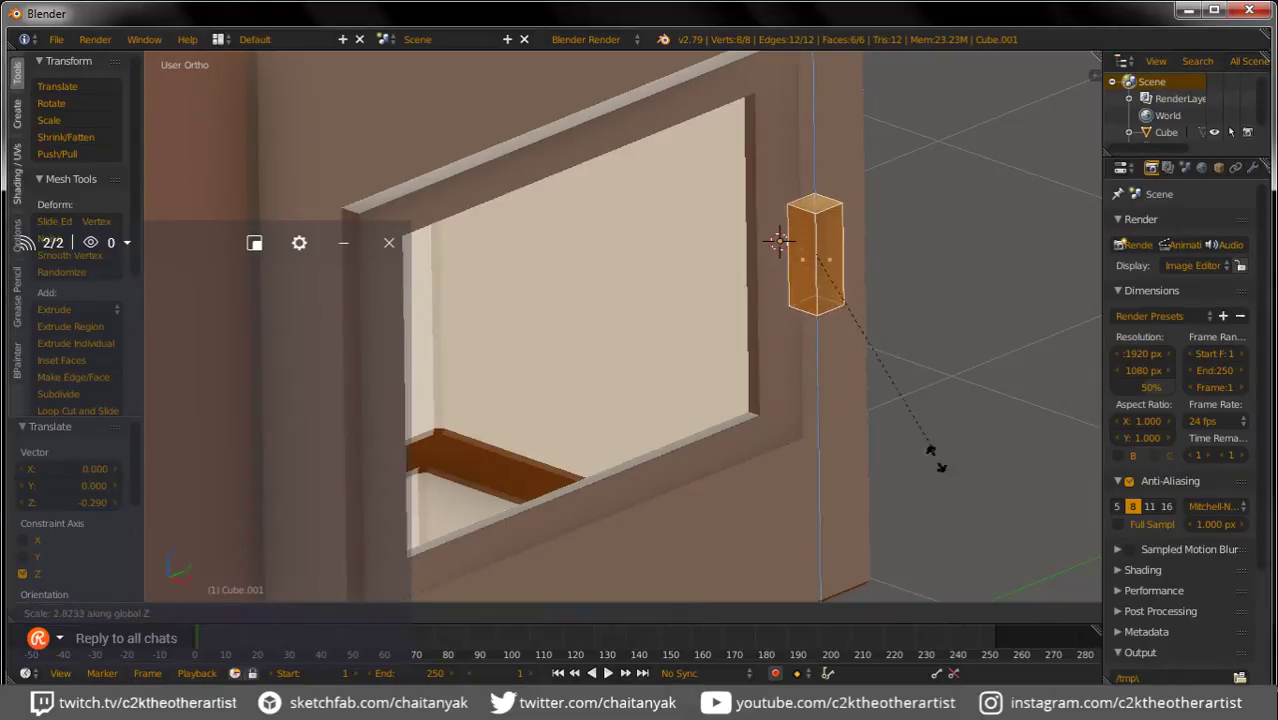
{"action": "key", "text": "Return"}
{"action": "key", "text": "Tab"}
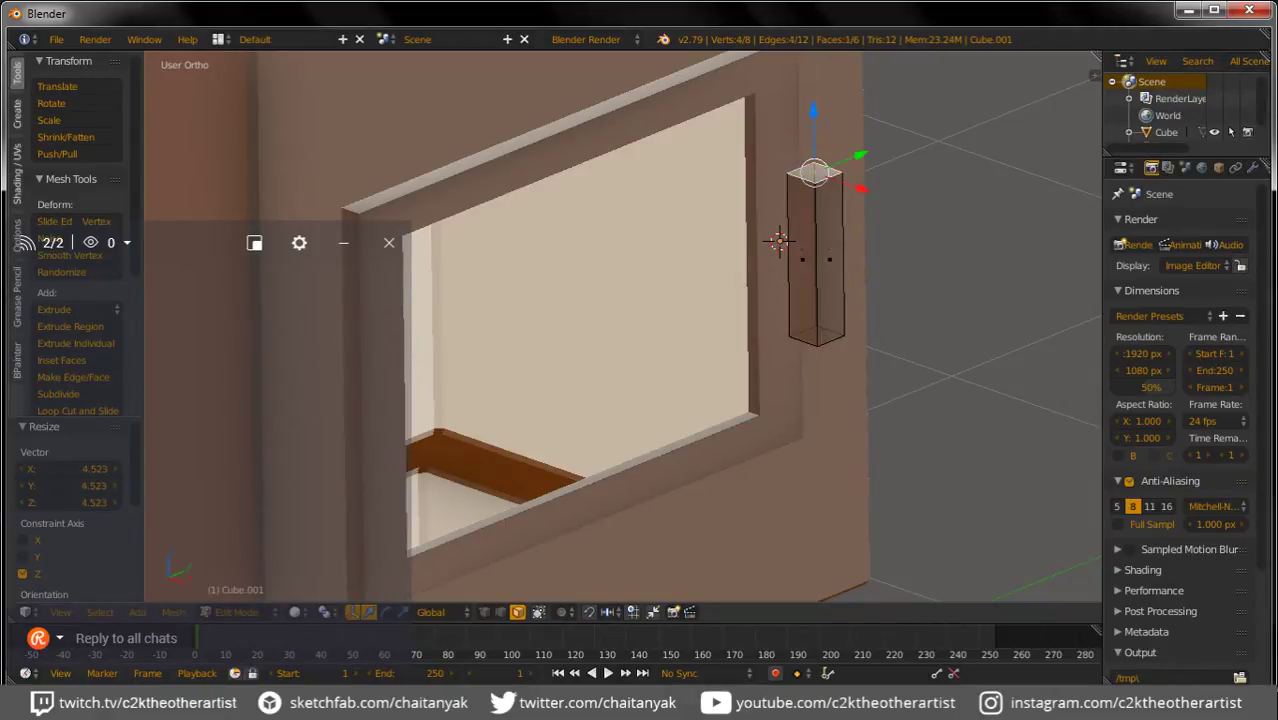
Step: Extrude the post's top and bottom faces, then extrude both ends outward into a U-shape
{"action": "key", "text": "e"}
{"action": "key", "text": "Return"}
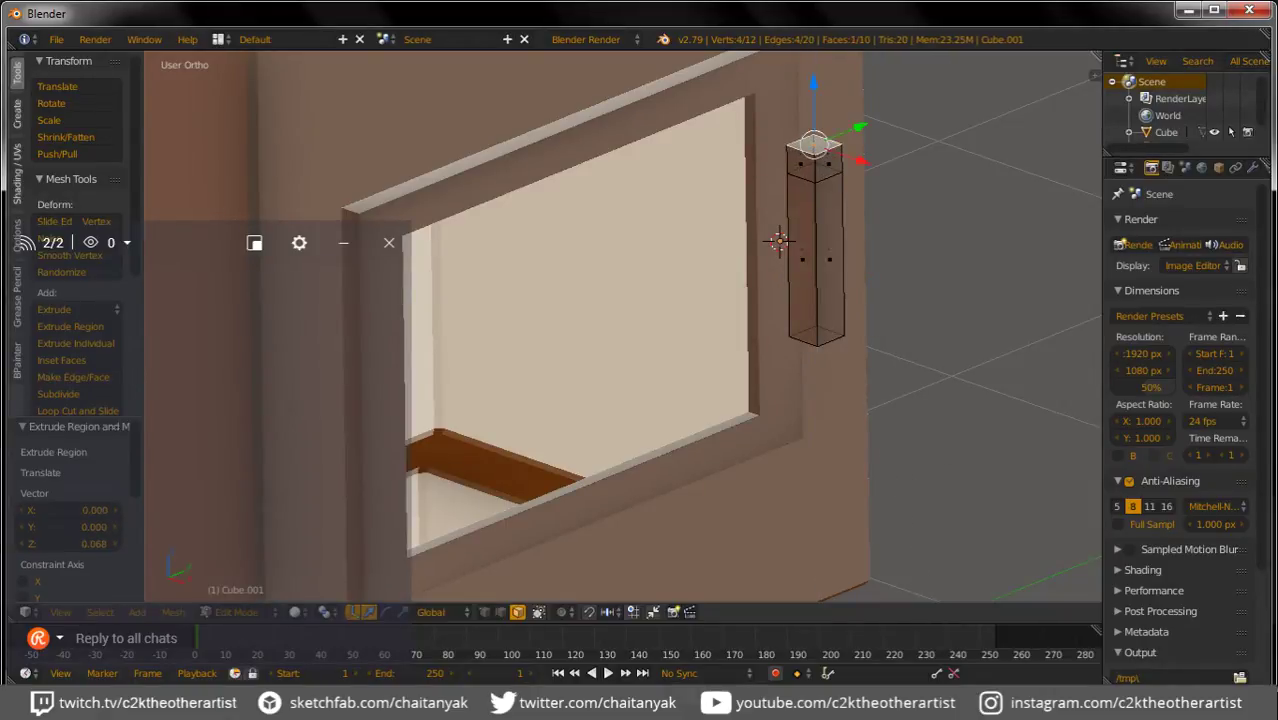
{"action": "right_click", "coordinate": [816, 338]}
{"action": "key", "text": "e"}
{"action": "key", "text": "Return"}
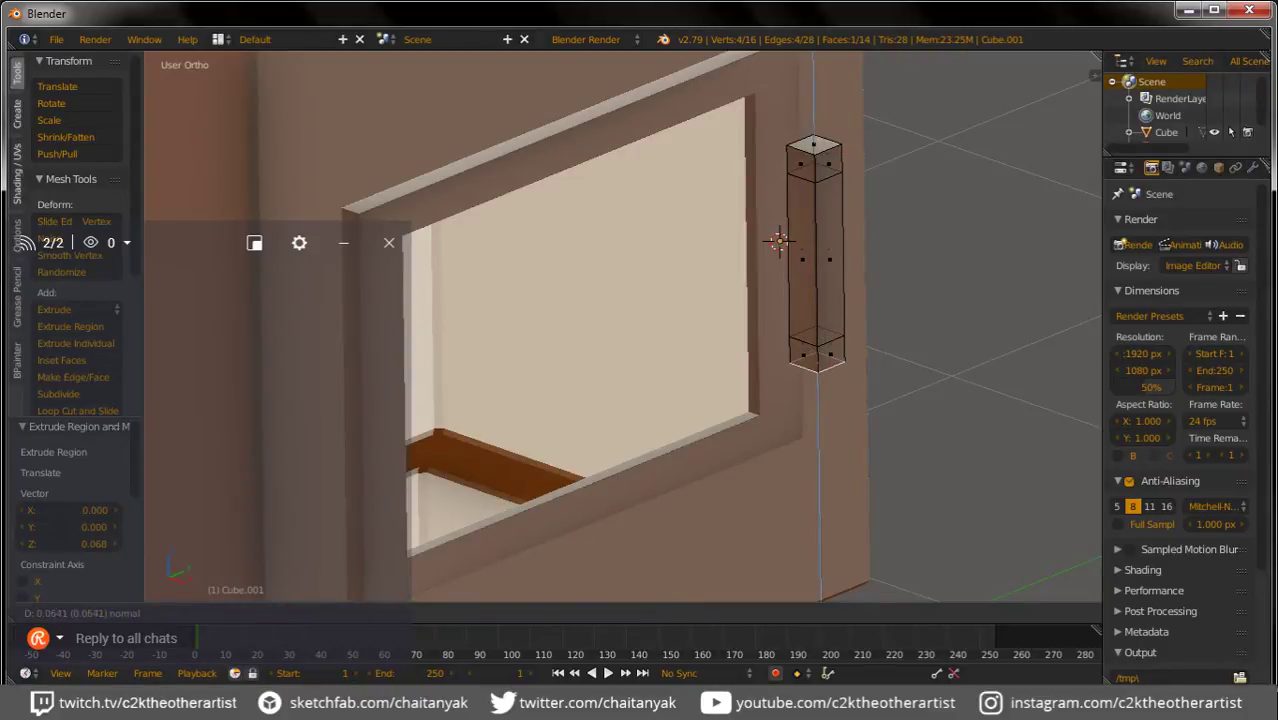
{"action": "right_click", "coordinate": [800, 163], "text": "shift"}
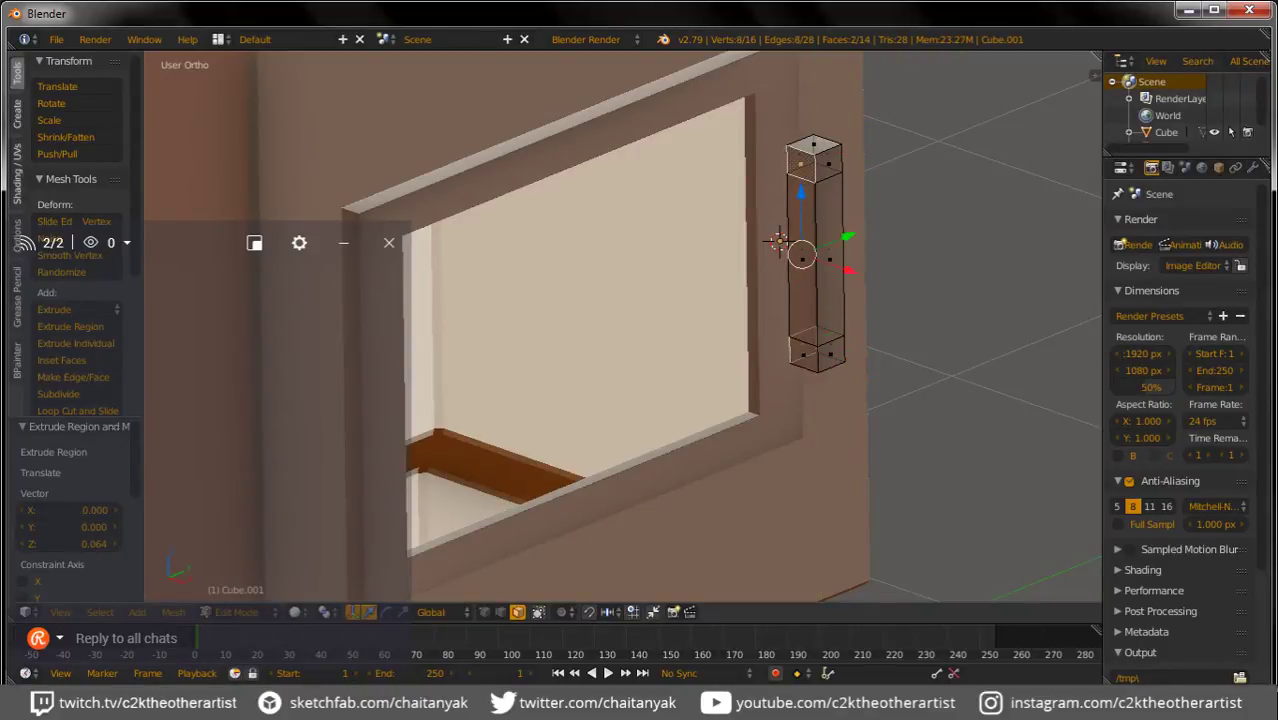
{"action": "key", "text": "e"}
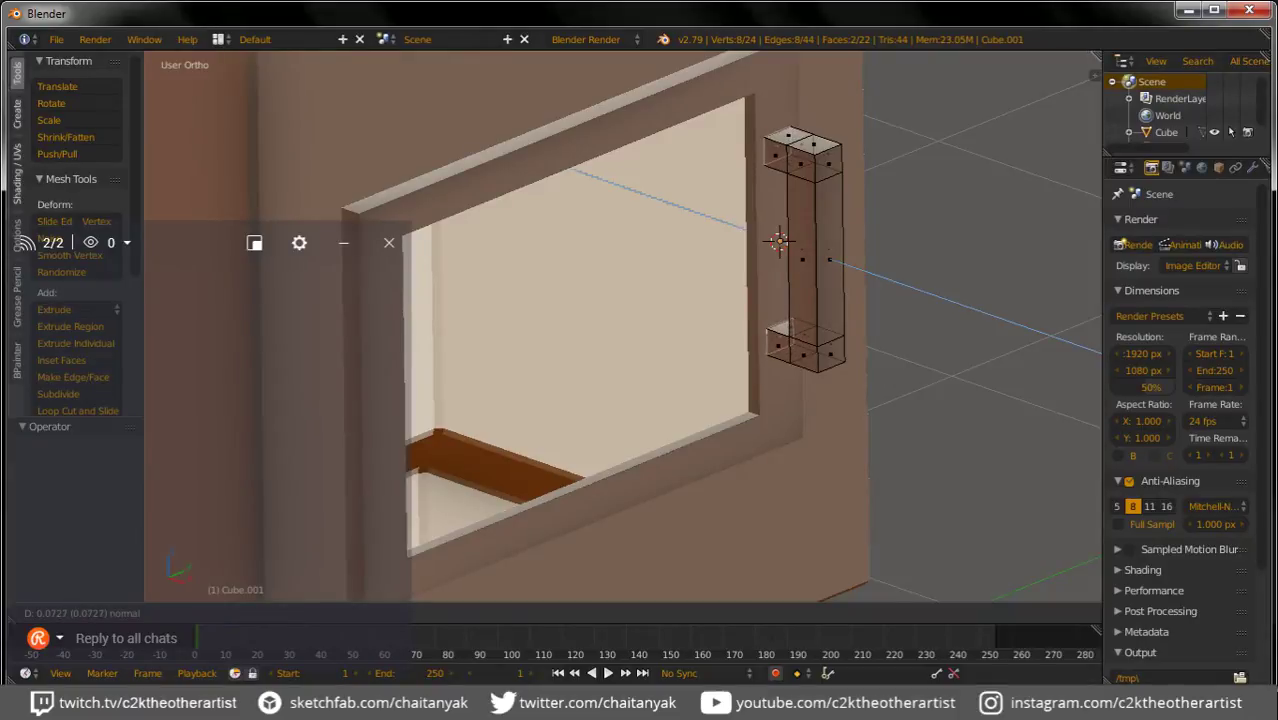
{"action": "left_click", "coordinate": [780, 241]}
Step: Subdivide the edge ring of the handle's middle section
{"action": "right_click", "coordinate": [805, 148]}
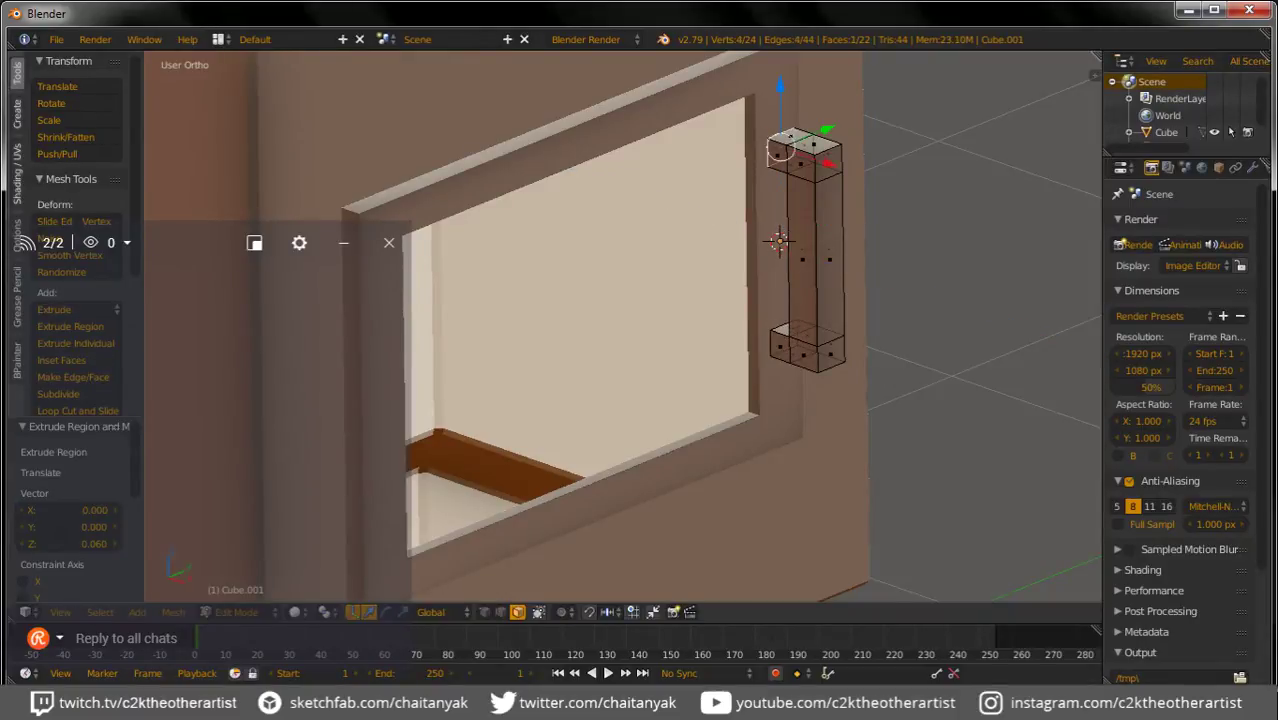
{"action": "scroll", "coordinate": [775, 260], "scroll_direction": "up", "scroll_amount": 1}
{"action": "scroll", "coordinate": [775, 265], "scroll_direction": "up", "scroll_amount": 1}
{"action": "scroll", "coordinate": [770, 280], "scroll_direction": "up", "scroll_amount": 1}
{"action": "middle_click_drag", "start_coordinate": [770, 280], "coordinate": [770, 285]}
{"action": "key", "text": "a"}
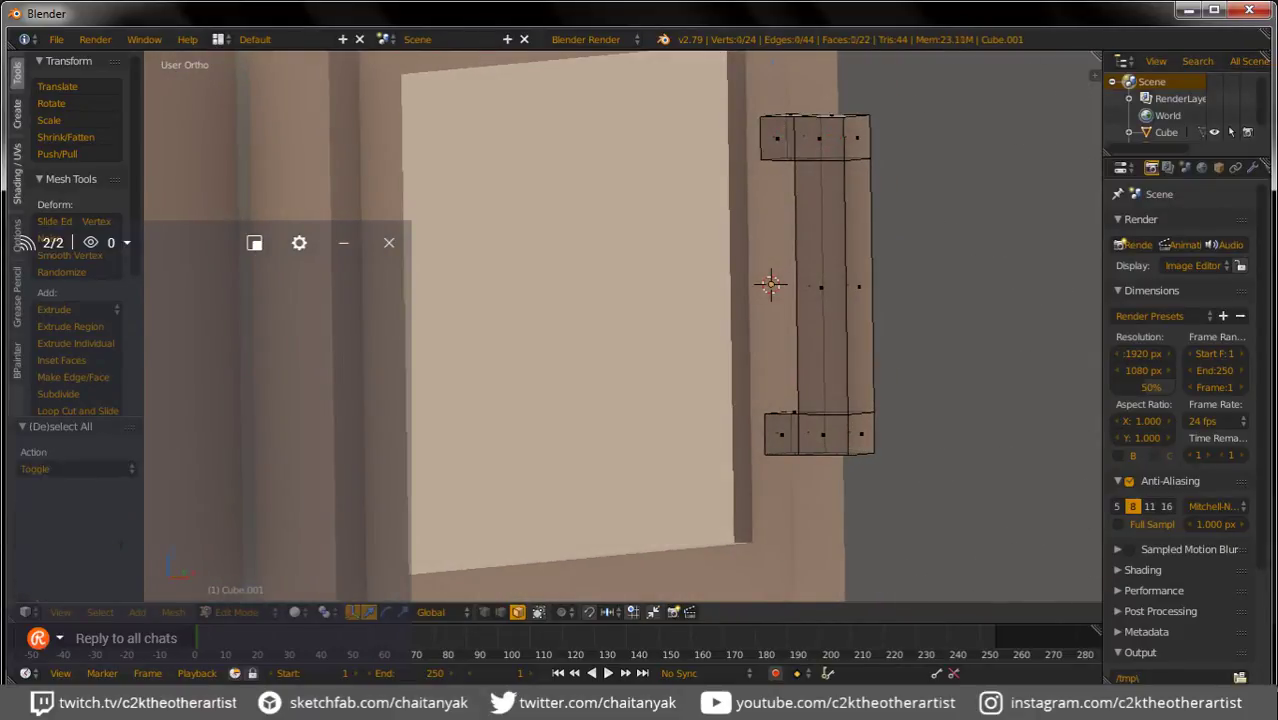
{"action": "key", "text": "2"}
{"action": "right_click", "coordinate": [770, 284], "text": "ctrl+alt"}
{"action": "key", "text": "w"}
{"action": "key", "text": "Up"}
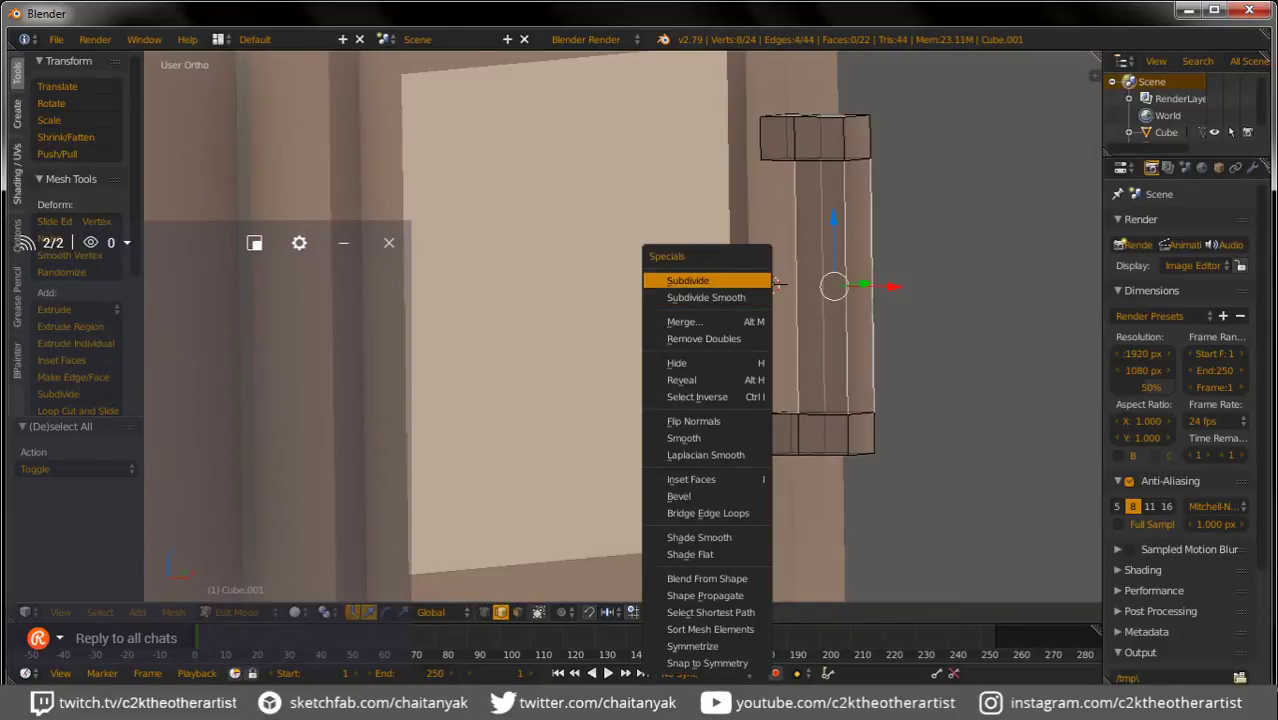
{"action": "key", "text": "Return"}
Step: Delete the vertices of the handle's bottom block, keeping only the top half
{"action": "key", "text": "a"}
{"action": "left_click_drag", "start_coordinate": [885, 330], "coordinate": [880, 345], "text": "ctrl"}
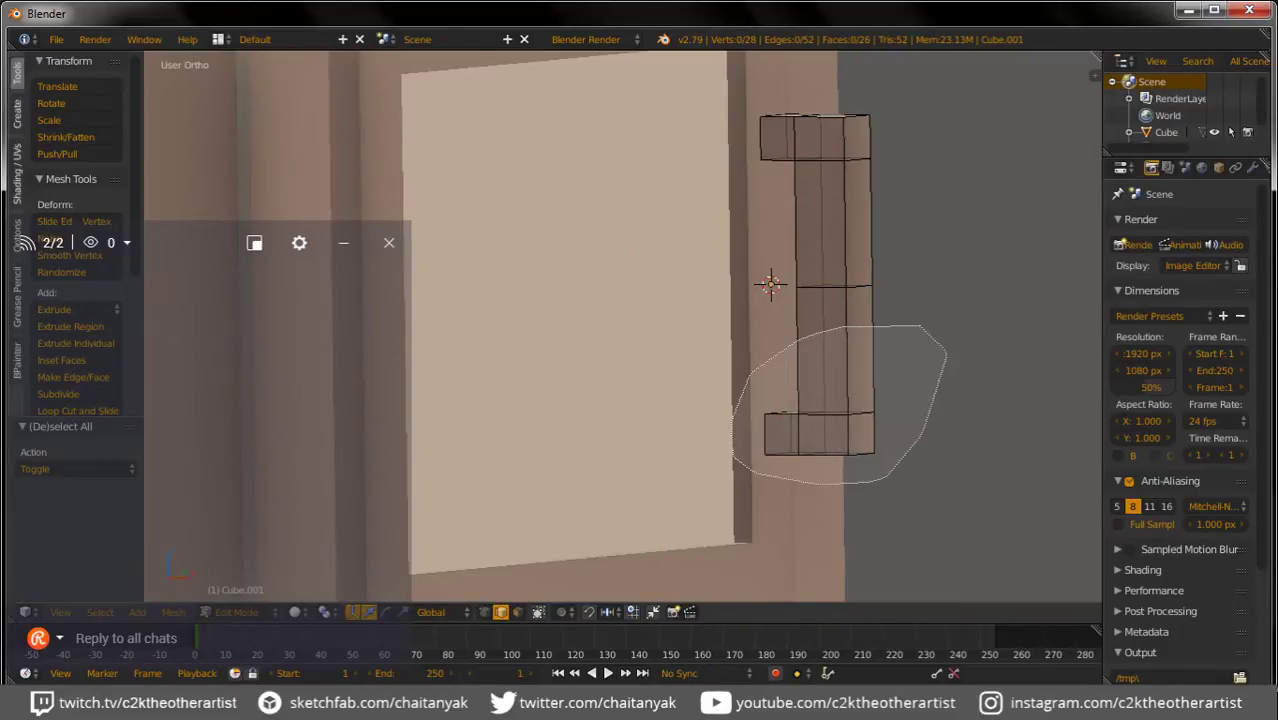
{"action": "key", "text": "x"}
{"action": "key", "text": "Up"}
{"action": "key", "text": "Up"}
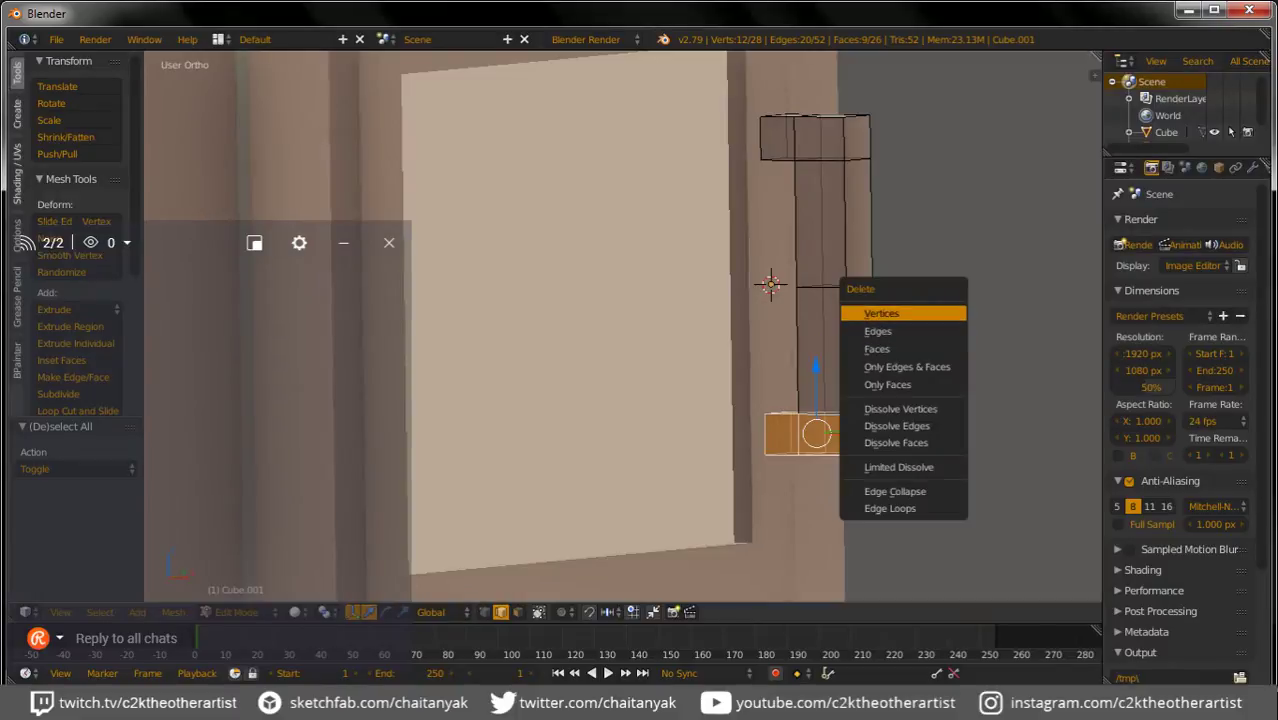
{"action": "key", "text": "Return"}
Step: Add a Mirror modifier to the handle, mirroring along Z instead of X
{"action": "left_click", "coordinate": [1252, 167]}
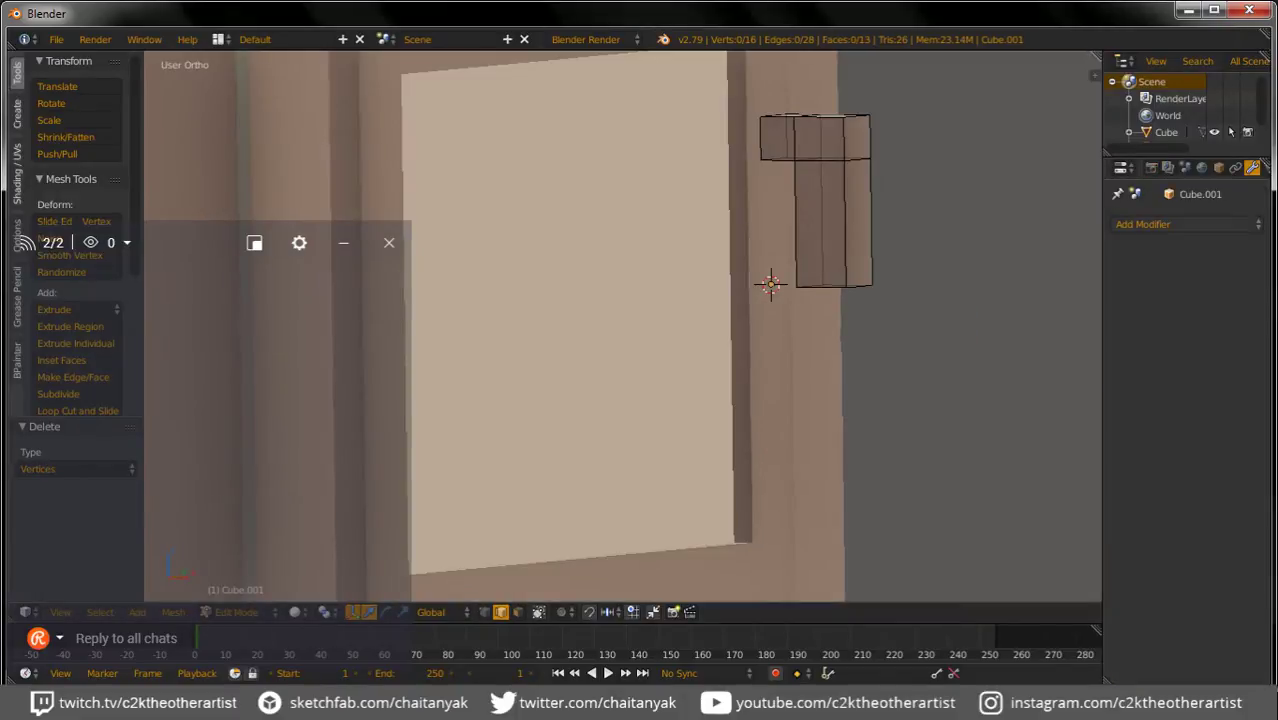
{"action": "left_click", "coordinate": [1185, 224]}
{"action": "key", "text": "Down"}
{"action": "key", "text": "Down"}
{"action": "key", "text": "Down"}
{"action": "key", "text": "Return"}
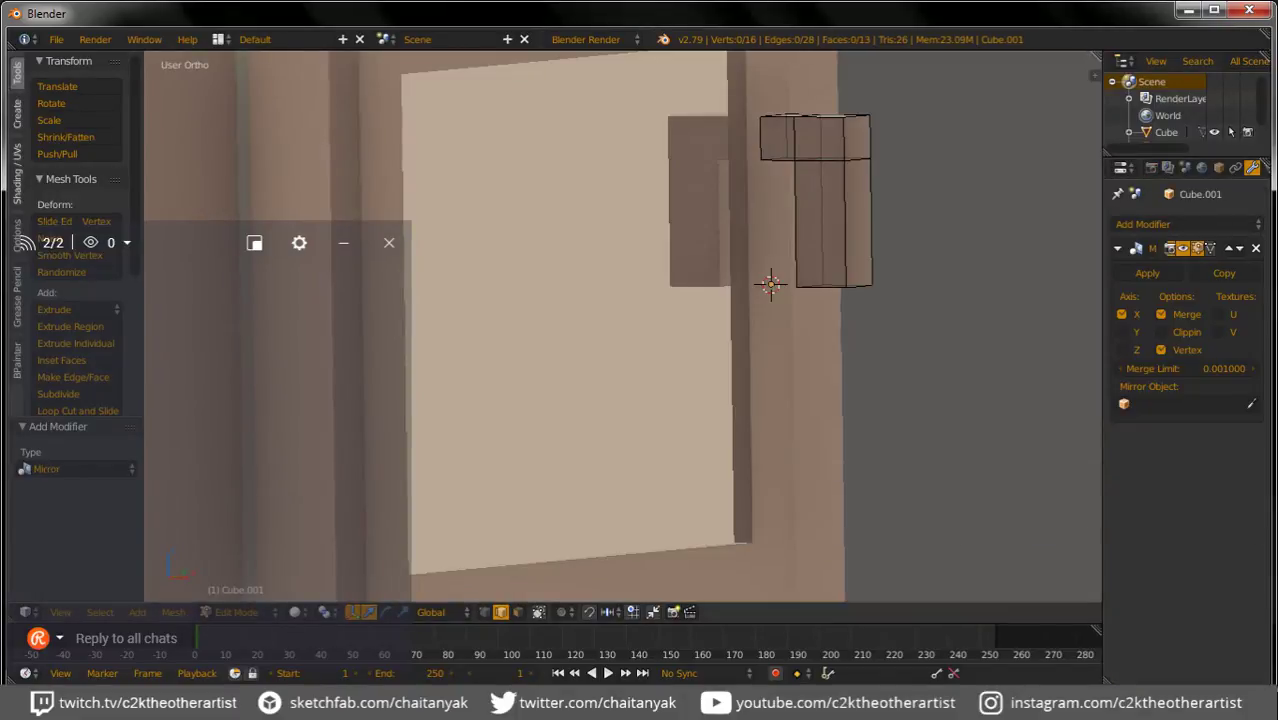
{"action": "left_click", "coordinate": [1121, 349]}
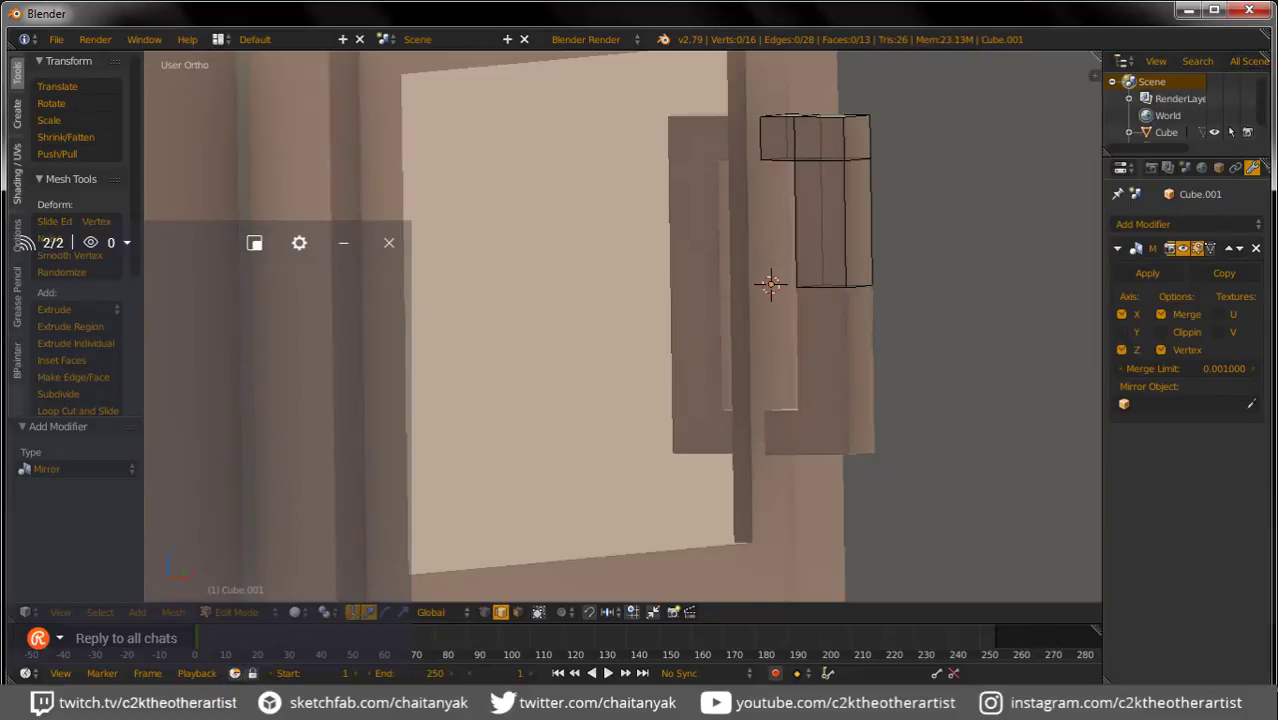
{"action": "left_click", "coordinate": [1121, 314]}
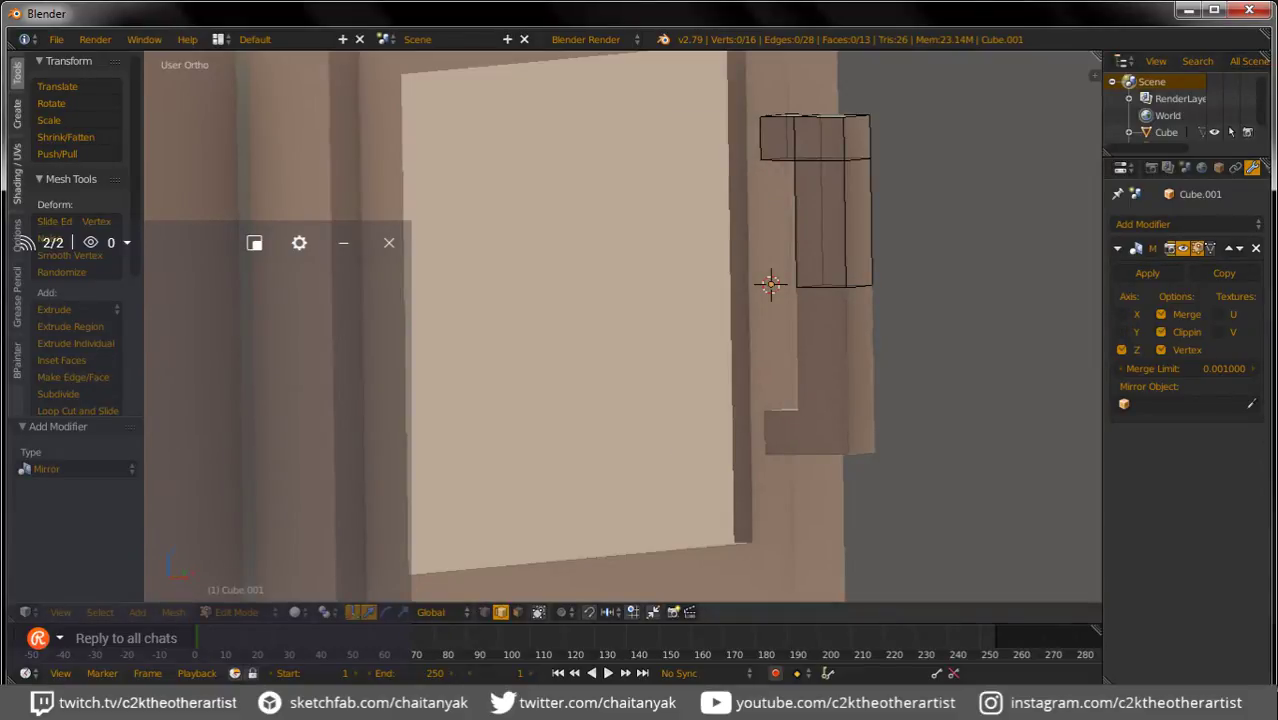
Step: Extrude the handle's end face, scale it up, and extrude it slightly again for a flared end
{"action": "key", "text": "ctrl+Tab"}
{"action": "key", "text": "3"}
{"action": "right_click", "coordinate": [776, 138]}
{"action": "middle_click_drag", "start_coordinate": [770, 300], "coordinate": [700, 360]}
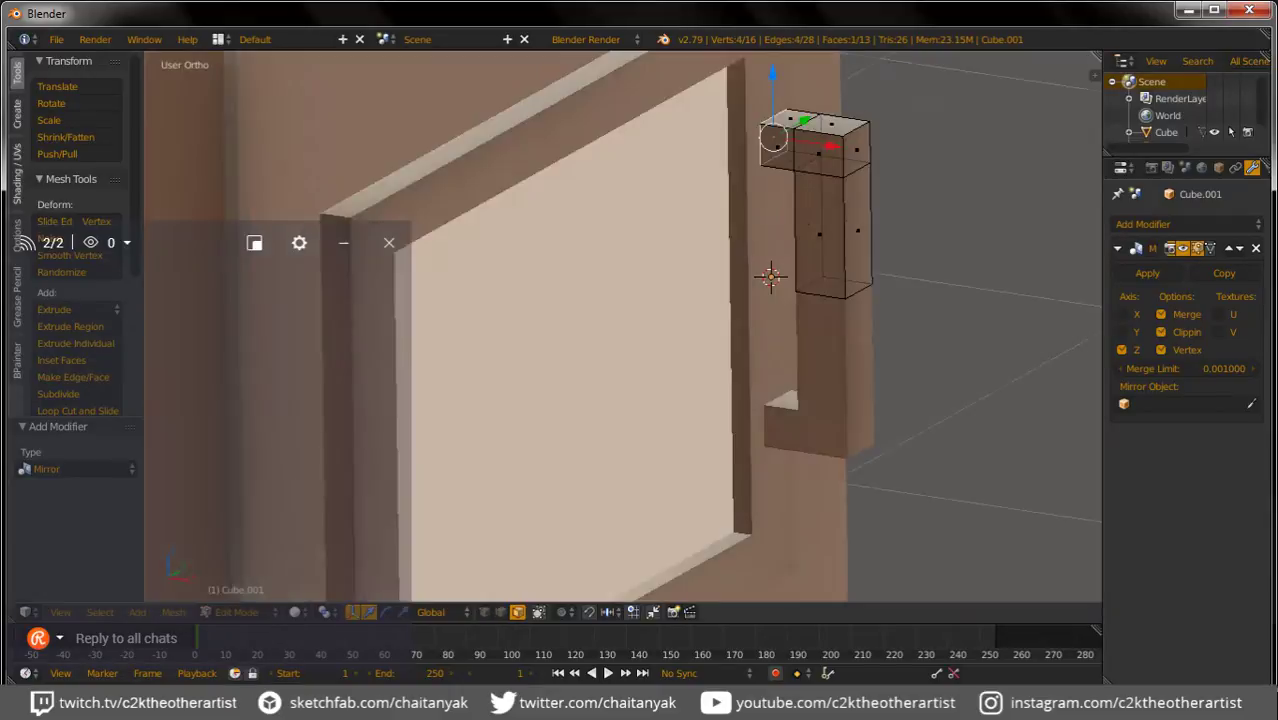
{"action": "key", "text": "e"}
{"action": "key", "text": "Escape"}
{"action": "key", "text": "s"}
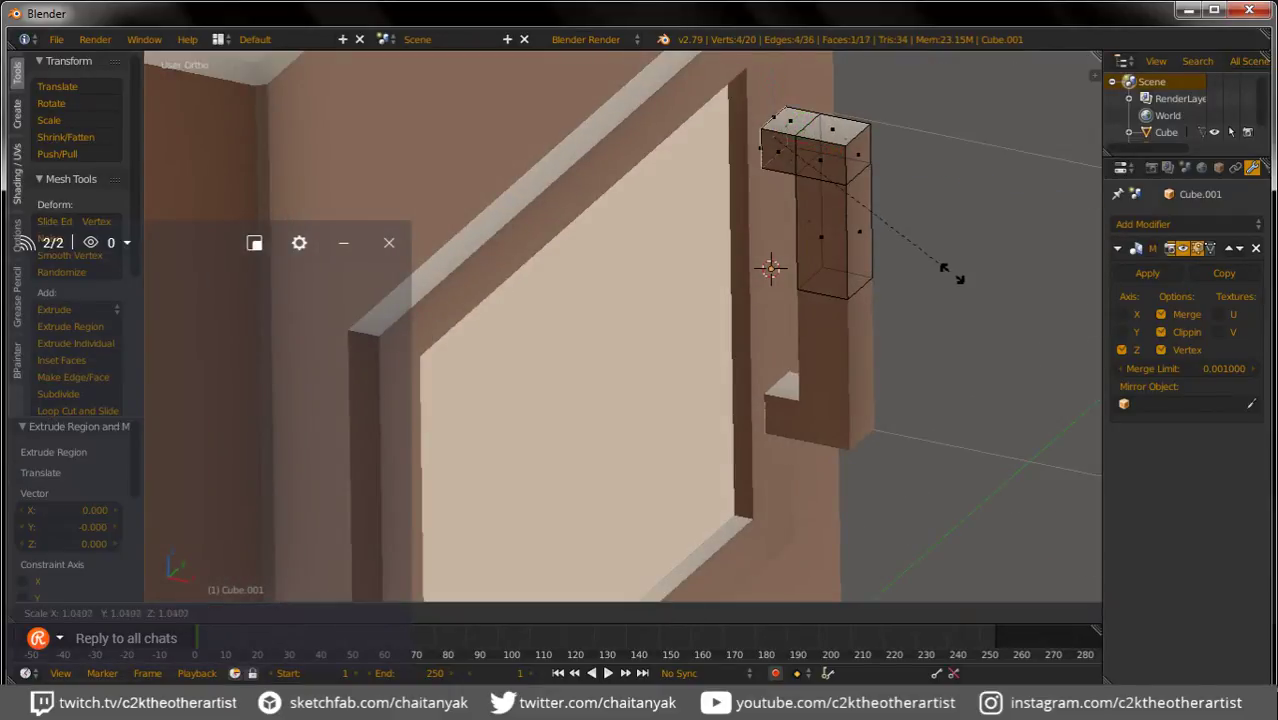
{"action": "left_click", "coordinate": [1003, 322]}
{"action": "key", "text": "e"}
{"action": "left_click", "coordinate": [770, 268]}
Step: Scale the handle to about 0.55 and shift it along X beside the window frame
{"action": "key", "text": "Tab"}
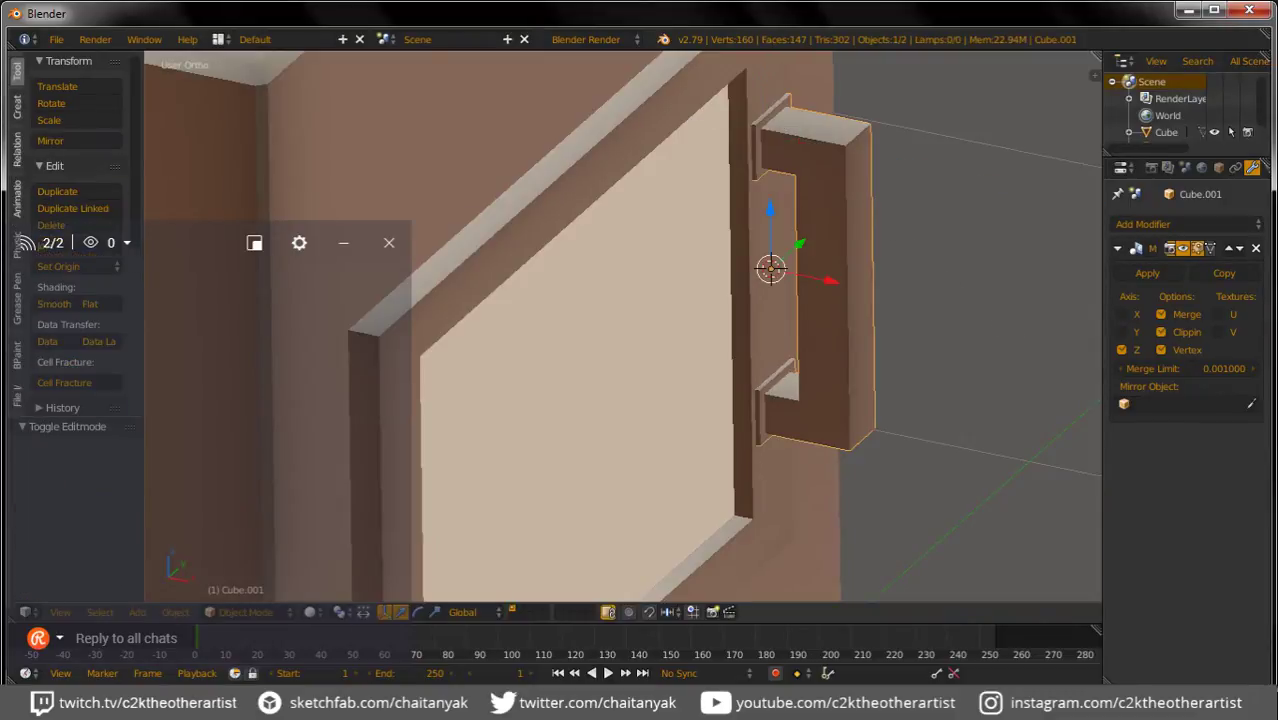
{"action": "middle_click_drag", "start_coordinate": [770, 265], "coordinate": [800, 260]}
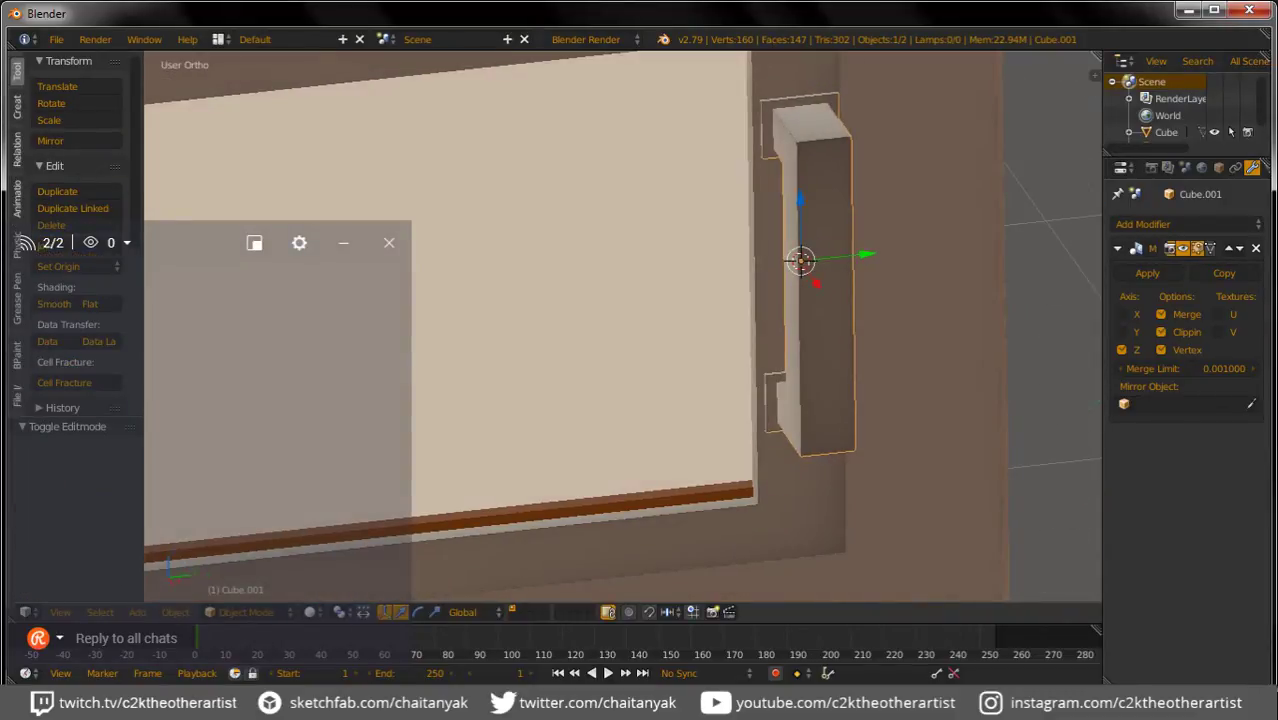
{"action": "key", "text": "s"}
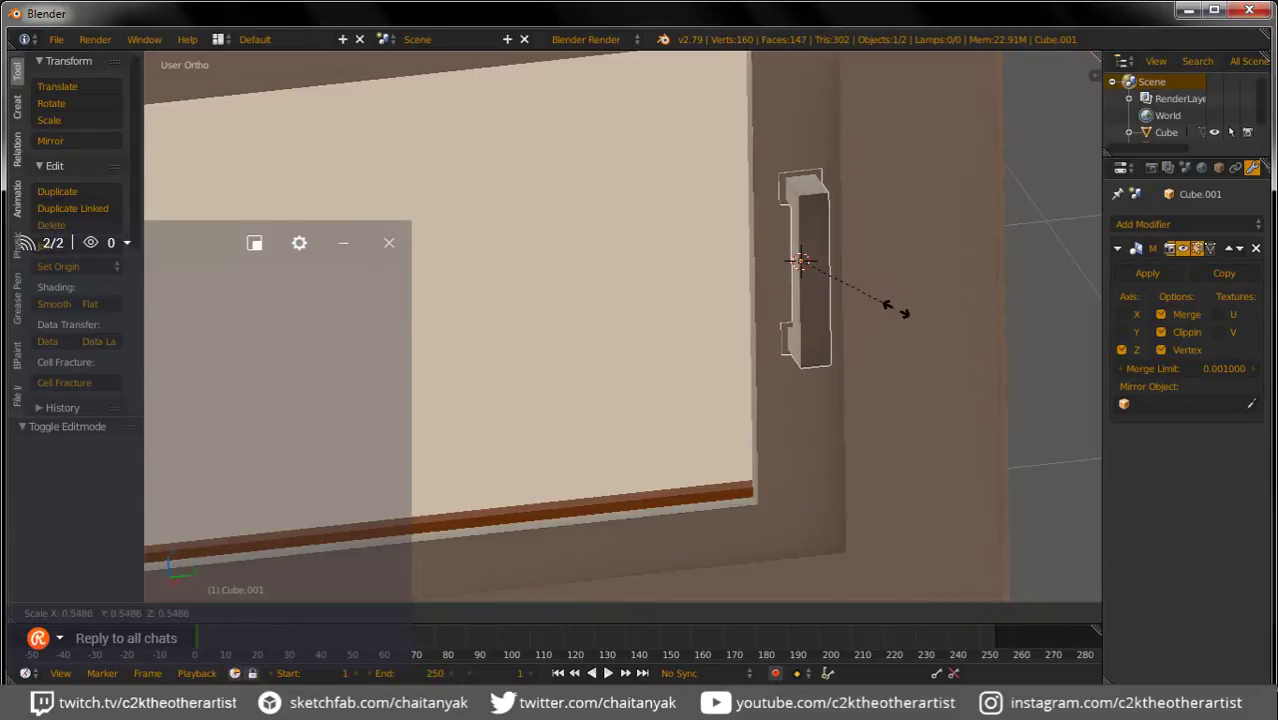
{"action": "left_click", "coordinate": [897, 308]}
{"action": "middle_click_drag", "start_coordinate": [807, 260], "coordinate": [783, 268]}
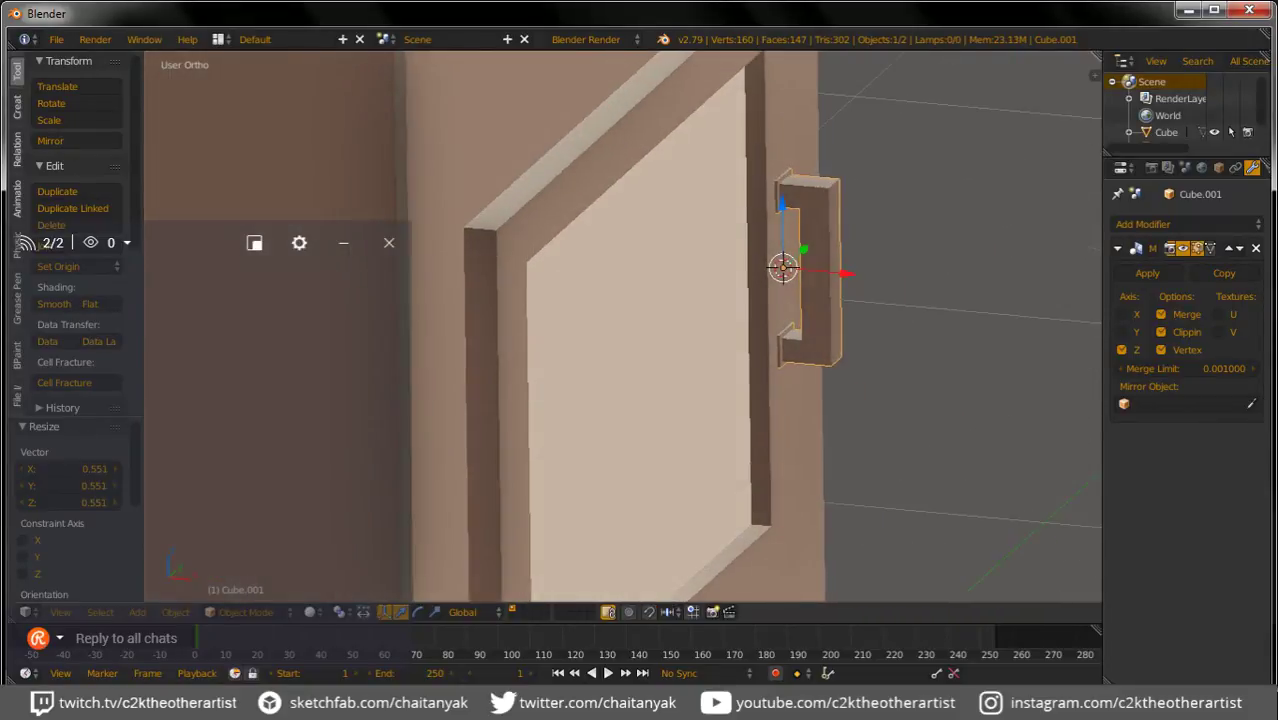
{"action": "key", "text": "g"}
{"action": "key", "text": "x"}
{"action": "key", "text": "Return"}
Step: Pull the handle's small side block inward along X
{"action": "key", "text": "Tab"}
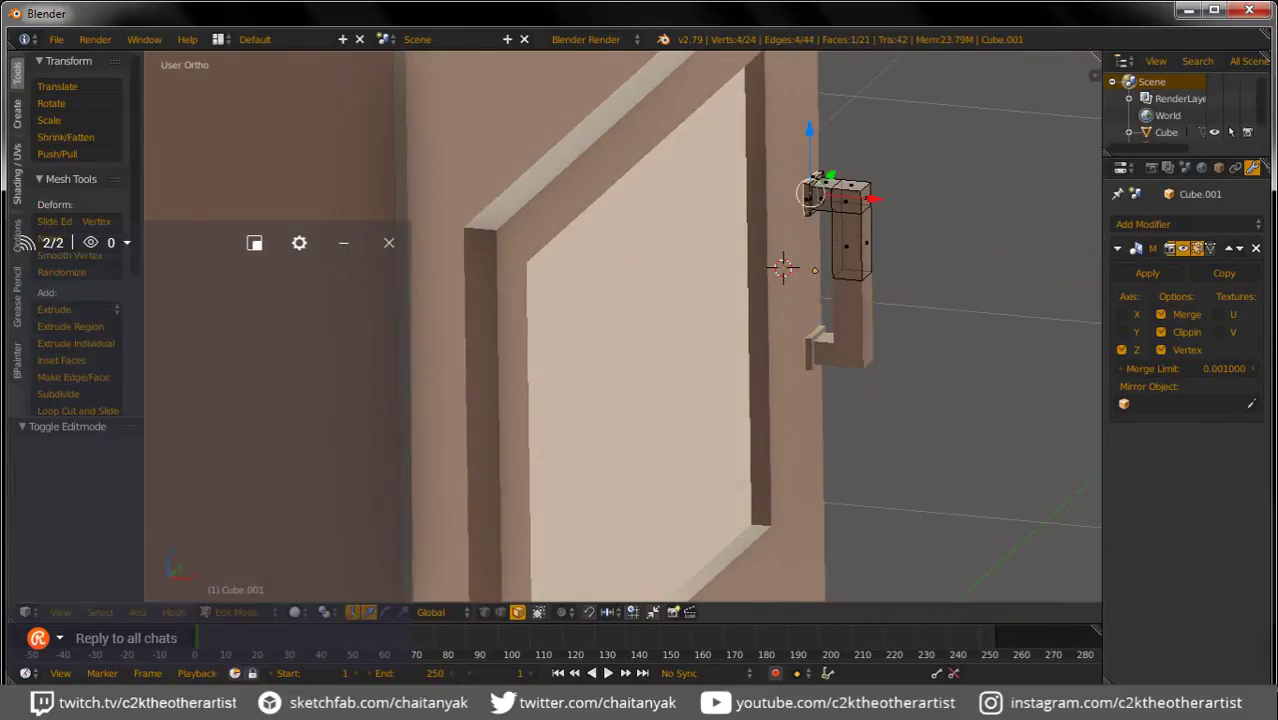
{"action": "scroll", "coordinate": [810, 260], "scroll_direction": "up", "scroll_amount": 3}
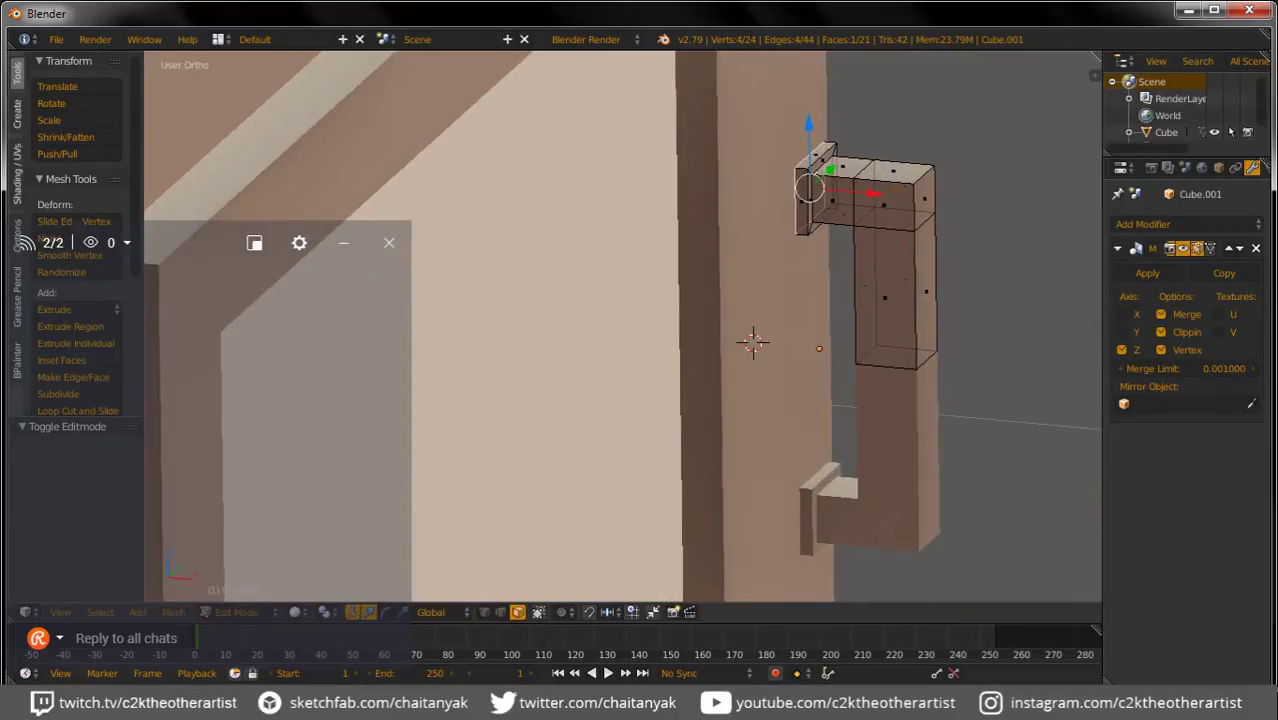
{"action": "left_click_drag", "start_coordinate": [808, 187], "coordinate": [818, 189]}
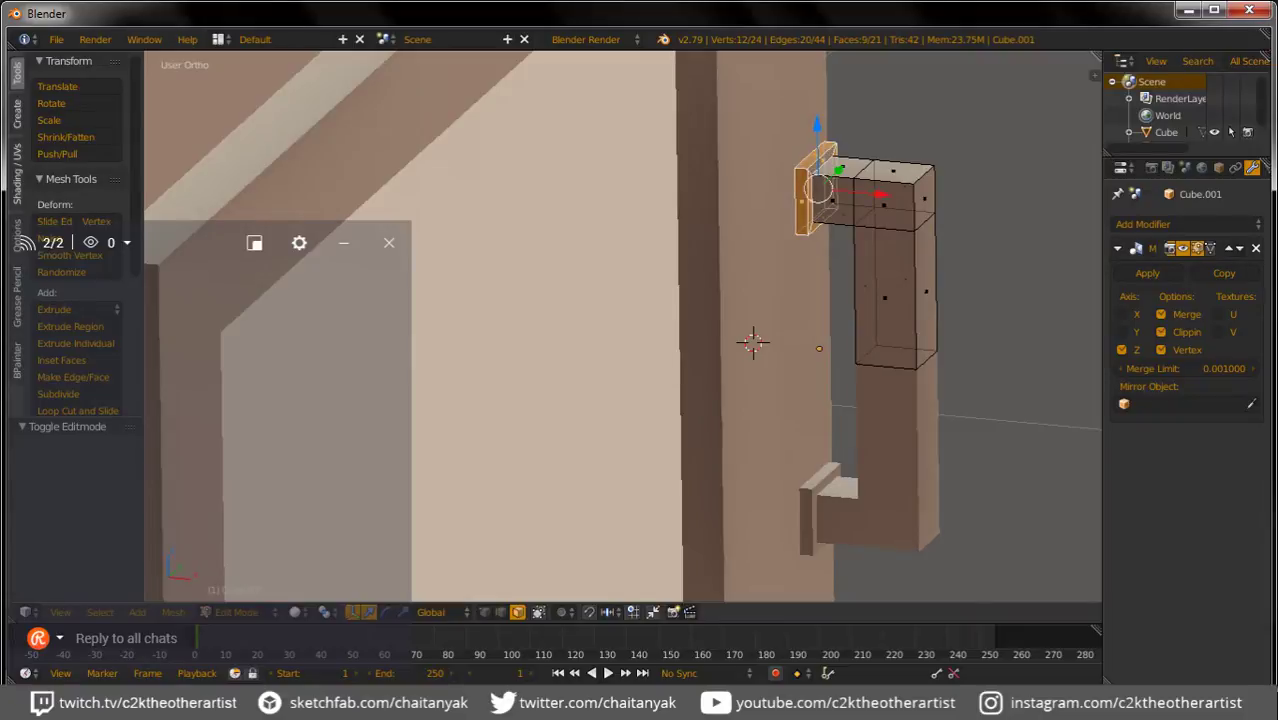
{"action": "key", "text": "g"}
{"action": "key", "text": "x"}
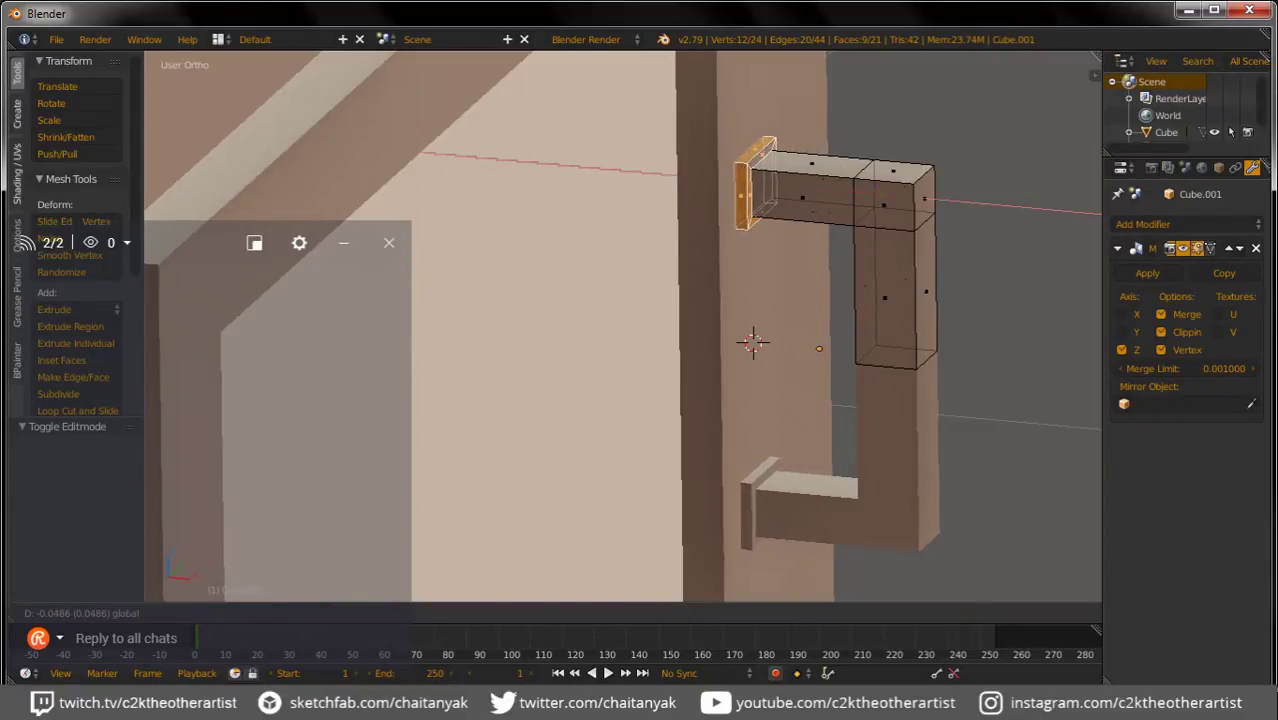
{"action": "left_click", "coordinate": [753, 342]}
{"action": "key", "text": "Tab"}
Step: Deselect everything and orbit to an angled view of the stove front
{"action": "mouse_move", "coordinate": [753, 342]}
{"action": "middle_mouse_down"}
{"action": "mouse_move", "coordinate": [790, 285]}
{"action": "mouse_move", "coordinate": [779, 285]}
{"action": "mouse_move", "coordinate": [836, 285]}
{"action": "middle_mouse_up"}
{"action": "key", "text": "a"}
{"action": "scroll", "coordinate": [836, 291], "scroll_direction": "down", "scroll_amount": 3}
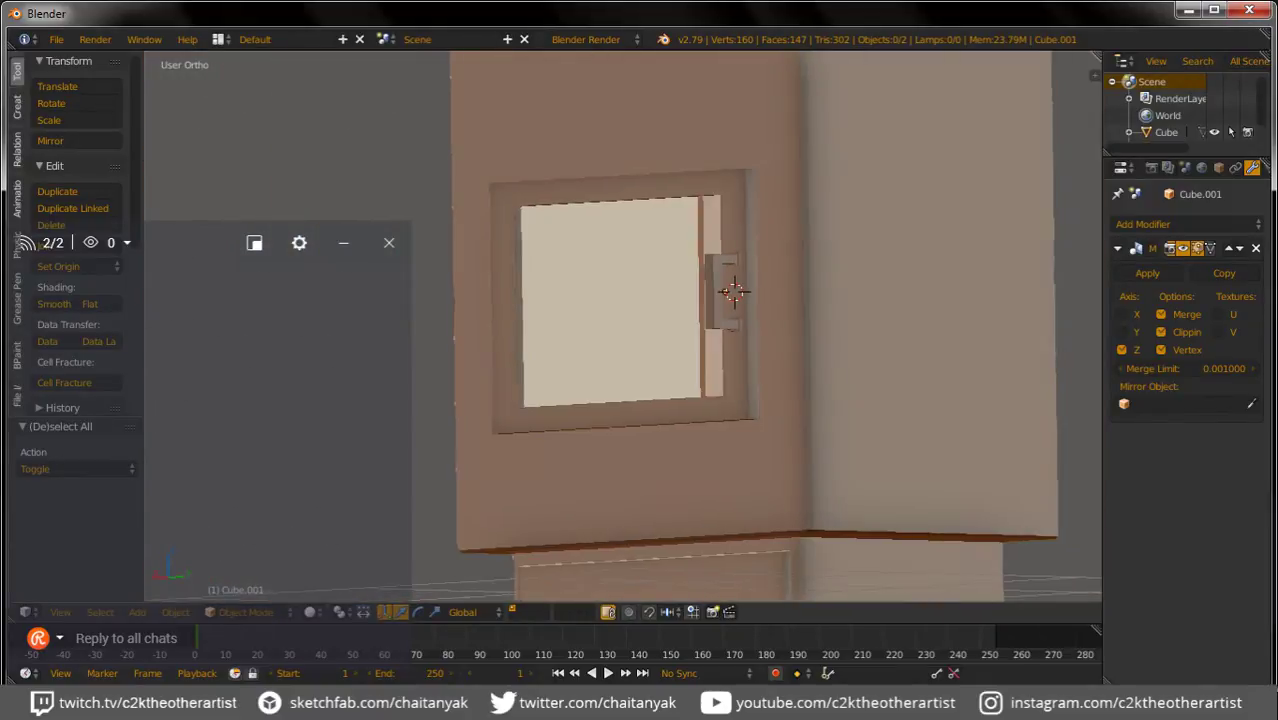
{"action": "mouse_move", "coordinate": [733, 291]}
{"action": "middle_mouse_down"}
{"action": "mouse_move", "coordinate": [712, 276]}
{"action": "mouse_move", "coordinate": [875, 236]}
{"action": "middle_mouse_up"}
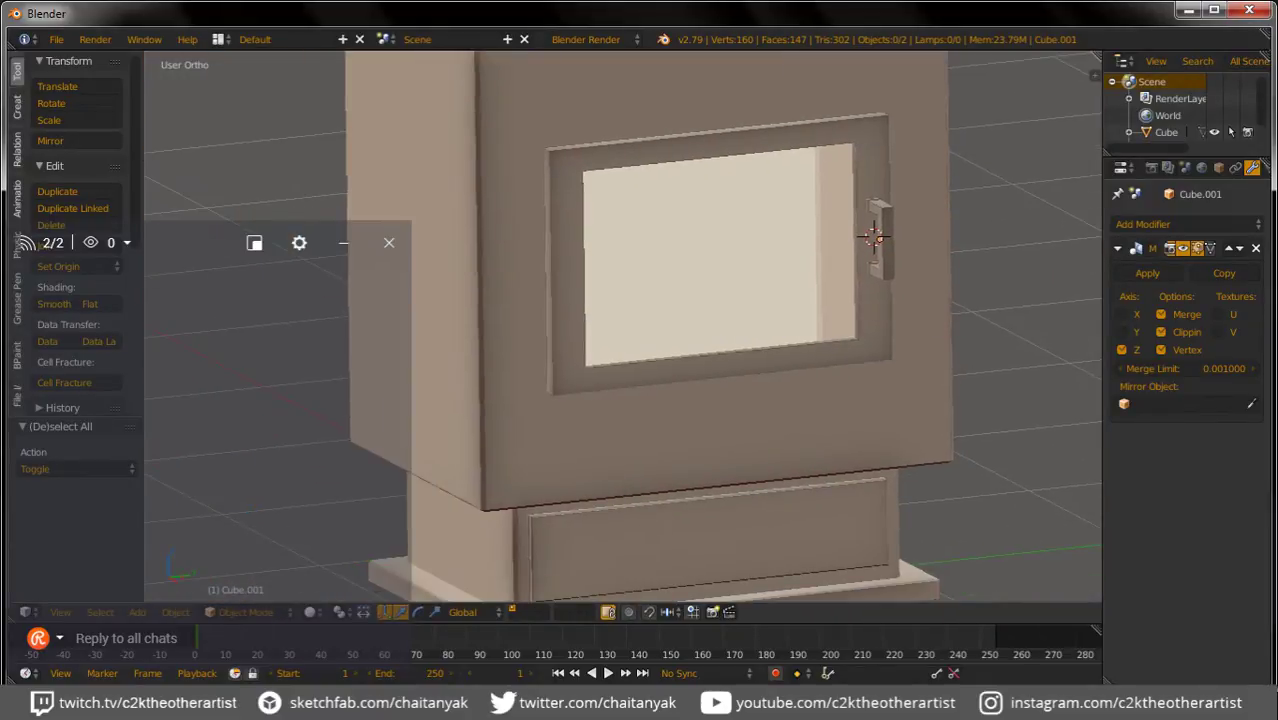
{"action": "key", "text": "shift+a"}
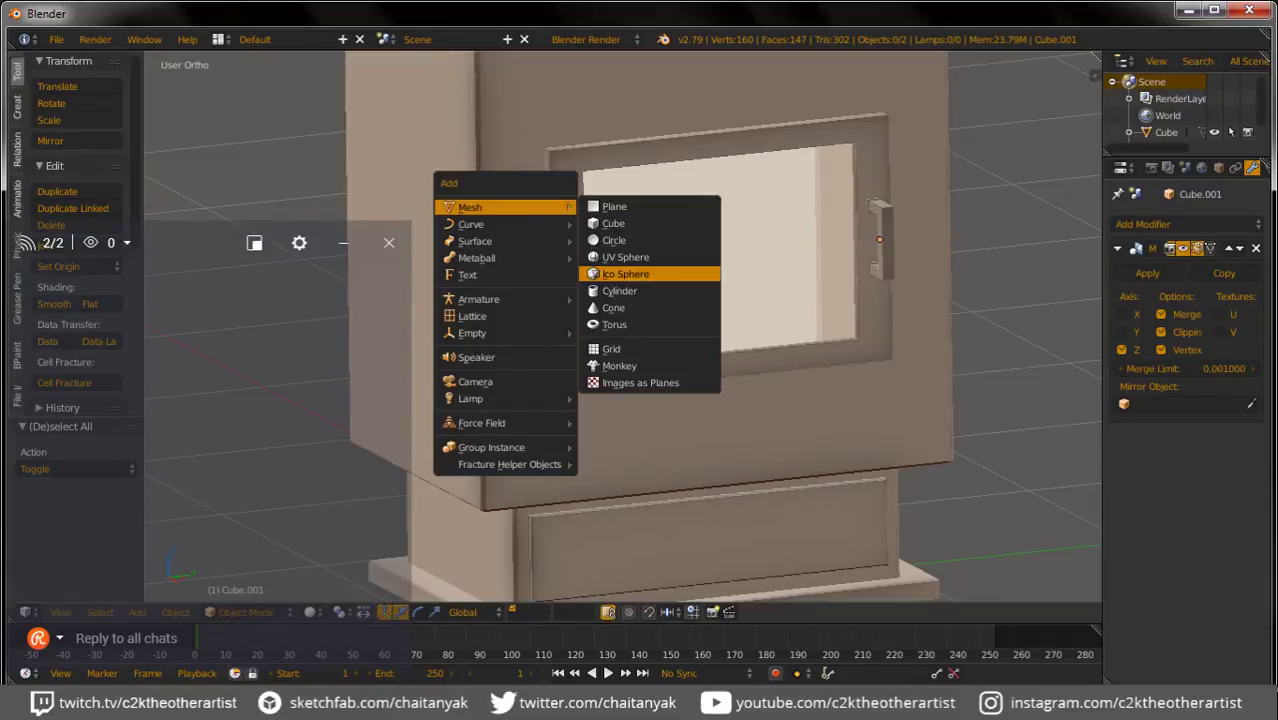
Step: Add a cylinder and shrink it to hinge size (0.06) in Edit Mode
{"action": "left_click", "coordinate": [619, 290]}
{"action": "key", "text": "Tab"}
{"action": "key", "text": "s"}
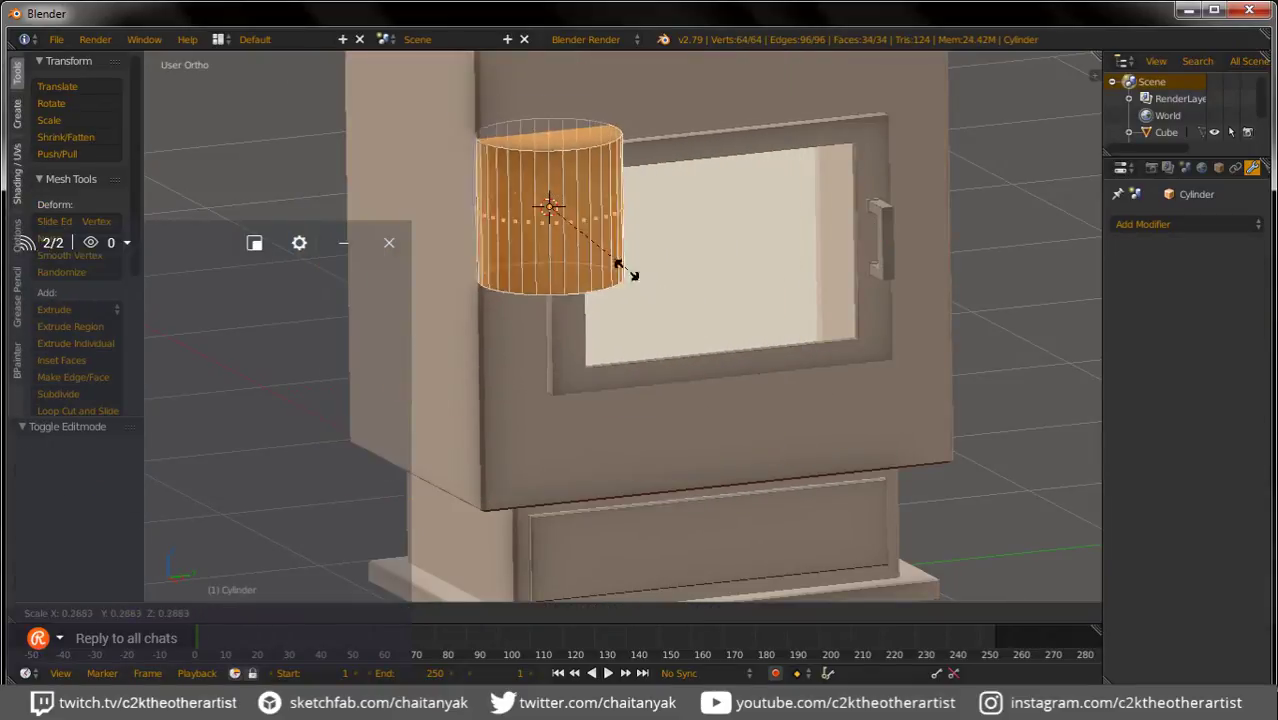
{"action": "left_click", "coordinate": [577, 229]}
{"action": "scroll", "coordinate": [577, 229], "scroll_direction": "up", "scroll_amount": 4}
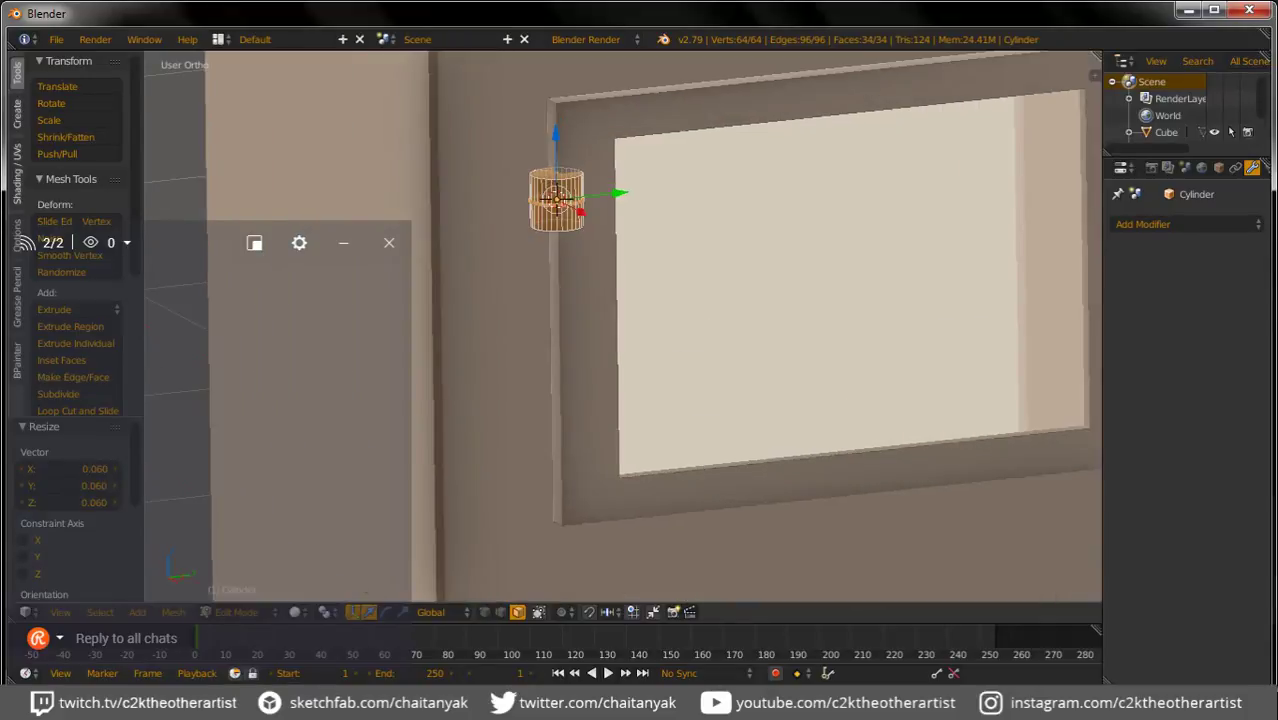
{"action": "middle_click_drag", "start_coordinate": [577, 229], "coordinate": [640, 300]}
{"action": "scroll", "coordinate": [620, 330], "scroll_direction": "up", "scroll_amount": 2}
{"action": "scroll", "coordinate": [620, 330], "scroll_direction": "up", "scroll_amount": 2}
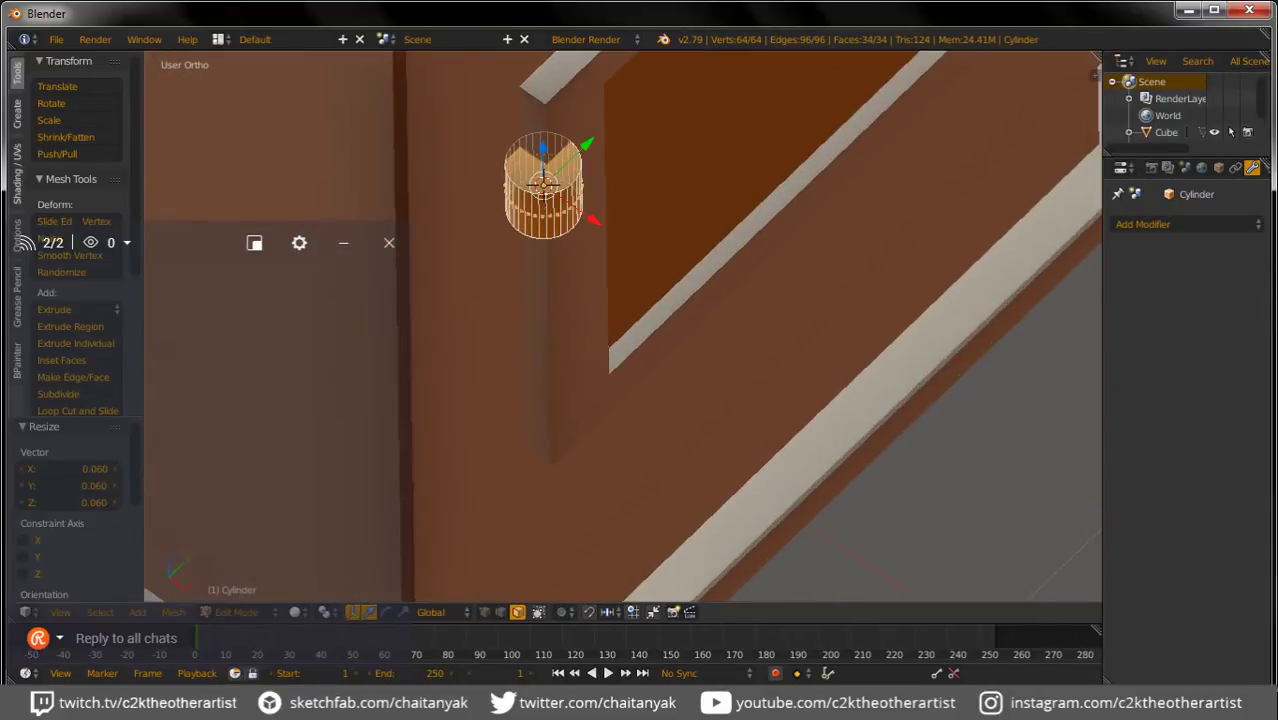
{"action": "mouse_move", "coordinate": [620, 330]}
{"action": "middle_mouse_down"}
{"action": "mouse_move", "coordinate": [560, 420]}
{"action": "mouse_move", "coordinate": [620, 395]}
{"action": "mouse_move", "coordinate": [640, 360]}
{"action": "middle_mouse_up"}
{"action": "scroll", "coordinate": [620, 330], "scroll_direction": "down", "scroll_amount": 3}
Step: Move the cylinder along Y and X against the upper left edge of the window frame
{"action": "key", "text": "Tab"}
{"action": "key", "text": "g"}
{"action": "key", "text": "y"}
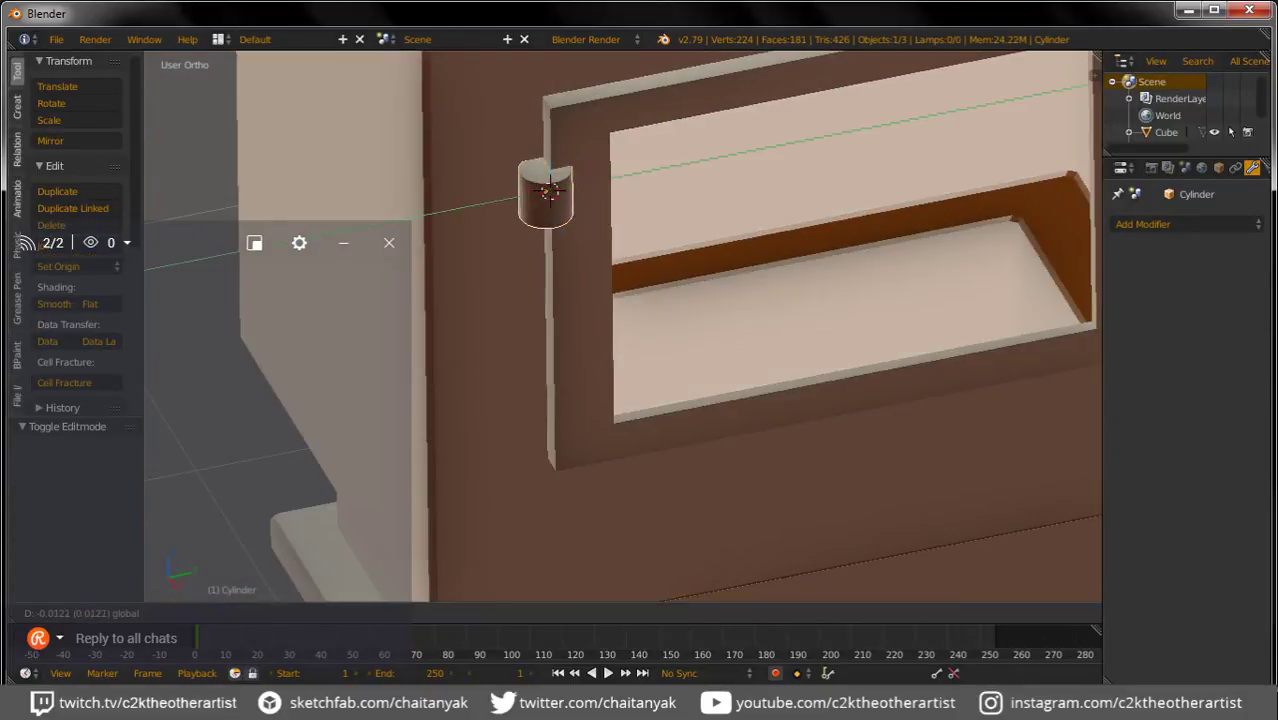
{"action": "left_click", "coordinate": [540, 192]}
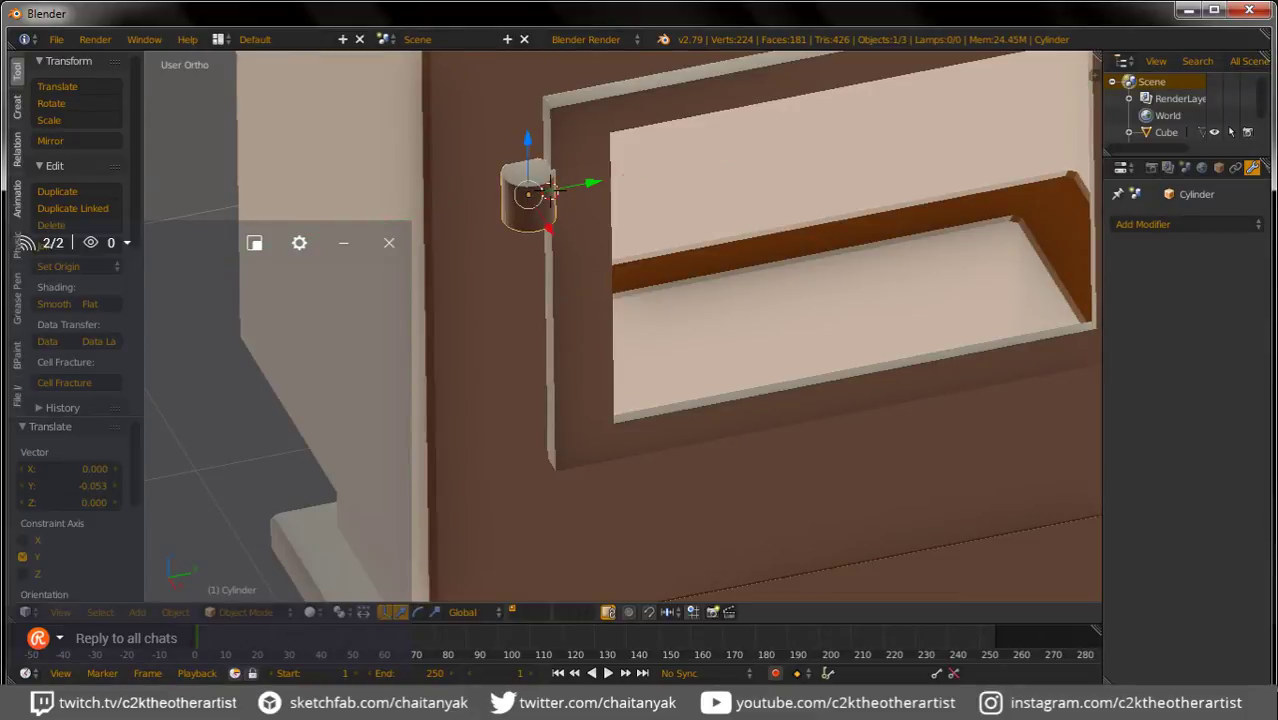
{"action": "mouse_move", "coordinate": [540, 192]}
{"action": "middle_mouse_down"}
{"action": "mouse_move", "coordinate": [560, 170]}
{"action": "mouse_move", "coordinate": [543, 183]}
{"action": "middle_mouse_up"}
{"action": "key", "text": "g"}
{"action": "key", "text": "x"}
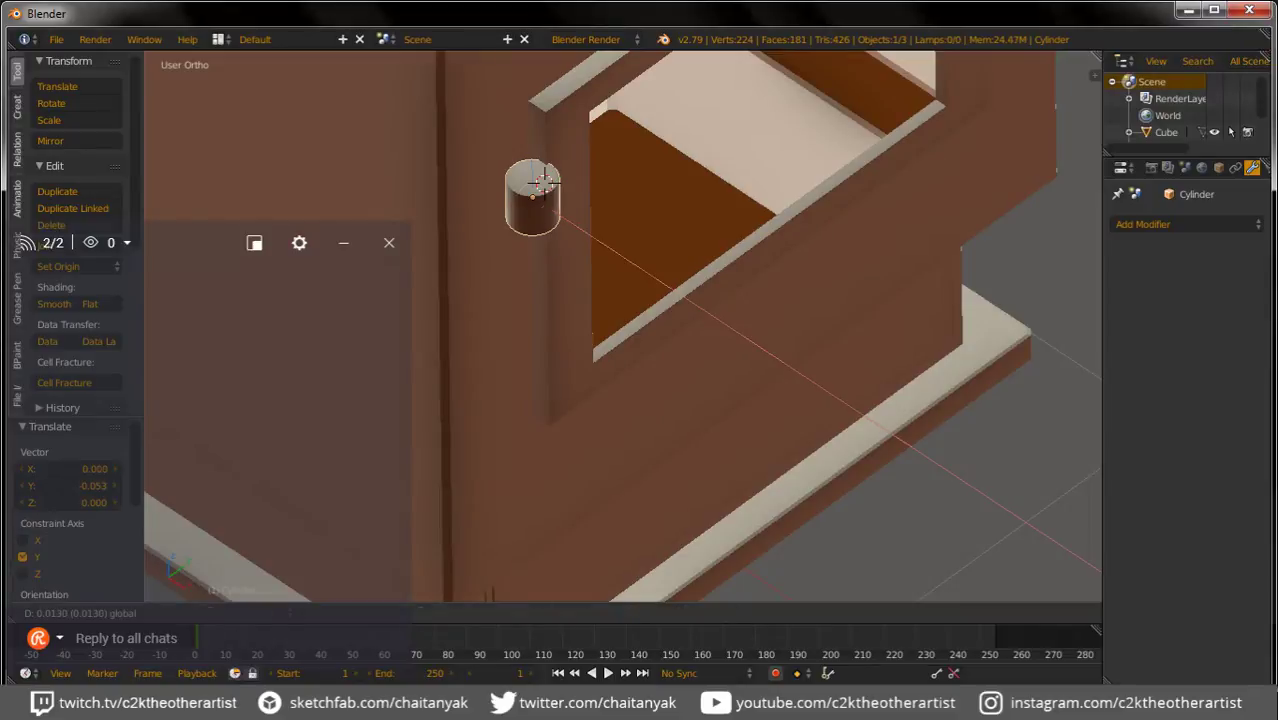
{"action": "left_click", "coordinate": [540, 183]}
{"action": "middle_click_drag", "start_coordinate": [540, 183], "coordinate": [544, 195]}
{"action": "scroll", "coordinate": [544, 195], "scroll_direction": "up", "scroll_amount": 3}
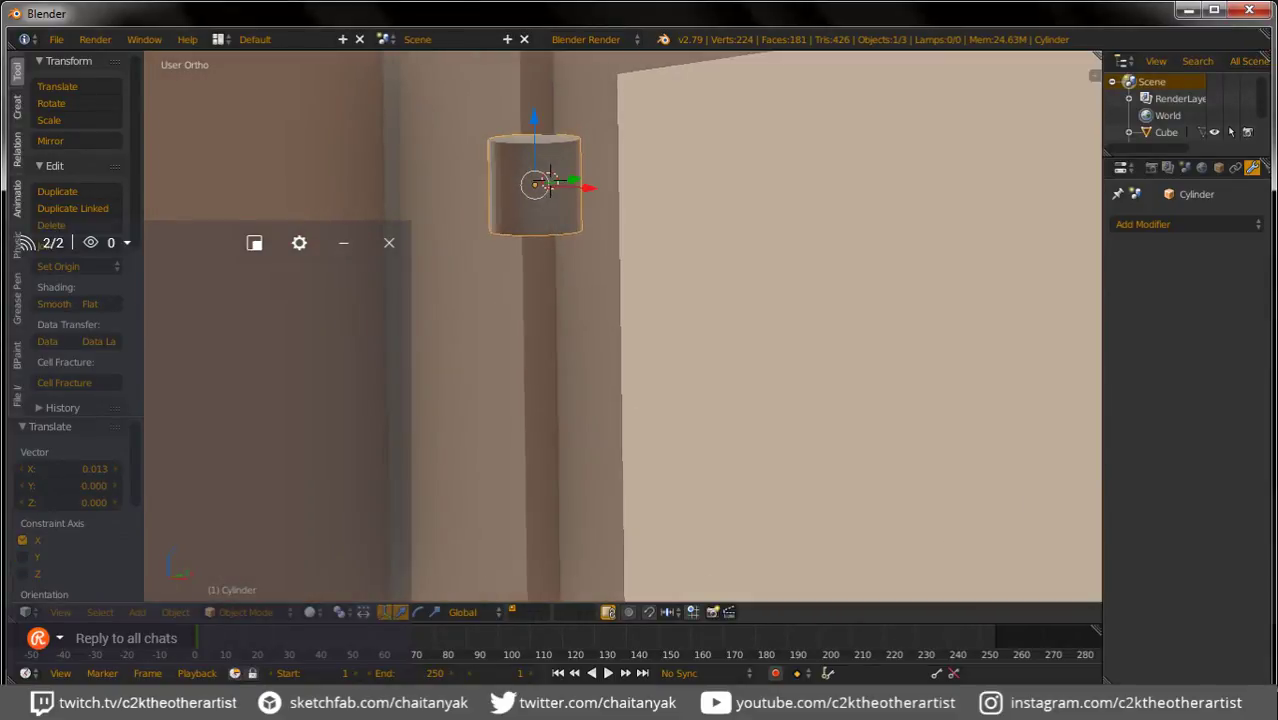
Step: Make a linked copy of the cylinder below it, then delete that copy again
{"action": "key", "text": "alt+d"}
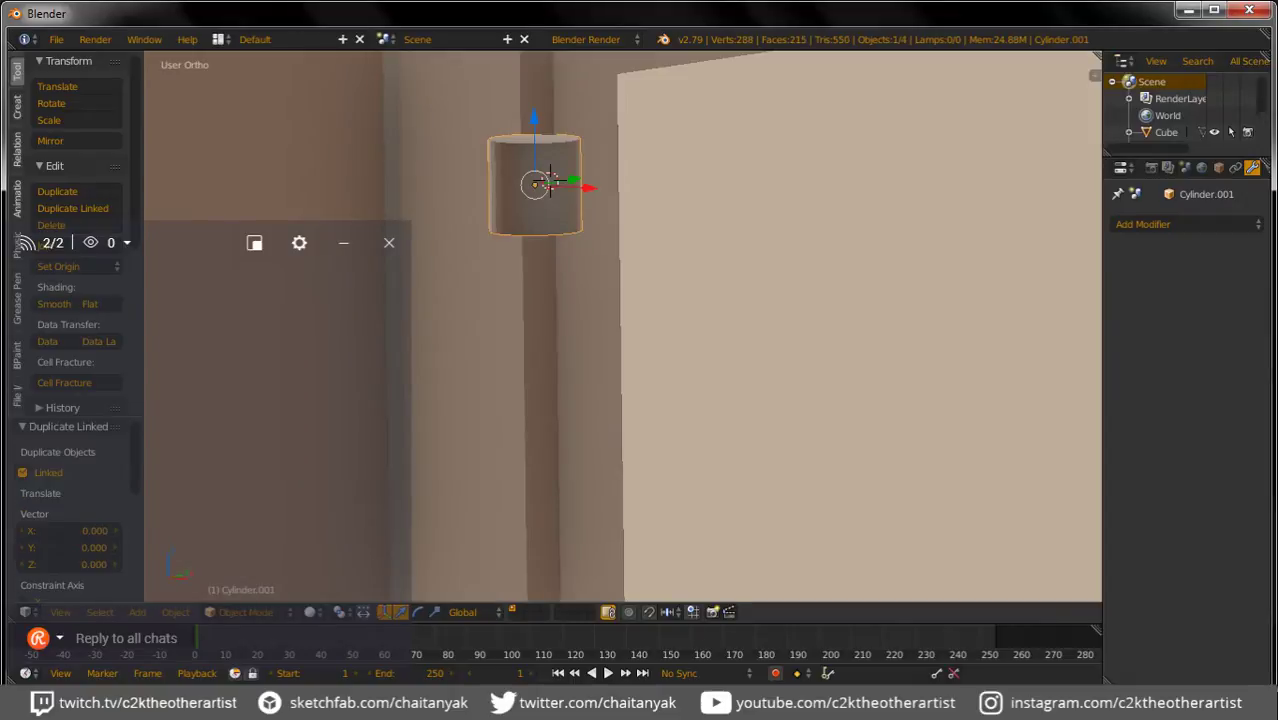
{"action": "key", "text": "g"}
{"action": "key", "text": "z"}
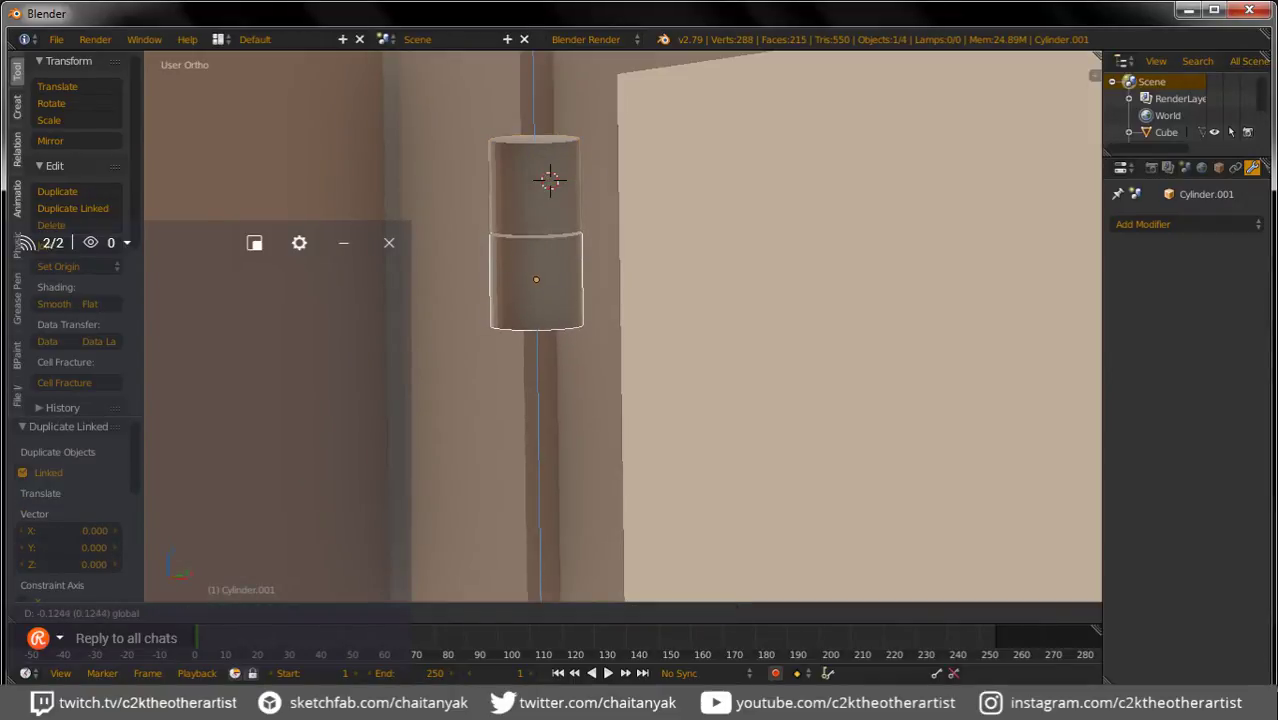
{"action": "key", "text": "Return"}
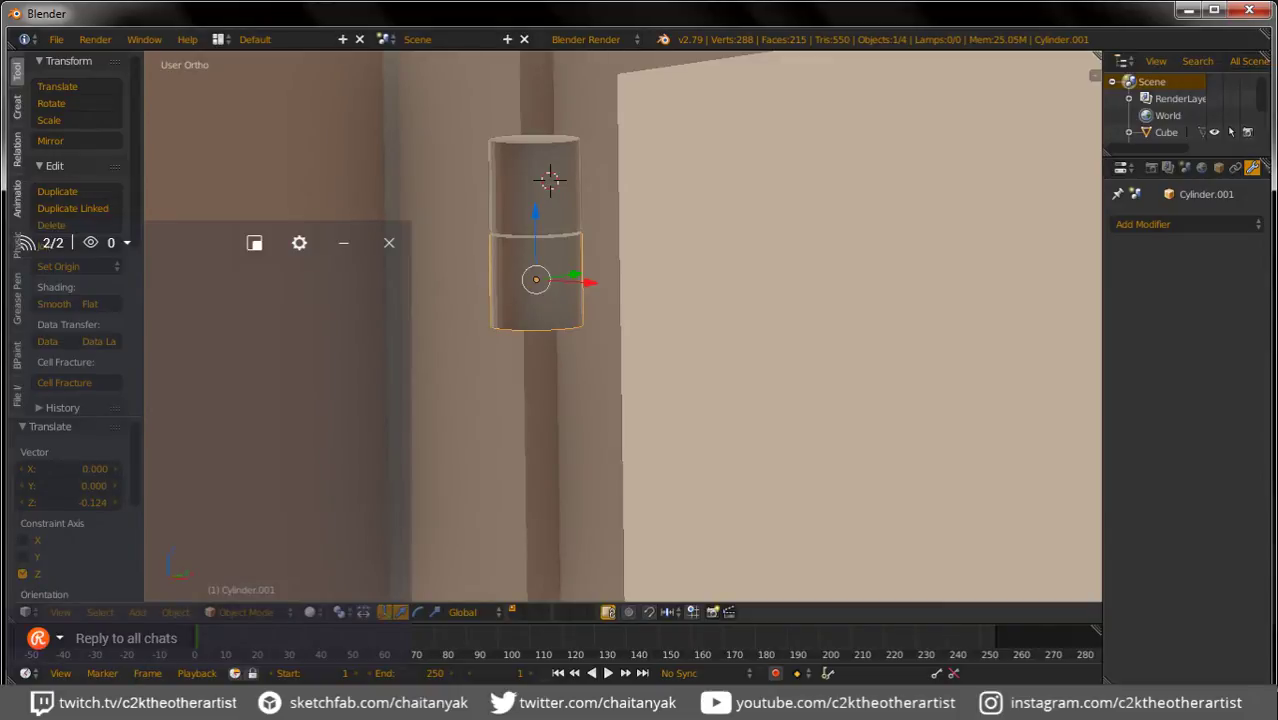
{"action": "key", "text": "Tab"}
{"action": "key", "text": "Tab"}
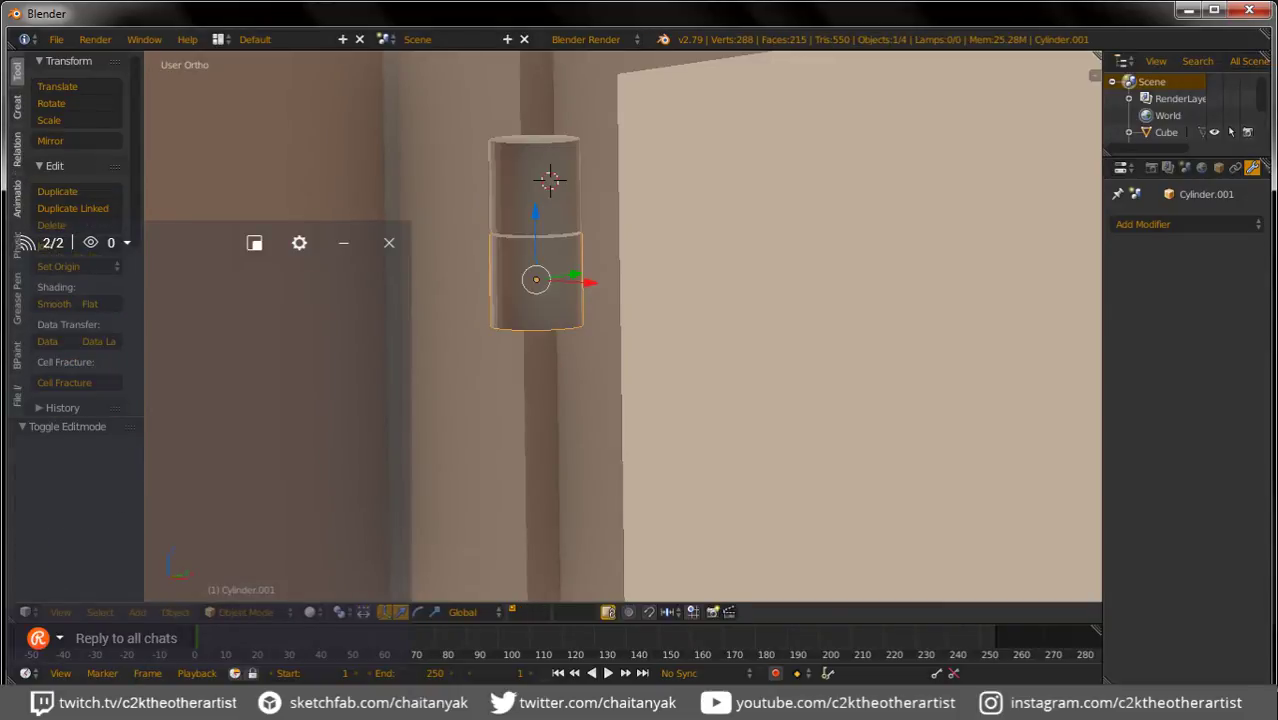
{"action": "key", "text": "x"}
{"action": "left_click", "coordinate": [549, 181]}
{"action": "right_click", "coordinate": [549, 181]}
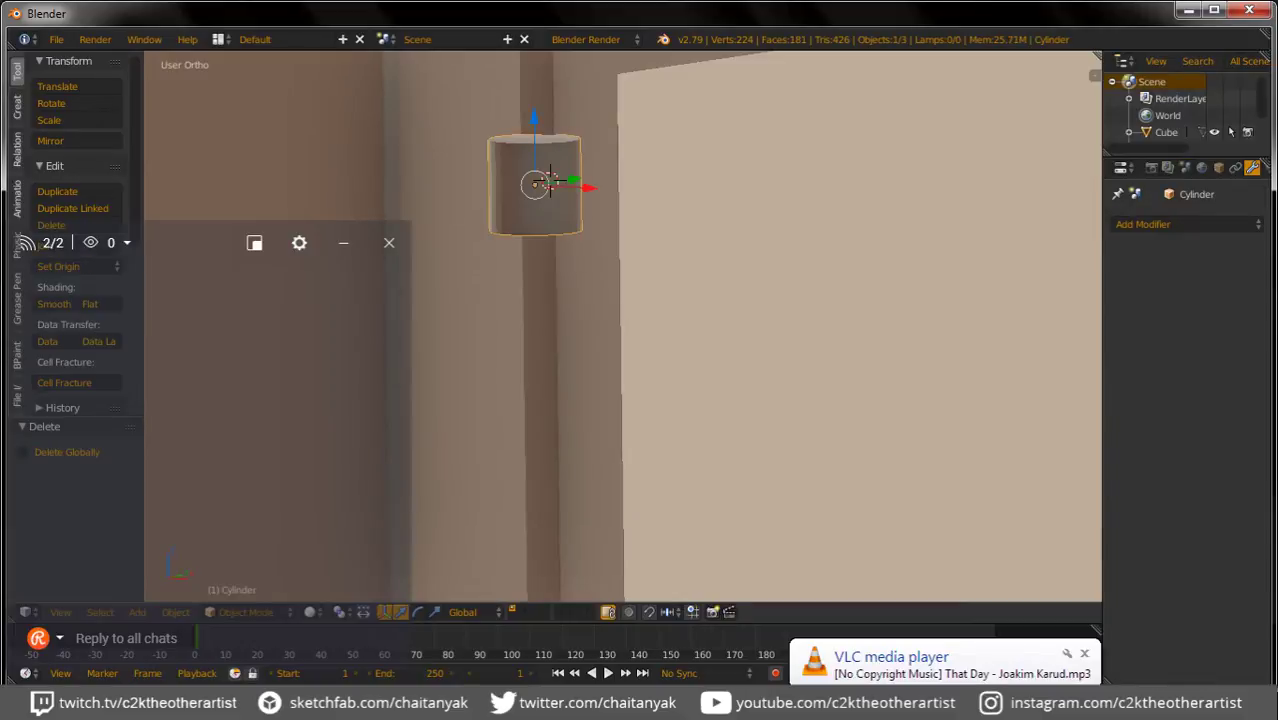
Step: Duplicate the cylinder downward, loop cut it, and extrude its narrowed top face into a pin
{"action": "key", "text": "shift+d"}
{"action": "key", "text": "z"}
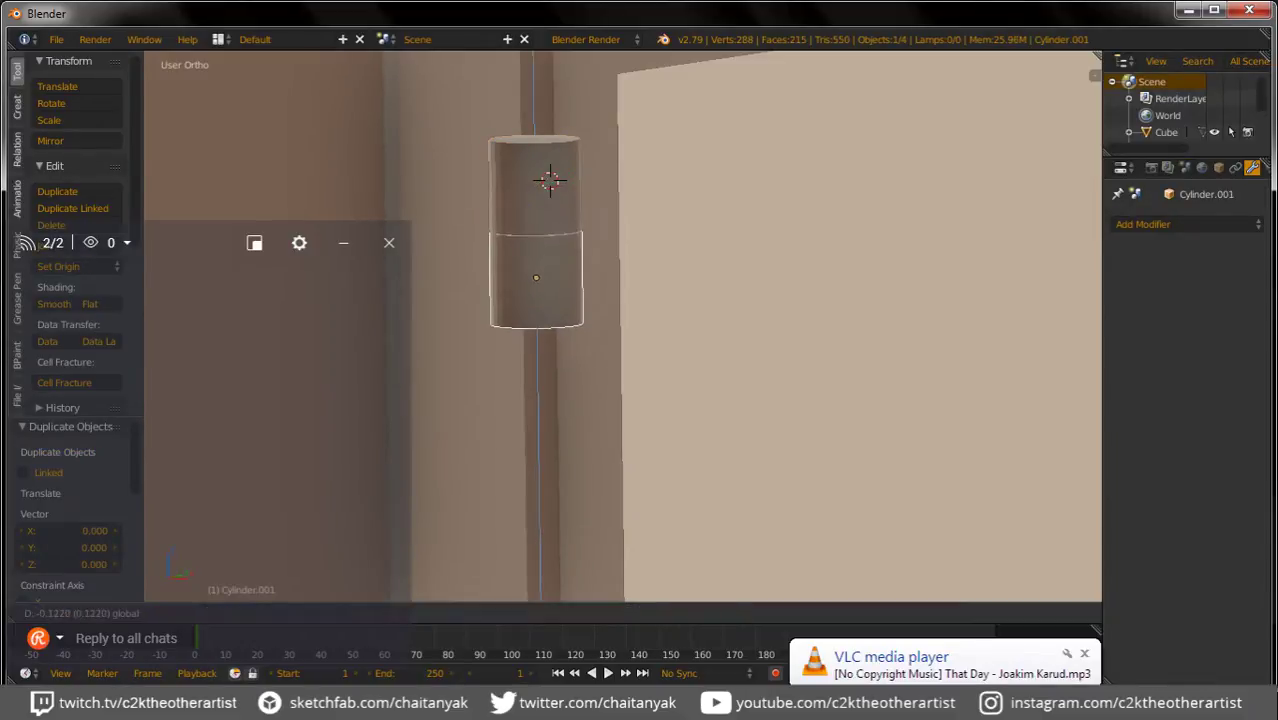
{"action": "key", "text": "Return"}
{"action": "key", "text": "Tab"}
{"action": "key", "text": "ctrl+r"}
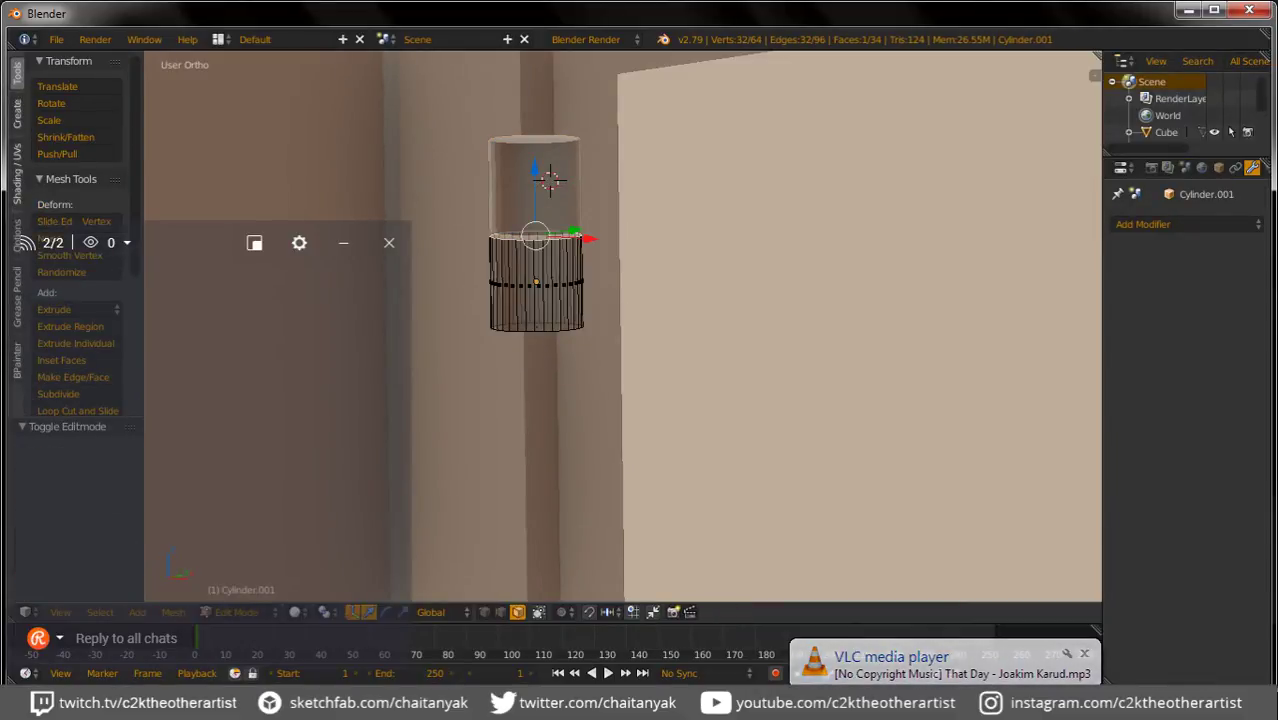
{"action": "right_click", "coordinate": [580, 238], "text": "alt"}
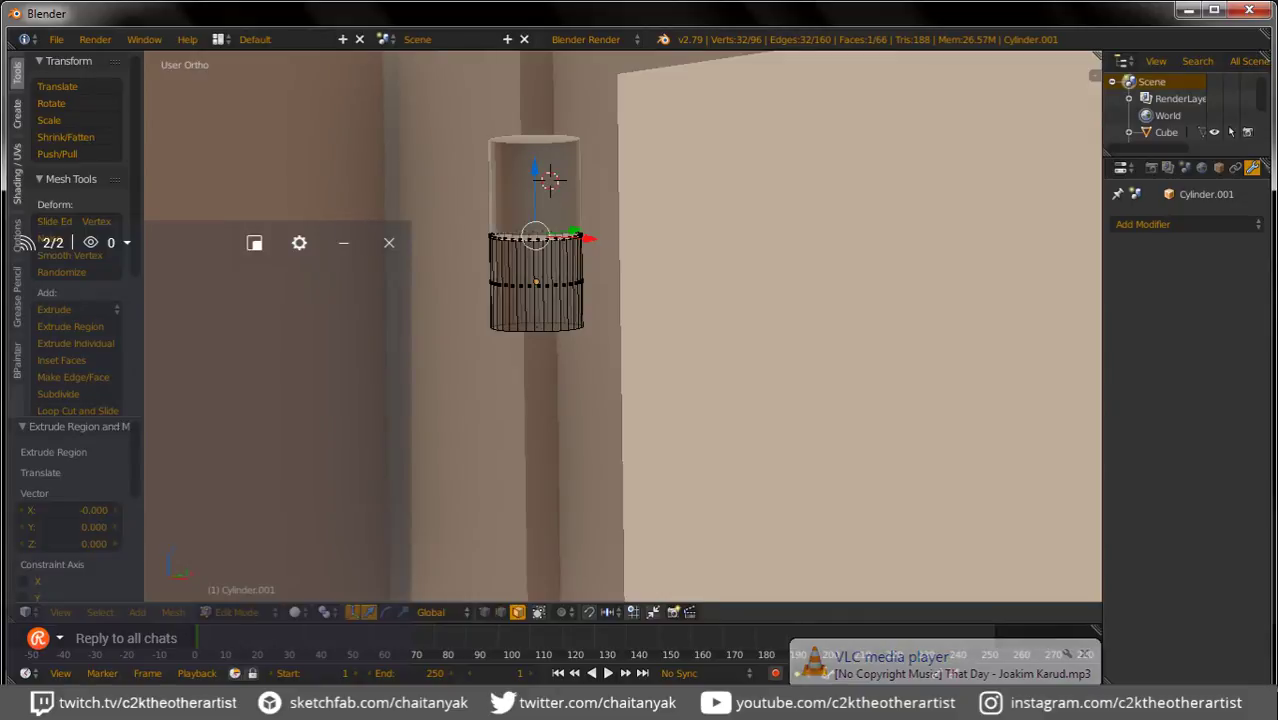
{"action": "key", "text": "s"}
{"action": "left_click", "coordinate": [575, 255]}
{"action": "key", "text": "e"}
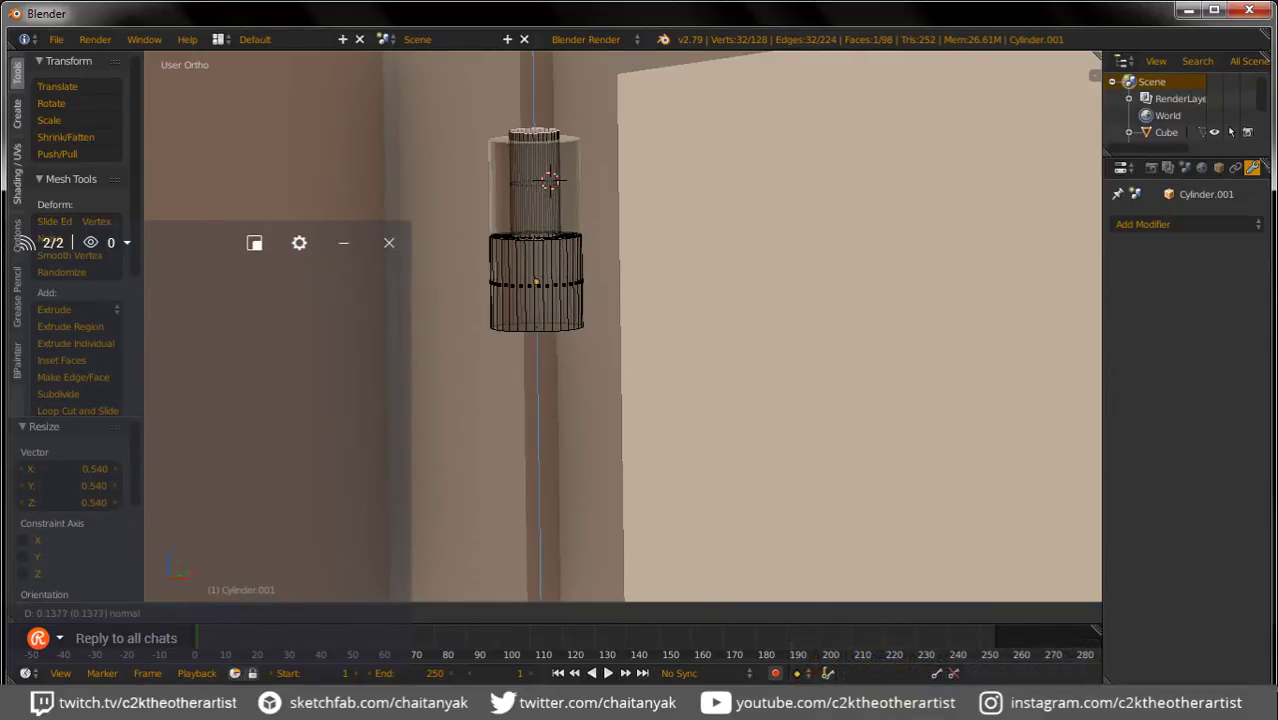
{"action": "key", "text": "Return"}
Step: Select both hinge cylinders and place a linked copy of the hinge lower on the frame edge
{"action": "key", "text": "Tab"}
{"action": "middle_click_drag", "start_coordinate": [620, 330], "coordinate": [720, 300]}
{"action": "key", "text": "a"}
{"action": "right_click", "coordinate": [572, 186]}
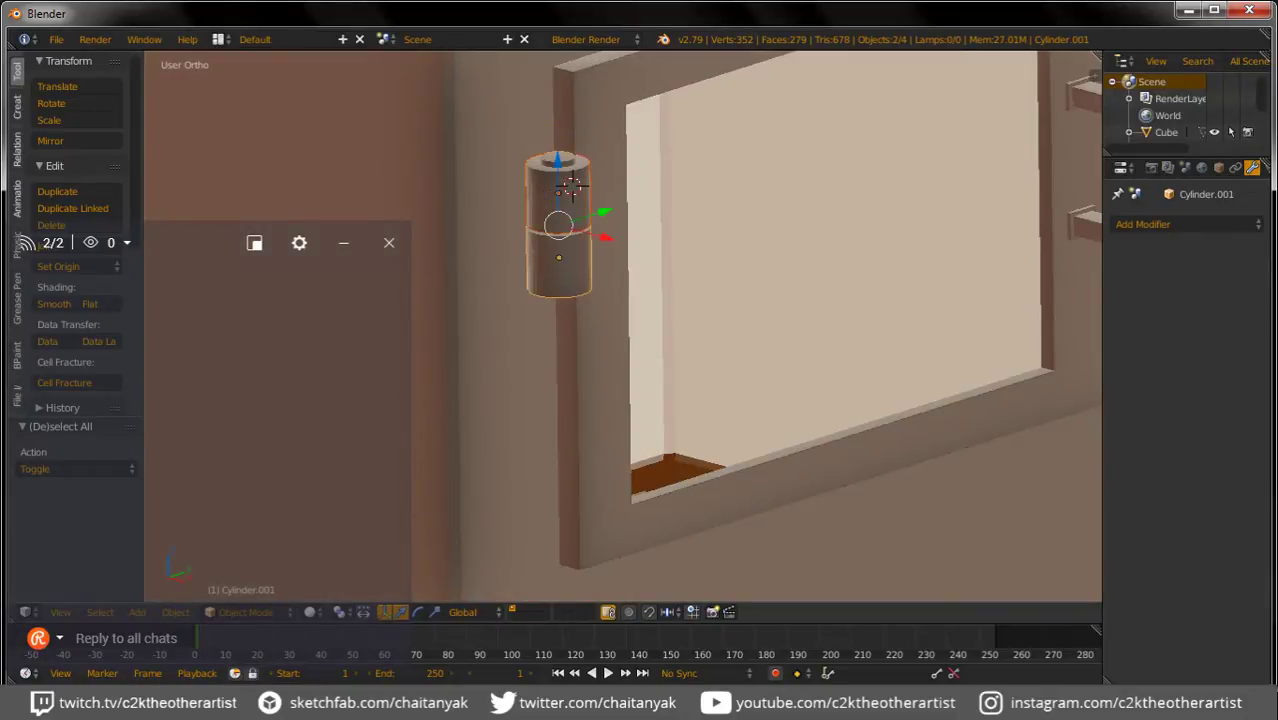
{"action": "key", "text": "alt+d"}
{"action": "key", "text": "z"}
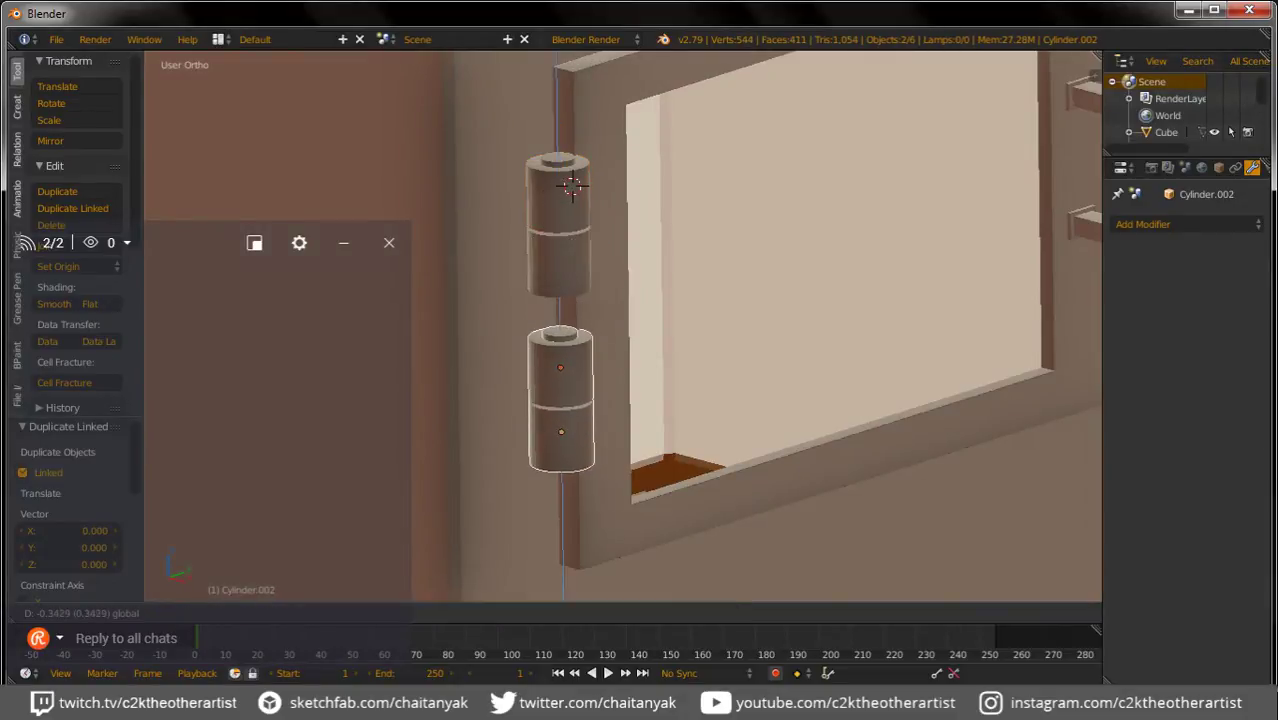
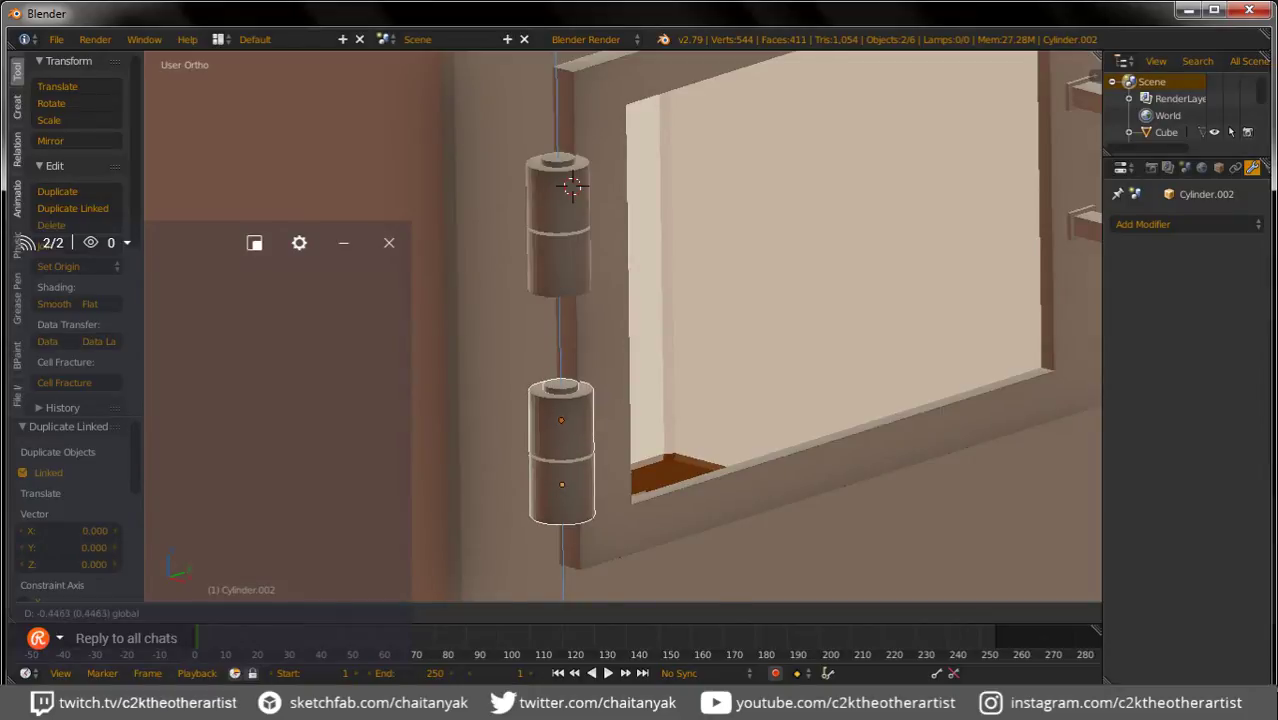
Step: Confirm the lower hinge copy in its lowered position
{"action": "key", "text": "Return"}
{"action": "middle_click_drag", "start_coordinate": [620, 330], "coordinate": [680, 300]}
{"action": "scroll", "coordinate": [620, 330], "scroll_direction": "up", "scroll_amount": 3}
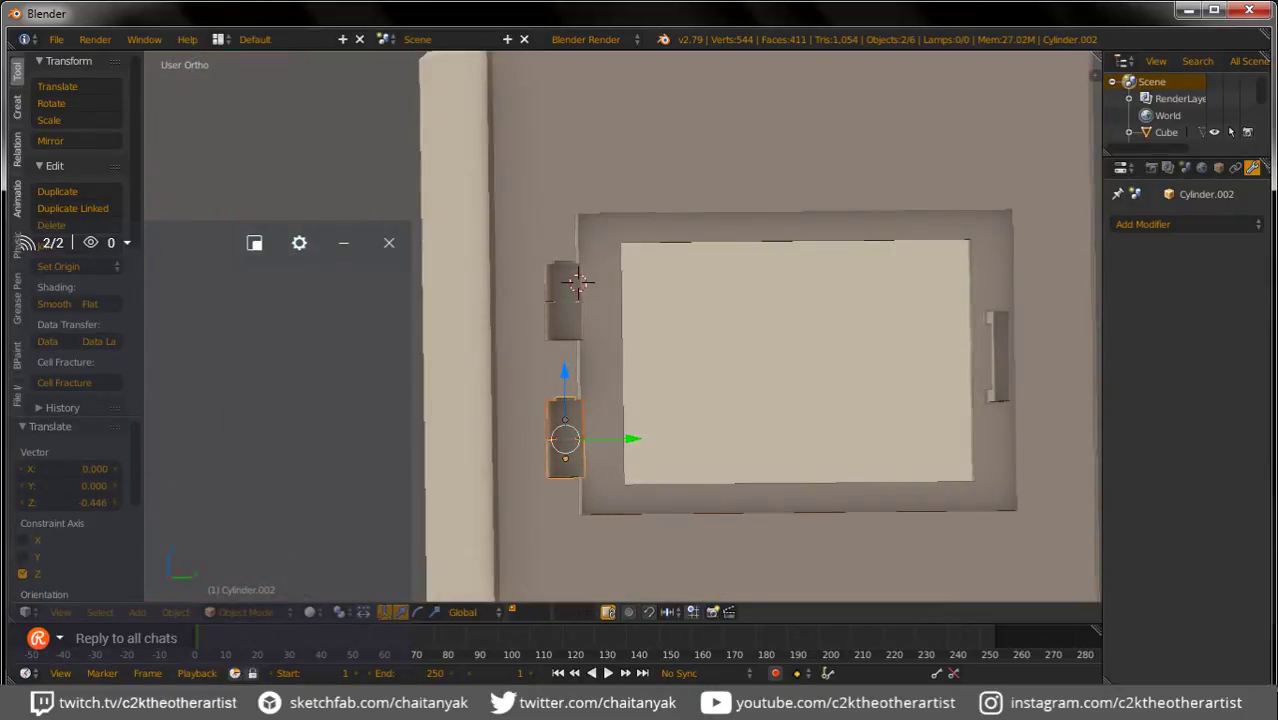
Step: Stack a vertical copy of the upper hinge cylinder above it, then edit the stove body's mesh
{"action": "key", "text": "a"}
{"action": "right_click", "coordinate": [577, 283]}
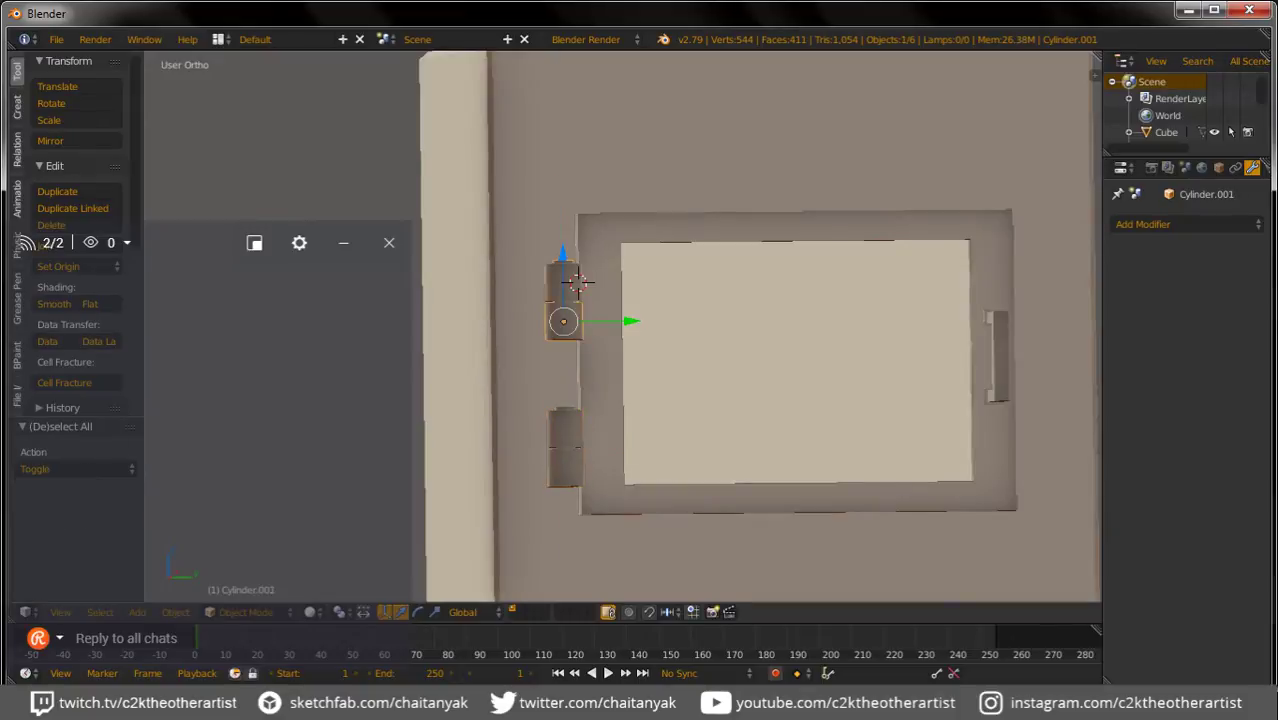
{"action": "key", "text": "shift+d"}
{"action": "key", "text": "z"}
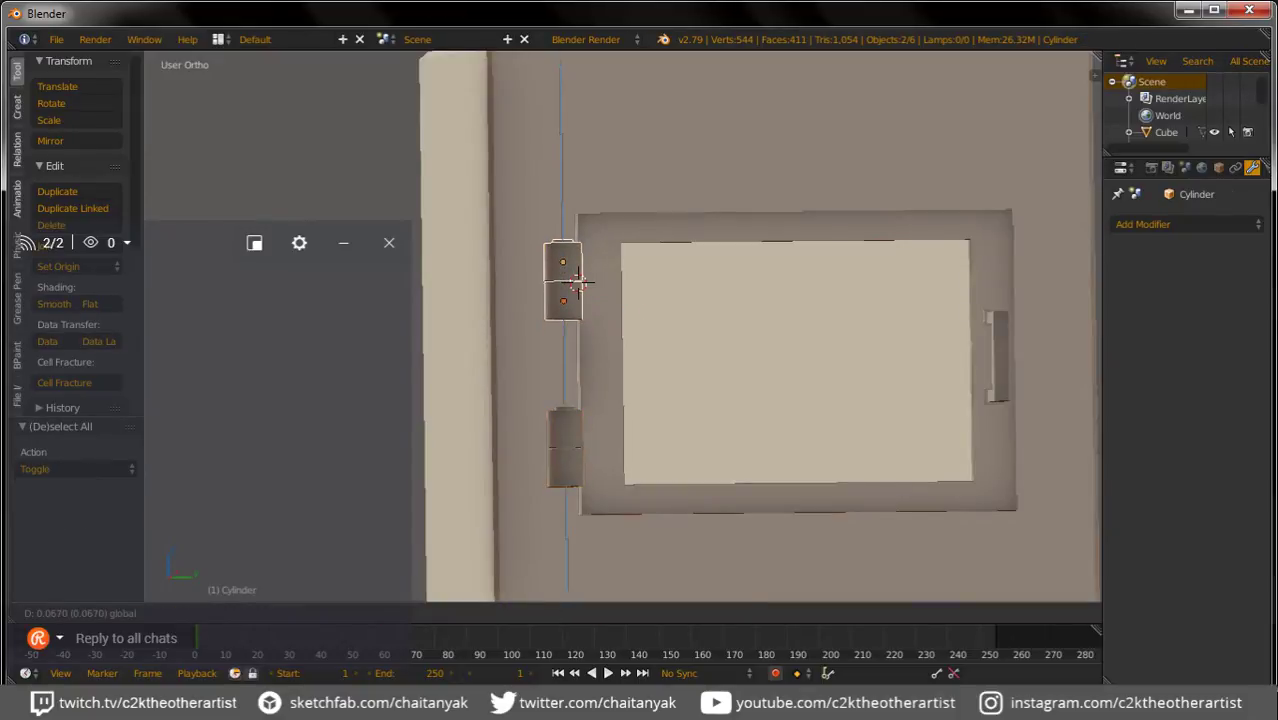
{"action": "left_click", "coordinate": [577, 281]}
{"action": "middle_click_drag", "start_coordinate": [576, 280], "coordinate": [572, 288]}
{"action": "scroll", "coordinate": [563, 287], "scroll_direction": "up", "scroll_amount": 2}
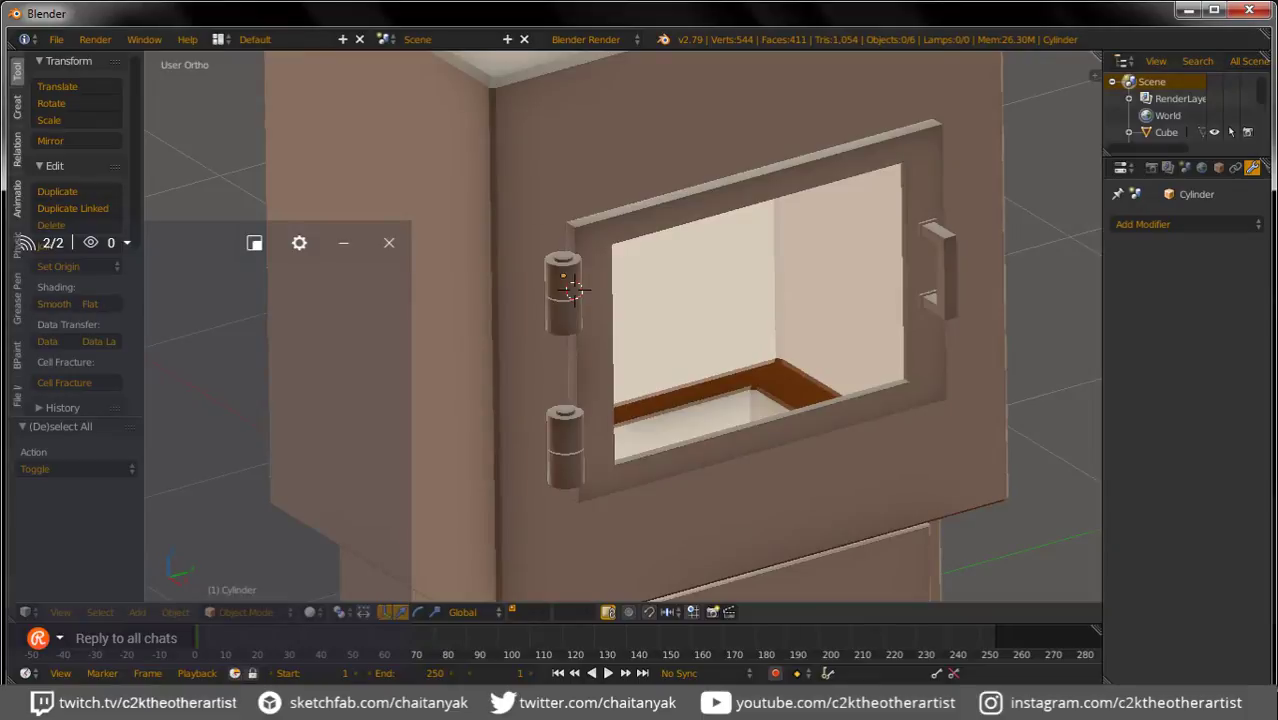
{"action": "right_click", "coordinate": [572, 288]}
{"action": "key", "text": "Tab"}
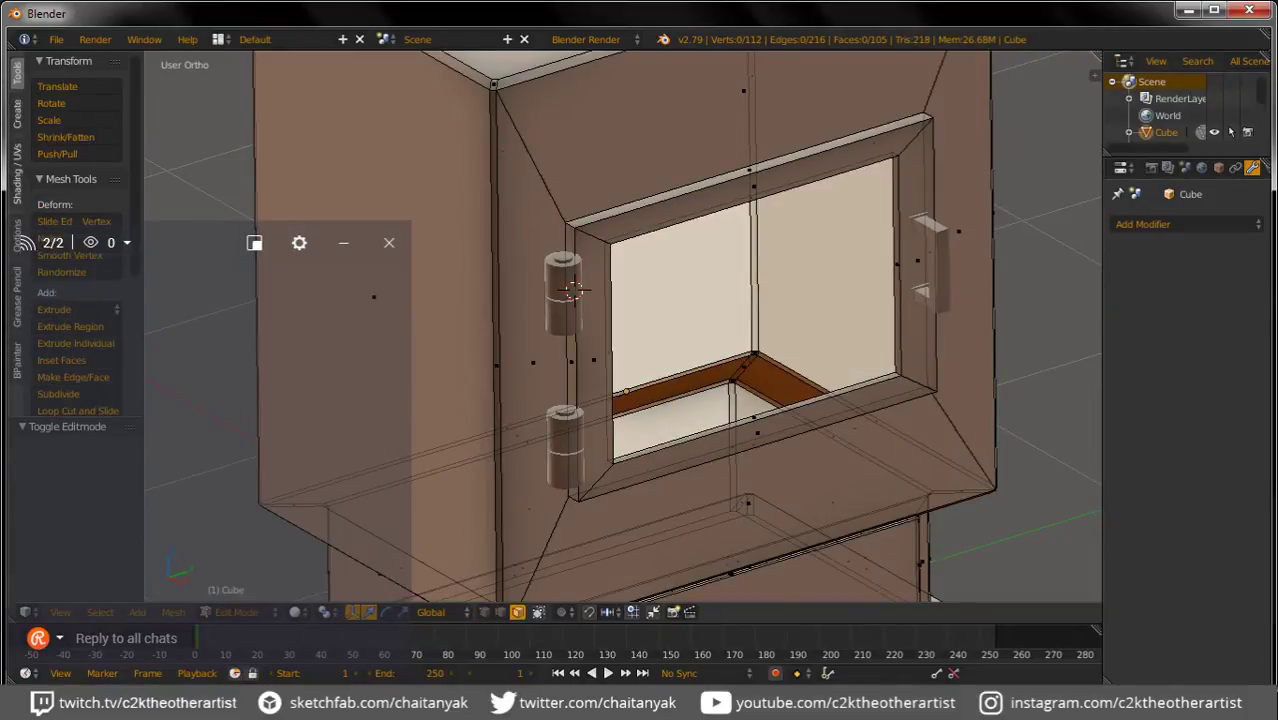
Step: Add a loop cut across the window frame rims and bevel it into a band
{"action": "key", "text": "a"}
{"action": "middle_click_drag", "start_coordinate": [572, 290], "coordinate": [534, 250], "text": "shift"}
{"action": "key", "text": "a"}
{"action": "key", "text": "2"}
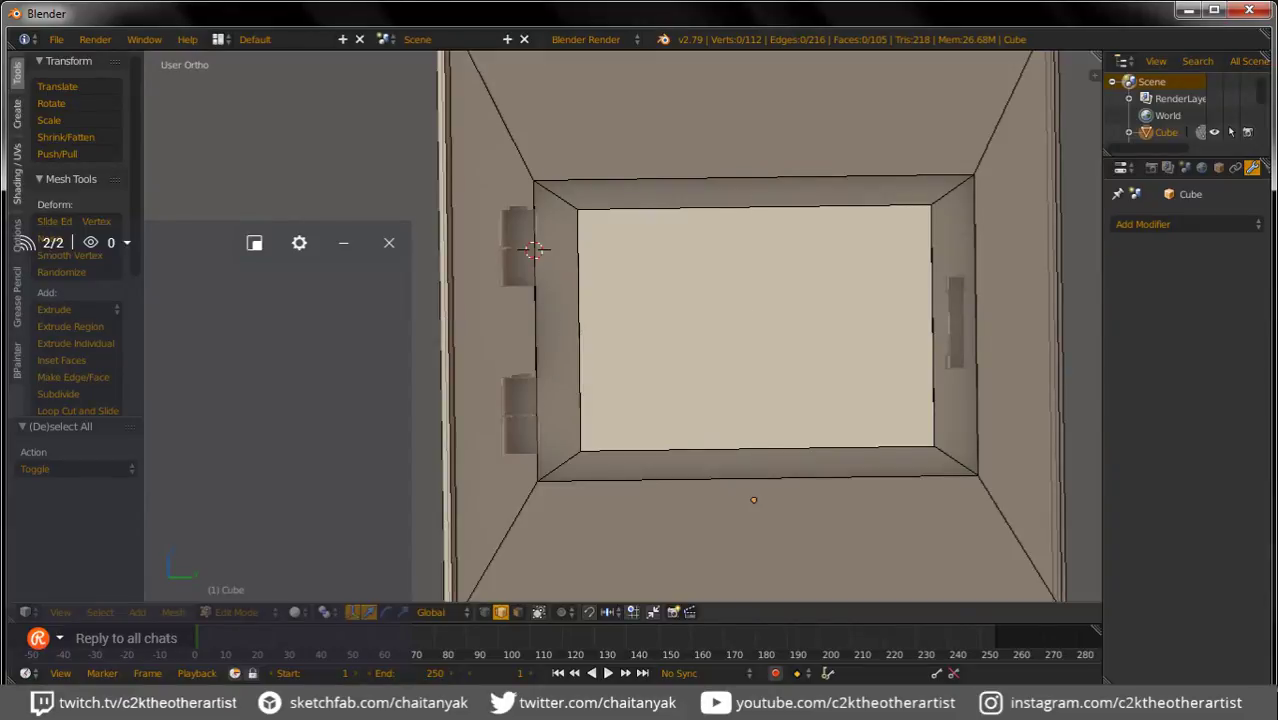
{"action": "right_click", "coordinate": [534, 250], "text": "alt"}
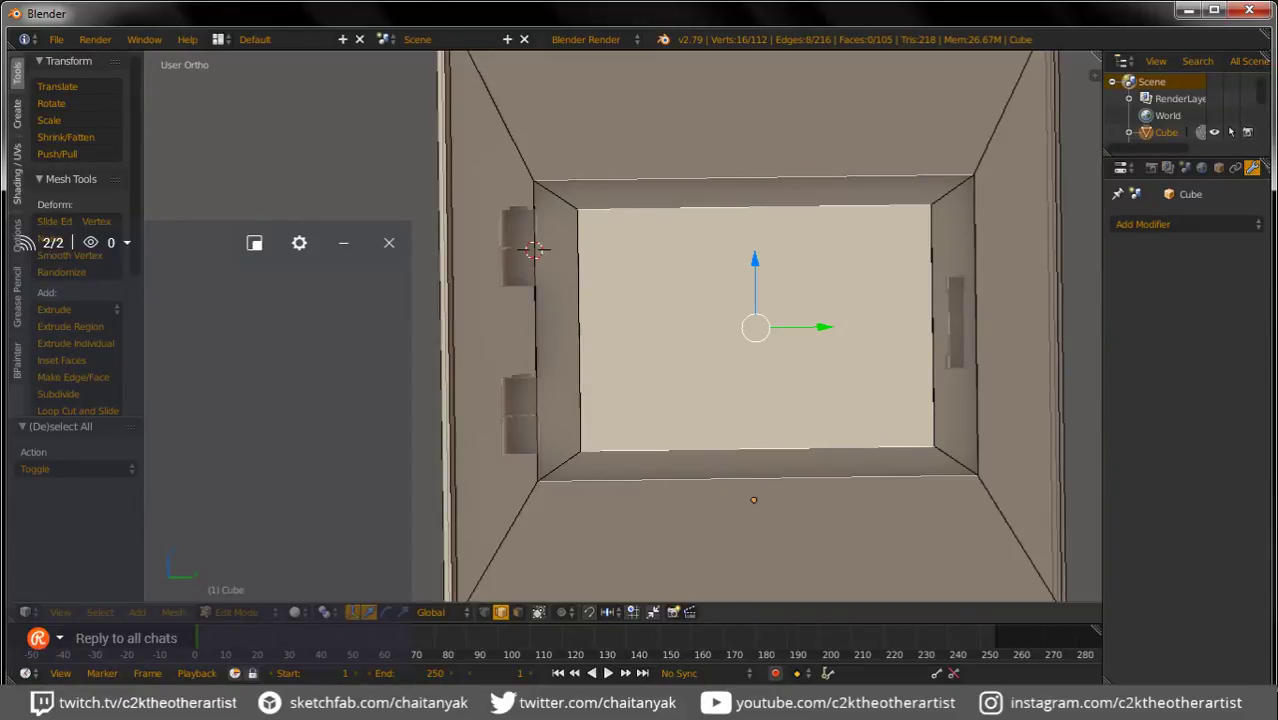
{"action": "key", "text": "ctrl+r"}
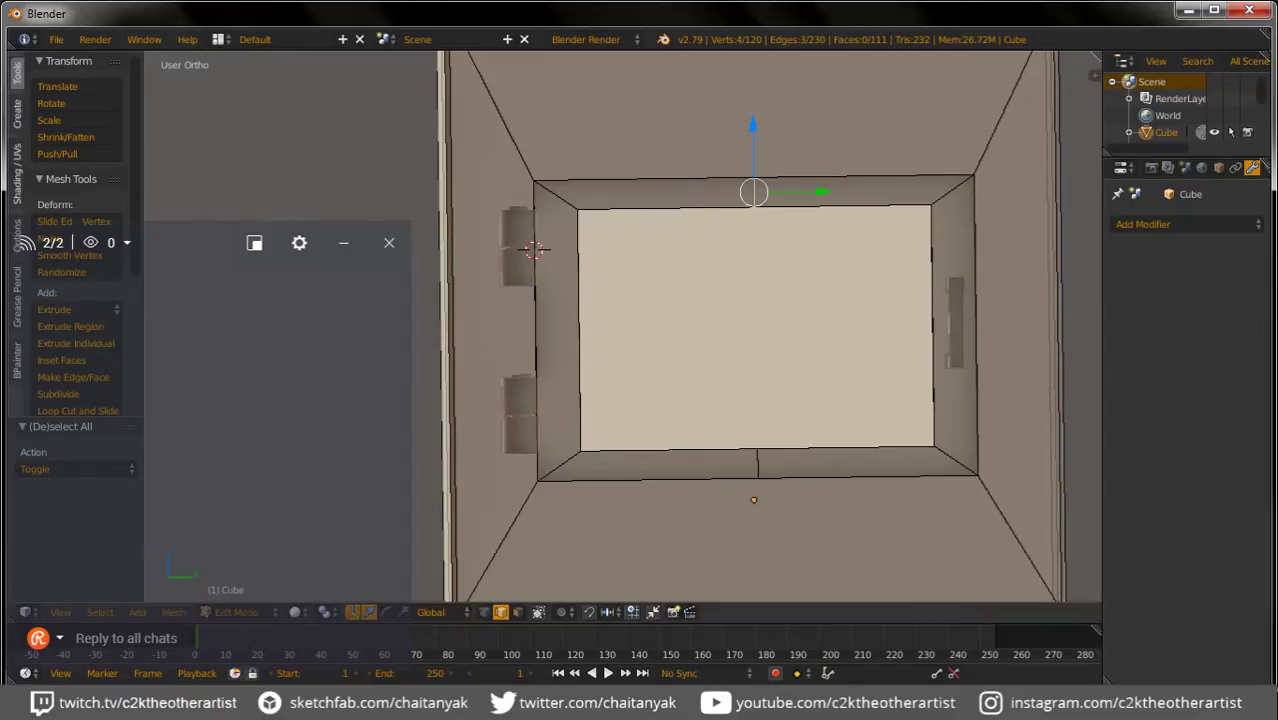
{"action": "key", "text": "ctrl+b"}
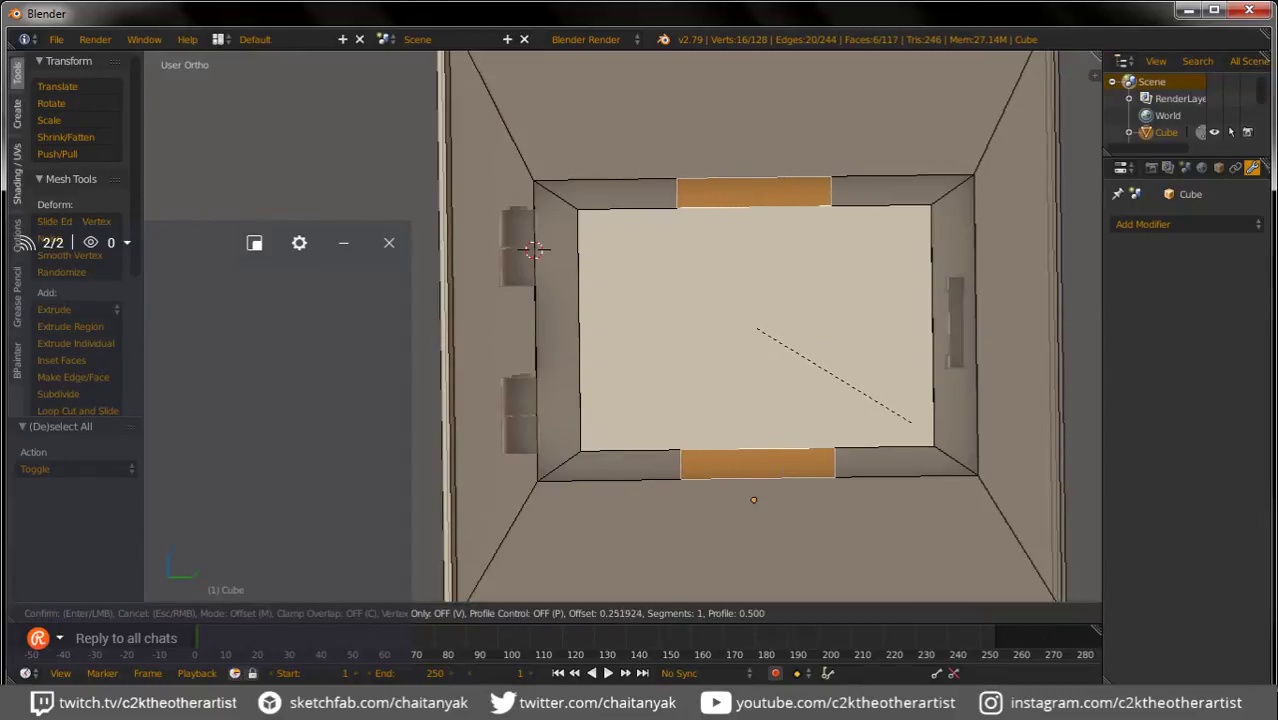
{"action": "left_click", "coordinate": [900, 432]}
Step: Bevel two top-rim and two bottom-rim edge loops
{"action": "key", "text": "a"}
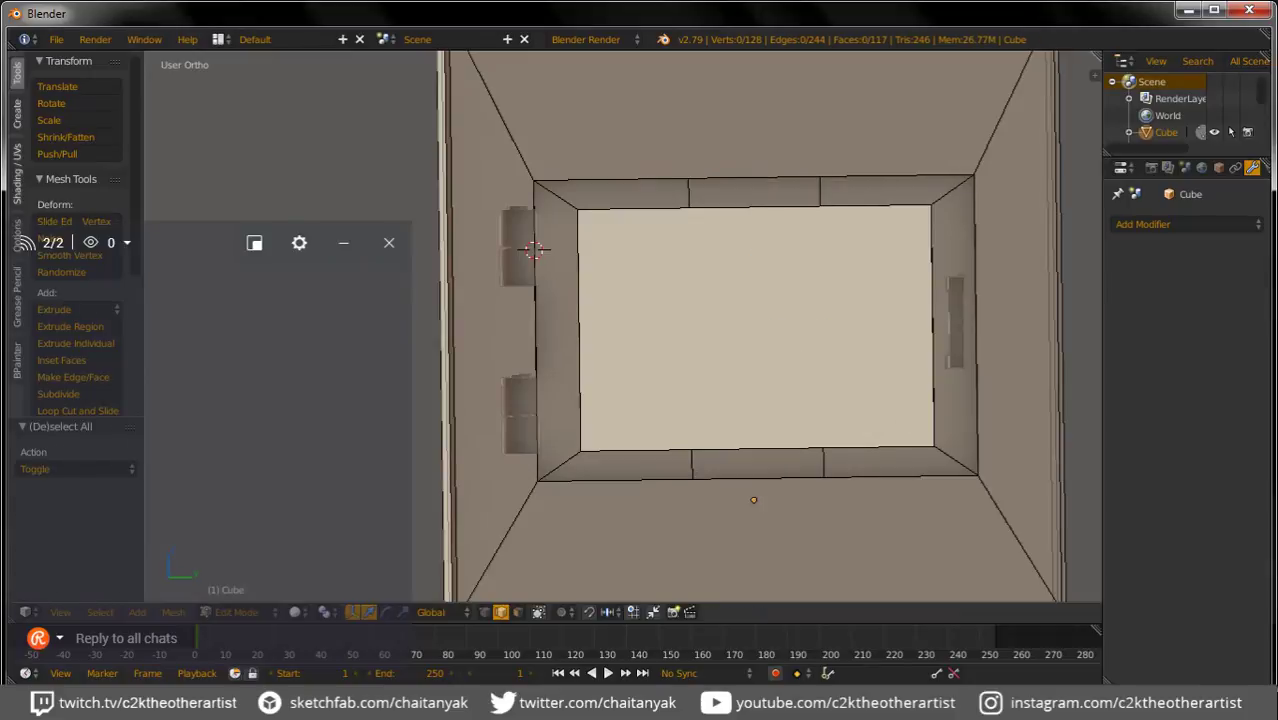
{"action": "right_click", "coordinate": [820, 195], "text": "alt"}
{"action": "right_click", "coordinate": [688, 195], "text": "alt+shift"}
{"action": "right_click", "coordinate": [691, 462], "text": "alt+shift"}
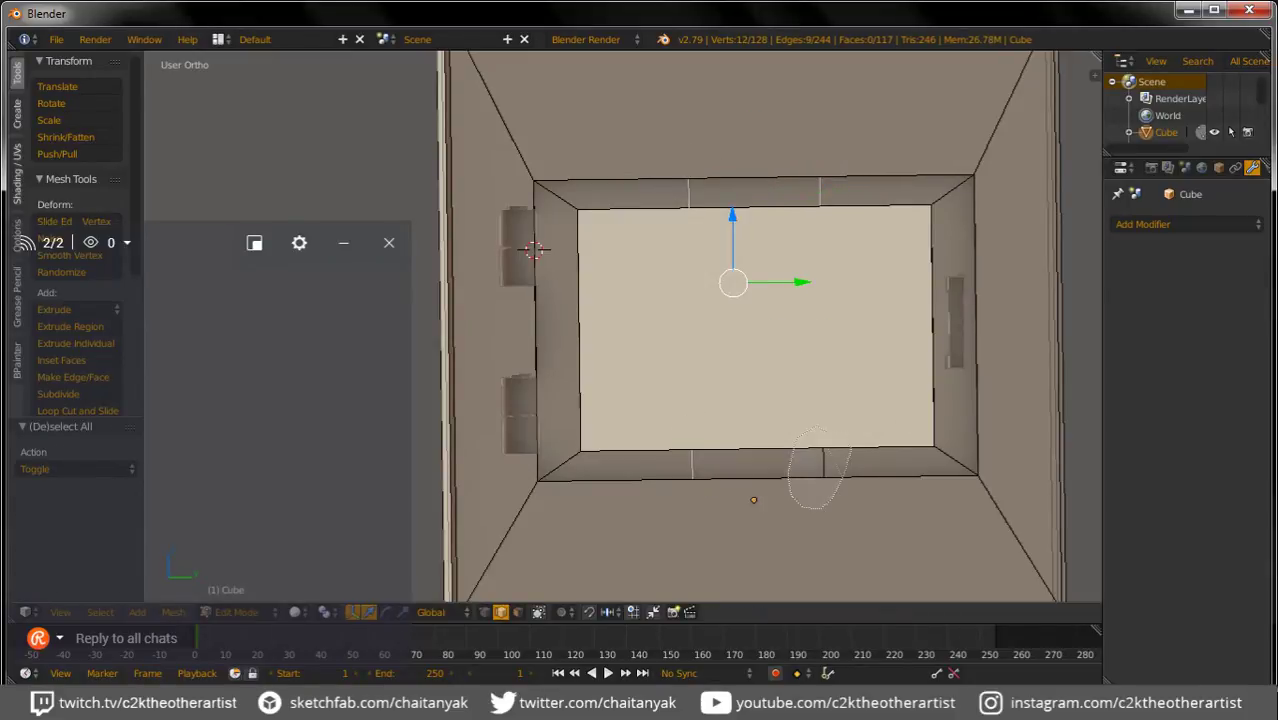
{"action": "right_click", "coordinate": [823, 462], "text": "alt+shift"}
{"action": "key", "text": "ctrl+b"}
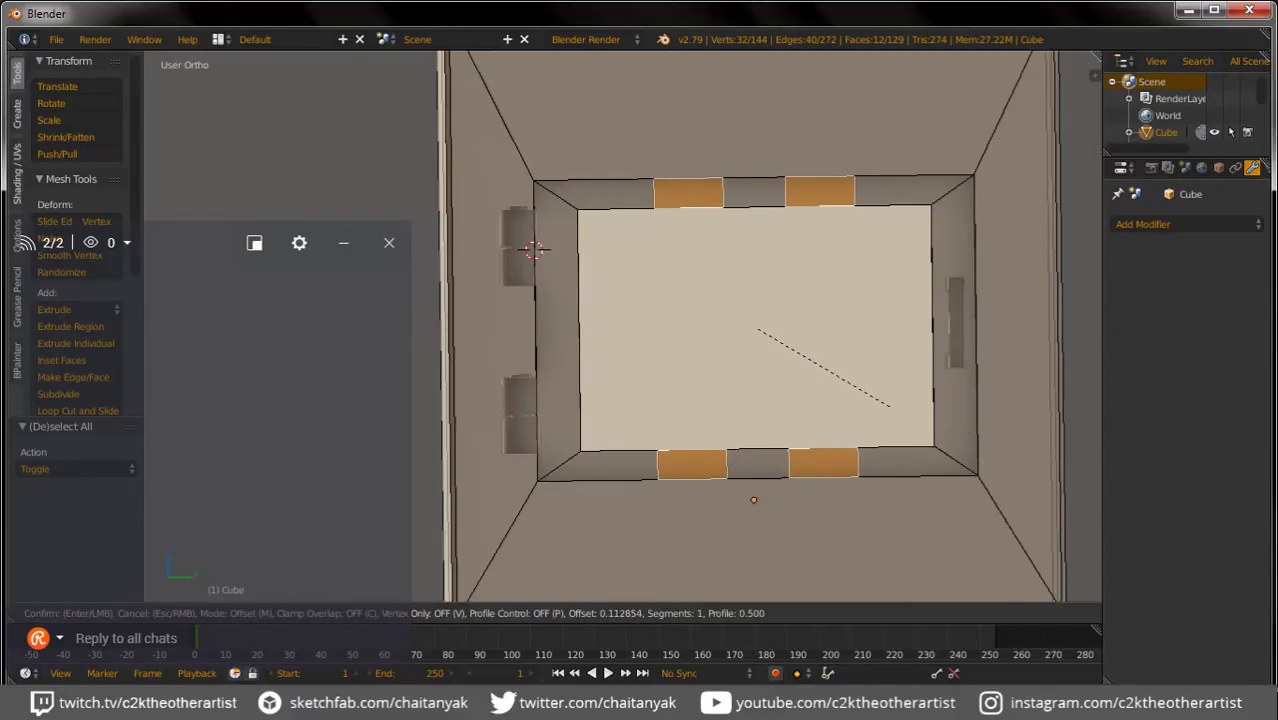
{"action": "key", "text": "Return"}
Step: Bevel four top-rim and four bottom-rim edge loops into small faces at 0.053 offset
{"action": "key", "text": "a"}
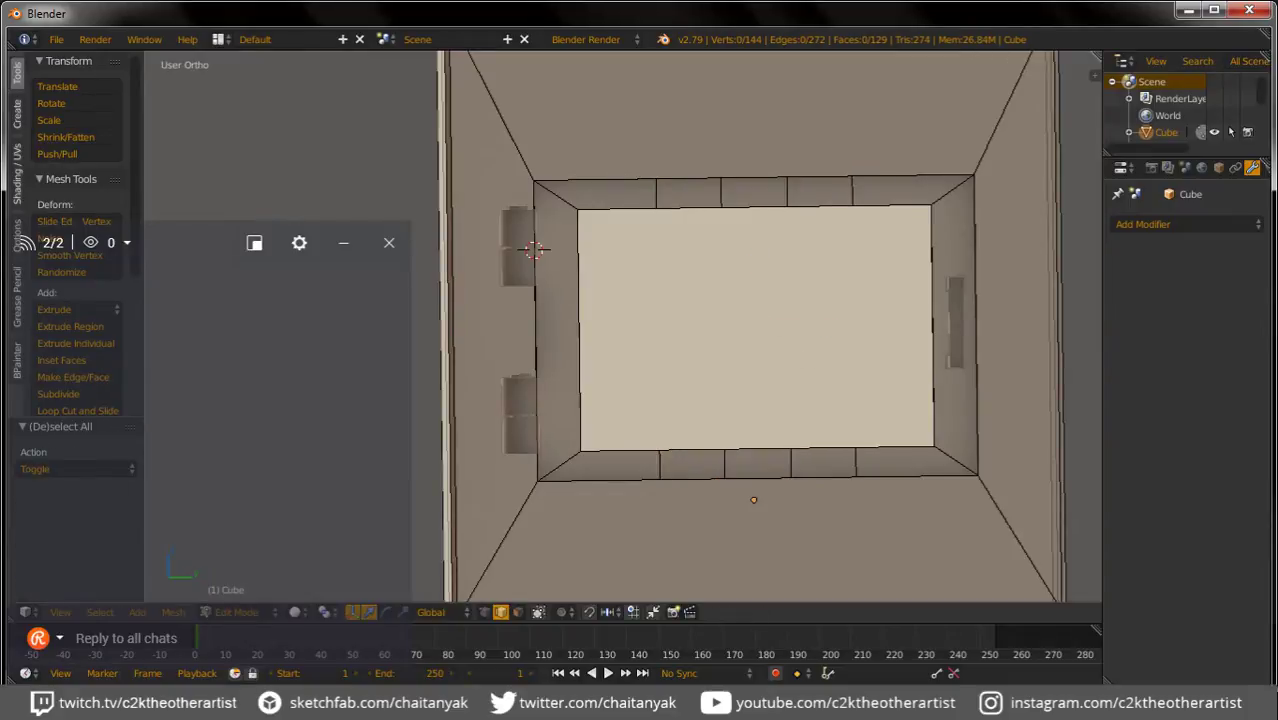
{"action": "right_click", "coordinate": [655, 193]}
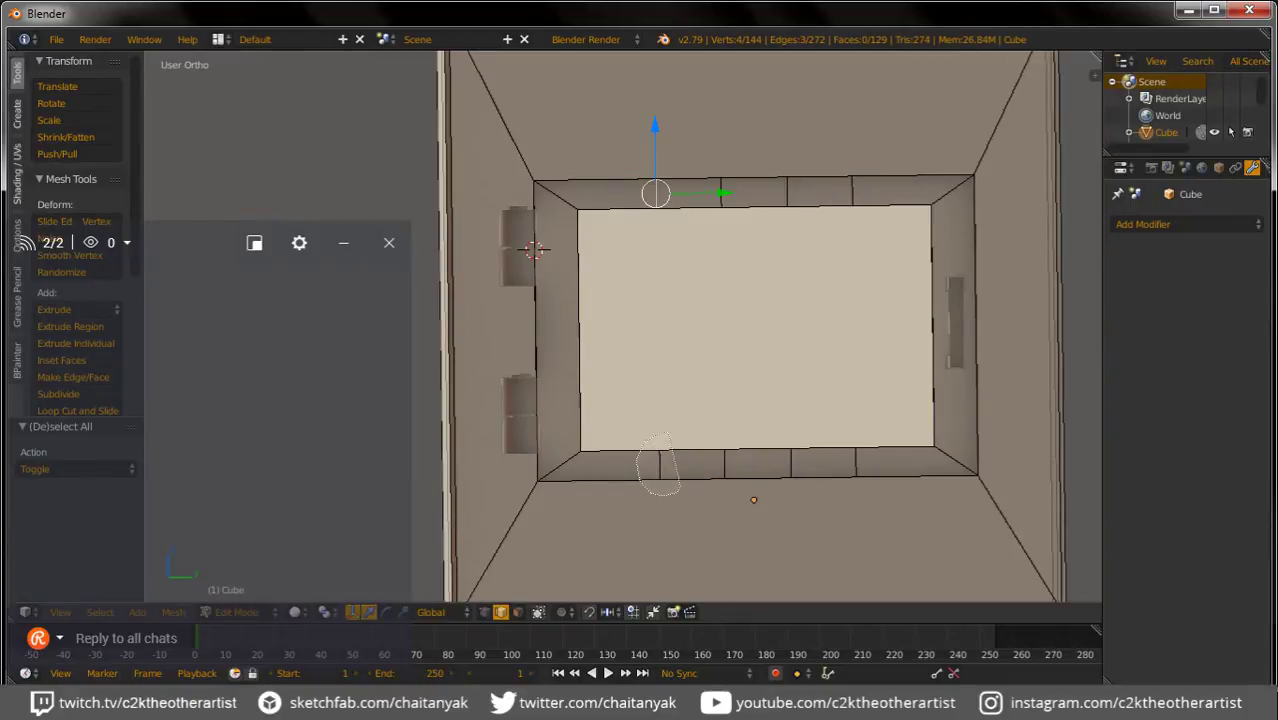
{"action": "right_click", "coordinate": [659, 465], "text": "alt+shift"}
{"action": "right_click", "coordinate": [724, 465], "text": "alt+shift"}
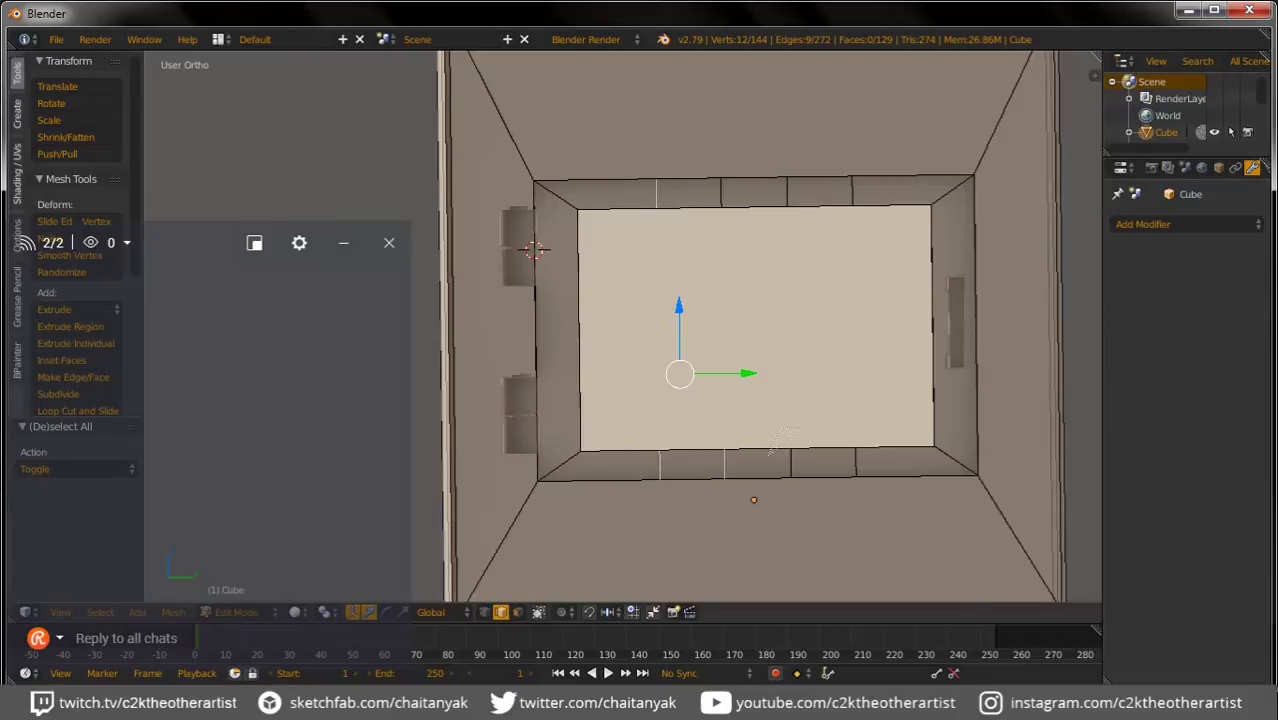
{"action": "right_click", "coordinate": [790, 465], "text": "alt+shift"}
{"action": "right_click", "coordinate": [855, 465], "text": "alt+shift"}
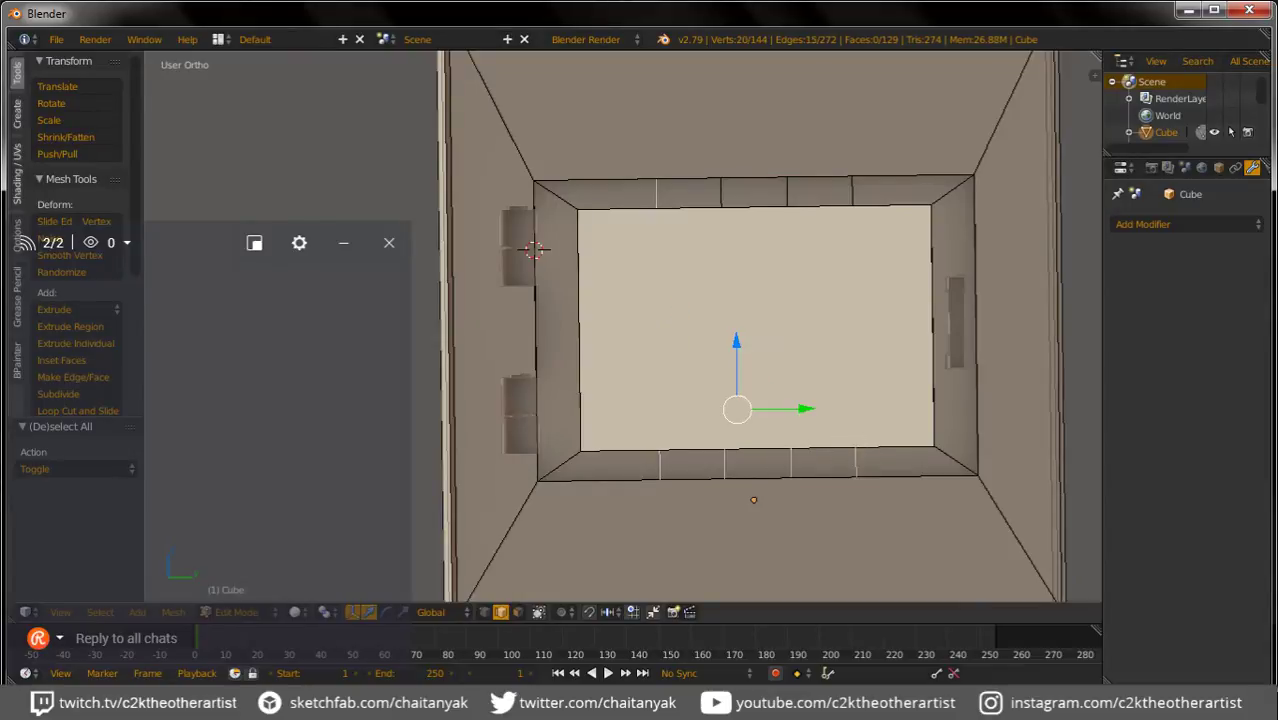
{"action": "right_click", "coordinate": [855, 193], "text": "alt+shift"}
{"action": "right_click", "coordinate": [787, 193], "text": "alt+shift"}
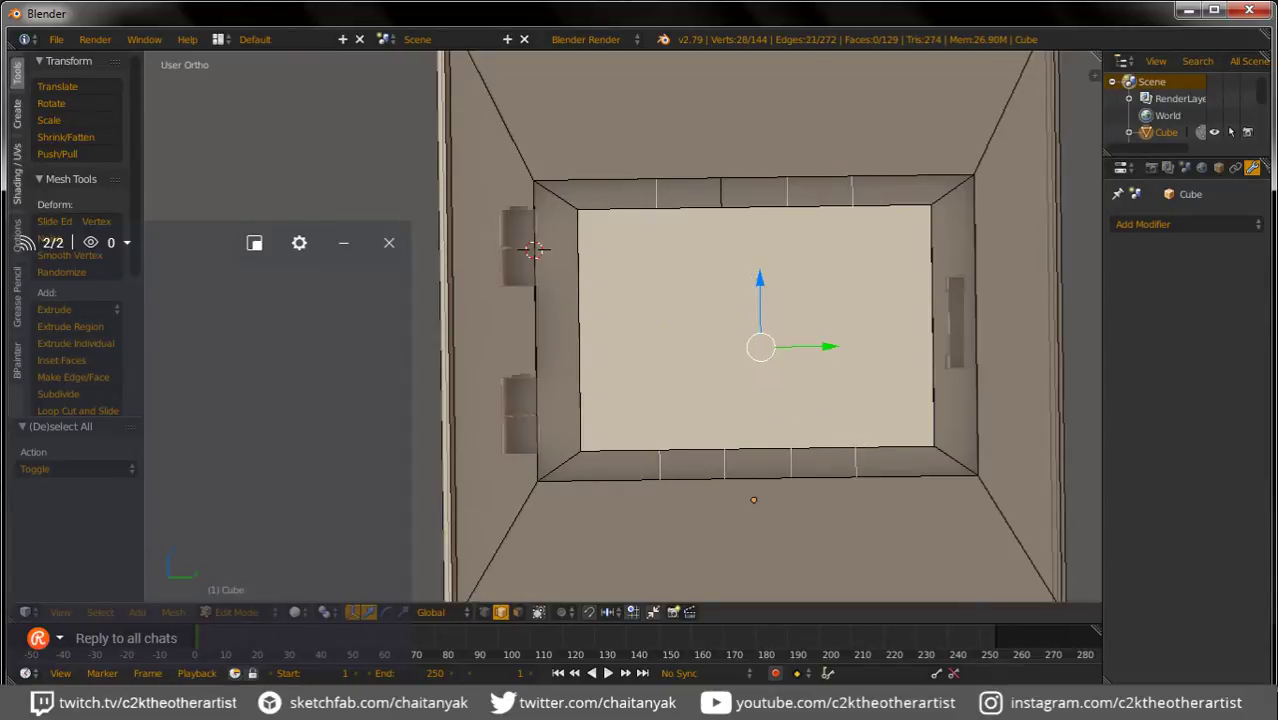
{"action": "right_click", "coordinate": [720, 193], "text": "alt+shift"}
{"action": "key", "text": "ctrl+b"}
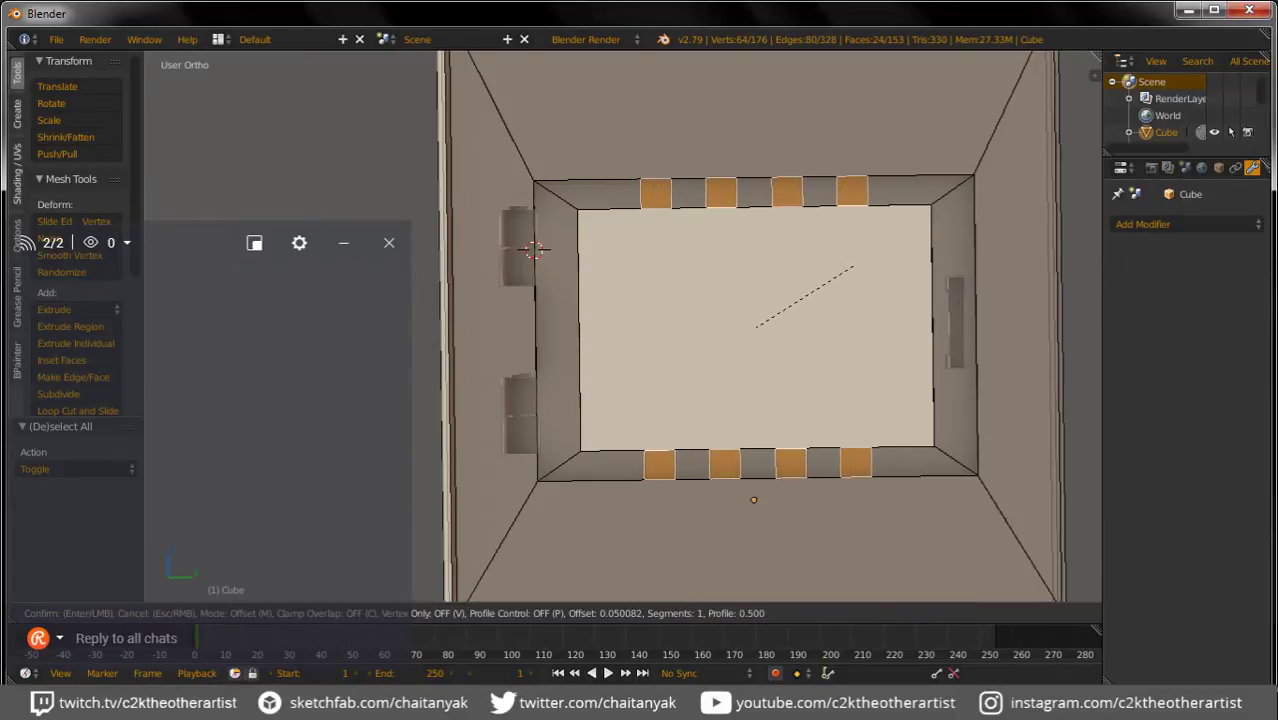
{"action": "left_click", "coordinate": [847, 255]}
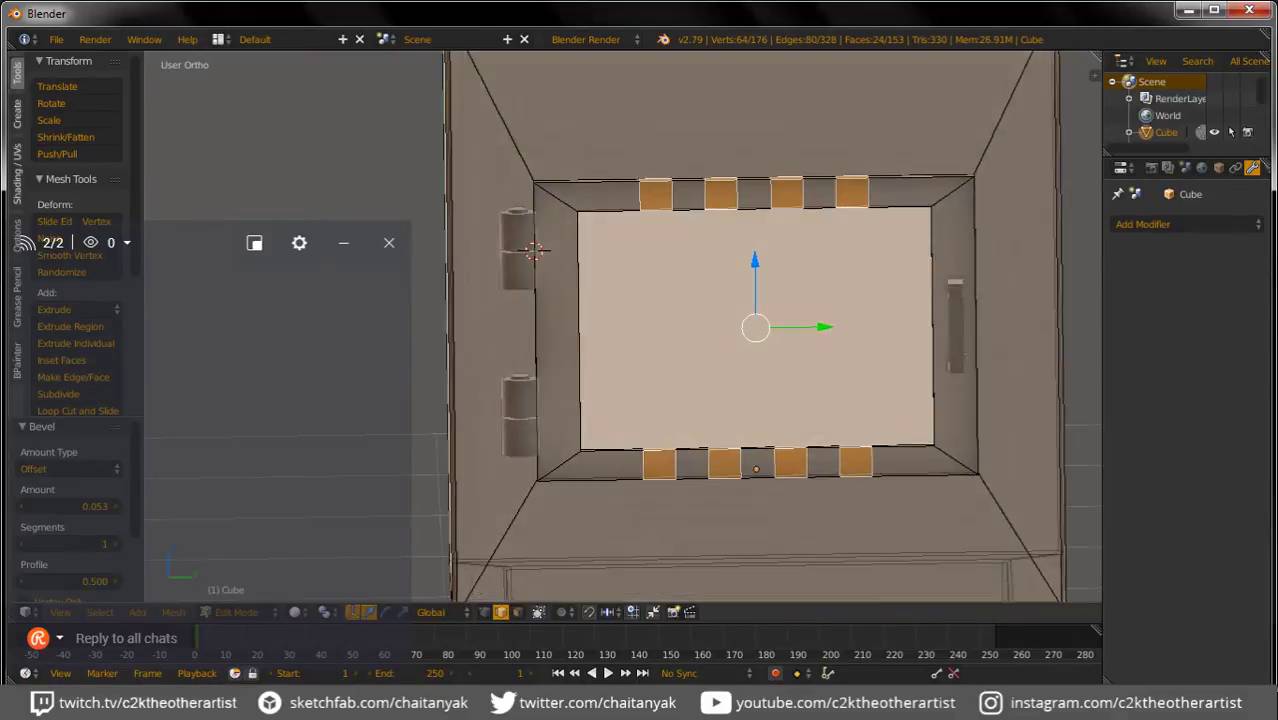
Step: Delete the four small faces on the window frame's bottom rim
{"action": "middle_click_drag", "start_coordinate": [760, 330], "coordinate": [700, 300]}
{"action": "middle_click_drag", "start_coordinate": [540, 298], "coordinate": [548, 318]}
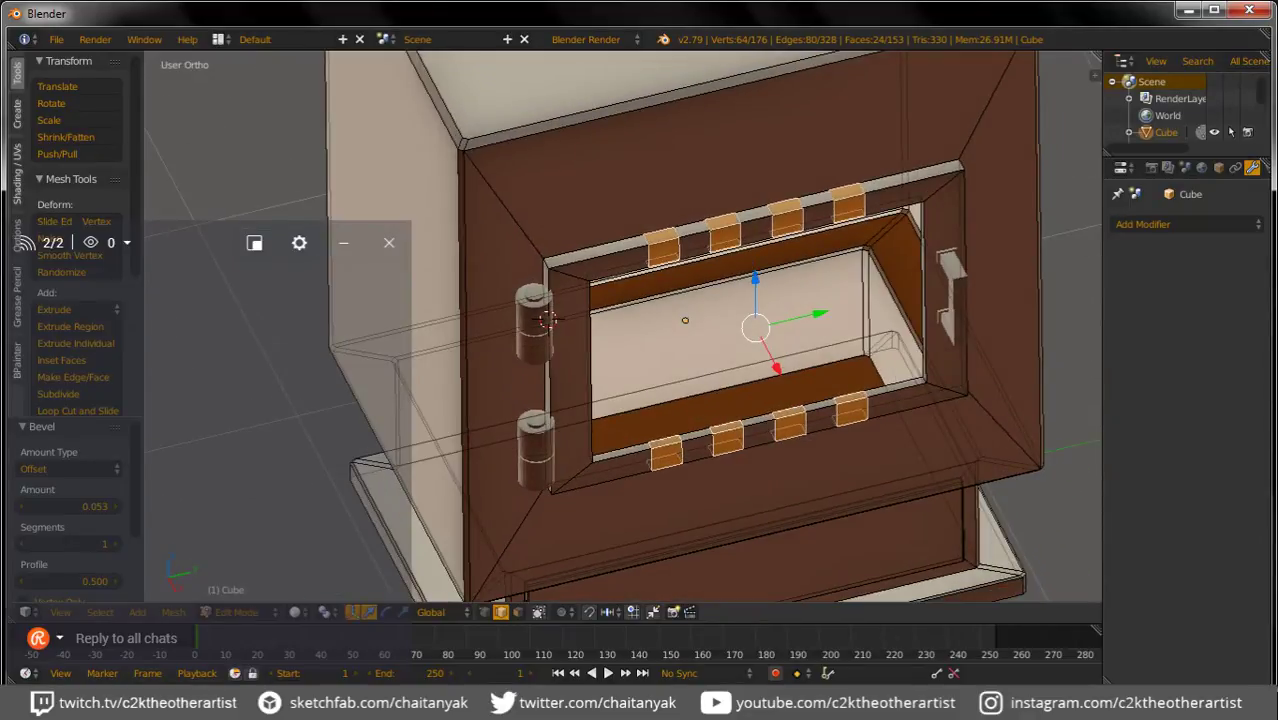
{"action": "key", "text": "1"}
{"action": "right_click", "coordinate": [665, 447]}
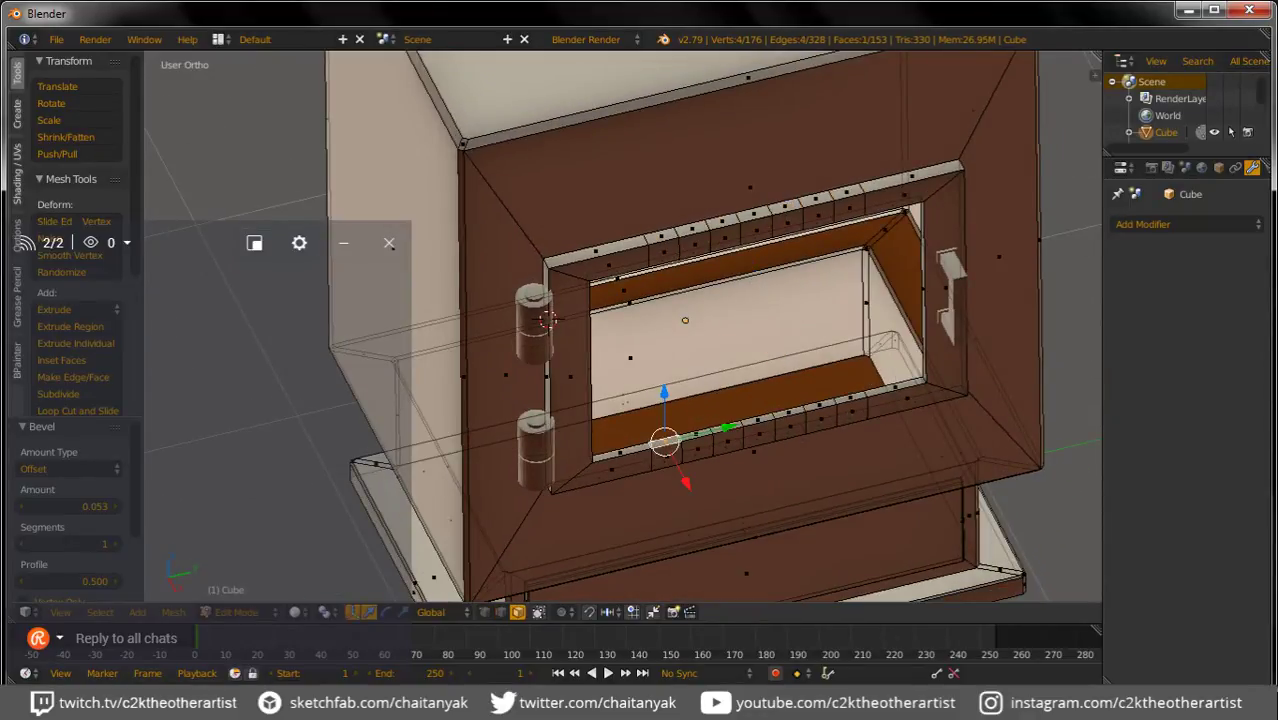
{"action": "right_click", "coordinate": [730, 427], "text": "shift"}
{"action": "right_click", "coordinate": [790, 413], "text": "shift"}
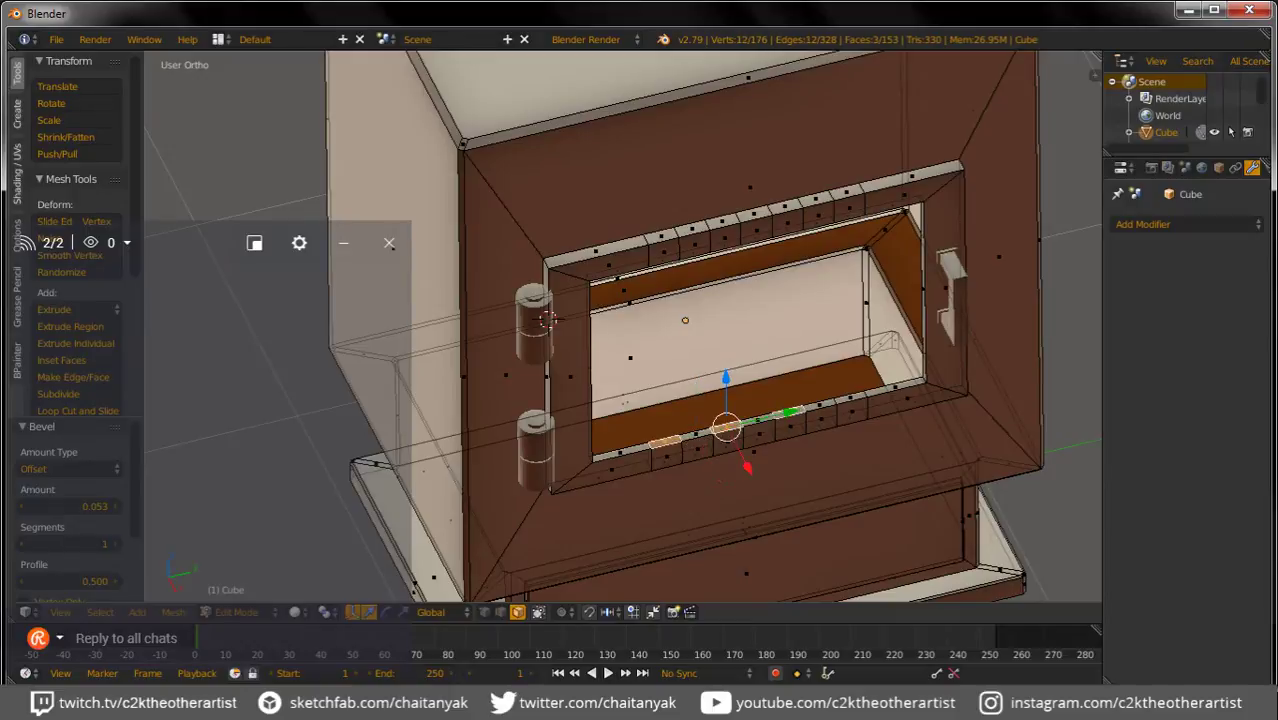
{"action": "right_click", "coordinate": [850, 398], "text": "shift"}
{"action": "middle_click_drag", "start_coordinate": [620, 400], "coordinate": [600, 300]}
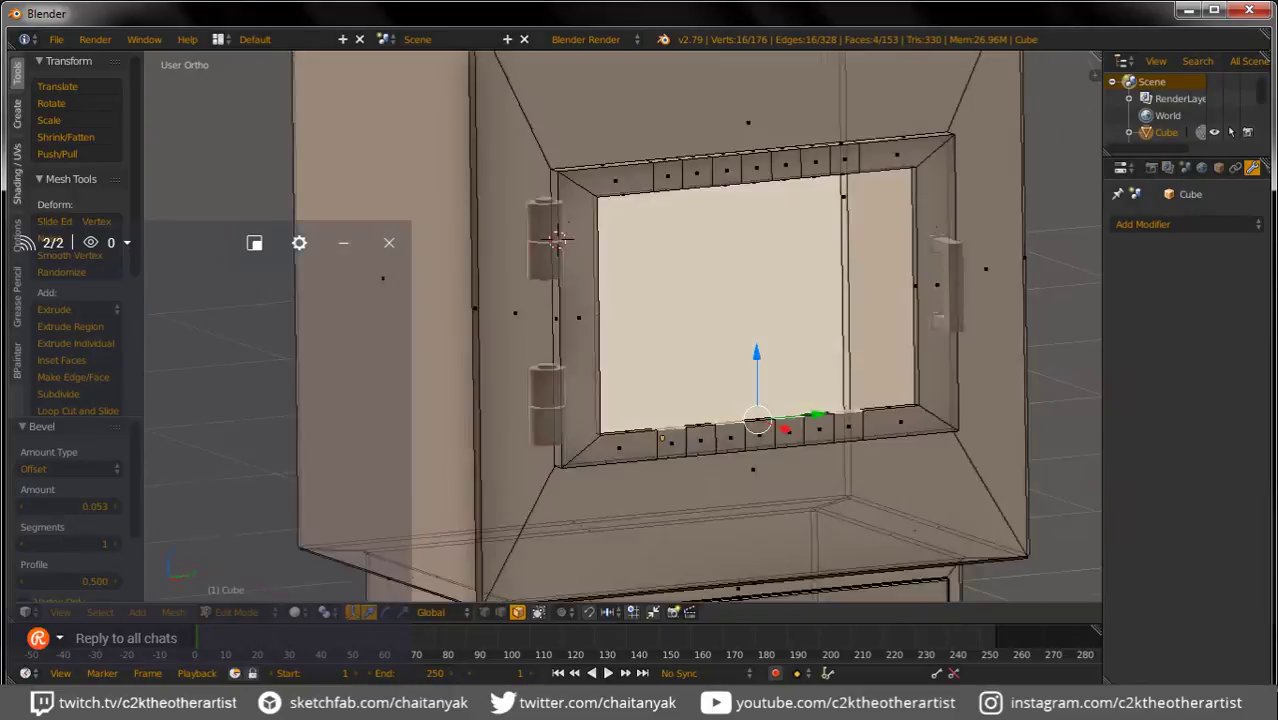
{"action": "key", "text": "e"}
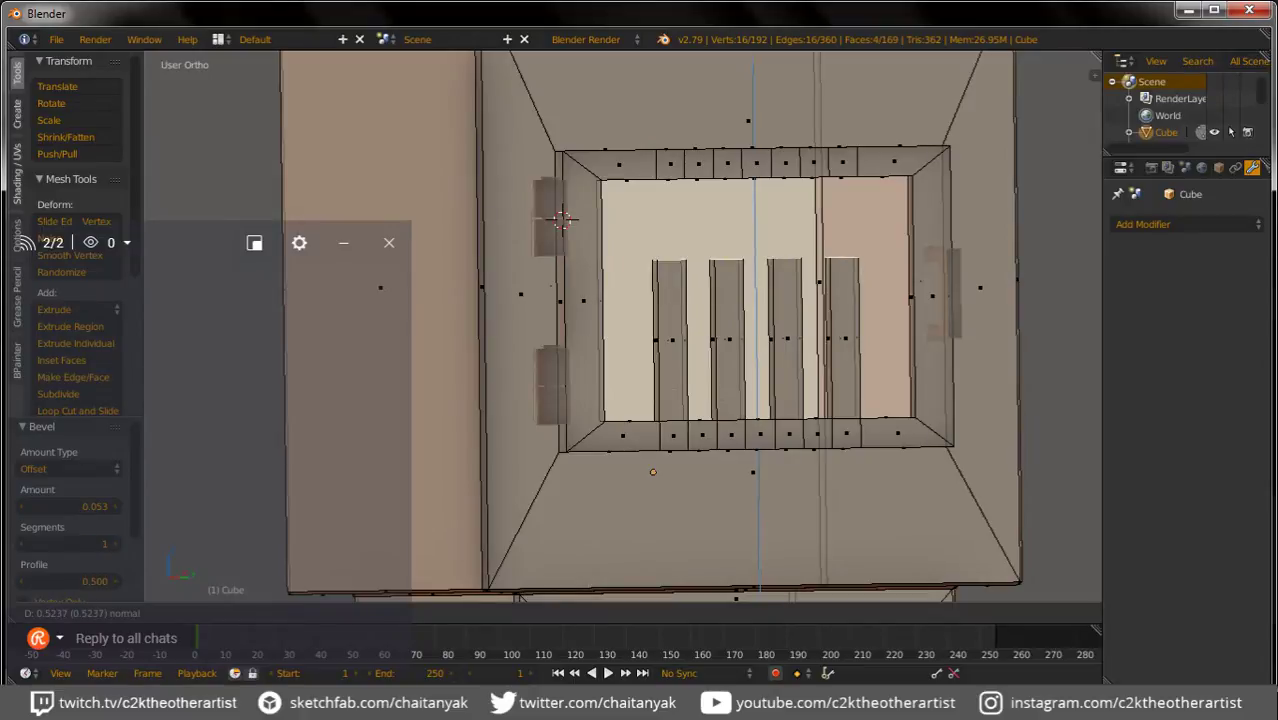
{"action": "key", "text": "Escape"}
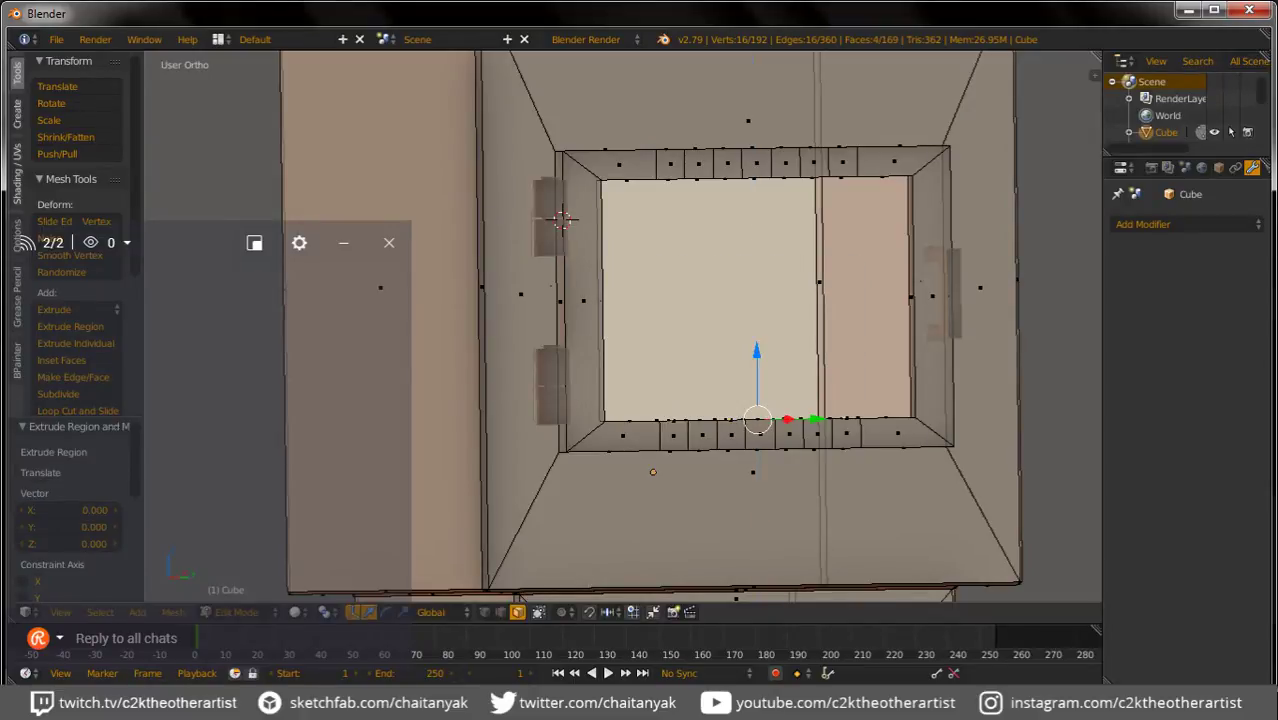
{"action": "key", "text": "x"}
{"action": "left_click", "coordinate": [827, 318]}
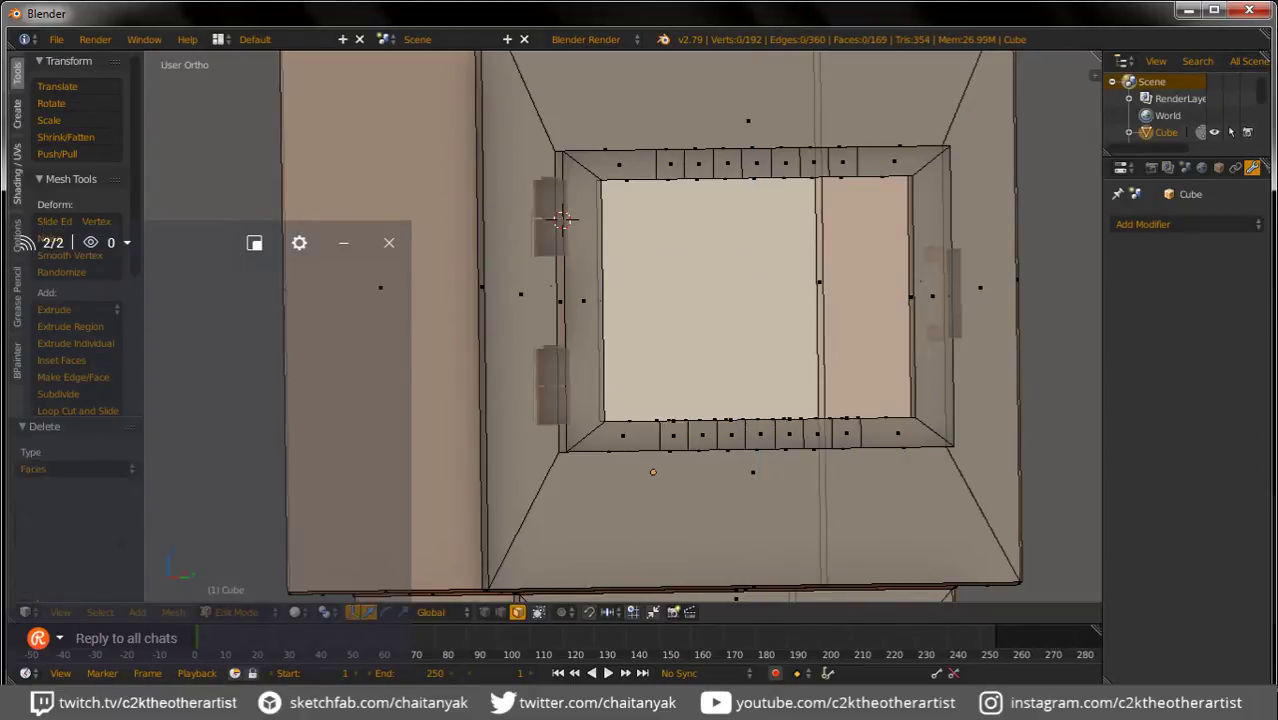
Step: Delete the four small faces on the frame's top rim
{"action": "mouse_move", "coordinate": [827, 318]}
{"action": "middle_mouse_down"}
{"action": "mouse_move", "coordinate": [790, 290]}
{"action": "mouse_move", "coordinate": [800, 282]}
{"action": "middle_mouse_up"}
{"action": "right_click", "coordinate": [843, 212]}
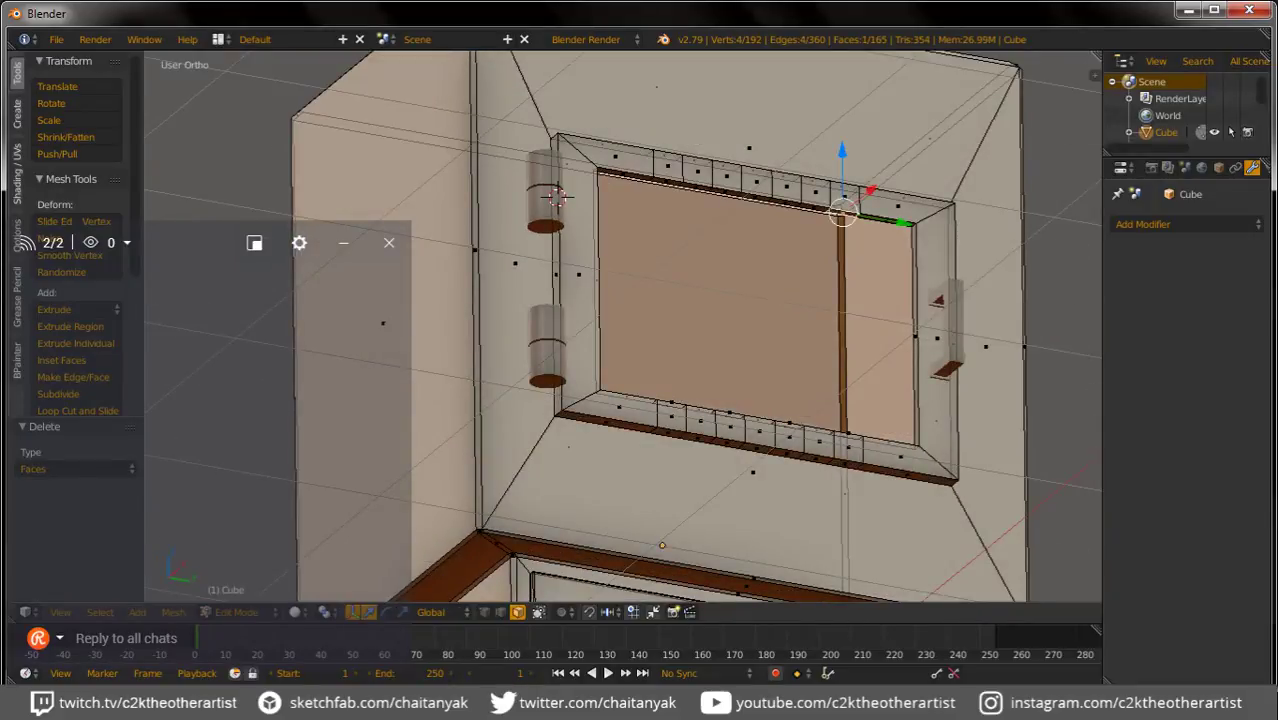
{"action": "right_click", "coordinate": [785, 199], "text": "shift"}
{"action": "right_click", "coordinate": [722, 188], "text": "shift"}
{"action": "right_click", "coordinate": [662, 181], "text": "shift"}
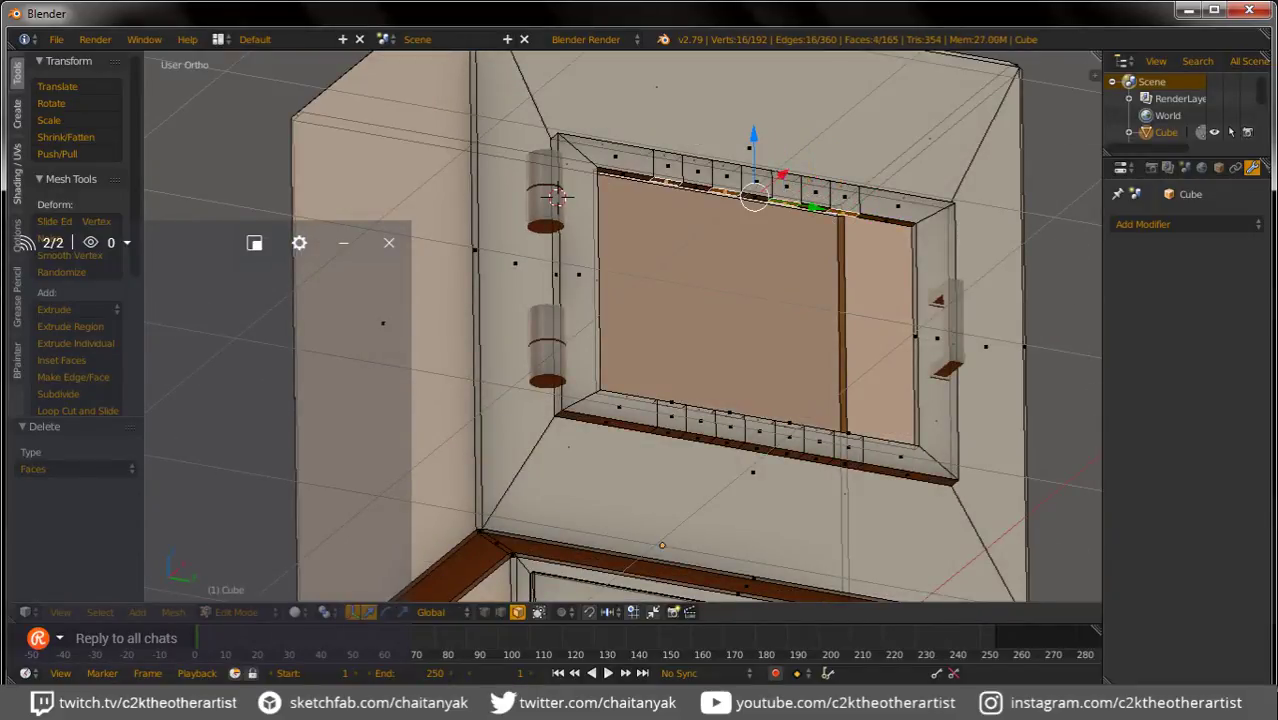
{"action": "key", "text": "x"}
{"action": "key", "text": "Return"}
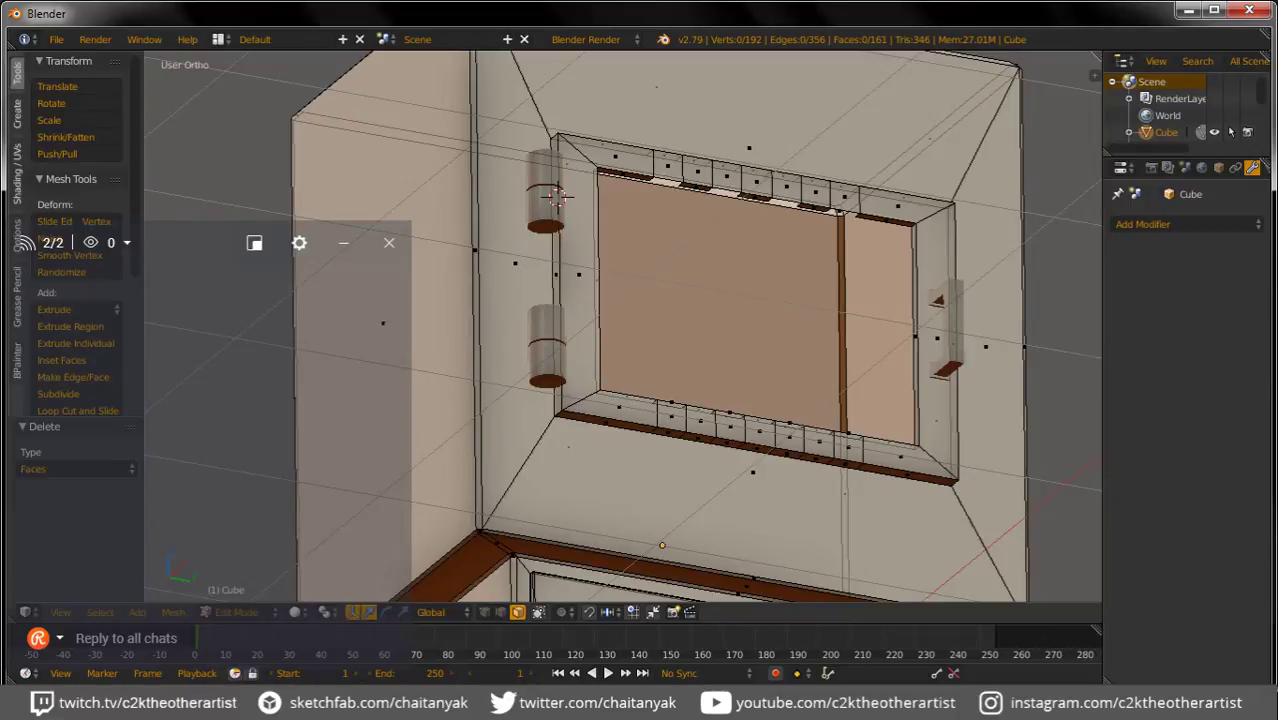
{"action": "key", "text": "3"}
{"action": "right_click", "coordinate": [665, 176], "text": "alt"}
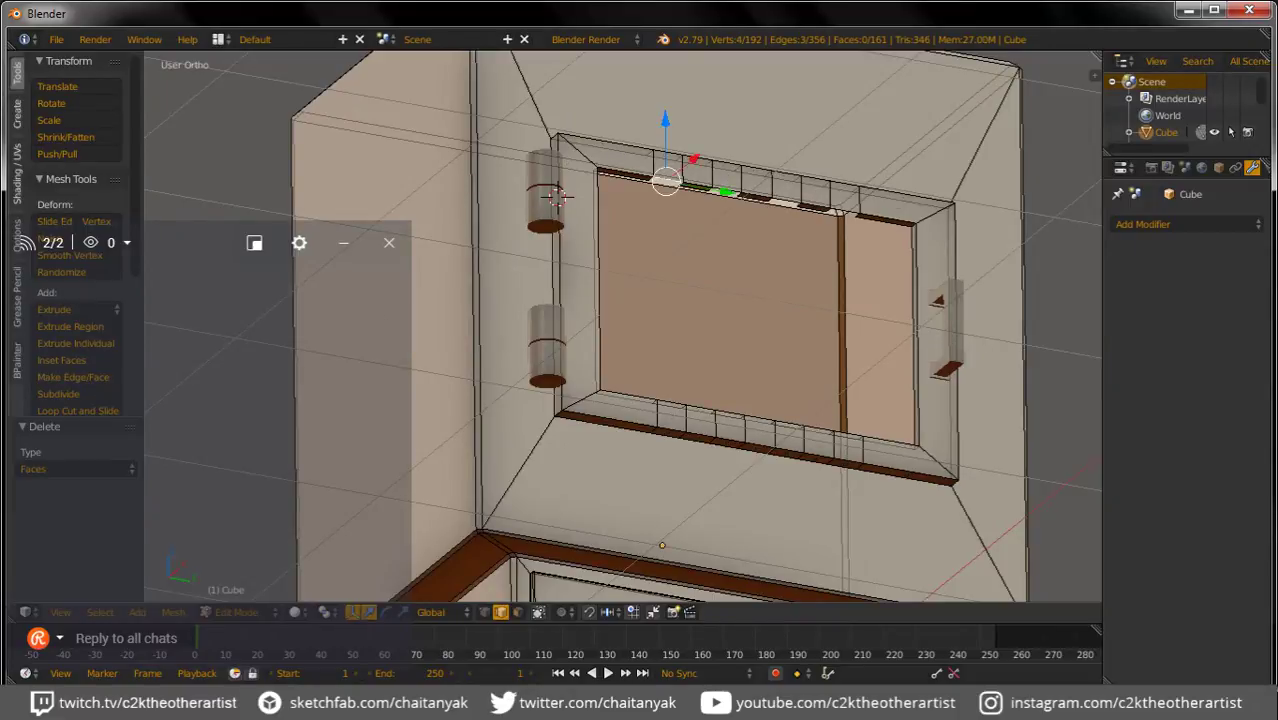
{"action": "scroll", "coordinate": [663, 172], "scroll_direction": "up", "scroll_amount": 4}
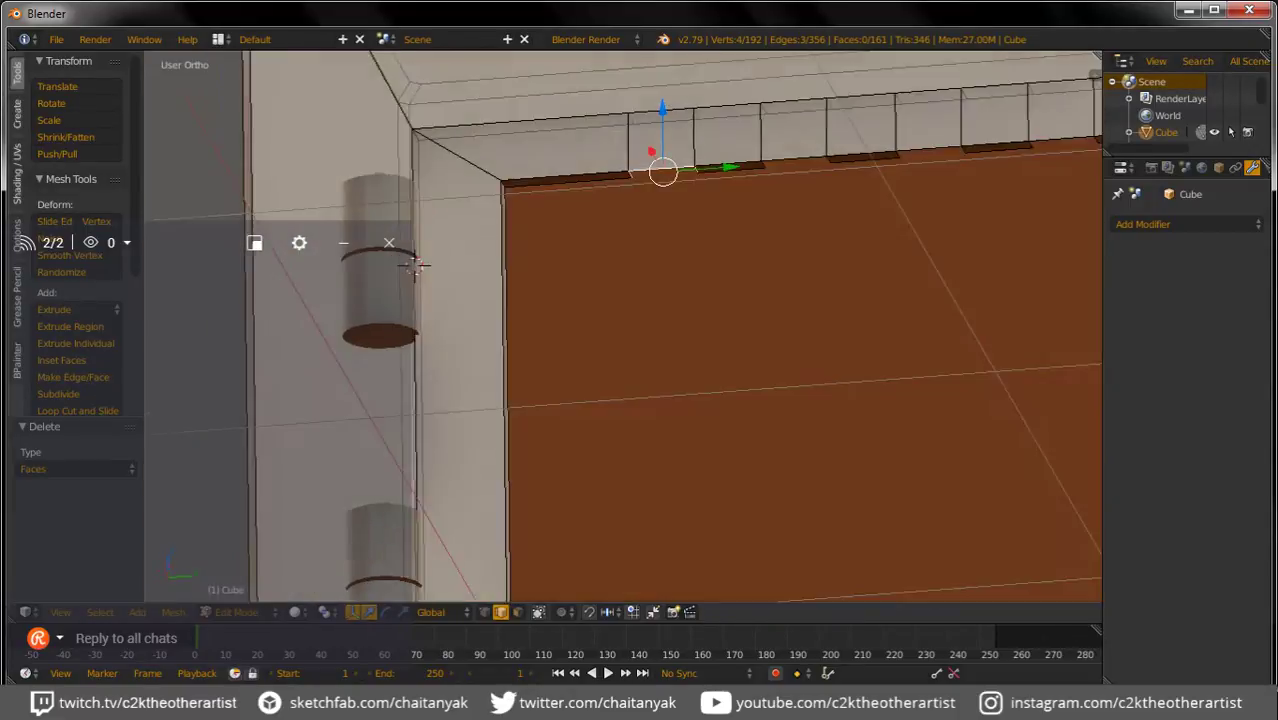
{"action": "middle_click_drag", "start_coordinate": [437, 204], "coordinate": [462, 262]}
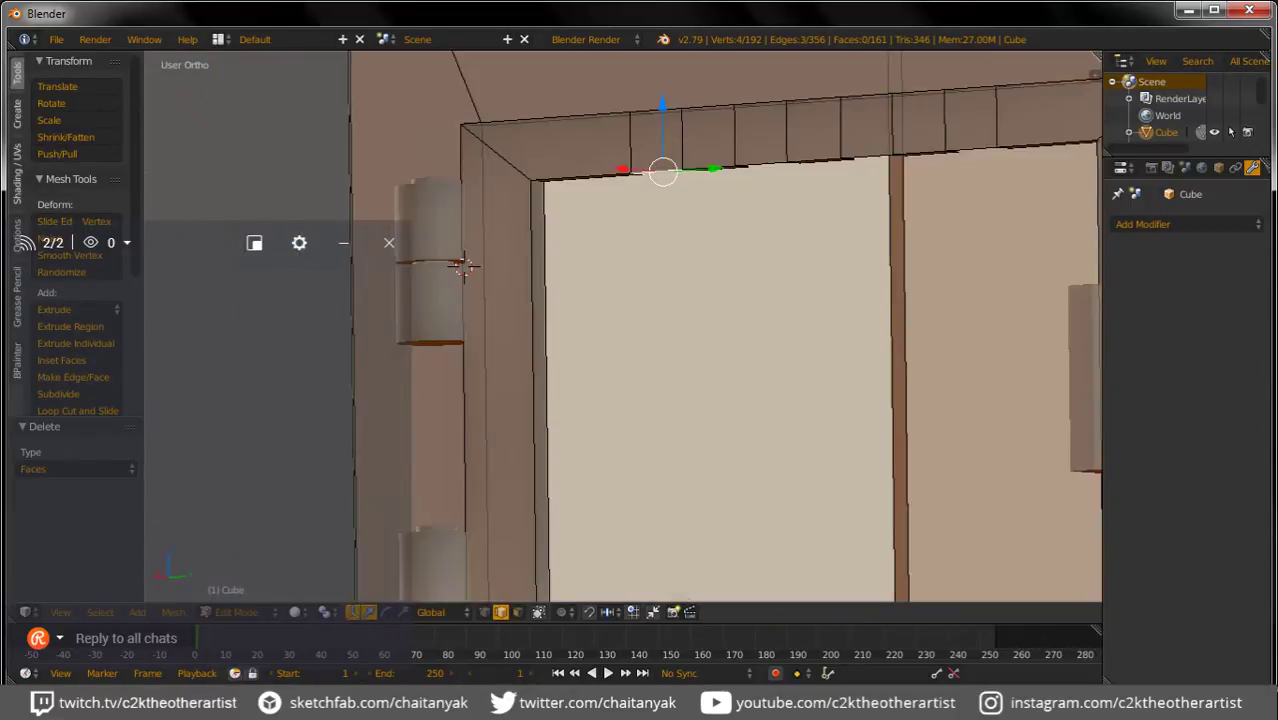
{"action": "scroll", "coordinate": [462, 262], "scroll_direction": "down", "scroll_amount": 4}
{"action": "middle_click_drag", "start_coordinate": [700, 350], "coordinate": [760, 300]}
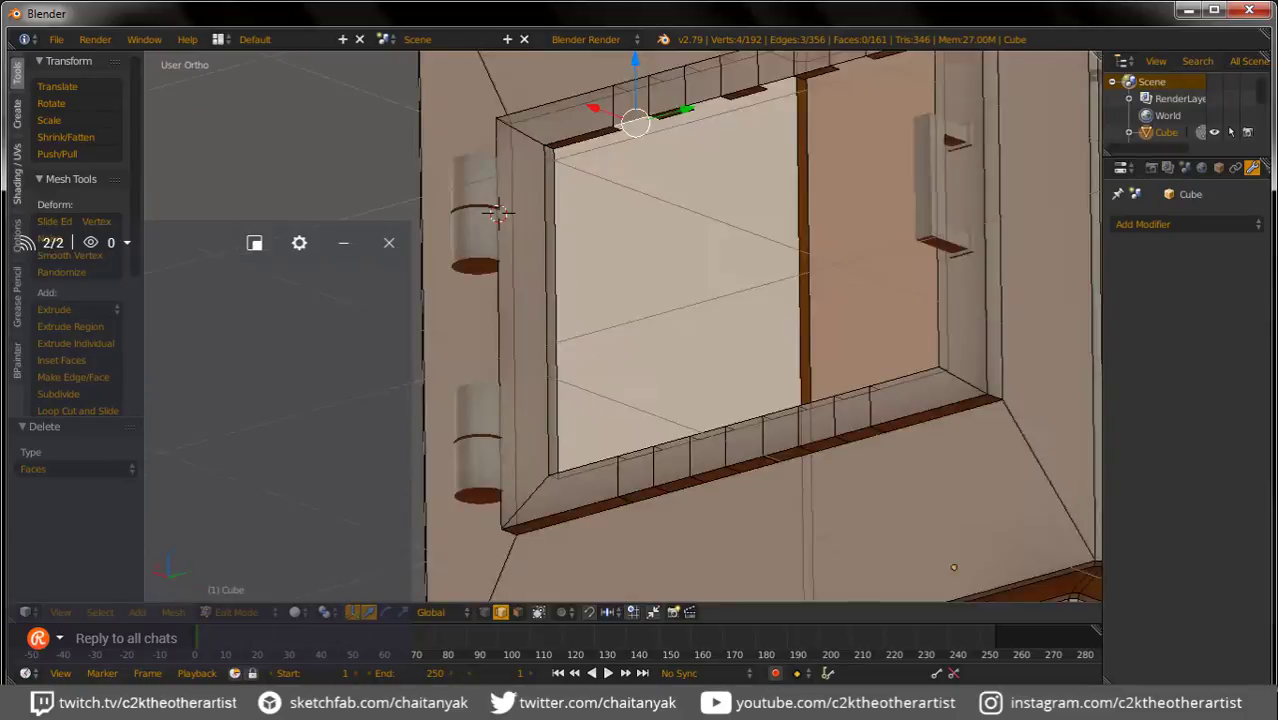
{"action": "right_click", "coordinate": [665, 107]}
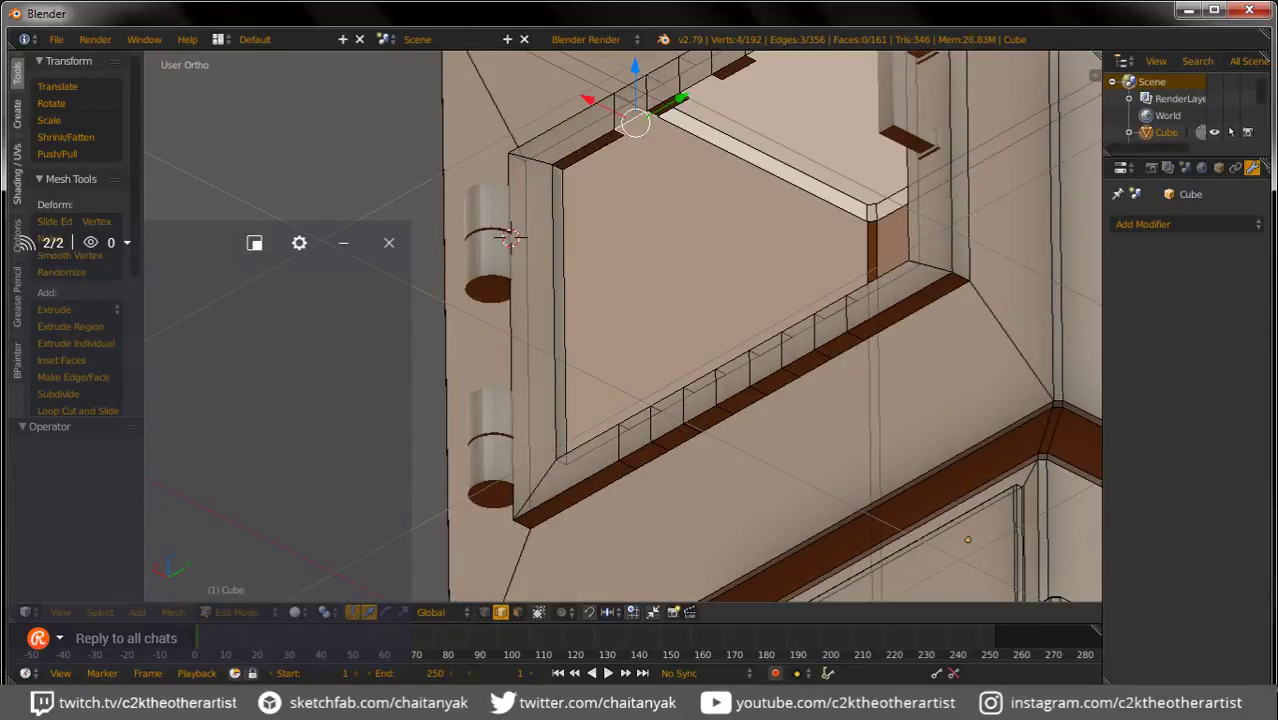
{"action": "scroll", "coordinate": [510, 238], "scroll_direction": "up", "scroll_amount": 2}
{"action": "middle_click_drag", "start_coordinate": [414, 331], "coordinate": [345, 428]}
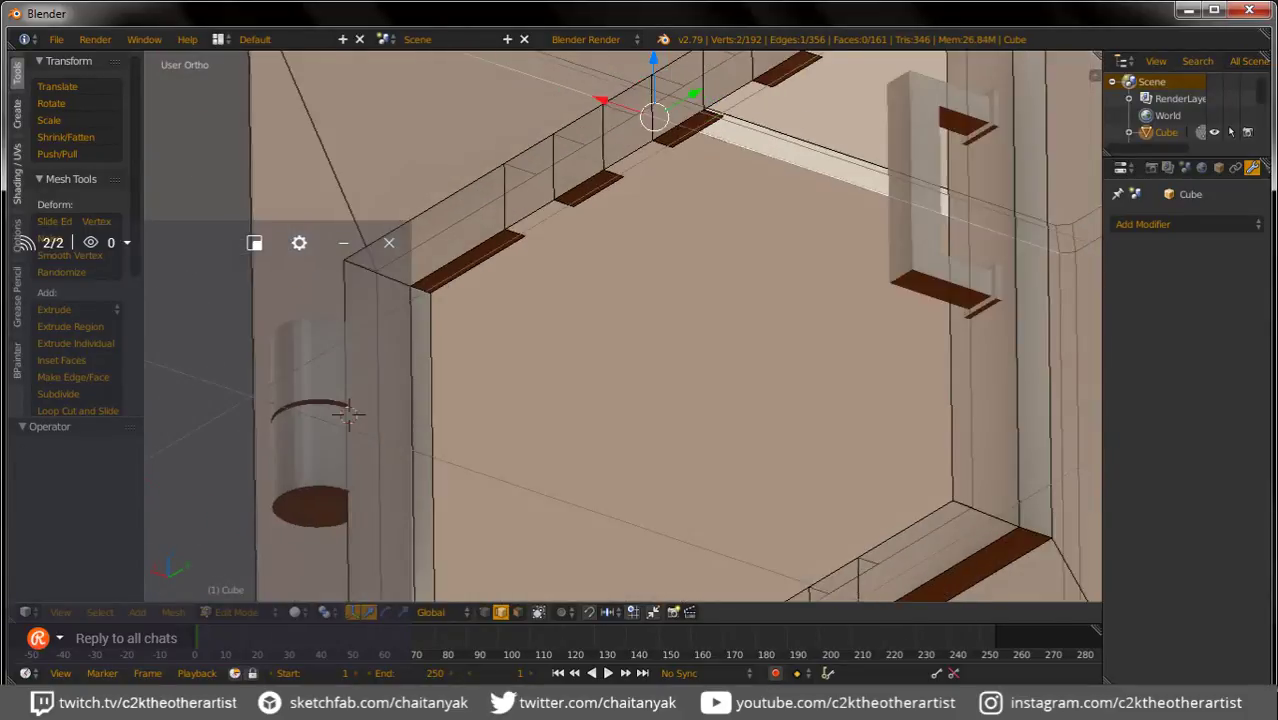
{"action": "key", "text": "ctrl+z"}
{"action": "key", "text": "ctrl+z"}
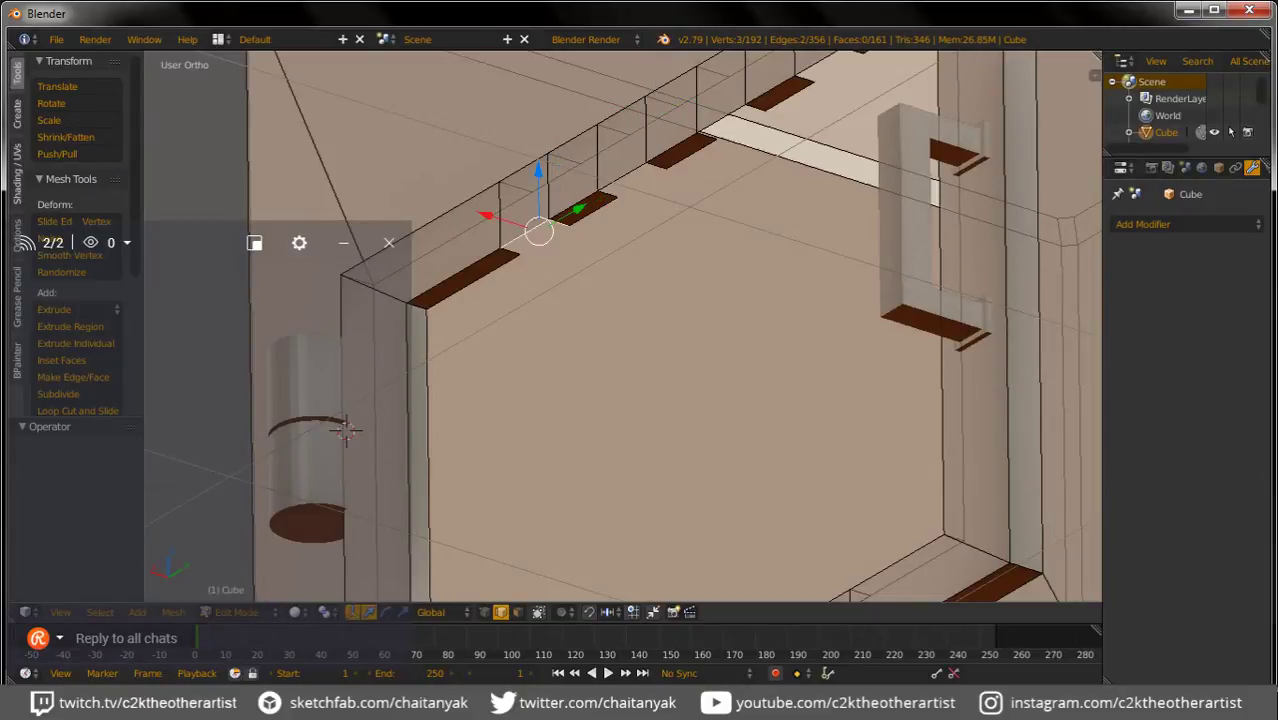
{"action": "mouse_move", "coordinate": [345, 428]}
{"action": "middle_mouse_down", "text": "shift"}
{"action": "mouse_move", "coordinate": [349, 187]}
{"action": "mouse_move", "coordinate": [360, 300]}
{"action": "mouse_move", "coordinate": [395, 350]}
{"action": "middle_mouse_up", "text": "shift"}
{"action": "key", "text": "ctrl+z"}
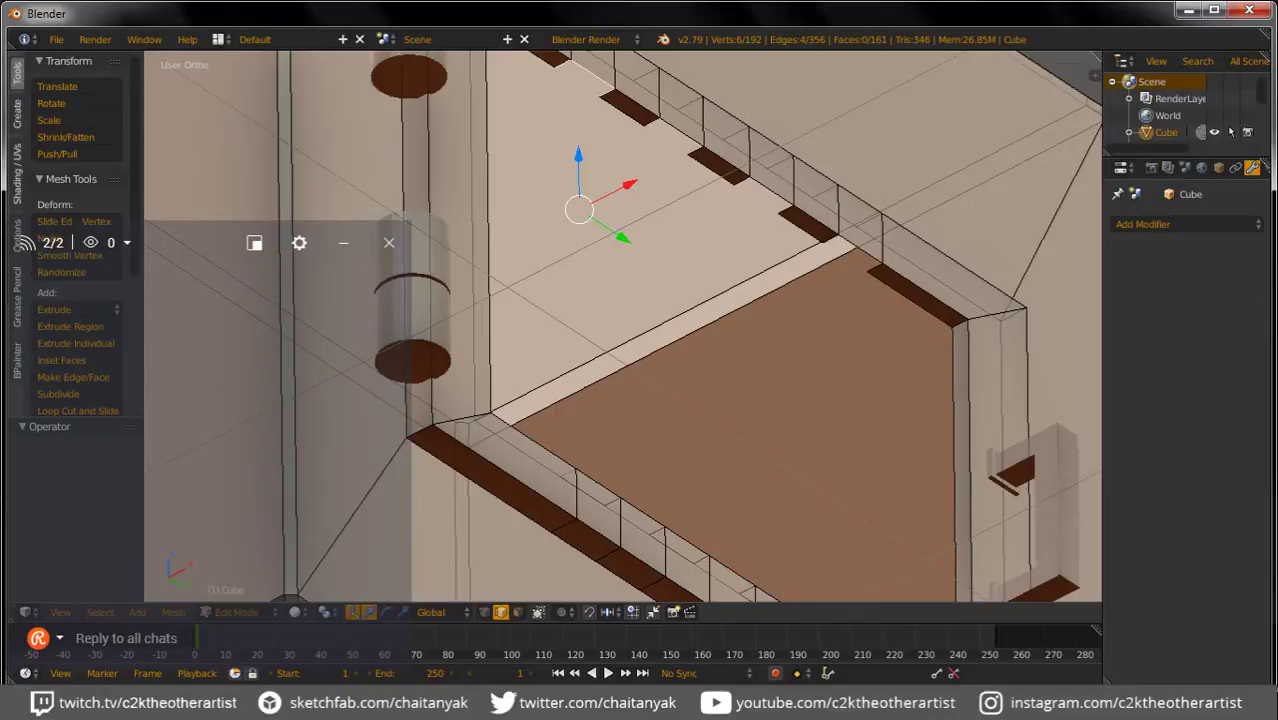
{"action": "right_click", "coordinate": [581, 491]}
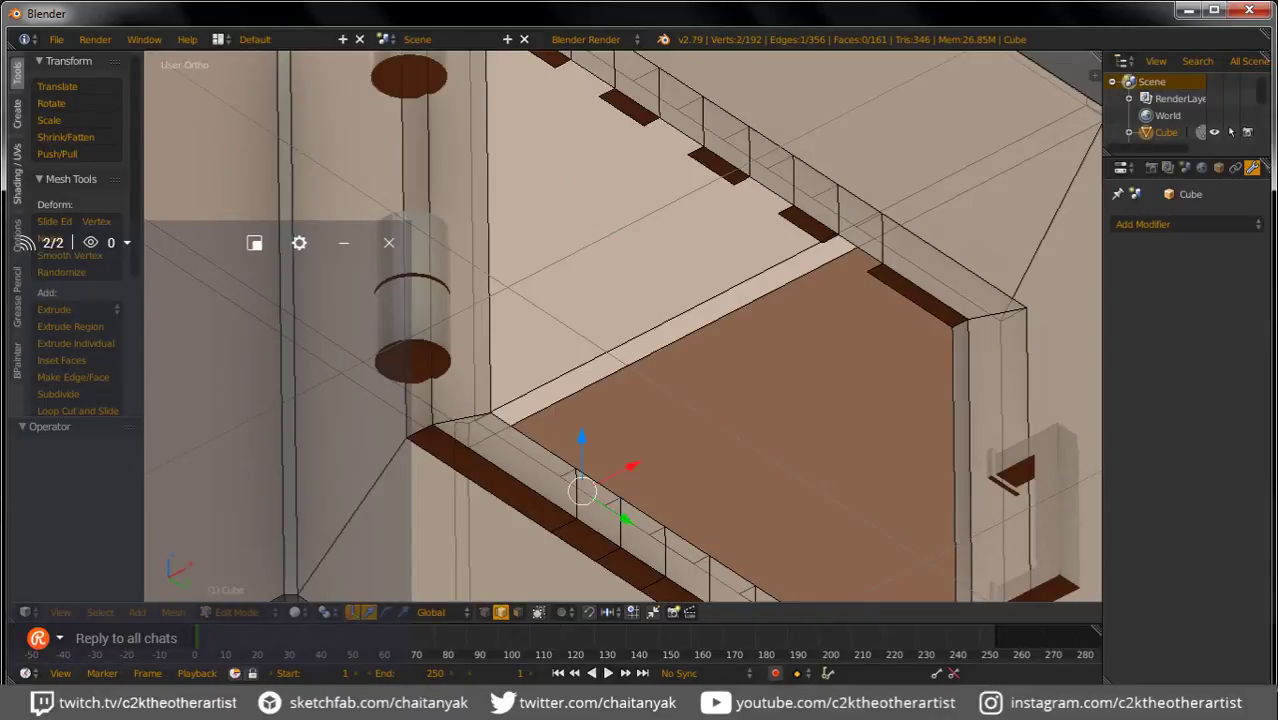
{"action": "right_click", "coordinate": [670, 545], "text": "shift"}
{"action": "middle_click_drag", "start_coordinate": [670, 545], "coordinate": [605, 405], "text": "shift"}
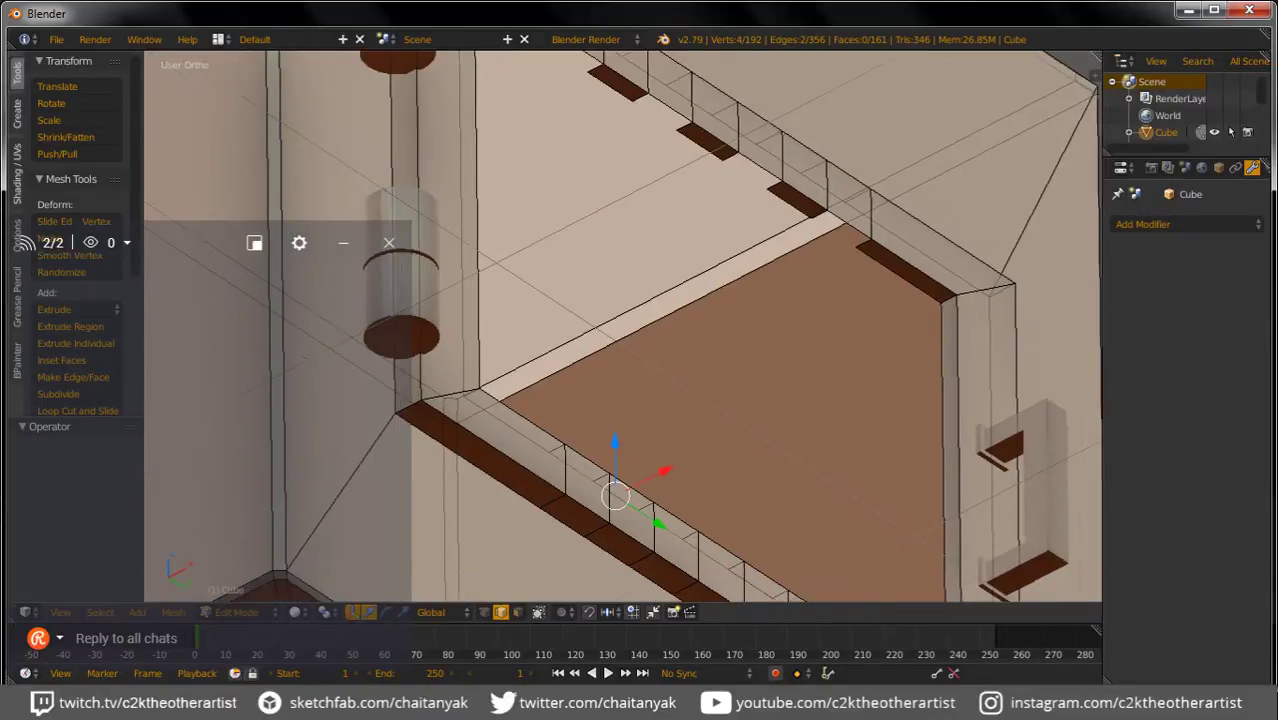
{"action": "right_click", "coordinate": [690, 468], "text": "shift"}
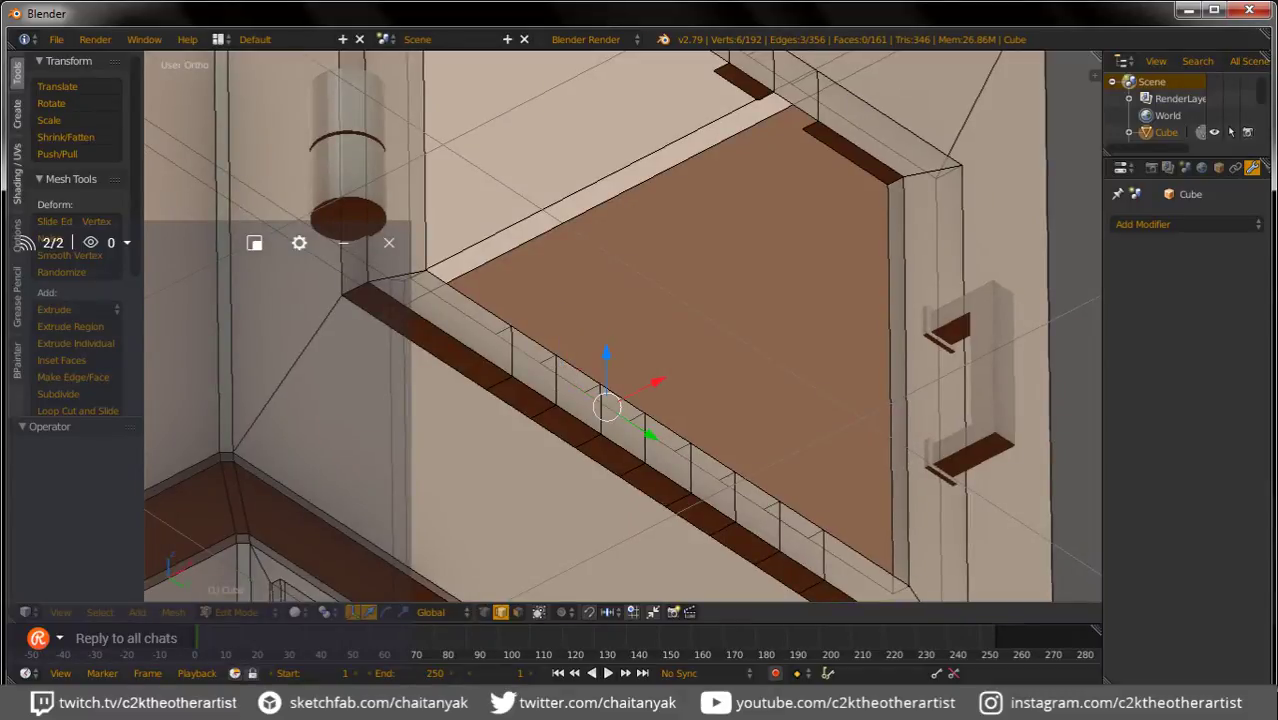
{"action": "right_click", "coordinate": [735, 490], "text": "shift"}
{"action": "mouse_move", "coordinate": [735, 490]}
{"action": "middle_mouse_down"}
{"action": "mouse_move", "coordinate": [451, 371]}
{"action": "mouse_move", "coordinate": [442, 229]}
{"action": "mouse_move", "coordinate": [479, 200]}
{"action": "middle_mouse_up"}
Step: Try raising selected front-rim edges, then undo it and clear the selection
{"action": "key", "text": "ctrl+z"}
{"action": "key", "text": "ctrl+z"}
{"action": "key", "text": "ctrl+z"}
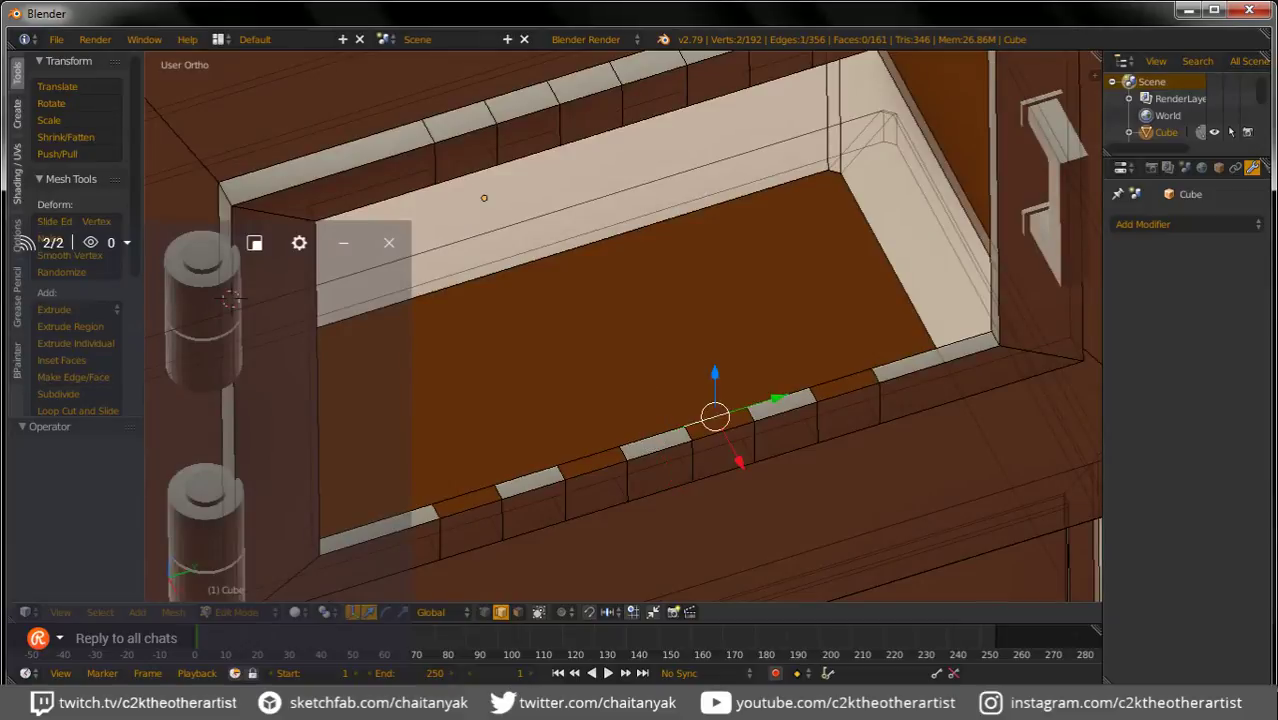
{"action": "right_click", "coordinate": [718, 417], "text": "shift"}
{"action": "right_click", "coordinate": [590, 455], "text": "shift"}
{"action": "right_click", "coordinate": [840, 378]}
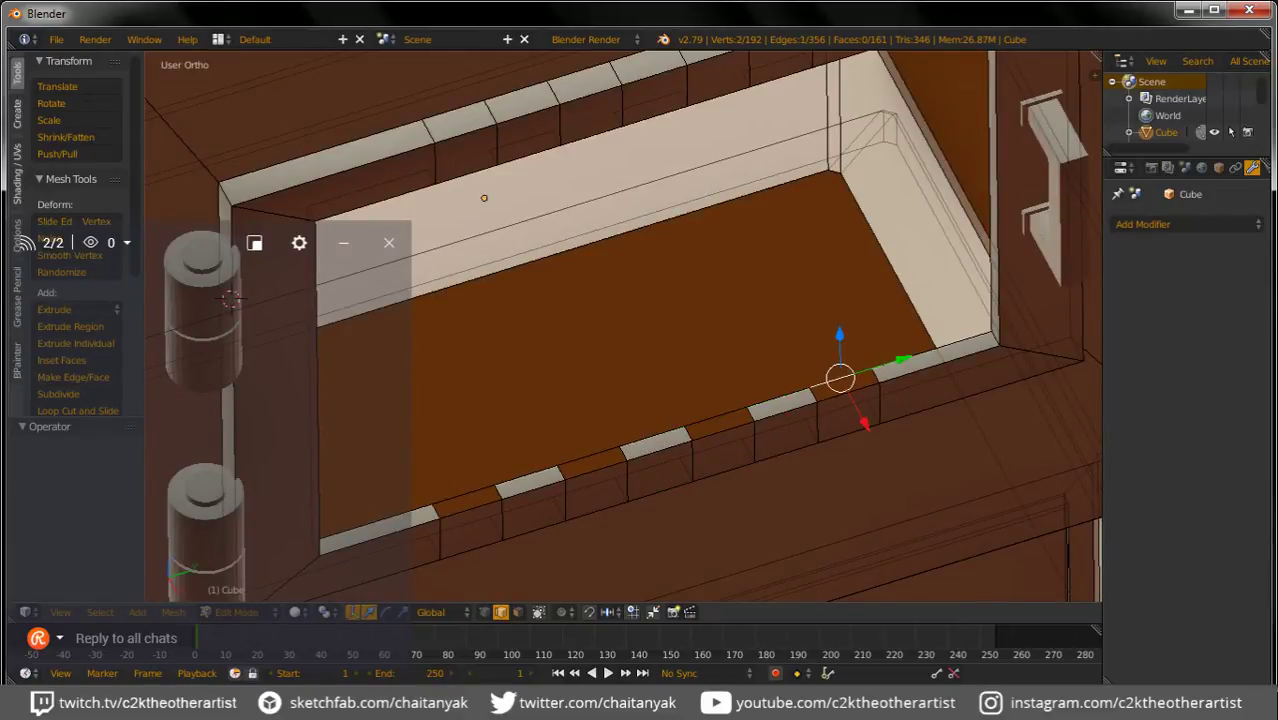
{"action": "right_click", "coordinate": [716, 416], "text": "shift"}
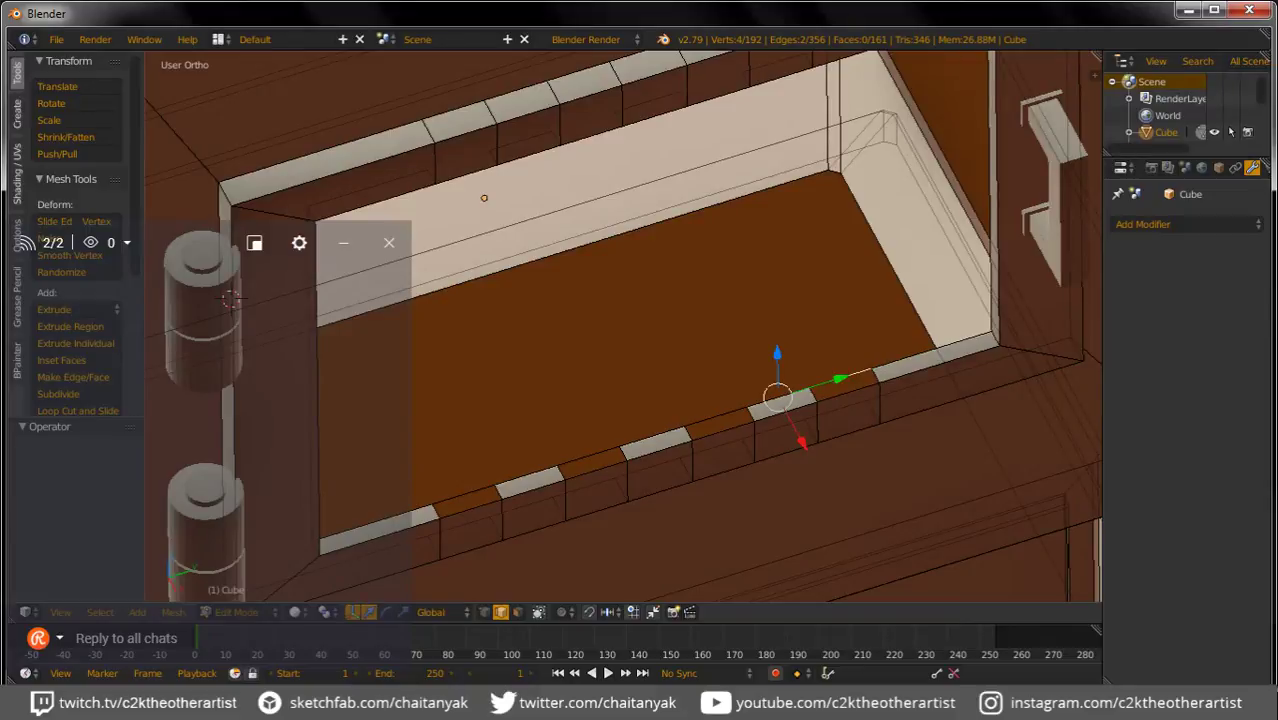
{"action": "right_click", "coordinate": [716, 416]}
{"action": "right_click", "coordinate": [840, 378], "text": "shift"}
{"action": "key", "text": "g"}
{"action": "key", "text": "Return"}
{"action": "key", "text": "ctrl+z"}
{"action": "key", "text": "a"}
Step: Delete the extra edges between the tabs along the front rim
{"action": "right_click", "coordinate": [840, 378], "text": "alt"}
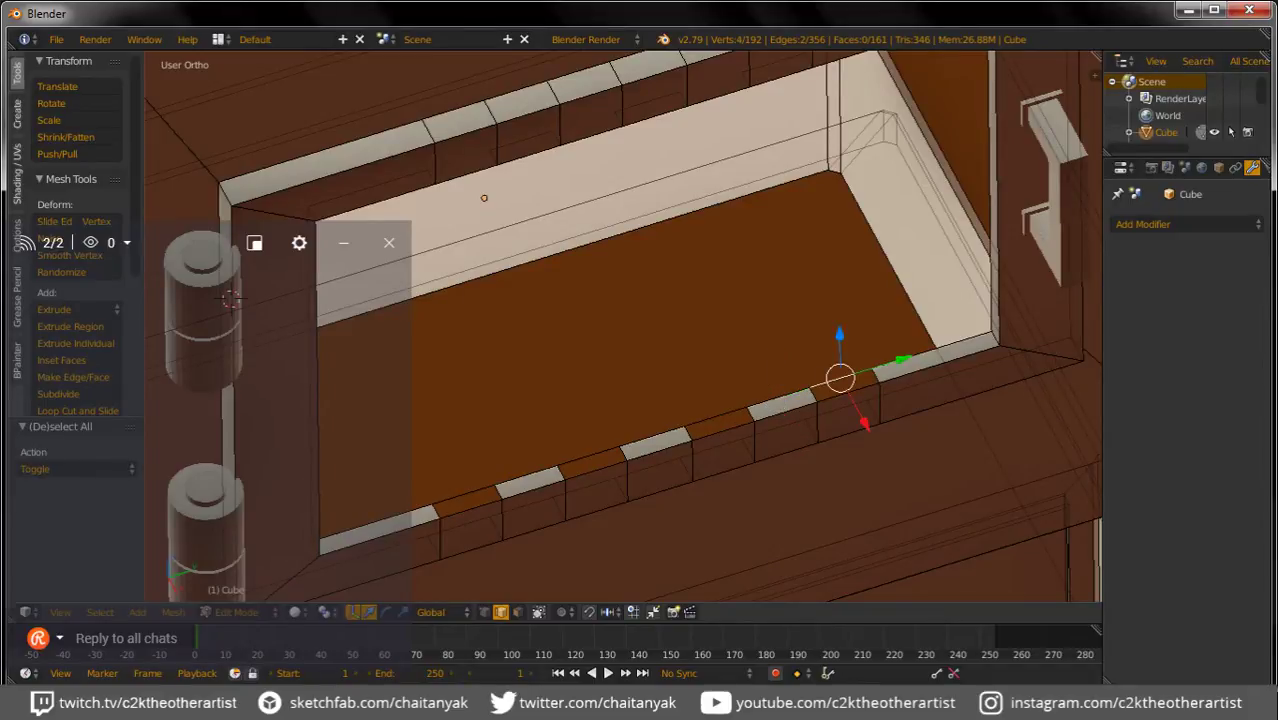
{"action": "key", "text": "x"}
{"action": "left_click", "coordinate": [800, 360]}
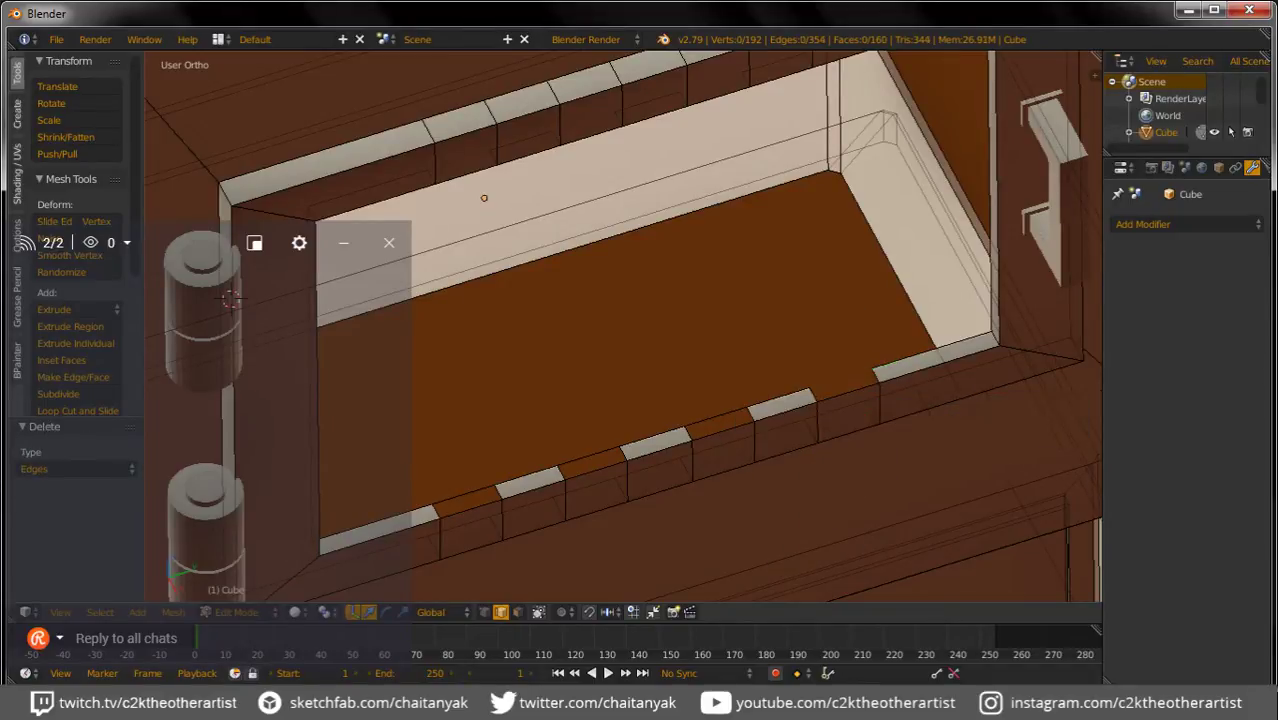
{"action": "right_click", "coordinate": [714, 418], "text": "alt"}
{"action": "key", "text": "x"}
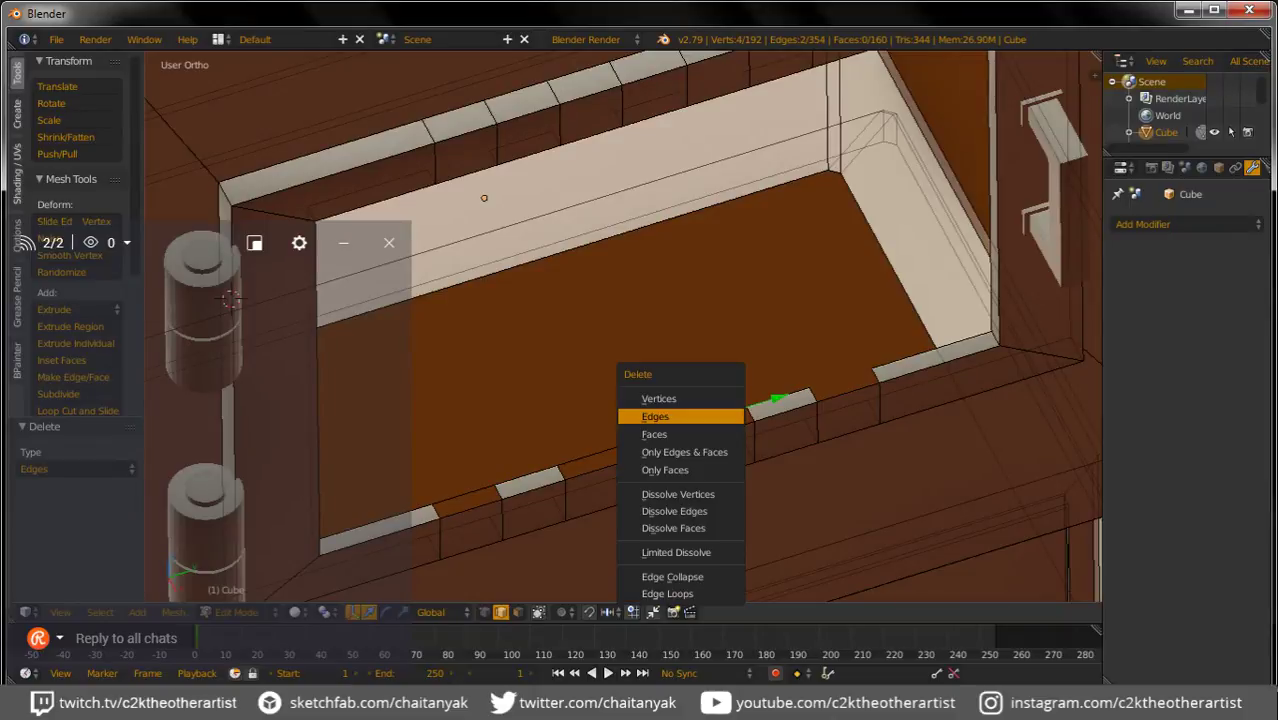
{"action": "left_click", "coordinate": [656, 414]}
{"action": "right_click", "coordinate": [588, 460], "text": "alt"}
{"action": "key", "text": "x"}
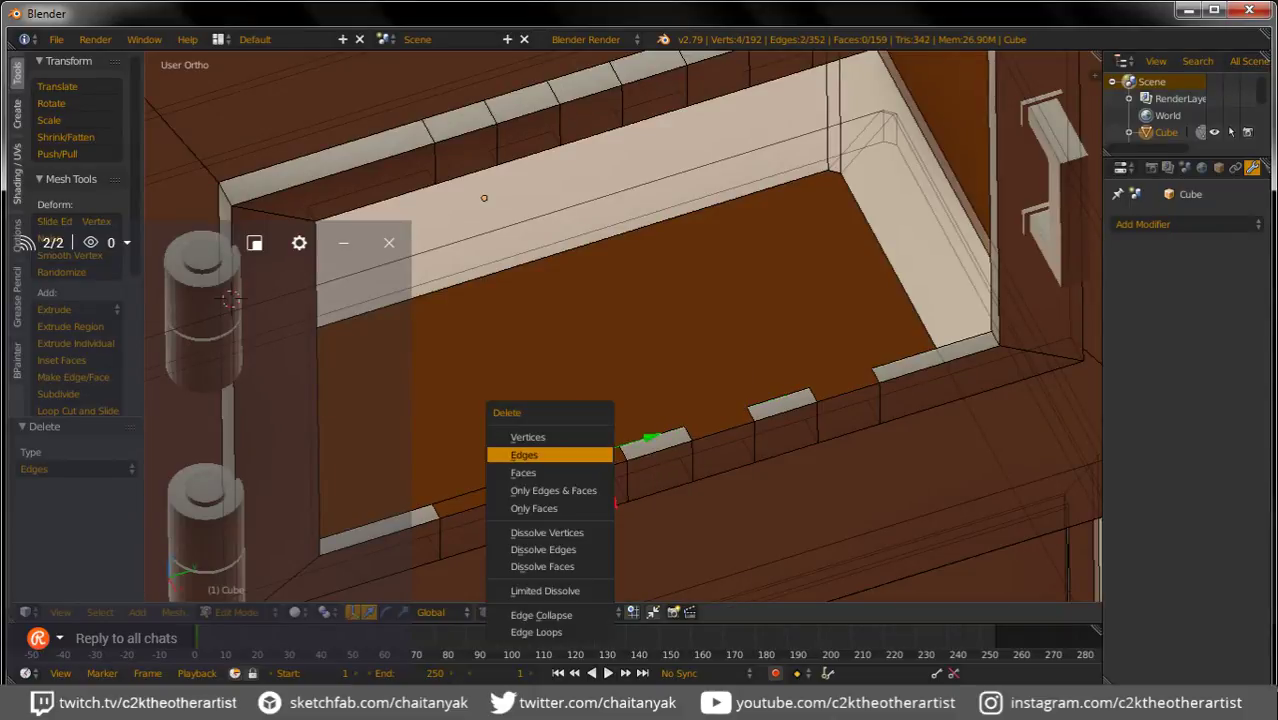
{"action": "left_click", "coordinate": [575, 452]}
{"action": "right_click", "coordinate": [463, 498], "text": "alt"}
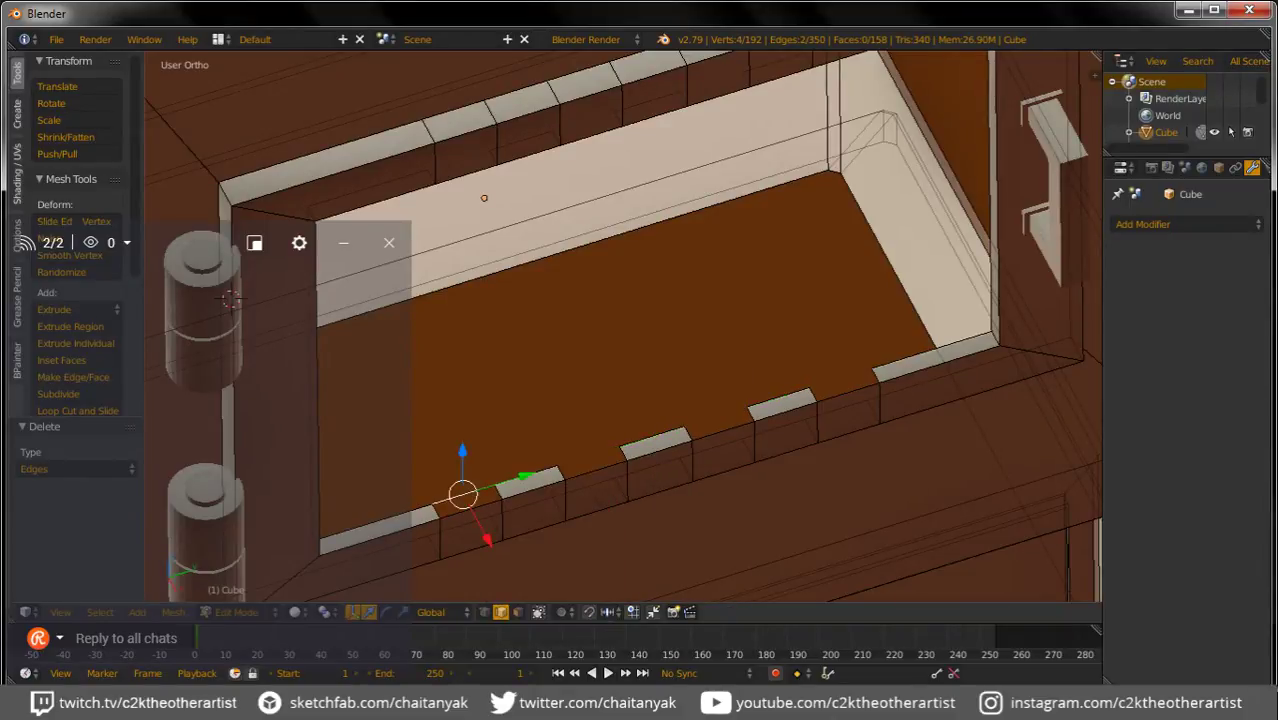
{"action": "key", "text": "x"}
{"action": "left_click", "coordinate": [440, 486]}
Step: Flatten three edges at the rim's left end by scaling them to 0 on Z
{"action": "right_click", "coordinate": [460, 503], "text": "alt"}
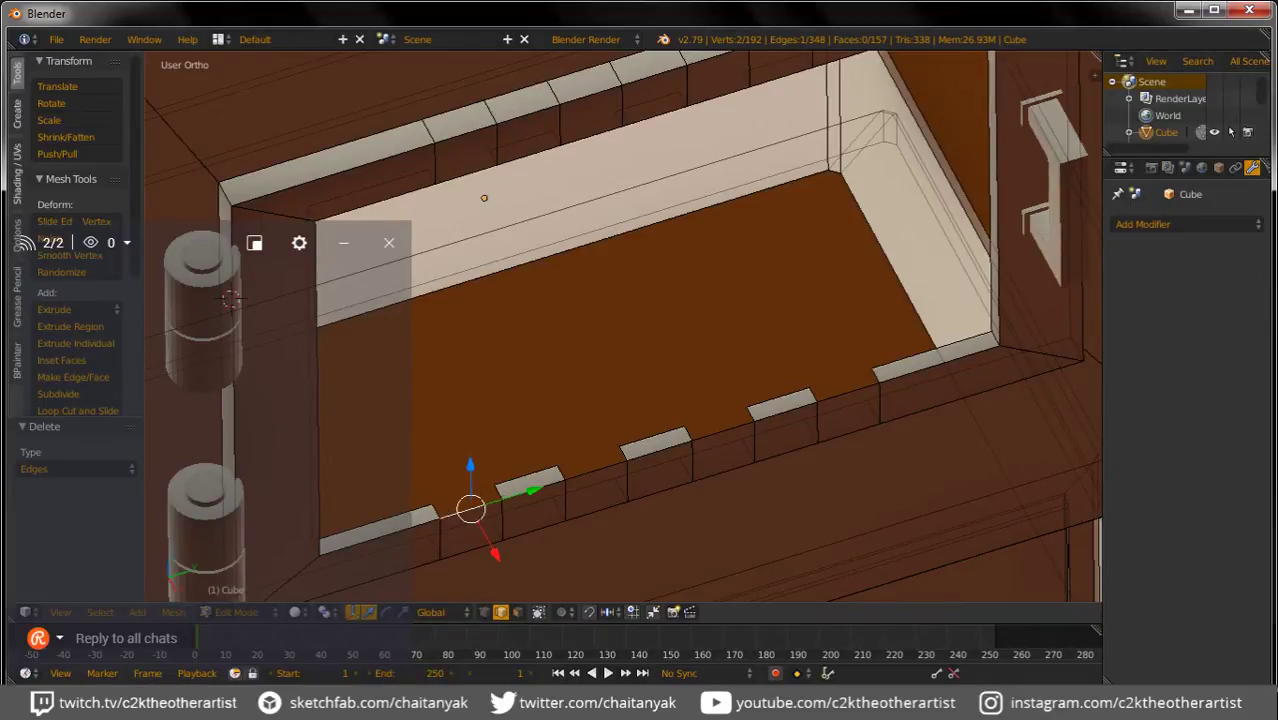
{"action": "right_click", "coordinate": [436, 512], "text": "shift"}
{"action": "right_click", "coordinate": [515, 486], "text": "shift"}
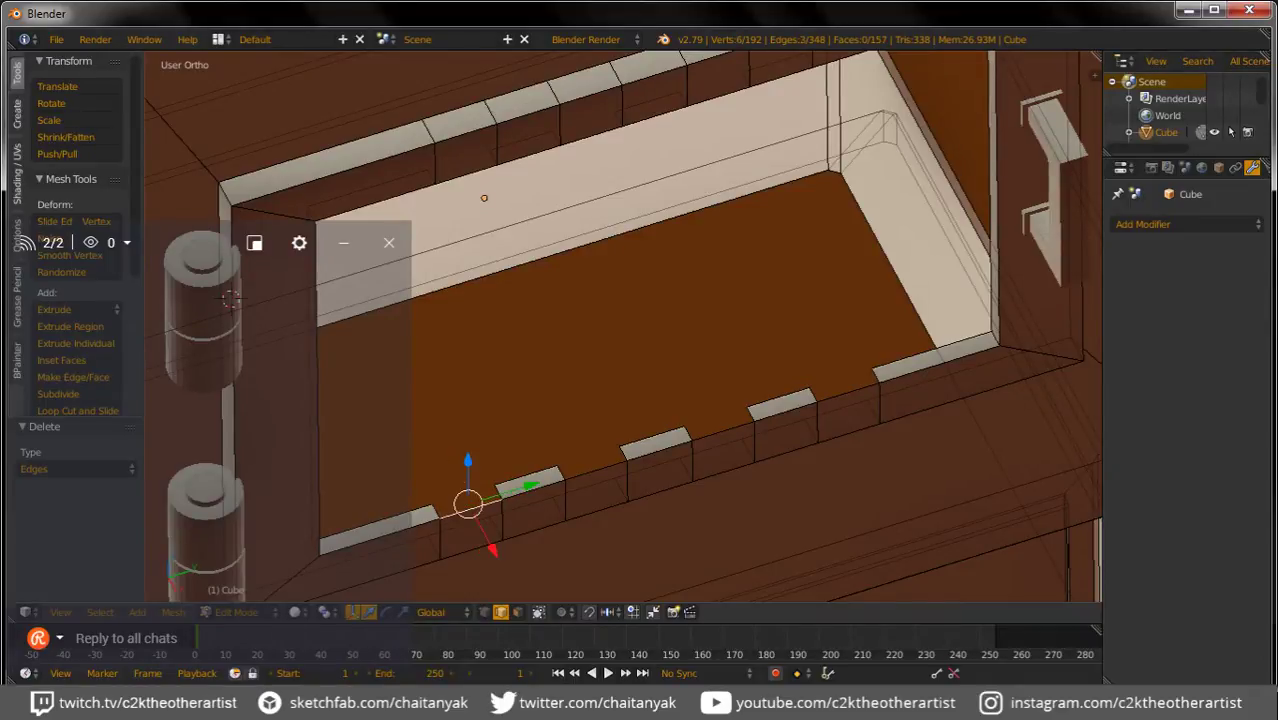
{"action": "key", "text": "s"}
{"action": "key", "text": "z"}
{"action": "key", "text": "0"}
{"action": "key", "text": "Return"}
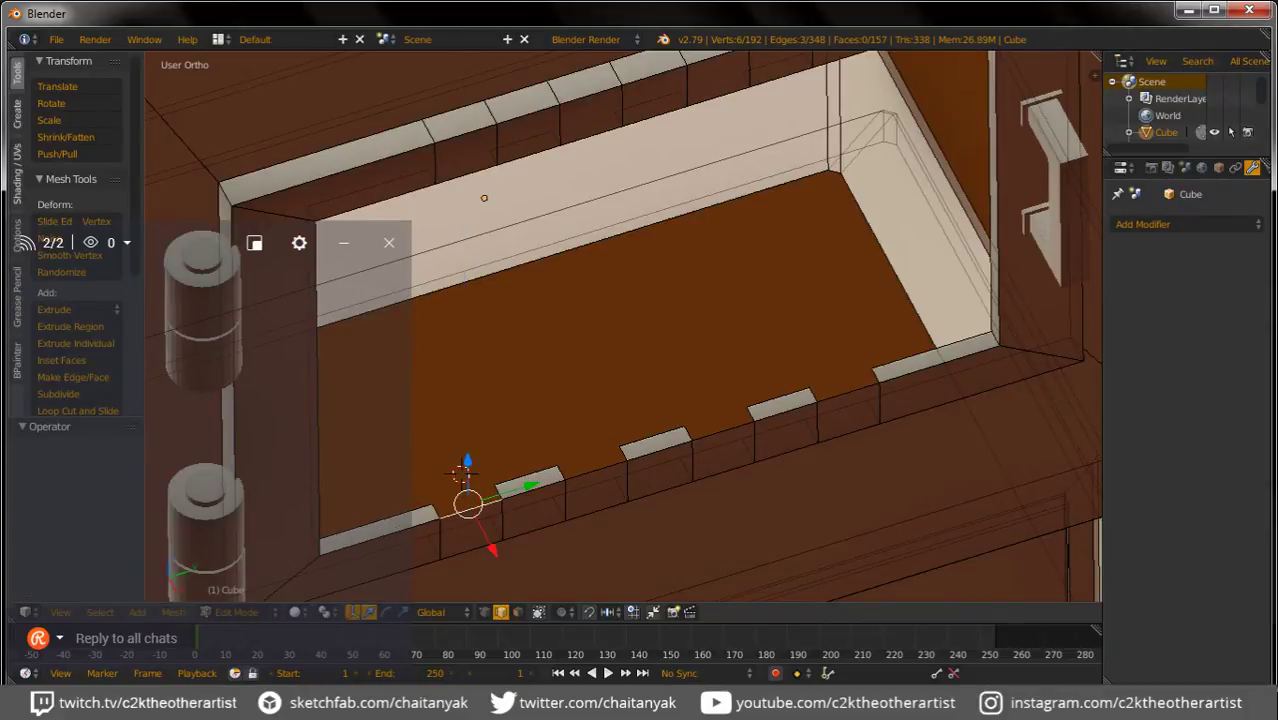
Step: Raise the two left-end vertices 0.024 on Z and return to Object Mode
{"action": "scroll", "coordinate": [440, 512], "scroll_direction": "up", "scroll_amount": 3}
{"action": "right_click", "coordinate": [440, 500]}
{"action": "key", "text": "g"}
{"action": "key", "text": "z"}
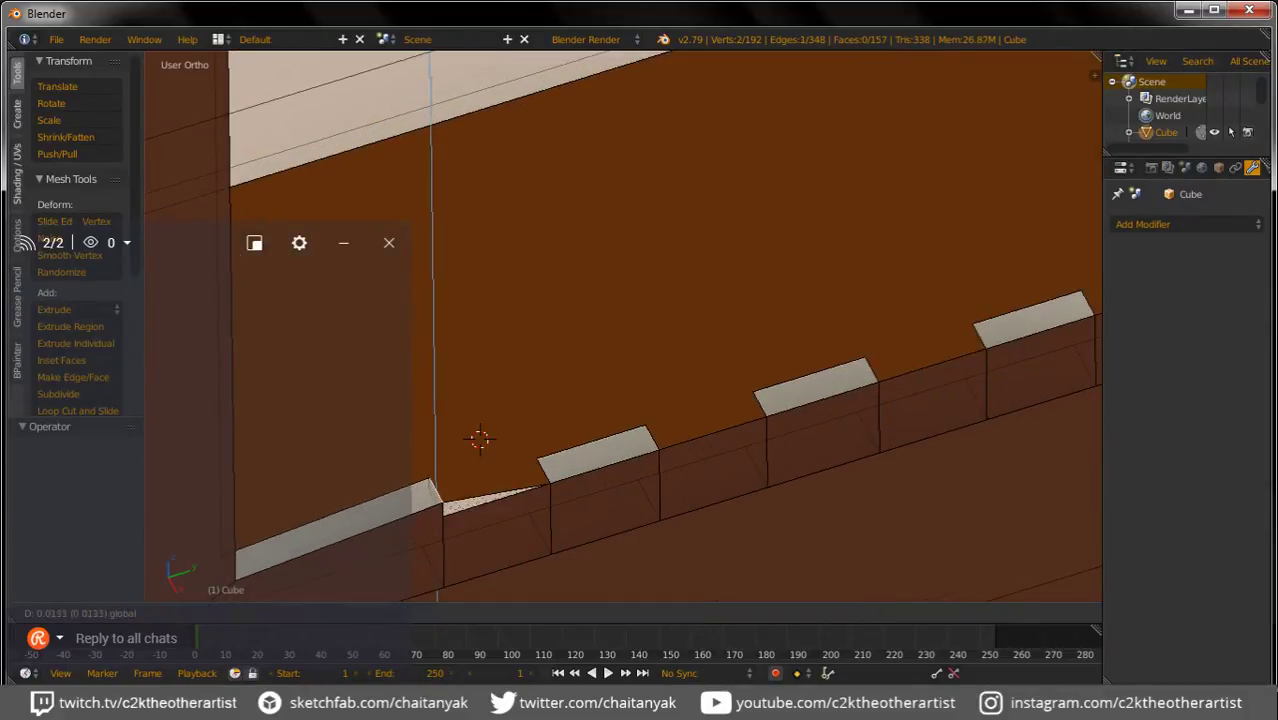
{"action": "key", "text": "Return"}
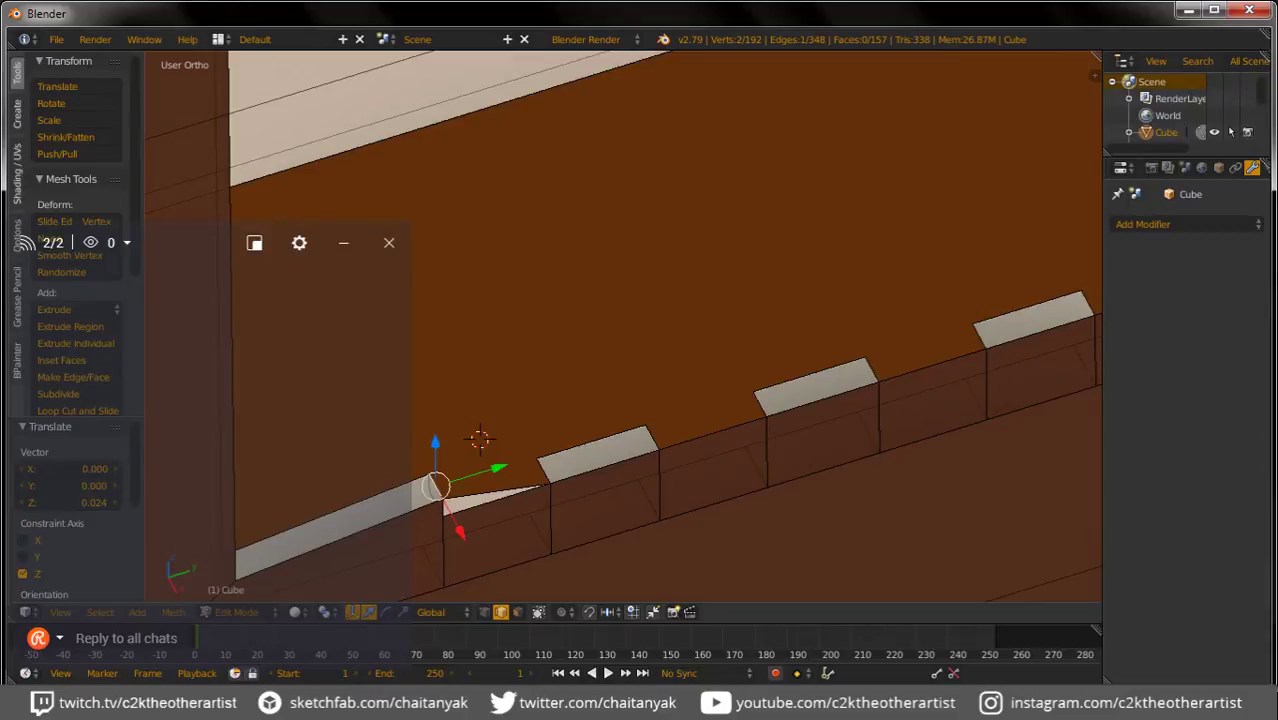
{"action": "scroll", "coordinate": [440, 490], "scroll_direction": "down", "scroll_amount": 2}
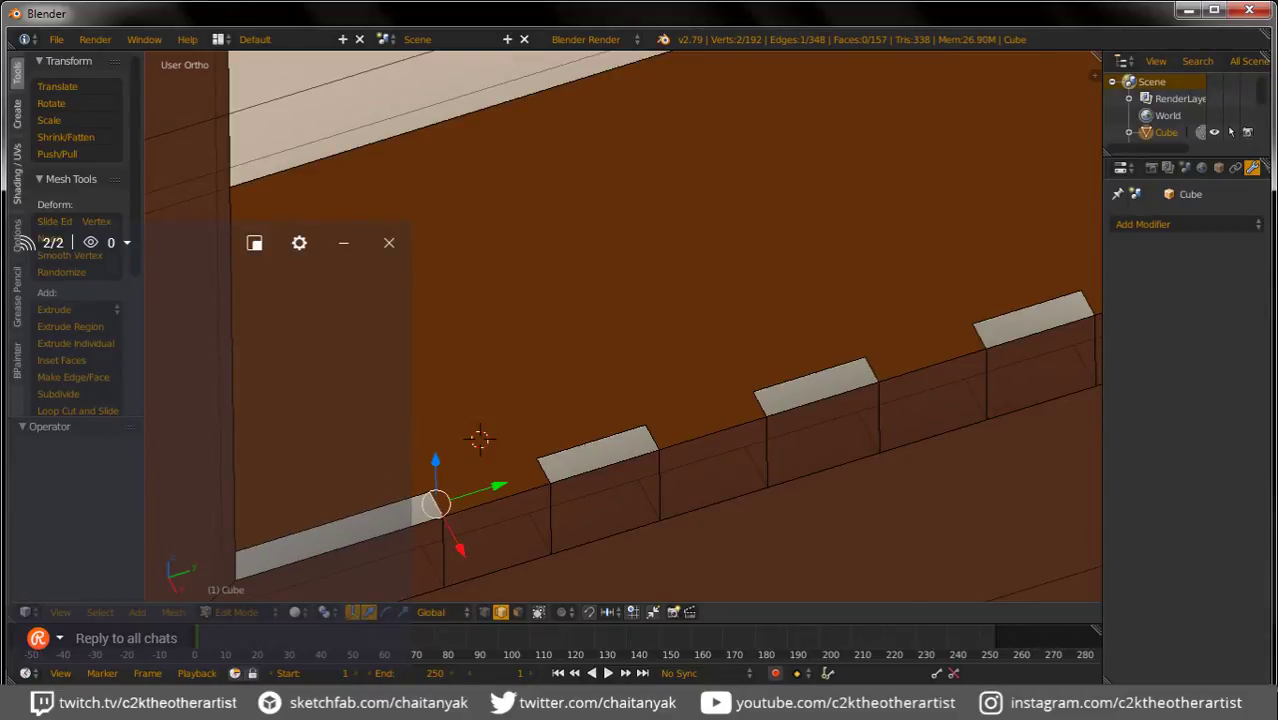
{"action": "scroll", "coordinate": [440, 490], "scroll_direction": "down", "scroll_amount": 3}
{"action": "key", "text": "Tab"}
{"action": "scroll", "coordinate": [490, 300], "scroll_direction": "up", "scroll_amount": 4}
Step: Lift the tab top faces along the rim 0.009 straight up on Z
{"action": "middle_click_drag", "start_coordinate": [620, 400], "coordinate": [560, 330]}
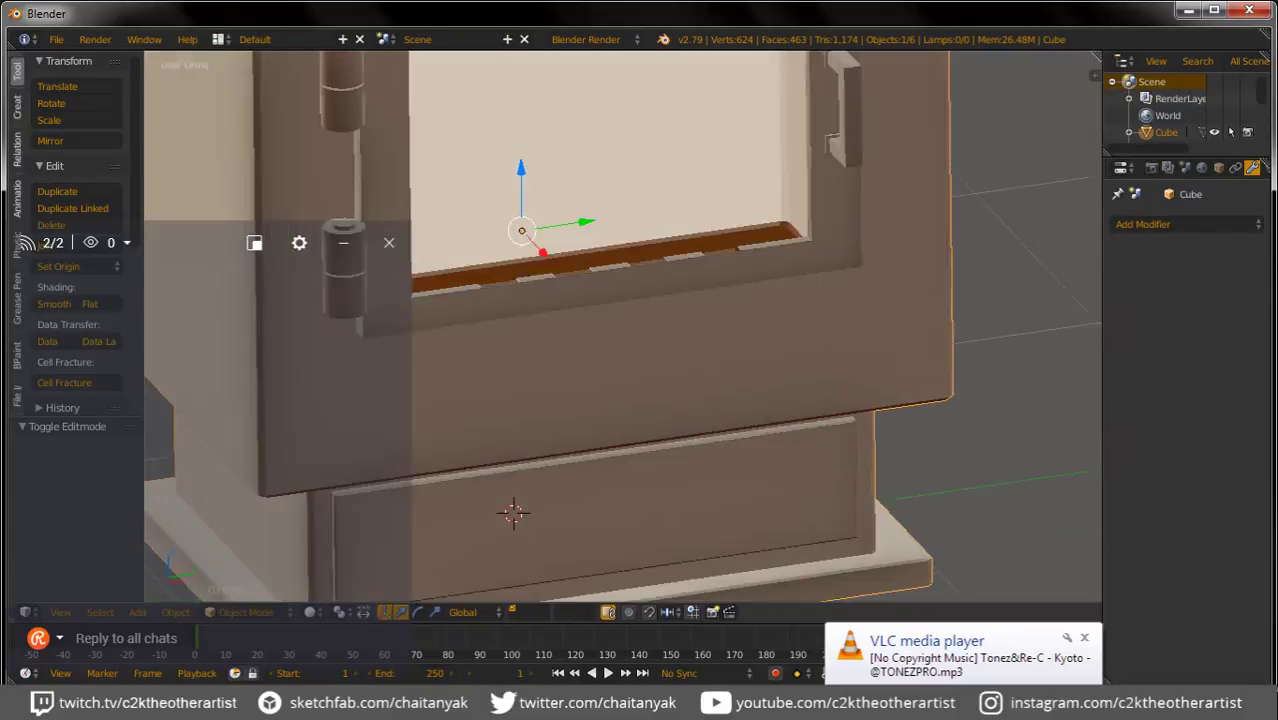
{"action": "middle_click_drag", "start_coordinate": [620, 400], "coordinate": [620, 340]}
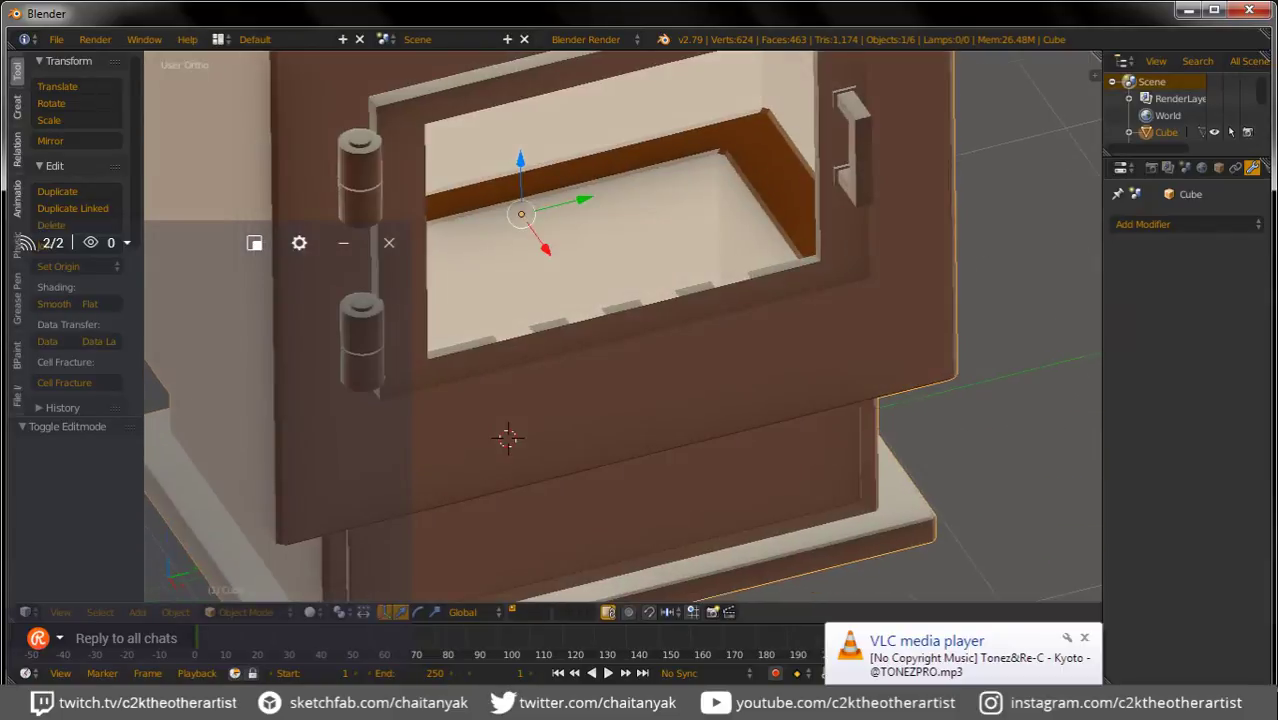
{"action": "scroll", "coordinate": [620, 330], "scroll_direction": "up", "scroll_amount": 3}
{"action": "scroll", "coordinate": [620, 330], "scroll_direction": "up", "scroll_amount": 2}
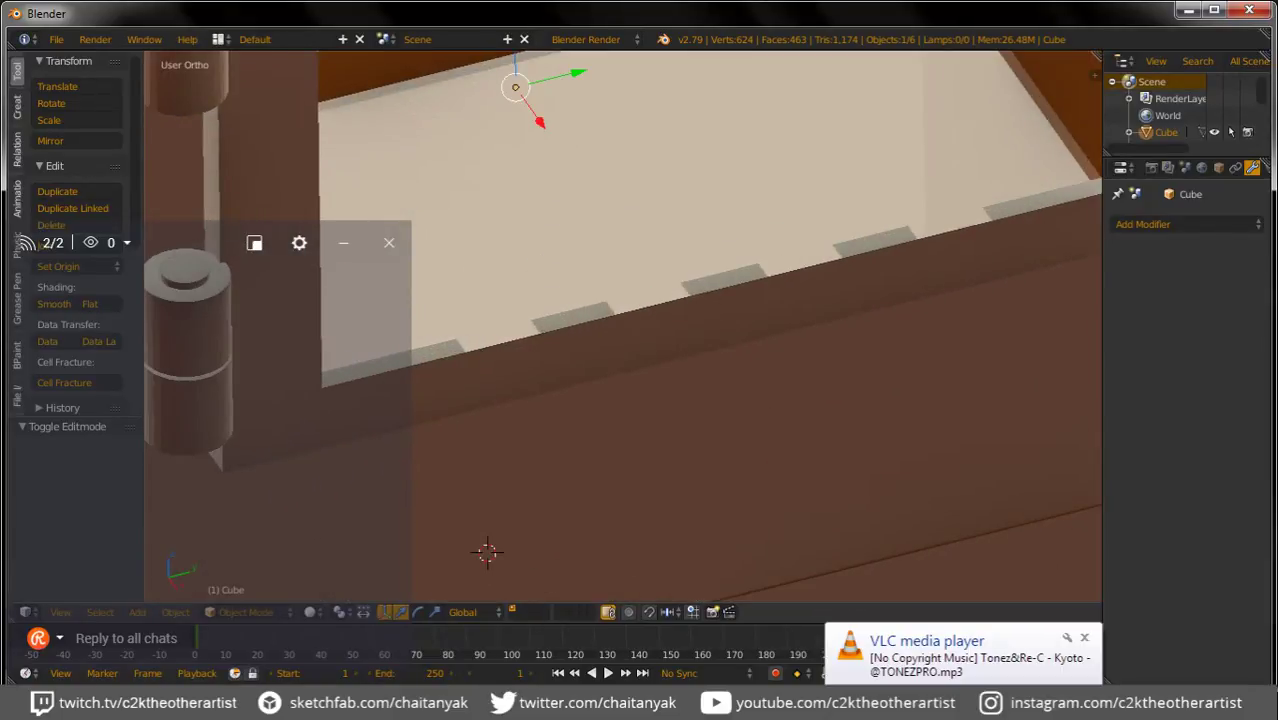
{"action": "key", "text": "Tab"}
{"action": "key", "text": "3"}
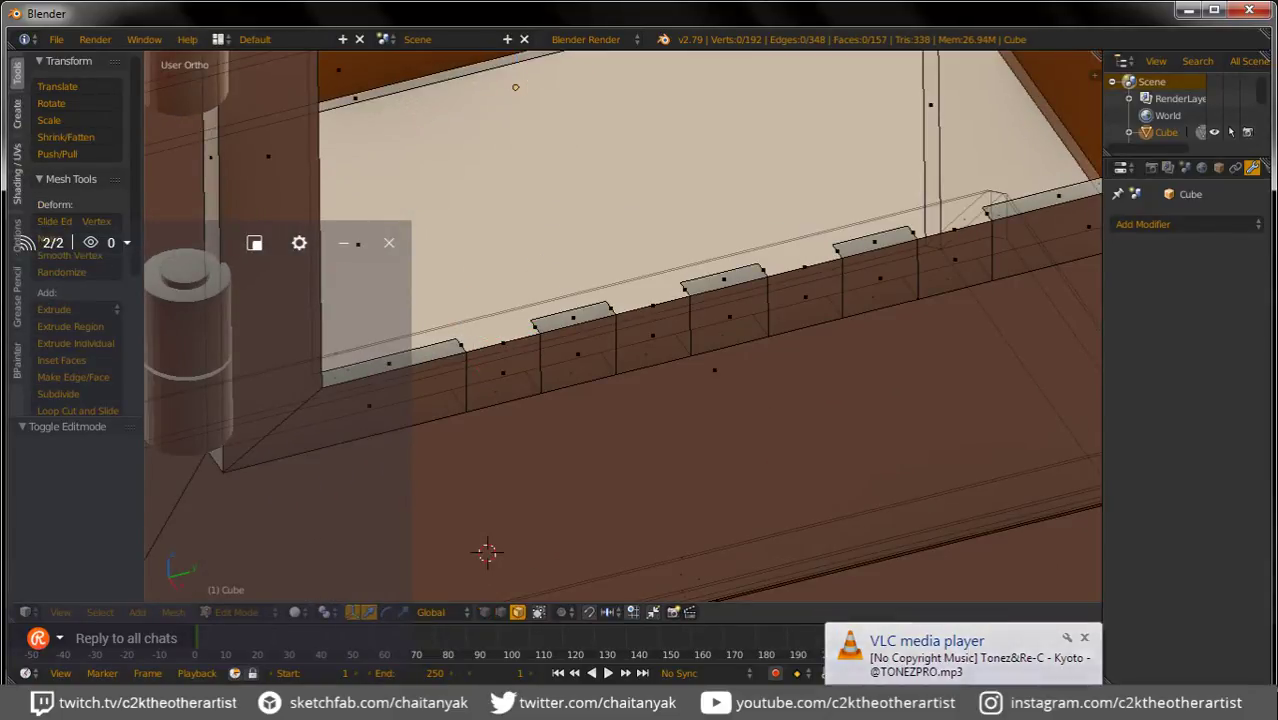
{"action": "right_click", "coordinate": [390, 366]}
{"action": "right_click", "coordinate": [573, 316], "text": "shift"}
{"action": "right_click", "coordinate": [724, 278], "text": "shift"}
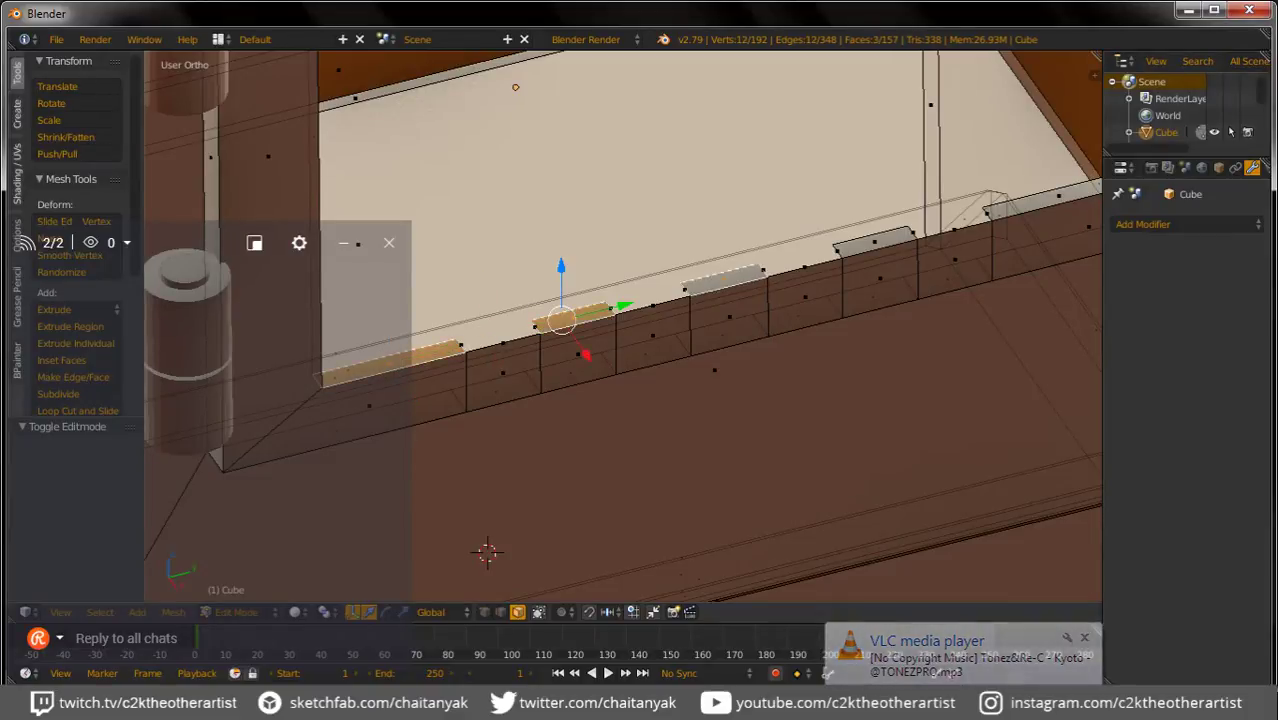
{"action": "right_click", "coordinate": [874, 241], "text": "shift"}
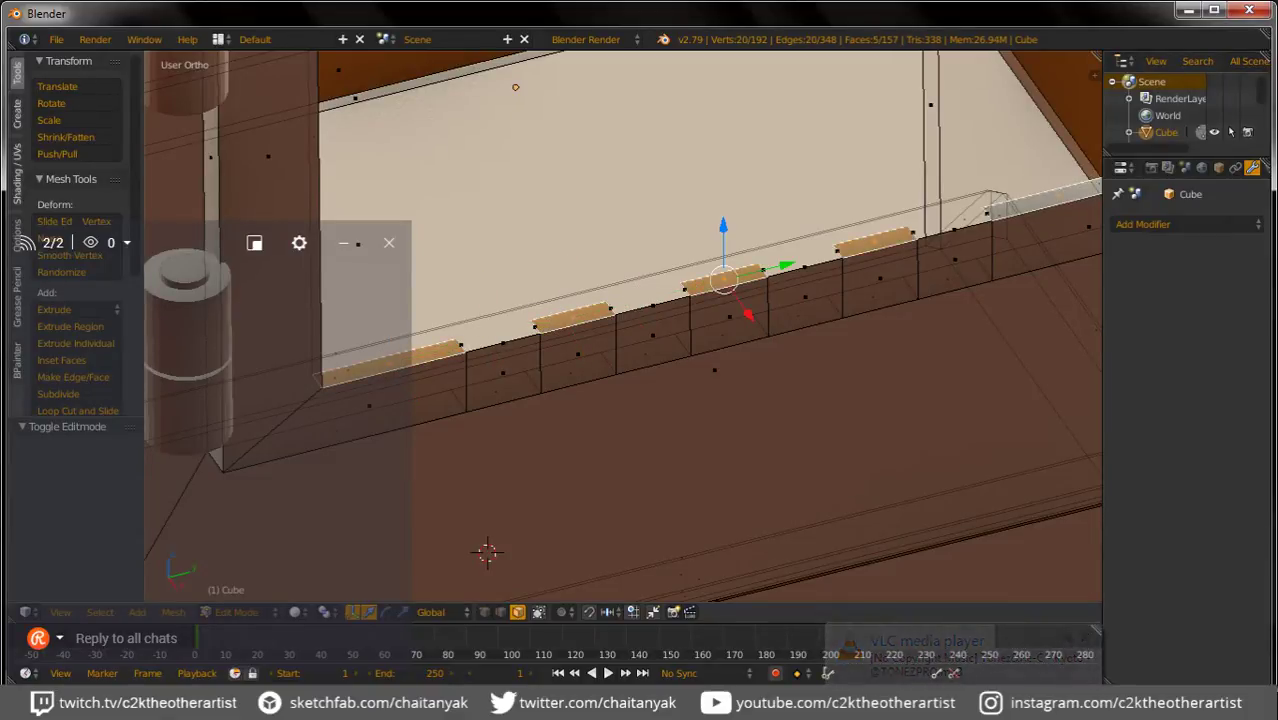
{"action": "key", "text": "g"}
{"action": "key", "text": "z"}
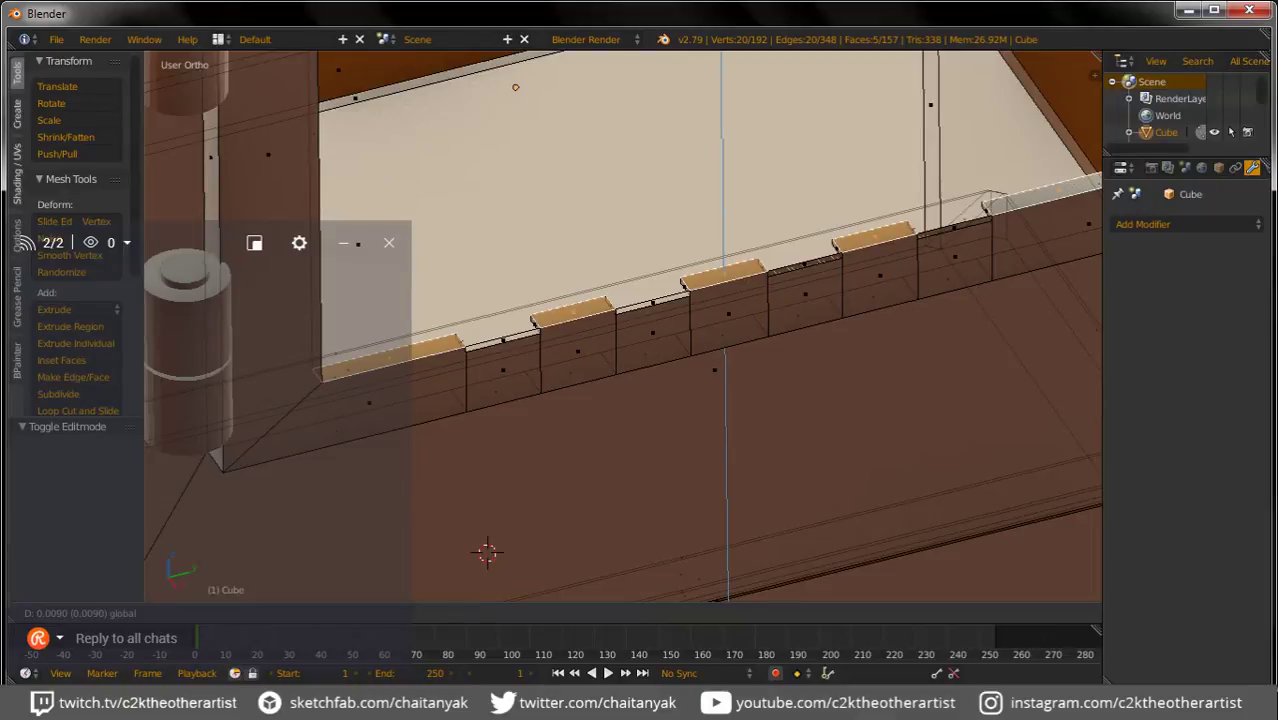
{"action": "key", "text": "Return"}
{"action": "scroll", "coordinate": [623, 325], "scroll_direction": "up", "scroll_amount": 3}
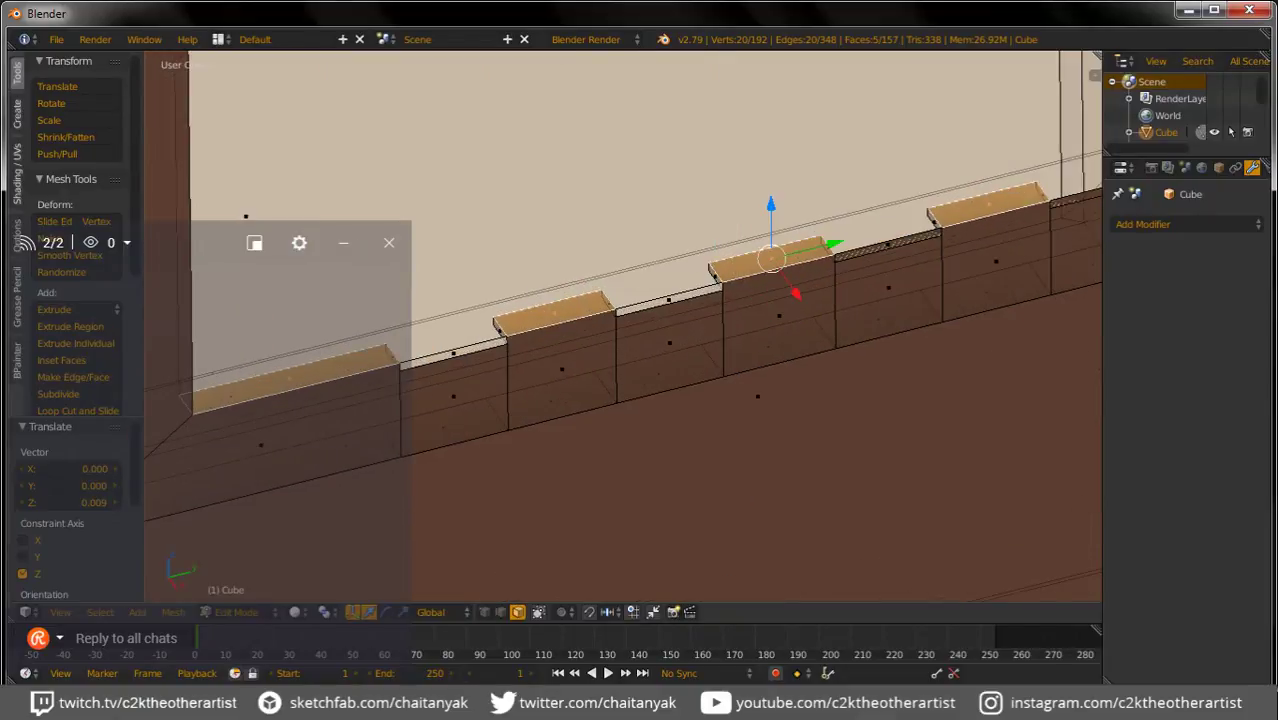
Step: In edge select, pick four edges along the wall top, including one between blocks
{"action": "left_click", "coordinate": [500, 612]}
{"action": "right_click", "coordinate": [668, 305]}
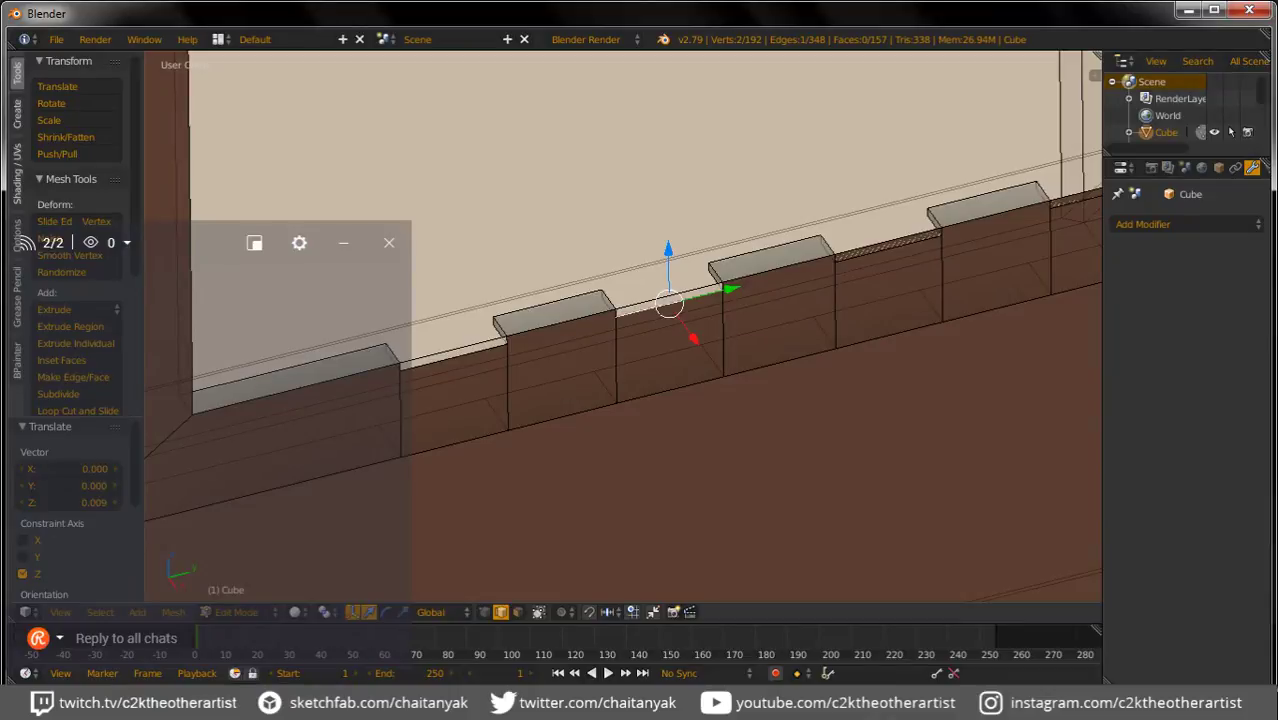
{"action": "right_click", "coordinate": [453, 357], "text": "shift"}
{"action": "right_click", "coordinate": [889, 248], "text": "shift"}
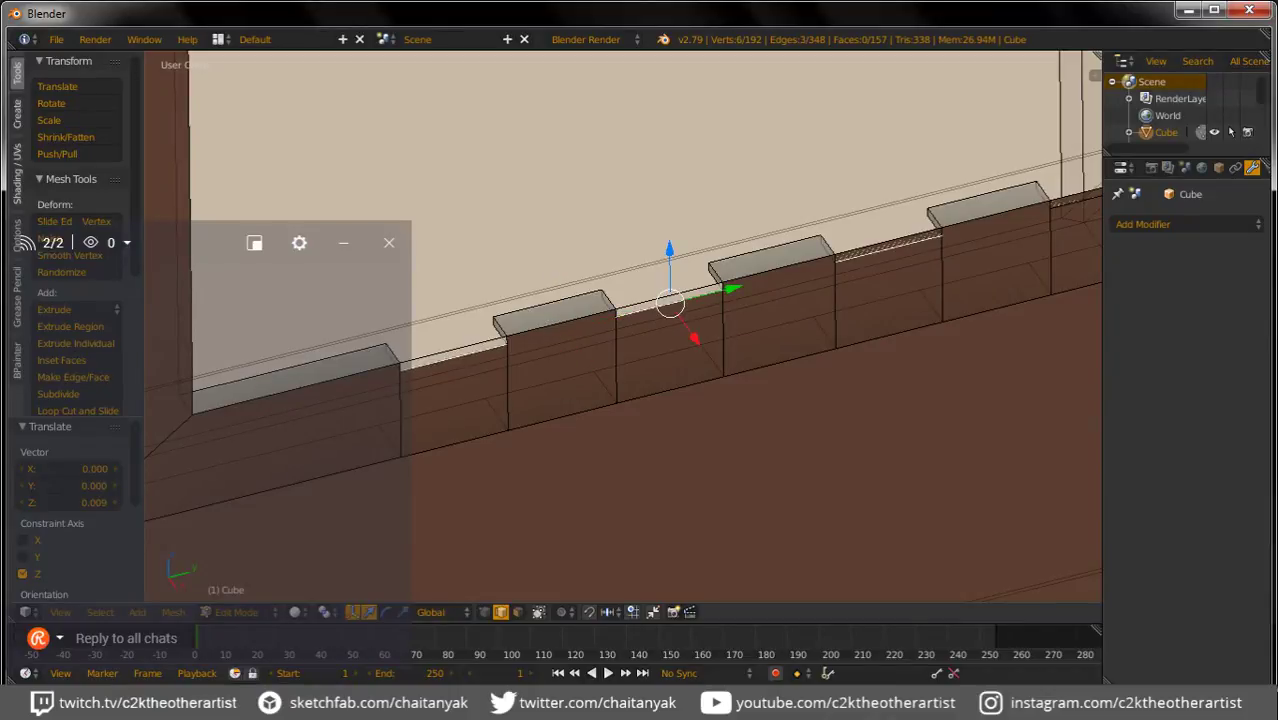
{"action": "right_click", "coordinate": [1078, 200], "text": "shift"}
Step: Shift the selected rim edges 0.023 along X
{"action": "key", "text": "g"}
{"action": "key", "text": "x"}
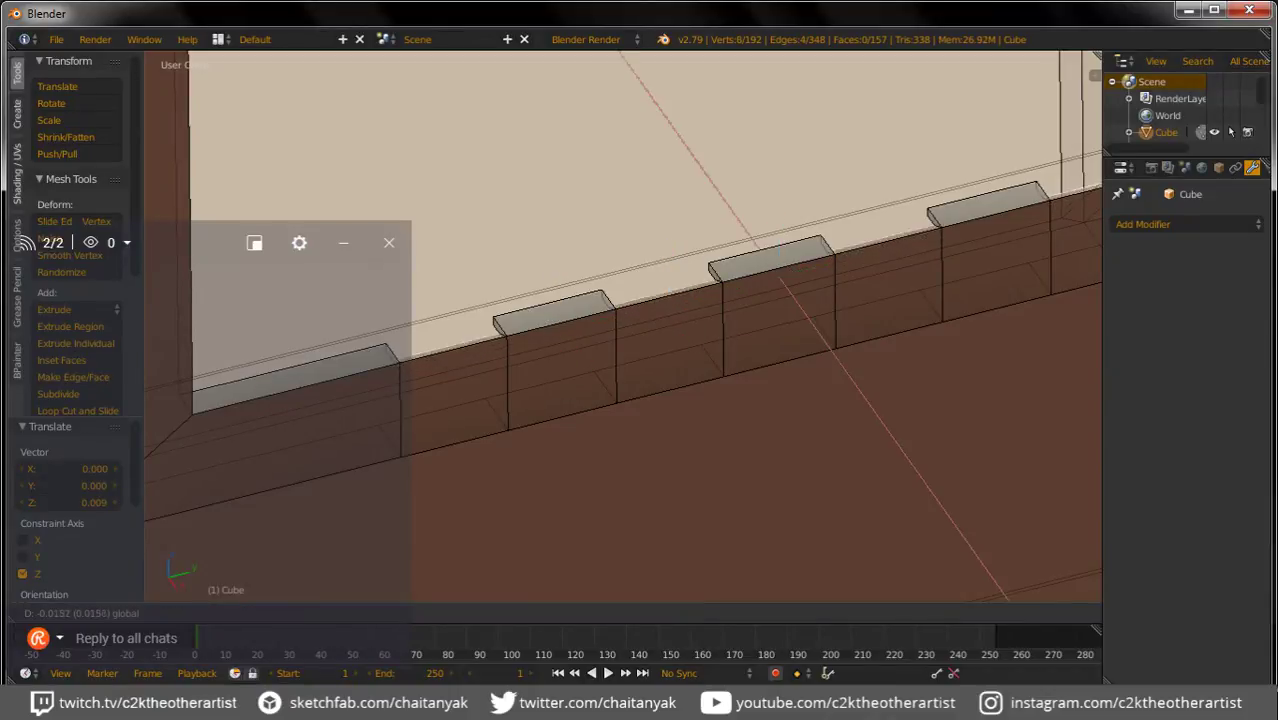
{"action": "key", "text": "Return"}
Step: Select the wall-top edges between the merlons along the front wall
{"action": "right_click", "coordinate": [708, 266], "text": "shift"}
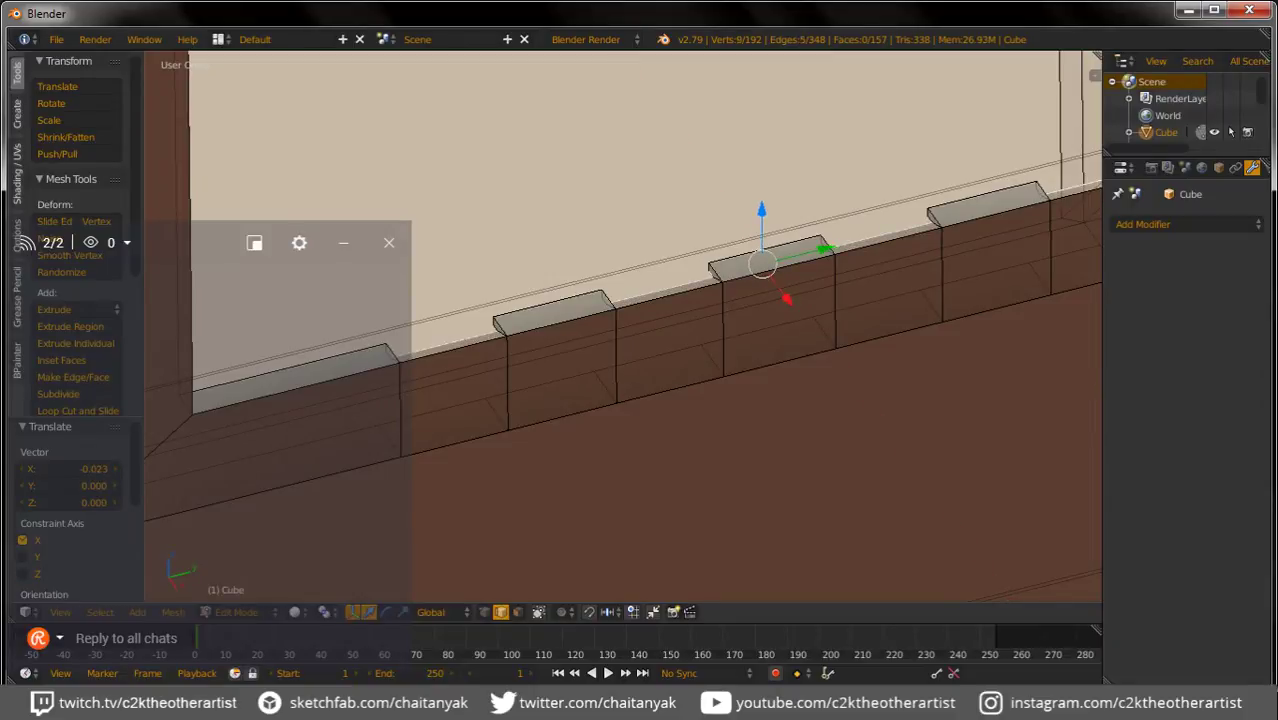
{"action": "right_click", "coordinate": [600, 297], "text": "shift"}
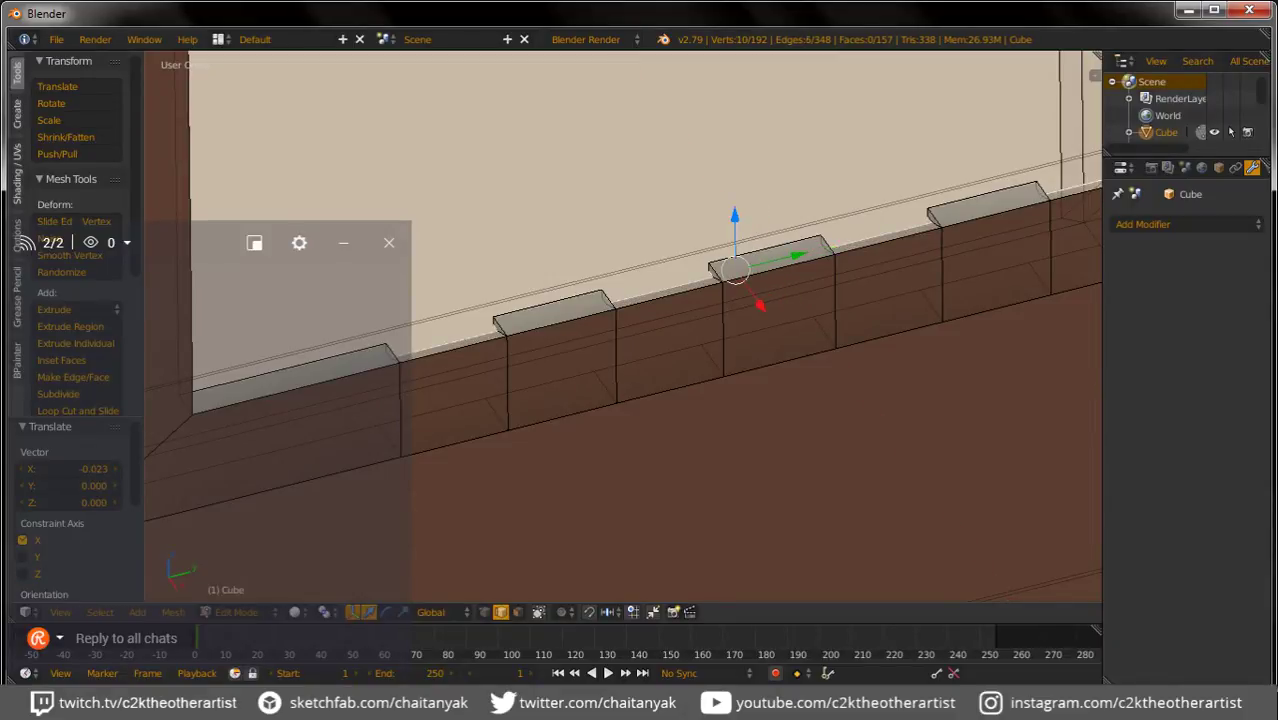
{"action": "right_click", "coordinate": [450, 337], "text": "shift"}
{"action": "right_click", "coordinate": [380, 352], "text": "shift"}
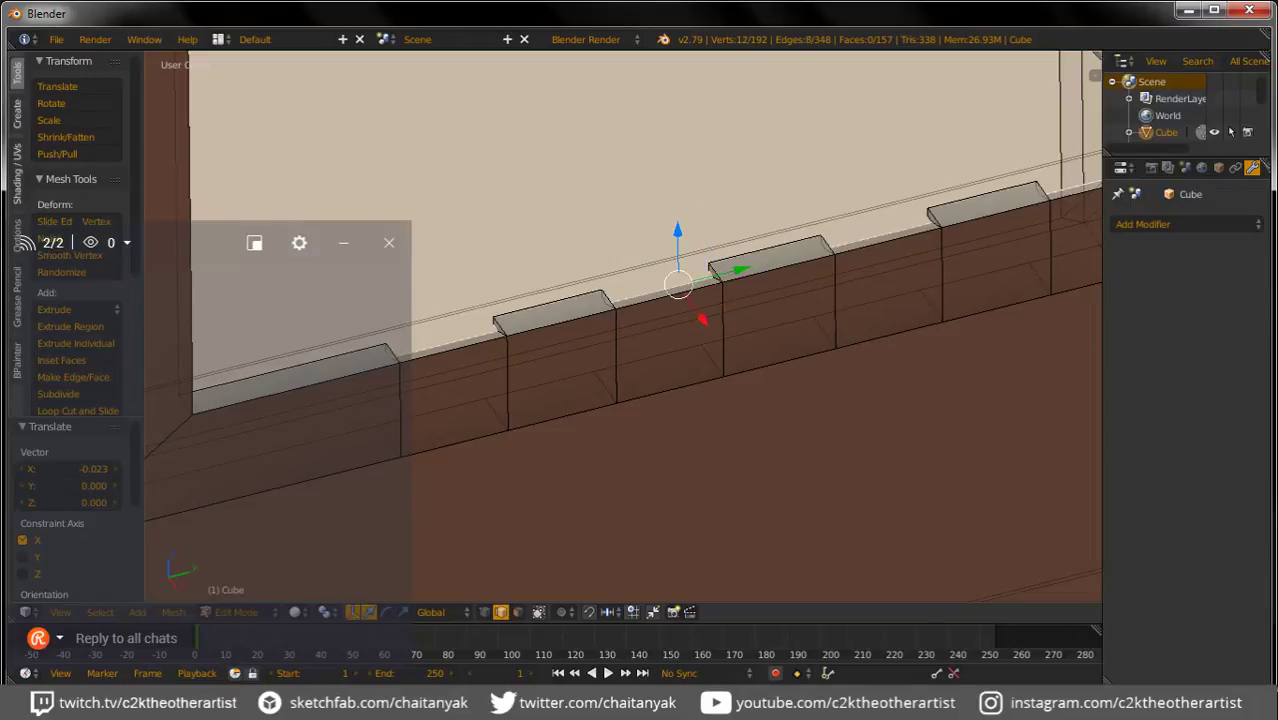
{"action": "right_click", "coordinate": [392, 352], "text": "shift"}
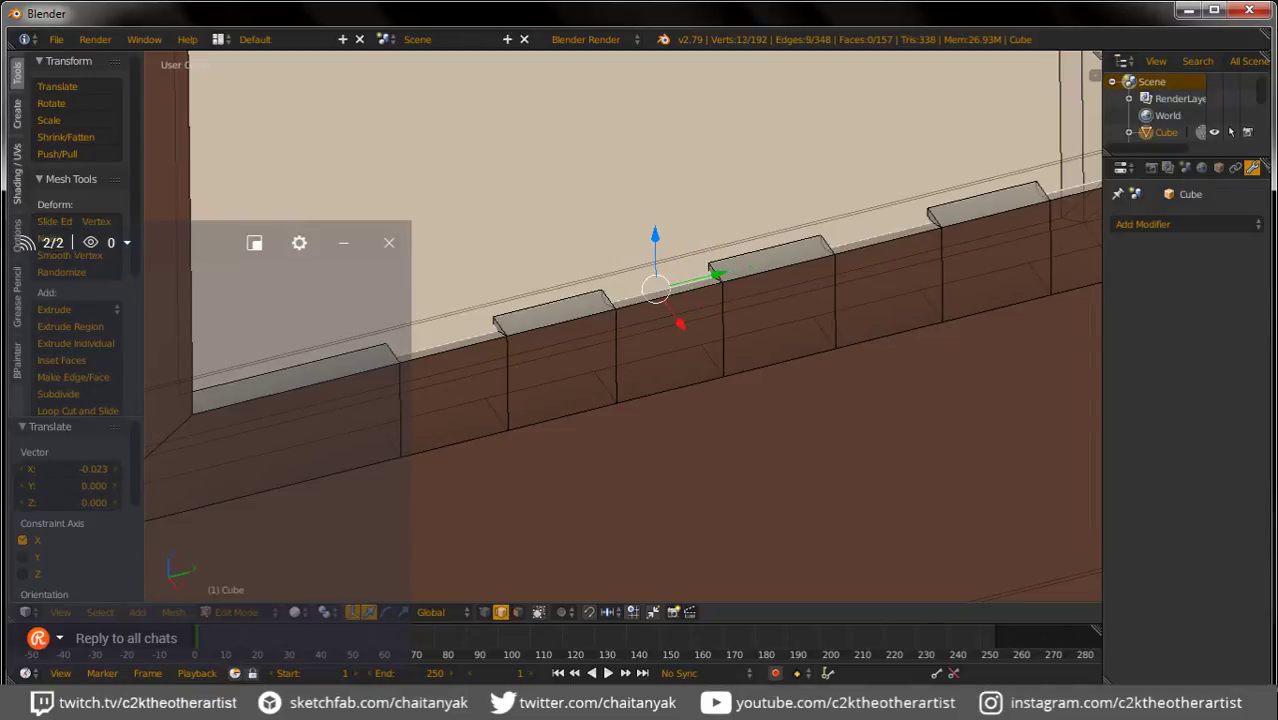
{"action": "right_click", "coordinate": [330, 372], "text": "shift"}
{"action": "right_click", "coordinate": [255, 392], "text": "shift"}
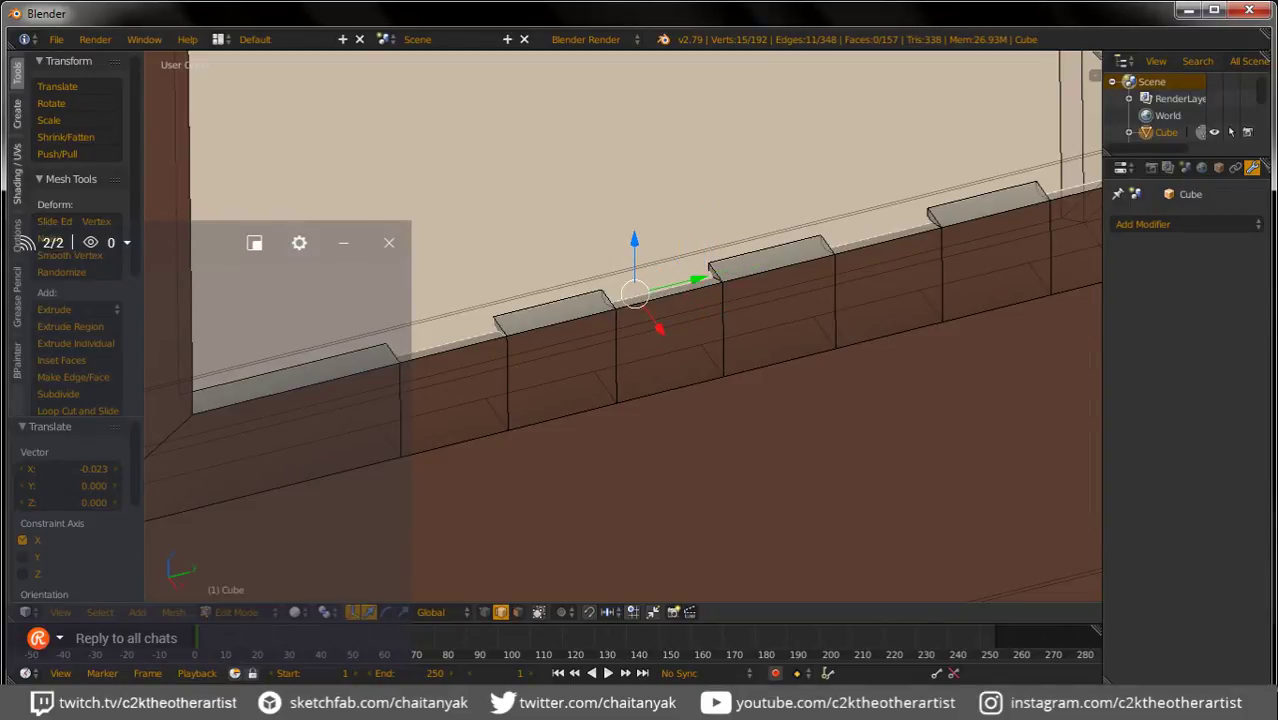
{"action": "right_click", "coordinate": [210, 405], "text": "shift"}
{"action": "right_click", "coordinate": [175, 420], "text": "shift"}
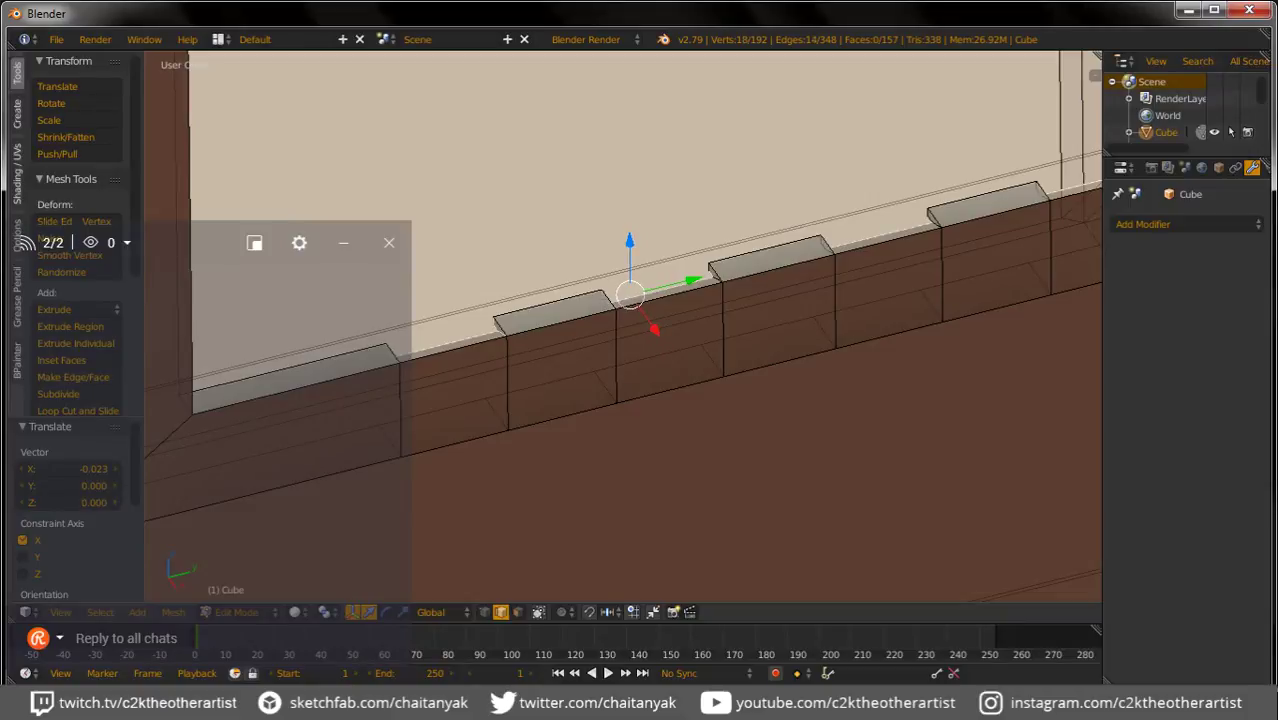
{"action": "right_click", "coordinate": [700, 285], "text": "shift"}
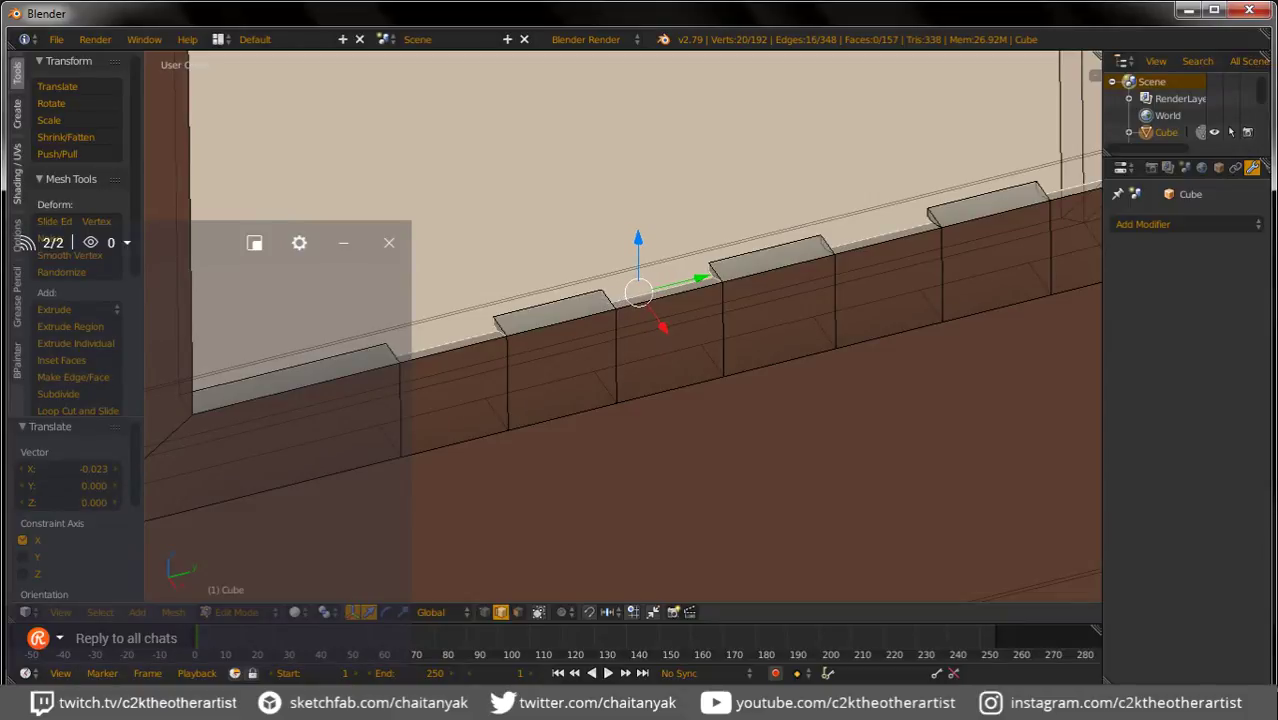
{"action": "right_click", "coordinate": [740, 275], "text": "shift"}
{"action": "right_click", "coordinate": [780, 260], "text": "shift"}
{"action": "right_click", "coordinate": [828, 250], "text": "shift"}
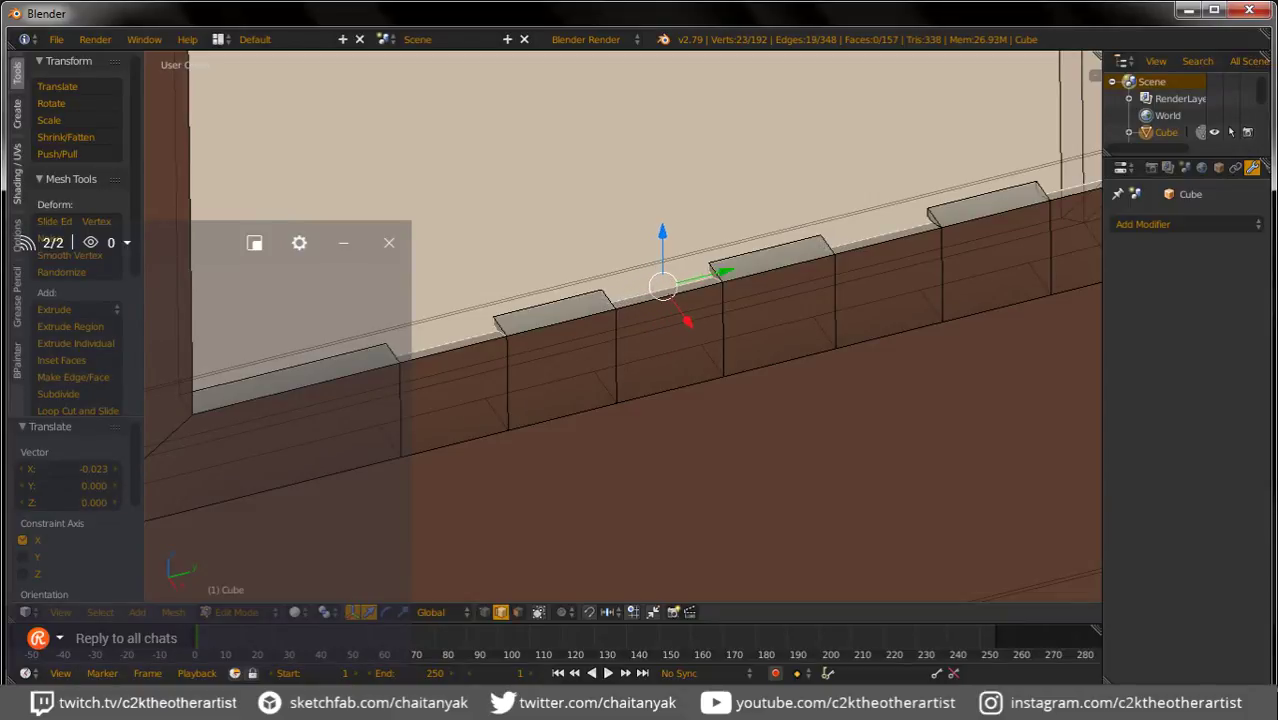
Step: Add the far-right wall-top edges to the selection and delete all selected edges
{"action": "scroll", "coordinate": [930, 228], "scroll_direction": "up", "scroll_amount": 3}
{"action": "right_click", "coordinate": [910, 205], "text": "shift"}
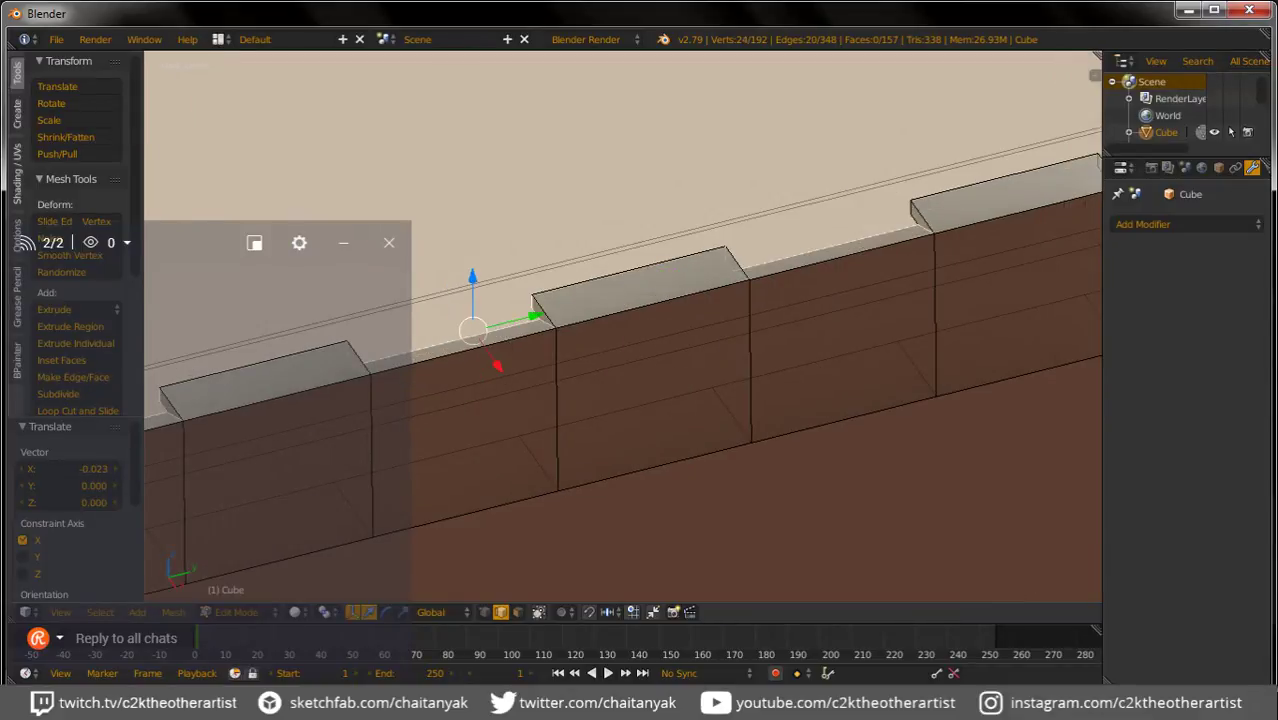
{"action": "right_click", "coordinate": [935, 232], "text": "shift"}
{"action": "right_click", "coordinate": [1000, 185], "text": "shift"}
{"action": "middle_click_drag", "start_coordinate": [700, 400], "coordinate": [427, 422], "text": "shift"}
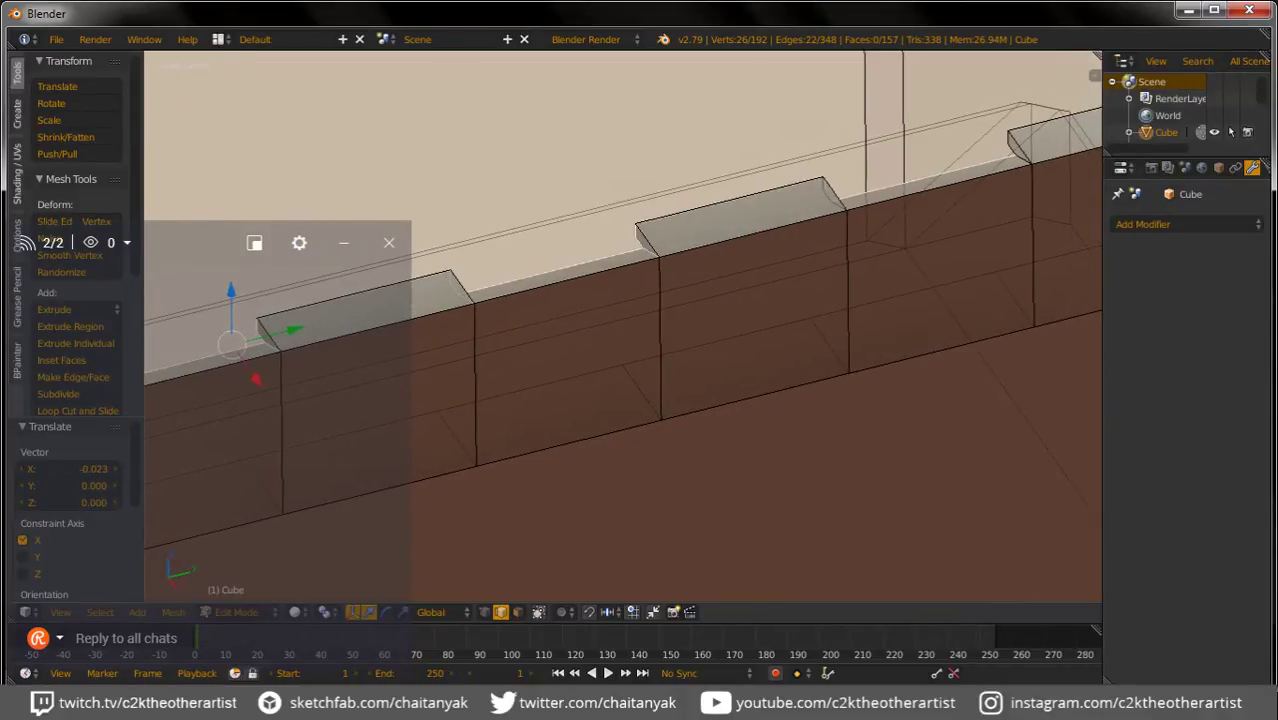
{"action": "right_click", "coordinate": [730, 203], "text": "alt+shift"}
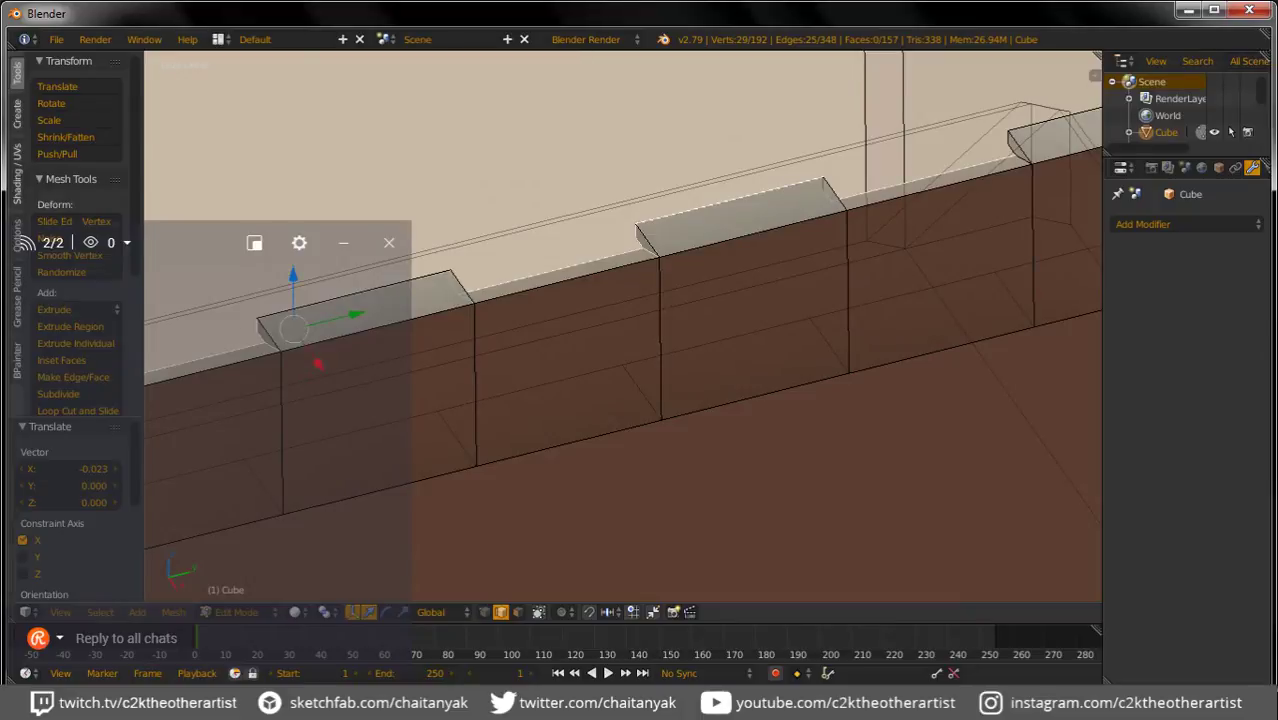
{"action": "key", "text": "ctrl+z"}
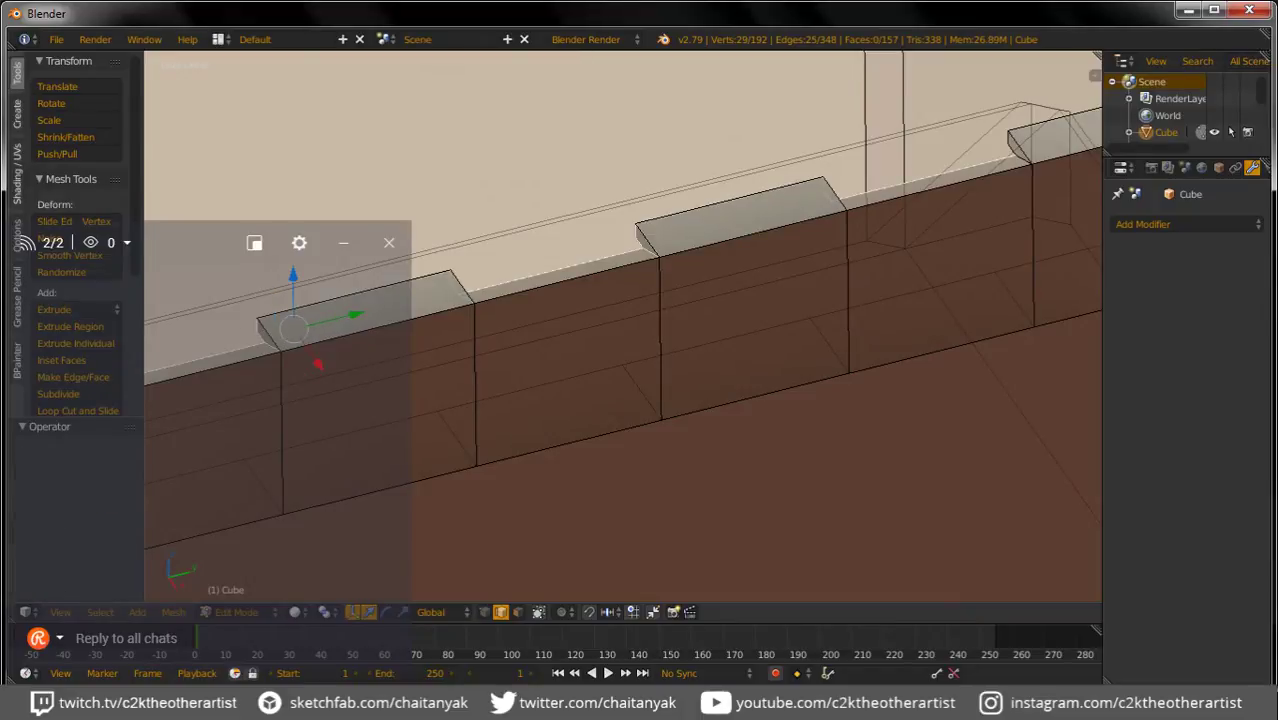
{"action": "right_click", "coordinate": [1020, 155], "text": "shift"}
{"action": "right_click", "coordinate": [1032, 162], "text": "shift"}
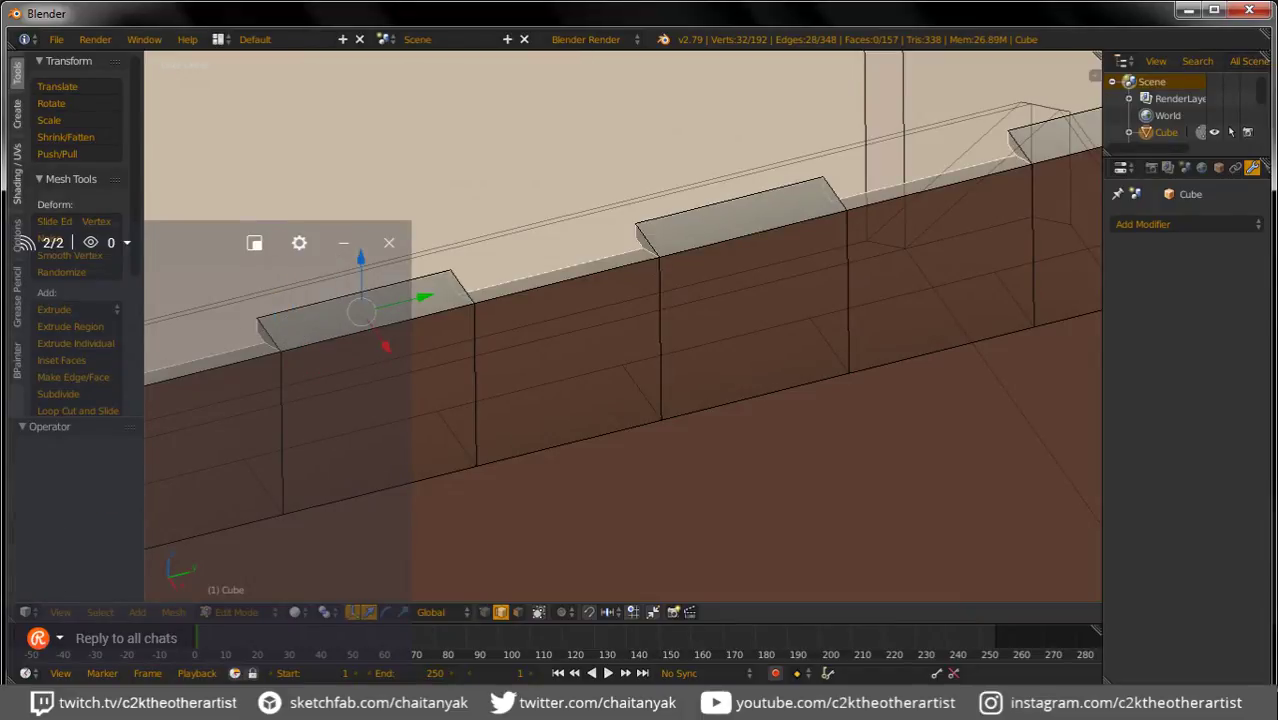
{"action": "key", "text": "x"}
{"action": "key", "text": "Return"}
Step: Select the first edges along the top of the door grille's frame
{"action": "scroll", "coordinate": [622, 325], "scroll_direction": "down", "scroll_amount": 3}
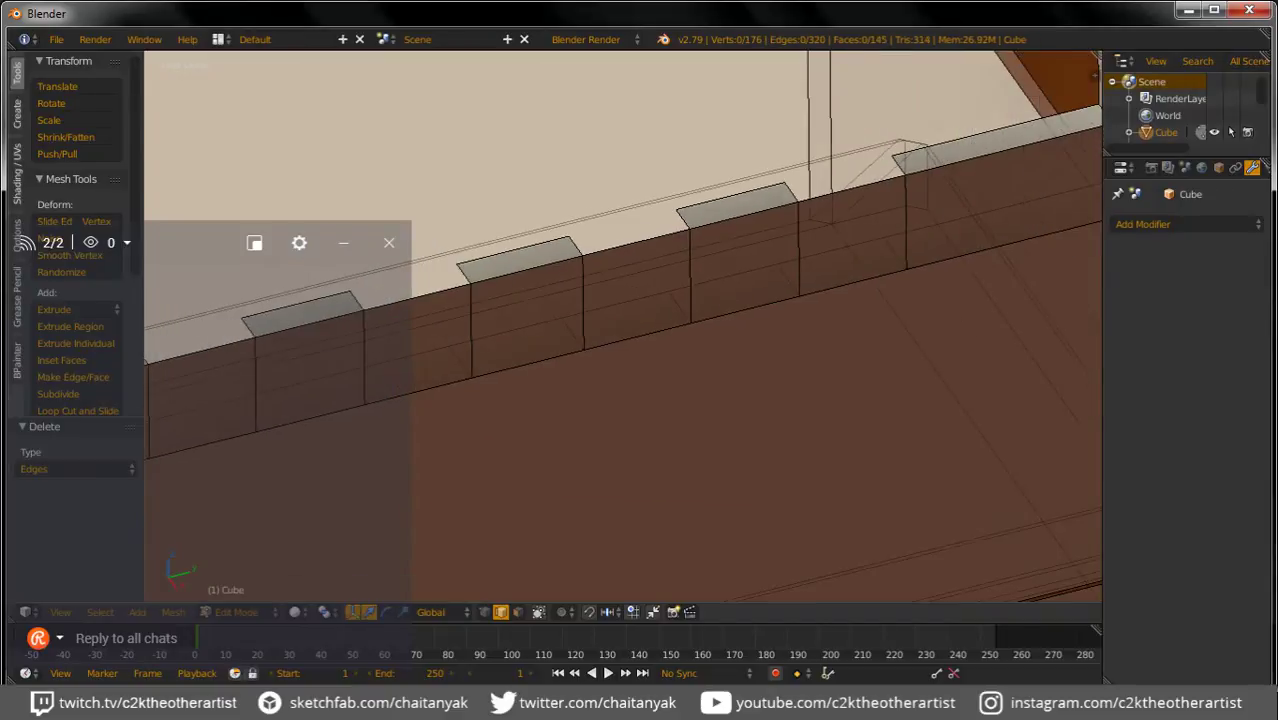
{"action": "scroll", "coordinate": [622, 325], "scroll_direction": "down", "scroll_amount": 2}
{"action": "scroll", "coordinate": [622, 325], "scroll_direction": "down", "scroll_amount": 2}
{"action": "scroll", "coordinate": [622, 325], "scroll_direction": "down", "scroll_amount": 2}
{"action": "scroll", "coordinate": [622, 325], "scroll_direction": "down", "scroll_amount": 1}
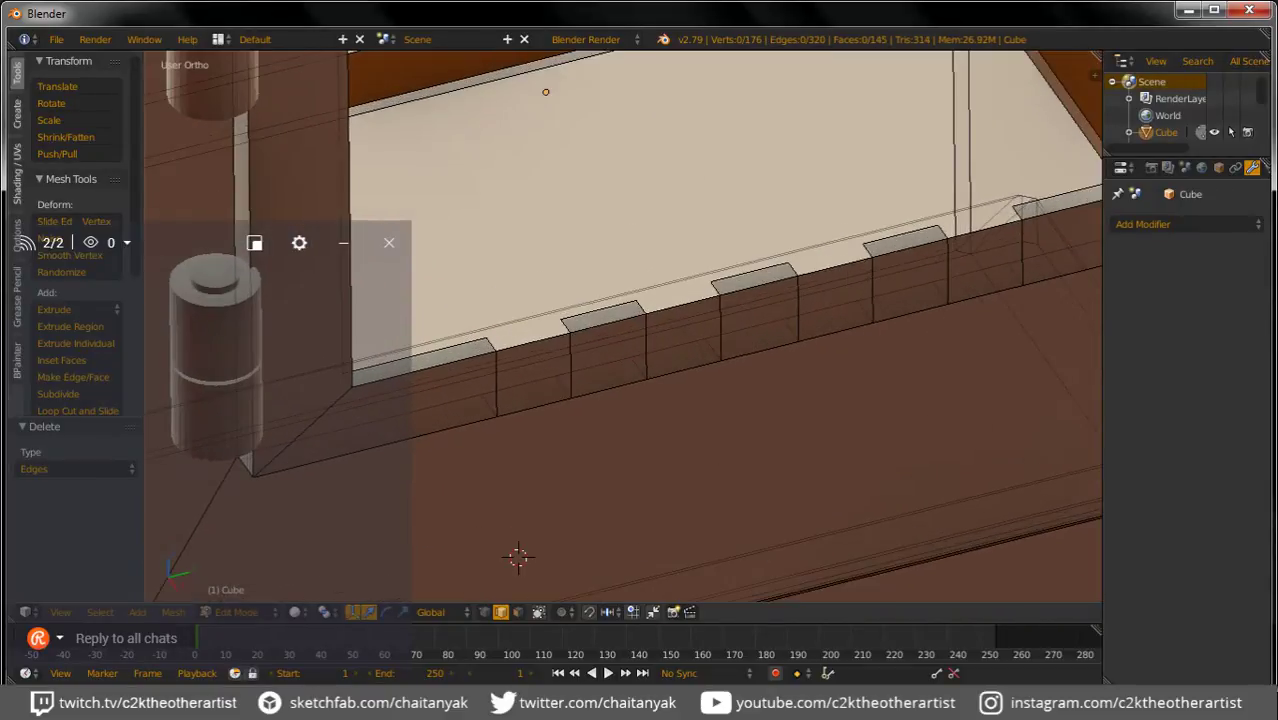
{"action": "right_click", "coordinate": [492, 344]}
{"action": "right_click", "coordinate": [541, 331], "text": "shift"}
{"action": "right_click", "coordinate": [552, 318], "text": "shift"}
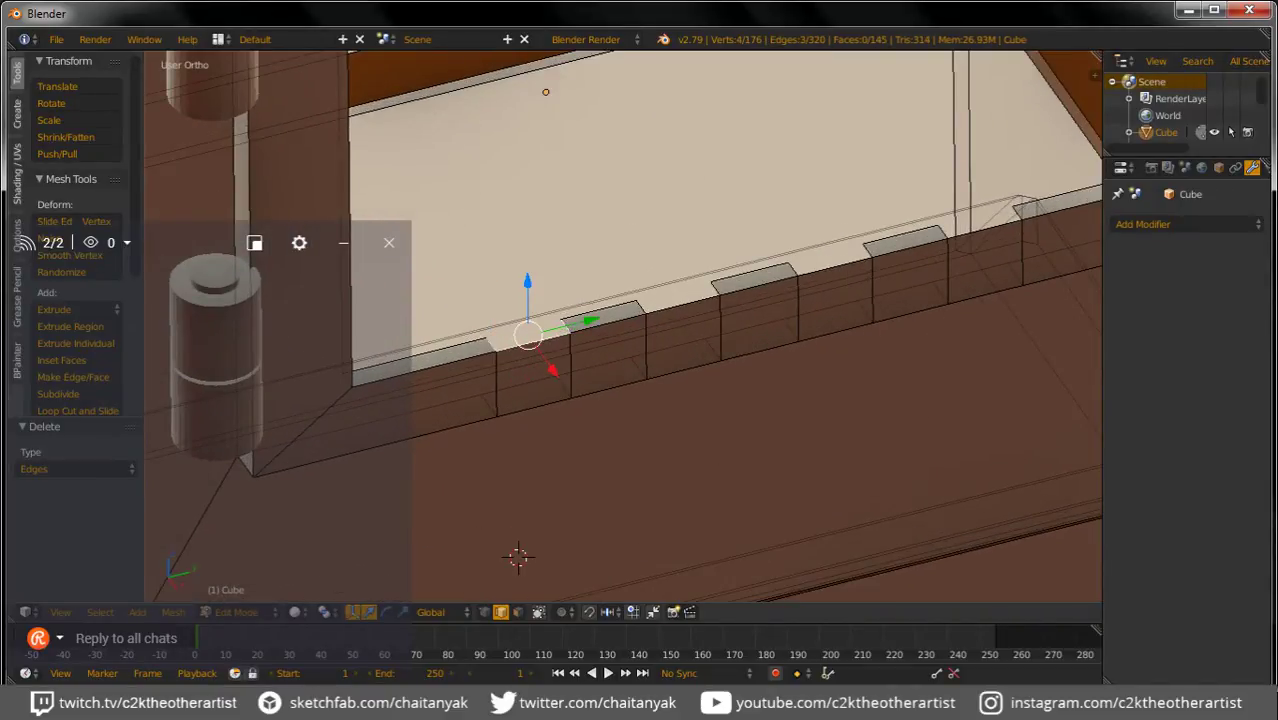
Step: Add more top-beam edges, extrude them in place and bridge them into new faces
{"action": "mouse_move", "coordinate": [620, 450]}
{"action": "middle_mouse_down"}
{"action": "mouse_move", "coordinate": [660, 400]}
{"action": "mouse_move", "coordinate": [660, 500]}
{"action": "mouse_move", "coordinate": [660, 470]}
{"action": "middle_mouse_up"}
{"action": "right_click", "coordinate": [533, 68], "text": "shift"}
{"action": "right_click", "coordinate": [533, 72], "text": "shift"}
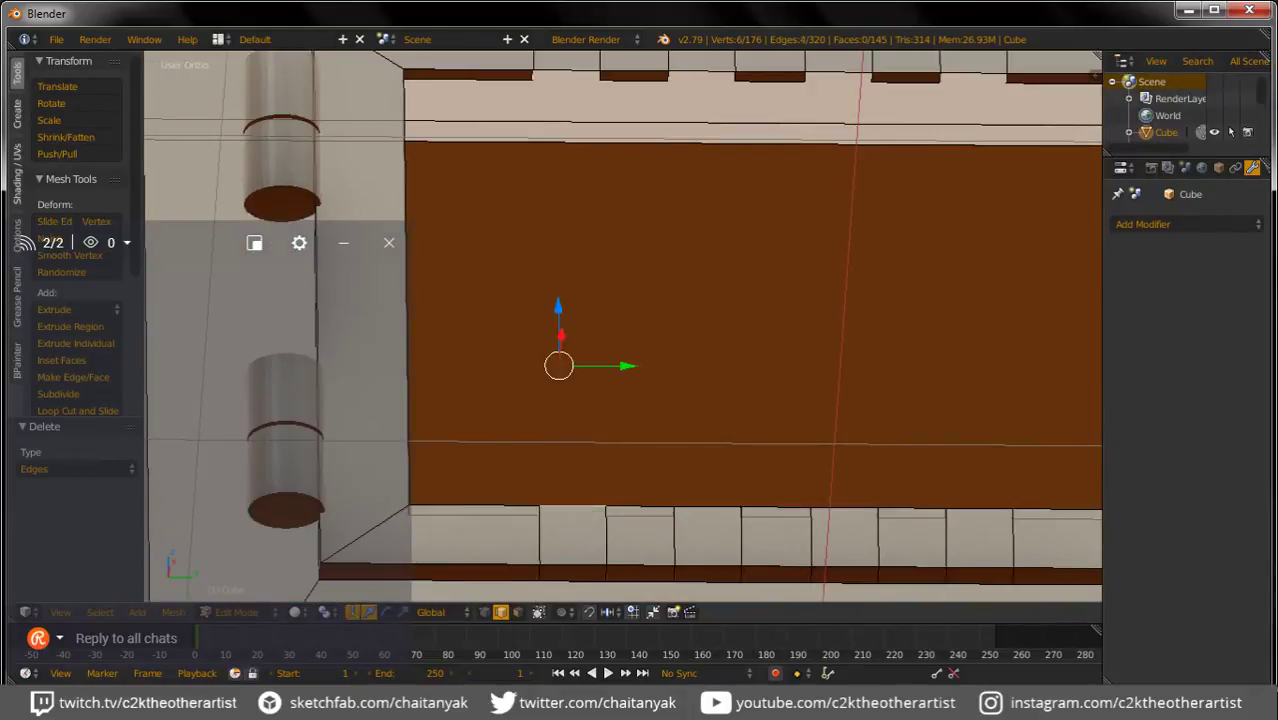
{"action": "right_click", "coordinate": [600, 70], "text": "shift"}
{"action": "right_click", "coordinate": [604, 75], "text": "shift"}
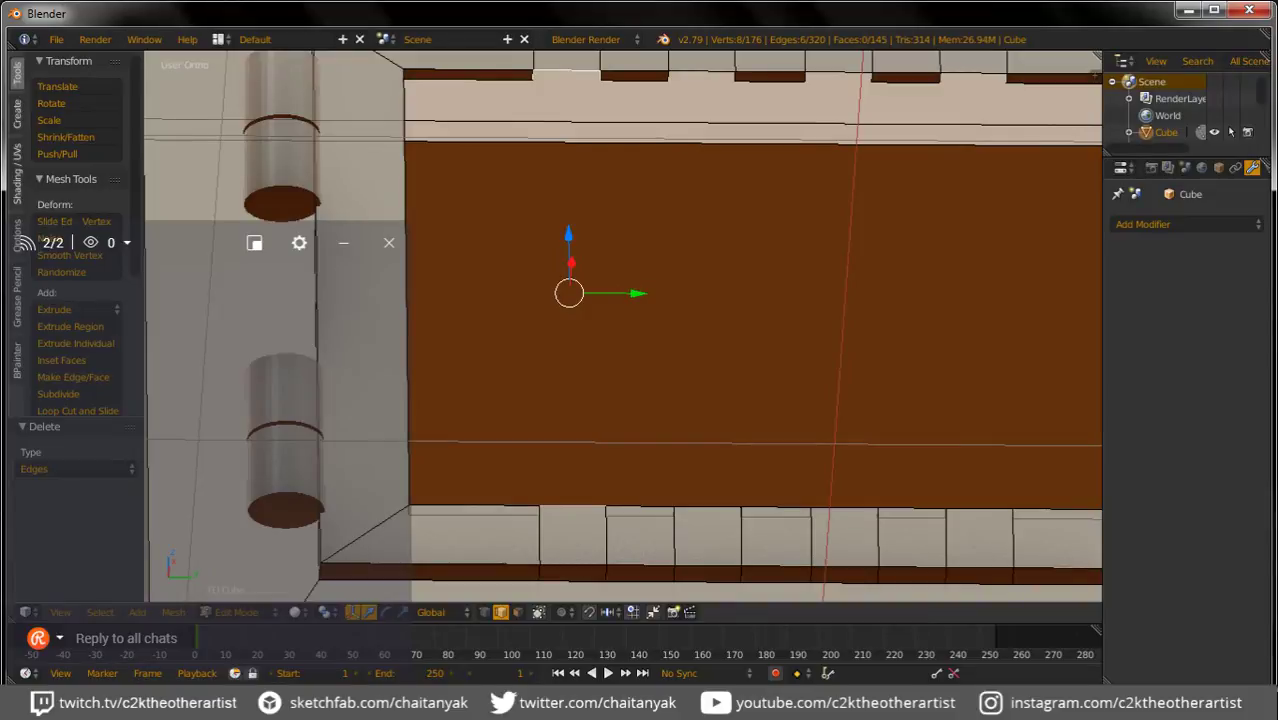
{"action": "key", "text": "e"}
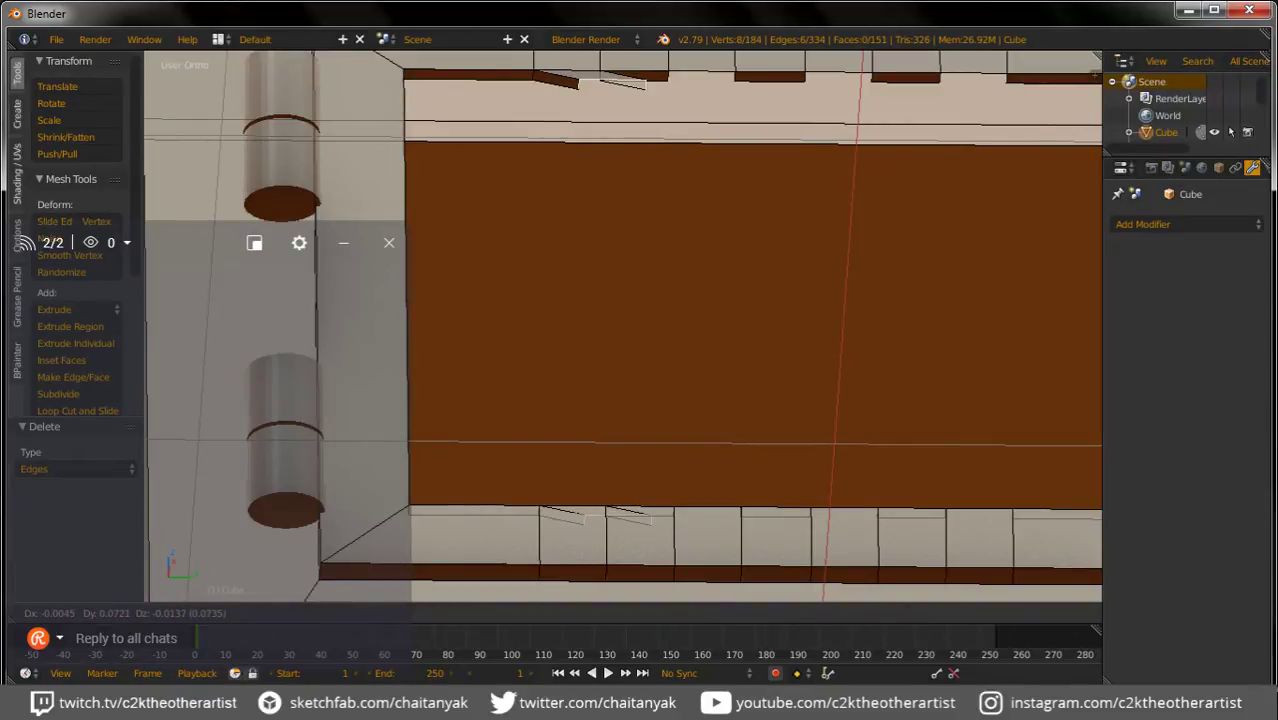
{"action": "key", "text": "Escape"}
{"action": "key", "text": "ctrl+e"}
{"action": "left_click", "coordinate": [640, 496]}
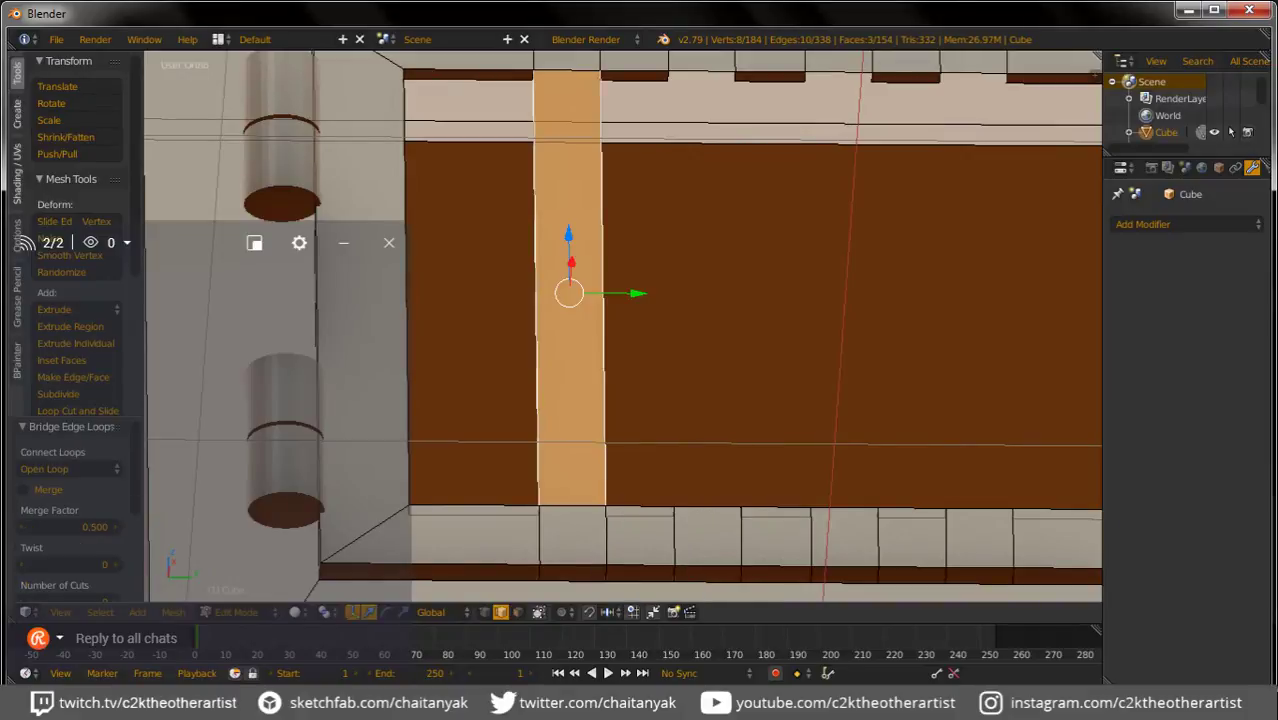
Step: Bridge the next top-beam and bottom-beam edges into a vertical bar face strip
{"action": "key", "text": "a"}
{"action": "middle_click_drag", "start_coordinate": [640, 350], "coordinate": [700, 330]}
{"action": "right_click", "coordinate": [660, 70]}
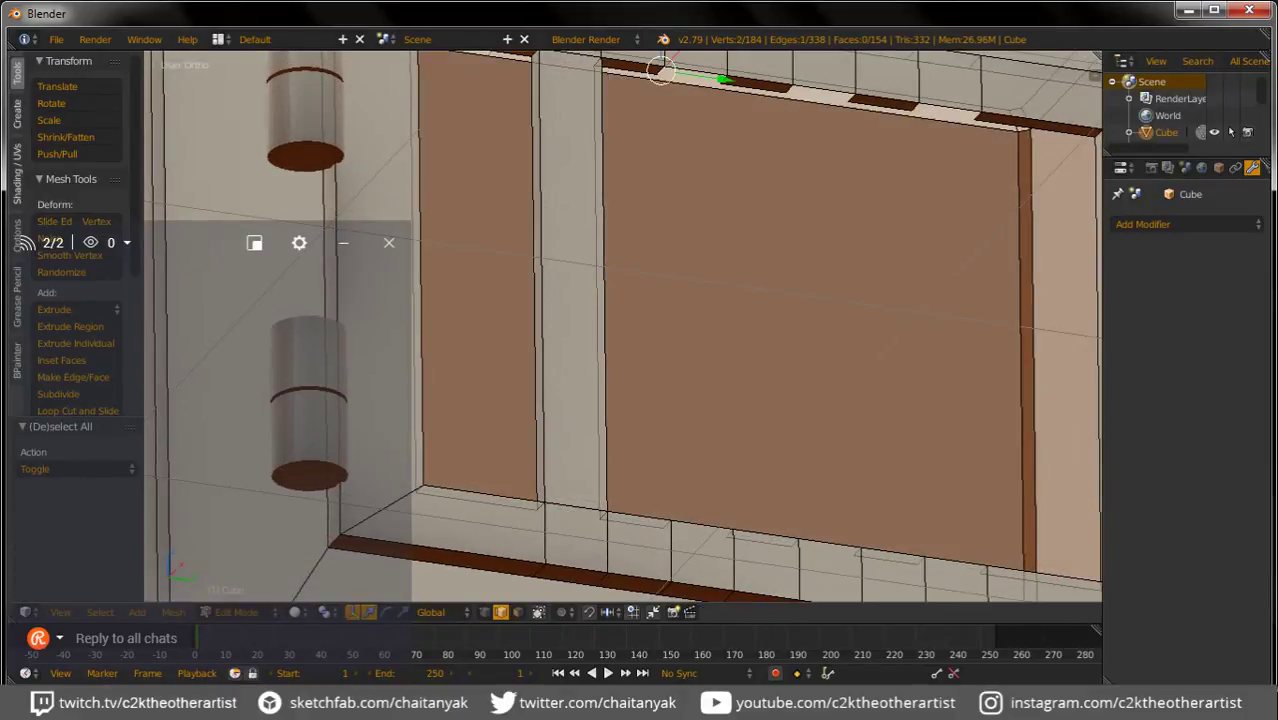
{"action": "right_click", "coordinate": [703, 76], "text": "shift"}
{"action": "right_click", "coordinate": [760, 84], "text": "shift"}
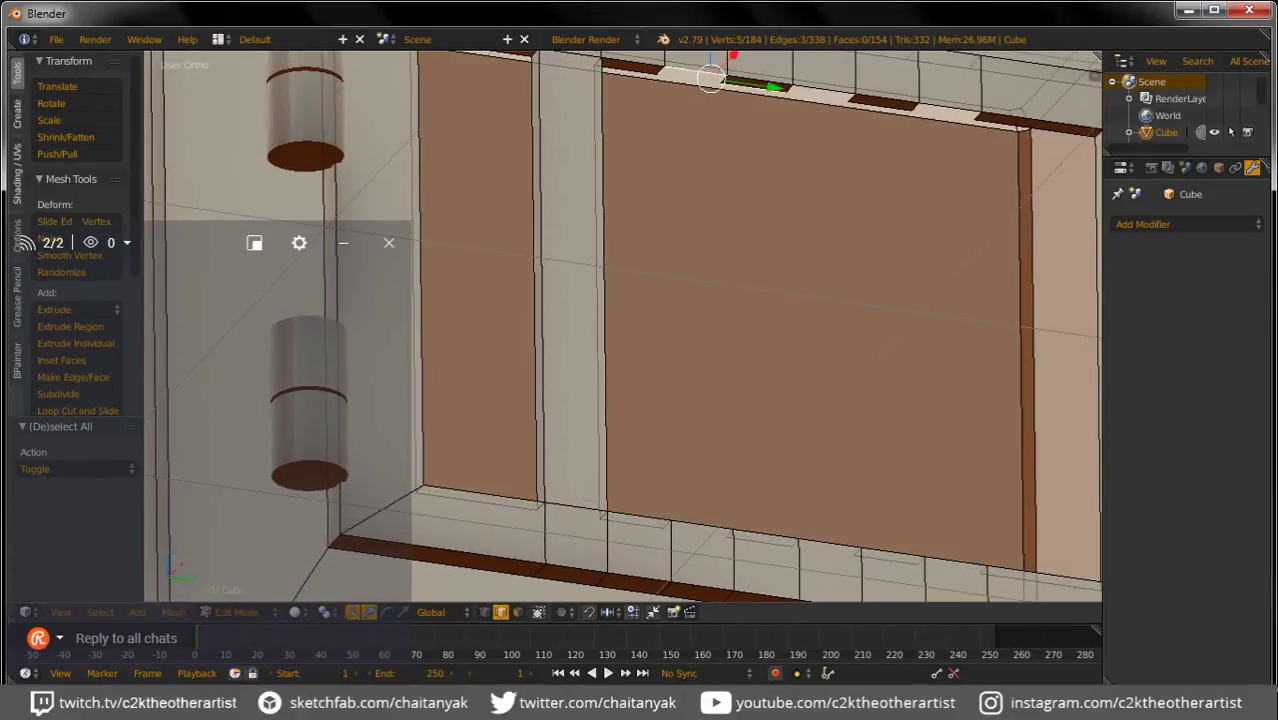
{"action": "key", "text": "ctrl+z"}
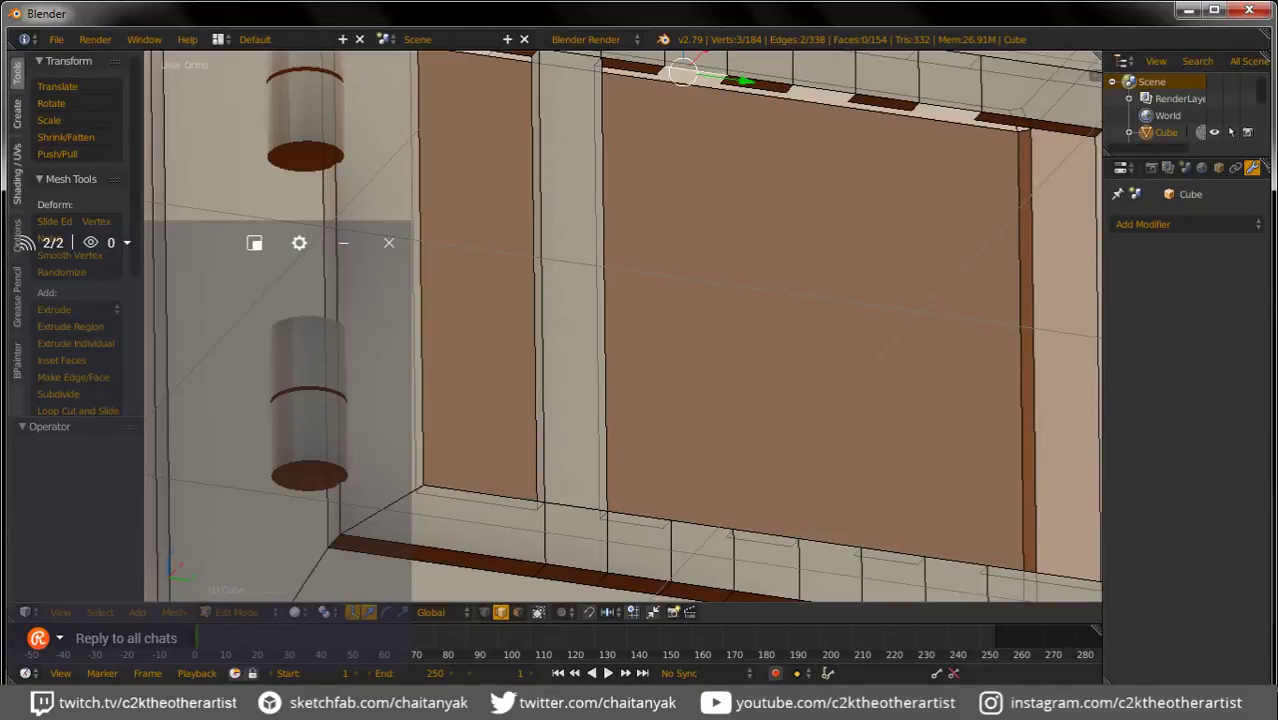
{"action": "right_click", "coordinate": [745, 83], "text": "shift"}
{"action": "right_click", "coordinate": [686, 522], "text": "shift"}
{"action": "right_click", "coordinate": [716, 526], "text": "shift"}
{"action": "right_click", "coordinate": [765, 534], "text": "shift"}
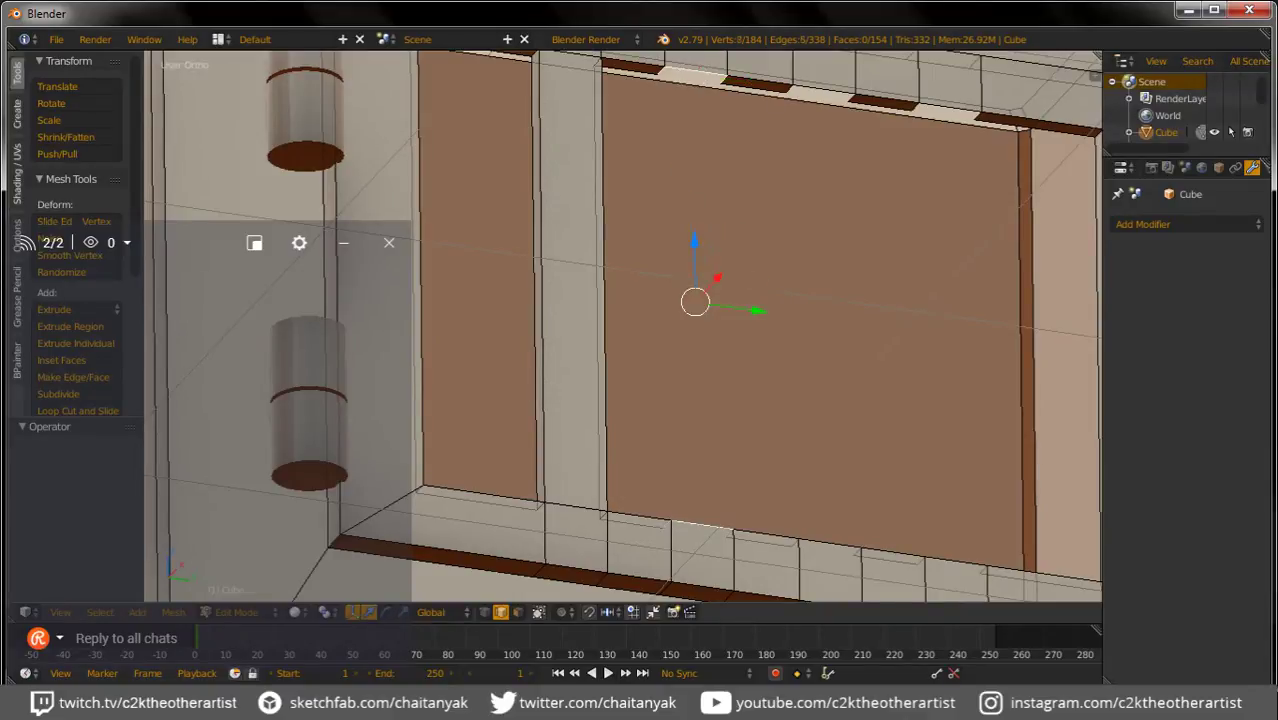
{"action": "key", "text": "ctrl+e"}
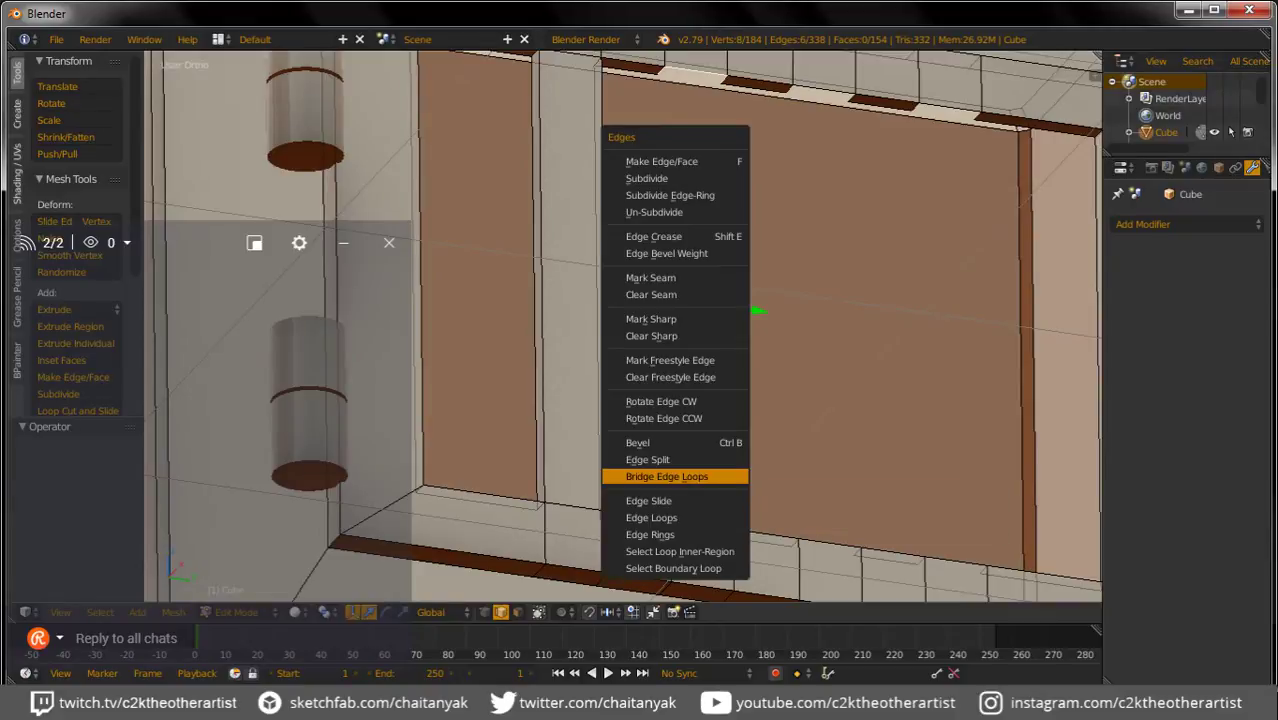
{"action": "left_click", "coordinate": [688, 474]}
Step: Bridge three more top-beam edges to their matching bottom-beam edges as another bar
{"action": "key", "text": "a"}
{"action": "right_click", "coordinate": [790, 90]}
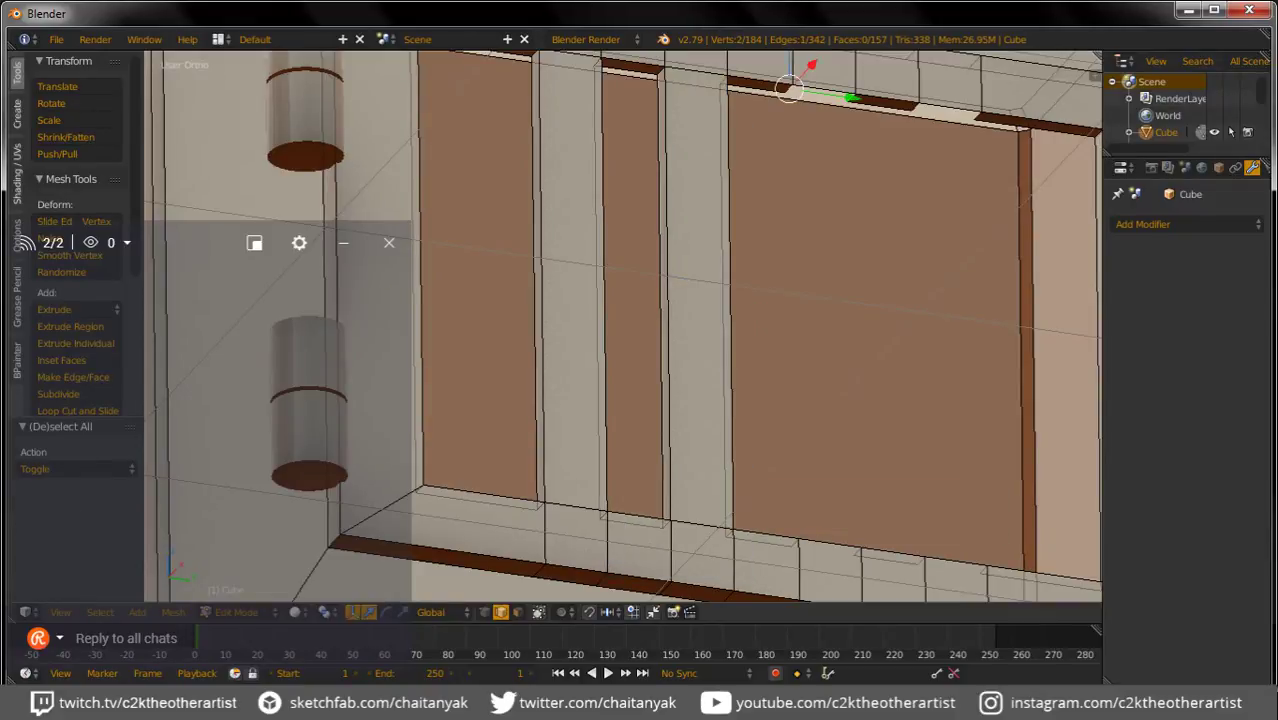
{"action": "right_click", "coordinate": [850, 97], "text": "shift"}
{"action": "right_click", "coordinate": [824, 91], "text": "shift"}
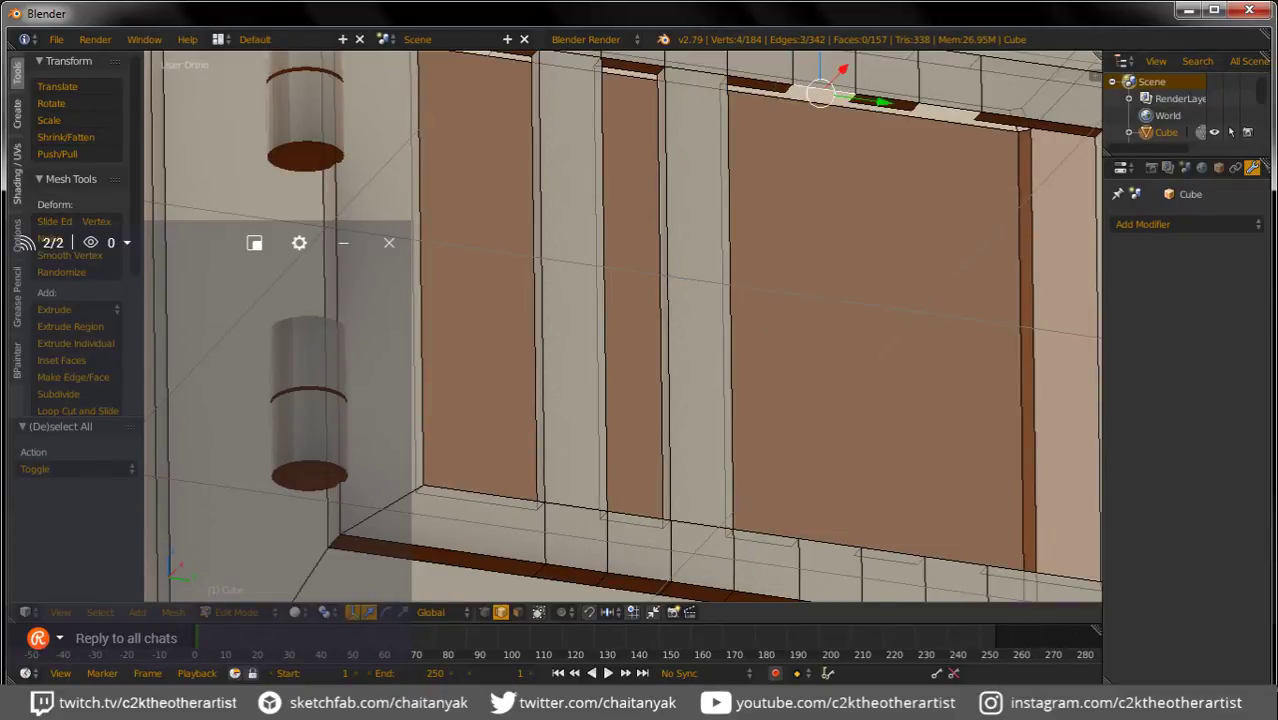
{"action": "right_click", "coordinate": [800, 543], "text": "shift"}
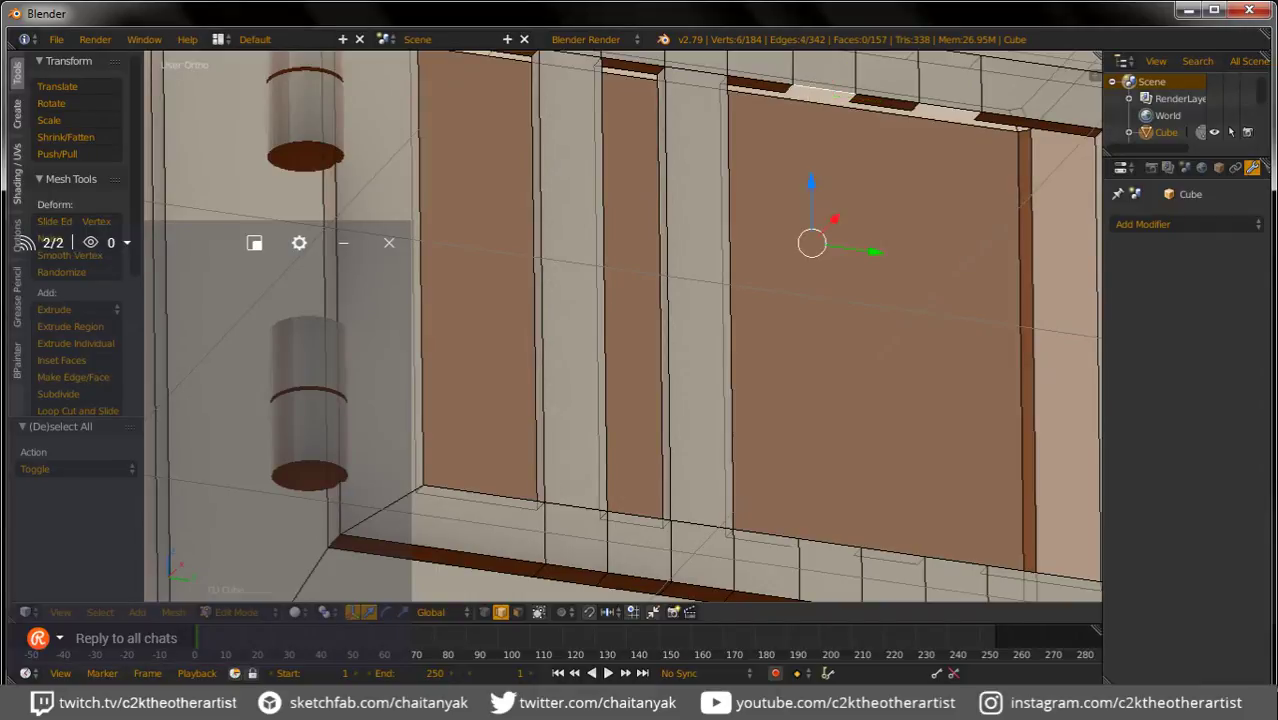
{"action": "right_click", "coordinate": [830, 547], "text": "shift"}
{"action": "right_click", "coordinate": [880, 552], "text": "shift"}
{"action": "key", "text": "ctrl+e"}
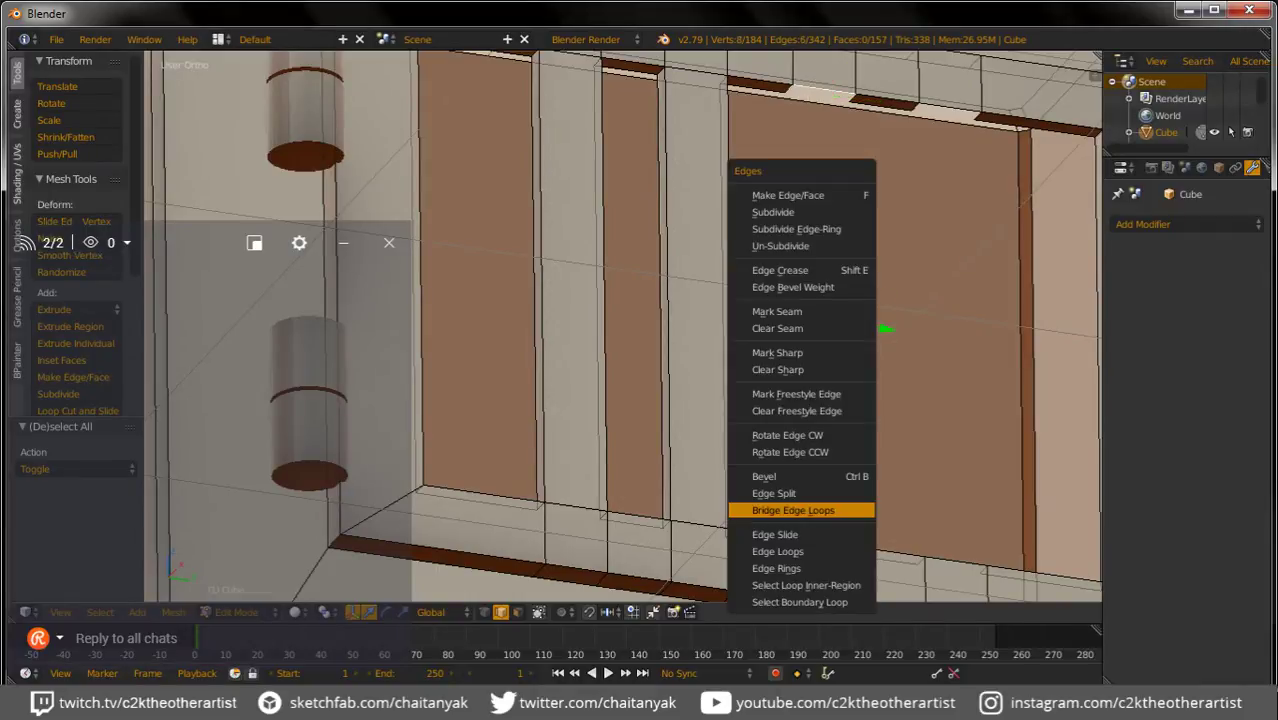
{"action": "key", "text": "Return"}
Step: Bridge the last gap's bottom and top beam edges into a bar and return to Object Mode
{"action": "right_click", "coordinate": [916, 556]}
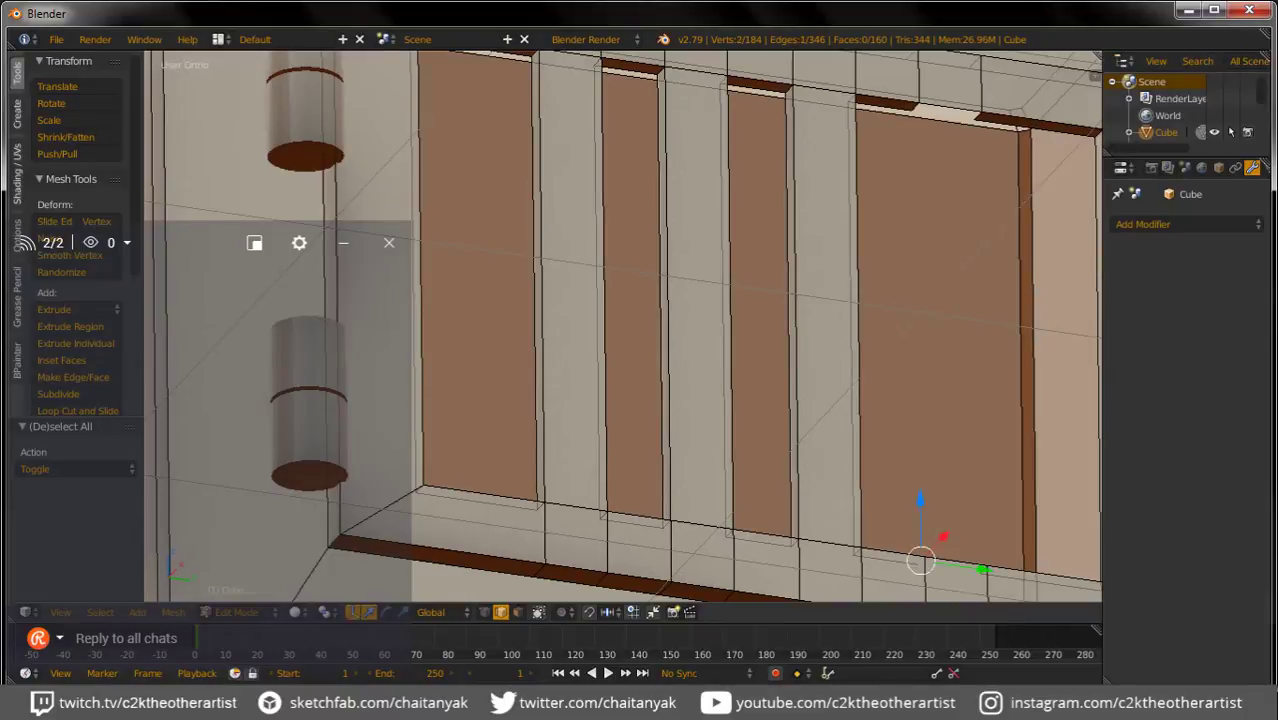
{"action": "right_click", "coordinate": [968, 566], "text": "shift"}
{"action": "right_click", "coordinate": [982, 578], "text": "shift"}
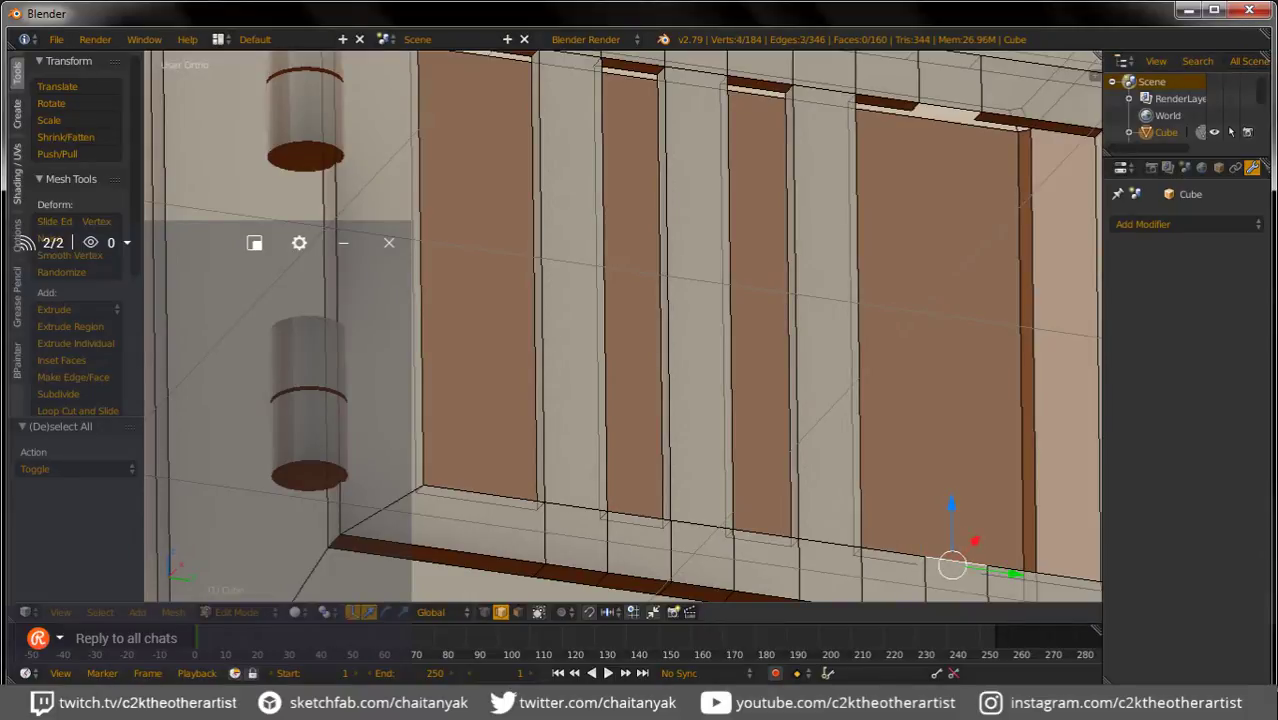
{"action": "right_click", "coordinate": [976, 113], "text": "shift"}
{"action": "right_click", "coordinate": [940, 108], "text": "shift"}
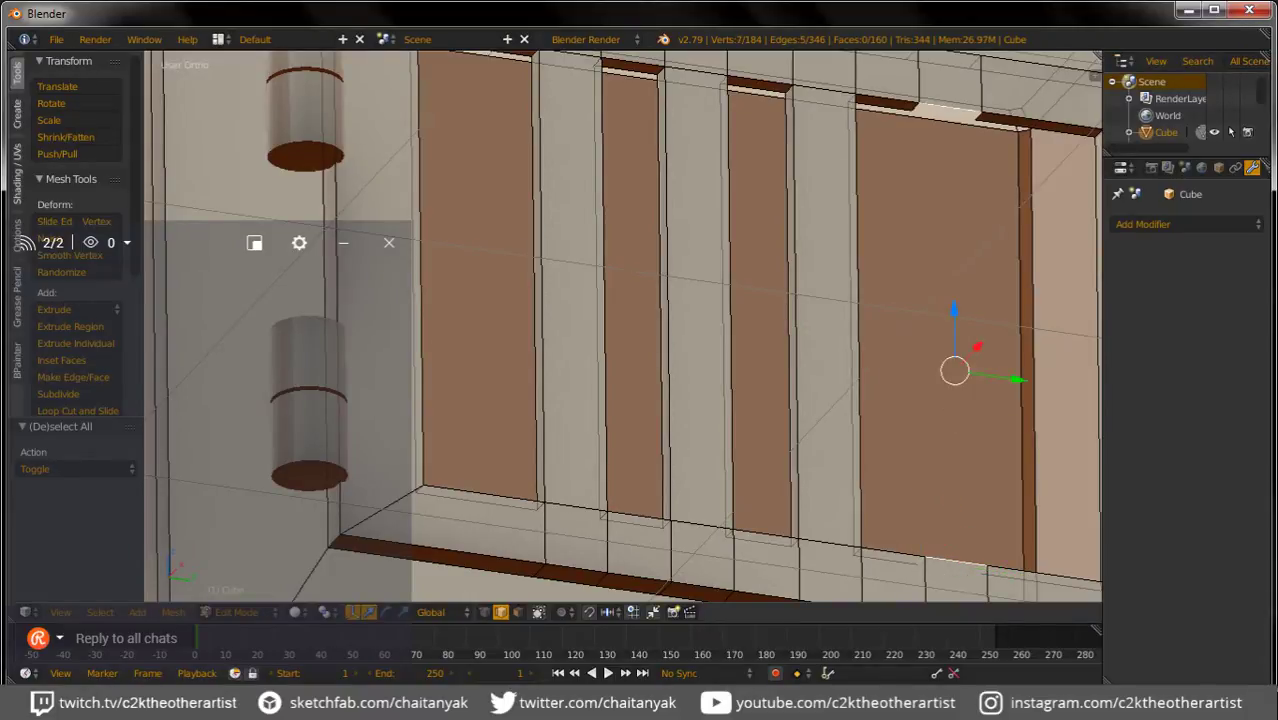
{"action": "right_click", "coordinate": [907, 107], "text": "shift"}
{"action": "key", "text": "ctrl+e"}
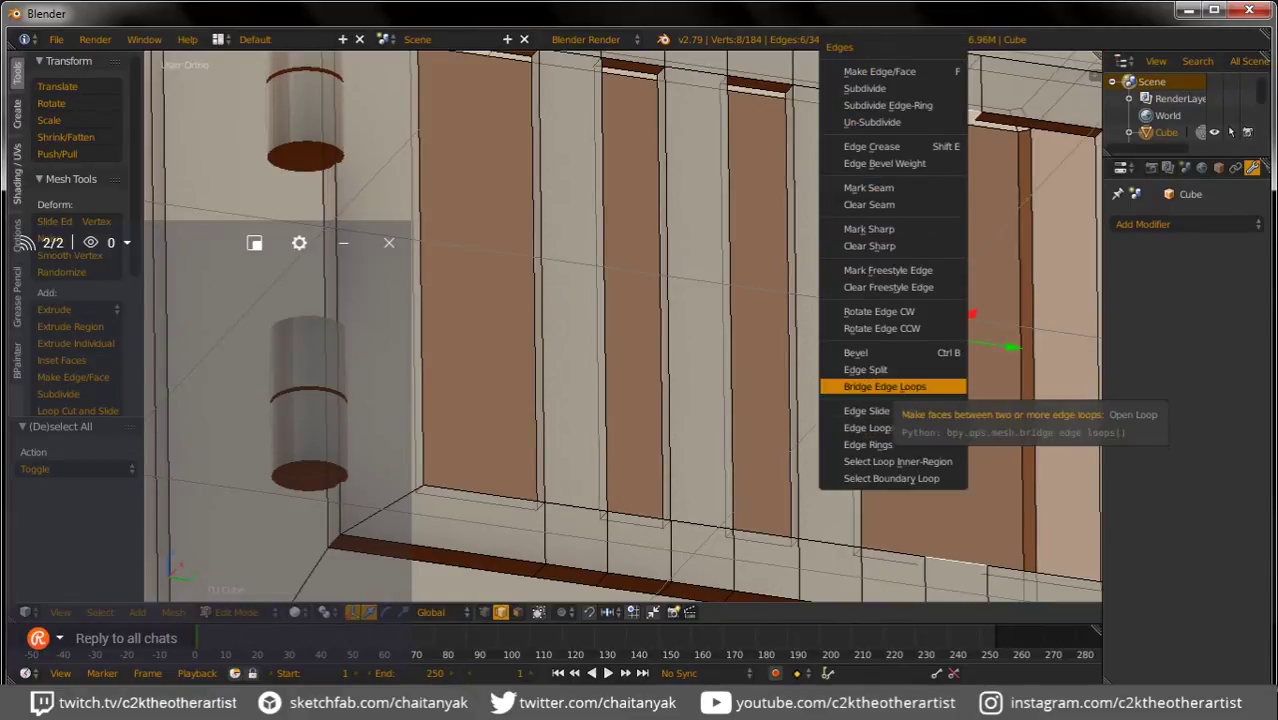
{"action": "left_click", "coordinate": [884, 386]}
{"action": "scroll", "coordinate": [884, 386], "scroll_direction": "down", "scroll_amount": 4}
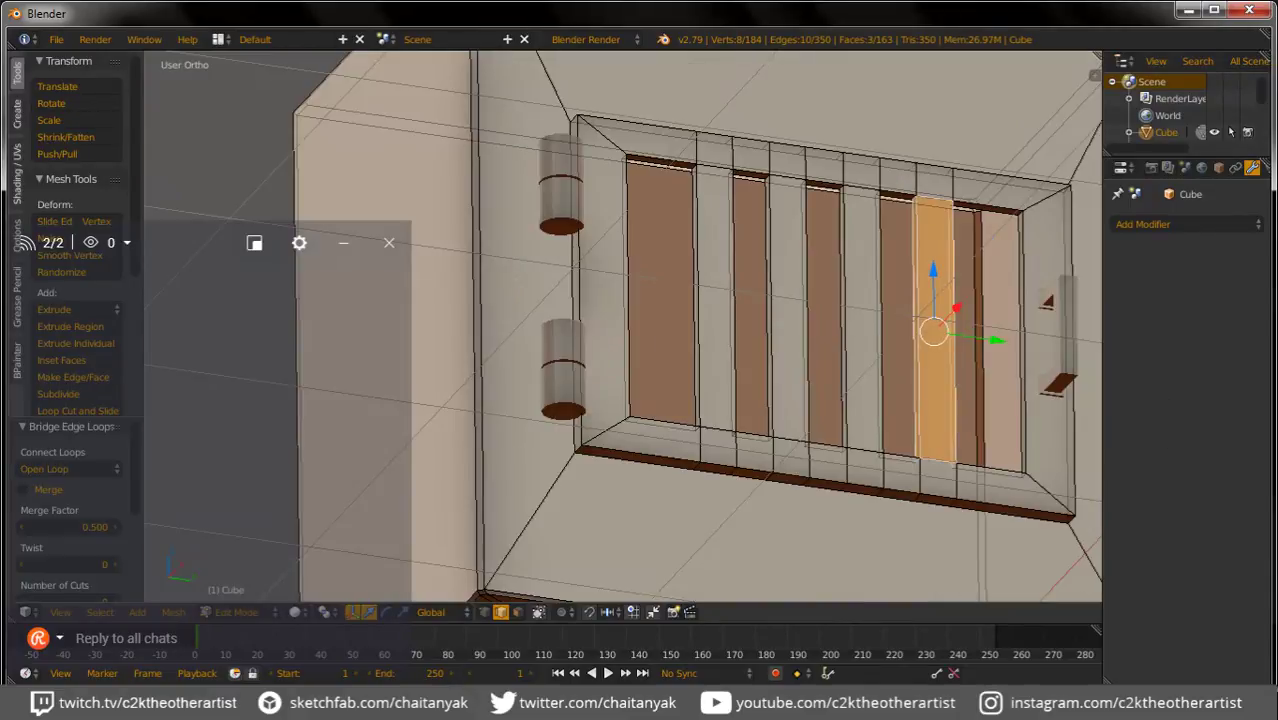
{"action": "key", "text": "Tab"}
Step: Lasso the stove body's top face, lower it about 0.41 along Z, and view the finished stove
{"action": "mouse_move", "coordinate": [620, 330]}
{"action": "middle_mouse_down"}
{"action": "mouse_move", "coordinate": [660, 300]}
{"action": "mouse_move", "coordinate": [640, 330]}
{"action": "middle_mouse_up"}
{"action": "scroll", "coordinate": [620, 330], "scroll_direction": "down", "scroll_amount": 2}
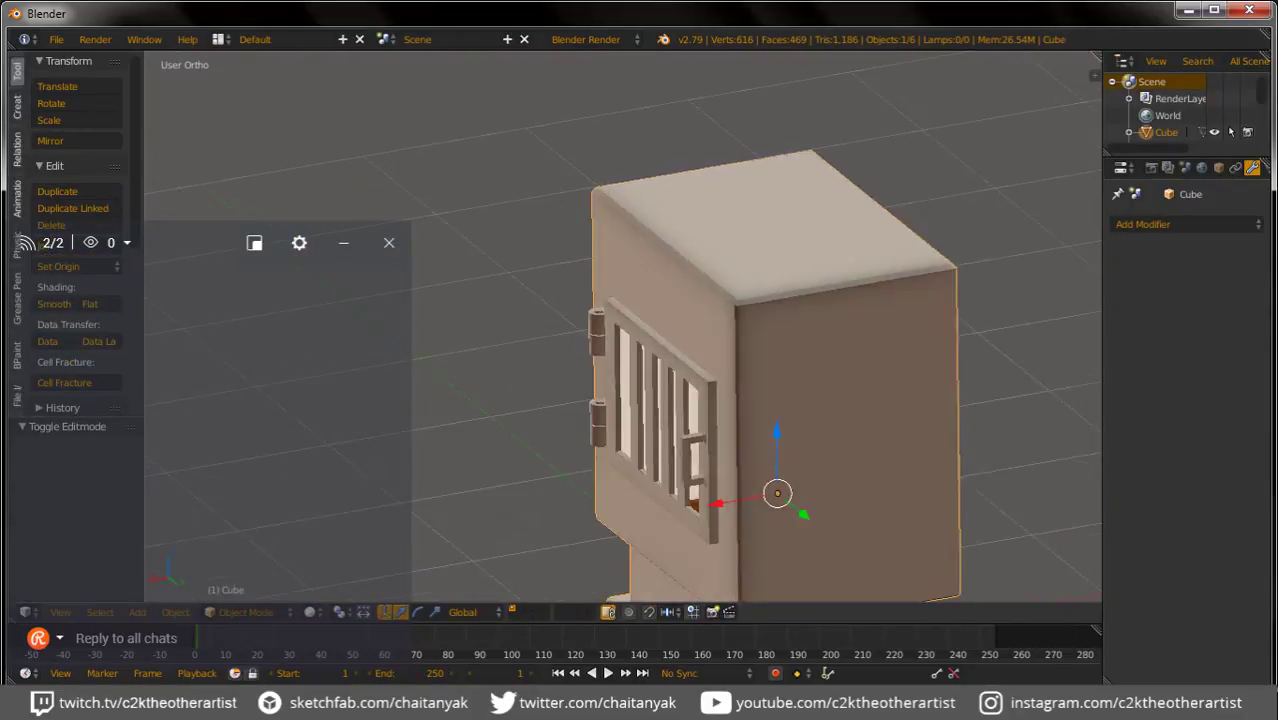
{"action": "mouse_move", "coordinate": [780, 520]}
{"action": "middle_mouse_down"}
{"action": "mouse_move", "coordinate": [822, 572]}
{"action": "mouse_move", "coordinate": [779, 491]}
{"action": "middle_mouse_up"}
{"action": "scroll", "coordinate": [822, 572], "scroll_direction": "down", "scroll_amount": 1}
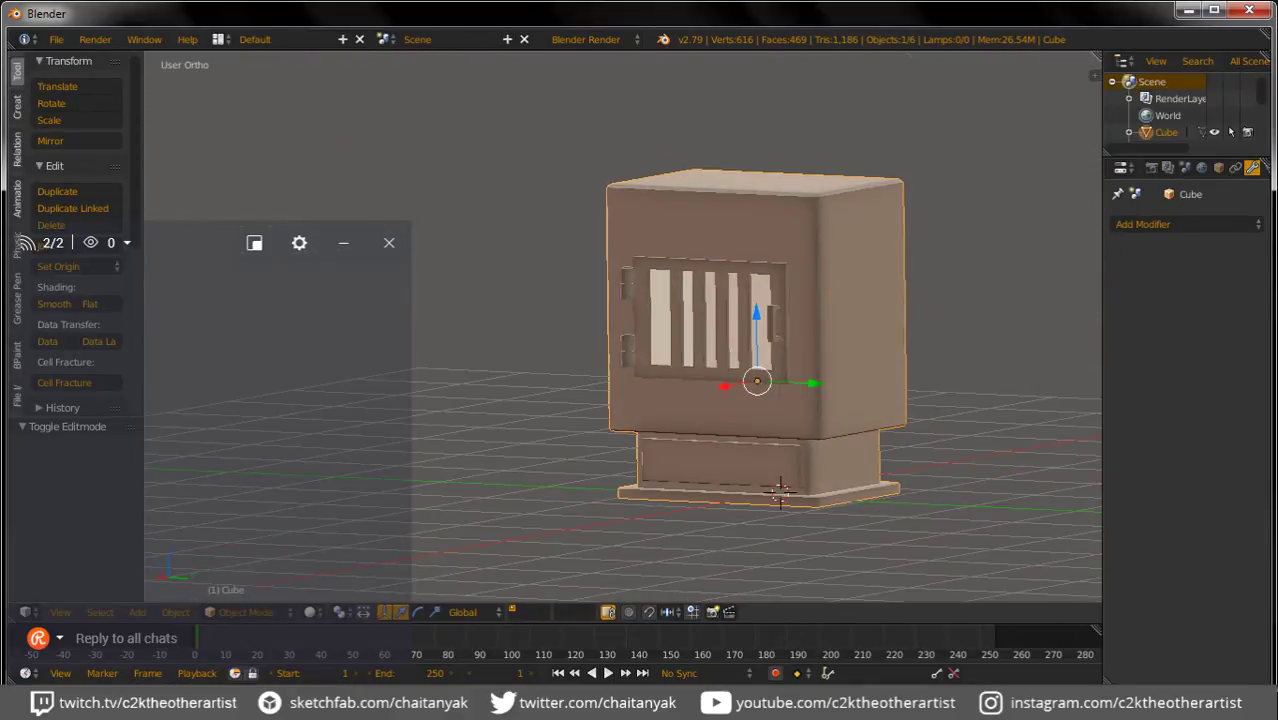
{"action": "key", "text": "Tab"}
{"action": "key", "text": "a"}
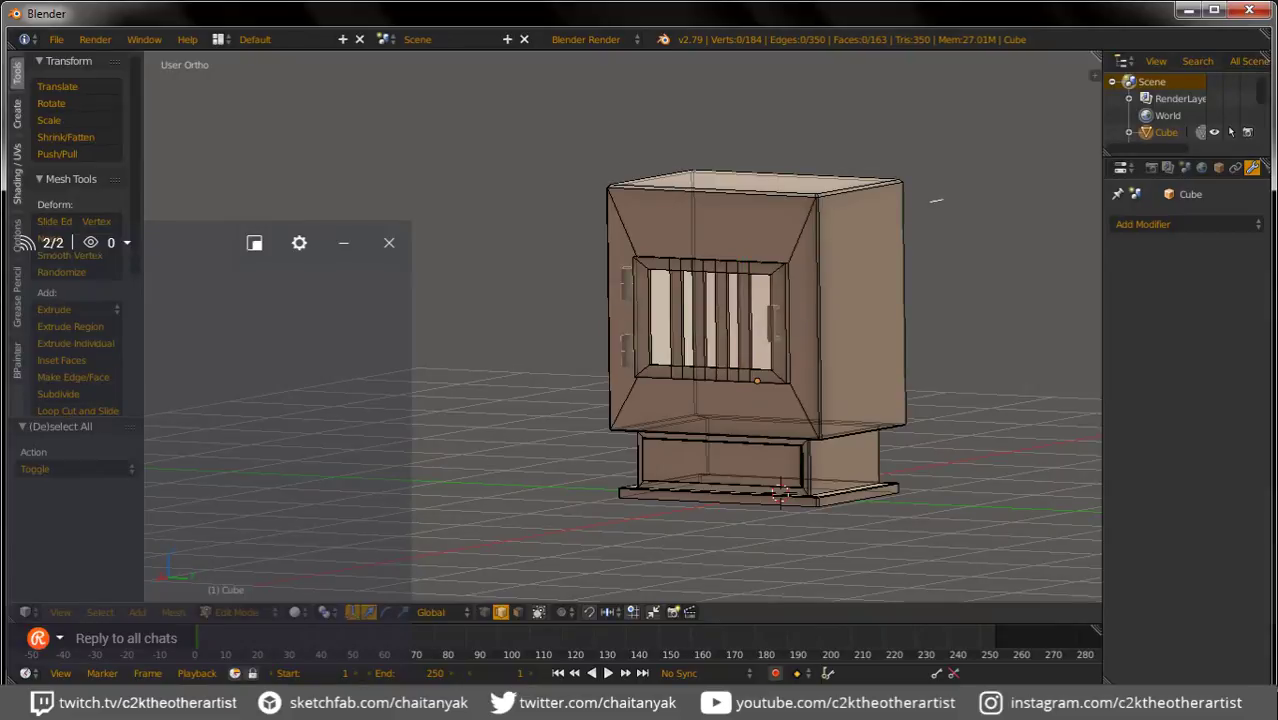
{"action": "mouse_move", "coordinate": [936, 200]}
{"action": "left_mouse_down", "text": "ctrl"}
{"action": "mouse_move", "coordinate": [580, 186]}
{"action": "mouse_move", "coordinate": [640, 176]}
{"action": "left_mouse_up", "text": "ctrl"}
{"action": "key", "text": "g"}
{"action": "key", "text": "z"}
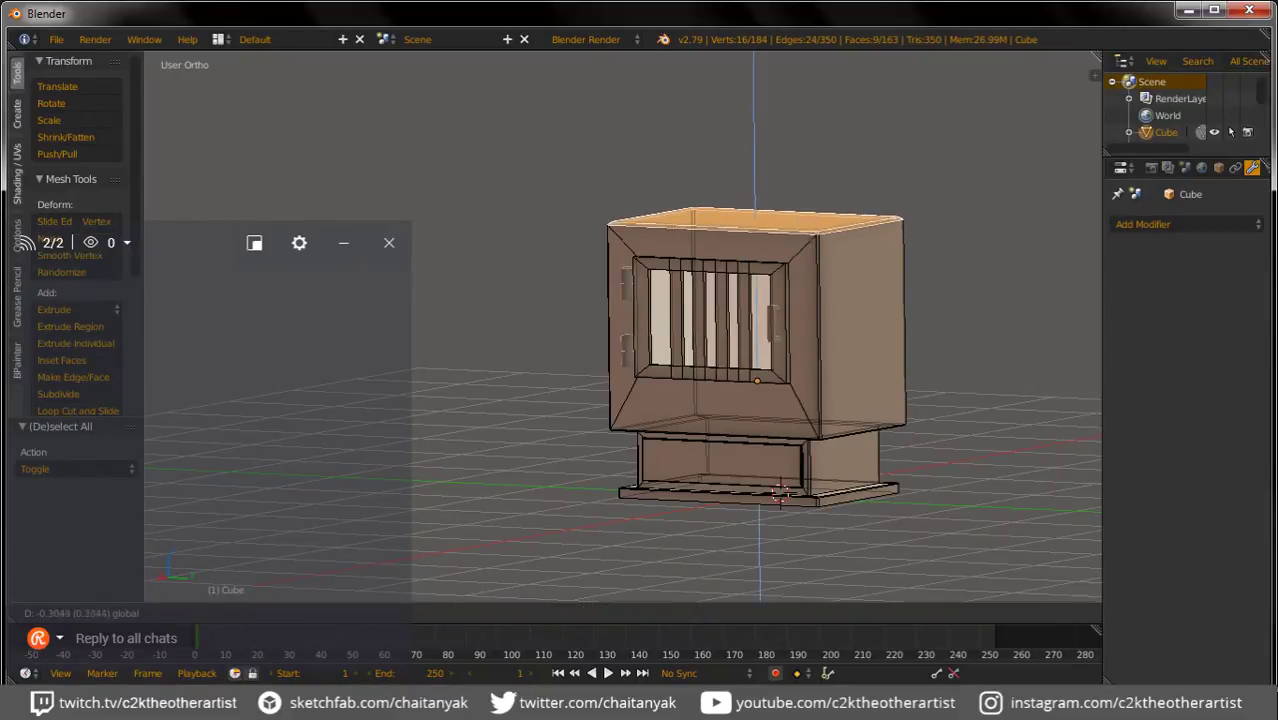
{"action": "key", "text": "Return"}
{"action": "key", "text": "Tab"}
{"action": "mouse_move", "coordinate": [600, 400]}
{"action": "middle_mouse_down"}
{"action": "mouse_move", "coordinate": [680, 380]}
{"action": "mouse_move", "coordinate": [835, 375]}
{"action": "mouse_move", "coordinate": [880, 345]}
{"action": "mouse_move", "coordinate": [870, 320]}
{"action": "mouse_move", "coordinate": [840, 395]}
{"action": "mouse_move", "coordinate": [820, 345]}
{"action": "middle_mouse_up"}
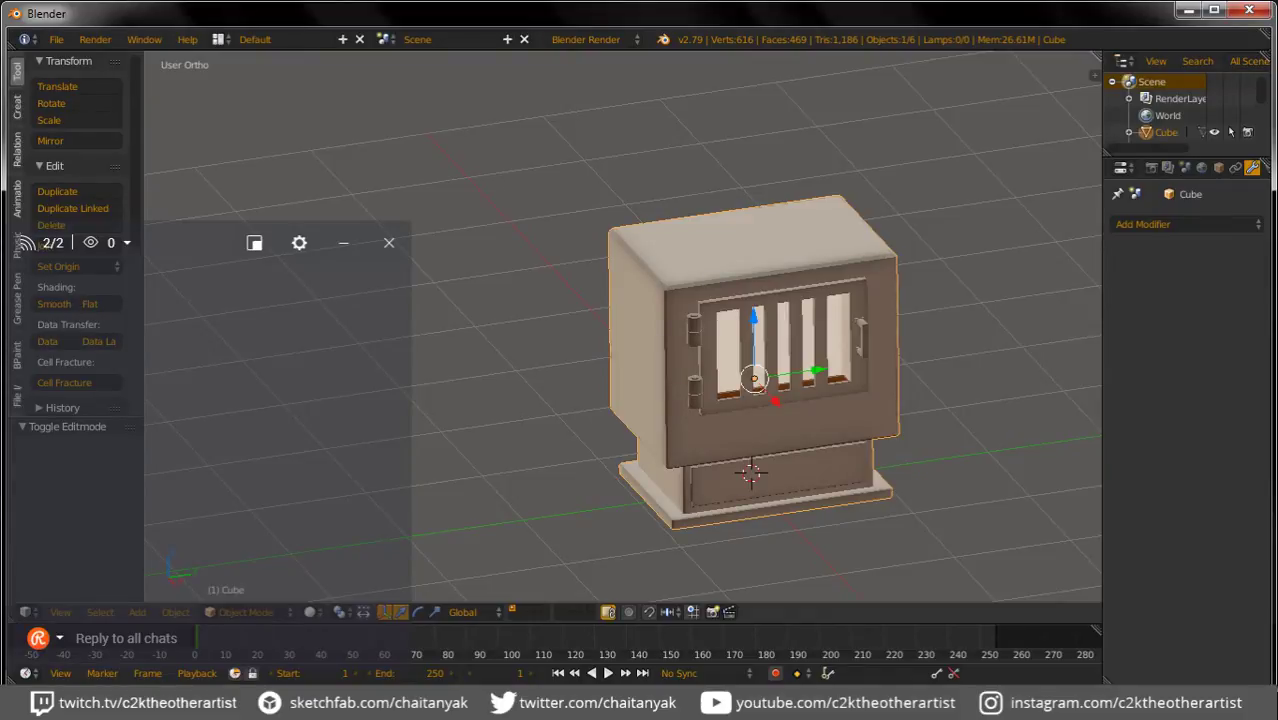
{"action": "middle_click_drag", "start_coordinate": [820, 345], "coordinate": [780, 345]}
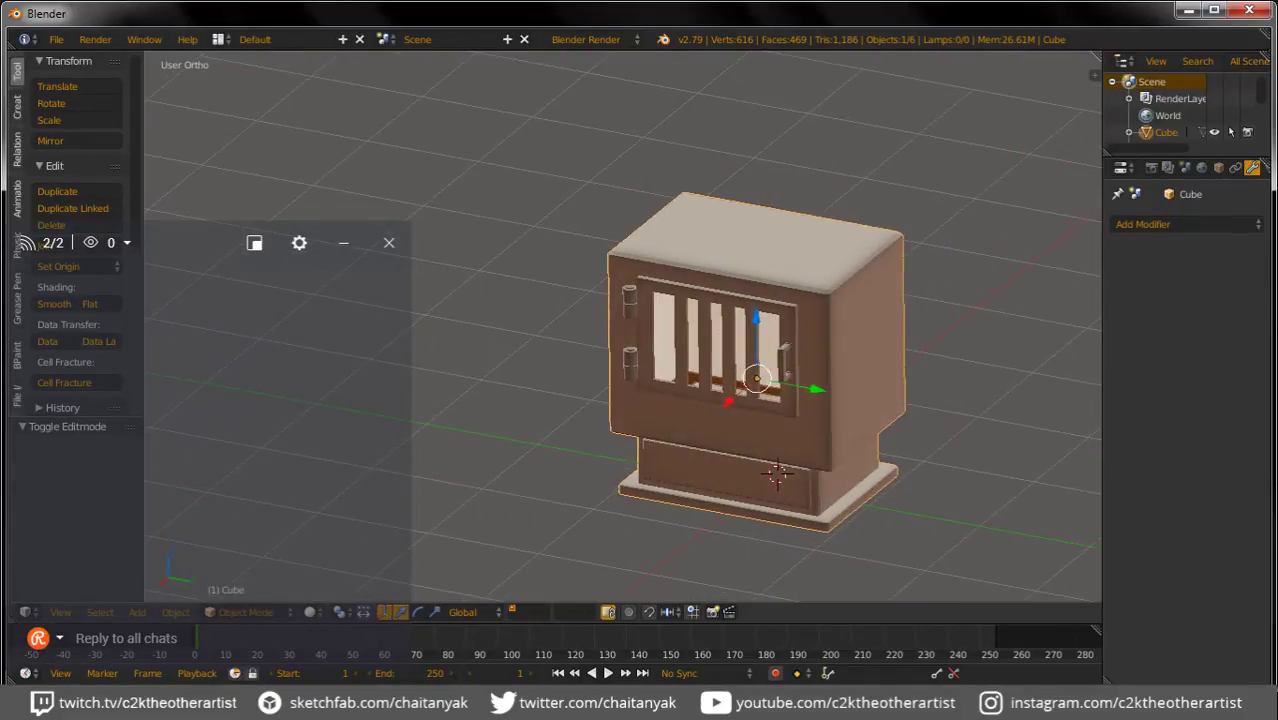
Step: Add a cylinder on the stove's top and scale it down to 0.223
{"action": "left_click", "coordinate": [755, 233]}
{"action": "key", "text": "shift+a"}
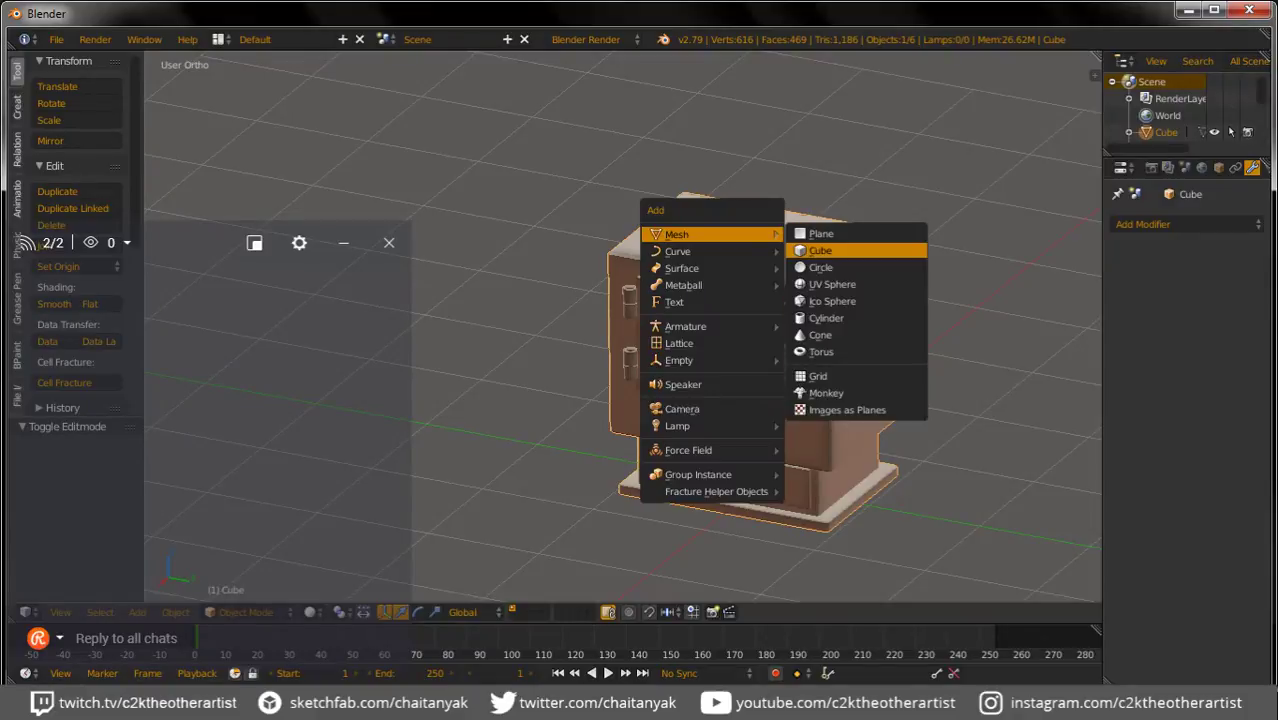
{"action": "left_click", "coordinate": [810, 318]}
{"action": "key", "text": "Tab"}
{"action": "key", "text": "s"}
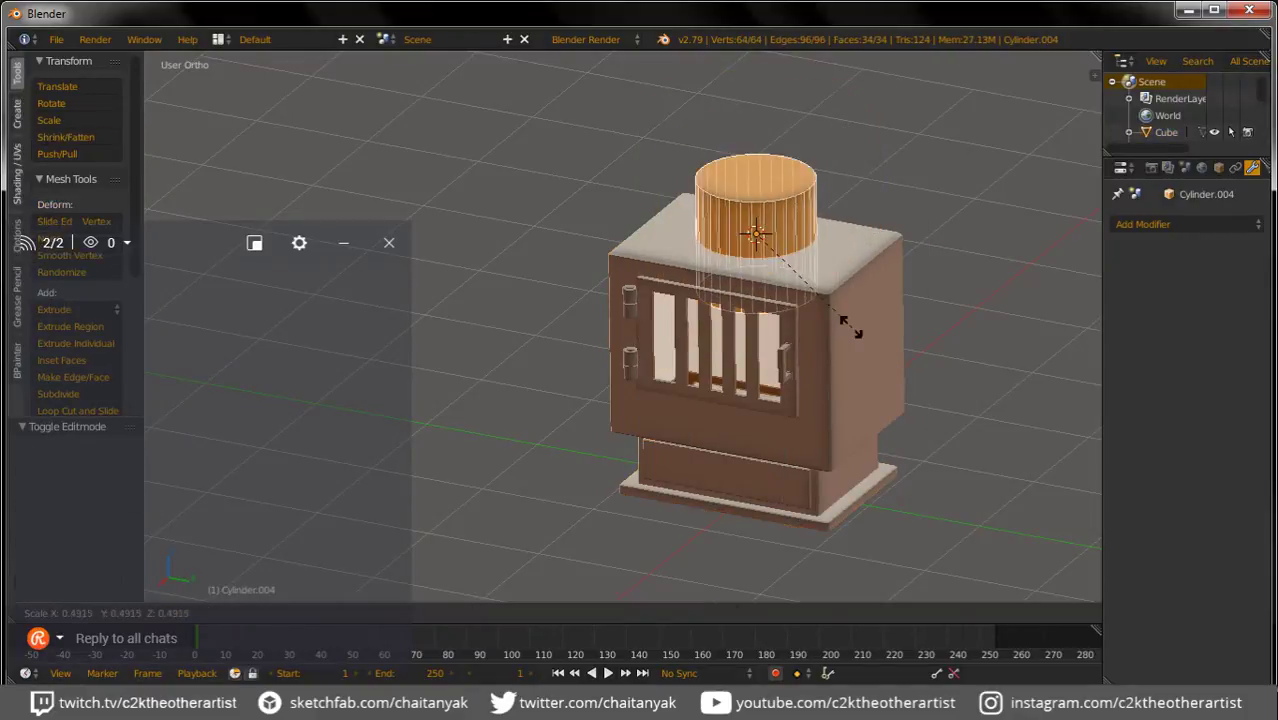
{"action": "left_click", "coordinate": [793, 270]}
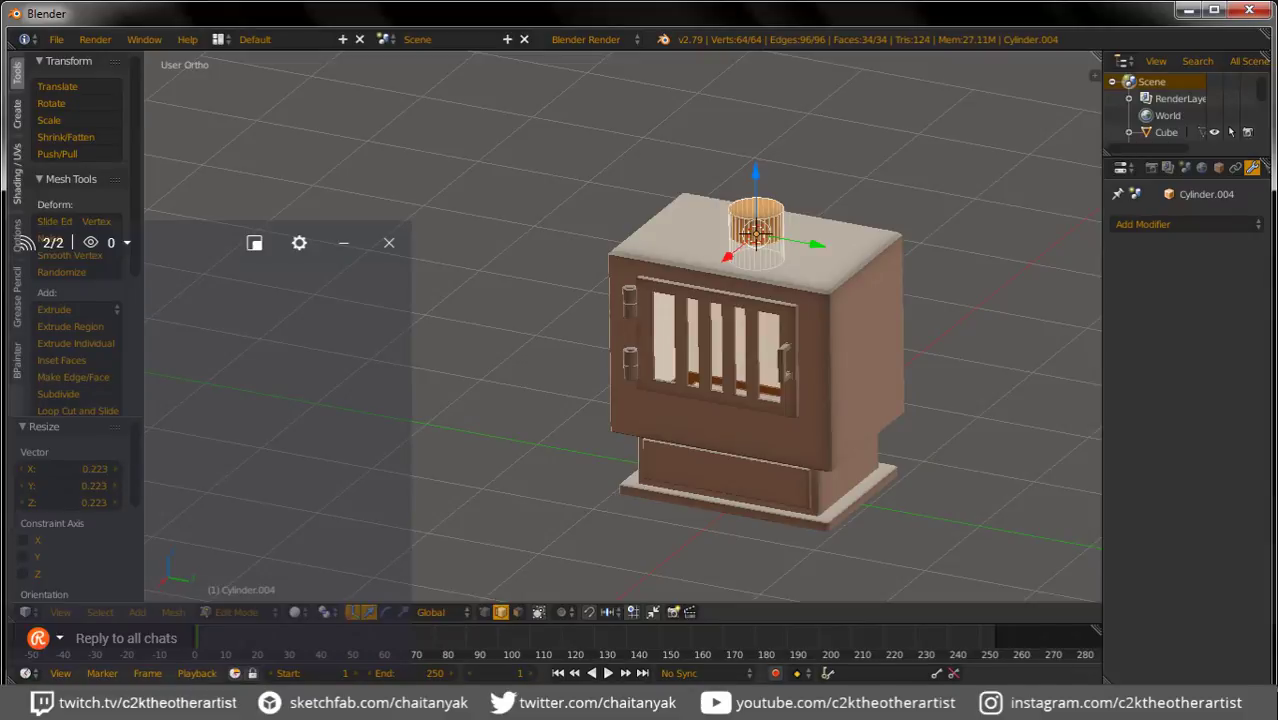
Step: Raise the cylinder's top face along Z to stretch it into a tall chimney pipe
{"action": "key", "text": "3"}
{"action": "left_click", "coordinate": [757, 210]}
{"action": "scroll", "coordinate": [757, 210], "scroll_direction": "down", "scroll_amount": 5}
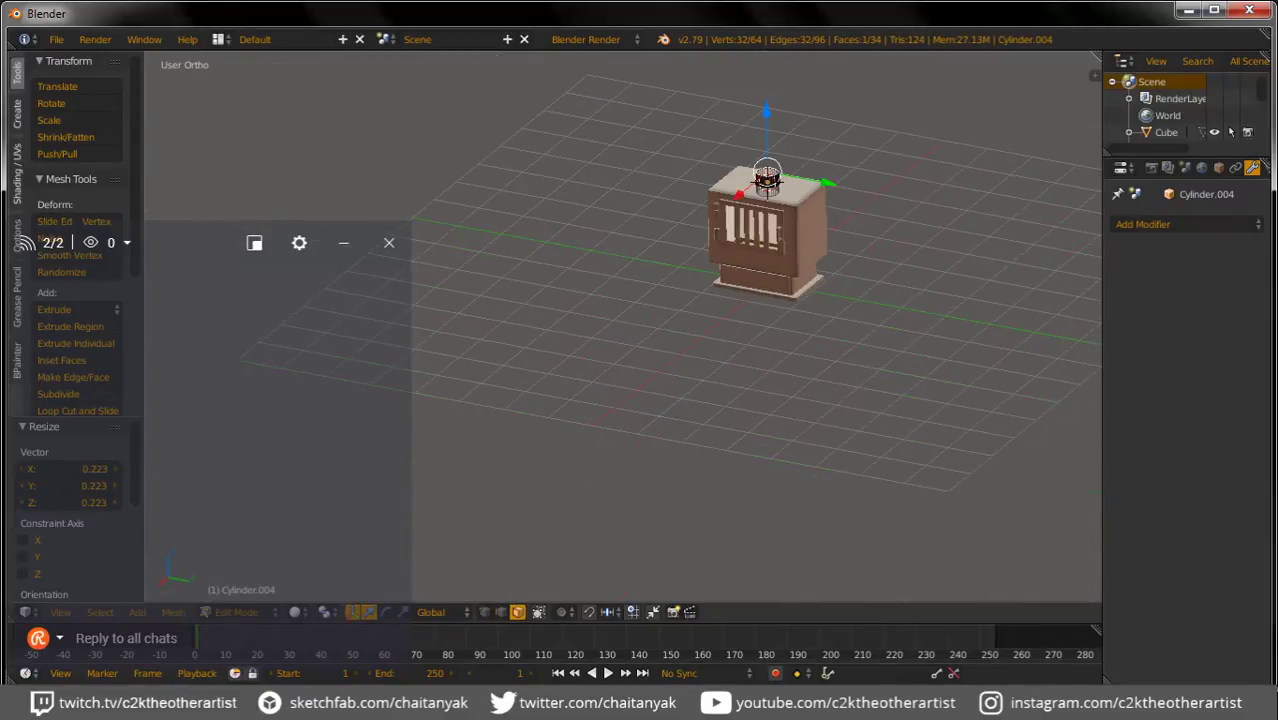
{"action": "key", "text": "g"}
{"action": "key", "text": "z"}
{"action": "left_click", "coordinate": [766, 183]}
{"action": "middle_click_drag", "start_coordinate": [766, 183], "coordinate": [738, 367]}
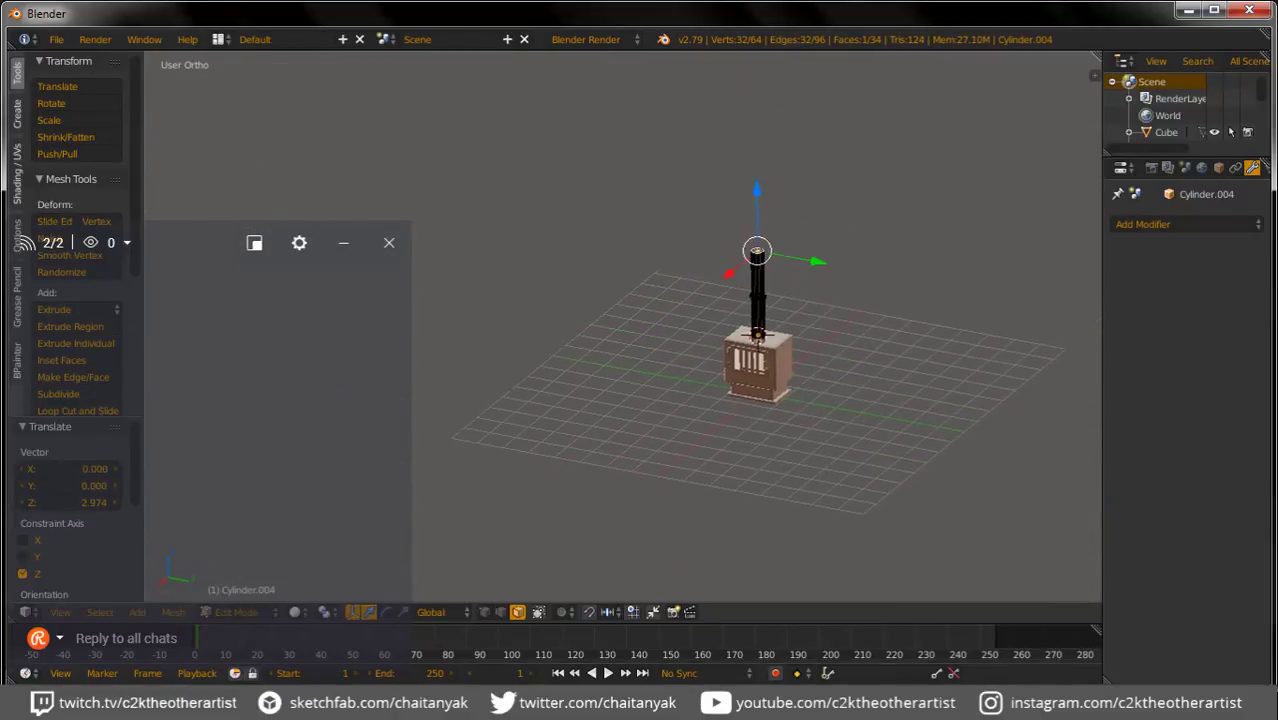
{"action": "key", "text": "g"}
{"action": "key", "text": "z"}
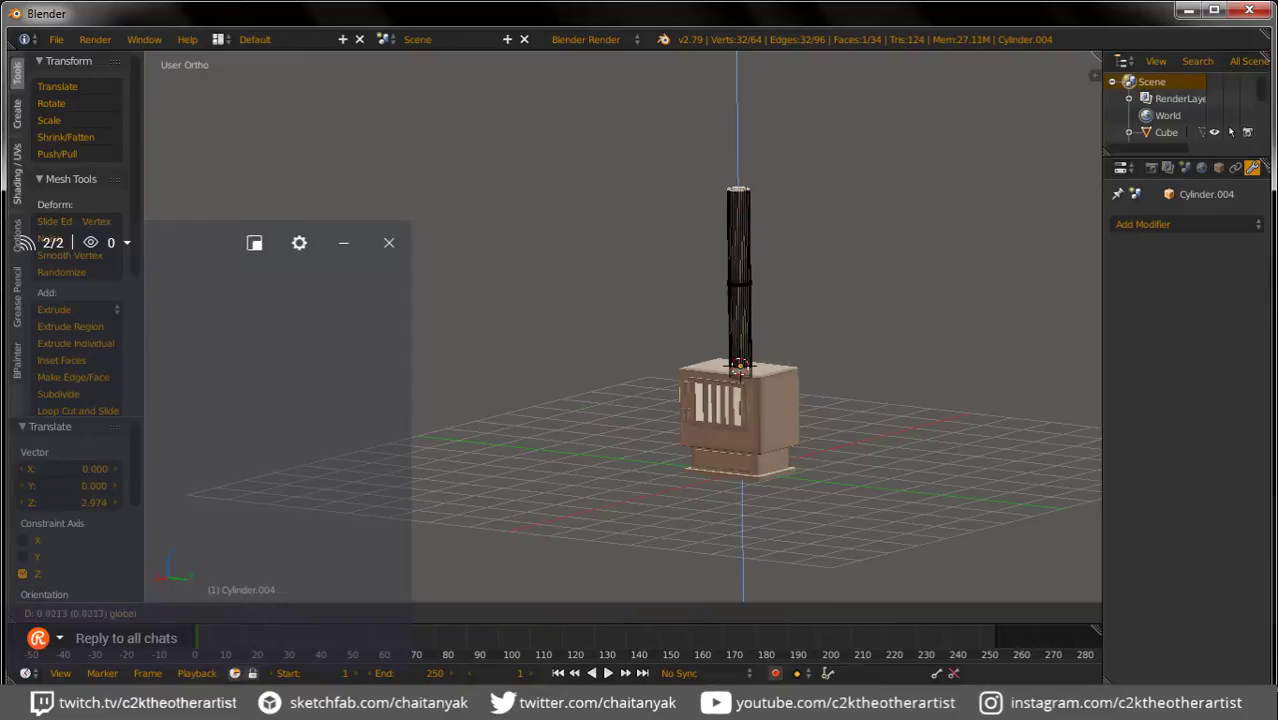
{"action": "left_click", "coordinate": [738, 345]}
{"action": "scroll", "coordinate": [740, 330], "scroll_direction": "up", "scroll_amount": 4}
{"action": "scroll", "coordinate": [740, 330], "scroll_direction": "up", "scroll_amount": 3}
Step: Extrude the pipe's top outward into a 1.243 rim, then extrude again to form the cap
{"action": "scroll", "coordinate": [718, 400], "scroll_direction": "up", "scroll_amount": 2}
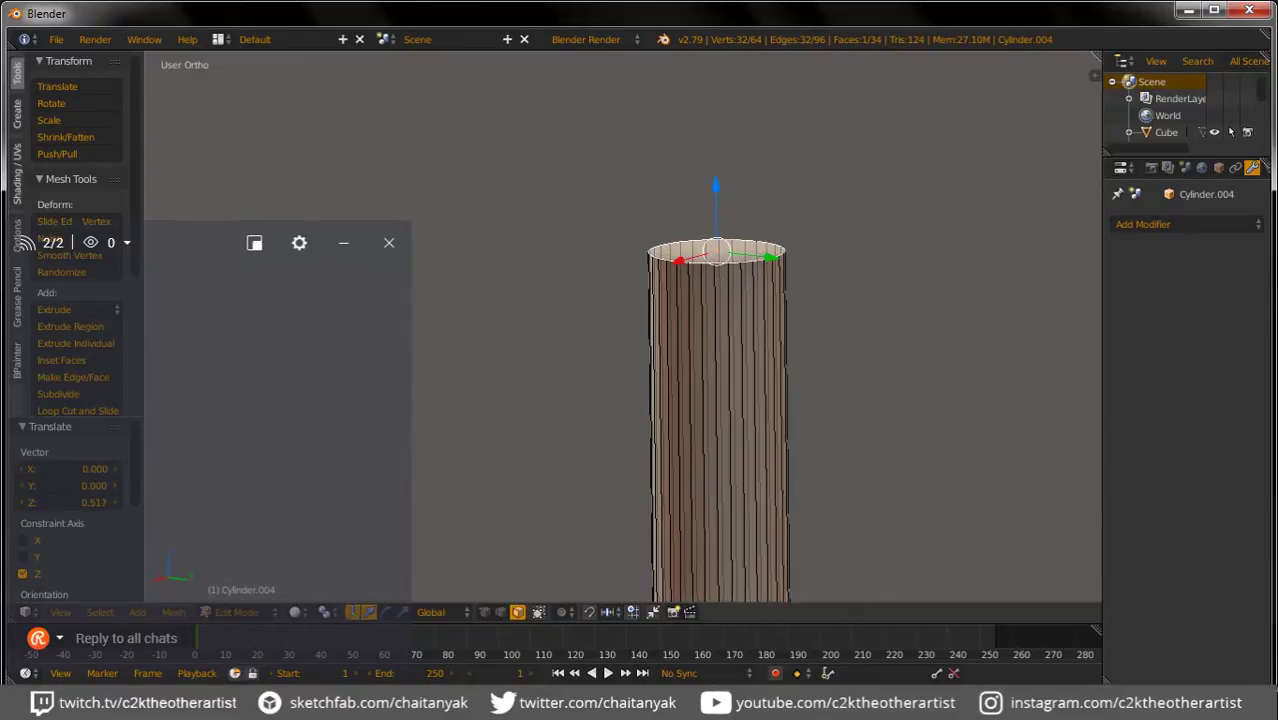
{"action": "key", "text": "e"}
{"action": "key", "text": "Escape"}
{"action": "key", "text": "s"}
{"action": "left_click", "coordinate": [895, 333]}
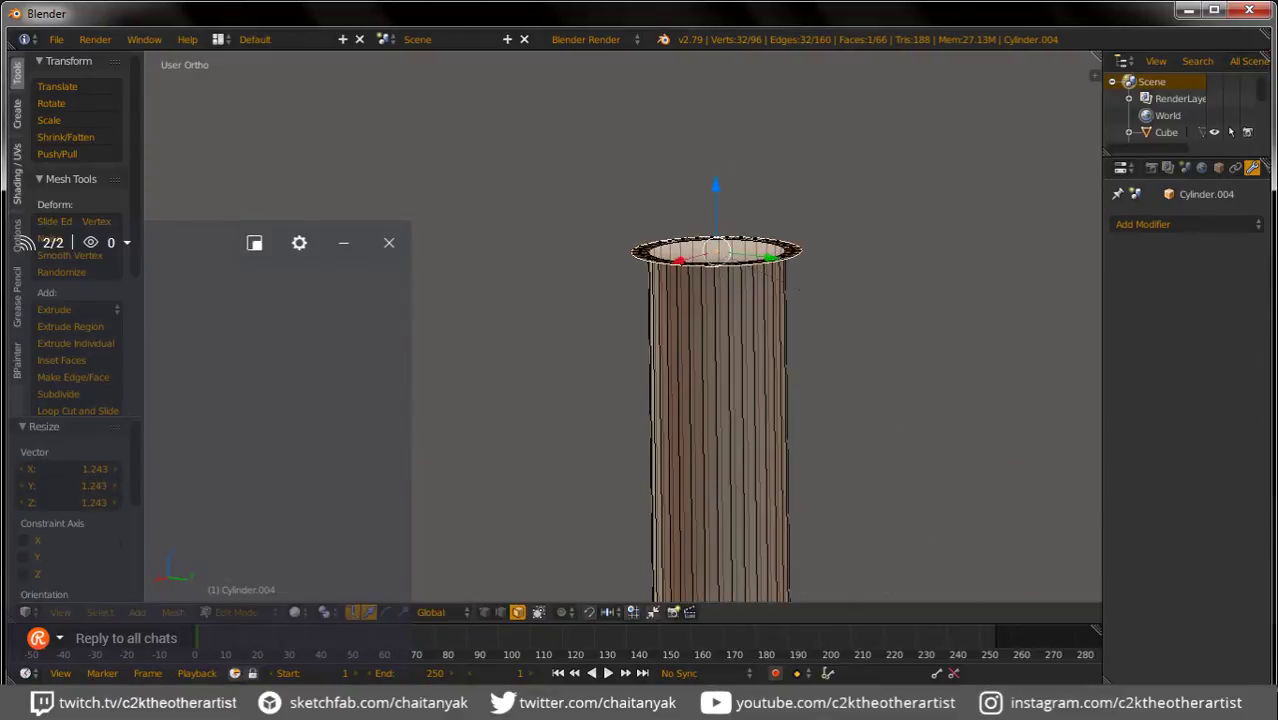
{"action": "key", "text": "e"}
{"action": "key", "text": "Return"}
{"action": "scroll", "coordinate": [695, 350], "scroll_direction": "up", "scroll_amount": 2}
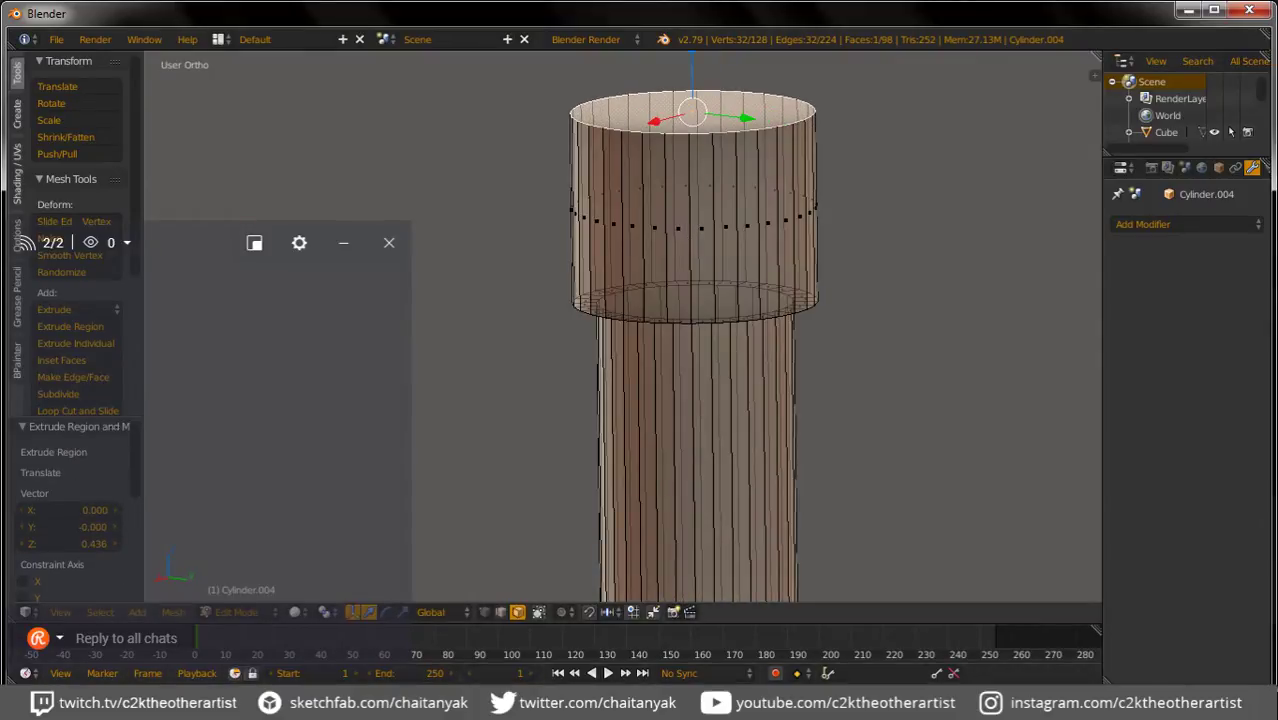
Step: In edge mode, select every other edge around the front of the cap's top rim
{"action": "key", "text": "2"}
{"action": "right_click", "coordinate": [652, 210]}
{"action": "right_click", "coordinate": [652, 120]}
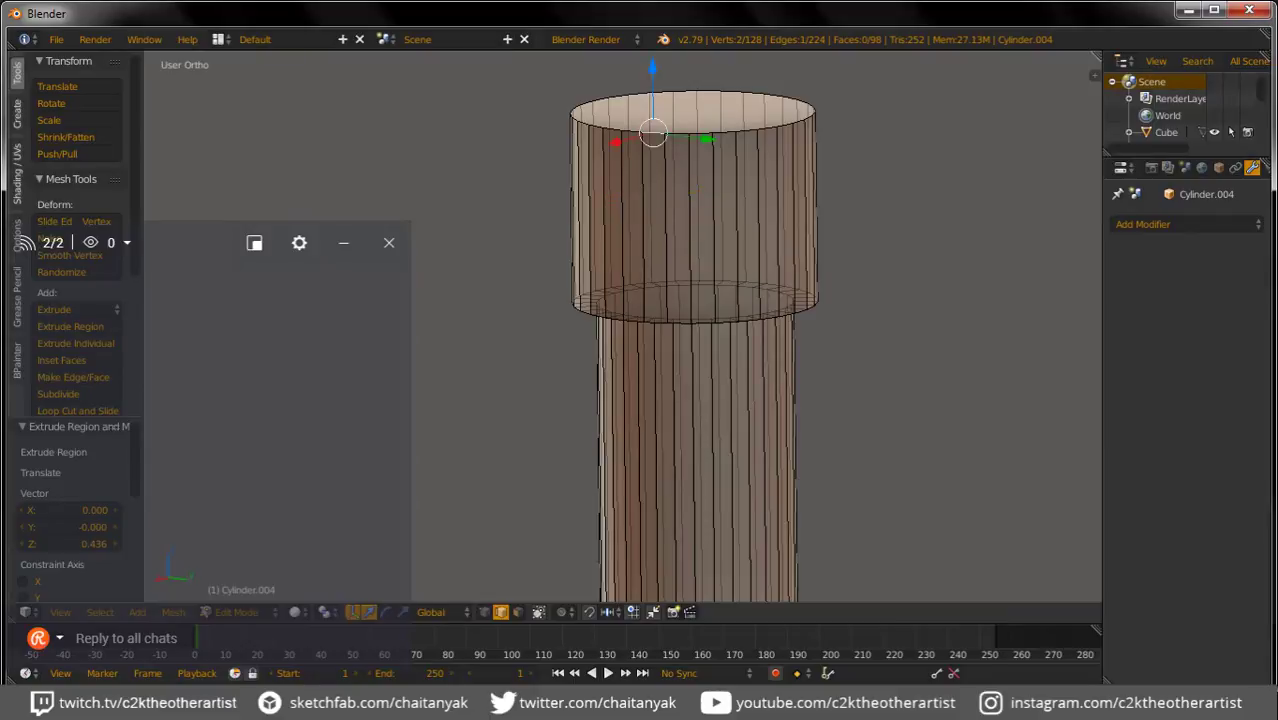
{"action": "right_click", "coordinate": [612, 134], "text": "shift"}
{"action": "right_click", "coordinate": [579, 138], "text": "shift"}
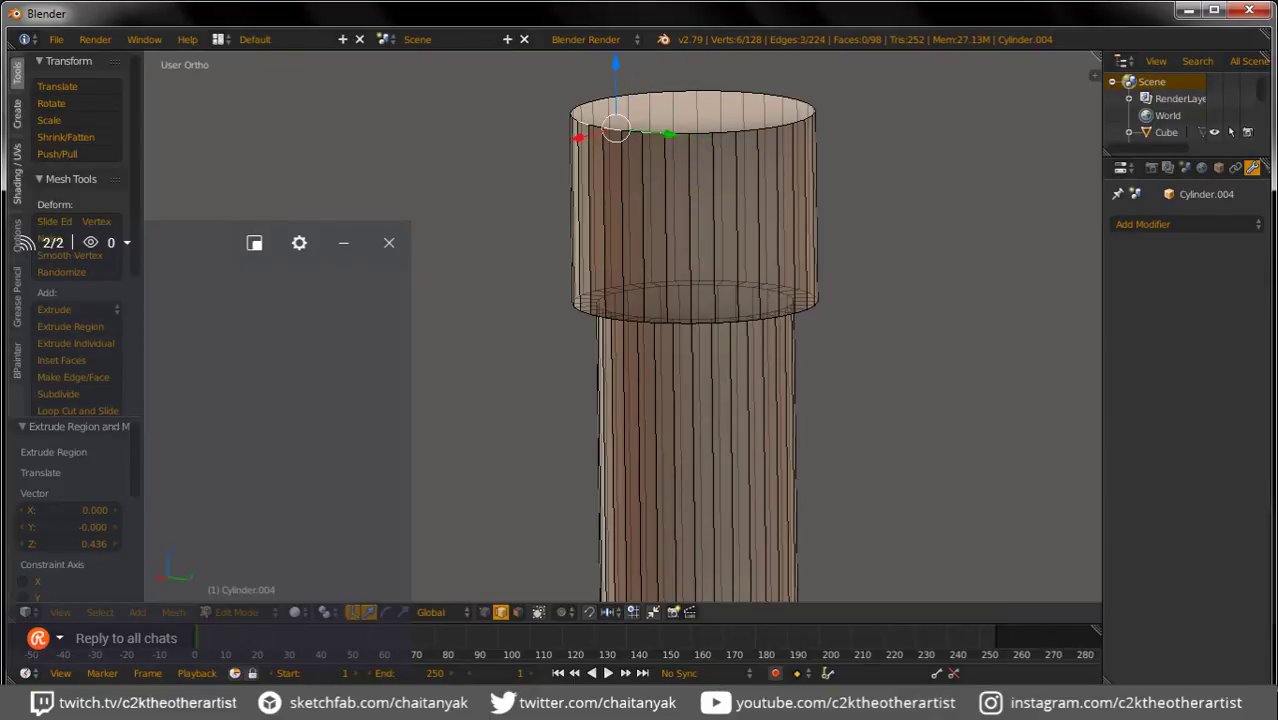
{"action": "middle_click_drag", "start_coordinate": [579, 138], "coordinate": [640, 140]}
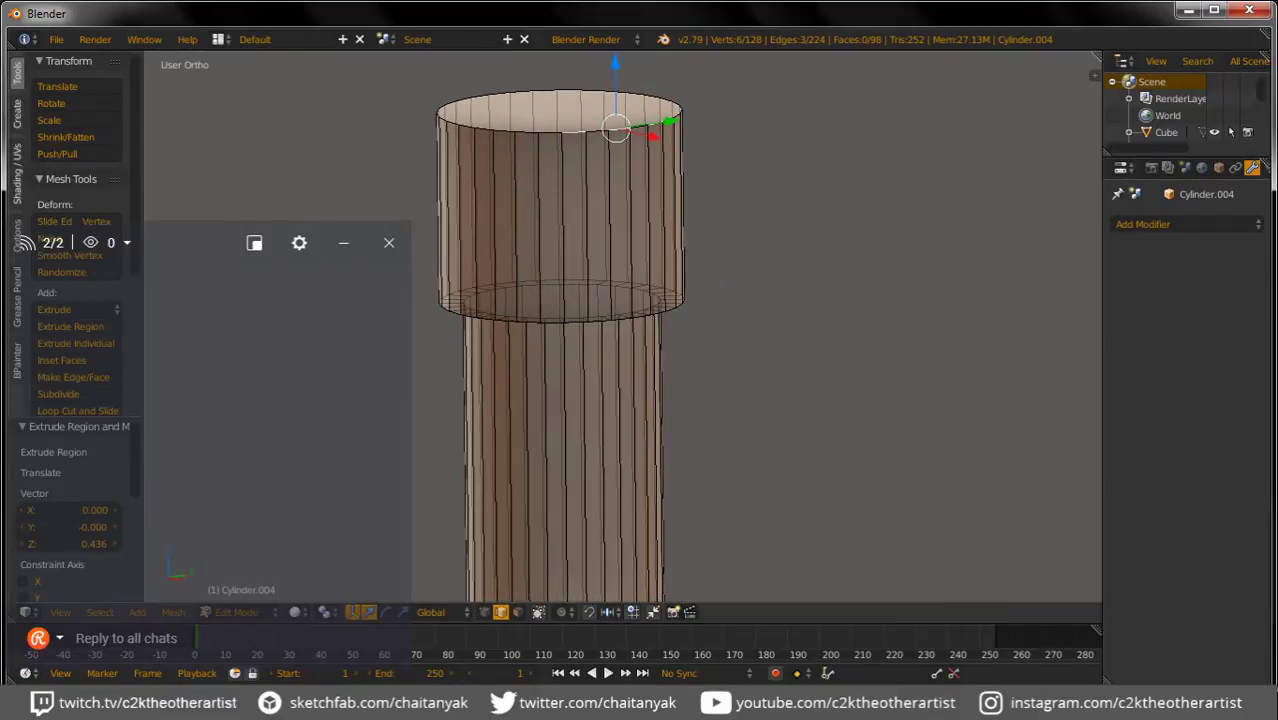
{"action": "right_click", "coordinate": [525, 132], "text": "shift"}
{"action": "right_click", "coordinate": [485, 128], "text": "shift"}
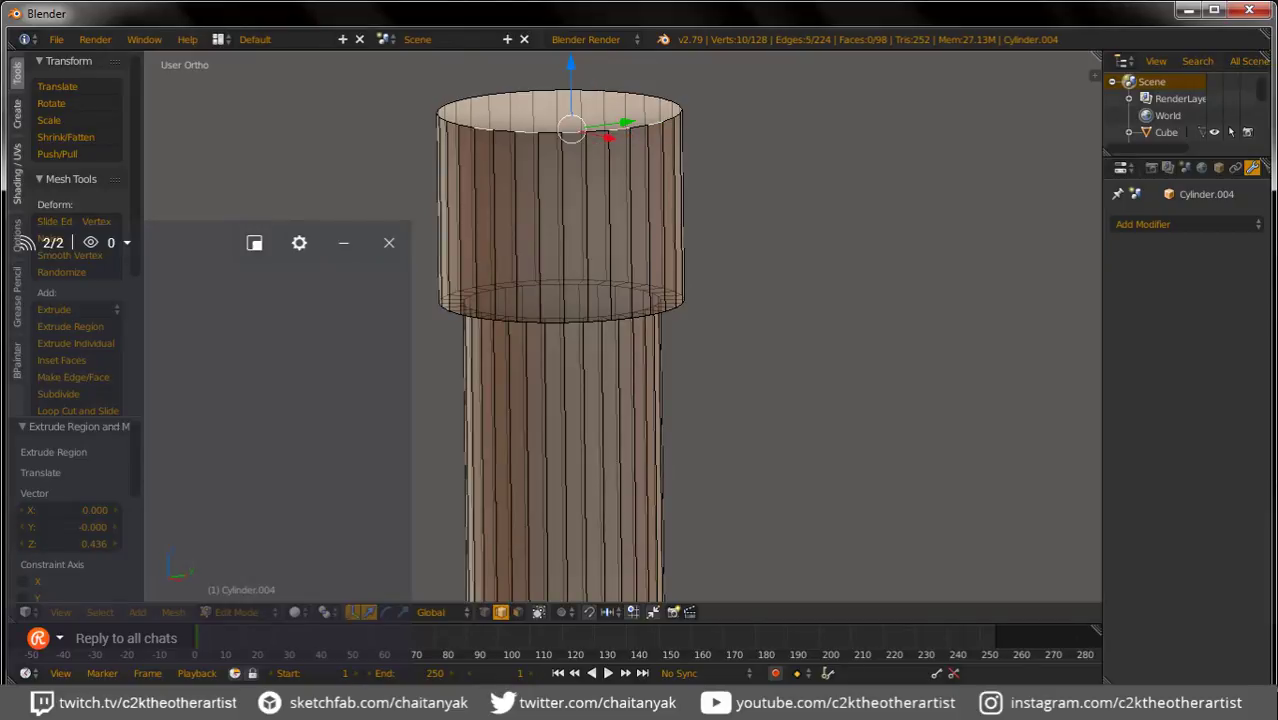
{"action": "right_click", "coordinate": [448, 118], "text": "shift"}
Step: Continue selecting alternating top-rim edges around the rest of the cap
{"action": "middle_click_drag", "start_coordinate": [448, 118], "coordinate": [520, 120]}
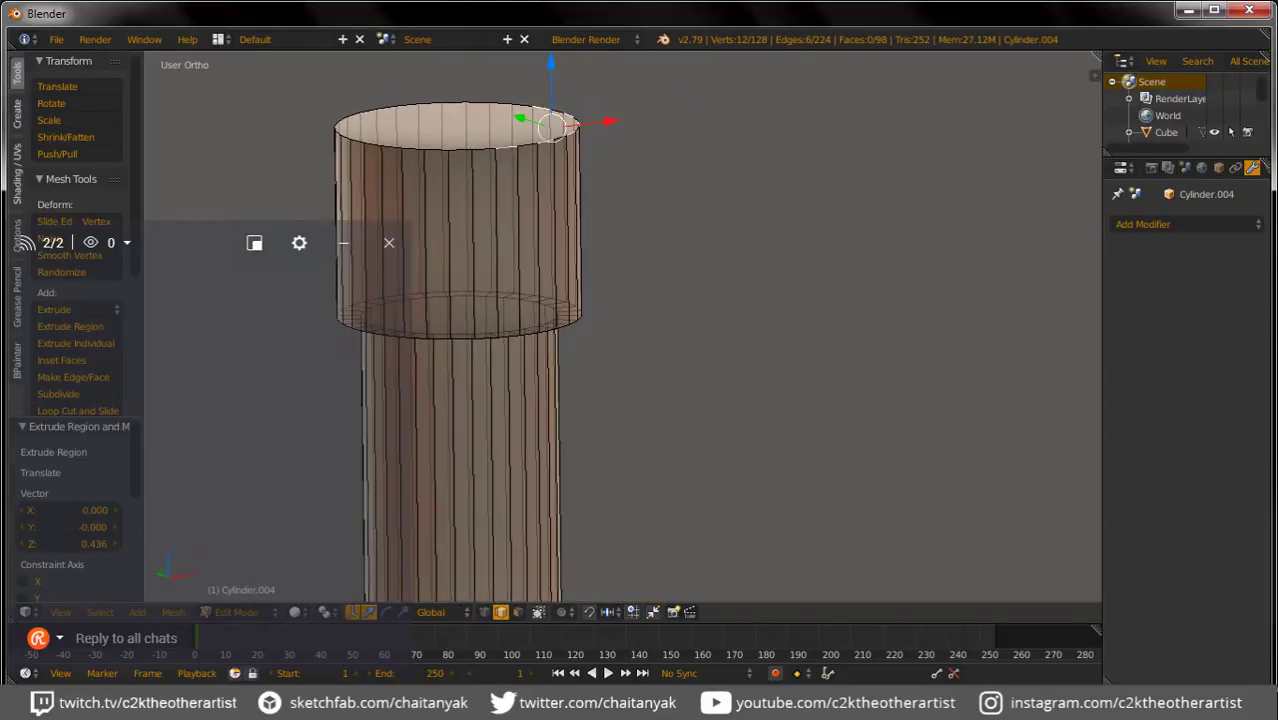
{"action": "right_click", "coordinate": [459, 150], "text": "shift"}
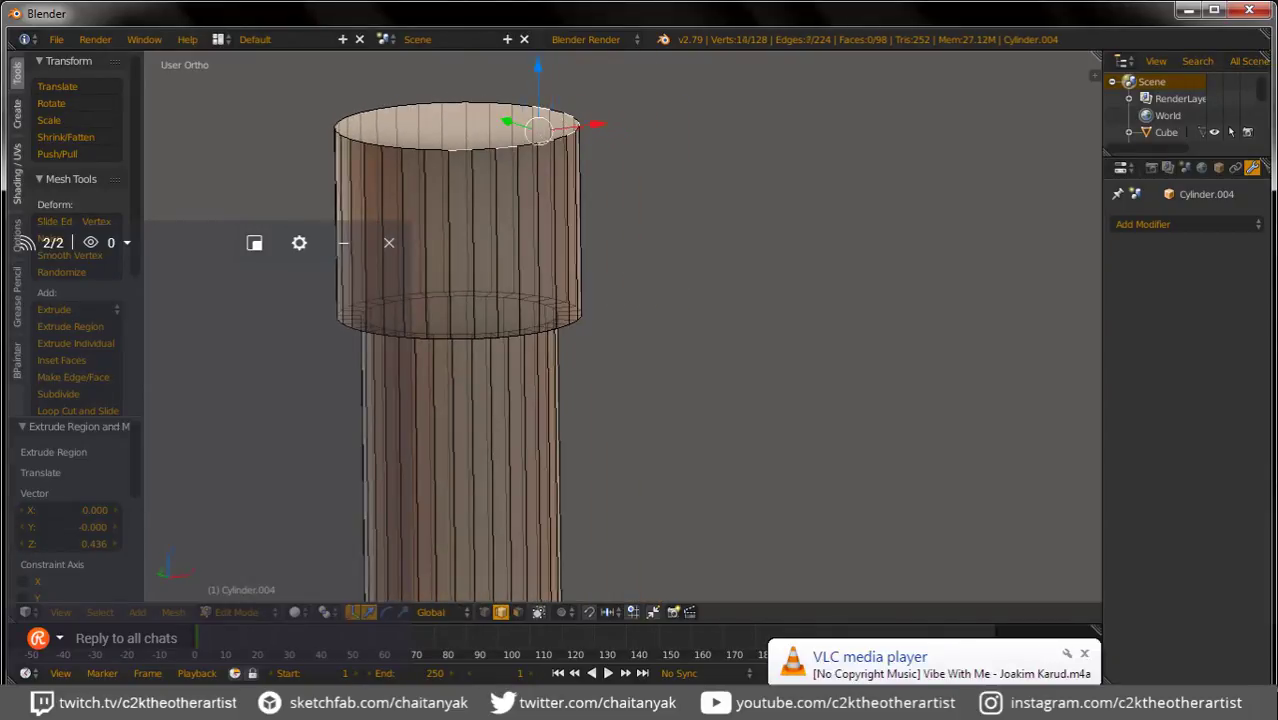
{"action": "right_click", "coordinate": [441, 149], "text": "shift"}
{"action": "right_click", "coordinate": [530, 146], "text": "shift"}
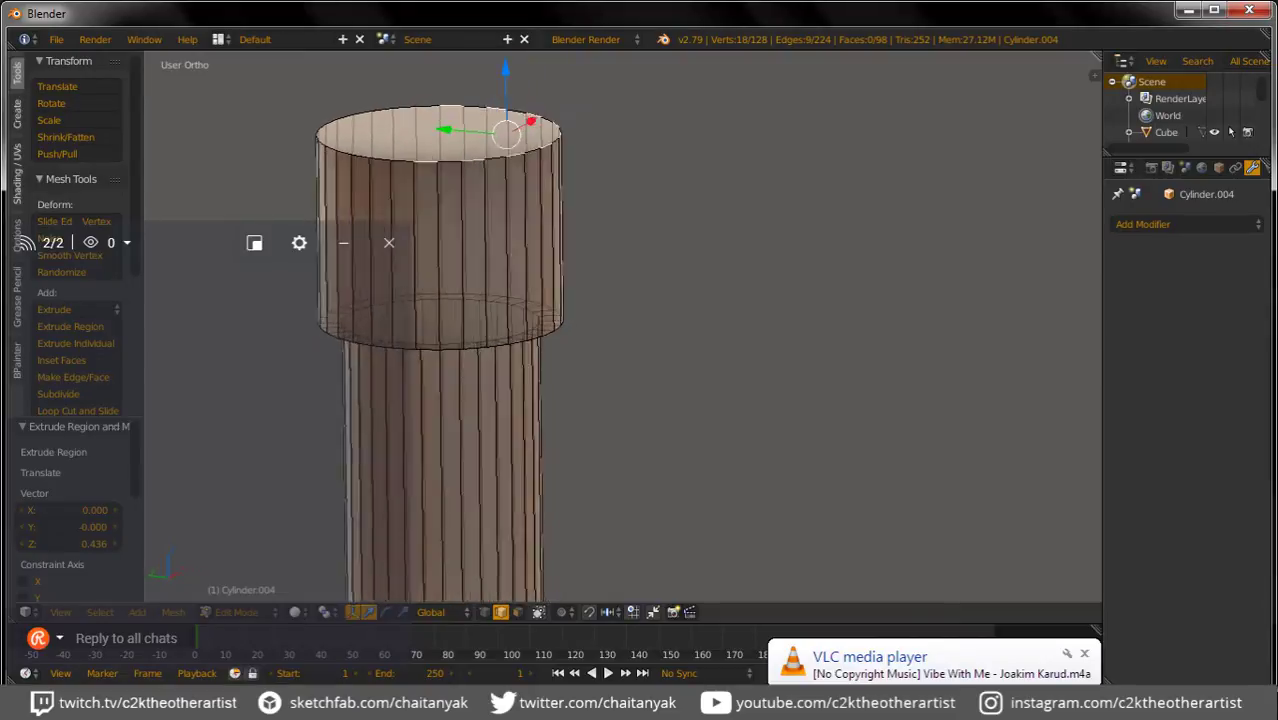
{"action": "middle_click_drag", "start_coordinate": [530, 146], "coordinate": [520, 175]}
{"action": "right_click", "coordinate": [380, 175], "text": "shift"}
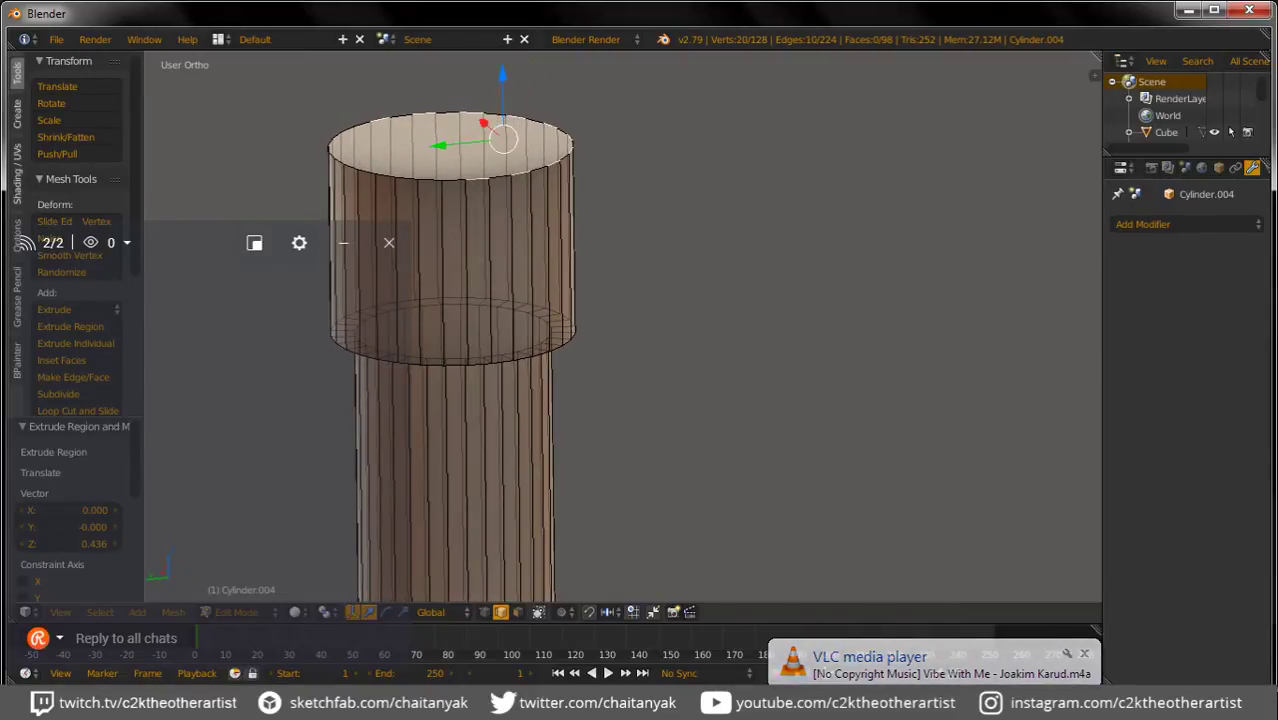
{"action": "right_click", "coordinate": [410, 179], "text": "shift"}
{"action": "right_click", "coordinate": [352, 170], "text": "shift"}
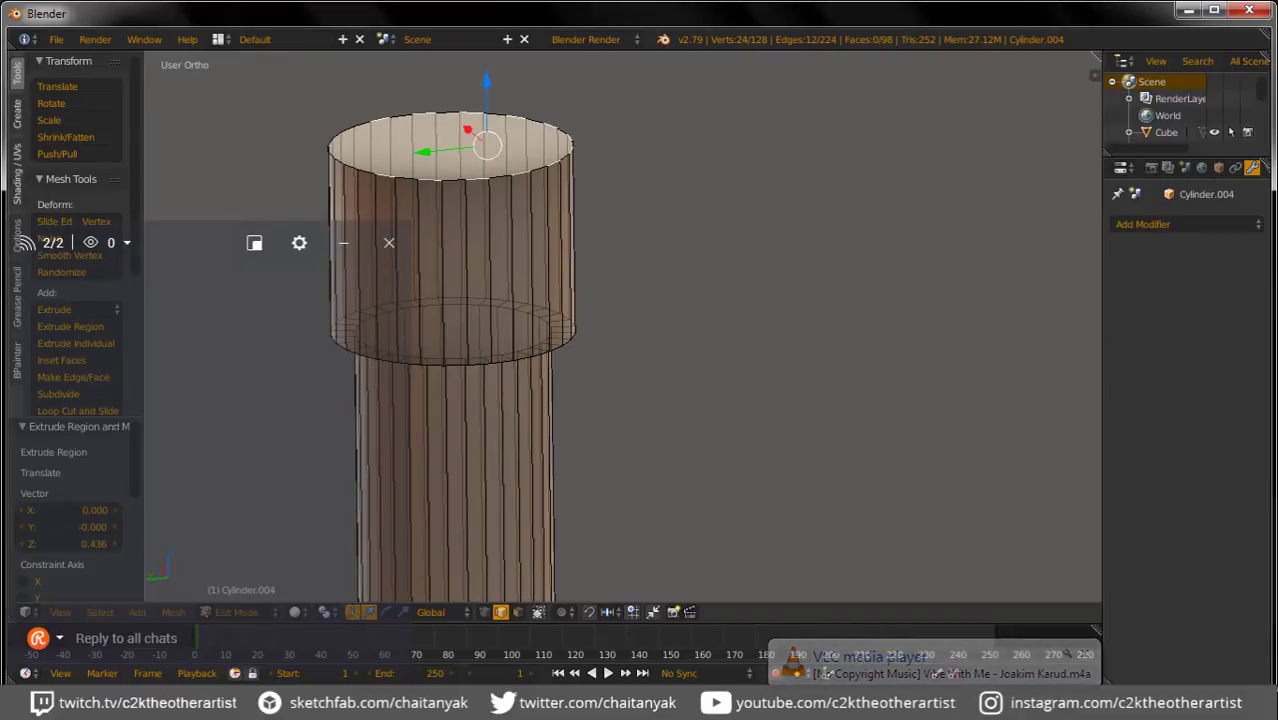
{"action": "right_click", "coordinate": [336, 158], "text": "shift"}
{"action": "middle_click_drag", "start_coordinate": [520, 175], "coordinate": [570, 175]}
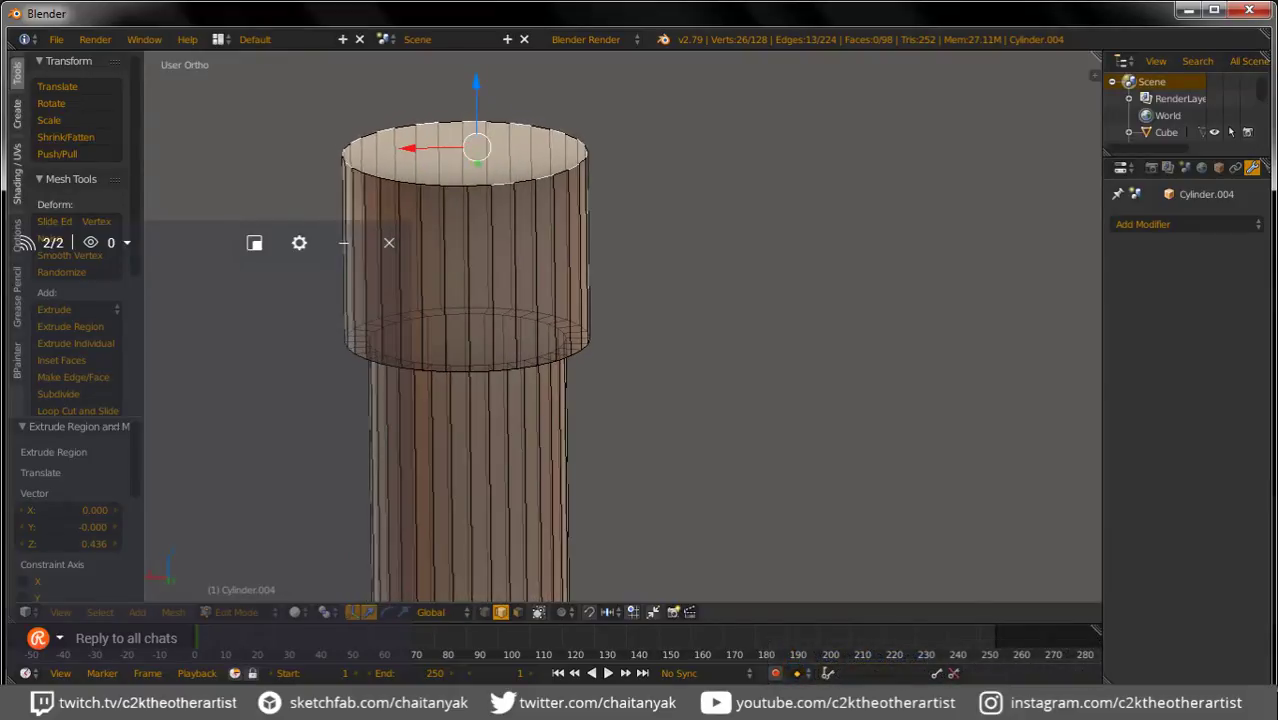
{"action": "right_click", "coordinate": [348, 158], "text": "shift"}
{"action": "right_click", "coordinate": [375, 131], "text": "shift"}
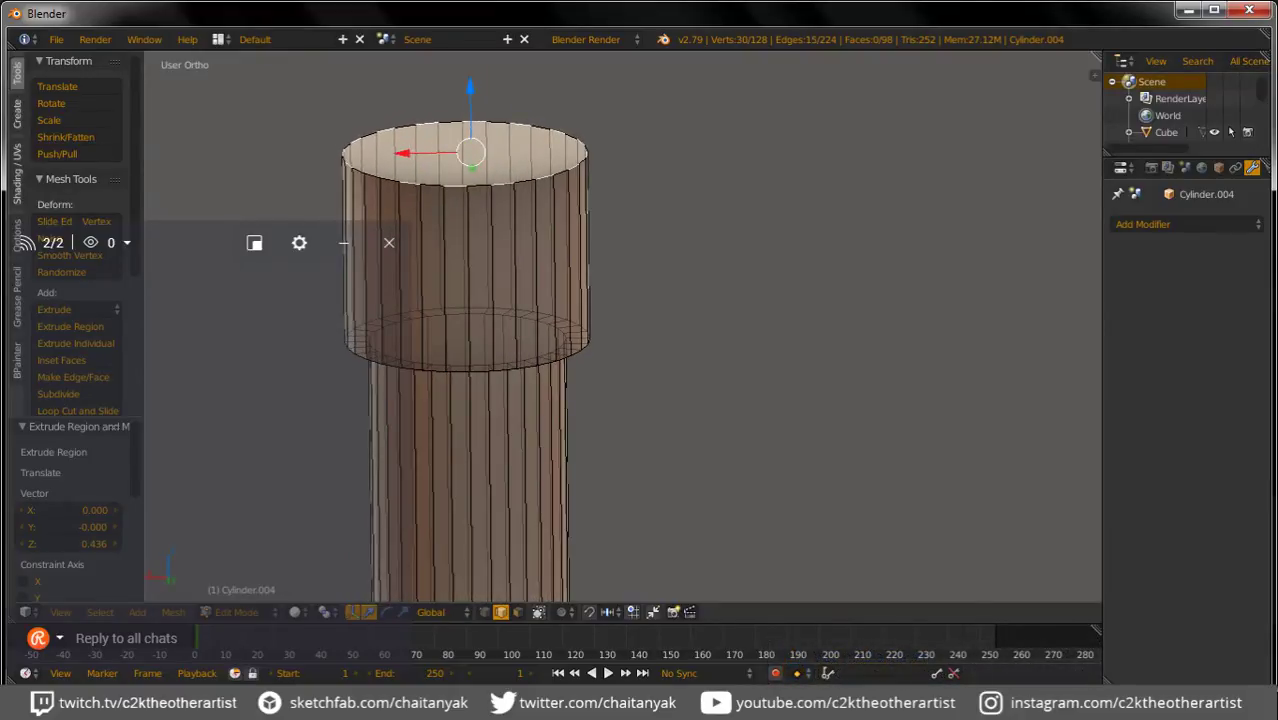
{"action": "right_click", "coordinate": [405, 125], "text": "shift"}
{"action": "key", "text": "e"}
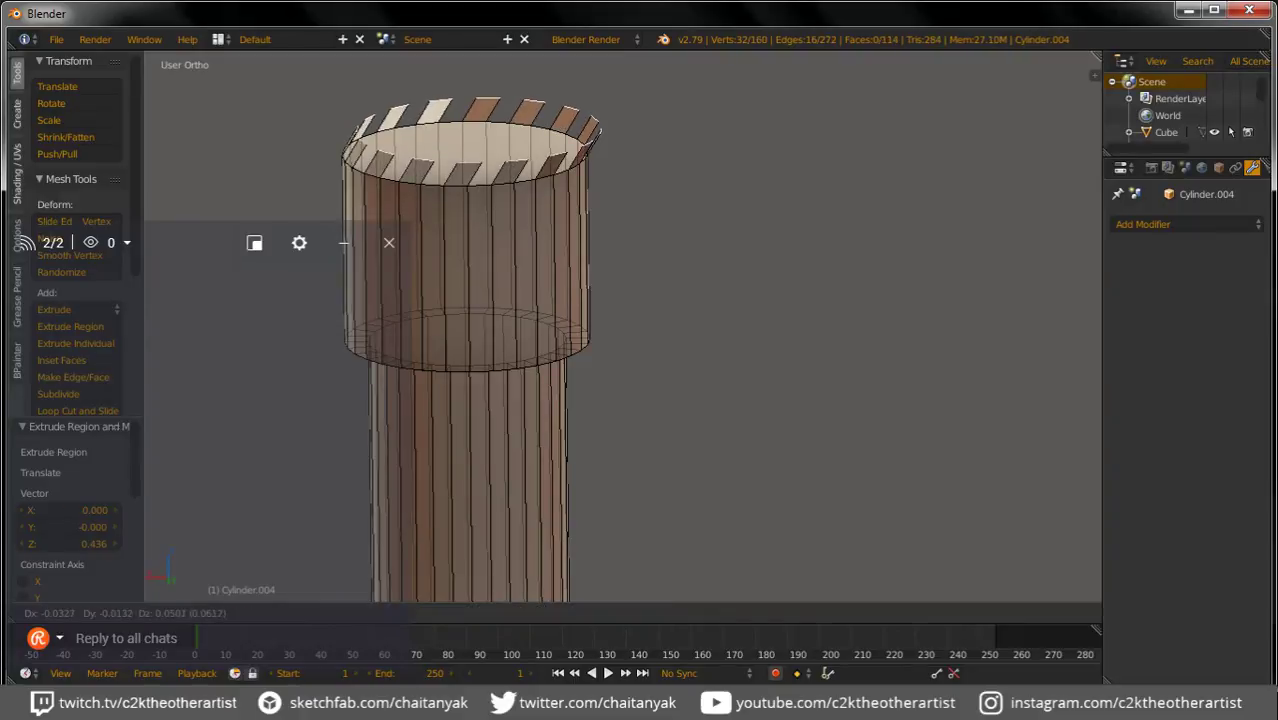
{"action": "key", "text": "Escape"}
{"action": "key", "text": "e"}
{"action": "key", "text": "Escape"}
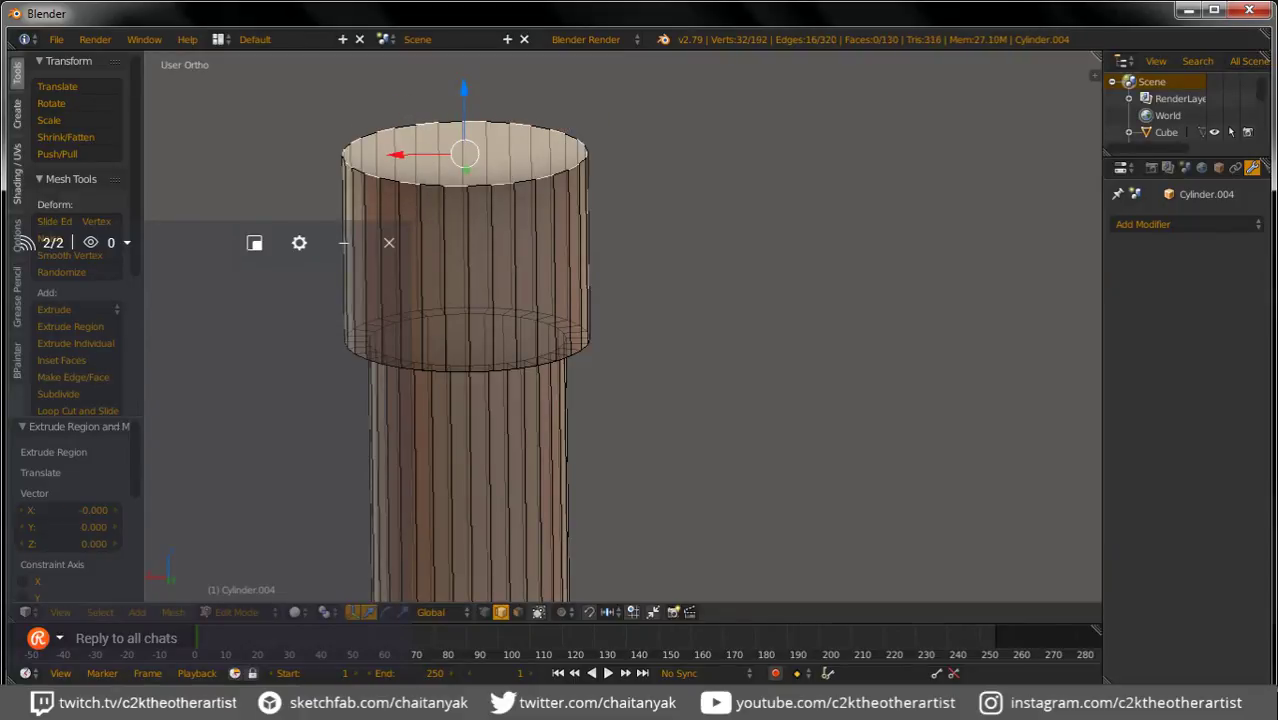
{"action": "key", "text": "g"}
{"action": "key", "text": "z"}
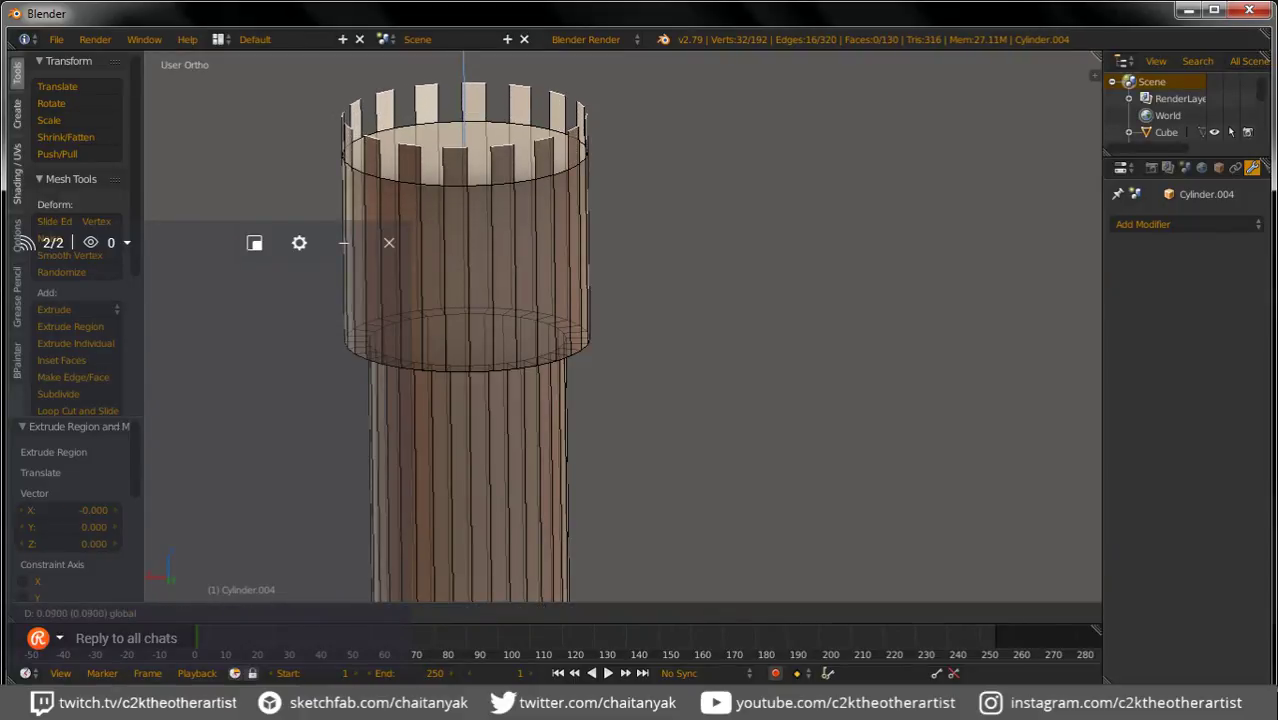
{"action": "key", "text": "Return"}
{"action": "key", "text": "s"}
{"action": "left_click", "coordinate": [670, 228]}
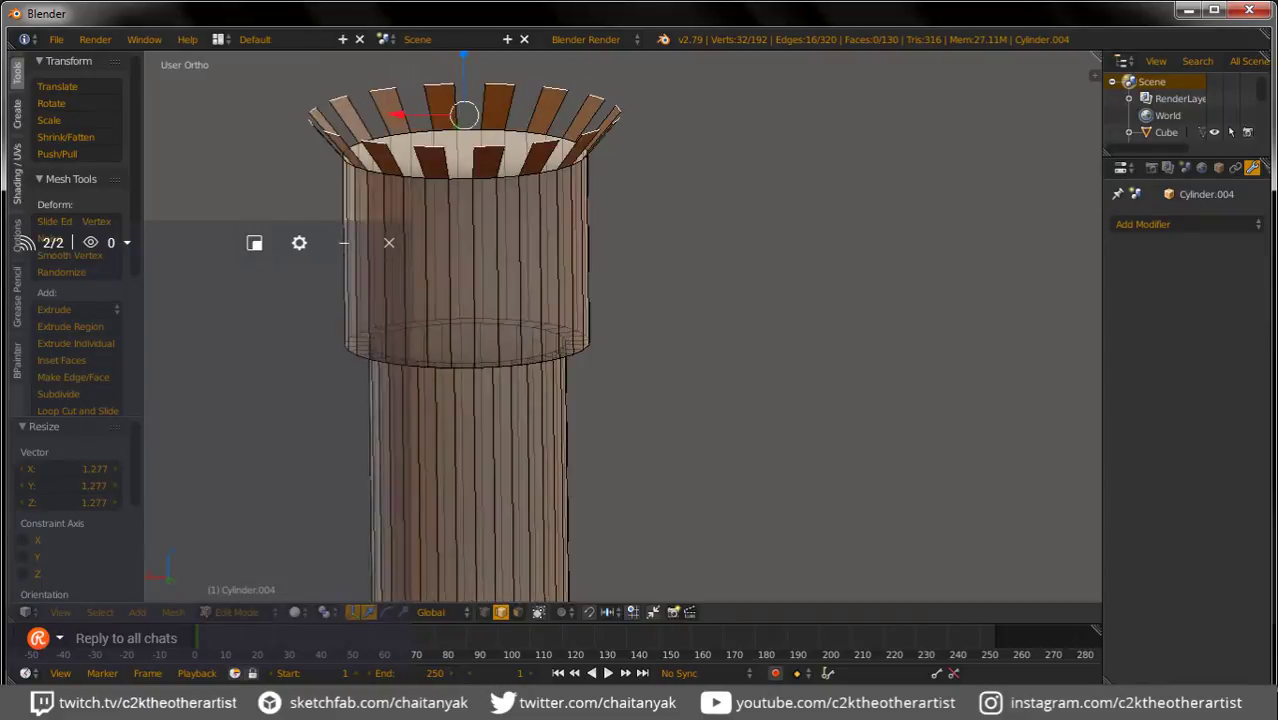
{"action": "key", "text": "ctrl+z"}
{"action": "key", "text": "ctrl+z"}
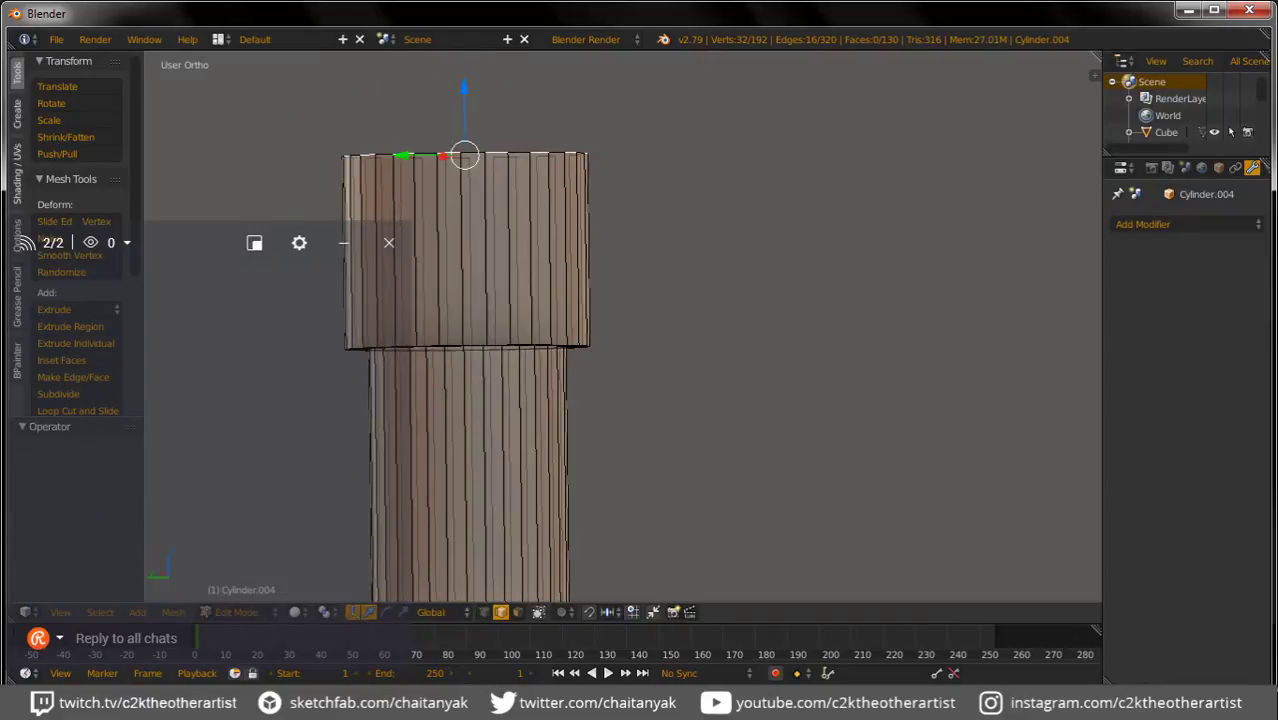
{"action": "key", "text": "ctrl+z"}
{"action": "mouse_move", "coordinate": [700, 330]}
{"action": "middle_mouse_down"}
{"action": "mouse_move", "coordinate": [700, 395]}
{"action": "mouse_move", "coordinate": [700, 340]}
{"action": "mouse_move", "coordinate": [700, 370]}
{"action": "middle_mouse_up"}
{"action": "key", "text": "a"}
{"action": "key", "text": "Tab"}
{"action": "scroll", "coordinate": [540, 350], "scroll_direction": "up", "scroll_amount": 2}
{"action": "key", "text": "Tab"}
{"action": "key", "text": "a"}
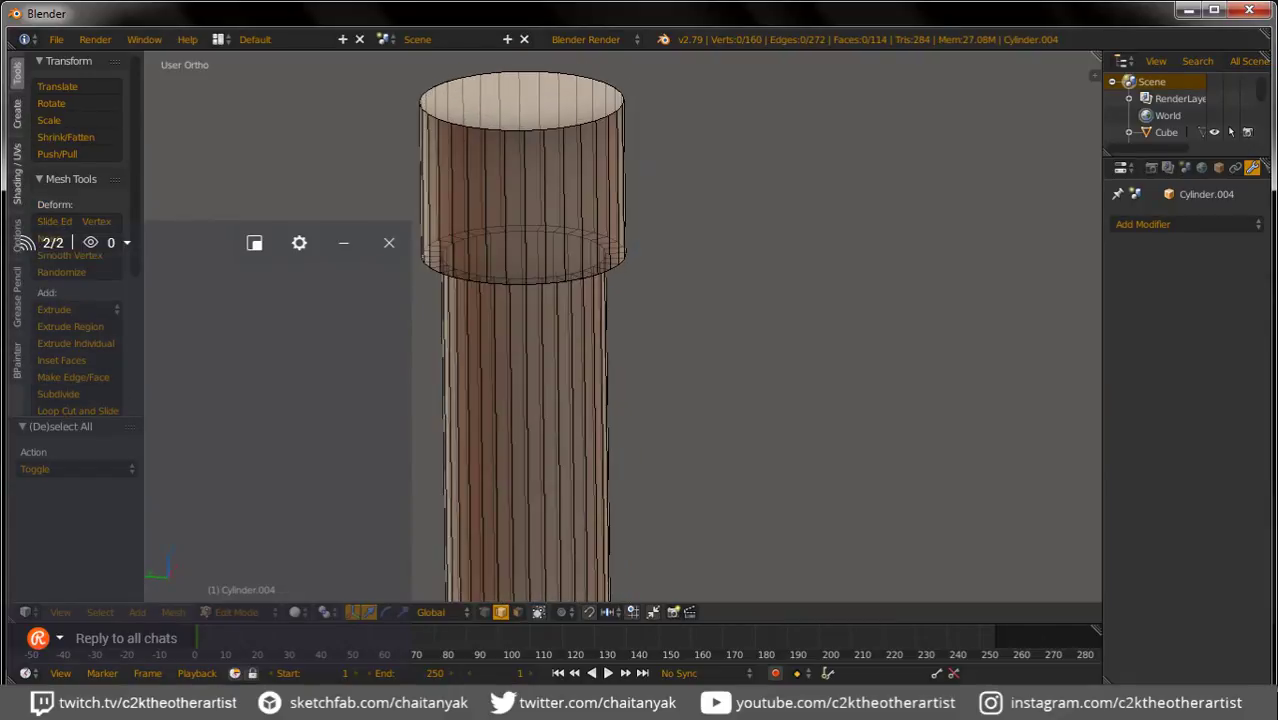
Step: Extrude the chimney's top face outward into a wider lip, then extrude again and inset the rim
{"action": "left_click", "coordinate": [517, 612]}
{"action": "right_click", "coordinate": [521, 100]}
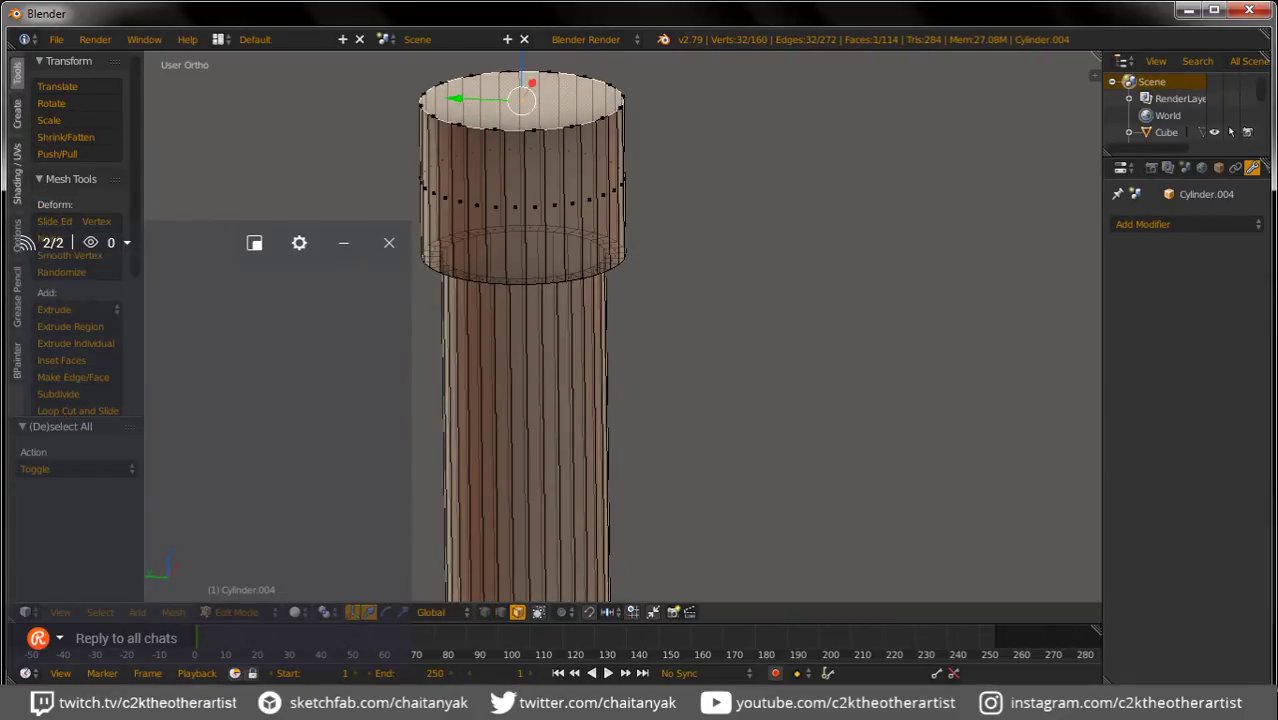
{"action": "key", "text": "e"}
{"action": "key", "text": "s"}
{"action": "left_click", "coordinate": [685, 194]}
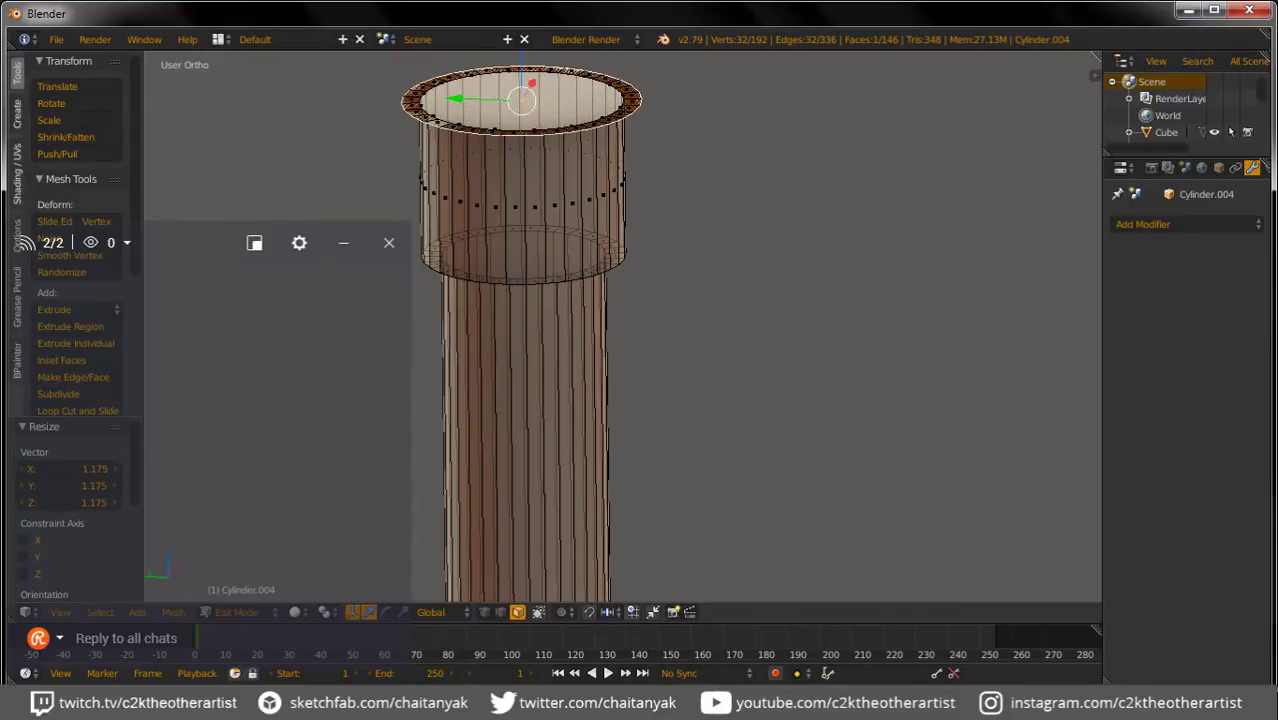
{"action": "key", "text": "e"}
{"action": "left_click", "coordinate": [650, 190]}
{"action": "middle_click_drag", "start_coordinate": [650, 190], "coordinate": [655, 300], "text": "shift"}
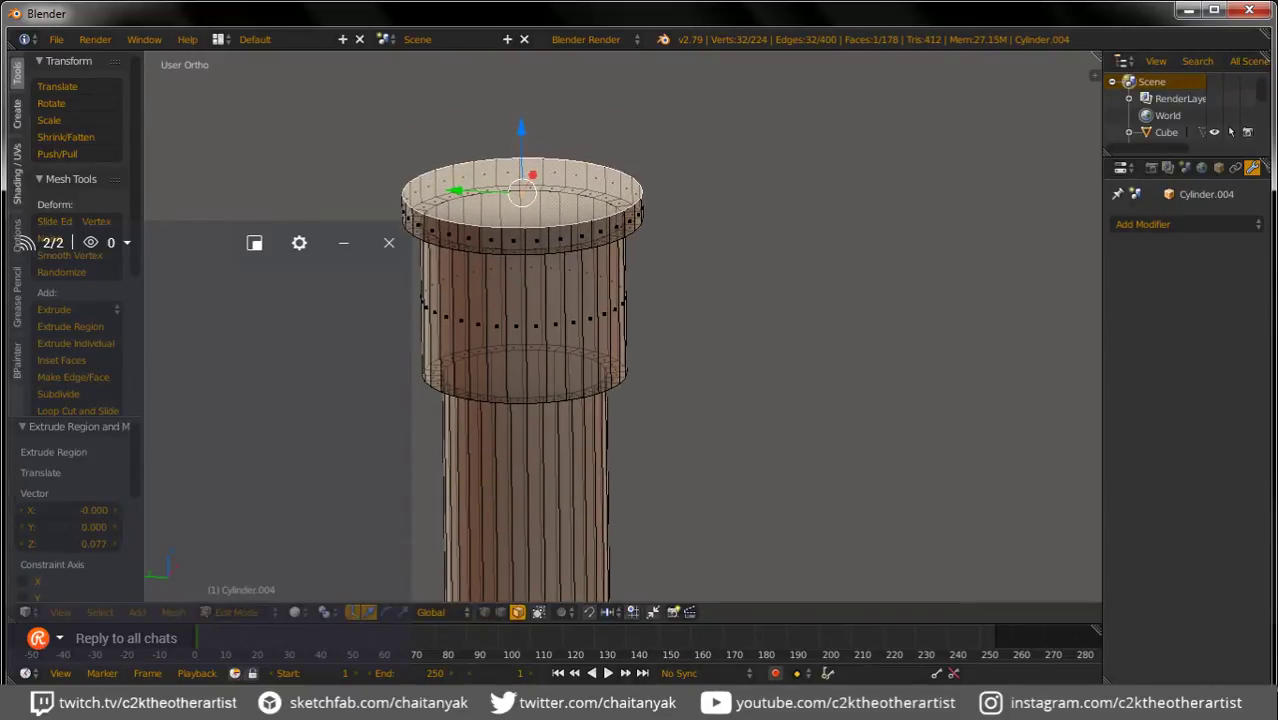
{"action": "key", "text": "s"}
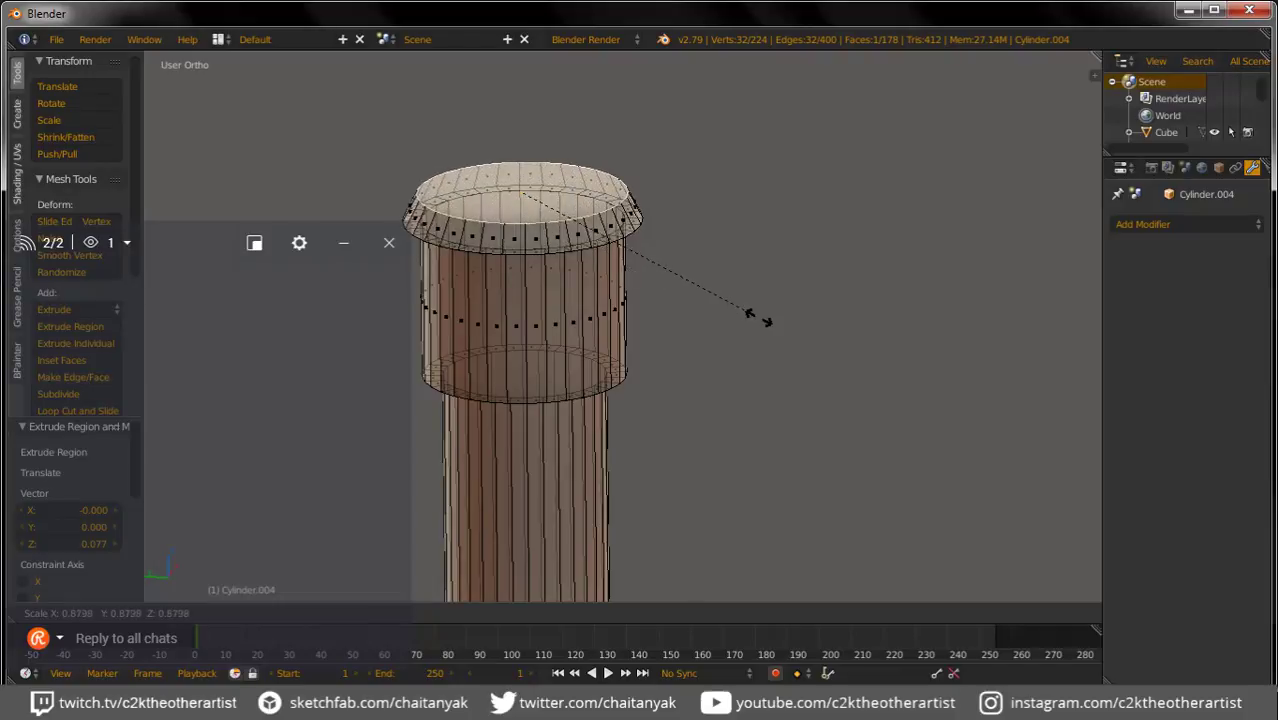
{"action": "left_click", "coordinate": [756, 317]}
Step: Extrude the top upward, taper it into a cone, and raise the tip along Z
{"action": "key", "text": "e"}
{"action": "left_click", "coordinate": [645, 231]}
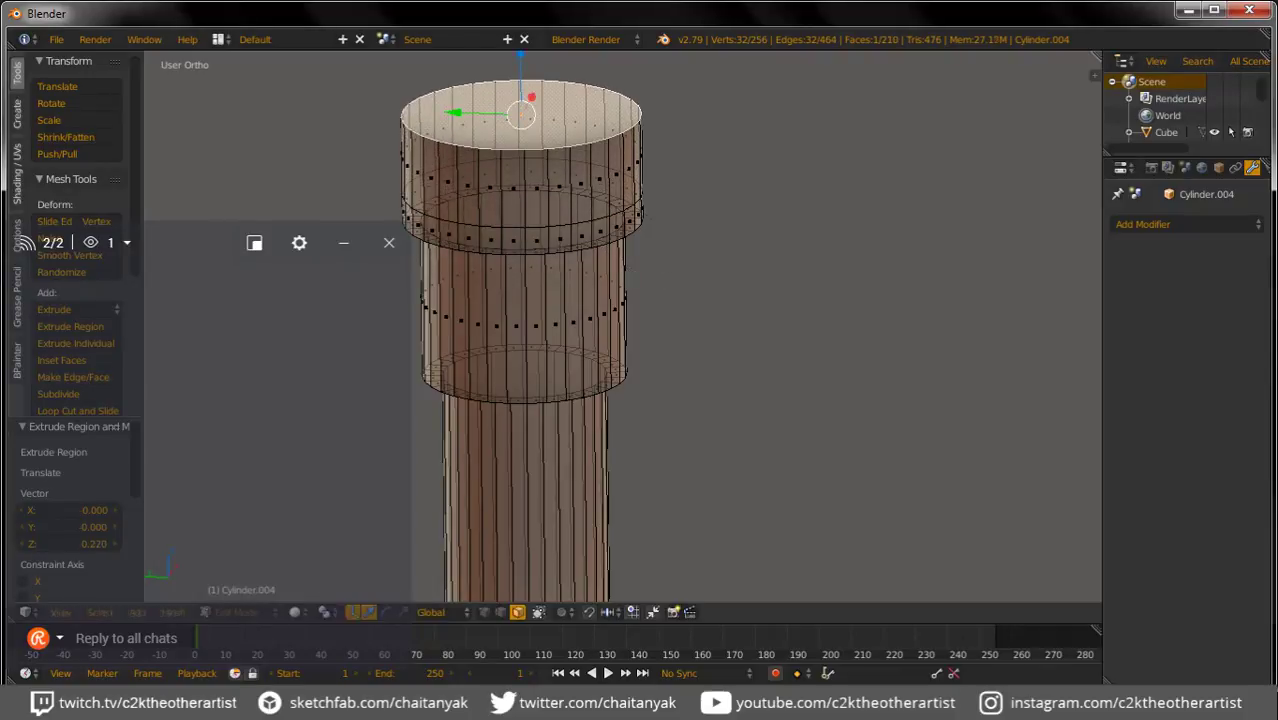
{"action": "key", "text": "s"}
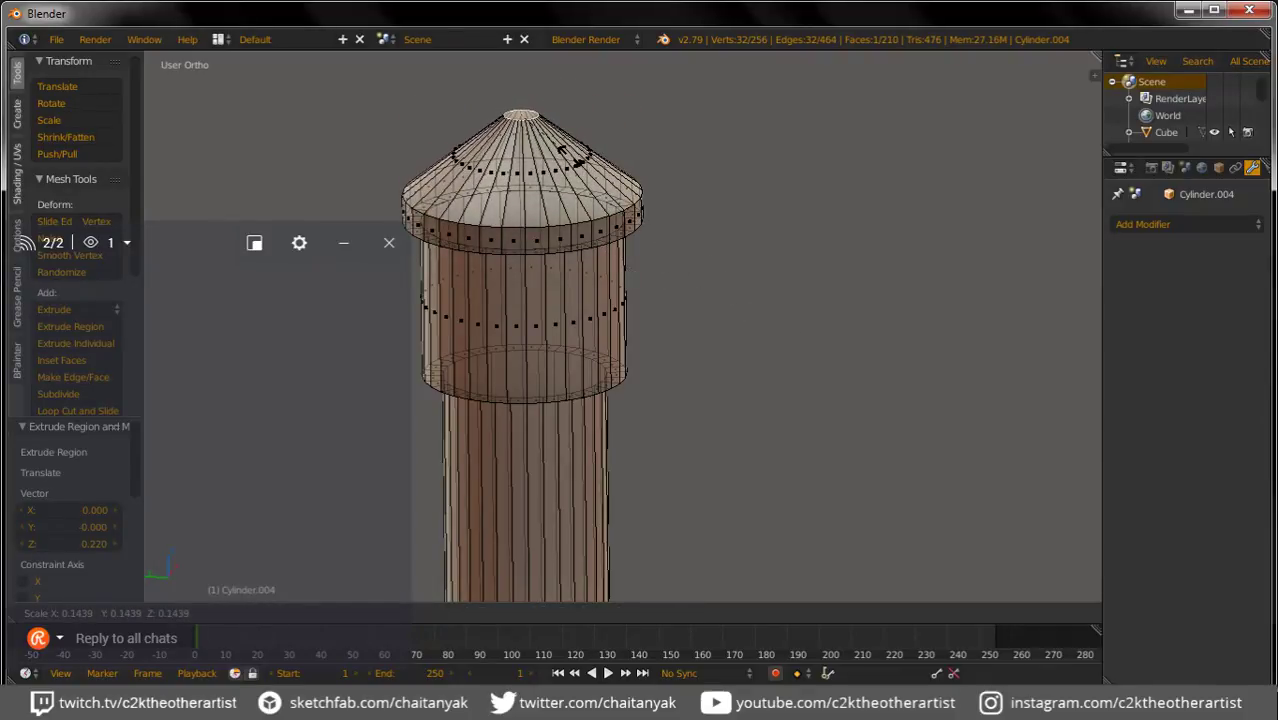
{"action": "left_click", "coordinate": [562, 150]}
{"action": "key", "text": "s"}
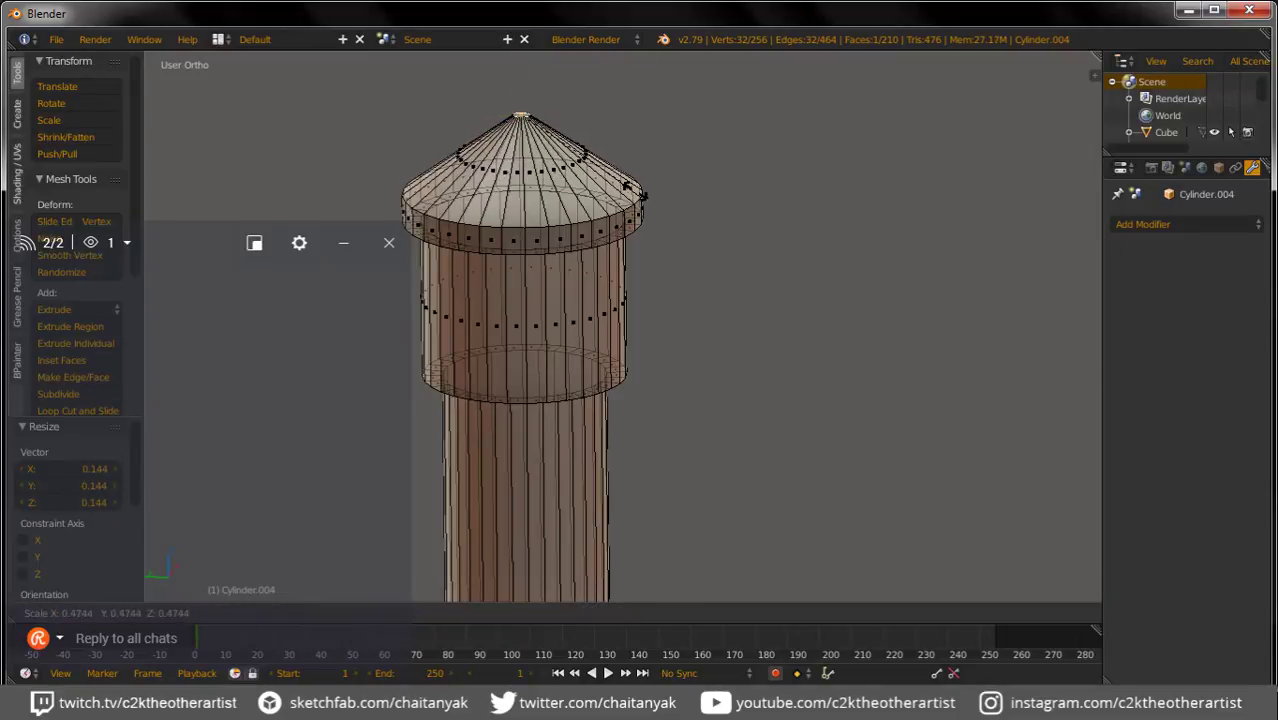
{"action": "left_click", "coordinate": [633, 194]}
{"action": "scroll", "coordinate": [633, 194], "scroll_direction": "down", "scroll_amount": 2}
{"action": "key", "text": "s"}
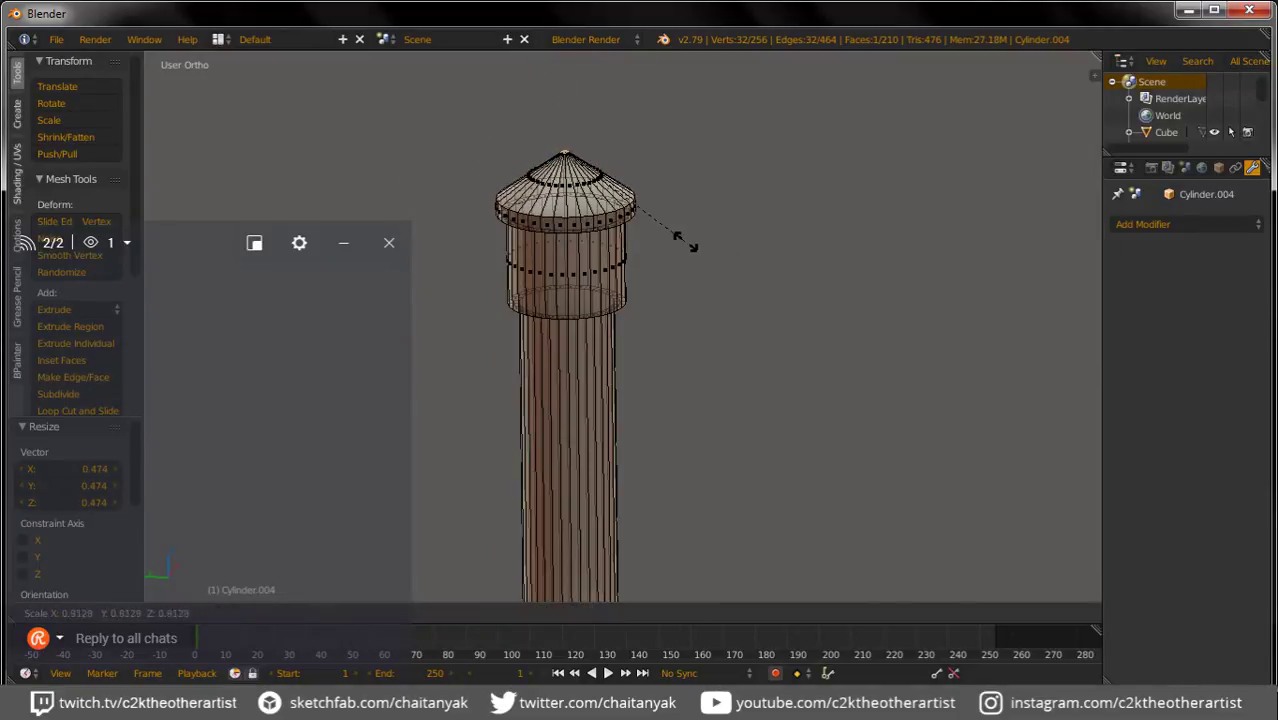
{"action": "left_click", "coordinate": [665, 228]}
{"action": "key", "text": "g"}
{"action": "key", "text": "z"}
{"action": "left_click", "coordinate": [565, 114]}
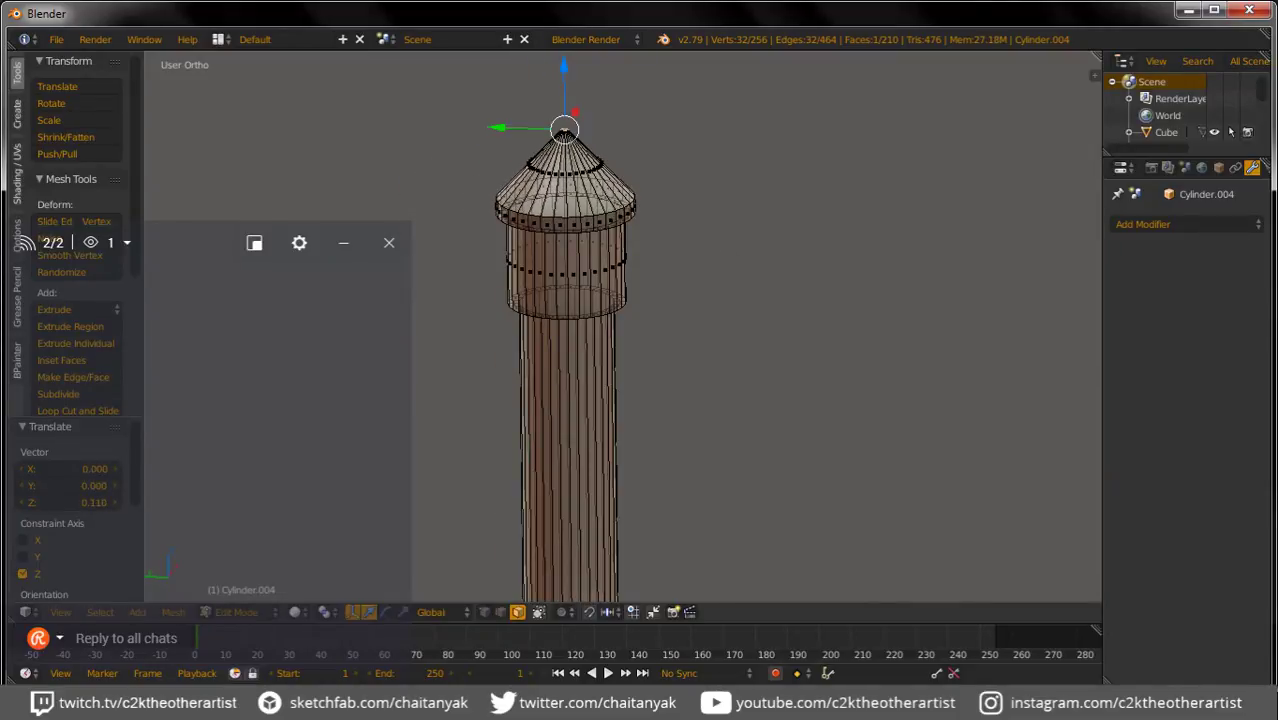
{"action": "key", "text": "Tab"}
{"action": "key", "text": "Tab"}
{"action": "scroll", "coordinate": [570, 300], "scroll_direction": "up", "scroll_amount": 2}
Step: Subdivide the chimney's upper section and bevel the new edge loop into a band of faces
{"action": "key", "text": "a"}
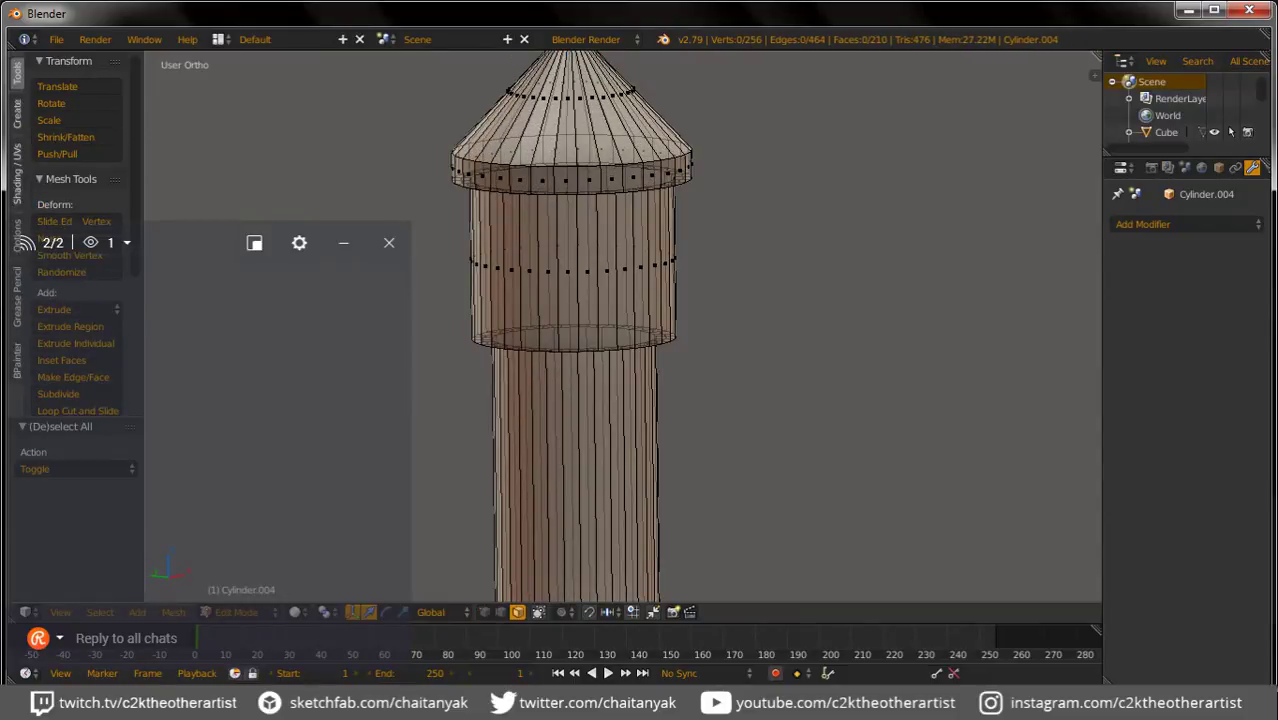
{"action": "right_click", "coordinate": [600, 250], "text": "ctrl+alt"}
{"action": "key", "text": "w"}
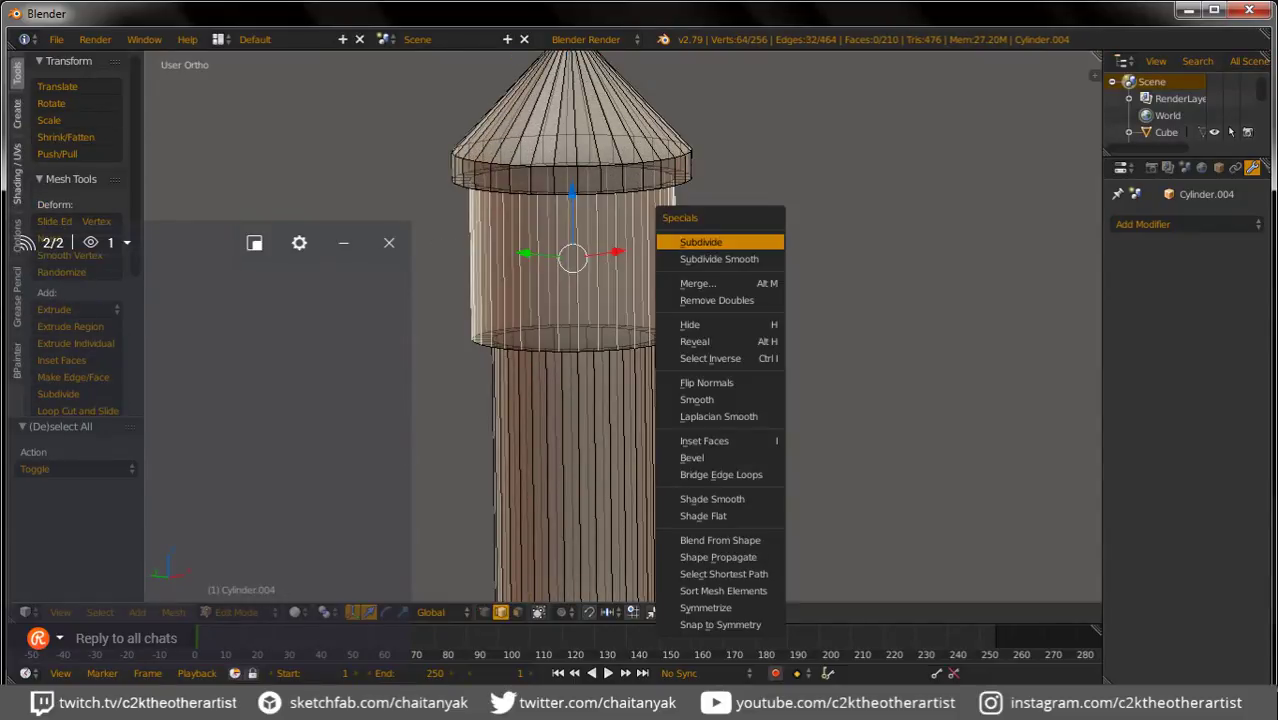
{"action": "left_click", "coordinate": [700, 242]}
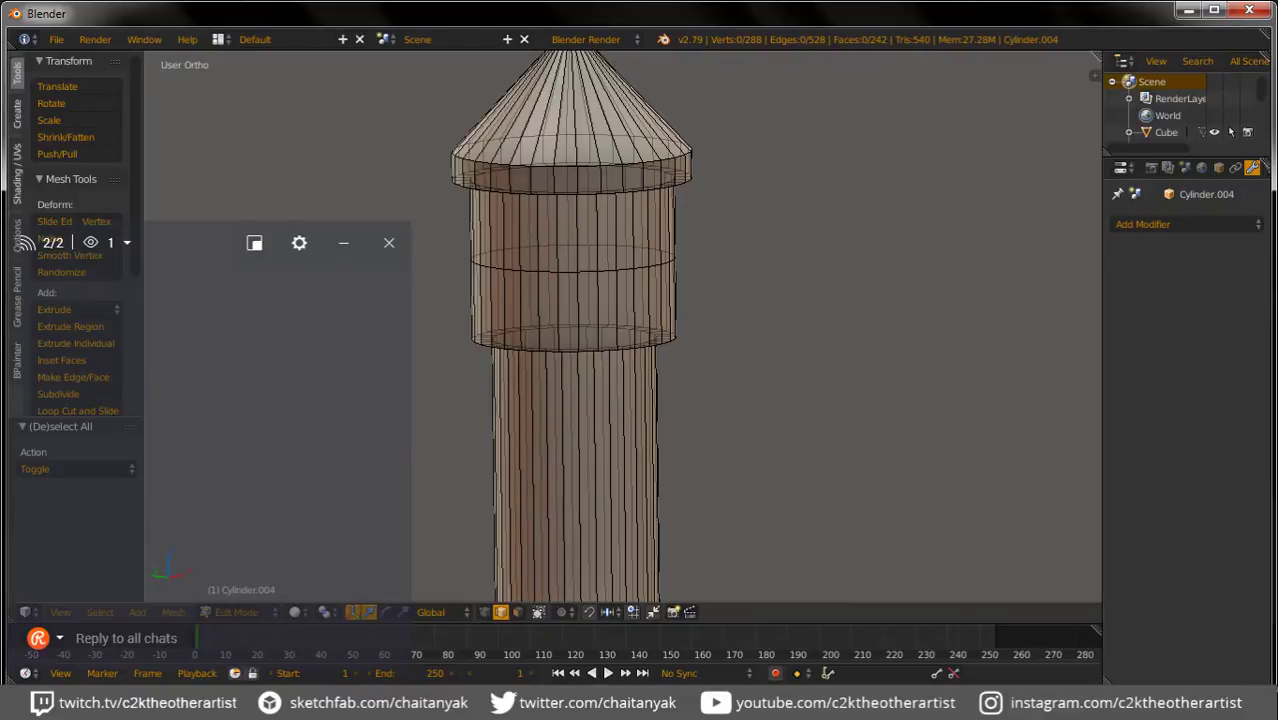
{"action": "right_click", "coordinate": [620, 262], "text": "alt"}
{"action": "left_click_drag", "start_coordinate": [571, 192], "coordinate": [571, 148]}
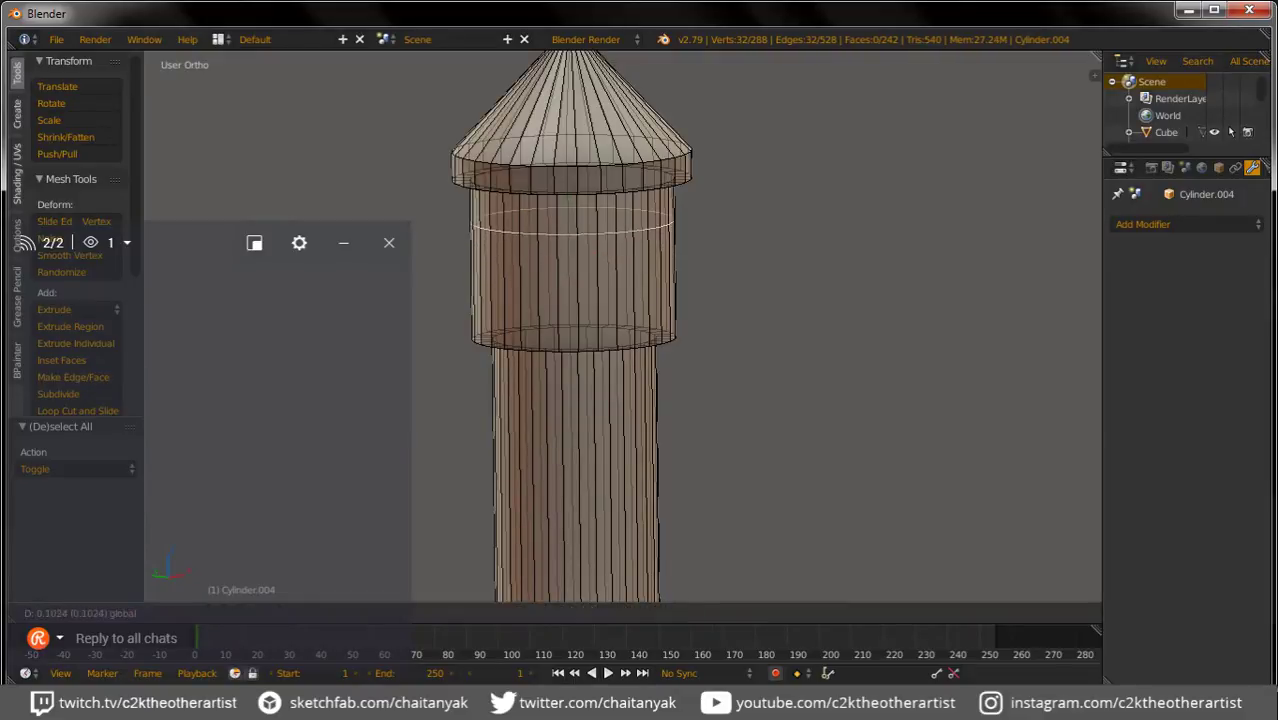
{"action": "key", "text": "ctrl+b"}
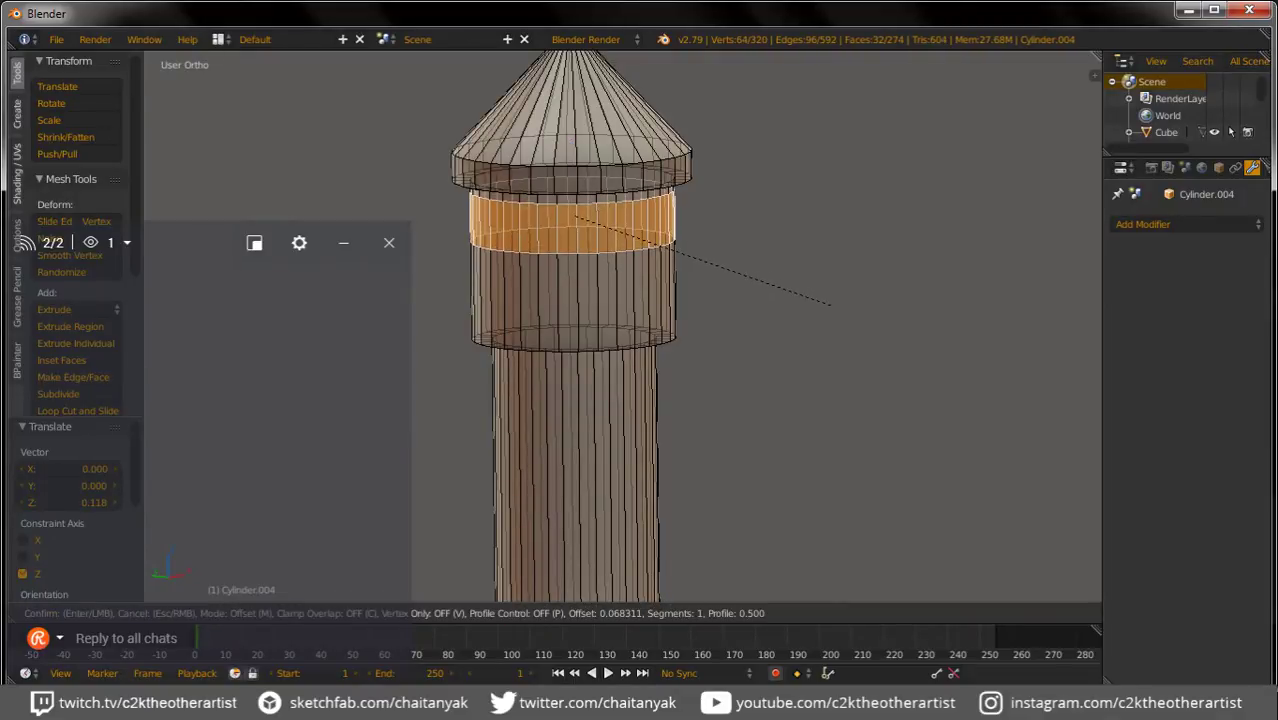
{"action": "left_click", "coordinate": [823, 297]}
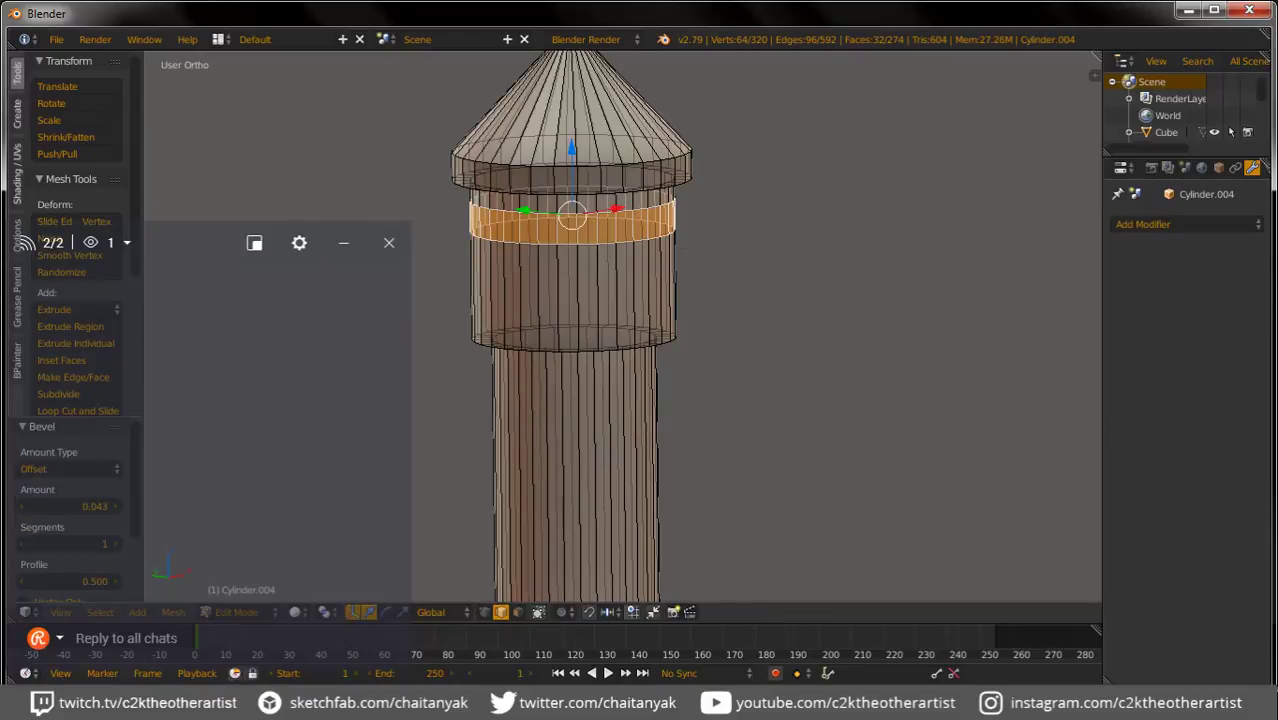
Step: In face mode, select every other face around the band for the vents
{"action": "left_click", "coordinate": [517, 612]}
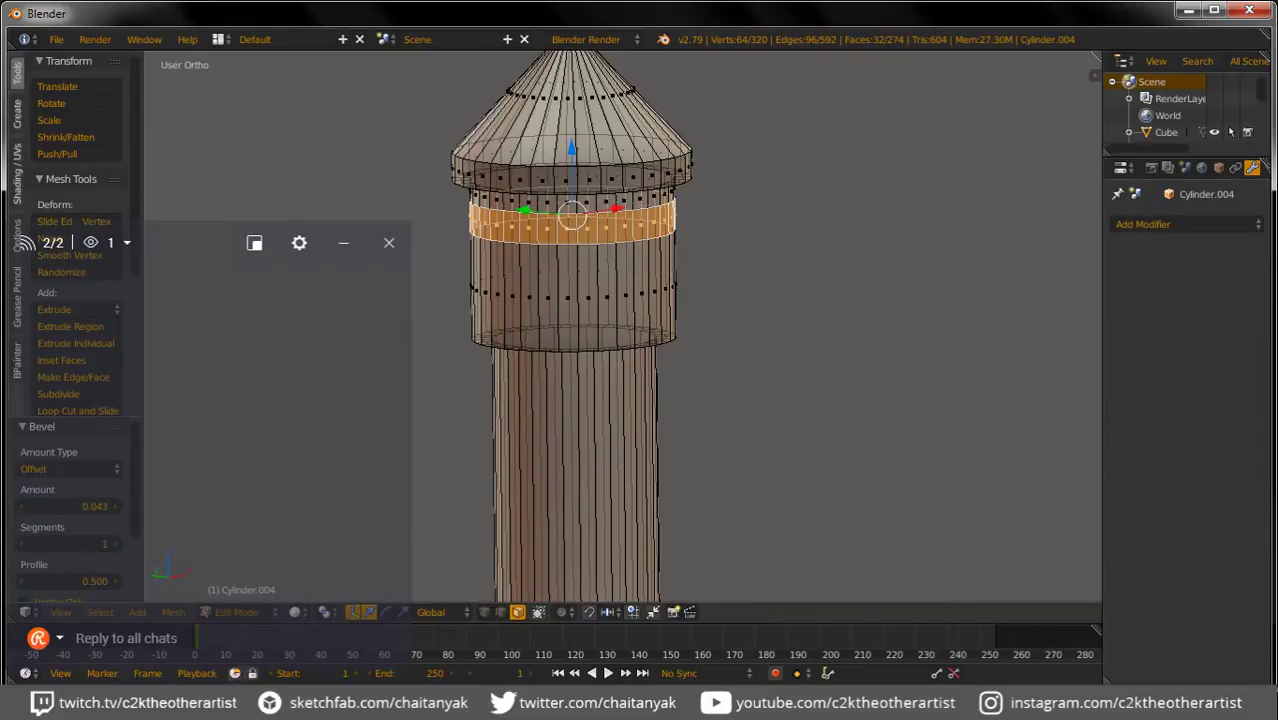
{"action": "right_click", "coordinate": [547, 229], "text": "shift"}
{"action": "right_click", "coordinate": [586, 229], "text": "shift"}
{"action": "right_click", "coordinate": [624, 227], "text": "shift"}
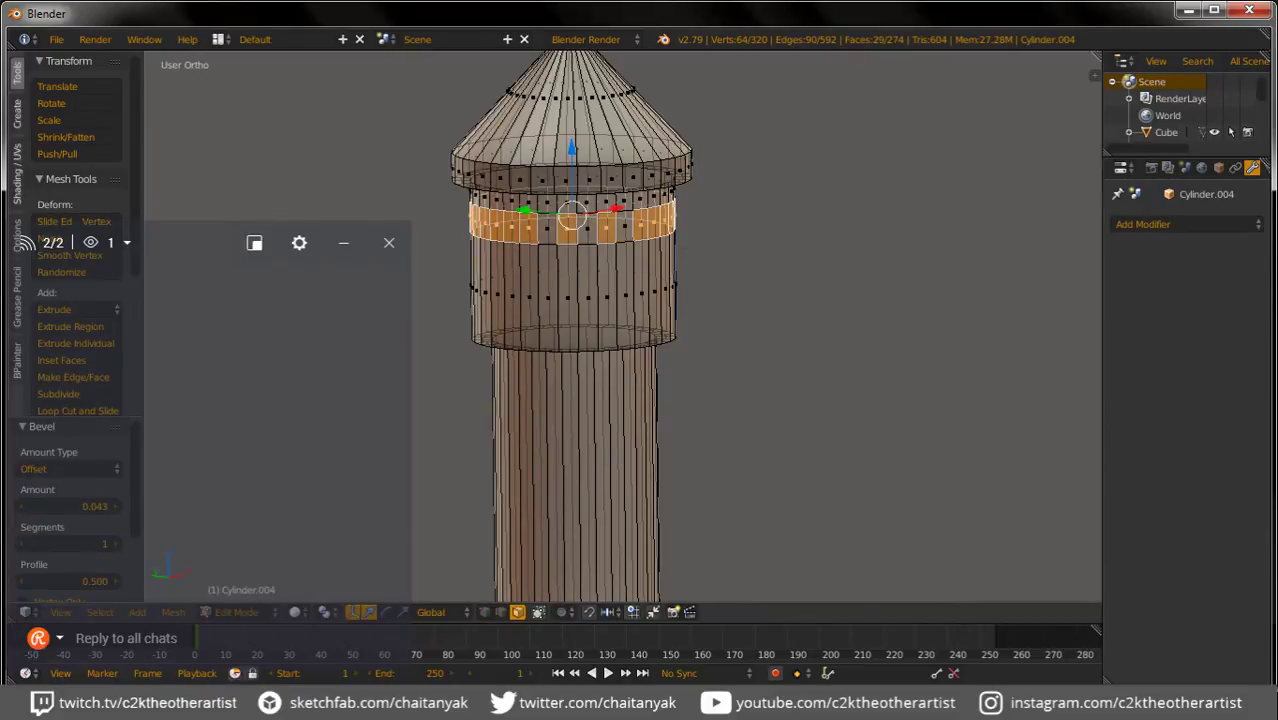
{"action": "right_click", "coordinate": [511, 228], "text": "shift"}
{"action": "middle_click_drag", "start_coordinate": [700, 400], "coordinate": [730, 400]}
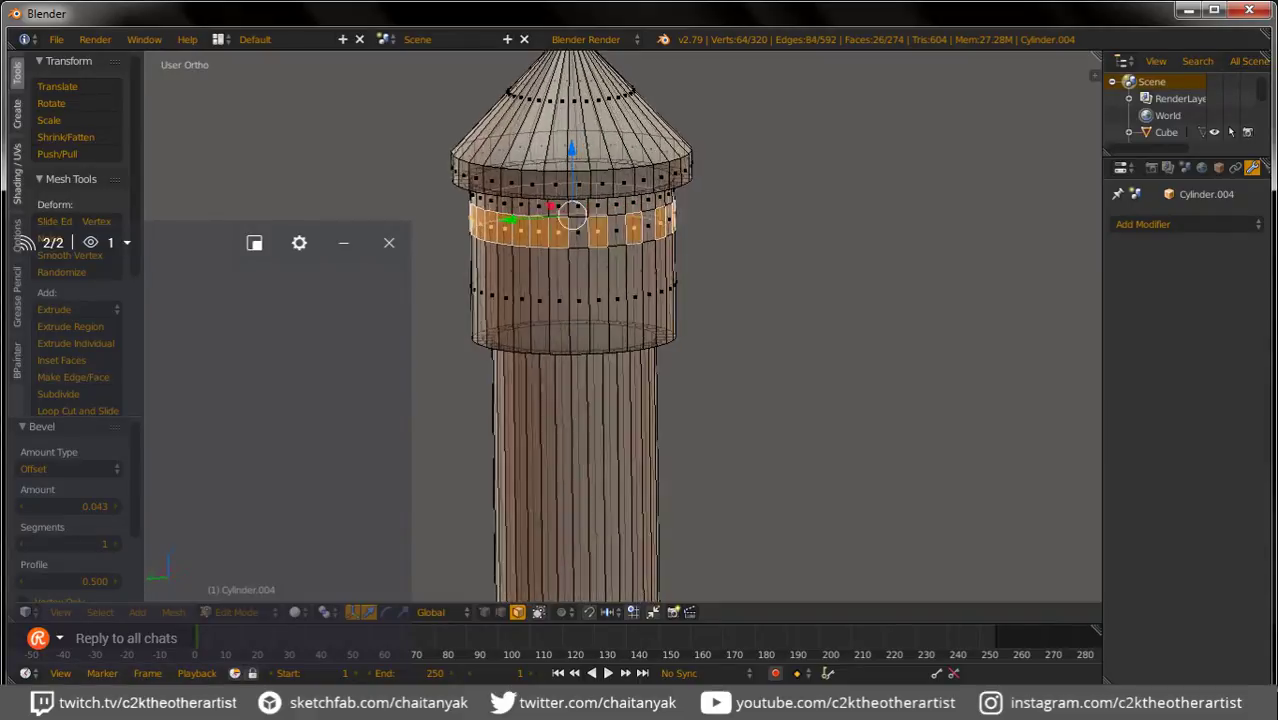
{"action": "right_click", "coordinate": [565, 232], "text": "shift"}
{"action": "right_click", "coordinate": [526, 231], "text": "shift"}
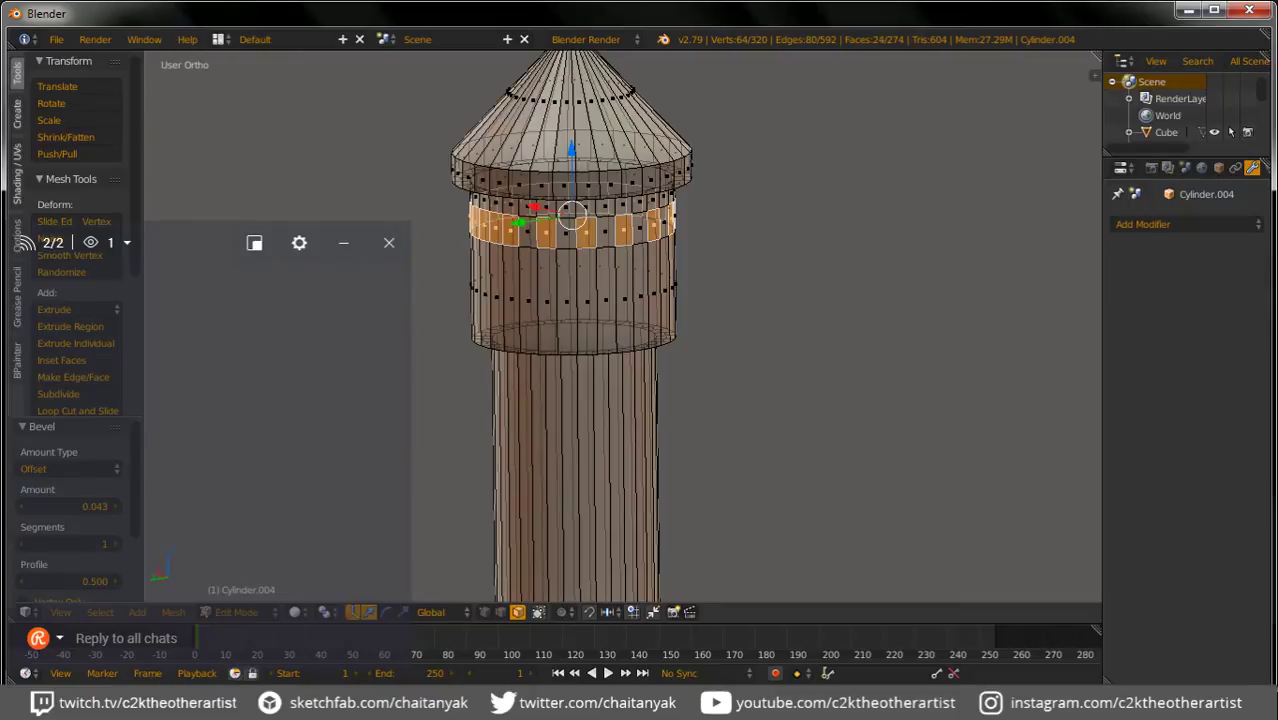
{"action": "right_click", "coordinate": [495, 229], "text": "shift"}
{"action": "middle_click_drag", "start_coordinate": [700, 400], "coordinate": [740, 400]}
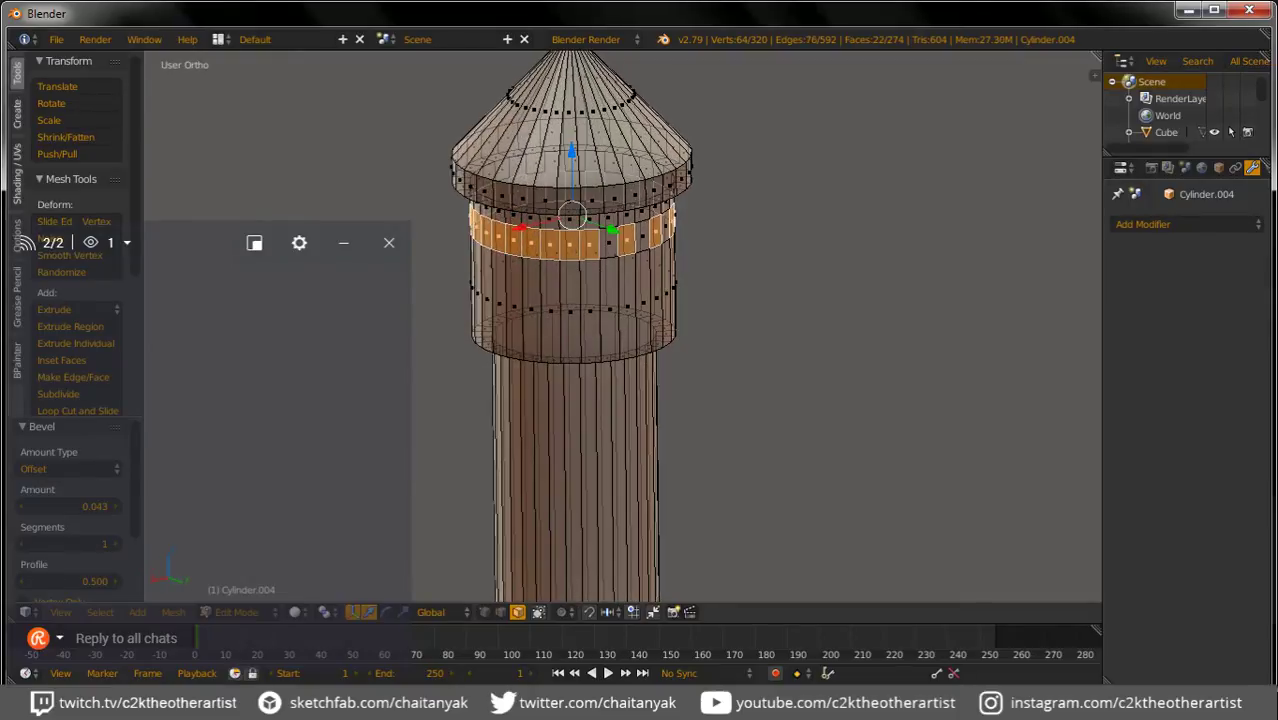
{"action": "right_click", "coordinate": [569, 240], "text": "shift"}
{"action": "right_click", "coordinate": [530, 242], "text": "shift"}
{"action": "right_click", "coordinate": [498, 236], "text": "shift"}
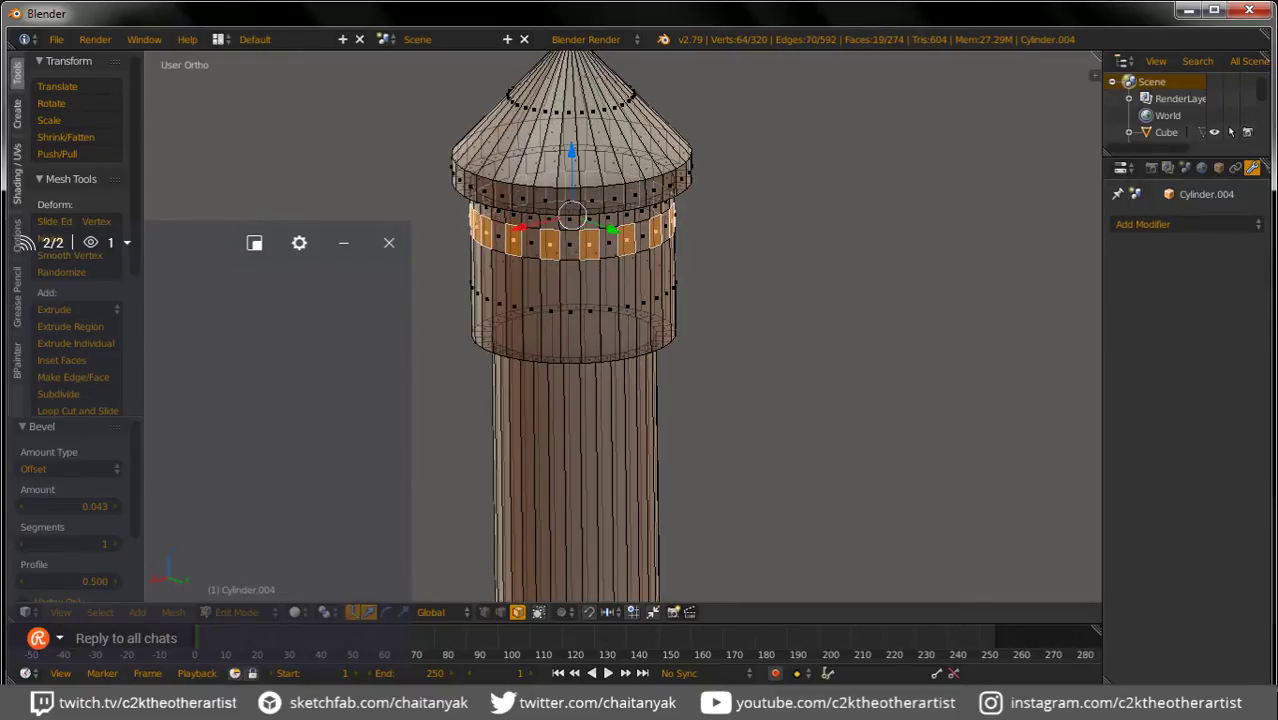
{"action": "middle_click_drag", "start_coordinate": [700, 400], "coordinate": [740, 400]}
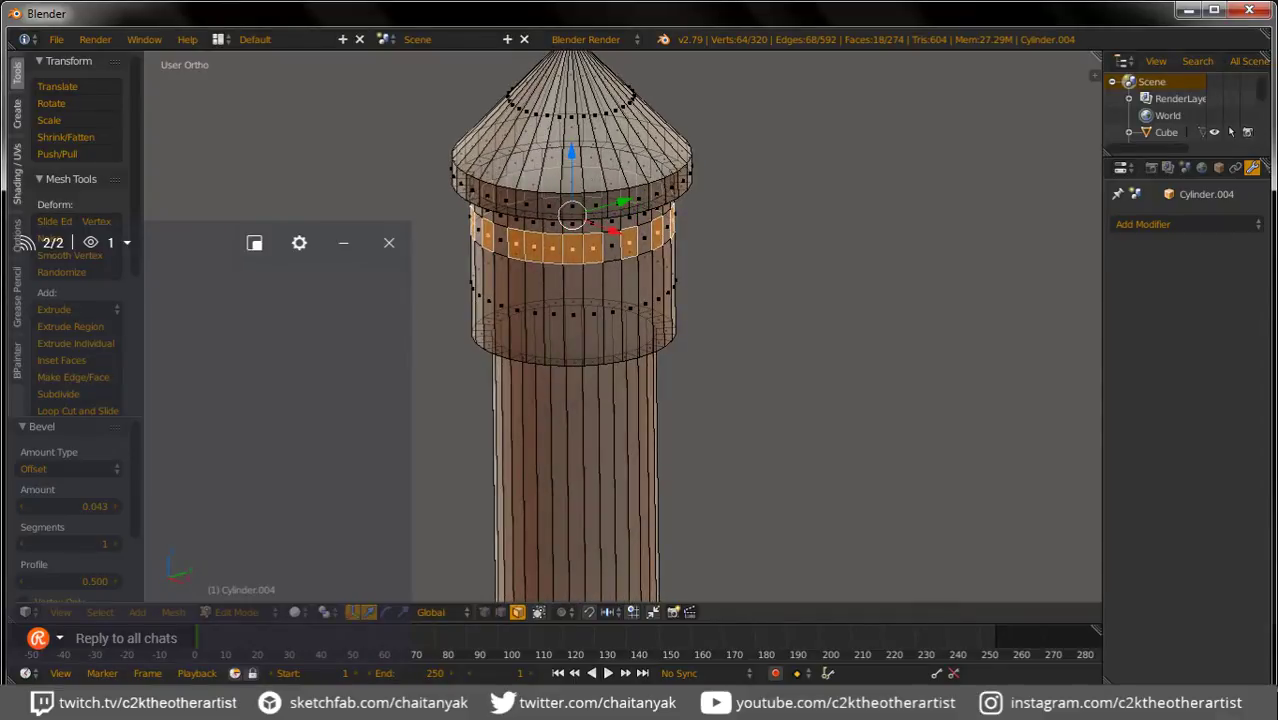
{"action": "right_click", "coordinate": [574, 215], "text": "shift"}
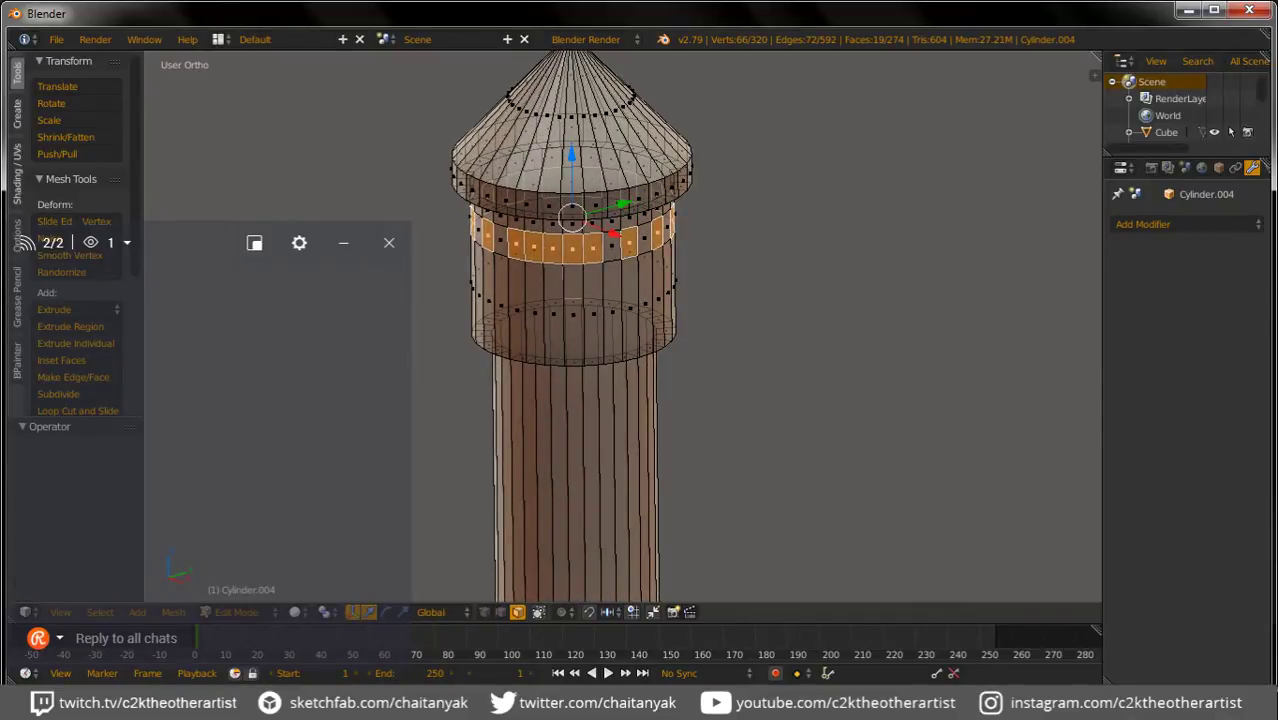
{"action": "right_click", "coordinate": [574, 215], "text": "shift"}
{"action": "scroll", "coordinate": [574, 215], "scroll_direction": "up", "scroll_amount": 2}
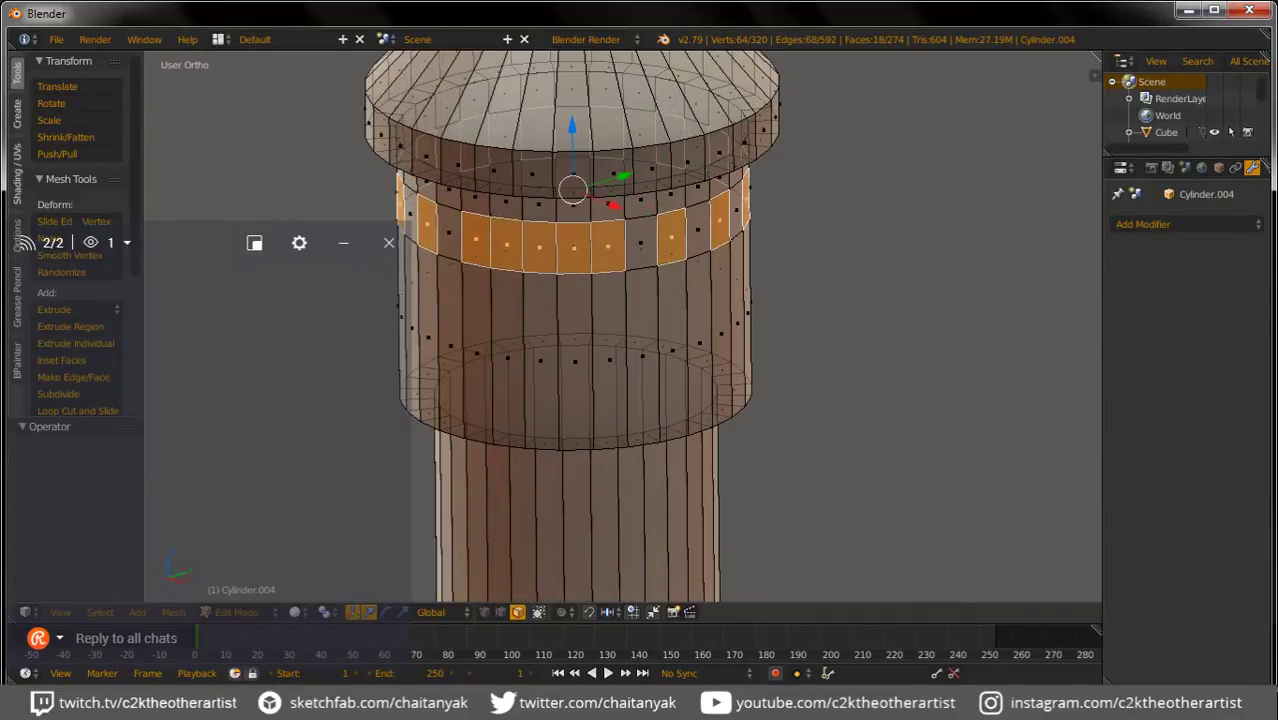
{"action": "right_click", "coordinate": [538, 262], "text": "shift"}
{"action": "right_click", "coordinate": [473, 255], "text": "shift"}
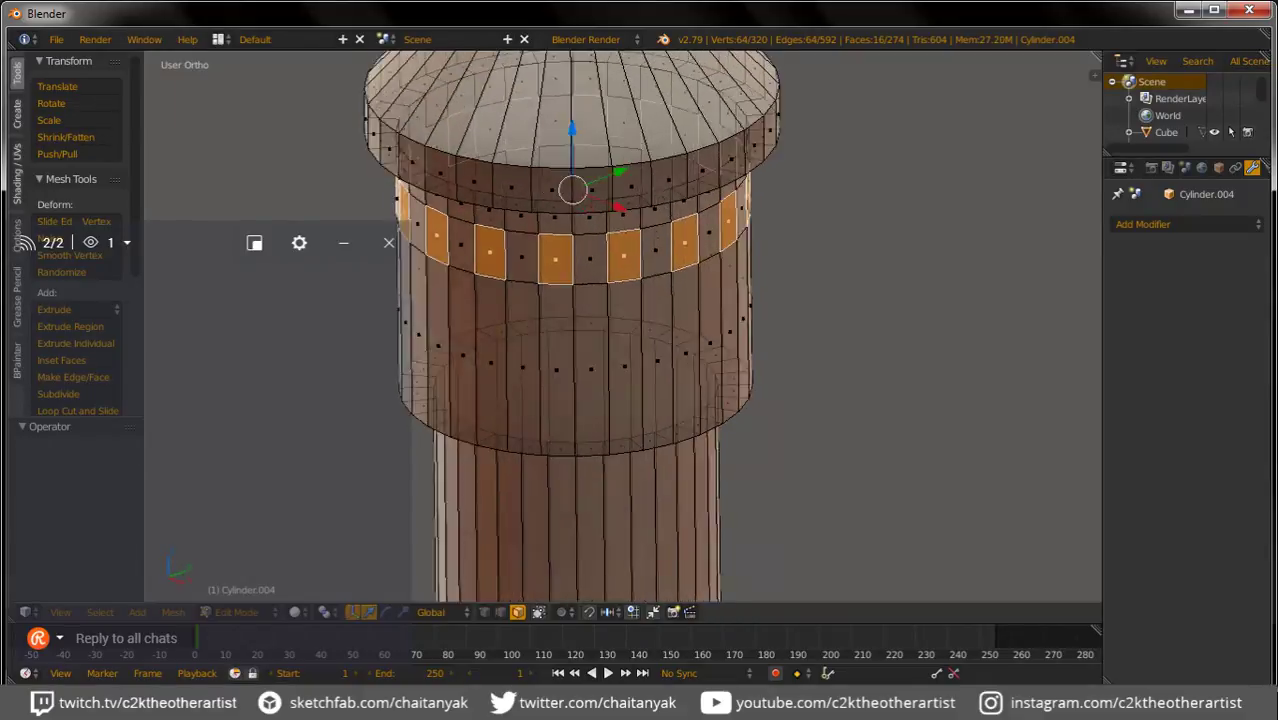
{"action": "middle_click_drag", "start_coordinate": [600, 400], "coordinate": [625, 360]}
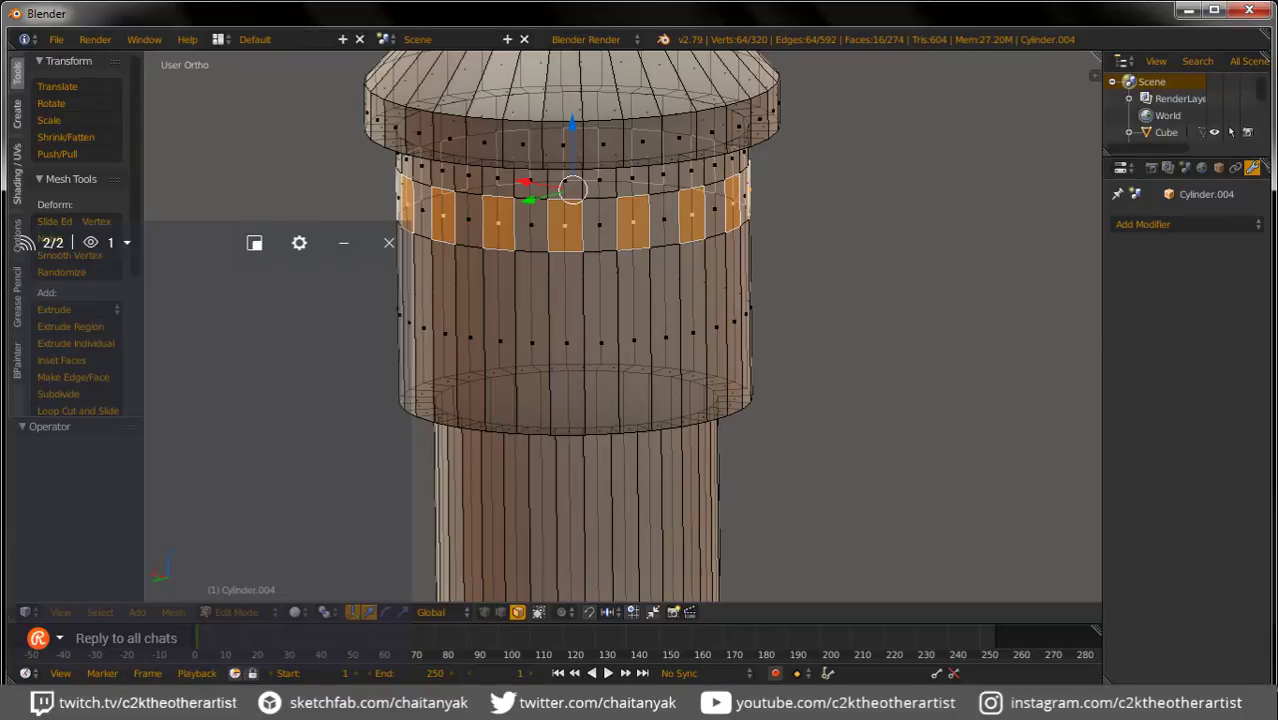
Step: Extrude and shrink the selected band faces, delete them to open the vents, and return to Object Mode
{"action": "key", "text": "e"}
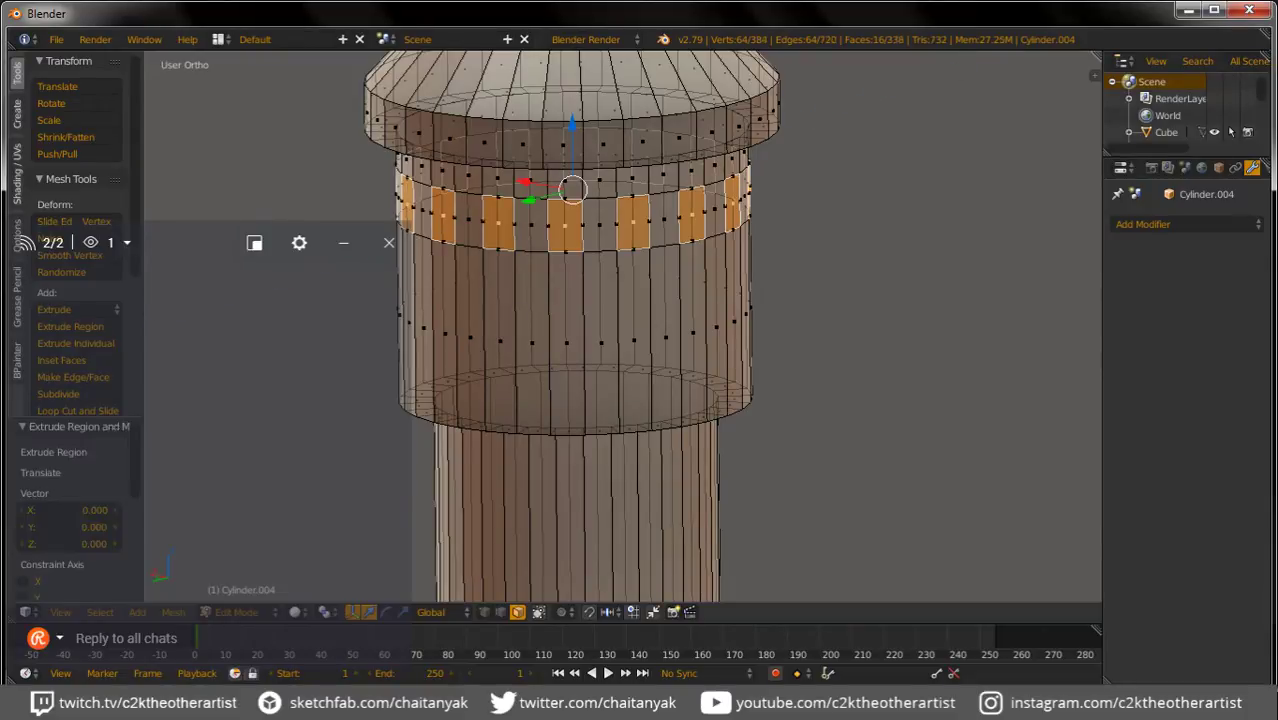
{"action": "key", "text": "s"}
{"action": "left_click", "coordinate": [893, 240]}
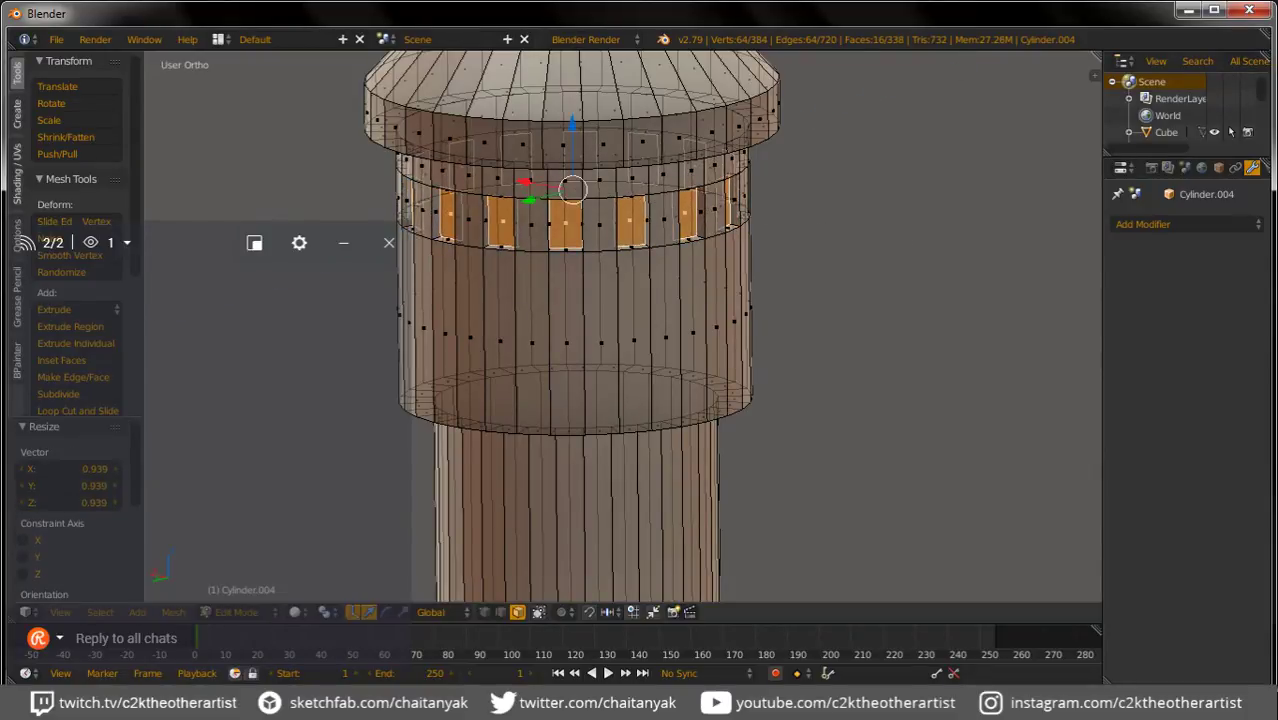
{"action": "key", "text": "x"}
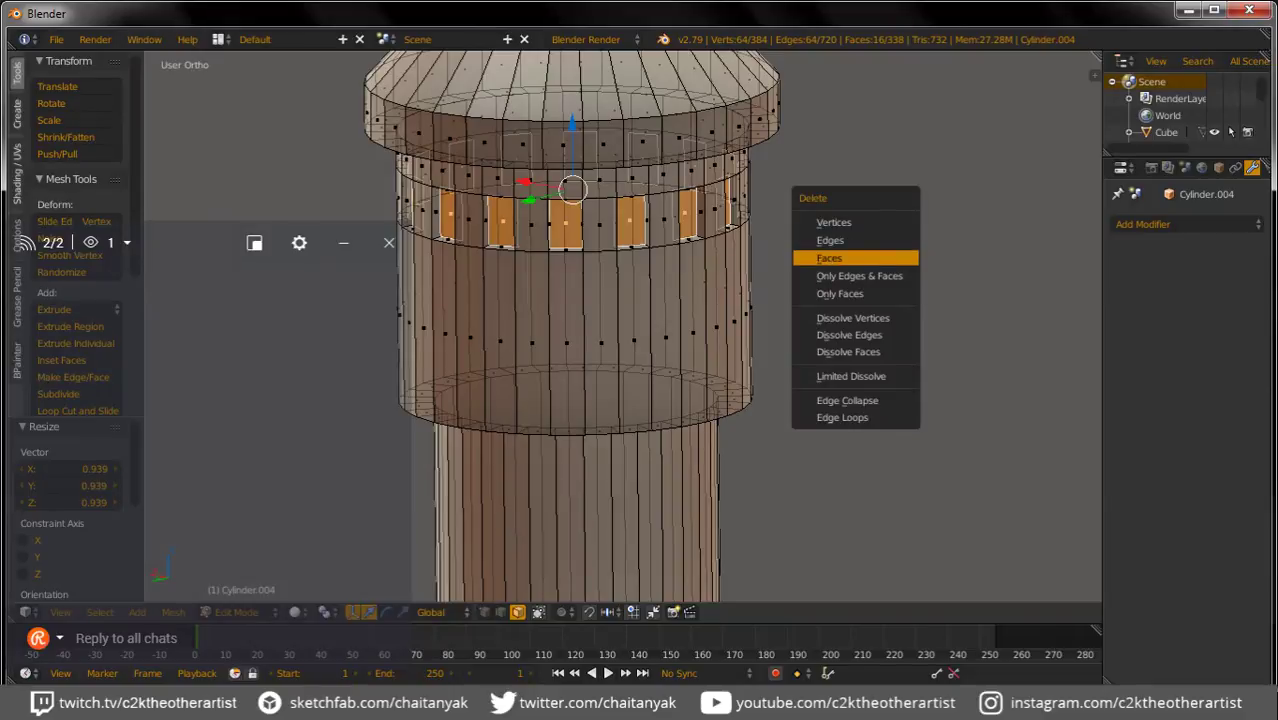
{"action": "left_click", "coordinate": [893, 254]}
{"action": "key", "text": "Tab"}
{"action": "scroll", "coordinate": [620, 330], "scroll_direction": "down", "scroll_amount": 3}
{"action": "middle_click_drag", "start_coordinate": [600, 330], "coordinate": [656, 330], "text": "shift"}
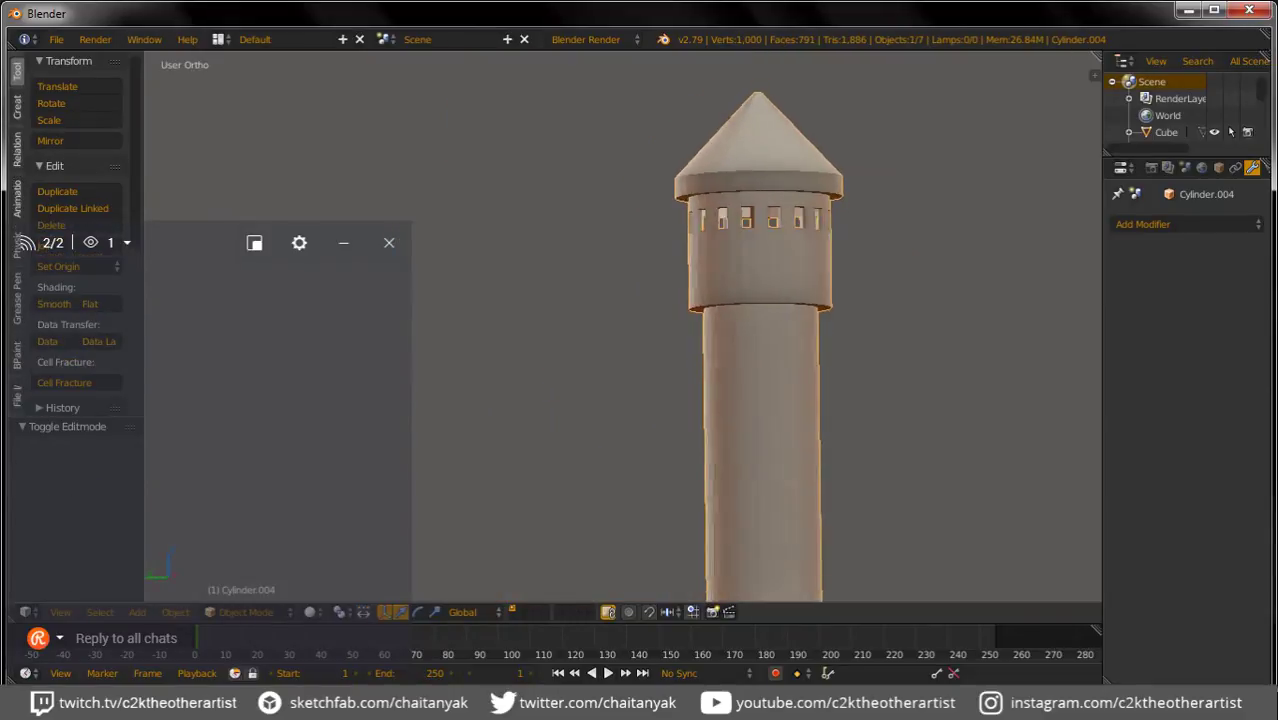
Step: Move the chimney pipe -0.4723 along the Y axis onto the stove top
{"action": "scroll", "coordinate": [758, 400], "scroll_direction": "down", "scroll_amount": 1}
{"action": "middle_click_drag", "start_coordinate": [745, 330], "coordinate": [660, 300], "text": "shift"}
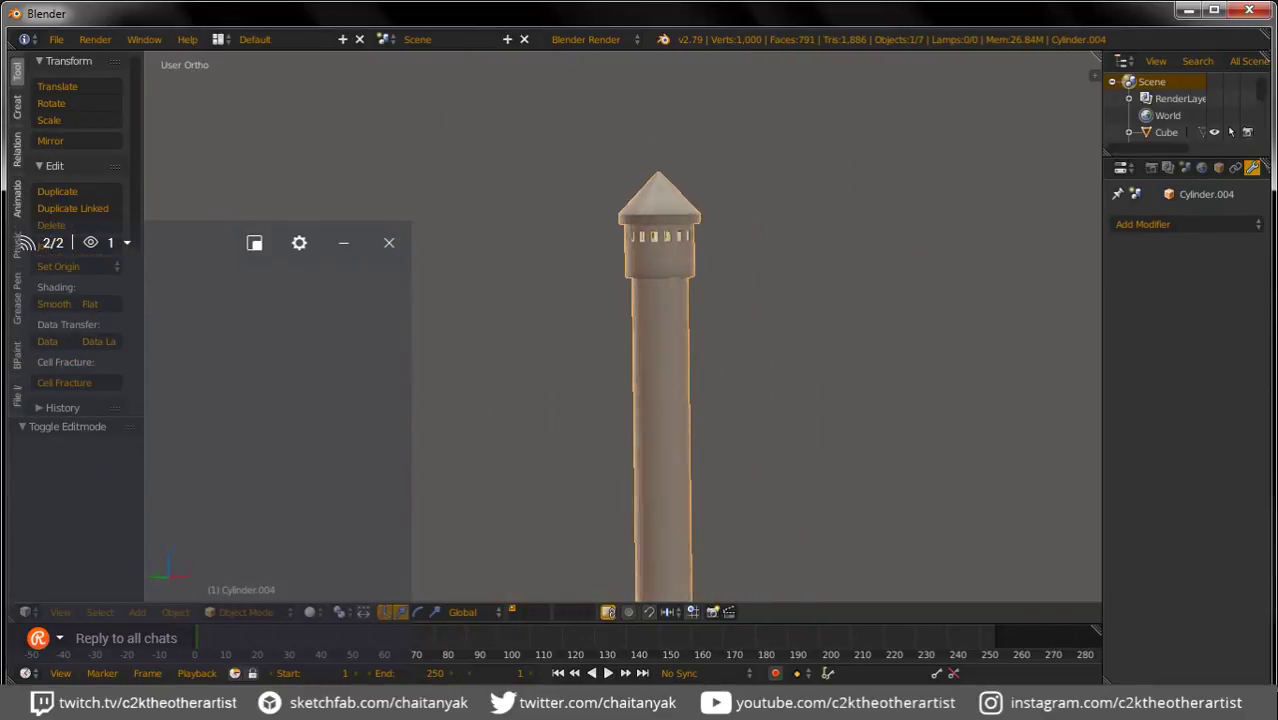
{"action": "mouse_move", "coordinate": [700, 350]}
{"action": "middle_mouse_down"}
{"action": "mouse_move", "coordinate": [705, 400]}
{"action": "mouse_move", "coordinate": [600, 420]}
{"action": "mouse_move", "coordinate": [600, 370]}
{"action": "mouse_move", "coordinate": [600, 420]}
{"action": "mouse_move", "coordinate": [700, 420]}
{"action": "mouse_move", "coordinate": [630, 425]}
{"action": "mouse_move", "coordinate": [625, 410]}
{"action": "mouse_move", "coordinate": [610, 415]}
{"action": "mouse_move", "coordinate": [605, 390]}
{"action": "middle_mouse_up"}
{"action": "scroll", "coordinate": [660, 400], "scroll_direction": "down", "scroll_amount": 2}
{"action": "key", "text": "g"}
{"action": "key", "text": "y"}
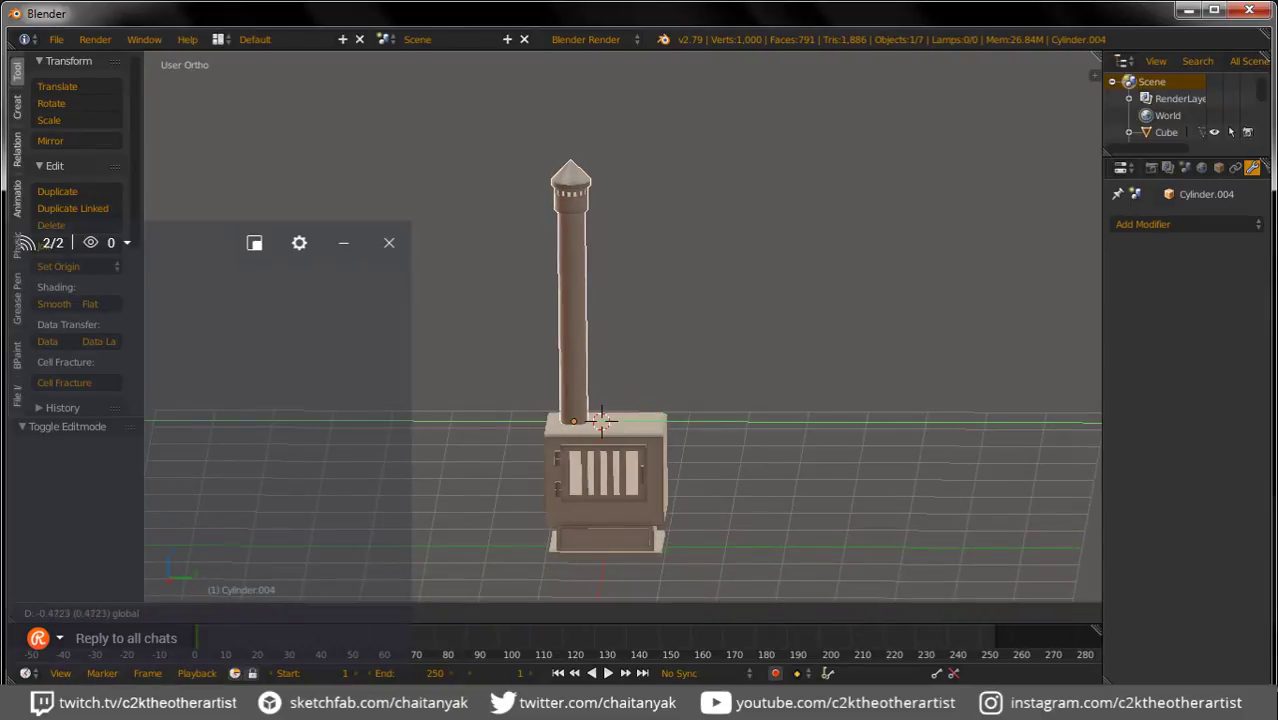
{"action": "left_click", "coordinate": [600, 420]}
Step: Deselect everything, check the stove from a level front view, and select the stove body
{"action": "key", "text": "a"}
{"action": "middle_click_drag", "start_coordinate": [600, 420], "coordinate": [601, 420]}
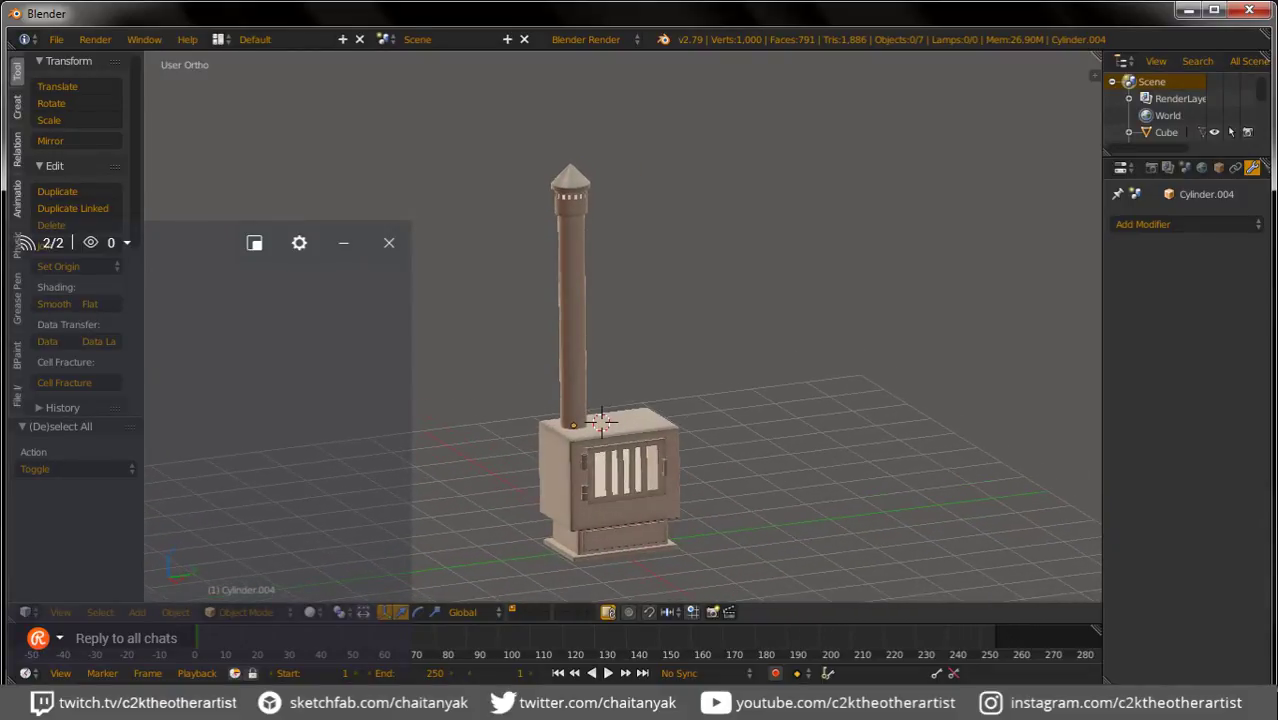
{"action": "scroll", "coordinate": [601, 421], "scroll_direction": "up", "scroll_amount": 2}
{"action": "scroll", "coordinate": [601, 421], "scroll_direction": "up", "scroll_amount": 2}
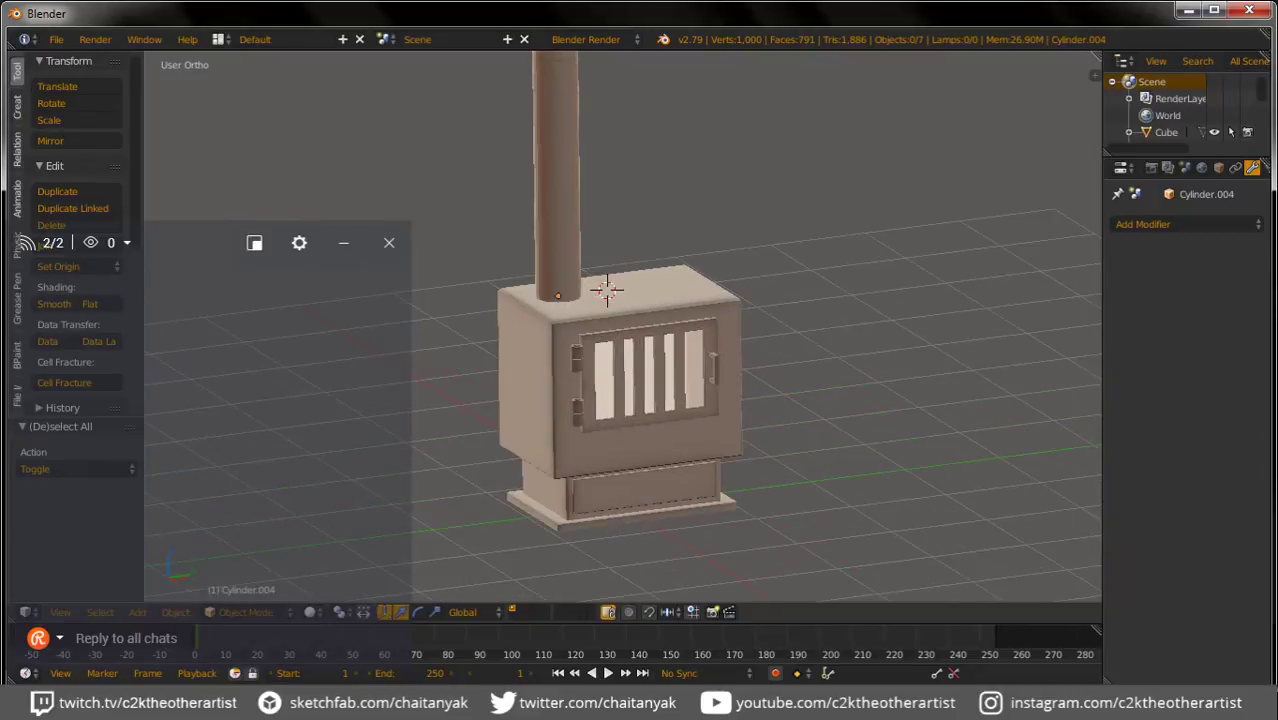
{"action": "scroll", "coordinate": [607, 285], "scroll_direction": "up", "scroll_amount": 2}
{"action": "middle_click_drag", "start_coordinate": [596, 277], "coordinate": [596, 287]}
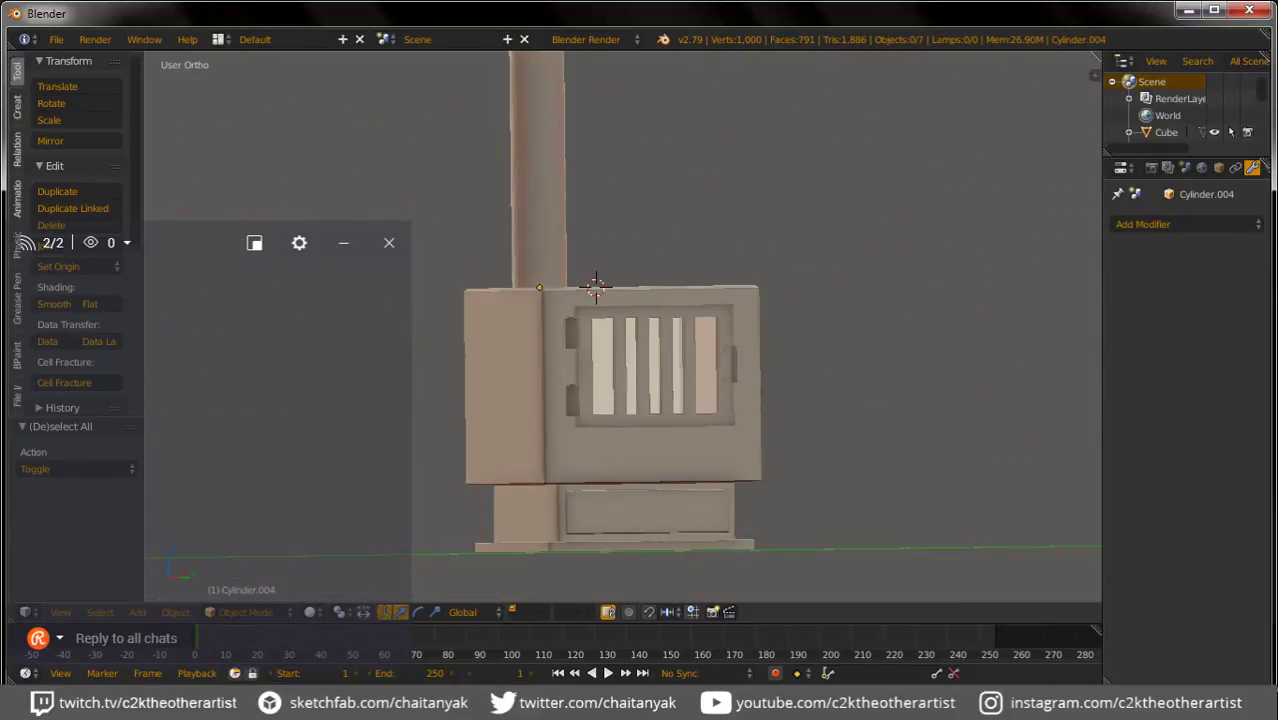
{"action": "scroll", "coordinate": [620, 320], "scroll_direction": "down", "scroll_amount": 2}
{"action": "scroll", "coordinate": [620, 320], "scroll_direction": "down", "scroll_amount": 2}
{"action": "scroll", "coordinate": [620, 320], "scroll_direction": "down", "scroll_amount": 2}
{"action": "mouse_move", "coordinate": [620, 320]}
{"action": "middle_mouse_down"}
{"action": "mouse_move", "coordinate": [620, 305]}
{"action": "mouse_move", "coordinate": [640, 330]}
{"action": "mouse_move", "coordinate": [625, 340]}
{"action": "mouse_move", "coordinate": [640, 340]}
{"action": "middle_mouse_up"}
{"action": "scroll", "coordinate": [640, 340], "scroll_direction": "up", "scroll_amount": 2}
{"action": "right_click", "coordinate": [620, 380]}
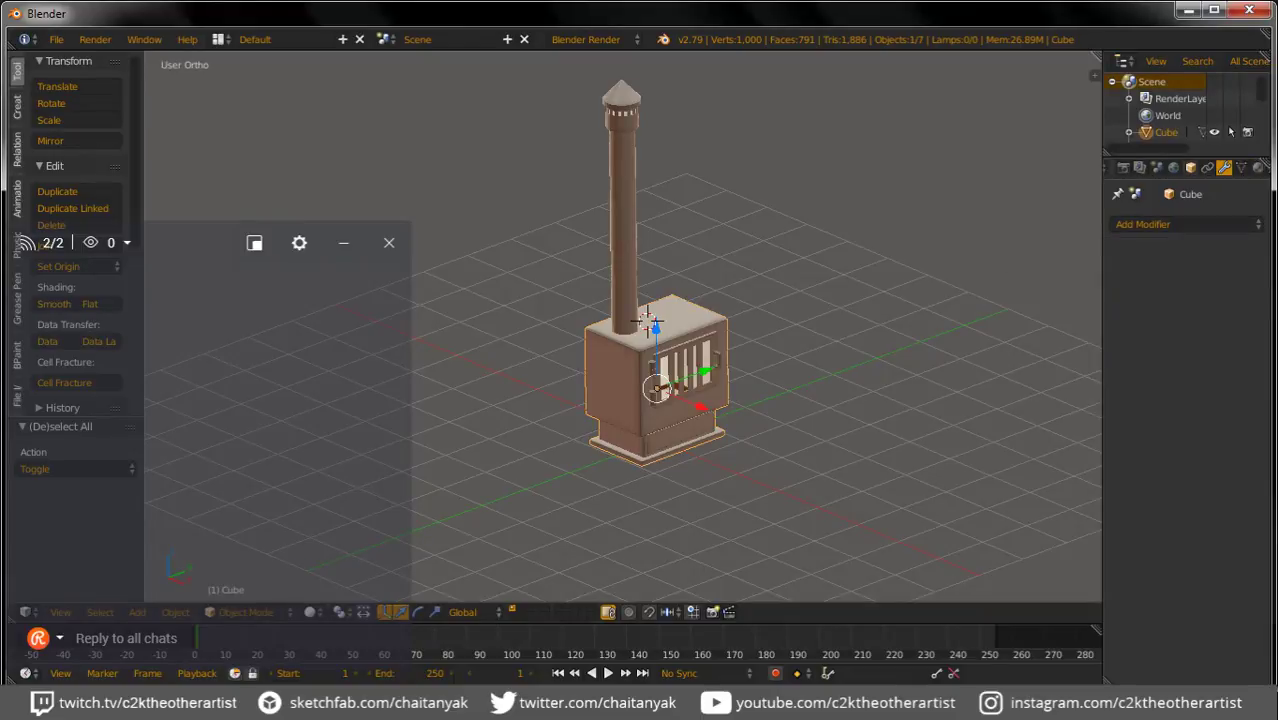
Step: Give the stove body a new material named 'stove' with a dark grey diffuse colour
{"action": "left_click", "coordinate": [1195, 167]}
{"action": "left_click", "coordinate": [1150, 278]}
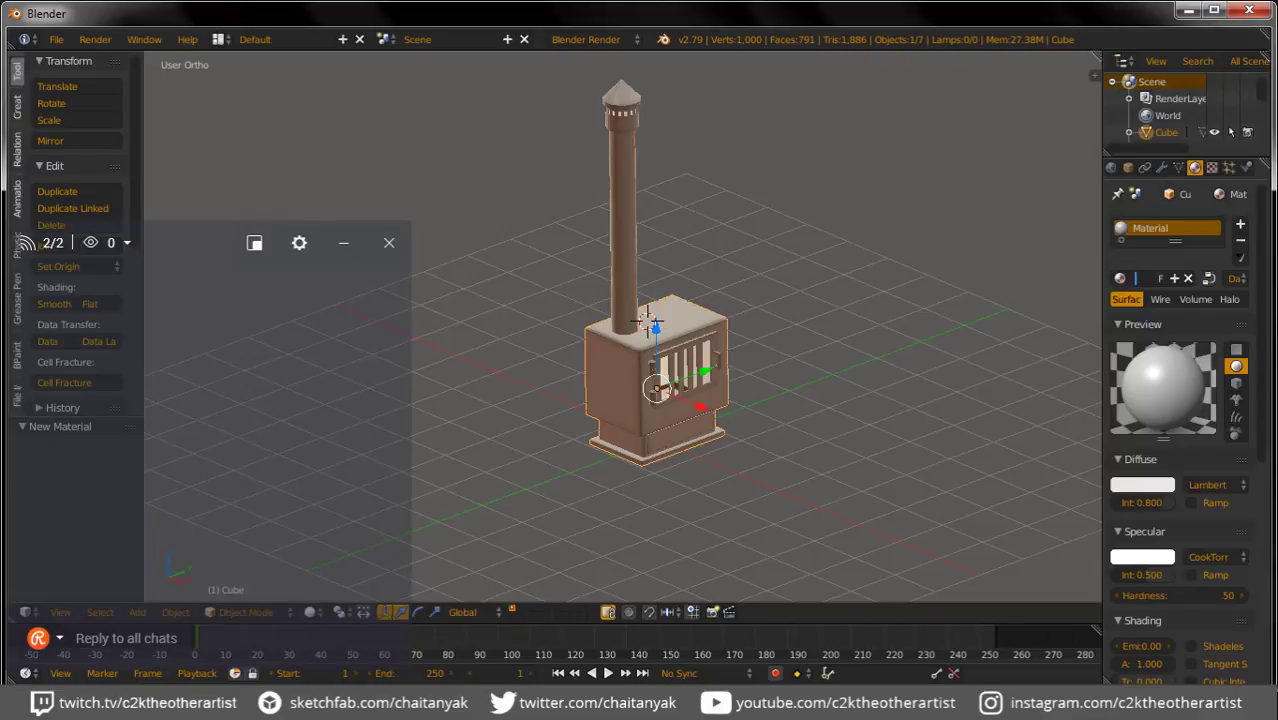
{"action": "type", "text": "stove"}
{"action": "key", "text": "Return"}
{"action": "left_click_drag", "start_coordinate": [1104, 350], "coordinate": [958, 350]}
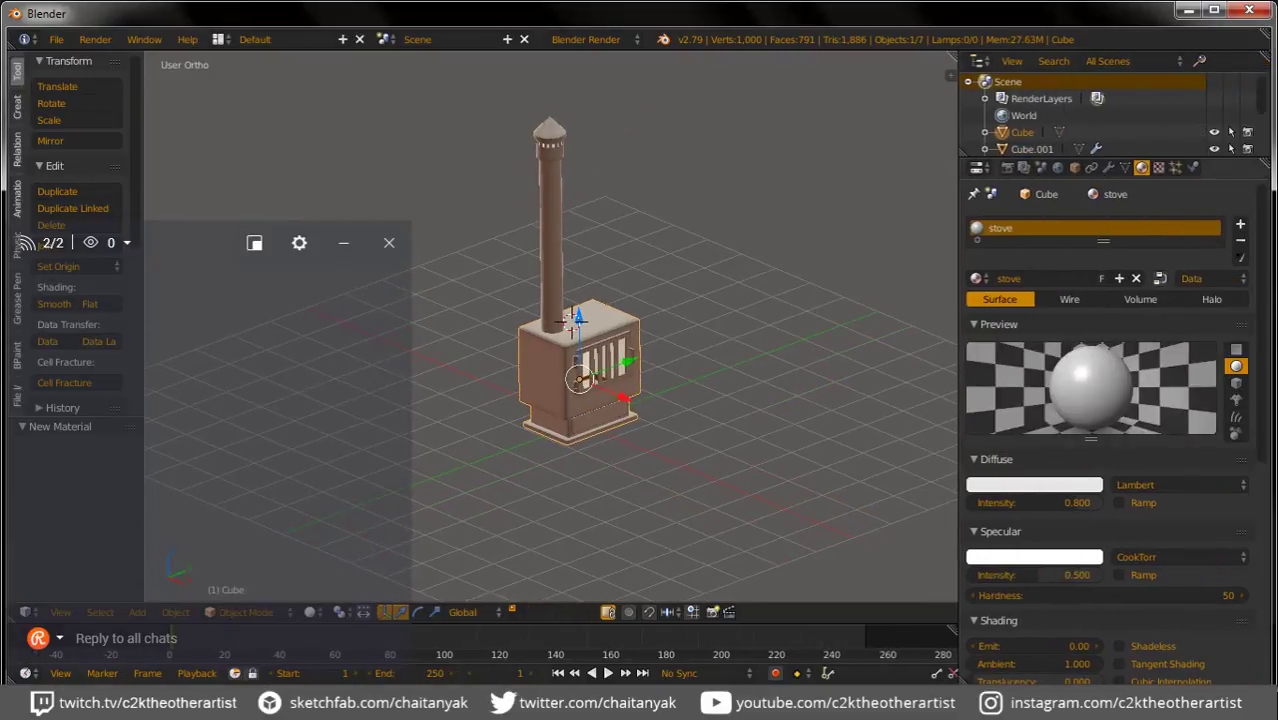
{"action": "left_click", "coordinate": [1034, 485]}
{"action": "left_click_drag", "start_coordinate": [1109, 268], "coordinate": [1109, 326]}
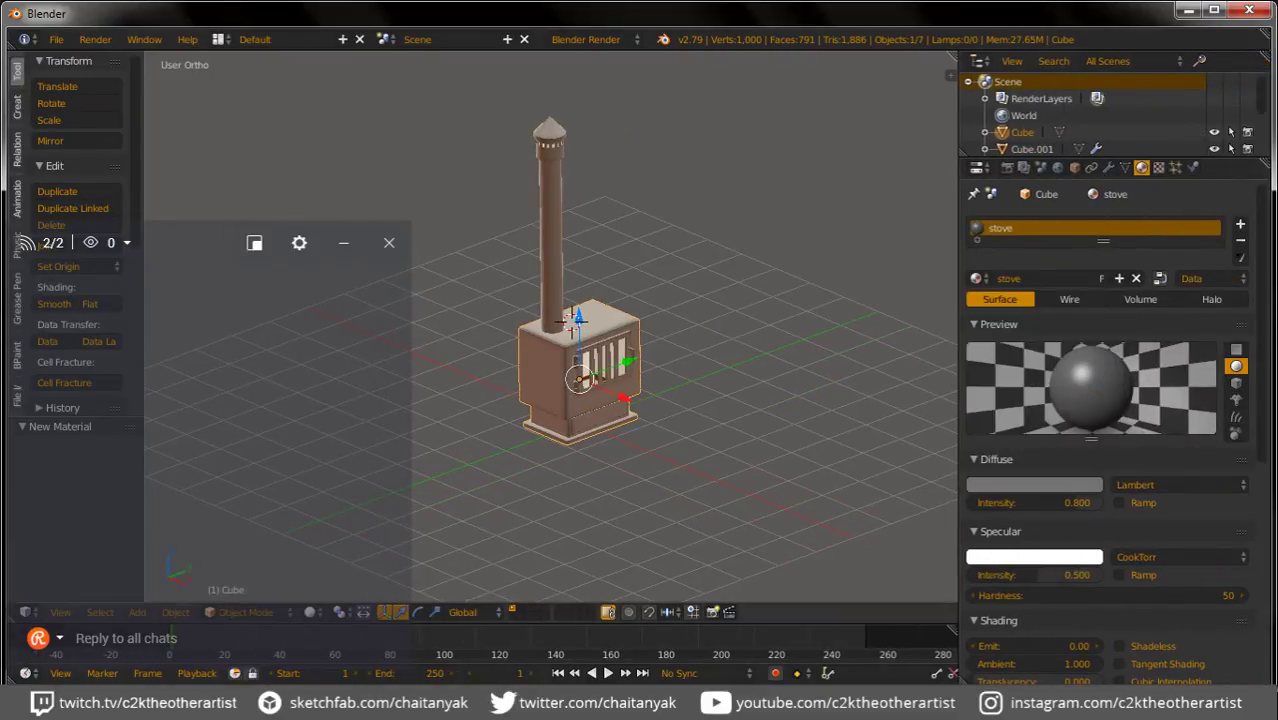
Step: Turn off Matcap and Ambient Occlusion in the viewport display settings
{"action": "key", "text": "n"}
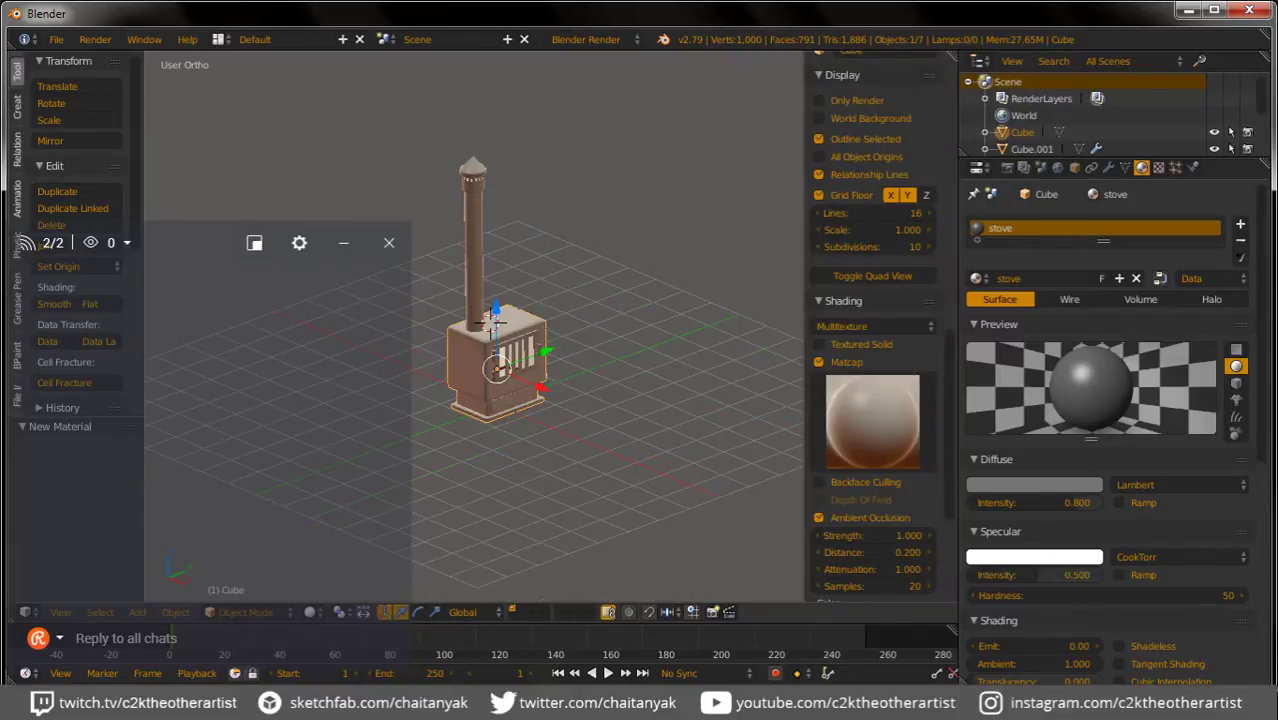
{"action": "left_click", "coordinate": [819, 362]}
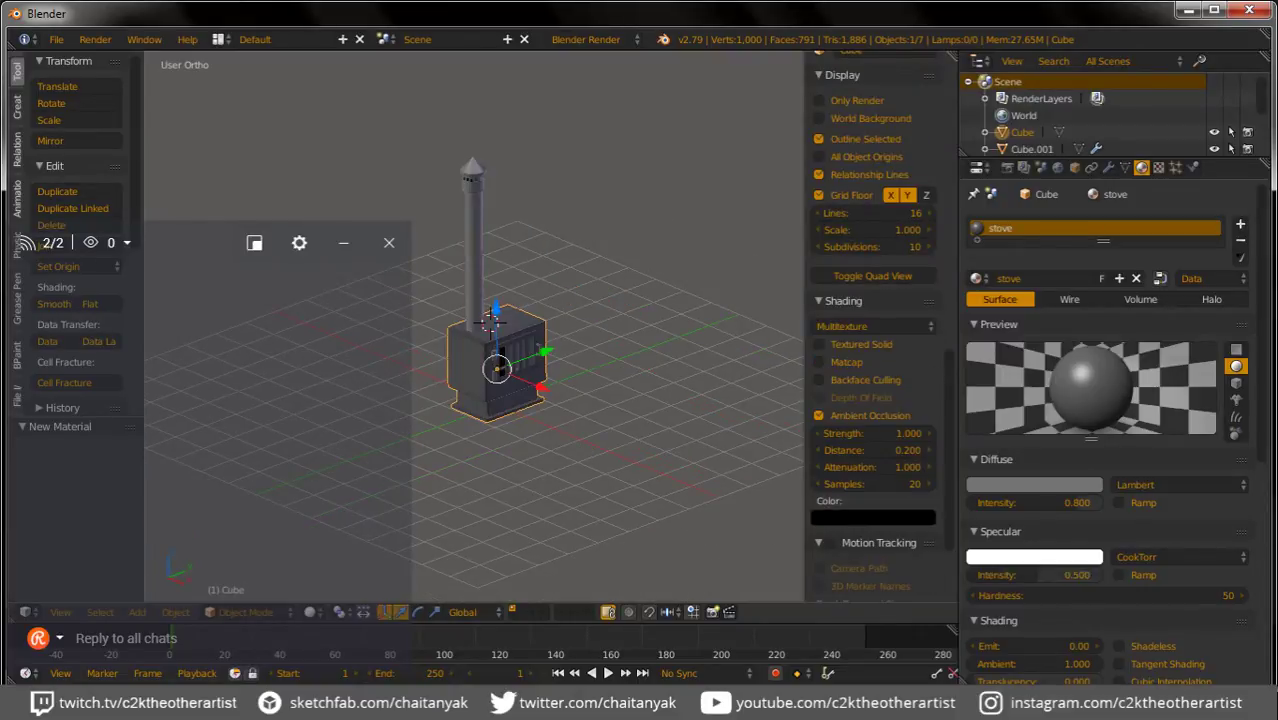
{"action": "left_click", "coordinate": [819, 415]}
{"action": "scroll", "coordinate": [588, 390], "scroll_direction": "up", "scroll_amount": 2}
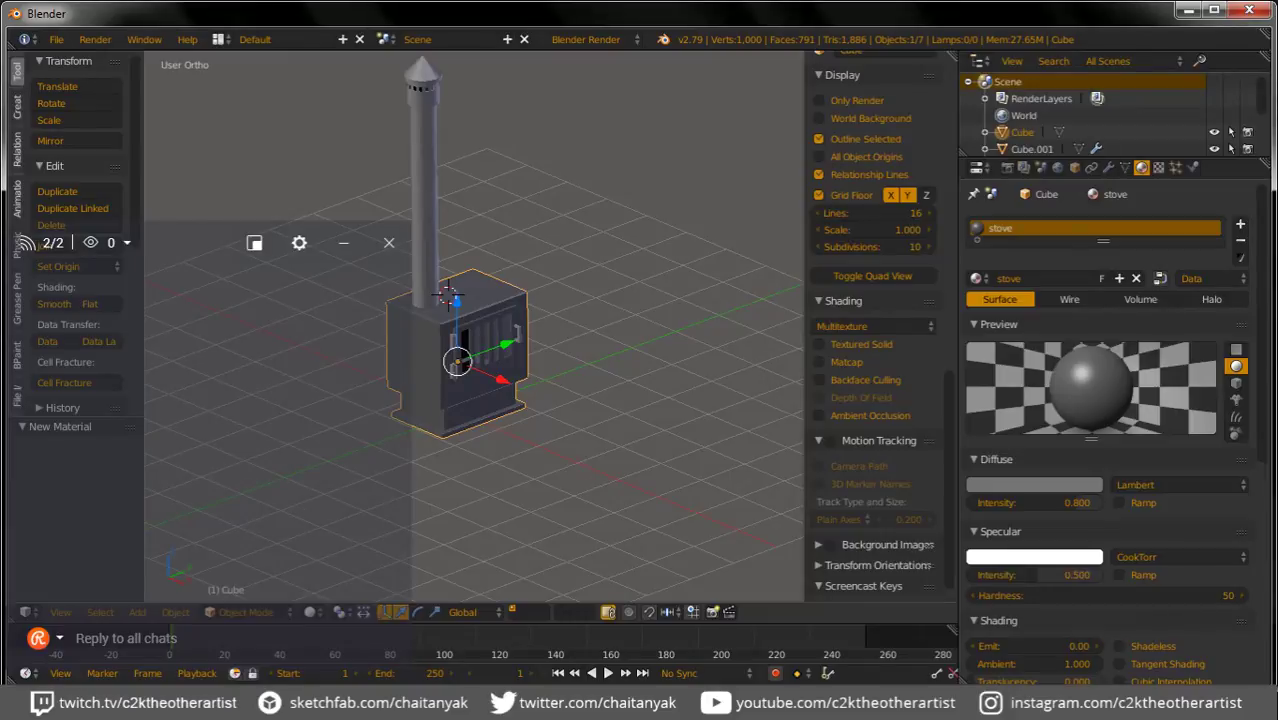
Step: Assign the existing 'stove' material to the chimney pipe and the door handle
{"action": "right_click", "coordinate": [447, 293]}
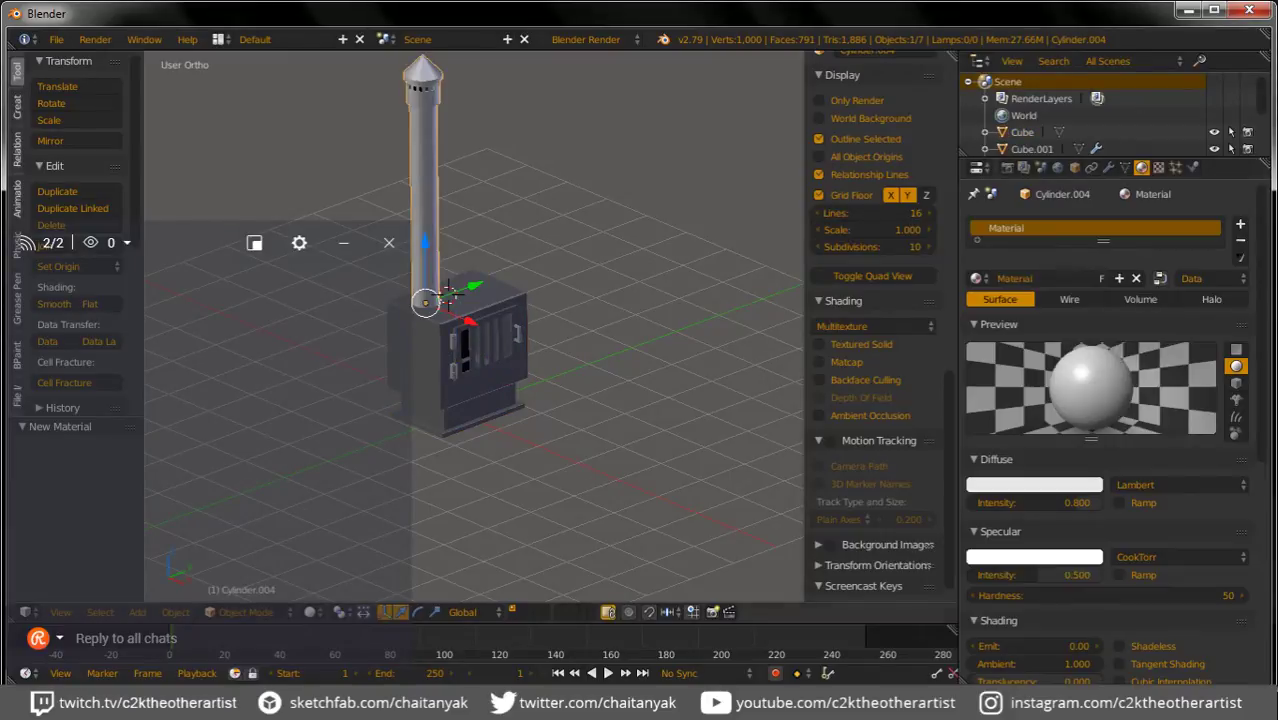
{"action": "left_click", "coordinate": [1240, 240]}
{"action": "left_click", "coordinate": [976, 278]}
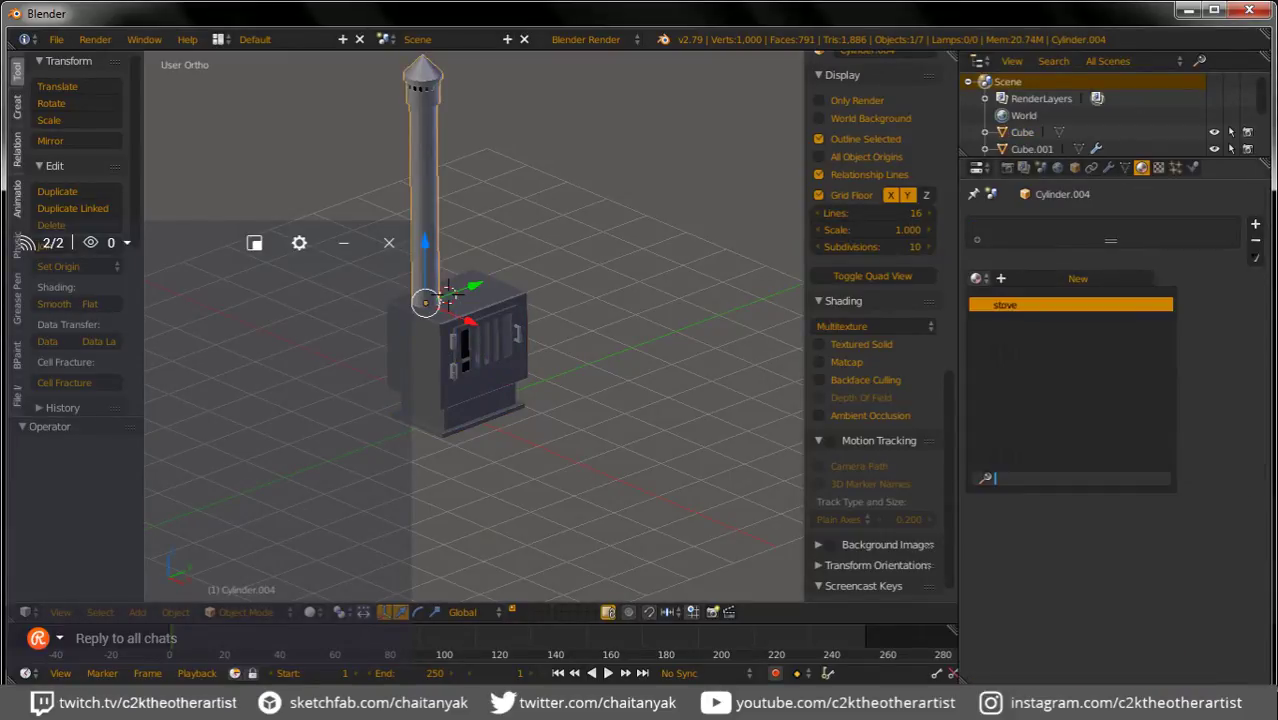
{"action": "left_click", "coordinate": [1005, 304]}
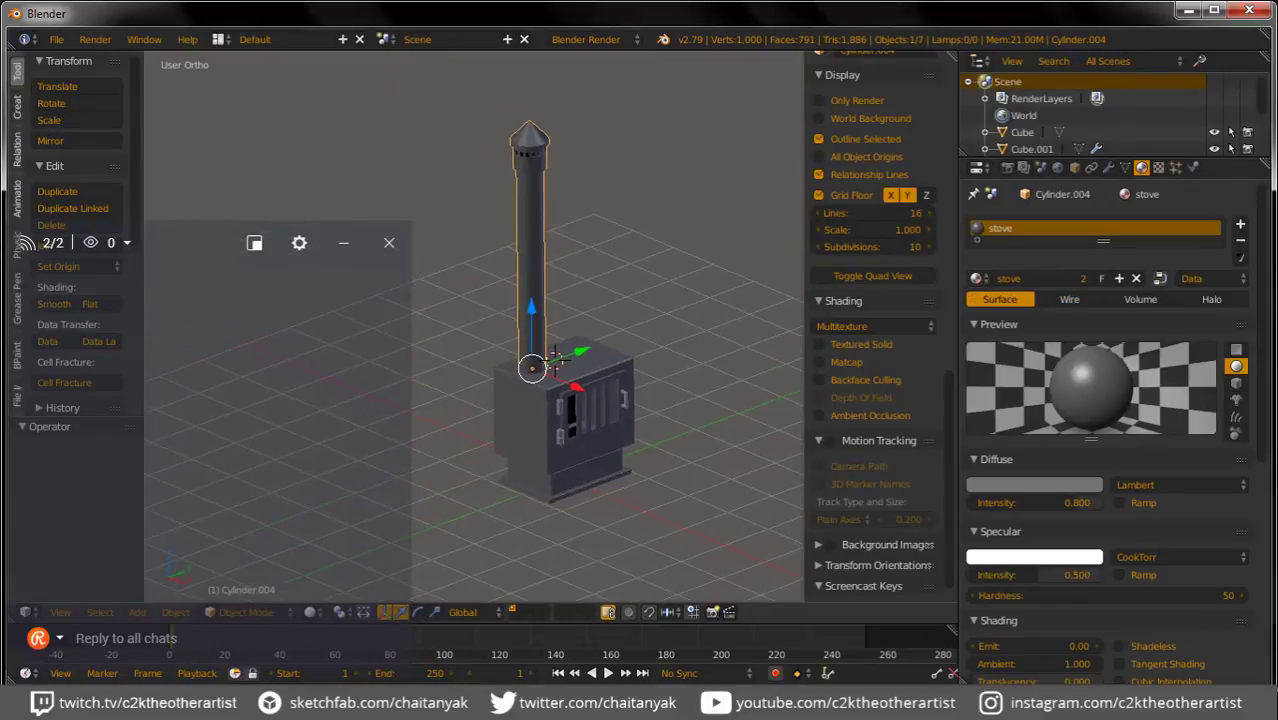
{"action": "middle_click_drag", "start_coordinate": [600, 450], "coordinate": [660, 430]}
{"action": "right_click", "coordinate": [630, 425]}
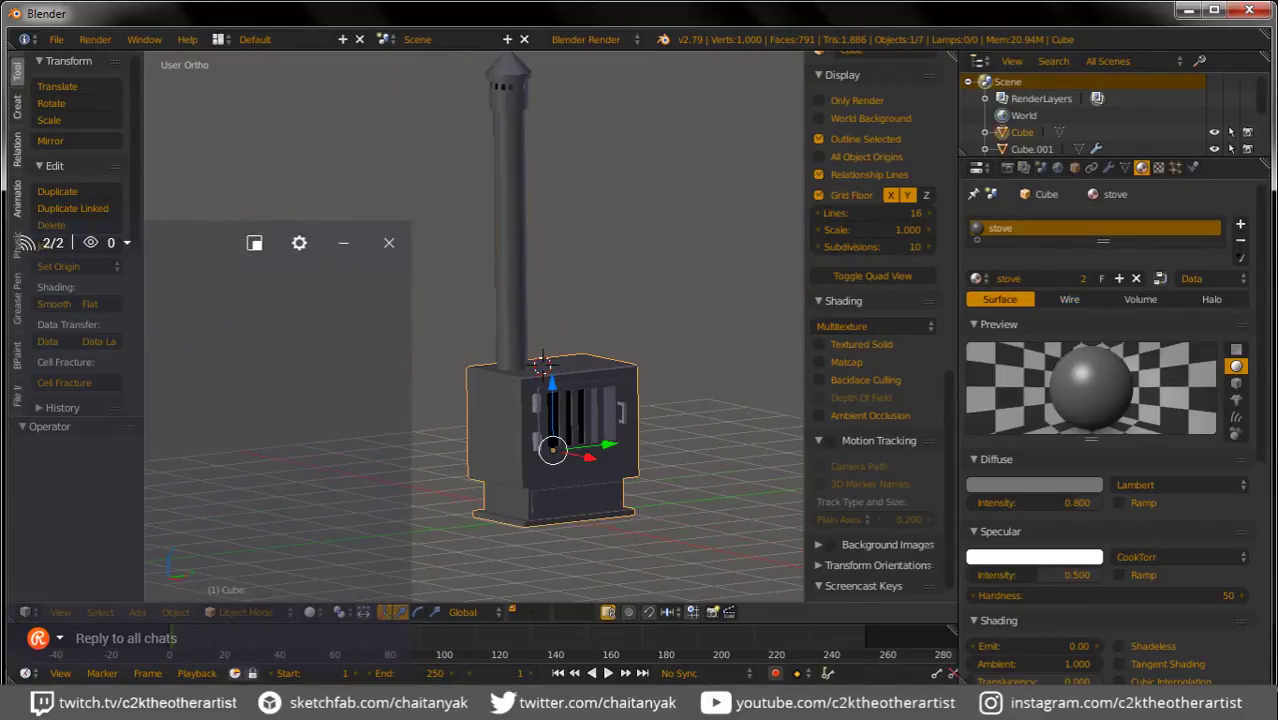
{"action": "scroll", "coordinate": [634, 426], "scroll_direction": "up", "scroll_amount": 4}
{"action": "right_click", "coordinate": [611, 390]}
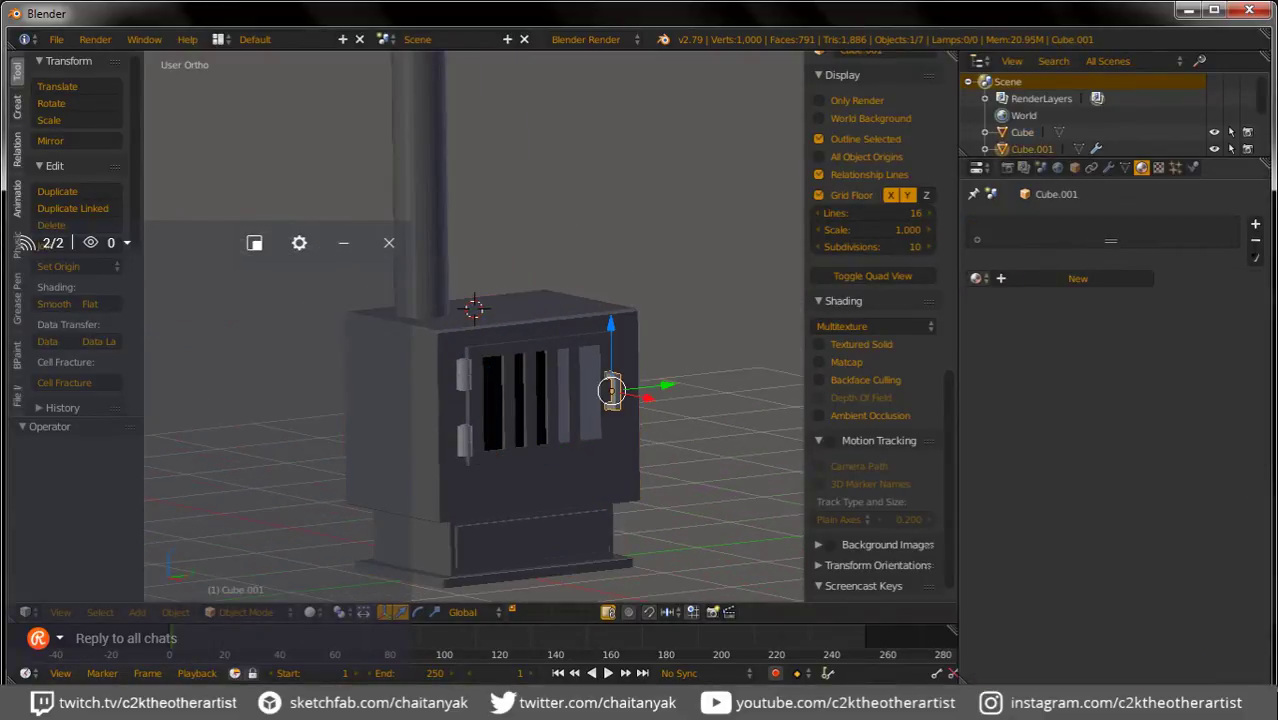
{"action": "left_click", "coordinate": [977, 278]}
{"action": "left_click", "coordinate": [1005, 305]}
Step: Give both door hinges the 'stove' material, then deselect everything
{"action": "right_click", "coordinate": [463, 372]}
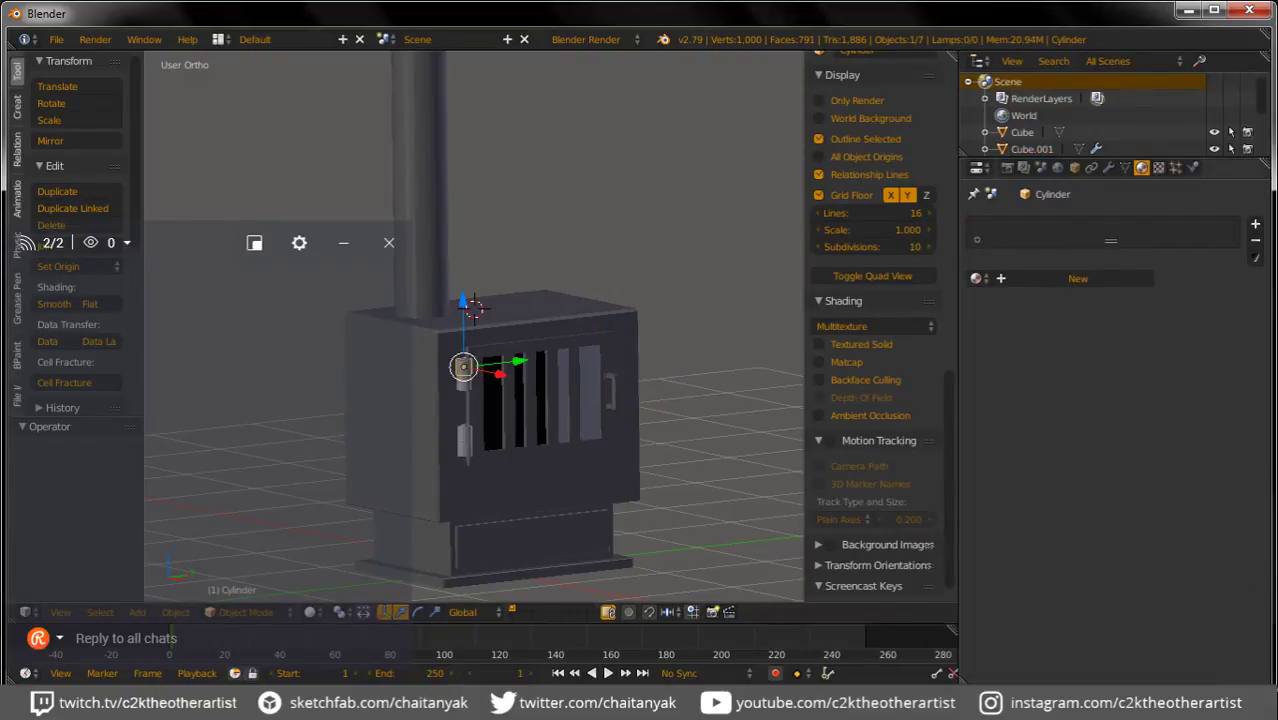
{"action": "left_click", "coordinate": [977, 278]}
{"action": "left_click", "coordinate": [1000, 304]}
{"action": "right_click", "coordinate": [464, 435]}
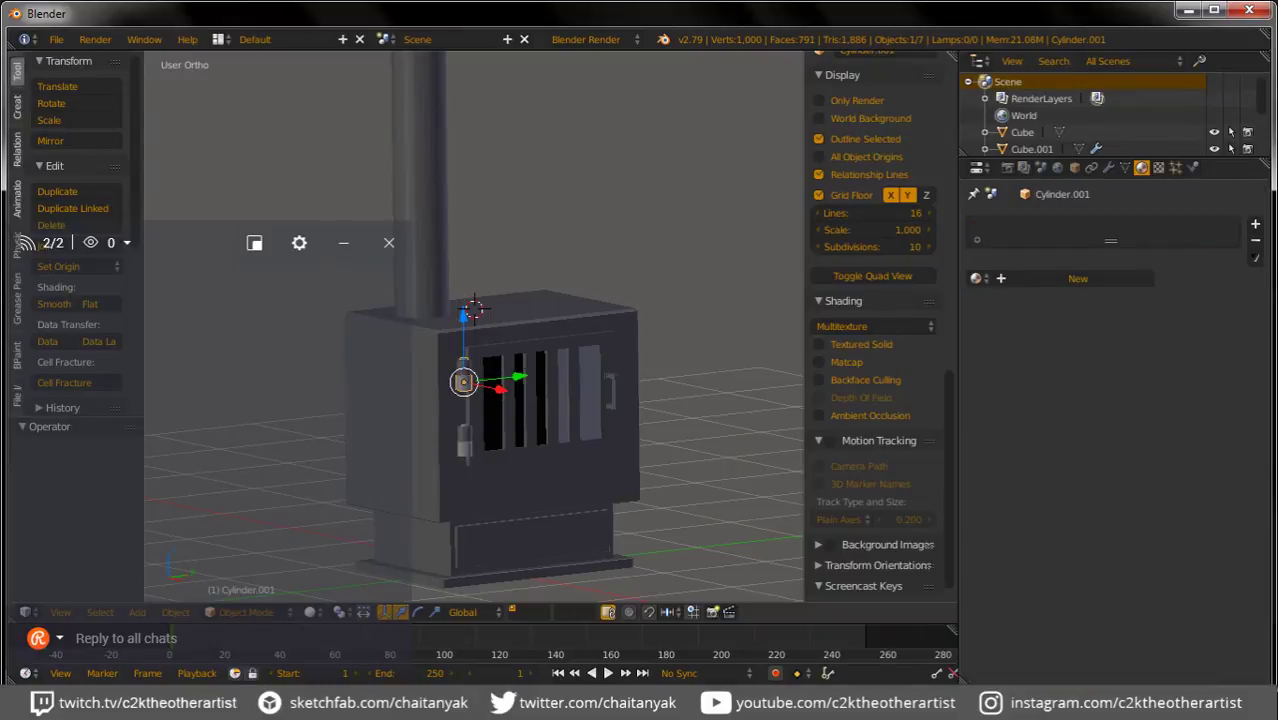
{"action": "left_click", "coordinate": [977, 278]}
{"action": "left_click", "coordinate": [1000, 304]}
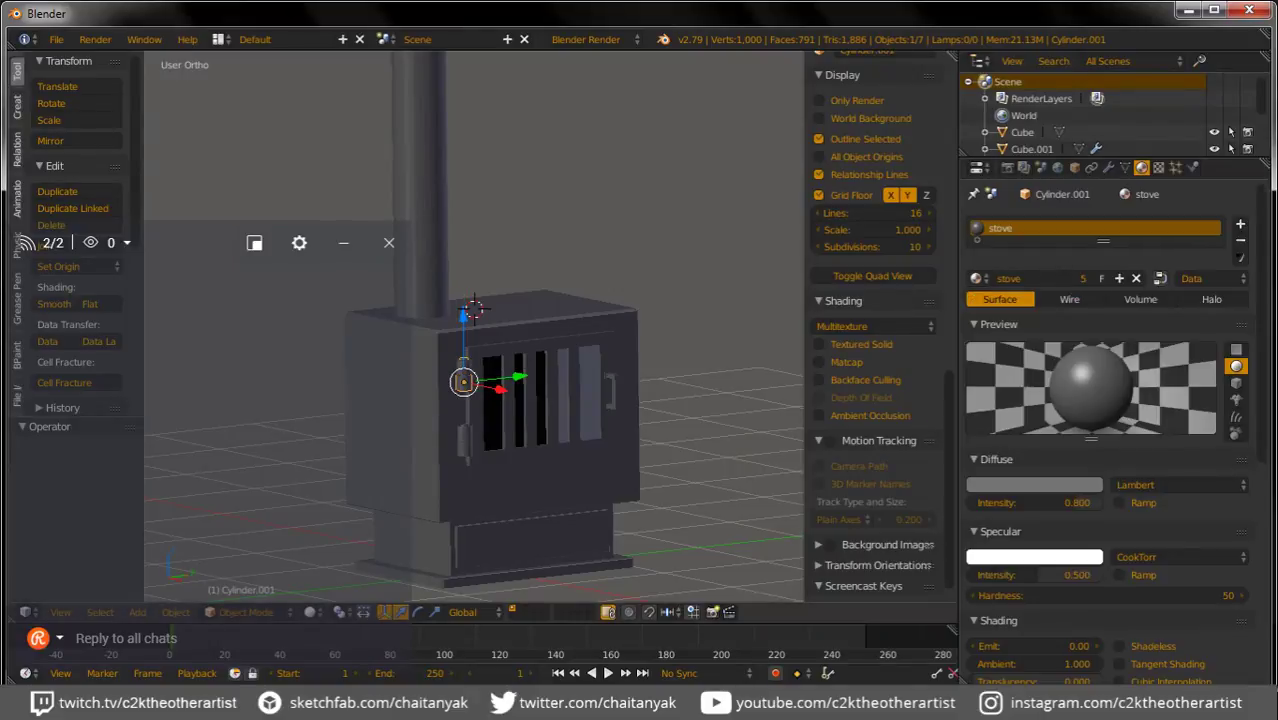
{"action": "key", "text": "a"}
{"action": "middle_click_drag", "start_coordinate": [480, 400], "coordinate": [430, 400]}
{"action": "scroll", "coordinate": [491, 307], "scroll_direction": "up", "scroll_amount": 3}
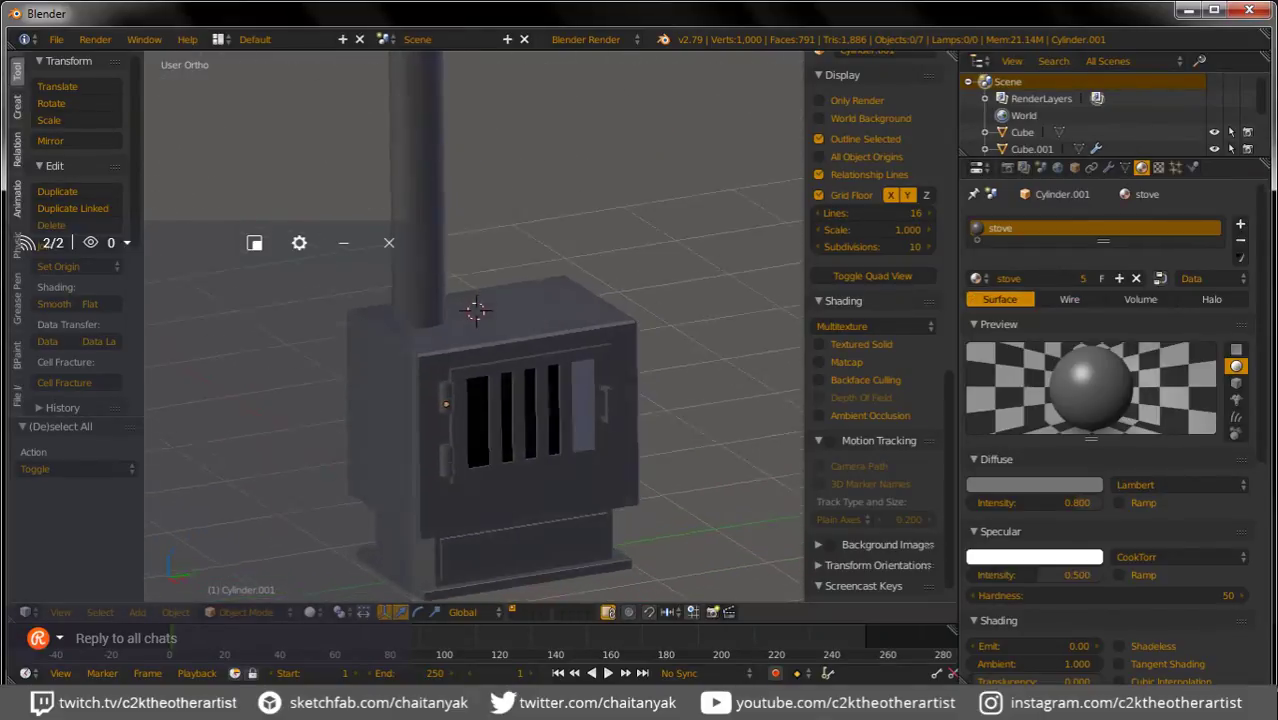
{"action": "mouse_move", "coordinate": [470, 308]}
{"action": "middle_mouse_down"}
{"action": "mouse_move", "coordinate": [516, 262]}
{"action": "mouse_move", "coordinate": [465, 196]}
{"action": "middle_mouse_up"}
Step: Add a Solidify modifier to the stove body: thickness 0.032, material offset 1, rim offset 1
{"action": "right_click", "coordinate": [464, 196]}
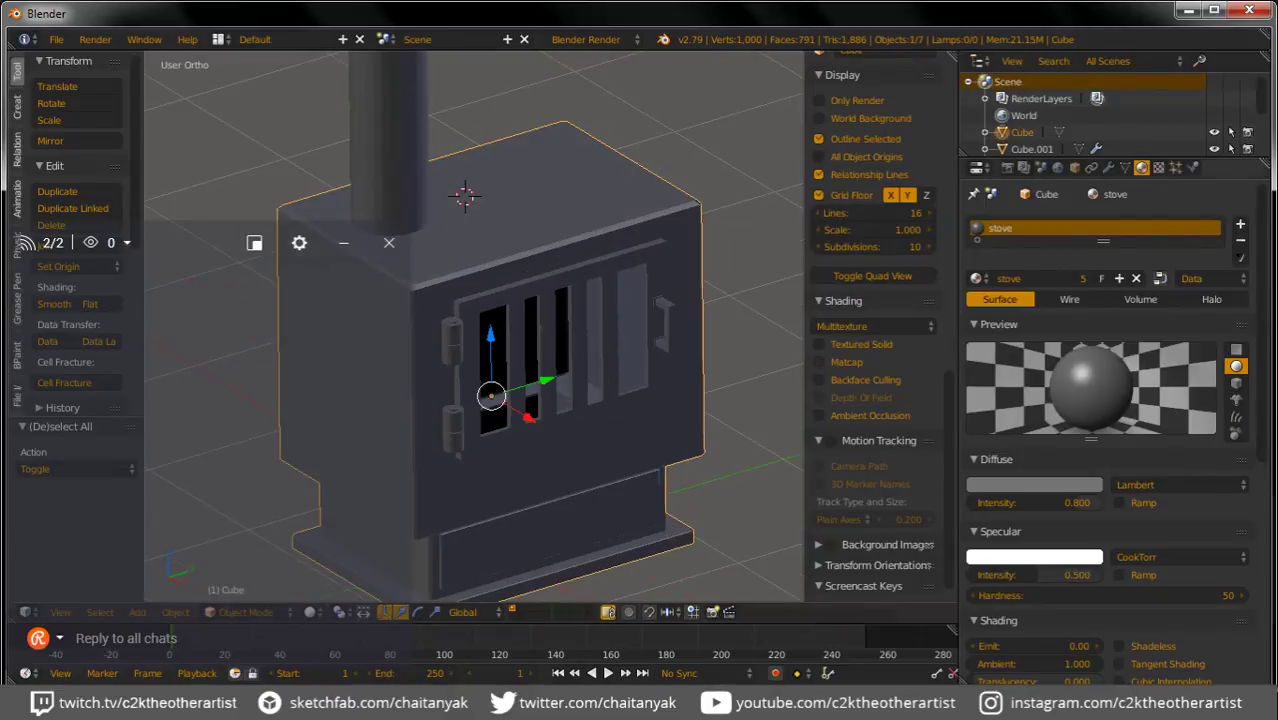
{"action": "left_click", "coordinate": [1107, 167]}
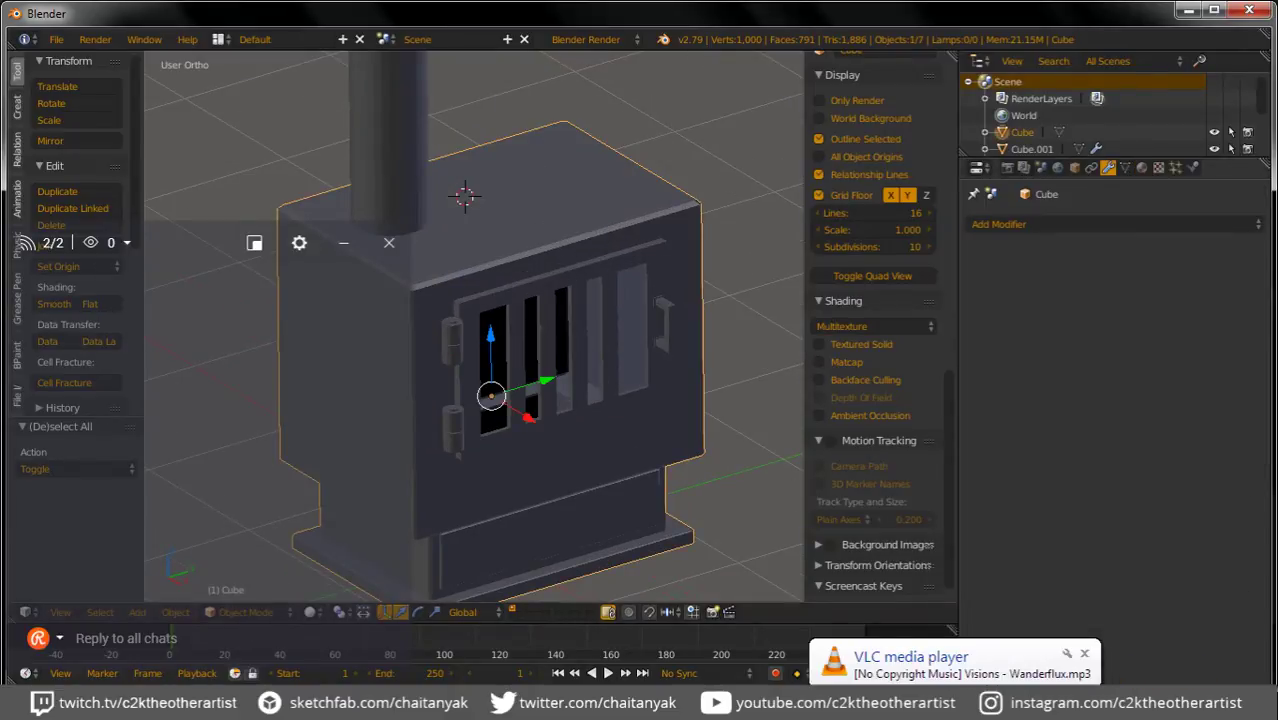
{"action": "left_click", "coordinate": [1000, 224]}
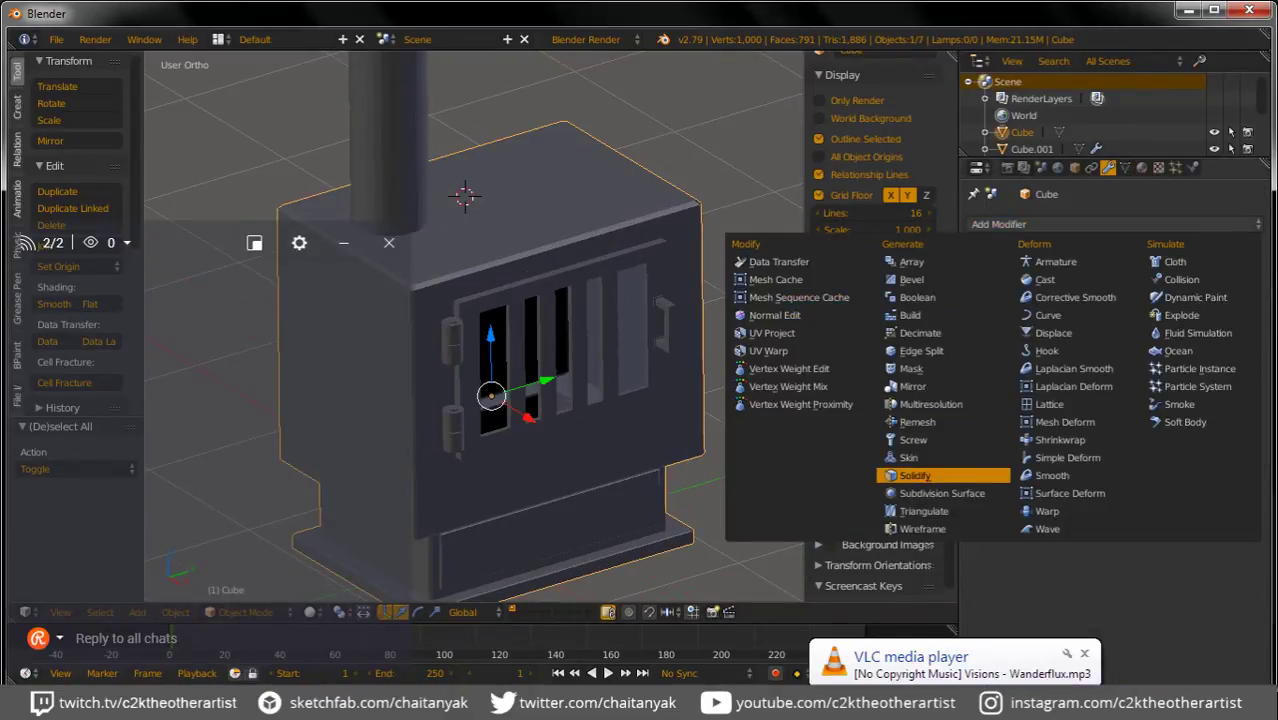
{"action": "left_click", "coordinate": [914, 475]}
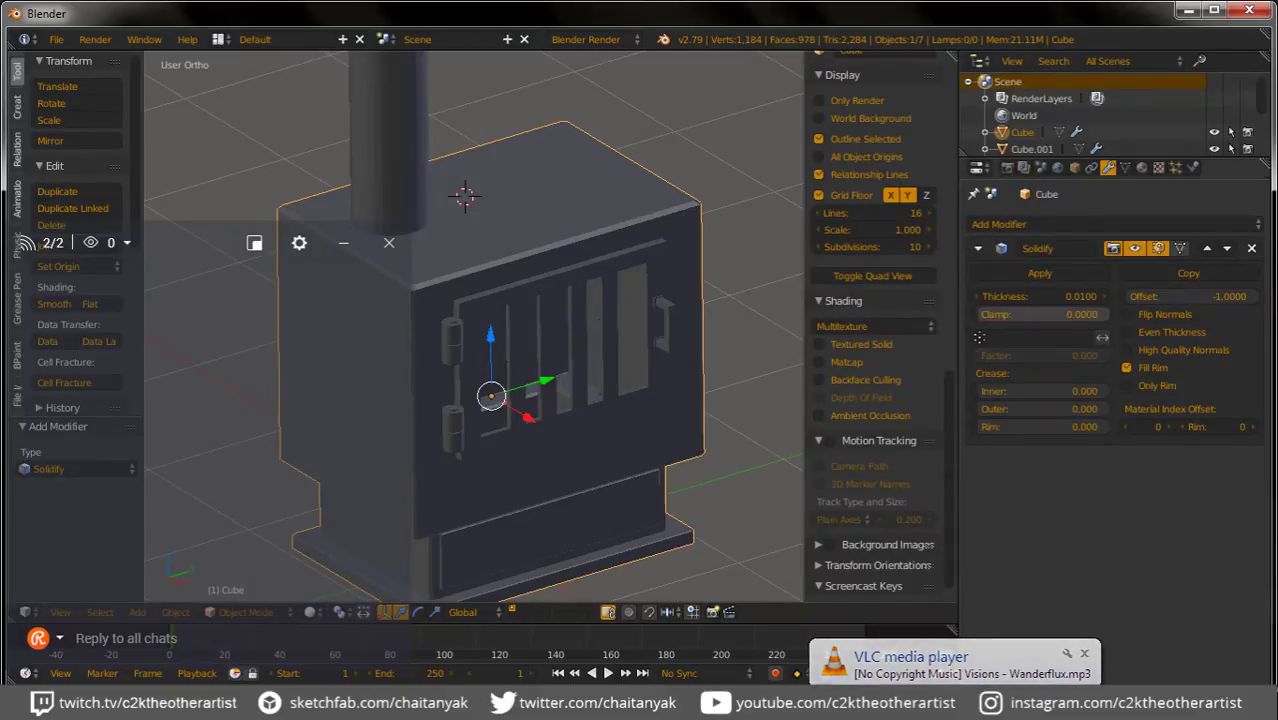
{"action": "left_click_drag", "start_coordinate": [1040, 296], "coordinate": [1080, 296]}
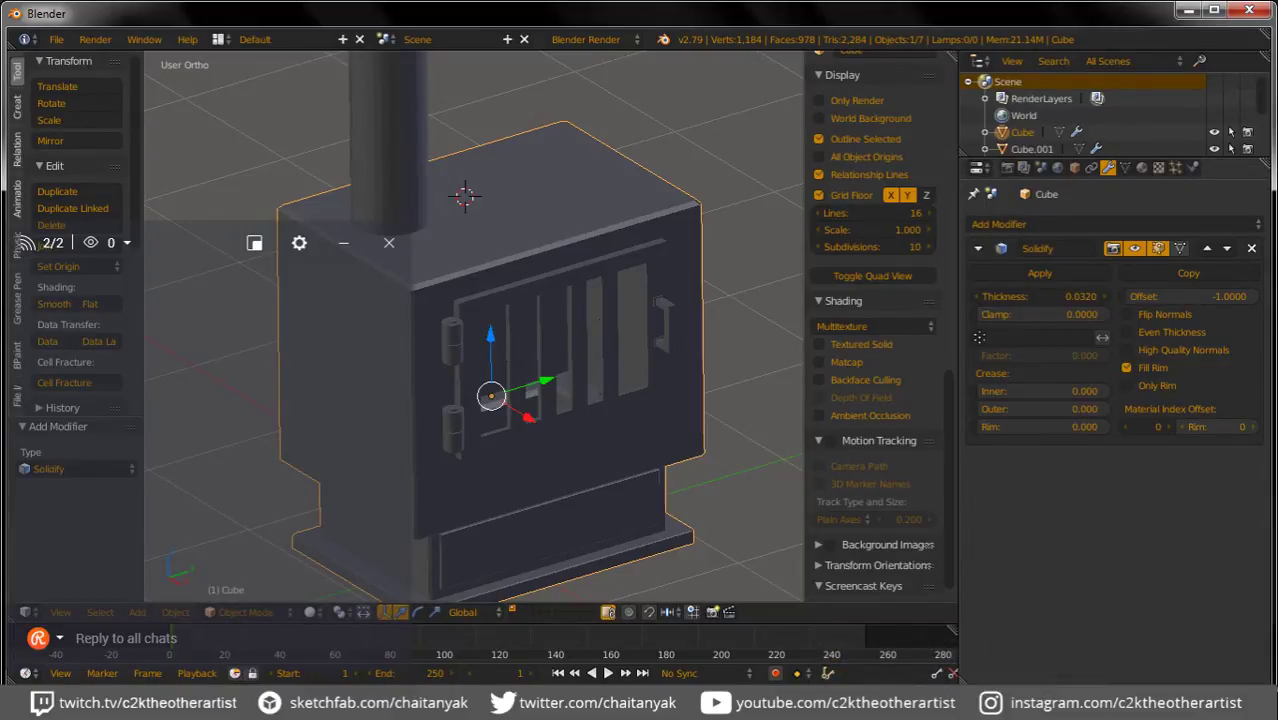
{"action": "left_click", "coordinate": [1253, 426]}
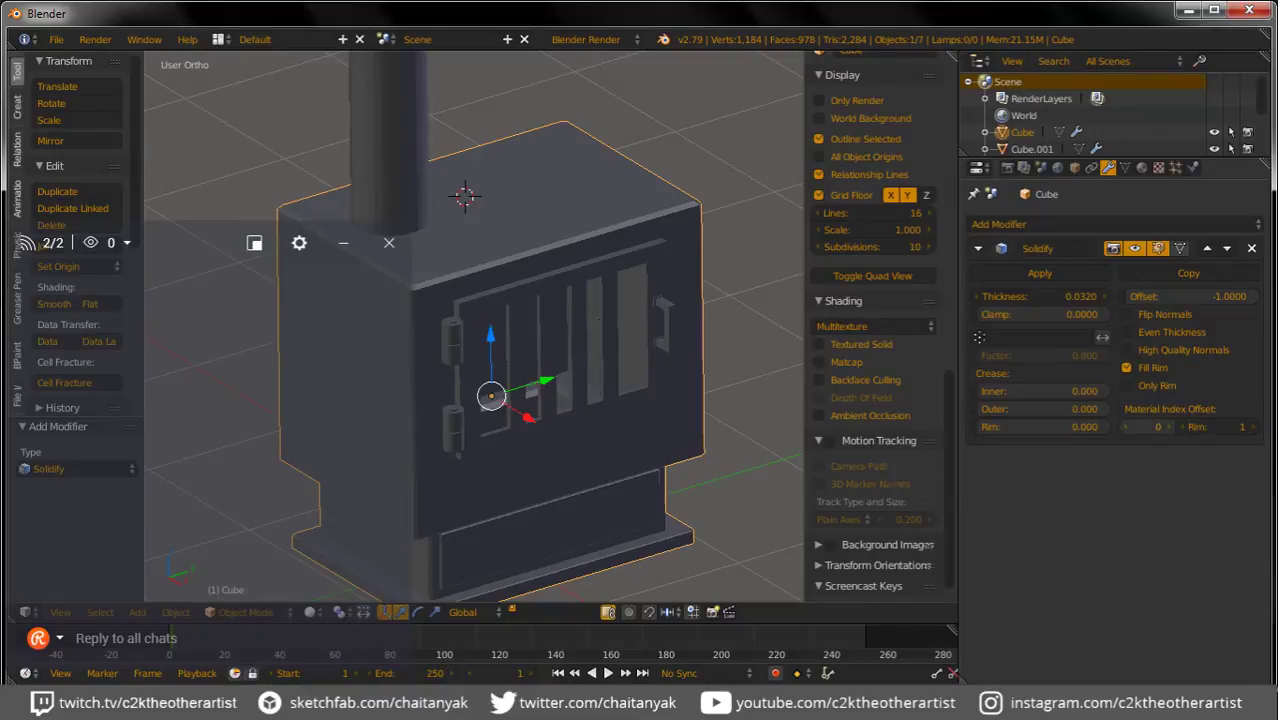
{"action": "left_click", "coordinate": [1168, 426]}
{"action": "left_click", "coordinate": [1141, 167]}
Step: Add a second material slot with a new material 'inner' coloured deep reddish-brown
{"action": "left_click", "coordinate": [1240, 224]}
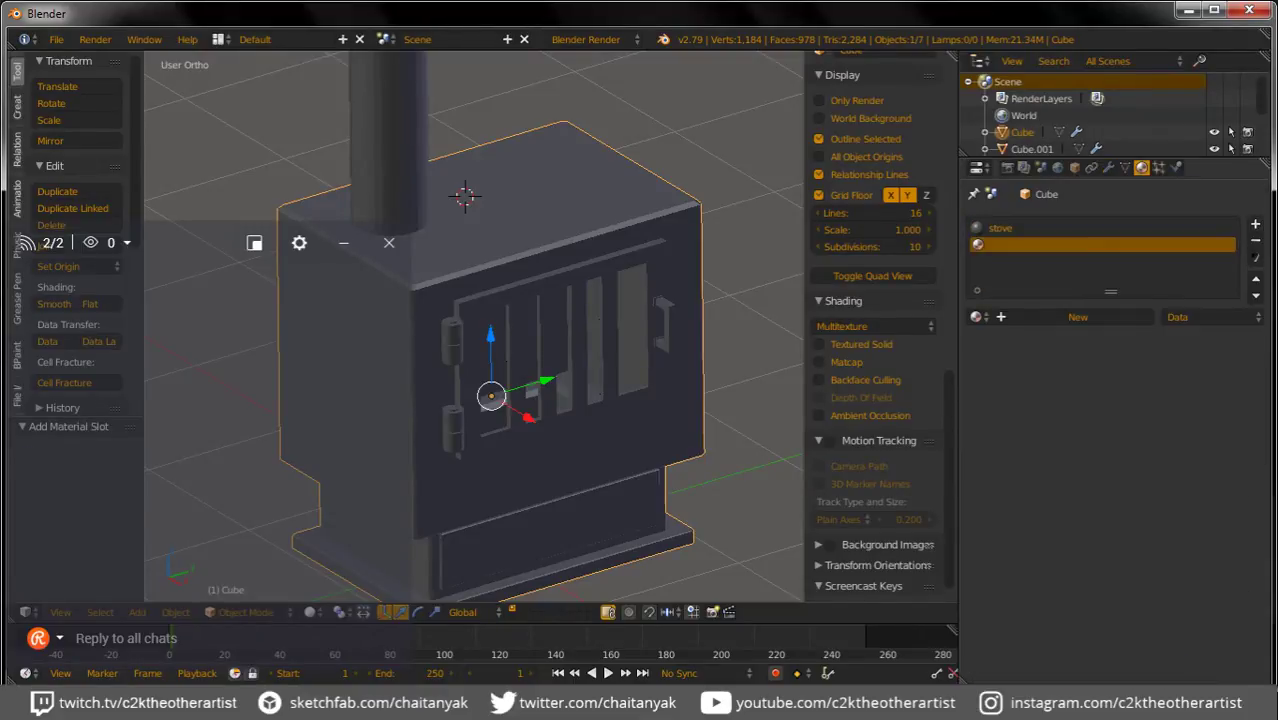
{"action": "left_click", "coordinate": [1065, 317]}
{"action": "double_click", "coordinate": [1015, 317]}
{"action": "key", "text": "BackSpace"}
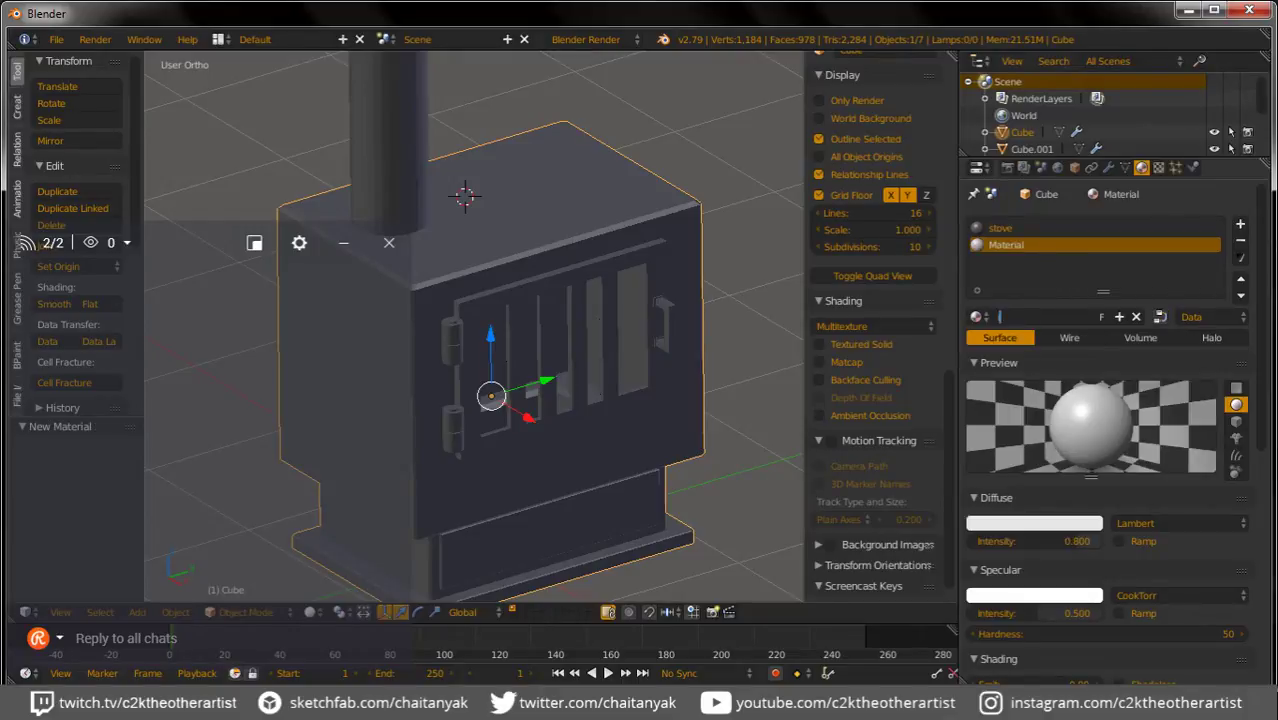
{"action": "type", "text": "inner"}
{"action": "key", "text": "Return"}
{"action": "left_click", "coordinate": [1034, 523]}
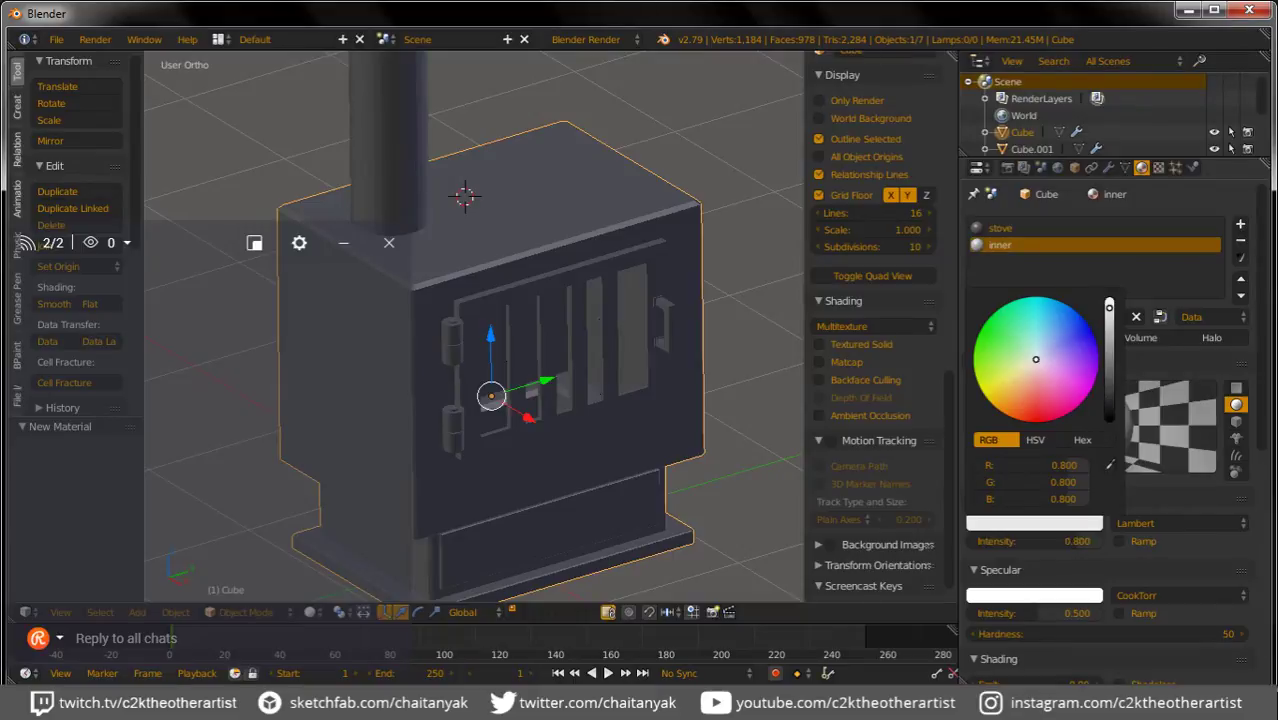
{"action": "left_click_drag", "start_coordinate": [1109, 306], "coordinate": [1109, 384]}
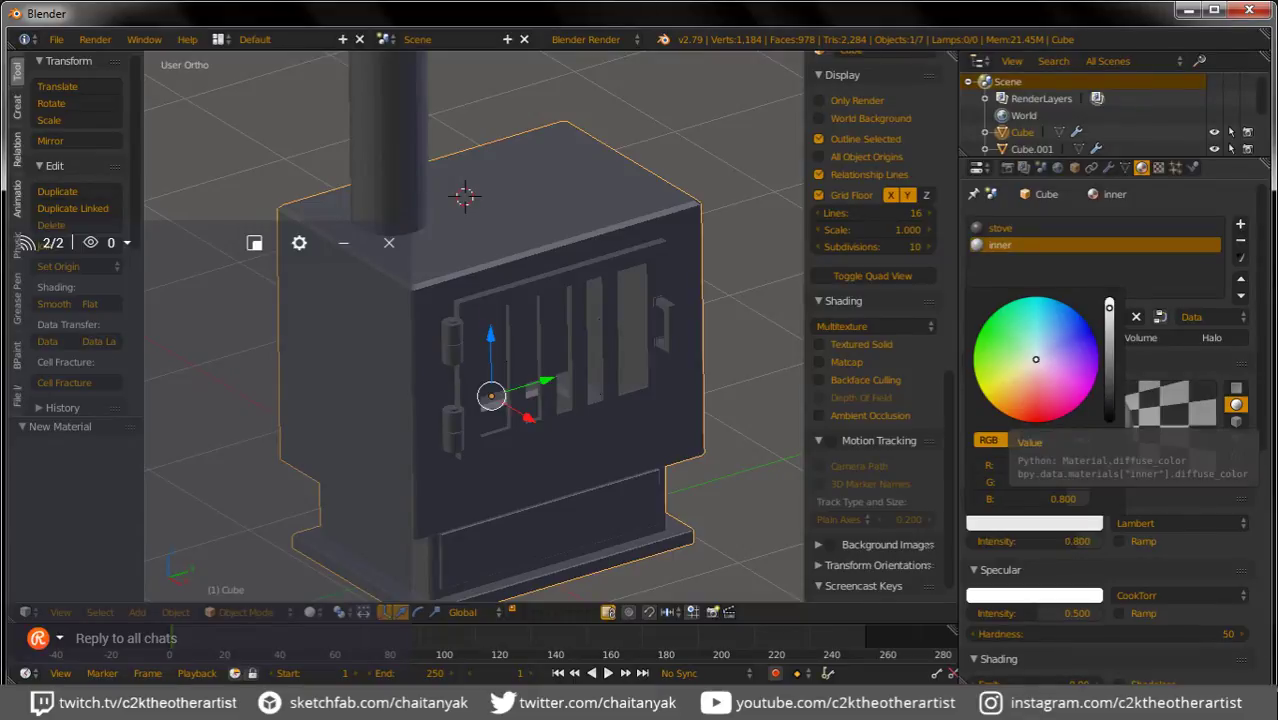
{"action": "left_click_drag", "start_coordinate": [1023, 373], "coordinate": [1018, 392]}
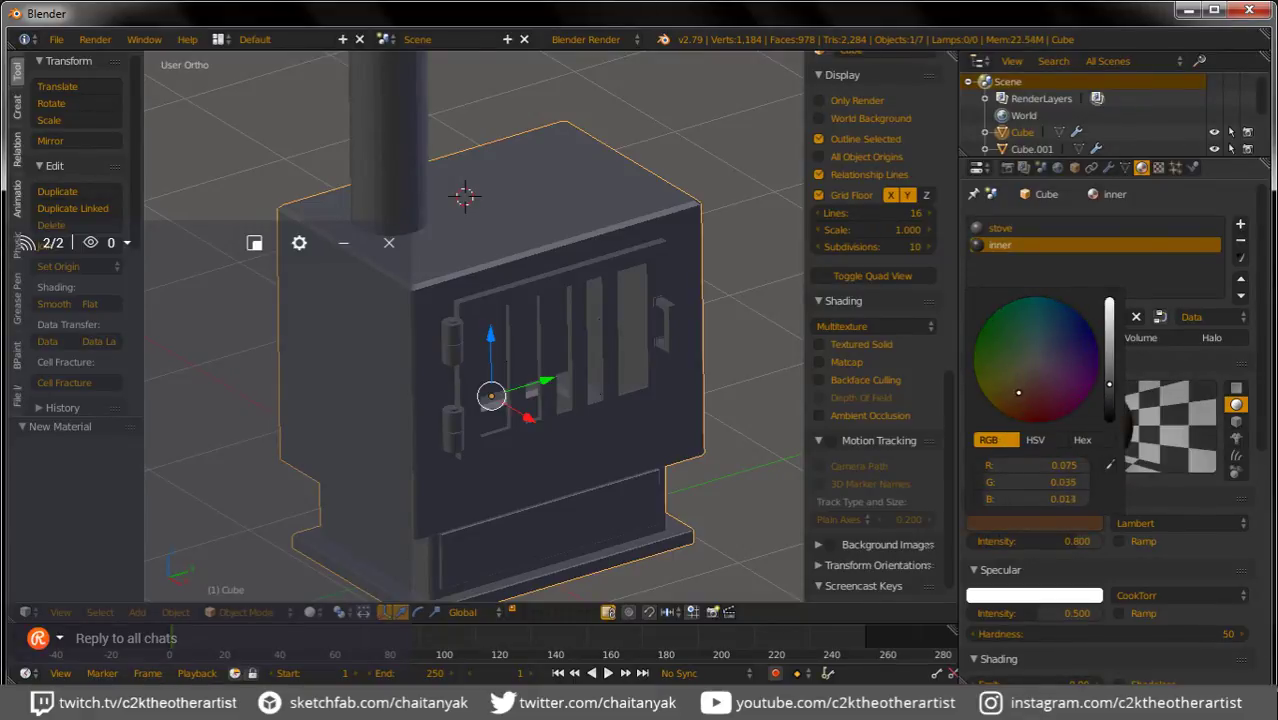
{"action": "left_click_drag", "start_coordinate": [1109, 380], "coordinate": [1109, 356]}
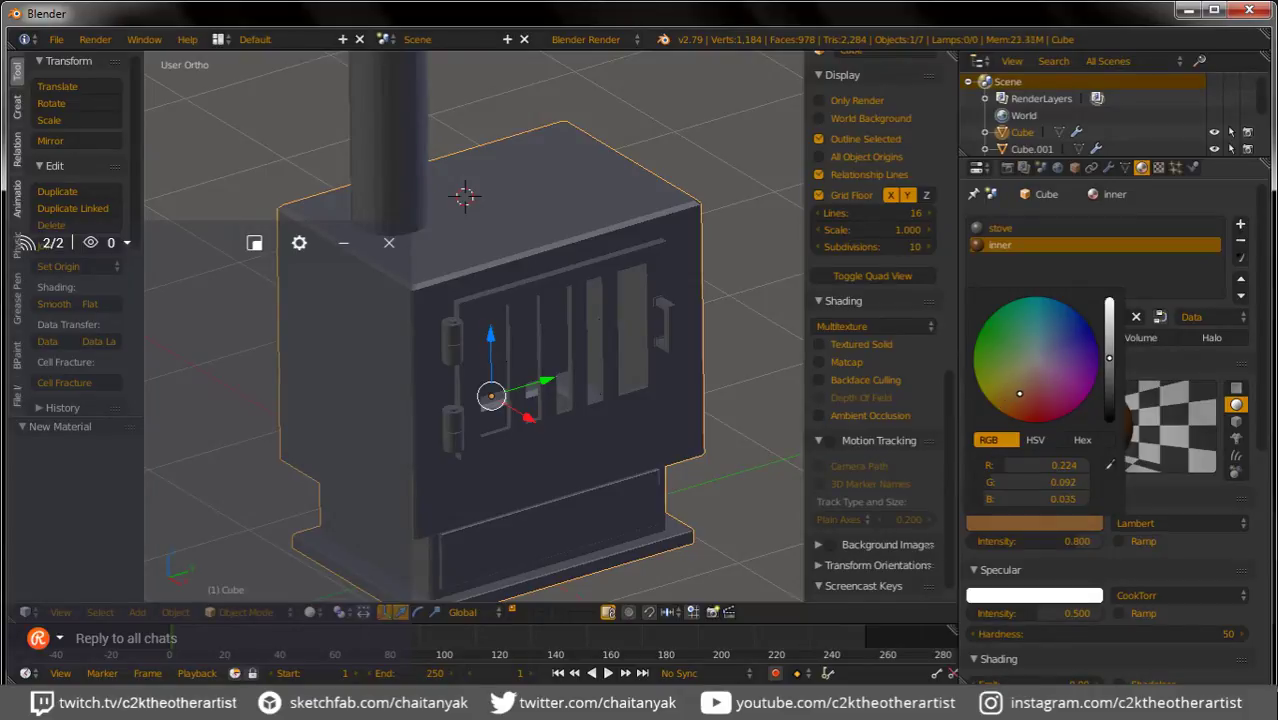
{"action": "left_click_drag", "start_coordinate": [1019, 393], "coordinate": [1025, 404]}
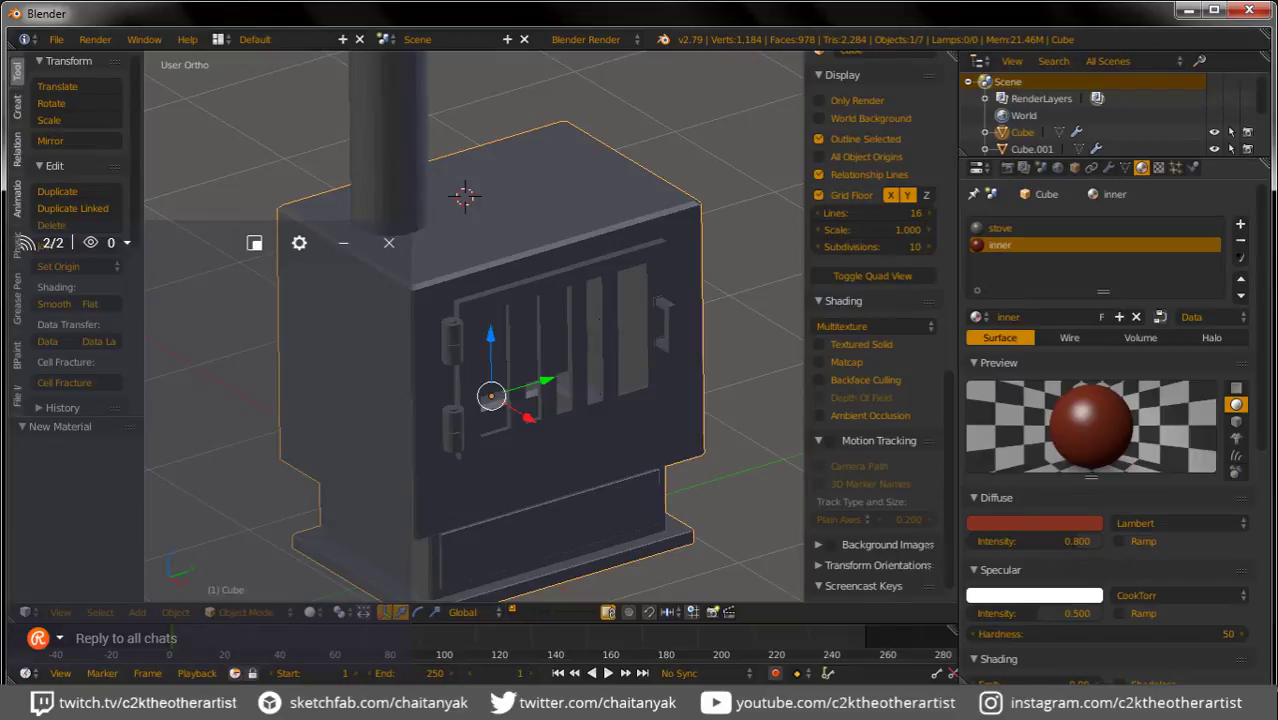
Step: Raise the stove body's Solidify material index offset to 2
{"action": "left_click", "coordinate": [1108, 167]}
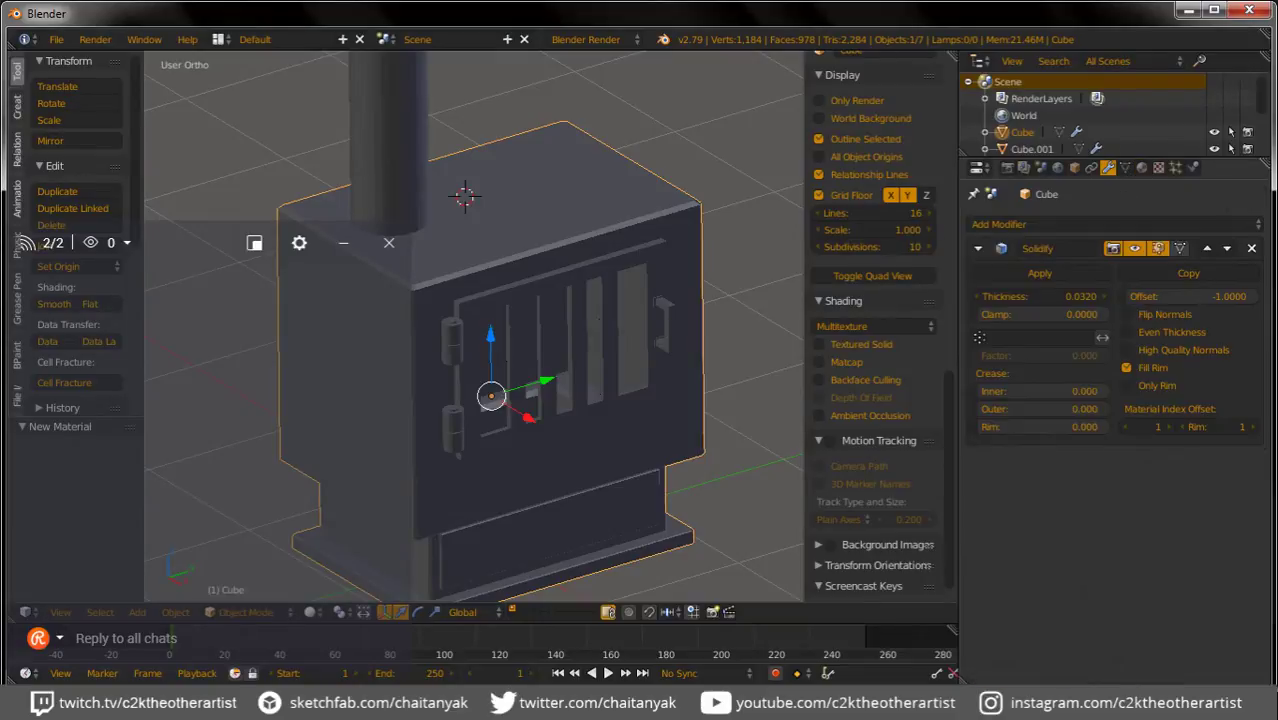
{"action": "left_click", "coordinate": [1188, 426]}
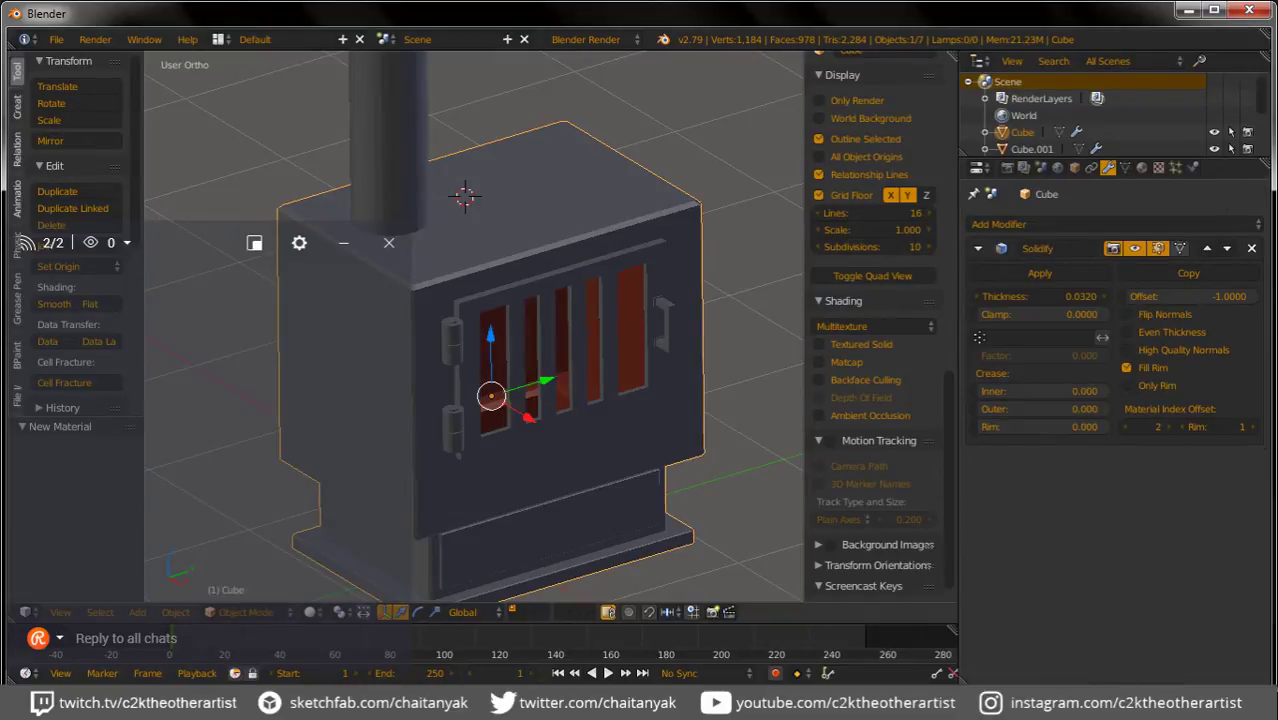
{"action": "mouse_move", "coordinate": [500, 350]}
{"action": "middle_mouse_down"}
{"action": "mouse_move", "coordinate": [560, 345]}
{"action": "mouse_move", "coordinate": [480, 330]}
{"action": "mouse_move", "coordinate": [460, 300]}
{"action": "middle_mouse_up"}
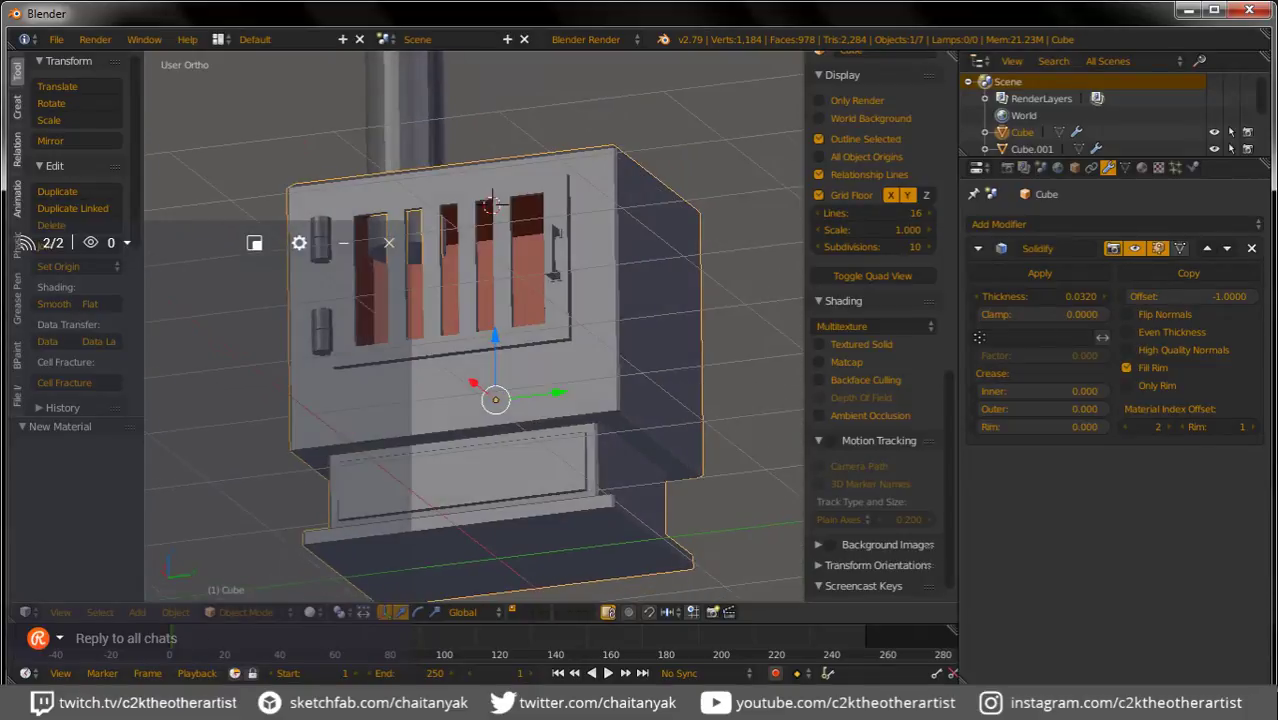
Step: Inset the chimney pipe's end cap face by extruding it and scaling it to 0.792
{"action": "right_click", "coordinate": [405, 110]}
{"action": "left_click", "coordinate": [408, 252]}
{"action": "scroll", "coordinate": [870, 300], "scroll_direction": "up", "scroll_amount": 4}
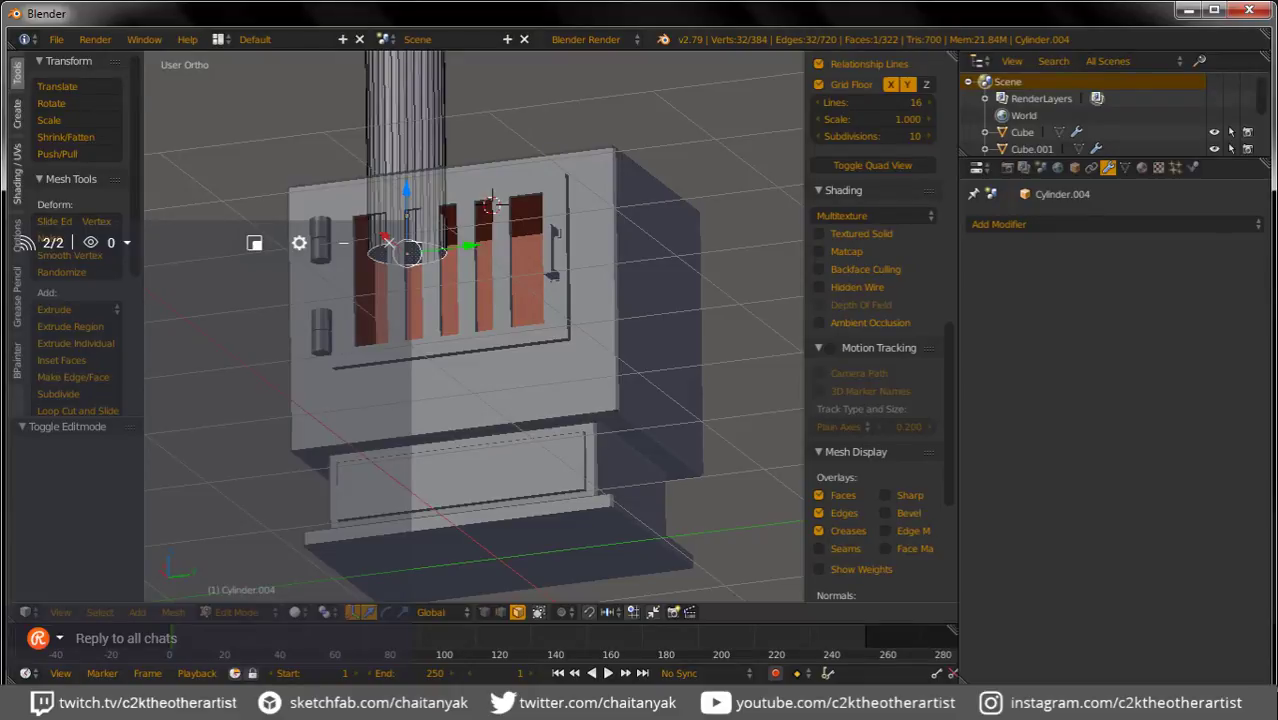
{"action": "key", "text": "e"}
{"action": "key", "text": "Escape"}
{"action": "key", "text": "s"}
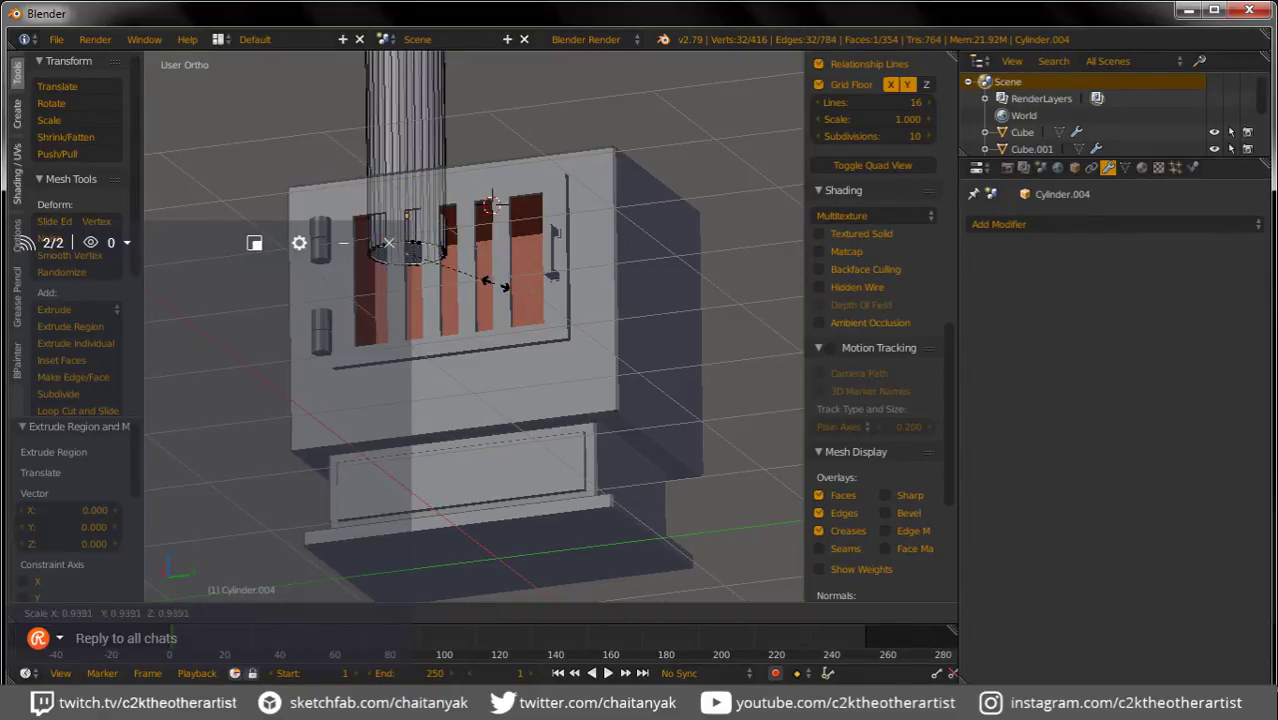
{"action": "left_click", "coordinate": [482, 282]}
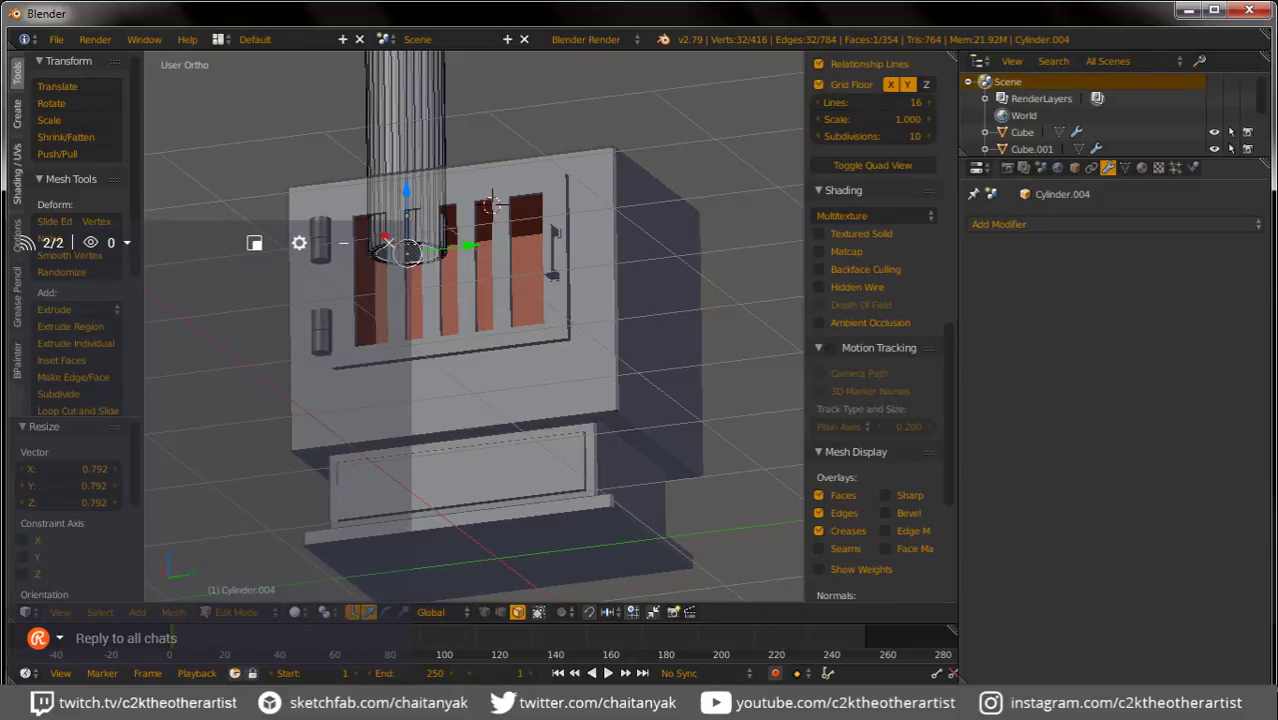
Step: Add a second material slot using the inner material and assign it to the inset face
{"action": "left_click", "coordinate": [1141, 167]}
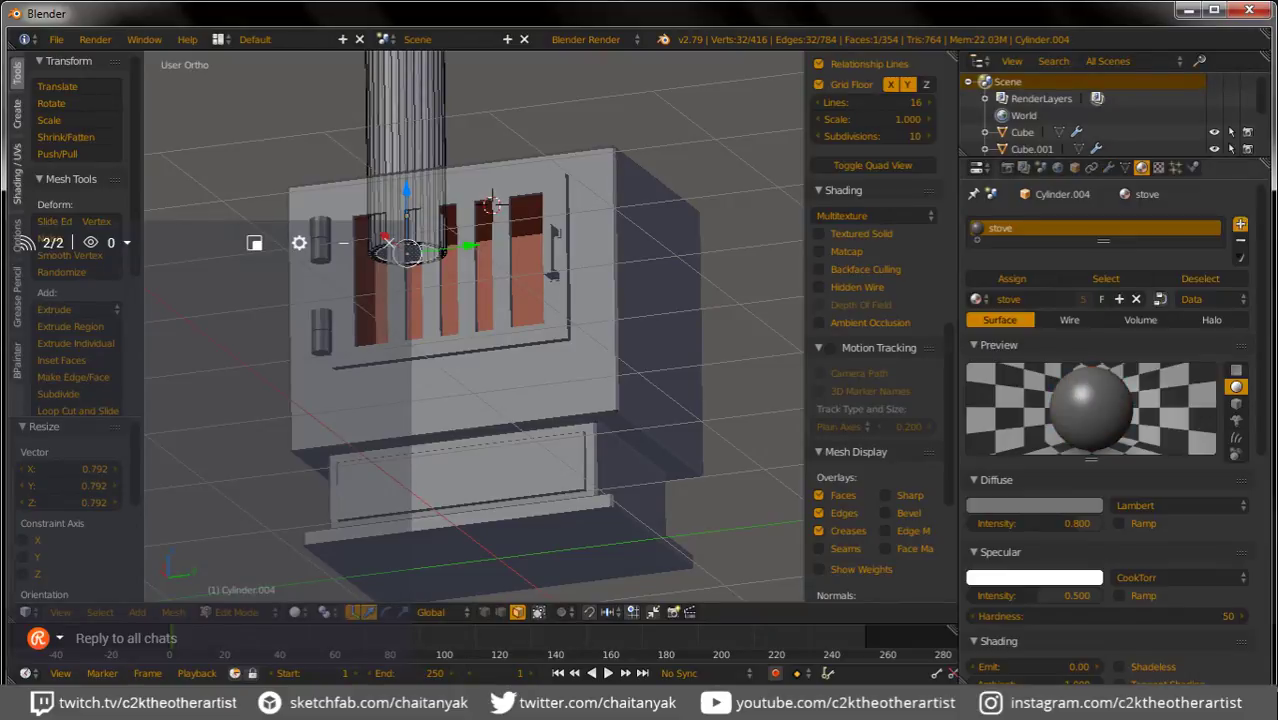
{"action": "left_click", "coordinate": [1240, 224]}
{"action": "left_click", "coordinate": [977, 337]}
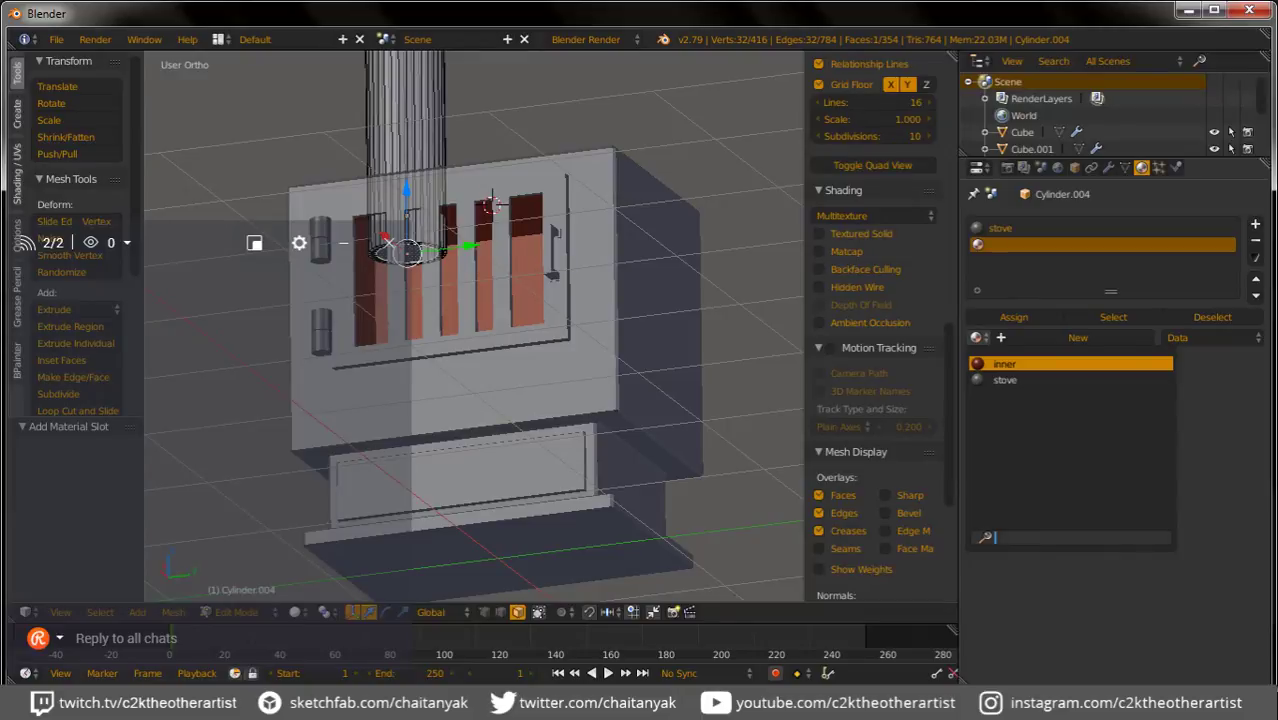
{"action": "left_click", "coordinate": [1010, 364]}
{"action": "left_click", "coordinate": [1012, 317]}
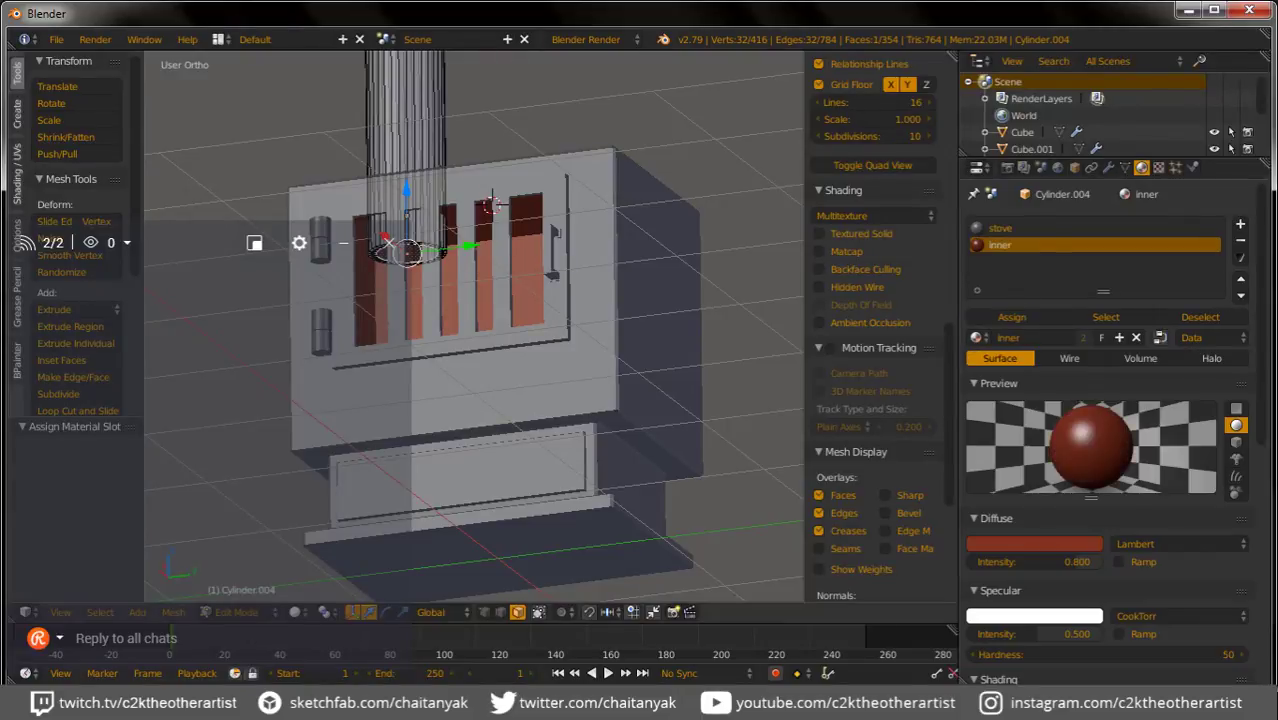
Step: Extrude the inset cap face inward to recess it, then leave Edit Mode
{"action": "key", "text": "e"}
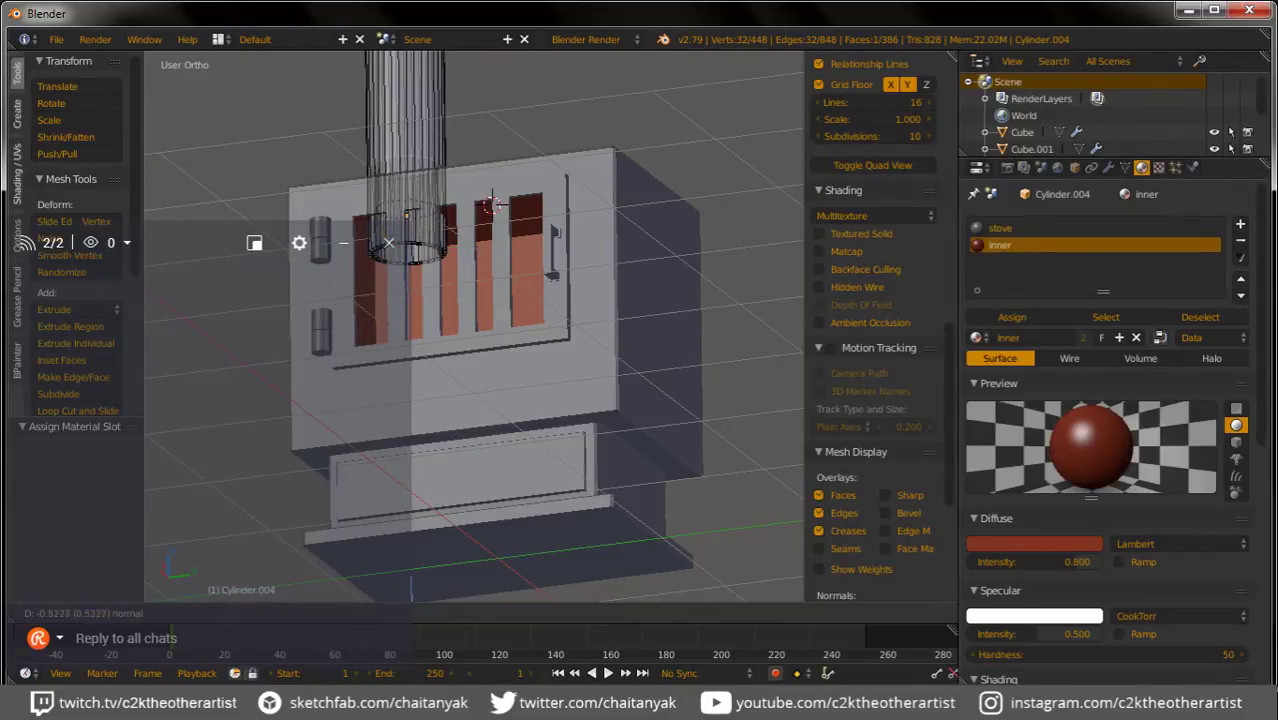
{"action": "left_click", "coordinate": [490, 205]}
{"action": "key", "text": "Tab"}
{"action": "scroll", "coordinate": [490, 205], "scroll_direction": "down", "scroll_amount": 1}
{"action": "scroll", "coordinate": [487, 193], "scroll_direction": "down", "scroll_amount": 2}
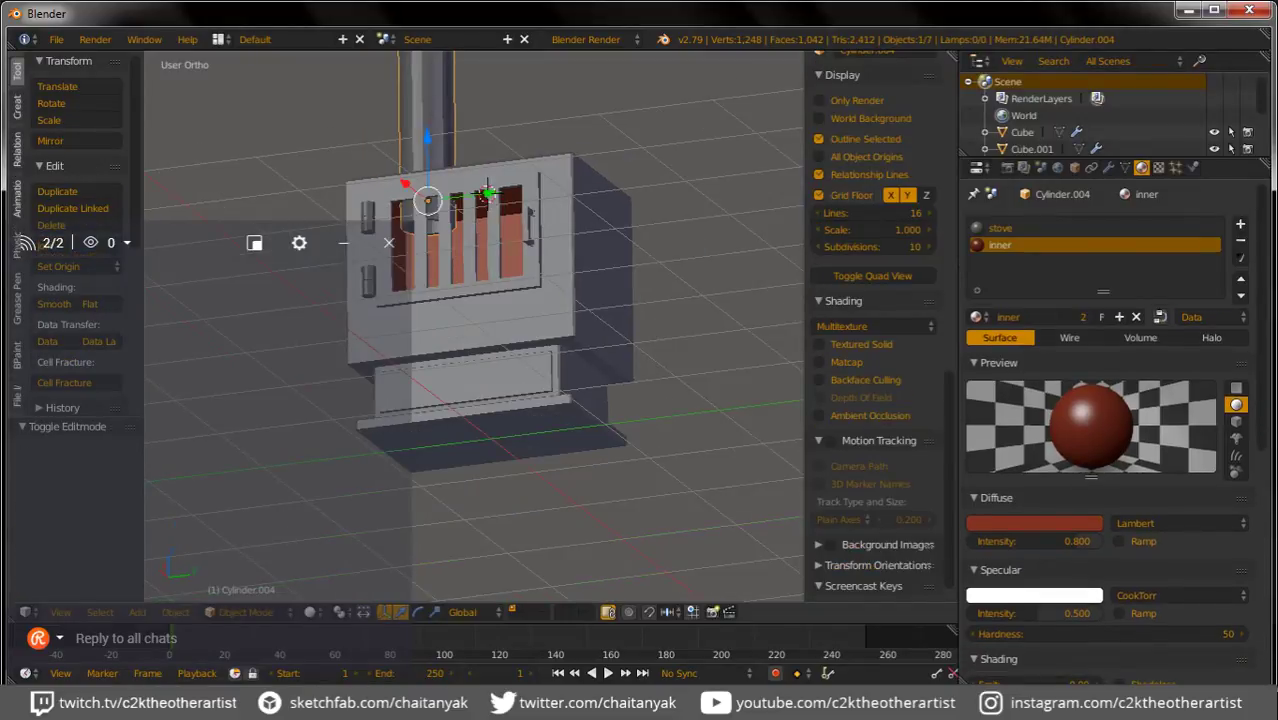
Step: Inspect the recessed chimney cap in Edit Mode, then return to Object Mode
{"action": "key", "text": "Tab"}
{"action": "scroll", "coordinate": [593, 152], "scroll_direction": "up", "scroll_amount": 4}
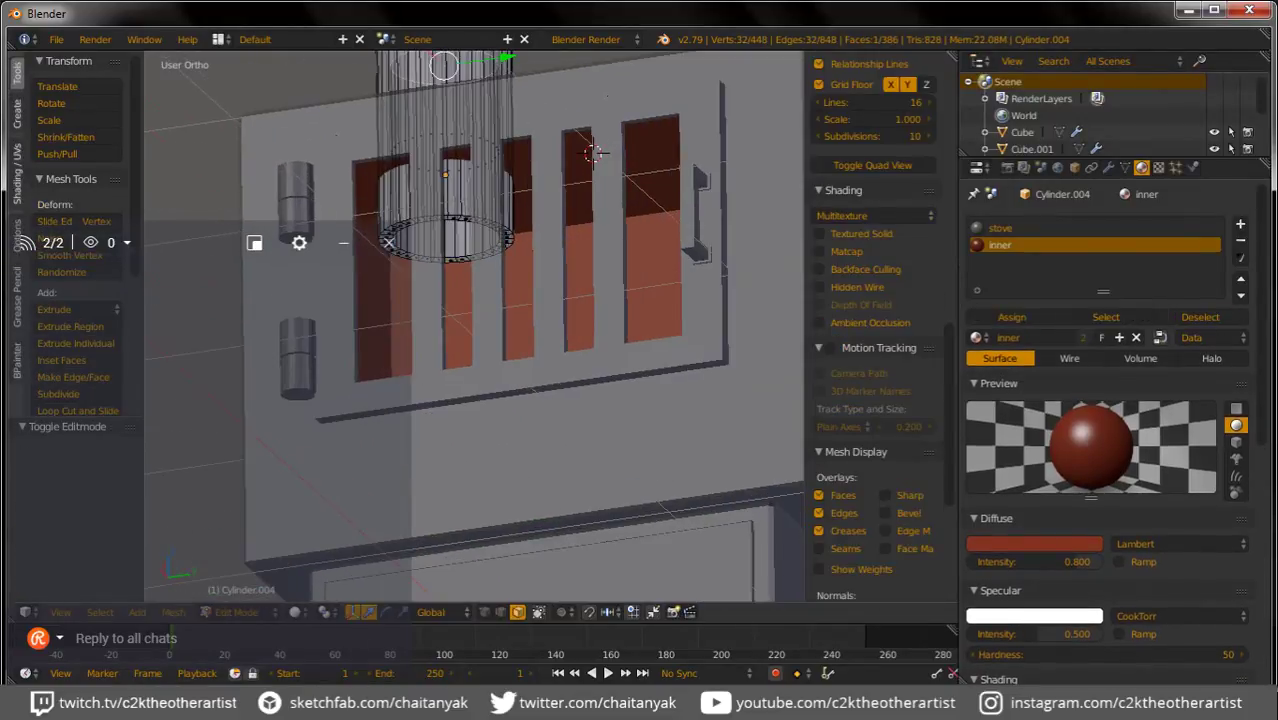
{"action": "scroll", "coordinate": [593, 152], "scroll_direction": "up", "scroll_amount": 2}
{"action": "key", "text": "a"}
{"action": "key", "text": "a"}
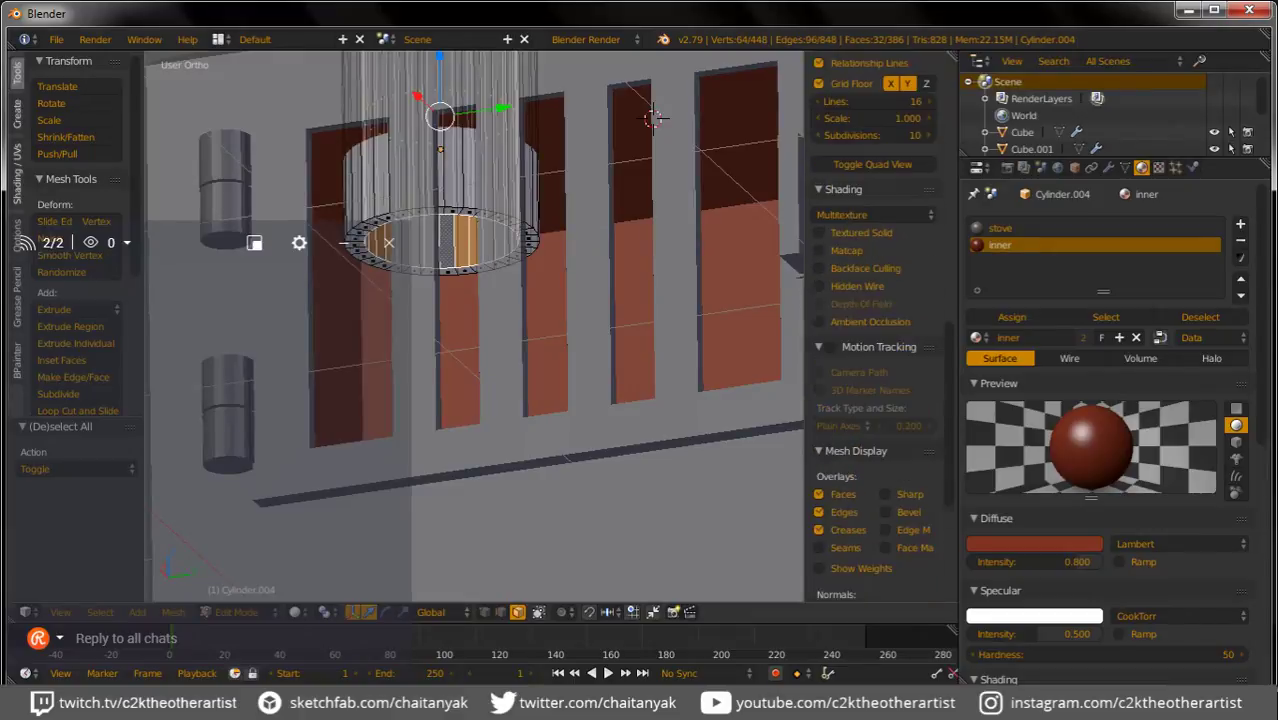
{"action": "middle_click_drag", "start_coordinate": [652, 118], "coordinate": [664, 134]}
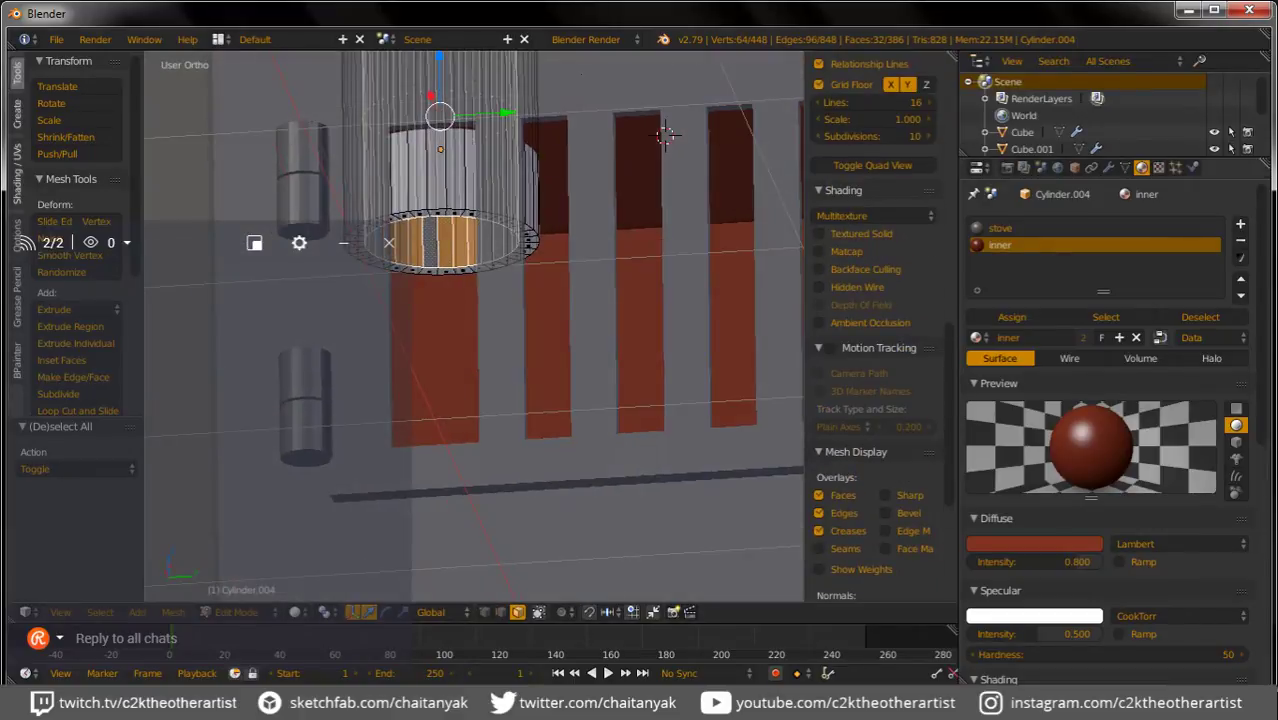
{"action": "key", "text": "Tab"}
{"action": "scroll", "coordinate": [663, 133], "scroll_direction": "down", "scroll_amount": 3}
{"action": "scroll", "coordinate": [640, 180], "scroll_direction": "down", "scroll_amount": 3}
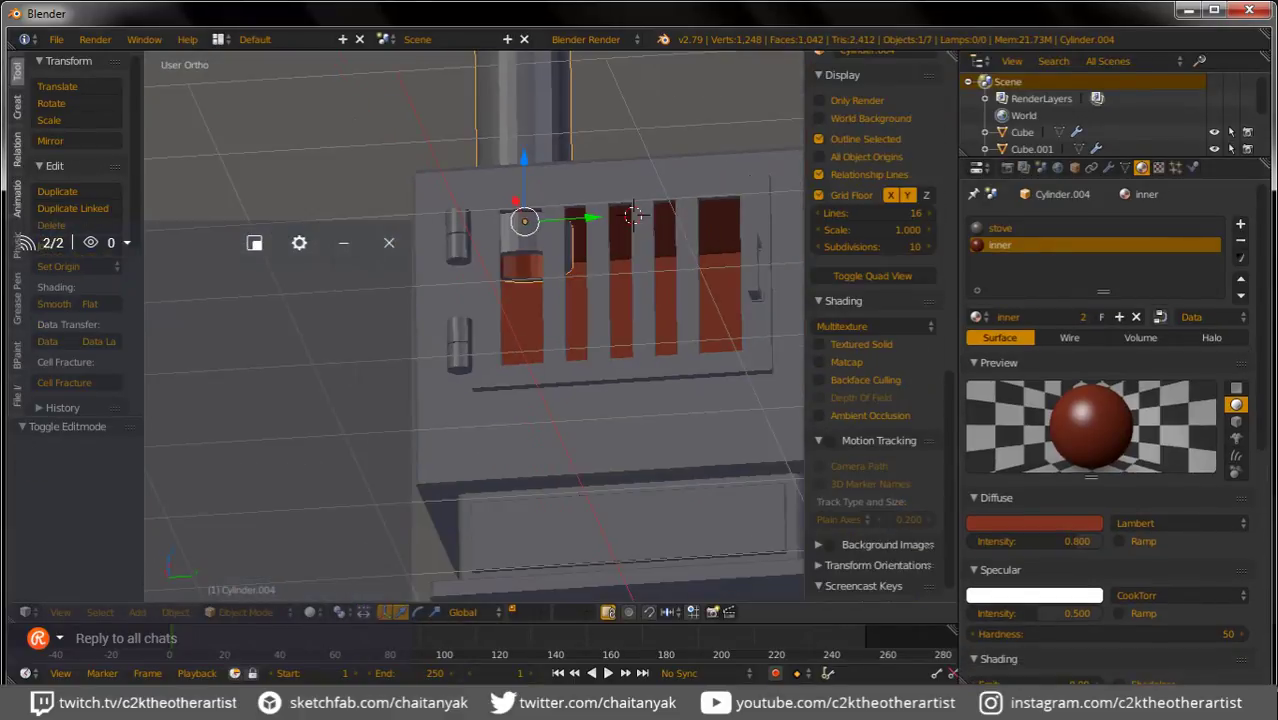
{"action": "scroll", "coordinate": [620, 240], "scroll_direction": "down", "scroll_amount": 2}
{"action": "scroll", "coordinate": [620, 240], "scroll_direction": "down", "scroll_amount": 2}
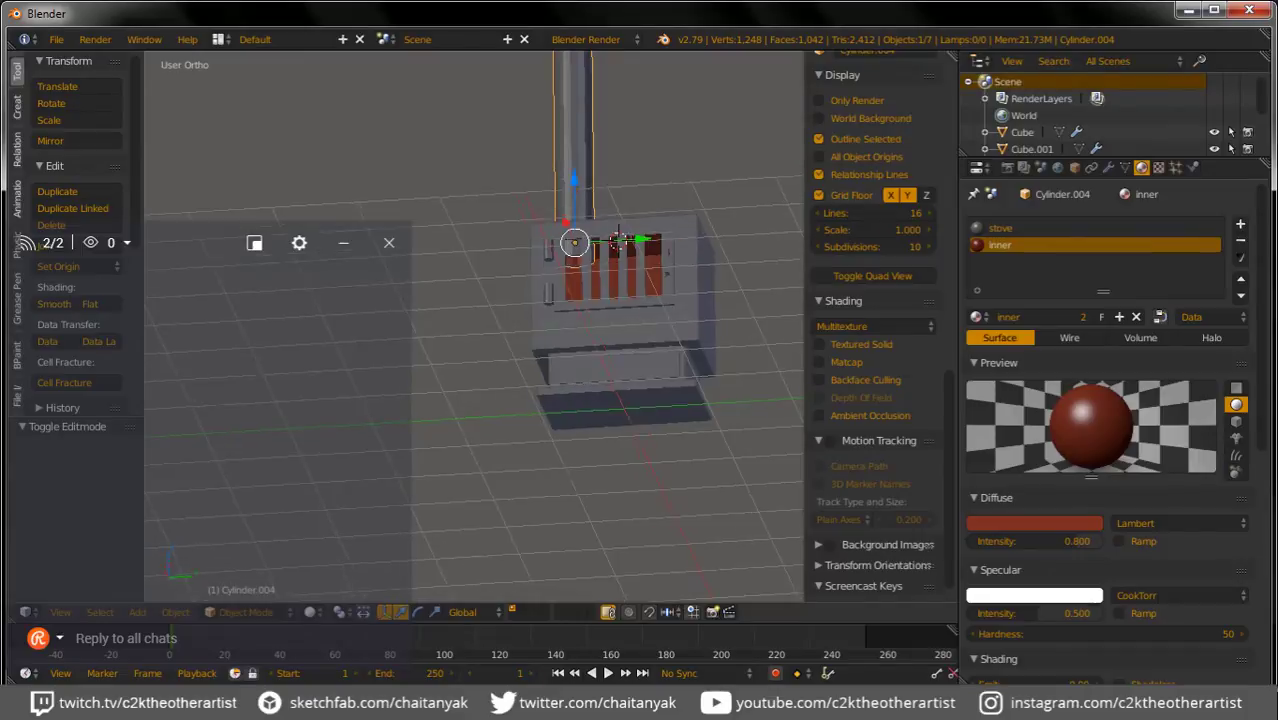
{"action": "middle_click_drag", "start_coordinate": [618, 243], "coordinate": [560, 300]}
Step: Raise the chimney pipe slightly along the Z axis
{"action": "key", "text": "g"}
{"action": "key", "text": "z"}
{"action": "left_click", "coordinate": [618, 248]}
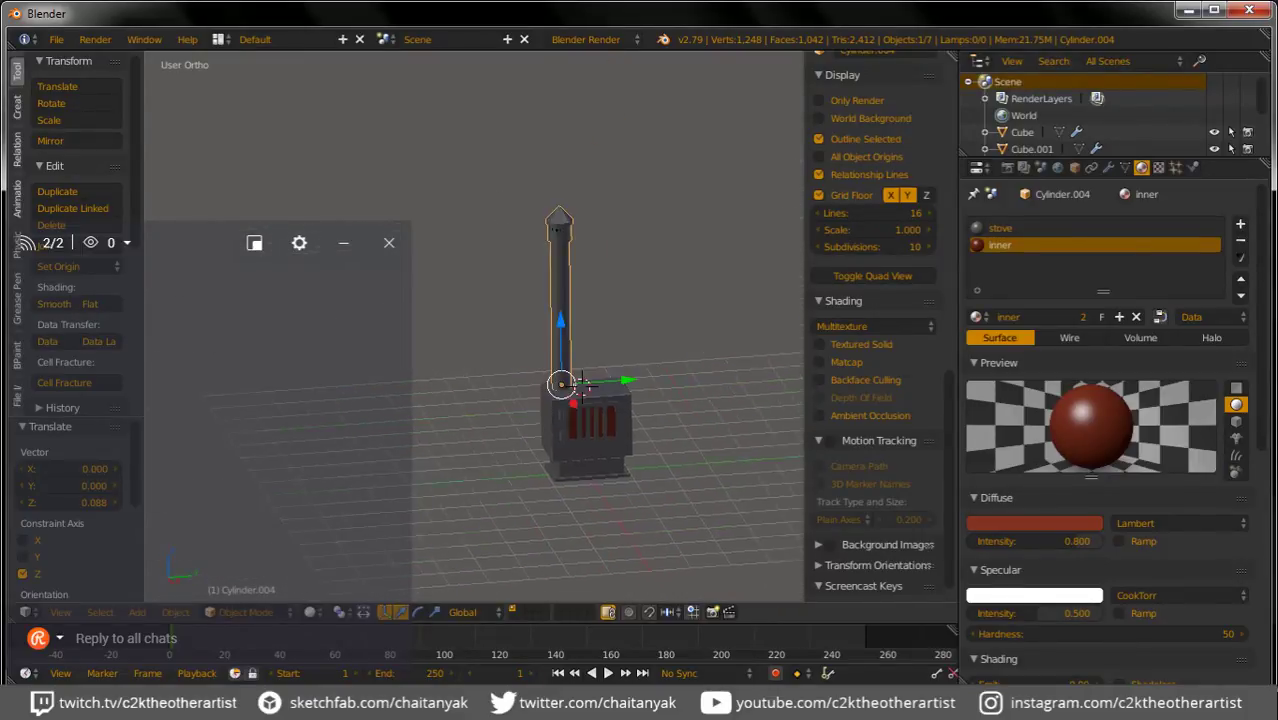
{"action": "scroll", "coordinate": [560, 300], "scroll_direction": "up", "scroll_amount": 3}
{"action": "scroll", "coordinate": [560, 300], "scroll_direction": "up", "scroll_amount": 2}
{"action": "scroll", "coordinate": [560, 300], "scroll_direction": "up", "scroll_amount": 2}
Step: Check the chimney mesh in wireframe Edit Mode, then return to solid Object Mode
{"action": "key", "text": "Tab"}
{"action": "key", "text": "z"}
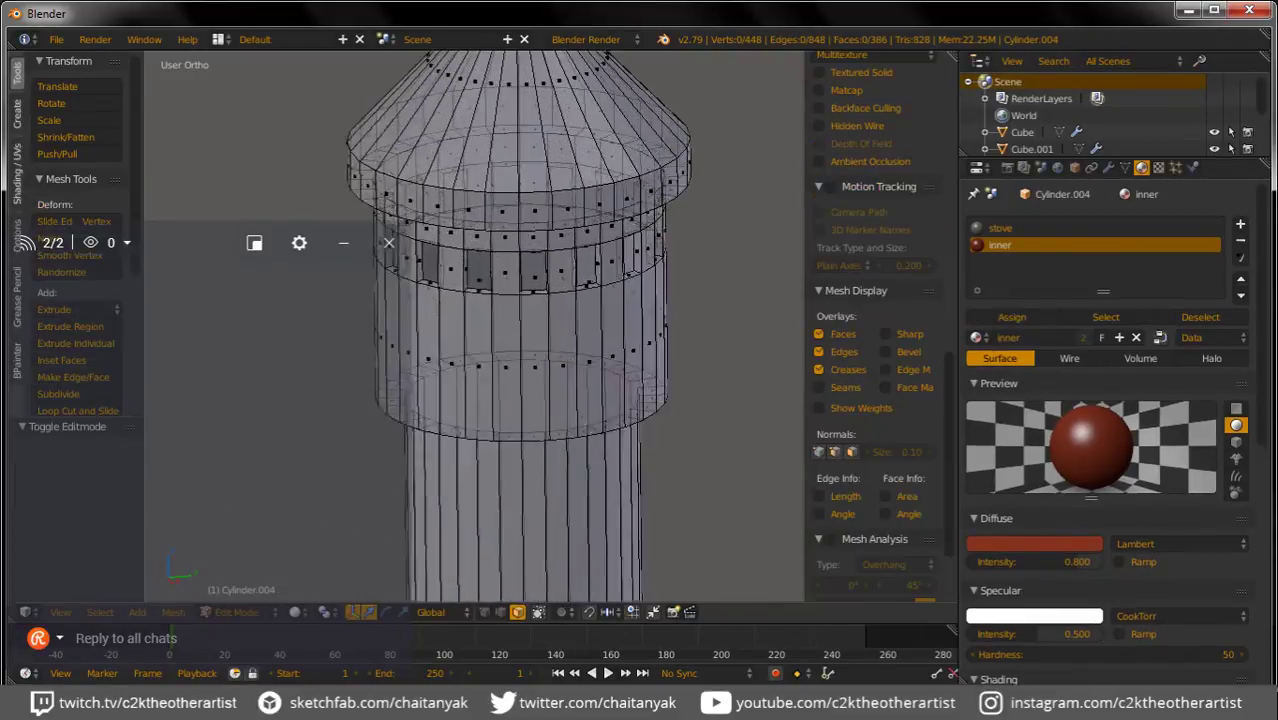
{"action": "scroll", "coordinate": [520, 300], "scroll_direction": "down", "scroll_amount": 1}
{"action": "scroll", "coordinate": [520, 300], "scroll_direction": "down", "scroll_amount": 1}
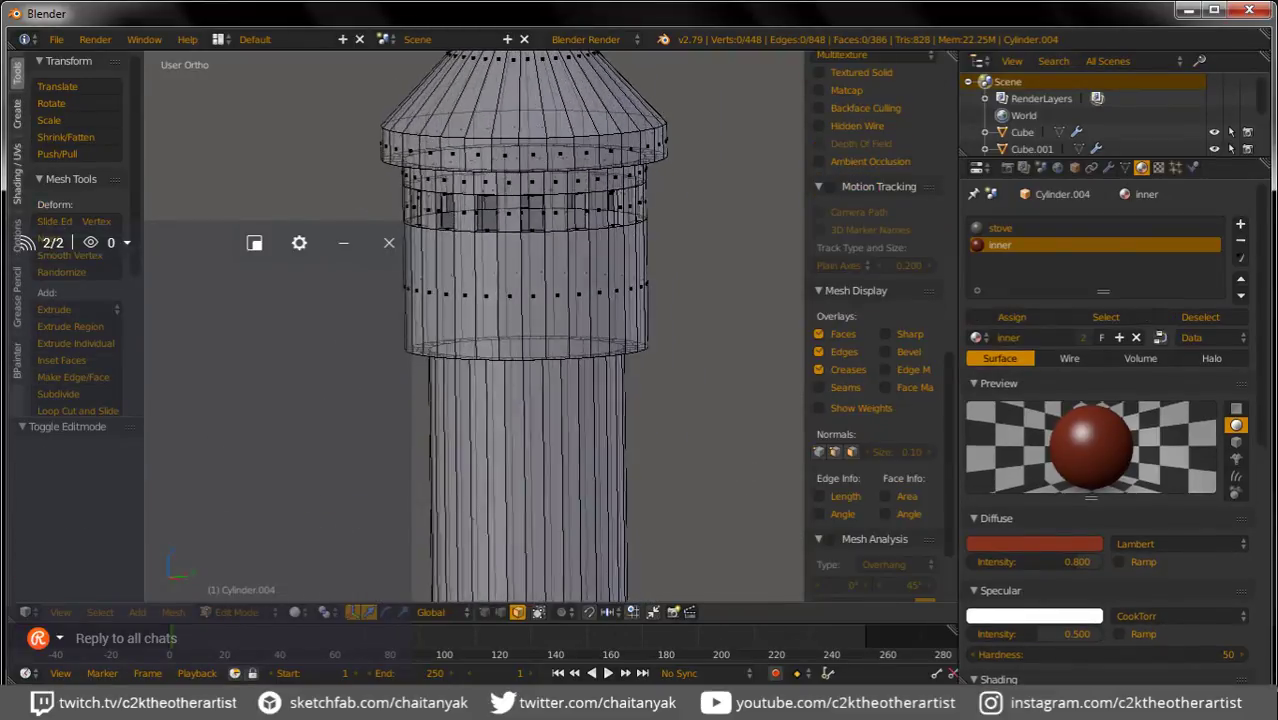
{"action": "scroll", "coordinate": [525, 330], "scroll_direction": "down", "scroll_amount": 6}
{"action": "scroll", "coordinate": [586, 400], "scroll_direction": "down", "scroll_amount": 2}
{"action": "key", "text": "Tab"}
{"action": "key", "text": "z"}
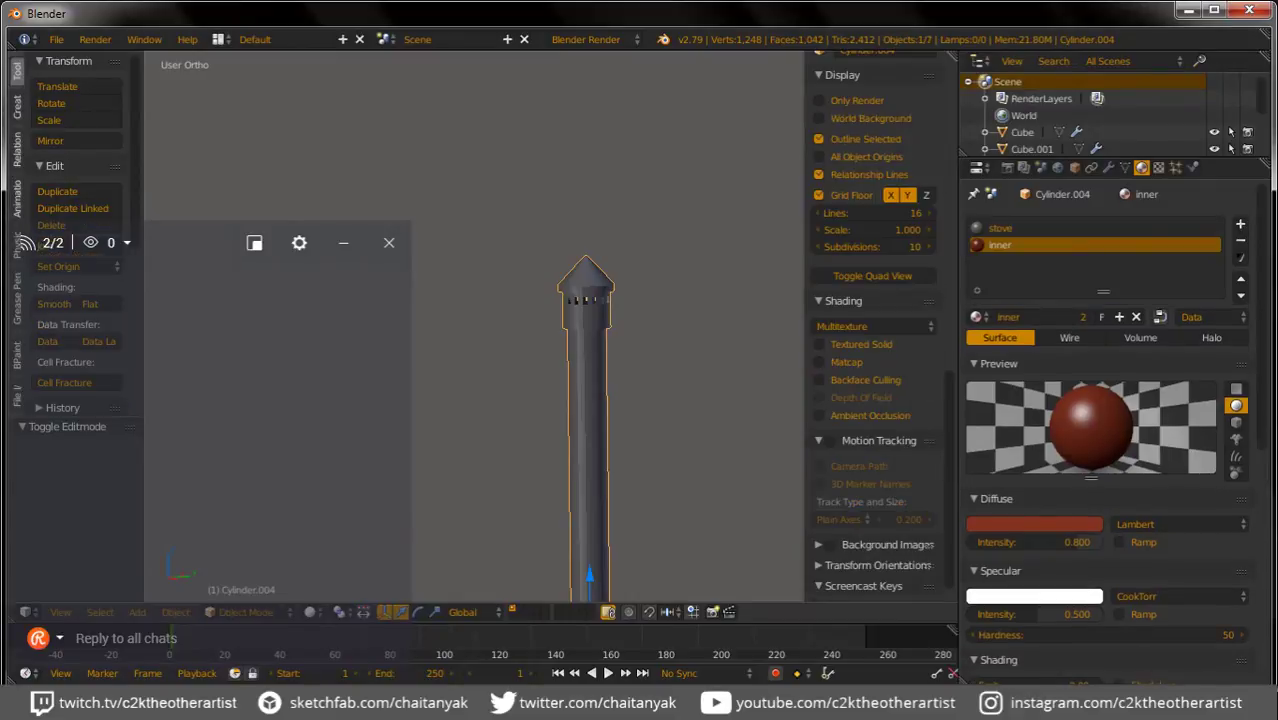
{"action": "middle_click_drag", "start_coordinate": [590, 400], "coordinate": [630, 455]}
{"action": "scroll", "coordinate": [631, 456], "scroll_direction": "up", "scroll_amount": 4}
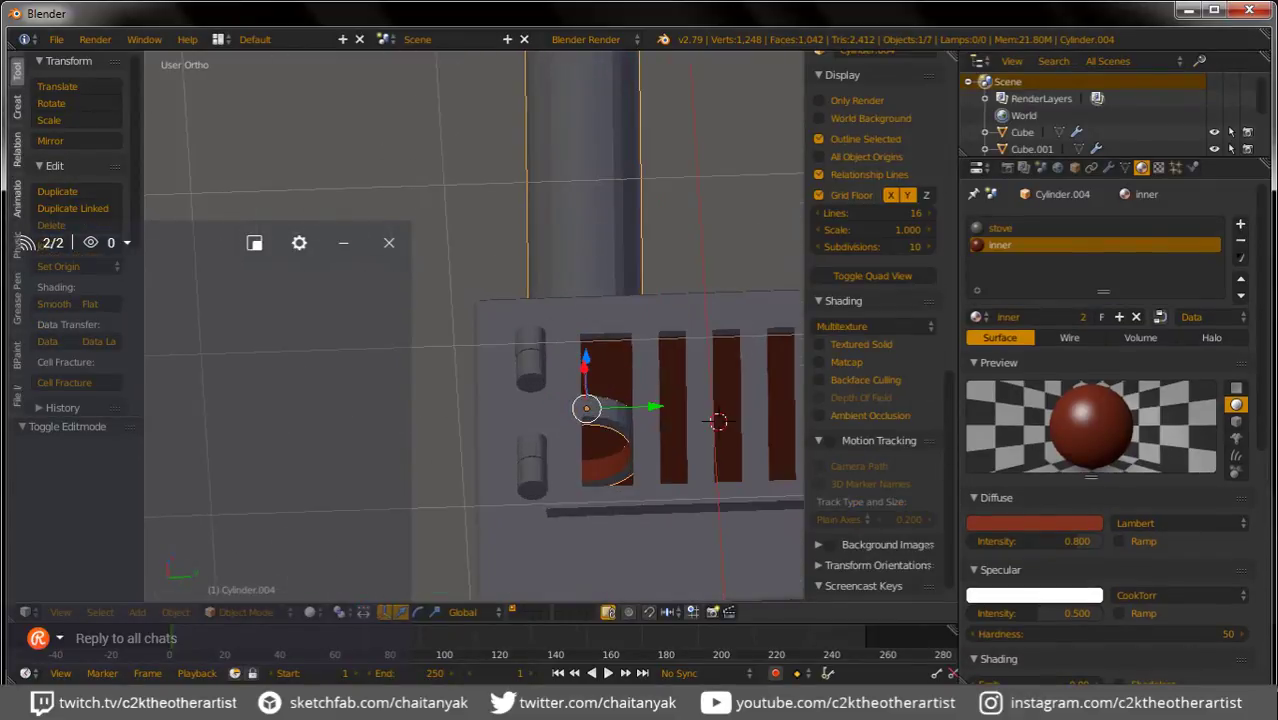
{"action": "scroll", "coordinate": [712, 424], "scroll_direction": "up", "scroll_amount": 3}
{"action": "mouse_move", "coordinate": [738, 413]}
{"action": "middle_mouse_down"}
{"action": "mouse_move", "coordinate": [736, 437]}
{"action": "mouse_move", "coordinate": [736, 410]}
{"action": "middle_mouse_up"}
Step: Delete the two rings of inner bottom end faces so the pipe's bottom is open
{"action": "key", "text": "Tab"}
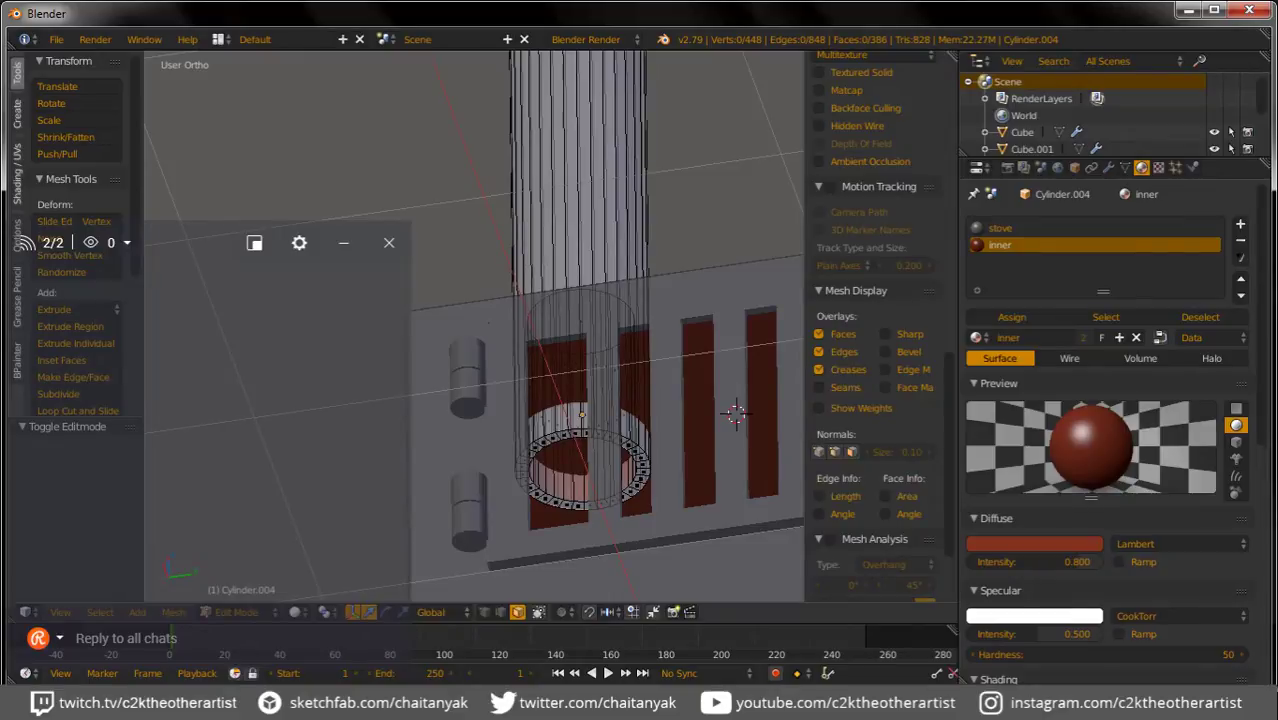
{"action": "key", "text": "ctrl+z"}
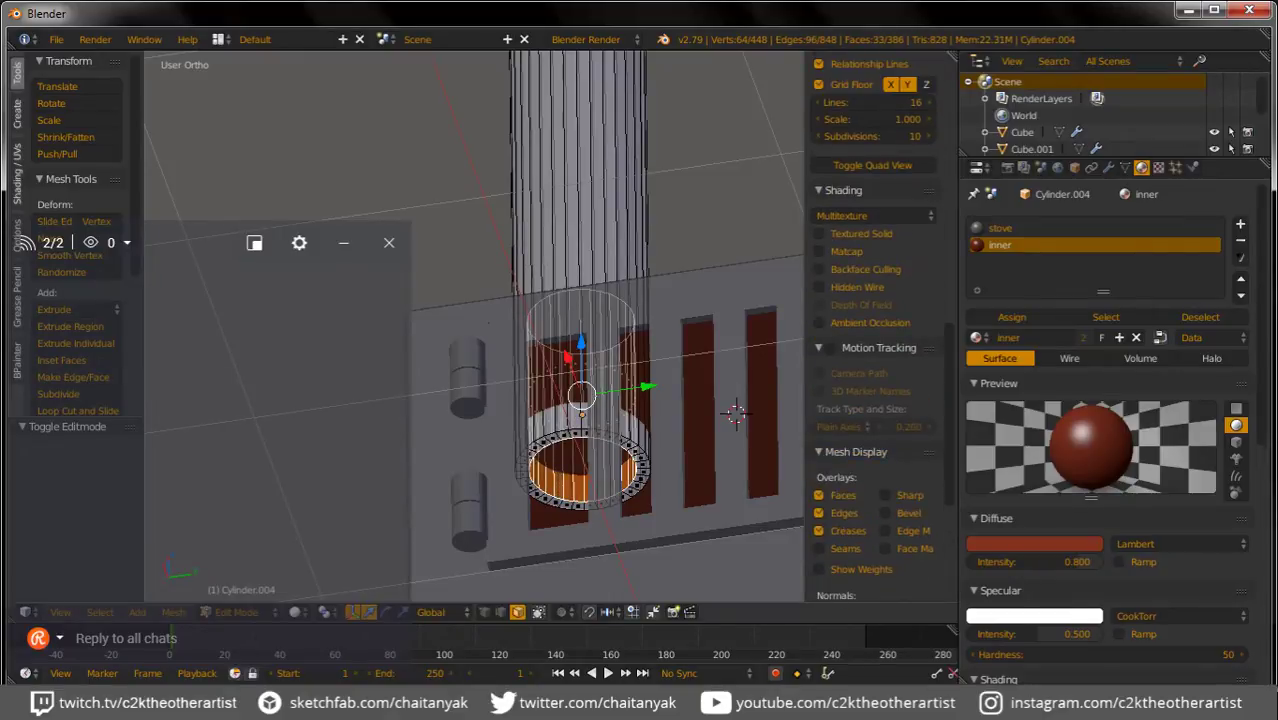
{"action": "key", "text": "x"}
{"action": "key", "text": "Return"}
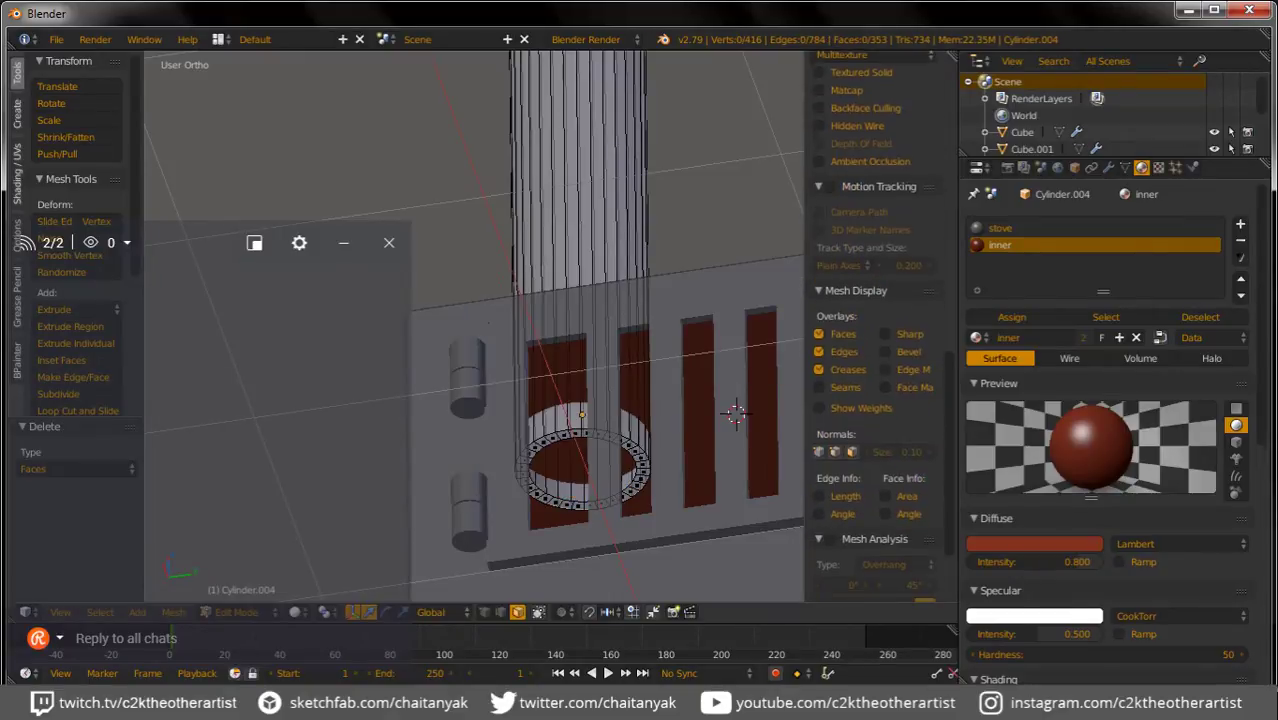
{"action": "key", "text": "ctrl+z"}
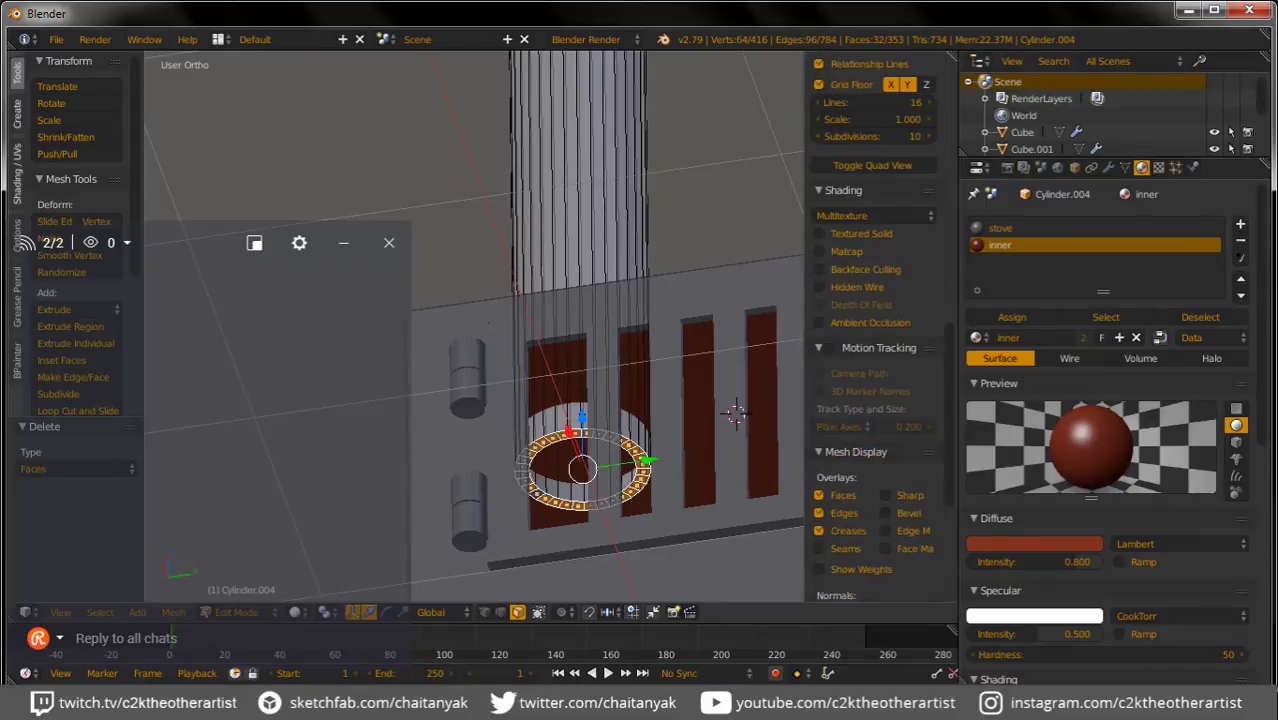
{"action": "key", "text": "x"}
{"action": "key", "text": "Return"}
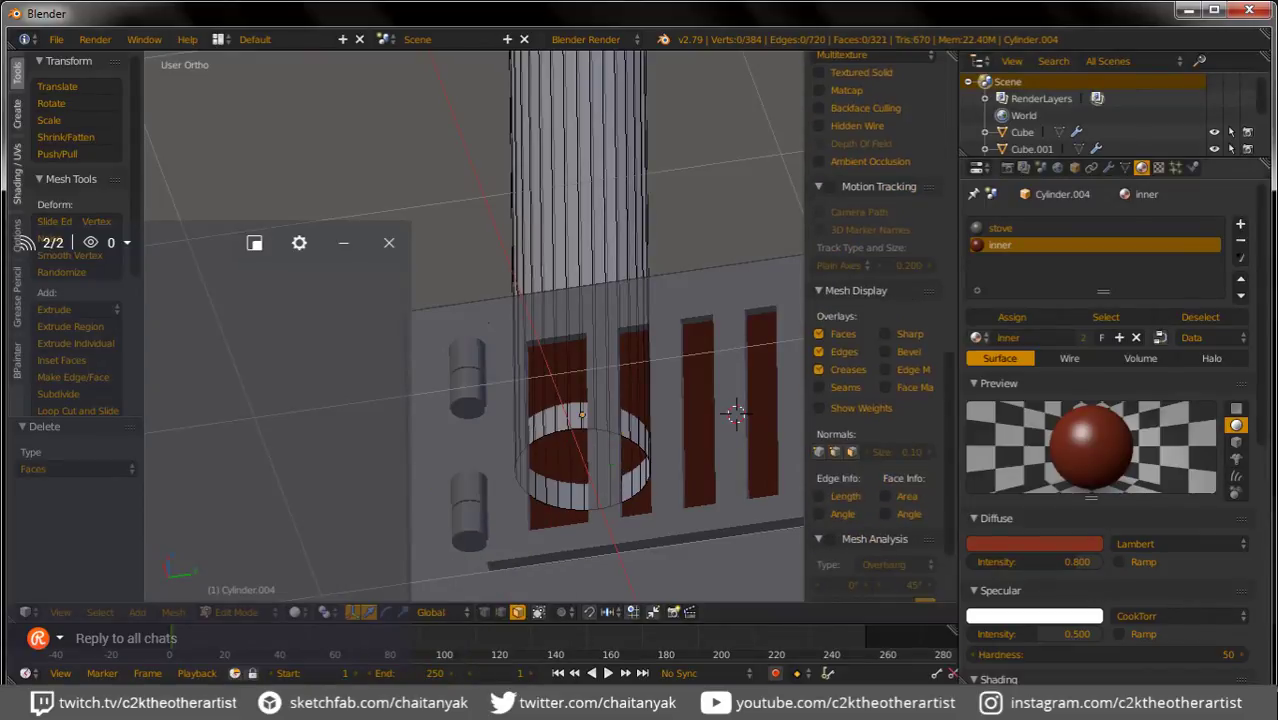
{"action": "key", "text": "Tab"}
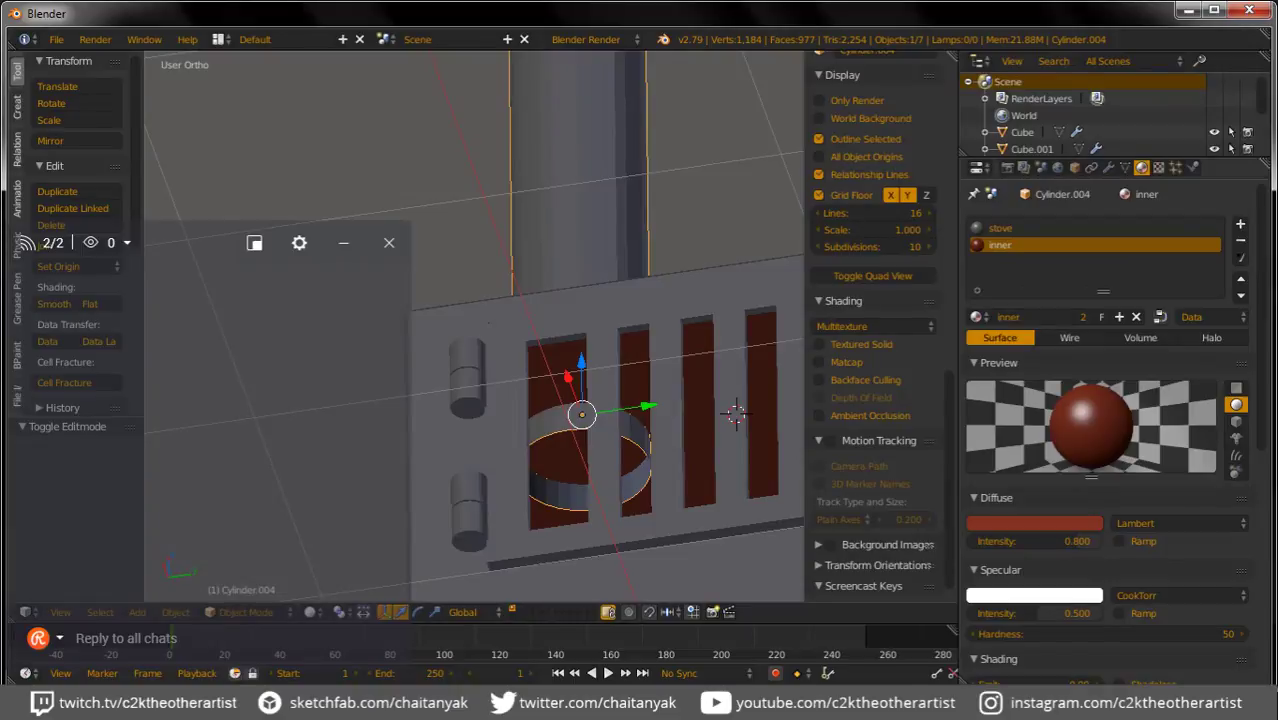
Step: Add a Solidify modifier to the chimney pipe for 0.019-thick walls and inspect the result
{"action": "left_click", "coordinate": [1107, 167]}
{"action": "left_click", "coordinate": [1000, 224]}
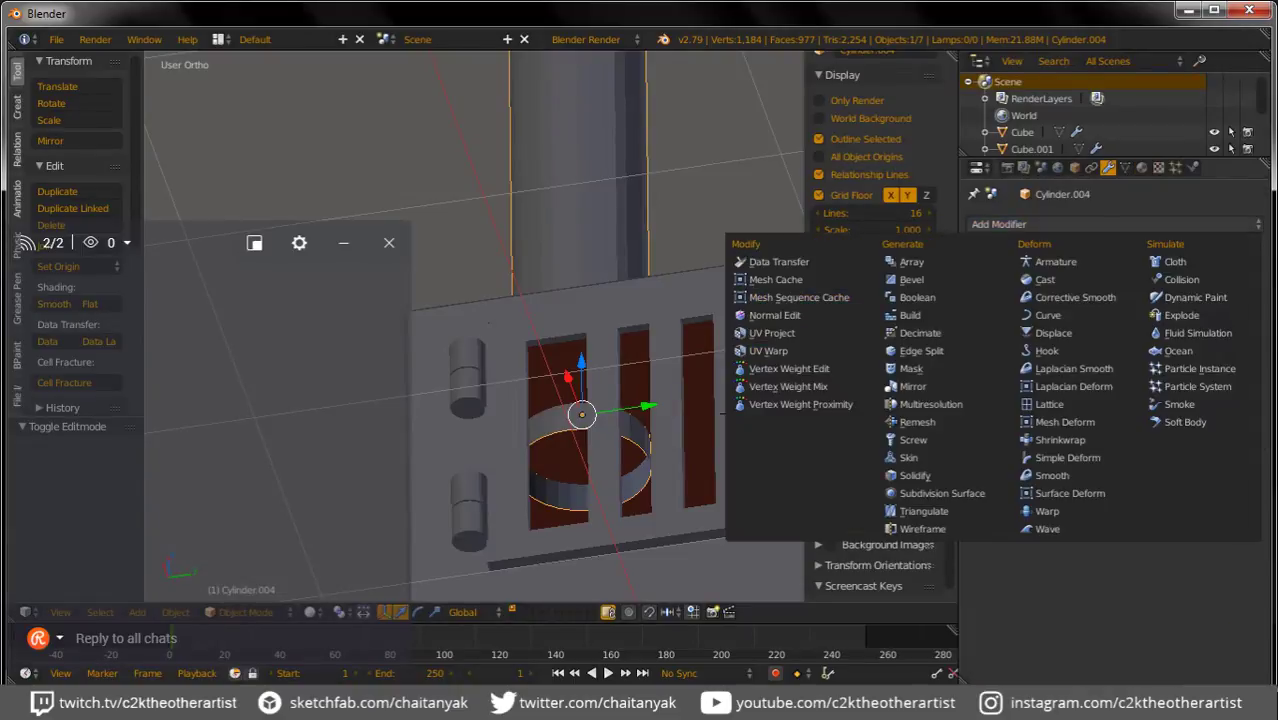
{"action": "left_click", "coordinate": [912, 475]}
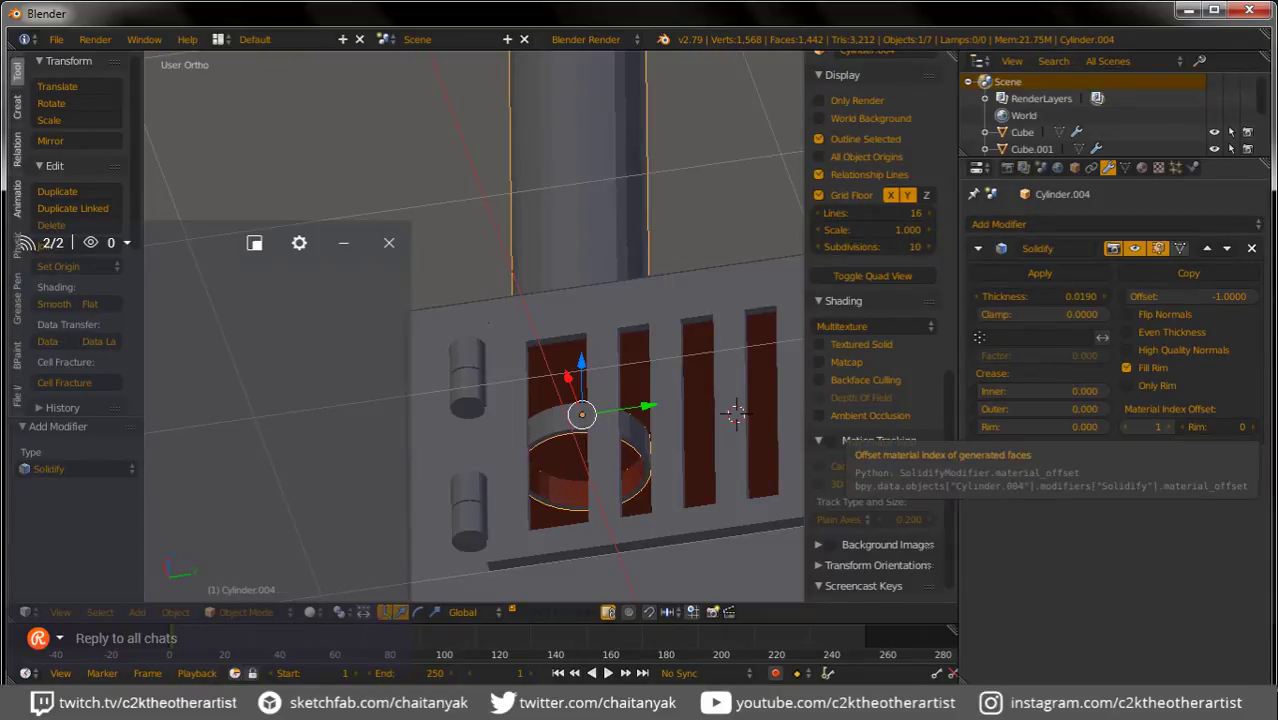
{"action": "scroll", "coordinate": [475, 330], "scroll_direction": "down", "scroll_amount": 5}
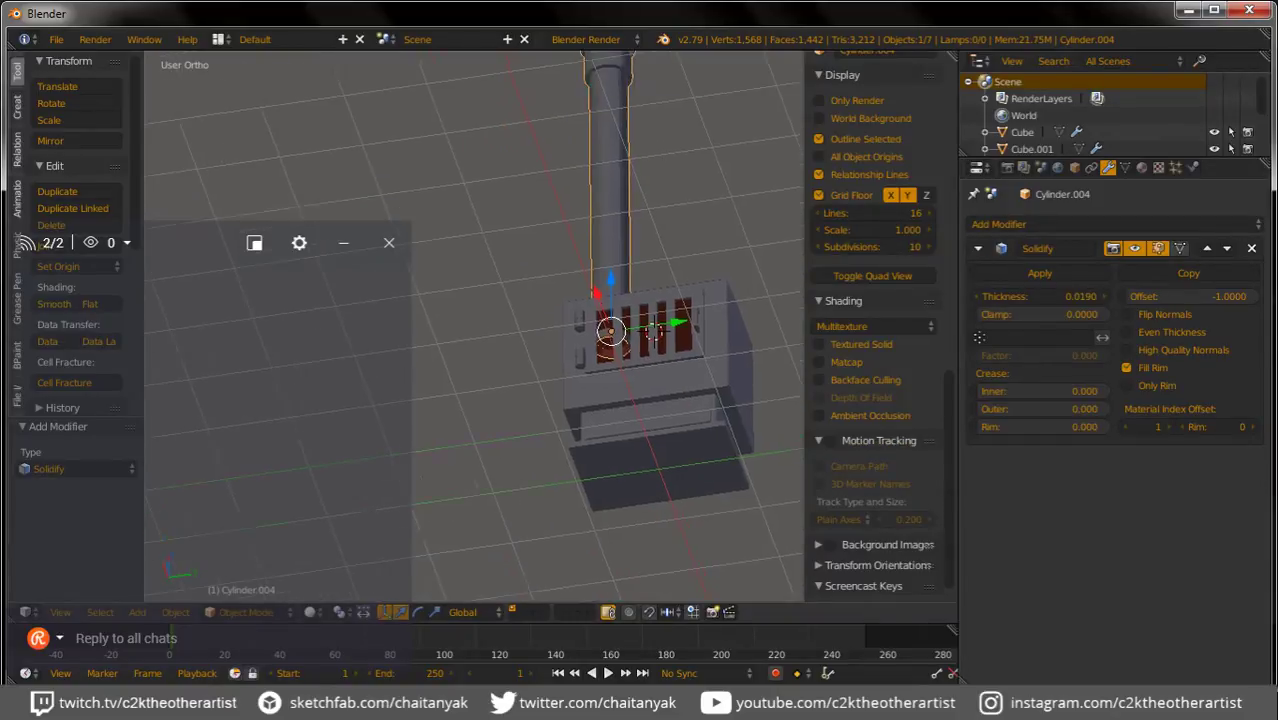
{"action": "middle_click_drag", "start_coordinate": [643, 318], "coordinate": [643, 250]}
{"action": "scroll", "coordinate": [643, 250], "scroll_direction": "up", "scroll_amount": 4}
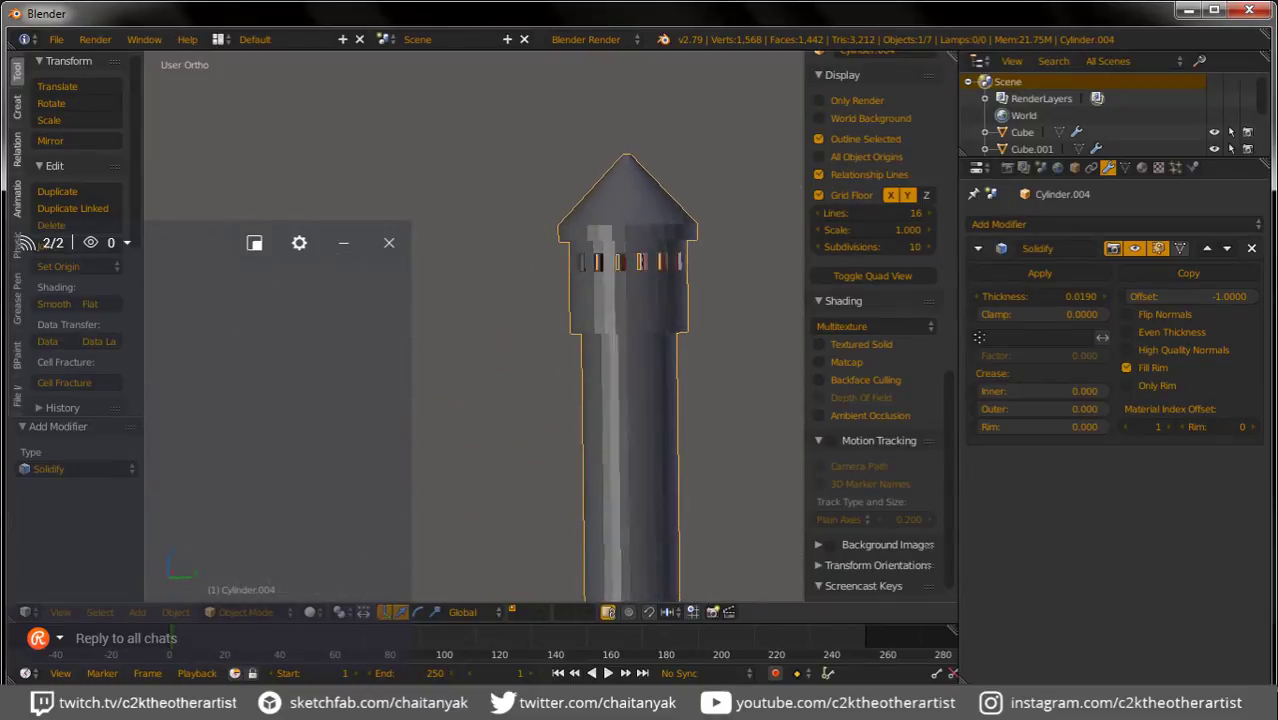
{"action": "key", "text": "a"}
{"action": "scroll", "coordinate": [643, 330], "scroll_direction": "down", "scroll_amount": 3}
{"action": "mouse_move", "coordinate": [643, 330]}
{"action": "middle_mouse_down"}
{"action": "mouse_move", "coordinate": [607, 595]}
{"action": "mouse_move", "coordinate": [563, 420]}
{"action": "mouse_move", "coordinate": [563, 362]}
{"action": "mouse_move", "coordinate": [600, 430]}
{"action": "middle_mouse_up"}
{"action": "scroll", "coordinate": [607, 595], "scroll_direction": "down", "scroll_amount": 3}
{"action": "scroll", "coordinate": [563, 420], "scroll_direction": "up", "scroll_amount": 1}
{"action": "scroll", "coordinate": [563, 420], "scroll_direction": "up", "scroll_amount": 2}
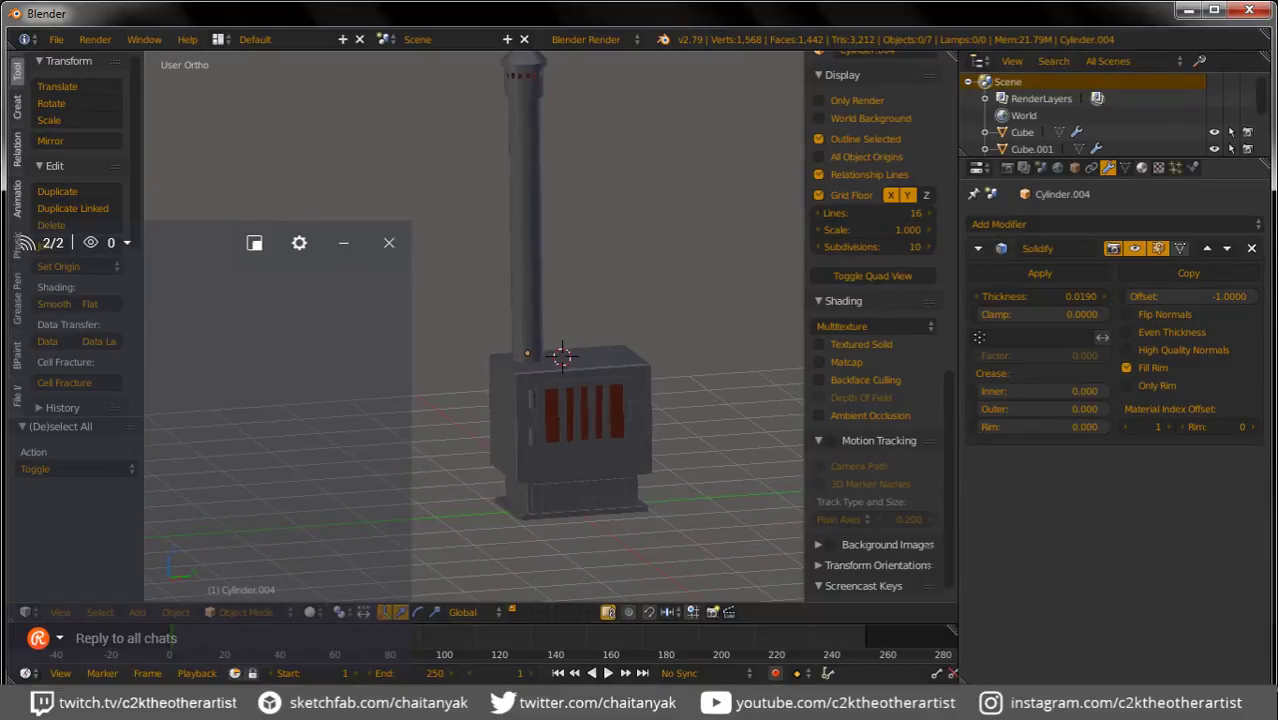
Step: Darken the inner material's diffuse colour to a near-black red
{"action": "left_click", "coordinate": [1141, 167]}
{"action": "left_click", "coordinate": [1034, 523]}
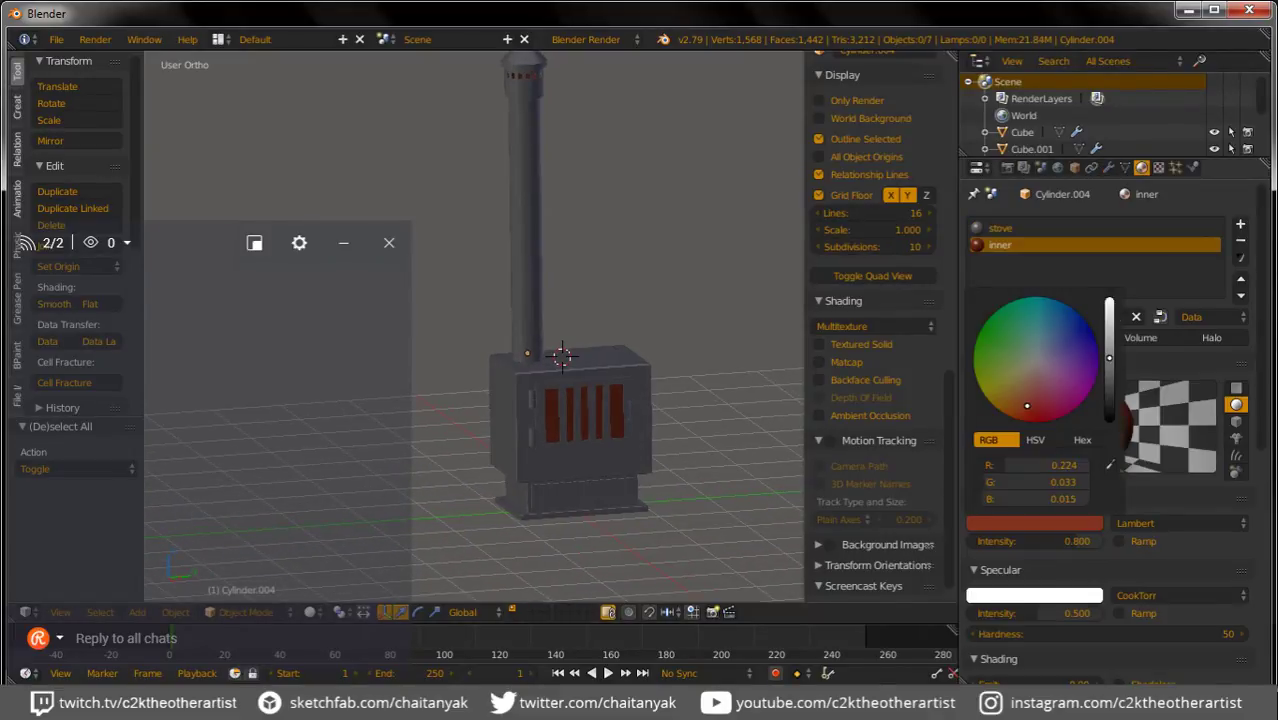
{"action": "left_click_drag", "start_coordinate": [1109, 357], "coordinate": [1109, 395]}
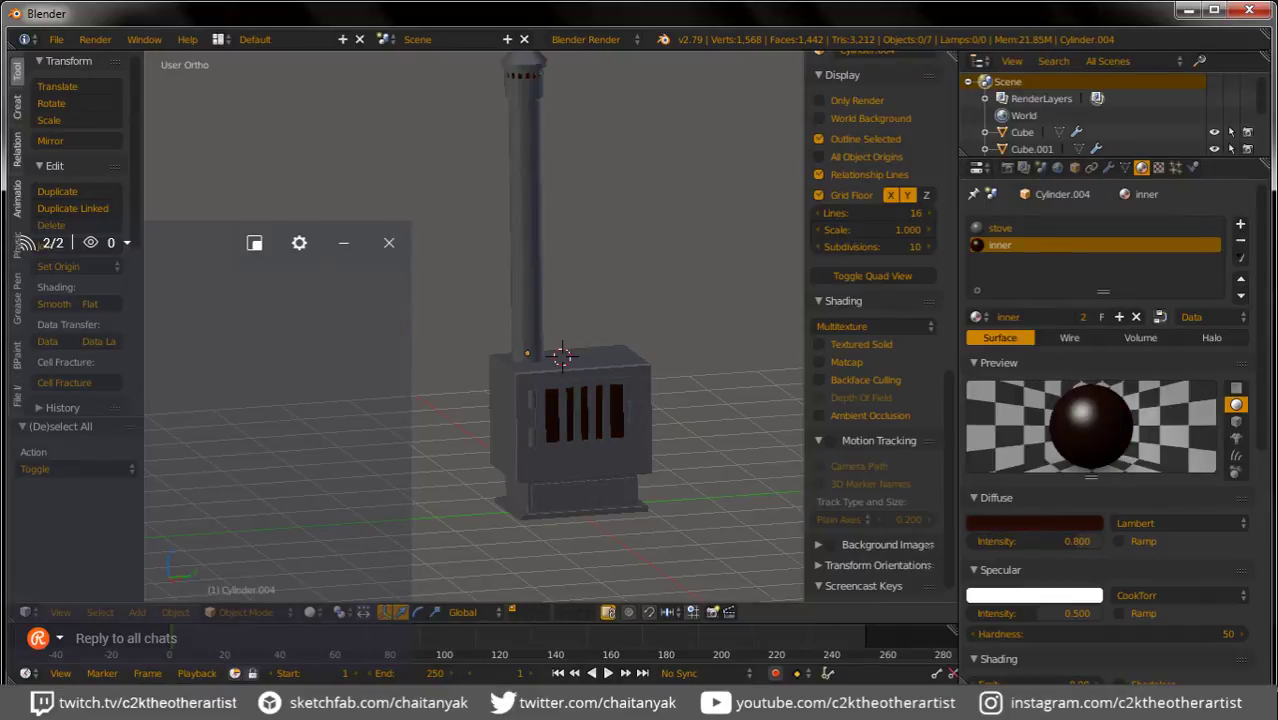
{"action": "middle_click_drag", "start_coordinate": [600, 430], "coordinate": [640, 430]}
Step: Orbit around the stove and select the door handle
{"action": "mouse_move", "coordinate": [560, 420]}
{"action": "middle_mouse_down"}
{"action": "mouse_move", "coordinate": [620, 415]}
{"action": "mouse_move", "coordinate": [580, 405]}
{"action": "mouse_move", "coordinate": [575, 420]}
{"action": "mouse_move", "coordinate": [590, 418]}
{"action": "mouse_move", "coordinate": [585, 380]}
{"action": "mouse_move", "coordinate": [560, 400]}
{"action": "mouse_move", "coordinate": [450, 410]}
{"action": "middle_mouse_up"}
{"action": "scroll", "coordinate": [540, 380], "scroll_direction": "up", "scroll_amount": 3}
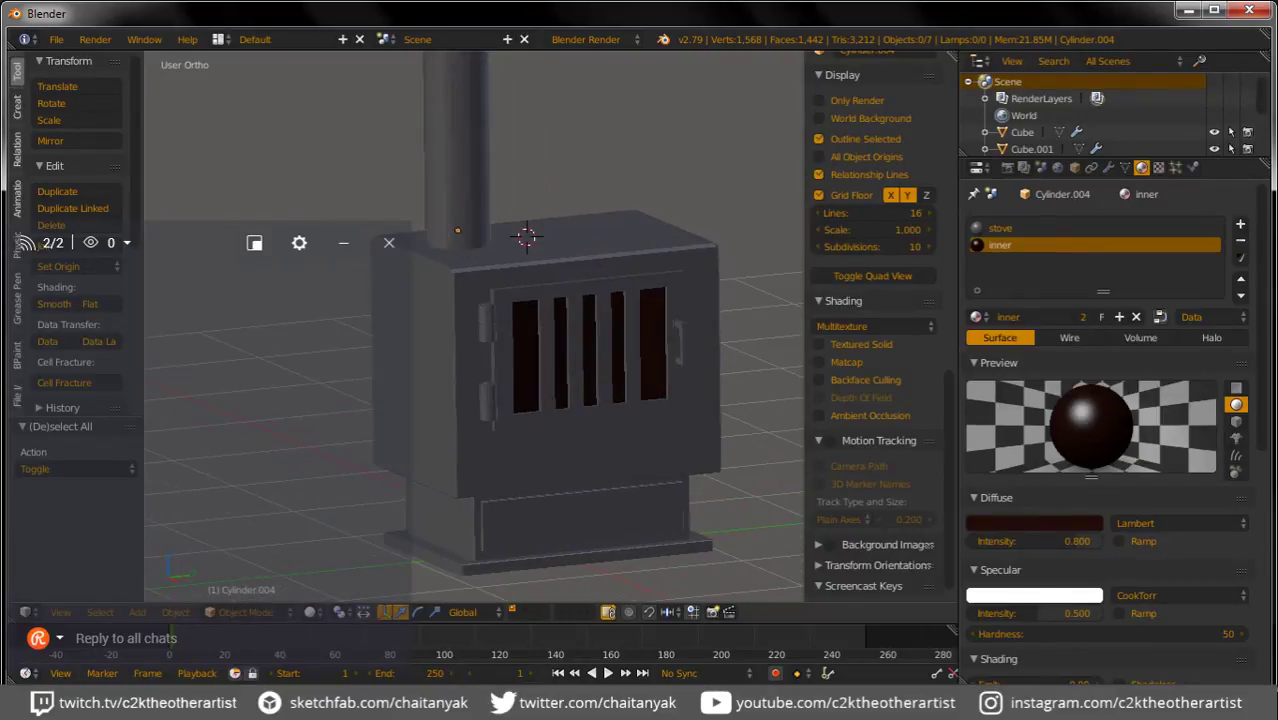
{"action": "right_click", "coordinate": [679, 340]}
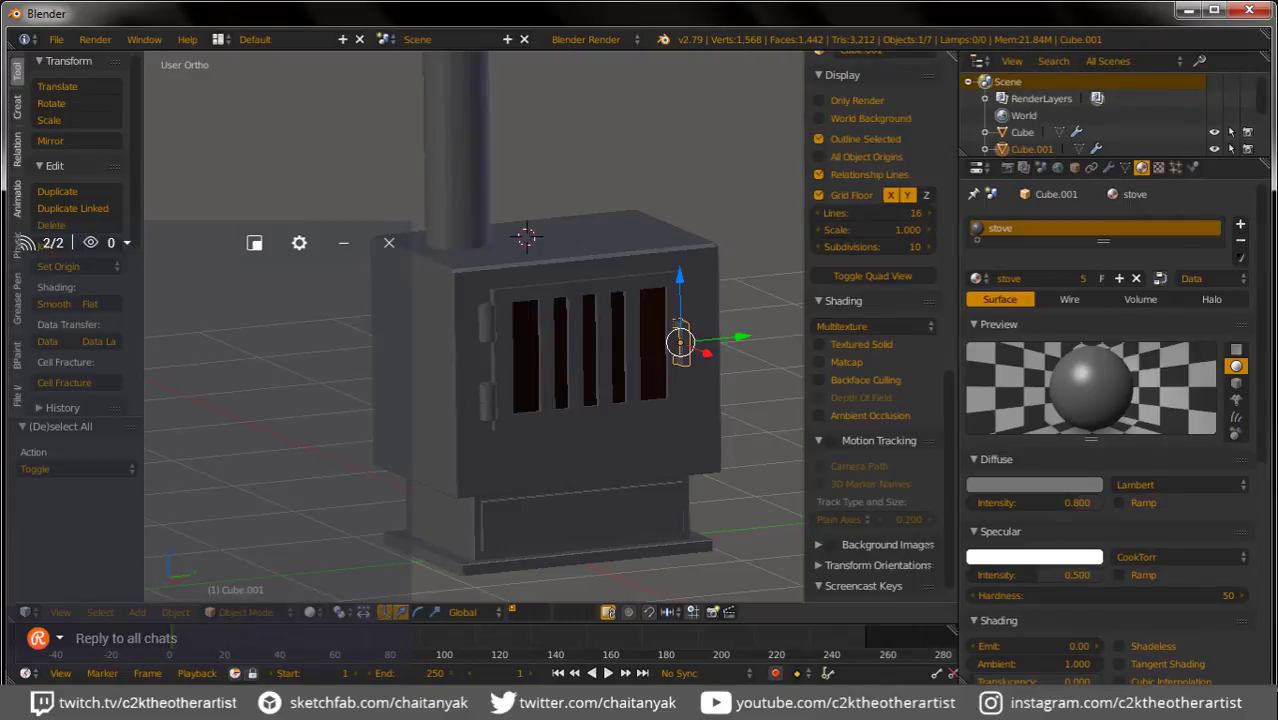
Step: Duplicate the door handle, moving the copy down along Z and sideways along X
{"action": "key", "text": "shift+d"}
{"action": "key", "text": "z"}
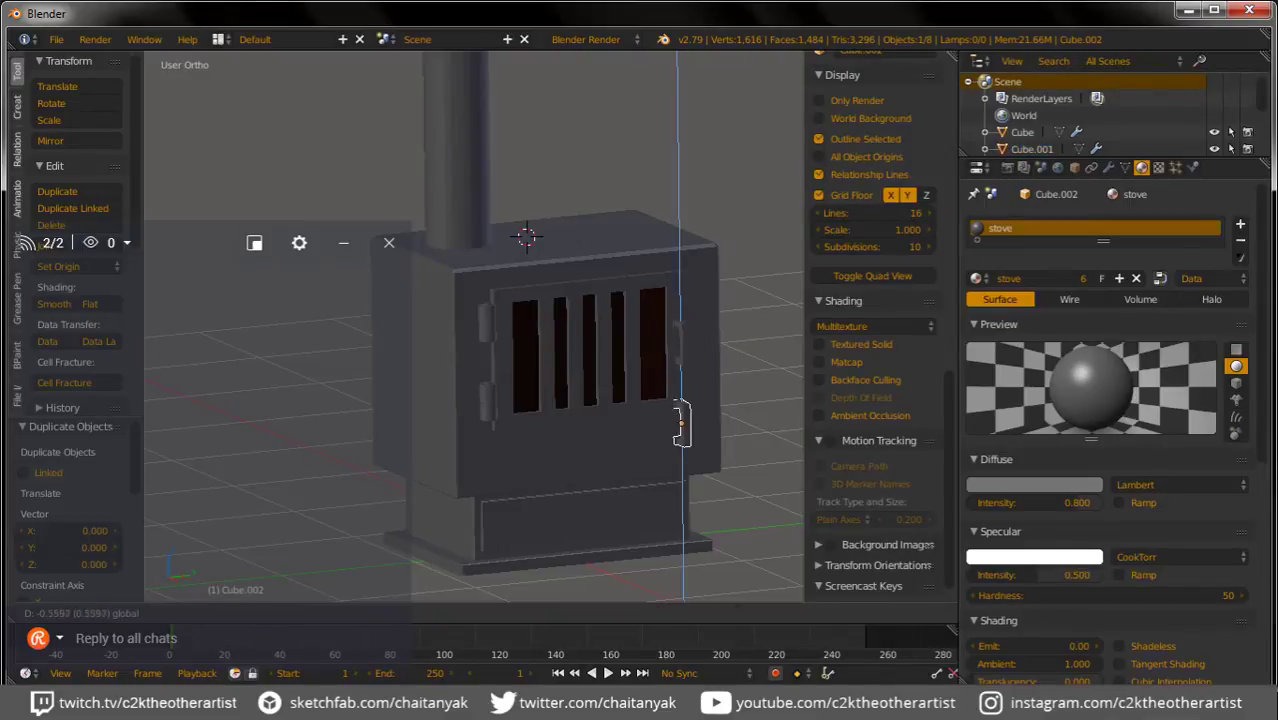
{"action": "left_click", "coordinate": [683, 515]}
{"action": "scroll", "coordinate": [683, 515], "scroll_direction": "up", "scroll_amount": 5}
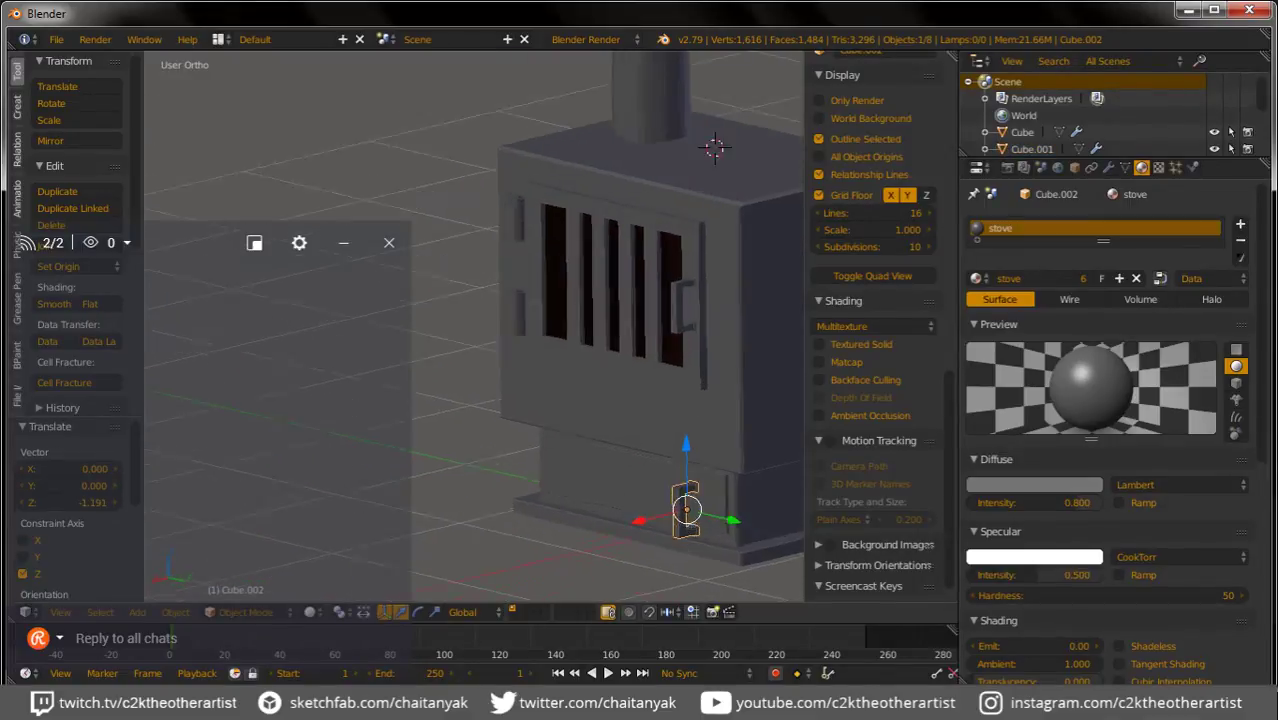
{"action": "key", "text": "g"}
{"action": "key", "text": "x"}
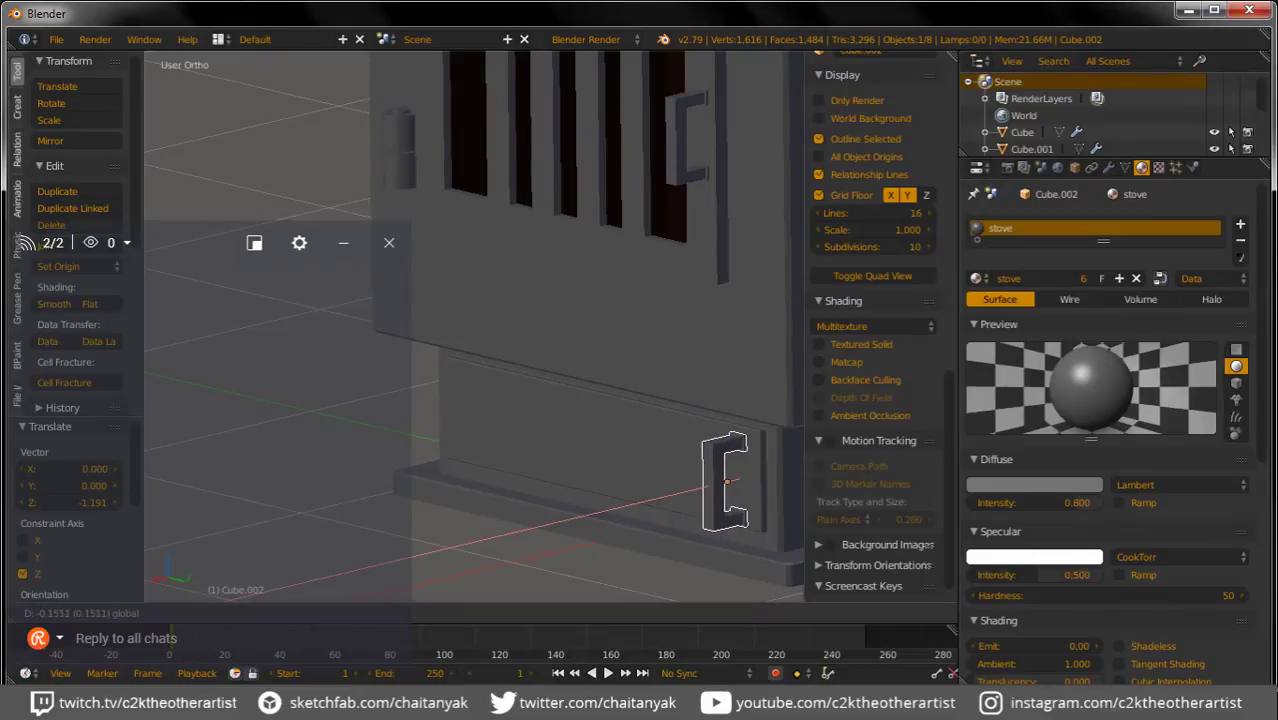
{"action": "left_click", "coordinate": [728, 482]}
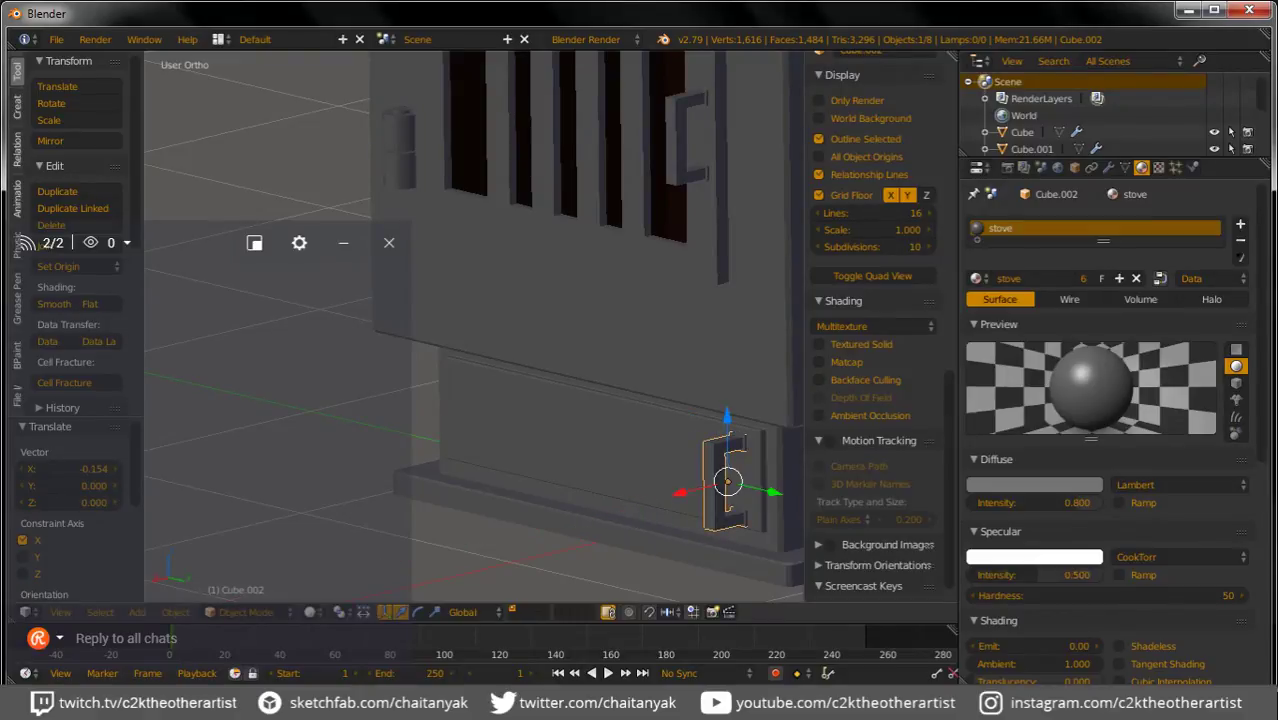
Step: Rotate the handle copy 90° and push it along Y onto the drawer front
{"action": "type", "text": "r"}
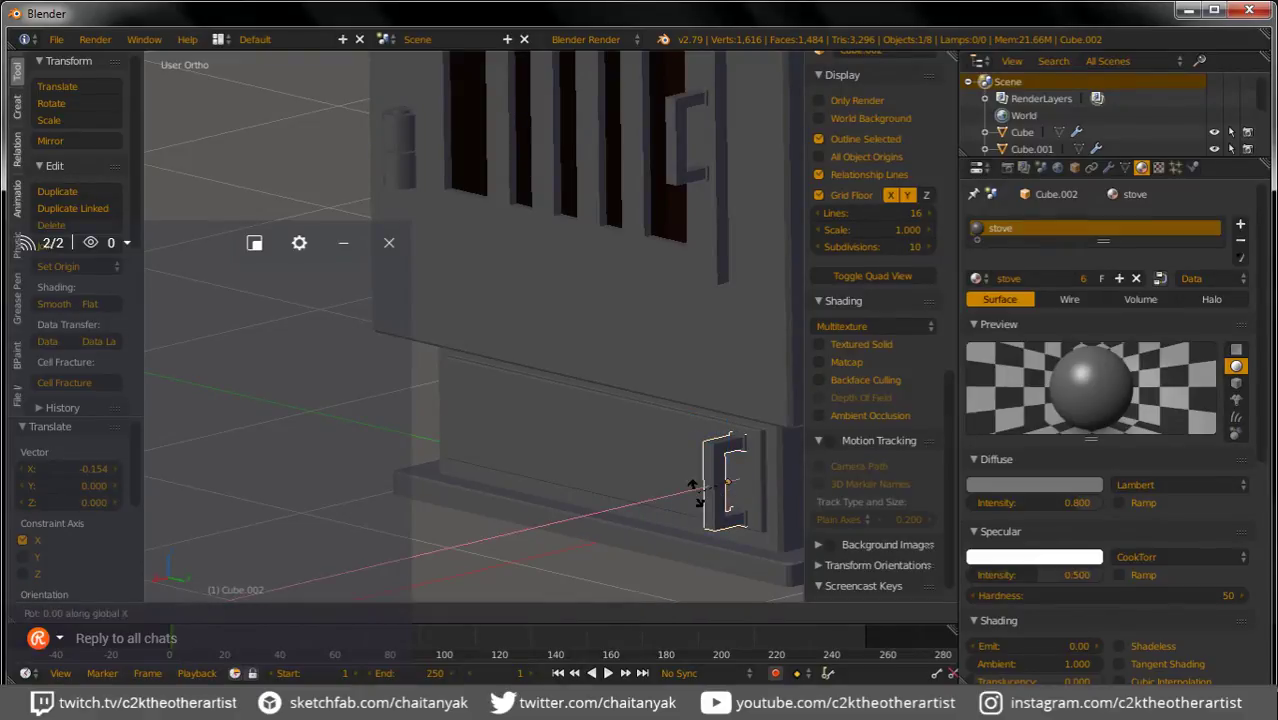
{"action": "type", "text": "90"}
{"action": "key", "text": "Return"}
{"action": "key", "text": "g"}
{"action": "key", "text": "y"}
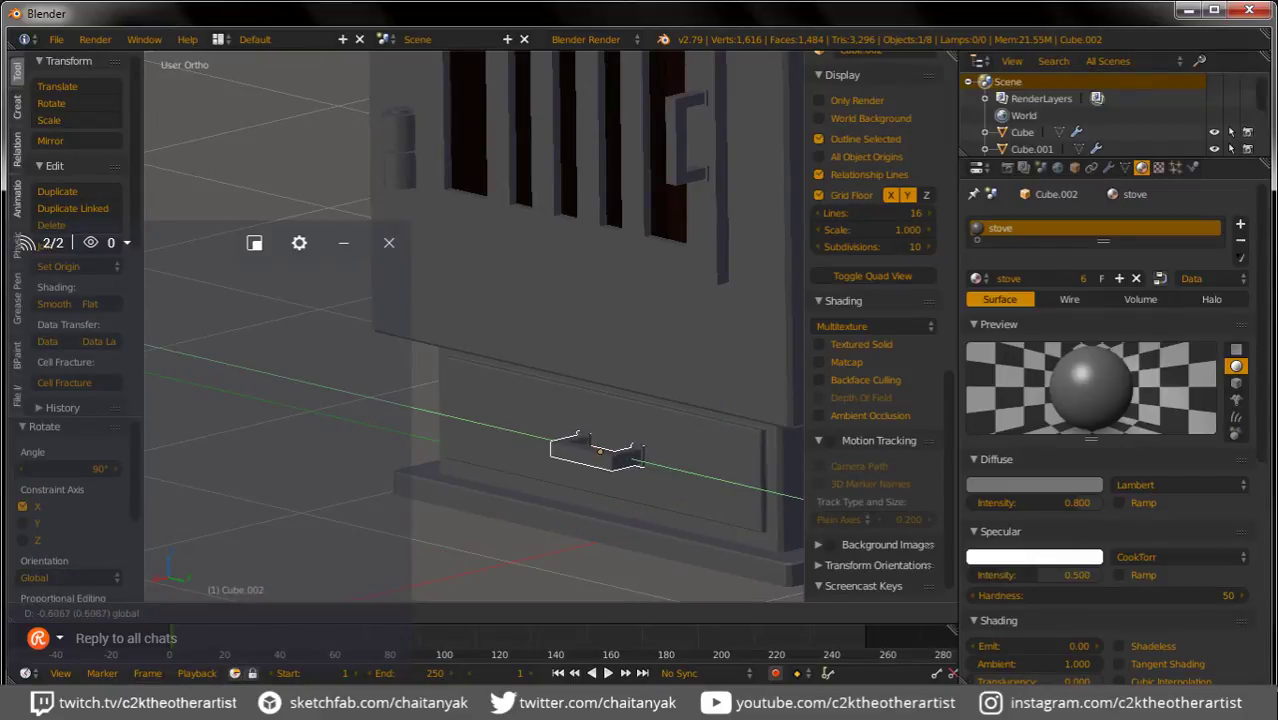
{"action": "left_click", "coordinate": [585, 447]}
{"action": "middle_click_drag", "start_coordinate": [585, 447], "coordinate": [585, 447]}
{"action": "middle_click_drag", "start_coordinate": [480, 350], "coordinate": [420, 356]}
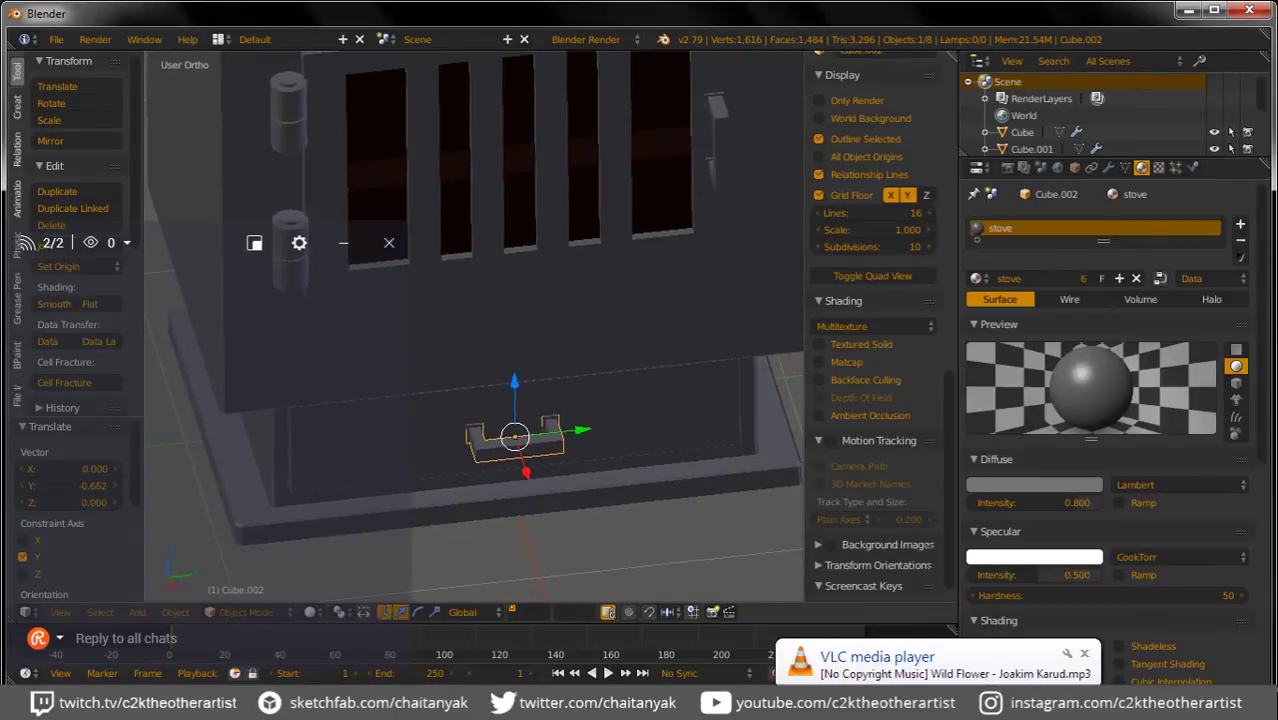
{"action": "key", "text": "g"}
{"action": "key", "text": "y"}
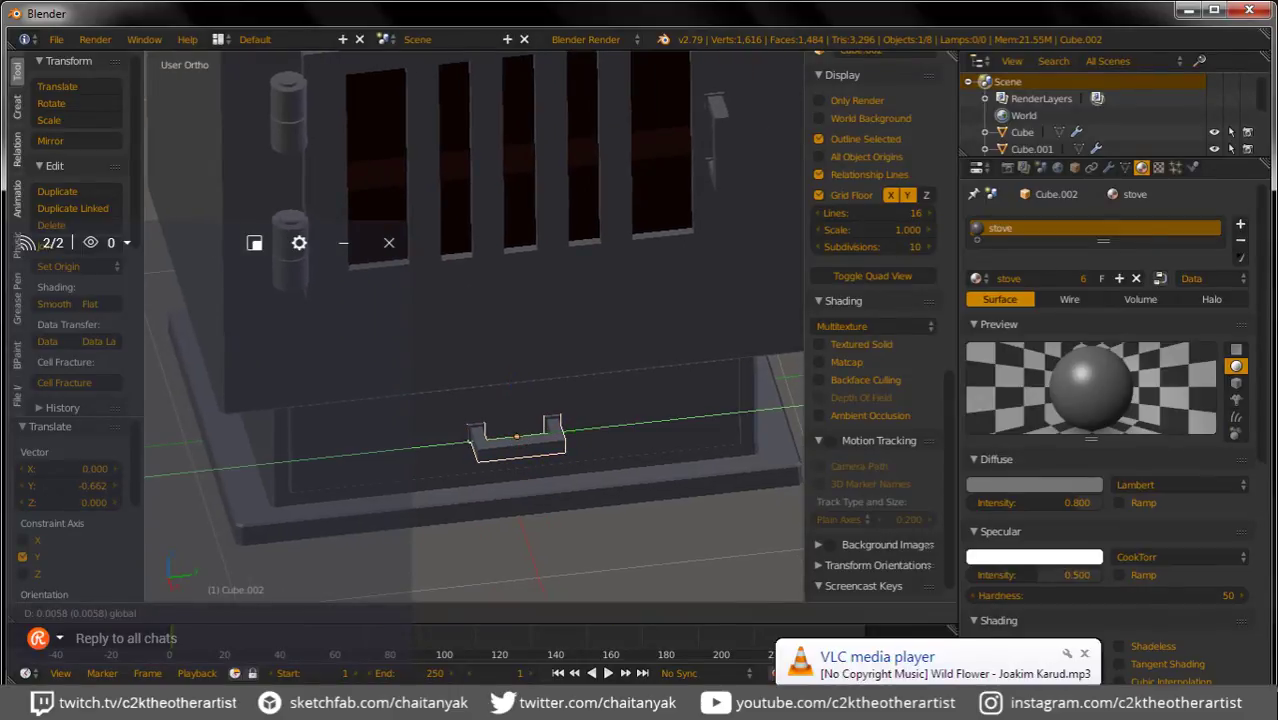
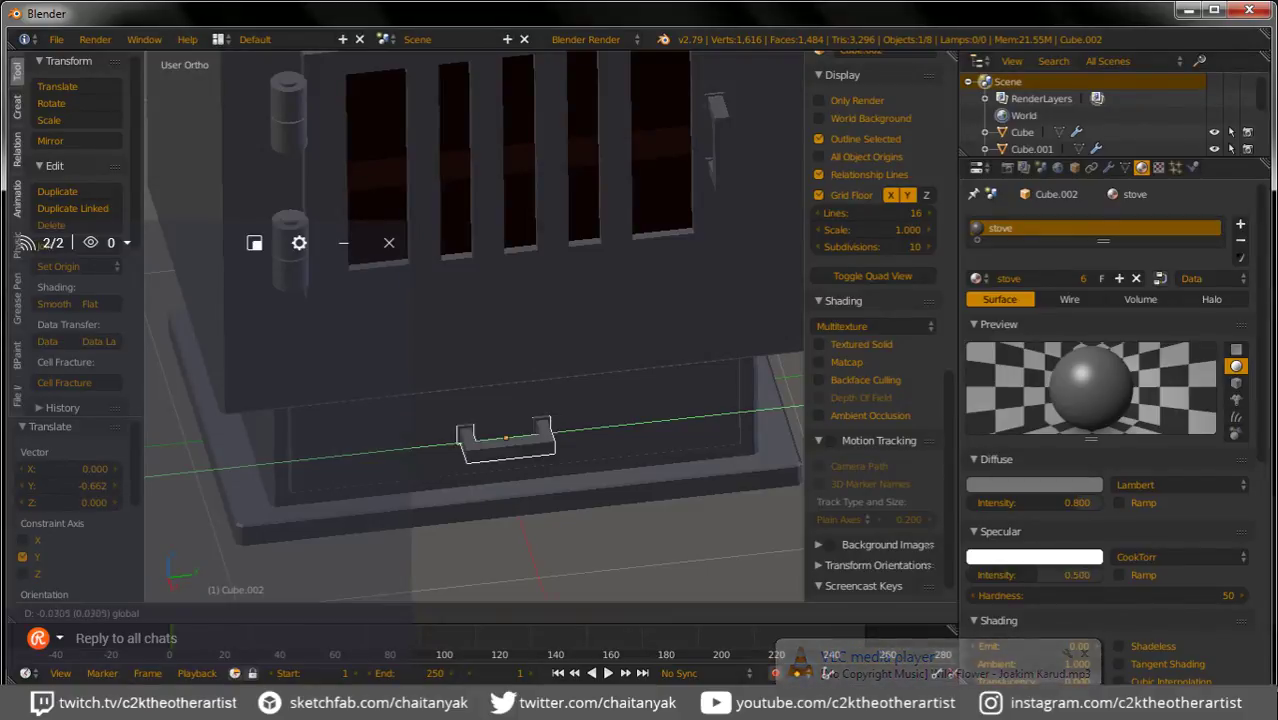
Step: Confirm the handle's position on the ash drawer front, deselect it, and orbit to check the stove
{"action": "key", "text": "Return"}
{"action": "key", "text": "KP_Decimal"}
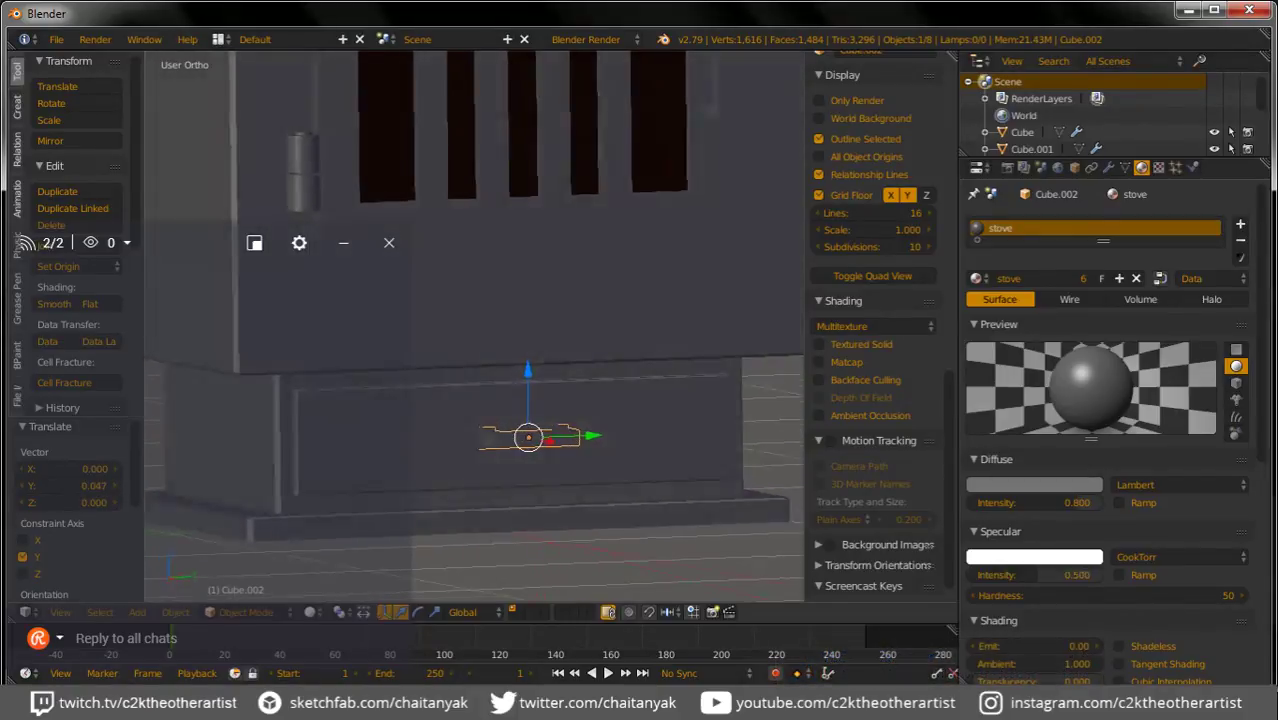
{"action": "scroll", "coordinate": [475, 320], "scroll_direction": "down", "scroll_amount": 6}
{"action": "key", "text": "a"}
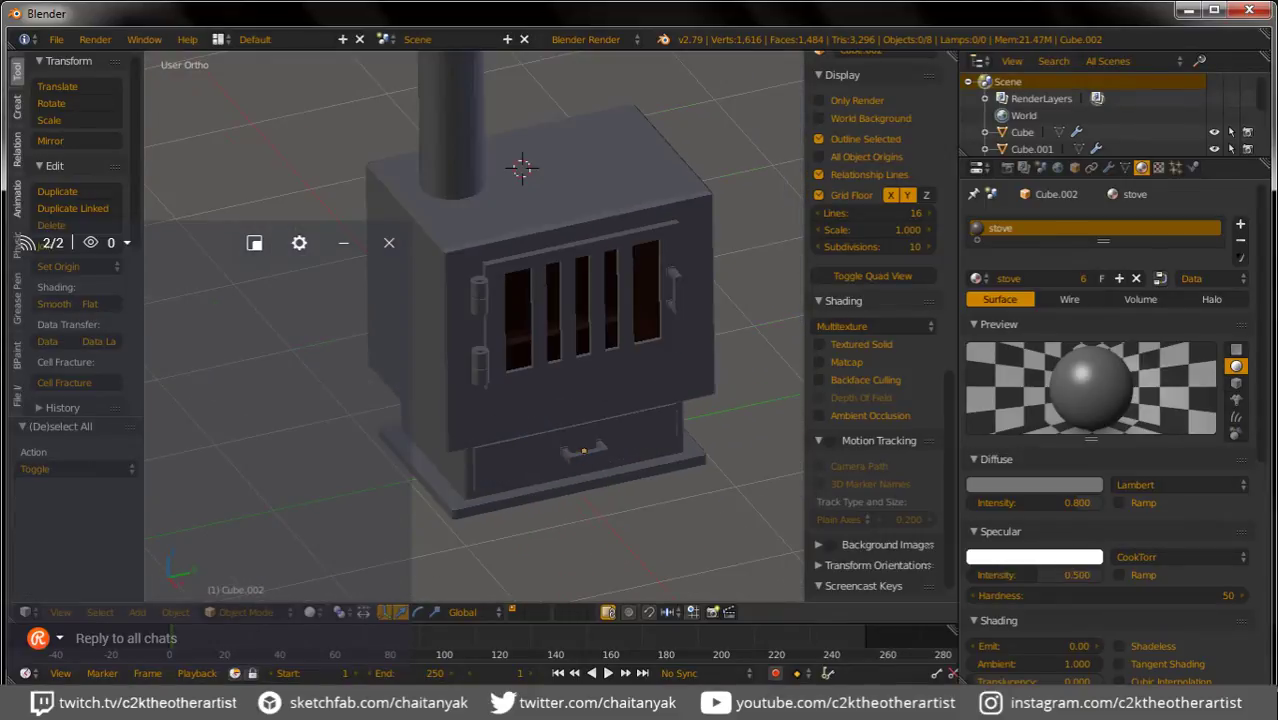
{"action": "mouse_move", "coordinate": [520, 330]}
{"action": "middle_mouse_down"}
{"action": "mouse_move", "coordinate": [570, 330]}
{"action": "mouse_move", "coordinate": [505, 330]}
{"action": "mouse_move", "coordinate": [585, 330]}
{"action": "mouse_move", "coordinate": [545, 320]}
{"action": "mouse_move", "coordinate": [545, 350]}
{"action": "mouse_move", "coordinate": [605, 365]}
{"action": "mouse_move", "coordinate": [510, 335]}
{"action": "mouse_move", "coordinate": [600, 362]}
{"action": "middle_mouse_up"}
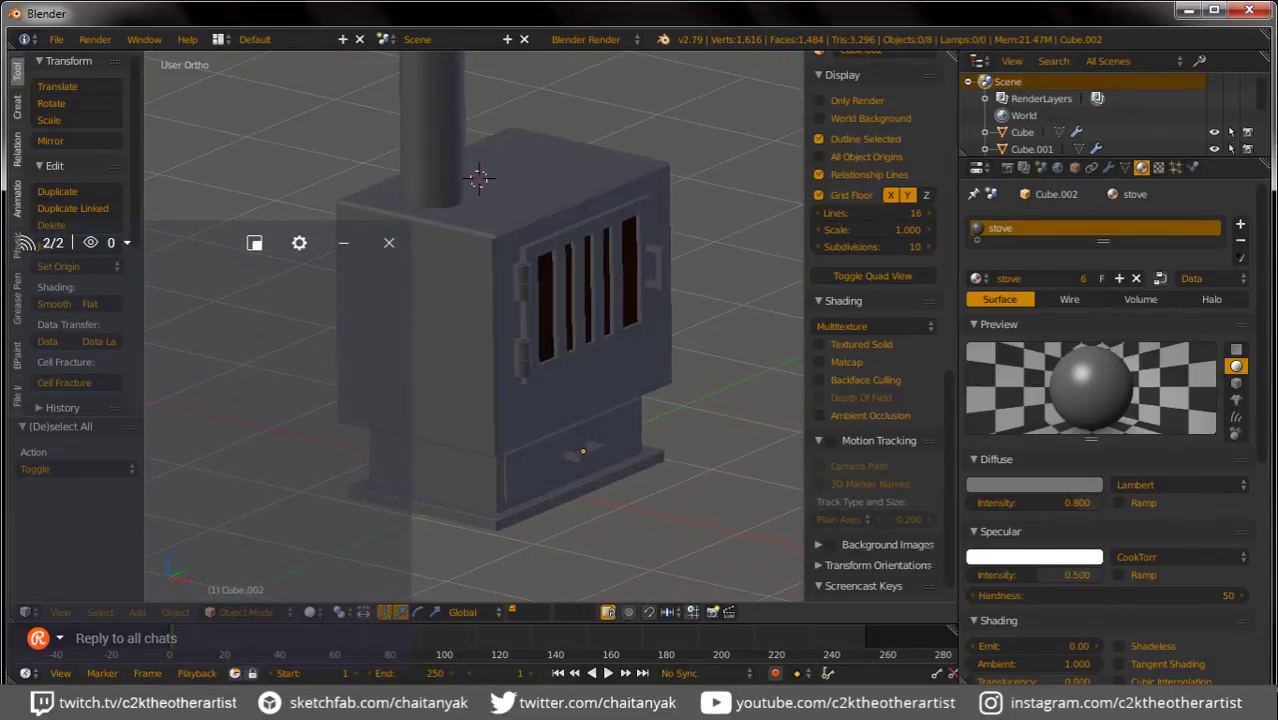
{"action": "scroll", "coordinate": [473, 325], "scroll_direction": "up", "scroll_amount": 3}
Step: Subdivide the bars of the stove's door window in Edit Mode
{"action": "right_click", "coordinate": [473, 325]}
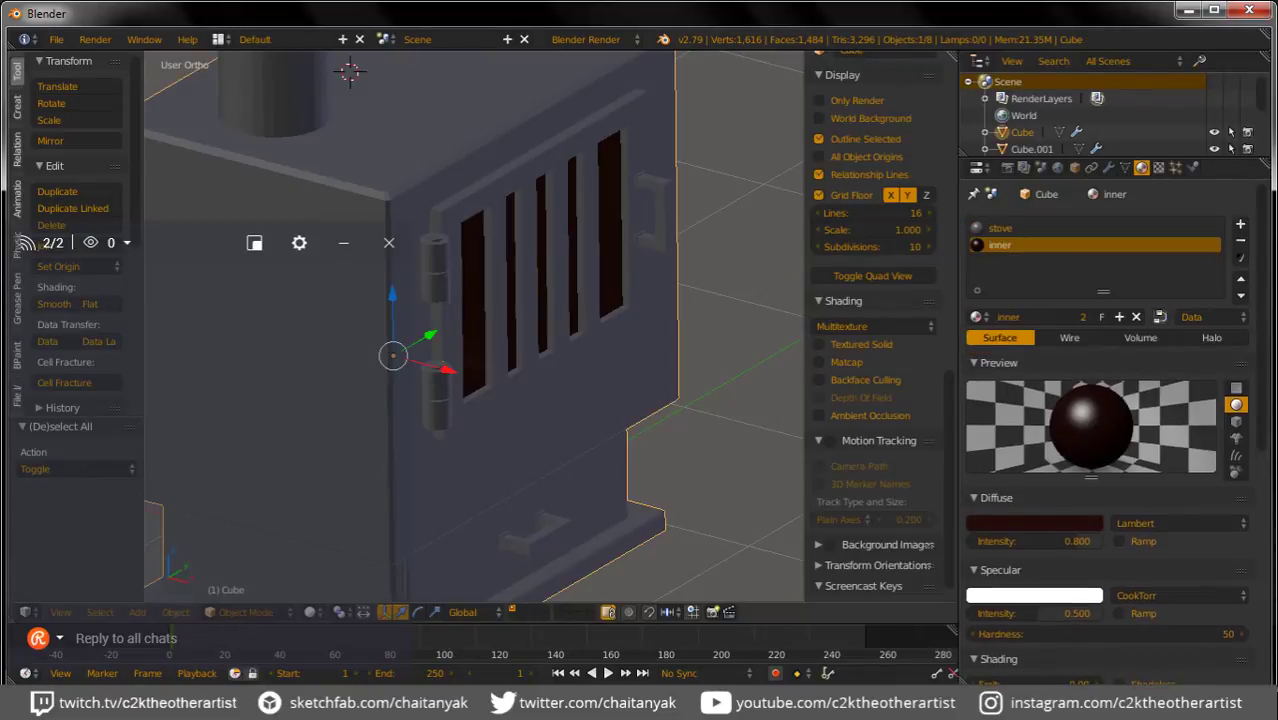
{"action": "key", "text": "Tab"}
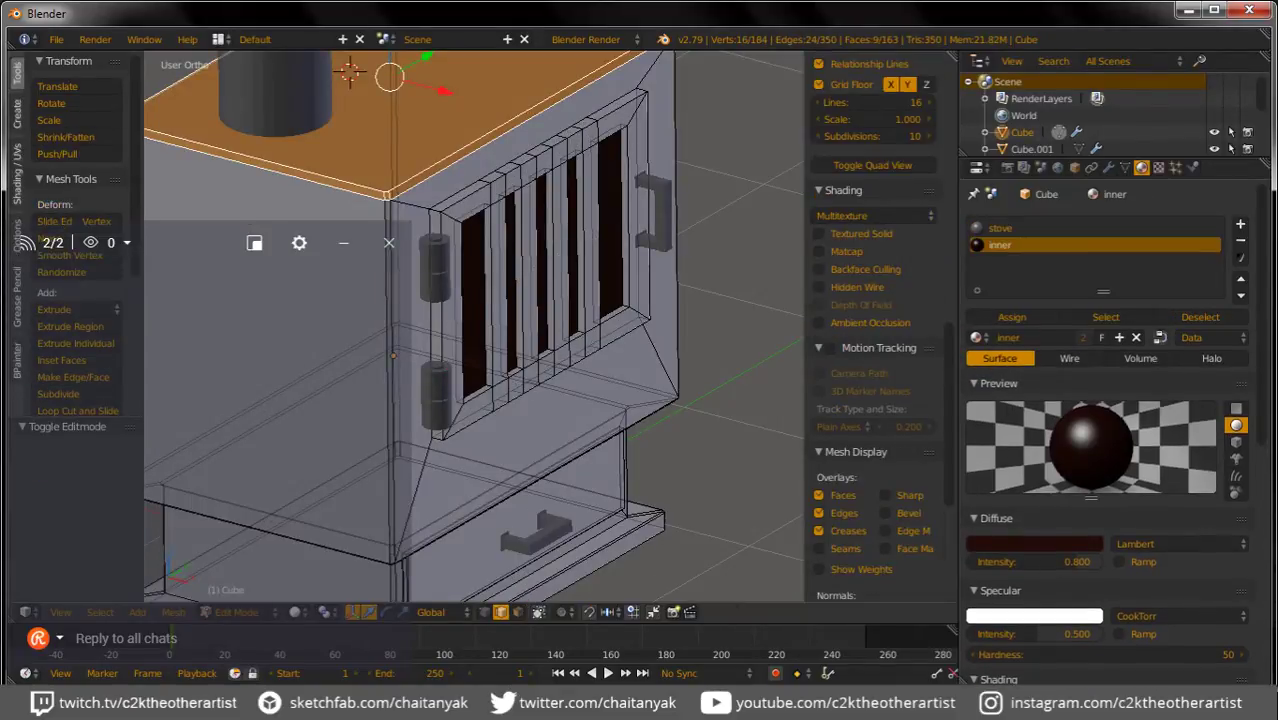
{"action": "key", "text": "a"}
{"action": "scroll", "coordinate": [873, 330], "scroll_direction": "down", "scroll_amount": 5}
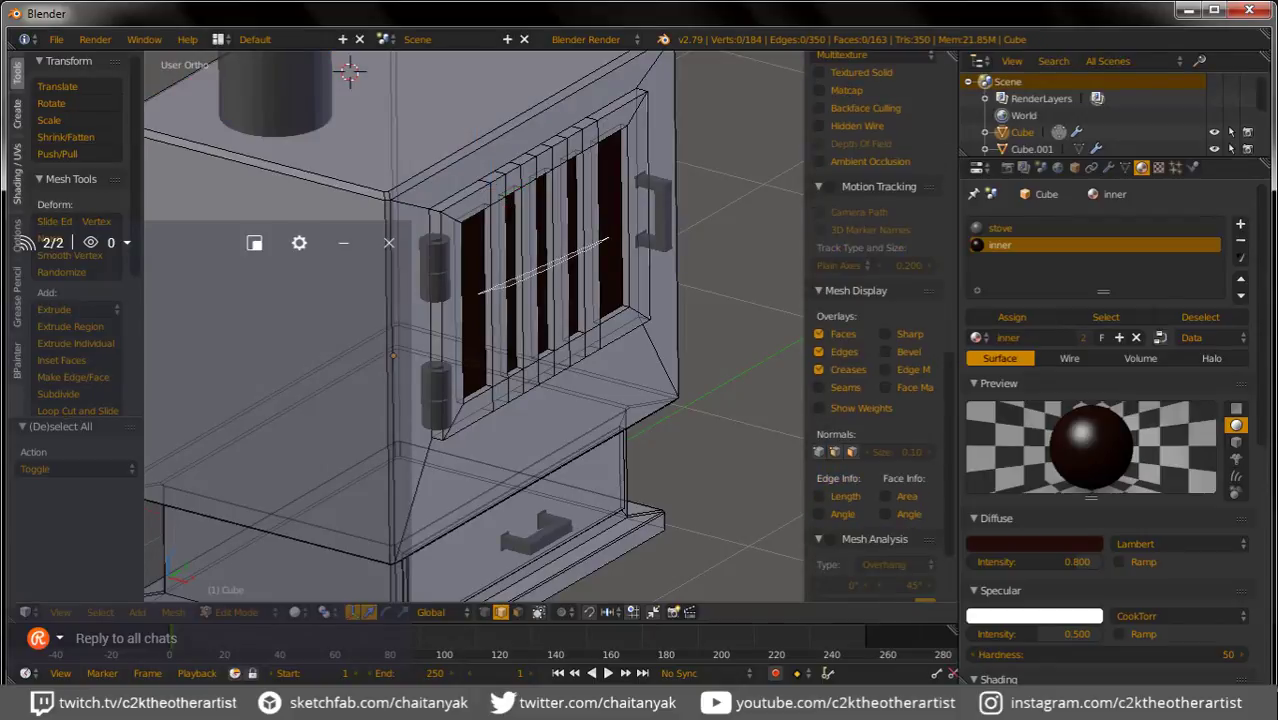
{"action": "left_click_drag", "start_coordinate": [480, 293], "coordinate": [607, 240], "text": "ctrl"}
{"action": "key", "text": "w"}
{"action": "left_click", "coordinate": [420, 273]}
Step: Bevel the bars' middle vertices and shift them along X to bend the bars
{"action": "key", "text": "a"}
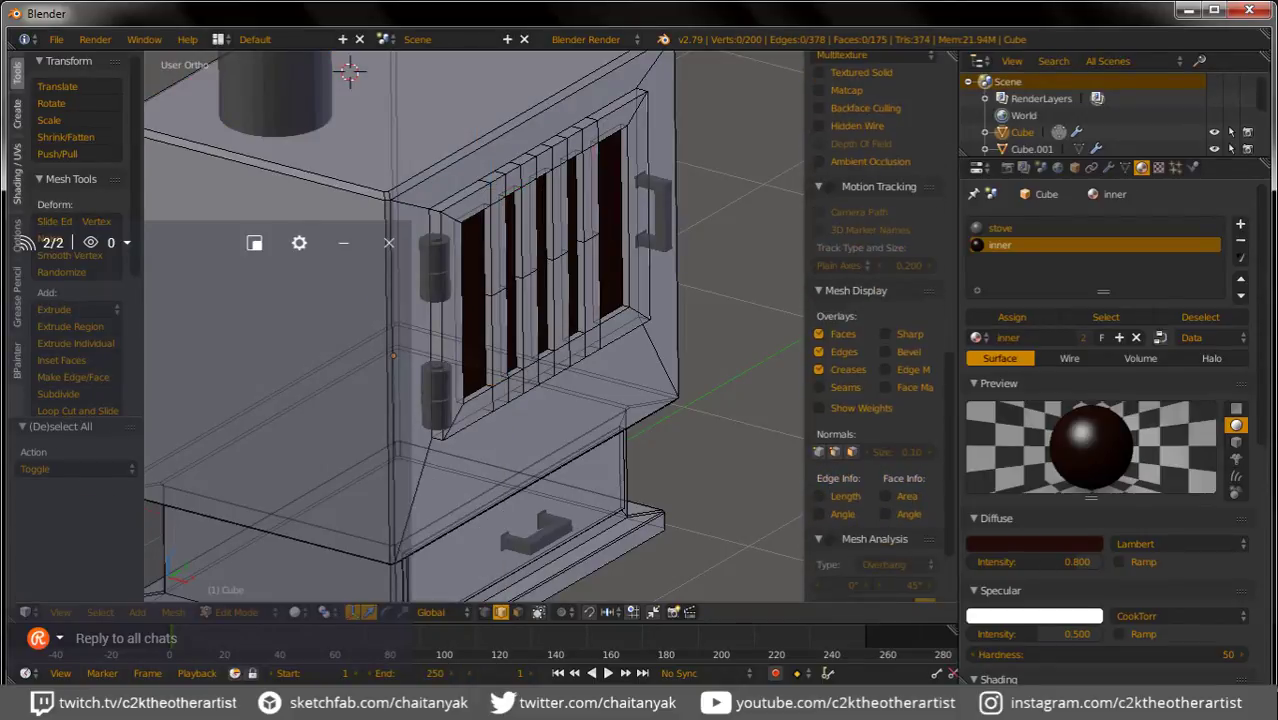
{"action": "left_click", "coordinate": [478, 297]}
{"action": "key", "text": "a"}
{"action": "left_click_drag", "start_coordinate": [604, 230], "coordinate": [483, 298], "text": "ctrl"}
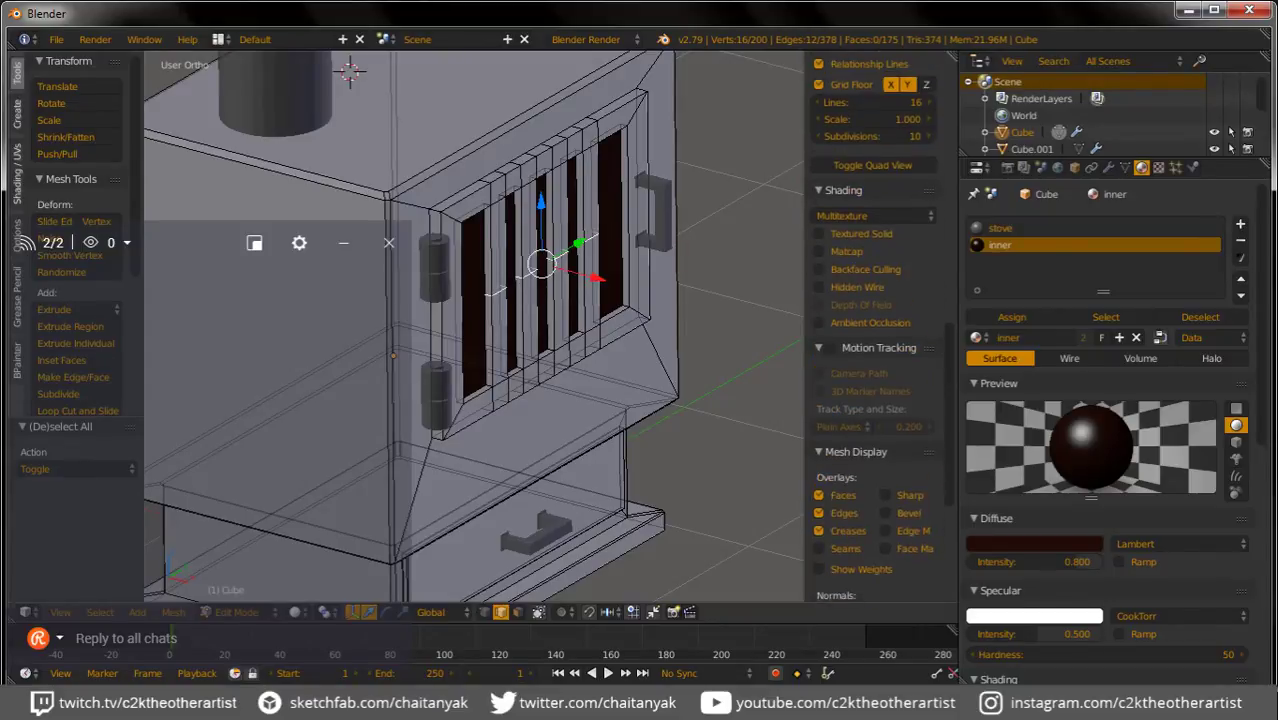
{"action": "key", "text": "ctrl+b"}
{"action": "left_click", "coordinate": [587, 213]}
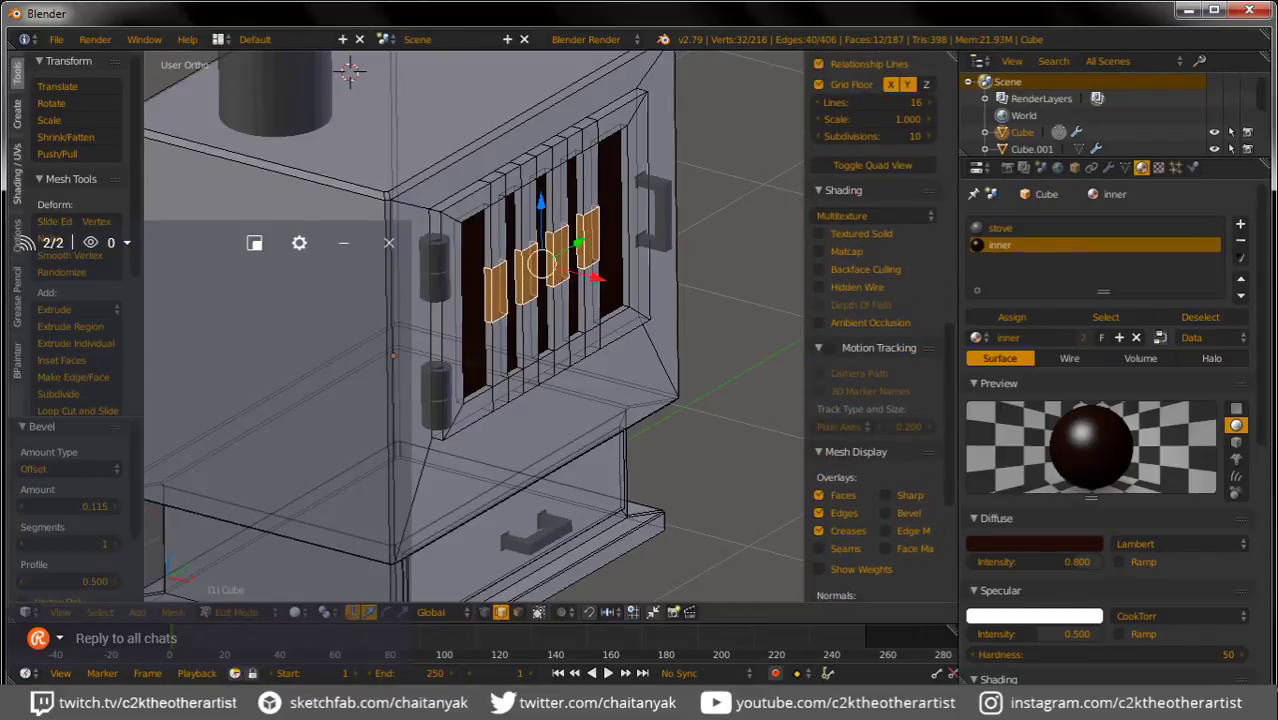
{"action": "key", "text": "g"}
{"action": "key", "text": "x"}
{"action": "key", "text": "Return"}
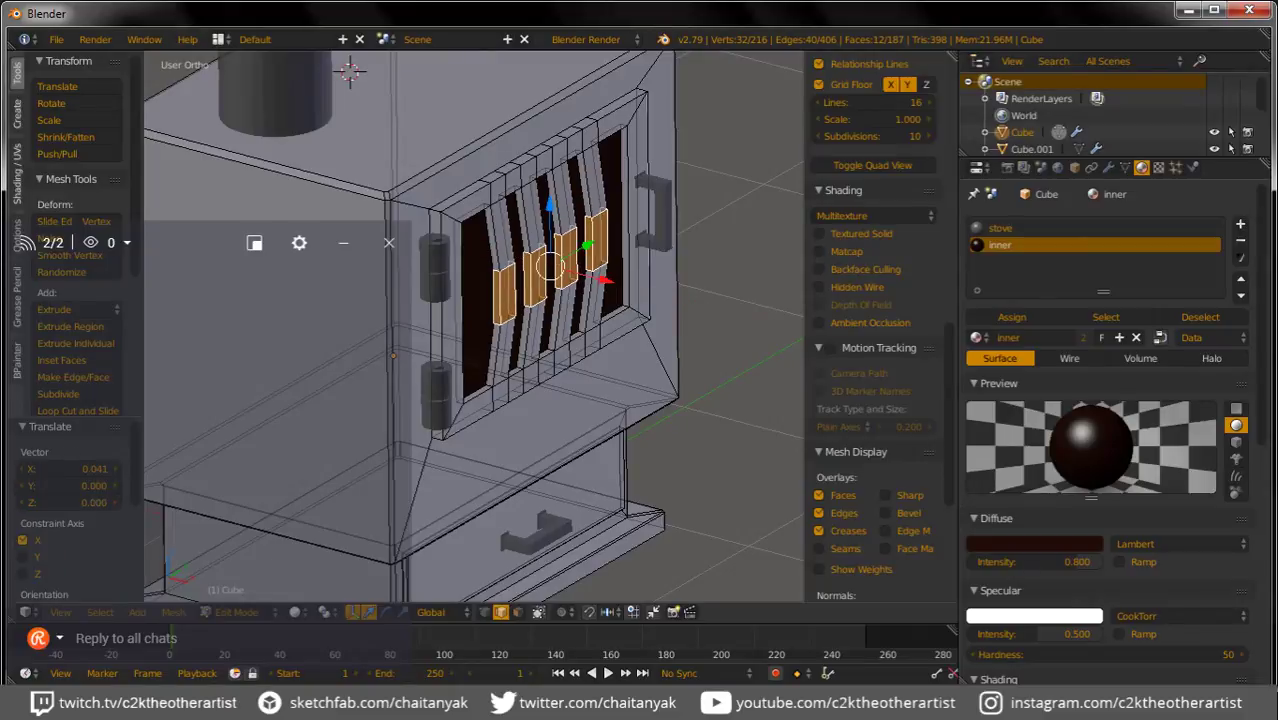
{"action": "key", "text": "Tab"}
Step: Orbit and zoom around the stove to inspect the curved door bars
{"action": "mouse_move", "coordinate": [475, 330]}
{"action": "middle_mouse_down"}
{"action": "mouse_move", "coordinate": [420, 320]}
{"action": "mouse_move", "coordinate": [590, 330]}
{"action": "mouse_move", "coordinate": [560, 350]}
{"action": "mouse_move", "coordinate": [540, 400]}
{"action": "mouse_move", "coordinate": [550, 420]}
{"action": "mouse_move", "coordinate": [670, 420]}
{"action": "middle_mouse_up"}
{"action": "scroll", "coordinate": [475, 330], "scroll_direction": "down", "scroll_amount": 2}
{"action": "mouse_move", "coordinate": [560, 330]}
{"action": "middle_mouse_down"}
{"action": "mouse_move", "coordinate": [400, 315]}
{"action": "mouse_move", "coordinate": [480, 300]}
{"action": "middle_mouse_up"}
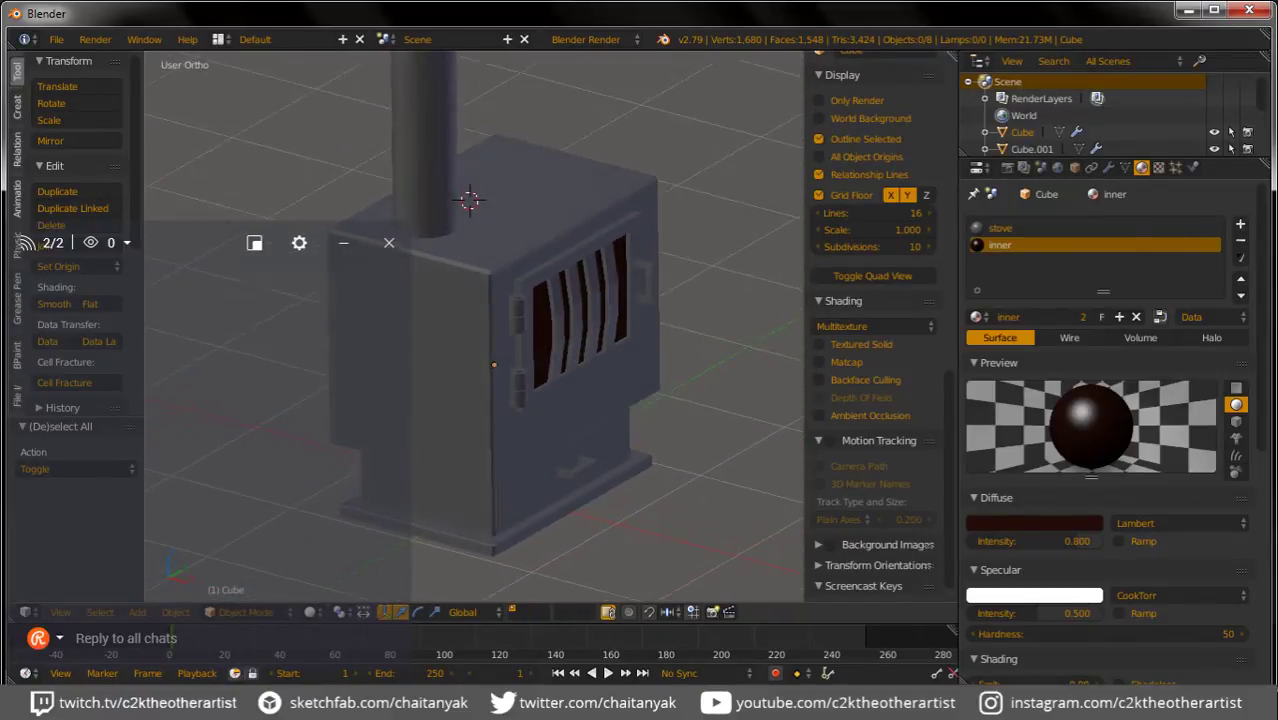
{"action": "mouse_move", "coordinate": [480, 300]}
{"action": "middle_mouse_down"}
{"action": "mouse_move", "coordinate": [400, 300]}
{"action": "mouse_move", "coordinate": [530, 300]}
{"action": "mouse_move", "coordinate": [400, 300]}
{"action": "mouse_move", "coordinate": [450, 300]}
{"action": "mouse_move", "coordinate": [498, 339]}
{"action": "middle_mouse_up"}
{"action": "scroll", "coordinate": [470, 330], "scroll_direction": "up", "scroll_amount": 2}
{"action": "scroll", "coordinate": [470, 330], "scroll_direction": "up", "scroll_amount": 3}
{"action": "scroll", "coordinate": [470, 300], "scroll_direction": "down", "scroll_amount": 2}
{"action": "scroll", "coordinate": [470, 300], "scroll_direction": "down", "scroll_amount": 2}
{"action": "scroll", "coordinate": [470, 300], "scroll_direction": "down", "scroll_amount": 2}
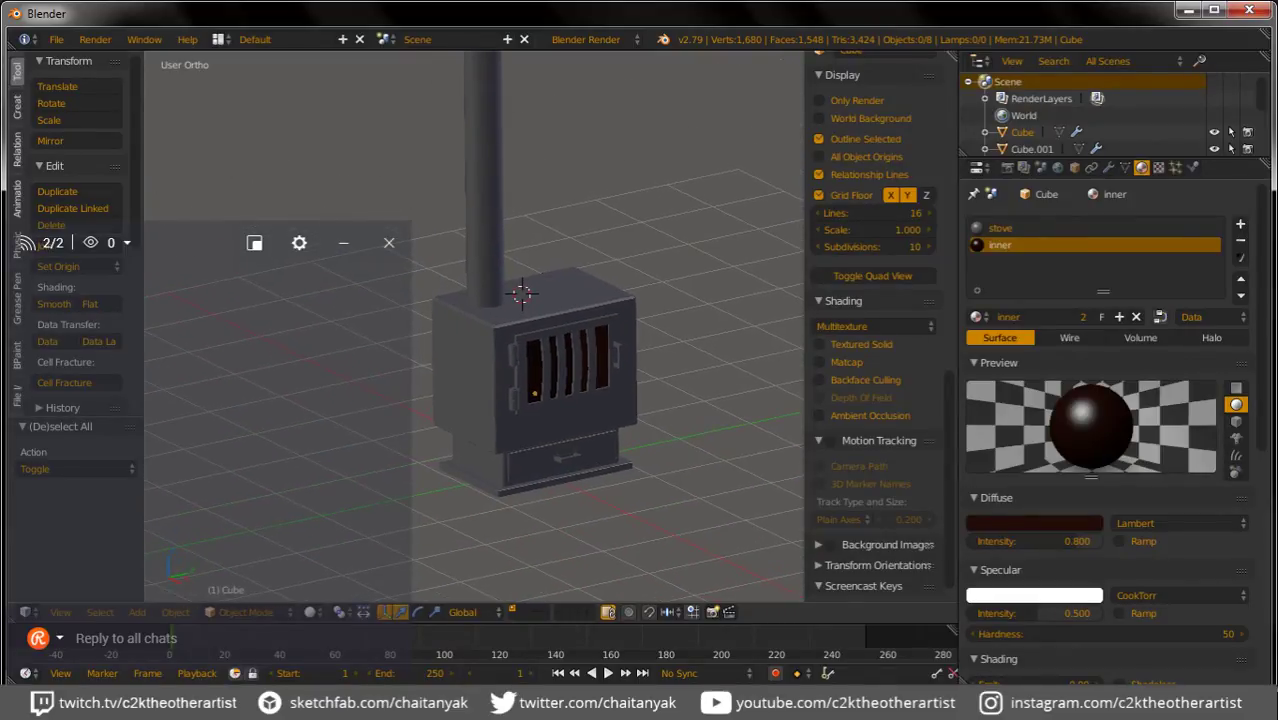
{"action": "scroll", "coordinate": [491, 286], "scroll_direction": "up", "scroll_amount": 3}
{"action": "key", "text": "shift+a"}
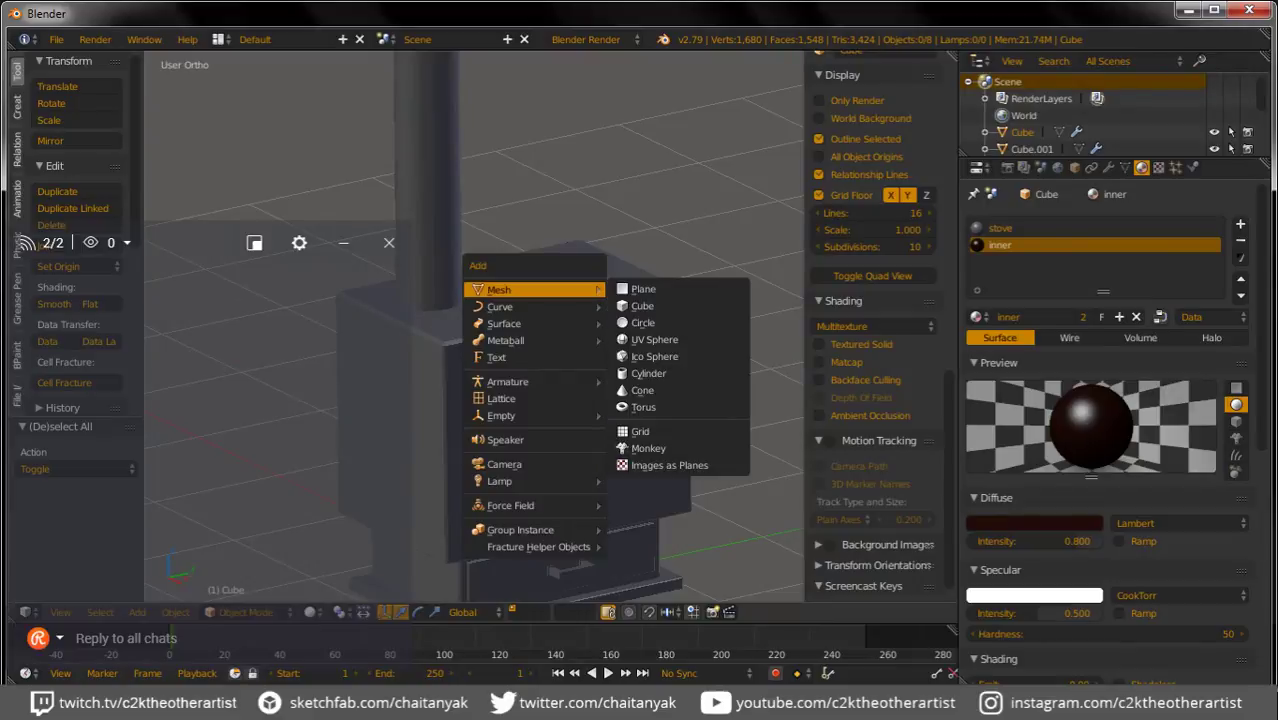
Step: Add a cylinder, shrink it, and raise it above the stove top
{"action": "left_click", "coordinate": [648, 373]}
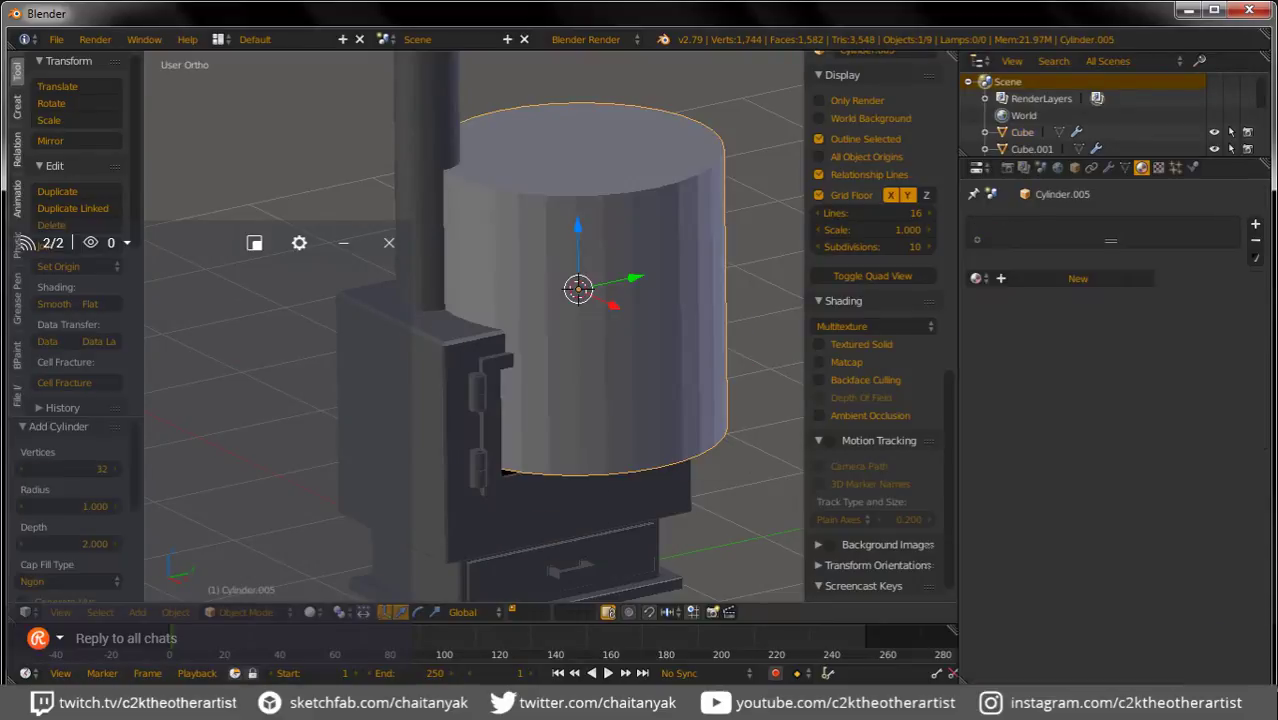
{"action": "key", "text": "Tab"}
{"action": "key", "text": "s"}
{"action": "left_click", "coordinate": [593, 308]}
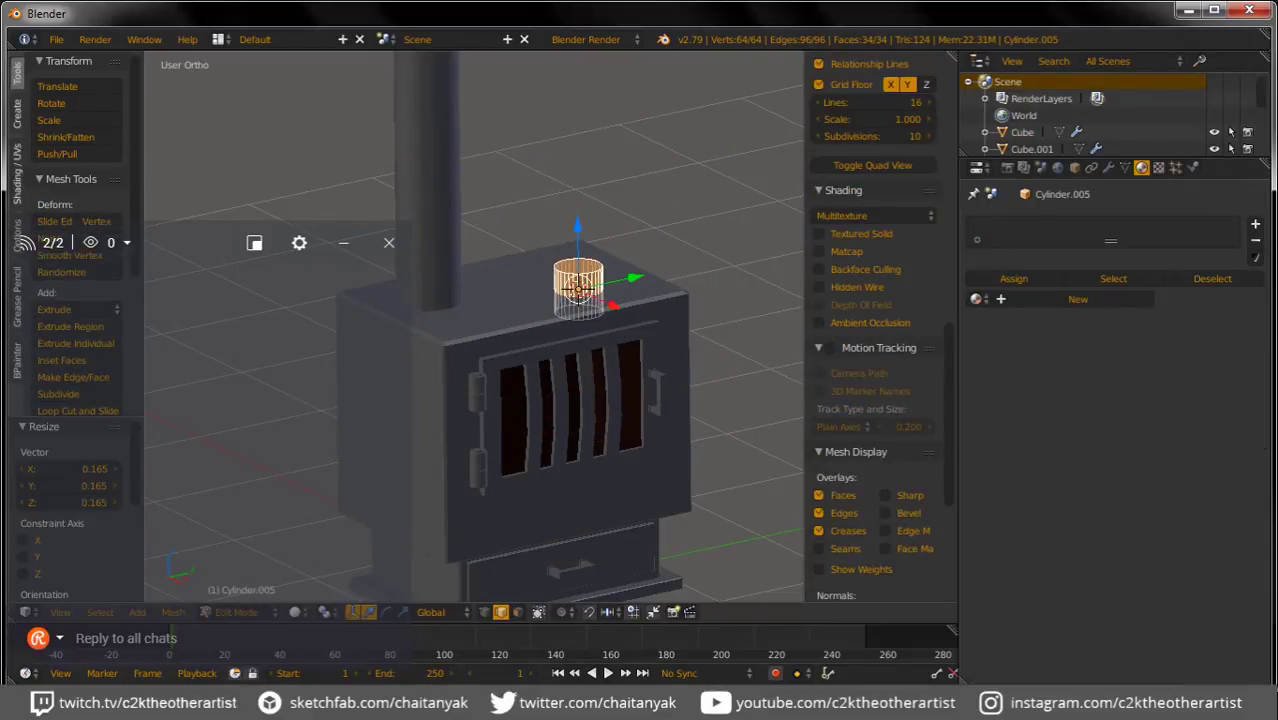
{"action": "scroll", "coordinate": [593, 308], "scroll_direction": "up", "scroll_amount": 2}
{"action": "key", "text": "Tab"}
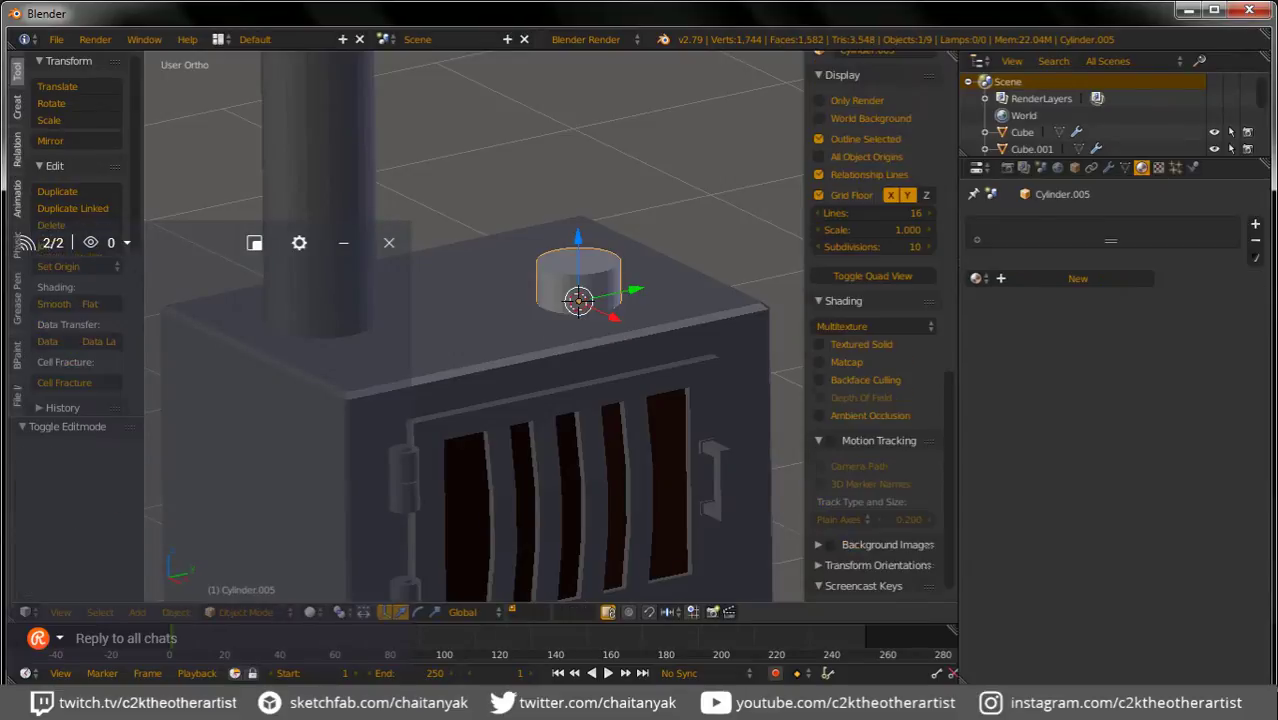
{"action": "key", "text": "g"}
{"action": "key", "text": "z"}
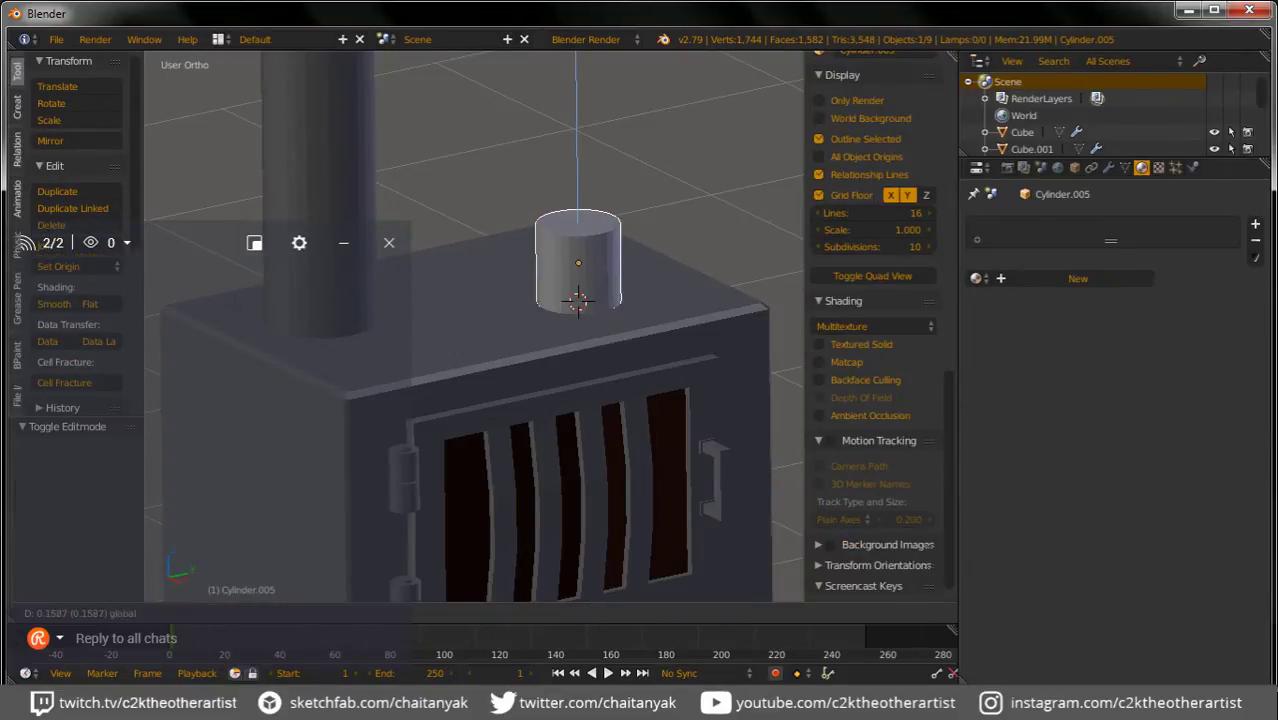
{"action": "key", "text": "Return"}
Step: Raise the cylinder's bottom face and narrow the bottom ring to 0.791
{"action": "key", "text": "Tab"}
{"action": "scroll", "coordinate": [616, 274], "scroll_direction": "up", "scroll_amount": 4}
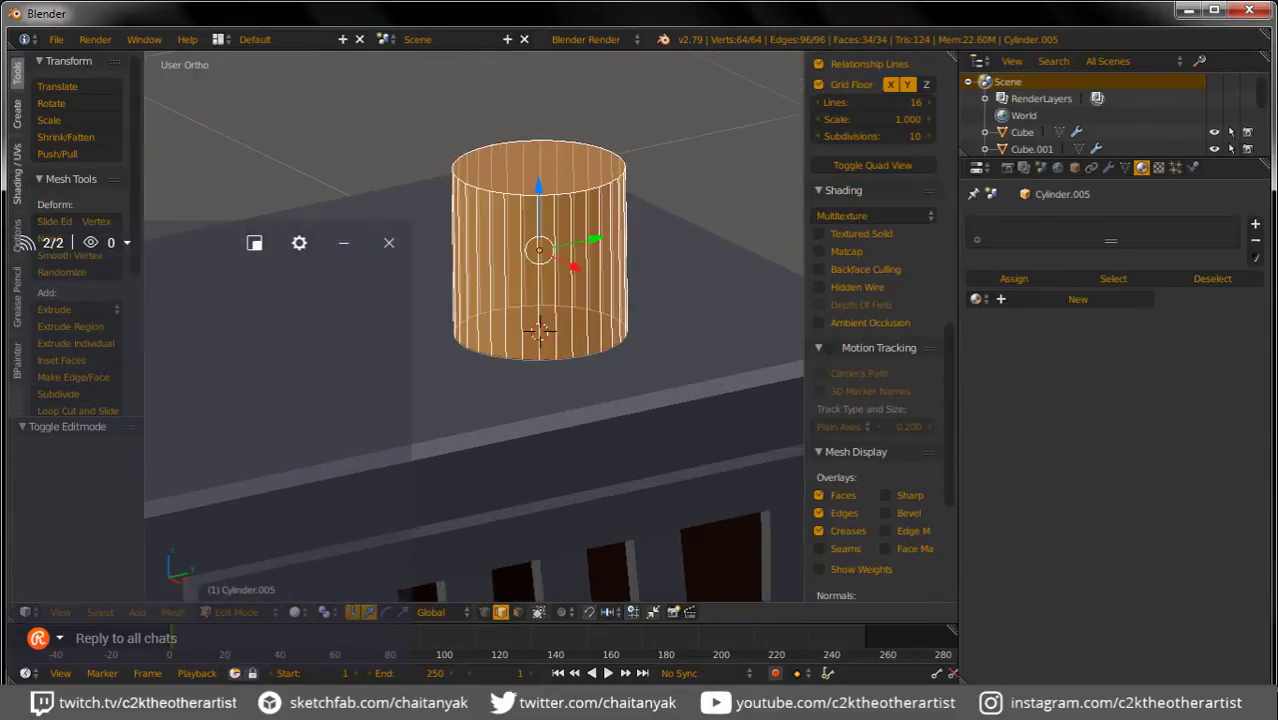
{"action": "left_click", "coordinate": [517, 612]}
{"action": "right_click", "coordinate": [560, 340]}
{"action": "key", "text": "g"}
{"action": "key", "text": "z"}
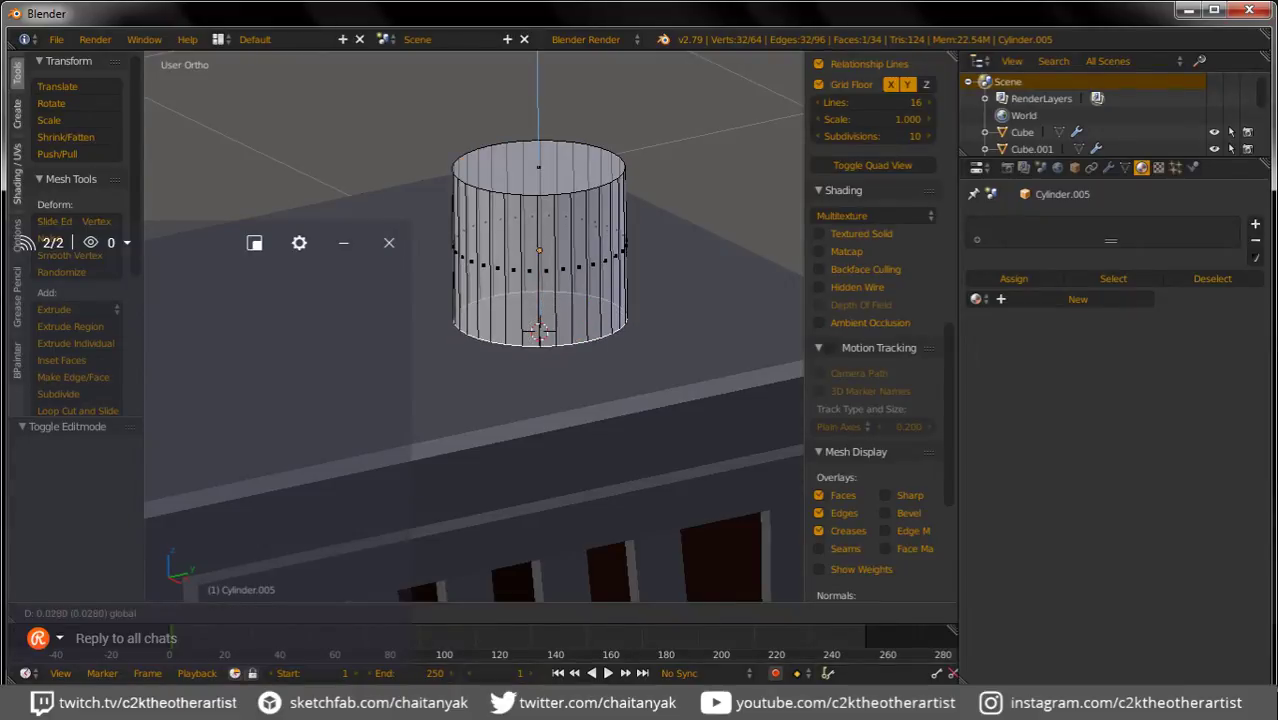
{"action": "left_click", "coordinate": [538, 333]}
{"action": "key", "text": "Return"}
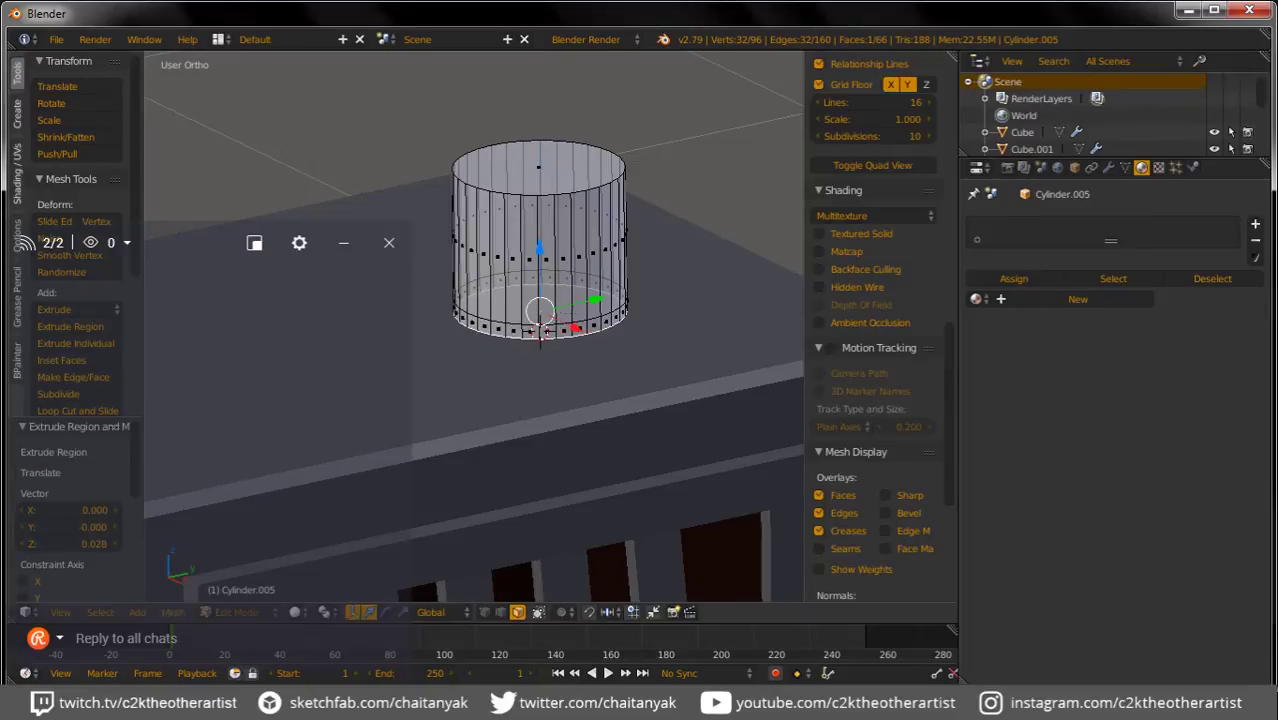
{"action": "key", "text": "s"}
{"action": "key", "text": "Return"}
Step: Lower the narrowed bottom ring of the cylinder
{"action": "key", "text": "KP_8"}
{"action": "key", "text": "KP_8"}
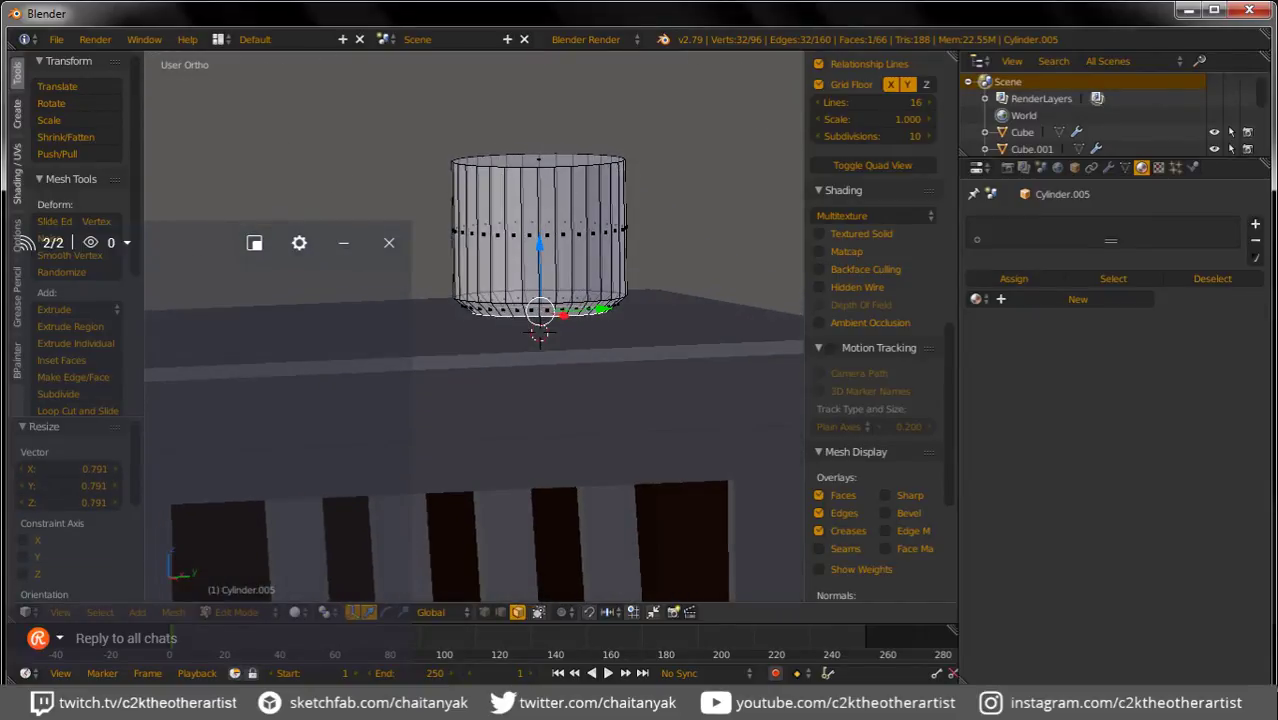
{"action": "key", "text": "g"}
{"action": "key", "text": "z"}
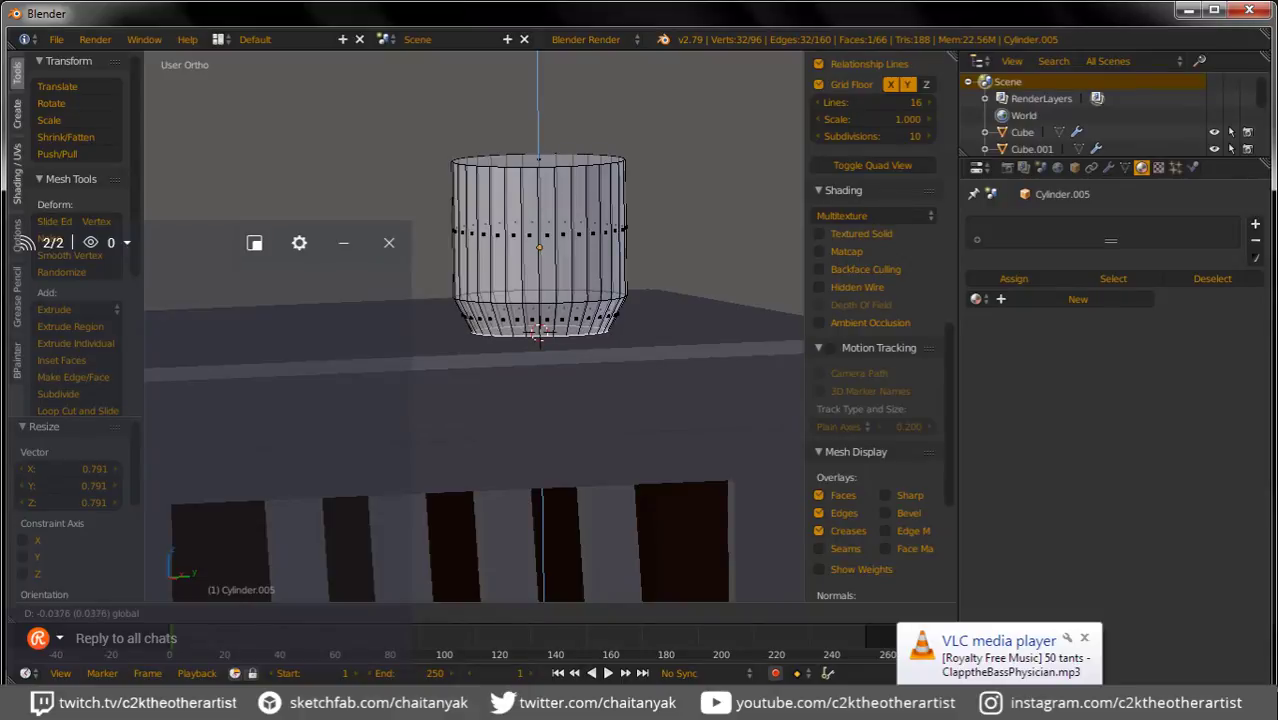
{"action": "key", "text": "Return"}
{"action": "key", "text": "a"}
{"action": "scroll", "coordinate": [870, 300], "scroll_direction": "down", "scroll_amount": 4}
Step: Box-select the cylinder's top rings and lower them to set the lid height
{"action": "key", "text": "b"}
{"action": "left_click_drag", "start_coordinate": [430, 140], "coordinate": [650, 300]}
{"action": "scroll", "coordinate": [870, 300], "scroll_direction": "up", "scroll_amount": 3}
{"action": "key", "text": "g"}
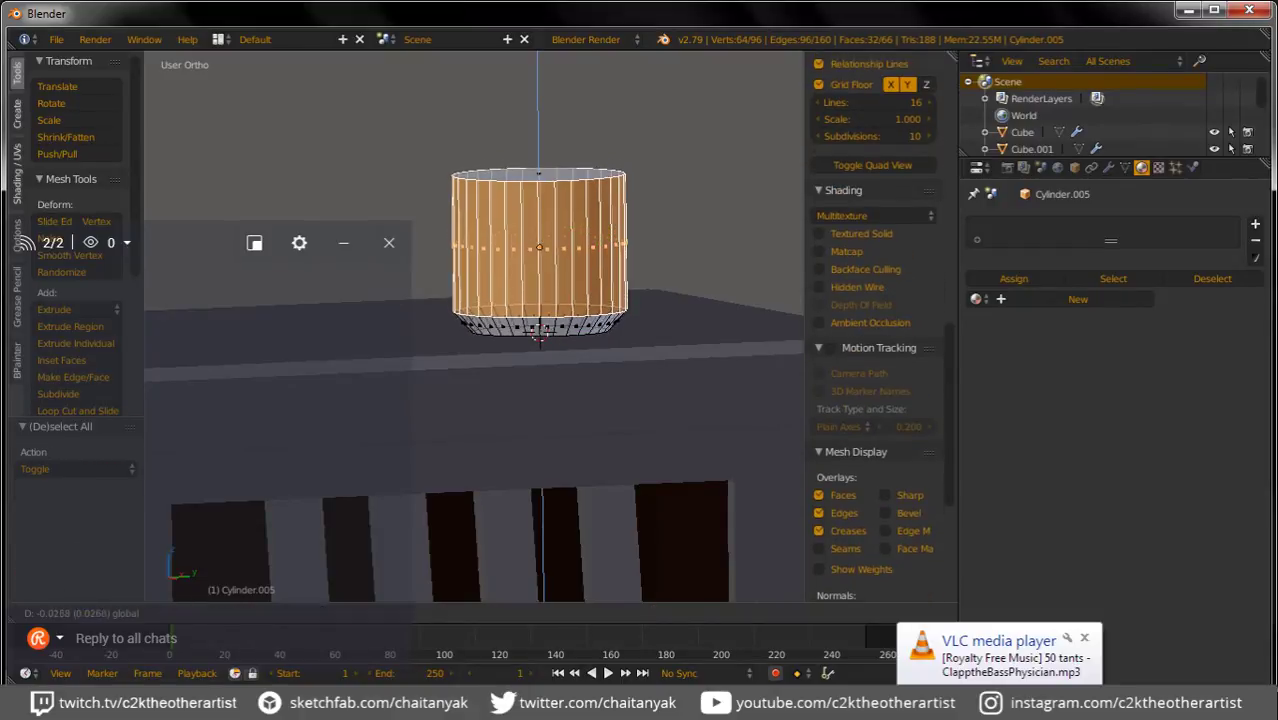
{"action": "key", "text": "z"}
{"action": "key", "text": "Return"}
{"action": "key", "text": "g"}
{"action": "key", "text": "z"}
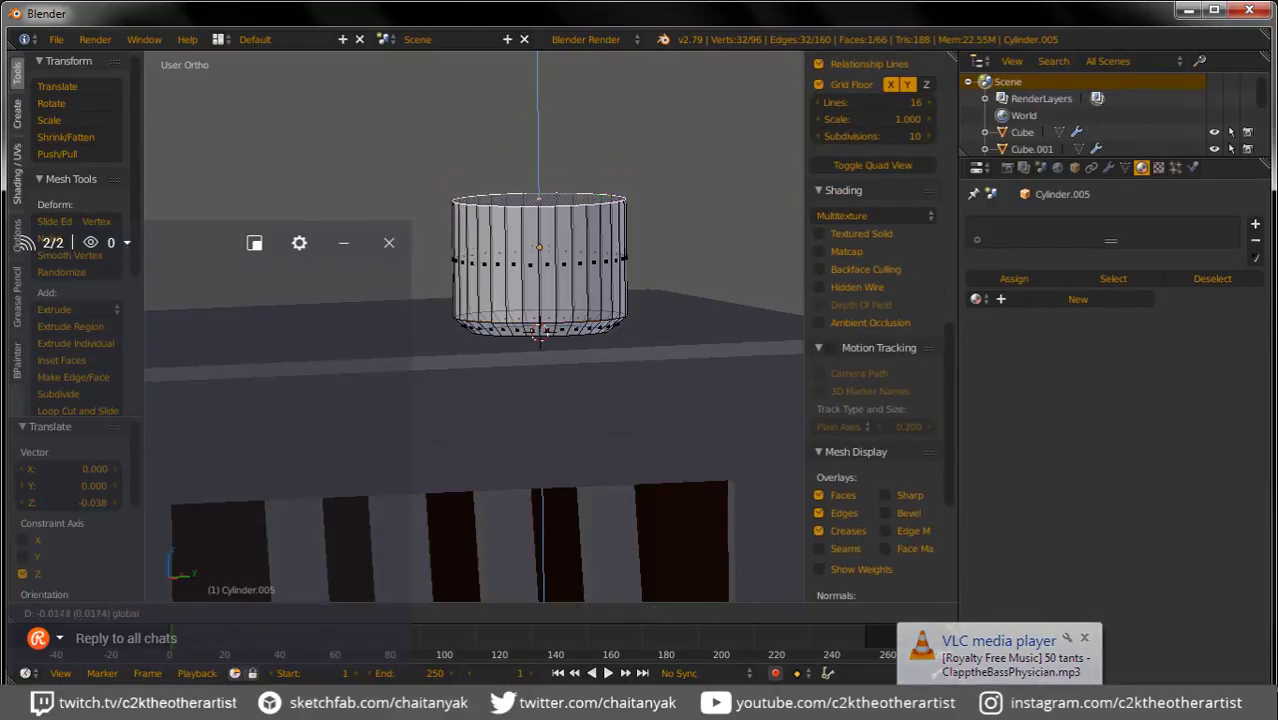
{"action": "key", "text": "Escape"}
Step: Extrude the lid: a top ring shrunk to 0.703, then a slightly raised 1.195 rim
{"action": "key", "text": "e"}
{"action": "key", "text": "z"}
{"action": "key", "text": "Return"}
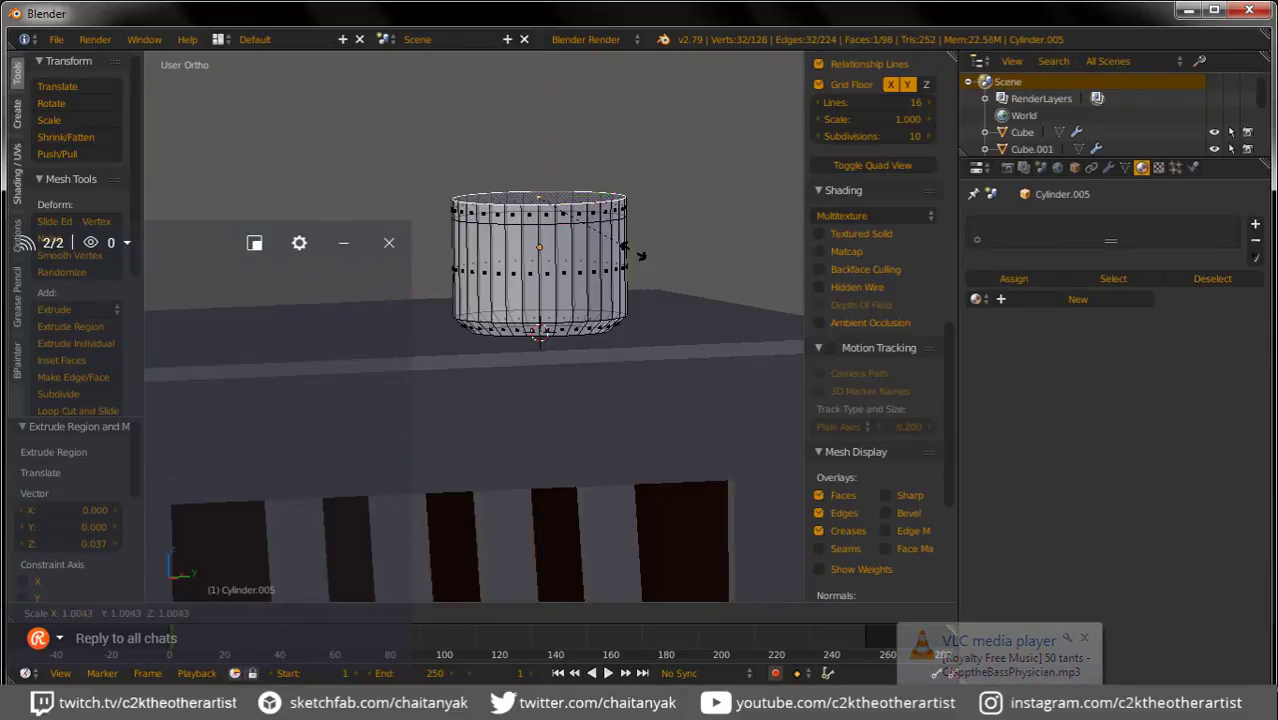
{"action": "key", "text": "s"}
{"action": "key", "text": "Return"}
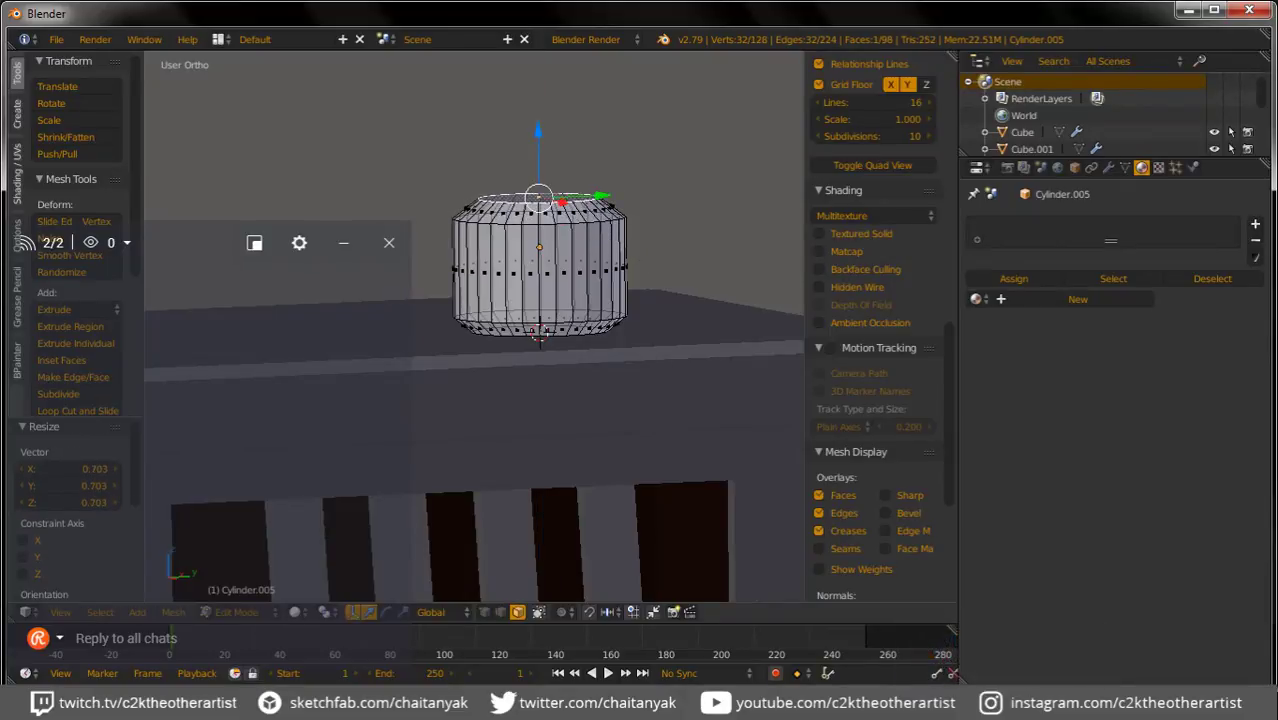
{"action": "key", "text": "e"}
{"action": "key", "text": "Escape"}
{"action": "key", "text": "s"}
{"action": "key", "text": "Return"}
{"action": "key", "text": "e"}
{"action": "key", "text": "z"}
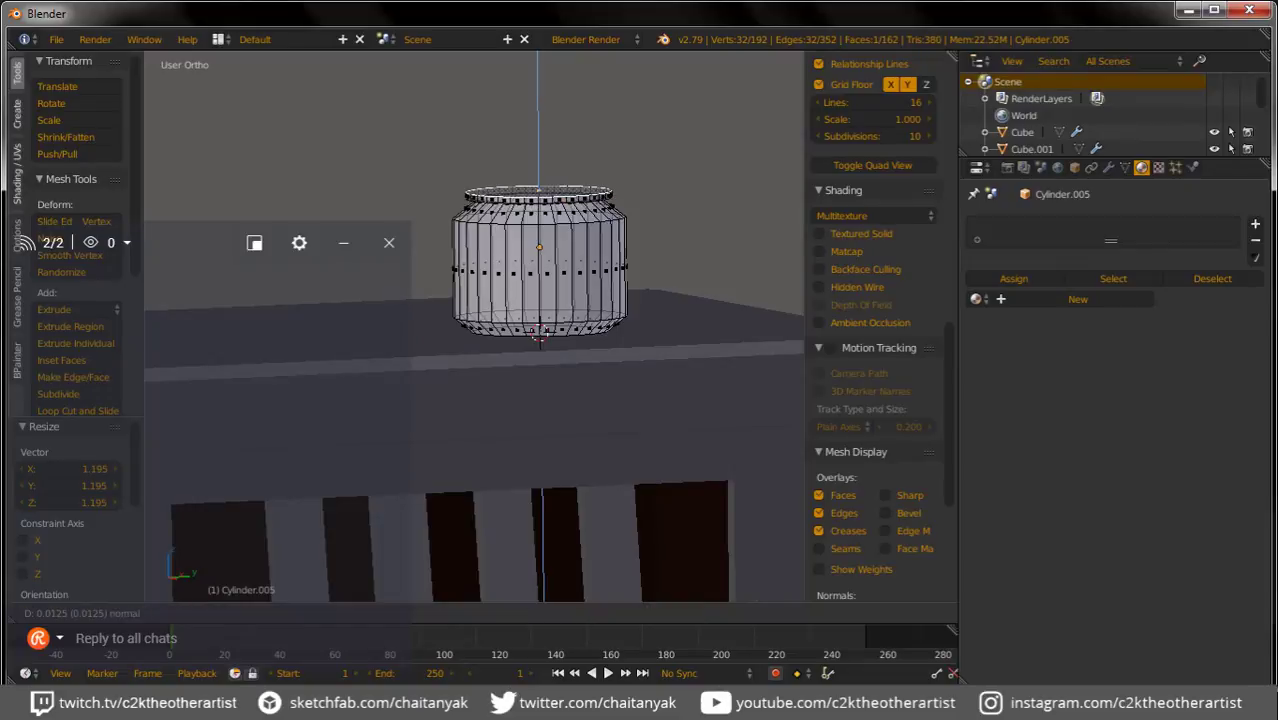
{"action": "key", "text": "Return"}
Step: Extrude a raised top ring shrunk to 0.295, undoing an unwanted extra extrusion
{"action": "key", "text": "e"}
{"action": "key", "text": "z"}
{"action": "key", "text": "s"}
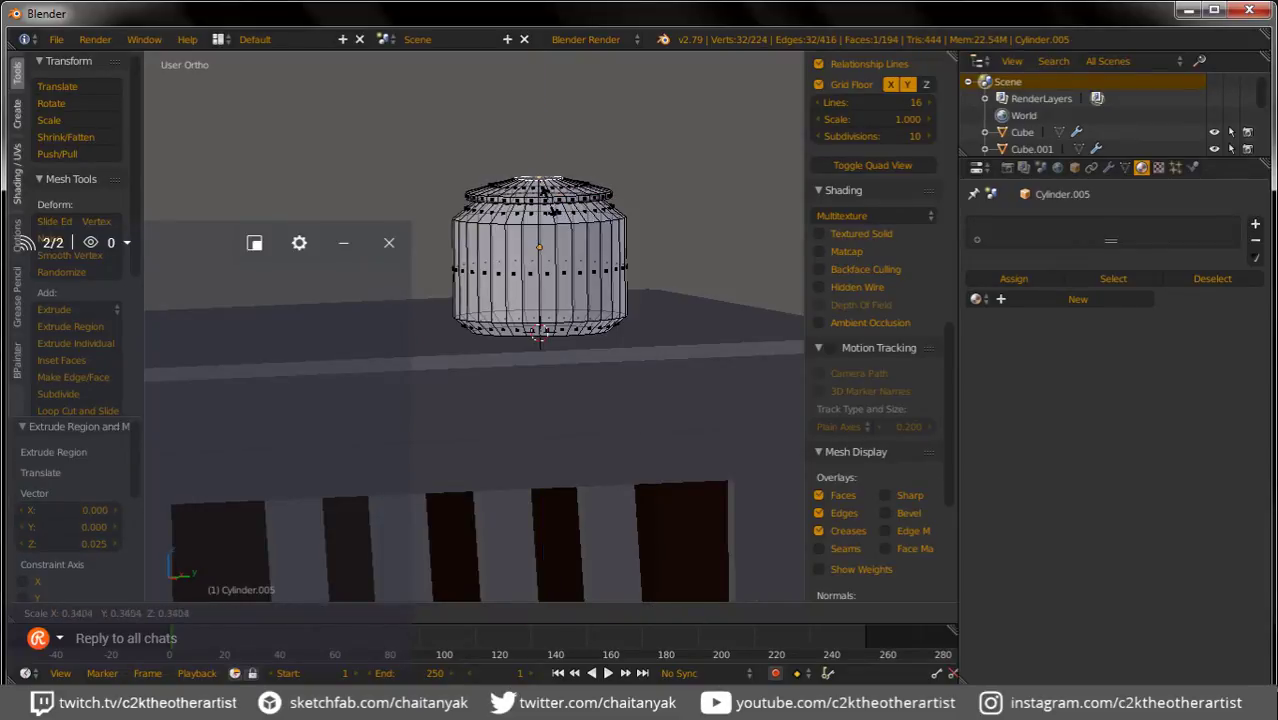
{"action": "key", "text": "Return"}
{"action": "key", "text": "e"}
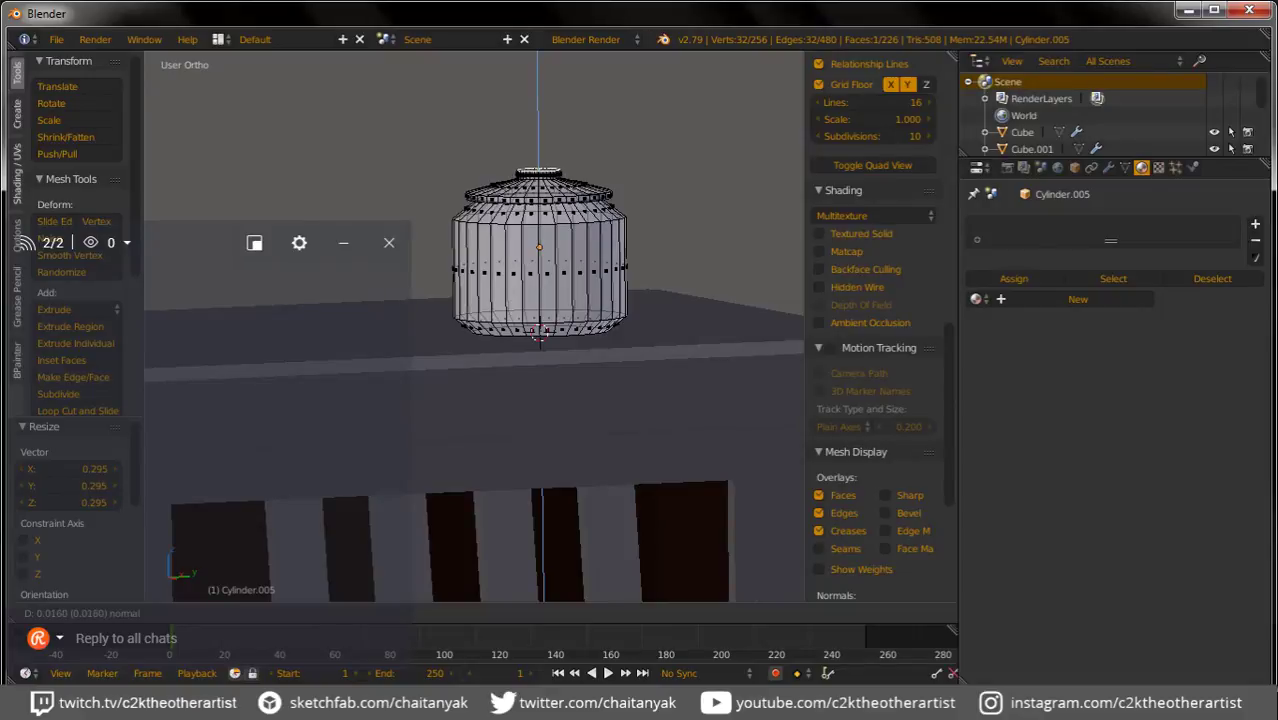
{"action": "key", "text": "Escape"}
{"action": "scroll", "coordinate": [538, 300], "scroll_direction": "up", "scroll_amount": 3}
{"action": "middle_click_drag", "start_coordinate": [538, 300], "coordinate": [538, 360]}
{"action": "key", "text": "ctrl+z"}
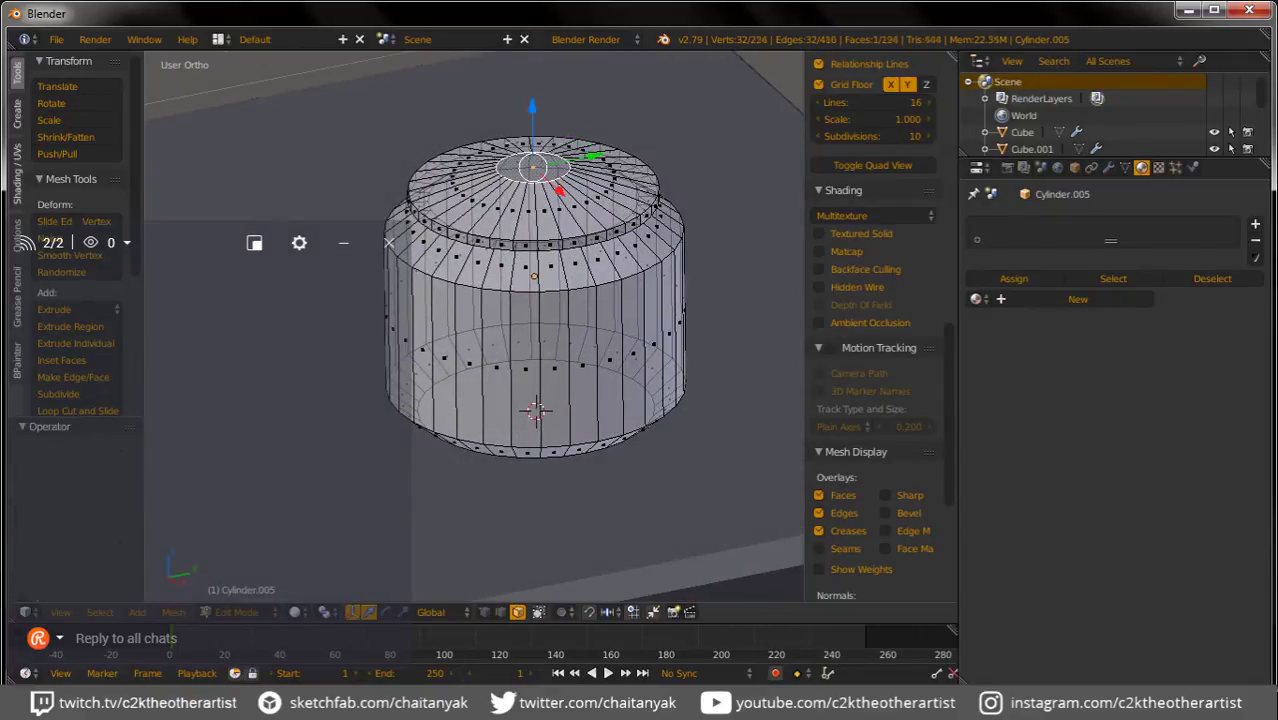
Step: Shrink the lid's top ring and extrude new rings at its centre
{"action": "key", "text": "s"}
{"action": "key", "text": "Return"}
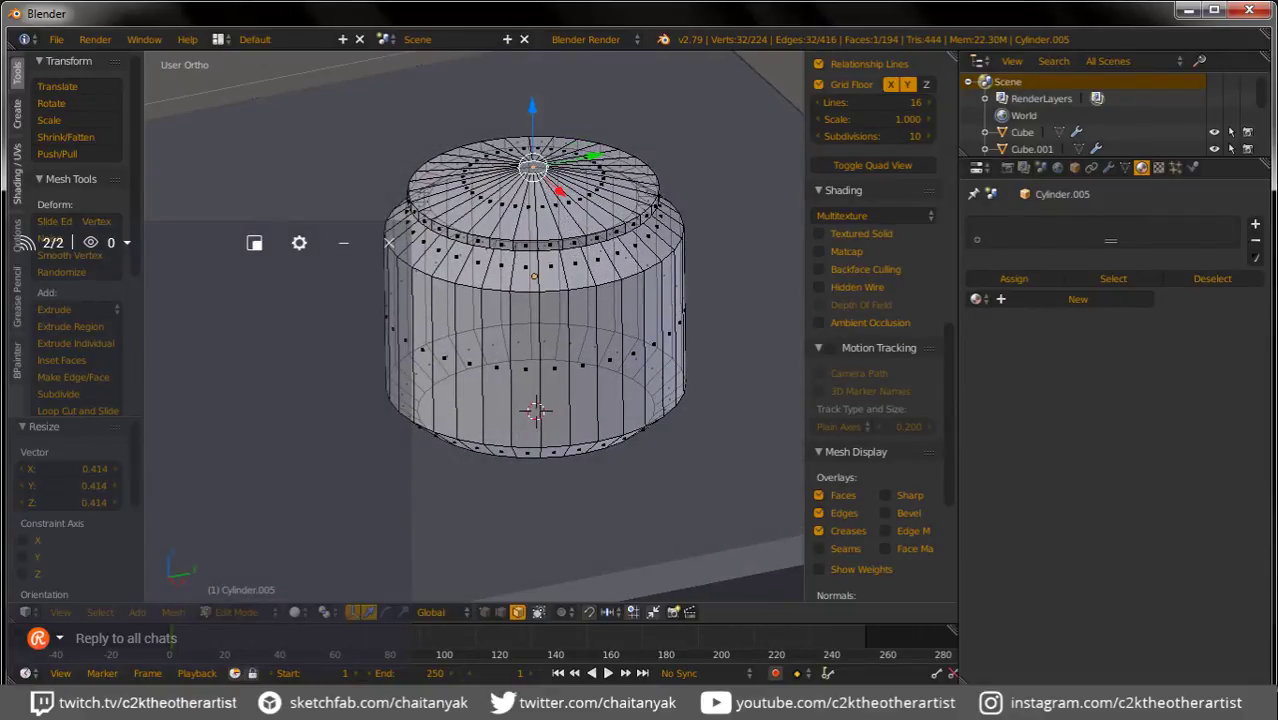
{"action": "key", "text": "e"}
{"action": "key", "text": "Return"}
{"action": "key", "text": "e"}
{"action": "key", "text": "Escape"}
{"action": "key", "text": "s"}
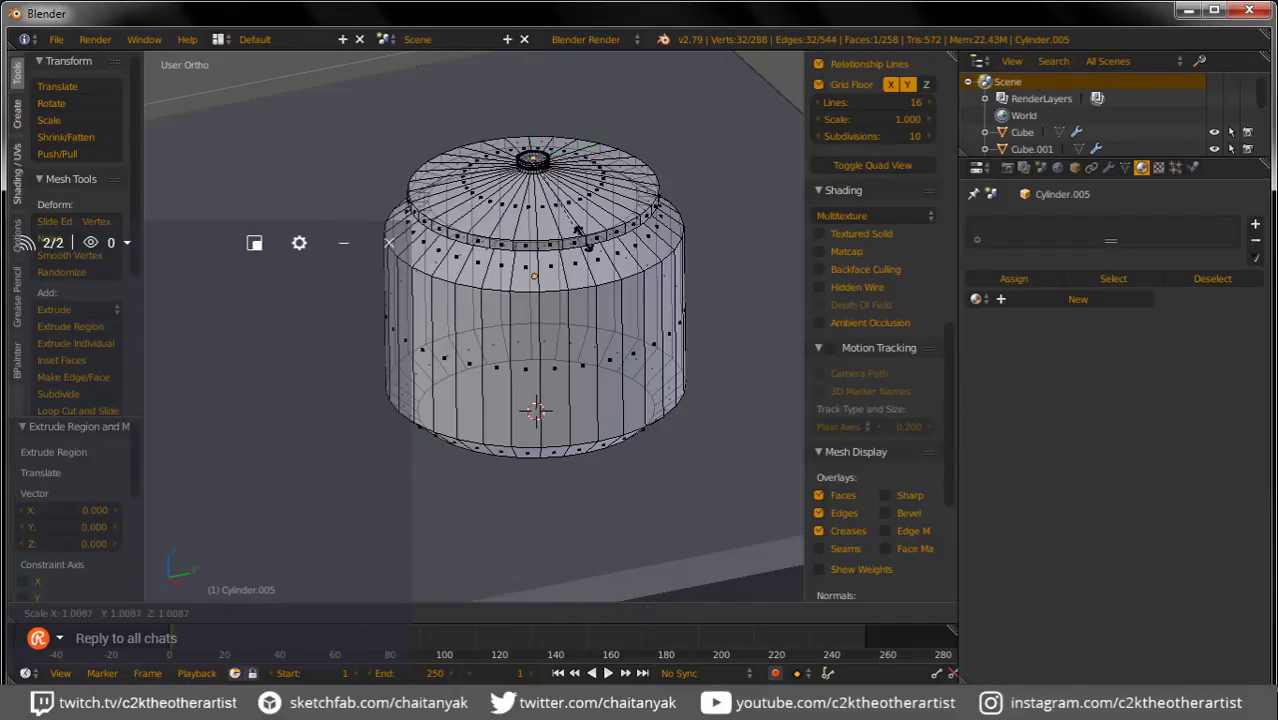
{"action": "key", "text": "Return"}
Step: Extrude and size the rings that raise the small knob on the lid
{"action": "key", "text": "e"}
{"action": "key", "text": "Return"}
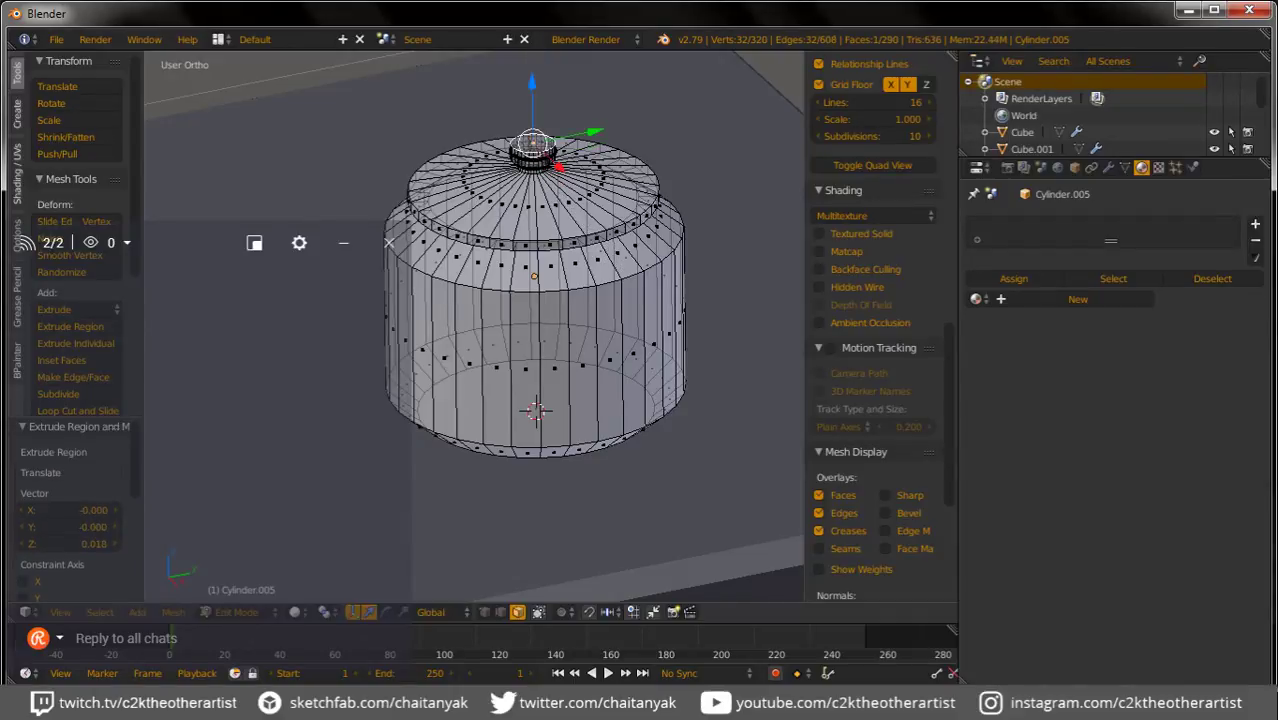
{"action": "key", "text": "s"}
{"action": "key", "text": "Return"}
{"action": "key", "text": "e"}
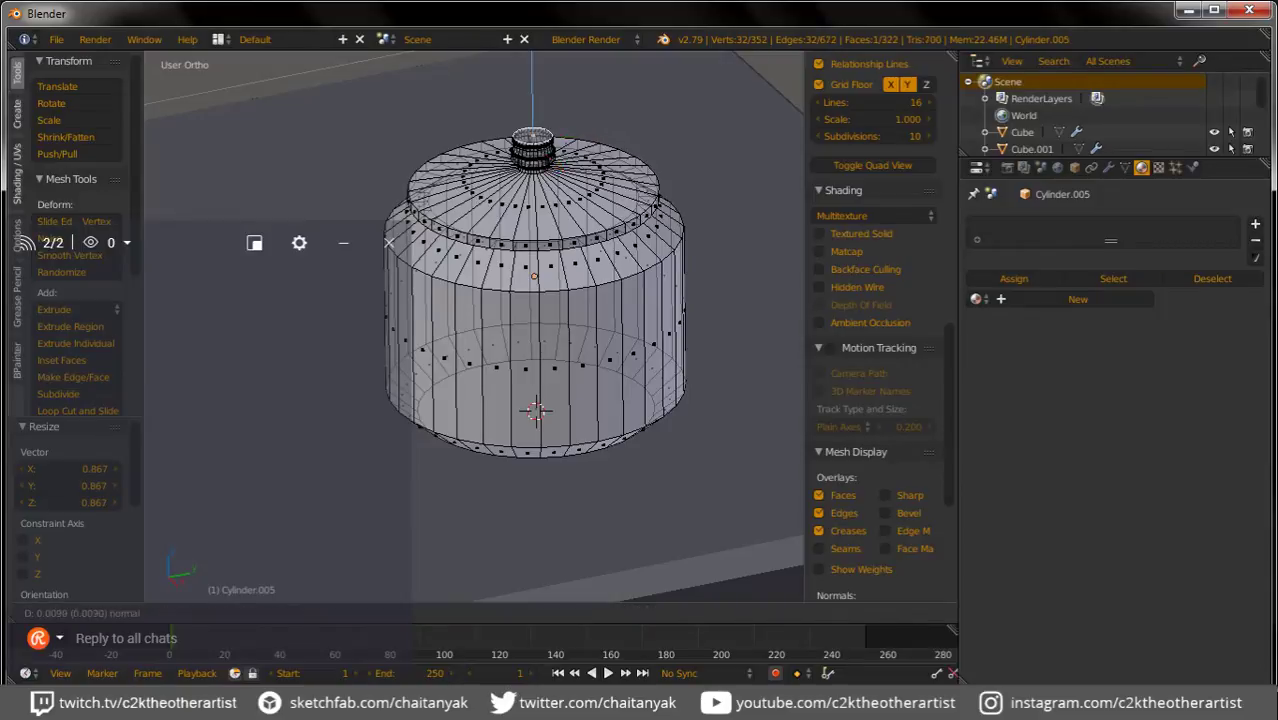
{"action": "key", "text": "Return"}
Step: Finish sizing the knob's top ring and view the jar as a solid object
{"action": "key", "text": "s"}
{"action": "key", "text": "Return"}
{"action": "key", "text": "Tab"}
{"action": "scroll", "coordinate": [475, 330], "scroll_direction": "down", "scroll_amount": 2}
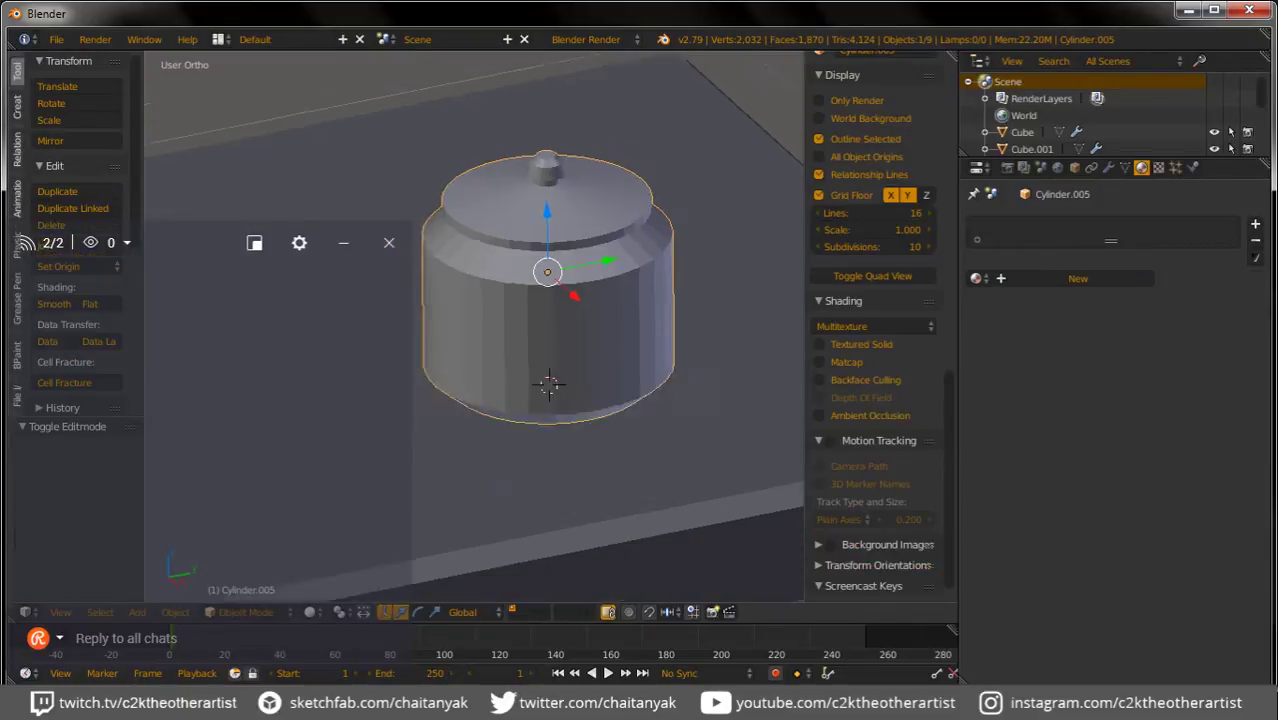
{"action": "scroll", "coordinate": [475, 330], "scroll_direction": "down", "scroll_amount": 2}
{"action": "middle_click_drag", "start_coordinate": [475, 330], "coordinate": [520, 380]}
{"action": "scroll", "coordinate": [560, 290], "scroll_direction": "up", "scroll_amount": 2}
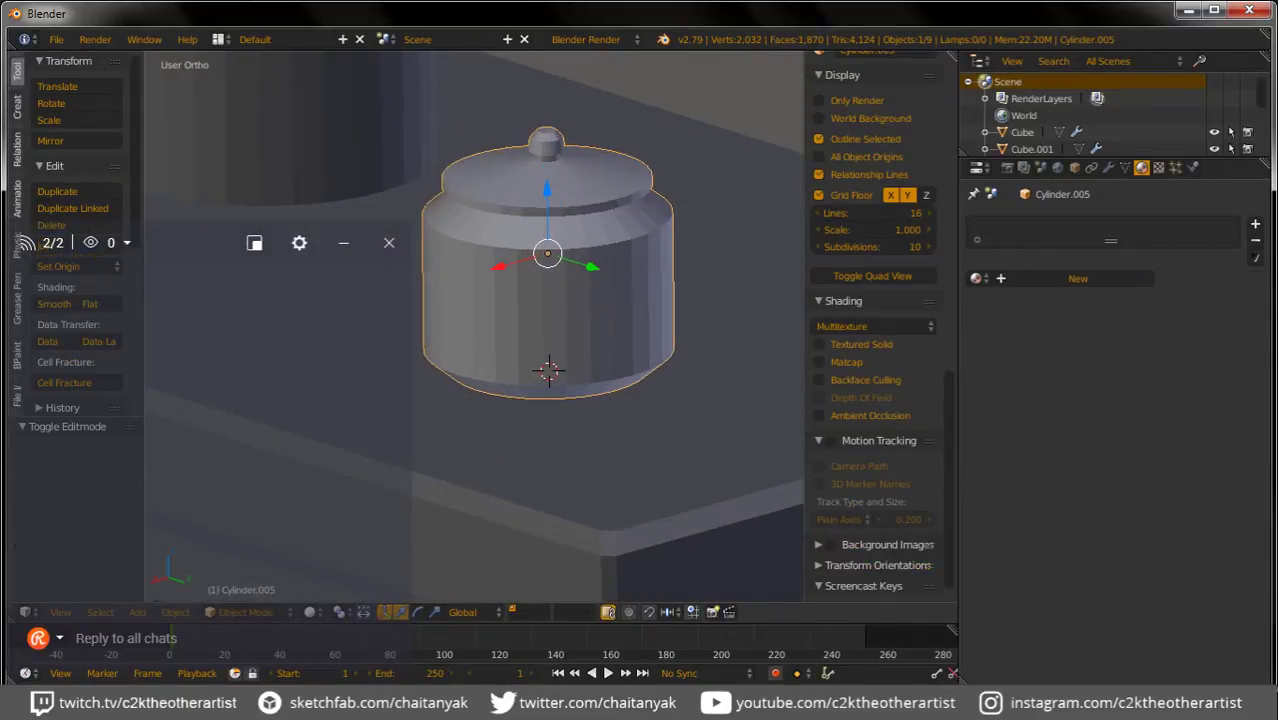
Step: Subdivide the pot's vertical edge ring and scale the new middle loop outward into a bulge
{"action": "key", "text": "Tab"}
{"action": "right_click", "coordinate": [621, 310]}
{"action": "mouse_move", "coordinate": [621, 310]}
{"action": "middle_mouse_down"}
{"action": "mouse_move", "coordinate": [680, 335]}
{"action": "mouse_move", "coordinate": [620, 290]}
{"action": "middle_mouse_up"}
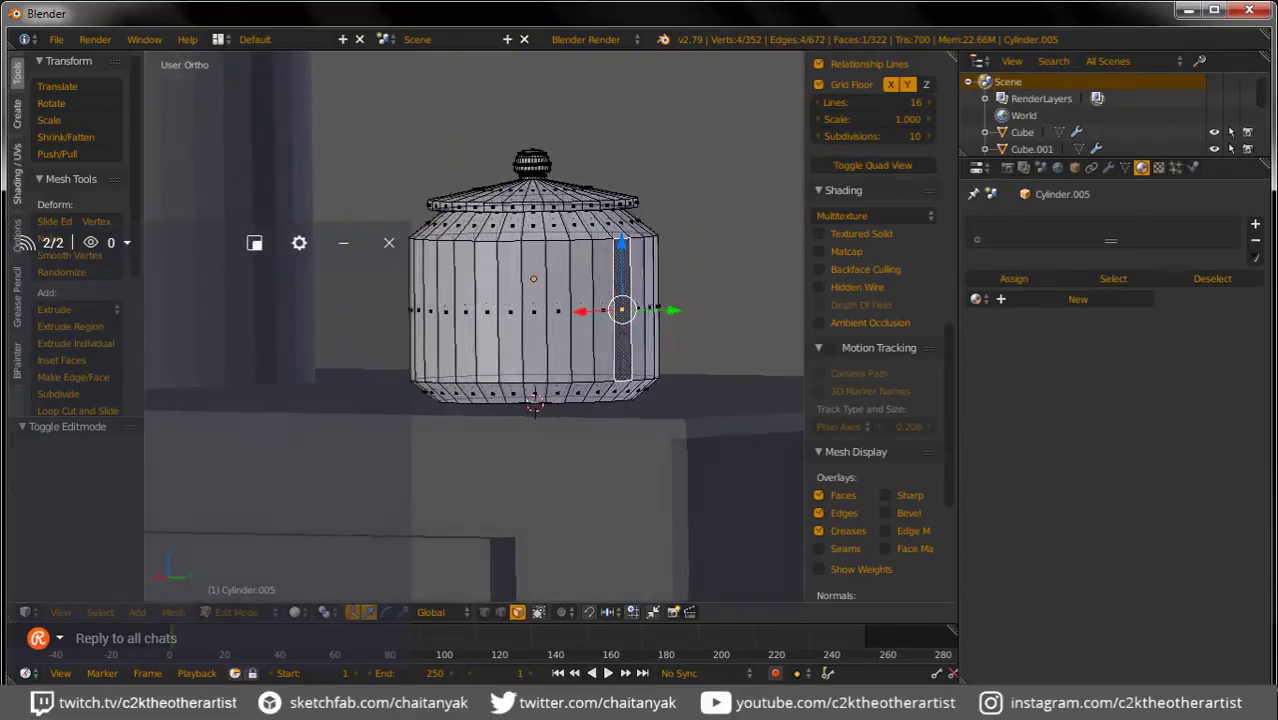
{"action": "key", "text": "a"}
{"action": "key", "text": "ctrl+Tab"}
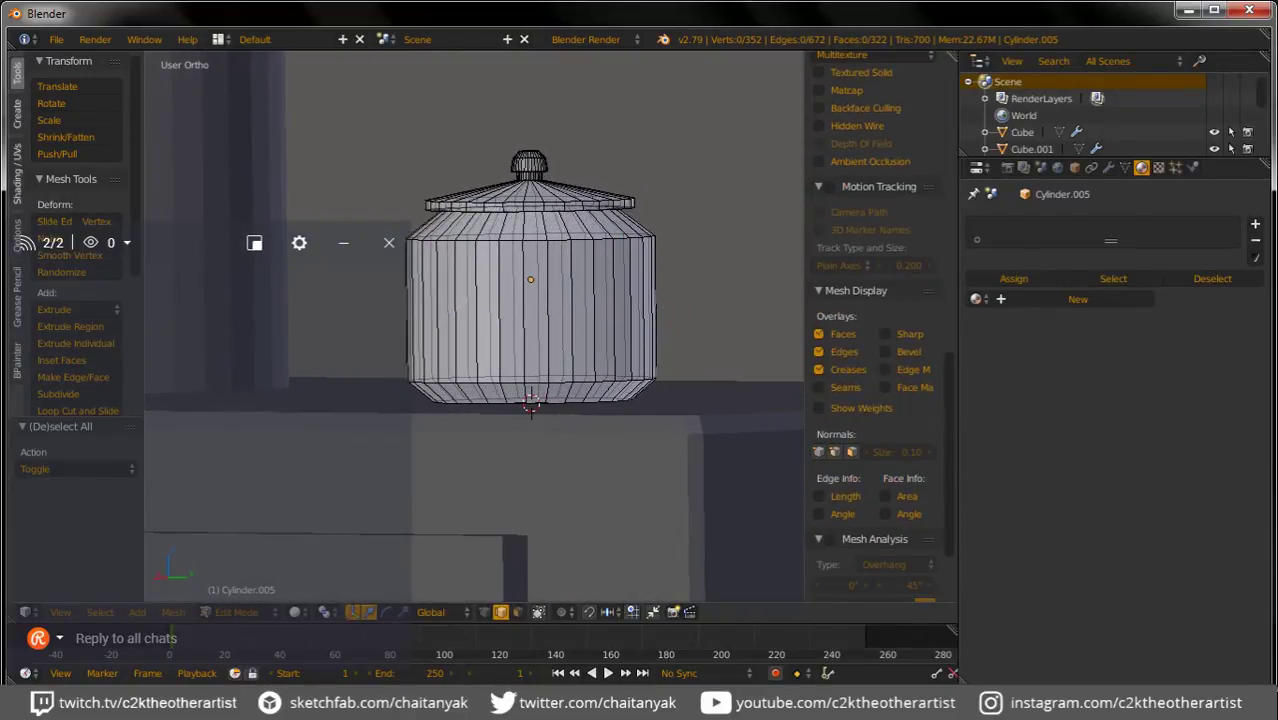
{"action": "right_click", "coordinate": [600, 310], "text": "ctrl+alt"}
{"action": "key", "text": "w"}
{"action": "left_click", "coordinate": [340, 280]}
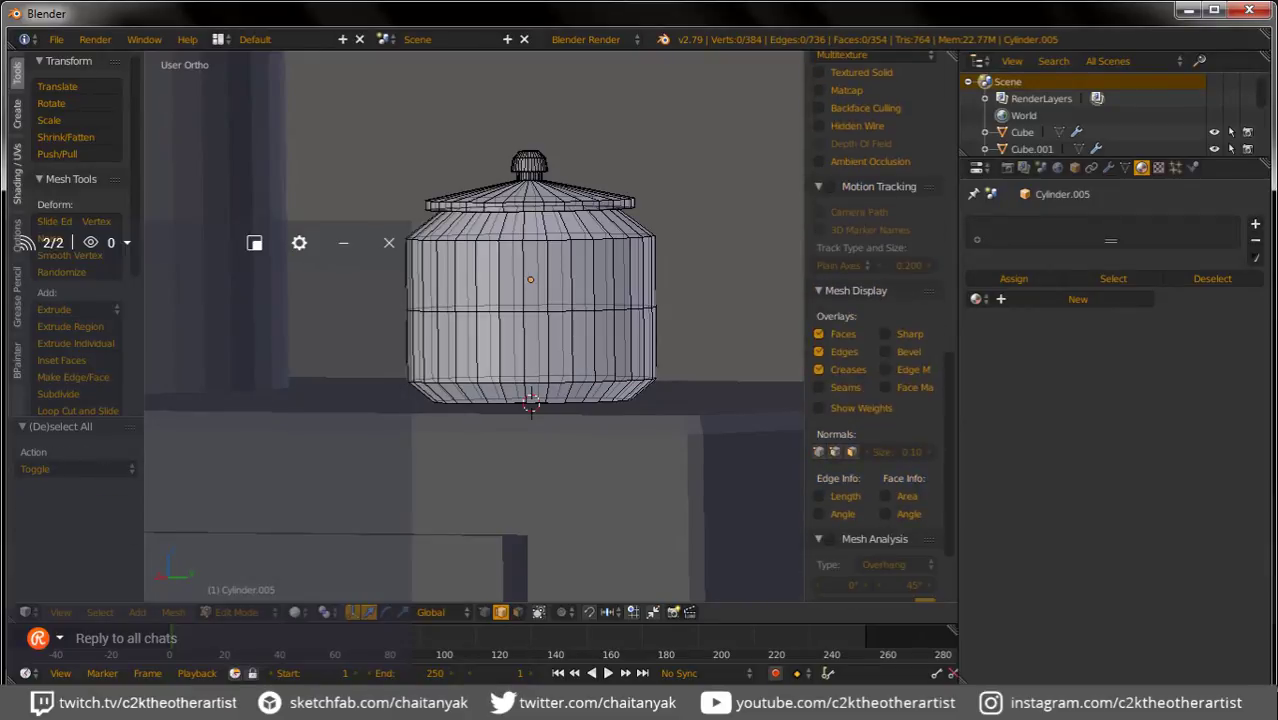
{"action": "key", "text": "s"}
{"action": "left_click", "coordinate": [636, 352]}
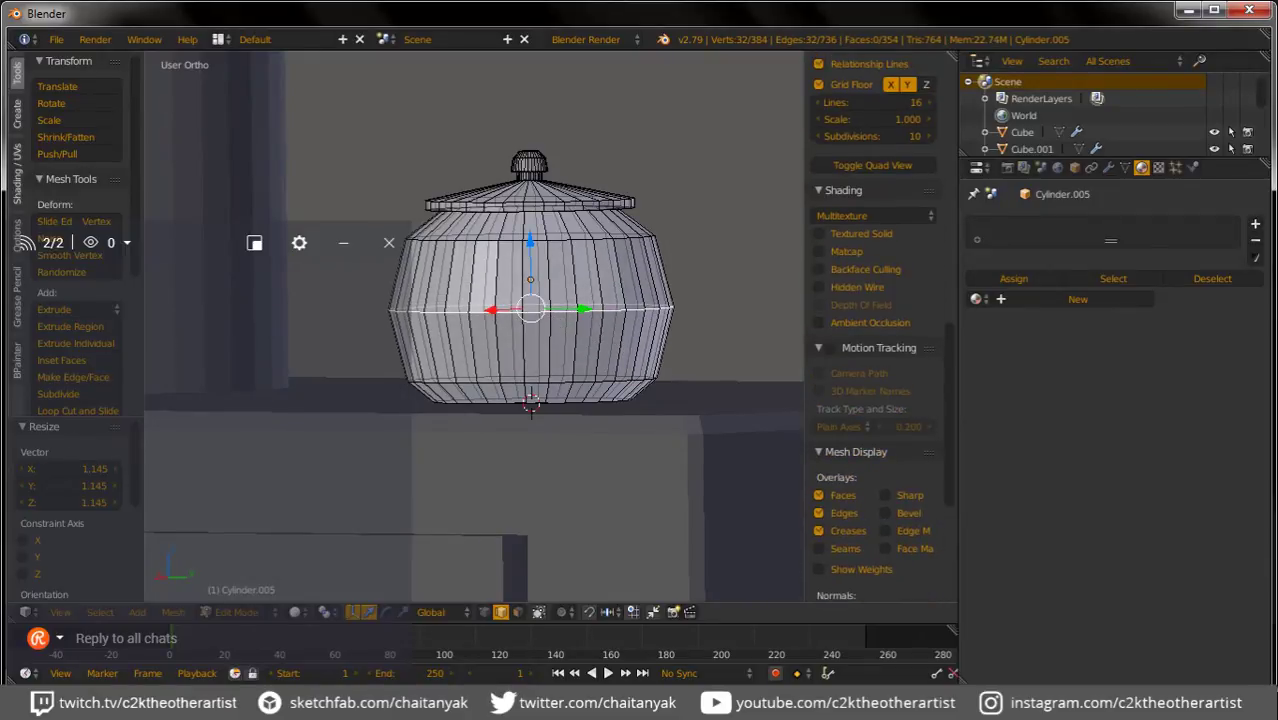
{"action": "mouse_move", "coordinate": [636, 352]}
{"action": "middle_mouse_down"}
{"action": "mouse_move", "coordinate": [540, 325]}
{"action": "mouse_move", "coordinate": [540, 465]}
{"action": "mouse_move", "coordinate": [545, 370]}
{"action": "mouse_move", "coordinate": [575, 345]}
{"action": "middle_mouse_up"}
Step: Bevel a side edge into a small face, lower it, and extrude it into a spout stub
{"action": "right_click", "coordinate": [424, 333]}
{"action": "key", "text": "ctrl+b"}
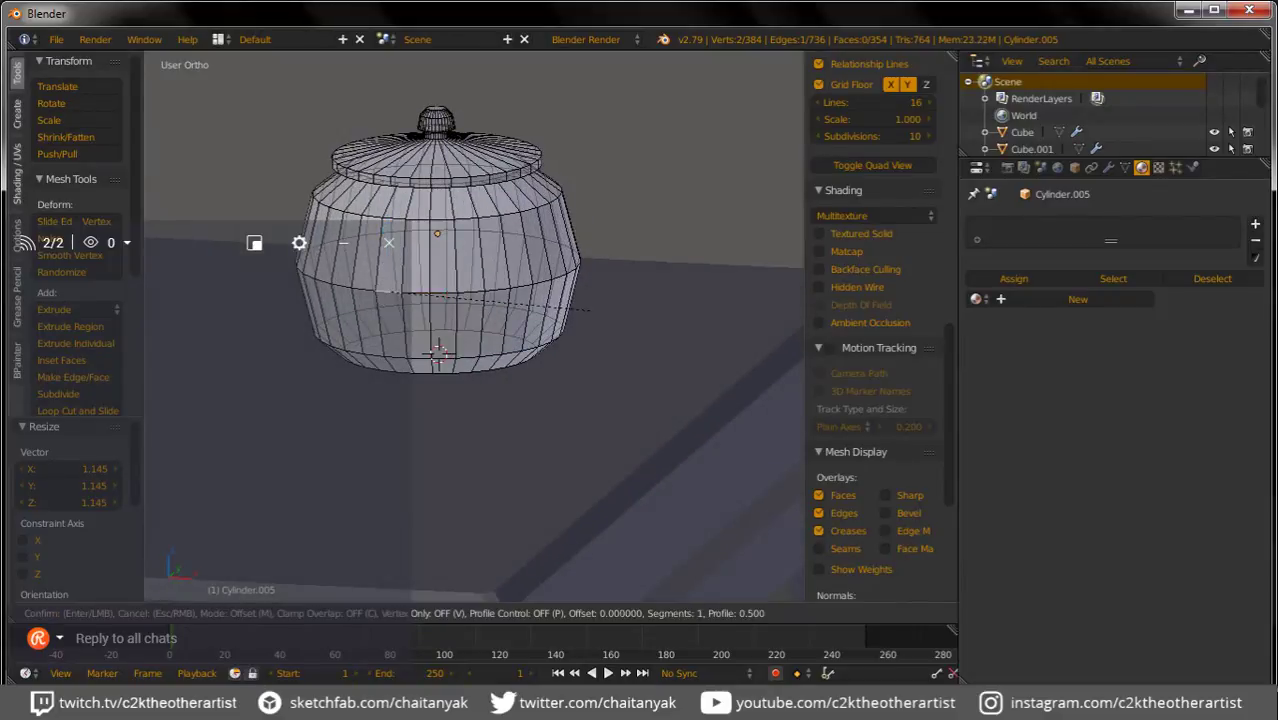
{"action": "left_click", "coordinate": [612, 323]}
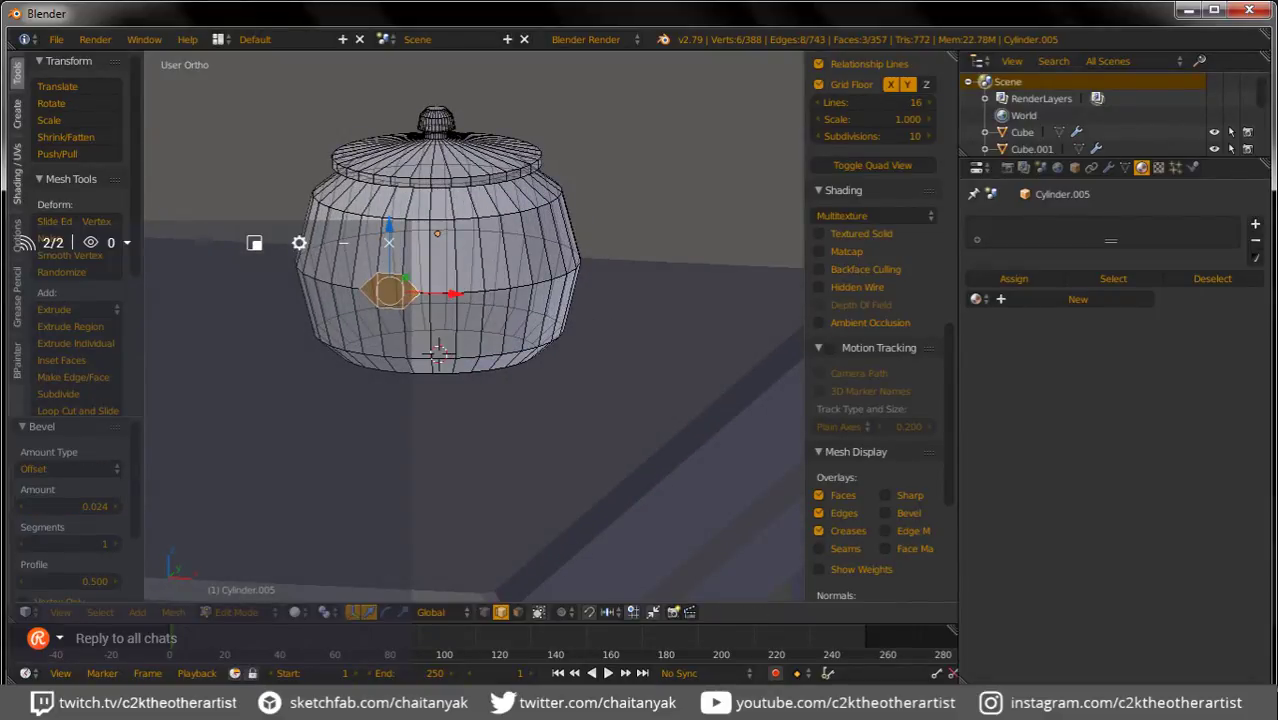
{"action": "middle_click_drag", "start_coordinate": [575, 345], "coordinate": [620, 336]}
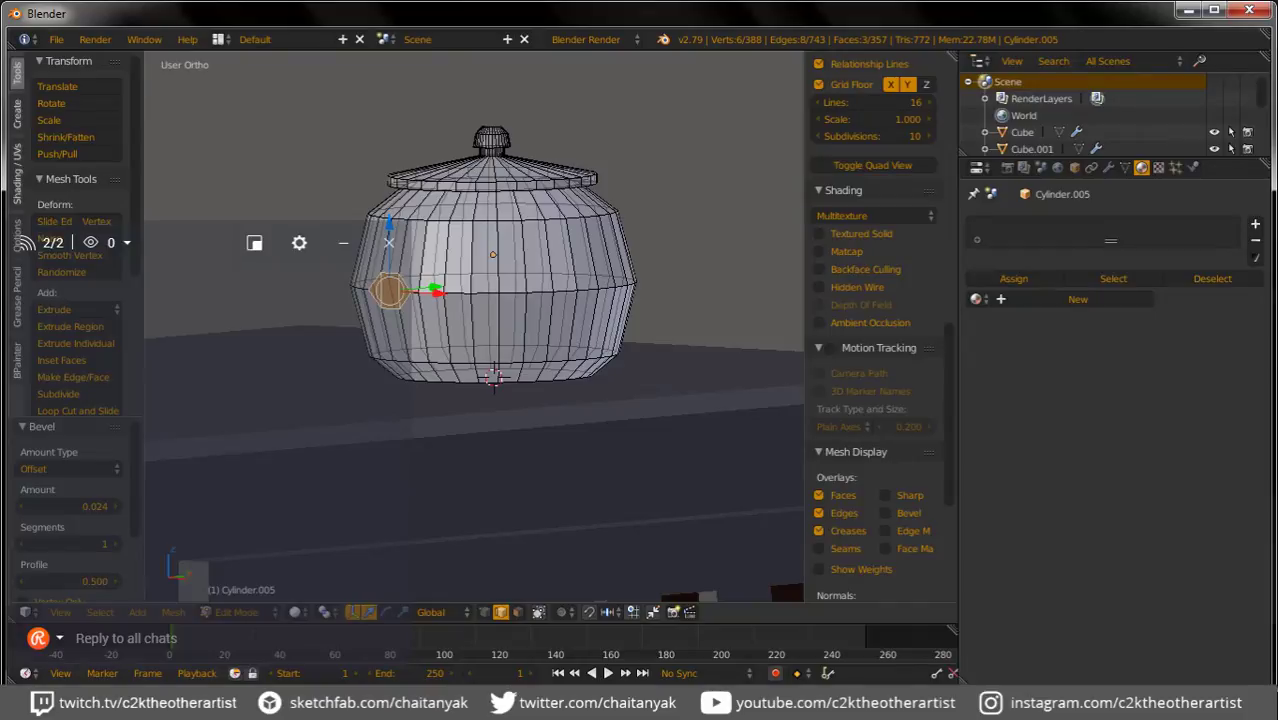
{"action": "key", "text": "g"}
{"action": "key", "text": "z"}
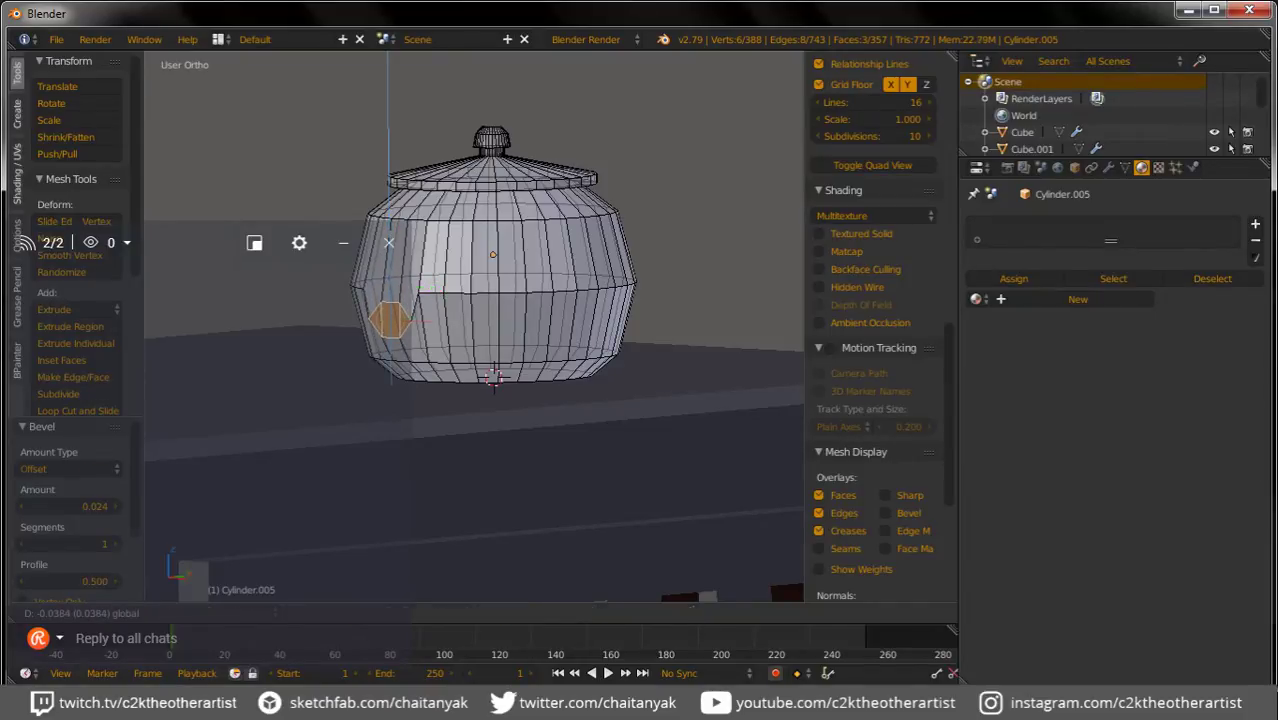
{"action": "key", "text": "Return"}
{"action": "middle_click_drag", "start_coordinate": [600, 400], "coordinate": [655, 386]}
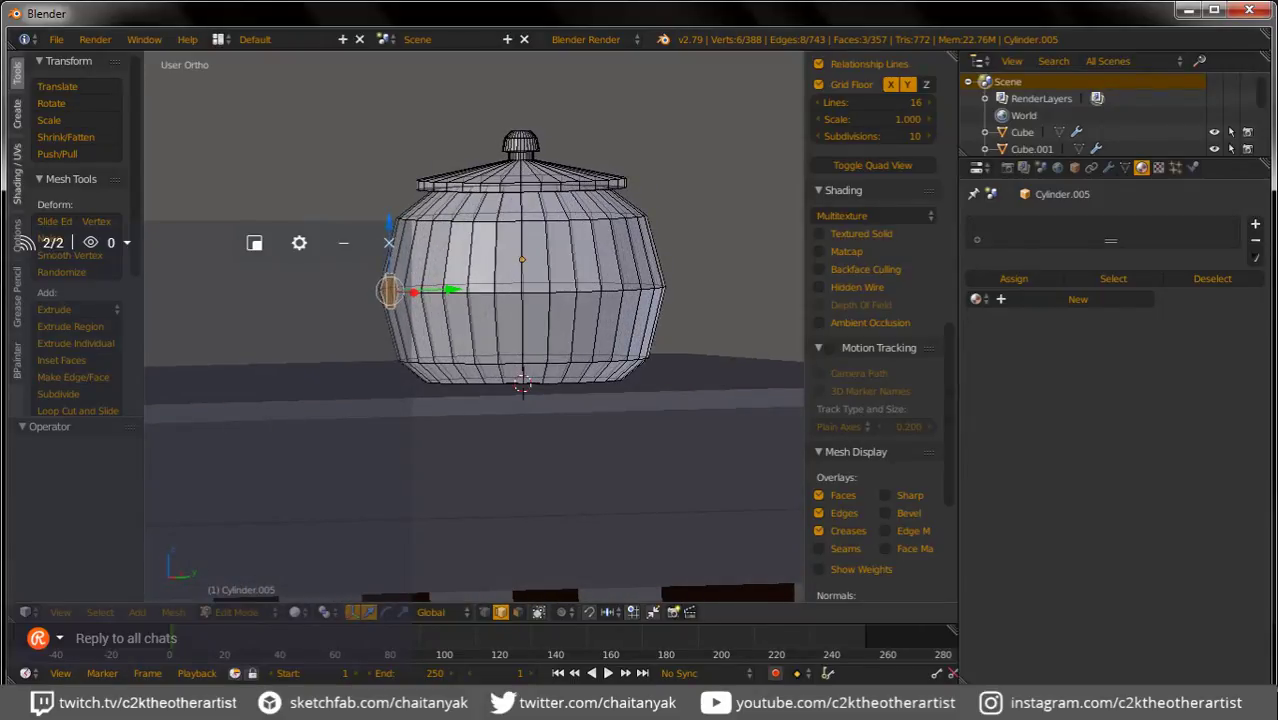
{"action": "key", "text": "e"}
{"action": "key", "text": "Return"}
{"action": "middle_click_drag", "start_coordinate": [655, 386], "coordinate": [688, 388]}
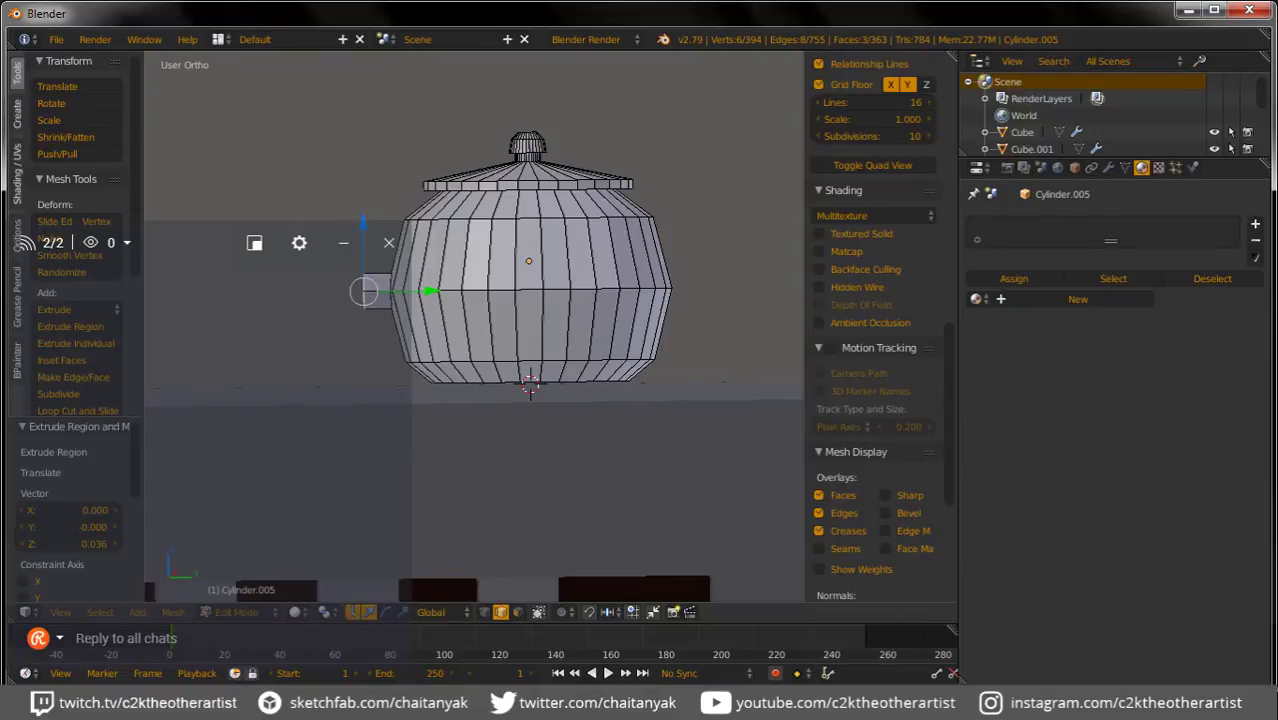
Step: Extrude the spout stub once more and tilt its end upward
{"action": "key", "text": "e"}
{"action": "key", "text": "Return"}
{"action": "key", "text": "r"}
{"action": "key", "text": "Escape"}
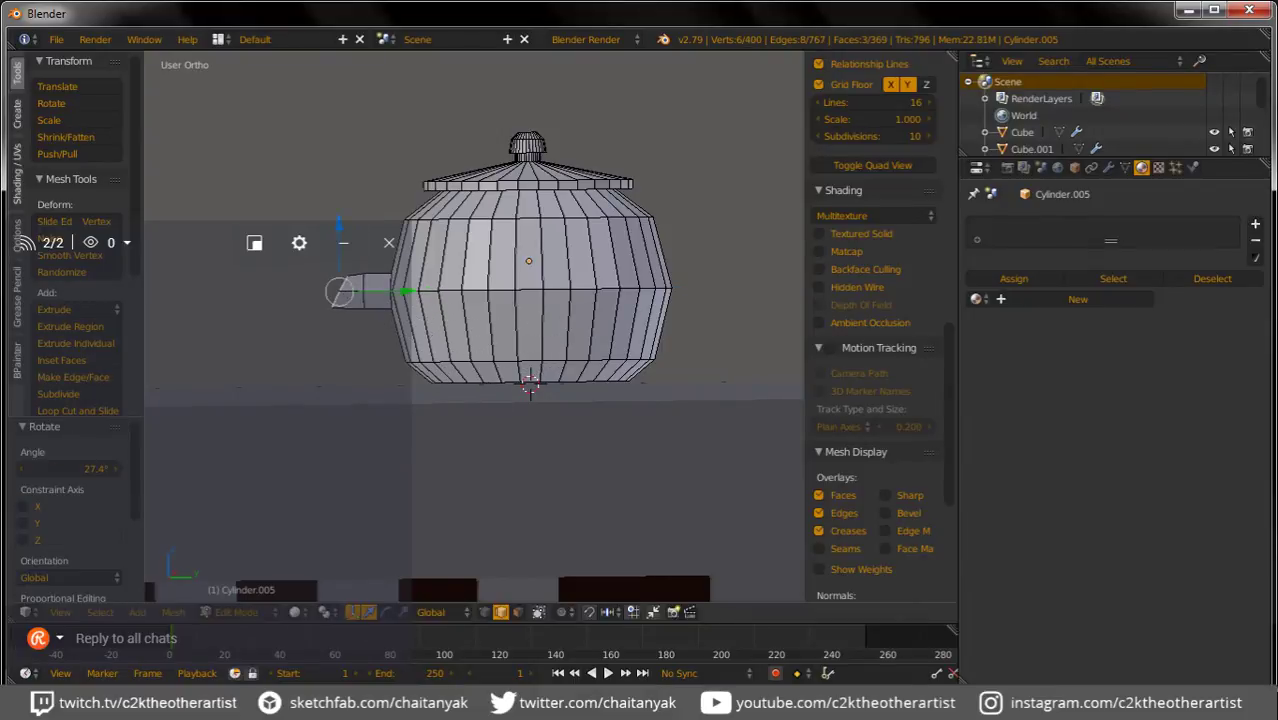
{"action": "key", "text": "r"}
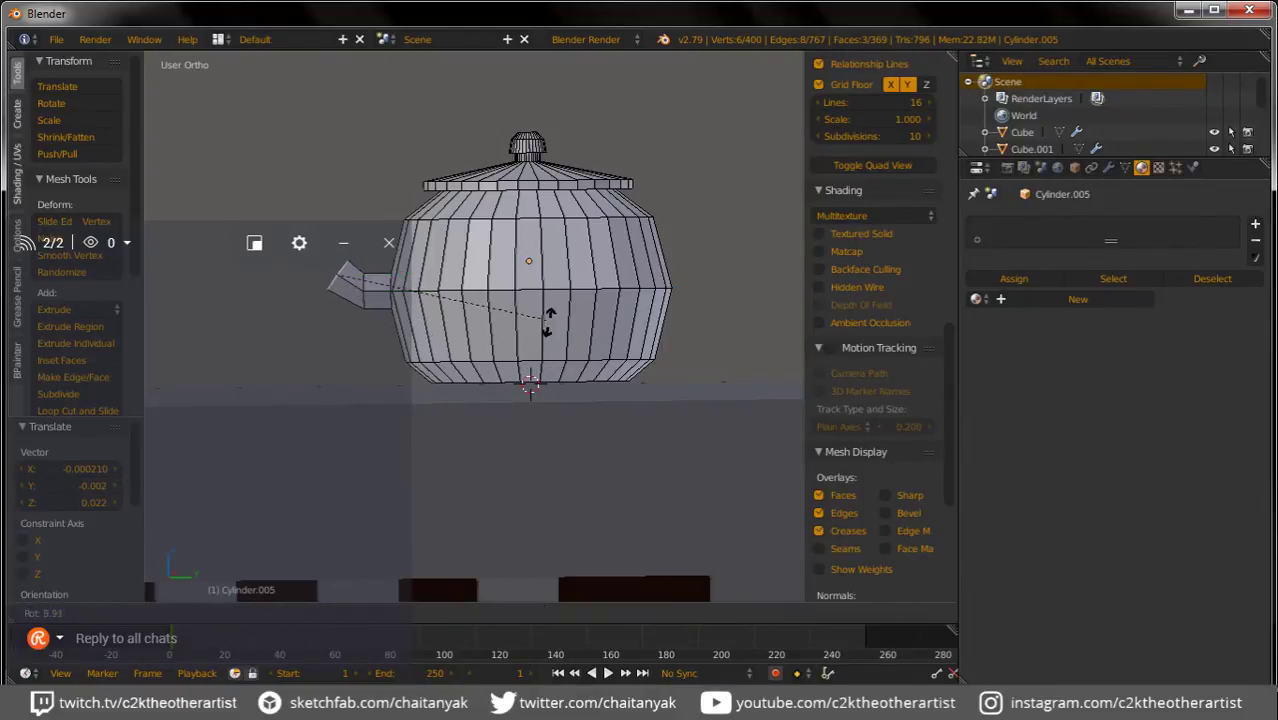
{"action": "key", "text": "Return"}
Step: Add a second spout segment that is tilted, repositioned and narrowed
{"action": "key", "text": "e"}
{"action": "key", "text": "Return"}
{"action": "key", "text": "r"}
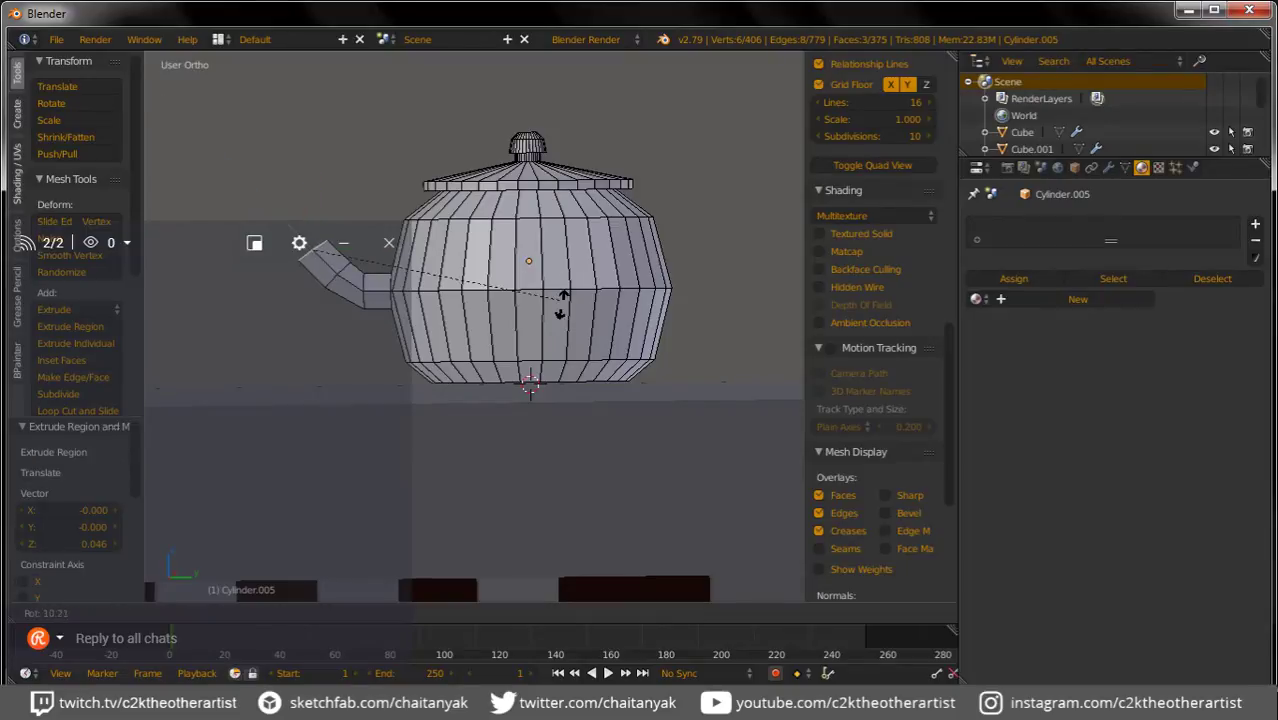
{"action": "key", "text": "Return"}
{"action": "key", "text": "g"}
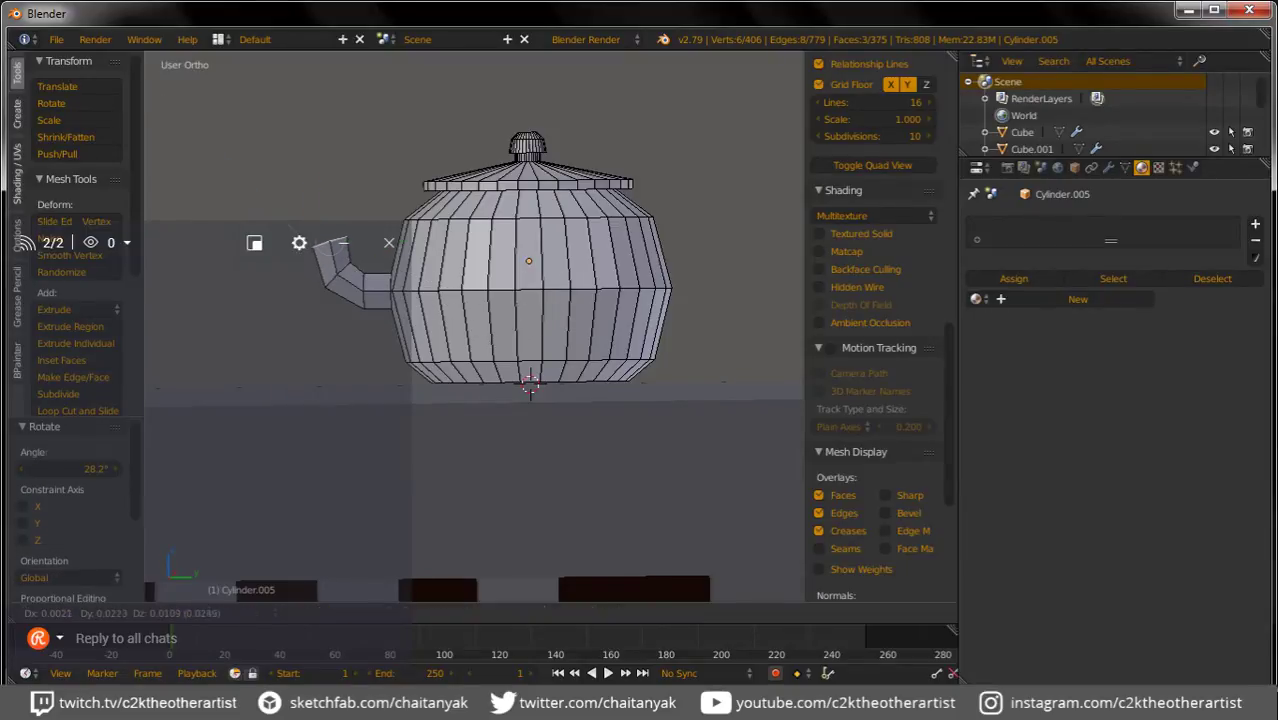
{"action": "key", "text": "Return"}
{"action": "key", "text": "s"}
{"action": "key", "text": "Return"}
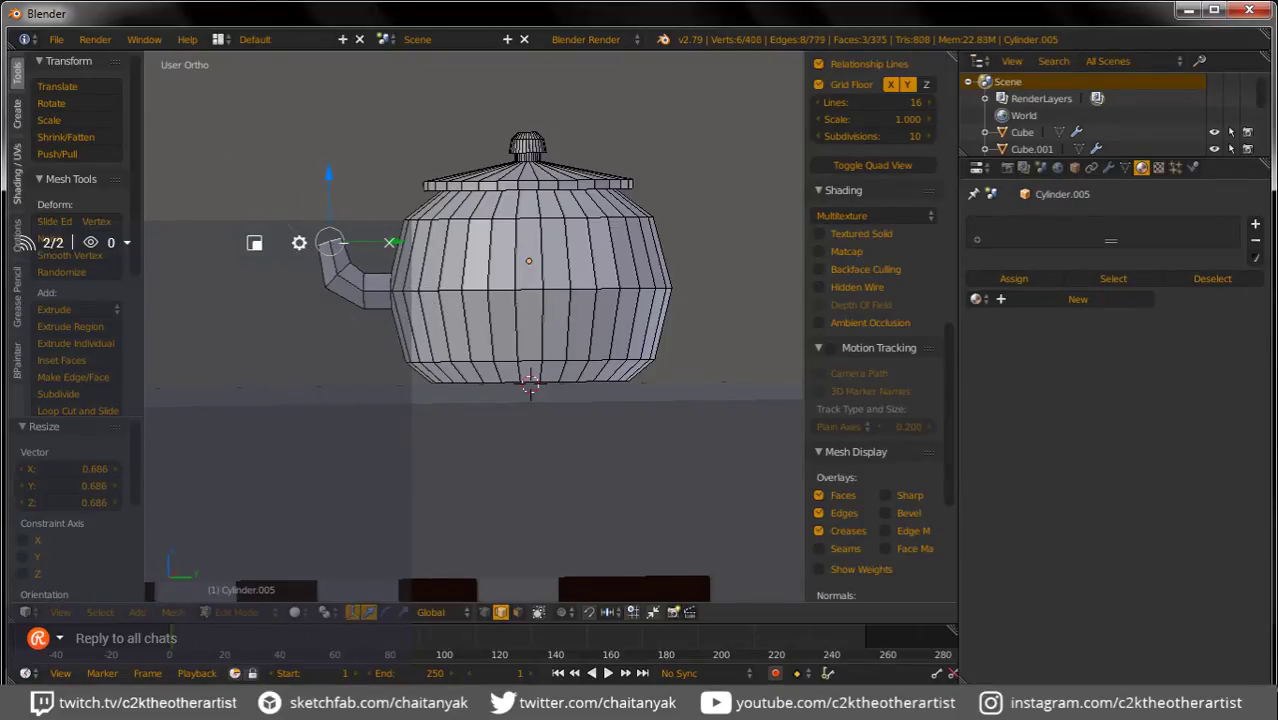
Step: Extrude a third spout segment upward, tilting, shifting and tapering it further
{"action": "key", "text": "e"}
{"action": "key", "text": "Return"}
{"action": "key", "text": "r"}
{"action": "key", "text": "Return"}
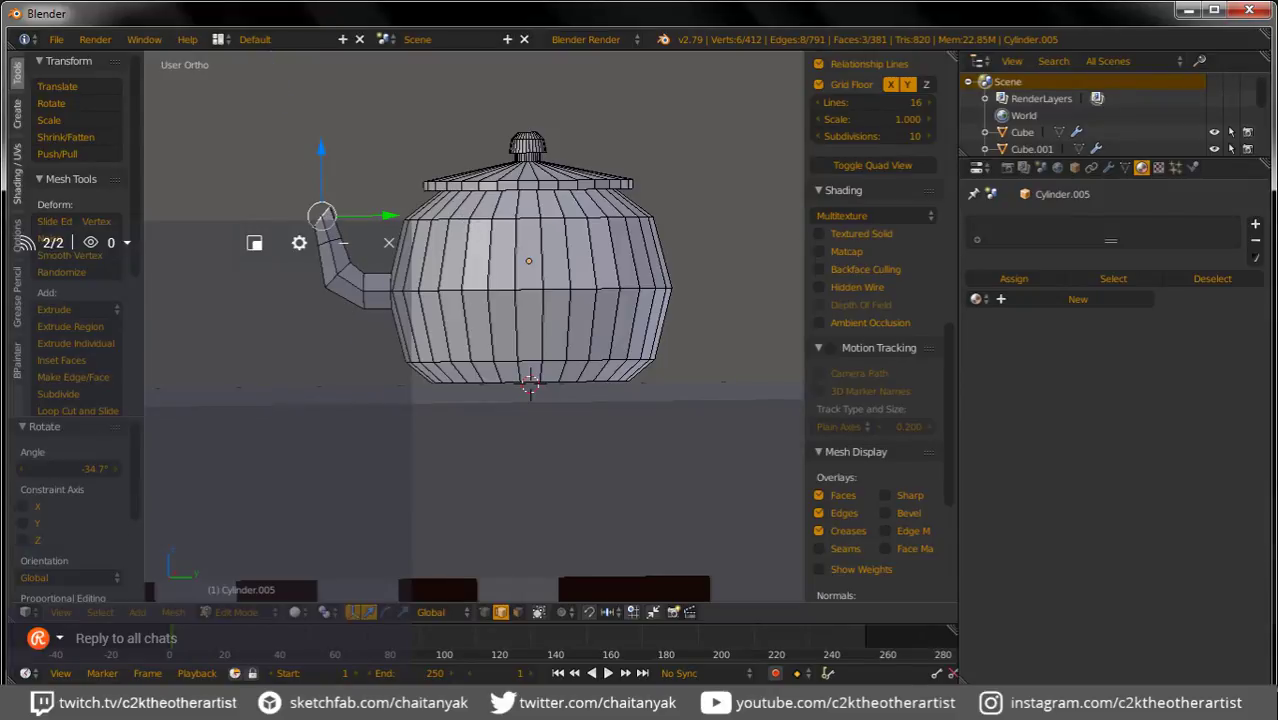
{"action": "key", "text": "g"}
{"action": "key", "text": "Return"}
{"action": "key", "text": "s"}
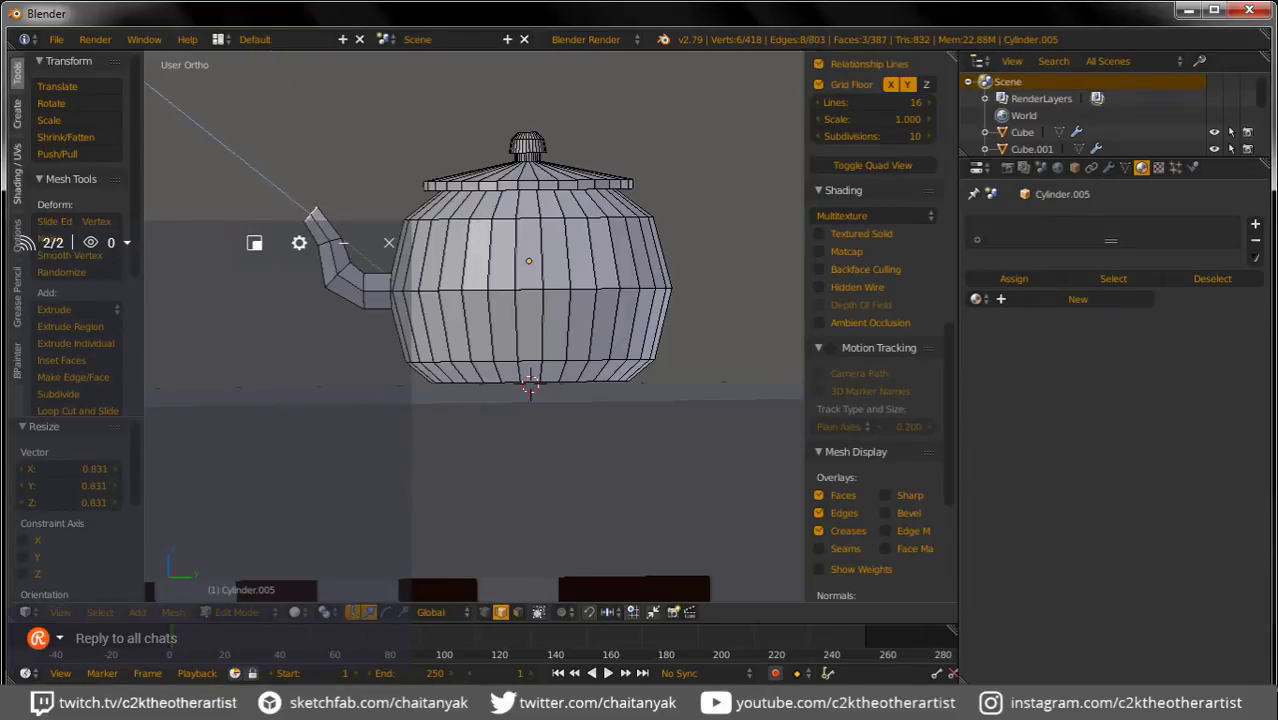
{"action": "key", "text": "Return"}
Step: Add a final narrow spout segment with its end tilted outward, then deselect
{"action": "key", "text": "e"}
{"action": "key", "text": "Return"}
{"action": "key", "text": "s"}
{"action": "key", "text": "Return"}
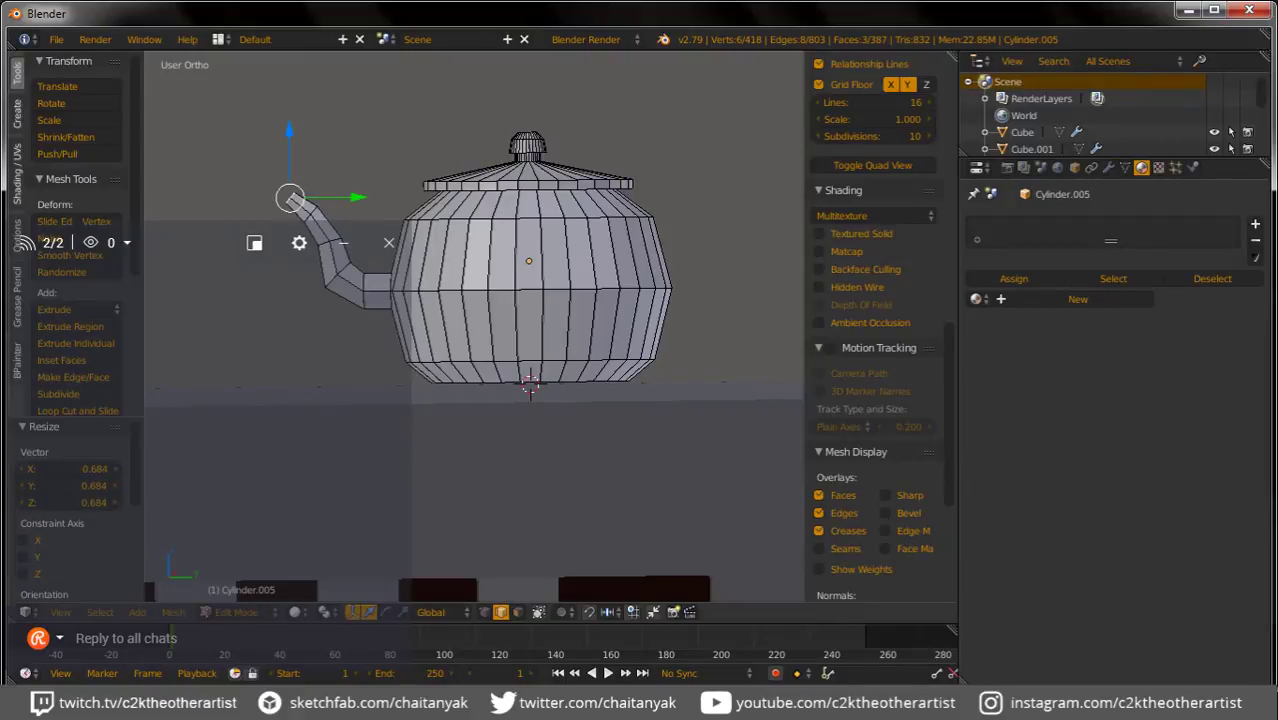
{"action": "key", "text": "g"}
{"action": "key", "text": "Return"}
{"action": "key", "text": "r"}
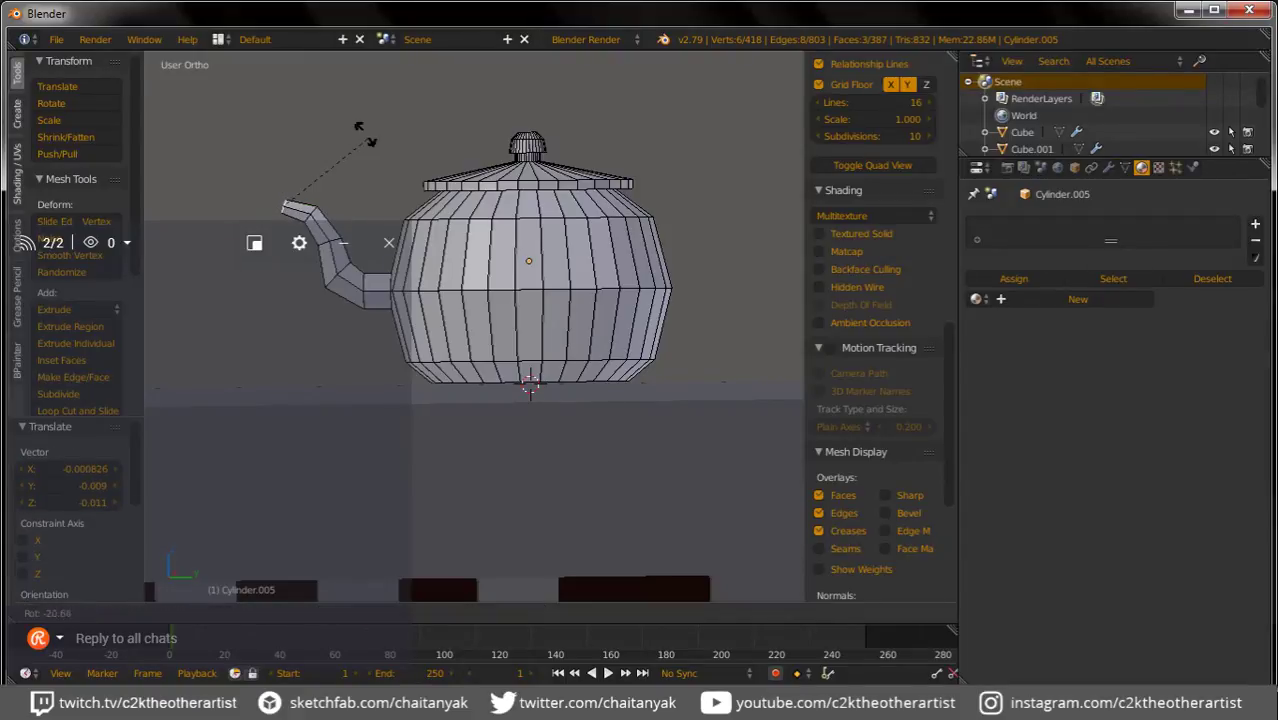
{"action": "key", "text": "Return"}
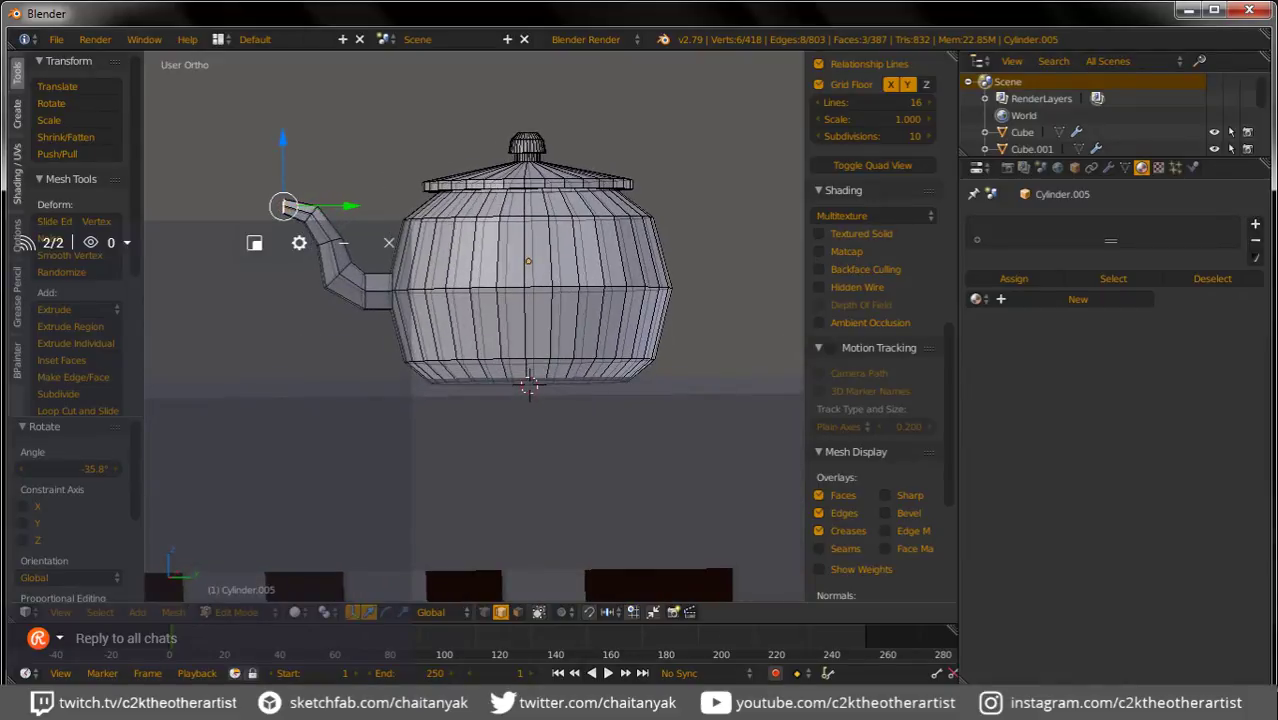
{"action": "key", "text": "a"}
{"action": "scroll", "coordinate": [875, 300], "scroll_direction": "down", "scroll_amount": 4}
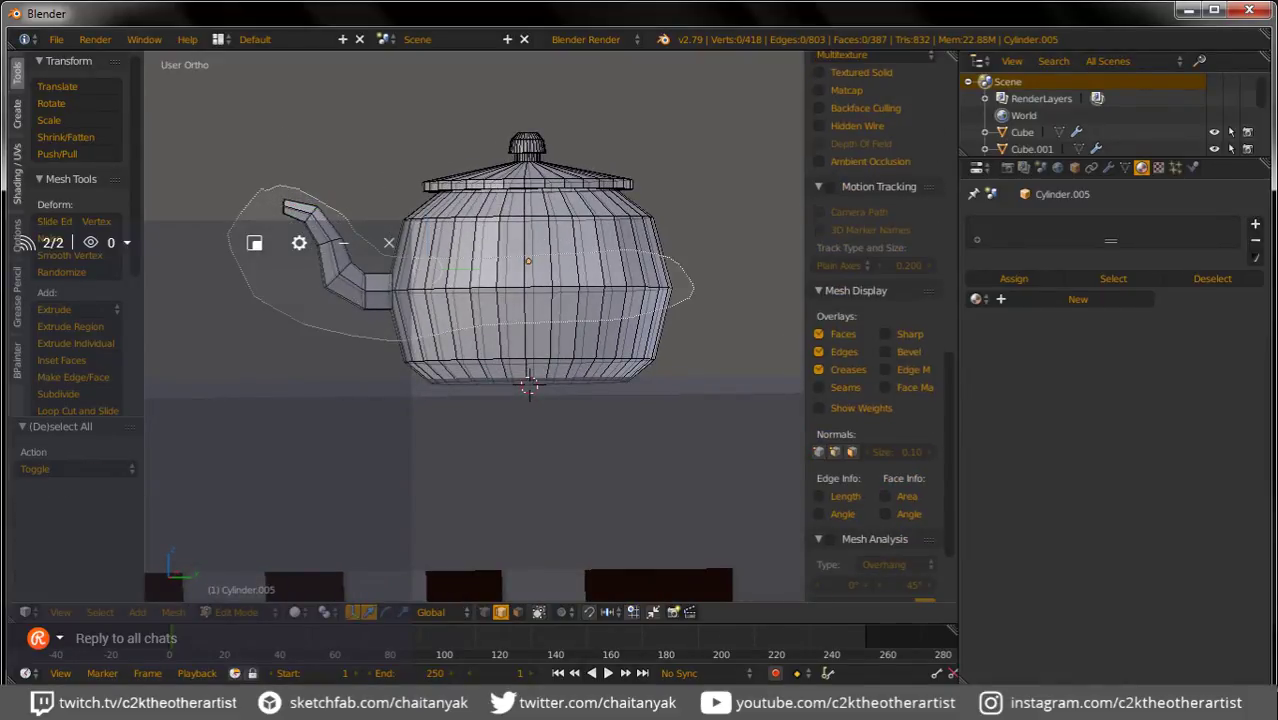
Step: Lower the whole spout slightly along the Z axis
{"action": "left_click_drag", "start_coordinate": [268, 192], "coordinate": [272, 200], "text": "ctrl"}
{"action": "key", "text": "g"}
{"action": "key", "text": "z"}
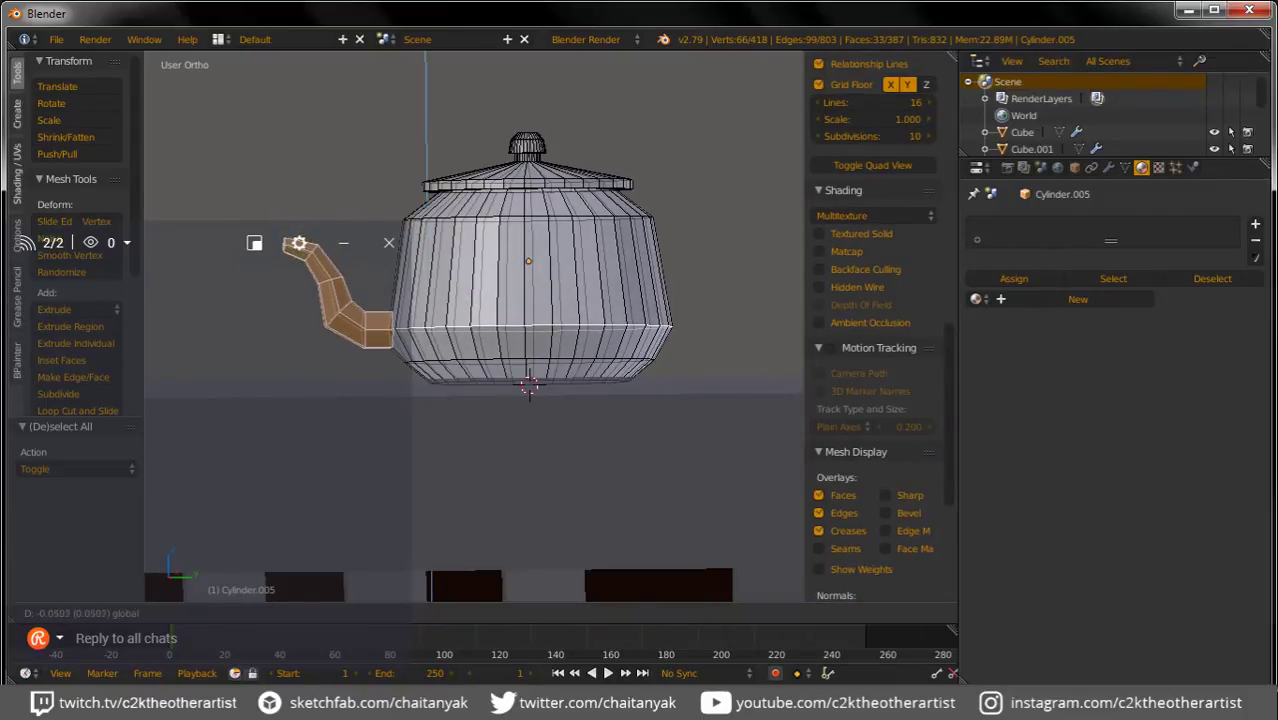
{"action": "key", "text": "Return"}
Step: Switch to face select mode and pick the face at the spout's tip
{"action": "middle_click_drag", "start_coordinate": [470, 450], "coordinate": [520, 420]}
{"action": "key", "text": "Tab"}
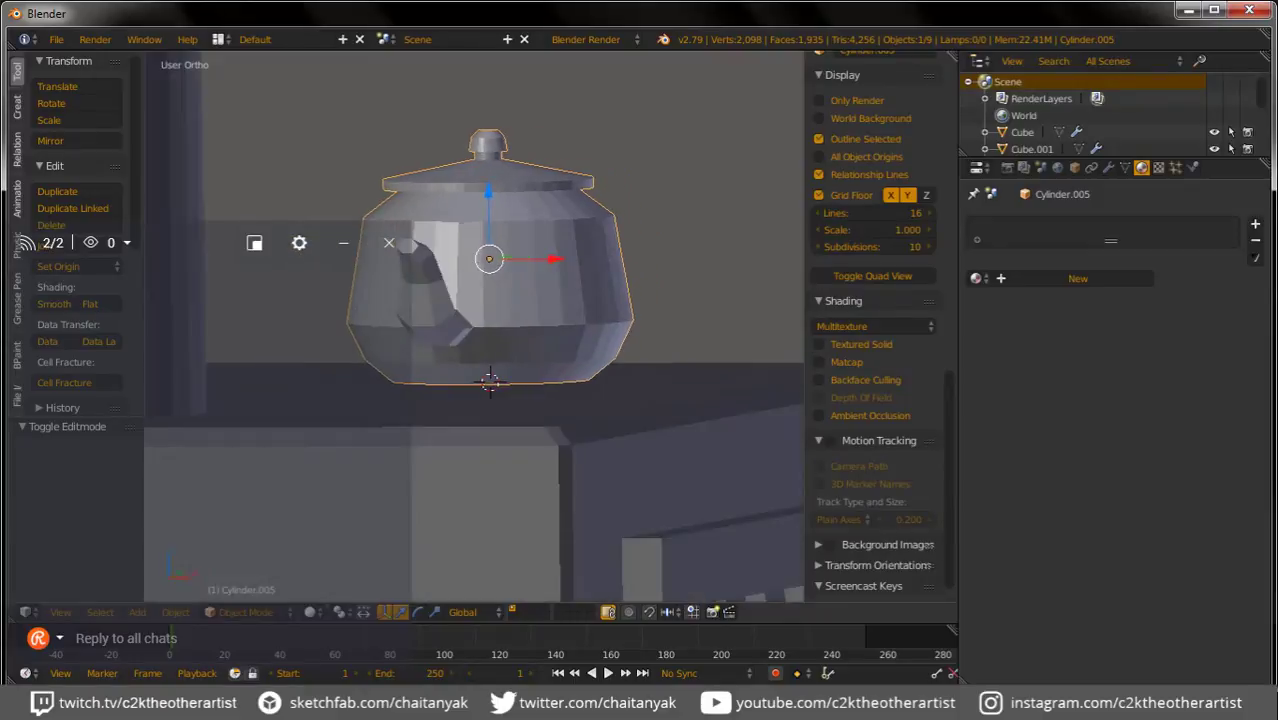
{"action": "key", "text": "Tab"}
{"action": "scroll", "coordinate": [360, 280], "scroll_direction": "up", "scroll_amount": 2}
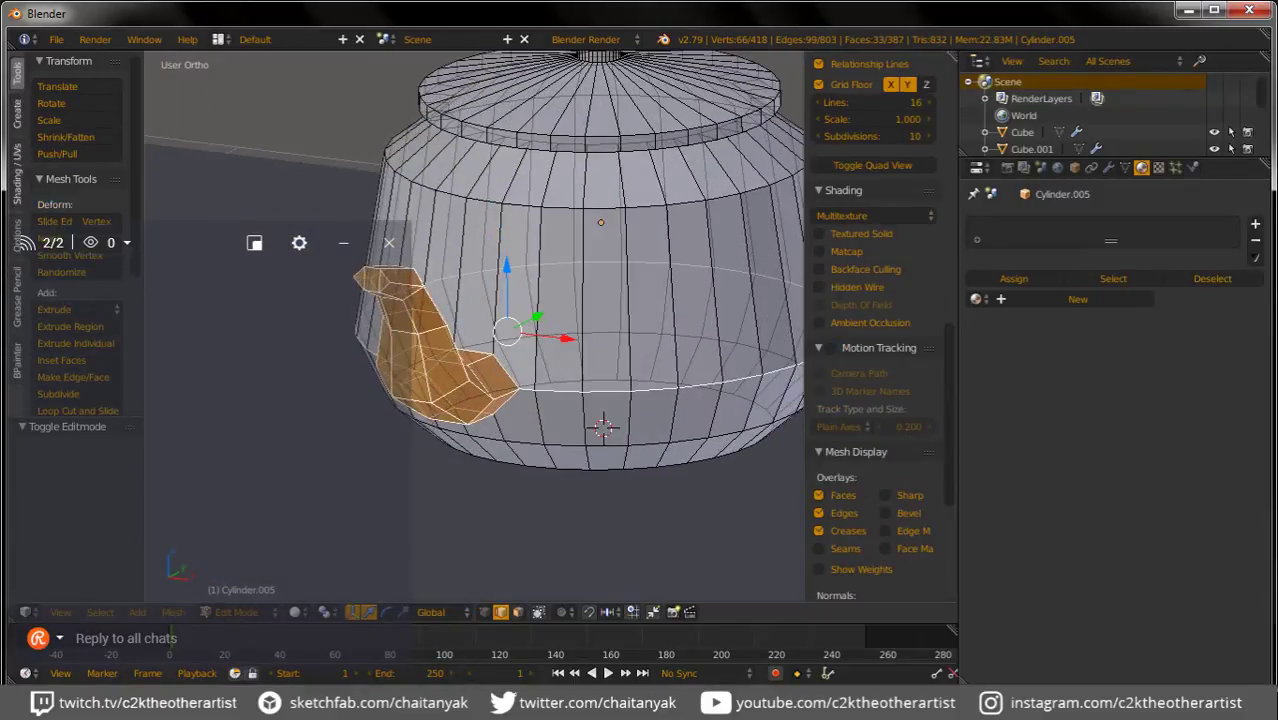
{"action": "key", "text": "3"}
{"action": "key", "text": "a"}
{"action": "right_click", "coordinate": [375, 280]}
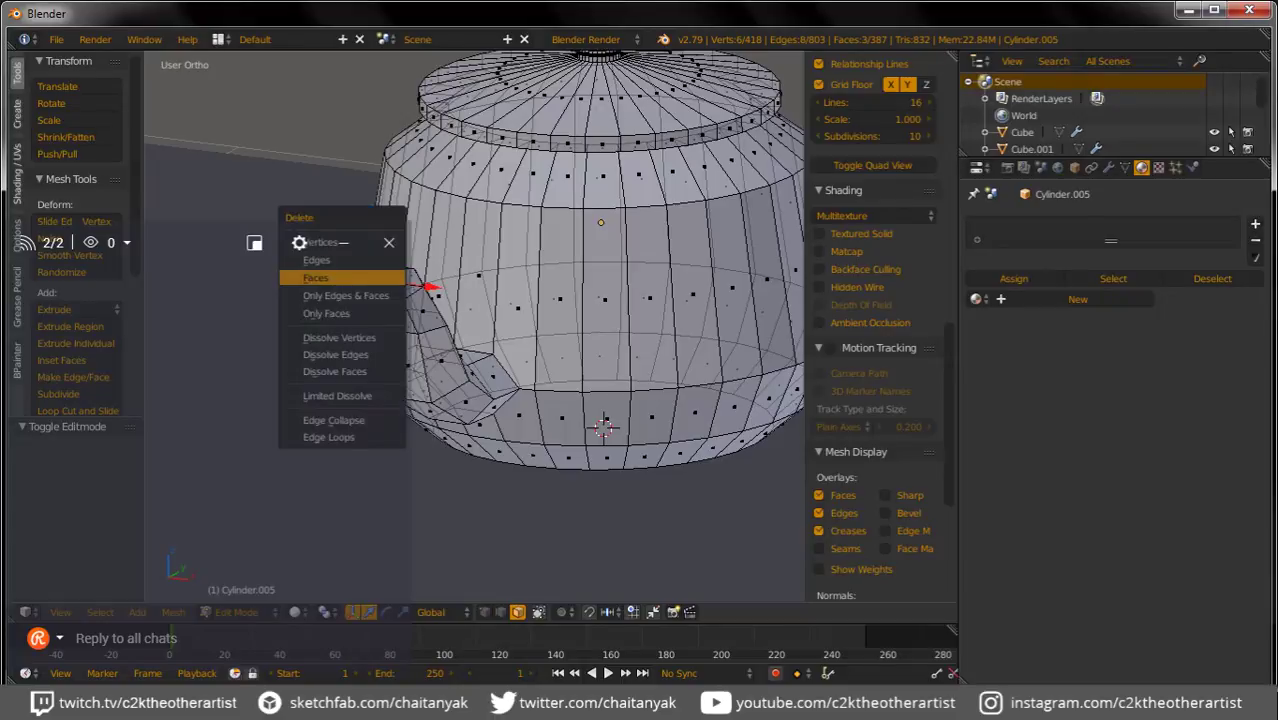
Step: Check the teapot side-on in Object Mode, then go back into Edit Mode
{"action": "key", "text": "Tab"}
{"action": "scroll", "coordinate": [475, 330], "scroll_direction": "down", "scroll_amount": 4}
{"action": "middle_click_drag", "start_coordinate": [520, 400], "coordinate": [560, 380]}
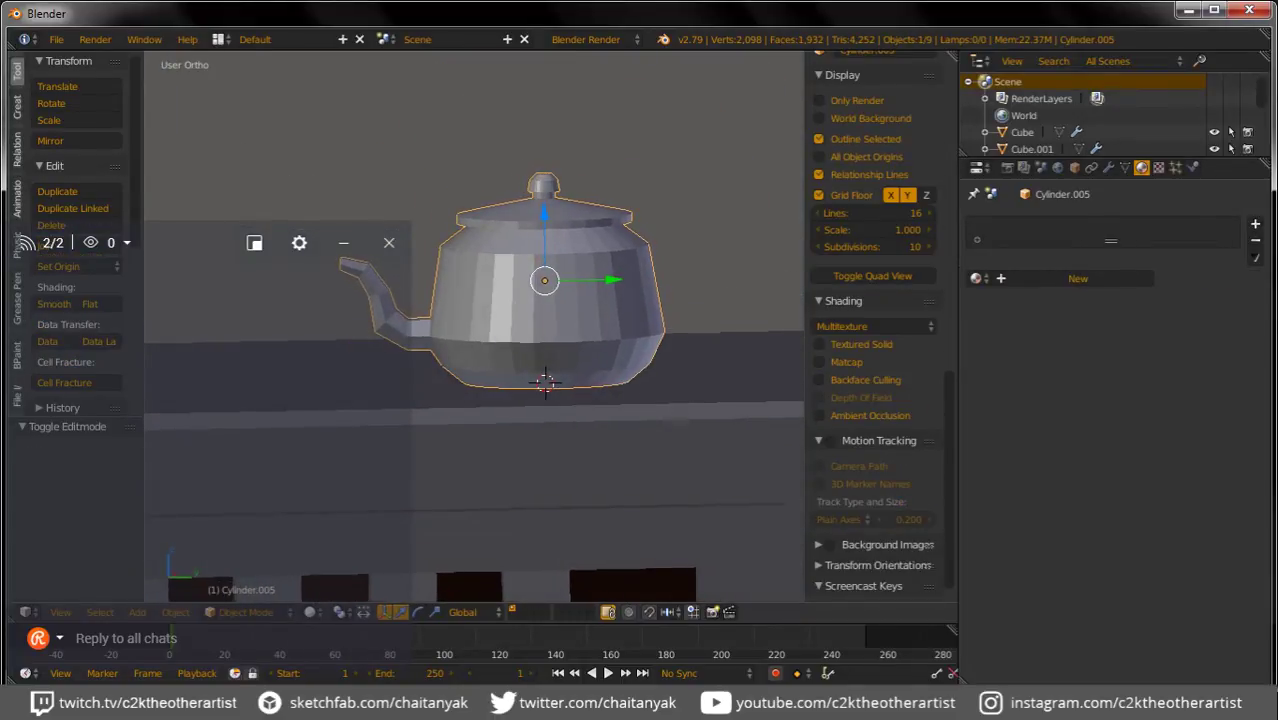
{"action": "key", "text": "Tab"}
{"action": "scroll", "coordinate": [645, 422], "scroll_direction": "up", "scroll_amount": 3}
Step: Select the spout-base edge loop in edge mode and nudge it down along Z
{"action": "key", "text": "2"}
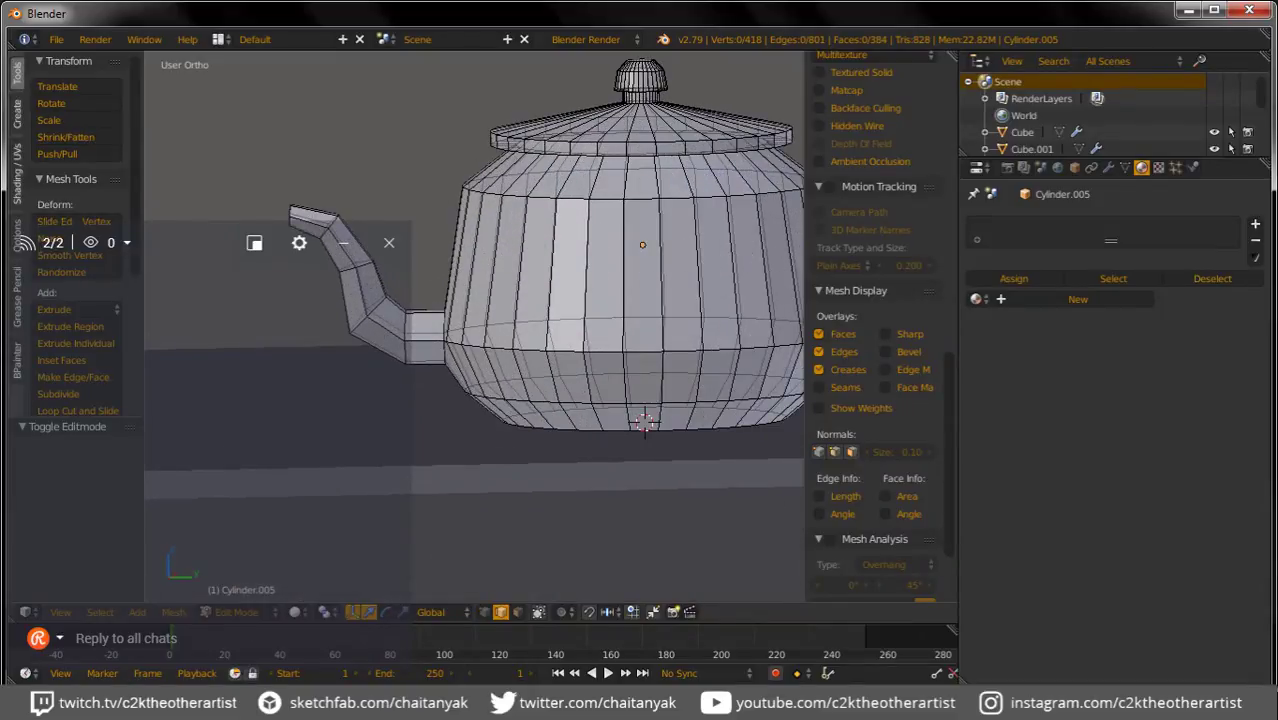
{"action": "right_click", "coordinate": [425, 340], "text": "alt"}
{"action": "scroll", "coordinate": [870, 300], "scroll_direction": "up", "scroll_amount": 4}
{"action": "key", "text": "g"}
{"action": "key", "text": "z"}
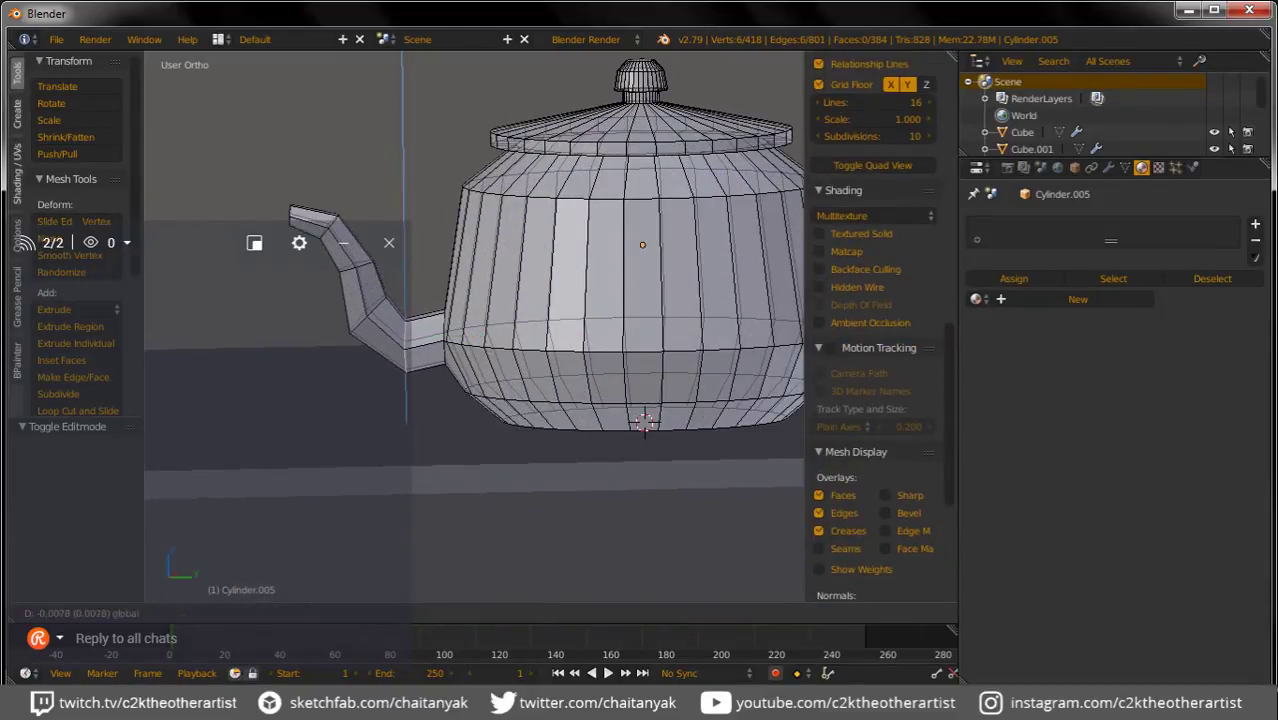
{"action": "key", "text": "Return"}
{"action": "mouse_move", "coordinate": [470, 300]}
{"action": "middle_mouse_down"}
{"action": "mouse_move", "coordinate": [470, 330]}
{"action": "mouse_move", "coordinate": [500, 305]}
{"action": "mouse_move", "coordinate": [560, 305]}
{"action": "middle_mouse_up"}
Step: Tilt the selection by -13 degrees and shift it slightly
{"action": "key", "text": "a"}
{"action": "key", "text": "a"}
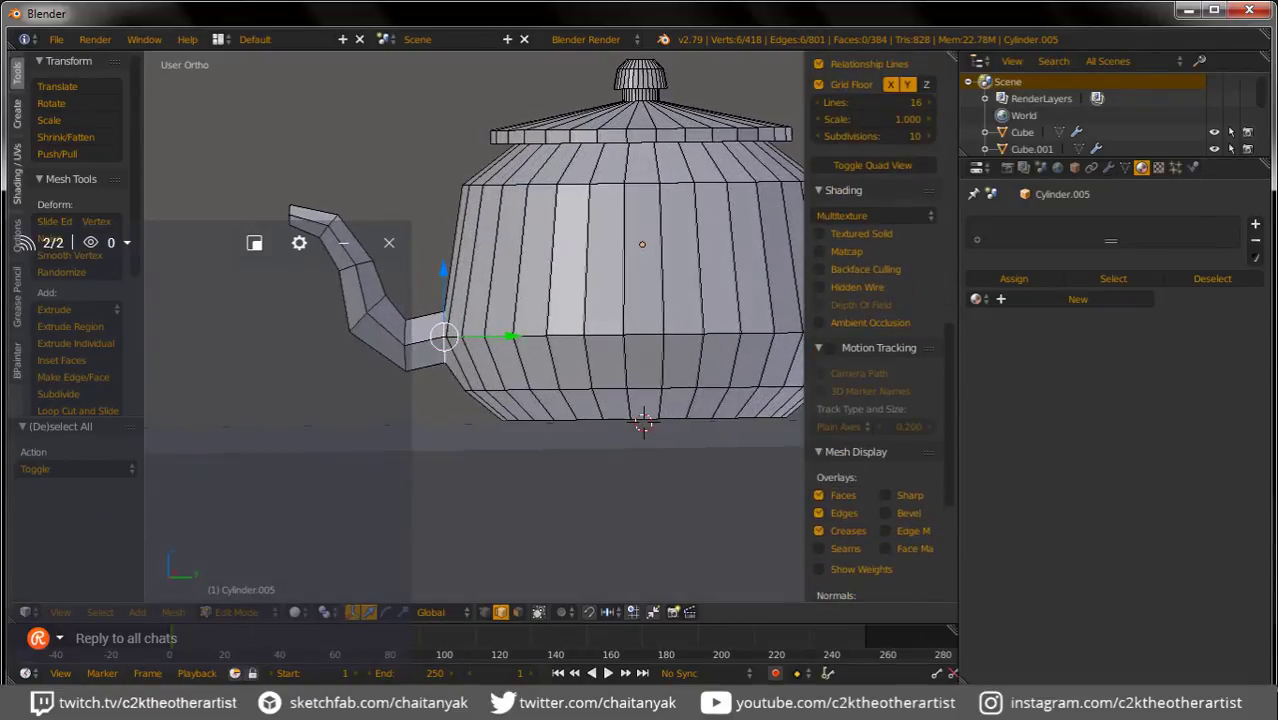
{"action": "key", "text": "r"}
{"action": "key", "text": "Return"}
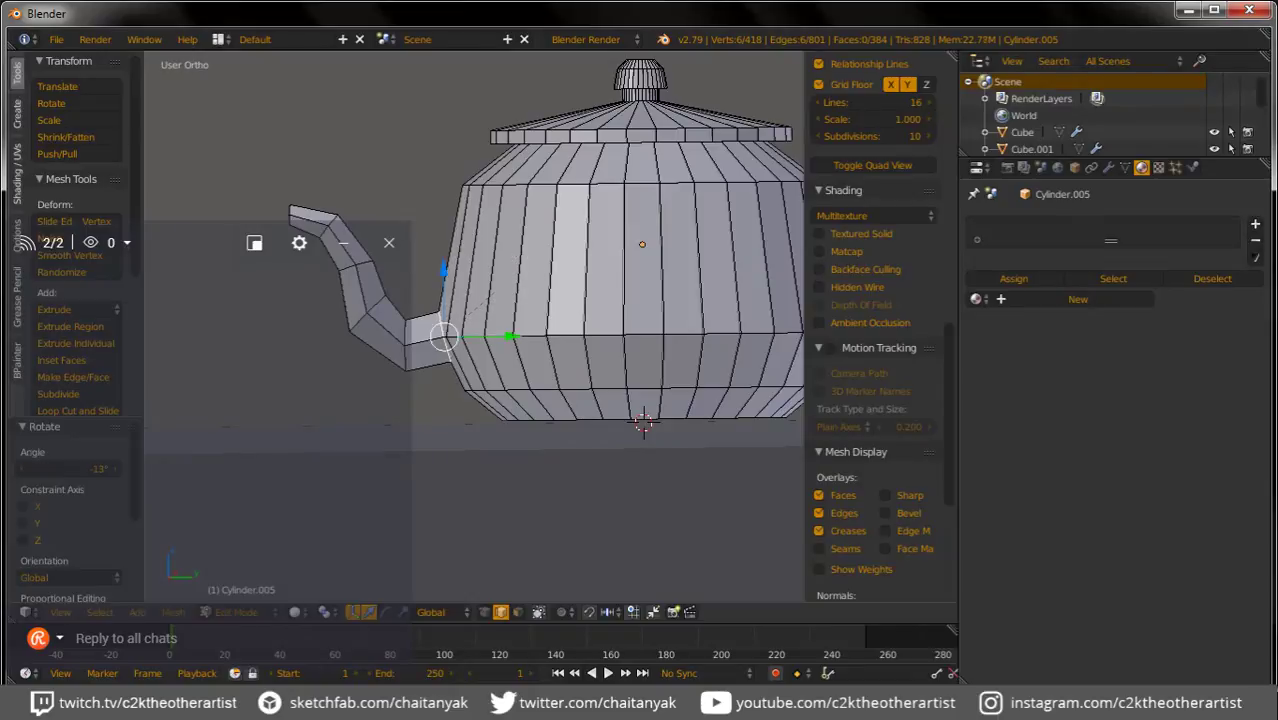
{"action": "key", "text": "g"}
{"action": "key", "text": "Return"}
{"action": "key", "text": "s"}
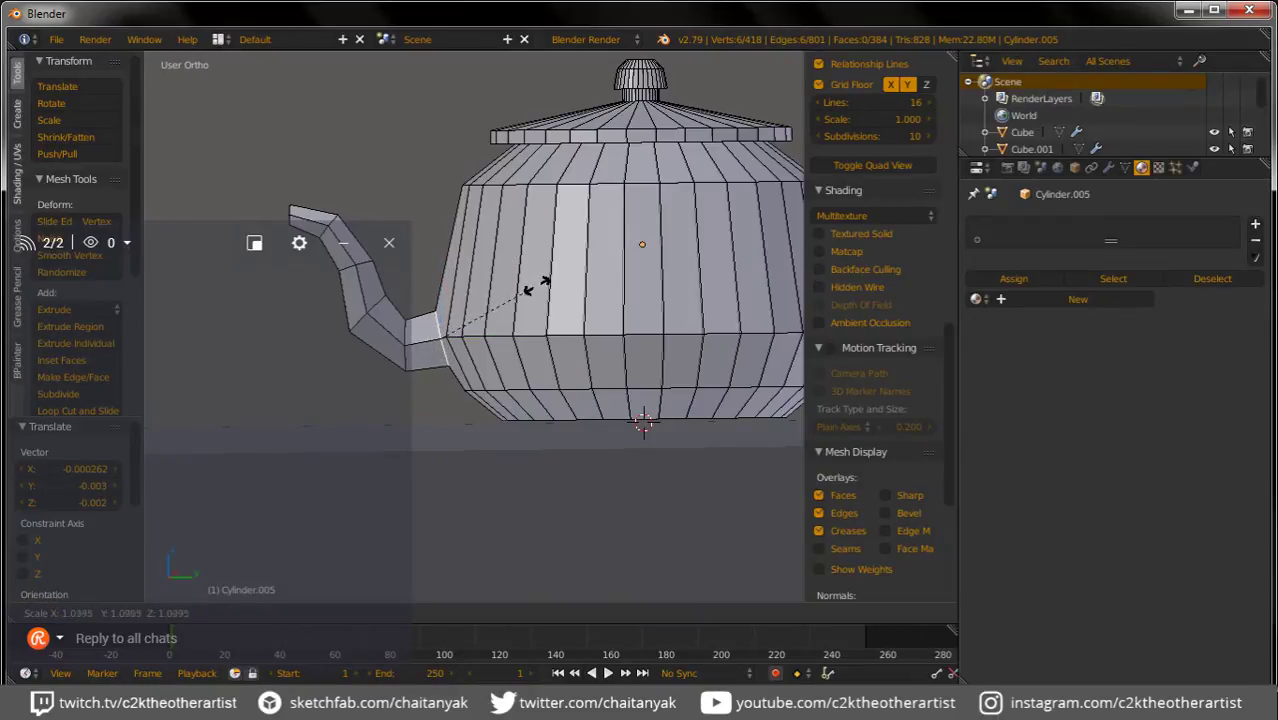
{"action": "key", "text": "Escape"}
{"action": "key", "text": "a"}
Step: Restore the spout selection, tilt it 12.3 degrees and scale it to 0.774
{"action": "scroll", "coordinate": [870, 300], "scroll_direction": "down", "scroll_amount": 5}
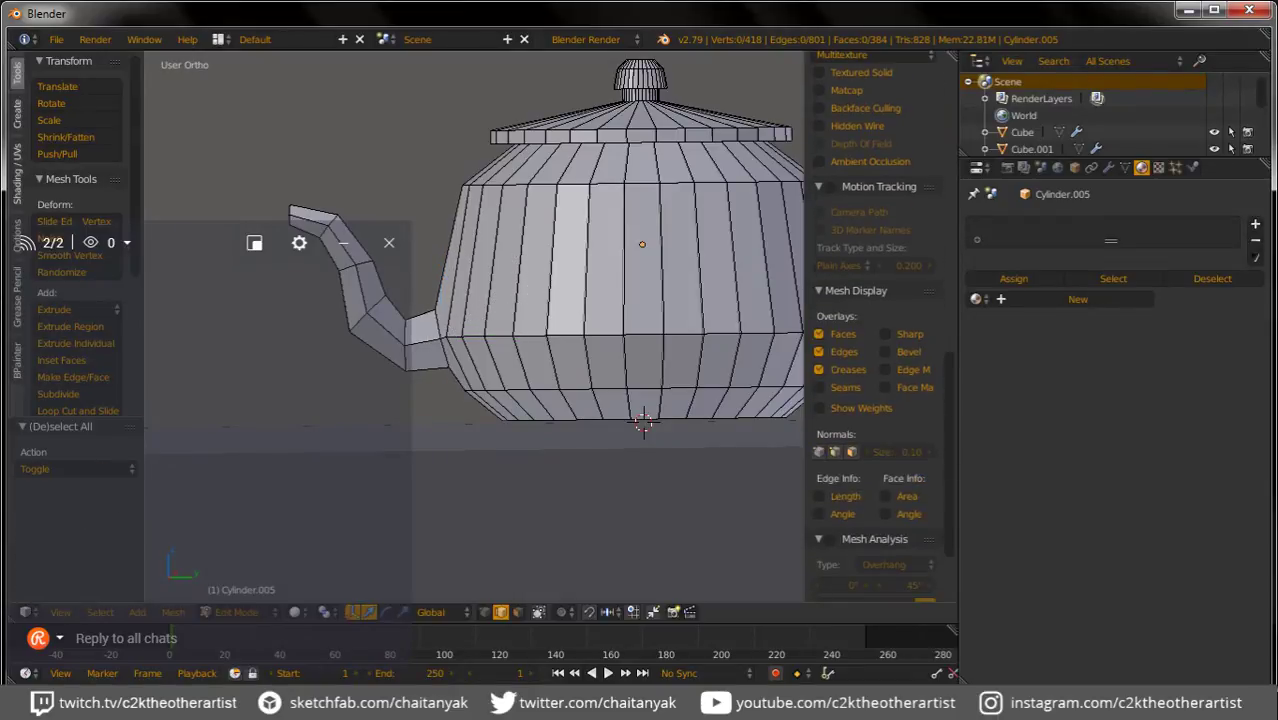
{"action": "scroll", "coordinate": [870, 300], "scroll_direction": "up", "scroll_amount": 5}
{"action": "key", "text": "ctrl+z"}
{"action": "key", "text": "r"}
{"action": "key", "text": "Return"}
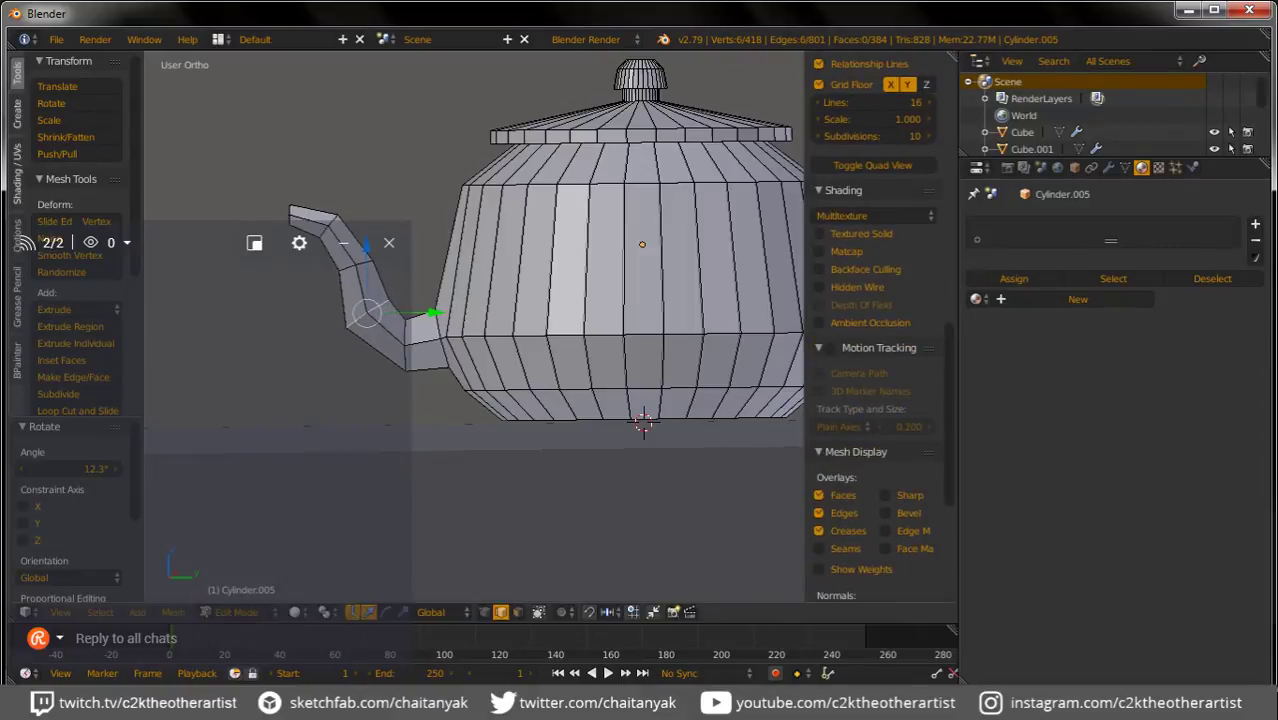
{"action": "key", "text": "s"}
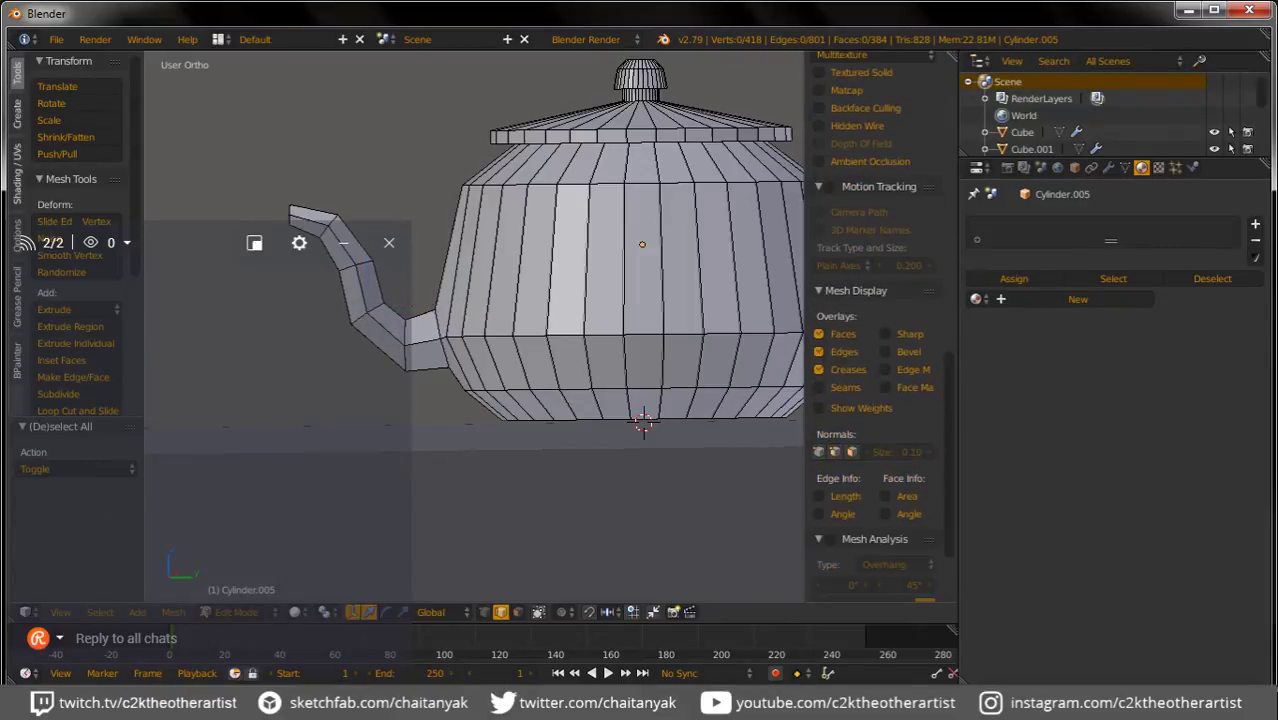
{"action": "left_click", "coordinate": [432, 300]}
Step: Scale the spout tip down to 0.593 and nudge it slightly into place
{"action": "key", "text": "a"}
{"action": "scroll", "coordinate": [870, 300], "scroll_direction": "down", "scroll_amount": 3}
{"action": "scroll", "coordinate": [870, 300], "scroll_direction": "up", "scroll_amount": 3}
{"action": "key", "text": "s"}
{"action": "scroll", "coordinate": [870, 300], "scroll_direction": "down", "scroll_amount": 3}
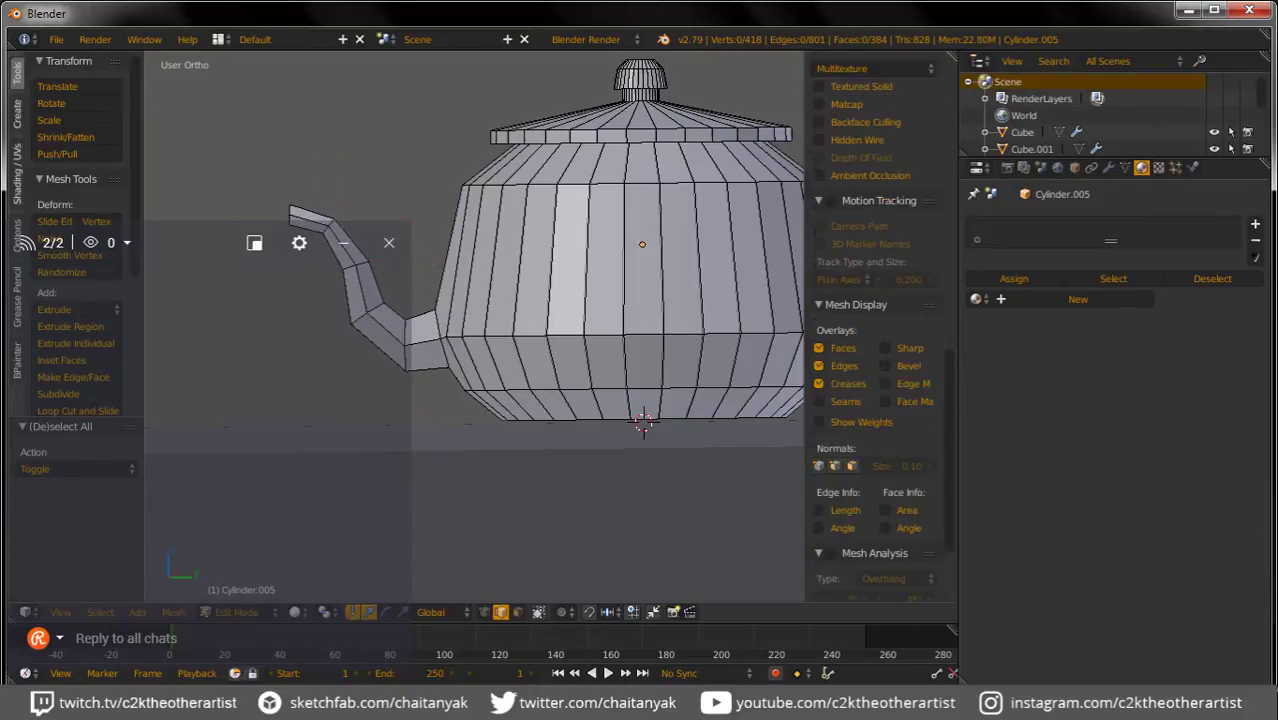
{"action": "scroll", "coordinate": [870, 300], "scroll_direction": "up", "scroll_amount": 3}
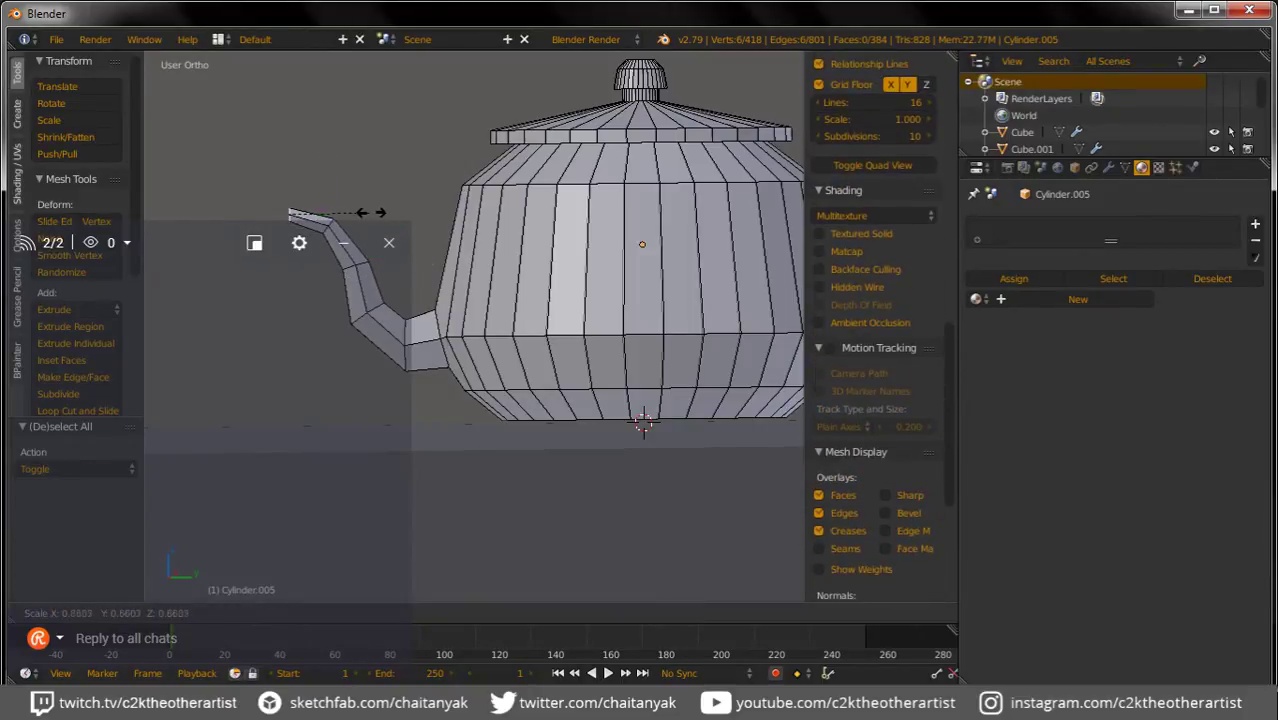
{"action": "left_click", "coordinate": [362, 211]}
{"action": "key", "text": "g"}
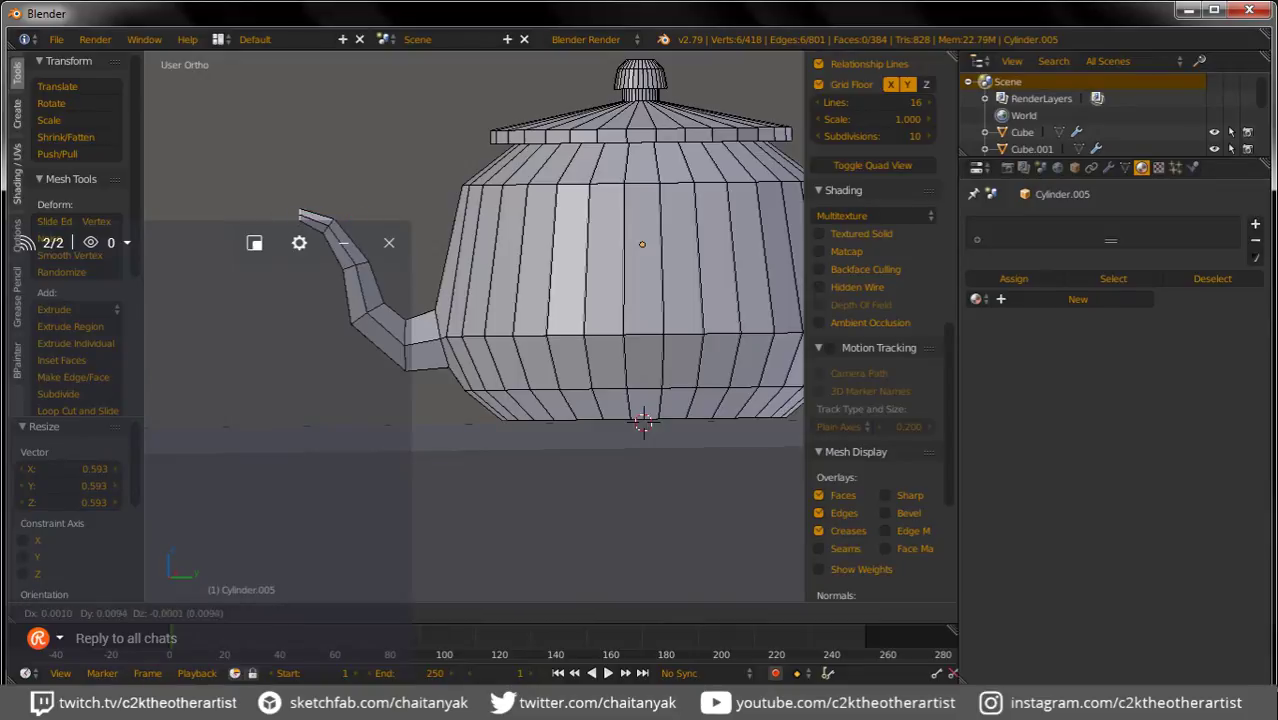
{"action": "left_click", "coordinate": [643, 423]}
Step: Pick an edge on the teapot's right shoulder below the lid and begin bevelling it
{"action": "key", "text": "Tab"}
{"action": "scroll", "coordinate": [598, 384], "scroll_direction": "down", "scroll_amount": 2}
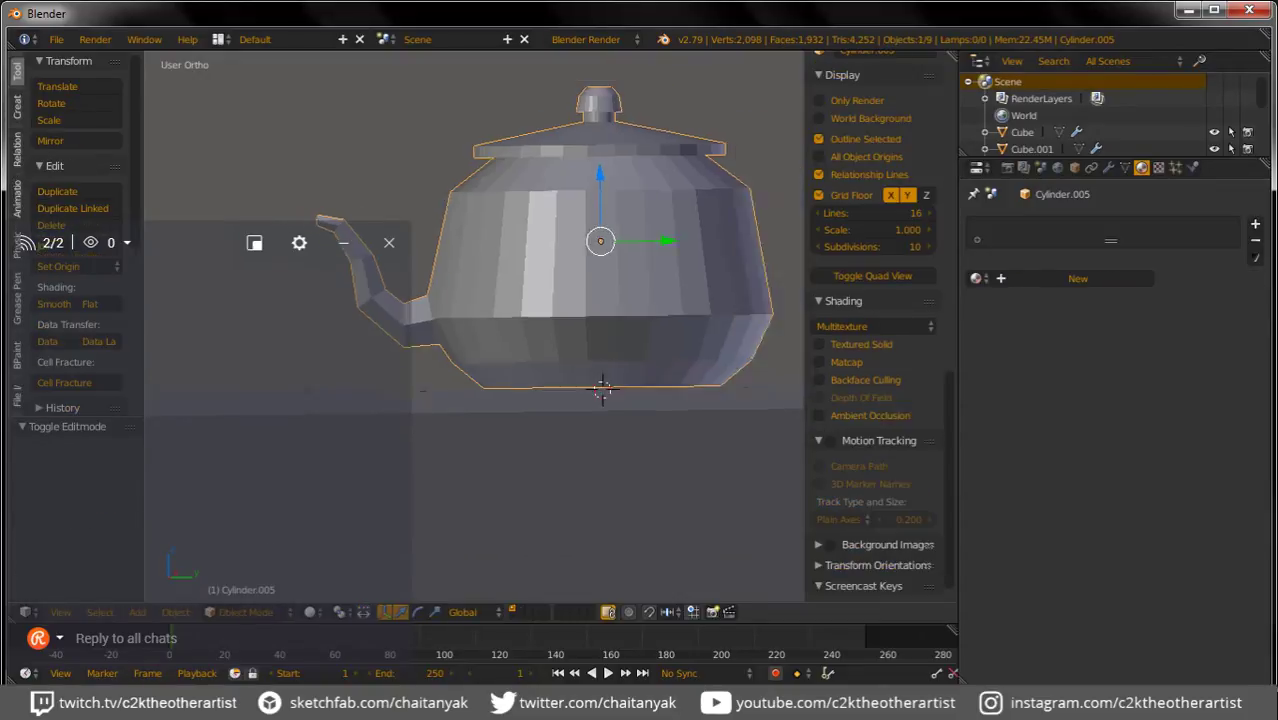
{"action": "scroll", "coordinate": [560, 350], "scroll_direction": "down", "scroll_amount": 2}
{"action": "scroll", "coordinate": [512, 318], "scroll_direction": "down", "scroll_amount": 2}
{"action": "scroll", "coordinate": [490, 335], "scroll_direction": "up", "scroll_amount": 1}
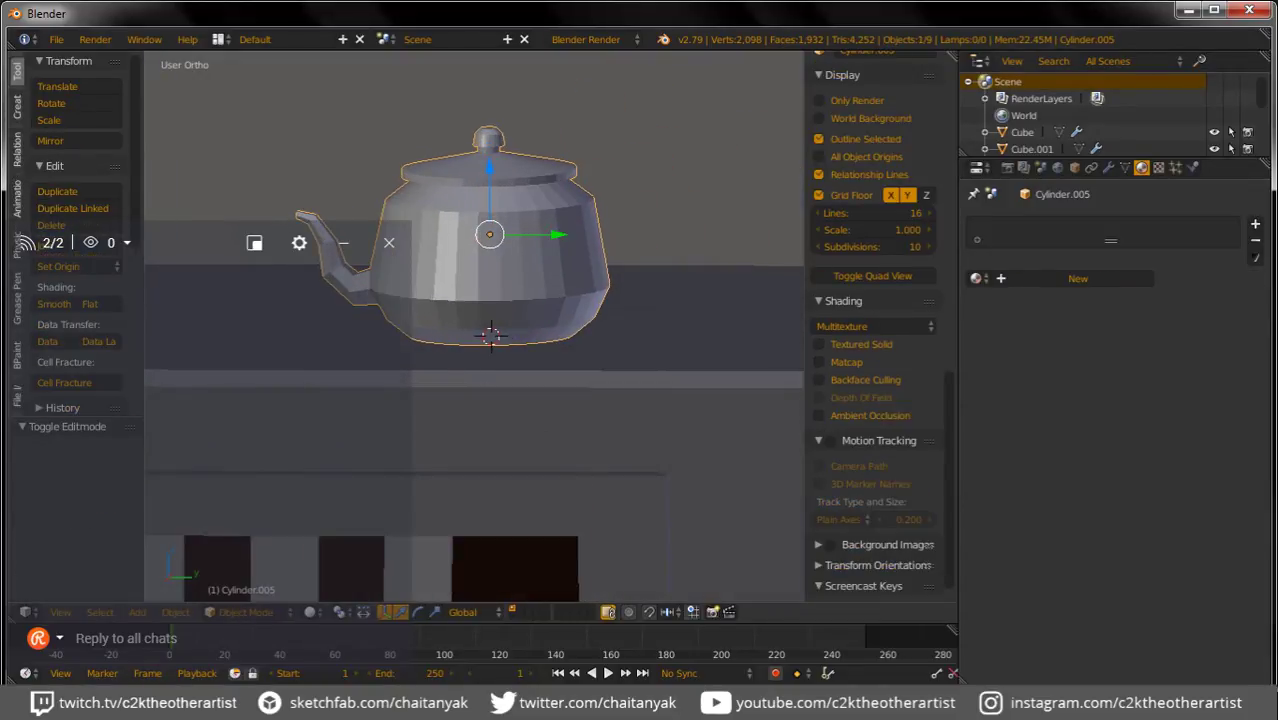
{"action": "middle_click_drag", "start_coordinate": [490, 335], "coordinate": [481, 357], "text": "shift"}
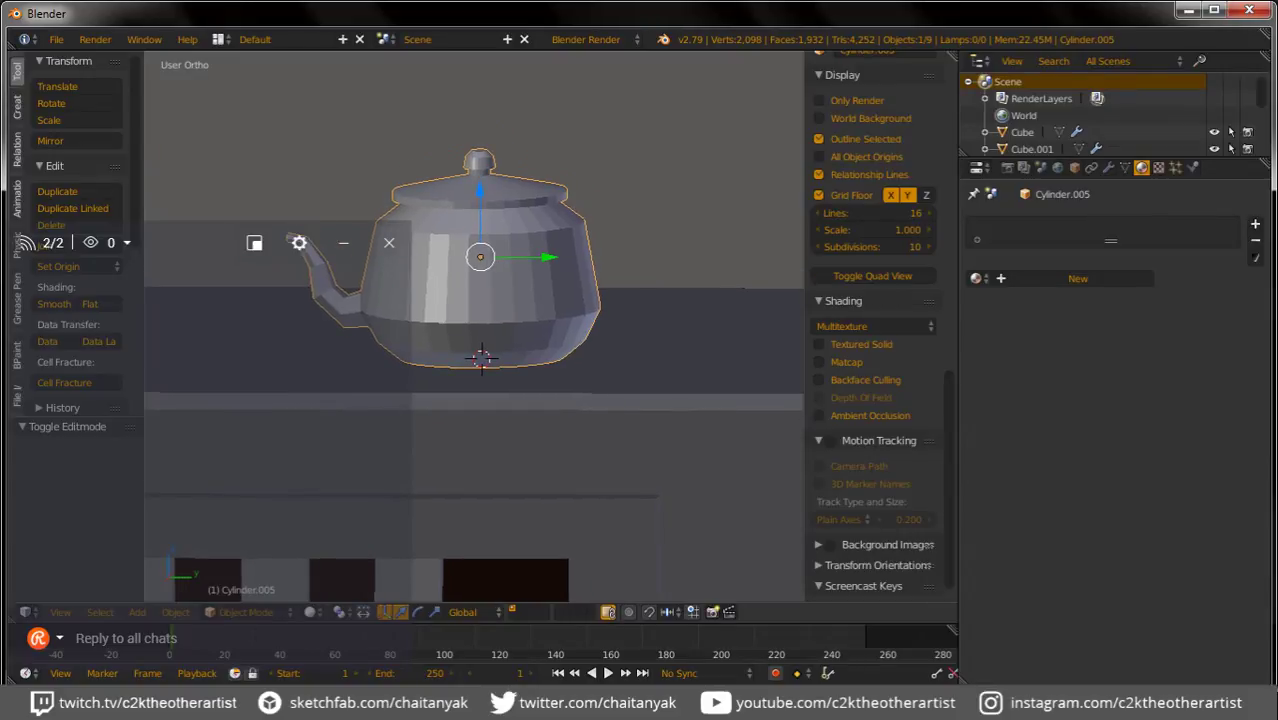
{"action": "middle_click_drag", "start_coordinate": [481, 357], "coordinate": [481, 300]}
{"action": "key", "text": "Tab"}
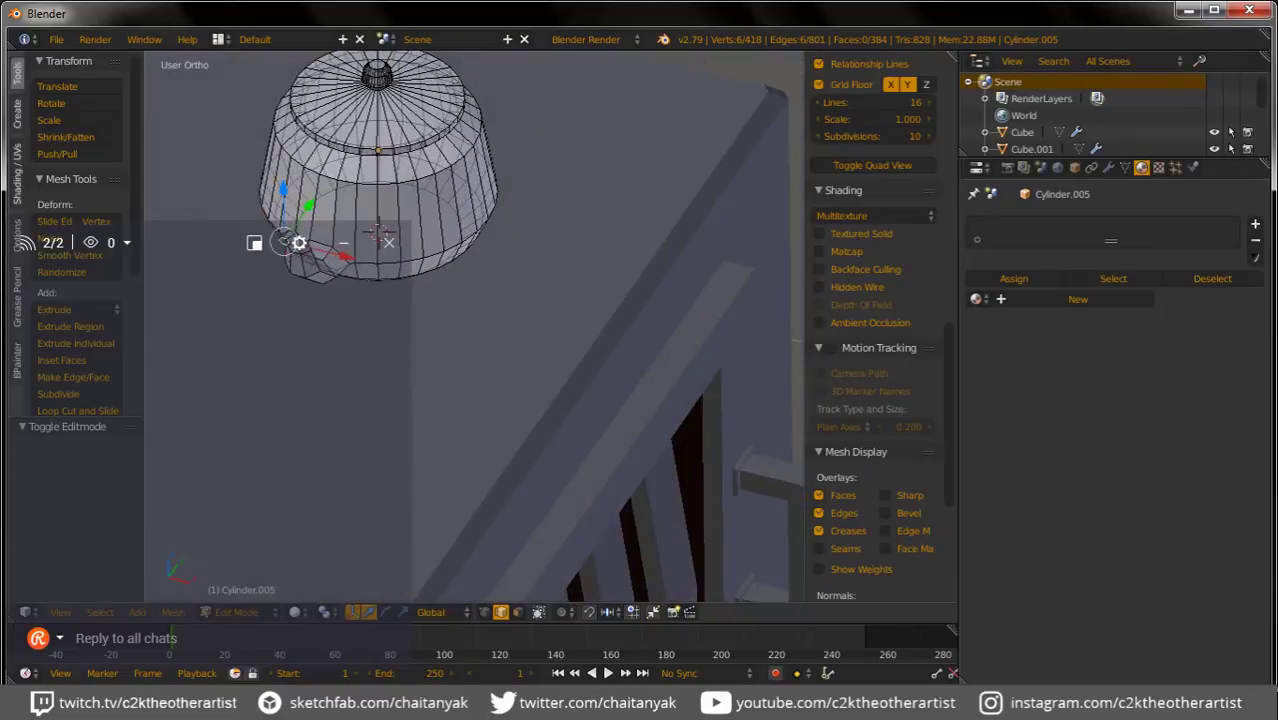
{"action": "right_click", "coordinate": [328, 178]}
{"action": "mouse_move", "coordinate": [328, 178]}
{"action": "middle_mouse_down"}
{"action": "mouse_move", "coordinate": [350, 165]}
{"action": "mouse_move", "coordinate": [420, 240]}
{"action": "mouse_move", "coordinate": [390, 250]}
{"action": "middle_mouse_up"}
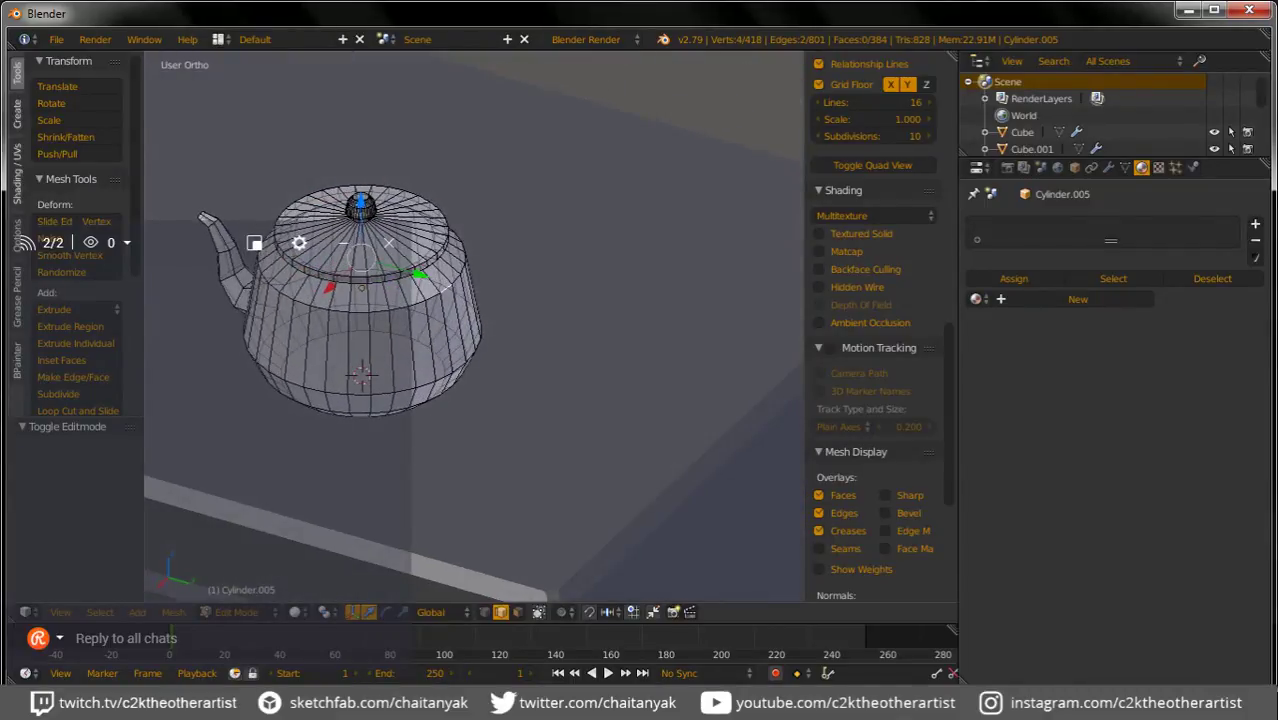
{"action": "key", "text": "ctrl+b"}
Step: Confirm the 0.013 one-segment bevel and switch to face selection
{"action": "key", "text": "Return"}
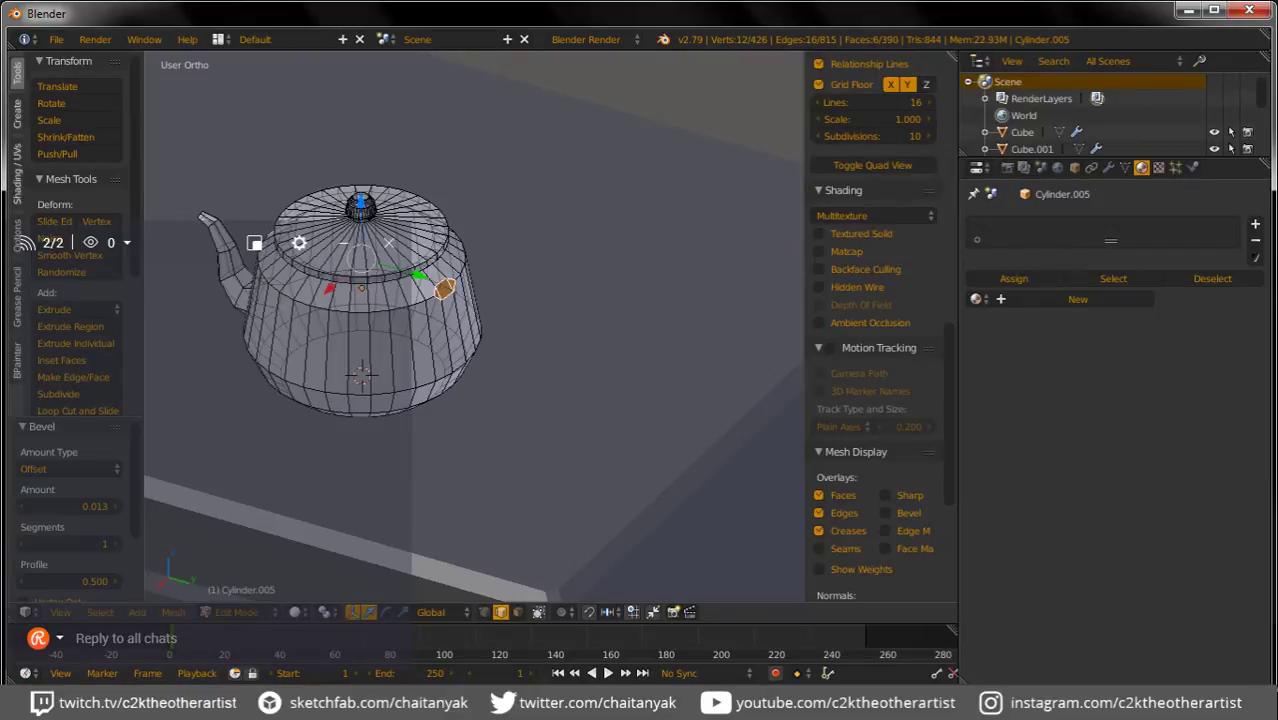
{"action": "key", "text": "3"}
{"action": "middle_click_drag", "start_coordinate": [444, 289], "coordinate": [444, 270]}
{"action": "key", "text": "e"}
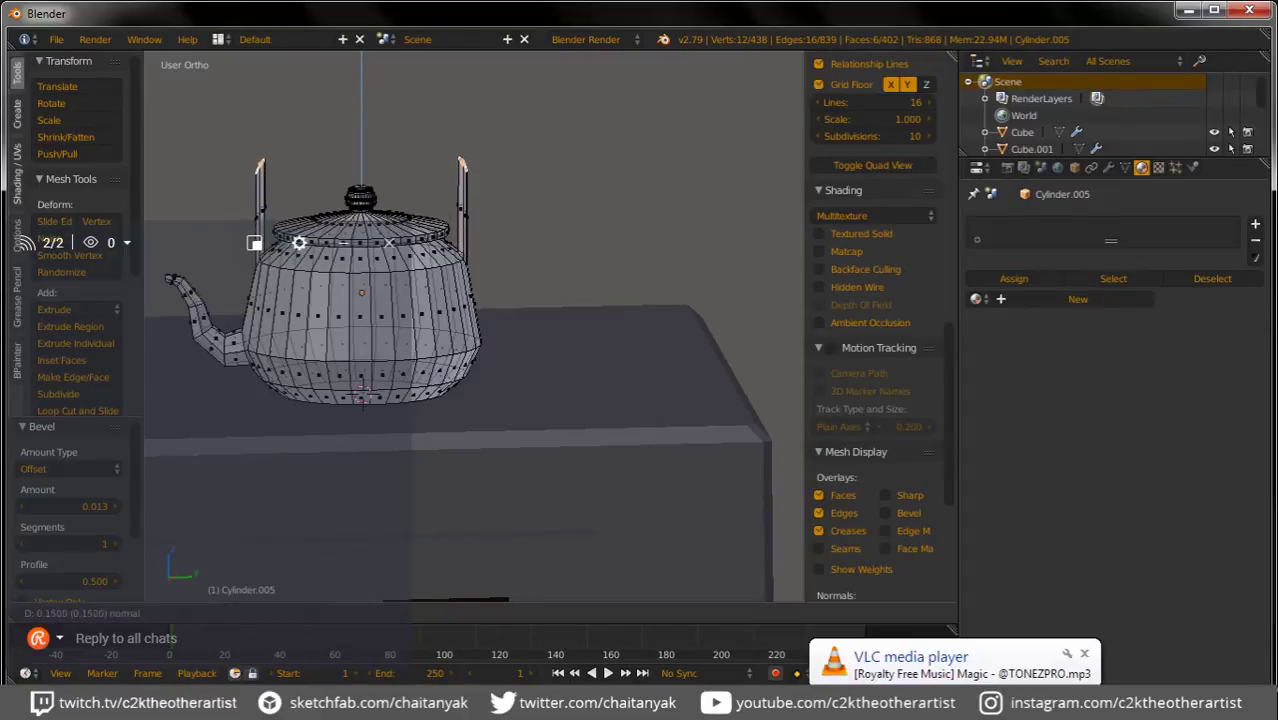
{"action": "key", "text": "Escape"}
Step: Extrude the small right-shoulder face patch outward by 0.024, then switch to quad view
{"action": "mouse_move", "coordinate": [470, 350]}
{"action": "middle_mouse_down"}
{"action": "mouse_move", "coordinate": [470, 330]}
{"action": "mouse_move", "coordinate": [430, 330]}
{"action": "middle_mouse_up"}
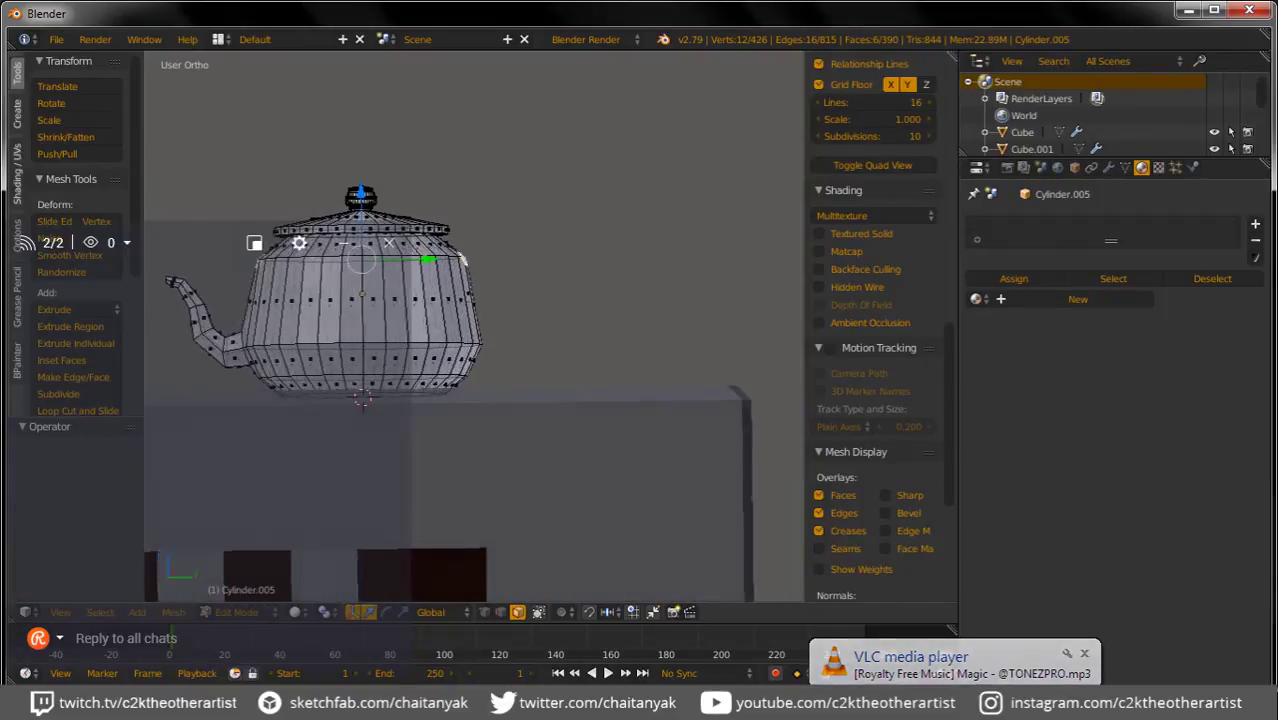
{"action": "middle_click_drag", "start_coordinate": [463, 260], "coordinate": [560, 283]}
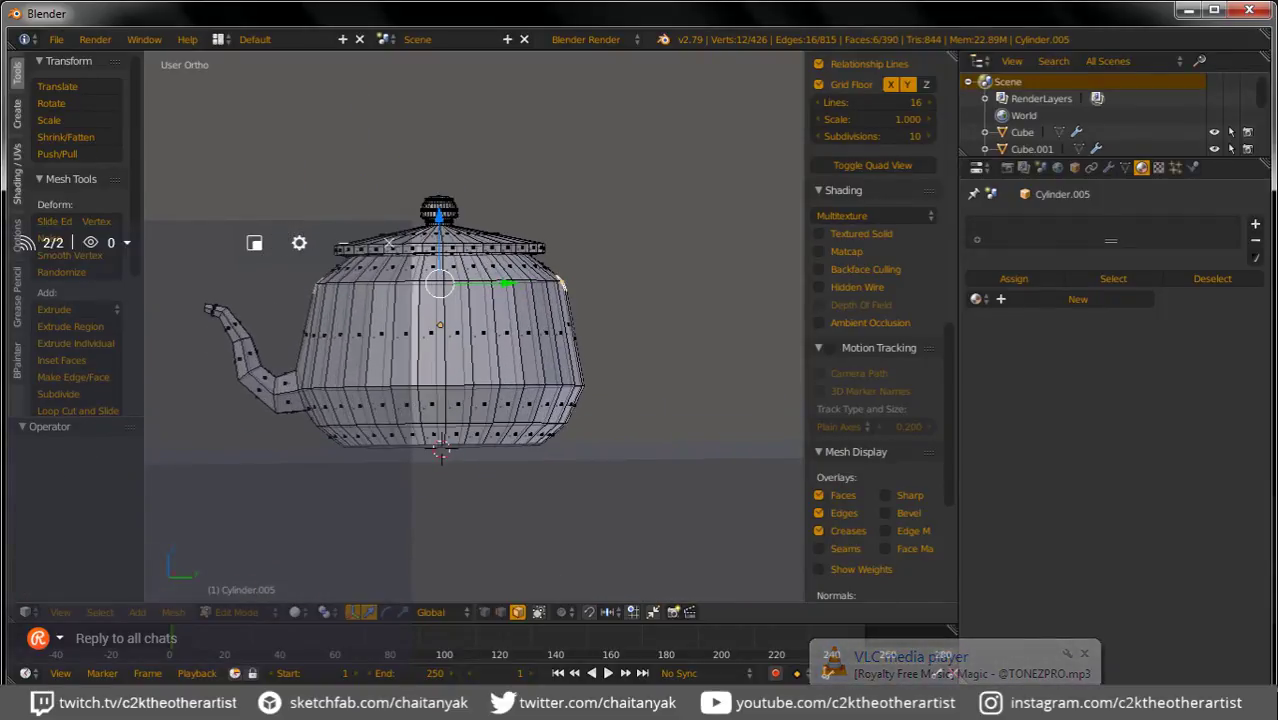
{"action": "scroll", "coordinate": [560, 283], "scroll_direction": "up", "scroll_amount": 3}
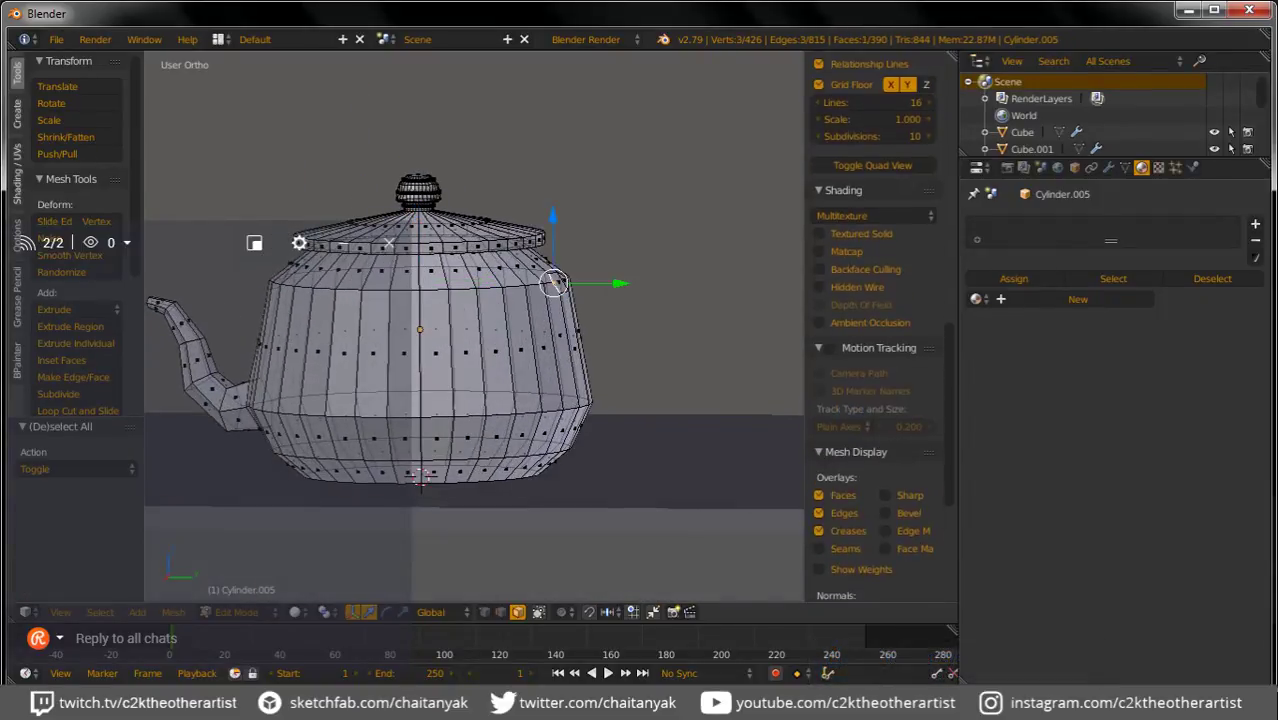
{"action": "key", "text": "a"}
{"action": "right_click", "coordinate": [559, 283]}
{"action": "key", "text": "e"}
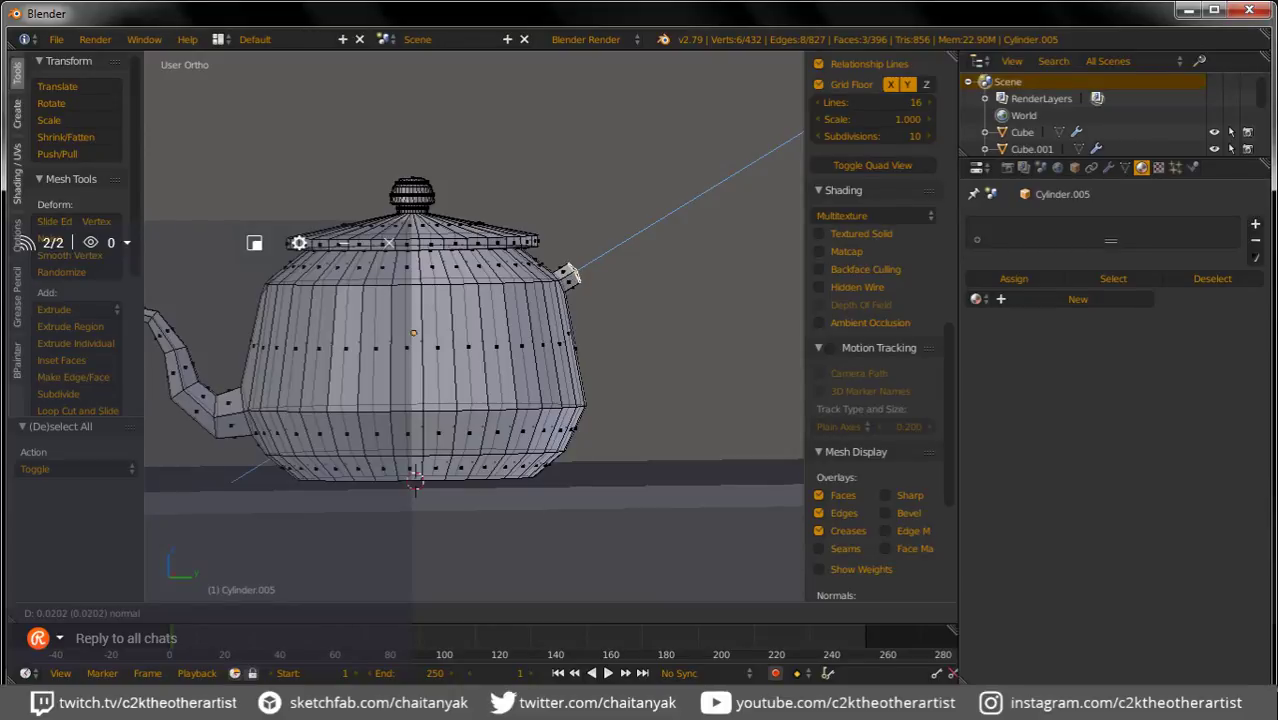
{"action": "left_click", "coordinate": [573, 272]}
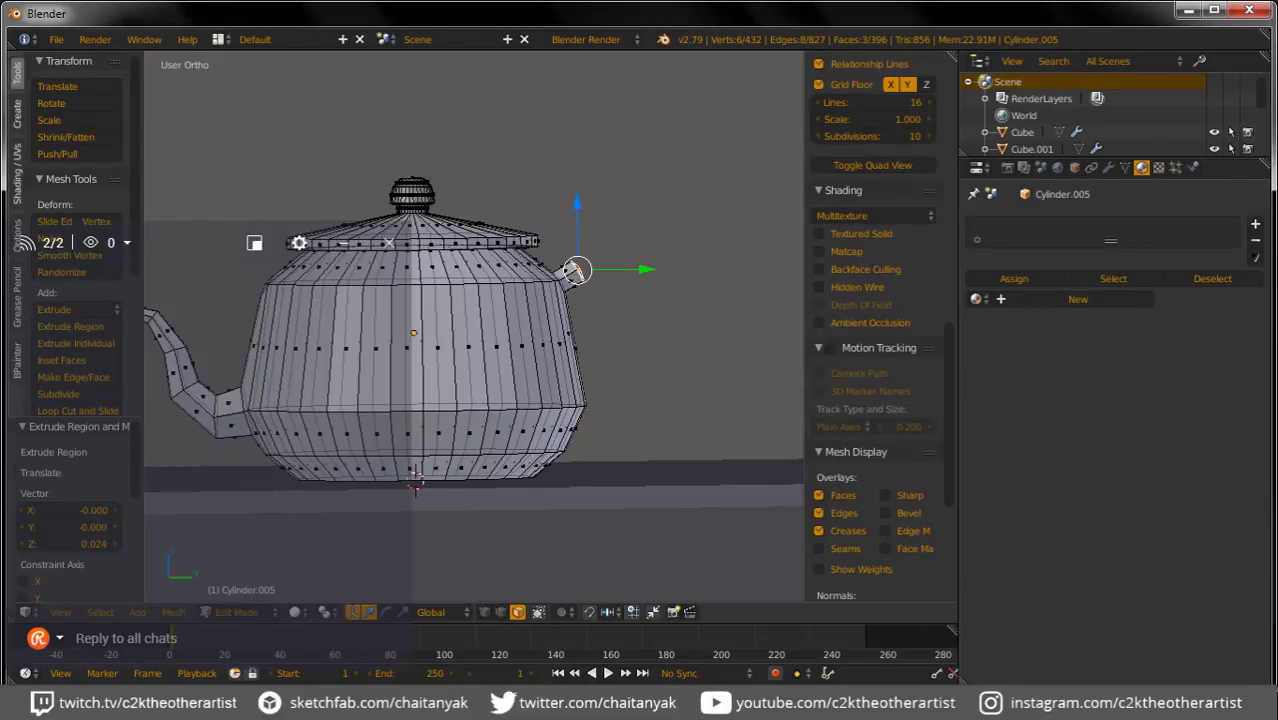
{"action": "key", "text": "ctrl+alt+q"}
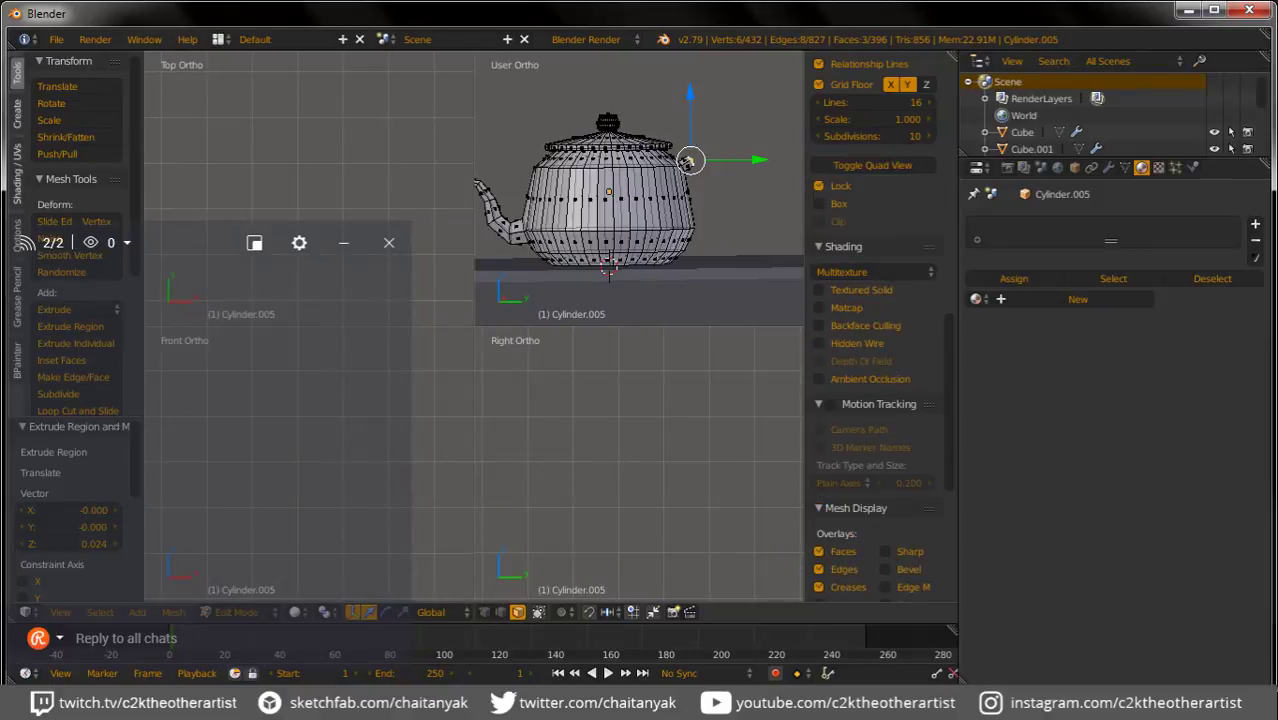
Step: Frame the teapot, return to a single viewport and switch to Right view
{"action": "key", "text": "KP_Decimal"}
{"action": "key", "text": "KP_Decimal"}
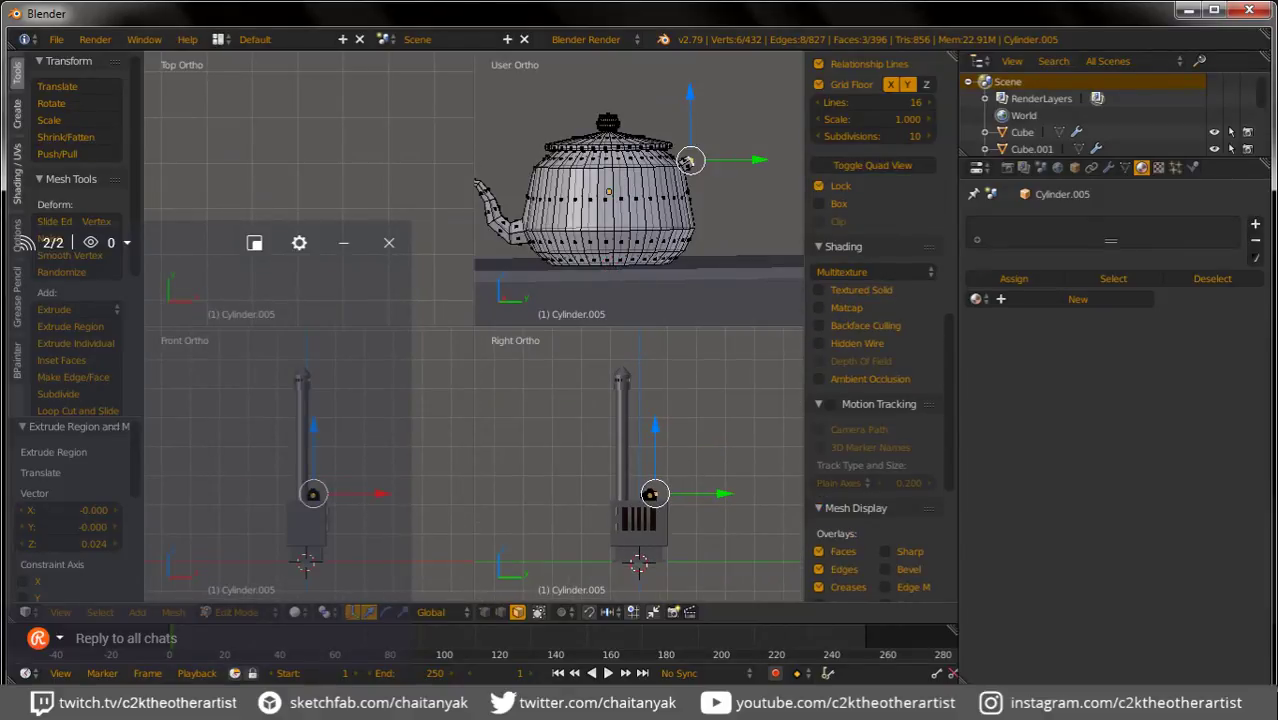
{"action": "key", "text": "ctrl+alt+q"}
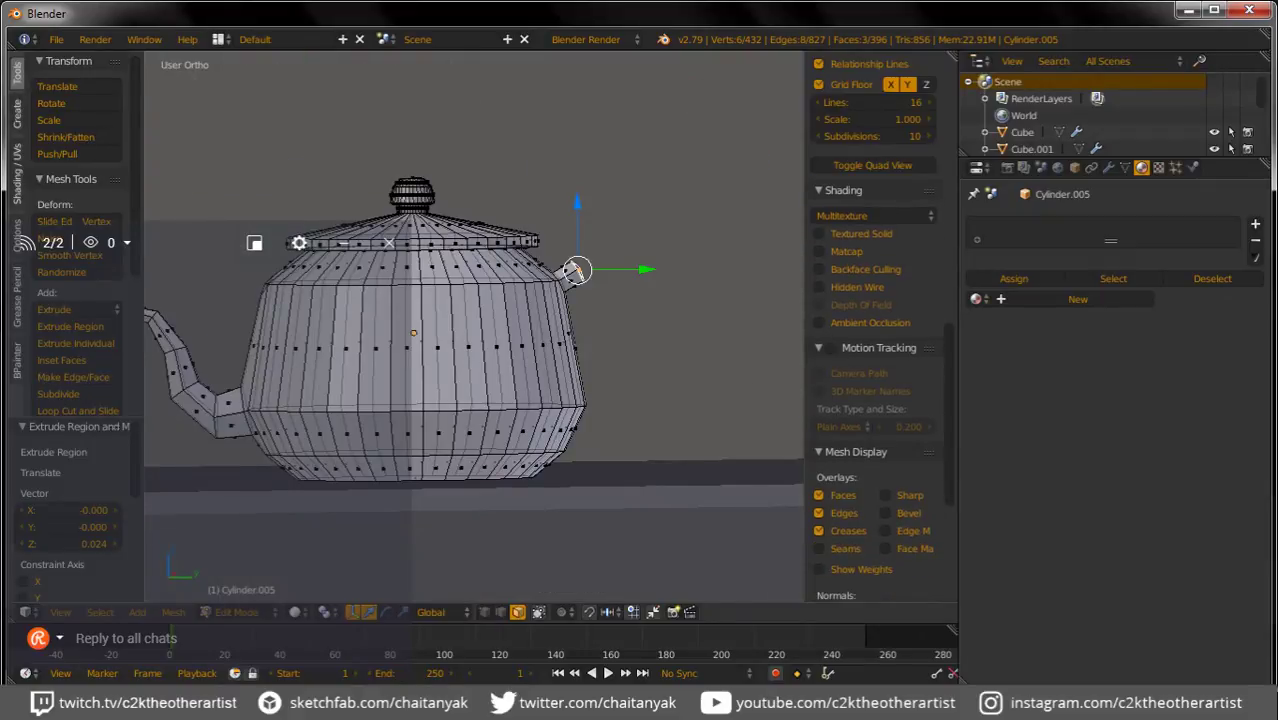
{"action": "left_click", "coordinate": [60, 612]}
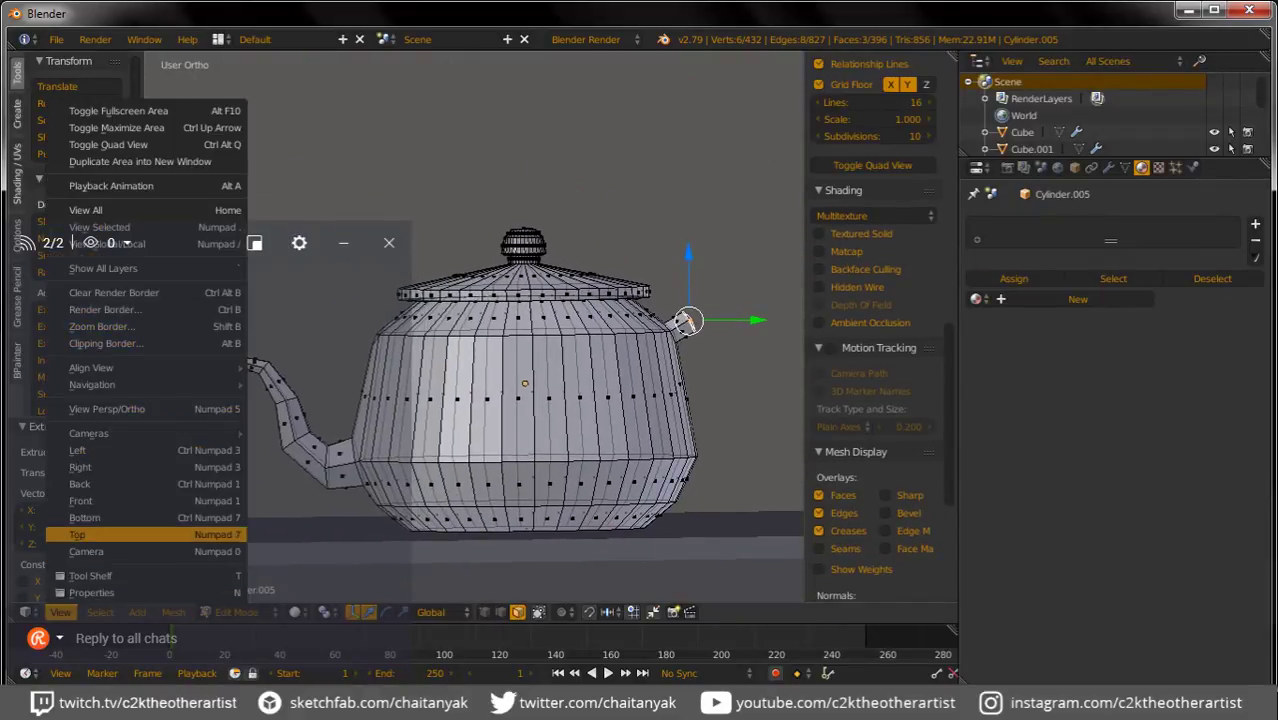
{"action": "left_click", "coordinate": [80, 467]}
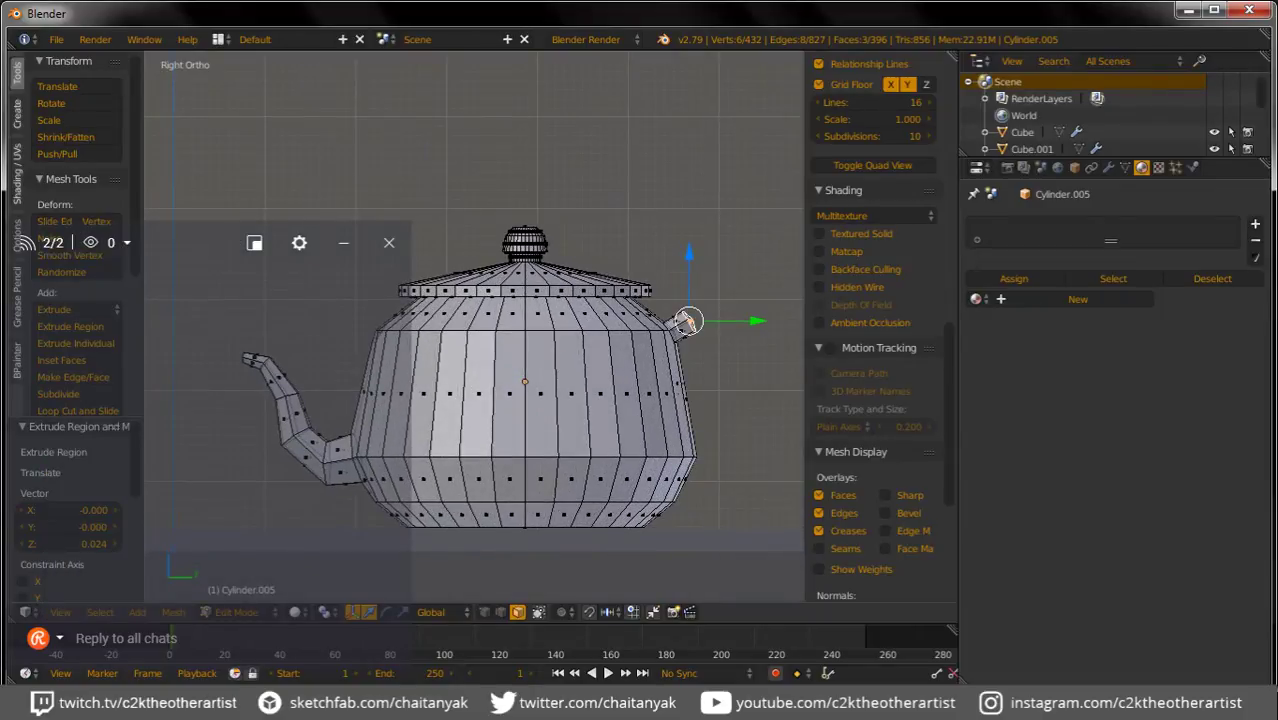
Step: Tilt the stub faces -52.7°, raise them, then extrude a tall handle with its tip bent inward
{"action": "key", "text": "r"}
{"action": "left_click", "coordinate": [747, 282]}
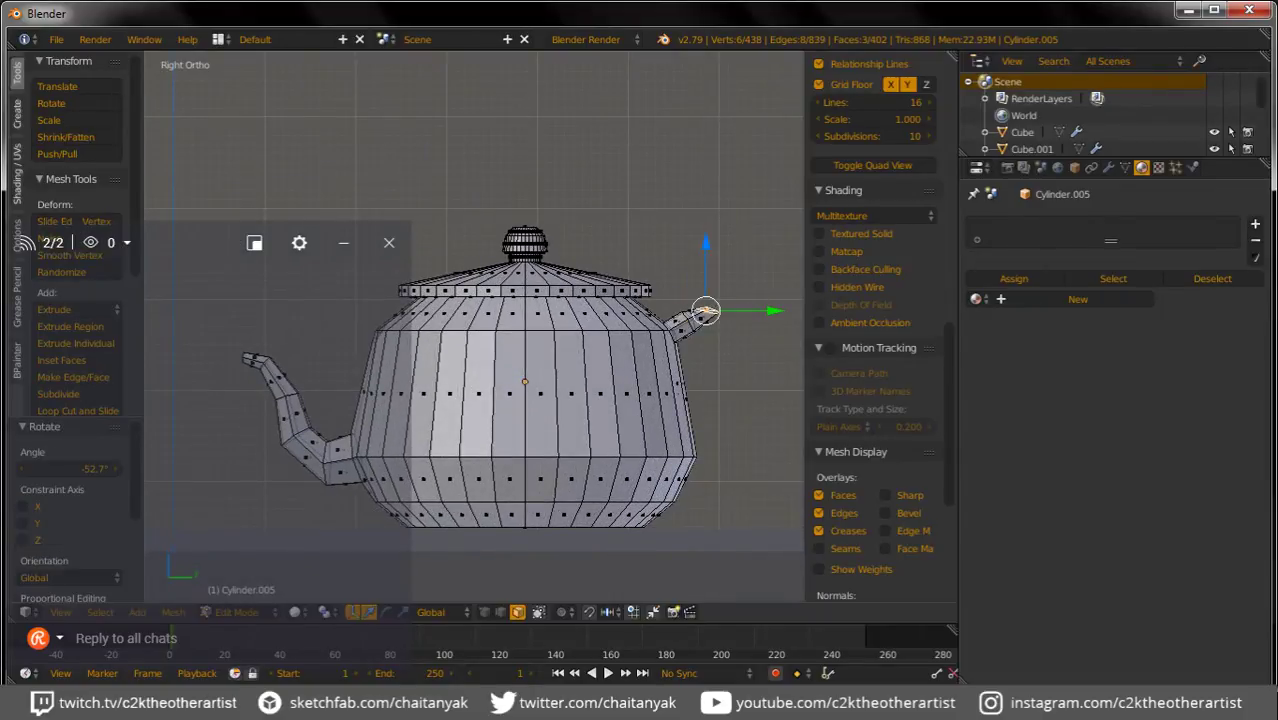
{"action": "mouse_move", "coordinate": [705, 311]}
{"action": "left_mouse_down"}
{"action": "mouse_move", "coordinate": [693, 100]}
{"action": "mouse_move", "coordinate": [690, 172]}
{"action": "left_mouse_up"}
{"action": "key", "text": "e"}
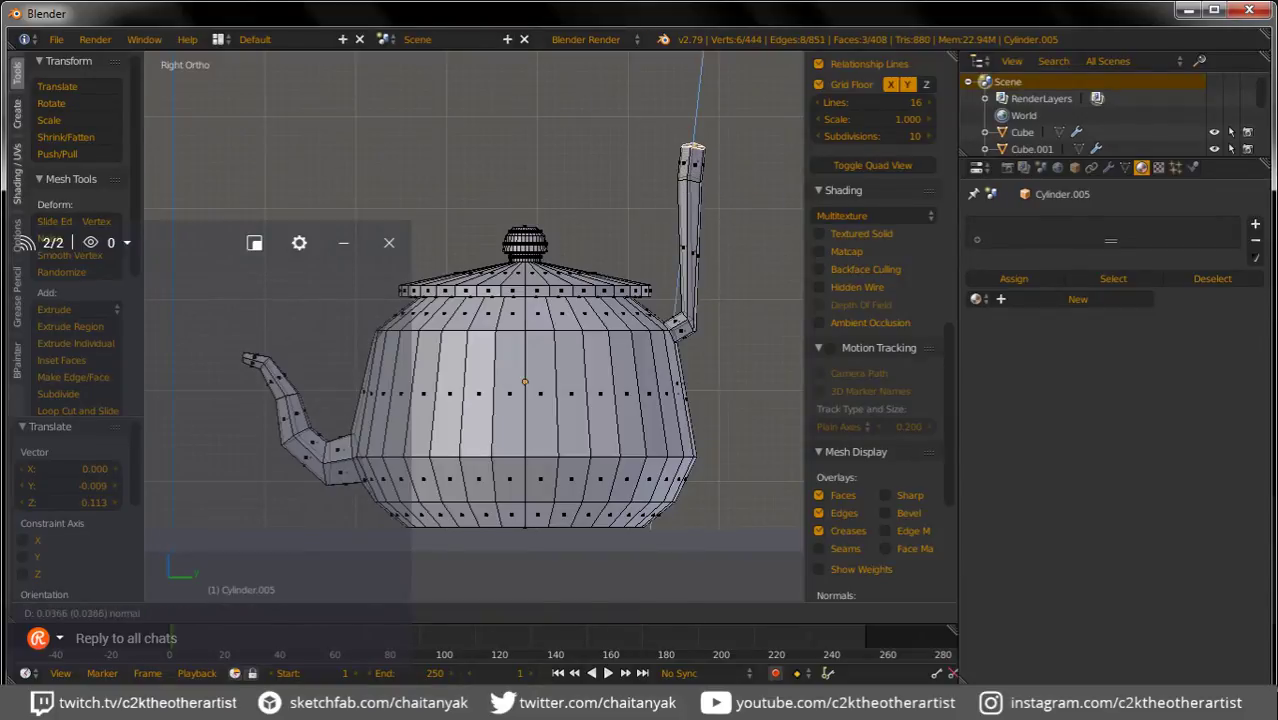
{"action": "left_click", "coordinate": [700, 140]}
{"action": "key", "text": "r"}
{"action": "left_click", "coordinate": [705, 110]}
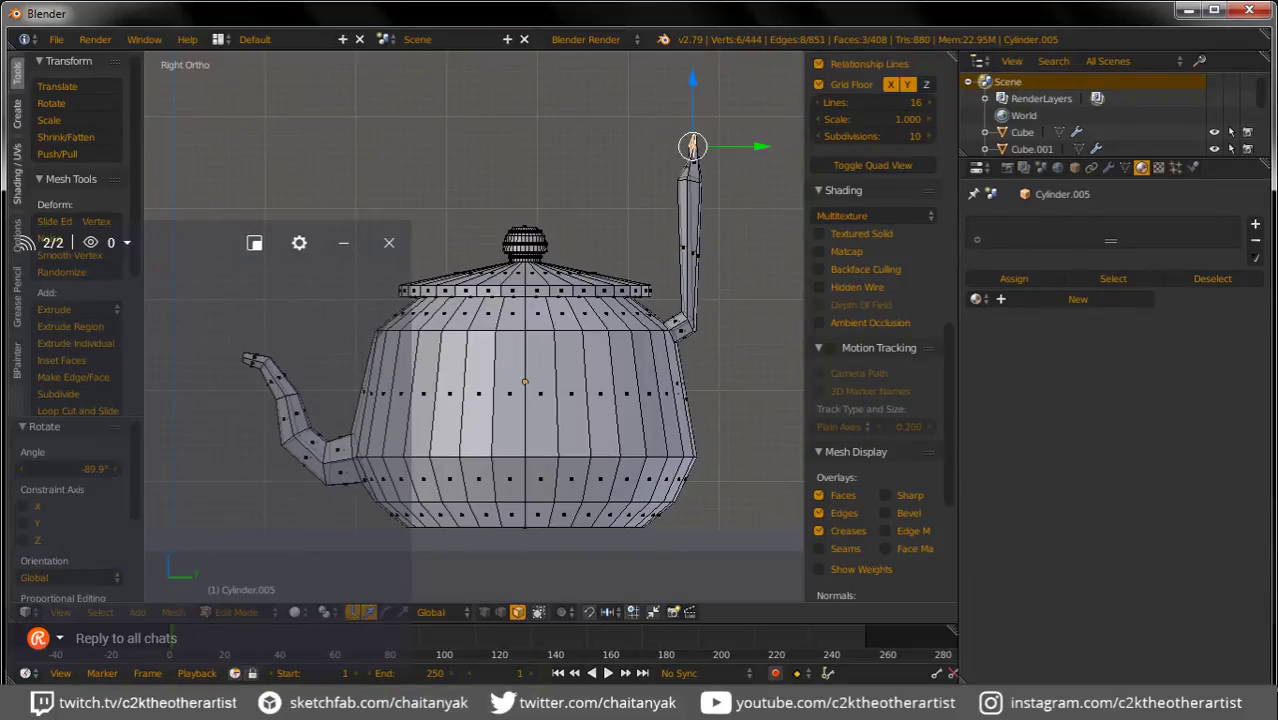
{"action": "key", "text": "g"}
{"action": "left_click", "coordinate": [660, 148]}
Step: Deselect everything and select a face on the spout side below the lid
{"action": "key", "text": "a"}
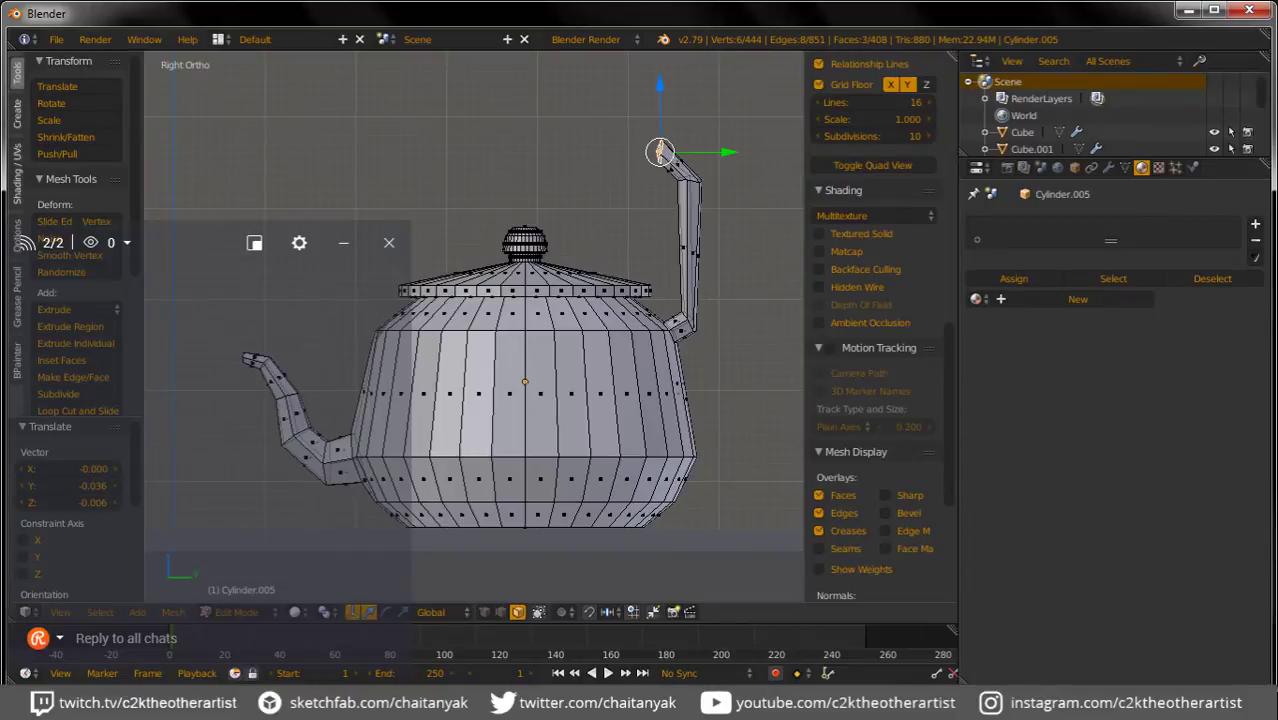
{"action": "scroll", "coordinate": [870, 300], "scroll_direction": "down", "scroll_amount": 4}
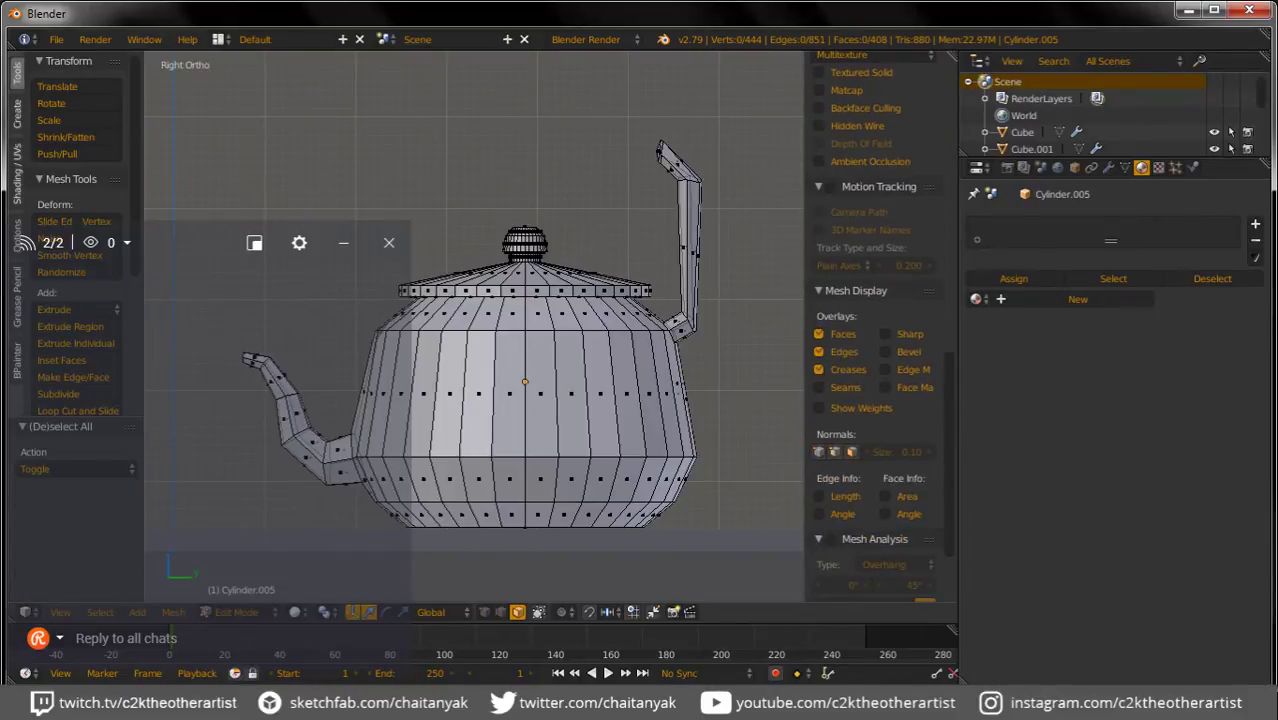
{"action": "scroll", "coordinate": [870, 300], "scroll_direction": "up", "scroll_amount": 4}
{"action": "right_click", "coordinate": [385, 320]}
{"action": "middle_click_drag", "start_coordinate": [500, 400], "coordinate": [560, 330]}
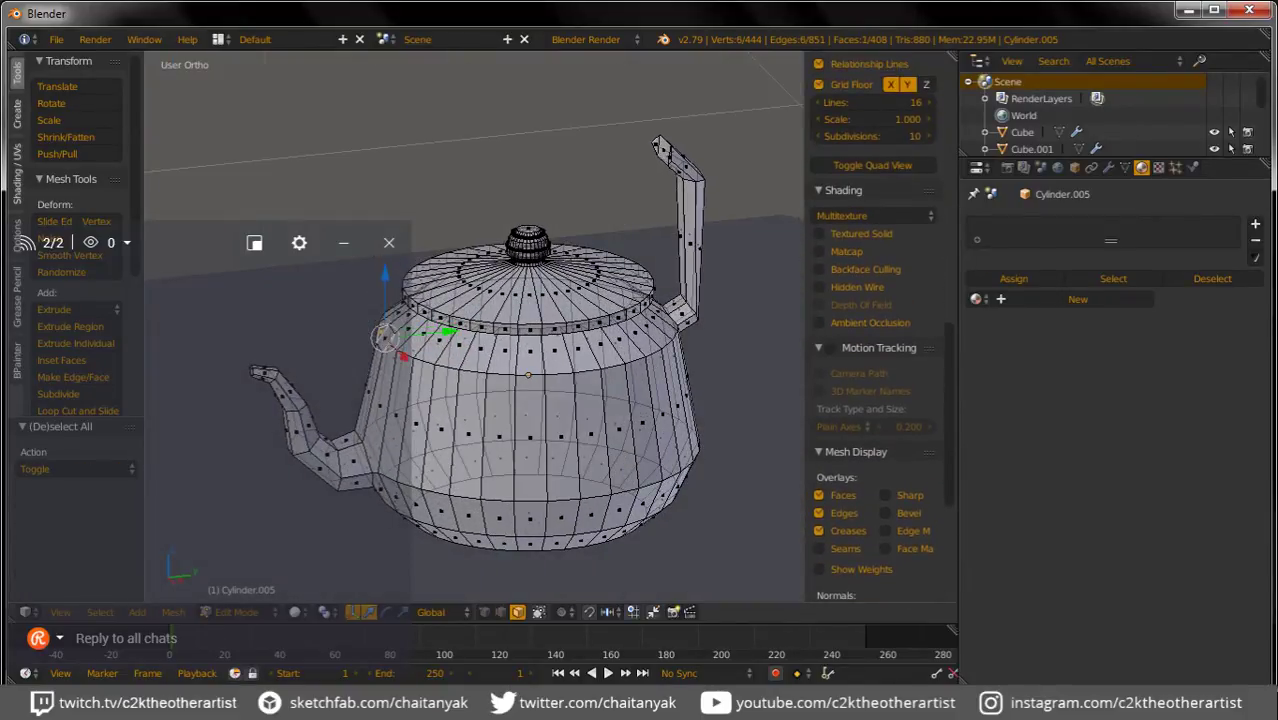
{"action": "middle_click_drag", "start_coordinate": [475, 420], "coordinate": [500, 360]}
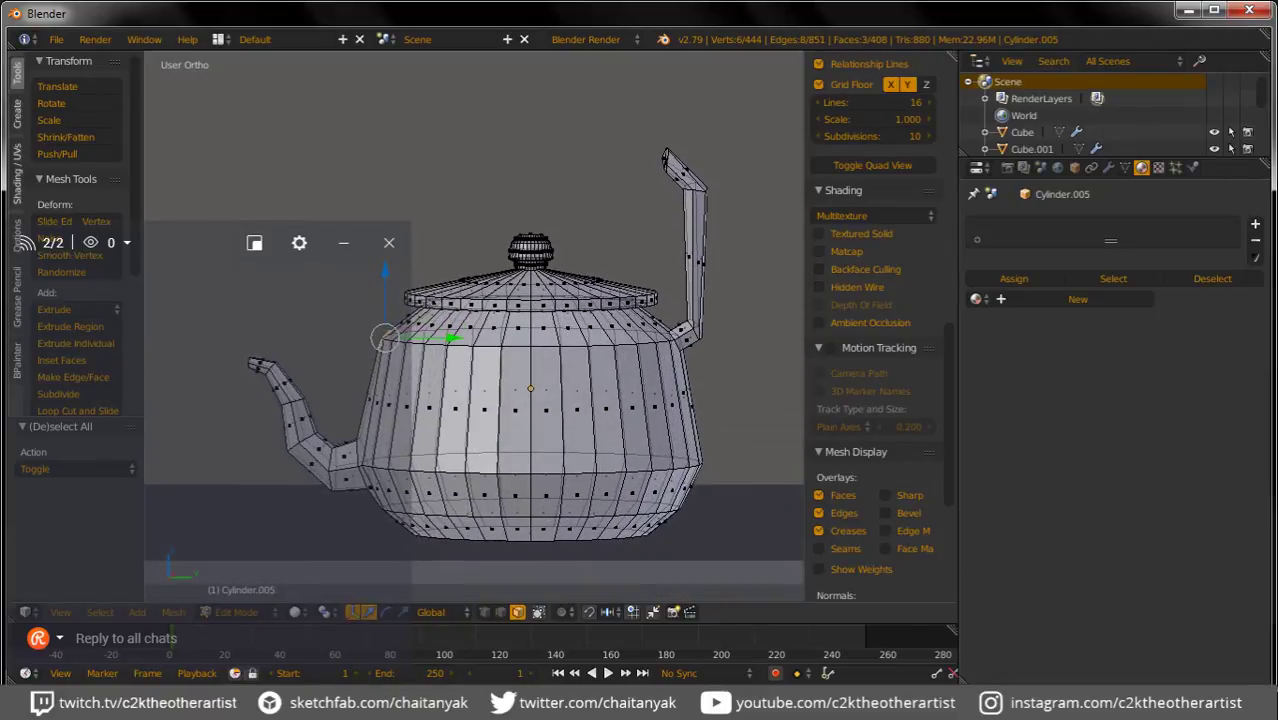
{"action": "left_click", "coordinate": [60, 612]}
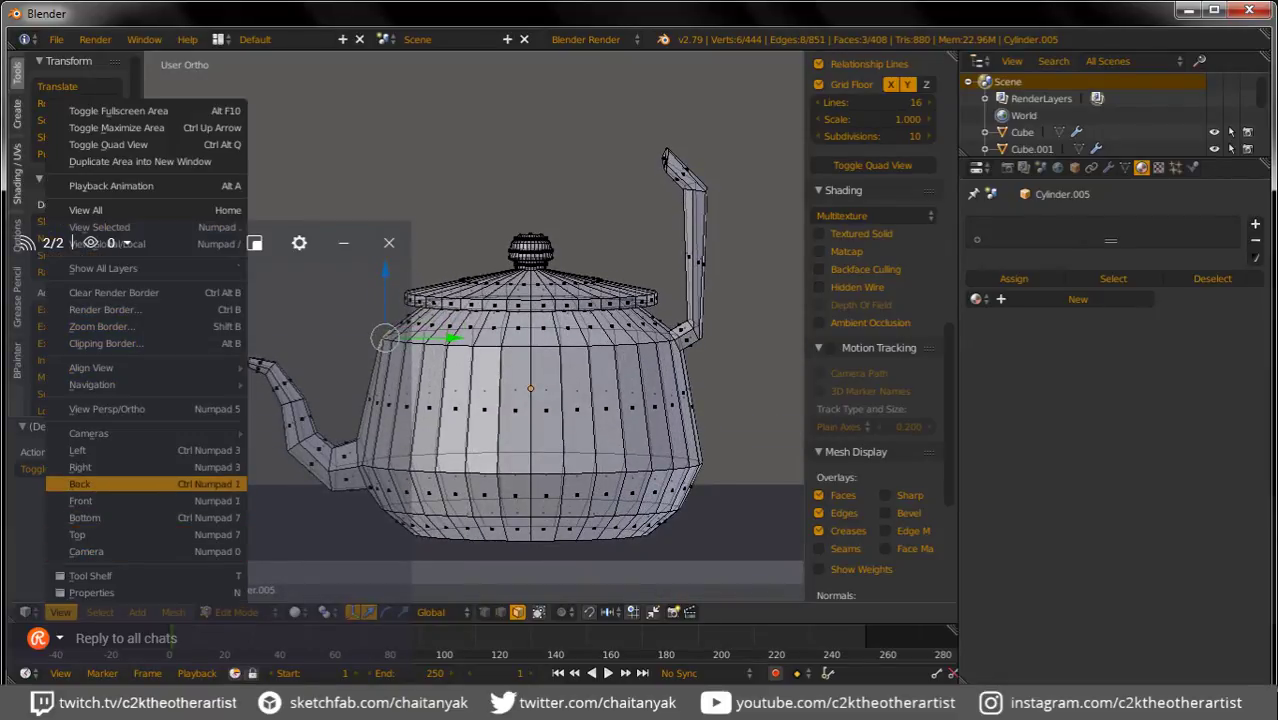
Step: In side view, extrude the spout-side face out and then straight up into a second handle arm
{"action": "left_click", "coordinate": [75, 466]}
{"action": "key", "text": "e"}
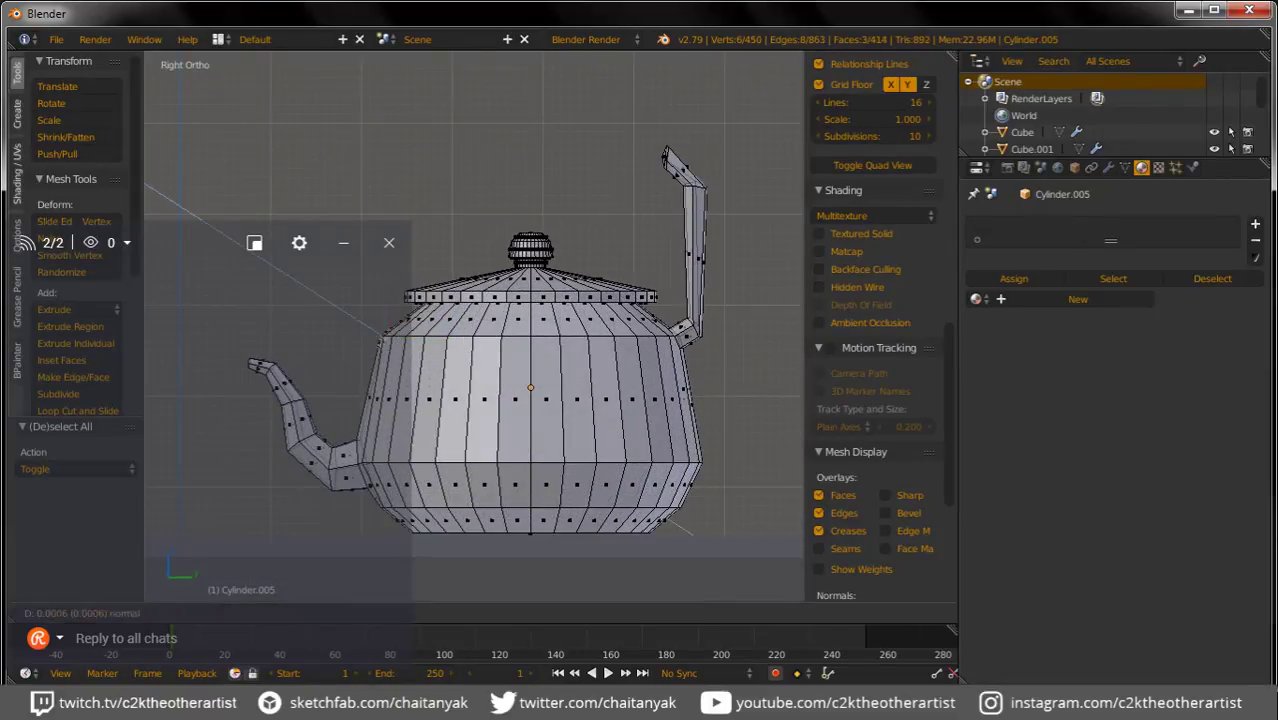
{"action": "key", "text": "Return"}
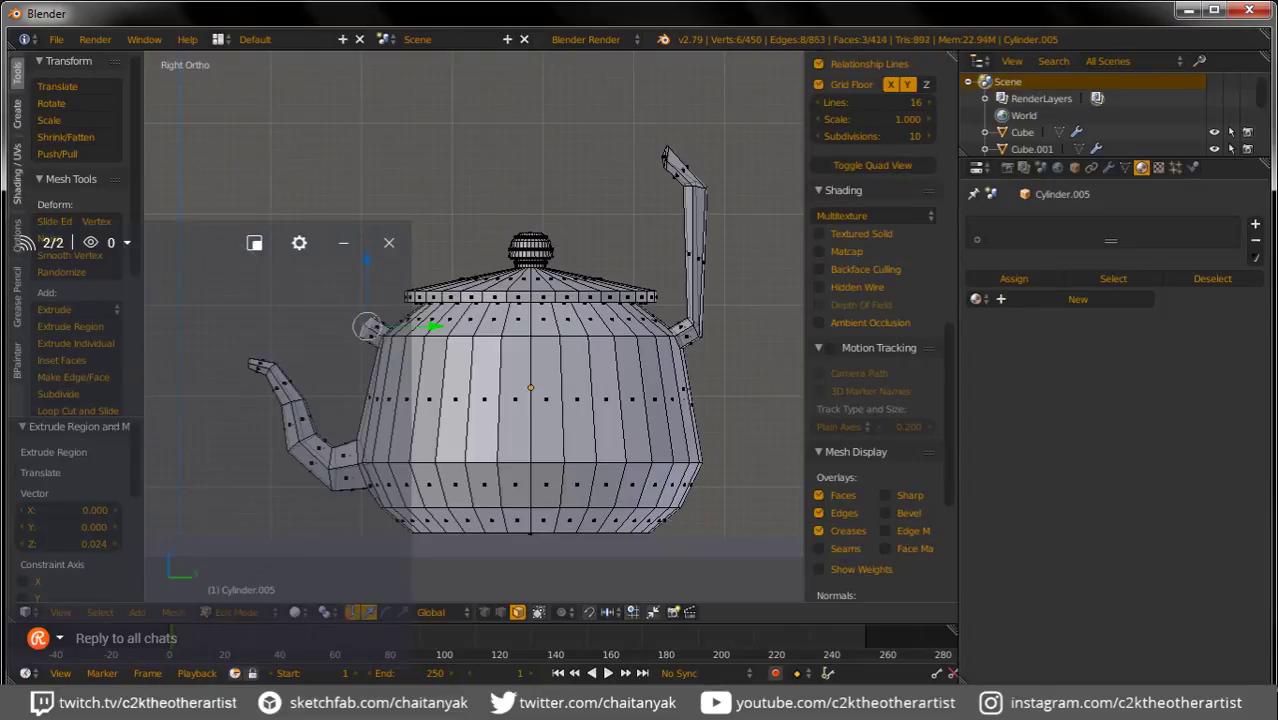
{"action": "key", "text": "e"}
{"action": "key", "text": "z"}
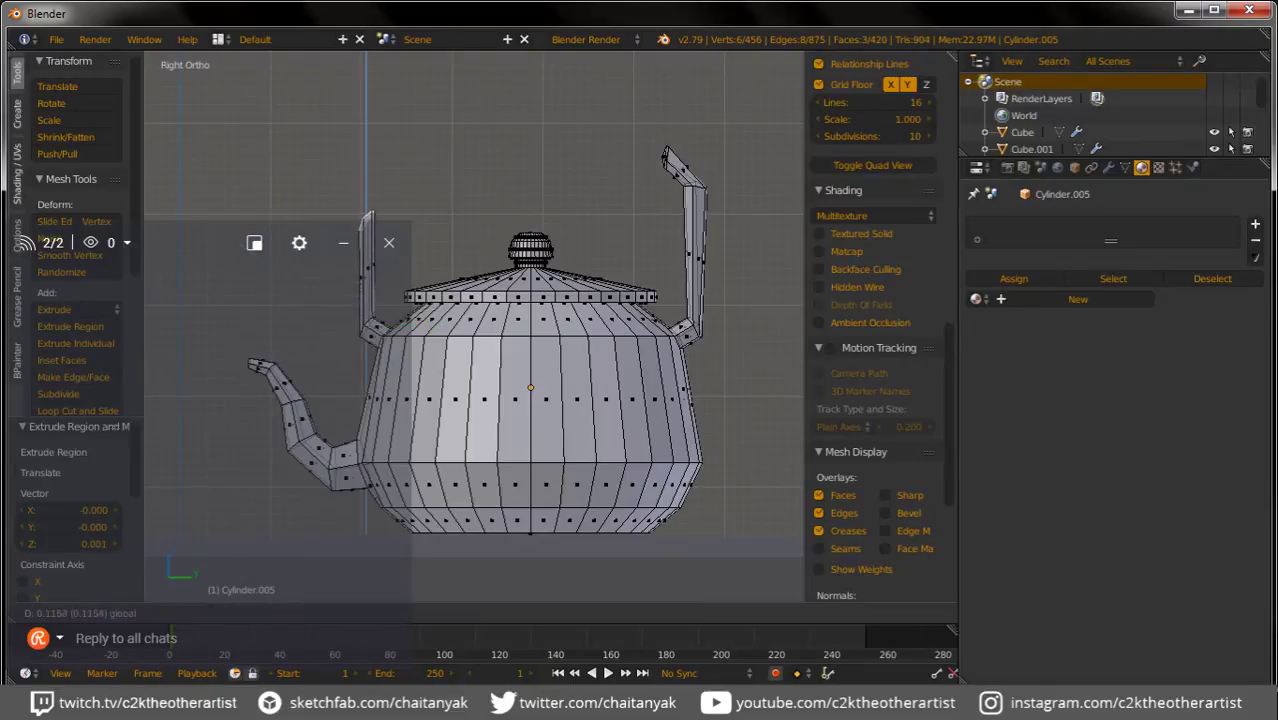
{"action": "key", "text": "Return"}
Step: Rotate the new arm's top, extrude a short tip, and angle it inward toward the other arm
{"action": "key", "text": "r"}
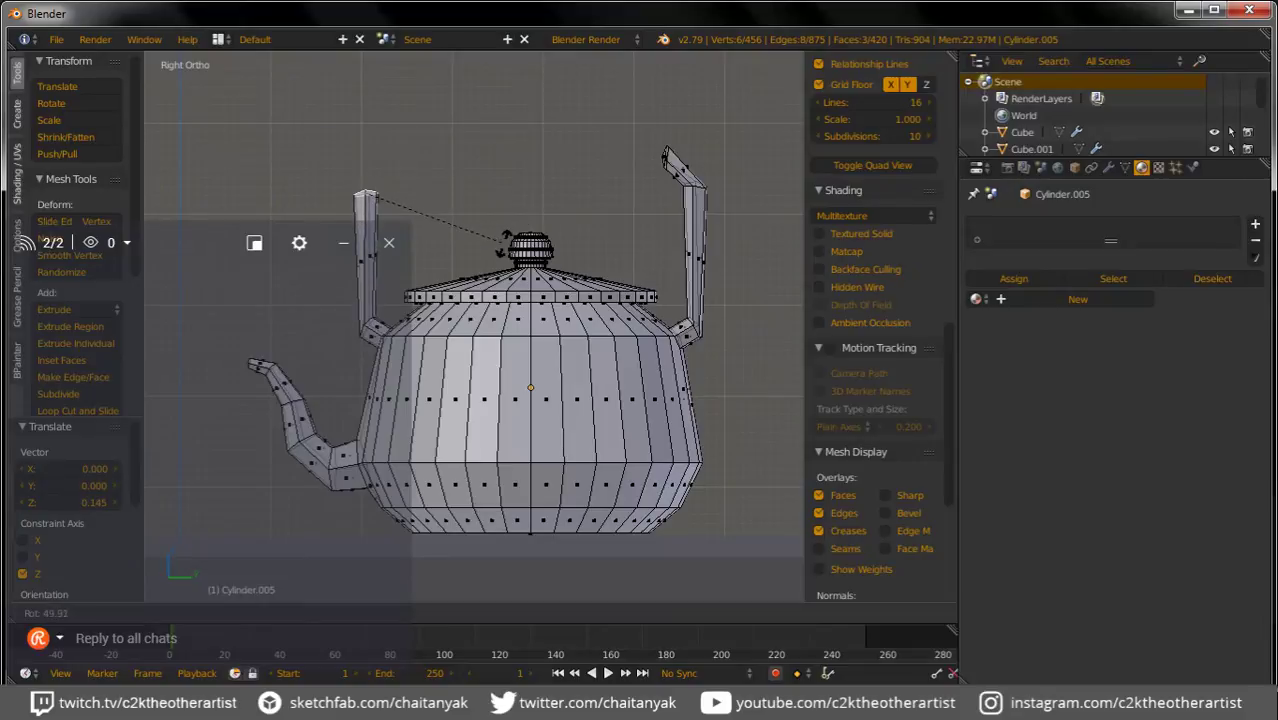
{"action": "key", "text": "Return"}
{"action": "key", "text": "e"}
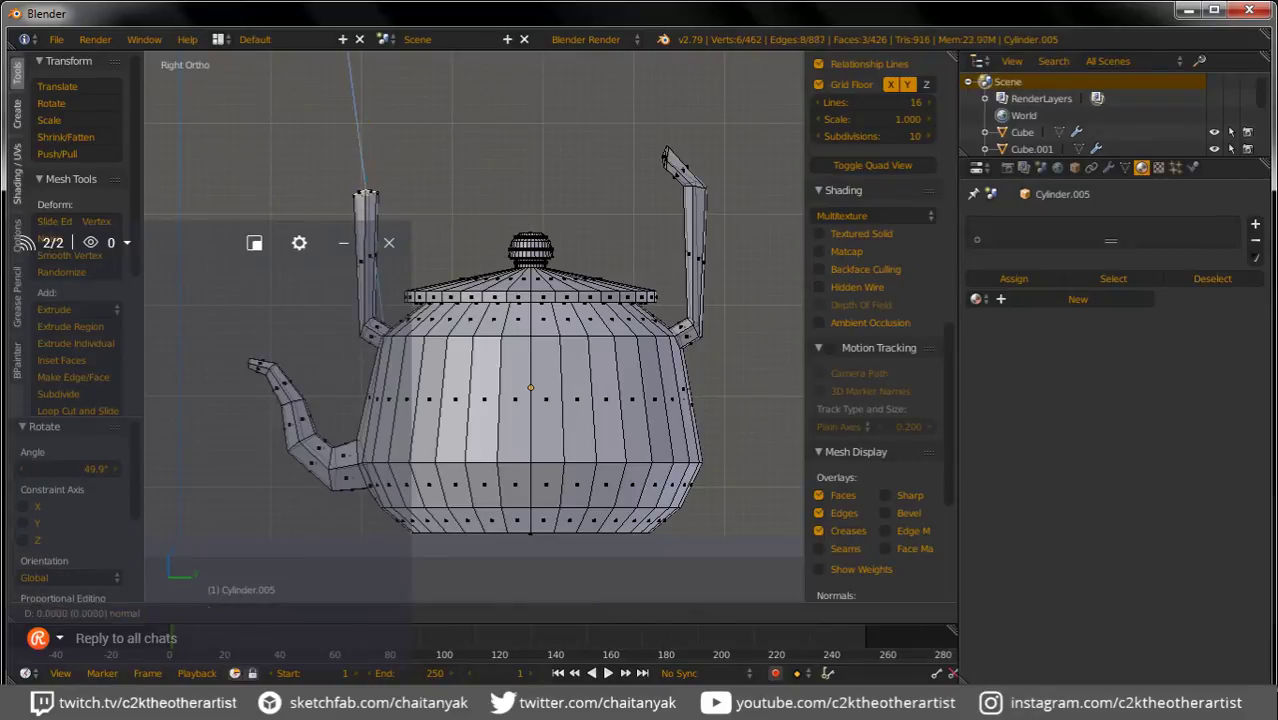
{"action": "key", "text": "Return"}
{"action": "key", "text": "r"}
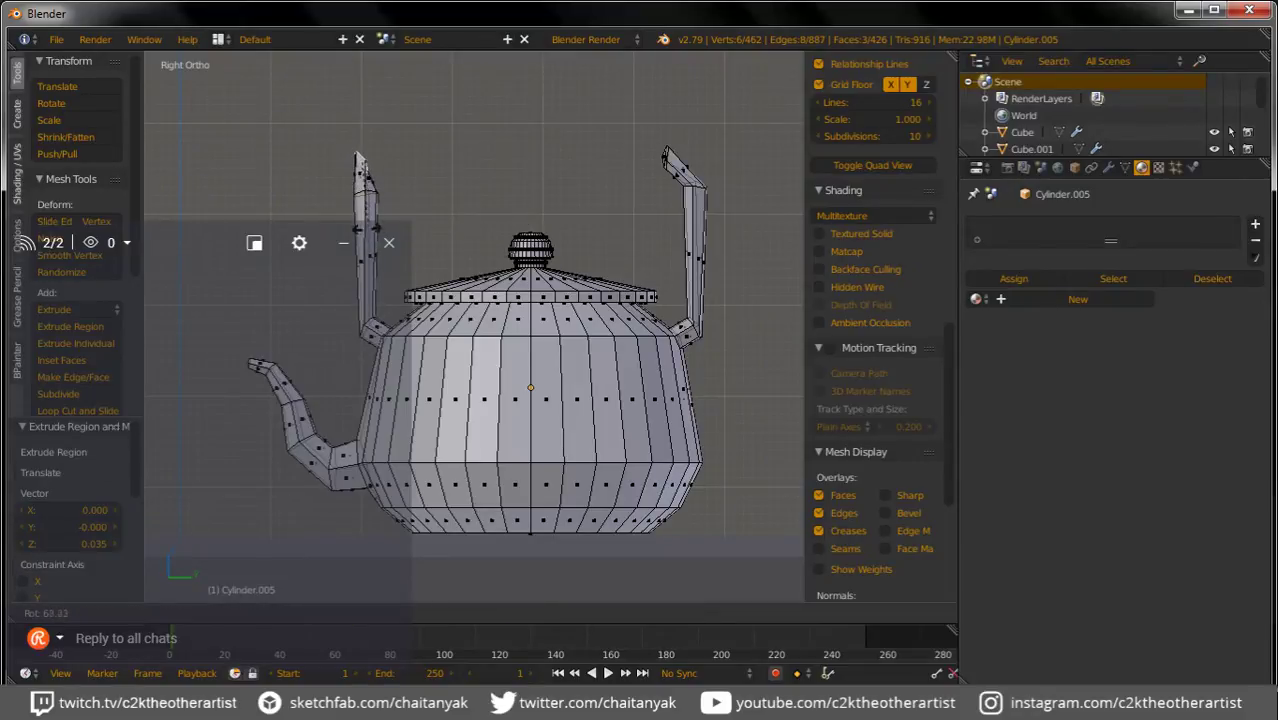
{"action": "key", "text": "Return"}
{"action": "key", "text": "g"}
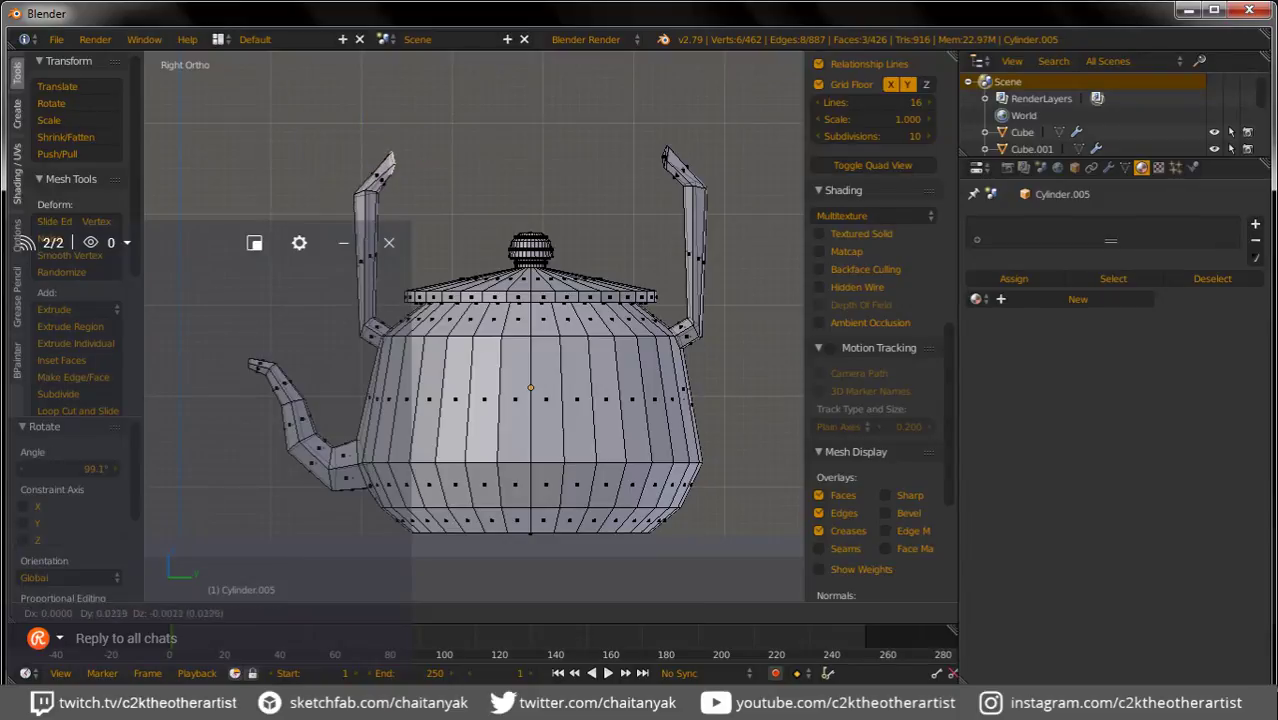
{"action": "key", "text": "Return"}
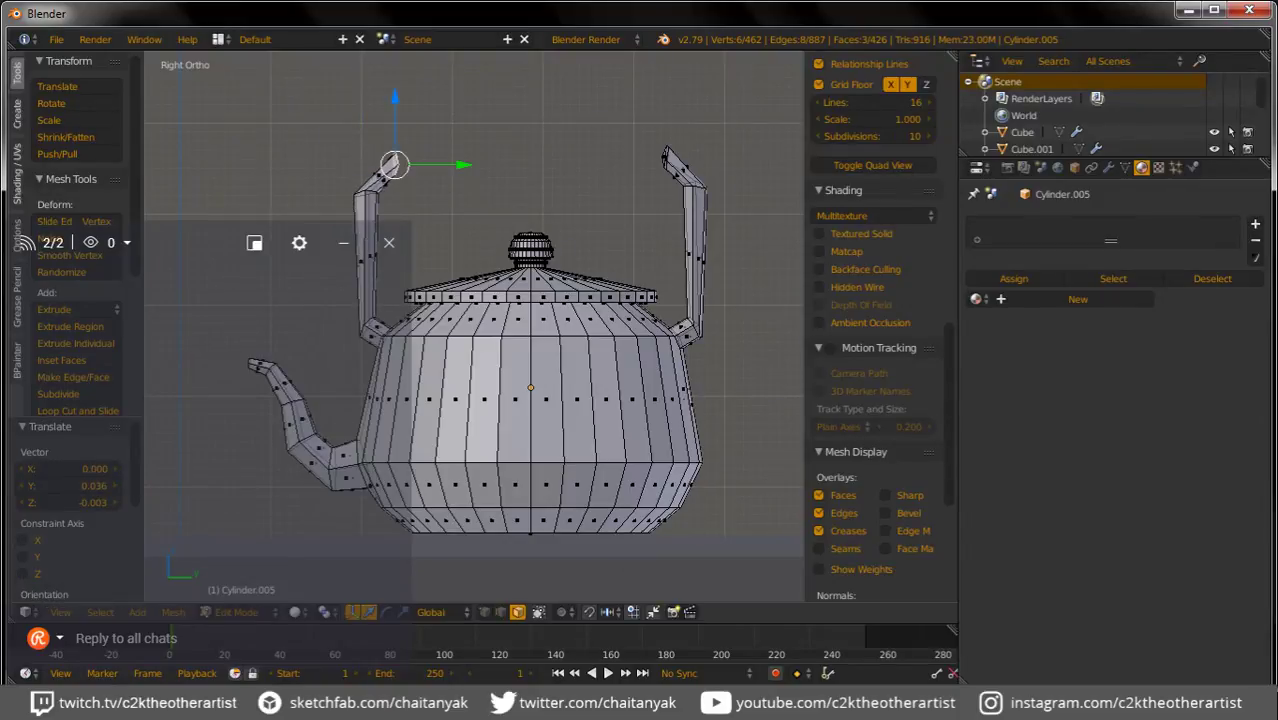
Step: Delete the top faces of the right handle arm, viewed from above
{"action": "middle_click_drag", "start_coordinate": [600, 450], "coordinate": [560, 400]}
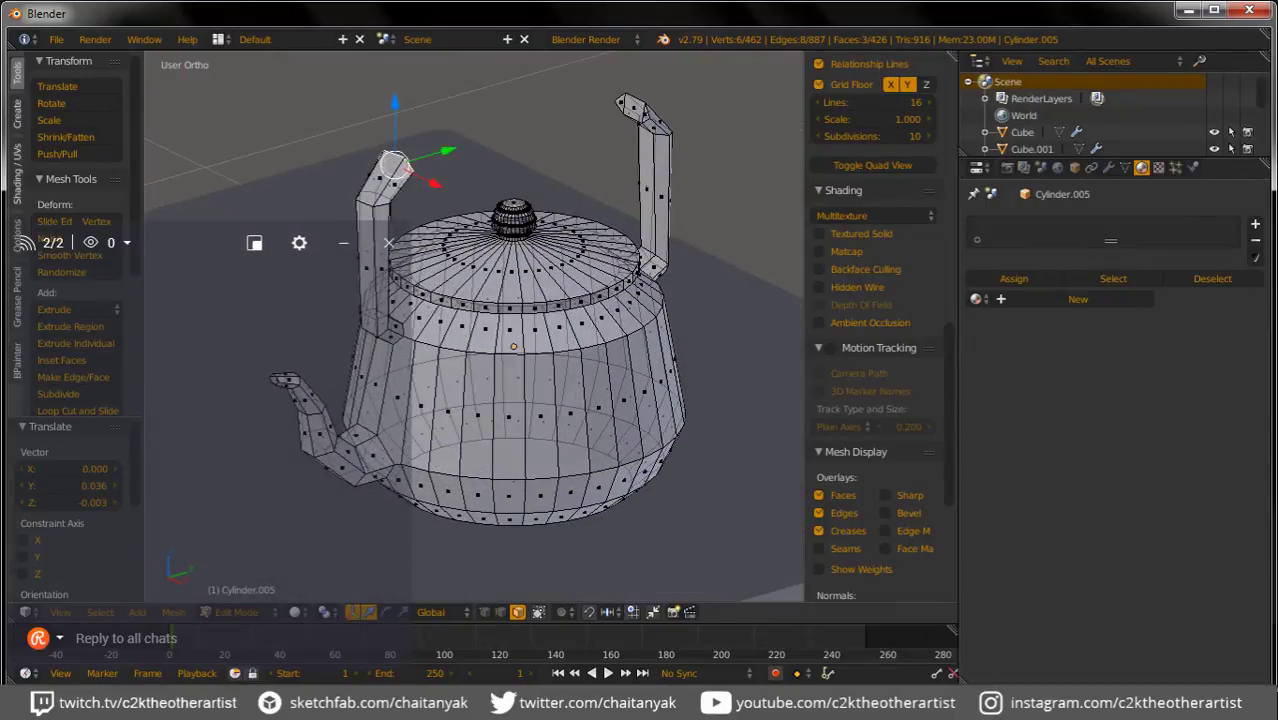
{"action": "right_click", "coordinate": [628, 104], "text": "shift"}
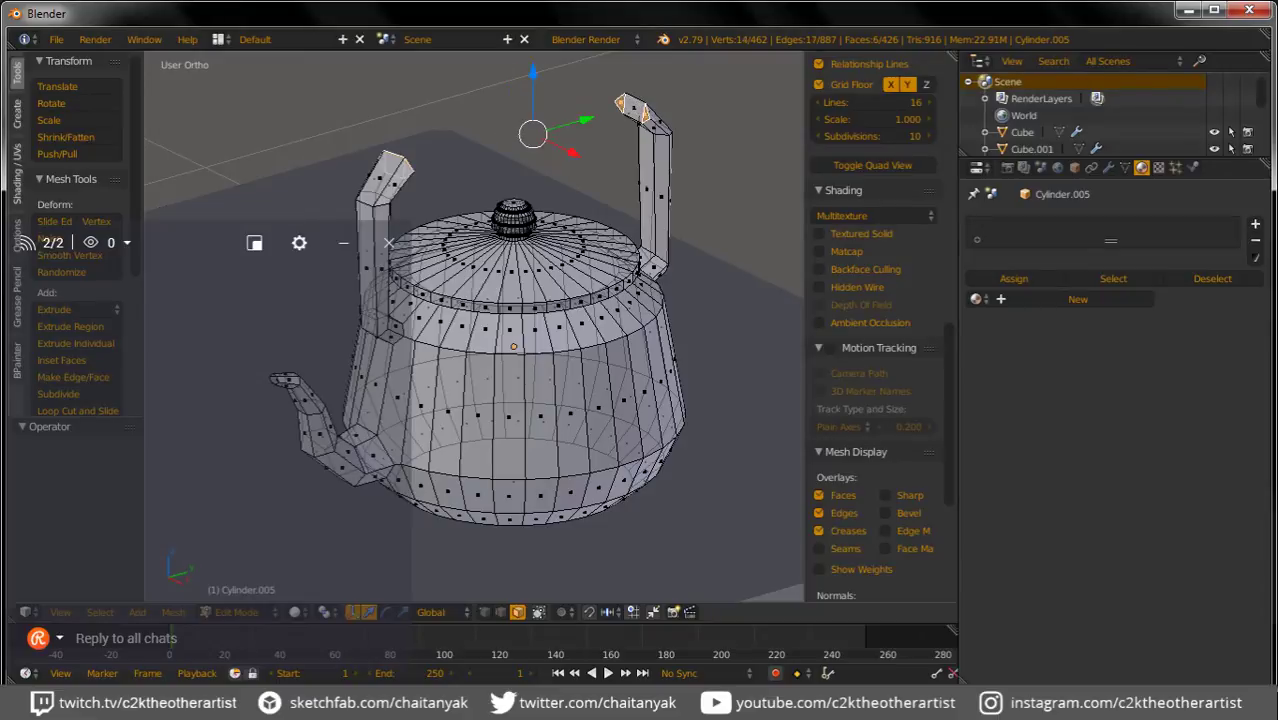
{"action": "right_click", "coordinate": [635, 110], "text": "shift"}
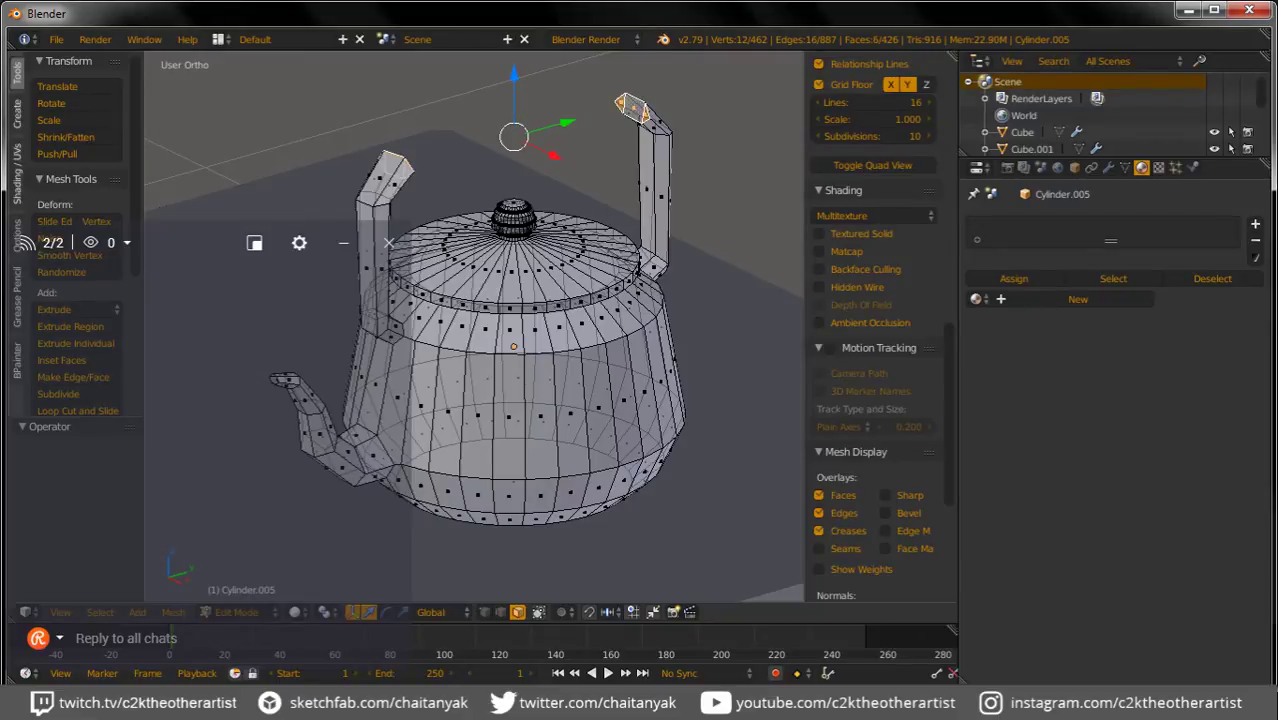
{"action": "key", "text": "x"}
{"action": "left_click", "coordinate": [620, 108]}
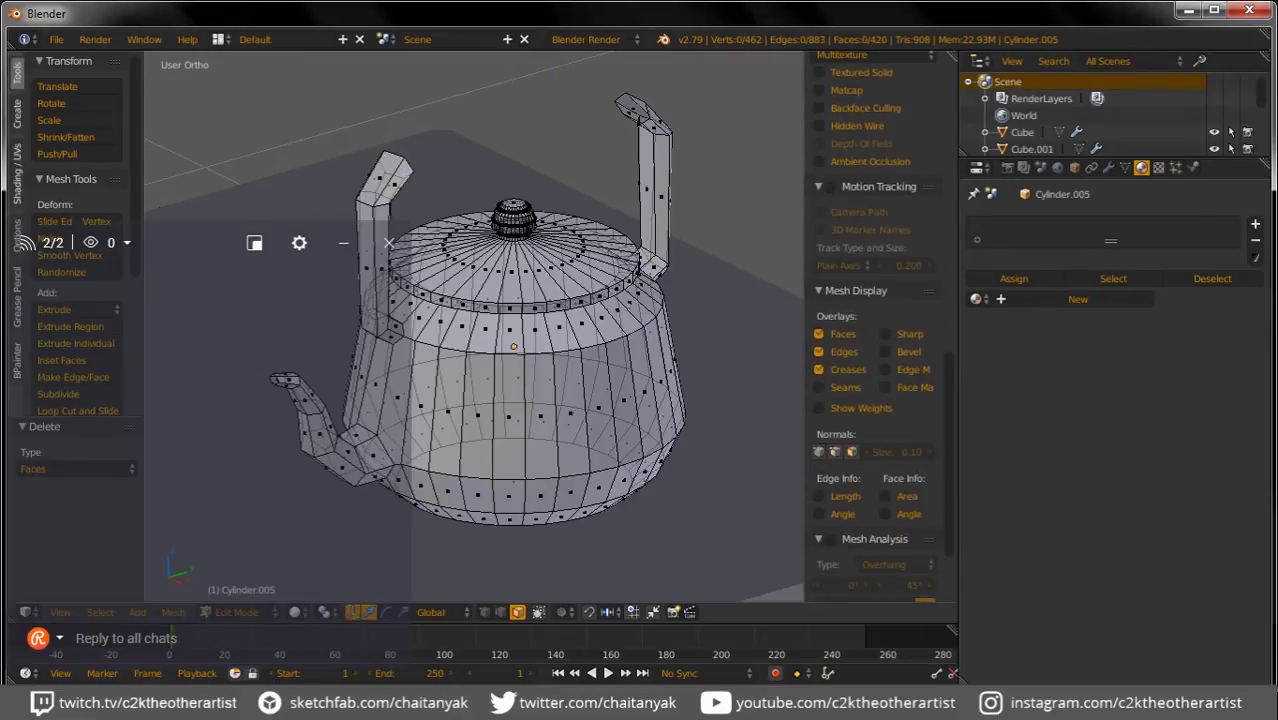
Step: In edge select mode, select the open edge loops of both arms
{"action": "key", "text": "2"}
{"action": "right_click", "coordinate": [638, 110], "text": "alt"}
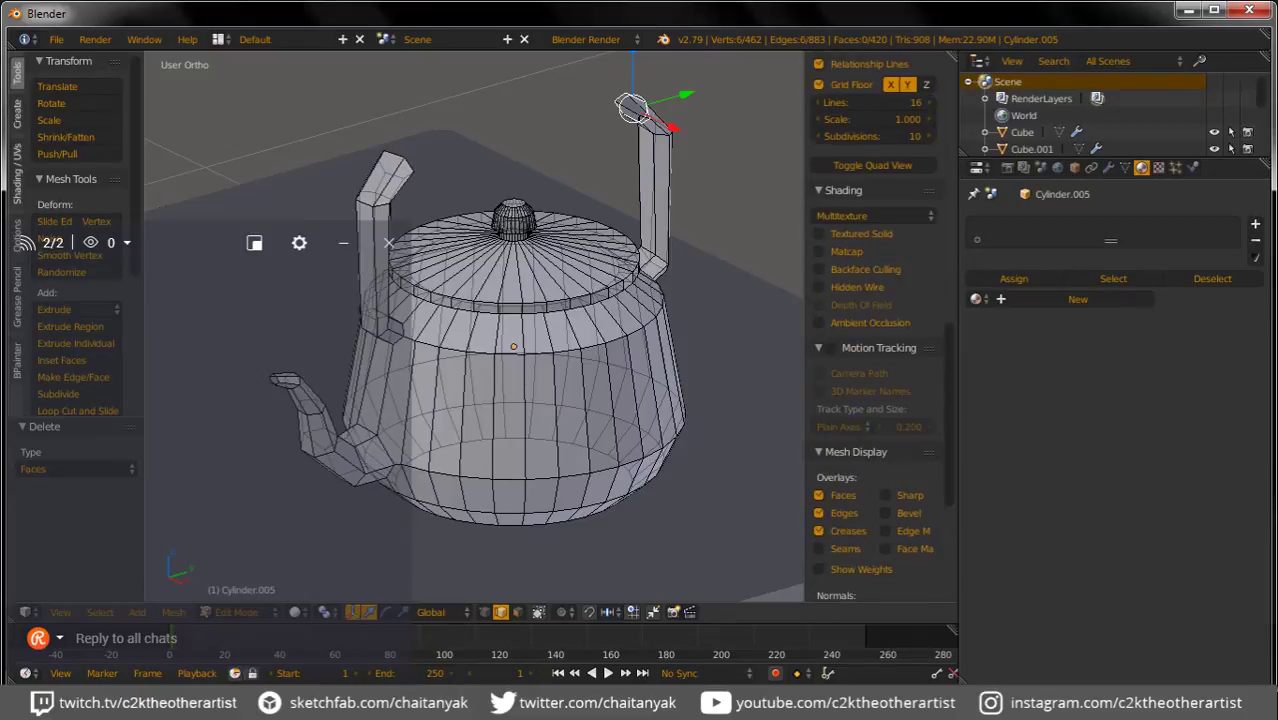
{"action": "right_click", "coordinate": [395, 163], "text": "alt+shift"}
Step: Bridge the two arms' open edge loops into one continuous handle
{"action": "key", "text": "ctrl+e"}
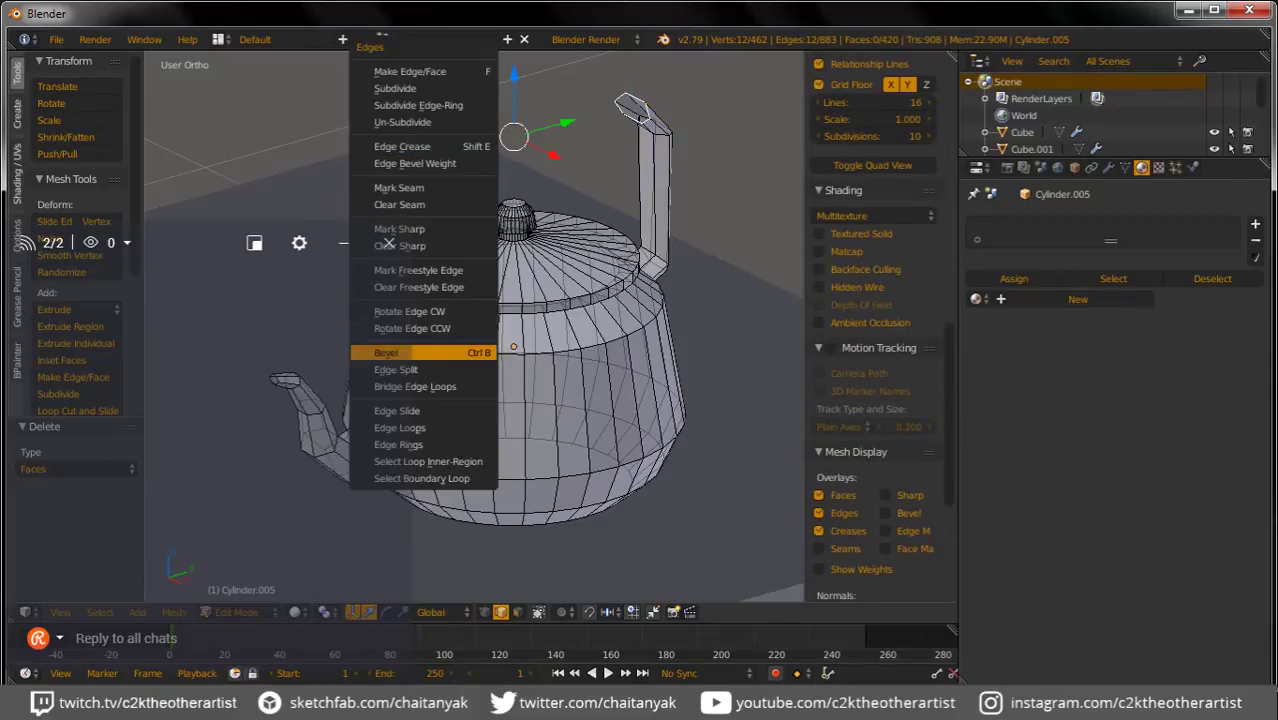
{"action": "left_click", "coordinate": [415, 386]}
{"action": "key", "text": "a"}
{"action": "scroll", "coordinate": [870, 300], "scroll_direction": "down", "scroll_amount": 4}
{"action": "mouse_move", "coordinate": [474, 330]}
{"action": "middle_mouse_down"}
{"action": "mouse_move", "coordinate": [480, 290]}
{"action": "mouse_move", "coordinate": [520, 280]}
{"action": "mouse_move", "coordinate": [490, 286]}
{"action": "mouse_move", "coordinate": [496, 272]}
{"action": "middle_mouse_up"}
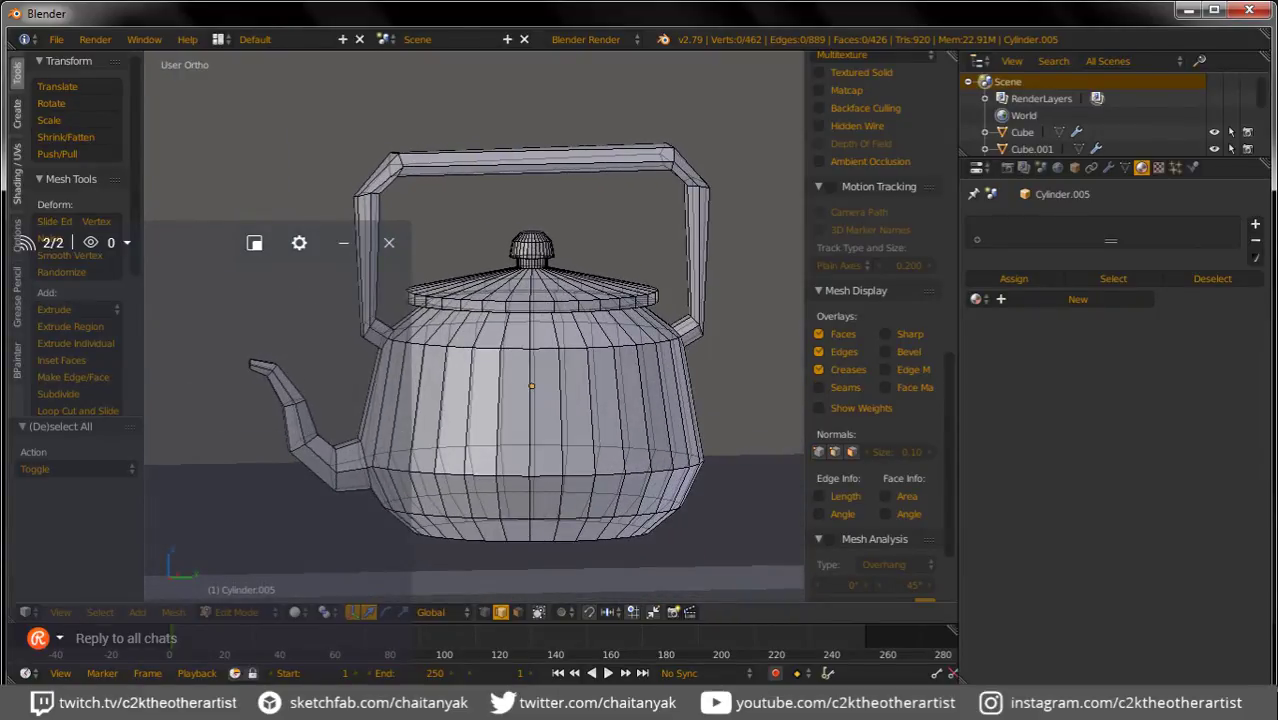
Step: Add a loop cut across the handle top and raise the middle loop vertically
{"action": "key", "text": "ctrl+r"}
{"action": "left_click", "coordinate": [578, 160]}
{"action": "key", "text": "a"}
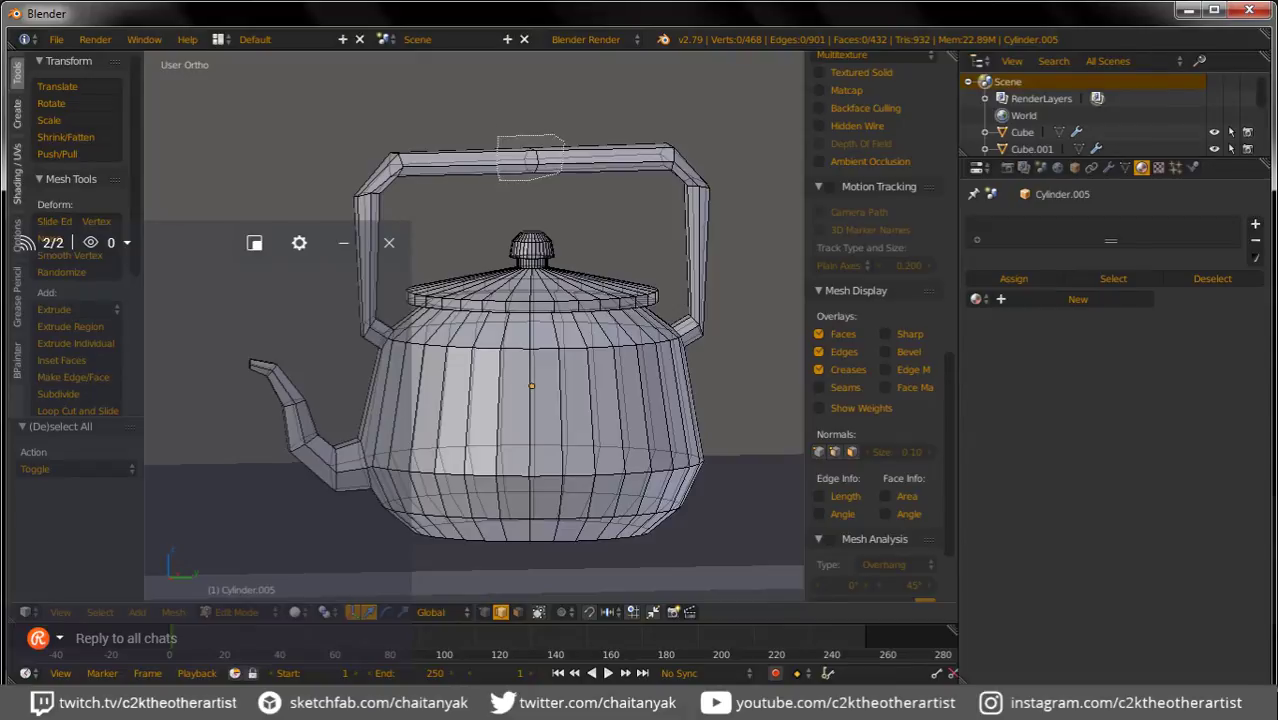
{"action": "scroll", "coordinate": [870, 300], "scroll_direction": "up", "scroll_amount": 5}
{"action": "right_click", "coordinate": [530, 155], "text": "alt"}
{"action": "key", "text": "g"}
{"action": "key", "text": "z"}
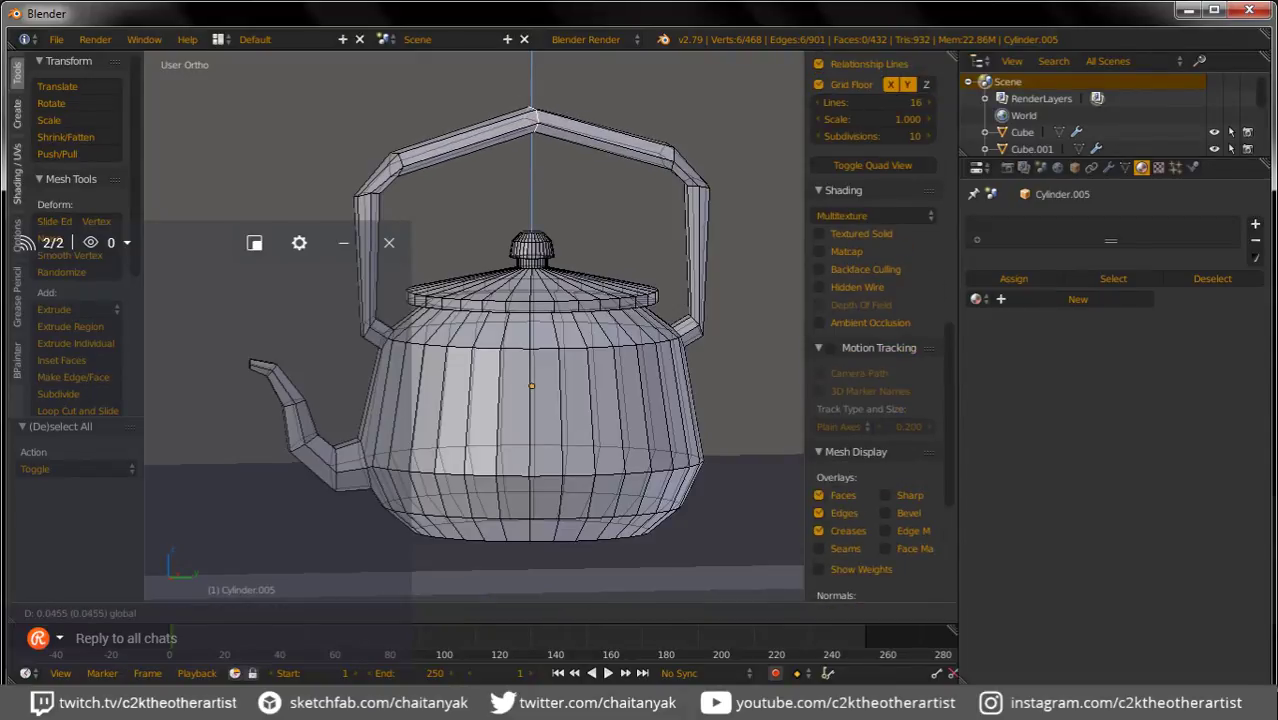
{"action": "key", "text": "Return"}
Step: Add a loop cut on the handle's right side and subdivide an edge ring on the handle
{"action": "key", "text": "ctrl+r"}
{"action": "left_click", "coordinate": [596, 140]}
{"action": "key", "text": "w"}
{"action": "key", "text": "Escape"}
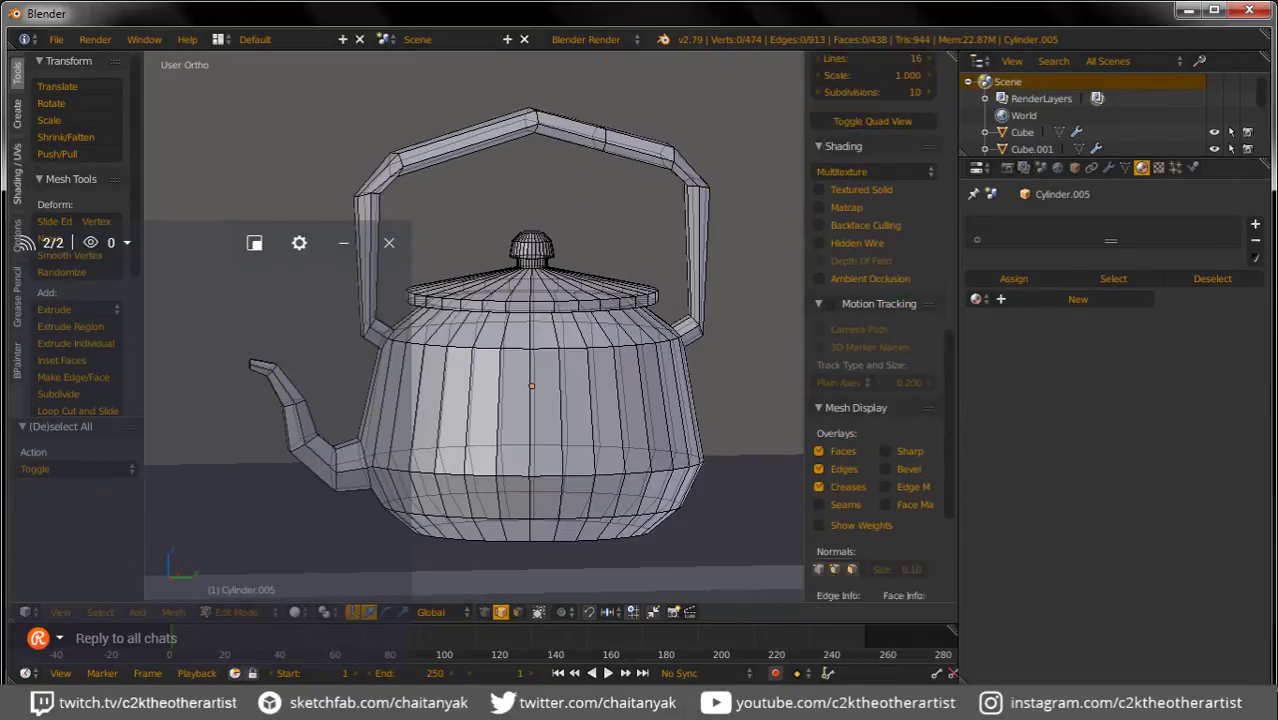
{"action": "scroll", "coordinate": [870, 300], "scroll_direction": "down", "scroll_amount": 3}
{"action": "right_click", "coordinate": [450, 145], "text": "ctrl+alt"}
{"action": "key", "text": "w"}
{"action": "left_click", "coordinate": [390, 100]}
Step: Select the two handle-top loops and raise them along Z into a peak
{"action": "scroll", "coordinate": [870, 300], "scroll_direction": "down", "scroll_amount": 2}
{"action": "key", "text": "a"}
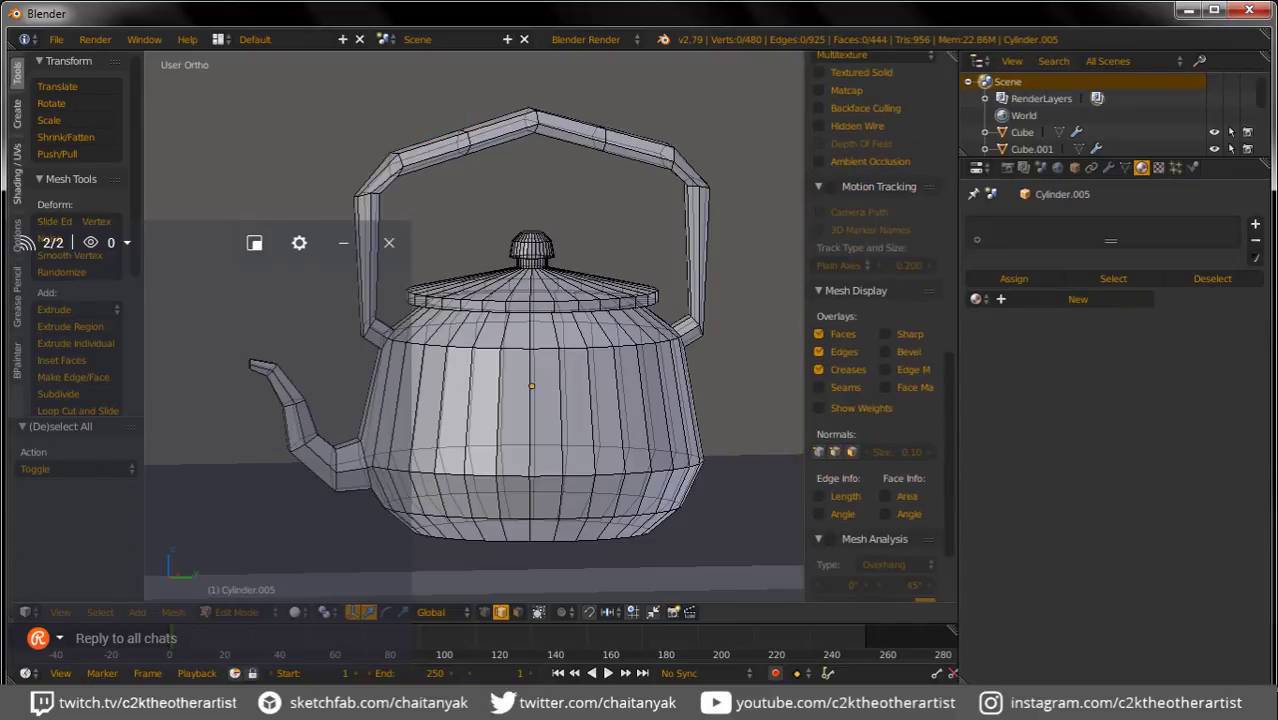
{"action": "scroll", "coordinate": [870, 300], "scroll_direction": "up", "scroll_amount": 4}
{"action": "right_click", "coordinate": [600, 292], "text": "alt"}
{"action": "scroll", "coordinate": [870, 300], "scroll_direction": "down", "scroll_amount": 4}
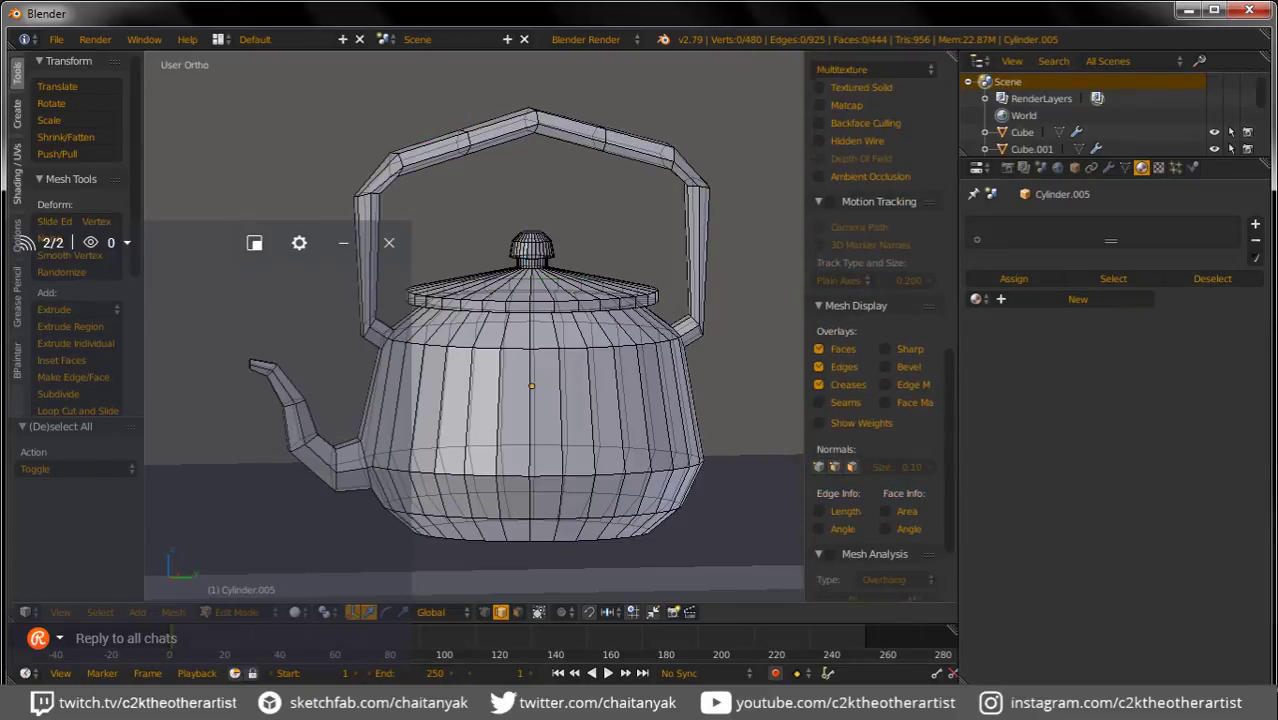
{"action": "right_click", "coordinate": [465, 130], "text": "alt"}
{"action": "scroll", "coordinate": [870, 300], "scroll_direction": "up", "scroll_amount": 4}
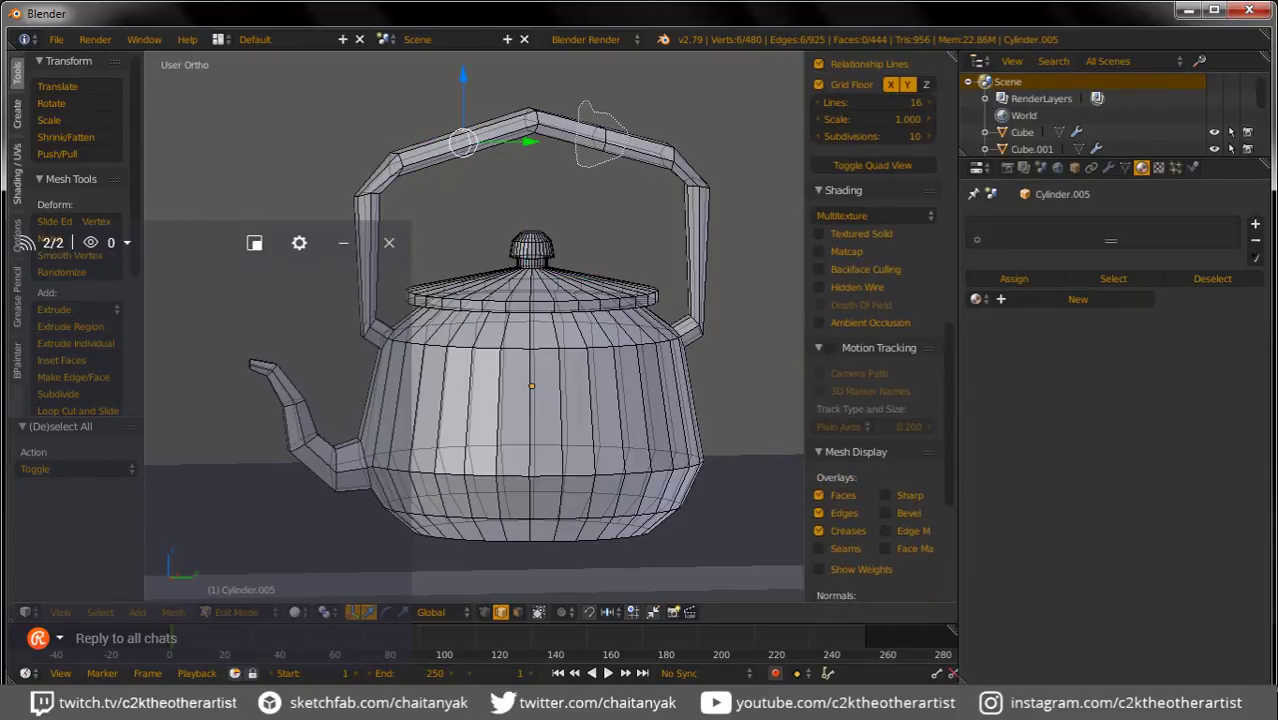
{"action": "right_click", "coordinate": [600, 135], "text": "alt+shift"}
{"action": "key", "text": "g"}
{"action": "key", "text": "z"}
{"action": "left_click", "coordinate": [598, 130]}
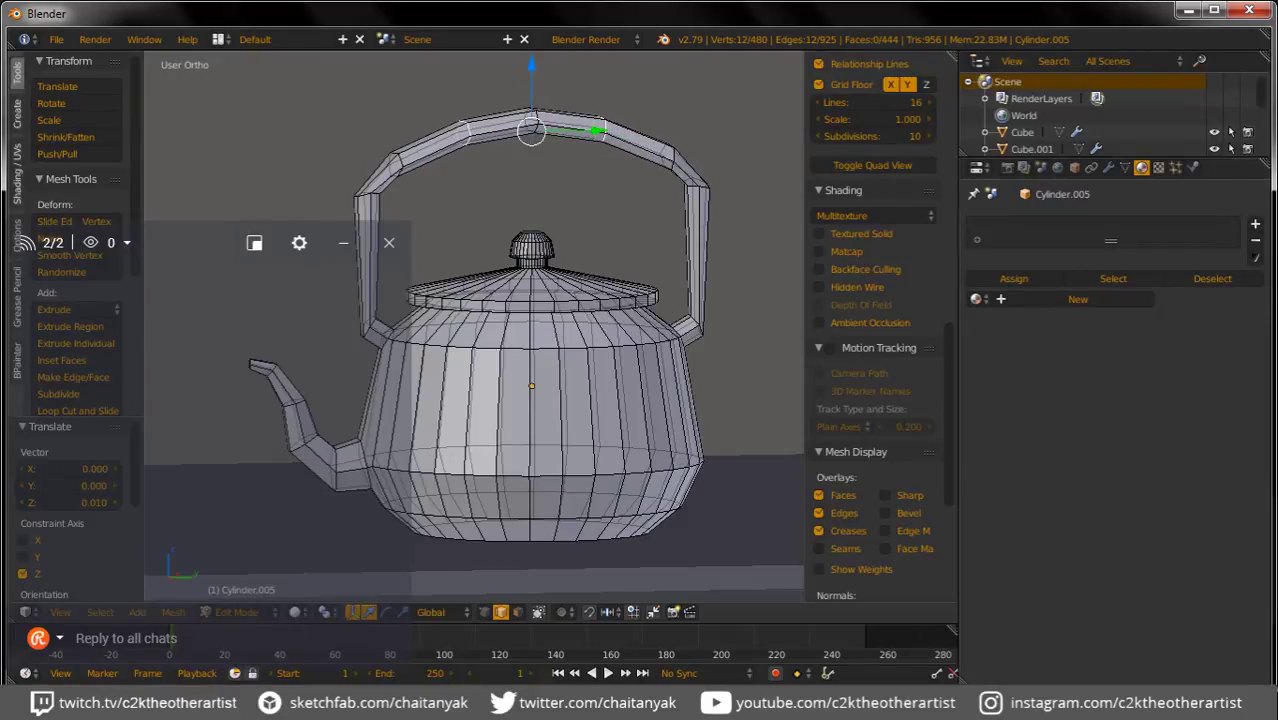
{"action": "mouse_move", "coordinate": [598, 130]}
{"action": "middle_mouse_down"}
{"action": "mouse_move", "coordinate": [420, 140]}
{"action": "mouse_move", "coordinate": [460, 320]}
{"action": "middle_mouse_up"}
Step: In object mode, give the teapot a new material with a darkened copper-orange diffuse colour
{"action": "key", "text": "Tab"}
{"action": "scroll", "coordinate": [530, 330], "scroll_direction": "down", "scroll_amount": 4}
{"action": "scroll", "coordinate": [474, 330], "scroll_direction": "down", "scroll_amount": 3}
{"action": "scroll", "coordinate": [588, 252], "scroll_direction": "up", "scroll_amount": 2}
{"action": "left_click", "coordinate": [1078, 278]}
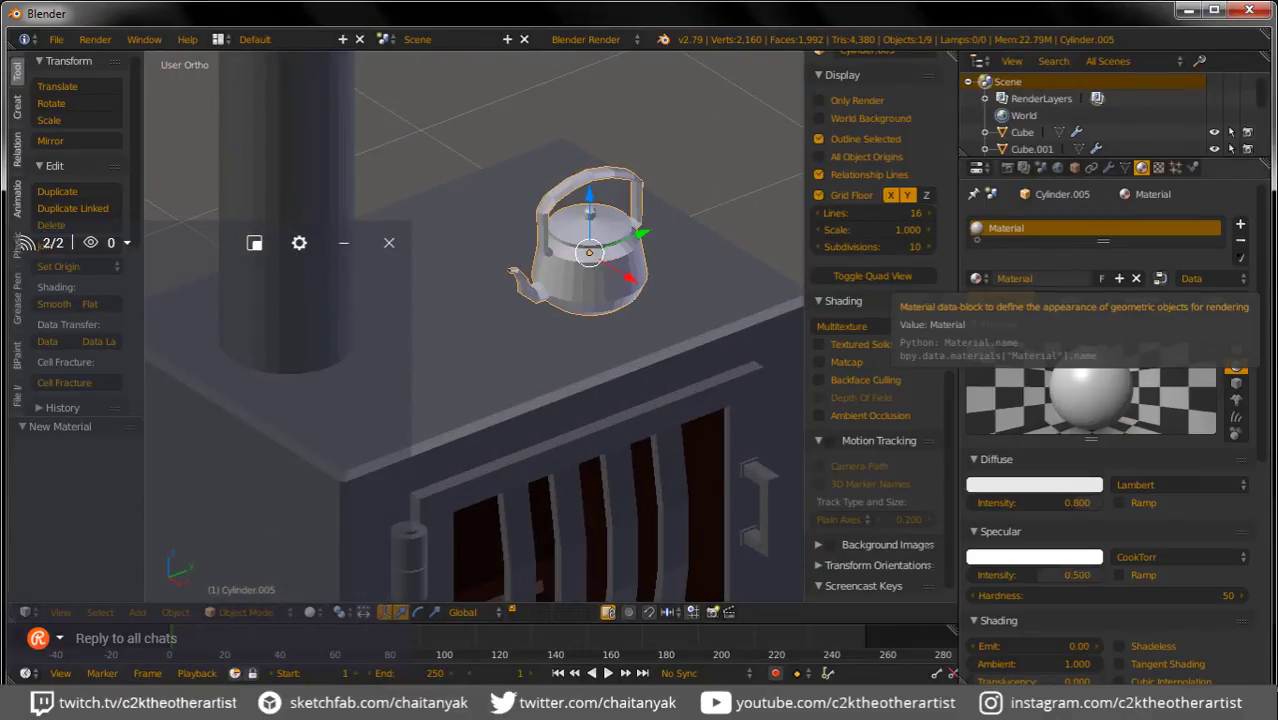
{"action": "left_click", "coordinate": [1034, 484]}
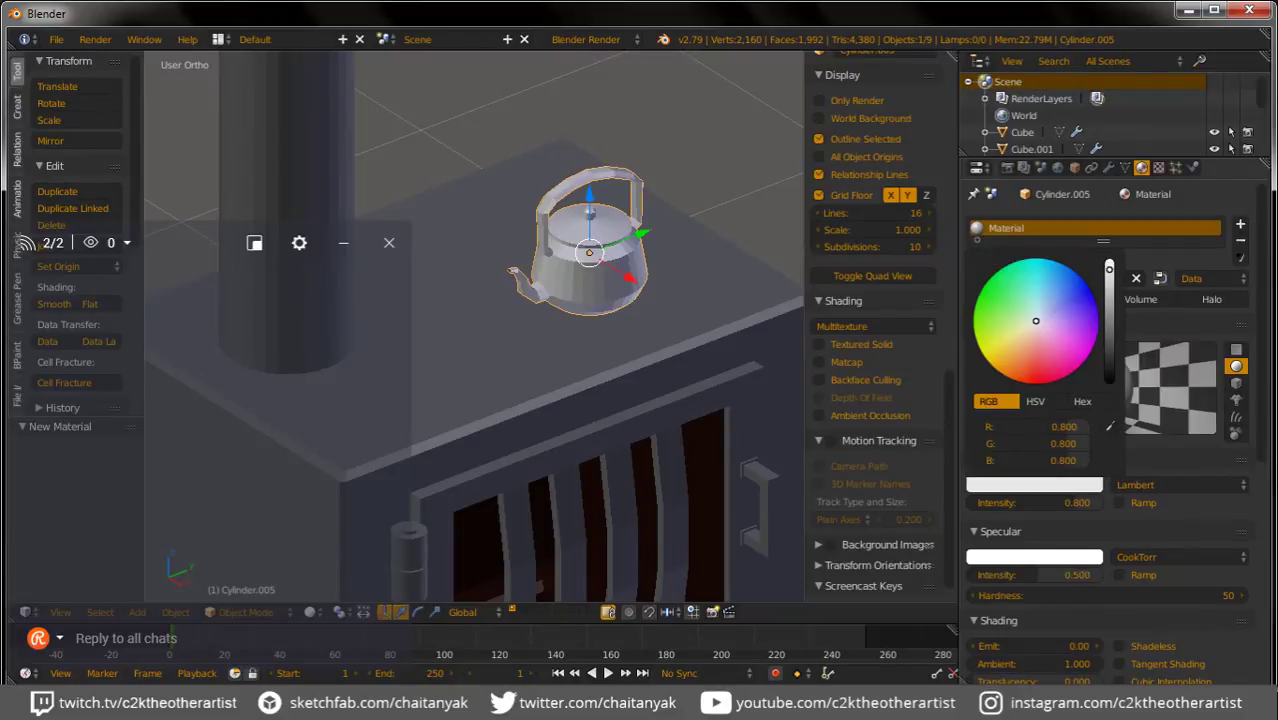
{"action": "left_click", "coordinate": [1021, 343]}
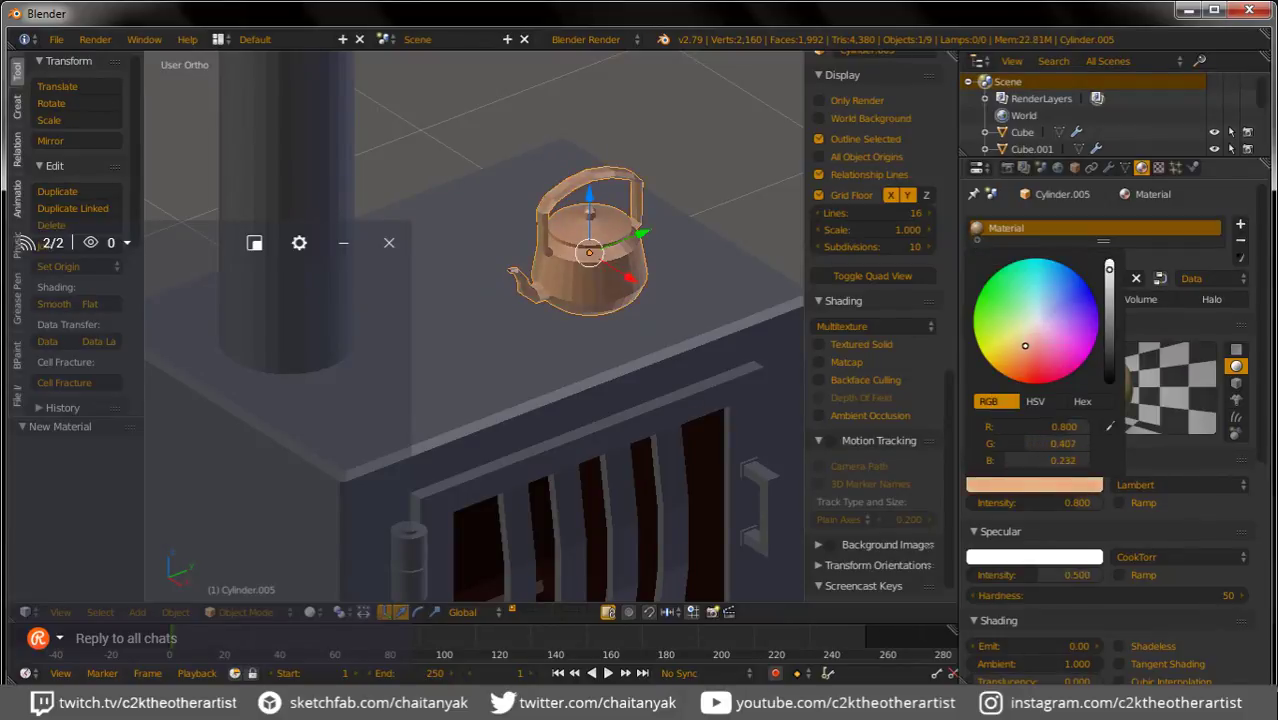
{"action": "left_click_drag", "start_coordinate": [1109, 268], "coordinate": [1109, 299]}
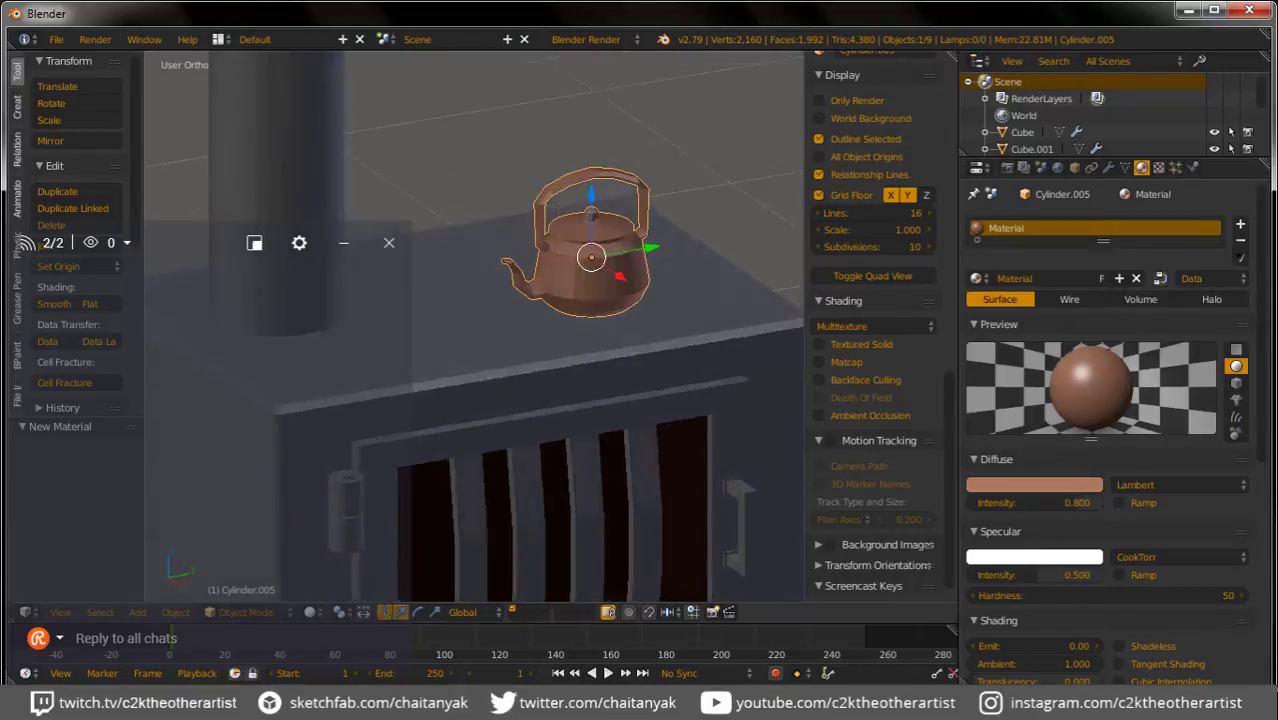
Step: Add a second, empty material slot and enter Edit Mode on the teapot mesh
{"action": "mouse_move", "coordinate": [590, 300]}
{"action": "middle_mouse_down"}
{"action": "mouse_move", "coordinate": [590, 360]}
{"action": "mouse_move", "coordinate": [560, 300]}
{"action": "mouse_move", "coordinate": [560, 340]}
{"action": "middle_mouse_up"}
{"action": "scroll", "coordinate": [590, 360], "scroll_direction": "up", "scroll_amount": 2}
{"action": "left_click", "coordinate": [1240, 224]}
{"action": "key", "text": "Tab"}
{"action": "scroll", "coordinate": [873, 330], "scroll_direction": "down", "scroll_amount": 2}
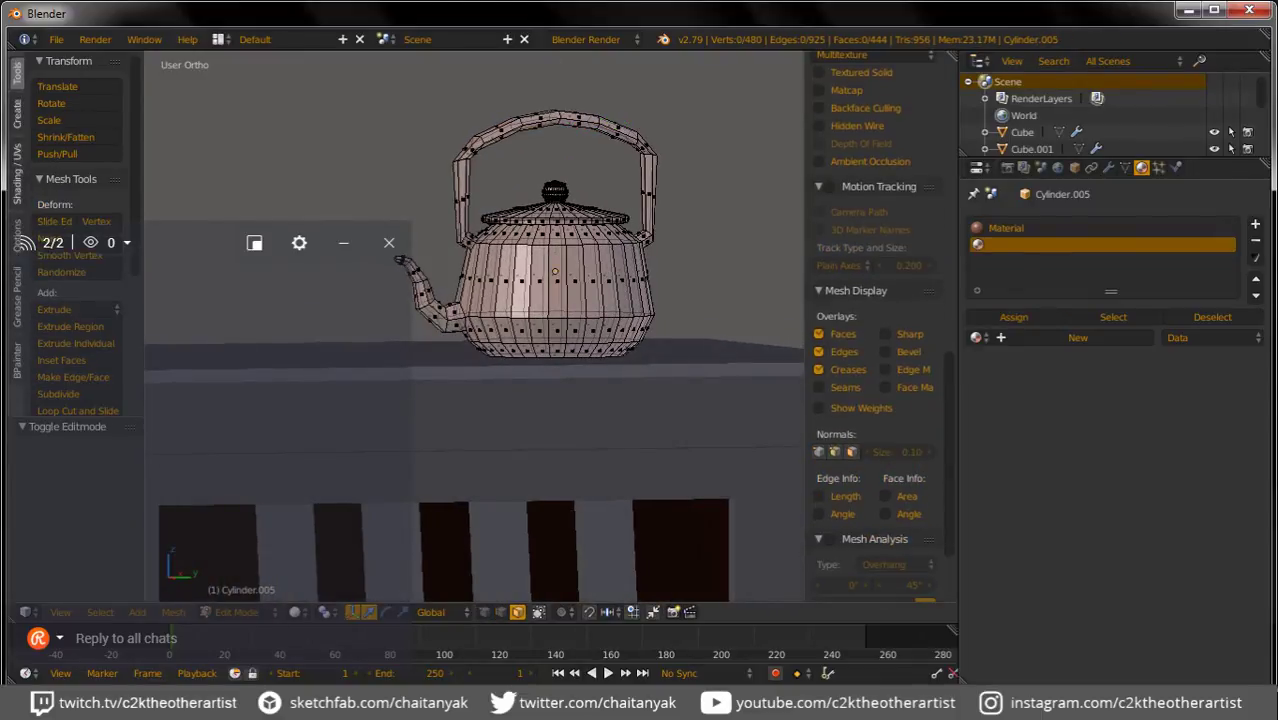
Step: Select the teapot's bottom ring of faces and assign a new material in the empty slot
{"action": "scroll", "coordinate": [873, 330], "scroll_direction": "down", "scroll_amount": 3}
{"action": "key", "text": "a"}
{"action": "scroll", "coordinate": [873, 330], "scroll_direction": "up", "scroll_amount": 3}
{"action": "right_click", "coordinate": [555, 350], "text": "alt"}
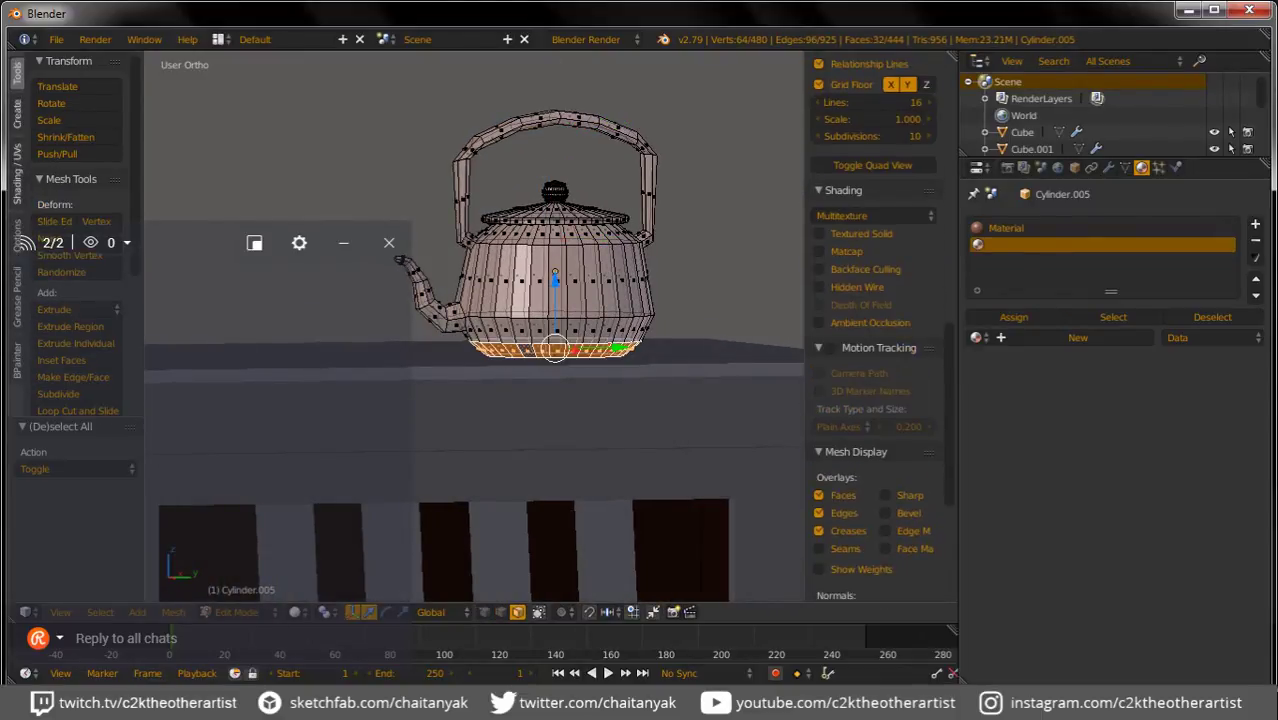
{"action": "mouse_move", "coordinate": [555, 350]}
{"action": "middle_mouse_down"}
{"action": "mouse_move", "coordinate": [555, 320]}
{"action": "mouse_move", "coordinate": [600, 280]}
{"action": "middle_mouse_up"}
{"action": "left_click", "coordinate": [1050, 228]}
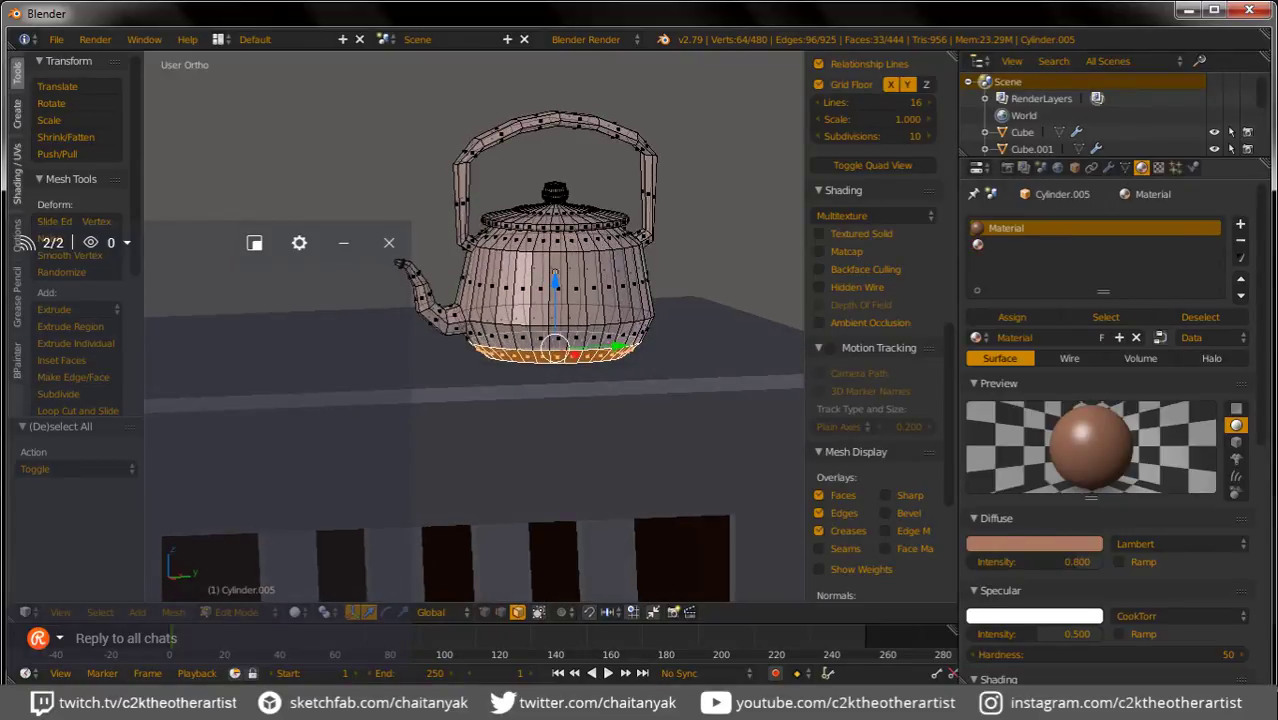
{"action": "left_click", "coordinate": [1240, 224]}
{"action": "left_click", "coordinate": [1060, 337]}
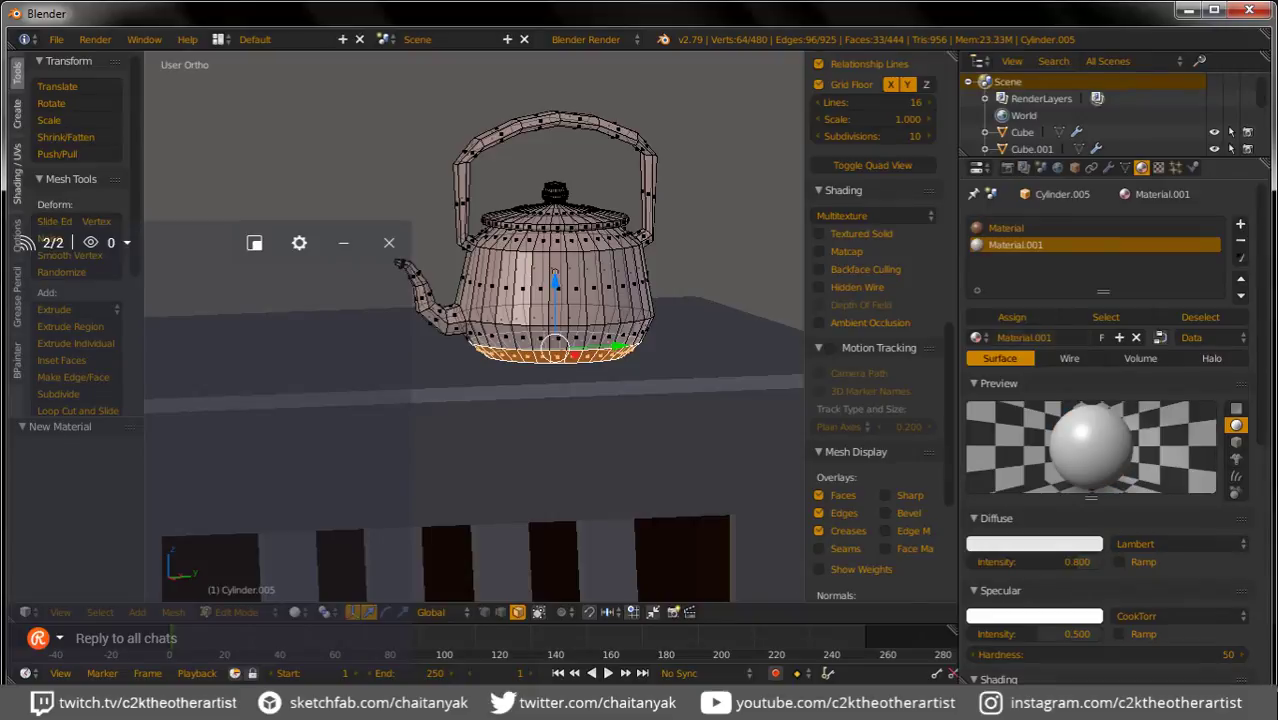
{"action": "left_click", "coordinate": [1012, 317]}
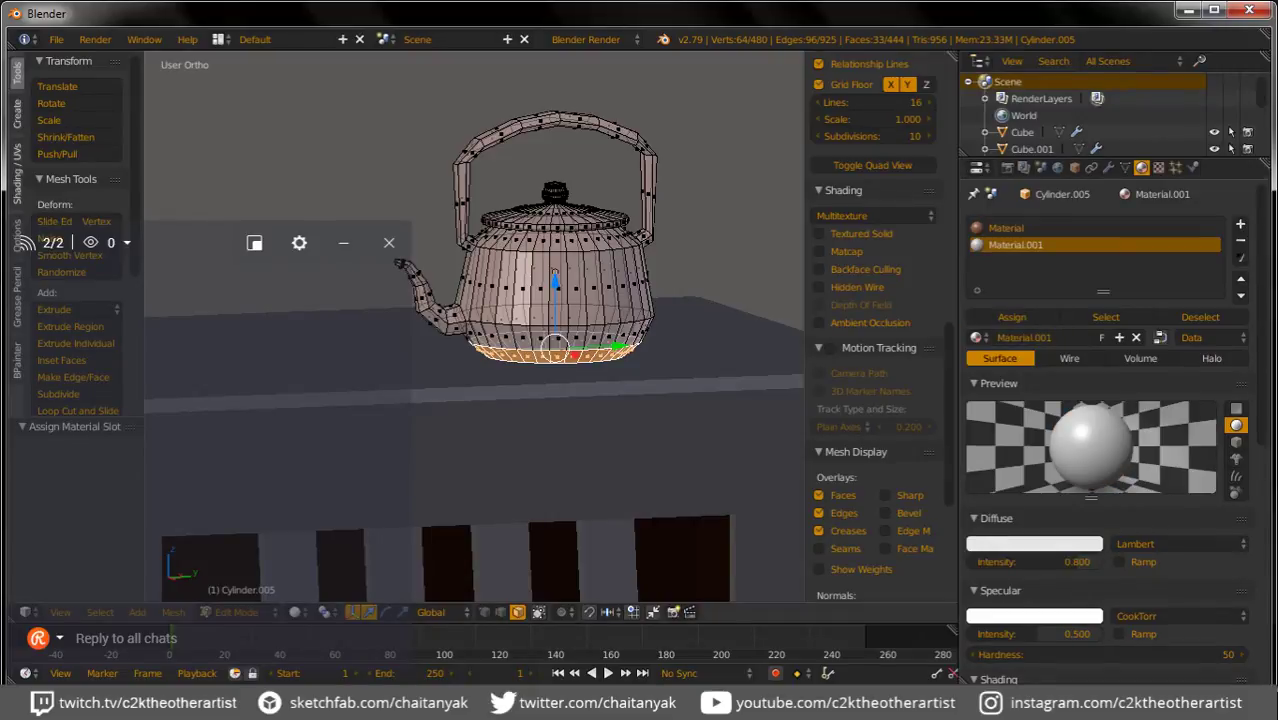
Step: Set the base material's diffuse colour to a dark reddish-brown
{"action": "key", "text": "Tab"}
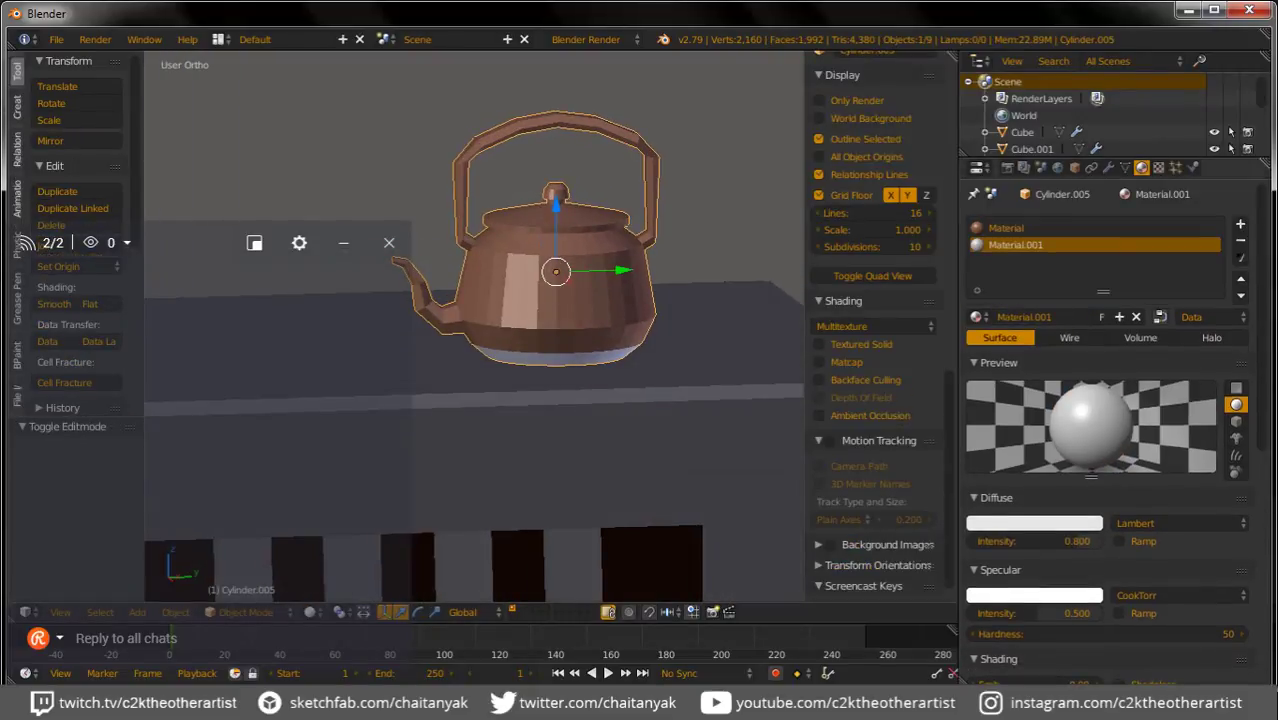
{"action": "left_click", "coordinate": [1034, 523]}
{"action": "left_click_drag", "start_coordinate": [1109, 305], "coordinate": [1109, 378]}
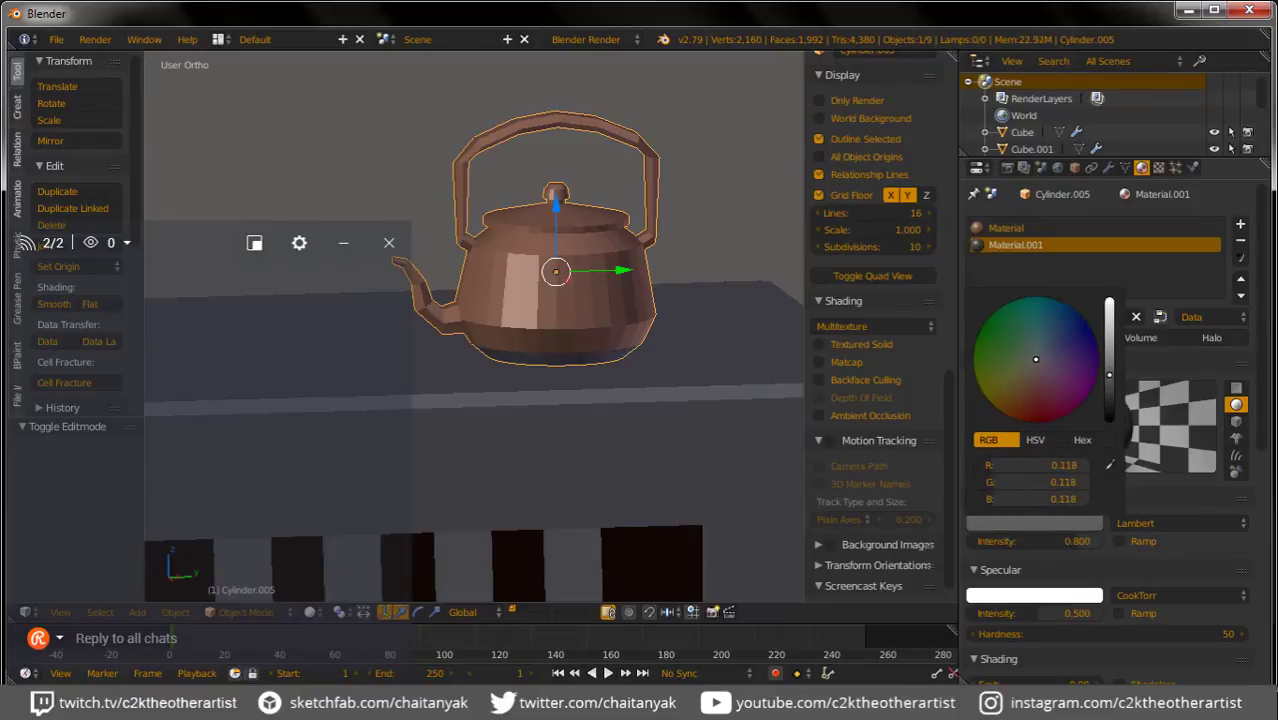
{"action": "left_click", "coordinate": [1026, 402]}
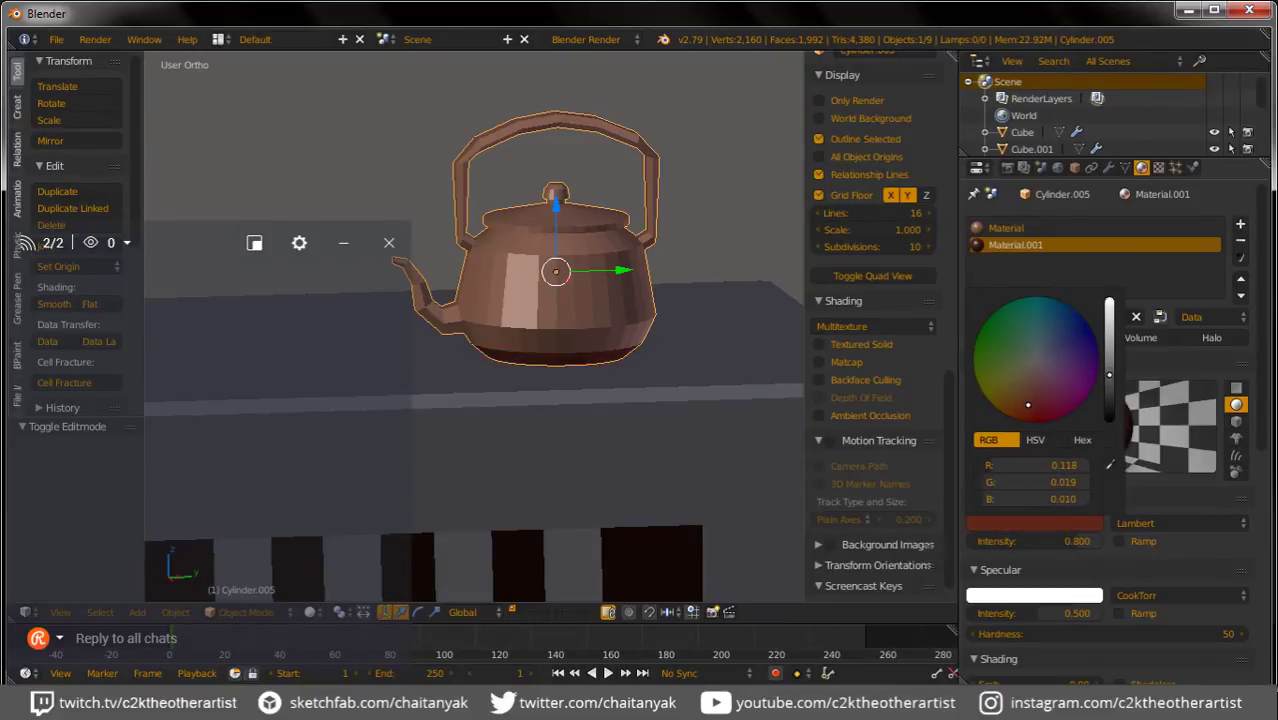
{"action": "left_click_drag", "start_coordinate": [1109, 375], "coordinate": [1109, 391]}
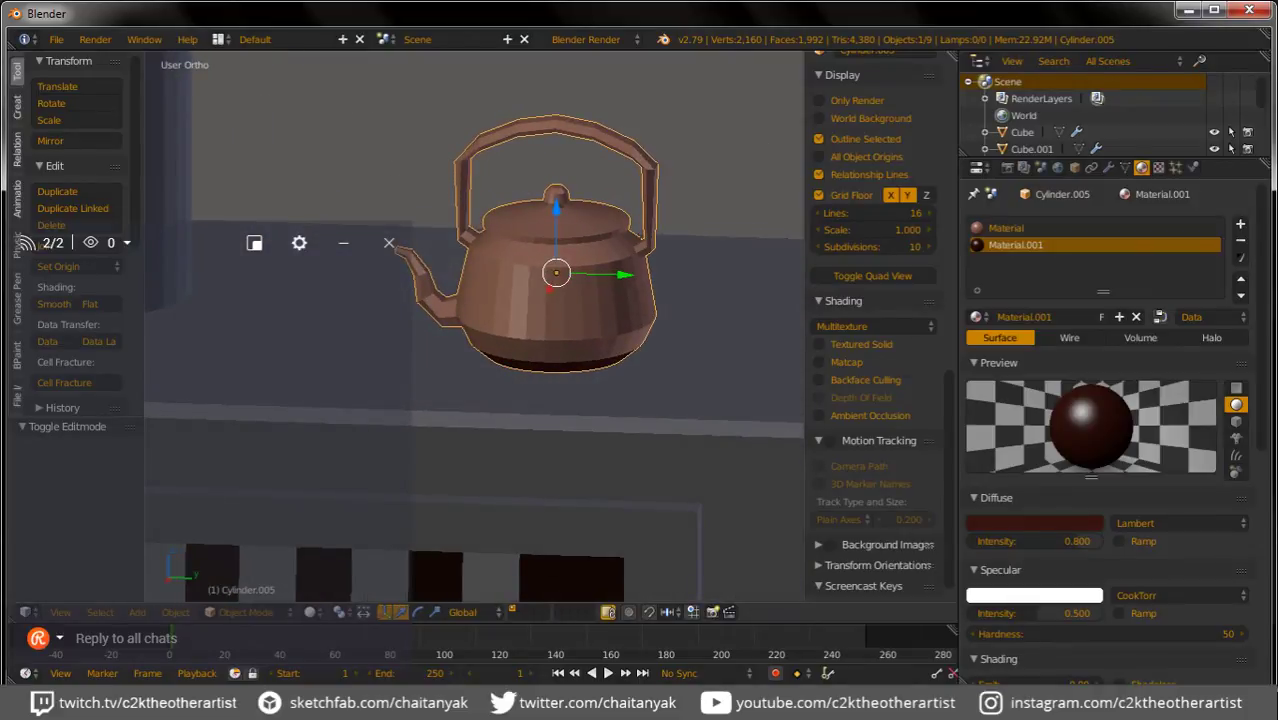
Step: Add a third material slot and assign a new Material.002 to the handle-top faces
{"action": "left_click", "coordinate": [1240, 225]}
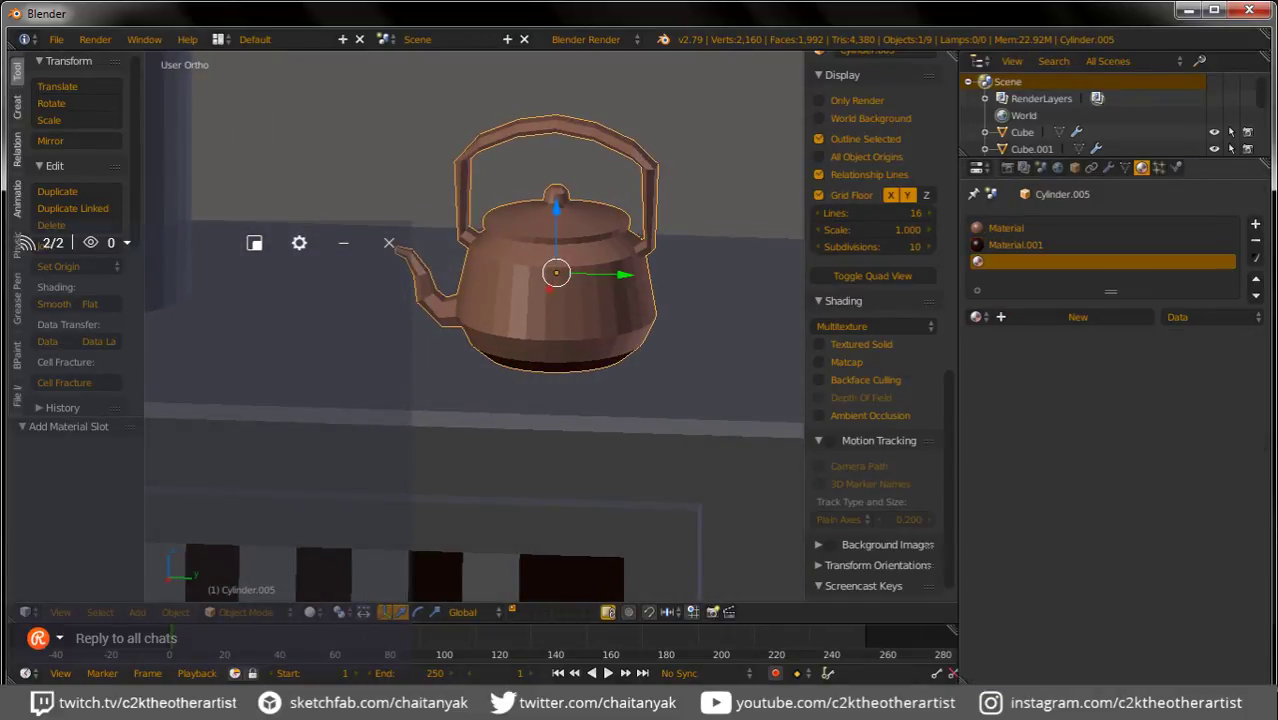
{"action": "key", "text": "Tab"}
{"action": "scroll", "coordinate": [870, 300], "scroll_direction": "down", "scroll_amount": 5}
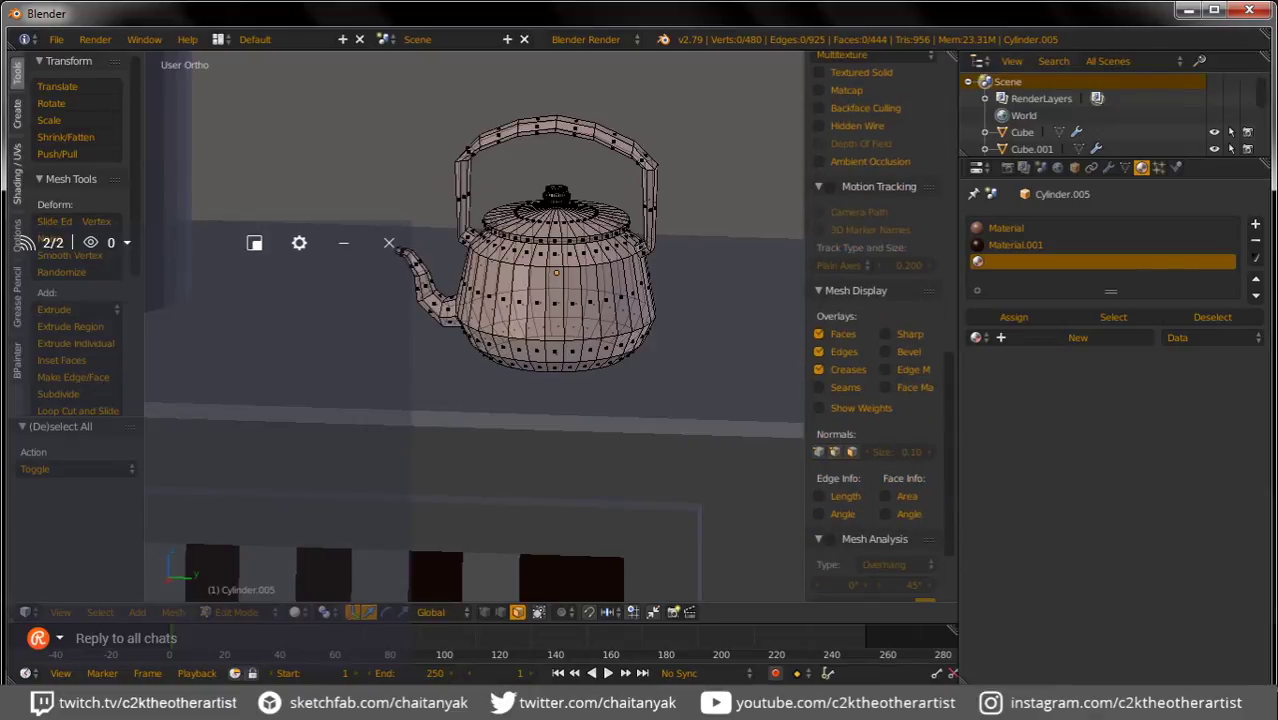
{"action": "left_click_drag", "start_coordinate": [497, 148], "coordinate": [625, 140]}
{"action": "scroll", "coordinate": [870, 300], "scroll_direction": "up", "scroll_amount": 5}
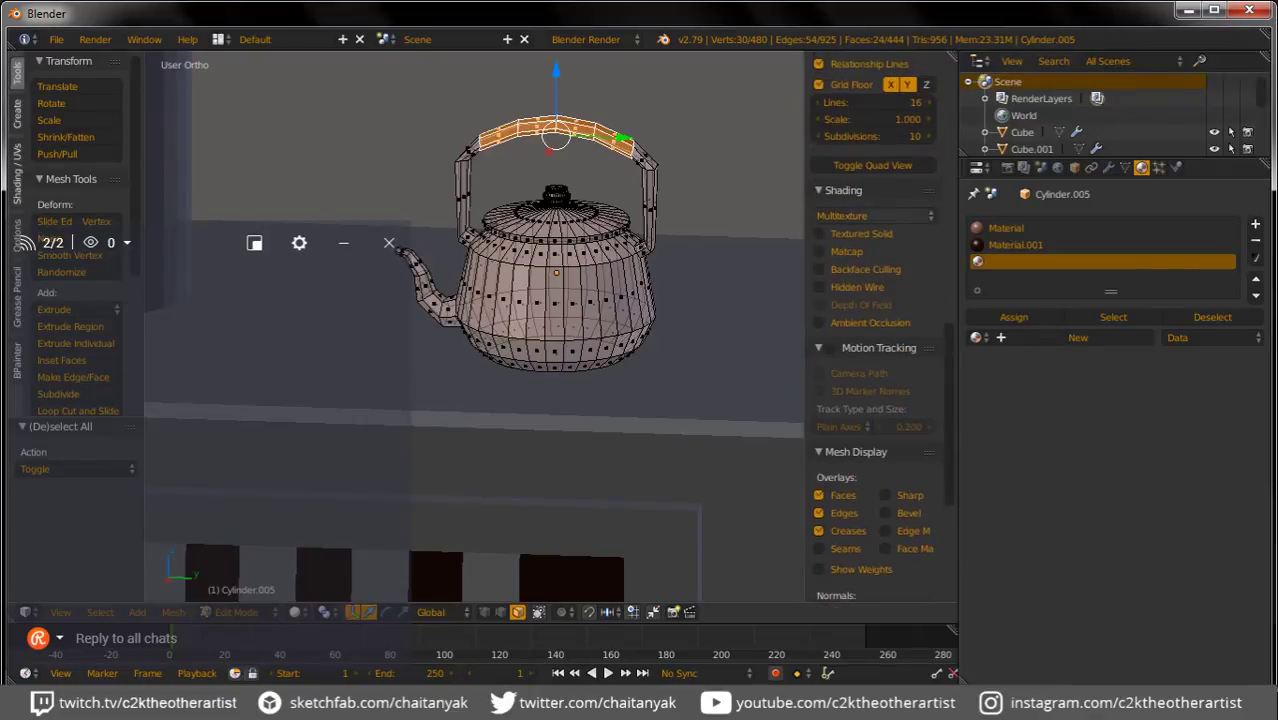
{"action": "left_click", "coordinate": [1078, 337]}
{"action": "left_click", "coordinate": [1011, 316]}
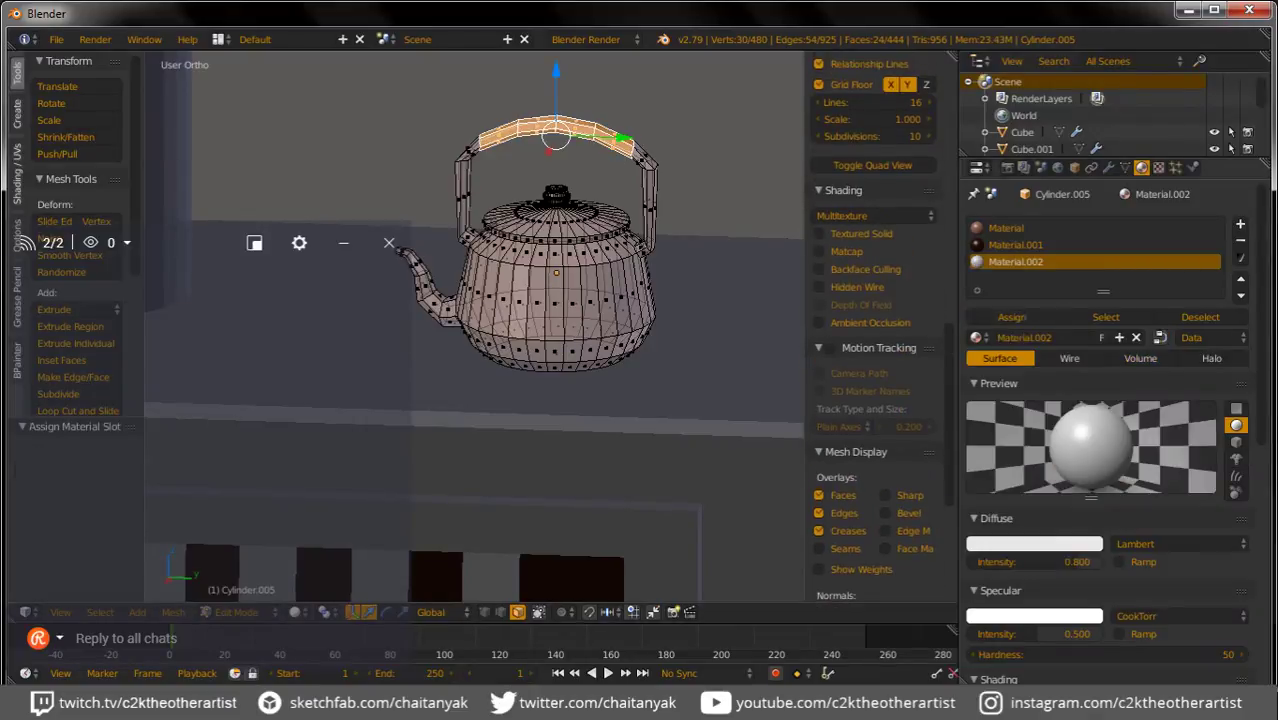
Step: Colour the handle material brown (R 0.191, G 0.065, B 0.044)
{"action": "key", "text": "Tab"}
{"action": "middle_click_drag", "start_coordinate": [480, 520], "coordinate": [552, 566]}
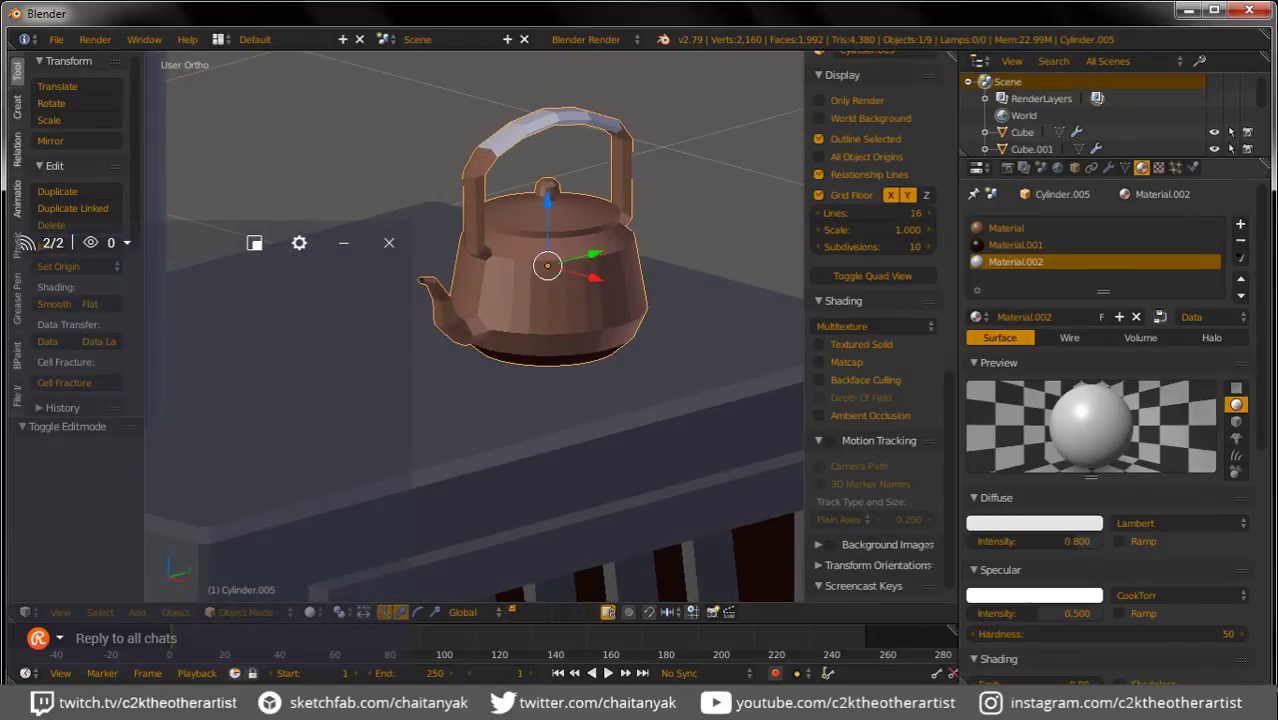
{"action": "left_click", "coordinate": [1034, 523]}
{"action": "mouse_move", "coordinate": [1109, 305]}
{"action": "left_mouse_down"}
{"action": "mouse_move", "coordinate": [1109, 362]}
{"action": "mouse_move", "coordinate": [1032, 382]}
{"action": "left_mouse_up"}
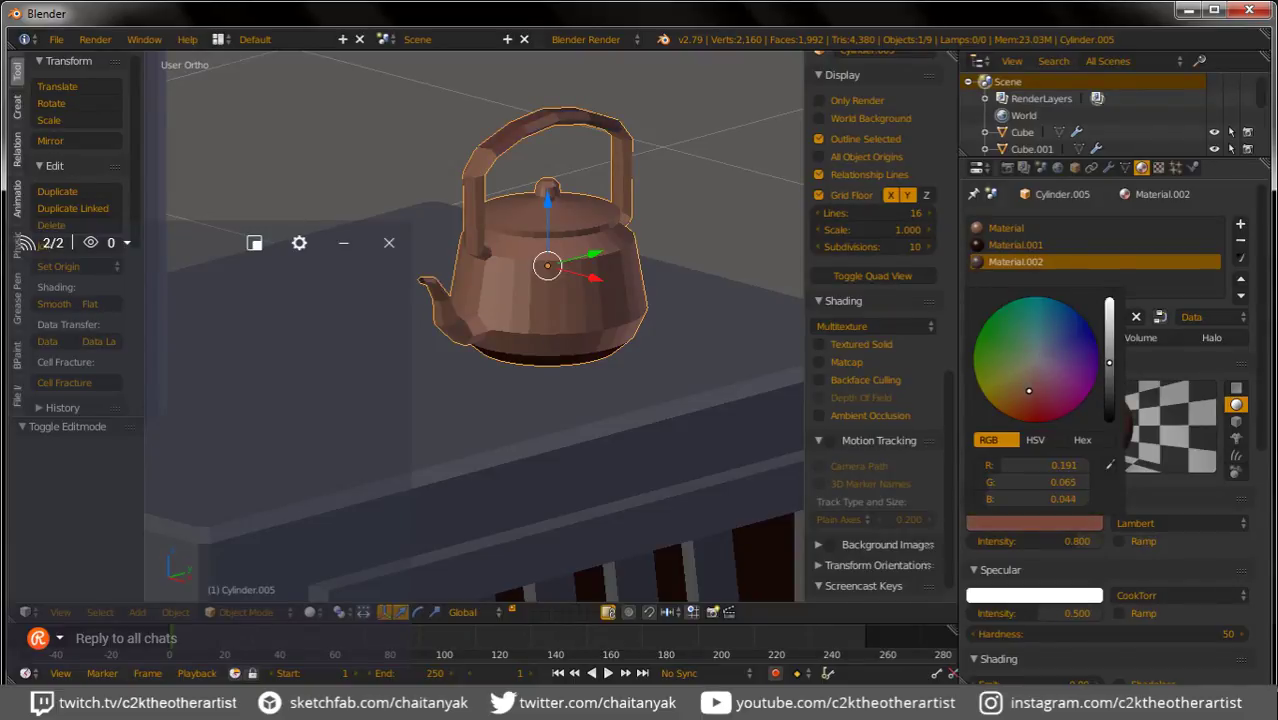
{"action": "middle_click_drag", "start_coordinate": [475, 400], "coordinate": [440, 330]}
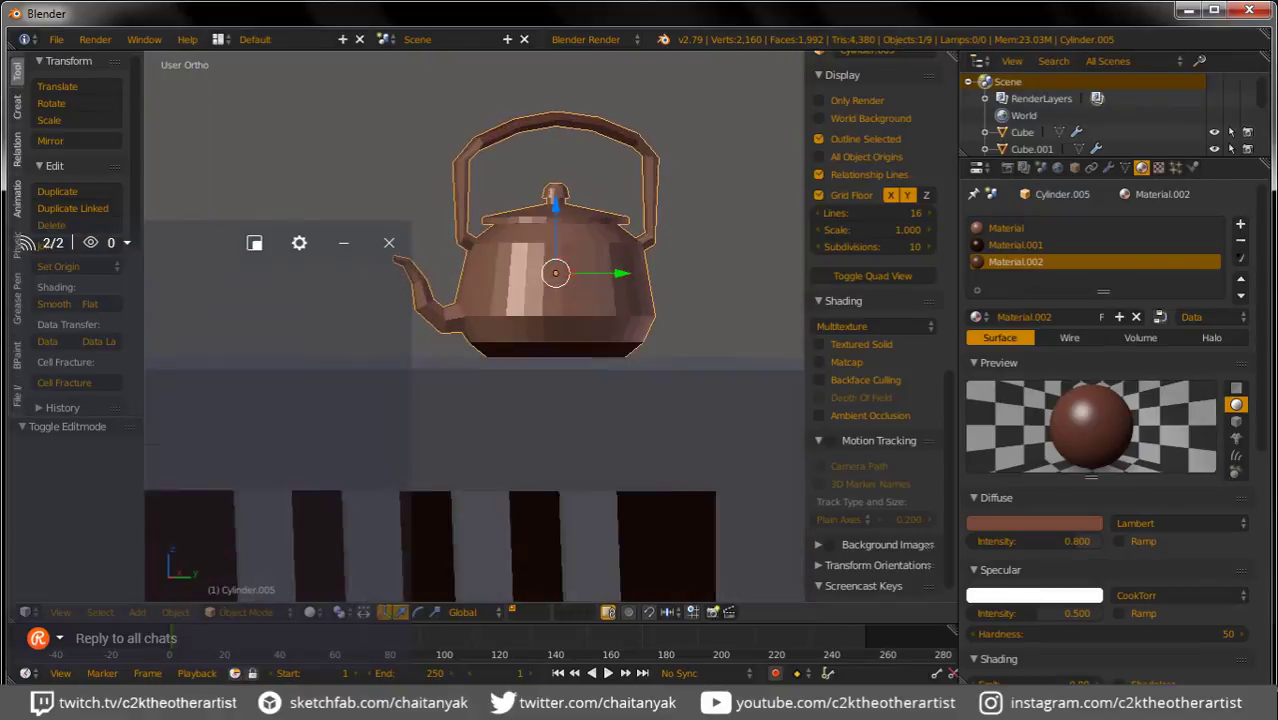
Step: Extrude the handle-top faces in place, enlarge them slightly, then narrow them along Y
{"action": "key", "text": "Tab"}
{"action": "key", "text": "e"}
{"action": "key", "text": "Escape"}
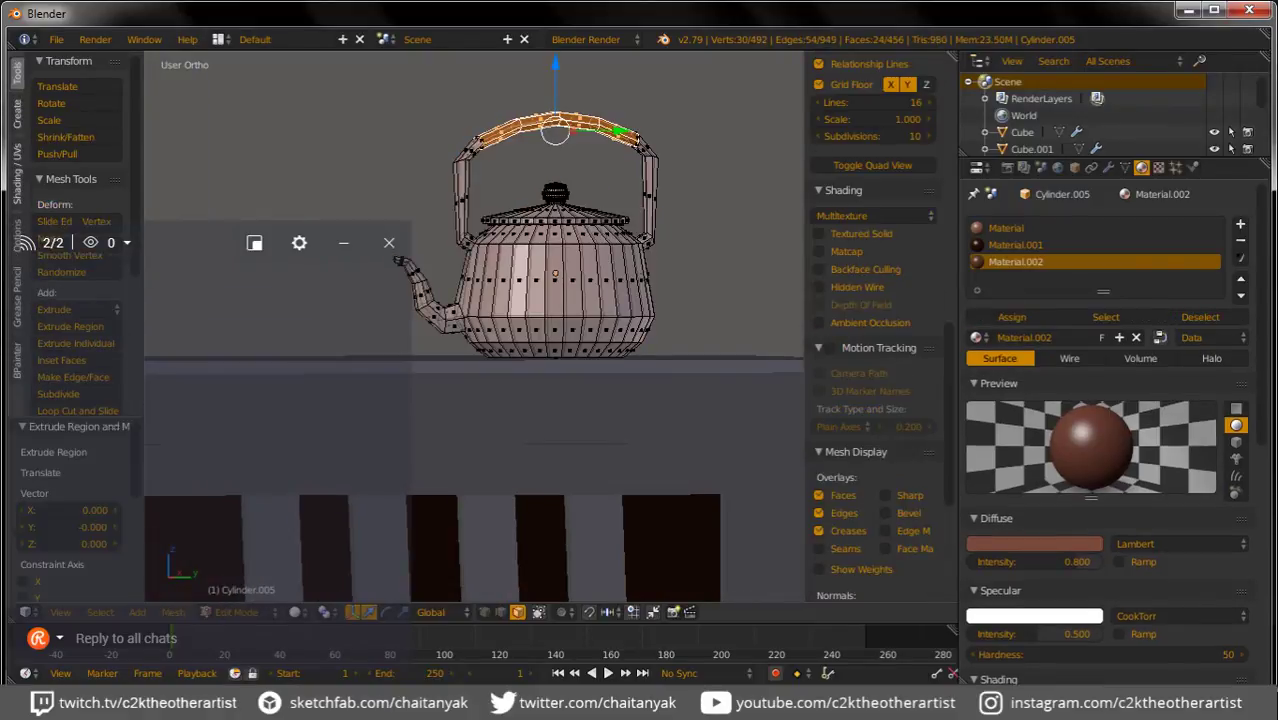
{"action": "key", "text": "s"}
{"action": "left_click", "coordinate": [697, 212]}
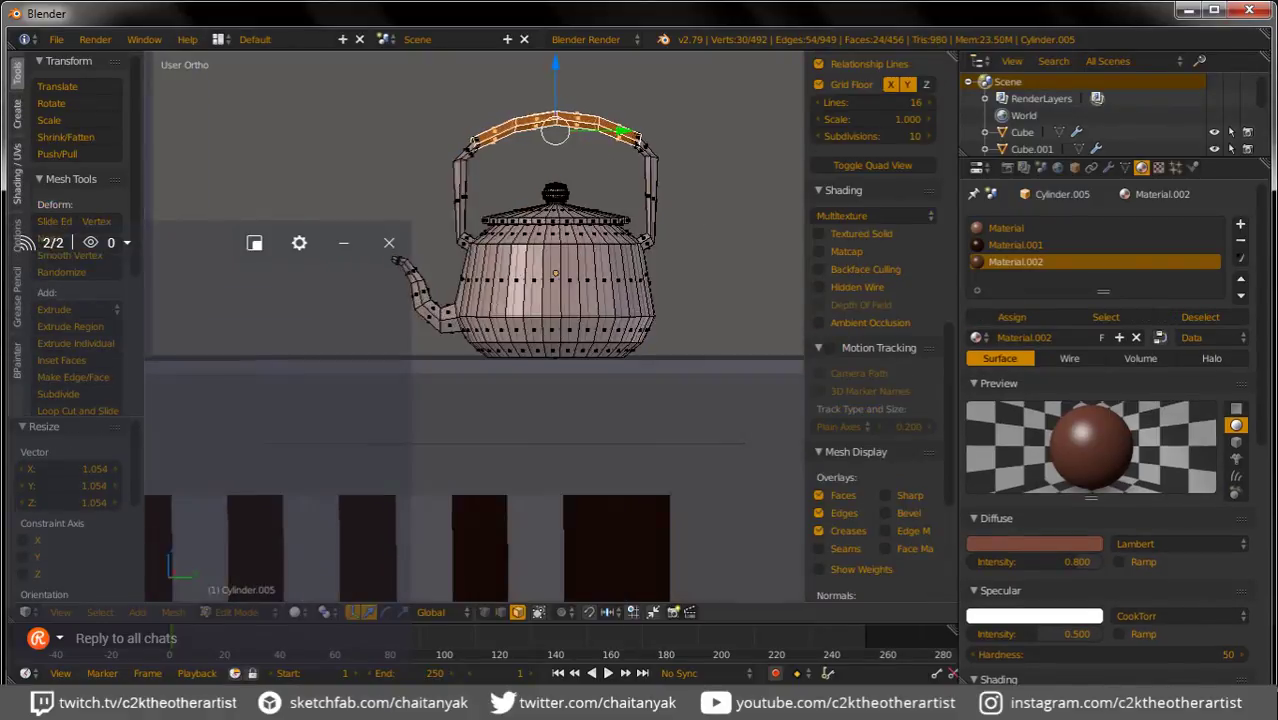
{"action": "key", "text": "s"}
{"action": "key", "text": "x"}
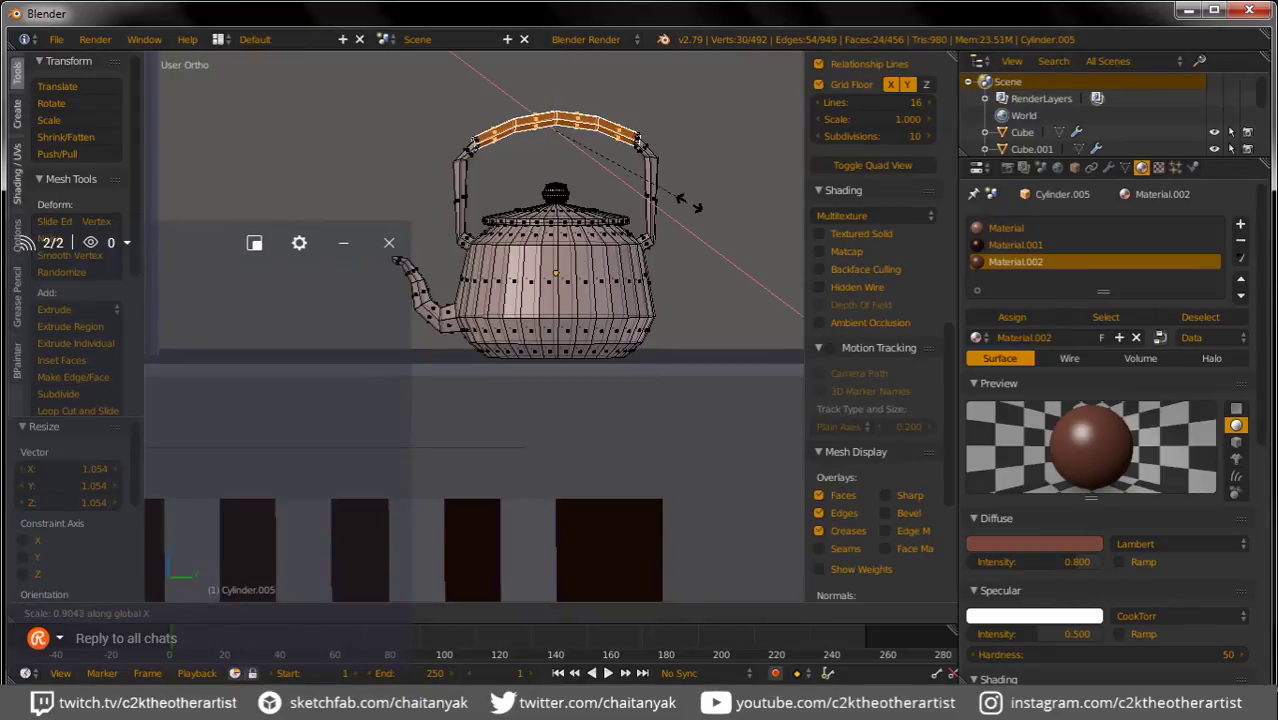
{"action": "key", "text": "y"}
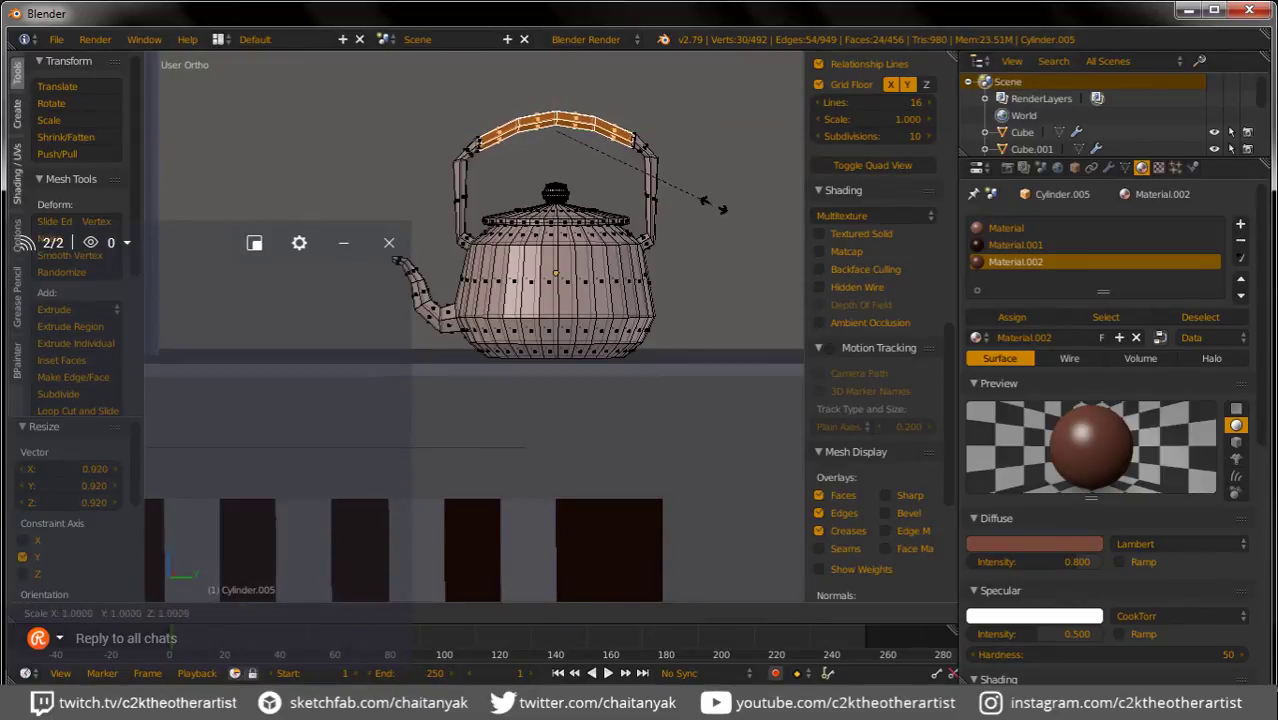
{"action": "left_click", "coordinate": [712, 205]}
Step: Raise the handle-top faces slightly along Z
{"action": "scroll", "coordinate": [606, 167], "scroll_direction": "up", "scroll_amount": 1}
{"action": "scroll", "coordinate": [606, 167], "scroll_direction": "up", "scroll_amount": 2}
{"action": "scroll", "coordinate": [606, 167], "scroll_direction": "up", "scroll_amount": 2}
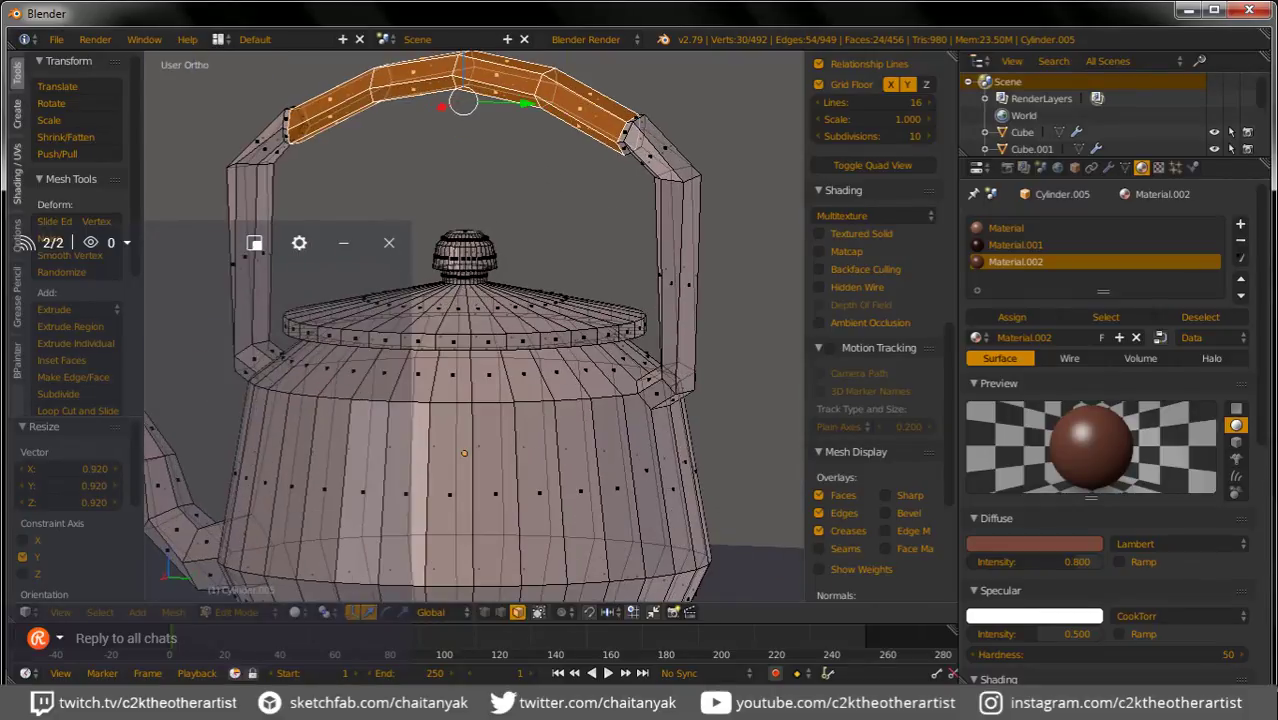
{"action": "scroll", "coordinate": [606, 167], "scroll_direction": "up", "scroll_amount": 1}
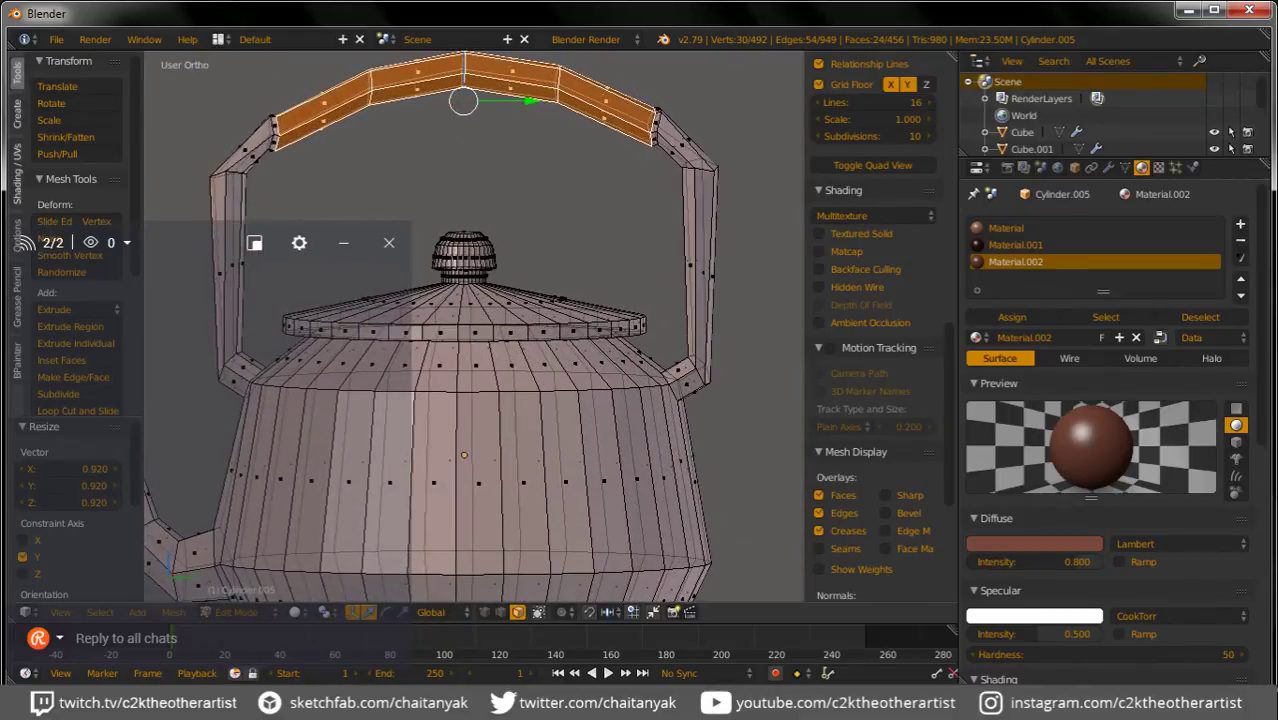
{"action": "key", "text": "g"}
{"action": "key", "text": "z"}
{"action": "key", "text": "Return"}
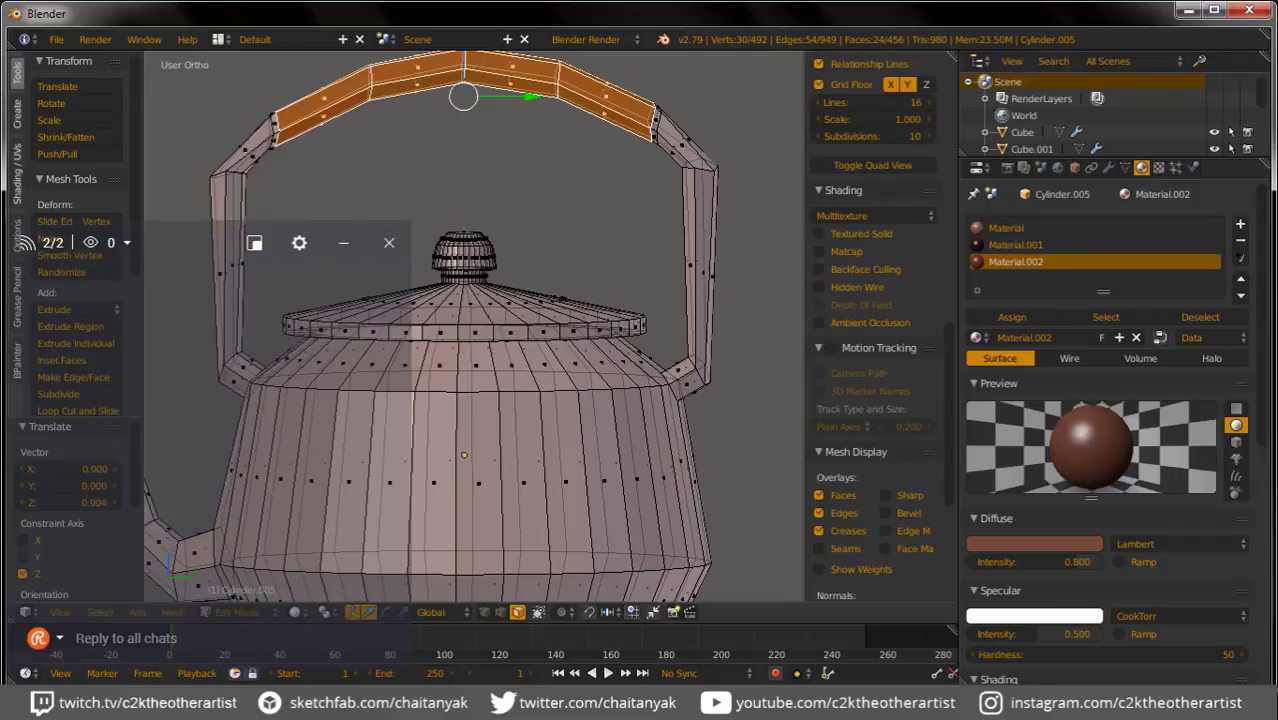
Step: In edge mode, rescale two handle edge loops, enlarging the left-side loop to 1.375
{"action": "key", "text": "a"}
{"action": "scroll", "coordinate": [873, 330], "scroll_direction": "down", "scroll_amount": 4}
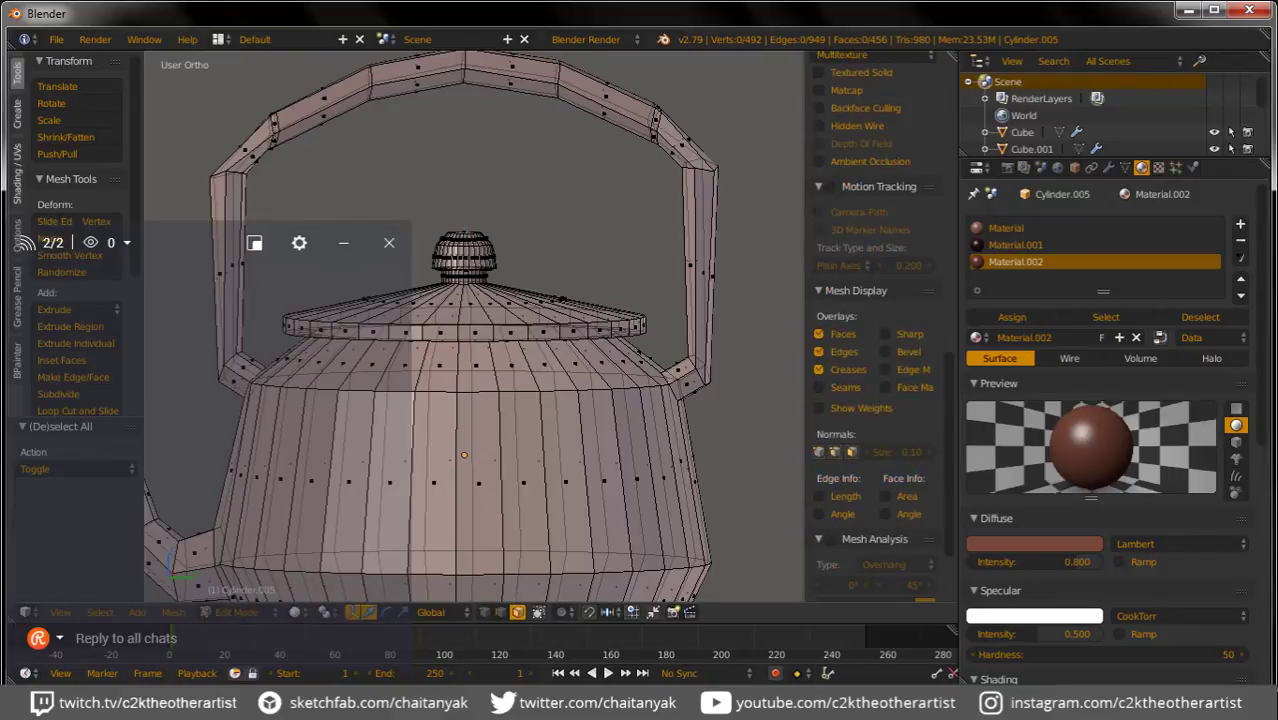
{"action": "key", "text": "2"}
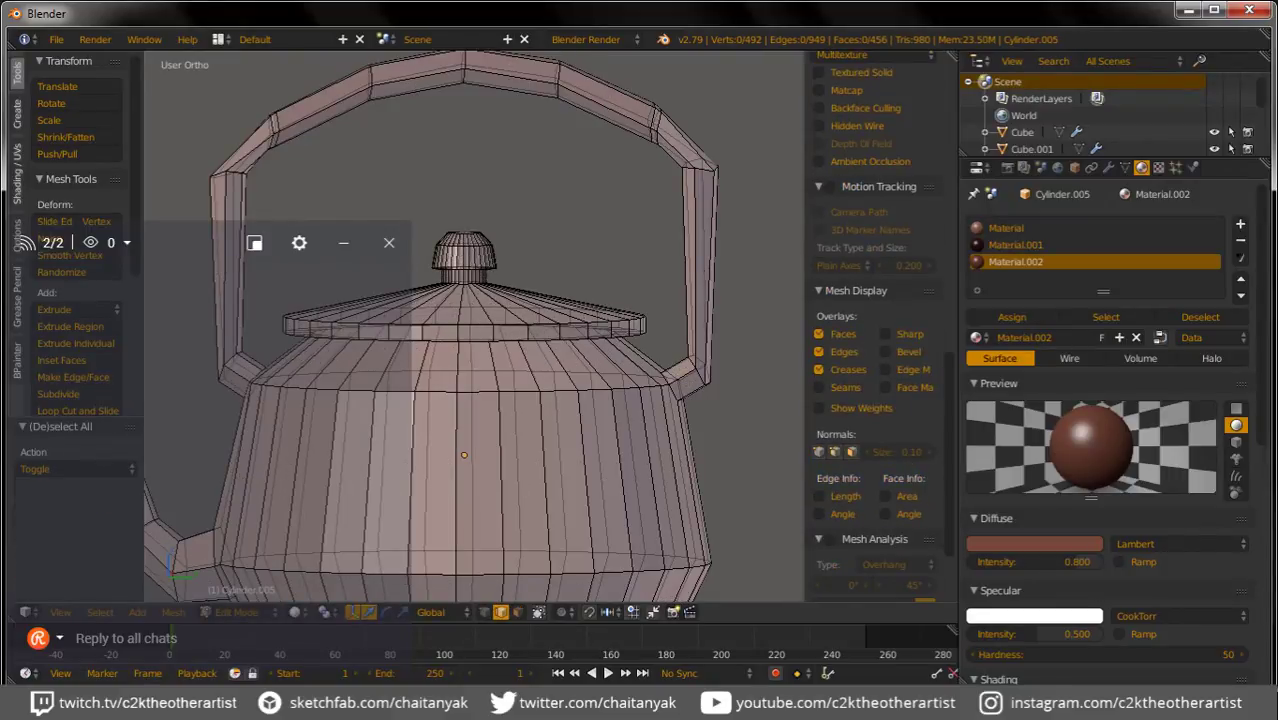
{"action": "left_click", "coordinate": [651, 125], "text": "alt"}
{"action": "scroll", "coordinate": [873, 330], "scroll_direction": "up", "scroll_amount": 4}
{"action": "key", "text": "s"}
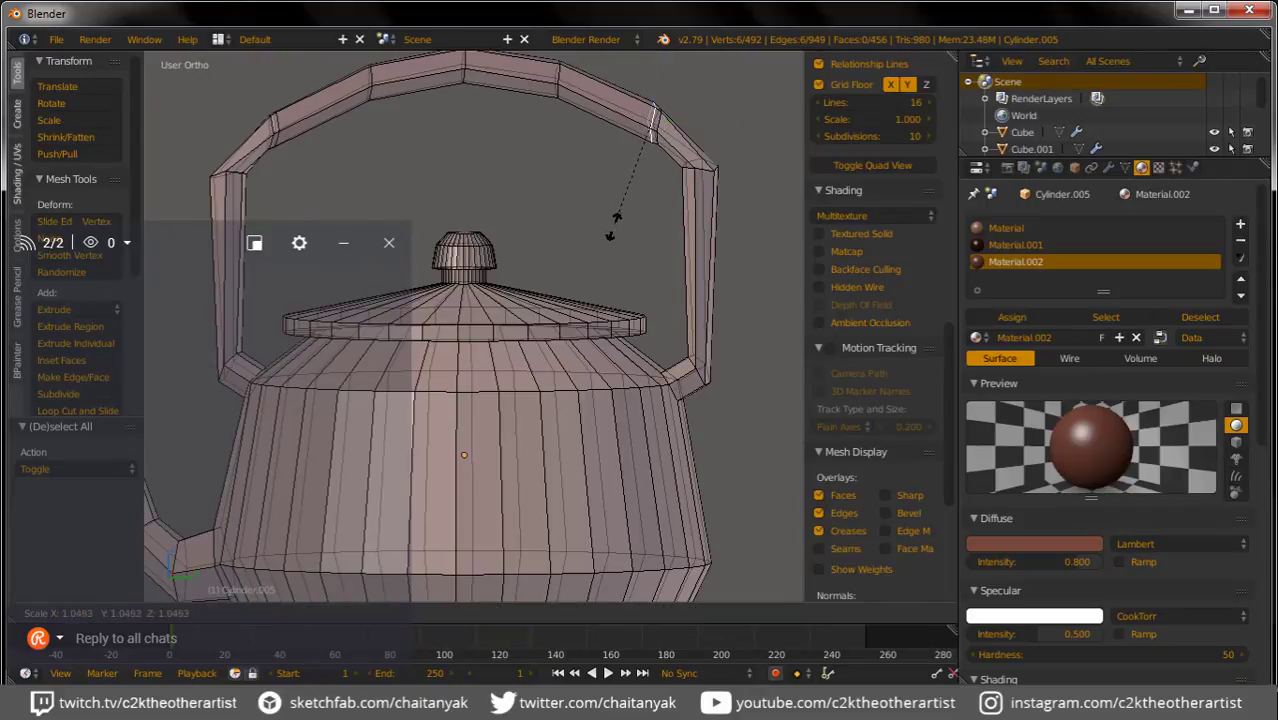
{"action": "left_click", "coordinate": [620, 252]}
{"action": "key", "text": "a"}
{"action": "scroll", "coordinate": [873, 330], "scroll_direction": "down", "scroll_amount": 4}
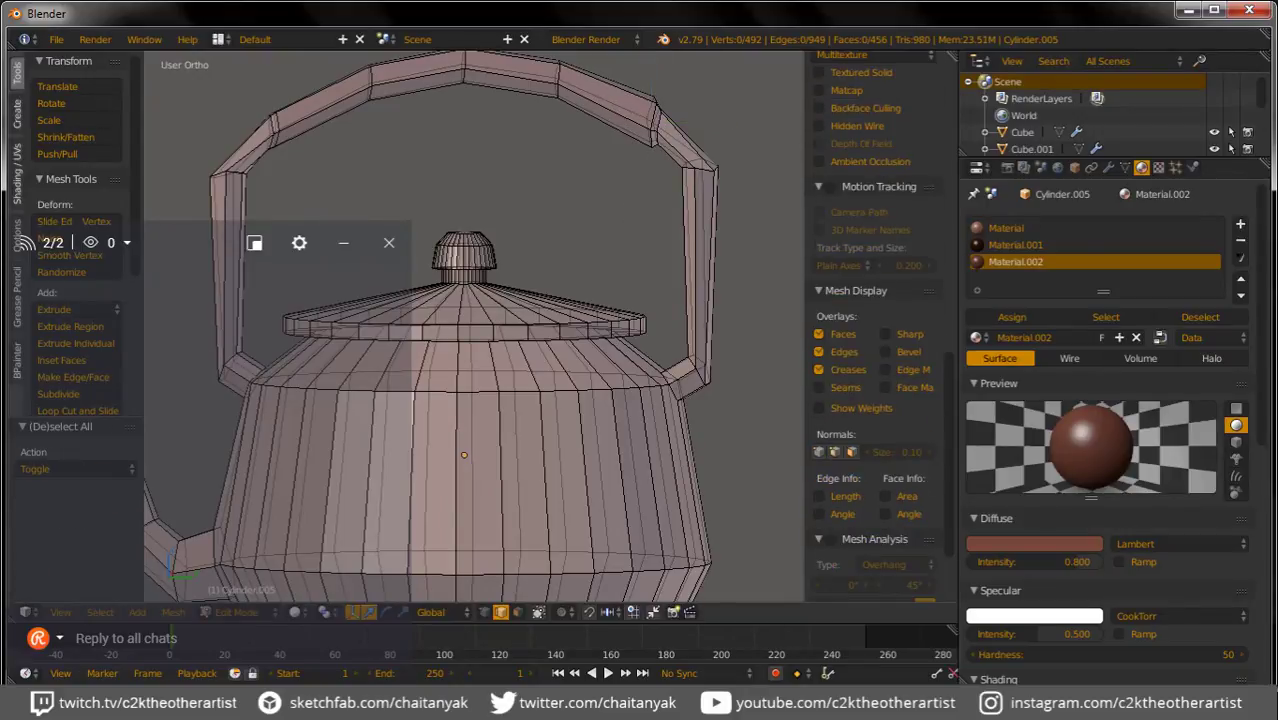
{"action": "scroll", "coordinate": [873, 330], "scroll_direction": "up", "scroll_amount": 4}
{"action": "left_click", "coordinate": [278, 126], "text": "alt"}
{"action": "key", "text": "s"}
{"action": "left_click", "coordinate": [382, 207]}
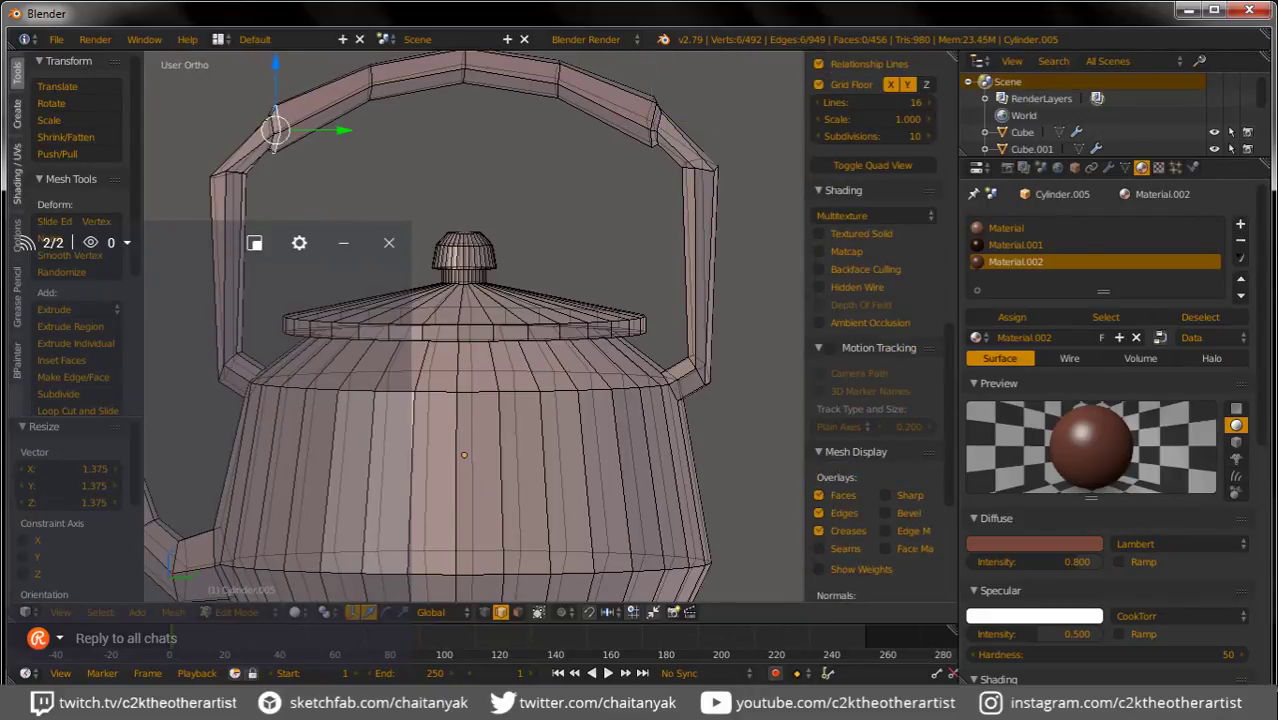
{"action": "key", "text": "a"}
{"action": "scroll", "coordinate": [873, 330], "scroll_direction": "down", "scroll_amount": 4}
{"action": "scroll", "coordinate": [470, 330], "scroll_direction": "down", "scroll_amount": 2}
Step: Check the shaded teapot in Object Mode from an elevated view
{"action": "middle_click_drag", "start_coordinate": [470, 300], "coordinate": [430, 360]}
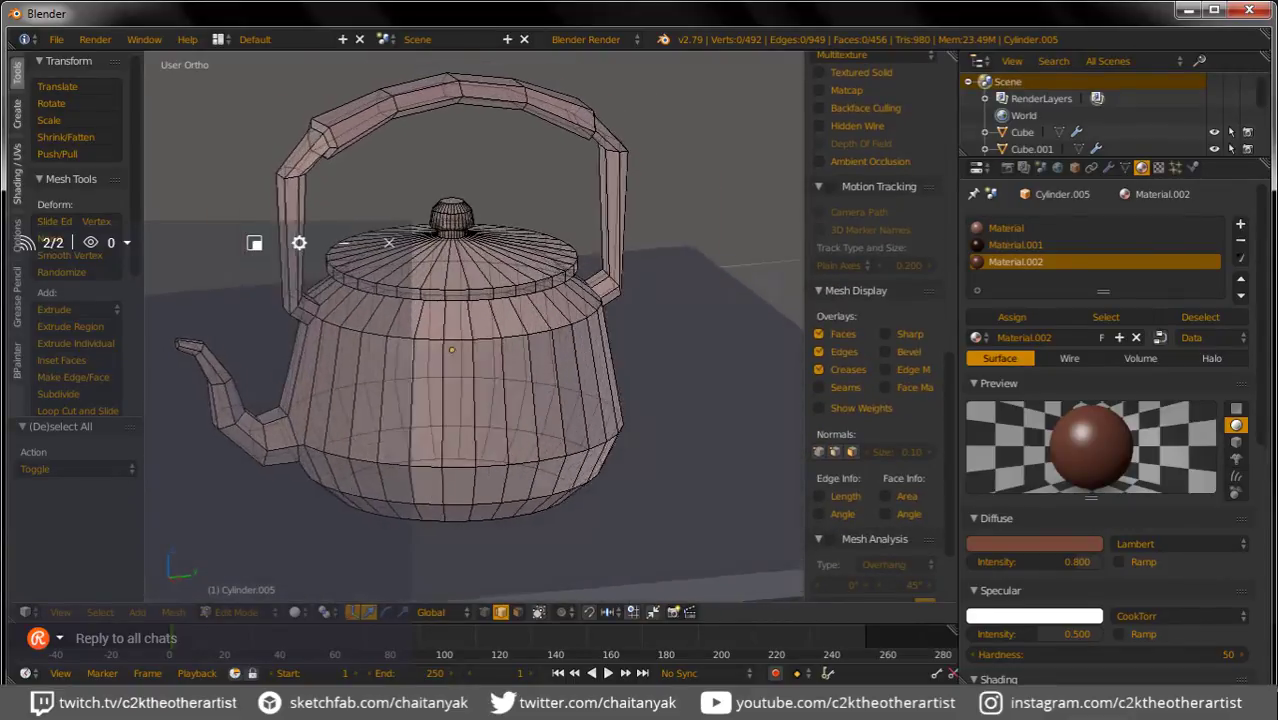
{"action": "key", "text": "Tab"}
{"action": "scroll", "coordinate": [470, 330], "scroll_direction": "up", "scroll_amount": 1}
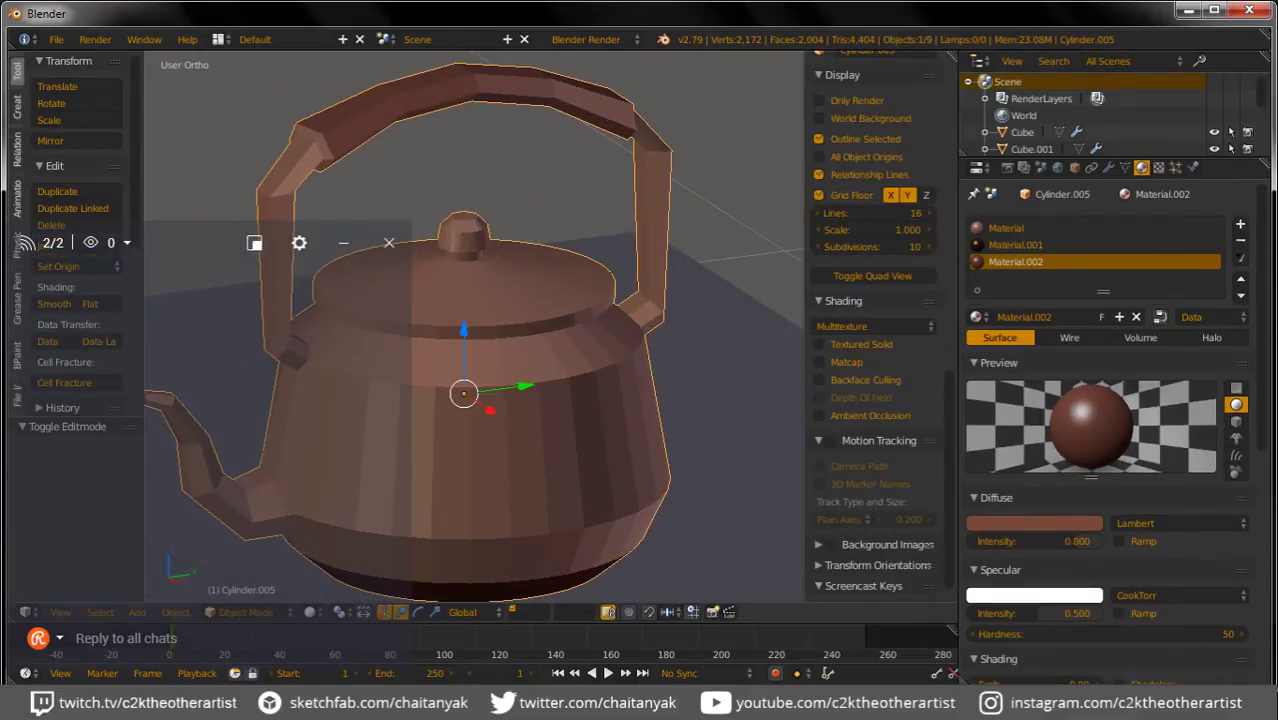
Step: Select a ring of faces across the handle and assign Material.002 to them
{"action": "key", "text": "Tab"}
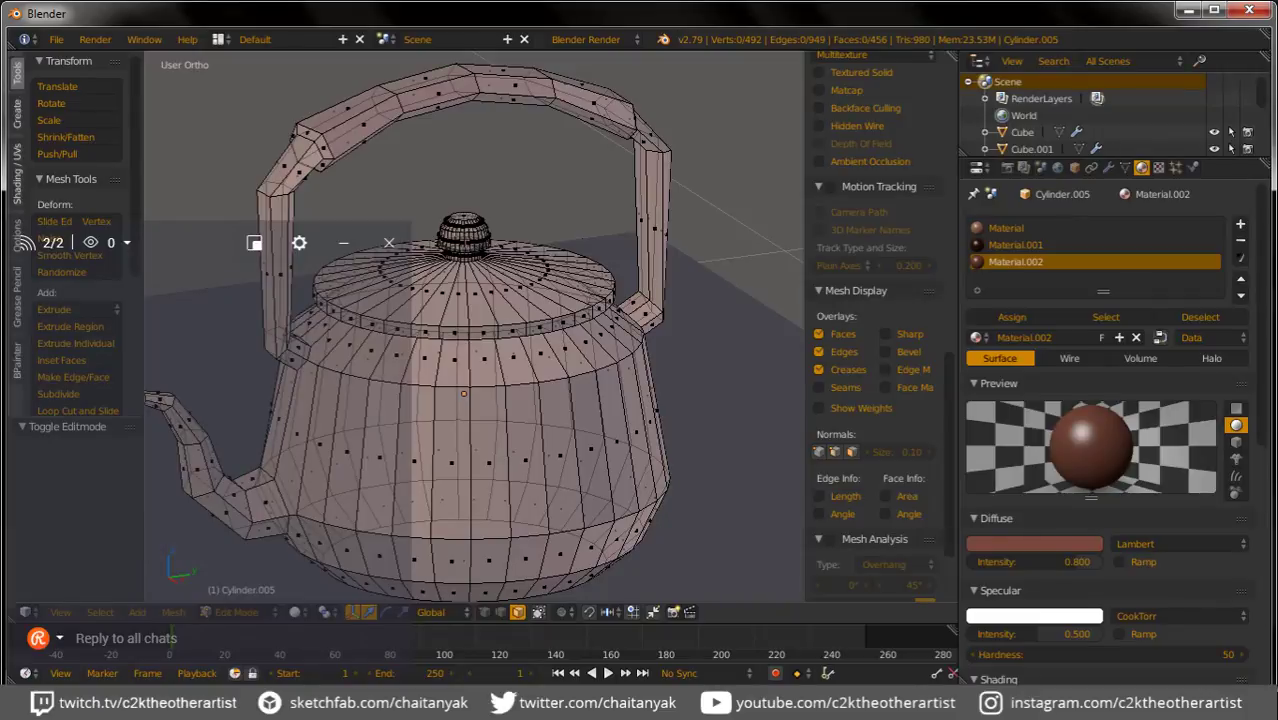
{"action": "key", "text": "l"}
{"action": "scroll", "coordinate": [880, 330], "scroll_direction": "up", "scroll_amount": 2}
{"action": "key", "text": "a"}
{"action": "right_click", "coordinate": [307, 147]}
{"action": "scroll", "coordinate": [880, 330], "scroll_direction": "up", "scroll_amount": 2}
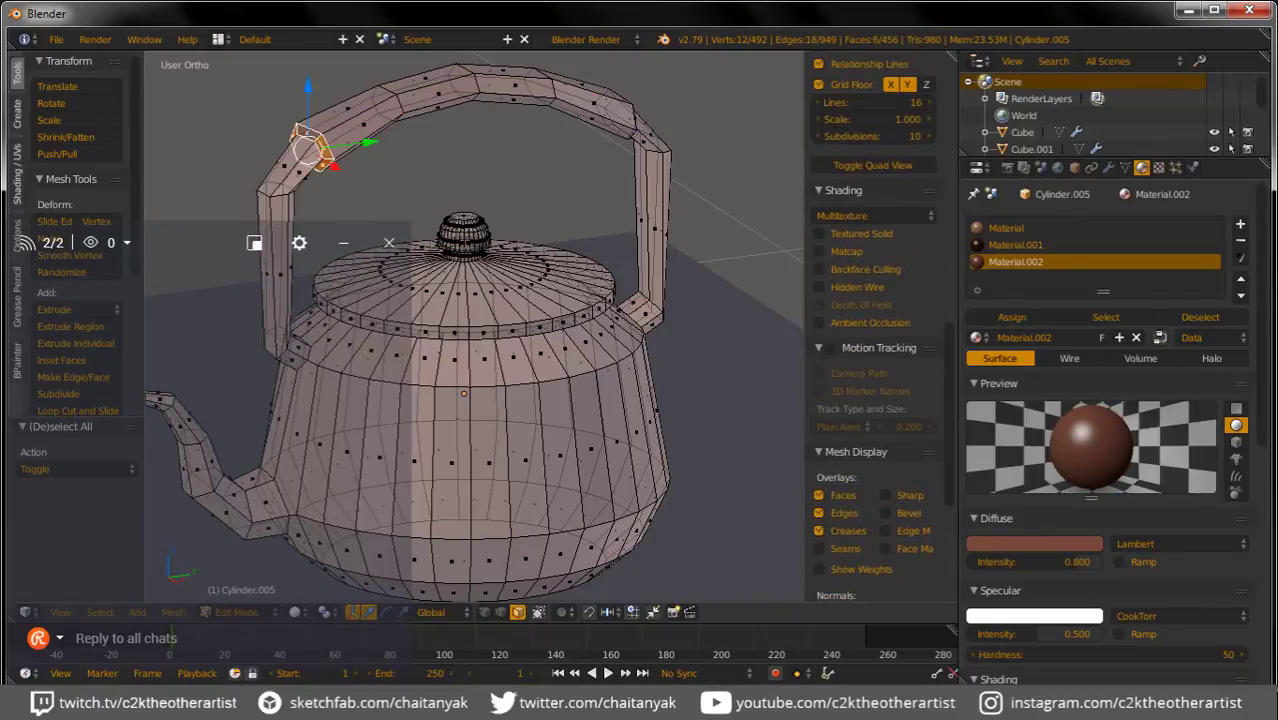
{"action": "scroll", "coordinate": [470, 330], "scroll_direction": "up", "scroll_amount": 2}
{"action": "middle_click_drag", "start_coordinate": [470, 330], "coordinate": [440, 360]}
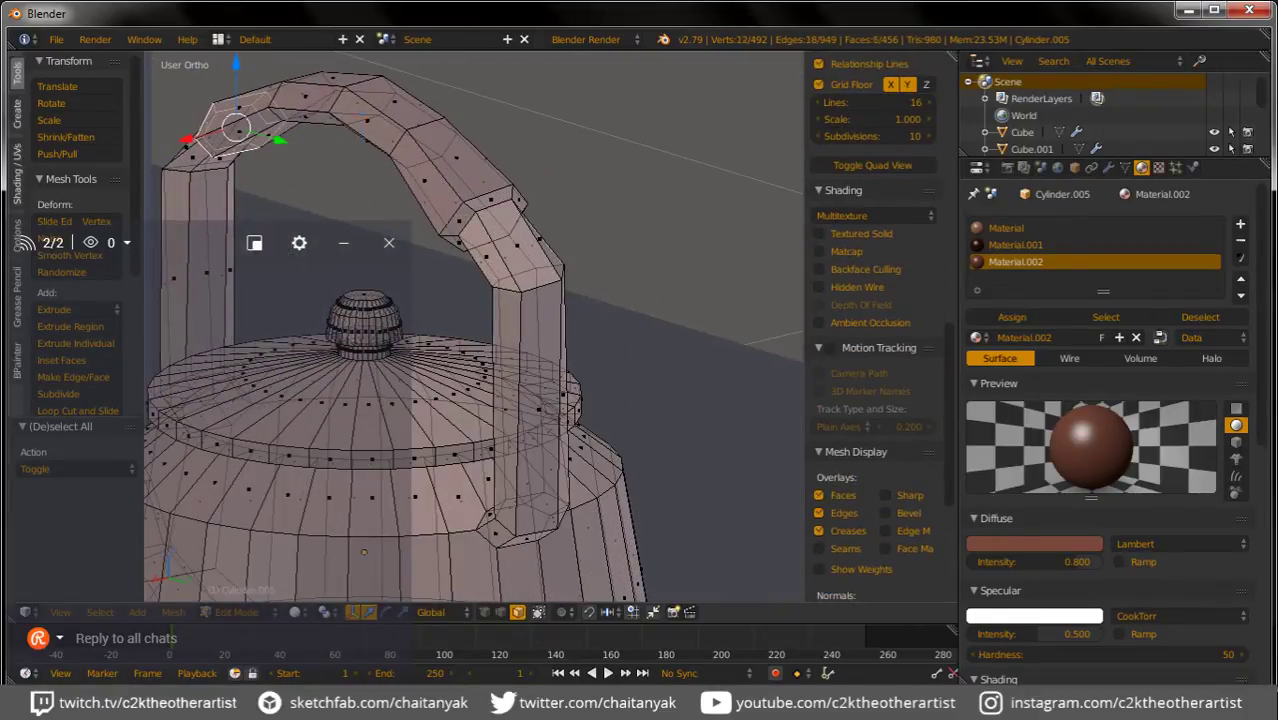
{"action": "right_click", "coordinate": [485, 205], "text": "alt+shift"}
{"action": "left_click", "coordinate": [1012, 317]}
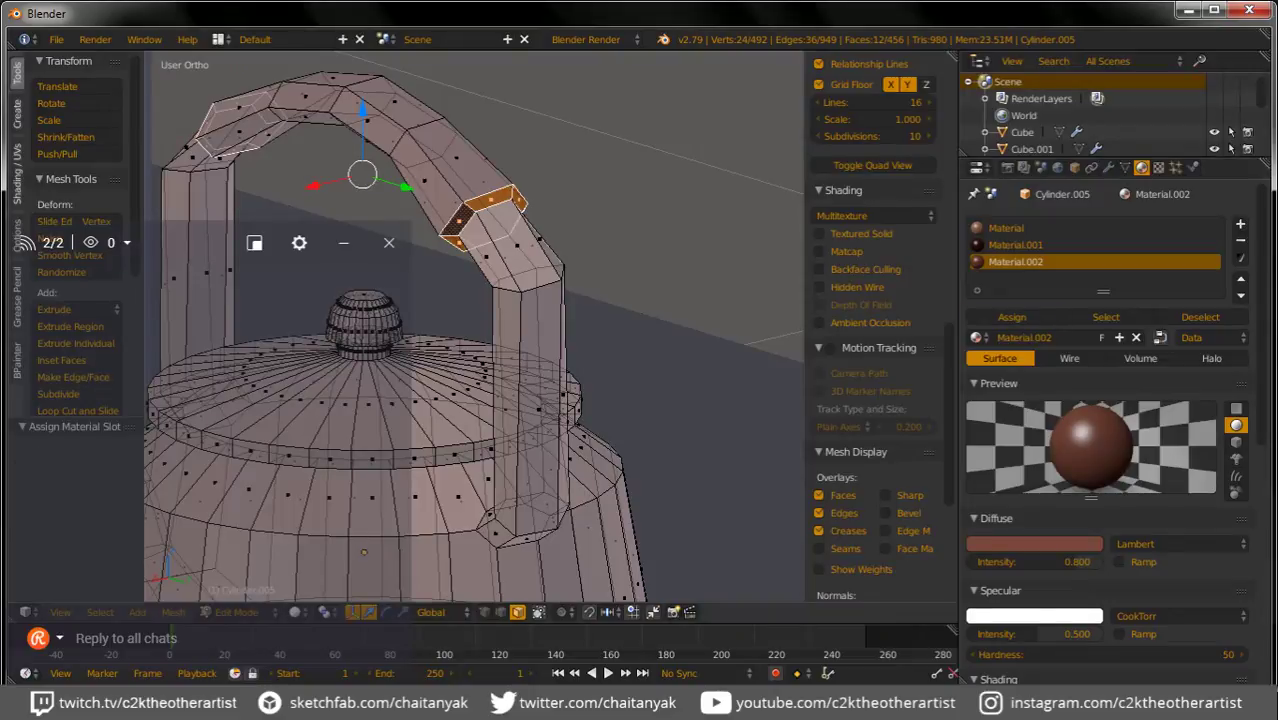
{"action": "key", "text": "a"}
{"action": "key", "text": "Tab"}
Step: Orbit around to the spout and briefly inspect the teapot mesh in Edit Mode
{"action": "scroll", "coordinate": [480, 400], "scroll_direction": "down", "scroll_amount": 3}
{"action": "mouse_move", "coordinate": [480, 400]}
{"action": "middle_mouse_down"}
{"action": "mouse_move", "coordinate": [540, 390]}
{"action": "mouse_move", "coordinate": [480, 370]}
{"action": "middle_mouse_up"}
{"action": "scroll", "coordinate": [480, 400], "scroll_direction": "up", "scroll_amount": 3}
{"action": "key", "text": "Tab"}
{"action": "key", "text": "a"}
{"action": "scroll", "coordinate": [480, 400], "scroll_direction": "up", "scroll_amount": 2}
{"action": "key", "text": "a"}
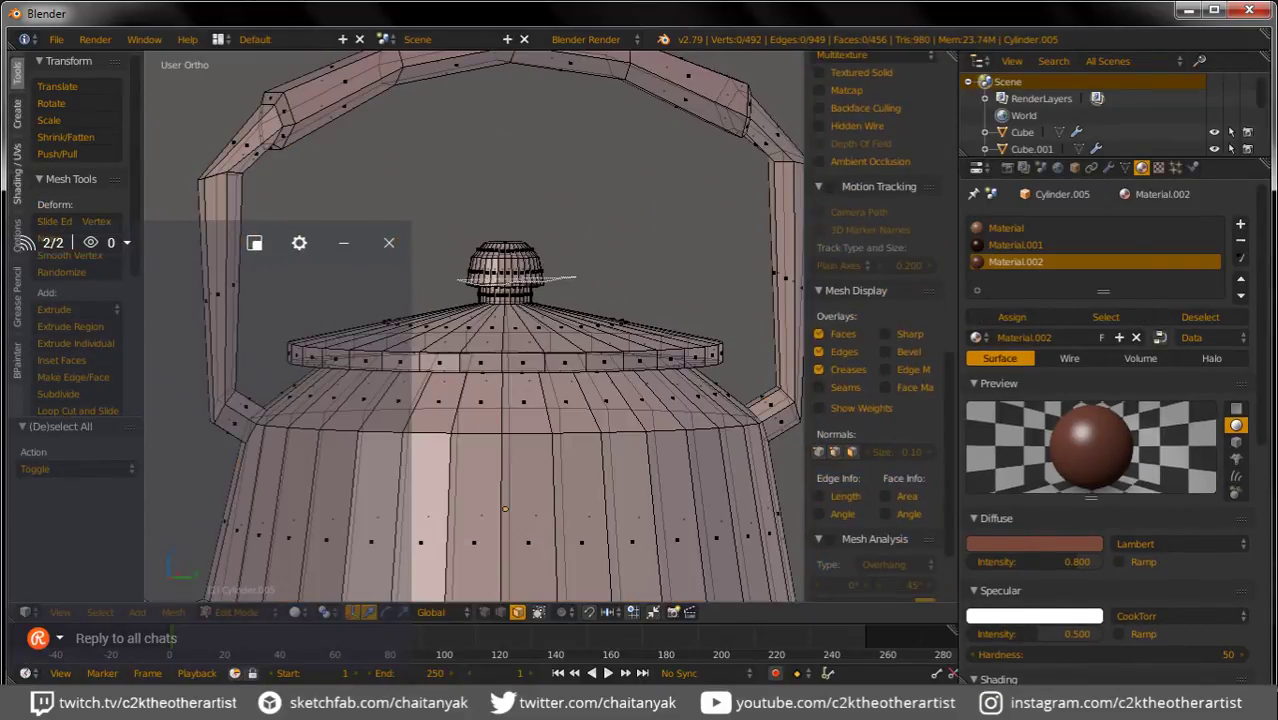
{"action": "left_click_drag", "start_coordinate": [460, 278], "coordinate": [575, 276], "text": "ctrl"}
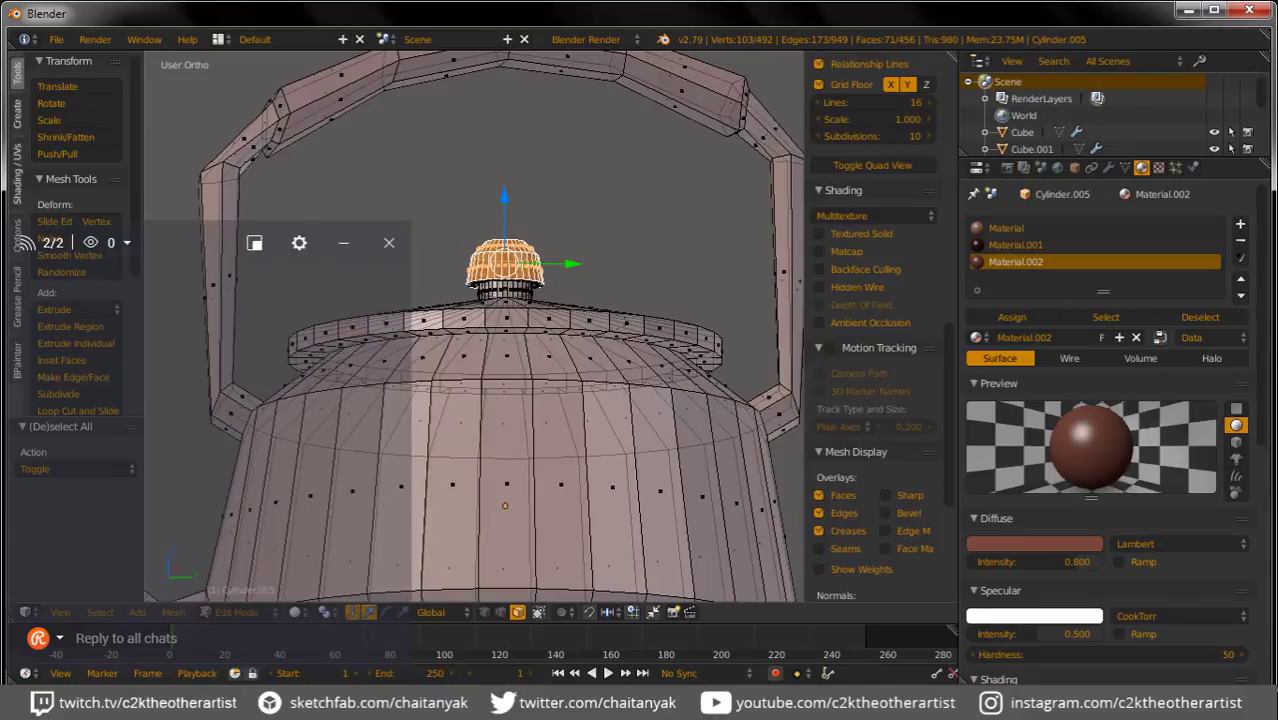
{"action": "scroll", "coordinate": [475, 330], "scroll_direction": "down", "scroll_amount": 3}
{"action": "key", "text": "Tab"}
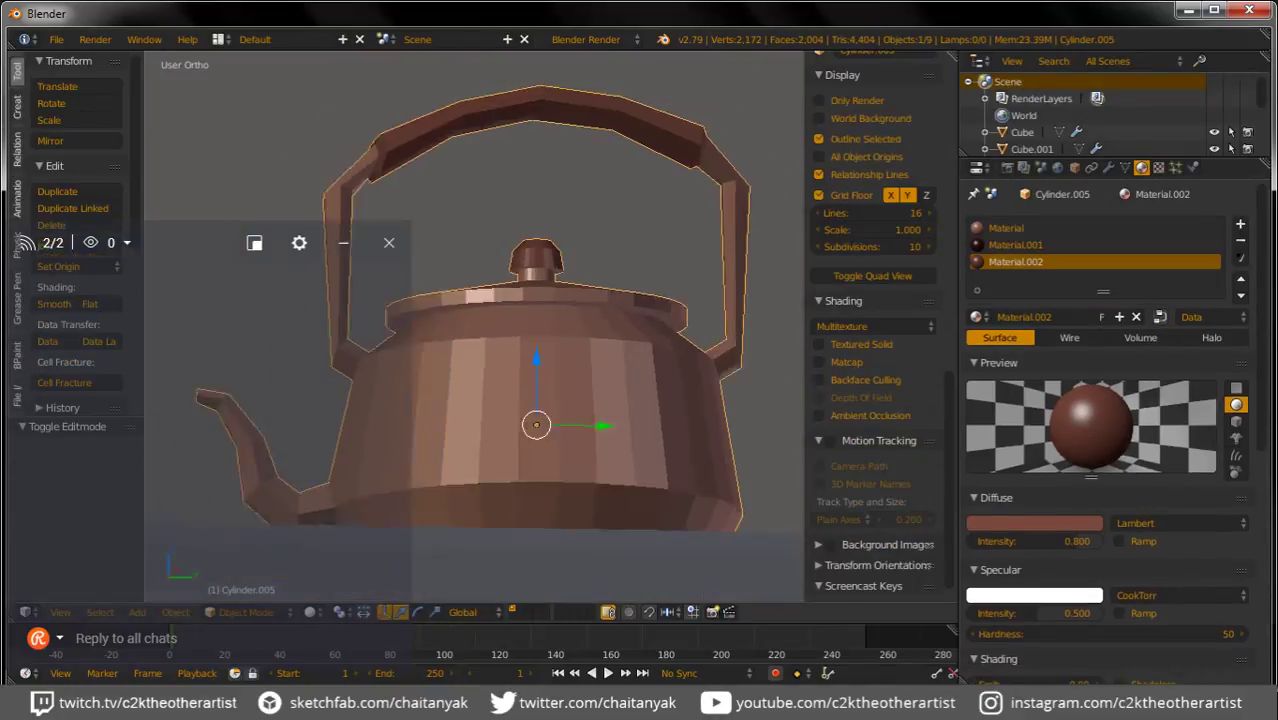
{"action": "scroll", "coordinate": [475, 330], "scroll_direction": "down", "scroll_amount": 2}
Step: Exit local view with numpad / and frame the whole stove with the teapot on top
{"action": "mouse_move", "coordinate": [475, 330]}
{"action": "middle_mouse_down"}
{"action": "mouse_move", "coordinate": [430, 300]}
{"action": "mouse_move", "coordinate": [475, 350]}
{"action": "mouse_move", "coordinate": [420, 300]}
{"action": "mouse_move", "coordinate": [475, 330]}
{"action": "mouse_move", "coordinate": [380, 350]}
{"action": "middle_mouse_up"}
{"action": "scroll", "coordinate": [475, 330], "scroll_direction": "down", "scroll_amount": 2}
{"action": "key", "text": "KP_Divide"}
{"action": "scroll", "coordinate": [560, 330], "scroll_direction": "down", "scroll_amount": 1}
{"action": "scroll", "coordinate": [560, 330], "scroll_direction": "up", "scroll_amount": 2}
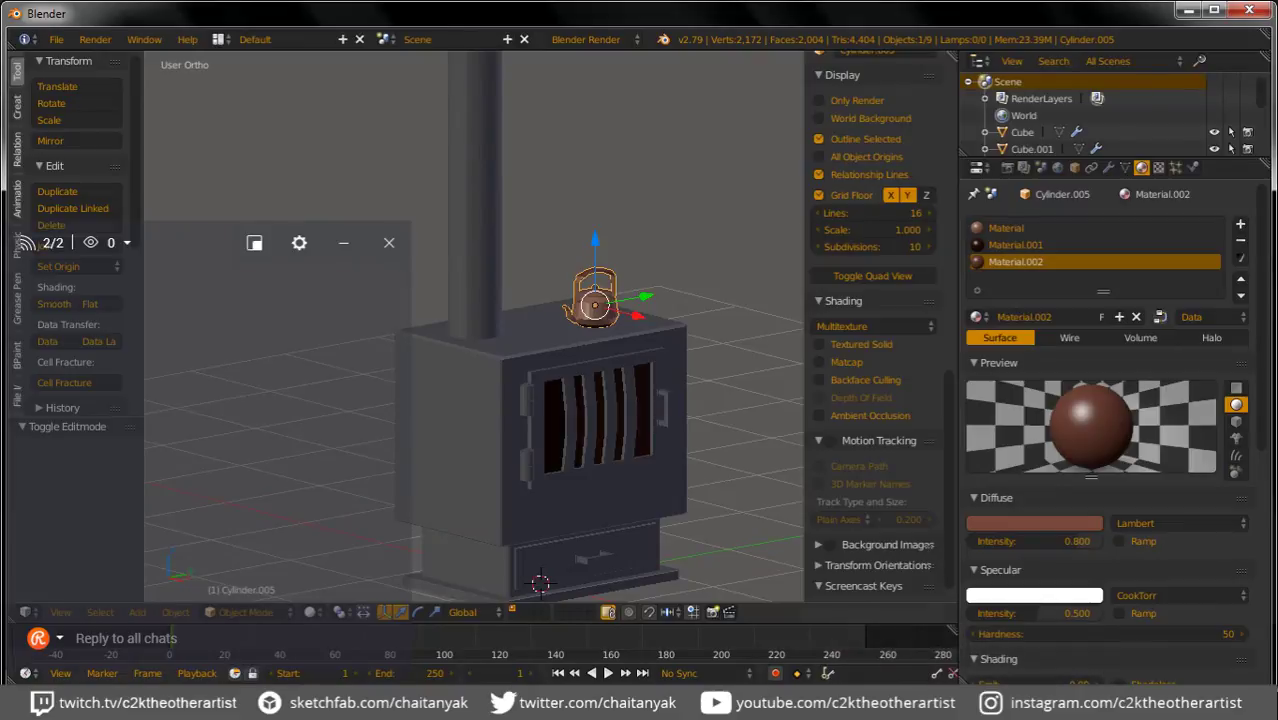
Step: Switch to the browser and replace the wood stove image search with 'fireplace'
{"action": "key", "text": "alt+Tab"}
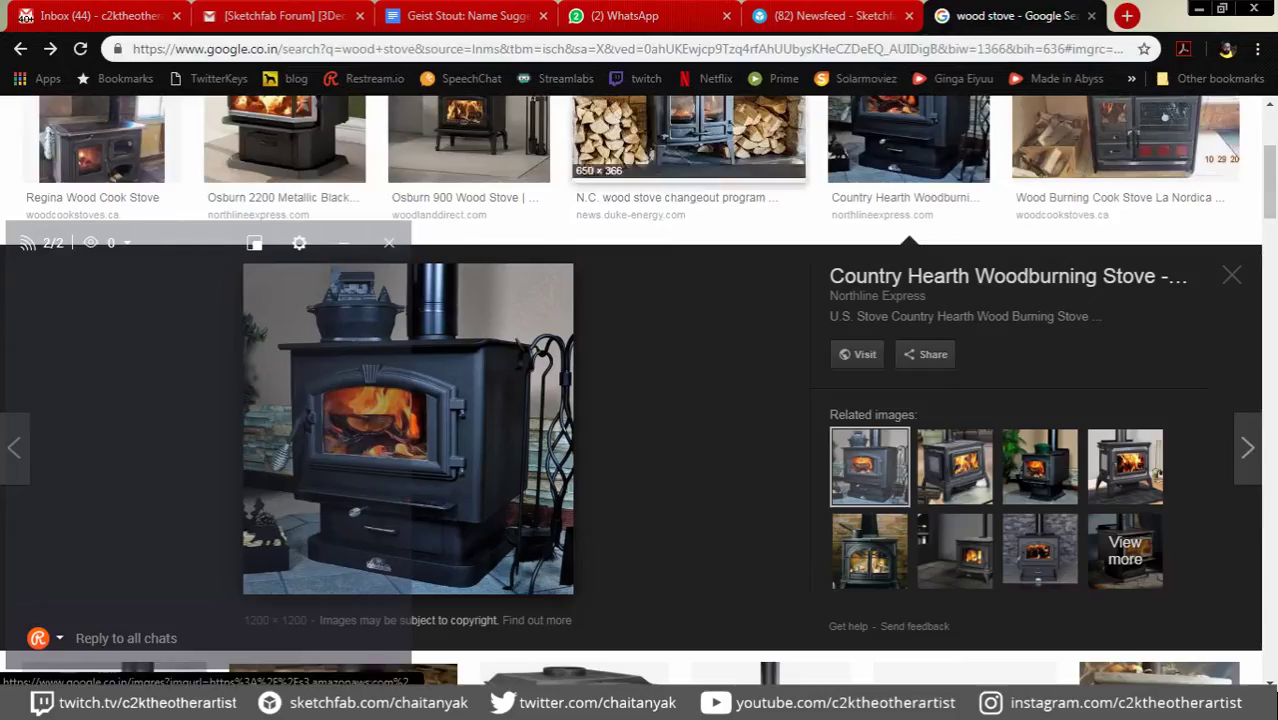
{"action": "key", "text": "ctrl+4"}
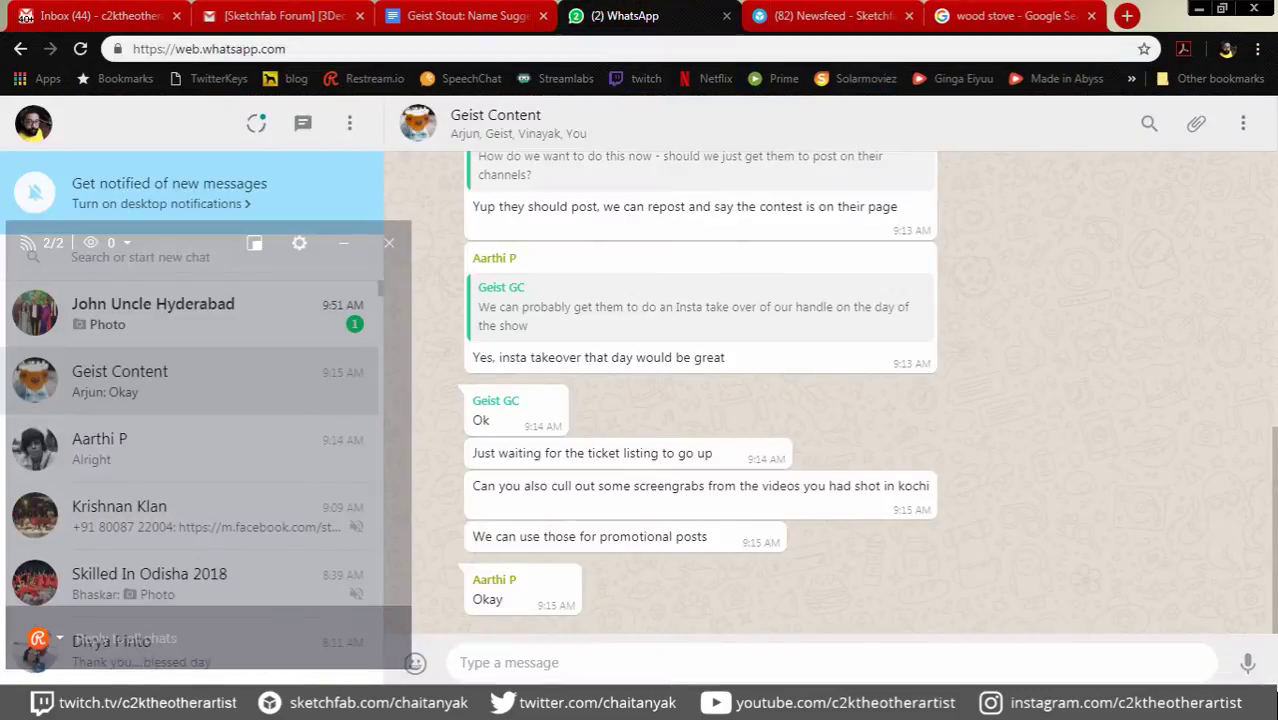
{"action": "key", "text": "ctrl+6"}
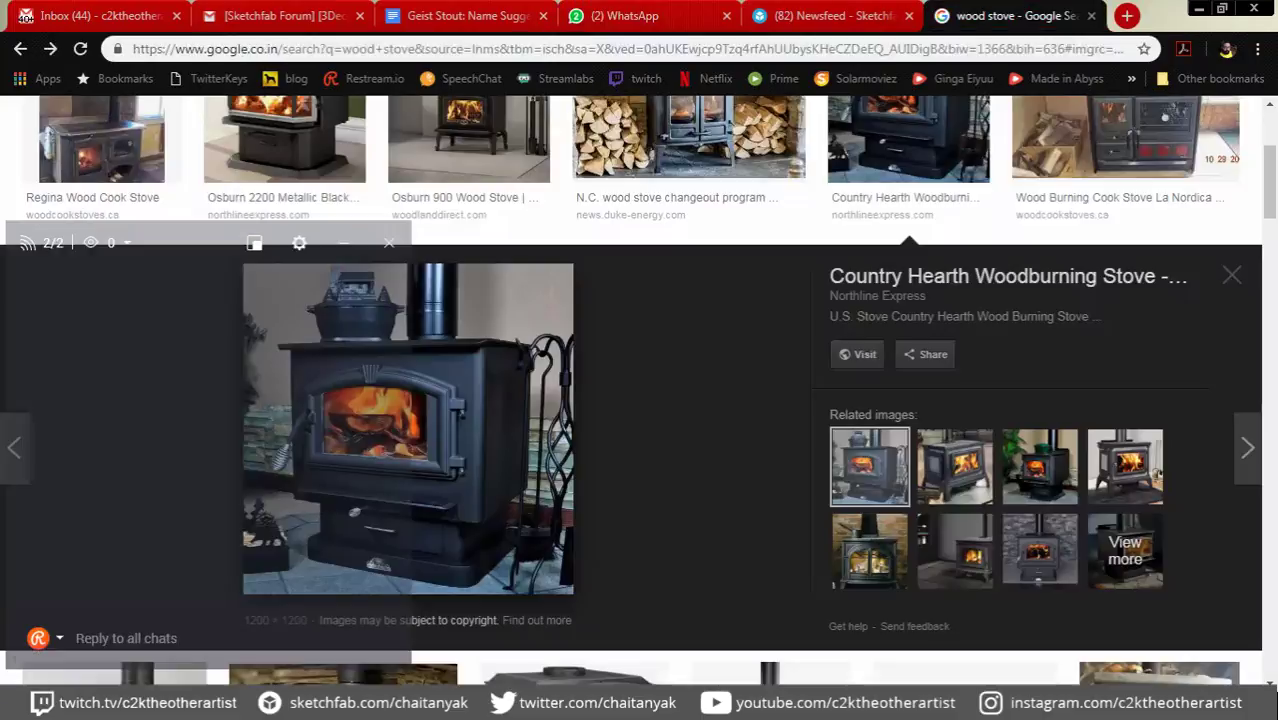
{"action": "key", "text": "ctrl+l"}
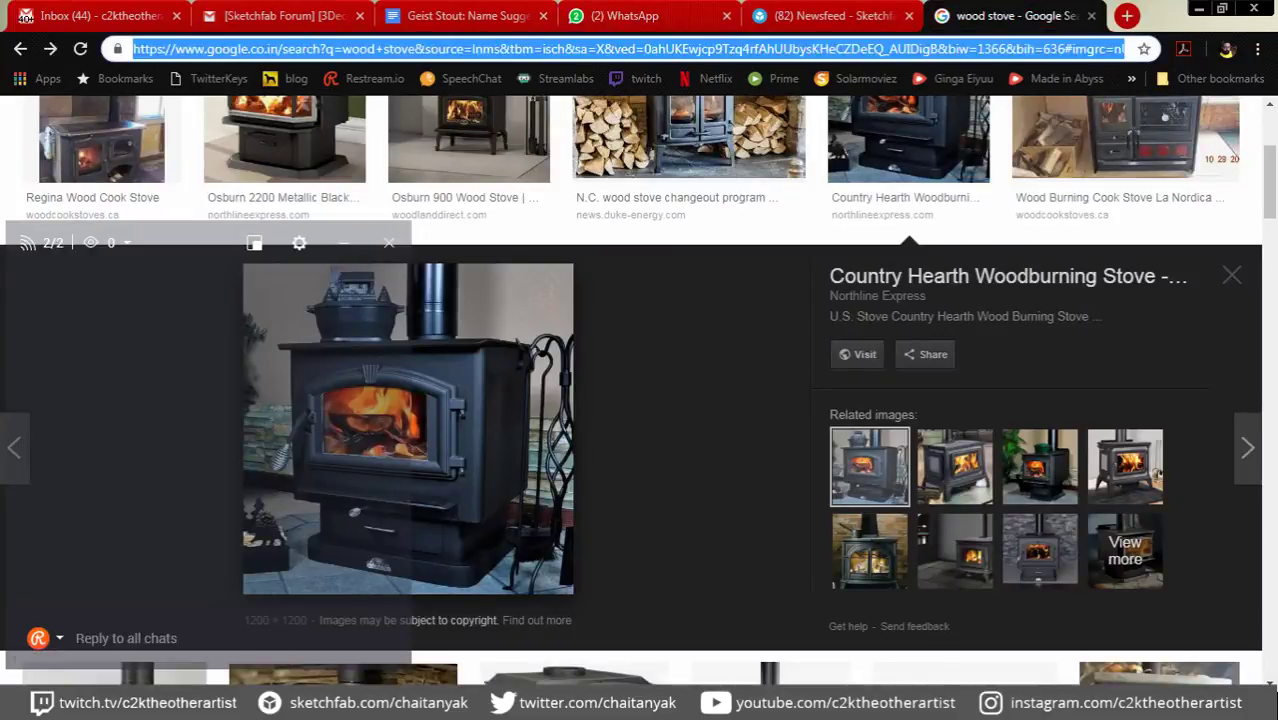
{"action": "key", "text": "Tab"}
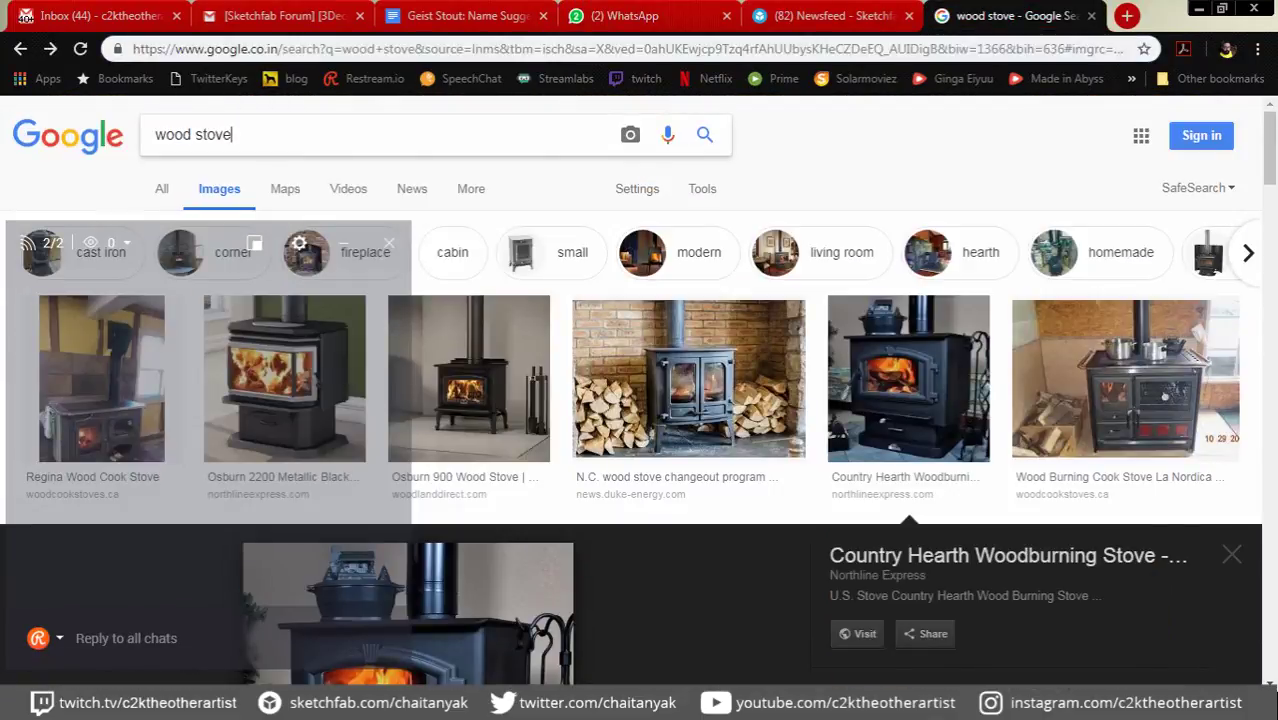
{"action": "key", "text": "Tab"}
{"action": "type", "text": "firepla"}
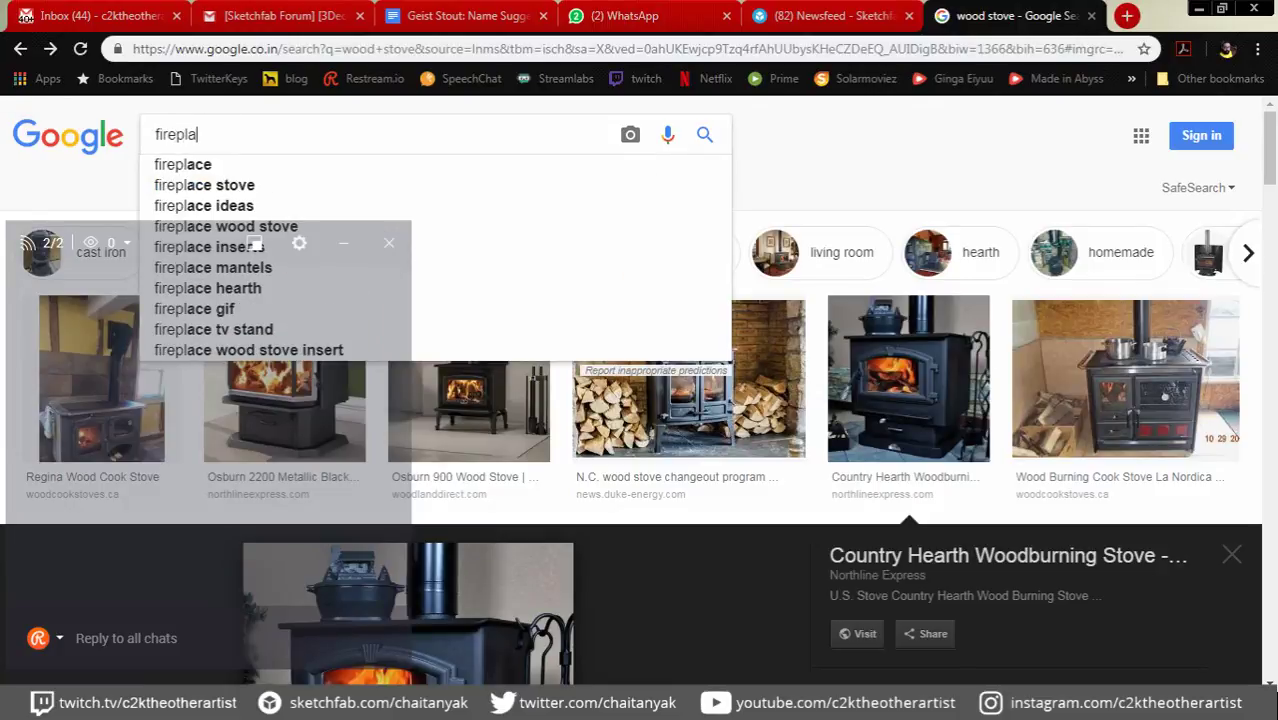
{"action": "type", "text": "ce"}
{"action": "key", "text": "Return"}
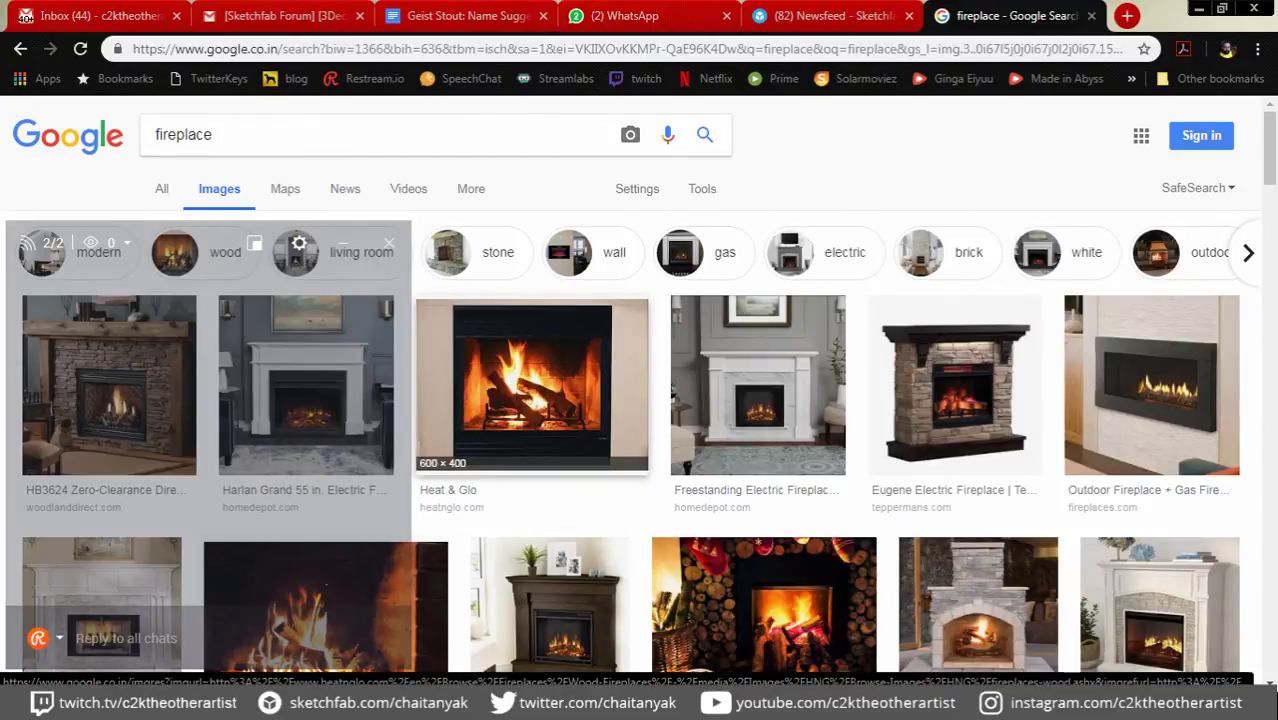
Step: Enlarge the log-fire photo from the results and choose Save image as
{"action": "key", "text": "alt+Tab"}
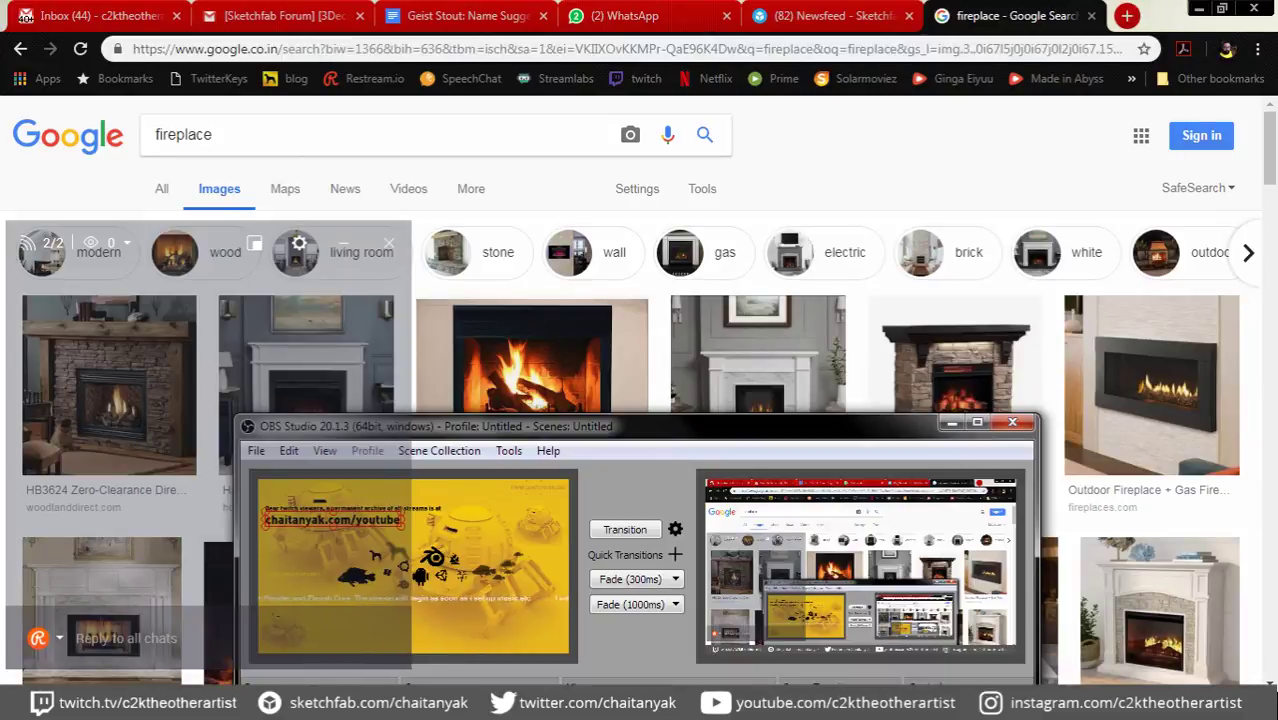
{"action": "key", "text": "alt+Tab"}
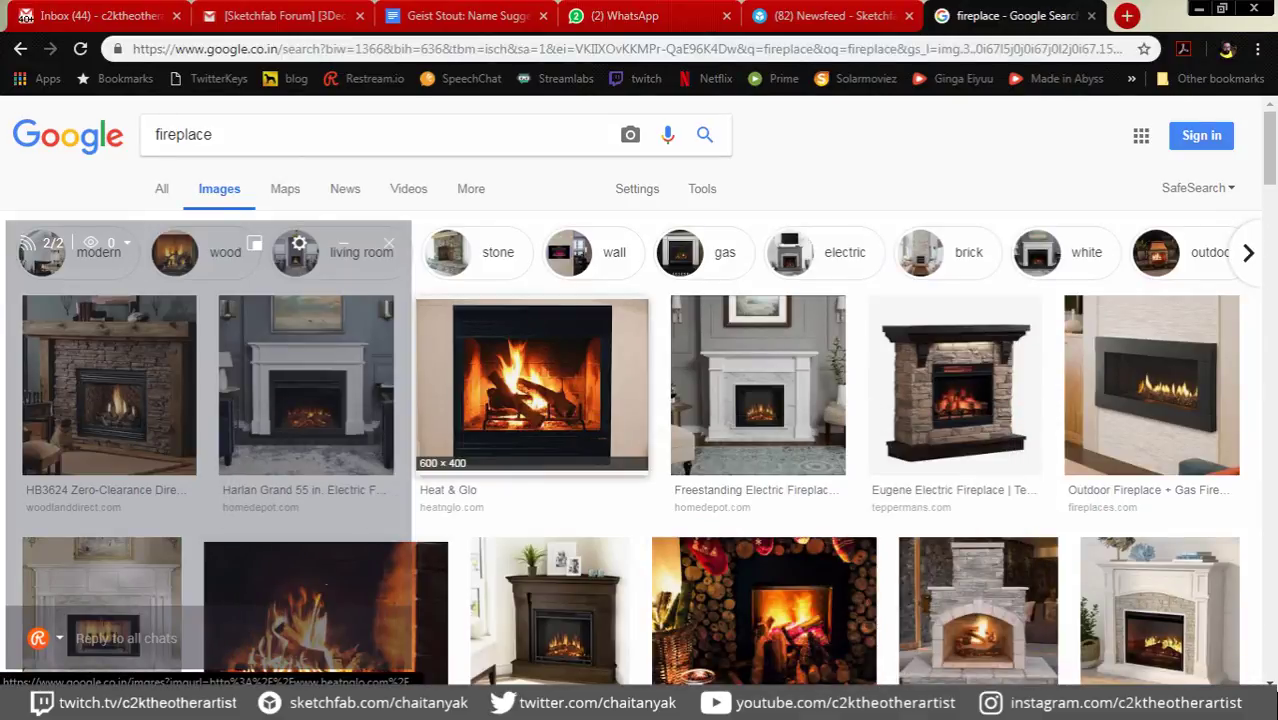
{"action": "scroll", "coordinate": [531, 330], "scroll_direction": "down", "scroll_amount": 1}
{"action": "scroll", "coordinate": [545, 340], "scroll_direction": "down", "scroll_amount": 2}
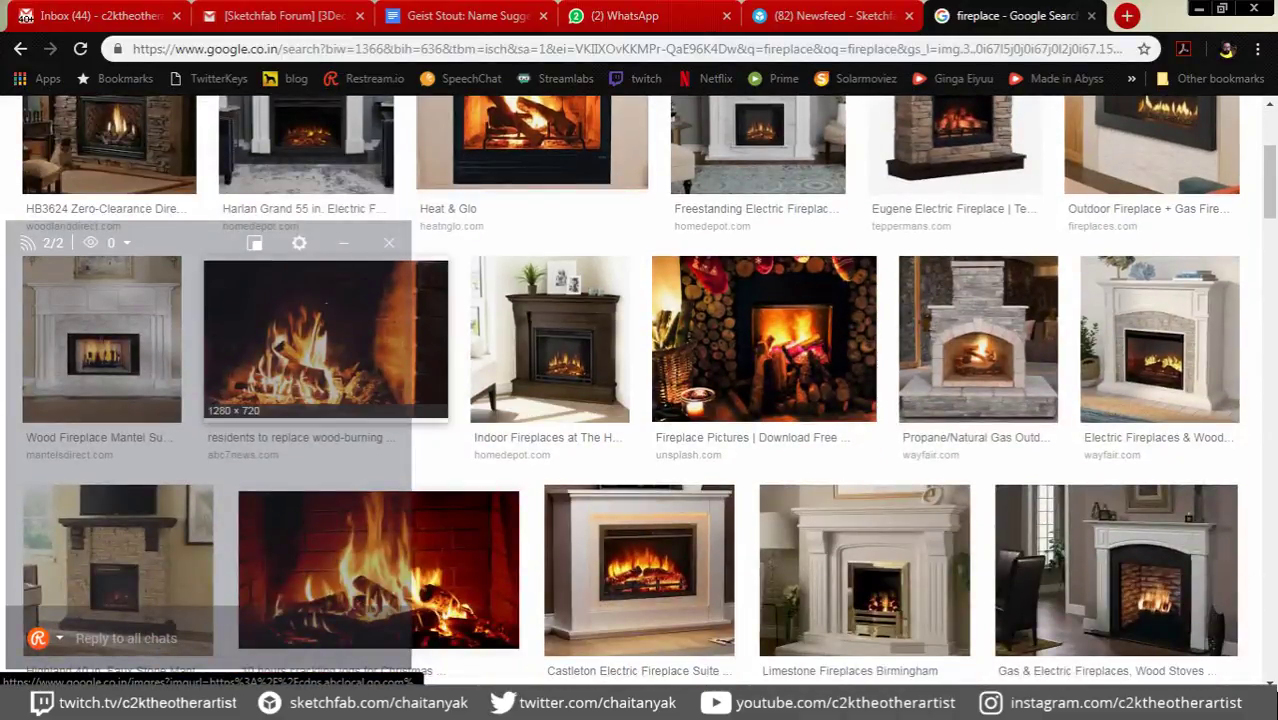
{"action": "left_click", "coordinate": [325, 310]}
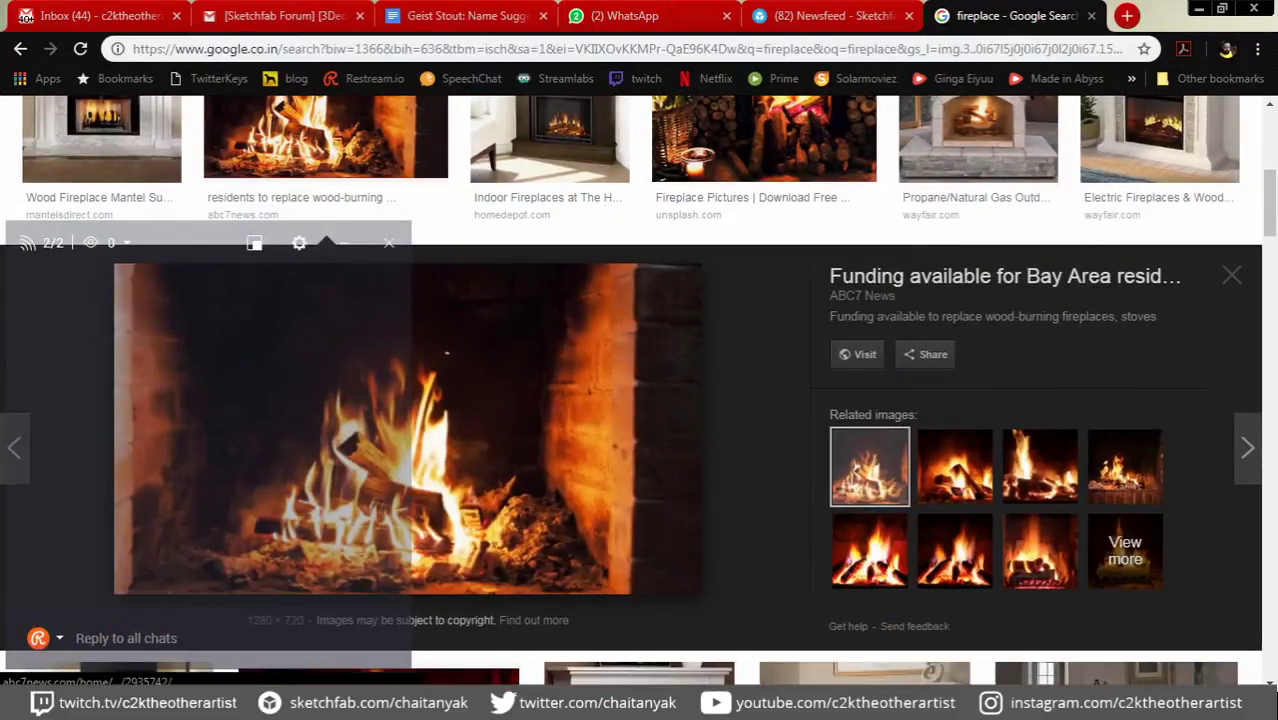
{"action": "right_click", "coordinate": [508, 404]}
{"action": "left_click", "coordinate": [540, 290]}
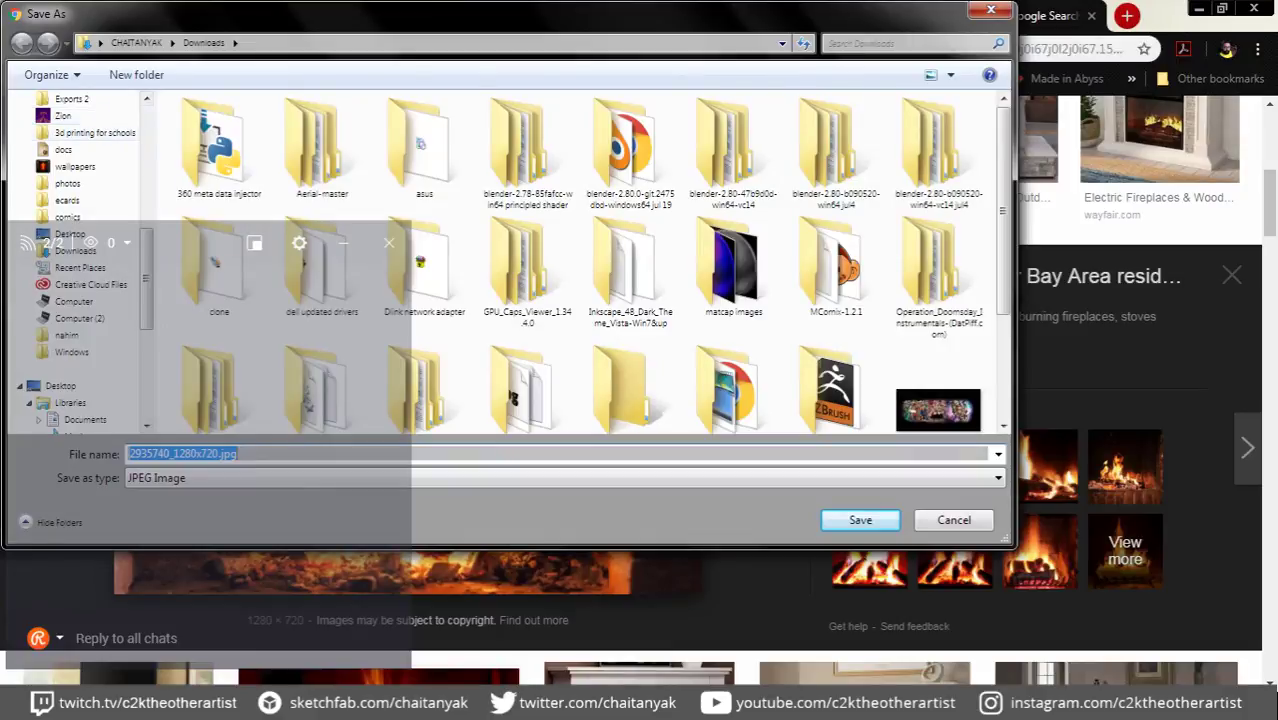
Step: Save the log-fire photo as fire.jpg in work\3d\blender3d\3december 2018
{"action": "scroll", "coordinate": [90, 250], "scroll_direction": "up", "scroll_amount": 6}
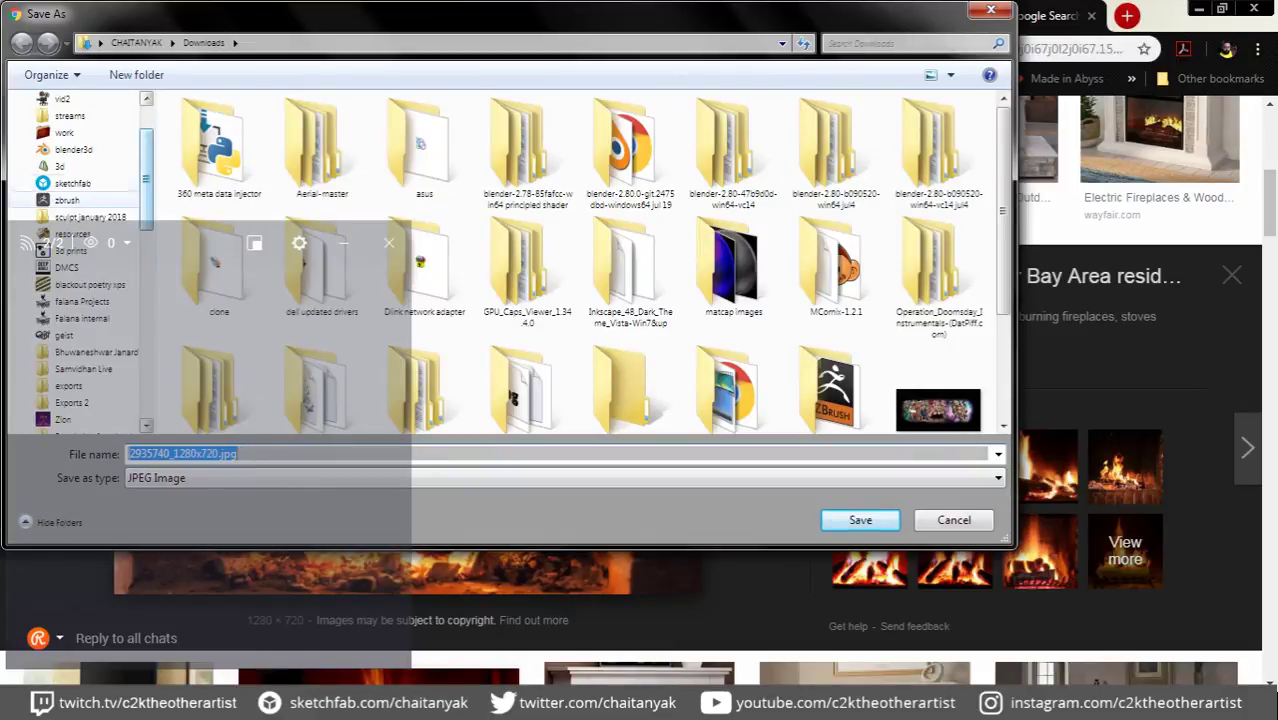
{"action": "left_click", "coordinate": [73, 149]}
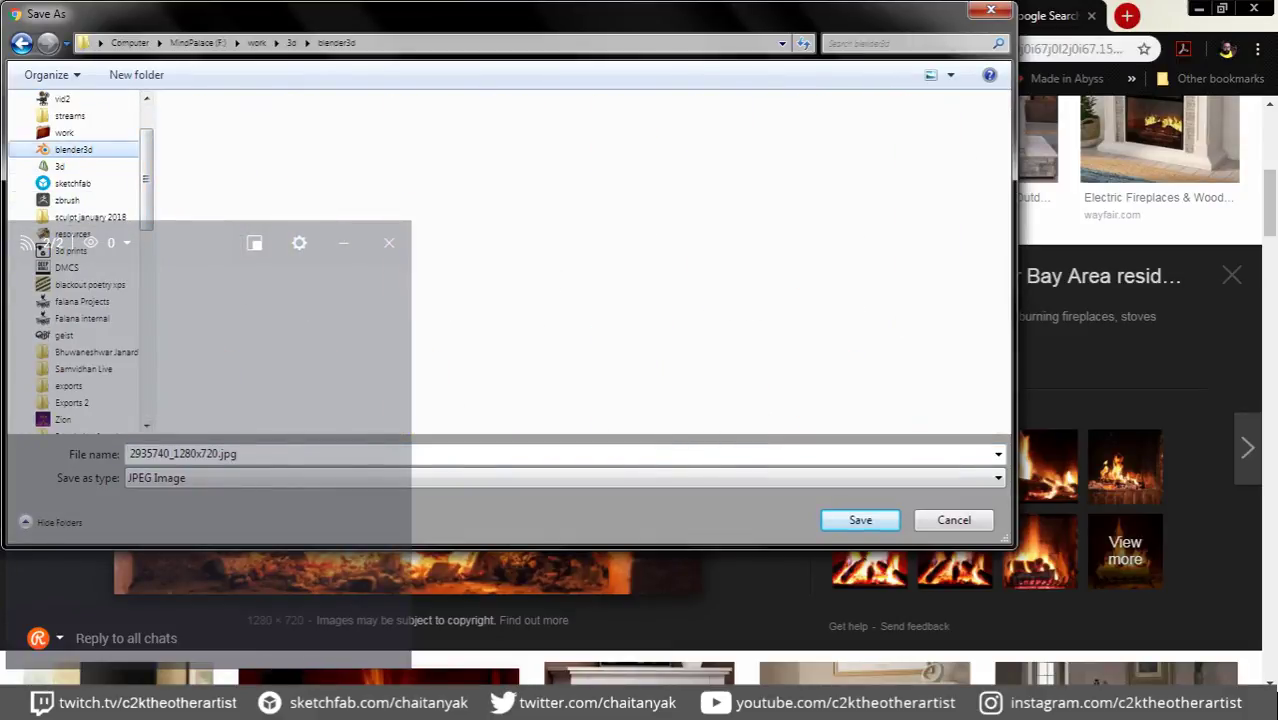
{"action": "left_click", "coordinate": [218, 145]}
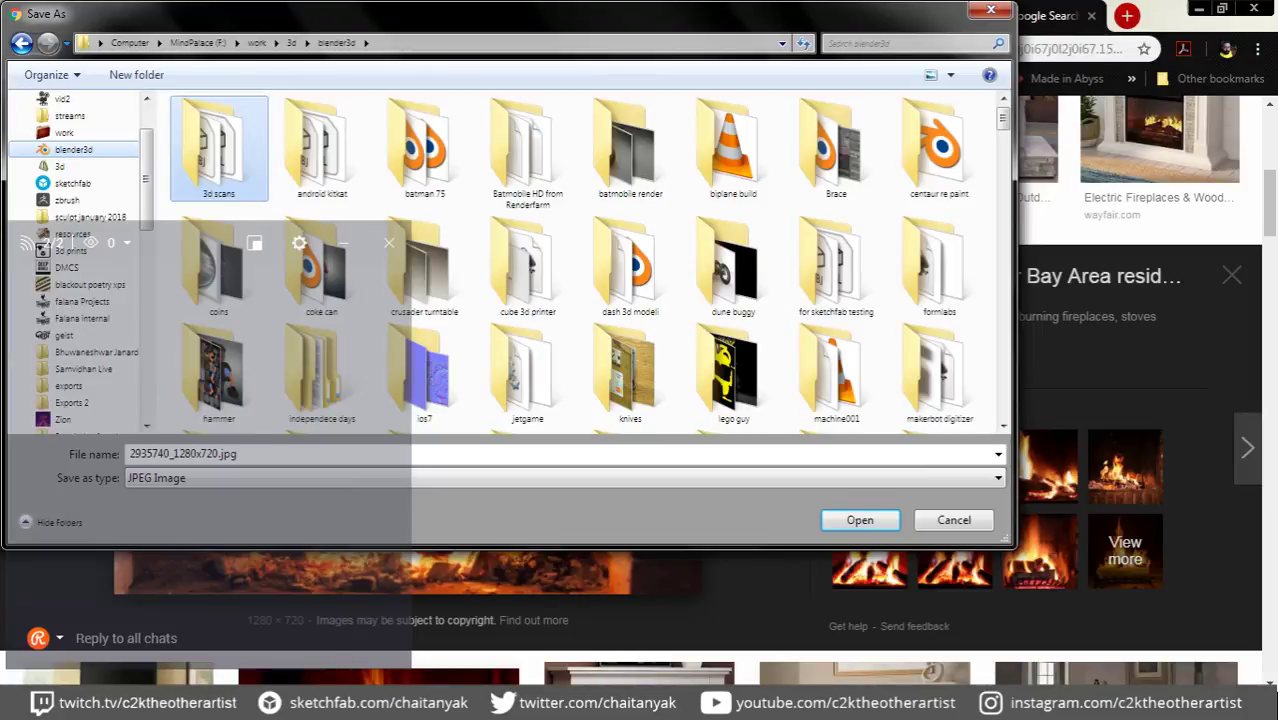
{"action": "key", "text": "3"}
{"action": "key", "text": "3"}
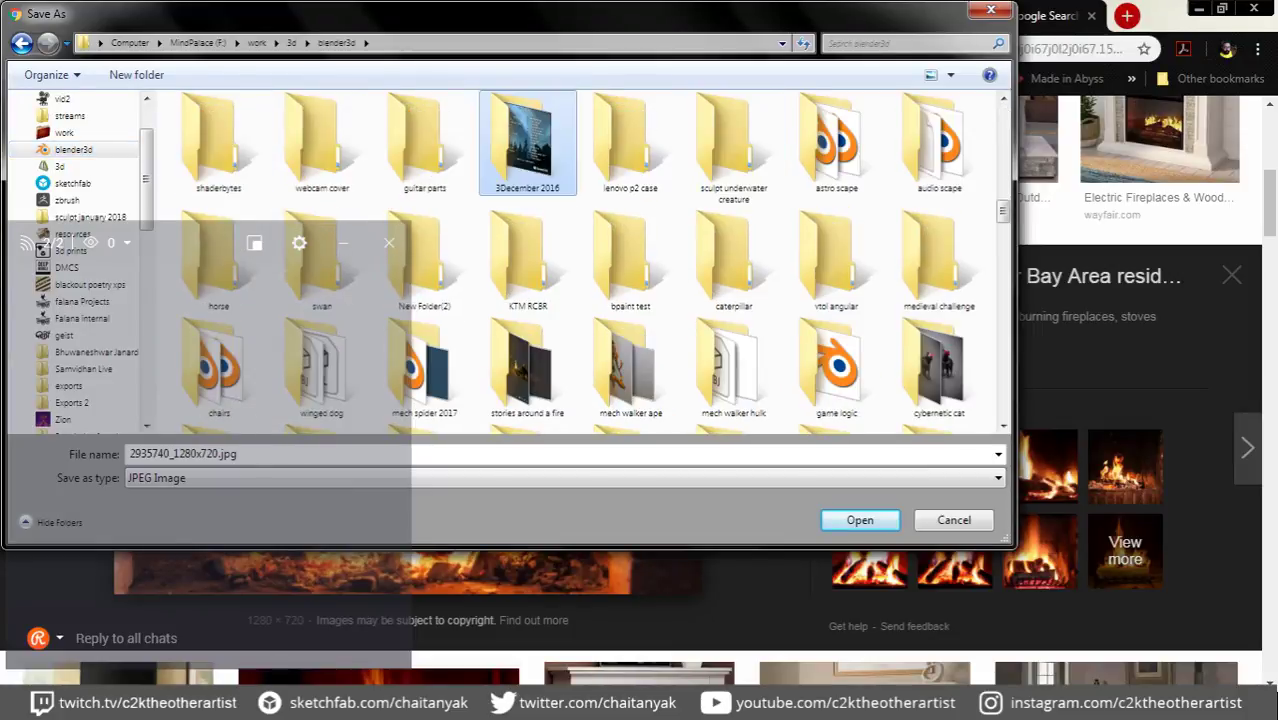
{"action": "key", "text": "3"}
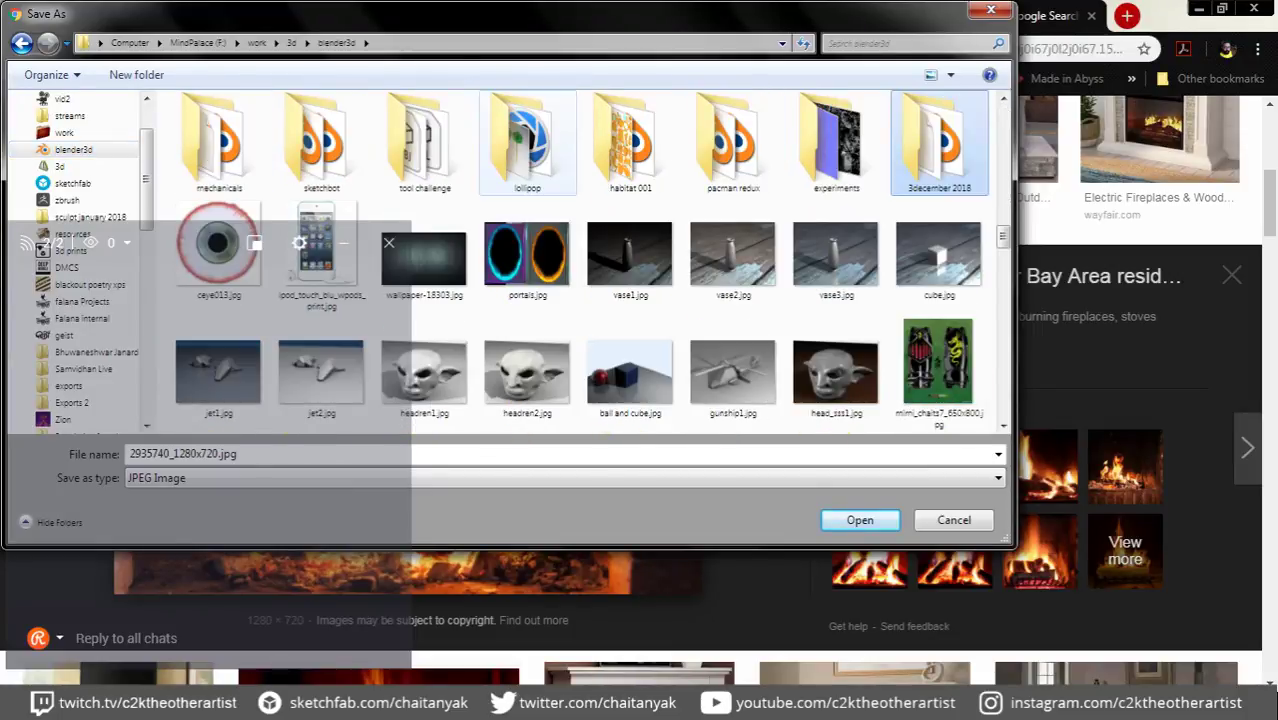
{"action": "key", "text": "Return"}
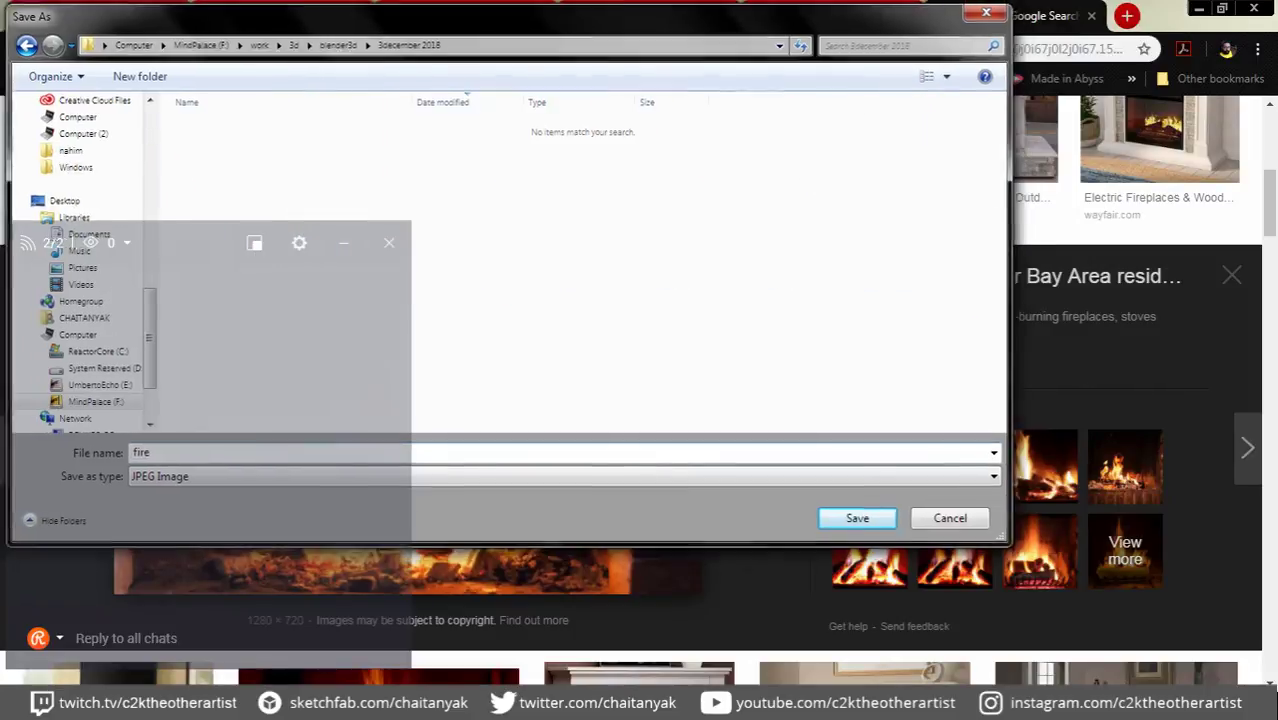
{"action": "key", "text": "Return"}
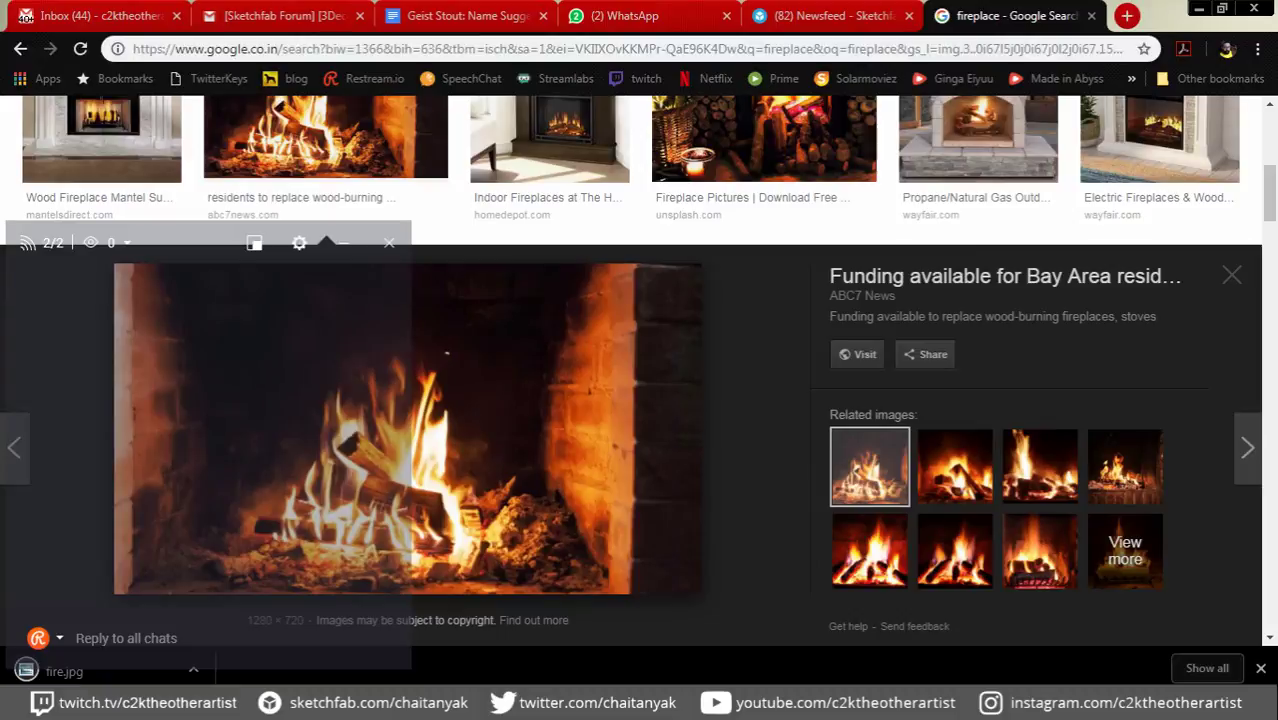
Step: In Blender's Save As browser, reuse the existing .blend name and start editing it after 'Dec'
{"action": "key", "text": "alt+Tab"}
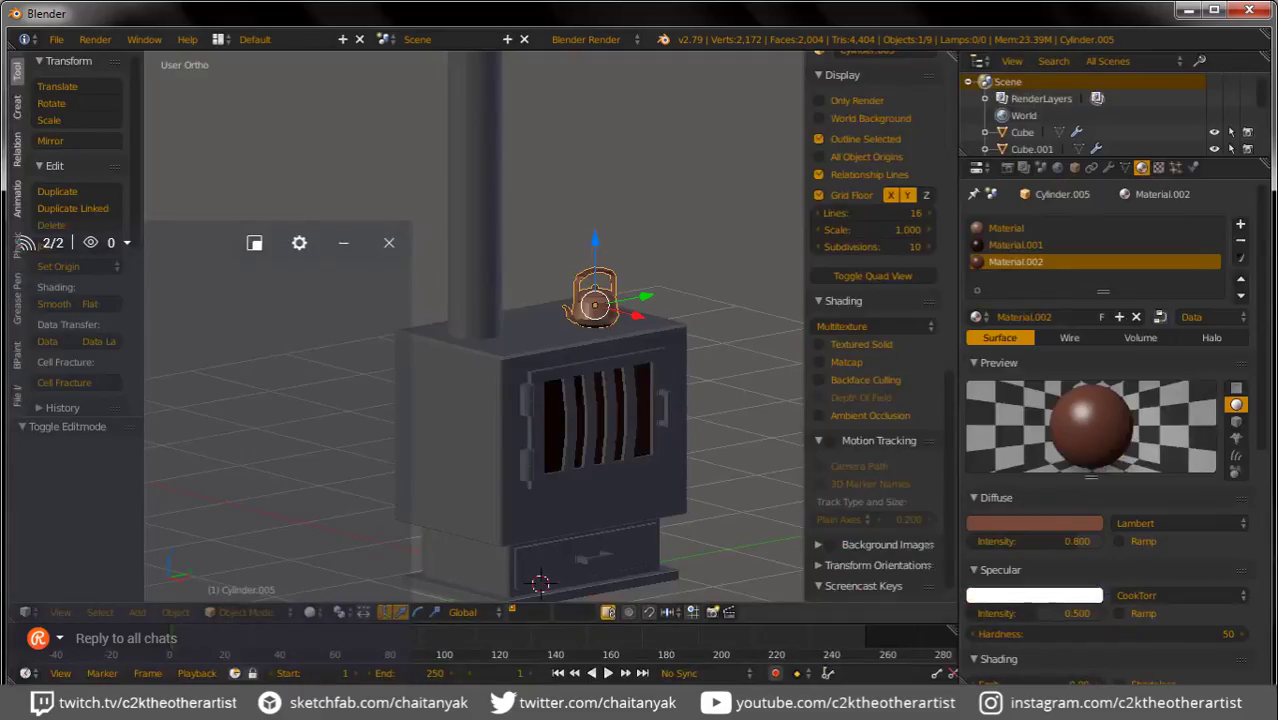
{"action": "key", "text": "ctrl+shift+s"}
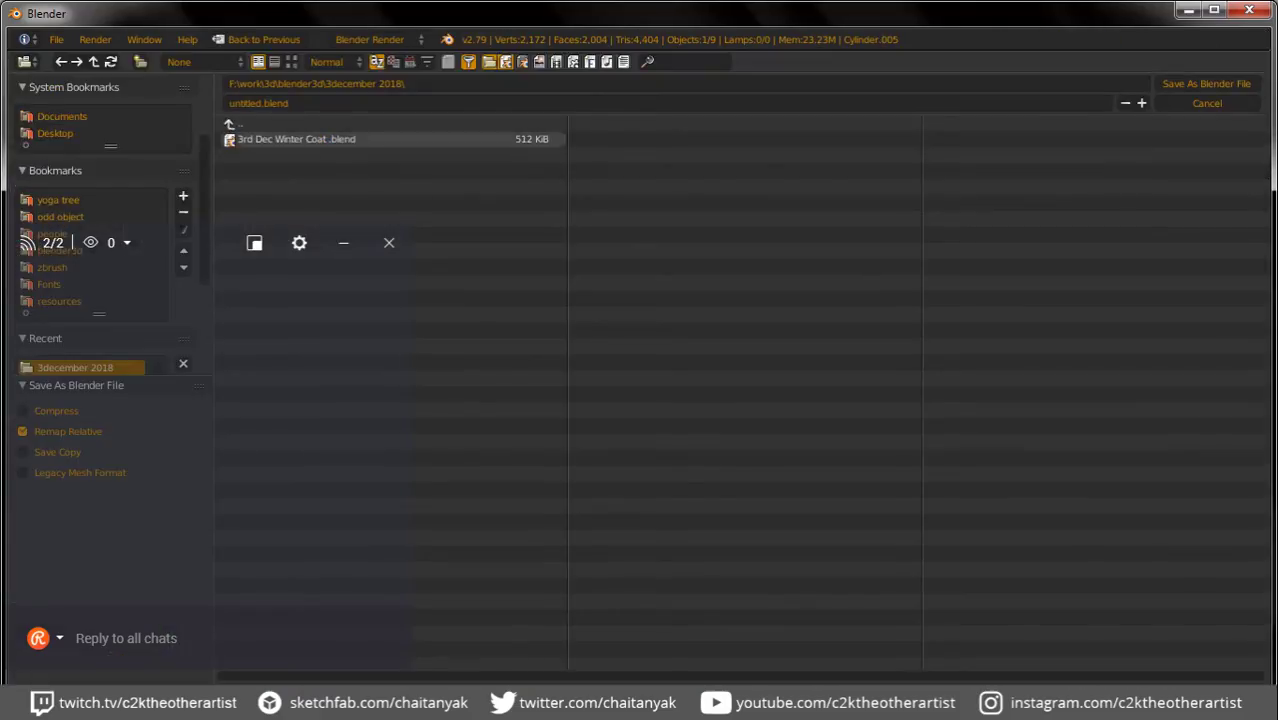
{"action": "left_click", "coordinate": [296, 139]}
{"action": "left_click", "coordinate": [300, 103]}
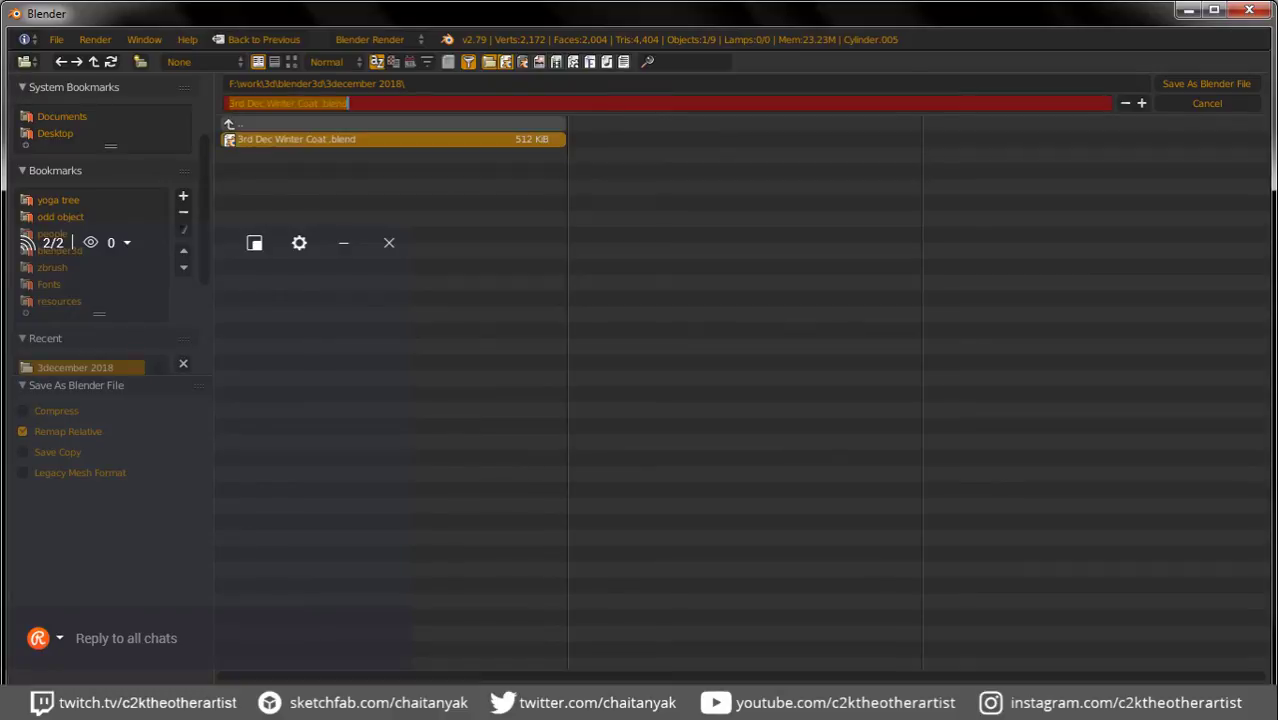
{"action": "left_click", "coordinate": [267, 103]}
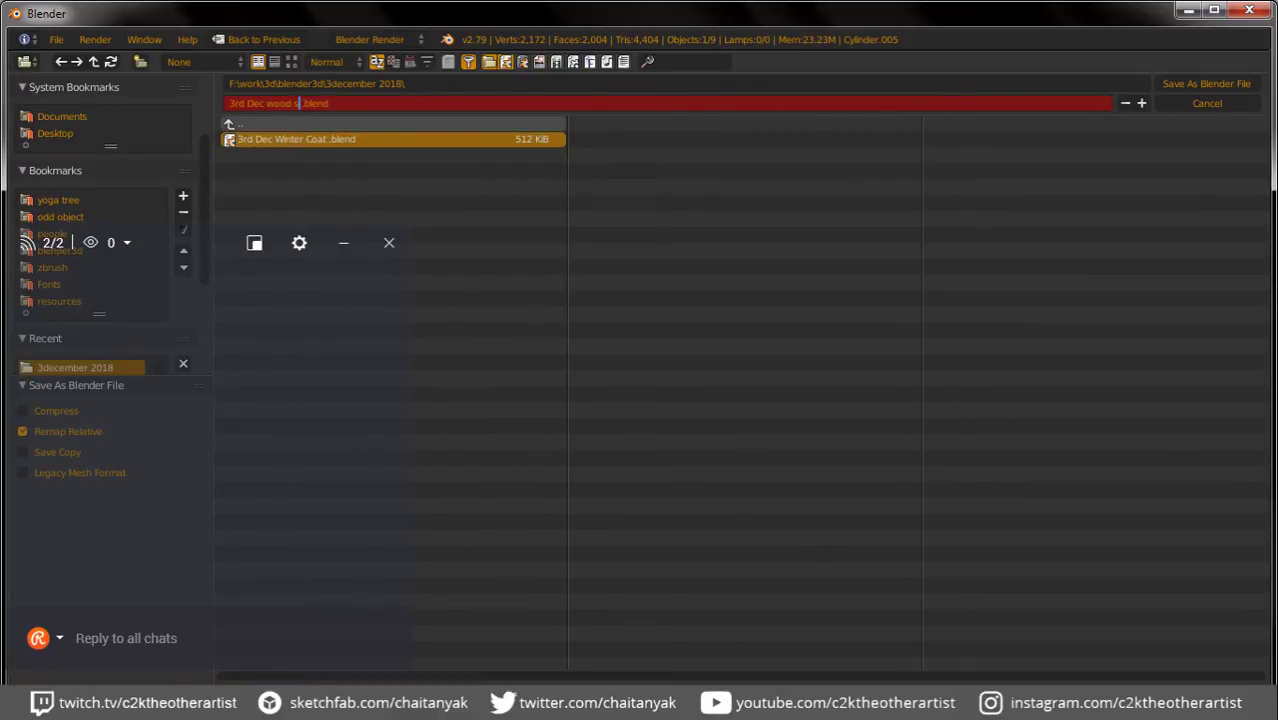
Step: Save the file as '3rd Dec wood stove .blend' and deselect everything
{"action": "key", "text": "Return"}
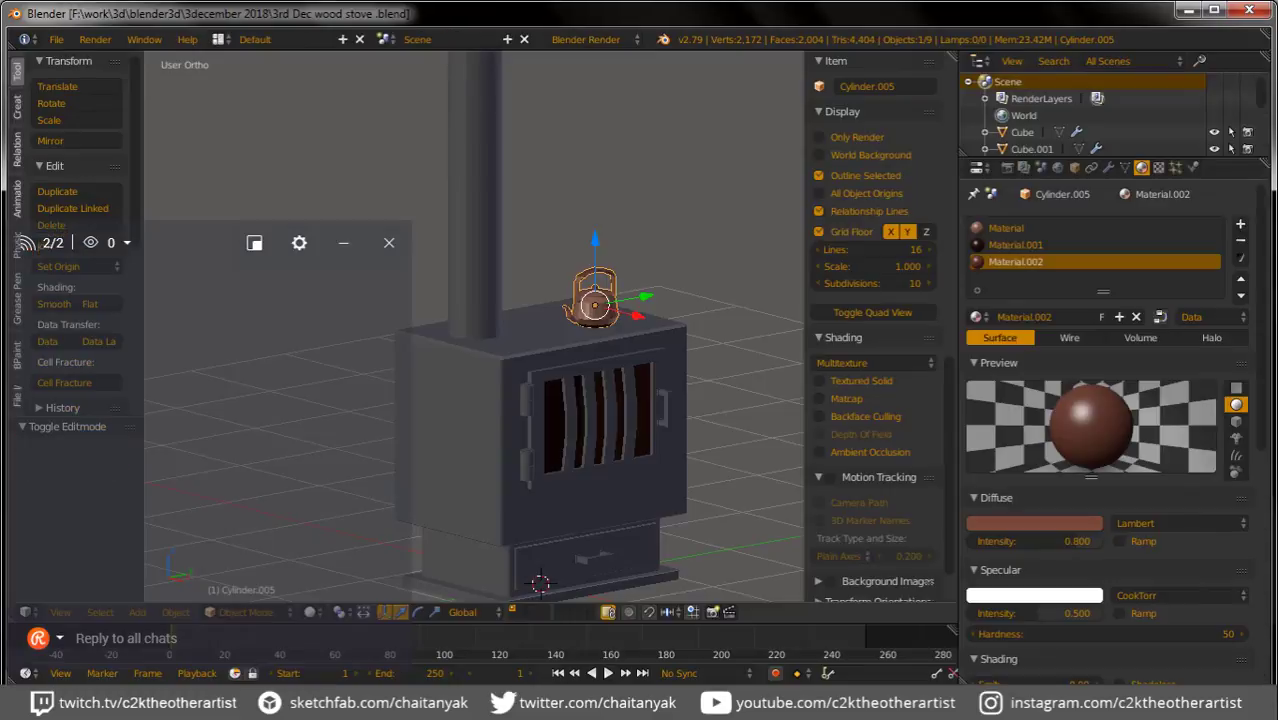
{"action": "key", "text": "a"}
{"action": "middle_click_drag", "start_coordinate": [540, 583], "coordinate": [555, 588]}
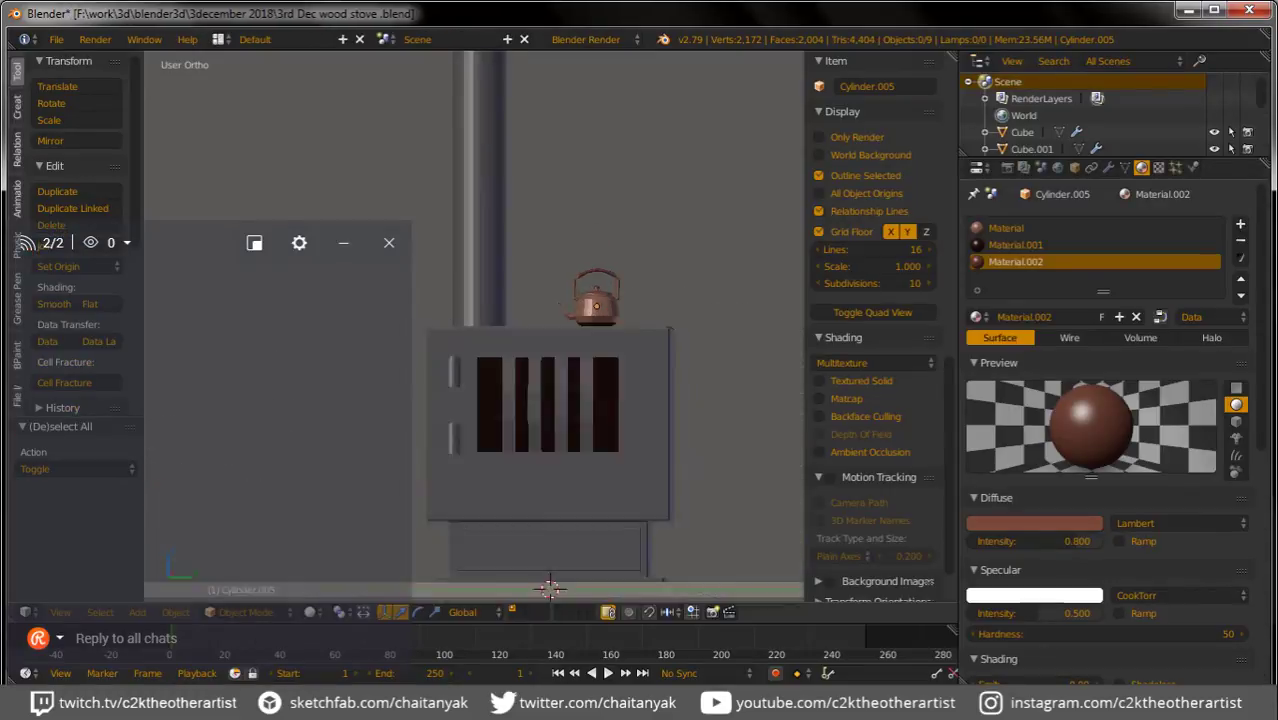
Step: Import fire.jpg as an image plane, enlarge it, and show textures in the viewport
{"action": "key", "text": "shift+a"}
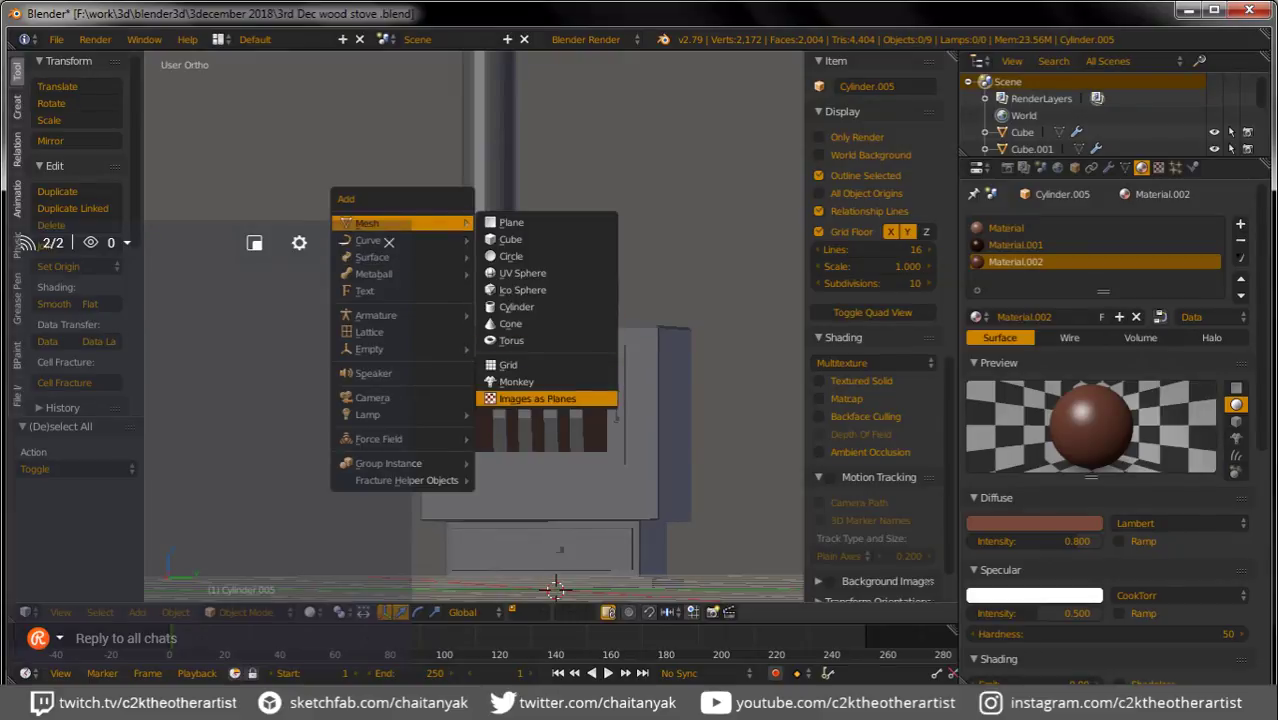
{"action": "left_click", "coordinate": [537, 398]}
{"action": "double_click", "coordinate": [252, 139]}
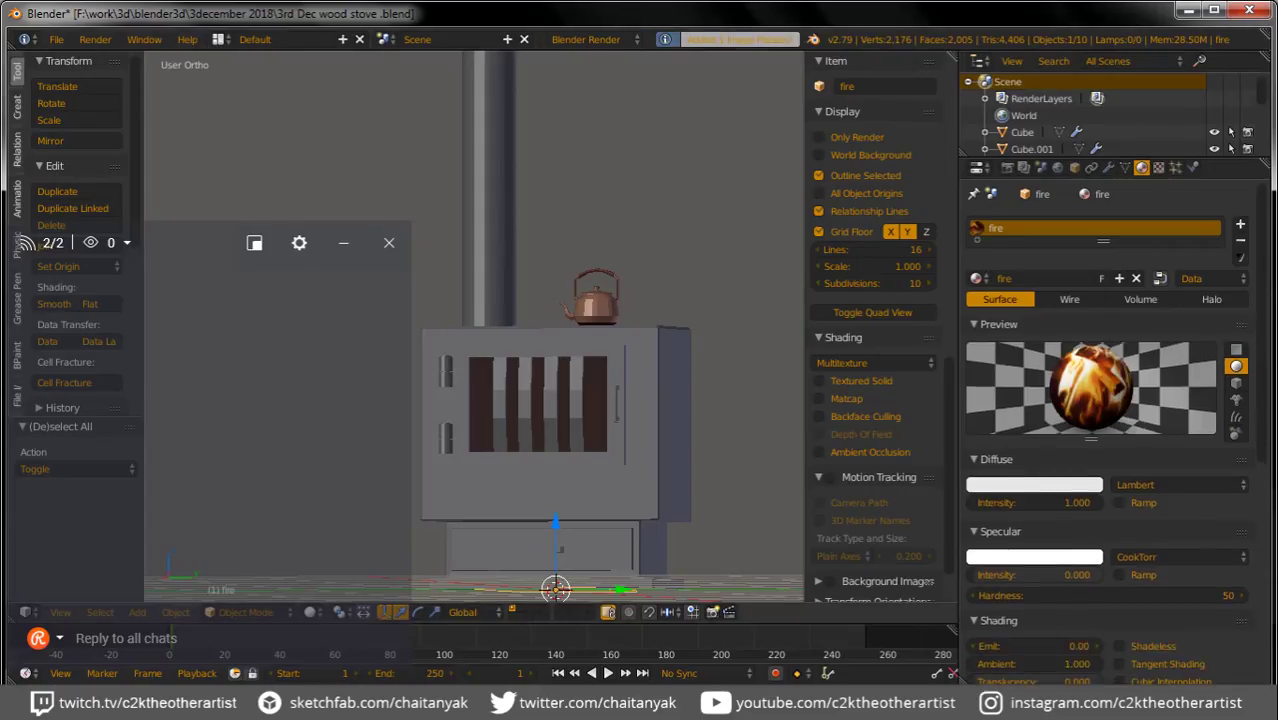
{"action": "middle_click_drag", "start_coordinate": [560, 500], "coordinate": [501, 311], "text": "shift"}
{"action": "key", "text": "s"}
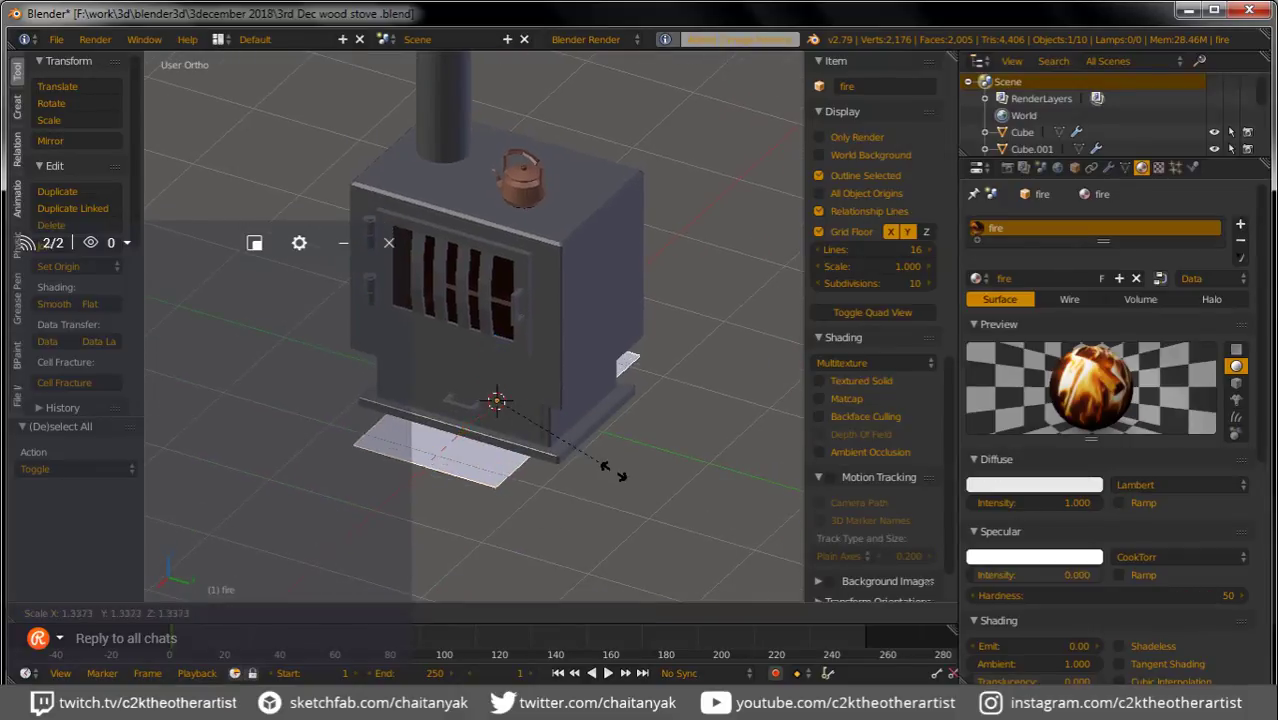
{"action": "left_click", "coordinate": [608, 465]}
{"action": "key", "text": "alt+z"}
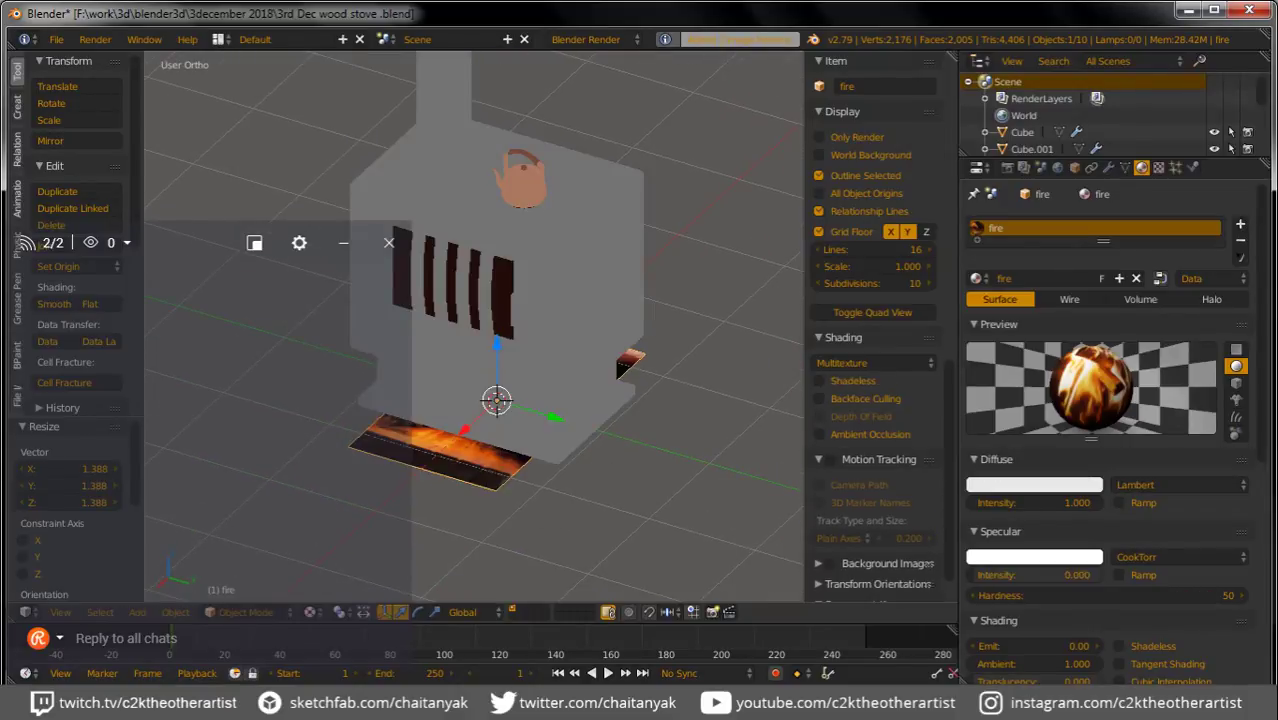
Step: Slide the fire plane out along X and rotate it 90° about Z
{"action": "key", "text": "g"}
{"action": "key", "text": "x"}
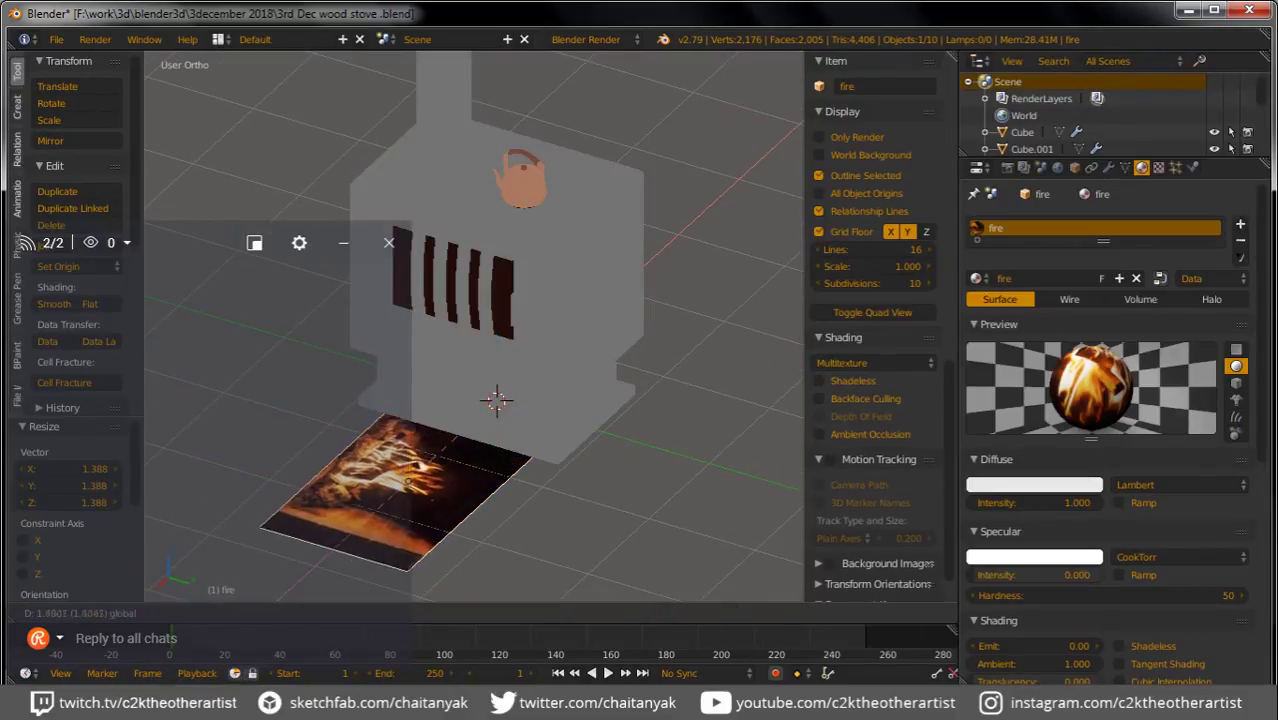
{"action": "key", "text": "Return"}
{"action": "key", "text": "r"}
{"action": "key", "text": "z"}
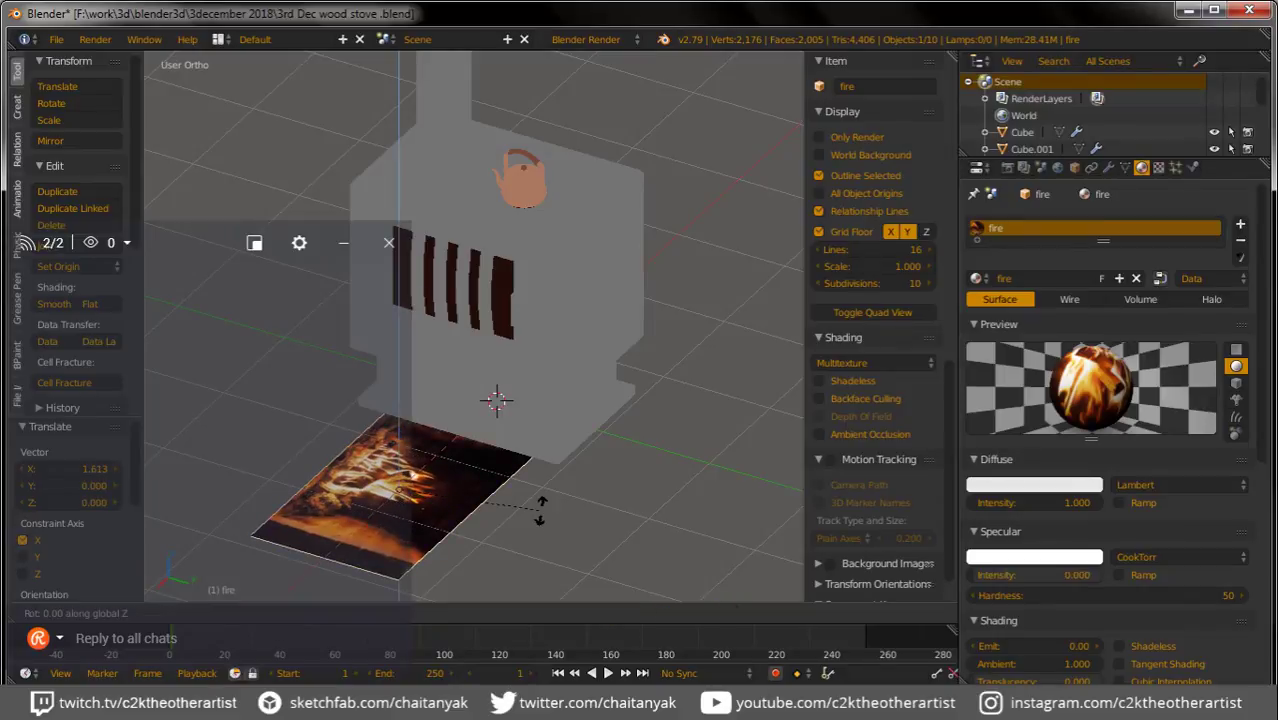
{"action": "key", "text": "9"}
{"action": "key", "text": "0"}
{"action": "key", "text": "Return"}
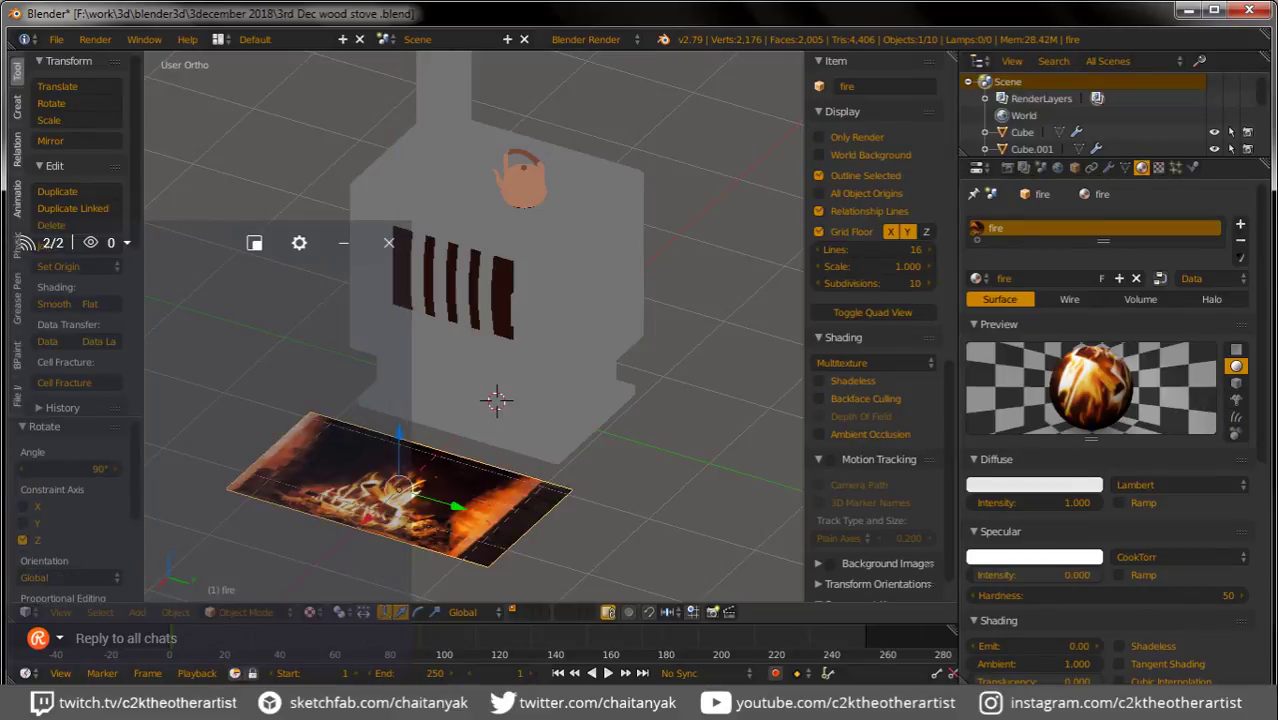
Step: Stand the fire plane upright with a 90° rotation about Y
{"action": "key", "text": "r"}
{"action": "key", "text": "Escape"}
{"action": "key", "text": "r"}
{"action": "key", "text": "y"}
{"action": "key", "text": "9"}
{"action": "key", "text": "0"}
{"action": "key", "text": "Return"}
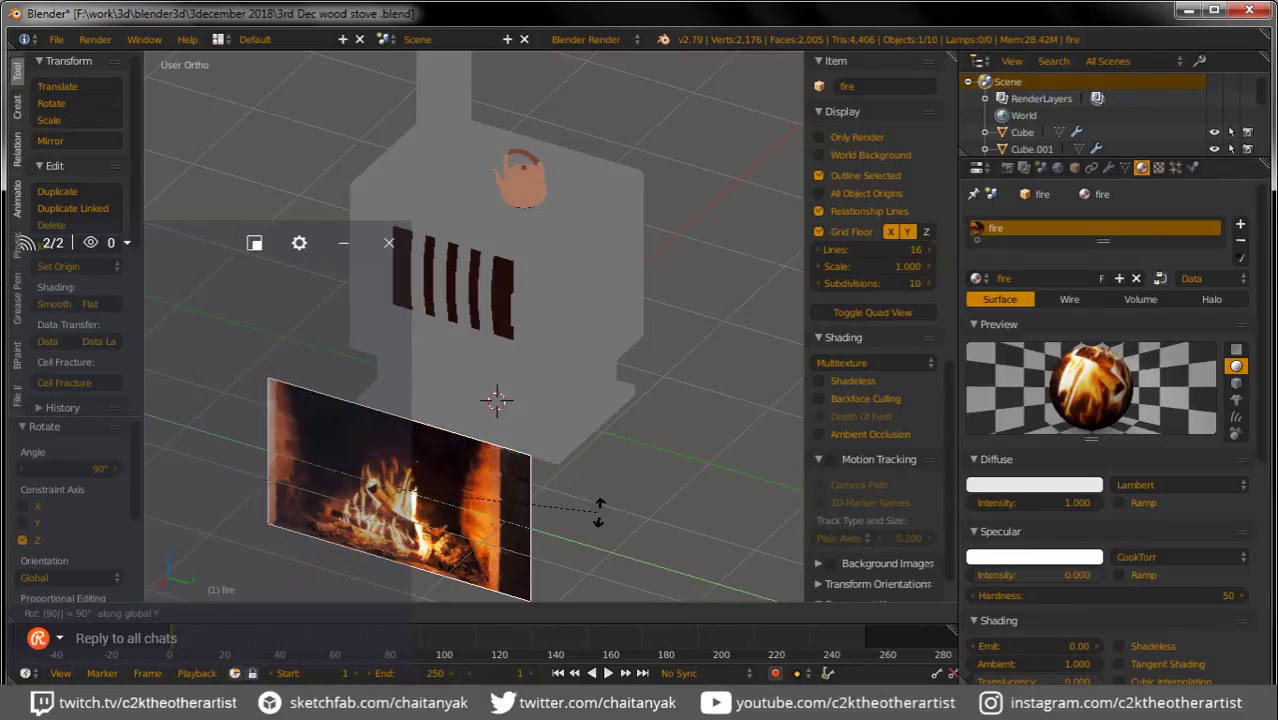
Step: Move the fire plane along X into the stove opening and raise it behind the grate
{"action": "key", "text": "g"}
{"action": "key", "text": "x"}
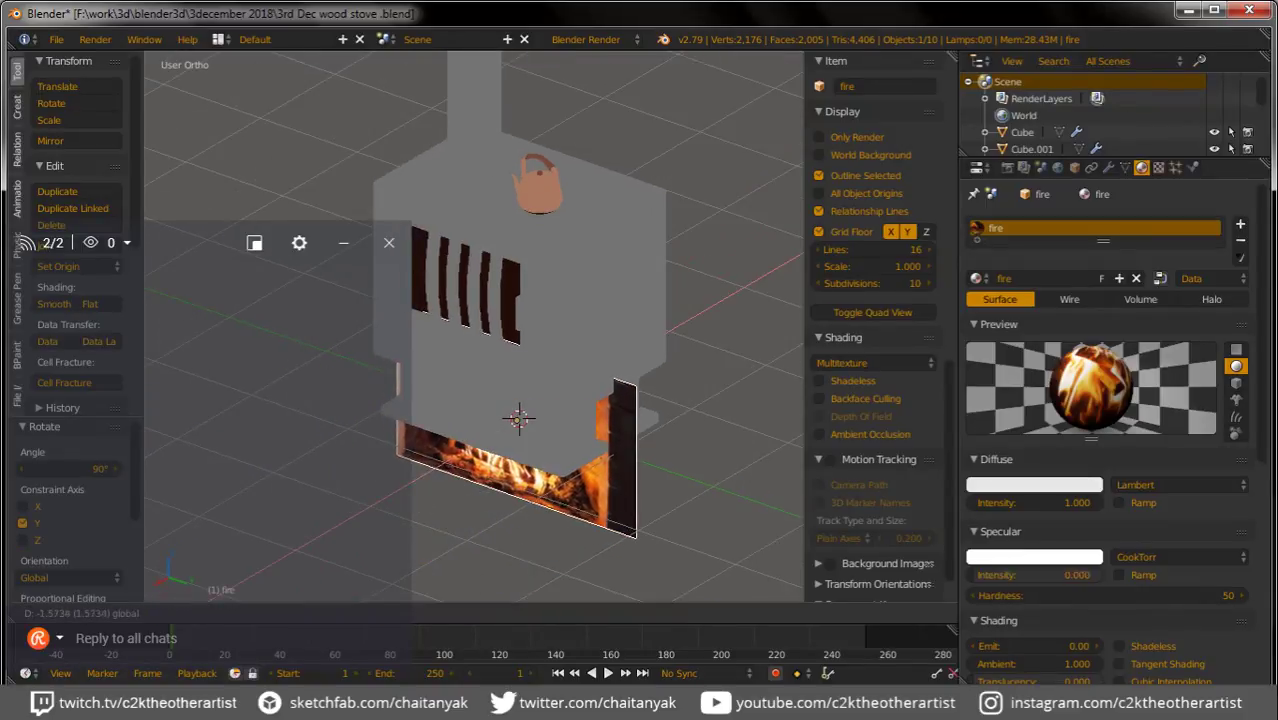
{"action": "key", "text": "Return"}
{"action": "key", "text": "g"}
{"action": "key", "text": "z"}
{"action": "key", "text": "Return"}
{"action": "mouse_move", "coordinate": [516, 420]}
{"action": "middle_mouse_down"}
{"action": "mouse_move", "coordinate": [600, 410]}
{"action": "mouse_move", "coordinate": [560, 410]}
{"action": "middle_mouse_up"}
Step: Fine-tune the fire plane's height, size and X position so flames show through the bars
{"action": "key", "text": "g"}
{"action": "key", "text": "z"}
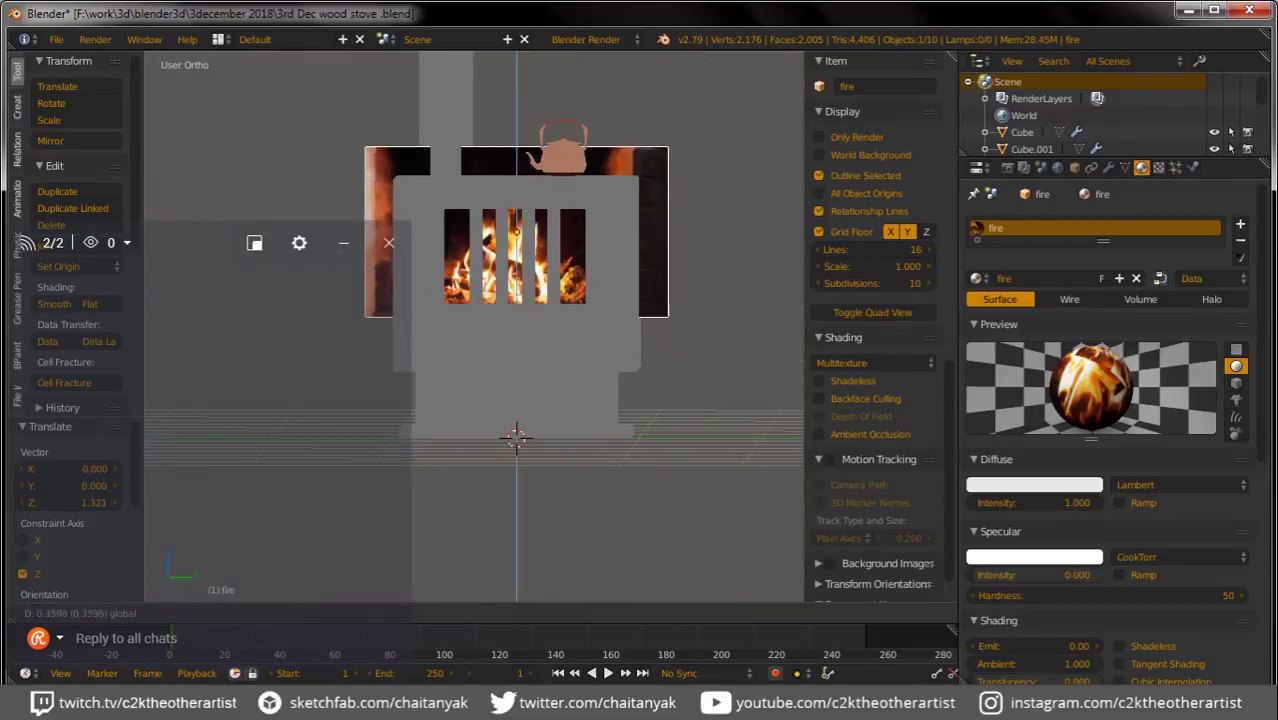
{"action": "key", "text": "Return"}
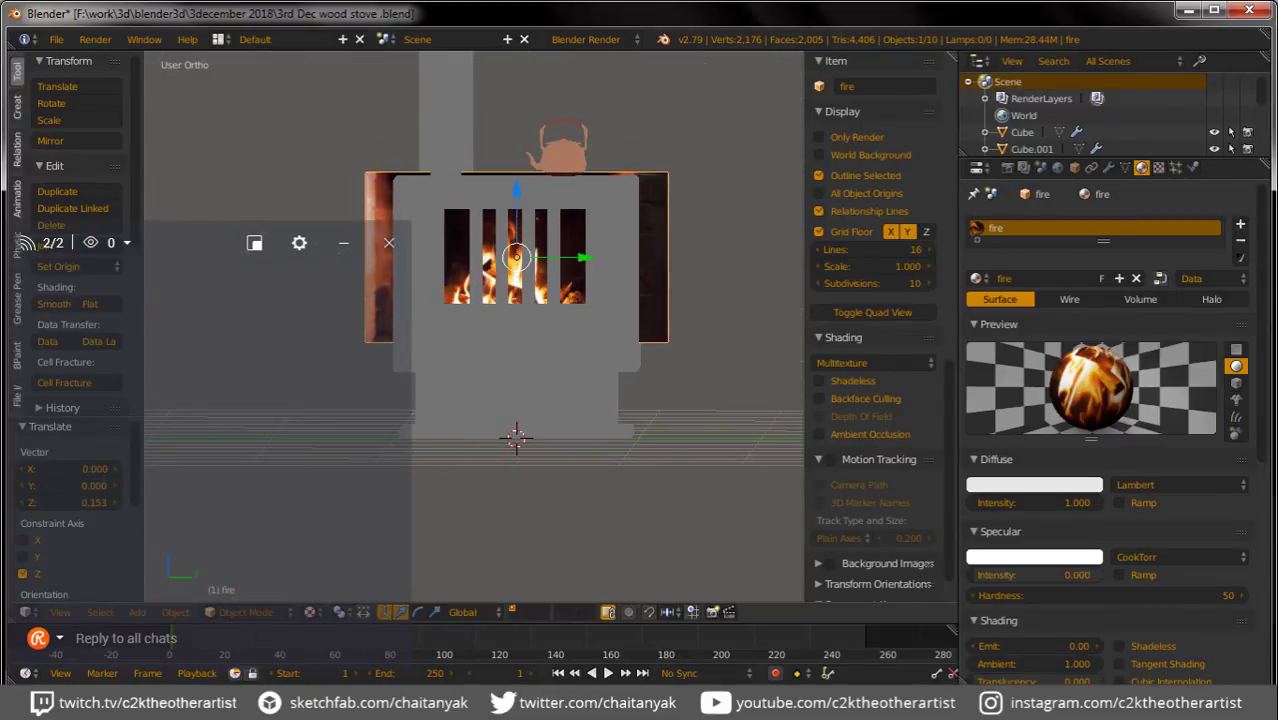
{"action": "key", "text": "s"}
{"action": "key", "text": "Return"}
{"action": "middle_click_drag", "start_coordinate": [690, 347], "coordinate": [600, 330]}
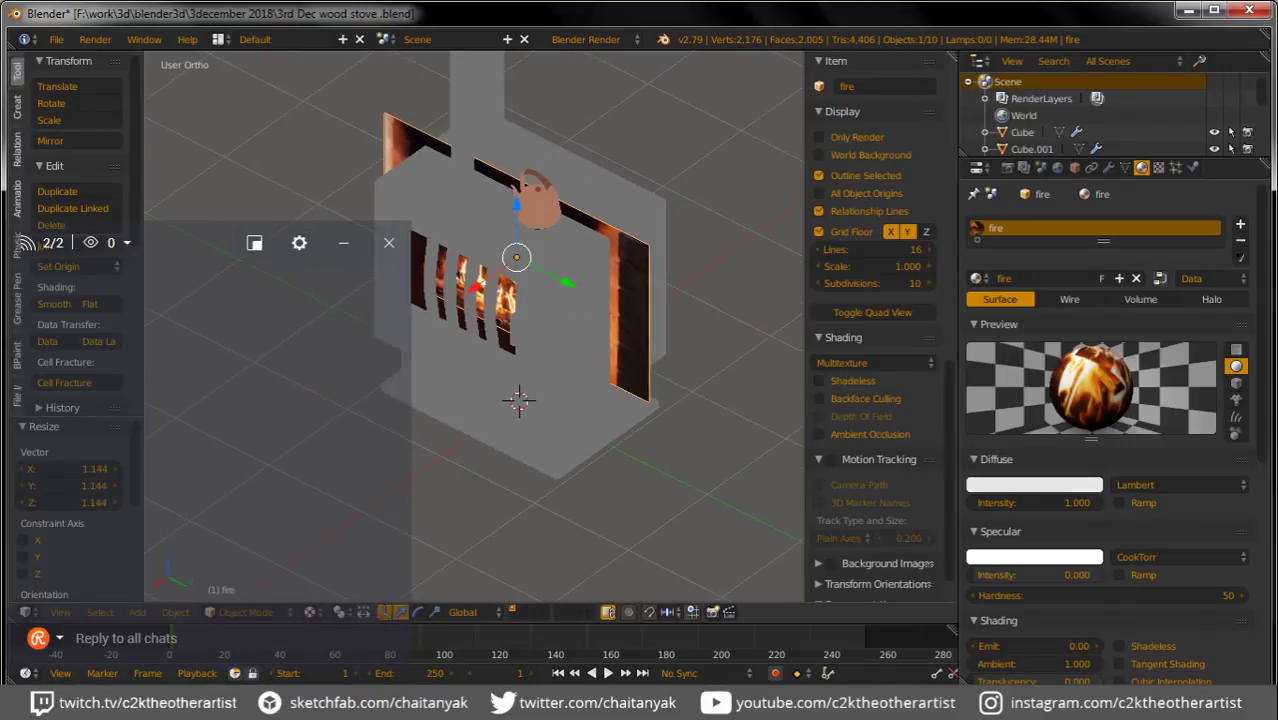
{"action": "key", "text": "x"}
{"action": "key", "text": "Return"}
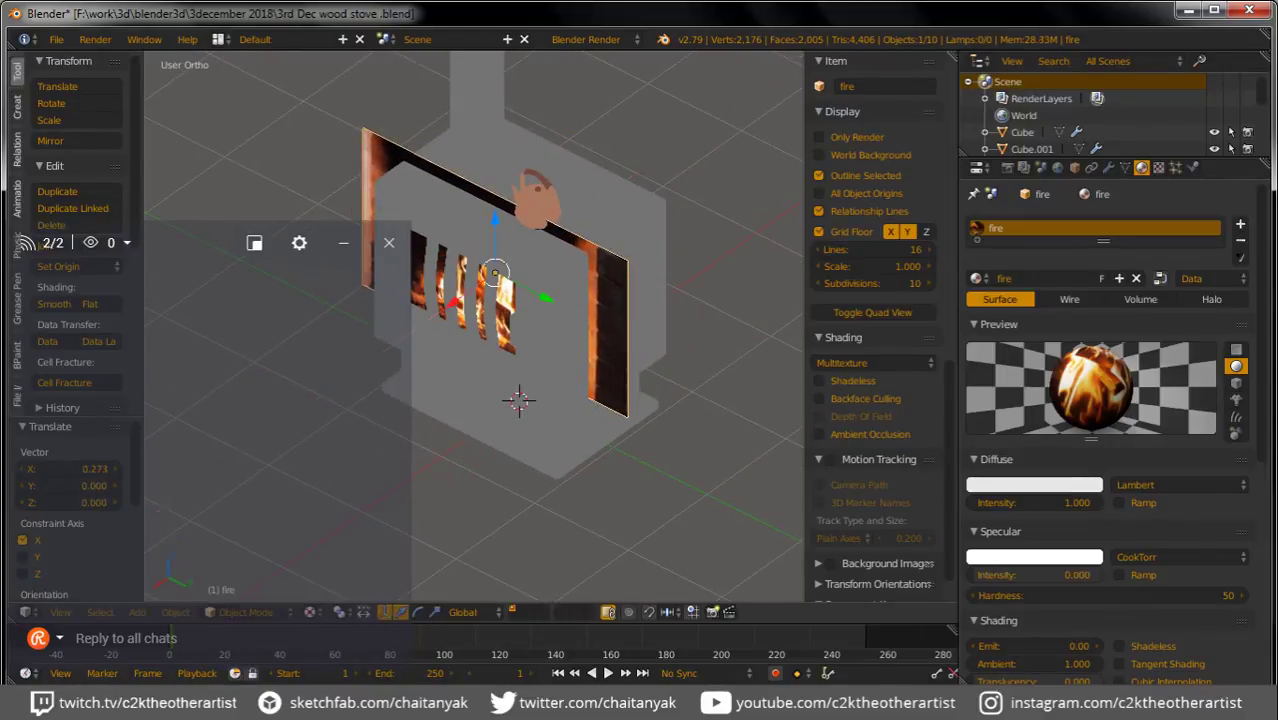
{"action": "middle_click_drag", "start_coordinate": [517, 400], "coordinate": [496, 448]}
Step: Subdivide the whole fire plane in Edit Mode
{"action": "key", "text": "Tab"}
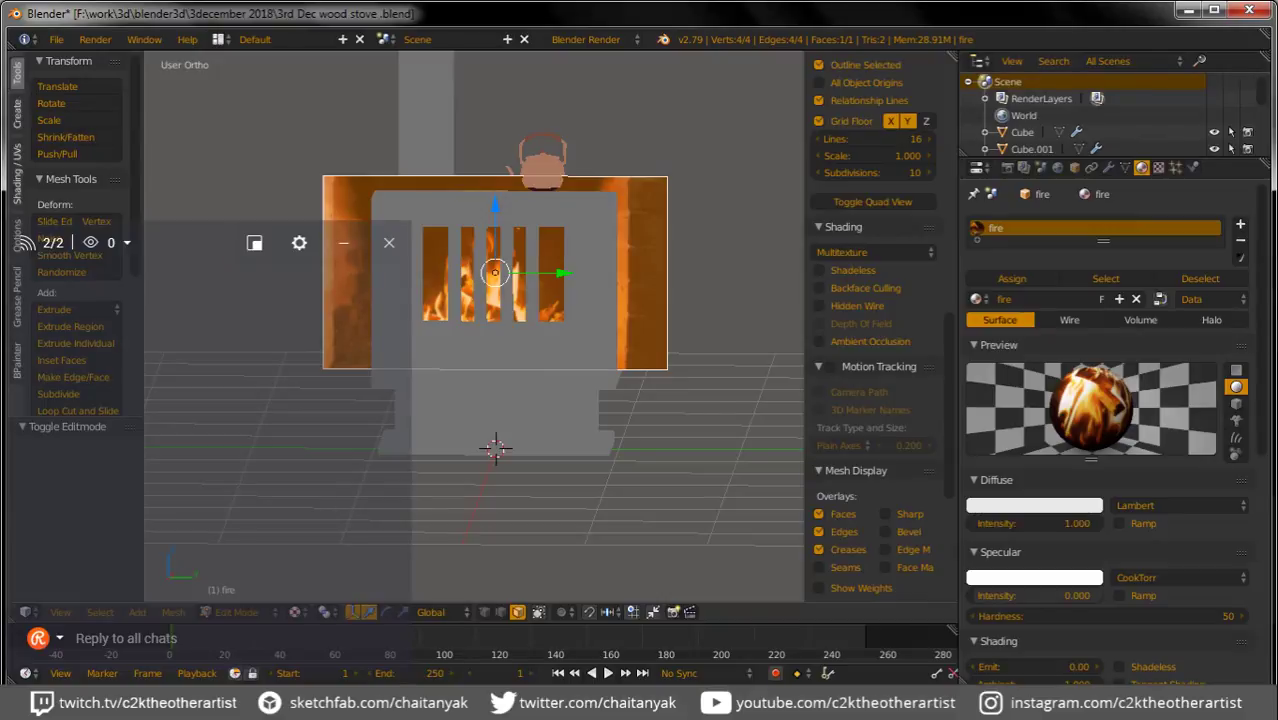
{"action": "right_click", "coordinate": [495, 177]}
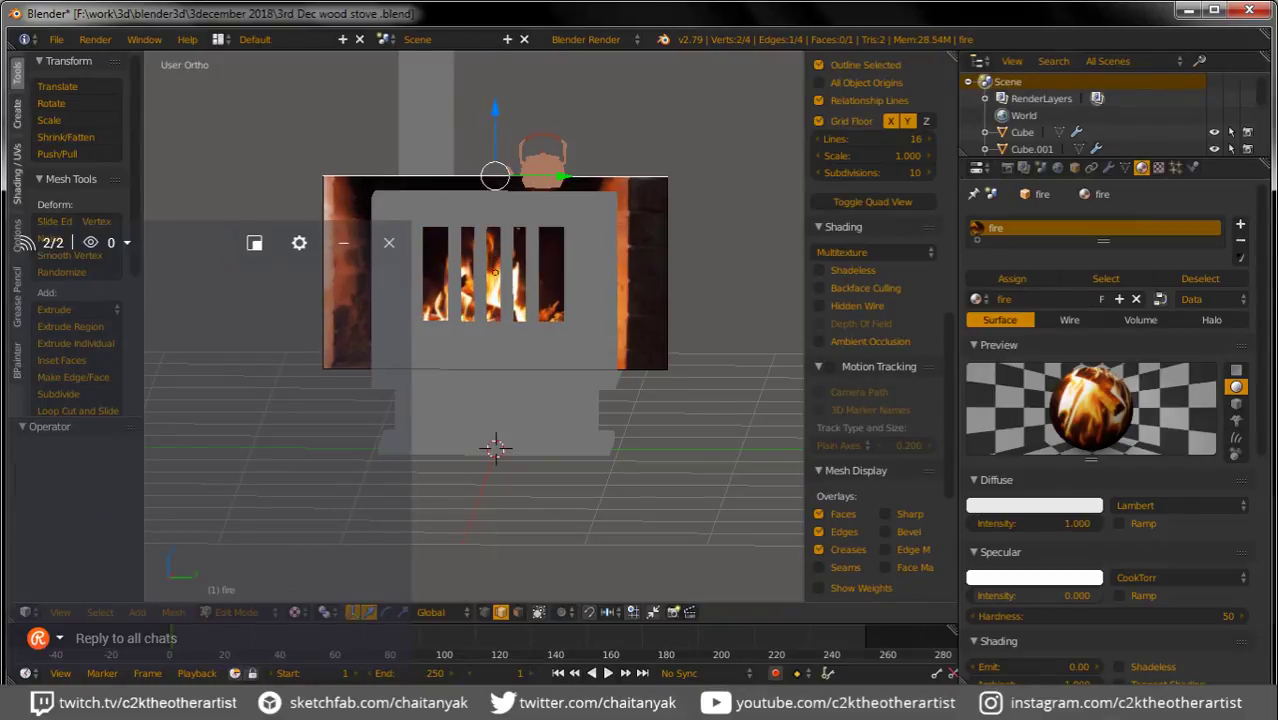
{"action": "key", "text": "a"}
{"action": "key", "text": "w"}
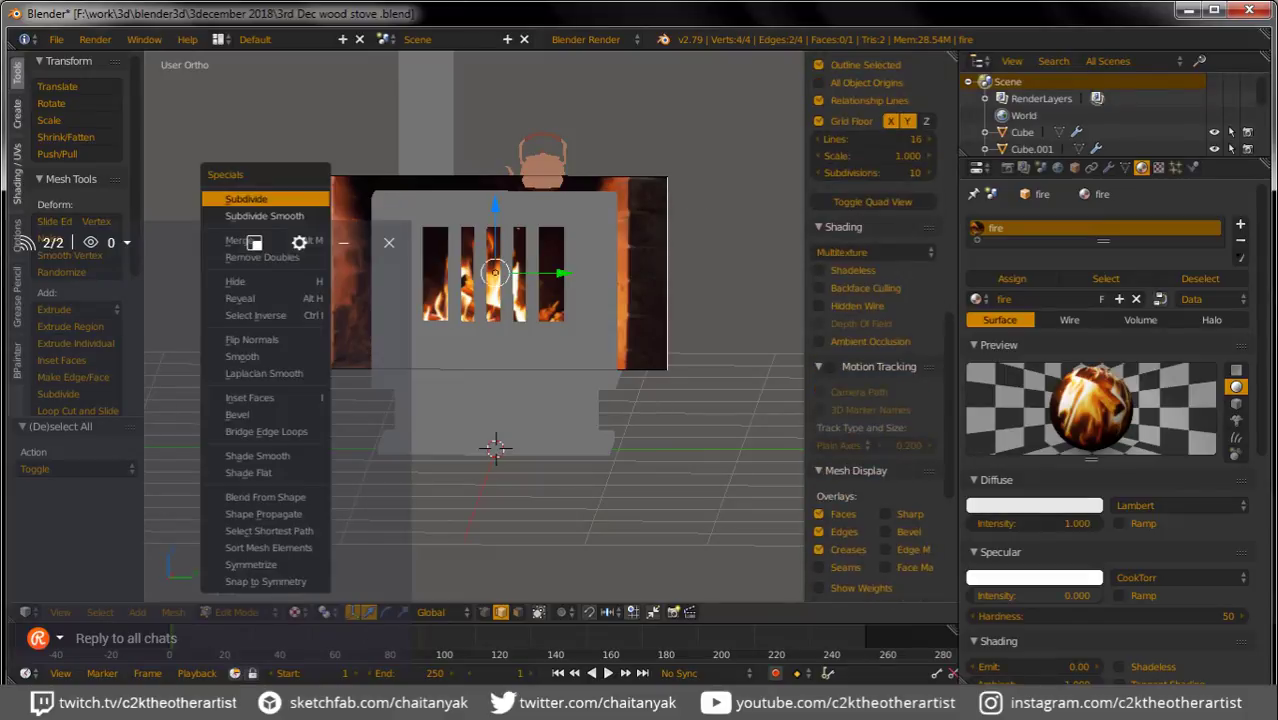
{"action": "left_click", "coordinate": [258, 197]}
Step: Subdivide the fire plane's top and middle edges, then its two top edges
{"action": "key", "text": "a"}
{"action": "right_click", "coordinate": [600, 177]}
{"action": "right_click", "coordinate": [600, 272], "text": "shift"}
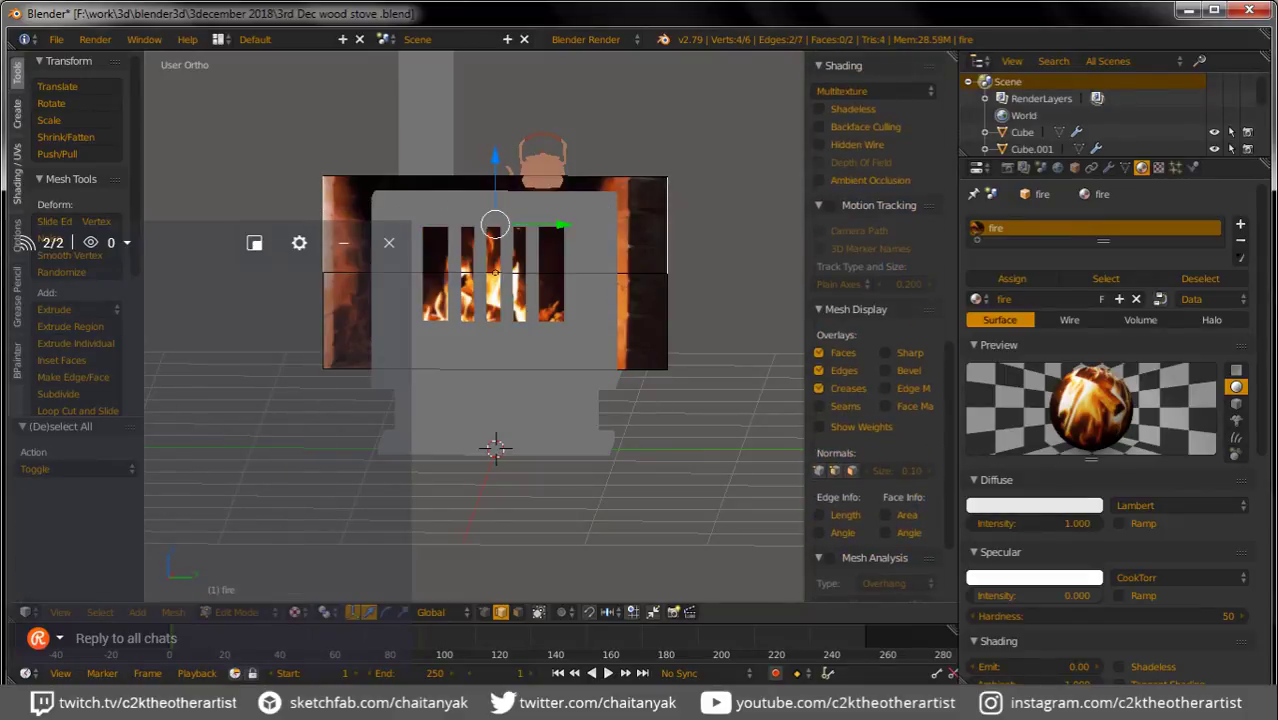
{"action": "key", "text": "w"}
{"action": "left_click", "coordinate": [688, 206]}
{"action": "key", "text": "a"}
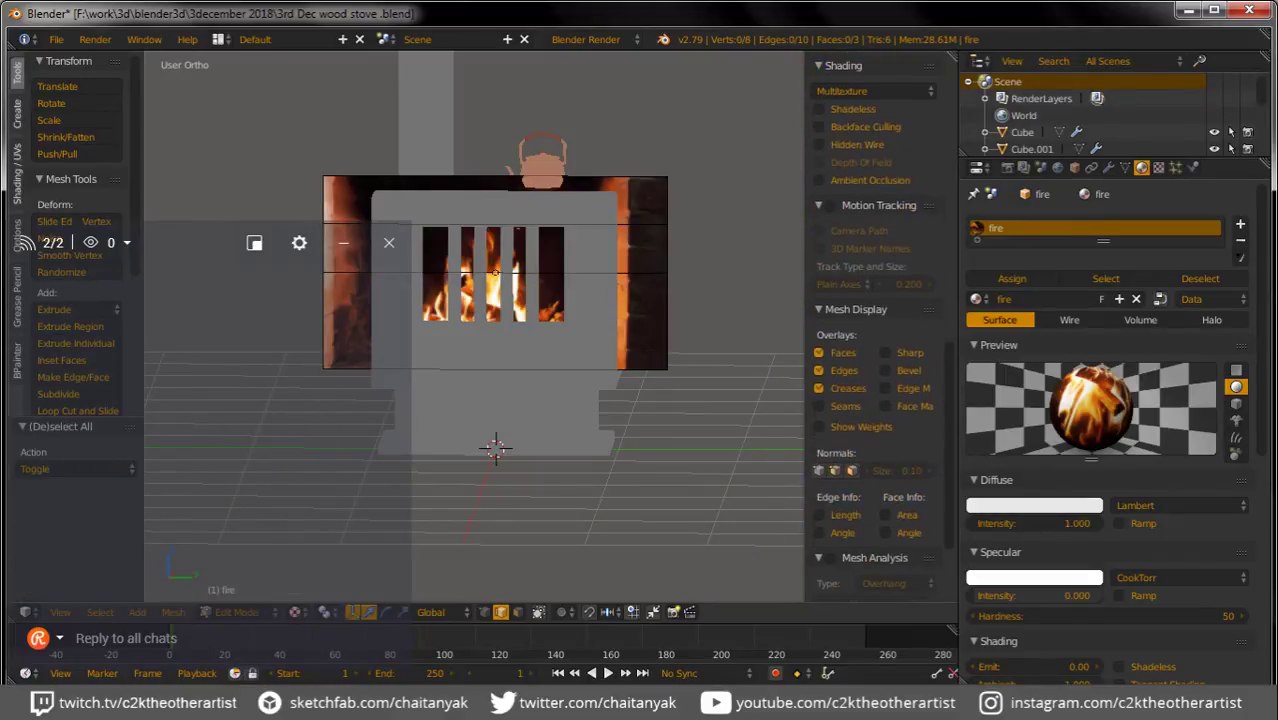
{"action": "right_click", "coordinate": [600, 200]}
{"action": "right_click", "coordinate": [340, 200], "text": "shift"}
{"action": "key", "text": "w"}
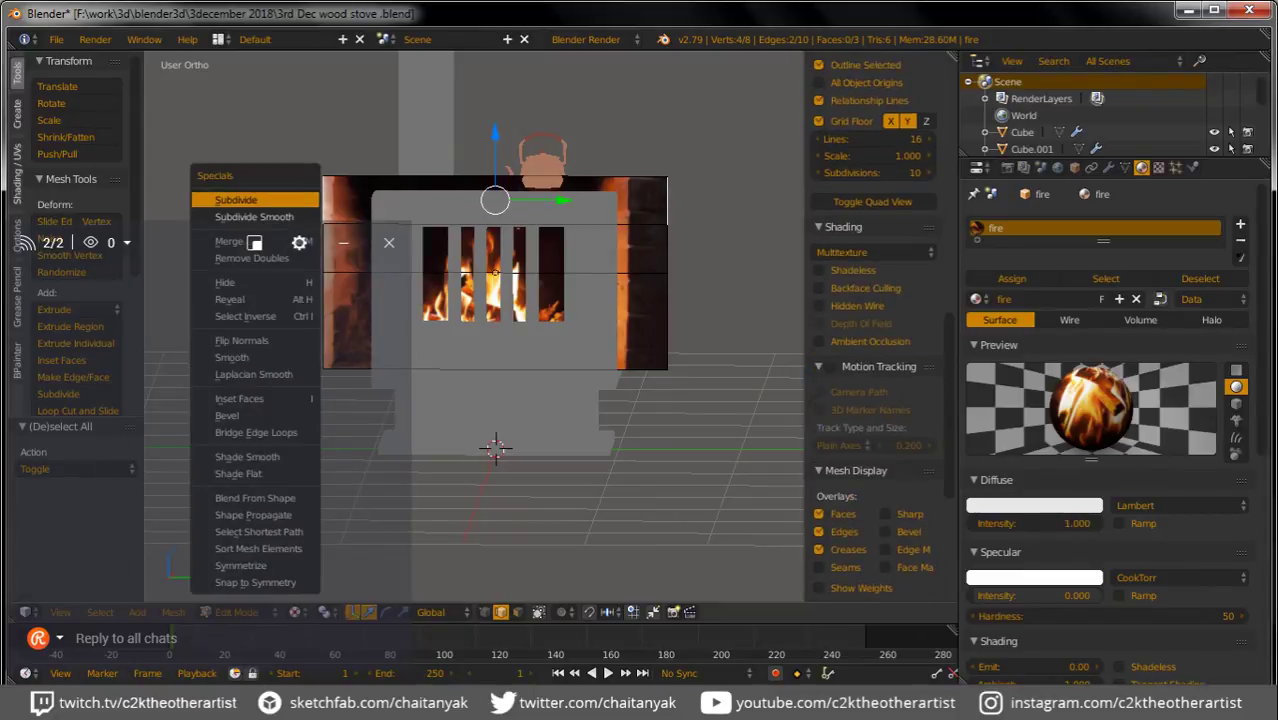
{"action": "key", "text": "Return"}
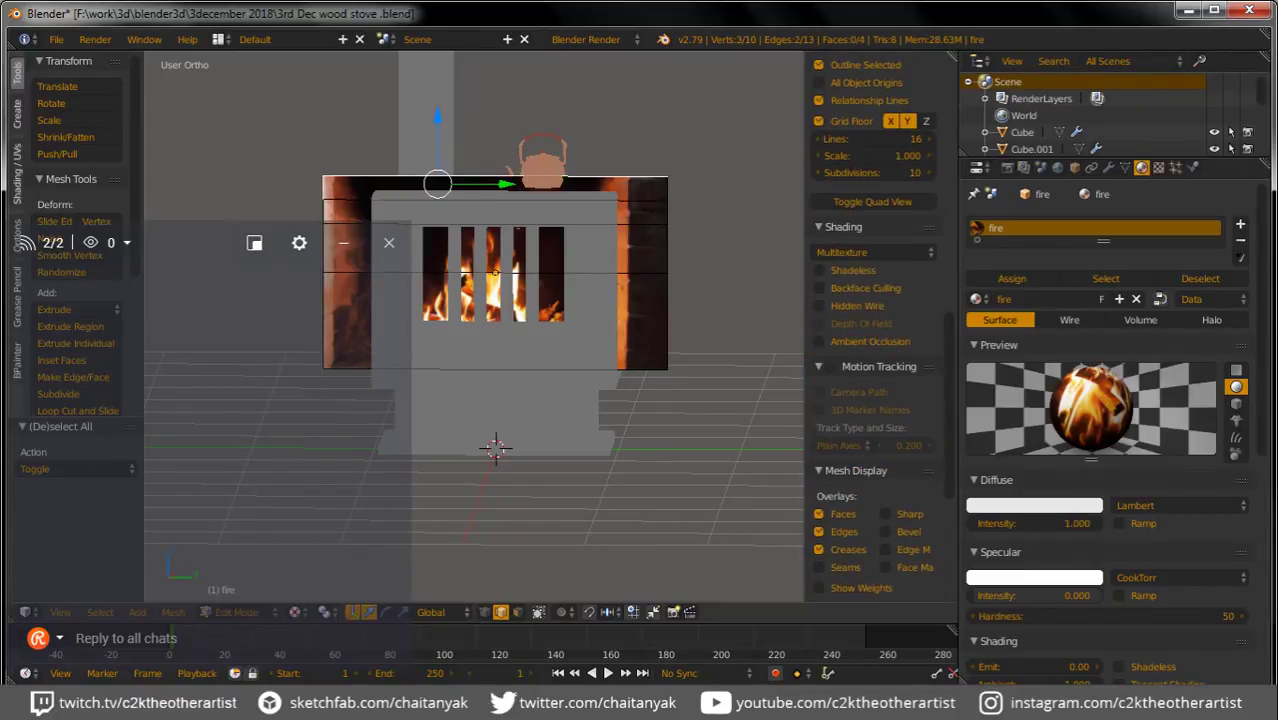
Step: Delete the extra top edges and leftover vertices from the fire plane
{"action": "key", "text": "x"}
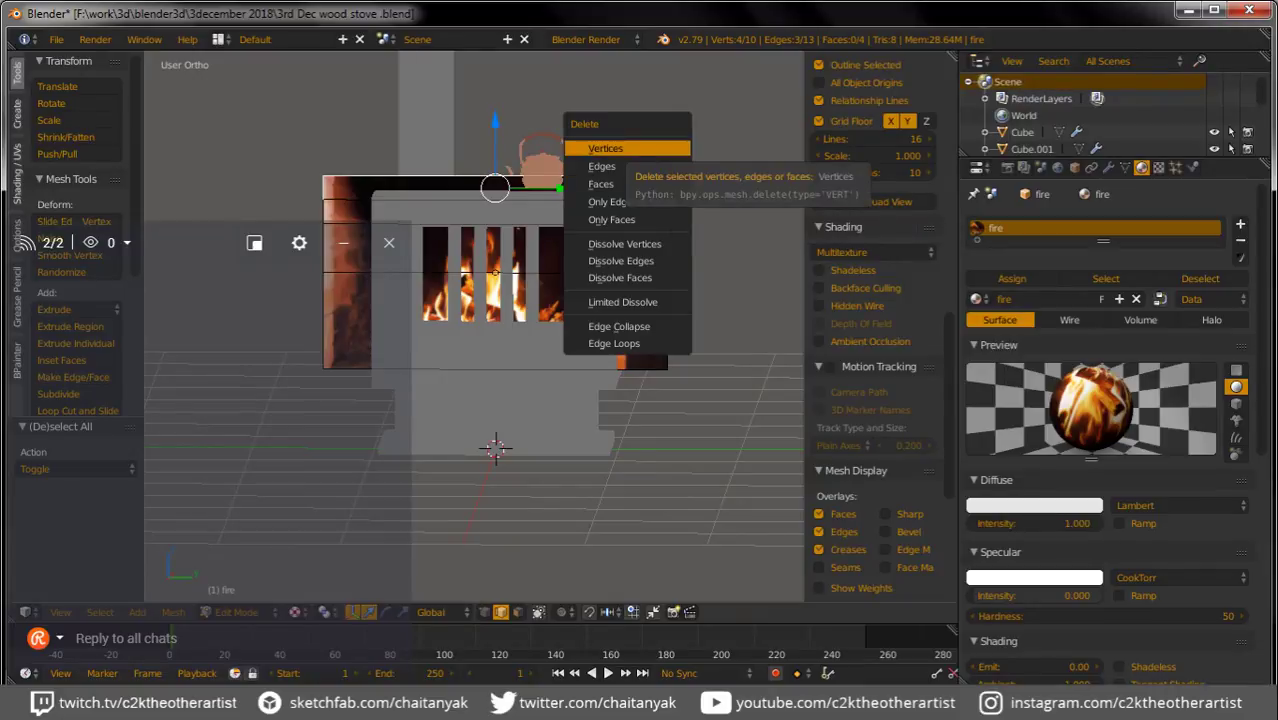
{"action": "key", "text": "Return"}
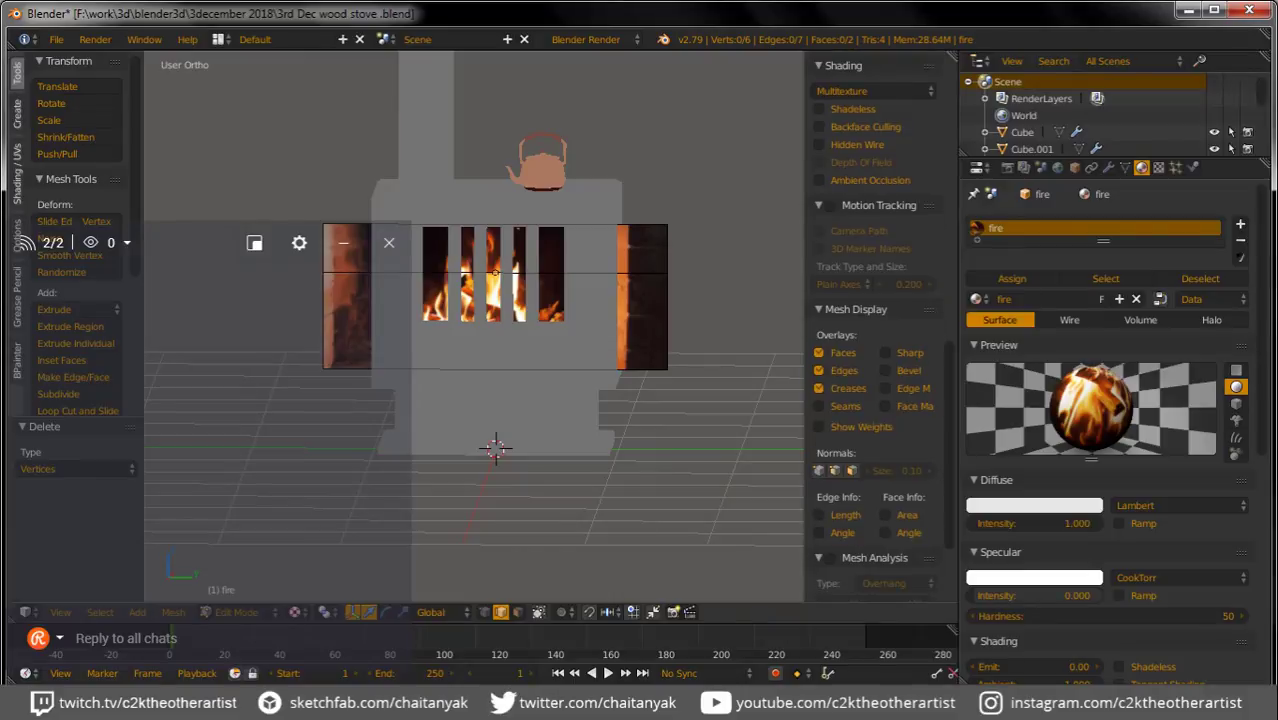
{"action": "key", "text": "ctrl+z"}
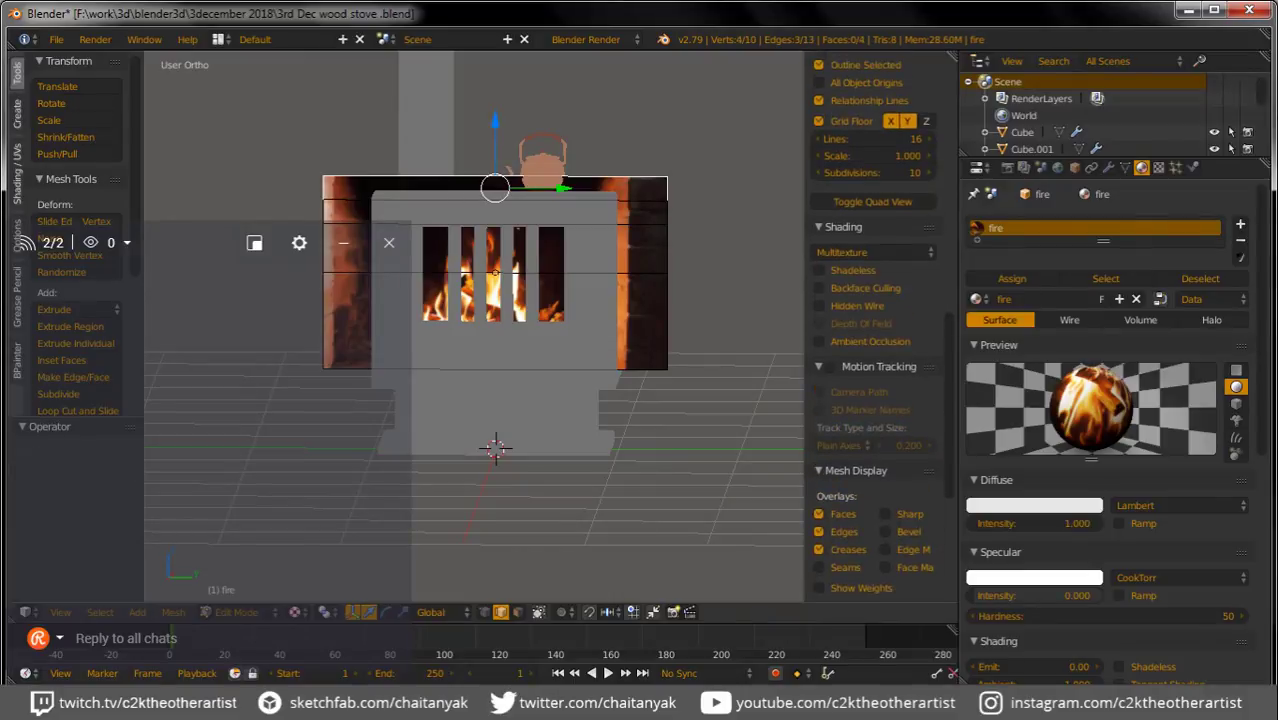
{"action": "key", "text": "x"}
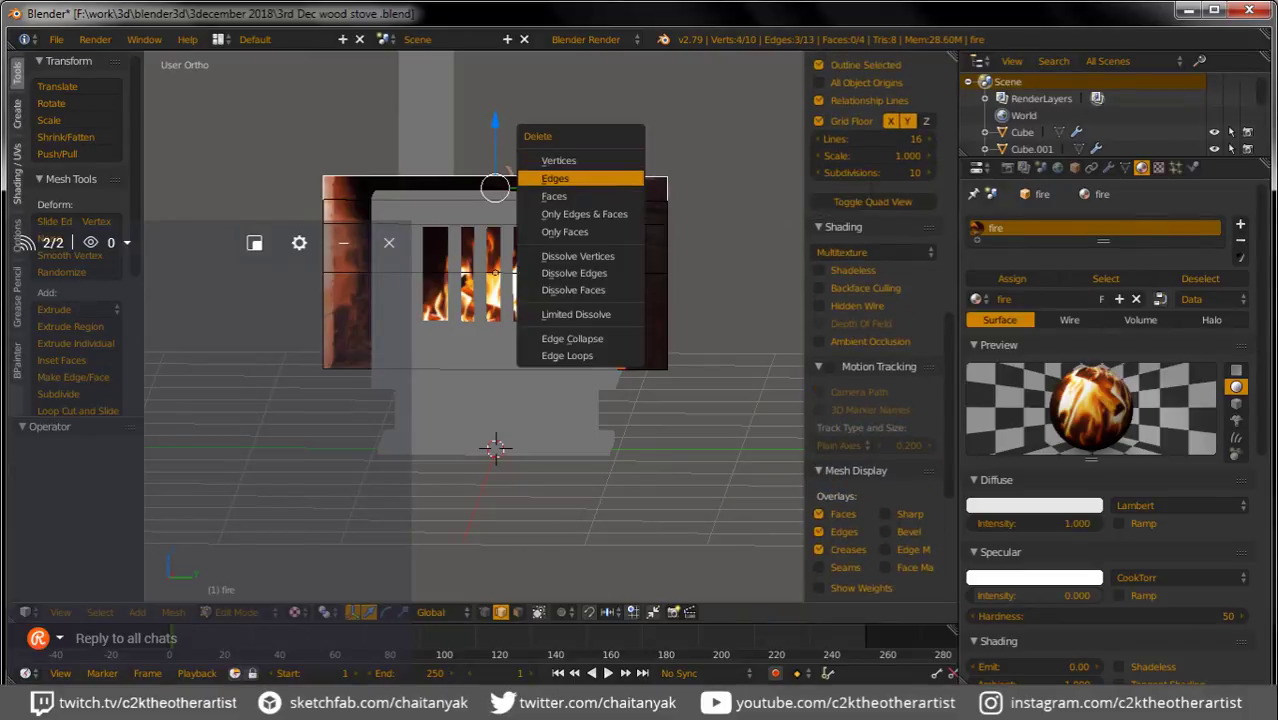
{"action": "right_click", "coordinate": [537, 179]}
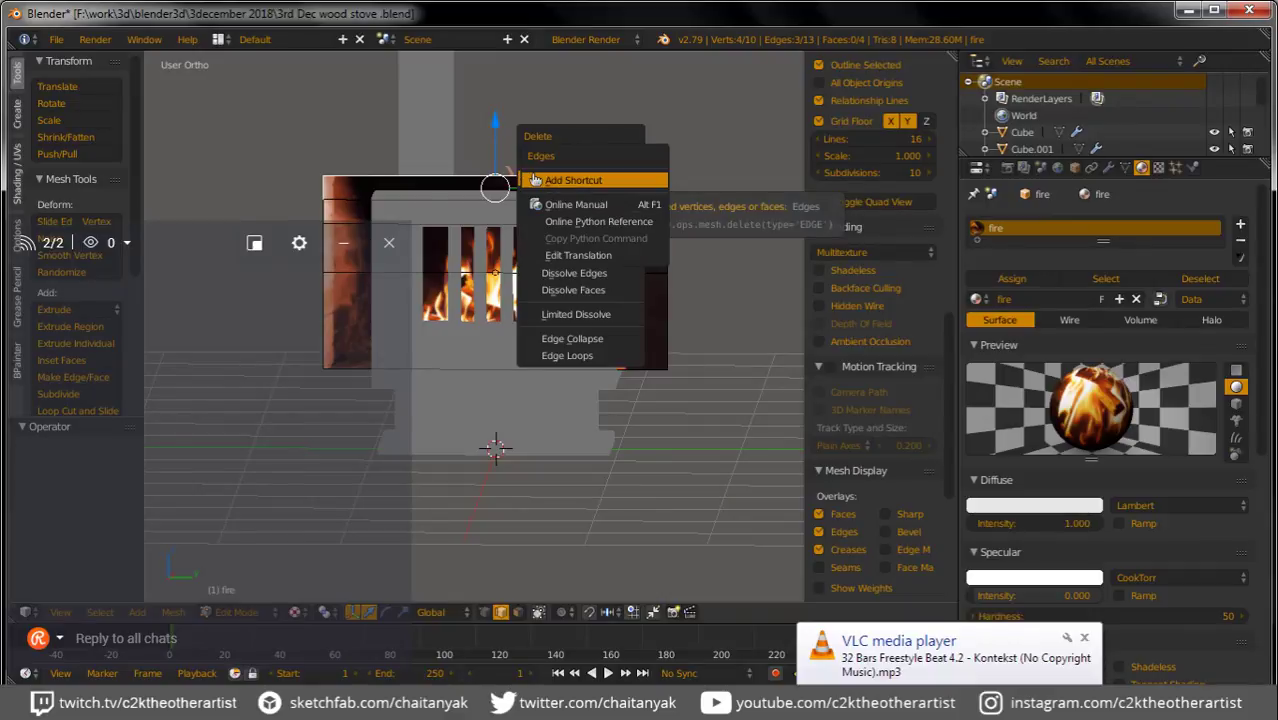
{"action": "left_click", "coordinate": [540, 156]}
{"action": "key", "text": "x"}
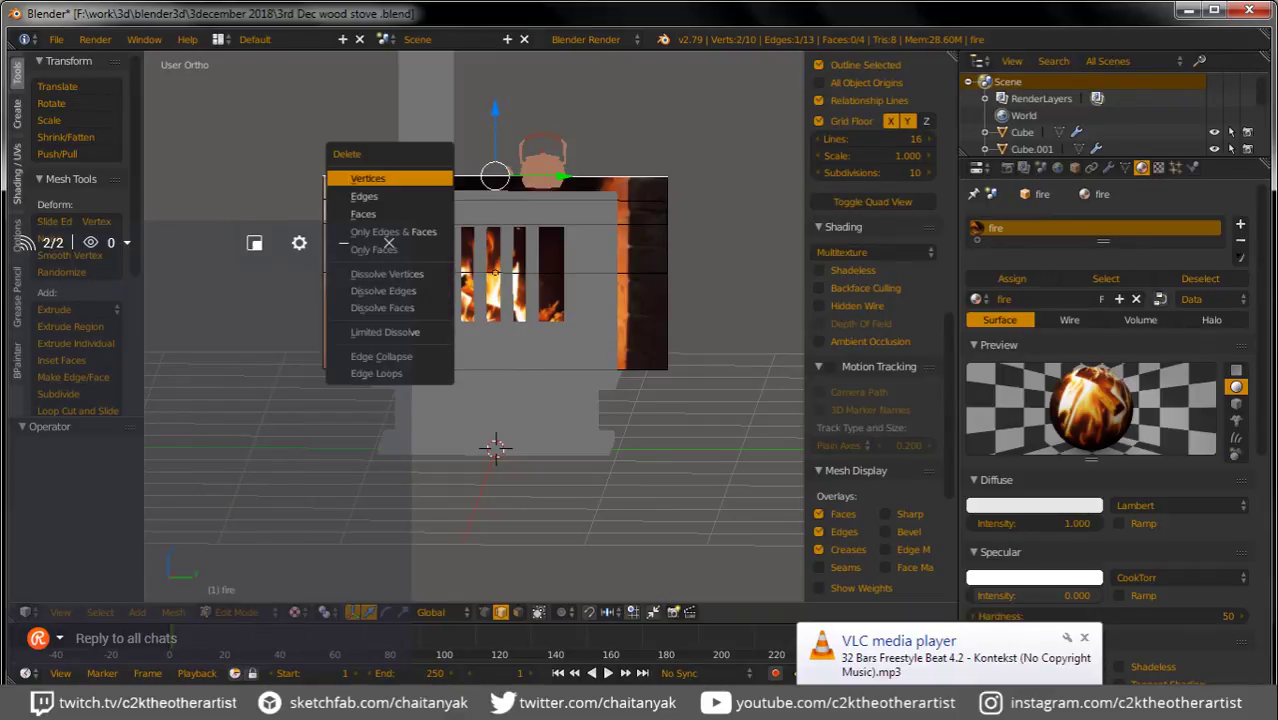
{"action": "left_click", "coordinate": [372, 174]}
Step: Subdivide the fire mesh again and bevel its middle front faces
{"action": "key", "text": "a"}
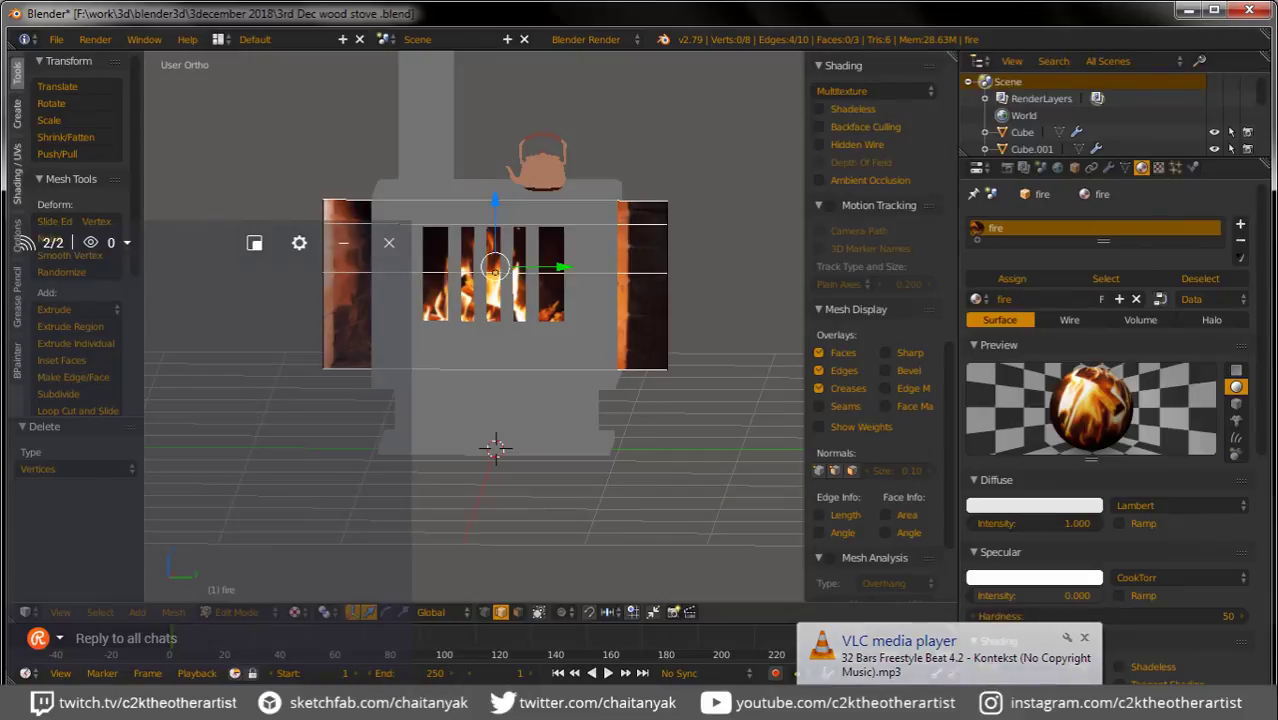
{"action": "key", "text": "w"}
{"action": "key", "text": "Return"}
{"action": "key", "text": "a"}
{"action": "right_click", "coordinate": [495, 300], "text": "alt"}
{"action": "scroll", "coordinate": [870, 150], "scroll_direction": "down", "scroll_amount": 4}
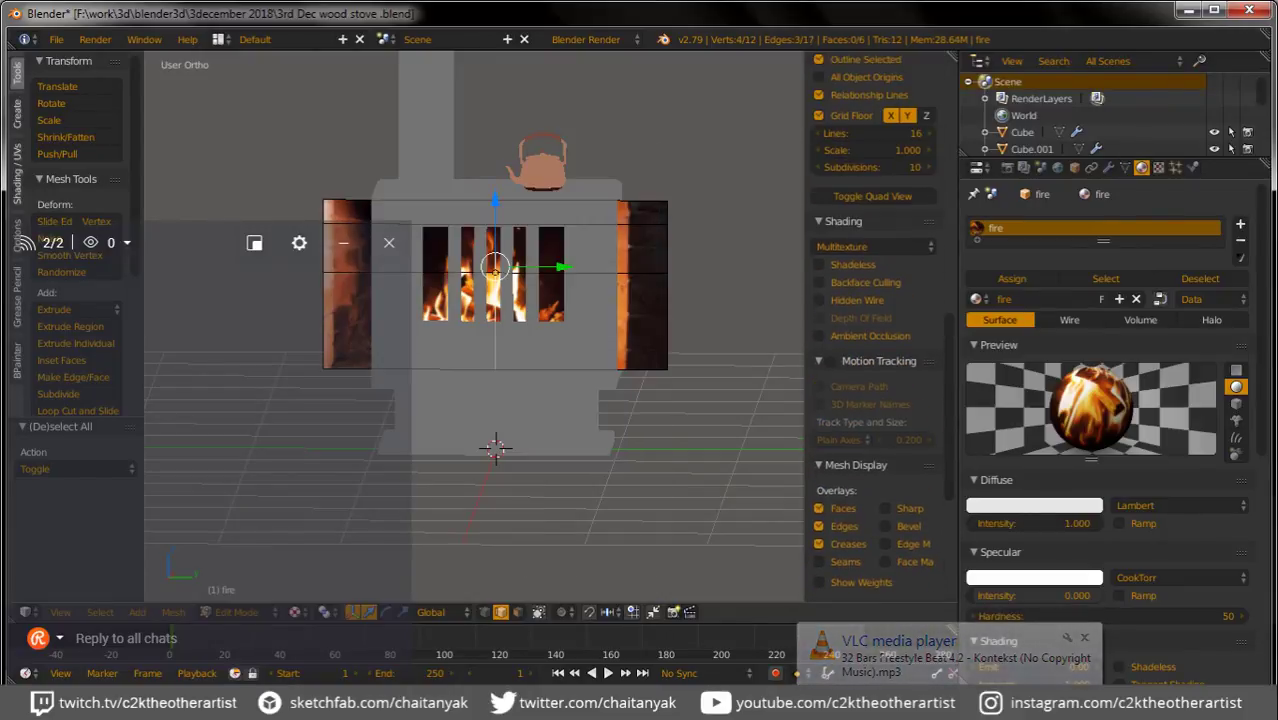
{"action": "key", "text": "ctrl+b"}
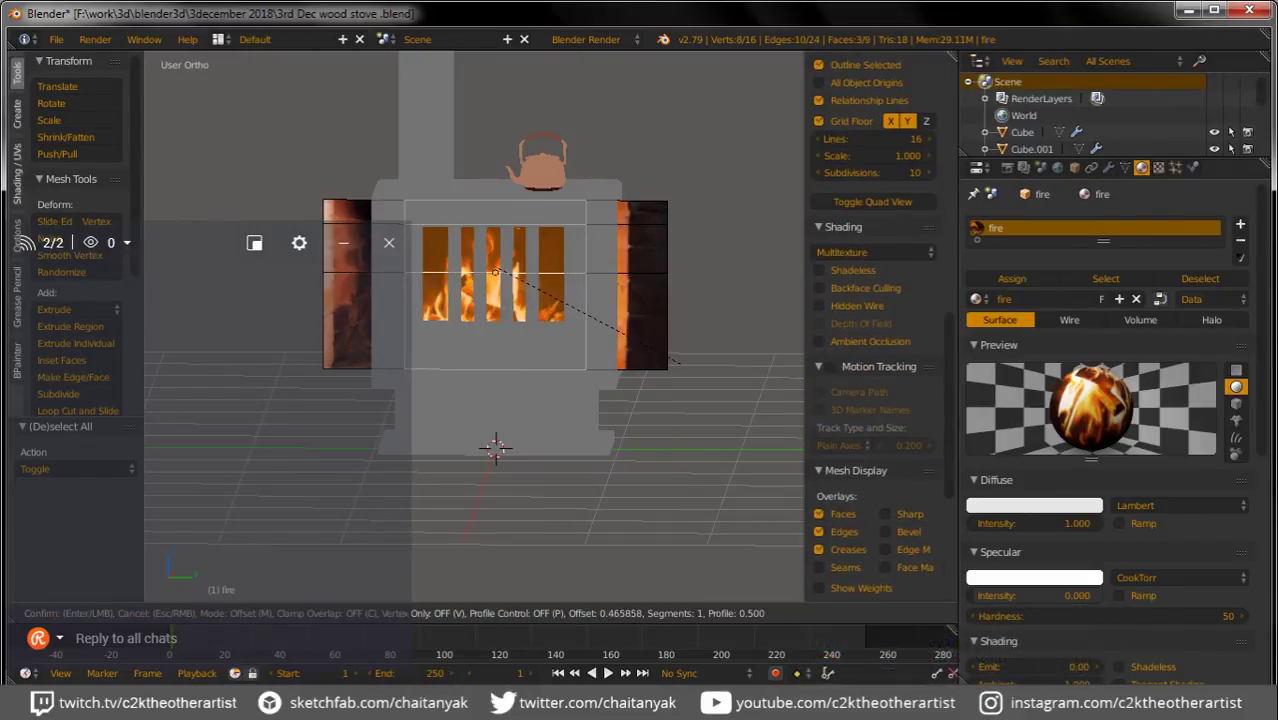
{"action": "left_click", "coordinate": [640, 345]}
Step: Undo the bevel and redo it on the fire faces with a new width
{"action": "middle_click_drag", "start_coordinate": [640, 345], "coordinate": [646, 316]}
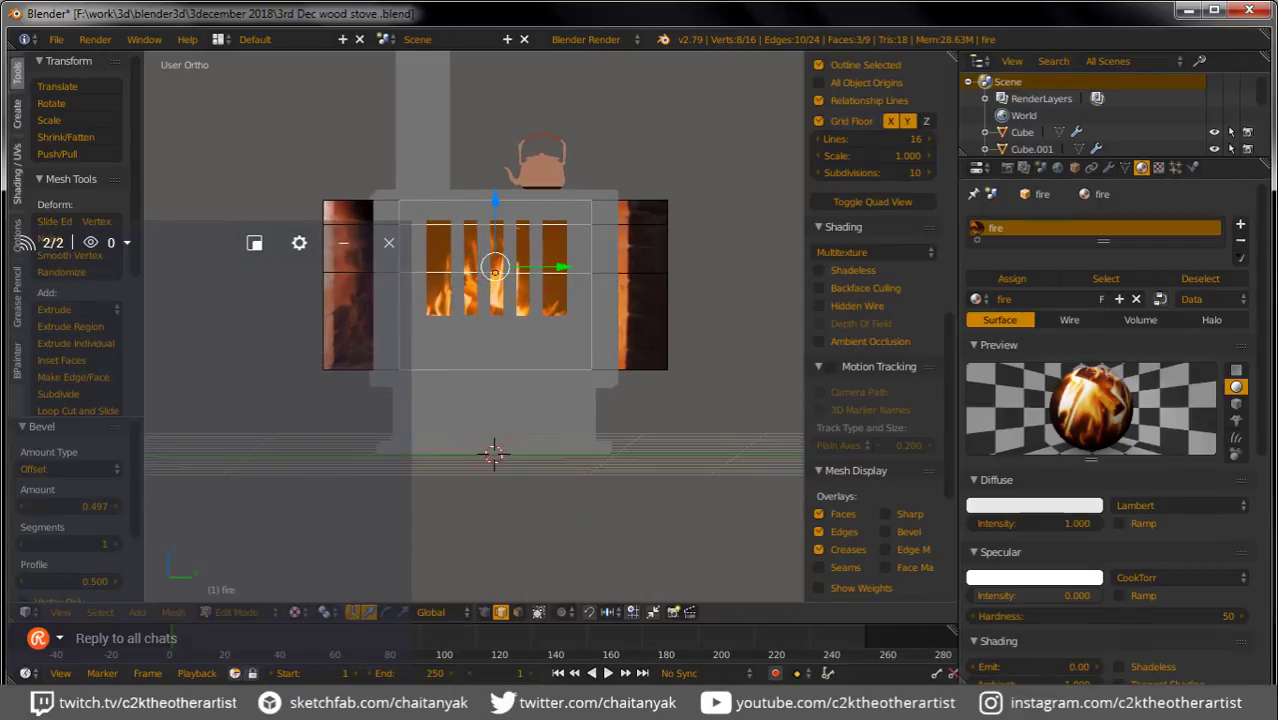
{"action": "key", "text": "ctrl+z"}
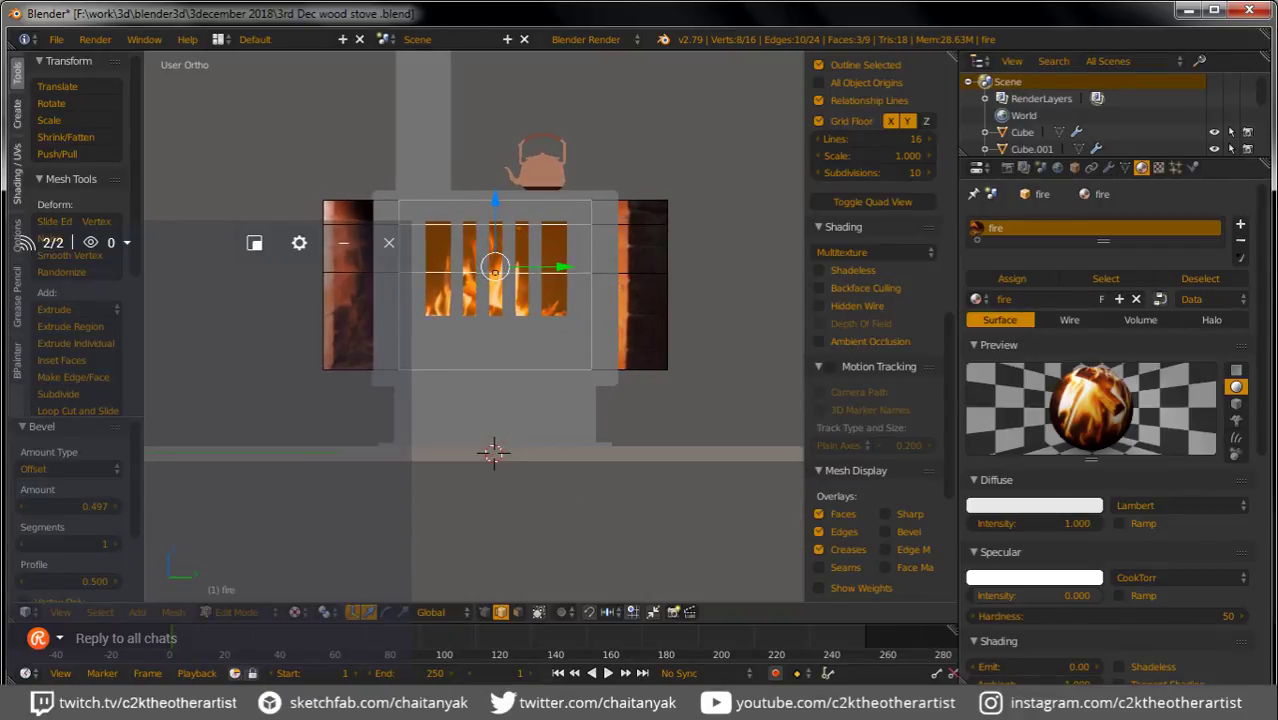
{"action": "key", "text": "ctrl+z"}
{"action": "key", "text": "ctrl+b"}
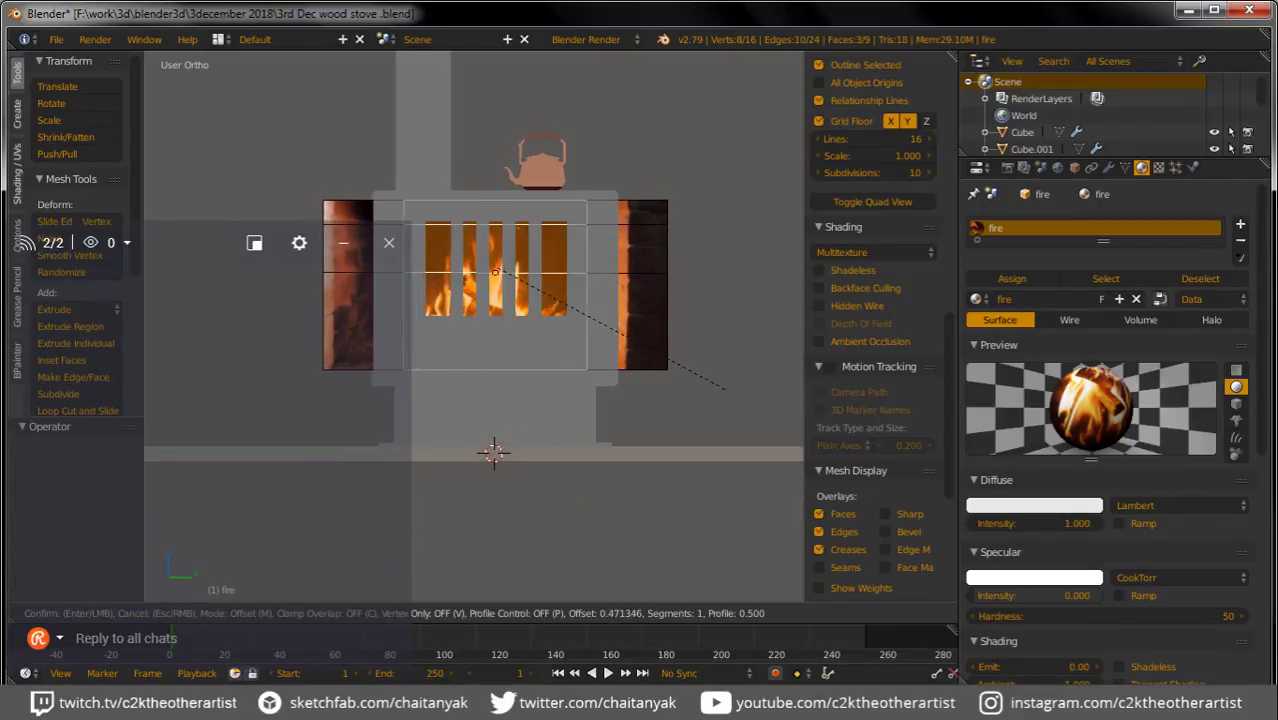
{"action": "left_click", "coordinate": [737, 398]}
Step: Delete the side panels of the fire plane
{"action": "right_click", "coordinate": [668, 321]}
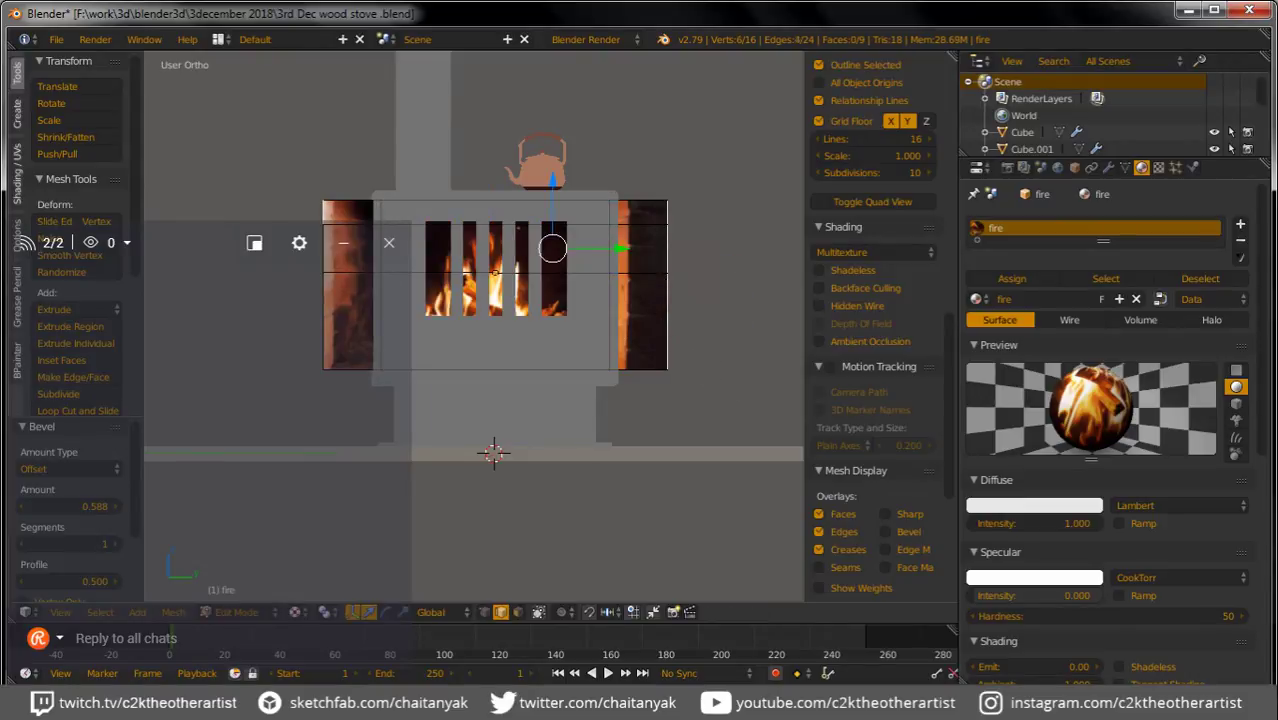
{"action": "key", "text": "x"}
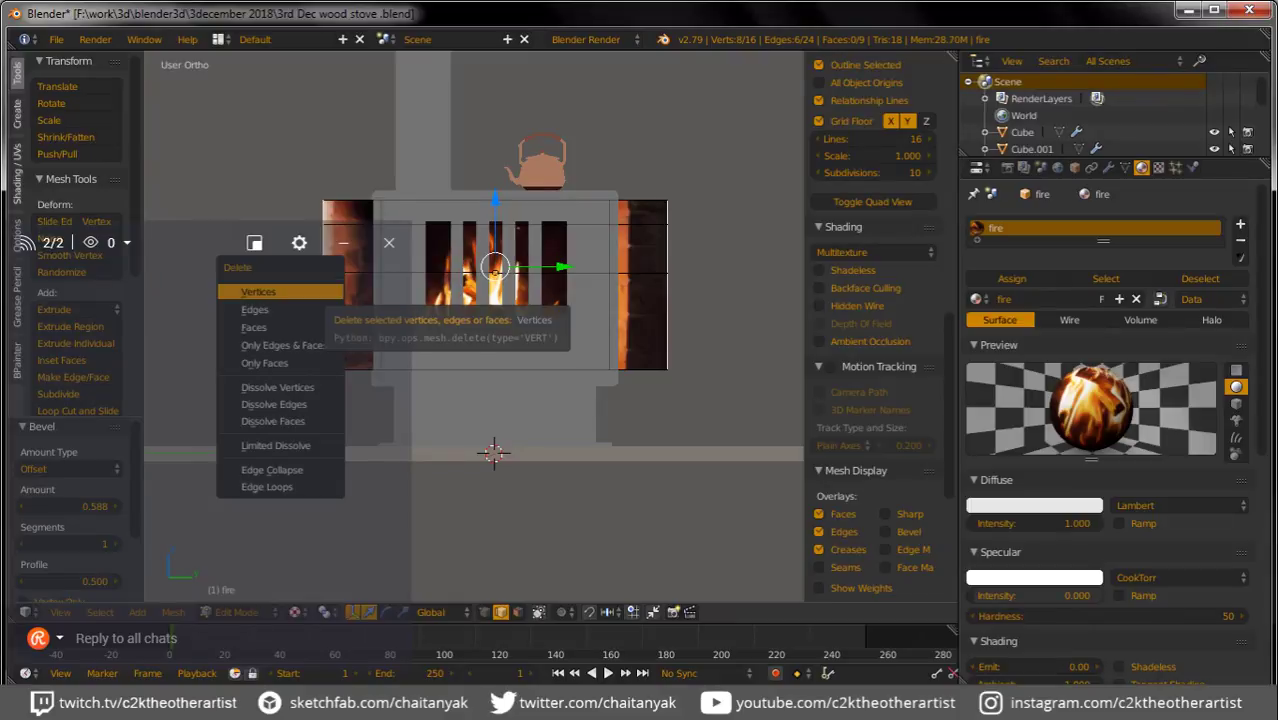
{"action": "key", "text": "Return"}
{"action": "key", "text": "Tab"}
{"action": "middle_click_drag", "start_coordinate": [600, 400], "coordinate": [660, 370]}
Step: Subdivide the remaining fire mesh and bevel the selected edge
{"action": "key", "text": "Tab"}
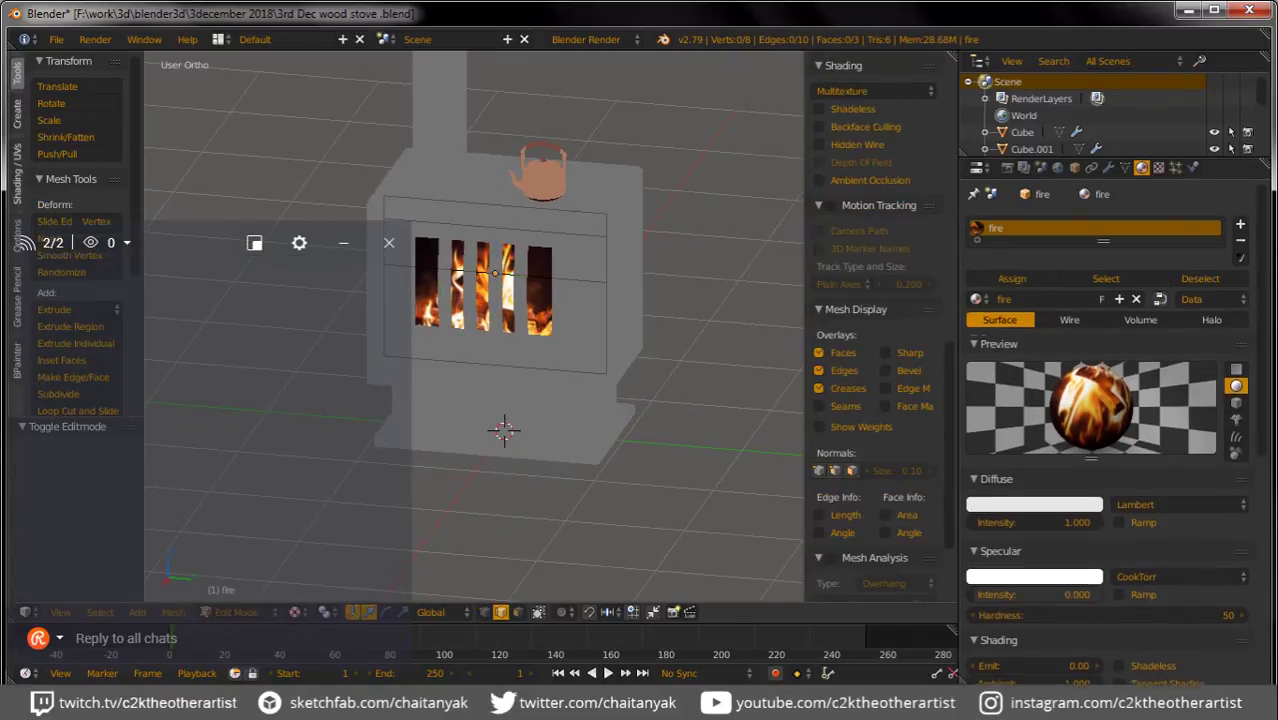
{"action": "key", "text": "a"}
{"action": "key", "text": "w"}
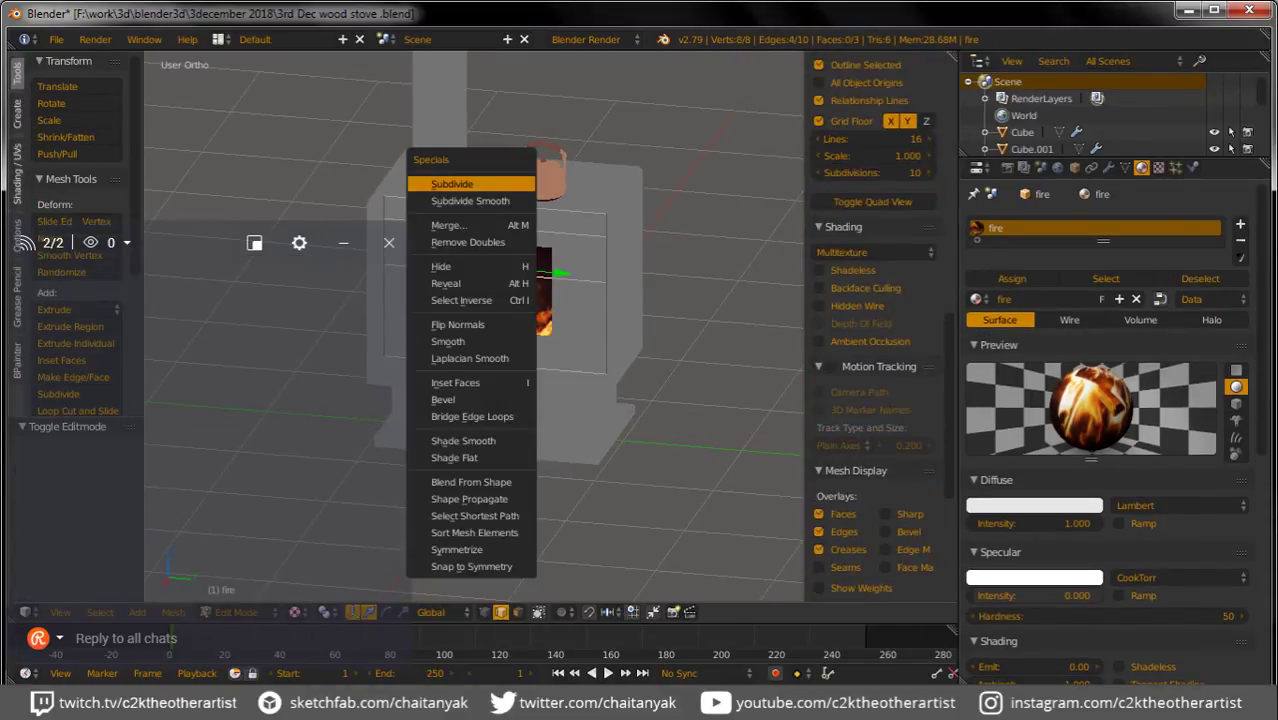
{"action": "left_click", "coordinate": [456, 177]}
{"action": "key", "text": "a"}
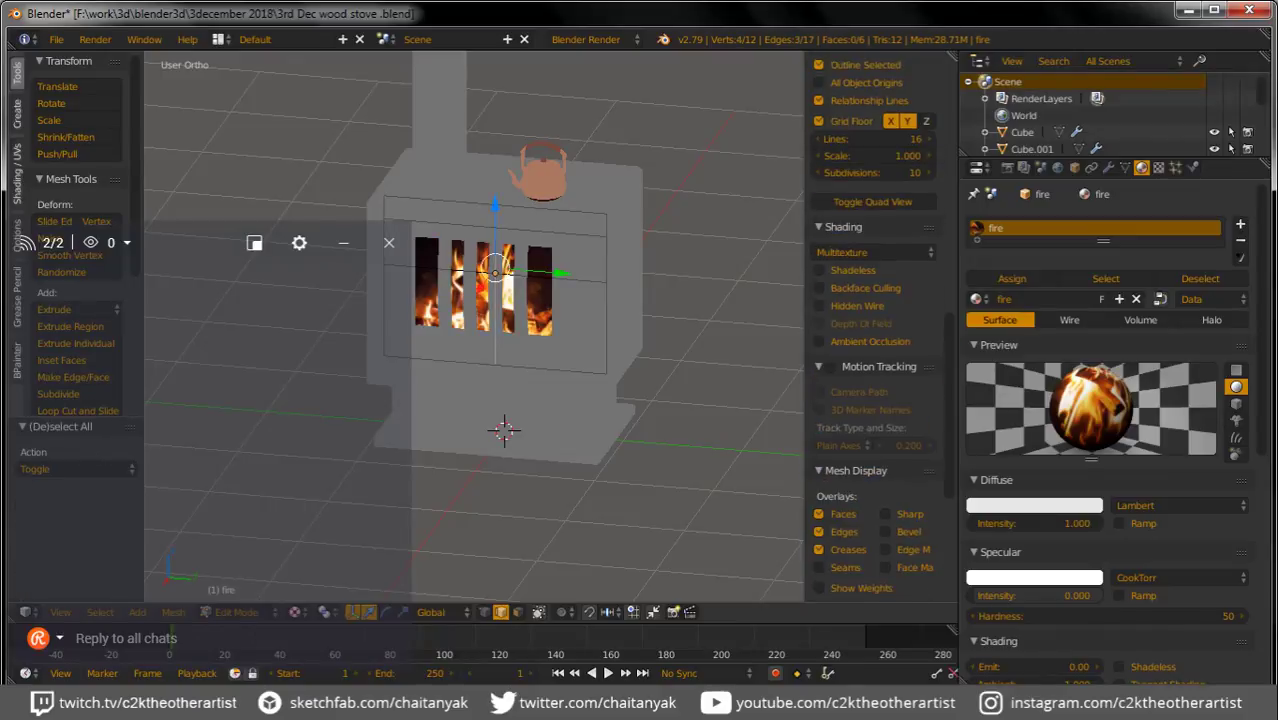
{"action": "key", "text": "ctrl+b"}
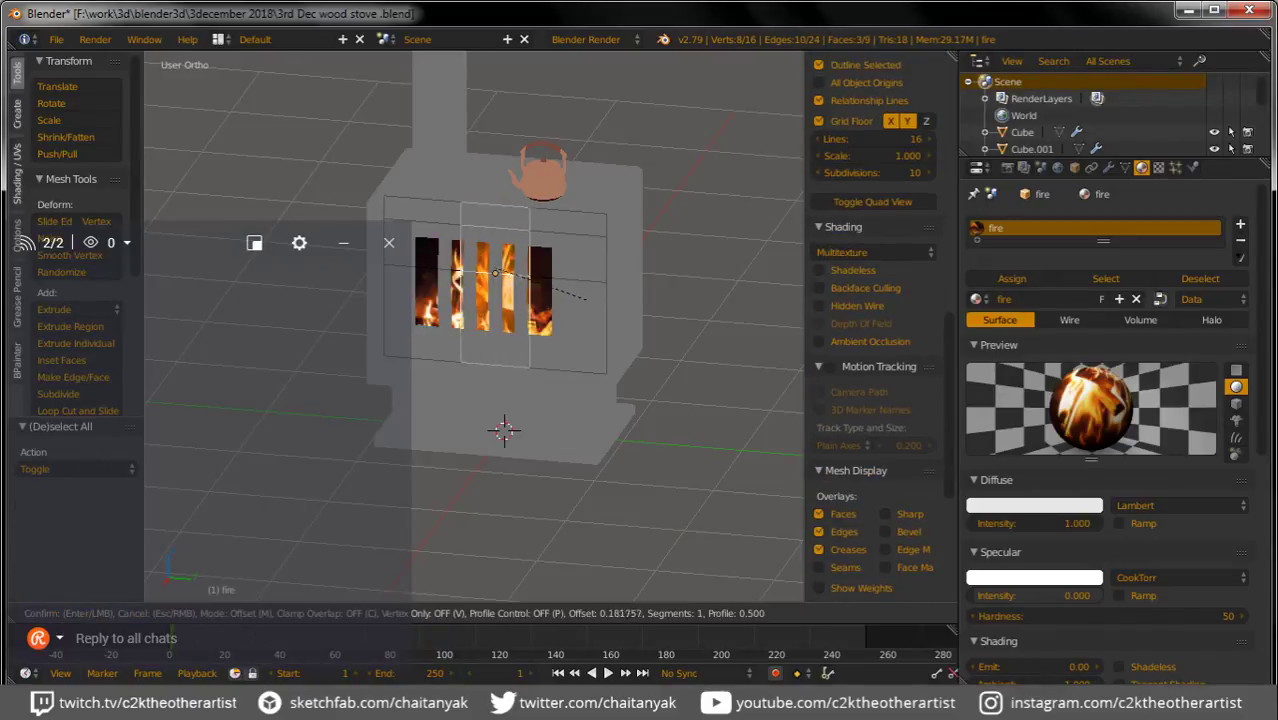
{"action": "left_click", "coordinate": [597, 302]}
{"action": "middle_click_drag", "start_coordinate": [597, 302], "coordinate": [580, 290]}
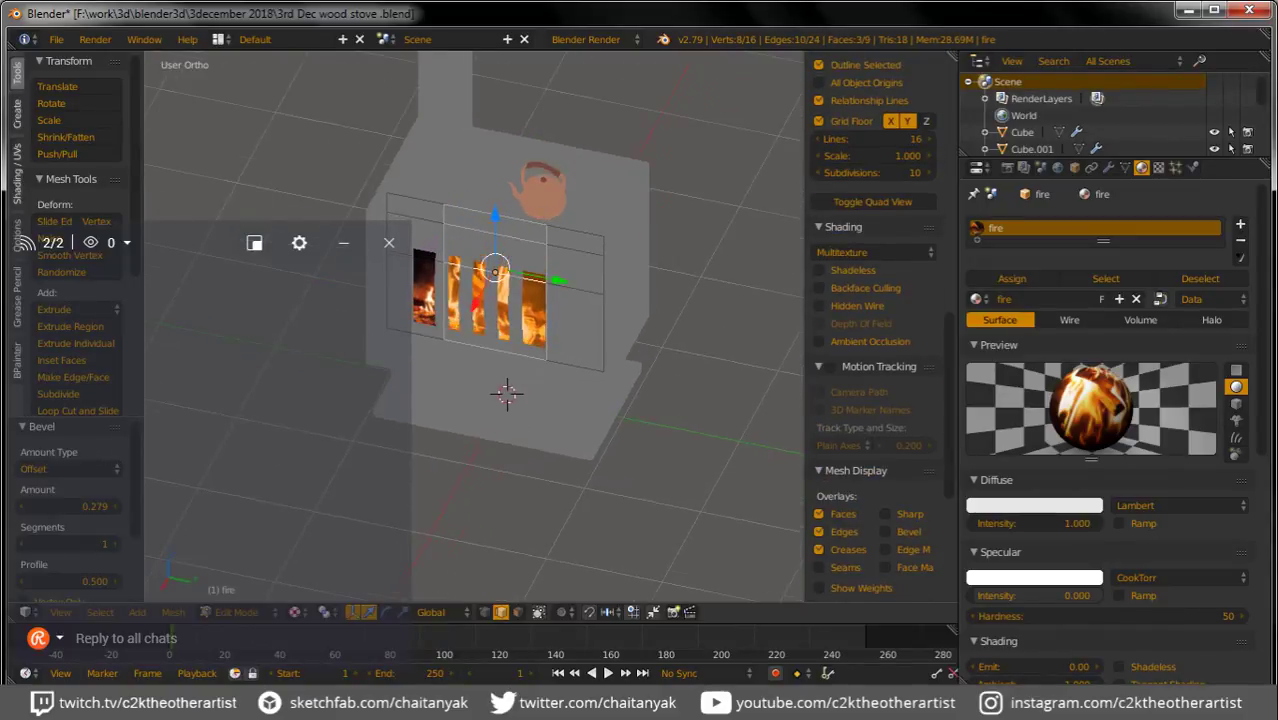
Step: Cut a new vertical edge column through the fire frame
{"action": "key", "text": "a"}
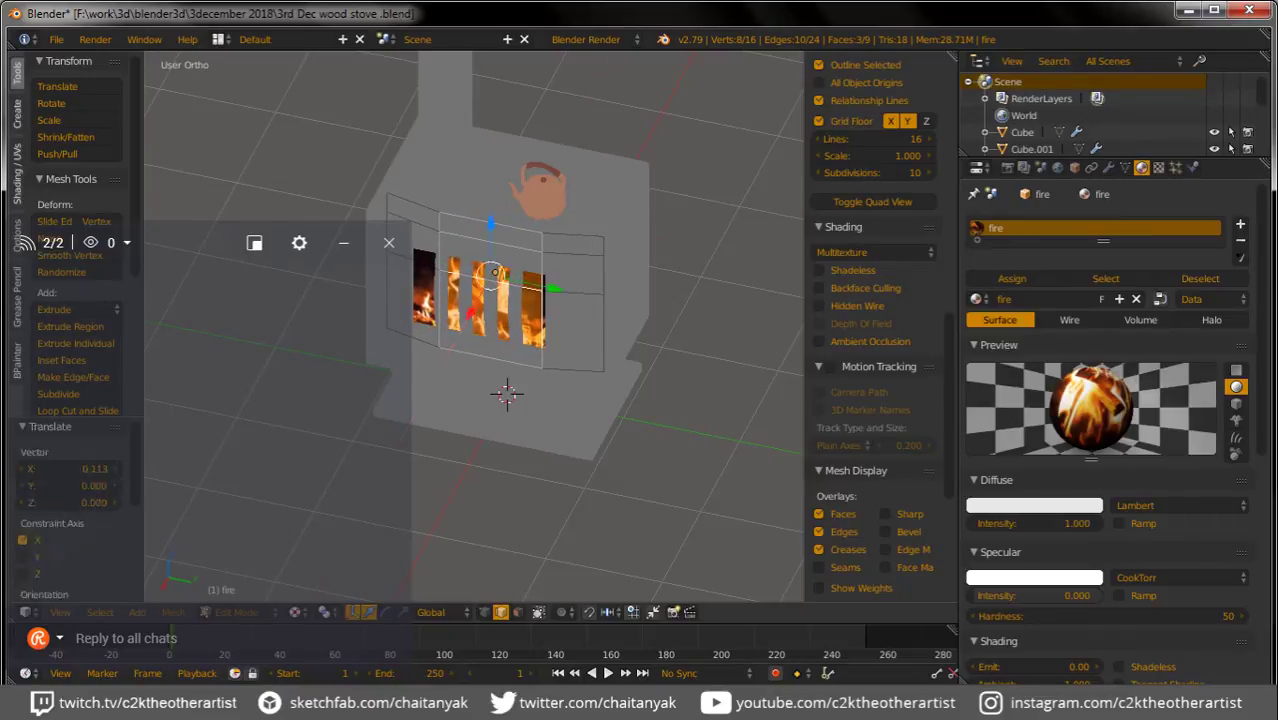
{"action": "left_click", "coordinate": [490, 300], "text": "ctrl+alt"}
{"action": "key", "text": "w"}
{"action": "left_click", "coordinate": [420, 165]}
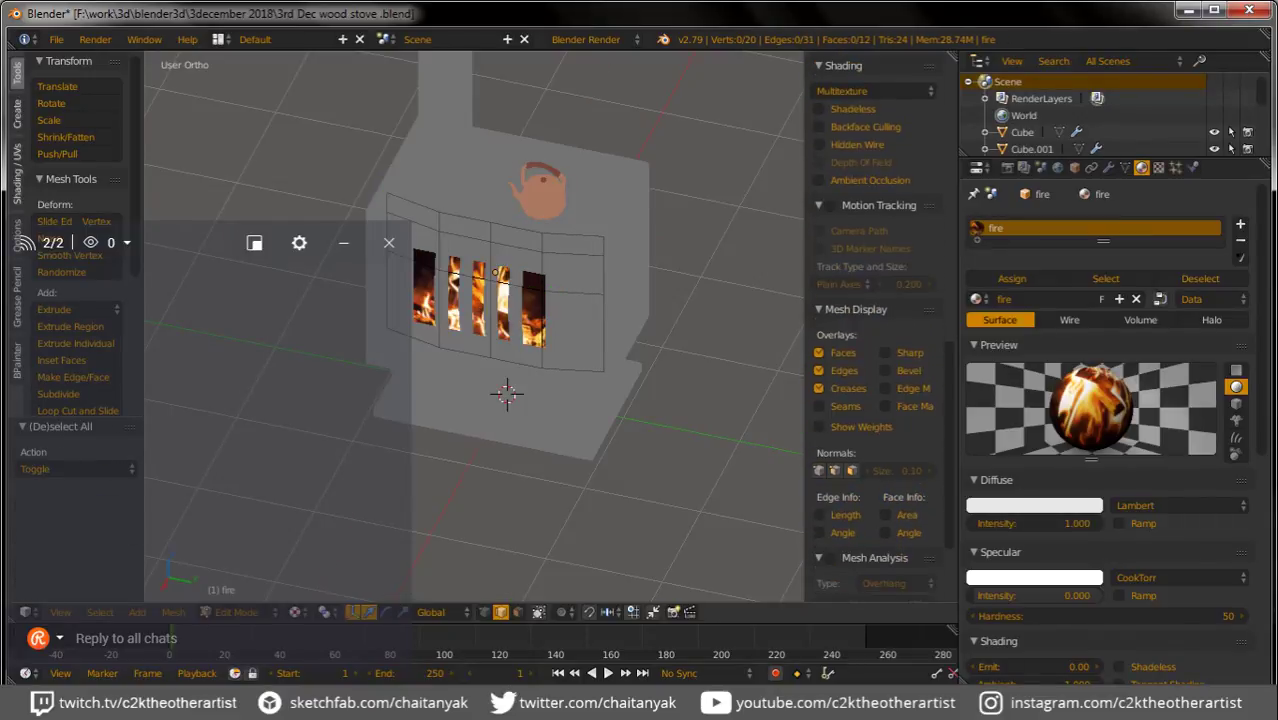
{"action": "key", "text": "Tab"}
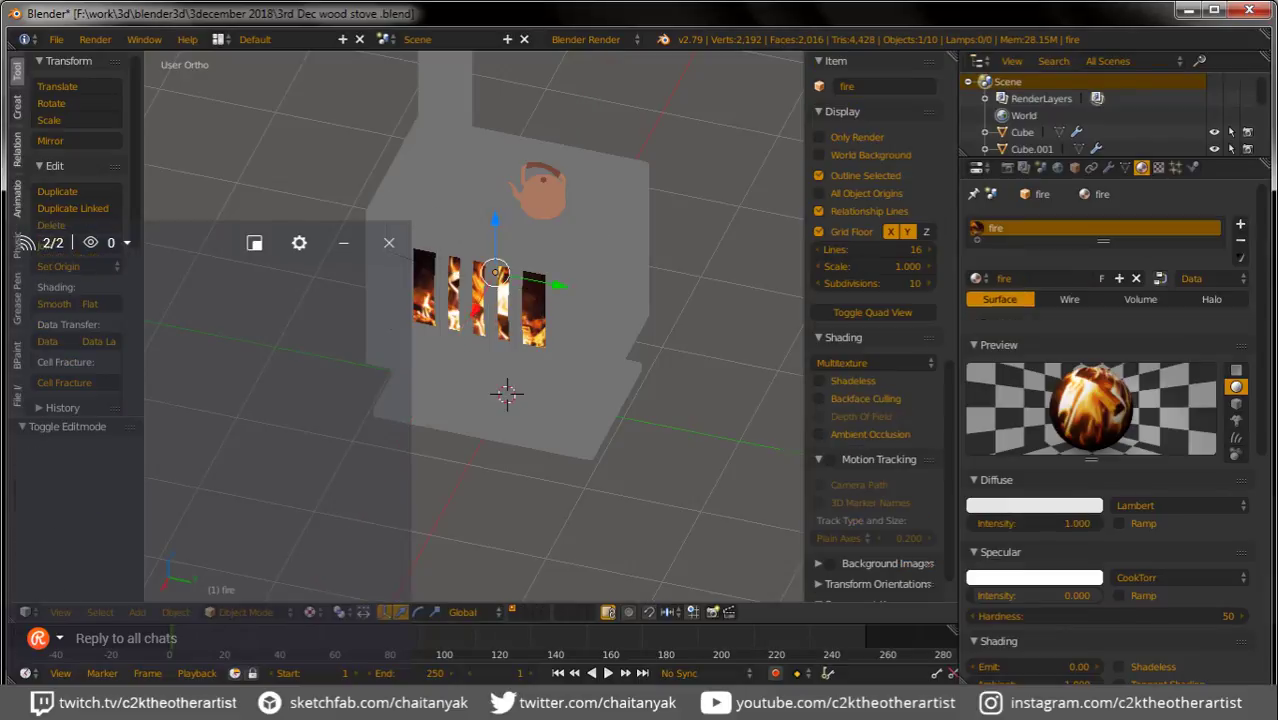
{"action": "mouse_move", "coordinate": [490, 300]}
{"action": "middle_mouse_down"}
{"action": "mouse_move", "coordinate": [470, 295]}
{"action": "mouse_move", "coordinate": [520, 300]}
{"action": "mouse_move", "coordinate": [510, 290]}
{"action": "middle_mouse_up"}
Step: Move the top-edge vertices along X to bend the fire panel into a curve
{"action": "key", "text": "Tab"}
{"action": "key", "text": "a"}
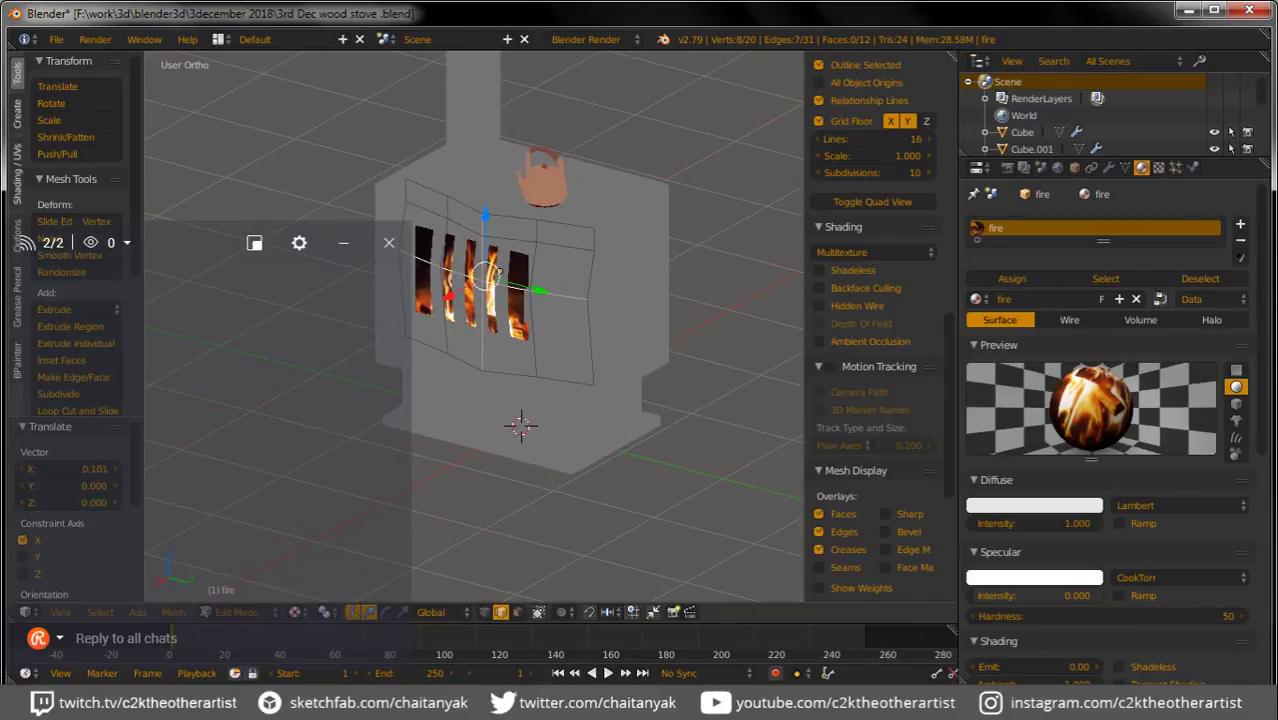
{"action": "left_click", "coordinate": [500, 205], "text": "alt"}
{"action": "key", "text": "g"}
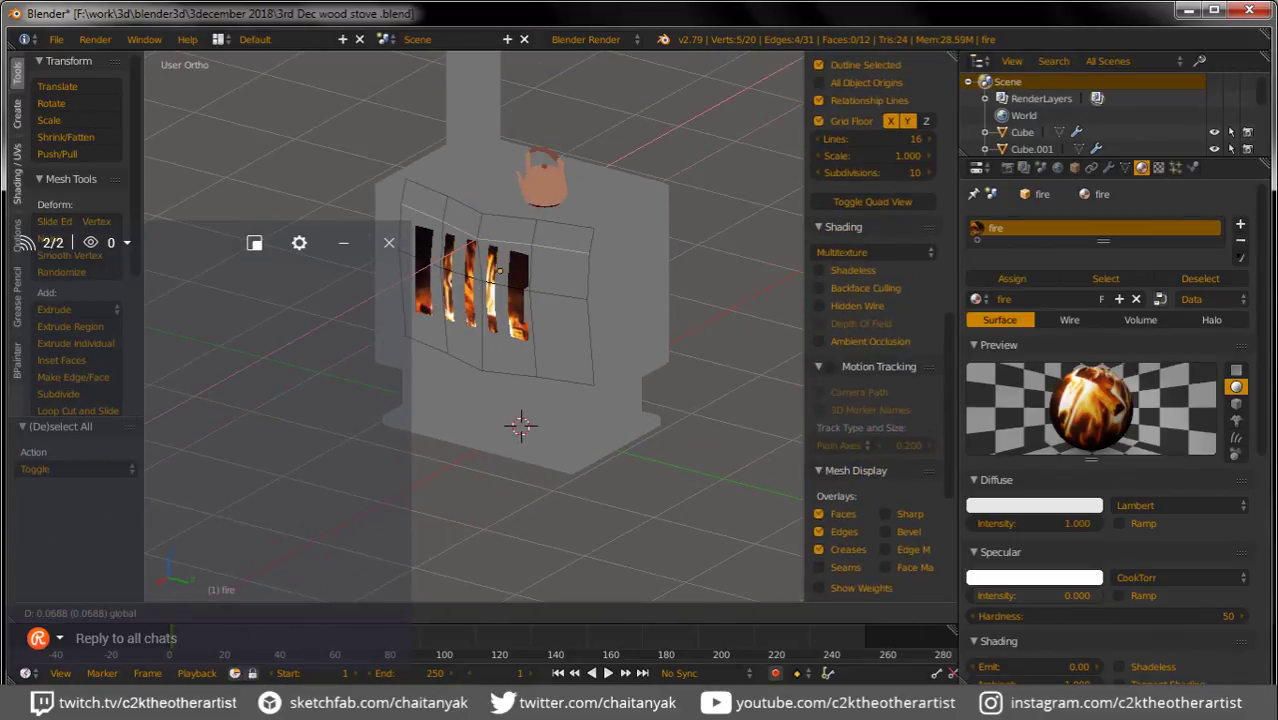
{"action": "left_click", "coordinate": [520, 425]}
{"action": "mouse_move", "coordinate": [516, 422]}
{"action": "middle_mouse_down"}
{"action": "mouse_move", "coordinate": [534, 461]}
{"action": "mouse_move", "coordinate": [537, 437]}
{"action": "mouse_move", "coordinate": [546, 459]}
{"action": "middle_mouse_up"}
Step: Shift the fire panel slightly along X in Object Mode
{"action": "key", "text": "Tab"}
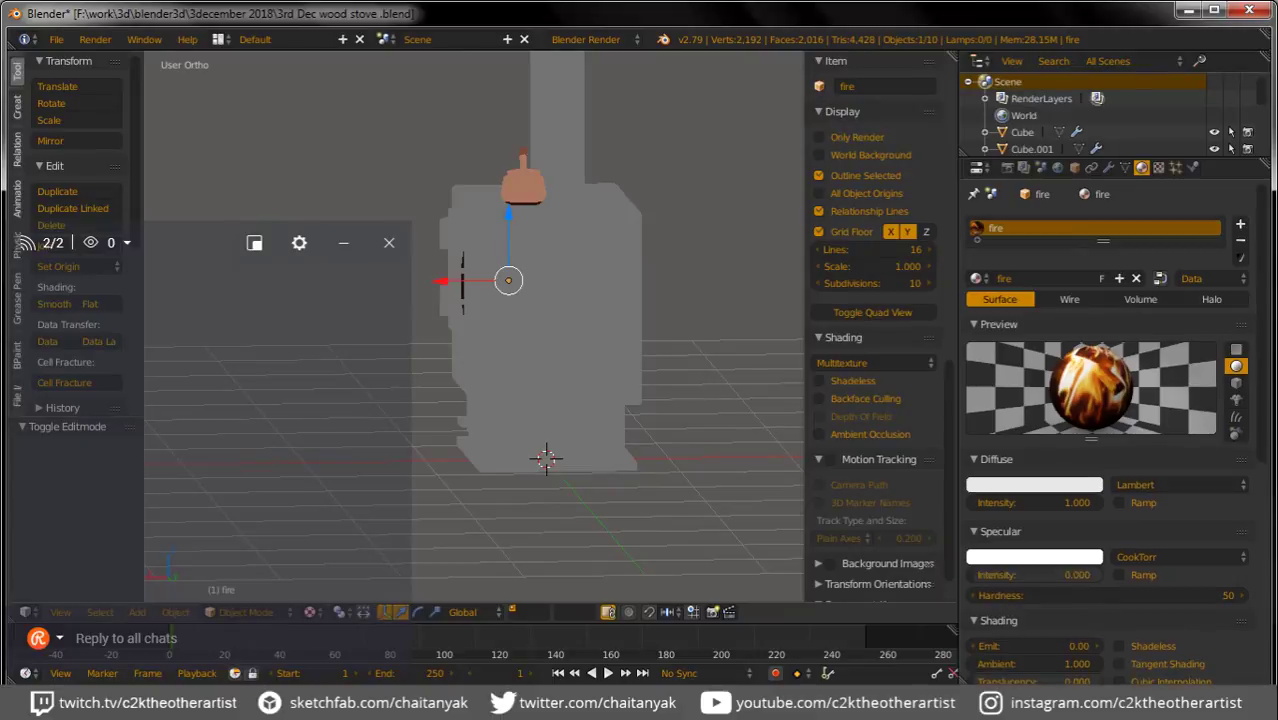
{"action": "key", "text": "g"}
{"action": "key", "text": "x"}
{"action": "left_click", "coordinate": [546, 459]}
{"action": "mouse_move", "coordinate": [546, 459]}
{"action": "middle_mouse_down"}
{"action": "mouse_move", "coordinate": [422, 448]}
{"action": "mouse_move", "coordinate": [426, 437]}
{"action": "mouse_move", "coordinate": [500, 447]}
{"action": "middle_mouse_up"}
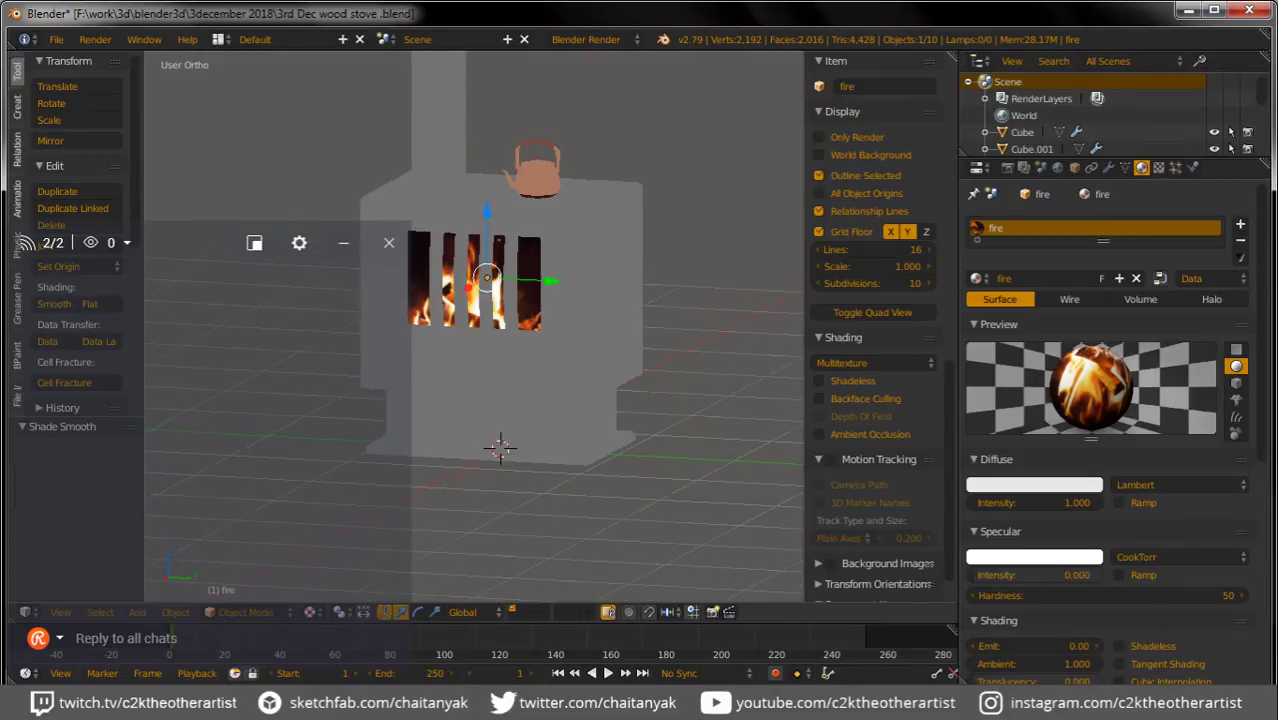
{"action": "middle_click_drag", "start_coordinate": [560, 400], "coordinate": [500, 400]}
Step: Save over '3rd Dec wood stove .blend'
{"action": "key", "text": "z"}
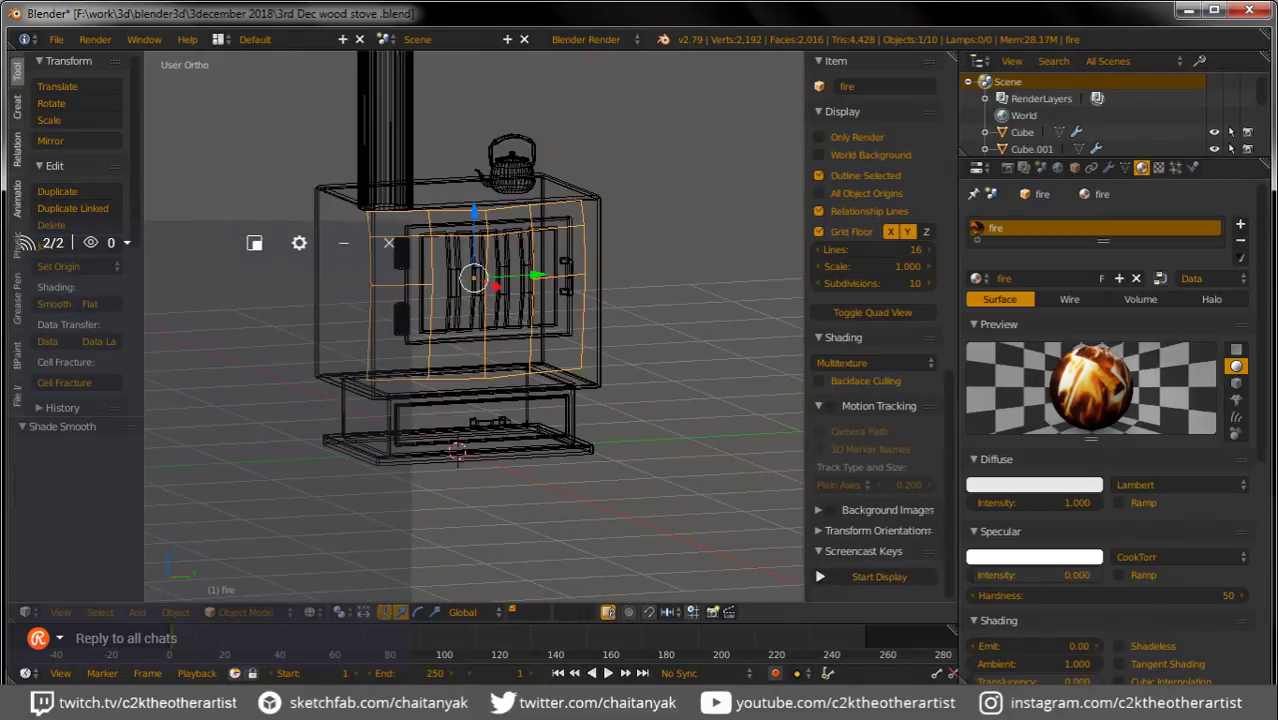
{"action": "key", "text": "z"}
{"action": "scroll", "coordinate": [540, 300], "scroll_direction": "down", "scroll_amount": 3}
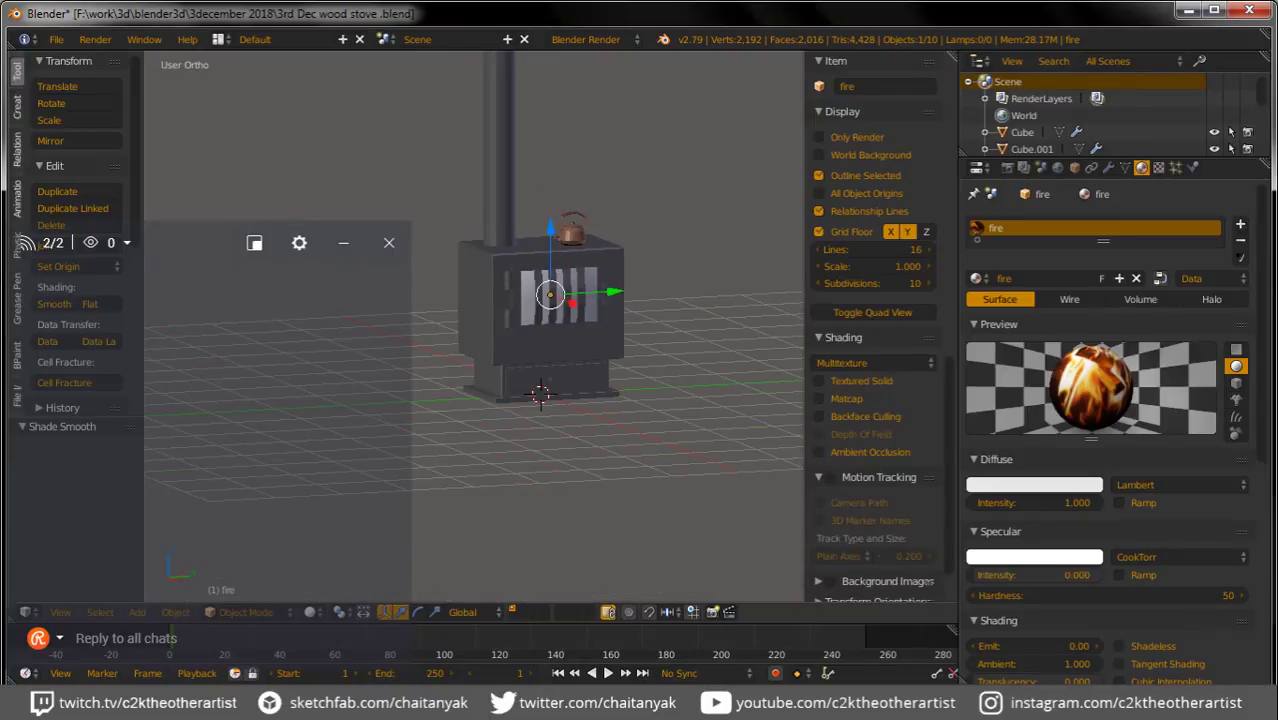
{"action": "key", "text": "ctrl+s"}
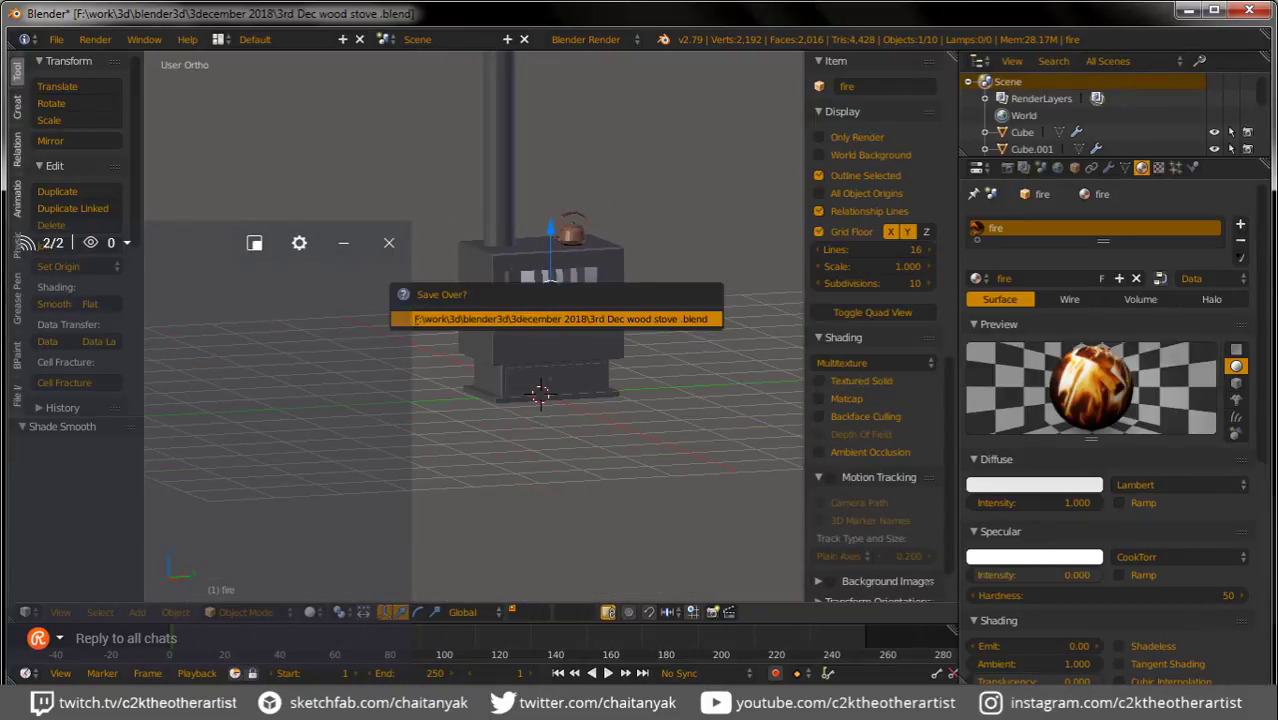
{"action": "key", "text": "Return"}
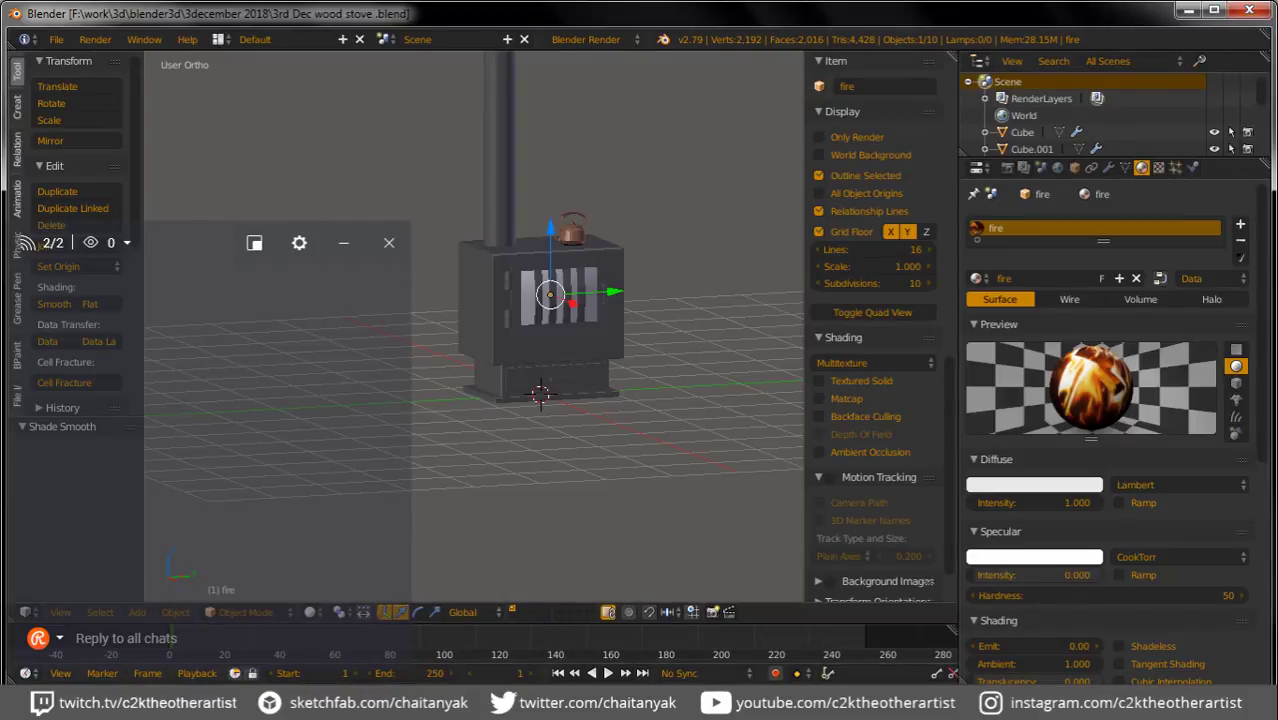
Step: Switch to Chrome and browse the Sketchfab 3december2018 results
{"action": "left_click", "coordinate": [644, 708]}
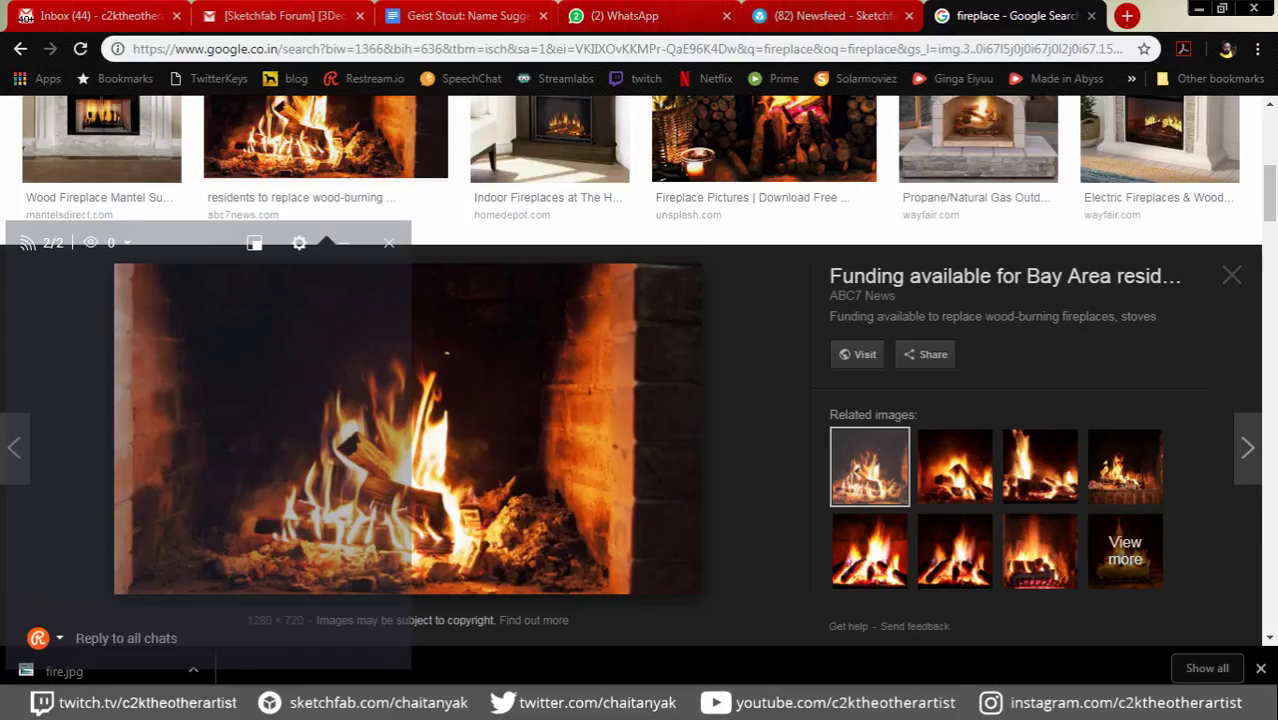
{"action": "key", "text": "ctrl+shift+Tab"}
{"action": "scroll", "coordinate": [640, 400], "scroll_direction": "down", "scroll_amount": 3}
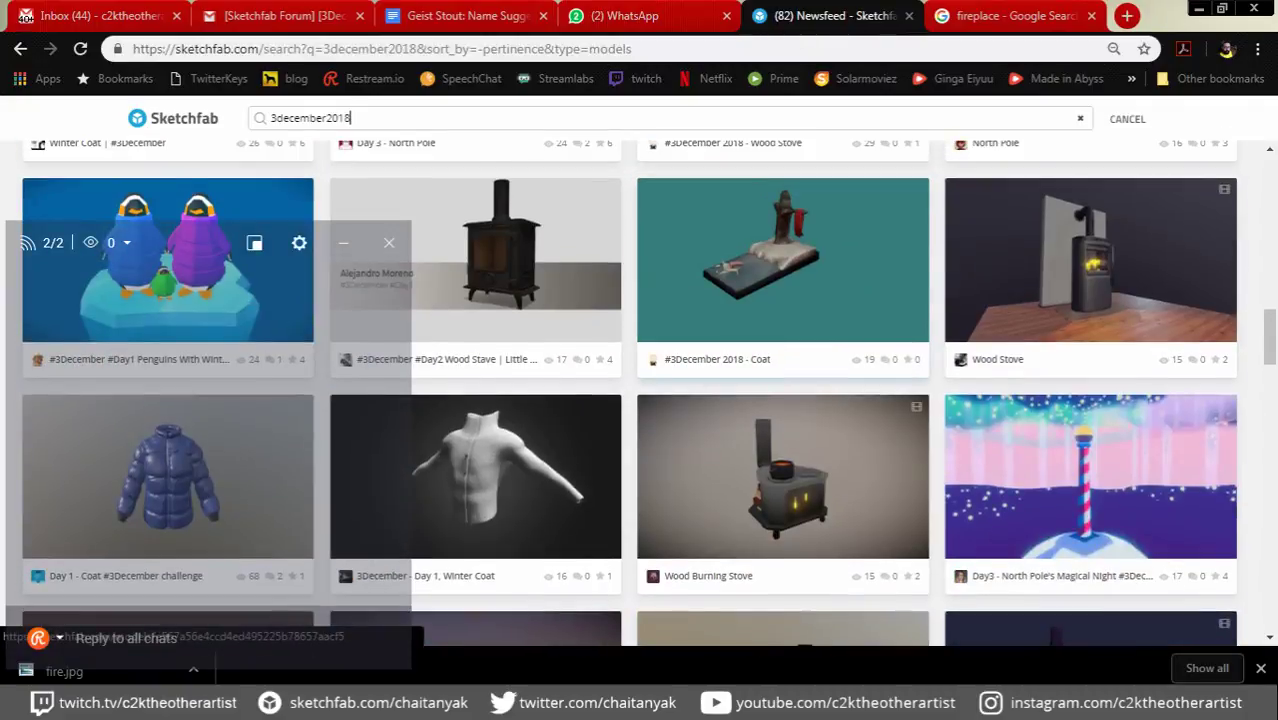
{"action": "scroll", "coordinate": [640, 400], "scroll_direction": "up", "scroll_amount": 3}
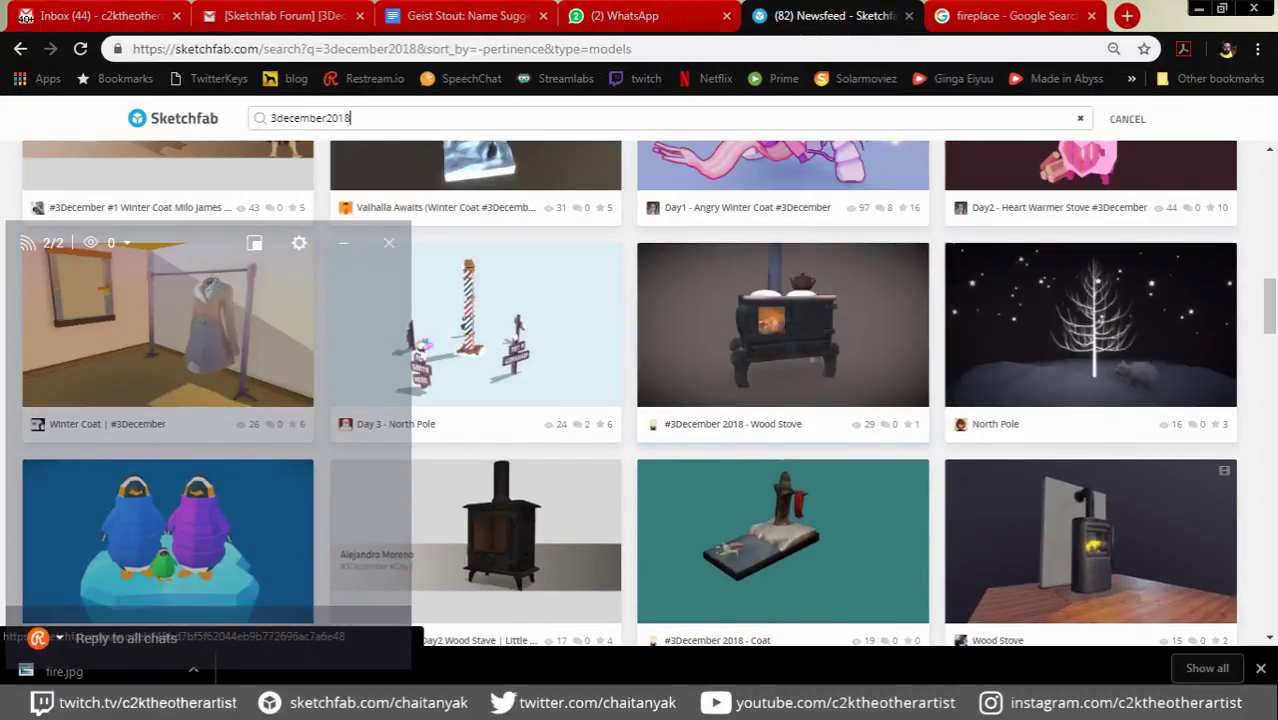
{"action": "scroll", "coordinate": [640, 400], "scroll_direction": "down", "scroll_amount": 2}
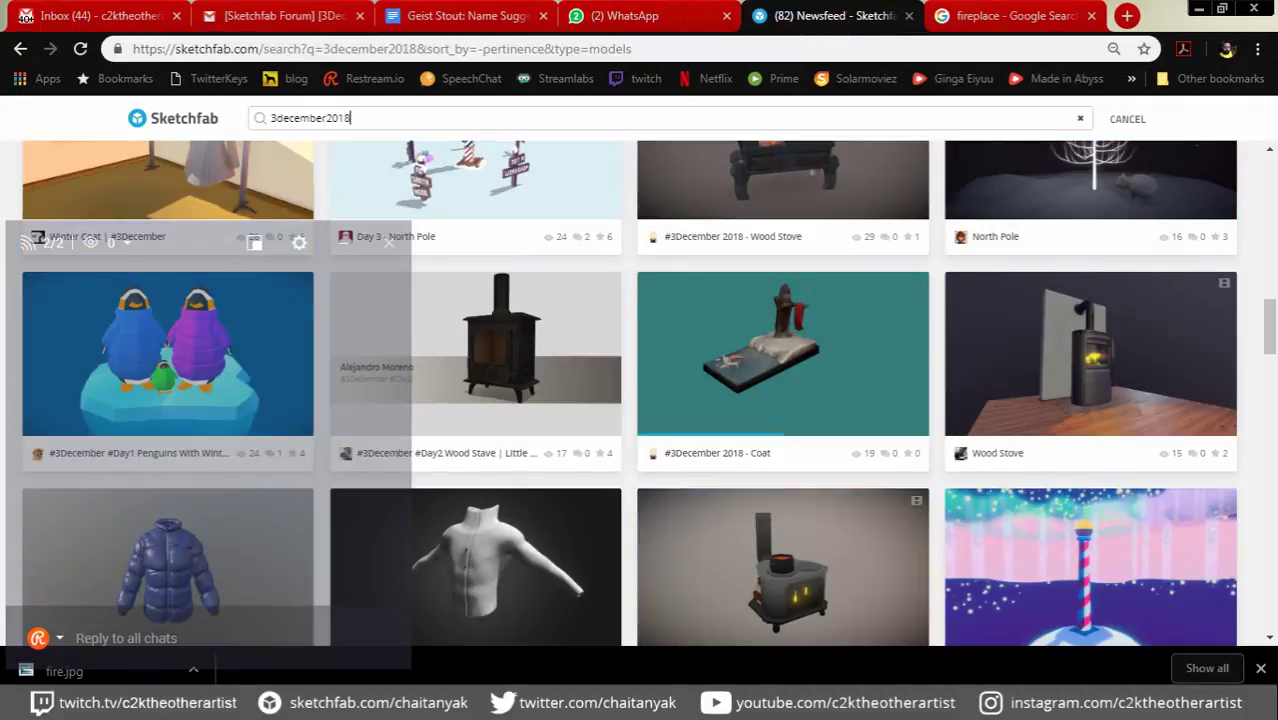
{"action": "scroll", "coordinate": [640, 400], "scroll_direction": "up", "scroll_amount": 5}
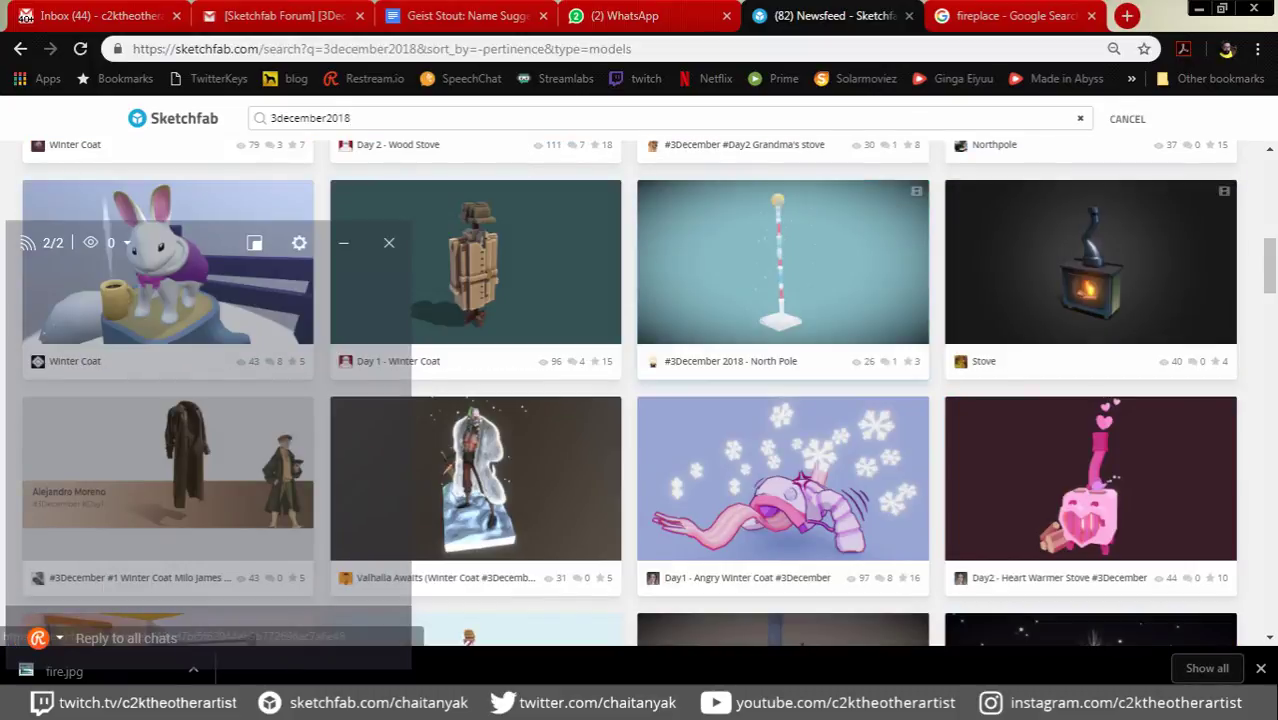
{"action": "scroll", "coordinate": [640, 400], "scroll_direction": "up", "scroll_amount": 3}
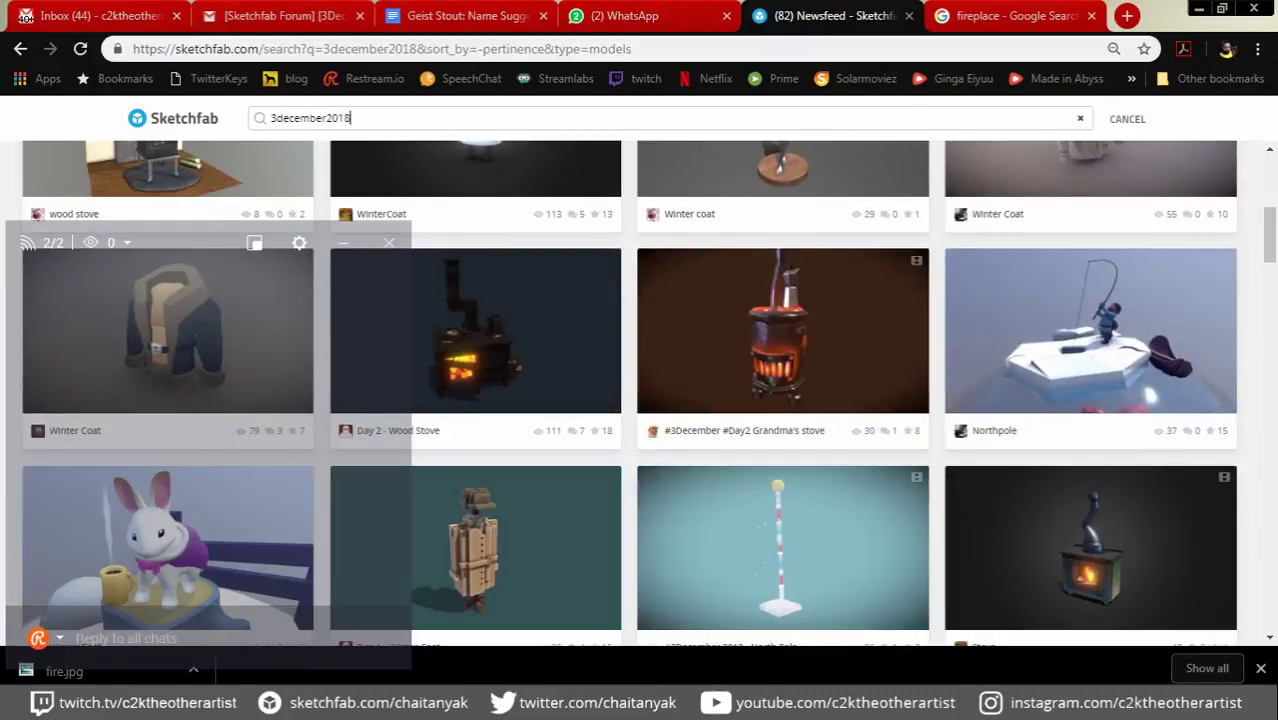
{"action": "scroll", "coordinate": [640, 400], "scroll_direction": "down", "scroll_amount": 4}
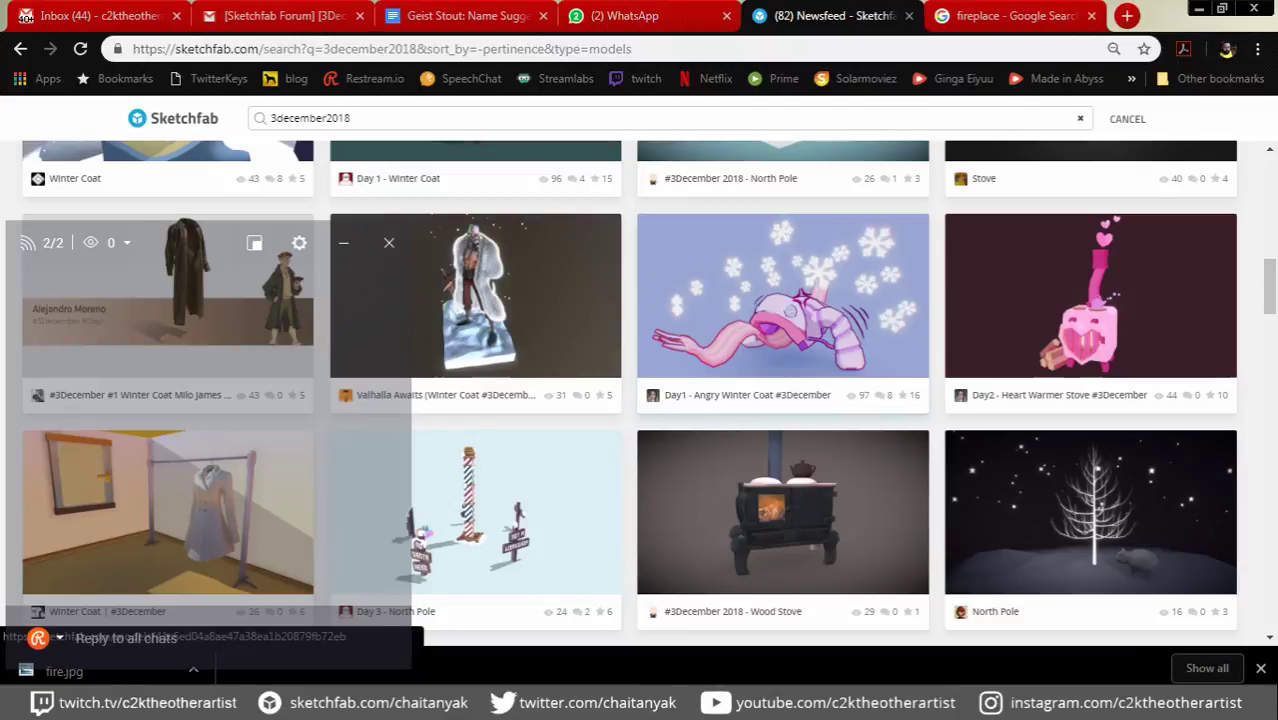
{"action": "scroll", "coordinate": [903, 400], "scroll_direction": "up", "scroll_amount": 1}
Step: Like the Angry Winter Coat model and return to the Sketchfab home feed
{"action": "left_click", "coordinate": [903, 488]}
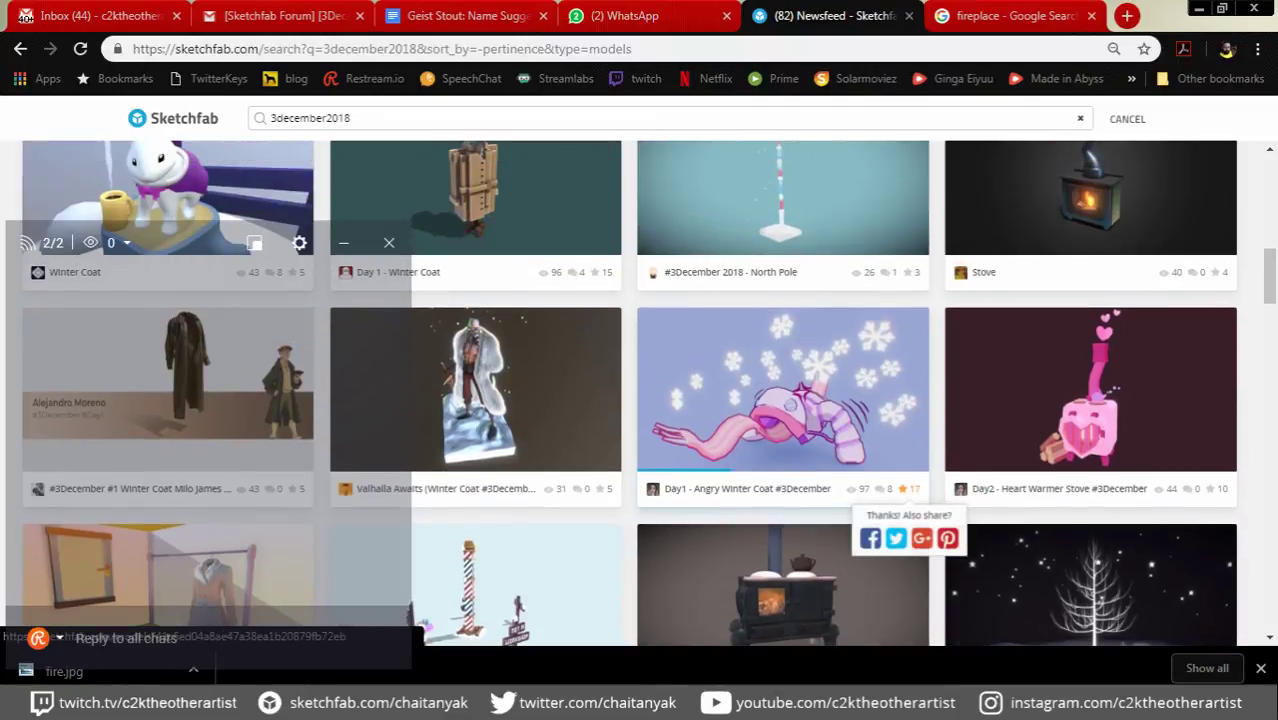
{"action": "scroll", "coordinate": [640, 400], "scroll_direction": "up", "scroll_amount": 5}
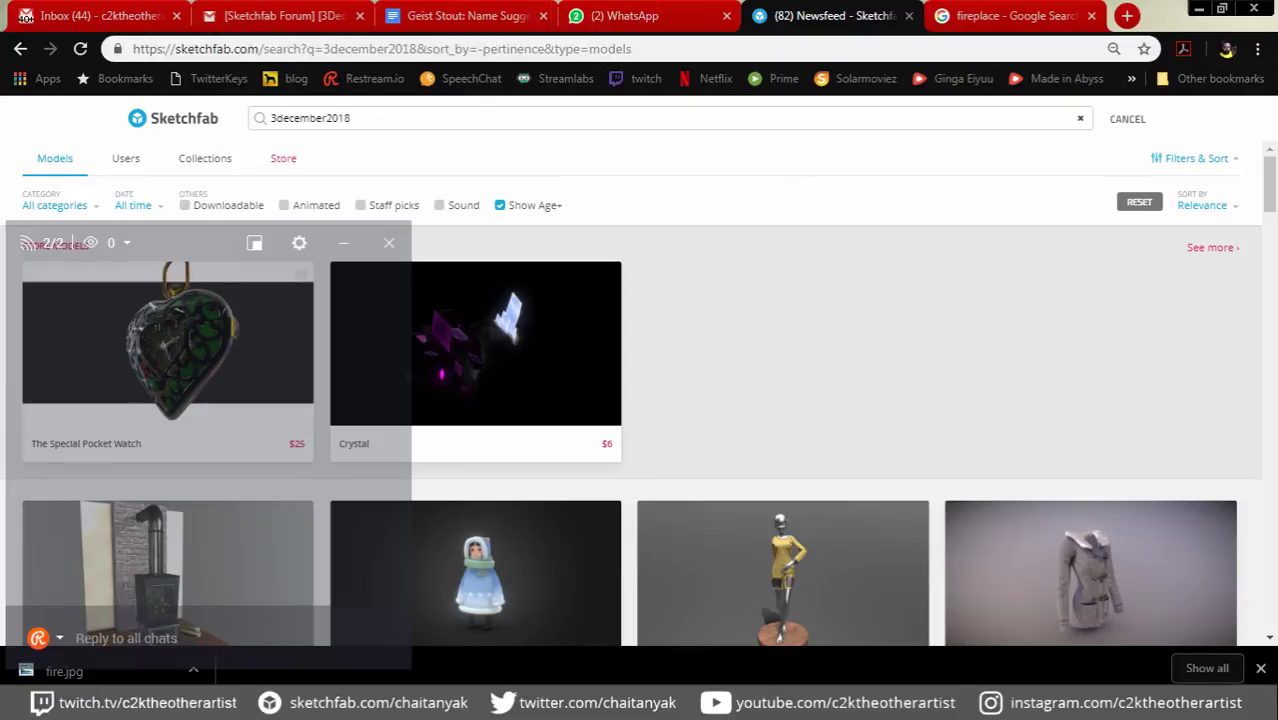
{"action": "left_click", "coordinate": [173, 118]}
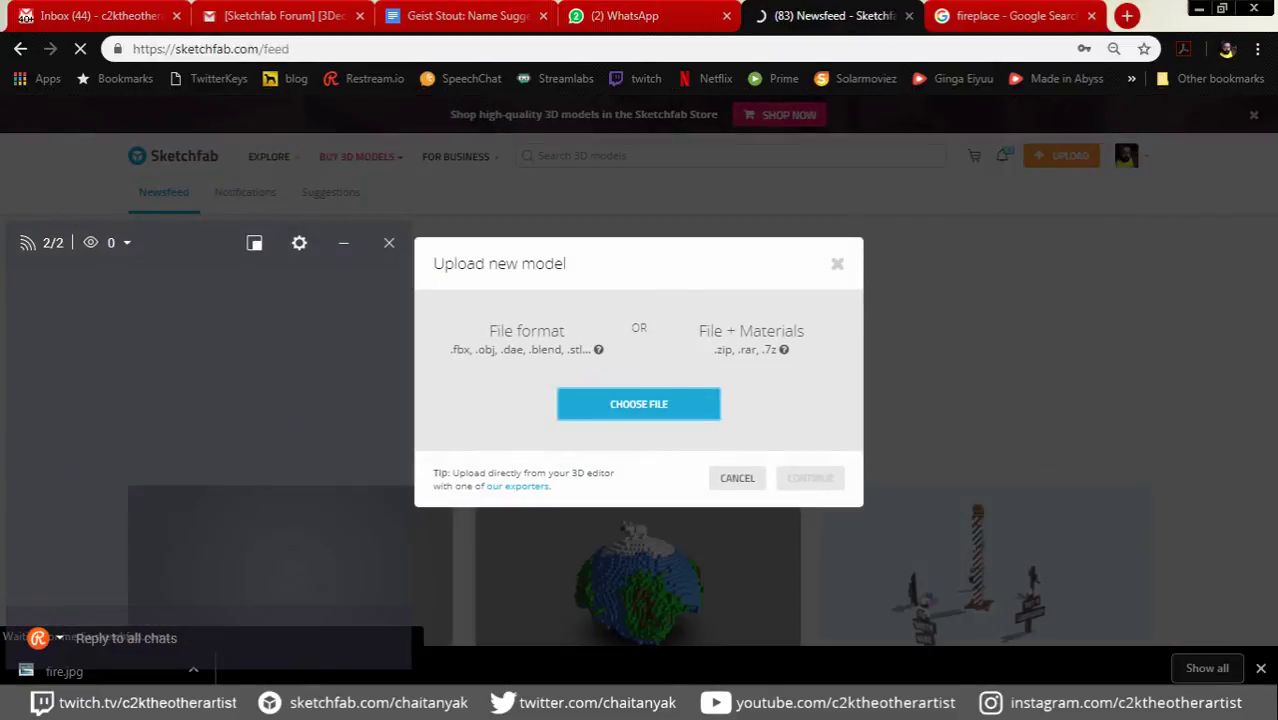
Step: Open the upload file browser and select '3rd Dec wood stove .blend'
{"action": "left_click", "coordinate": [639, 403]}
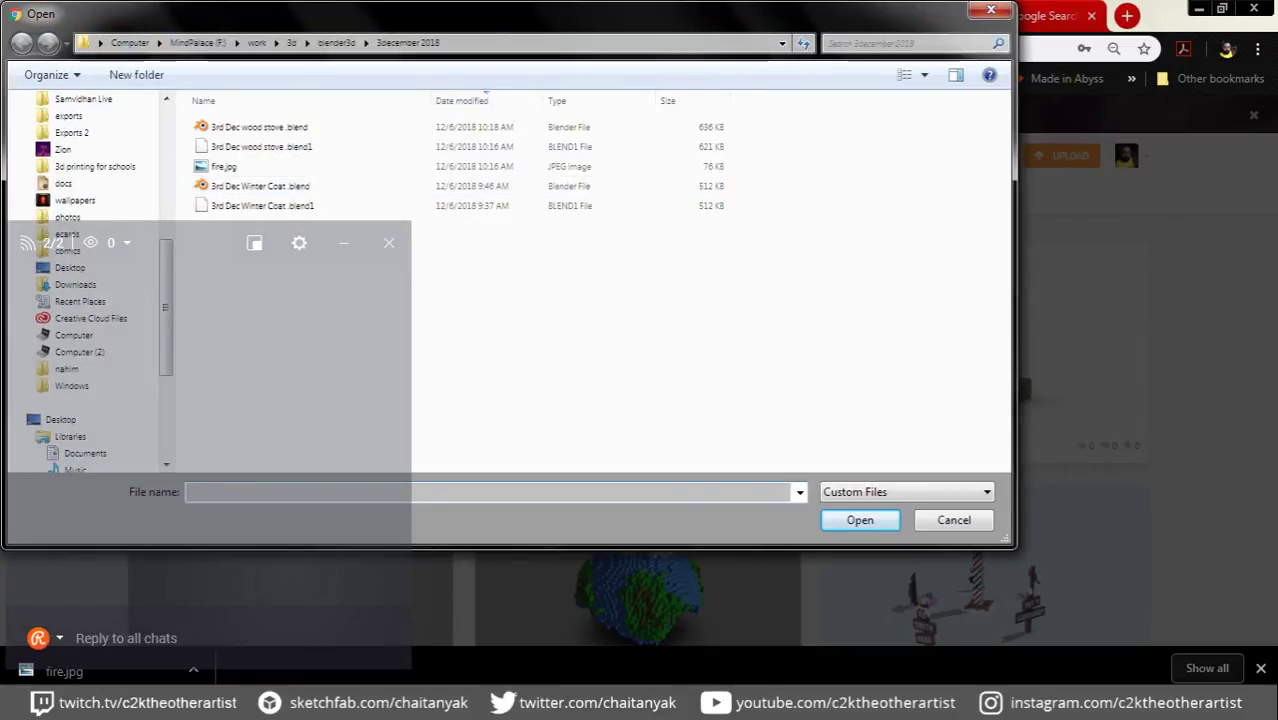
{"action": "key", "text": "alt+Tab"}
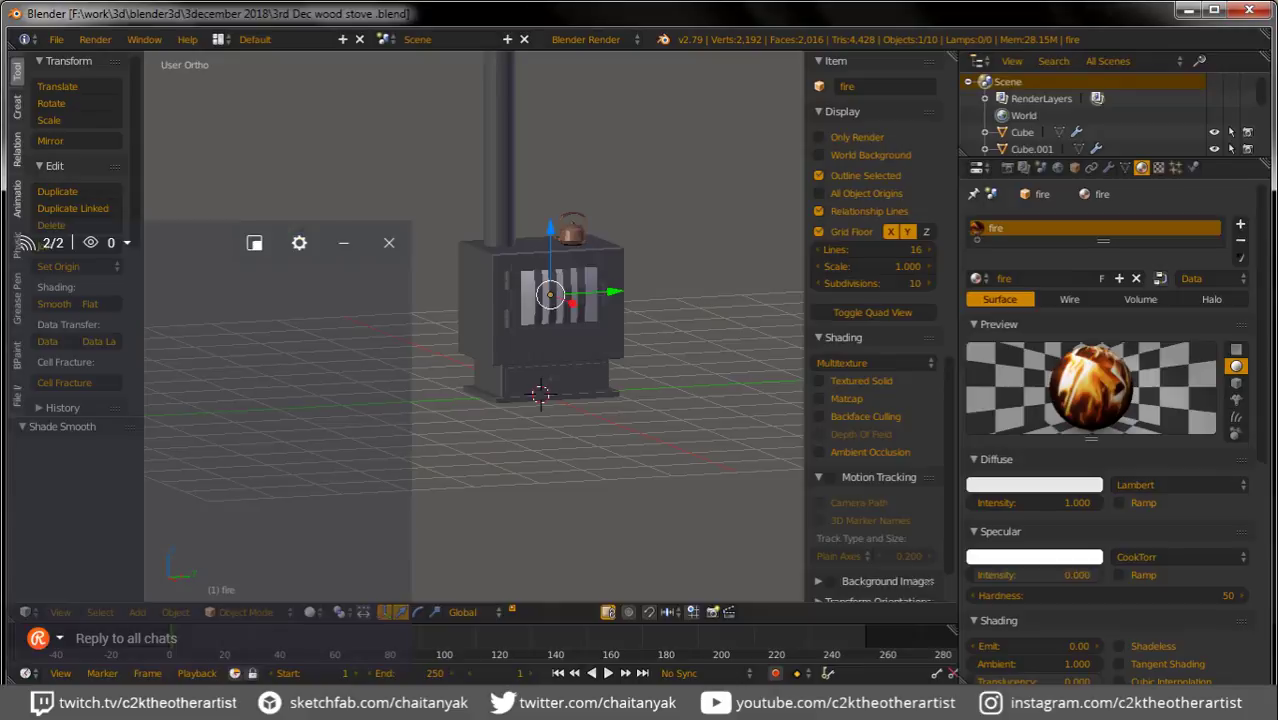
{"action": "left_click", "coordinate": [1250, 10]}
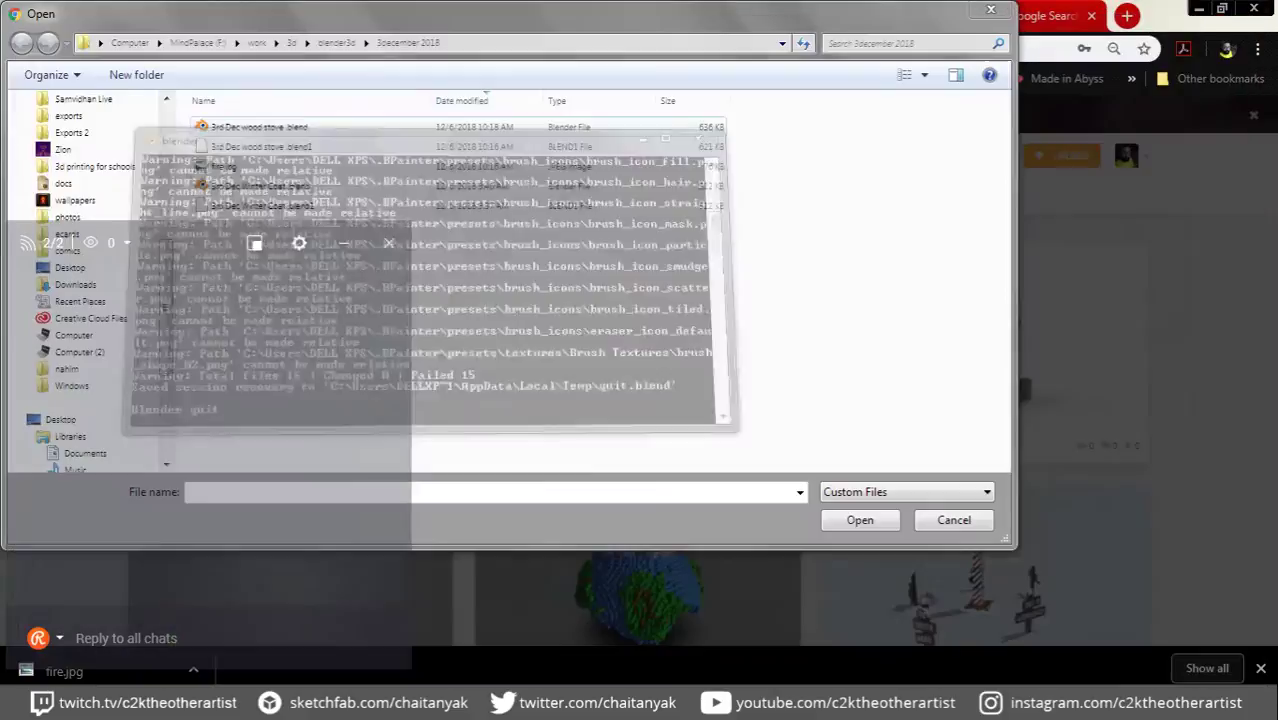
{"action": "left_click", "coordinate": [258, 127]}
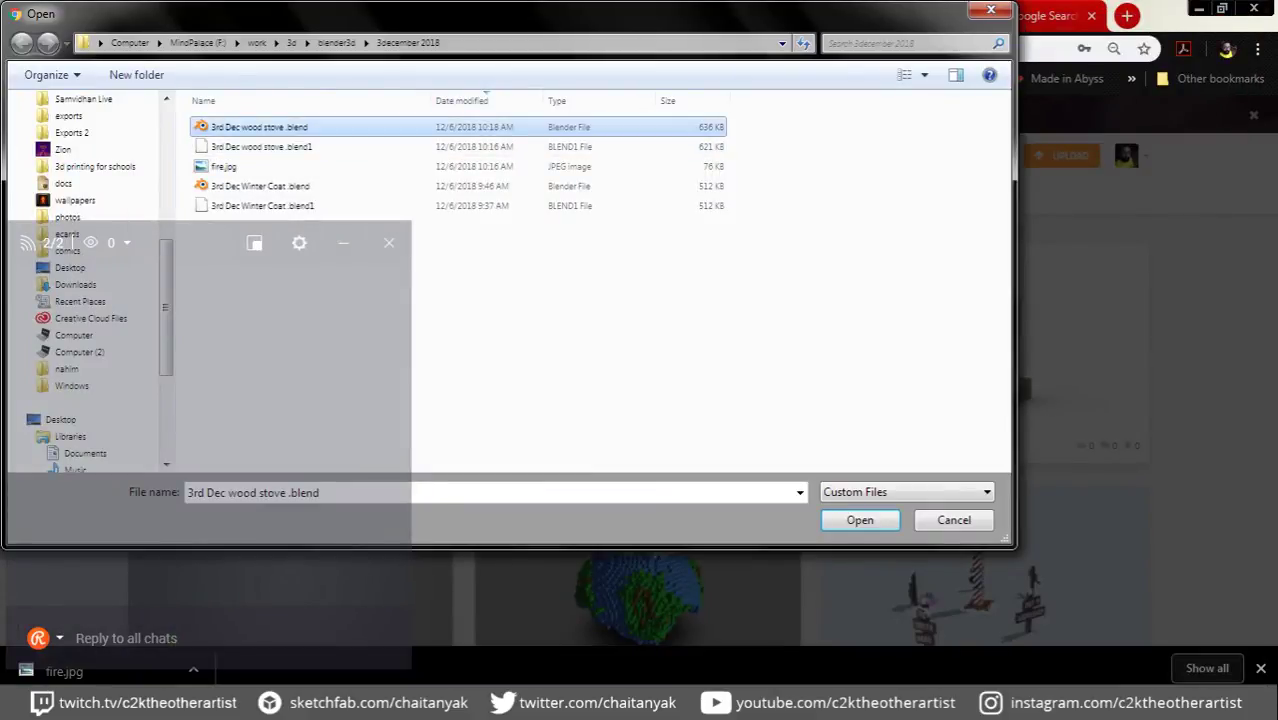
Step: Rename the file to '4rth Dec wood stove .blend' and upload it
{"action": "key", "text": "F2"}
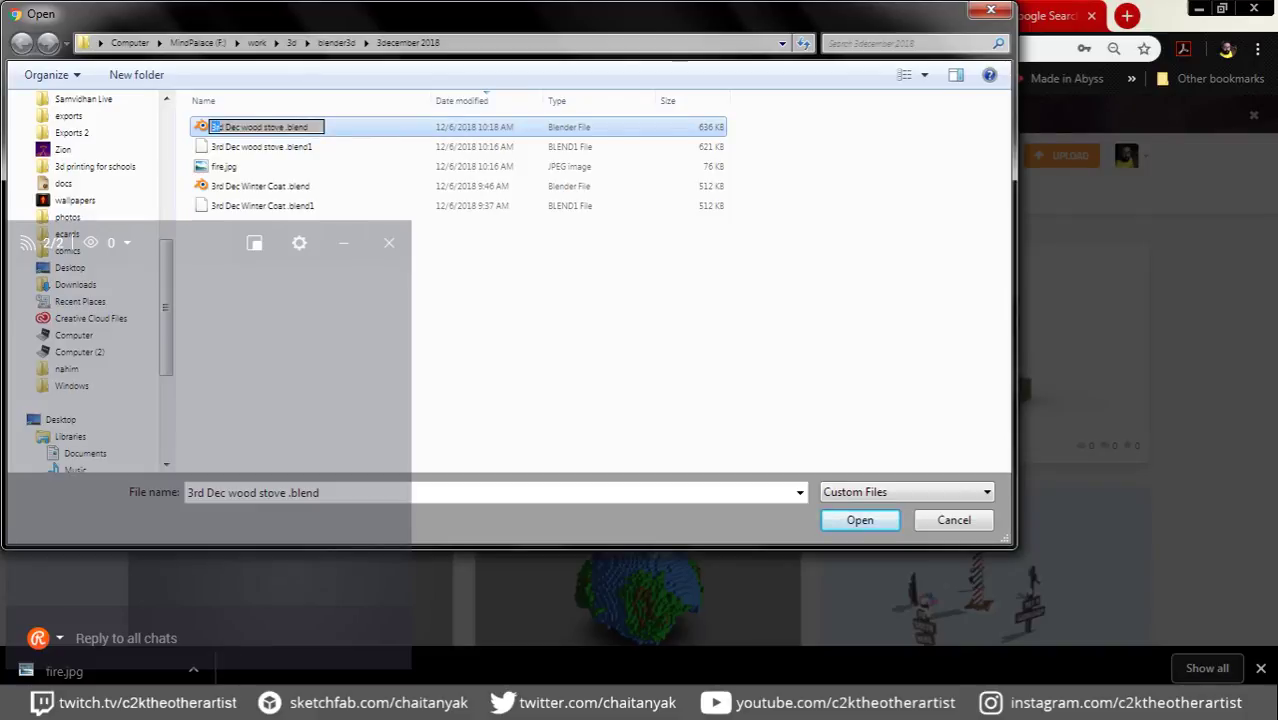
{"action": "type", "text": "4rth"}
{"action": "key", "text": "Delete"}
{"action": "key", "text": "Return"}
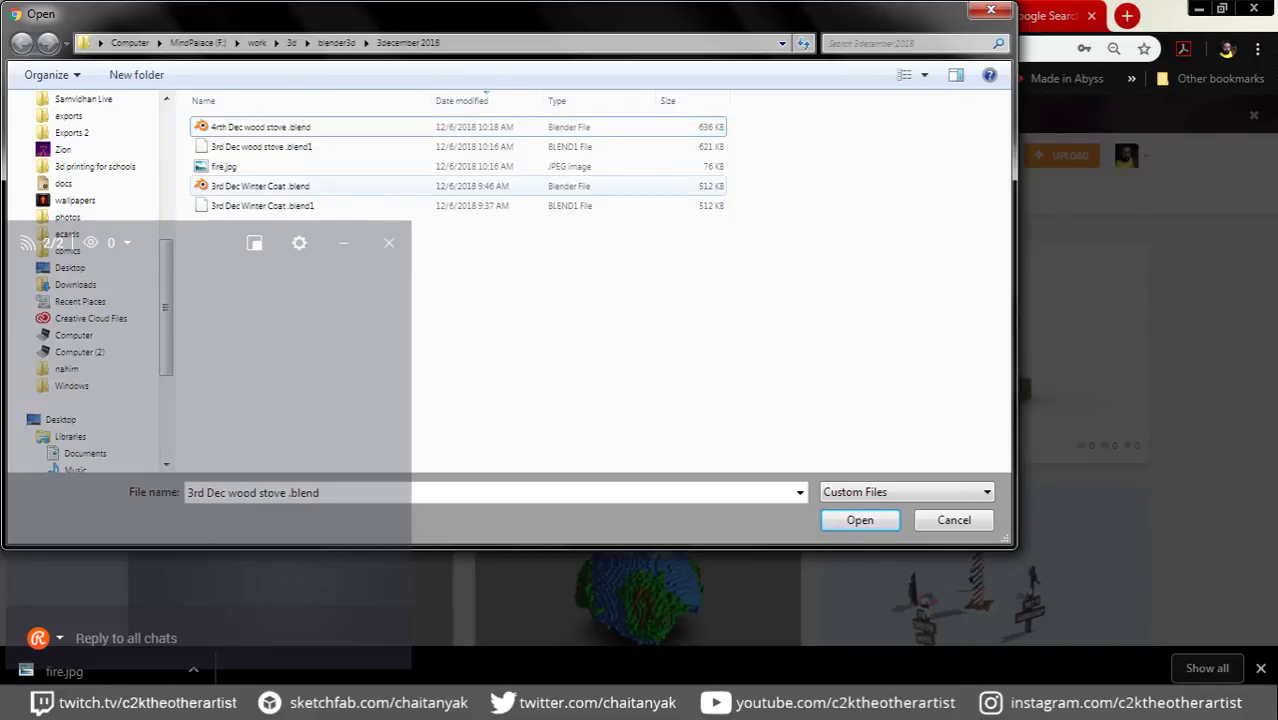
{"action": "key", "text": "Return"}
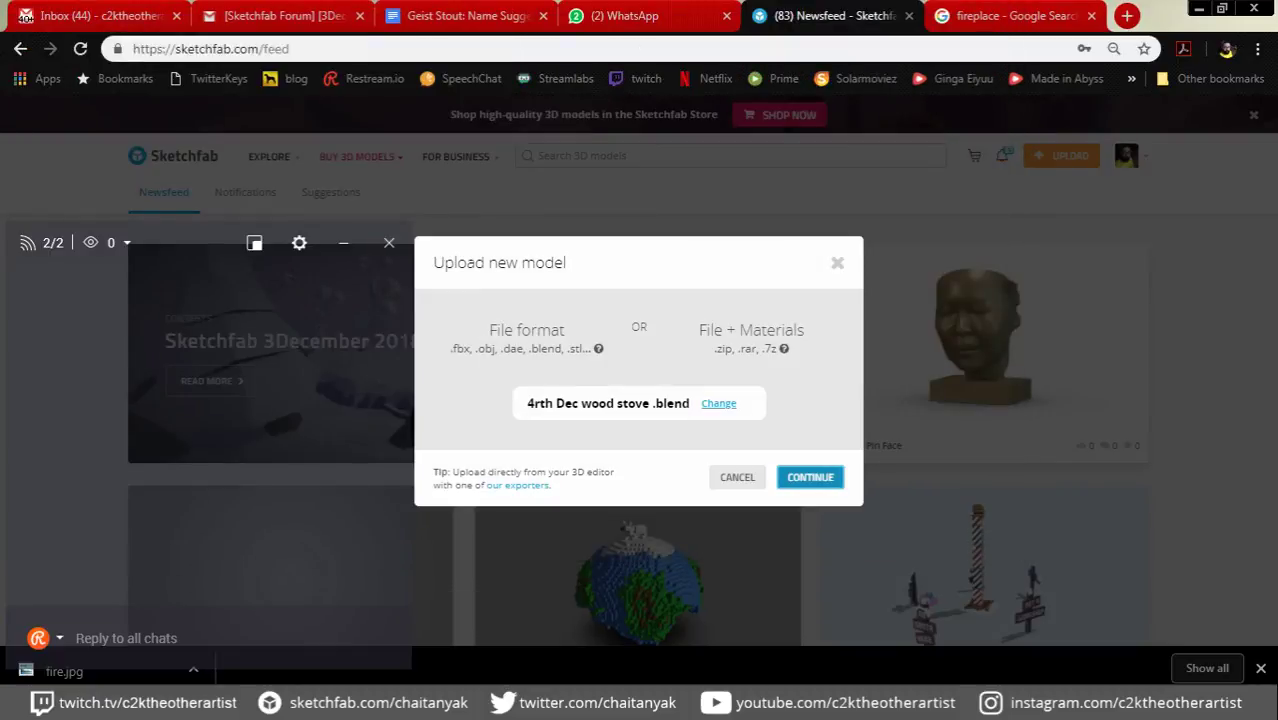
{"action": "left_click", "coordinate": [800, 473]}
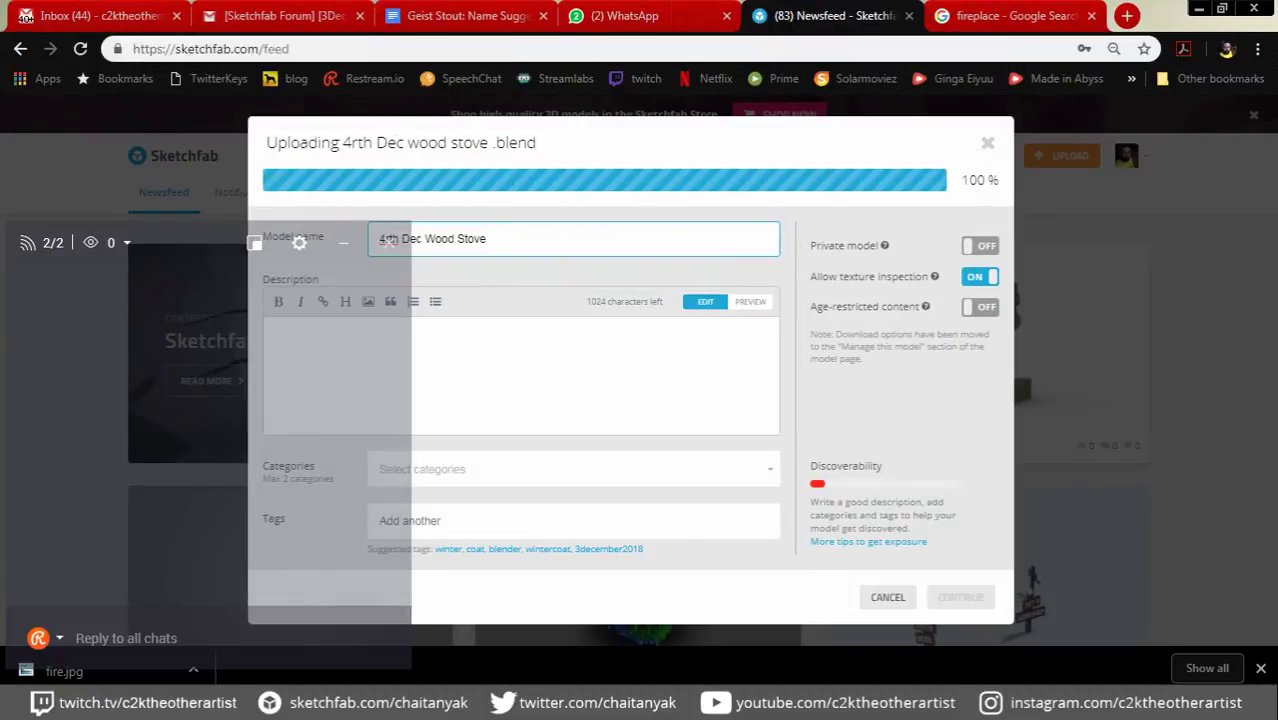
Step: Set the model category to Furniture & home
{"action": "left_click", "coordinate": [460, 431]}
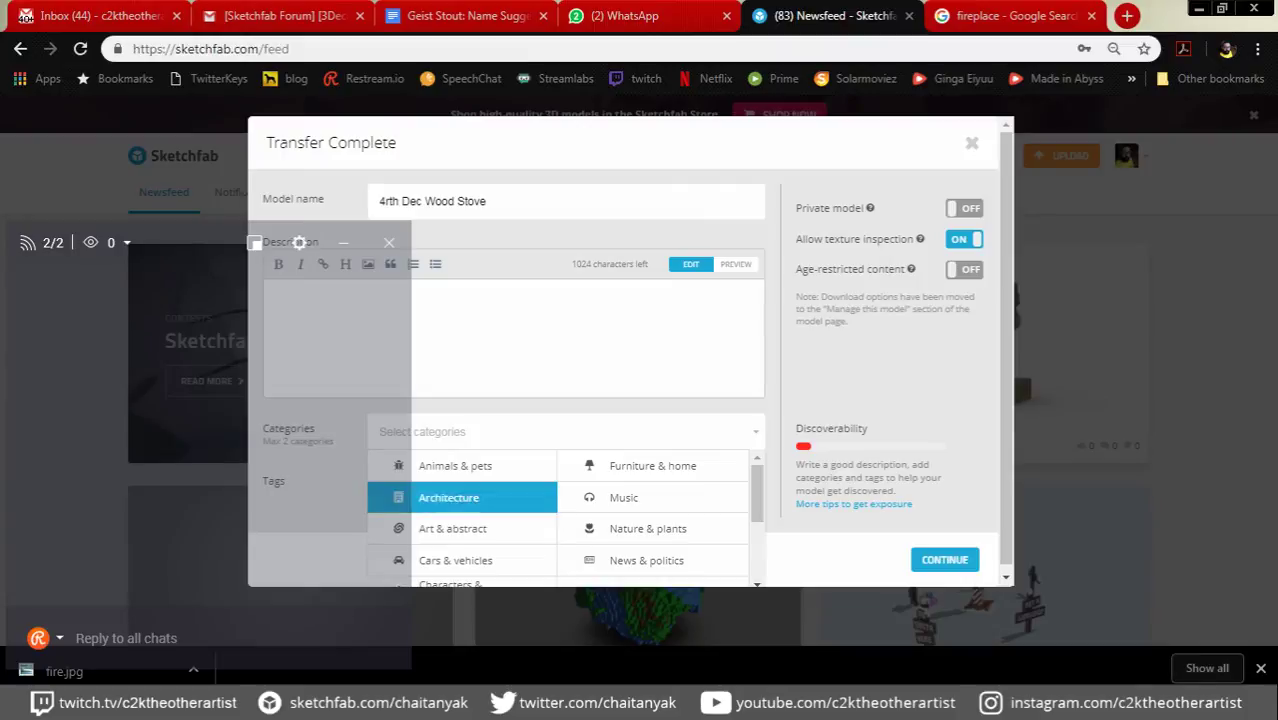
{"action": "scroll", "coordinate": [560, 515], "scroll_direction": "down", "scroll_amount": 1}
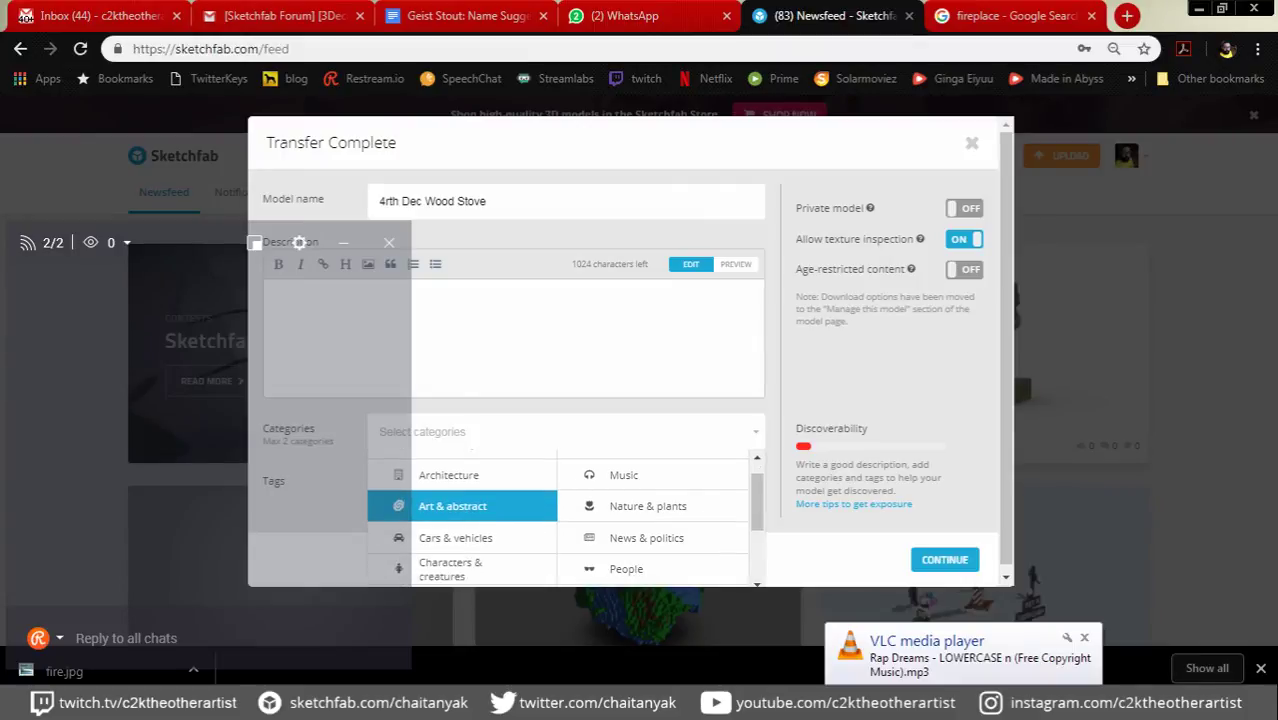
{"action": "scroll", "coordinate": [560, 515], "scroll_direction": "down", "scroll_amount": 1}
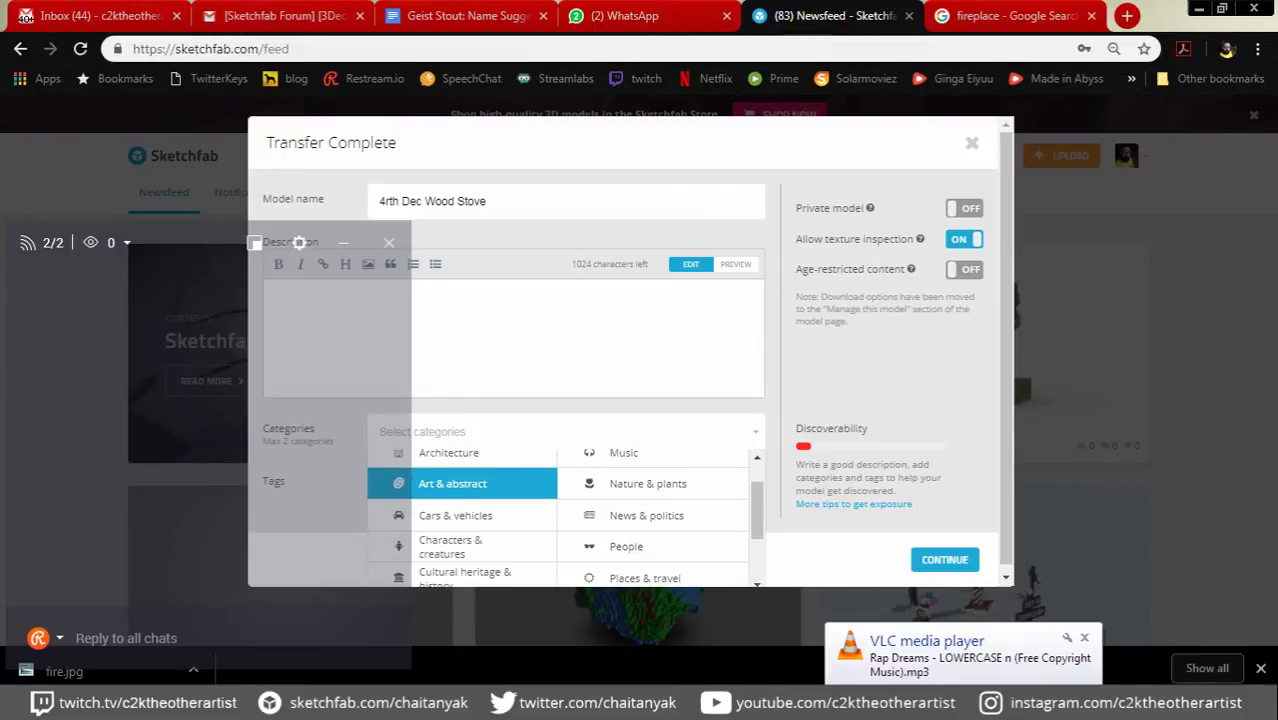
{"action": "scroll", "coordinate": [560, 515], "scroll_direction": "down", "scroll_amount": 2}
{"action": "scroll", "coordinate": [460, 545], "scroll_direction": "up", "scroll_amount": 1}
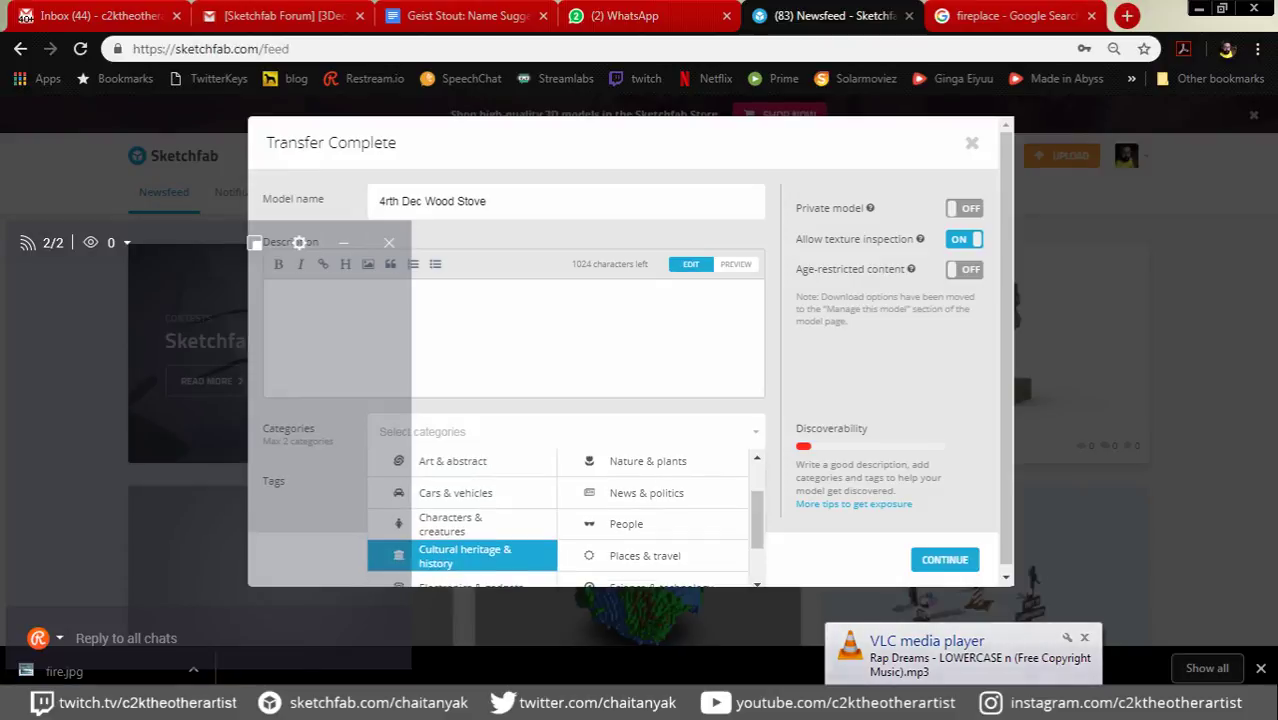
{"action": "scroll", "coordinate": [460, 560], "scroll_direction": "up", "scroll_amount": 1}
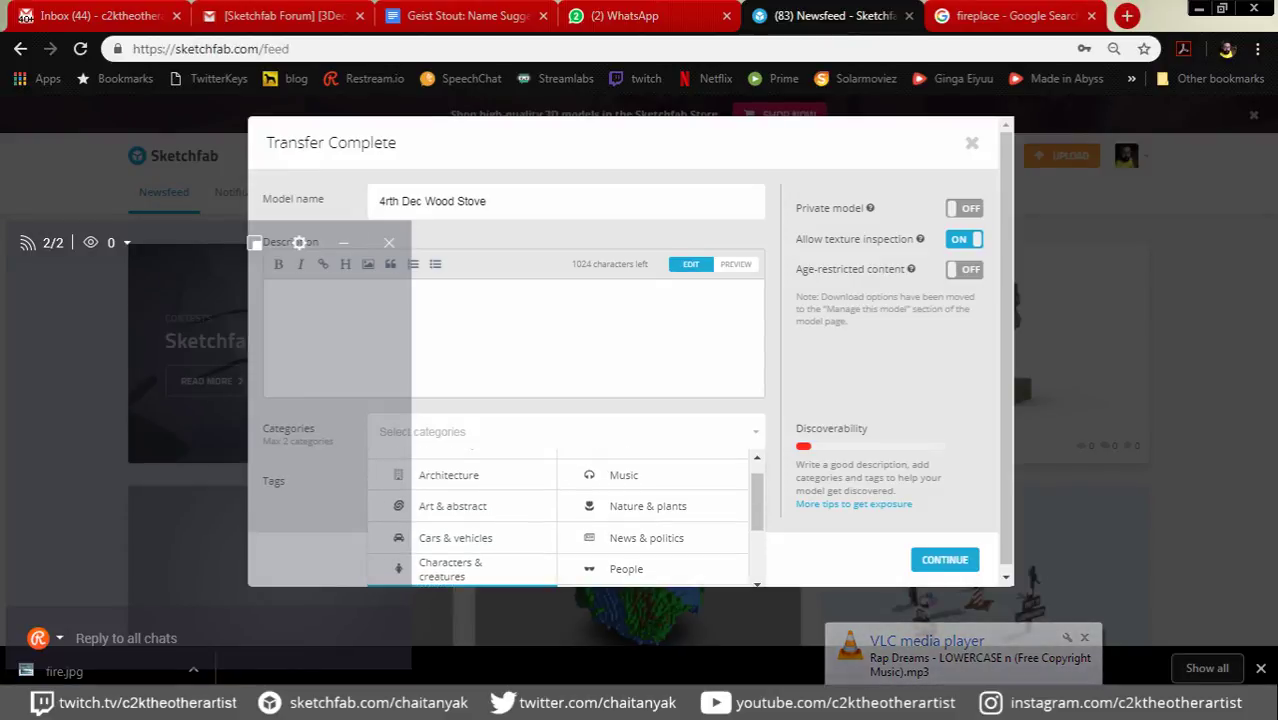
{"action": "scroll", "coordinate": [560, 515], "scroll_direction": "up", "scroll_amount": 2}
{"action": "left_click", "coordinate": [652, 465]}
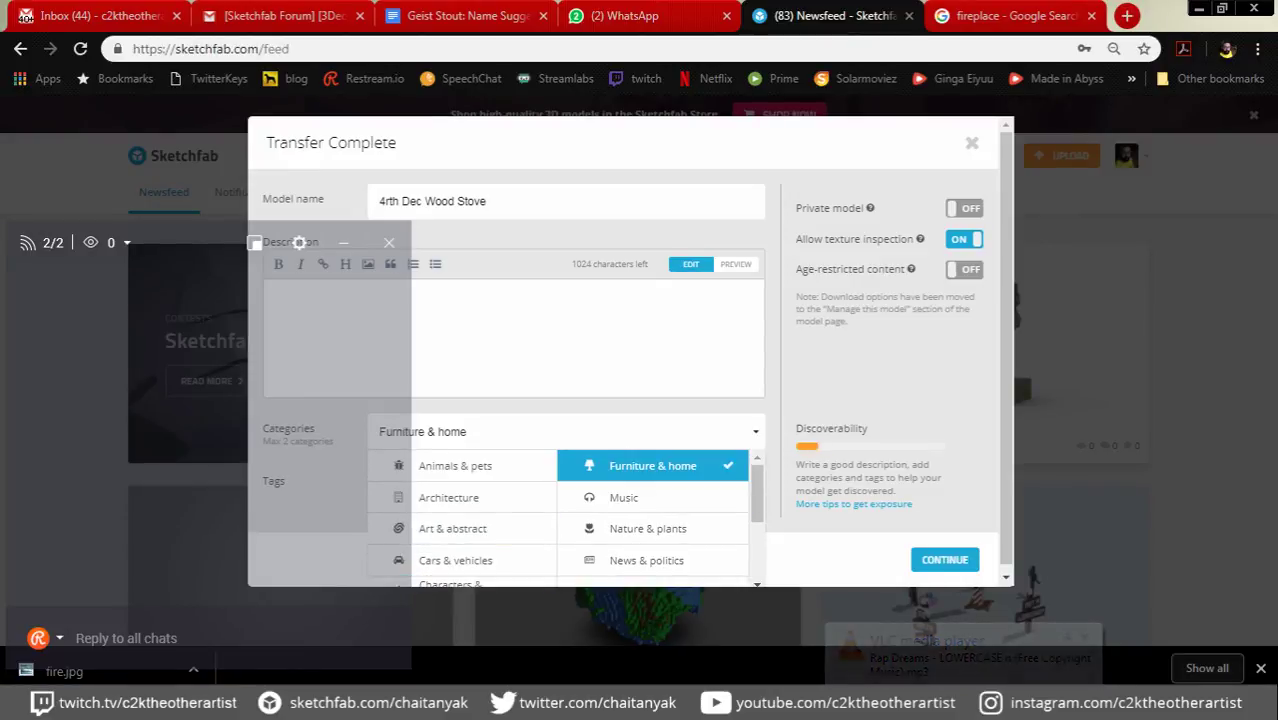
{"action": "left_click", "coordinate": [380, 483]}
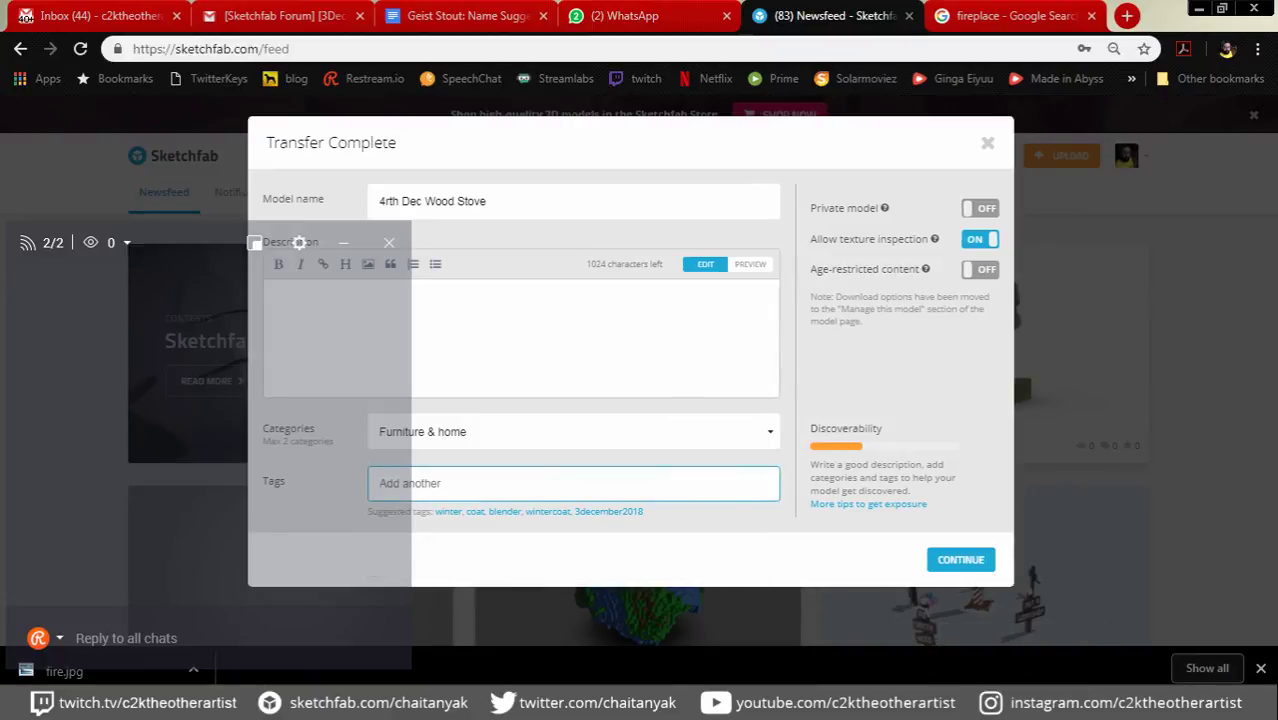
Step: Add the tags 3december2018 and stove
{"action": "left_click", "coordinate": [608, 511]}
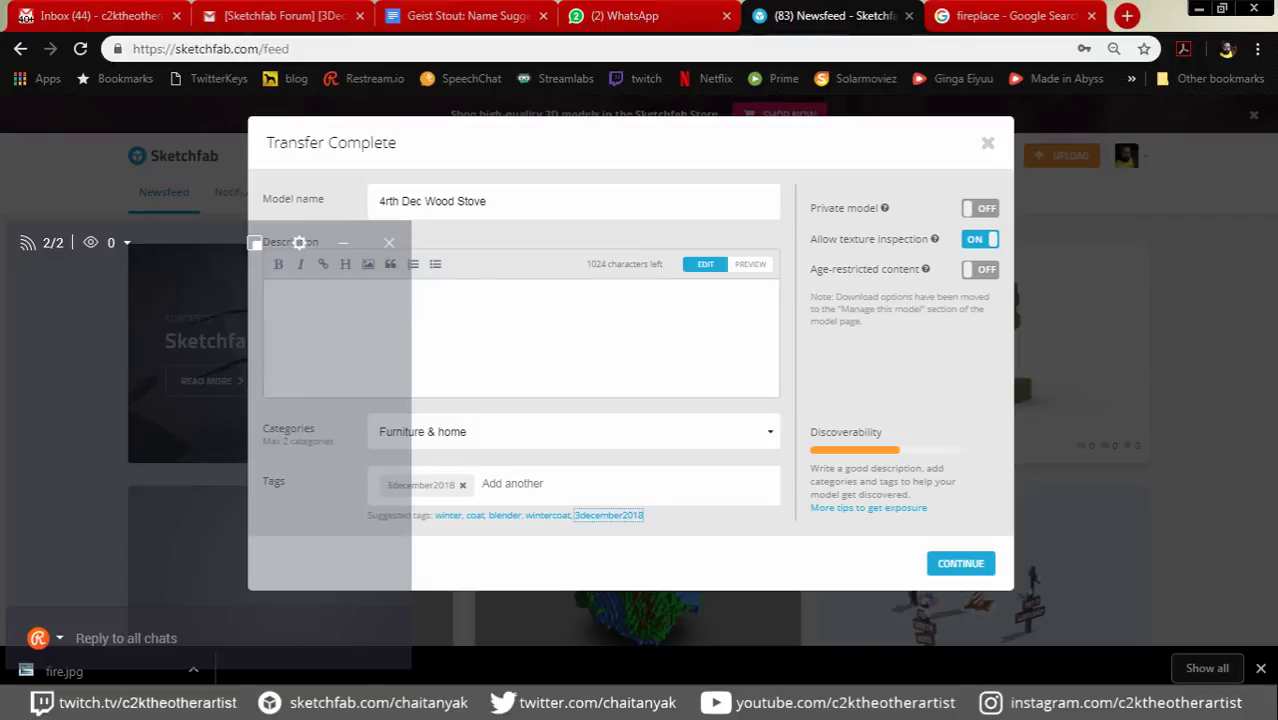
{"action": "left_click", "coordinate": [512, 484]}
{"action": "type", "text": "woodst"}
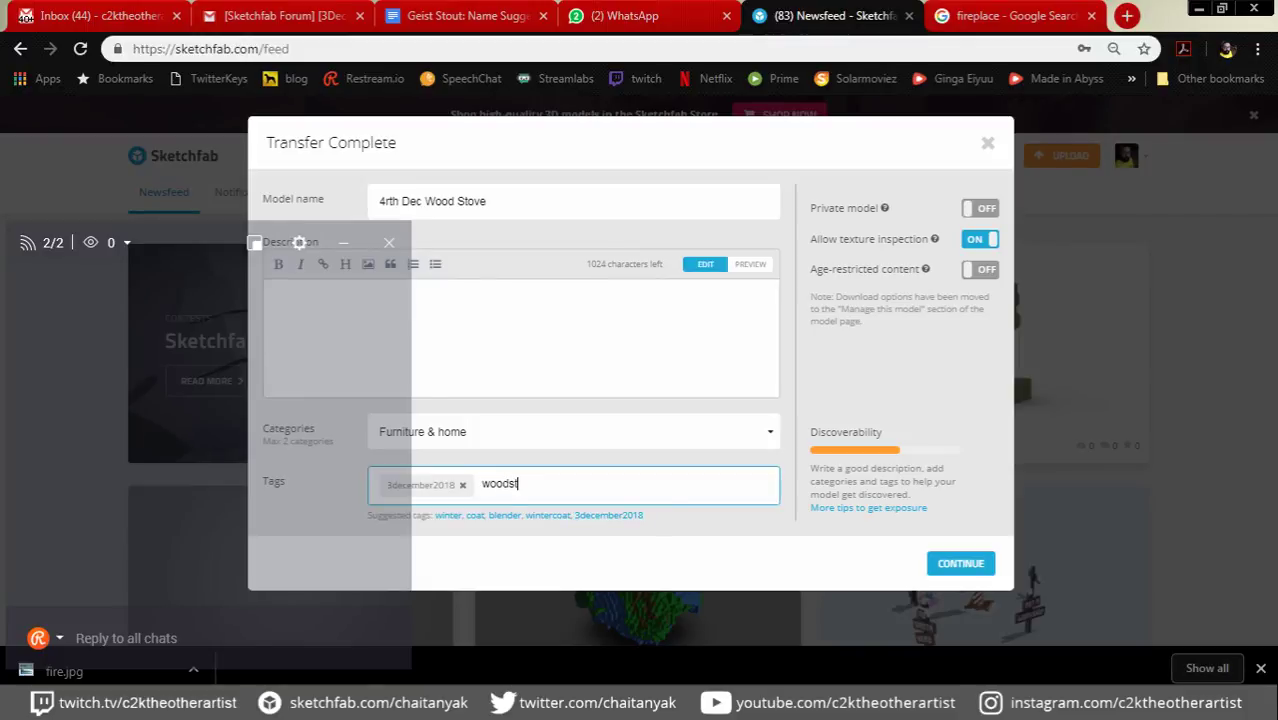
{"action": "key", "text": "BackSpace"}
{"action": "key", "text": "BackSpace"}
{"action": "key", "text": "BackSpace"}
{"action": "key", "text": "Return"}
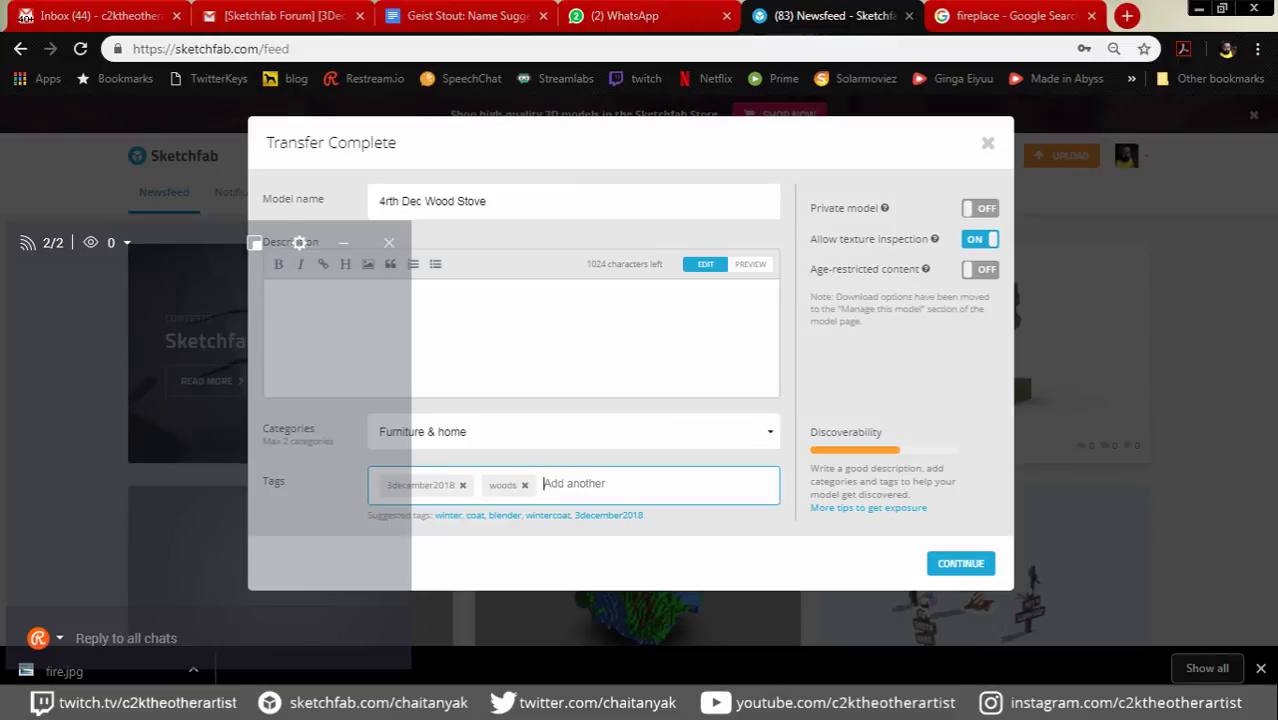
{"action": "type", "text": "stove"}
{"action": "key", "text": "Return"}
Step: Add tags wood, woodstove and blender3d, removing the mistaken woods tag
{"action": "type", "text": "wood"}
{"action": "key", "text": "Return"}
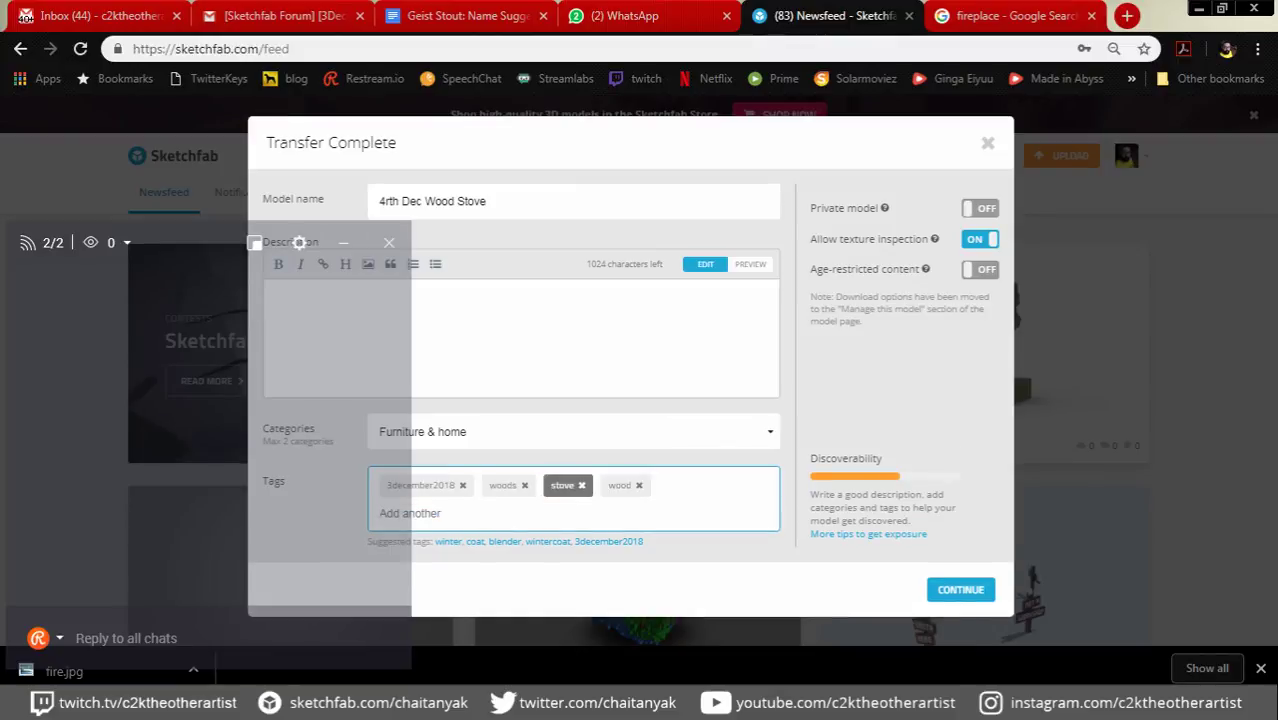
{"action": "left_click", "coordinate": [524, 485]}
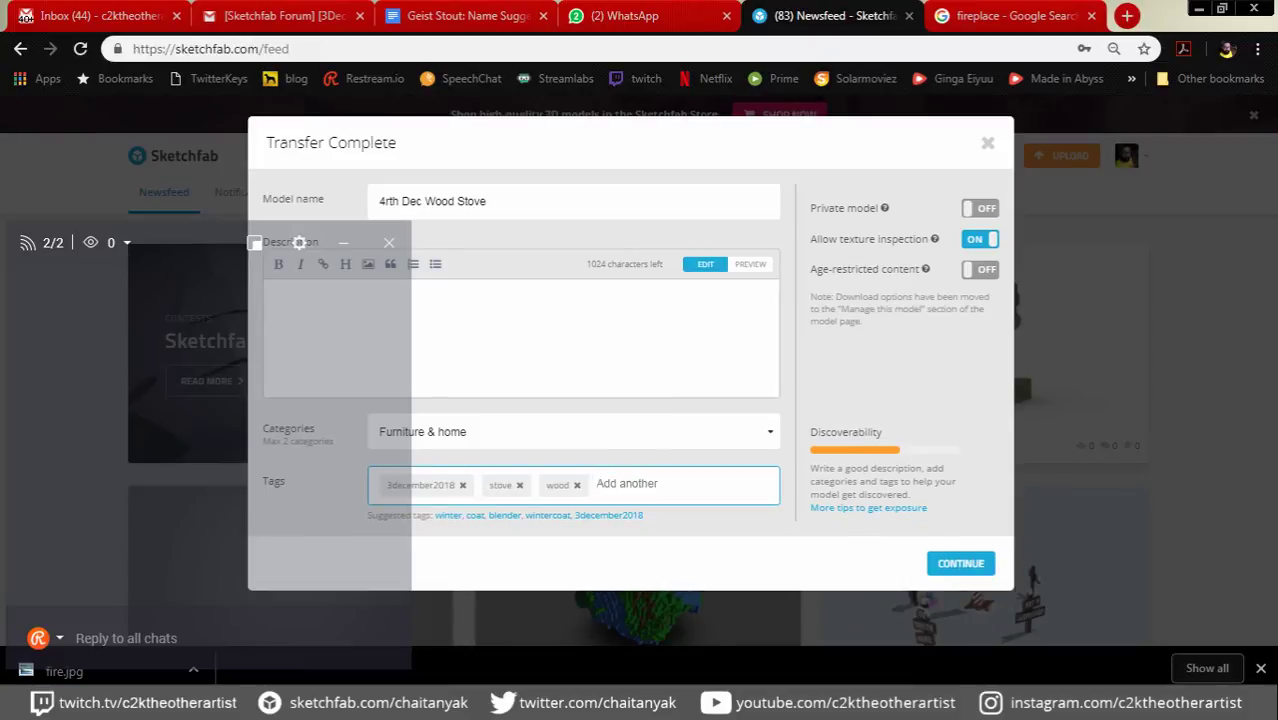
{"action": "type", "text": "woodstove"}
{"action": "key", "text": "Return"}
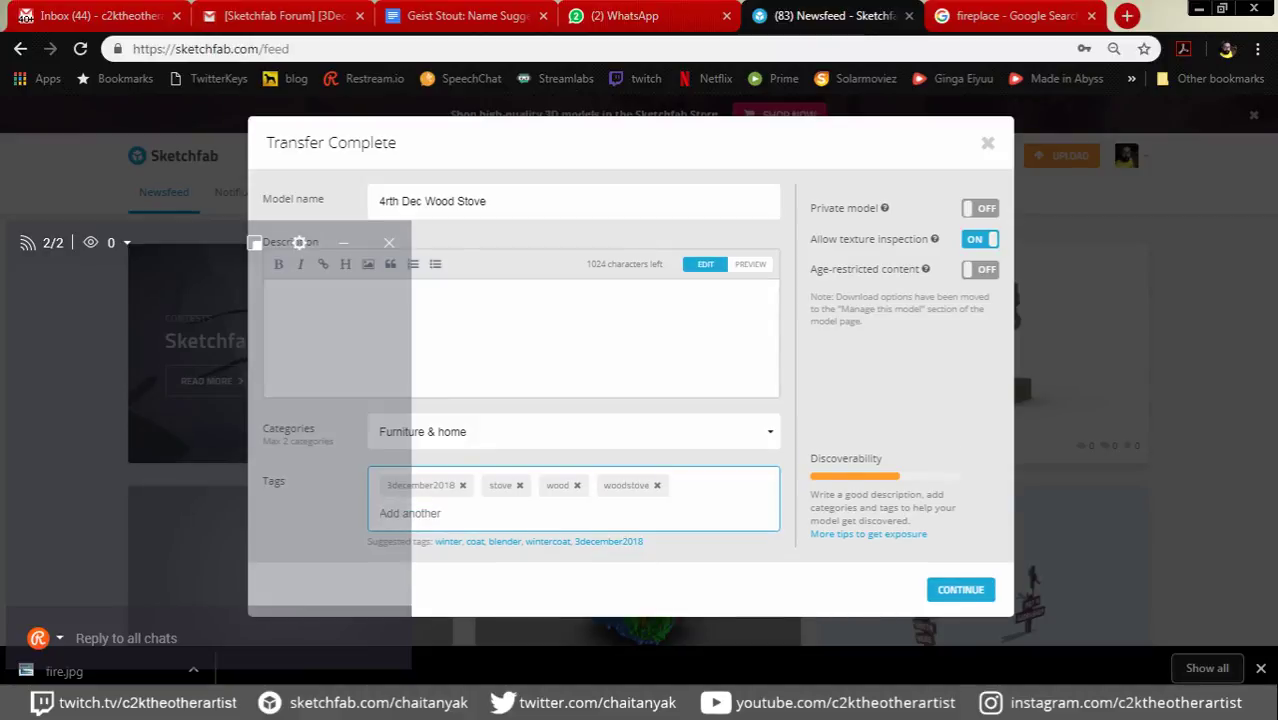
{"action": "type", "text": "blender"}
{"action": "type", "text": "3d"}
{"action": "key", "text": "Return"}
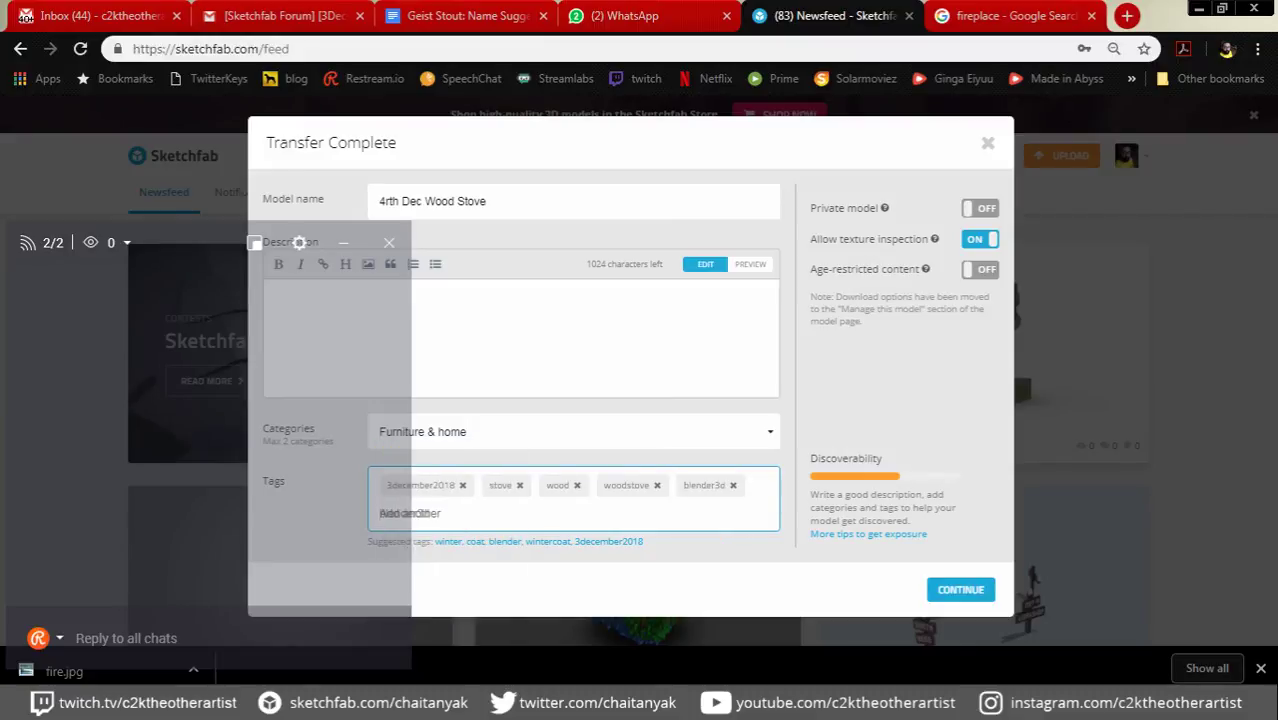
Step: Submit the upload details, open the draft's 3D Settings editor and show Lighting options
{"action": "left_click", "coordinate": [960, 589]}
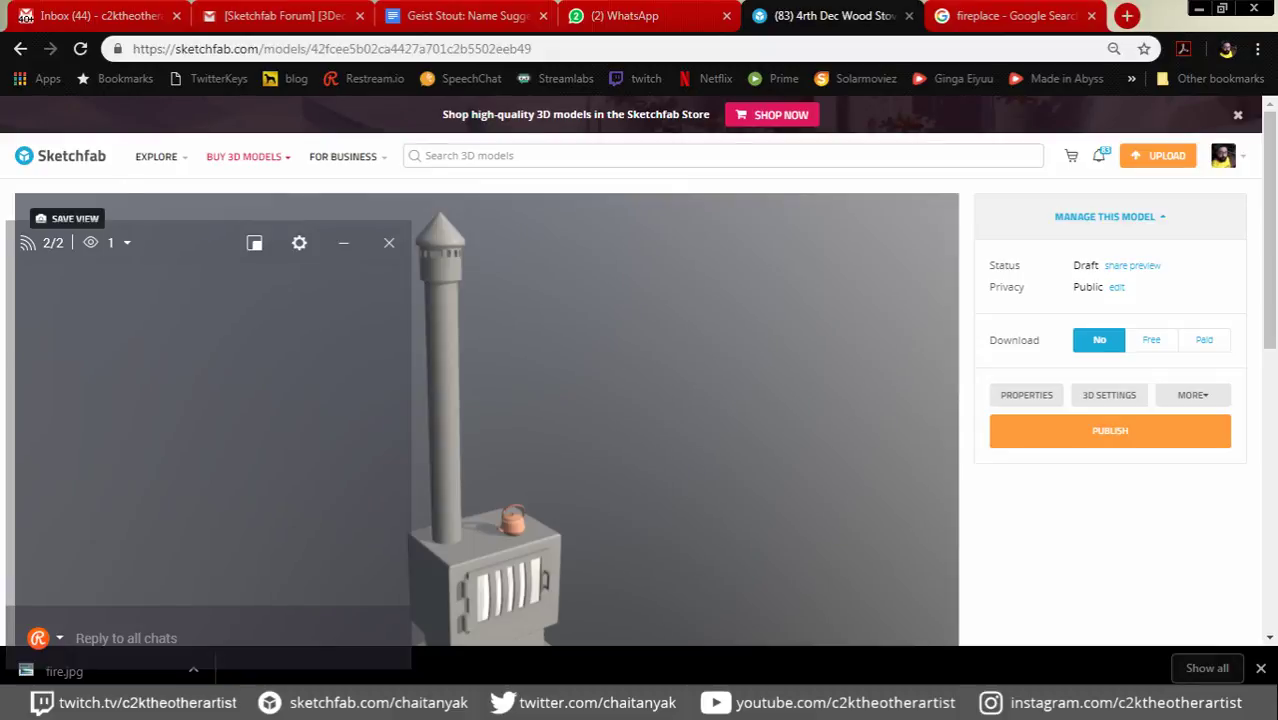
{"action": "left_click", "coordinate": [1109, 394]}
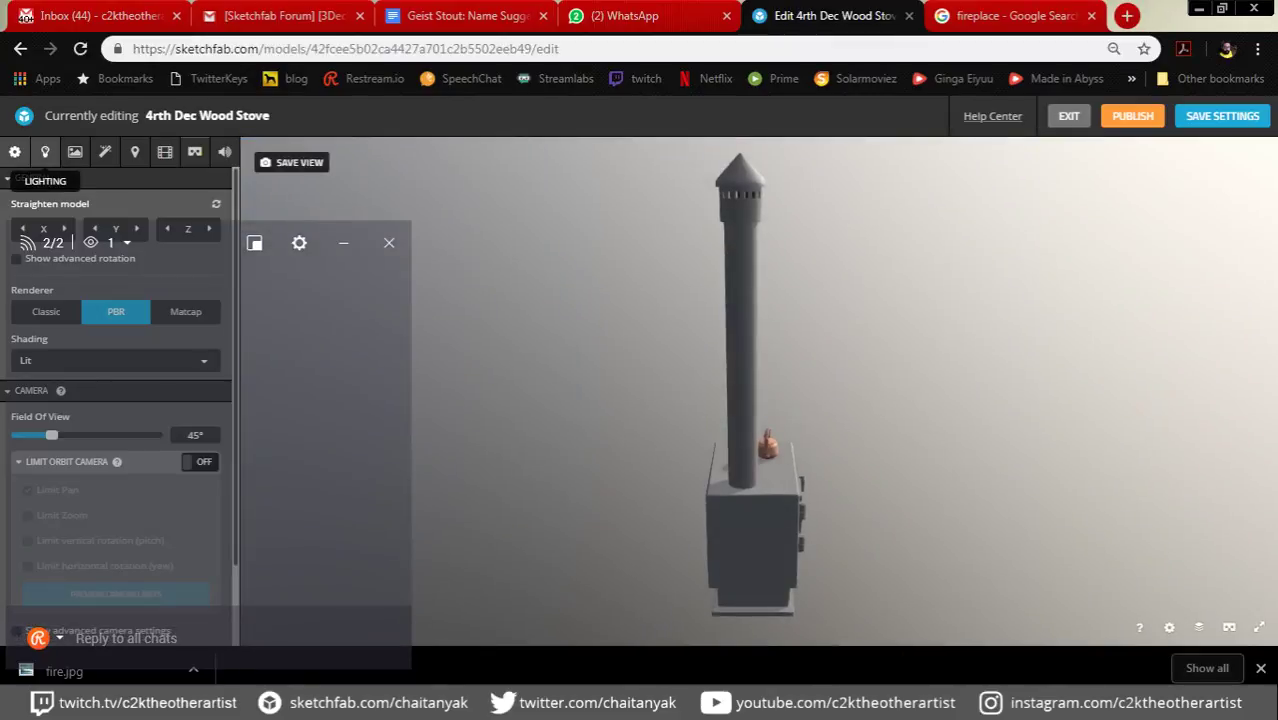
{"action": "left_click", "coordinate": [44, 151]}
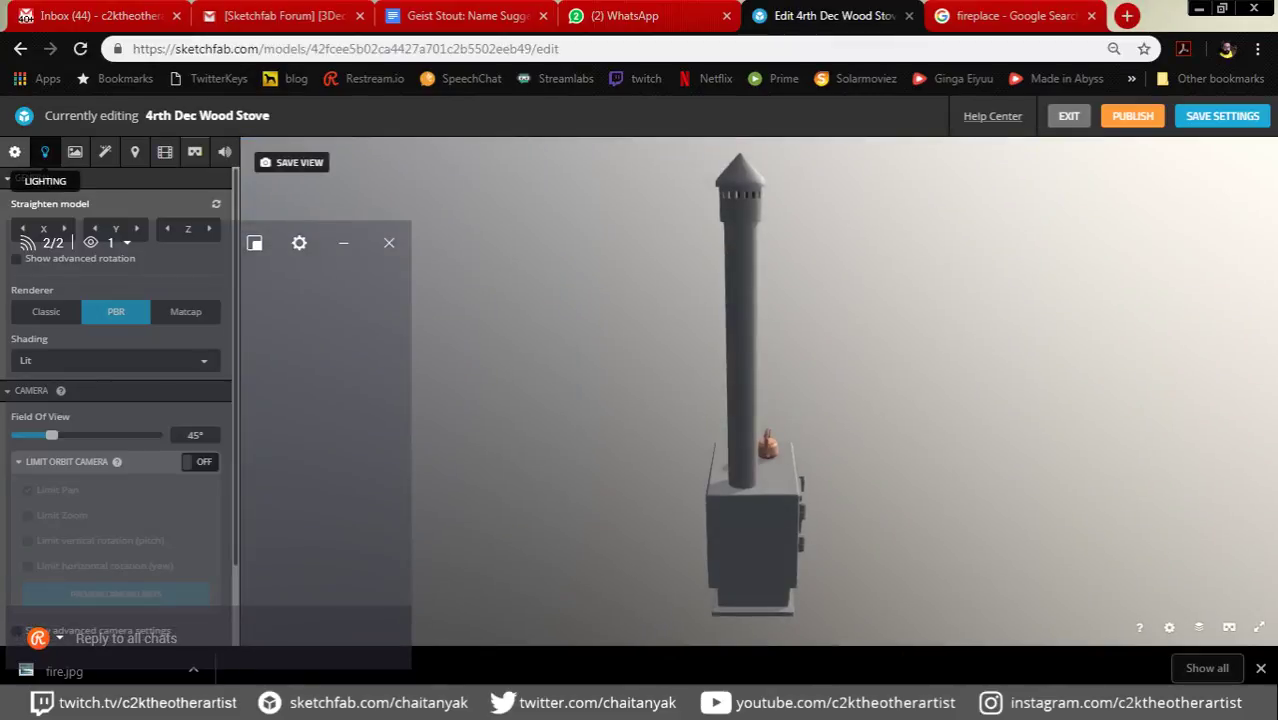
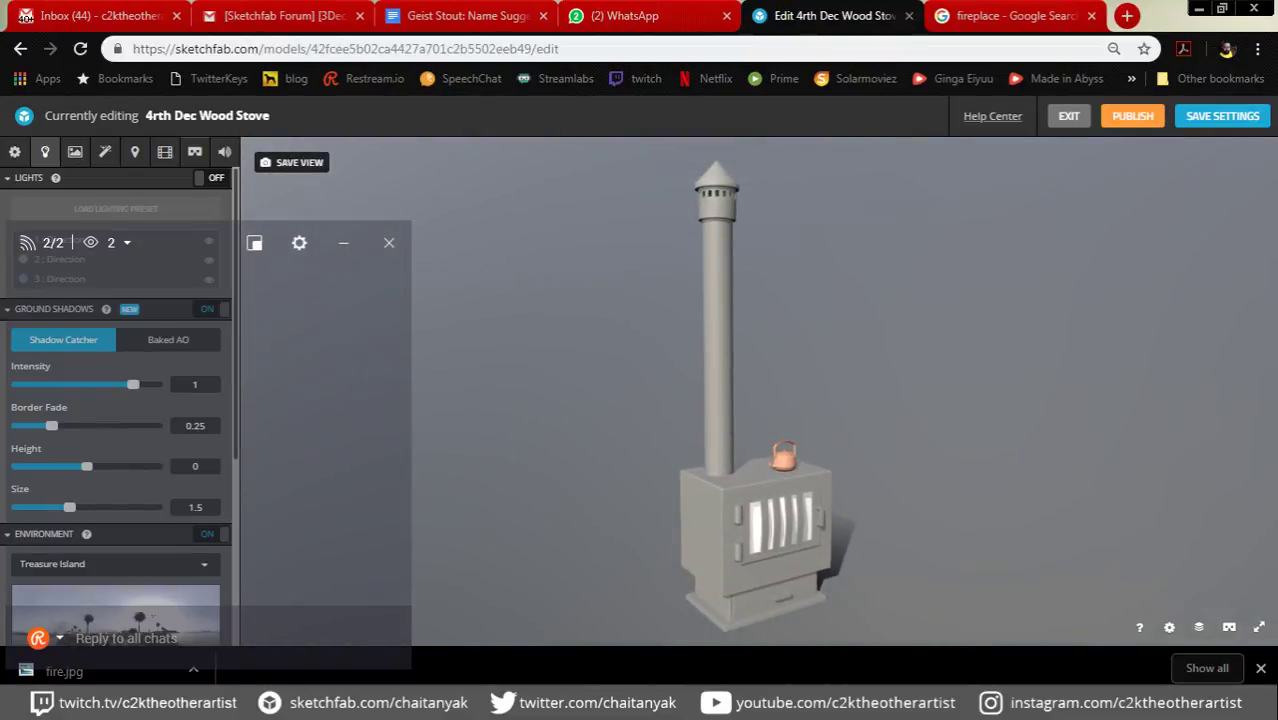
Step: Turn the scene lights on and apply a three-light lighting preset
{"action": "left_click", "coordinate": [210, 177]}
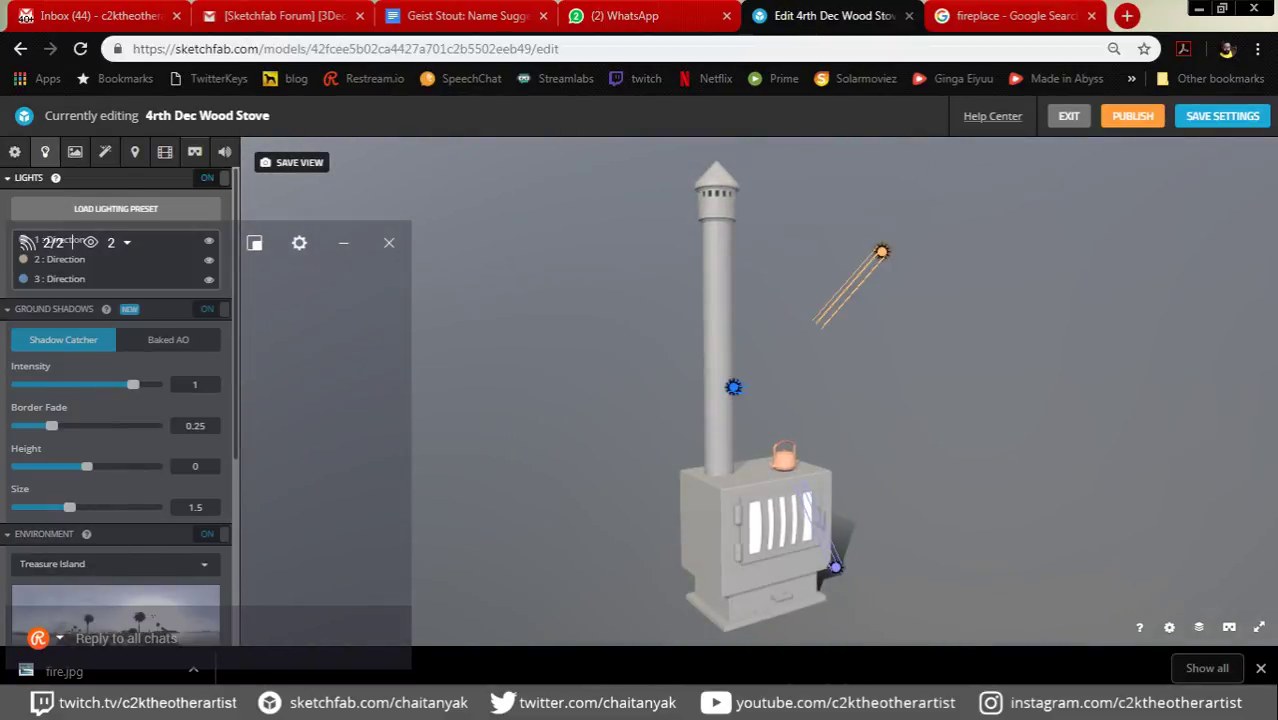
{"action": "left_click", "coordinate": [116, 208]}
{"action": "left_click", "coordinate": [499, 450]}
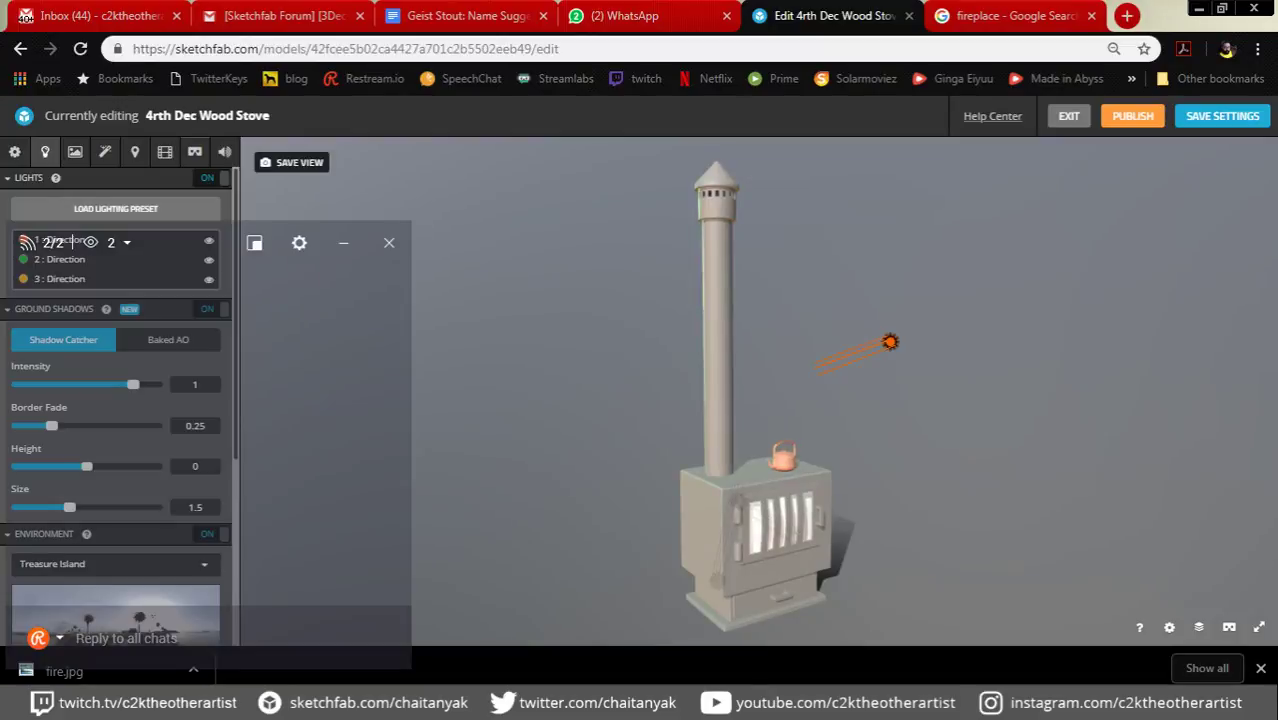
Step: Lower the environment brightness to 0.7 and choose the Gareoult environment
{"action": "scroll", "coordinate": [115, 420], "scroll_direction": "down", "scroll_amount": 2}
{"action": "scroll", "coordinate": [115, 420], "scroll_direction": "down", "scroll_amount": 1}
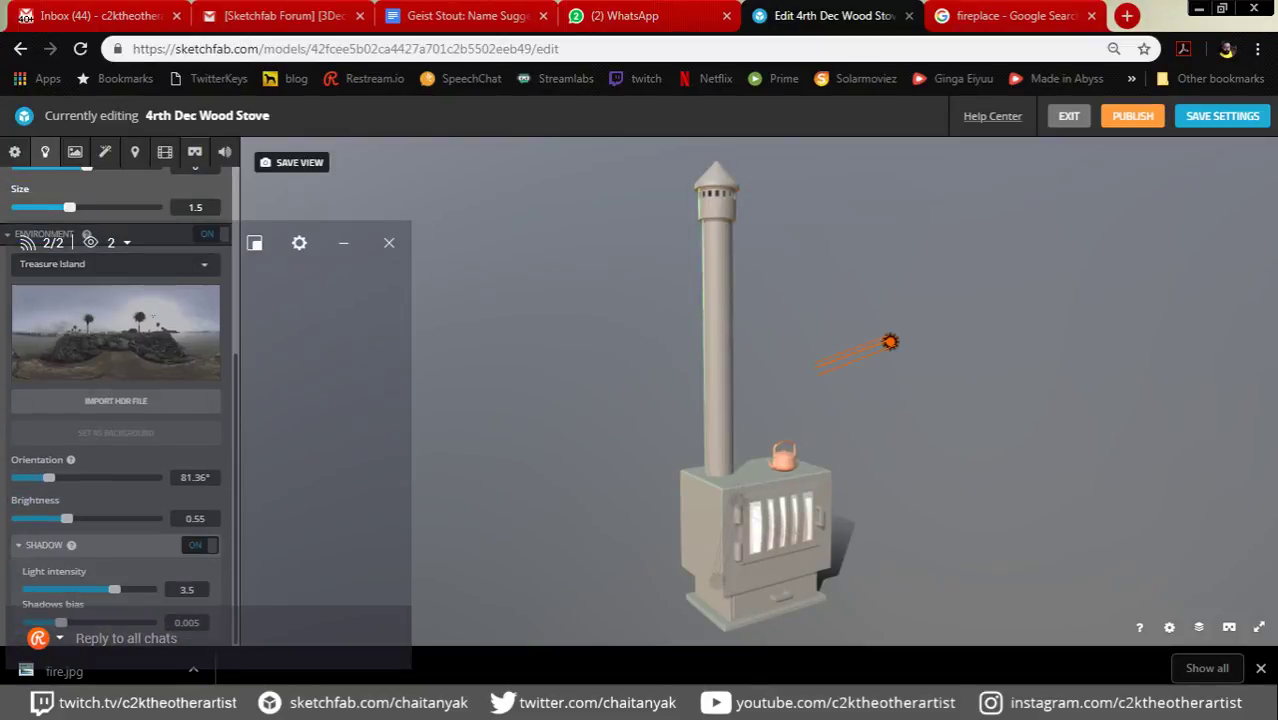
{"action": "left_click_drag", "start_coordinate": [66, 518], "coordinate": [48, 518]}
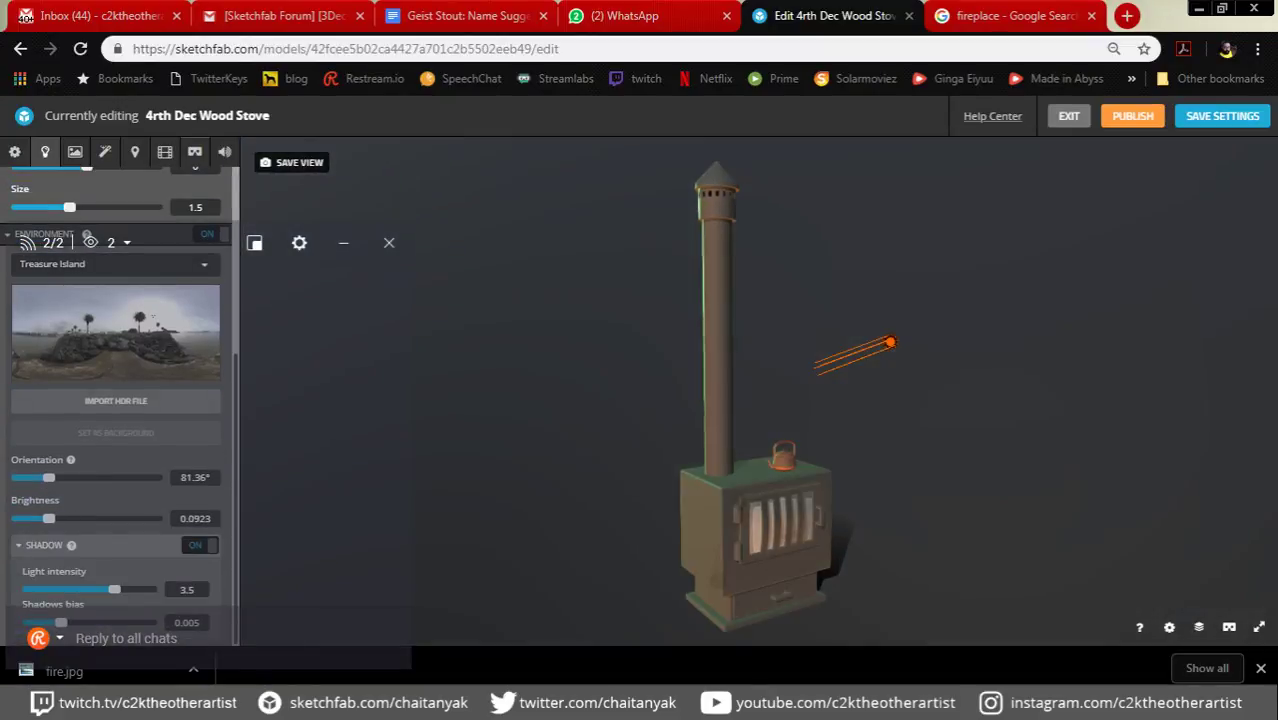
{"action": "left_click", "coordinate": [115, 263]}
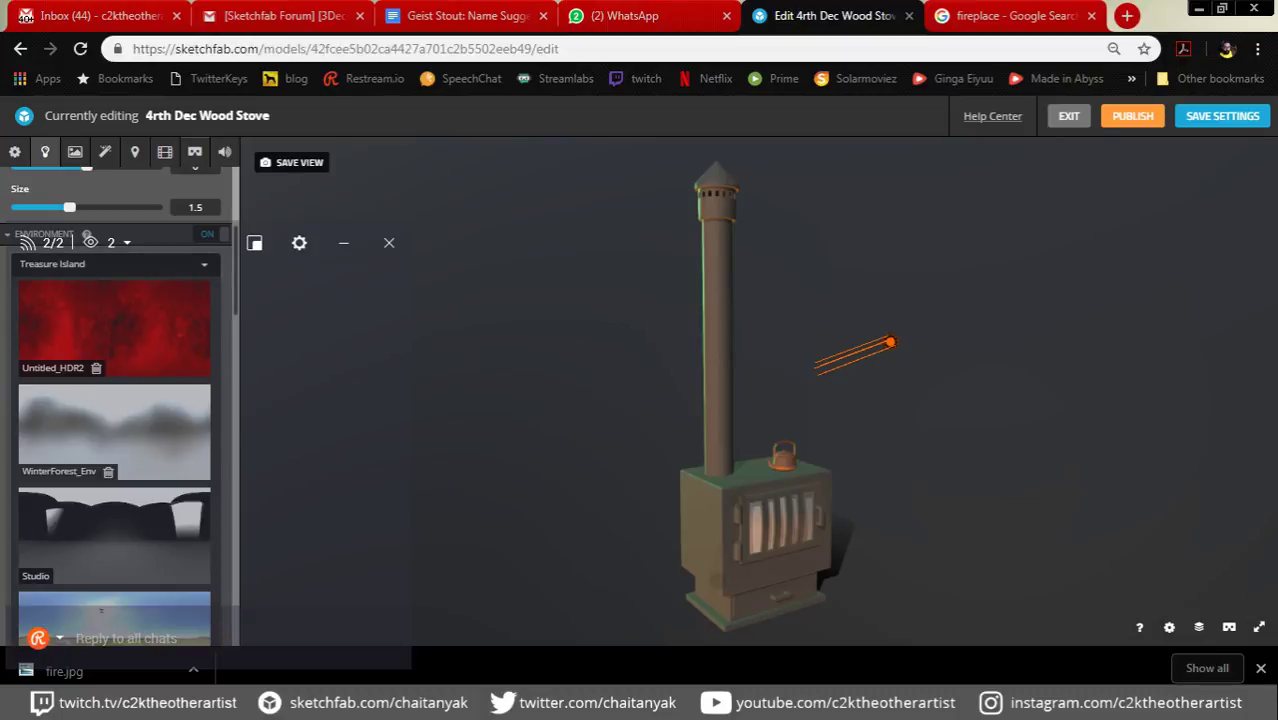
{"action": "scroll", "coordinate": [115, 450], "scroll_direction": "down", "scroll_amount": 5}
{"action": "left_click", "coordinate": [115, 250]}
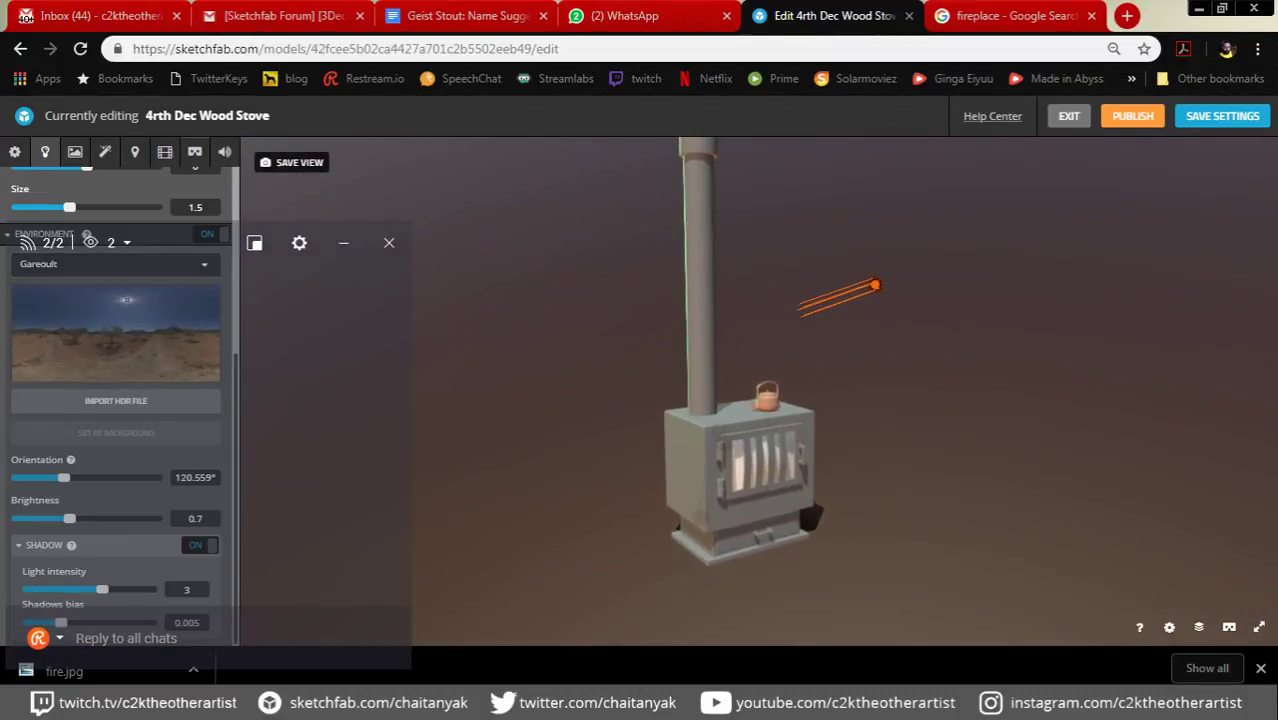
Step: Select the fire material in Materials and switch its base colour to a texture
{"action": "left_click", "coordinate": [75, 151]}
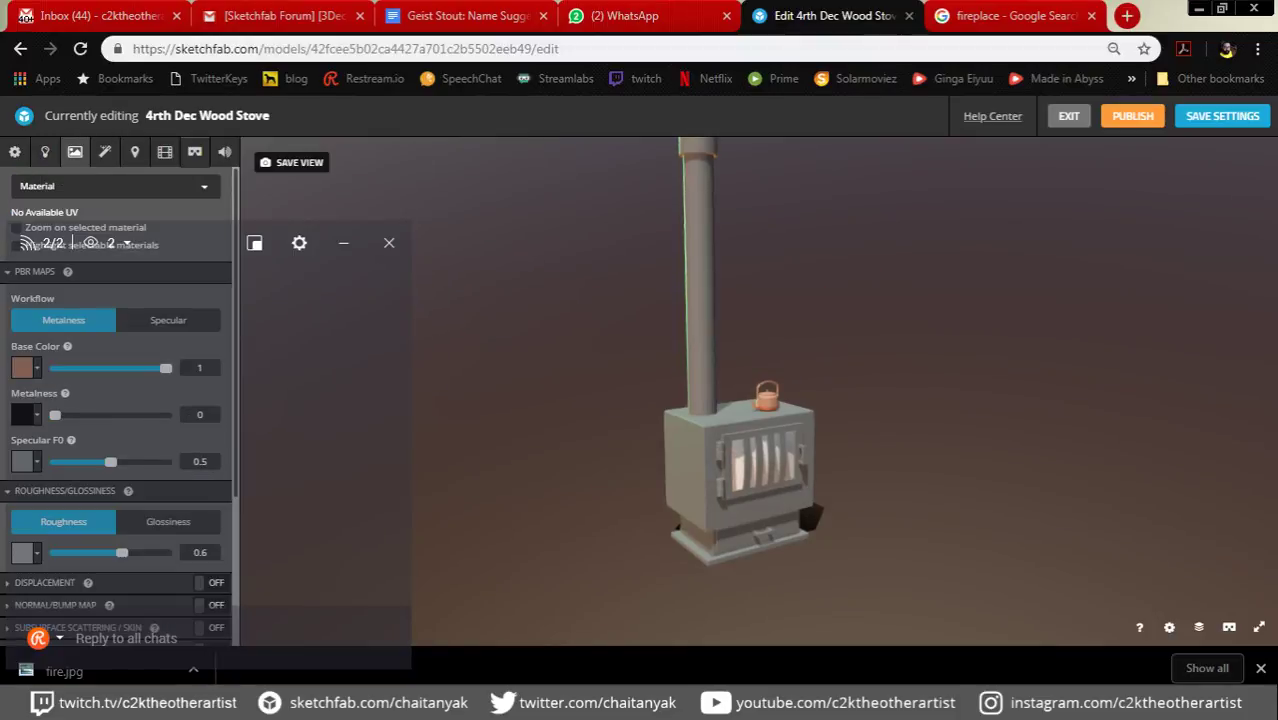
{"action": "left_click", "coordinate": [115, 186]}
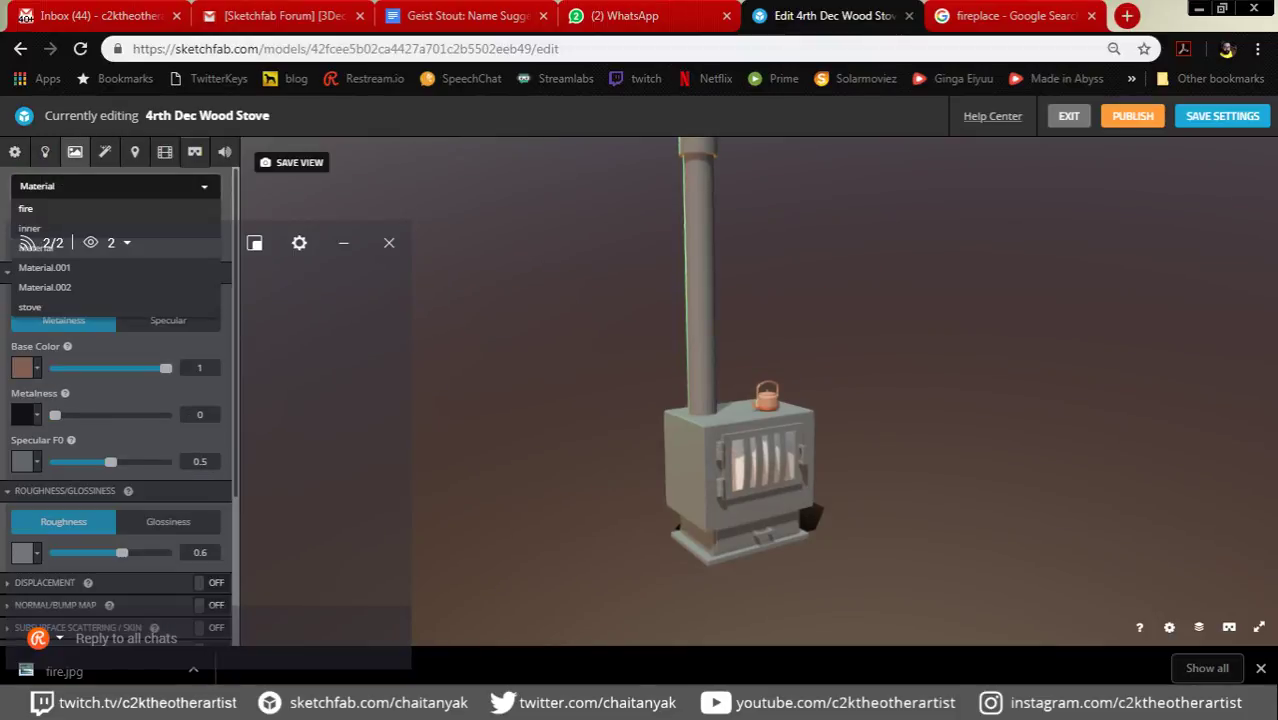
{"action": "left_click", "coordinate": [30, 208]}
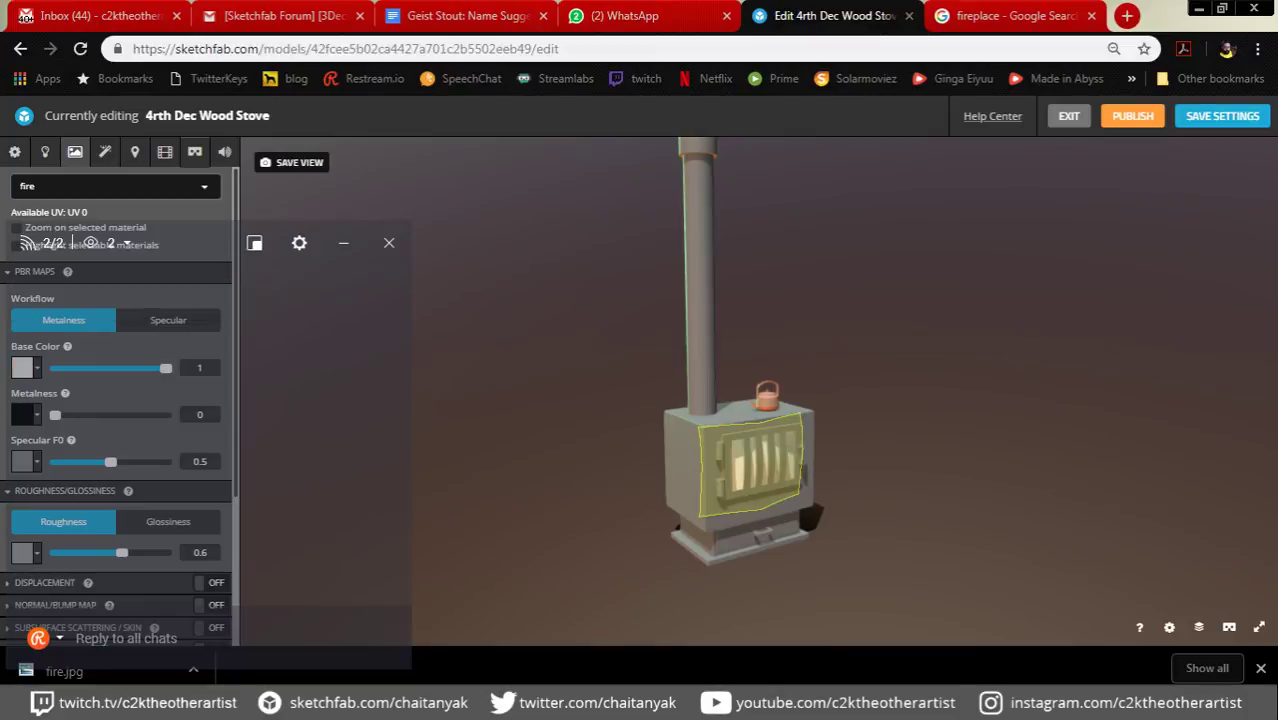
{"action": "left_click", "coordinate": [22, 368]}
{"action": "left_click", "coordinate": [164, 409]}
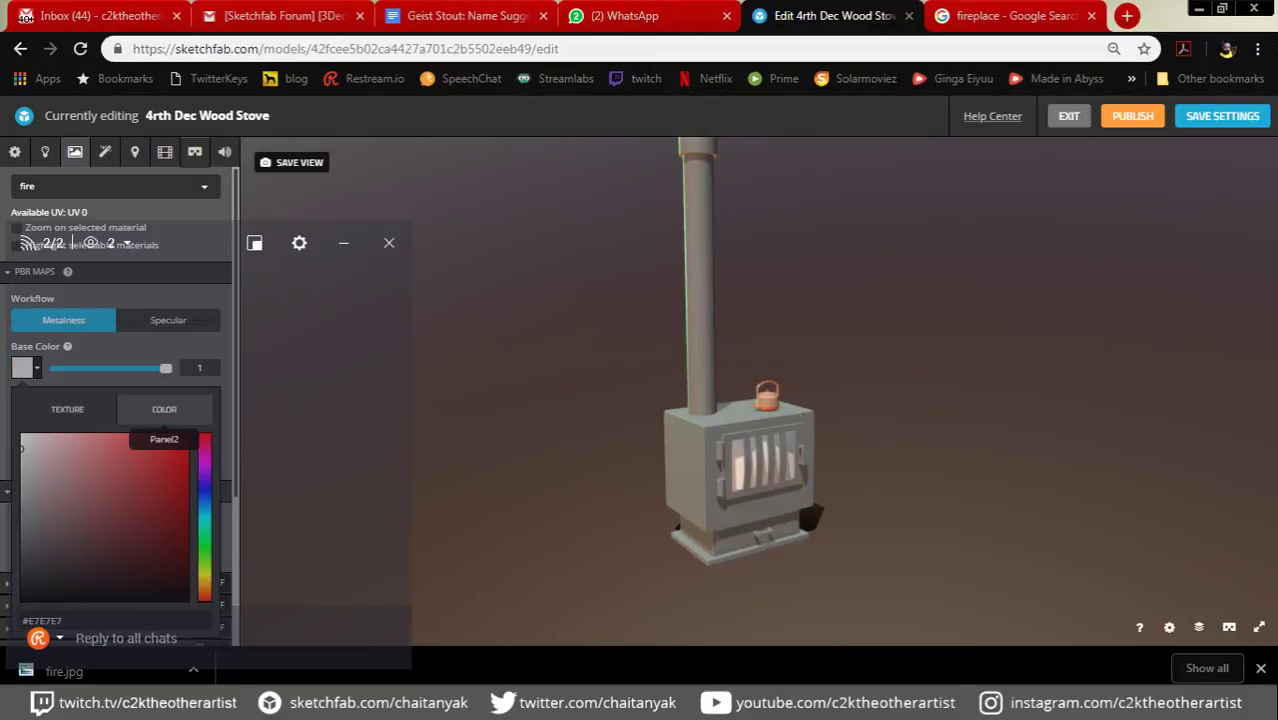
{"action": "left_click", "coordinate": [64, 409]}
Step: Import fire.jpg as the fire material's base colour texture, then select the stove material
{"action": "left_click", "coordinate": [114, 448]}
{"action": "left_click", "coordinate": [479, 243]}
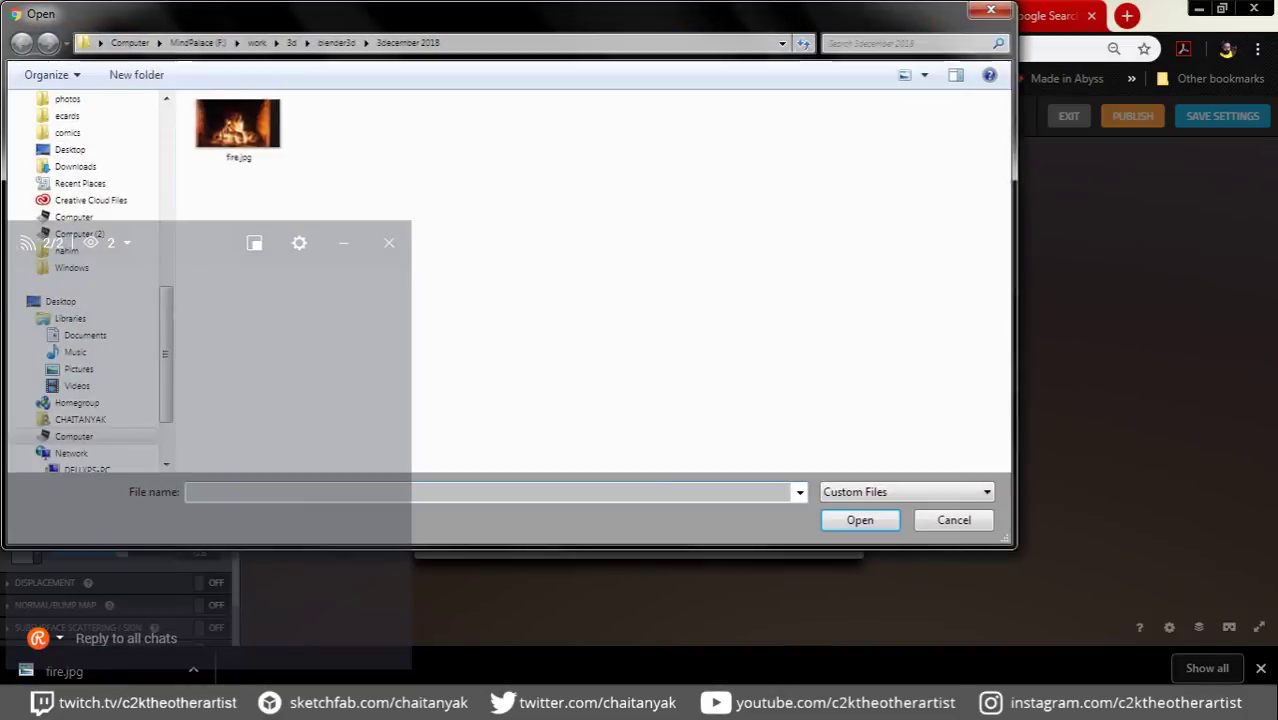
{"action": "left_click", "coordinate": [238, 128]}
{"action": "key", "text": "Return"}
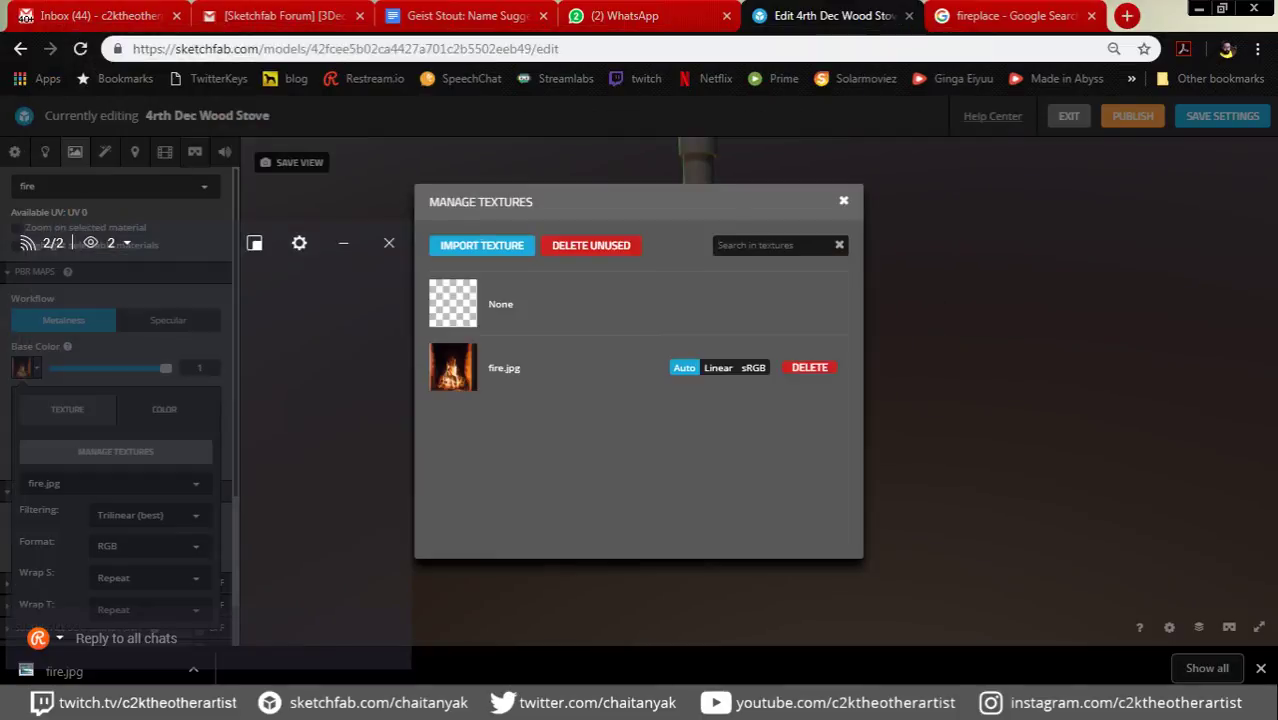
{"action": "key", "text": "Escape"}
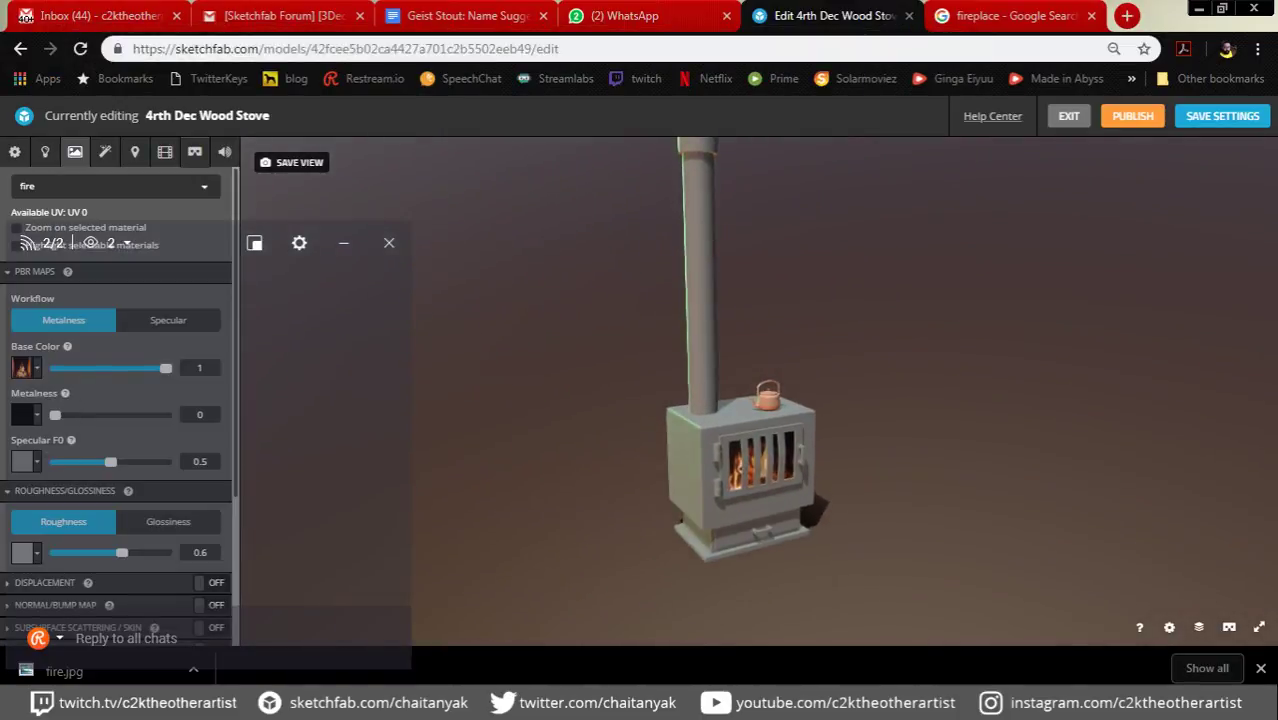
{"action": "left_click", "coordinate": [740, 480]}
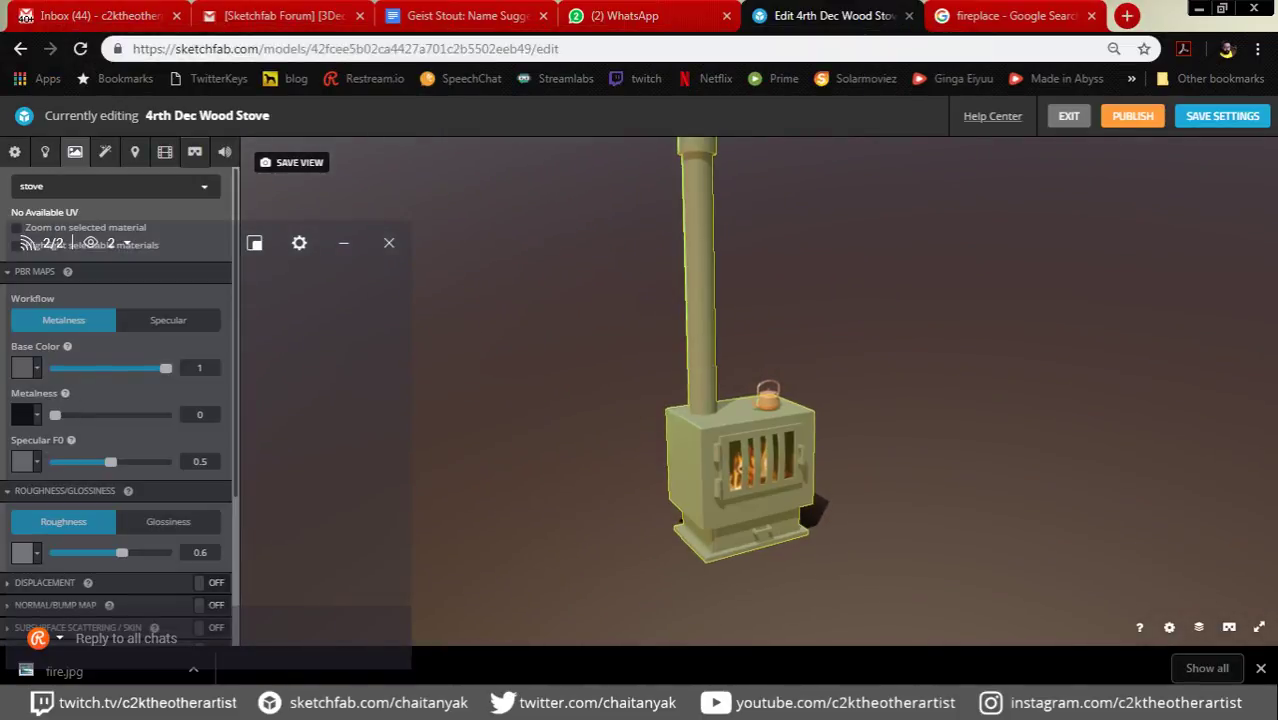
Step: Make the stove glossier dark metal: base colour 0.456, full metalness, roughness 0.523
{"action": "left_click_drag", "start_coordinate": [165, 368], "coordinate": [85, 368]}
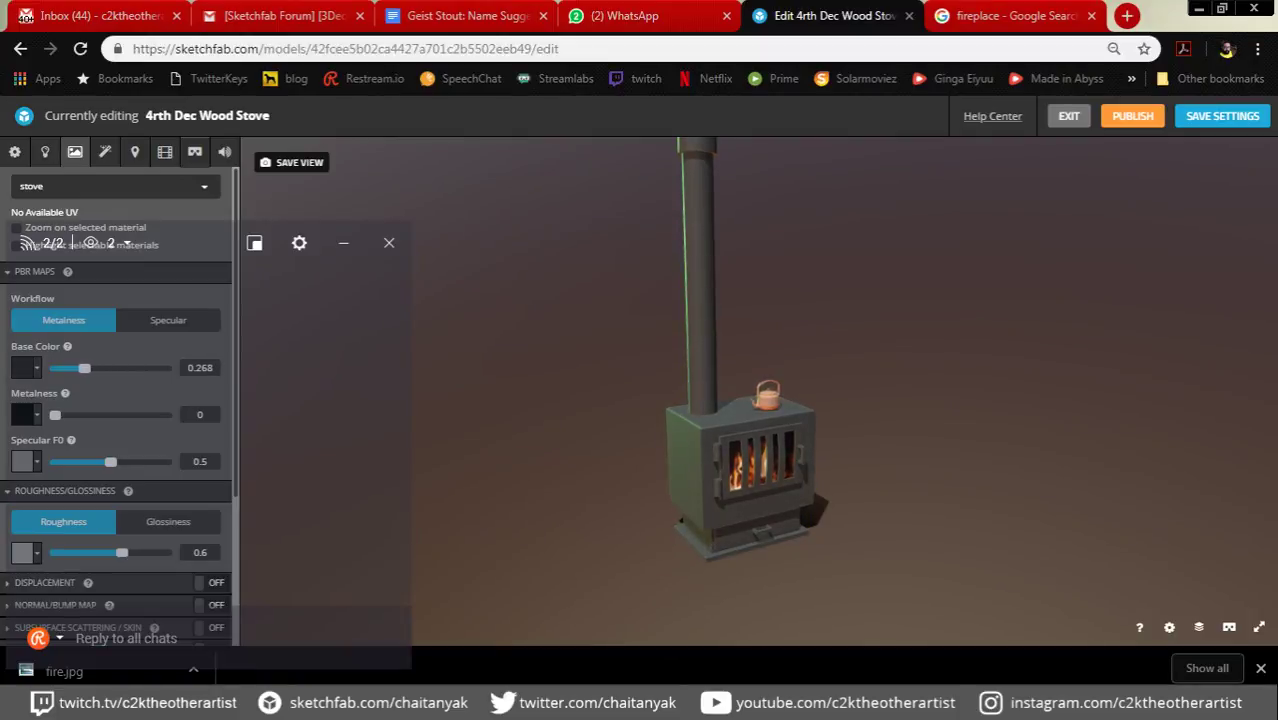
{"action": "left_click_drag", "start_coordinate": [55, 414], "coordinate": [165, 414]}
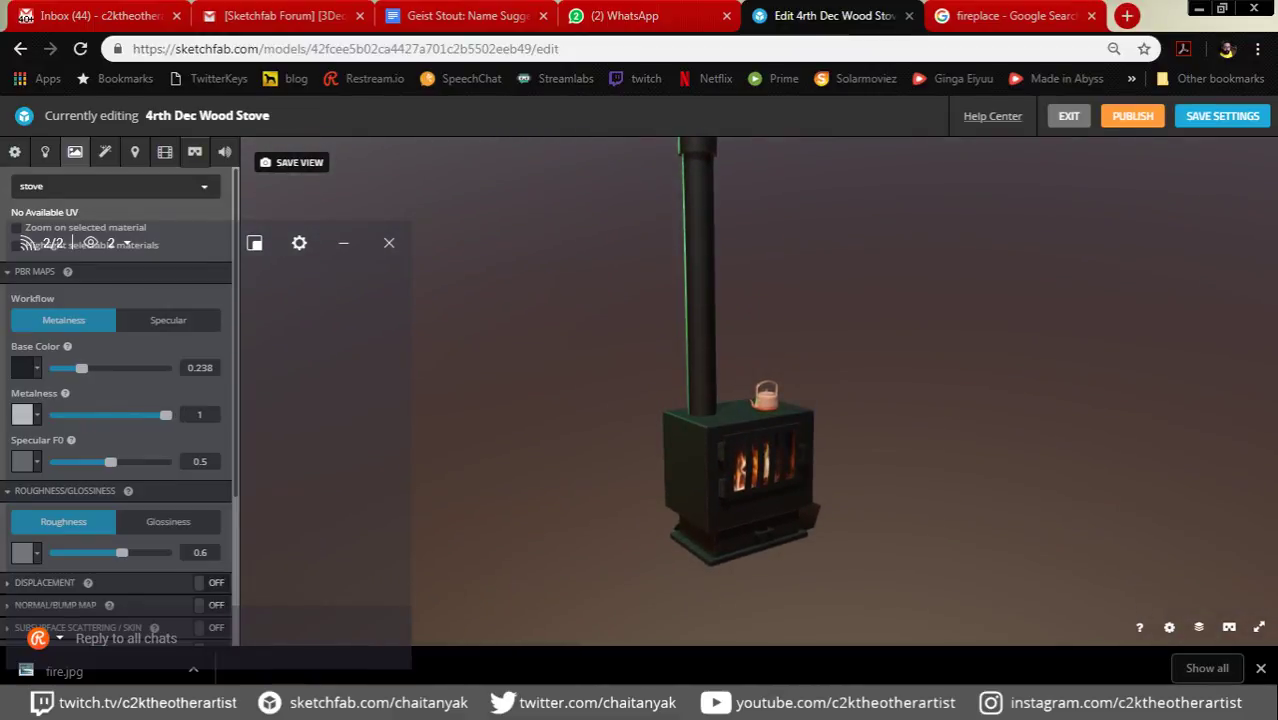
{"action": "left_click_drag", "start_coordinate": [121, 552], "coordinate": [133, 552]}
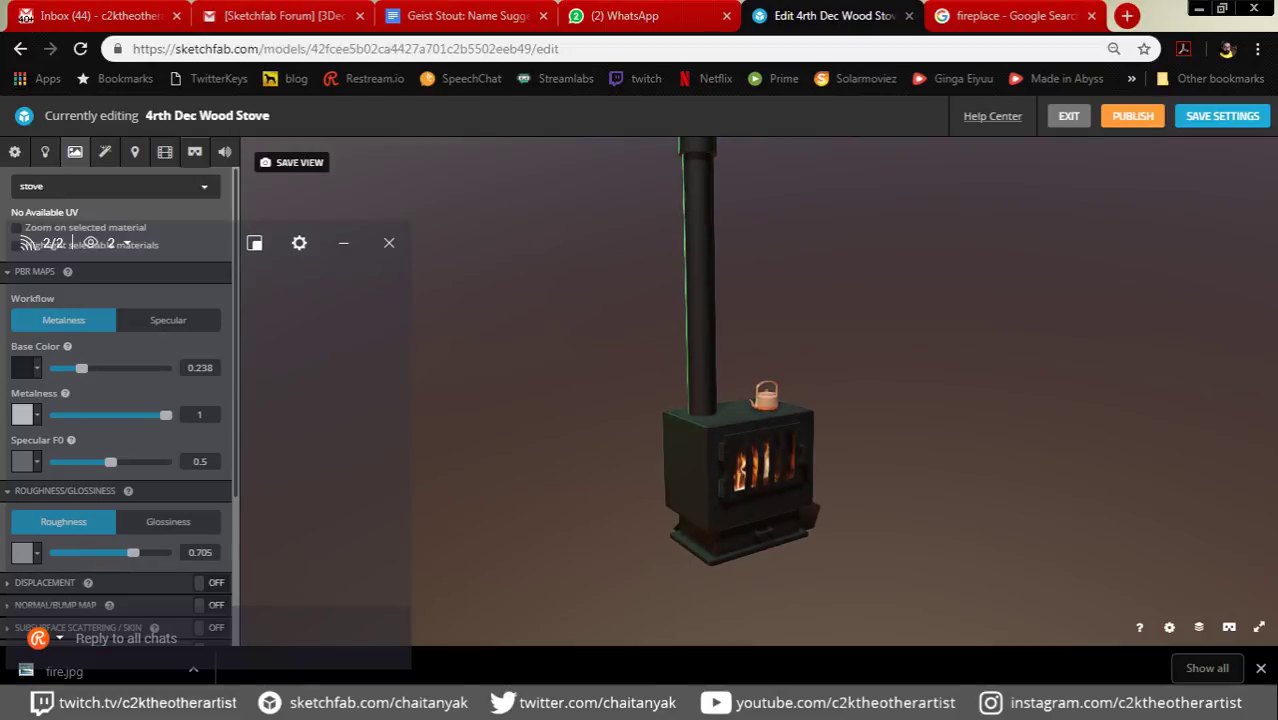
{"action": "left_click_drag", "start_coordinate": [86, 368], "coordinate": [102, 368]}
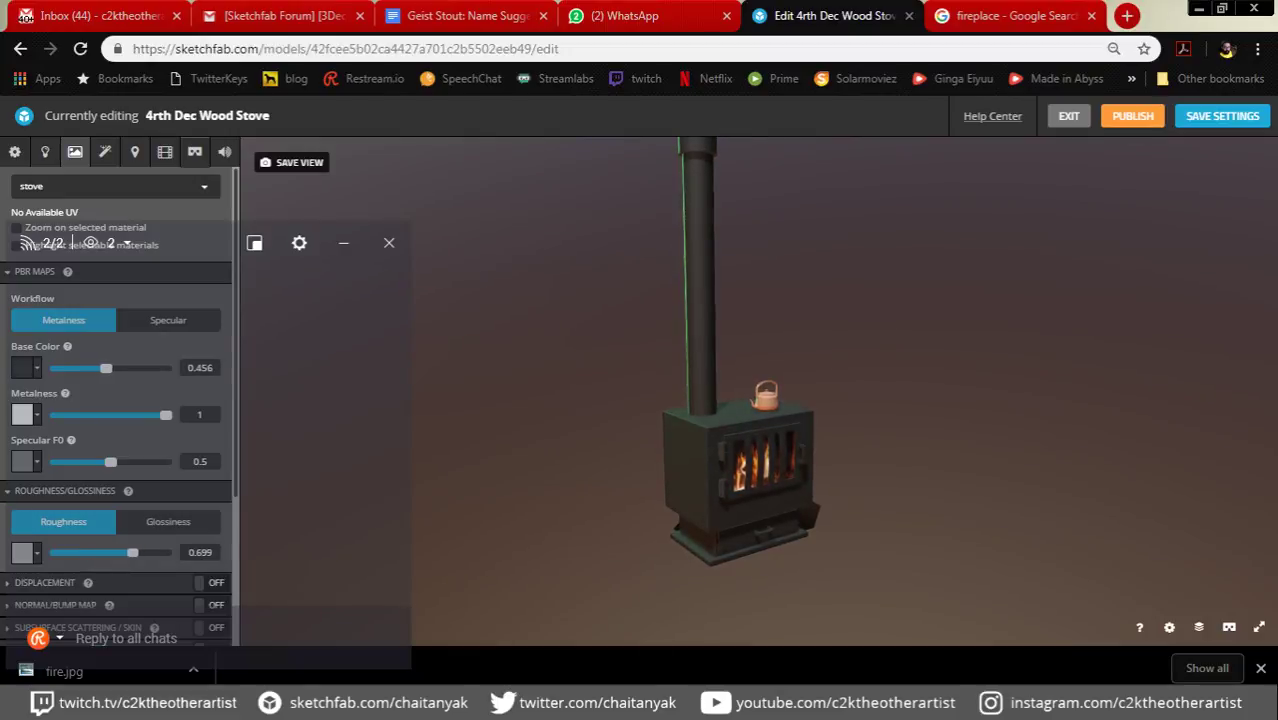
{"action": "left_click_drag", "start_coordinate": [133, 552], "coordinate": [113, 552]}
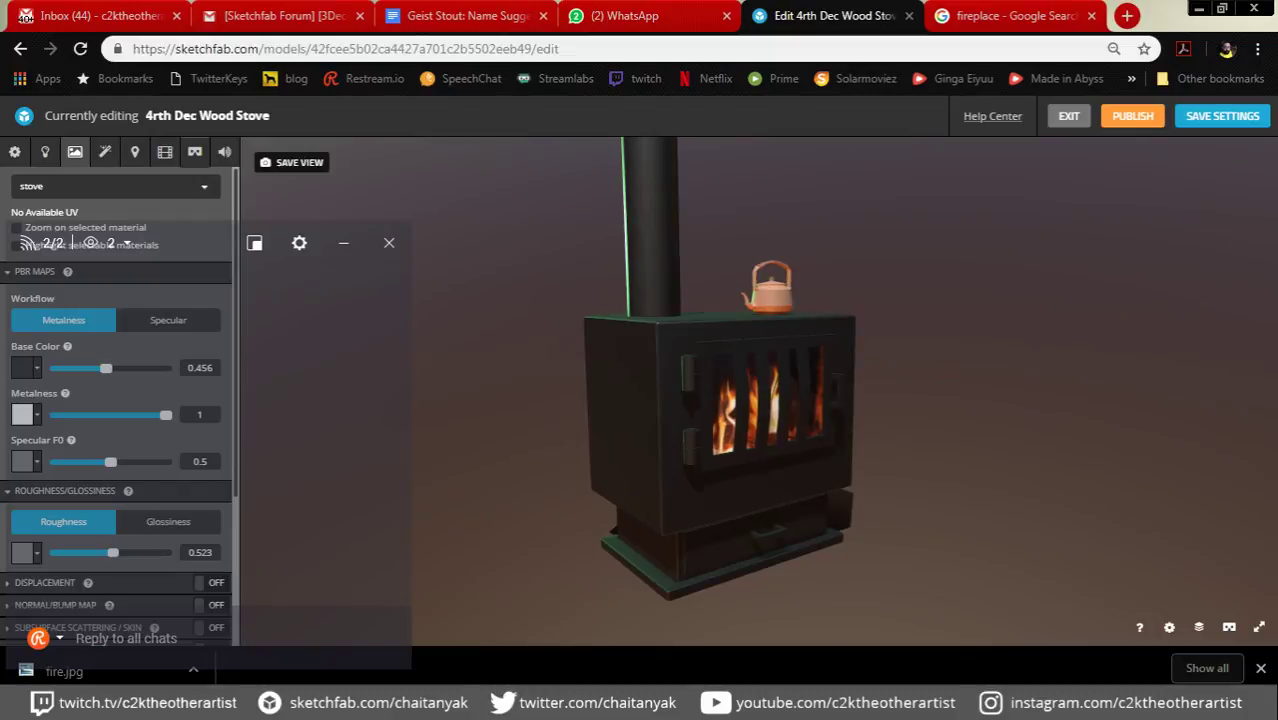
Step: Set the kettle material's metalness to 1 and check the kettle's base ring and handle materials
{"action": "left_click", "coordinate": [770, 290]}
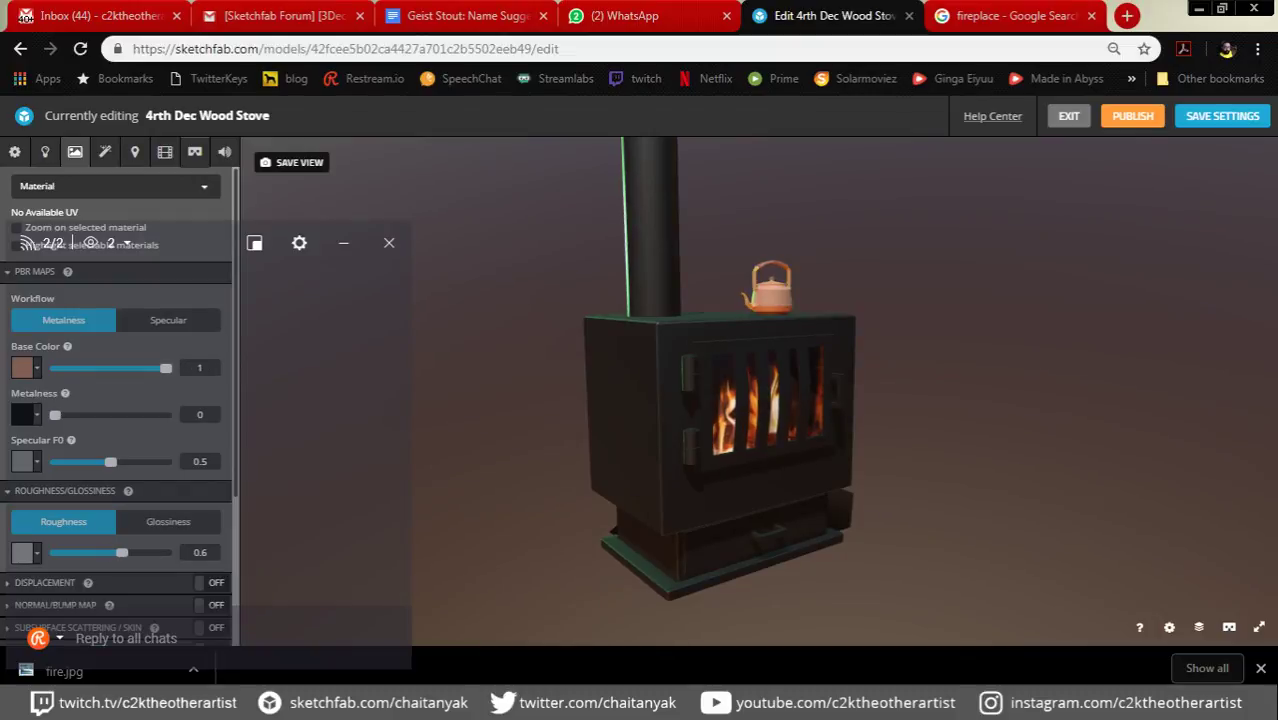
{"action": "left_click_drag", "start_coordinate": [55, 414], "coordinate": [165, 414]}
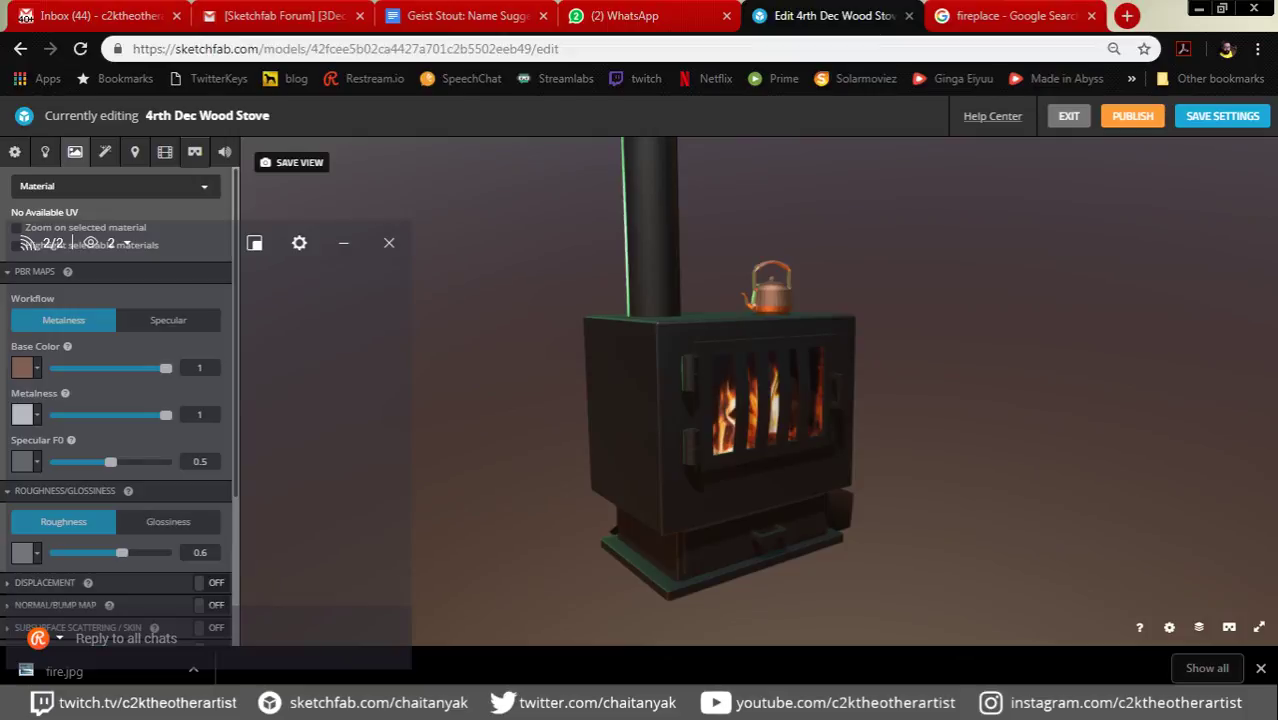
{"action": "left_click", "coordinate": [720, 470]}
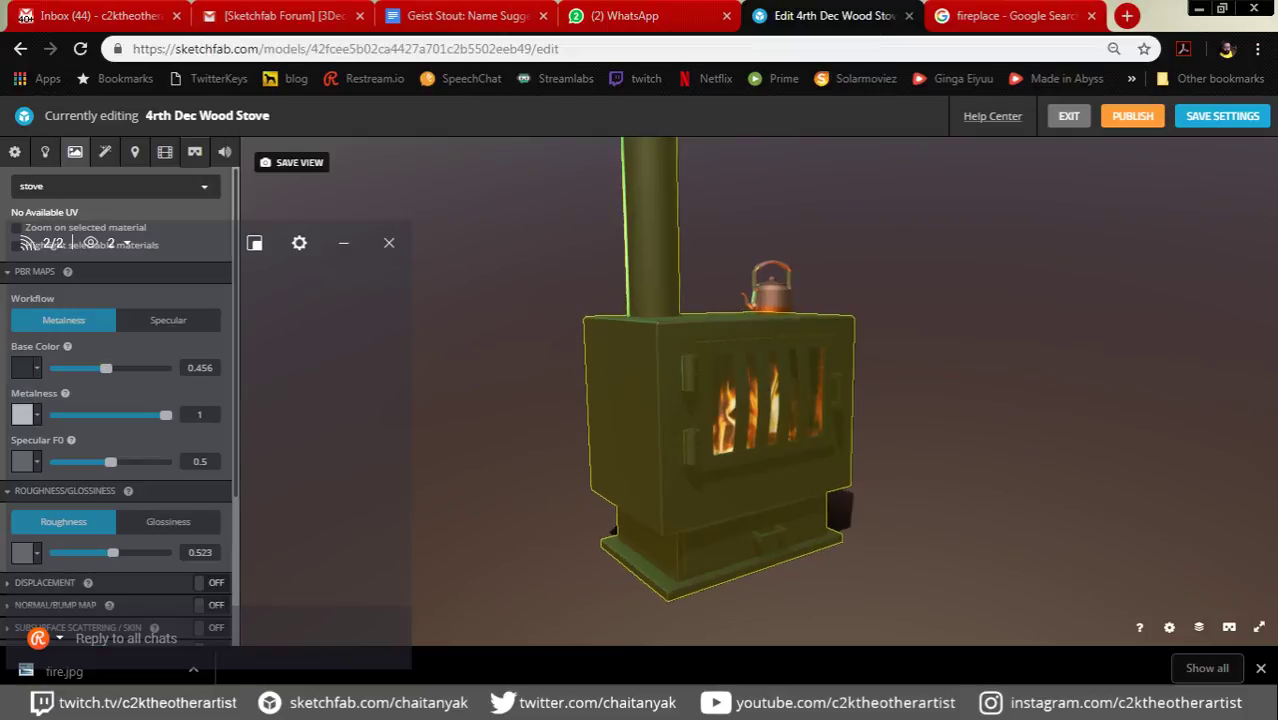
{"action": "left_click", "coordinate": [770, 308]}
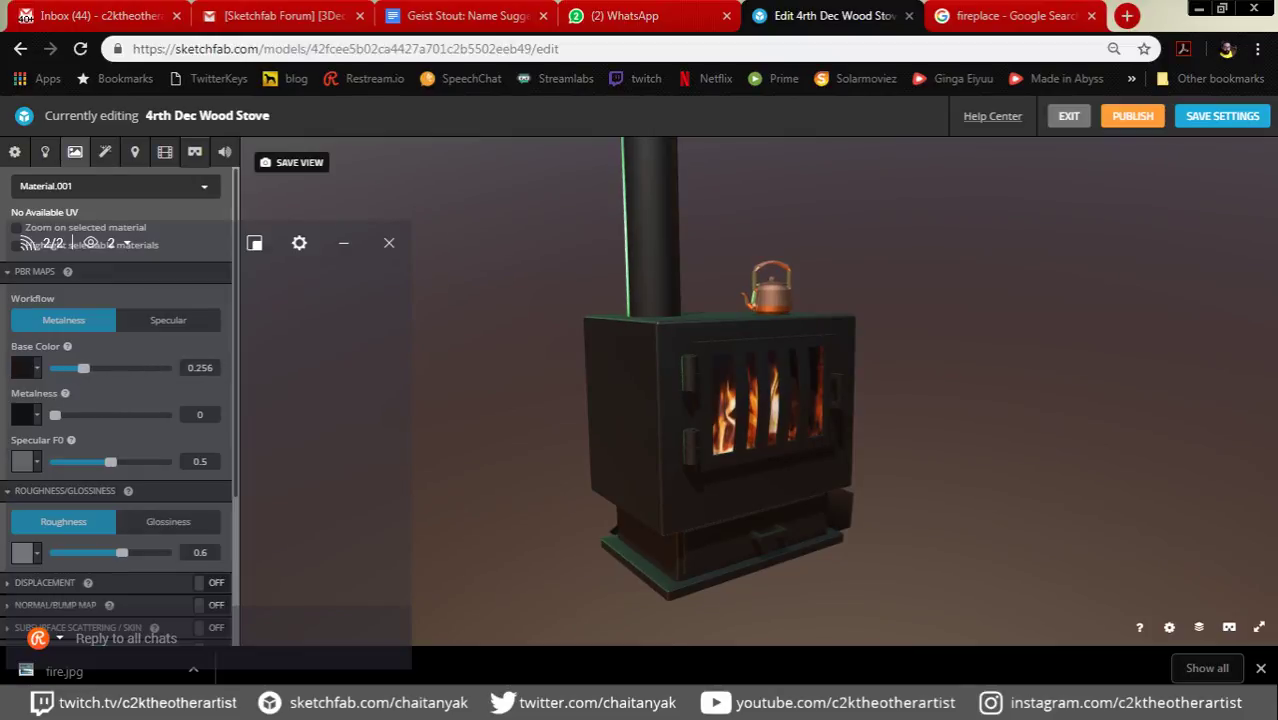
{"action": "left_click", "coordinate": [768, 292]}
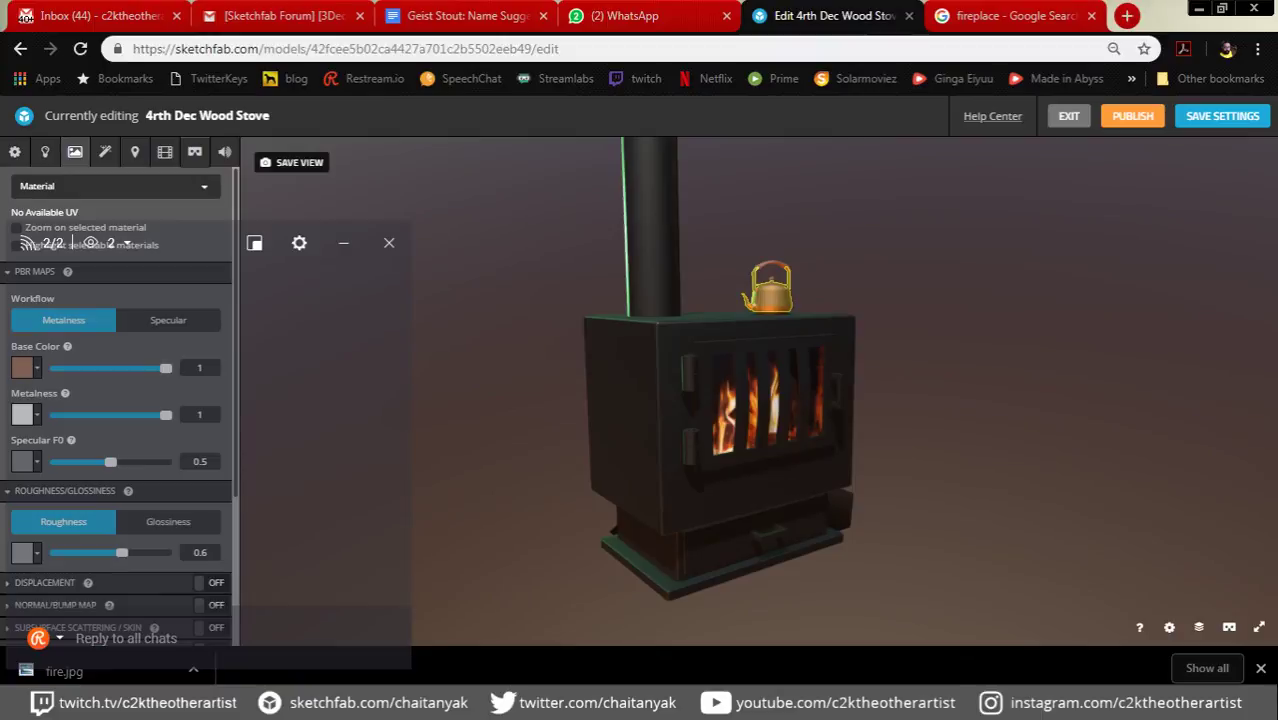
{"action": "left_click", "coordinate": [771, 270]}
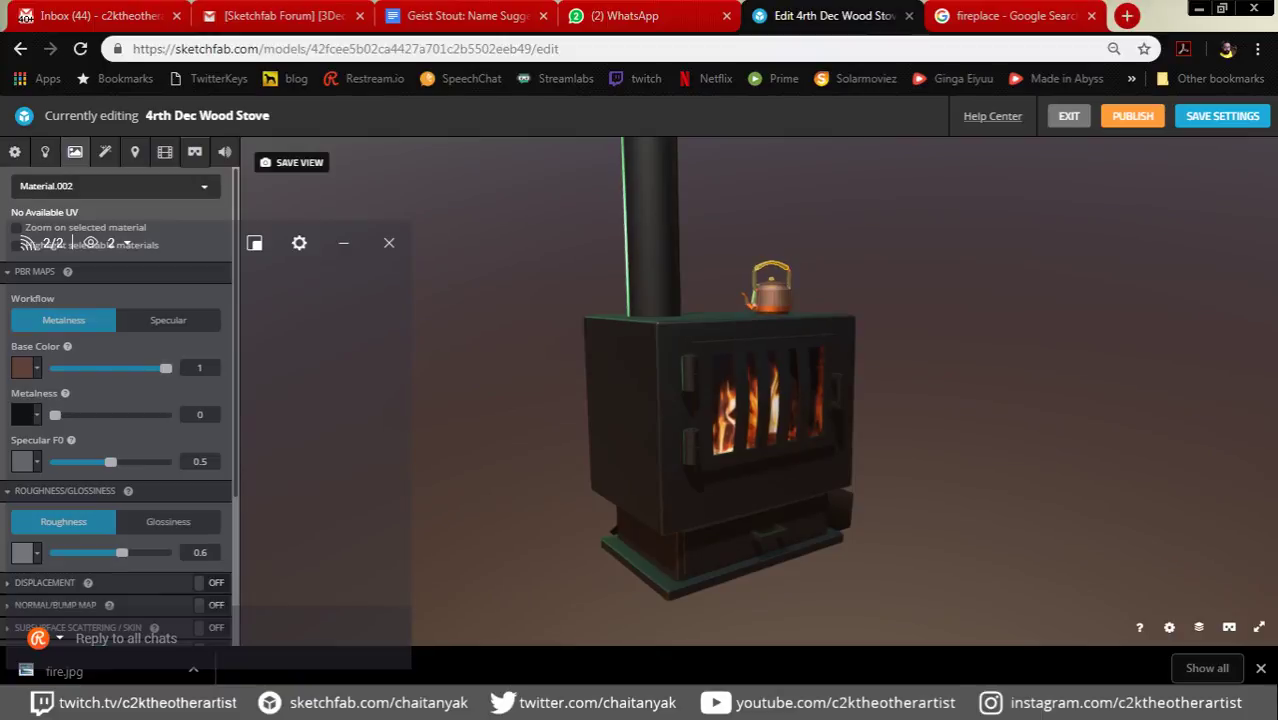
Step: Set the kettle handle material's roughness to 0
{"action": "scroll", "coordinate": [118, 400], "scroll_direction": "down", "scroll_amount": 2}
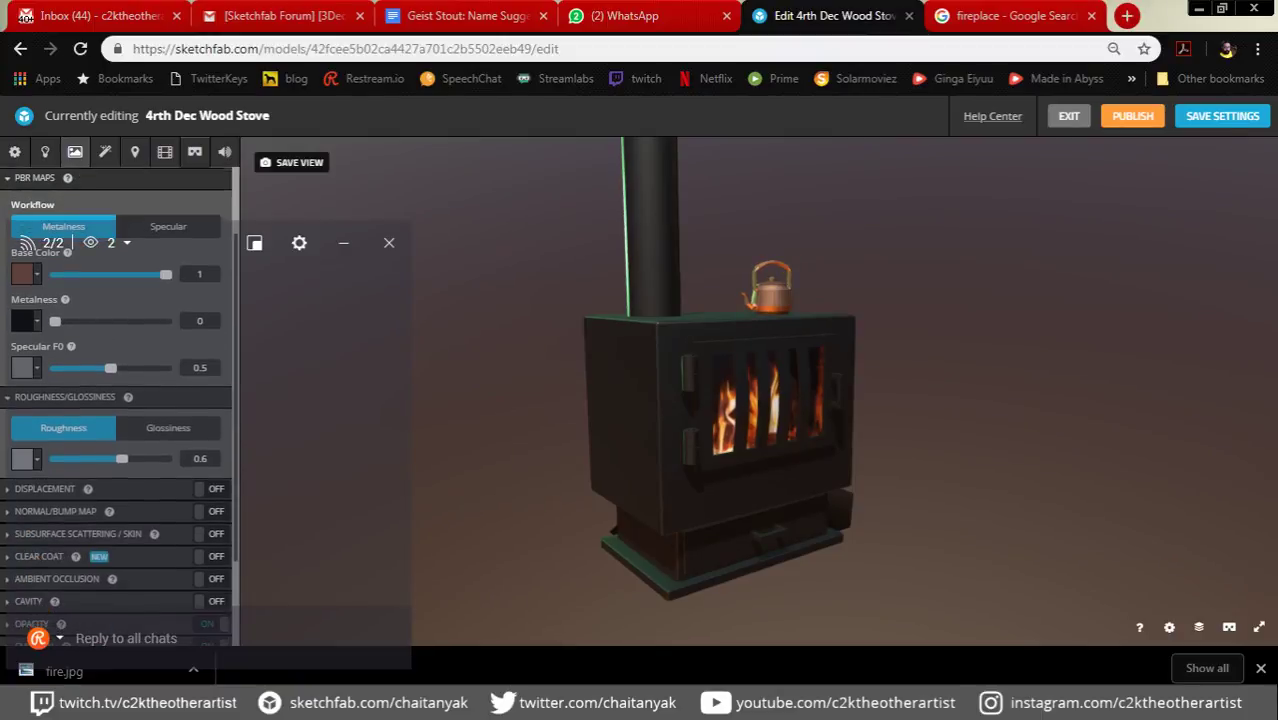
{"action": "mouse_move", "coordinate": [121, 458]}
{"action": "left_mouse_down"}
{"action": "mouse_move", "coordinate": [55, 458]}
{"action": "mouse_move", "coordinate": [166, 458]}
{"action": "left_mouse_up"}
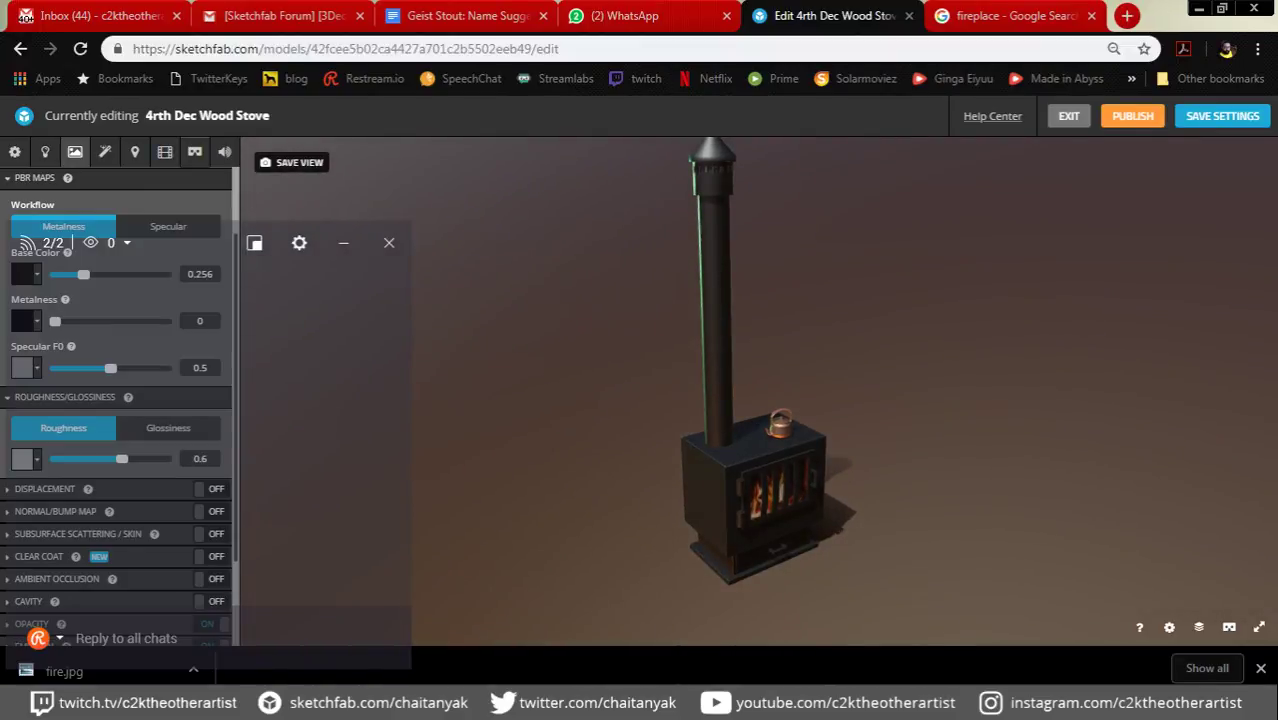
{"action": "scroll", "coordinate": [115, 400], "scroll_direction": "down", "scroll_amount": 2}
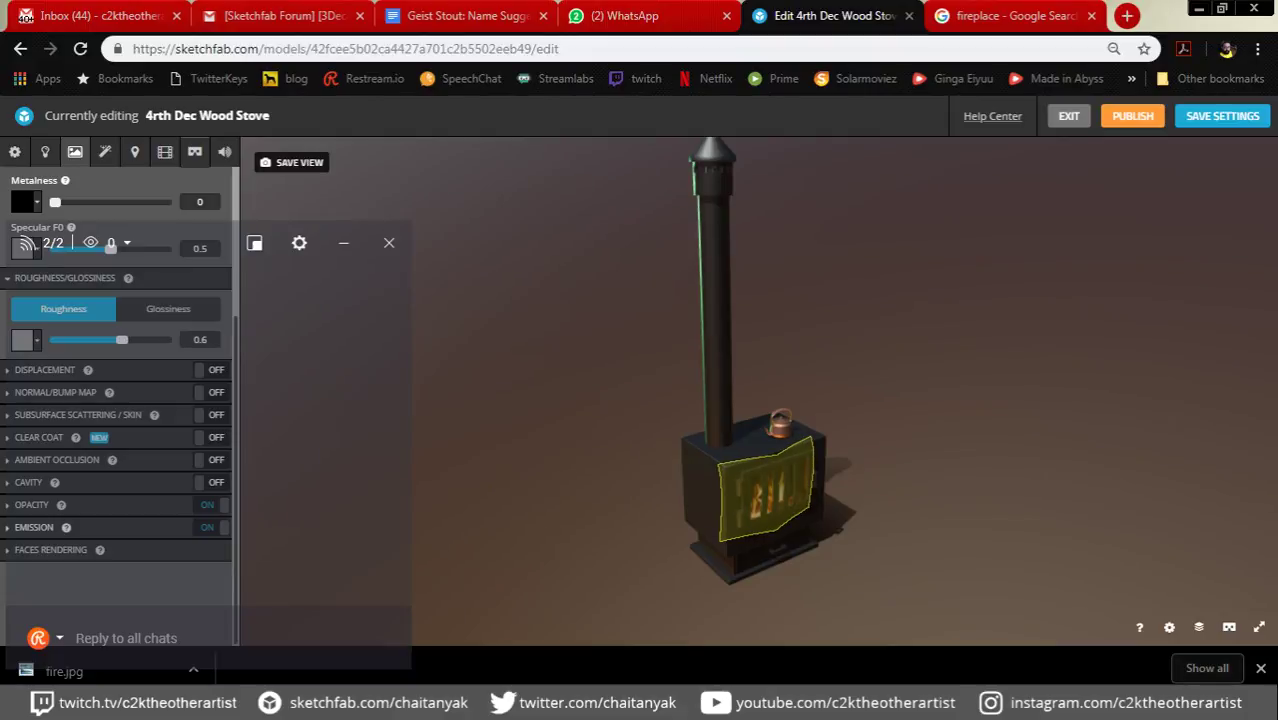
Step: Give the fire window a fire.jpg emission texture at intensity 2.38, then show Post Processing filters
{"action": "left_click", "coordinate": [34, 527]}
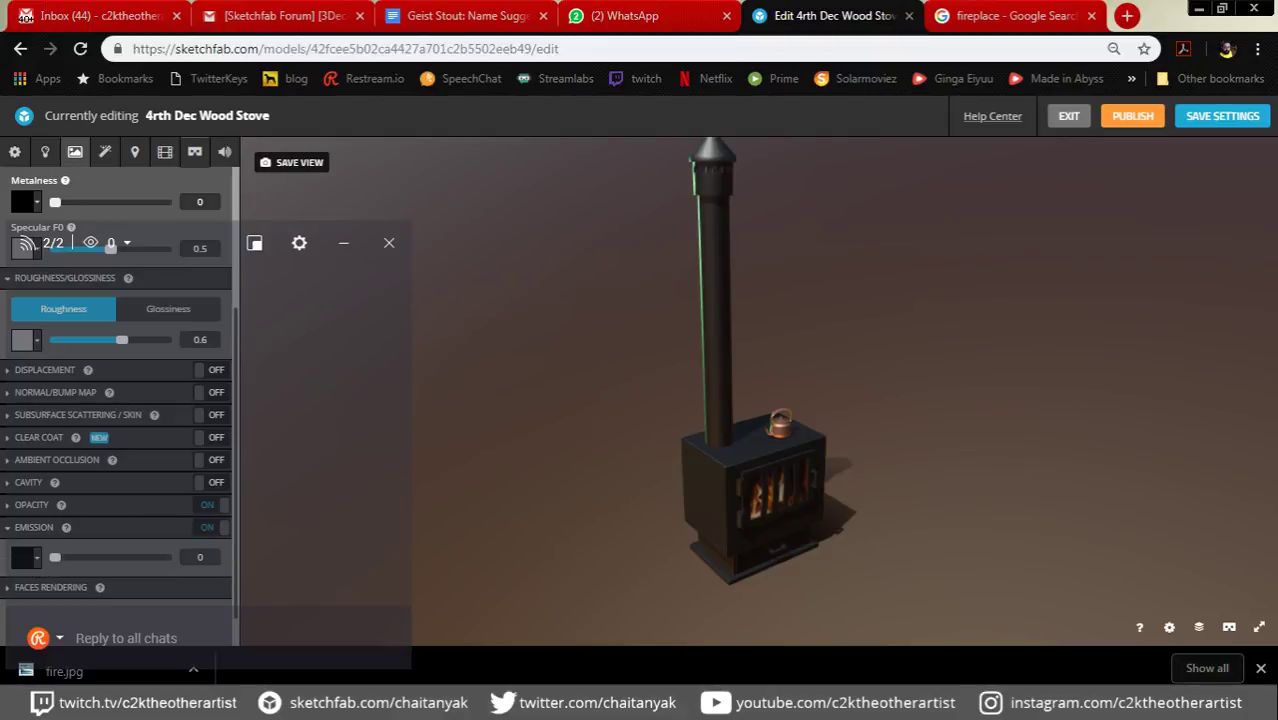
{"action": "left_click_drag", "start_coordinate": [55, 557], "coordinate": [103, 557]}
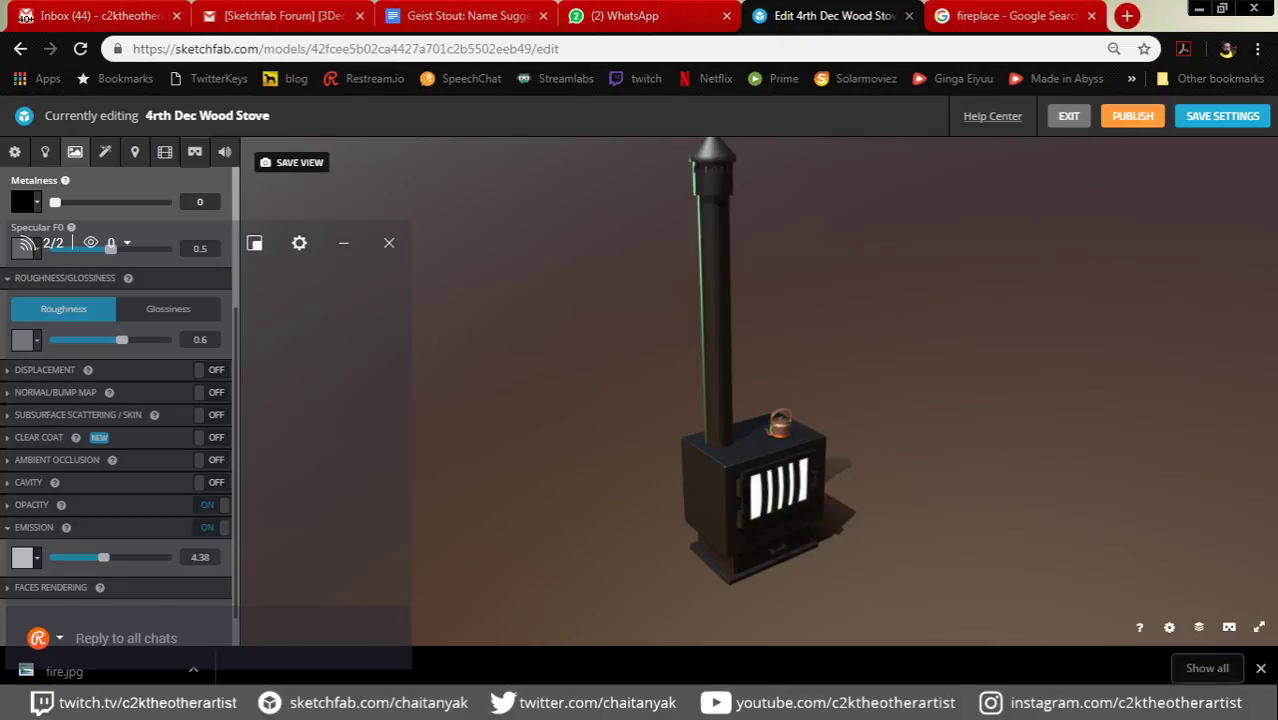
{"action": "left_click", "coordinate": [22, 557]}
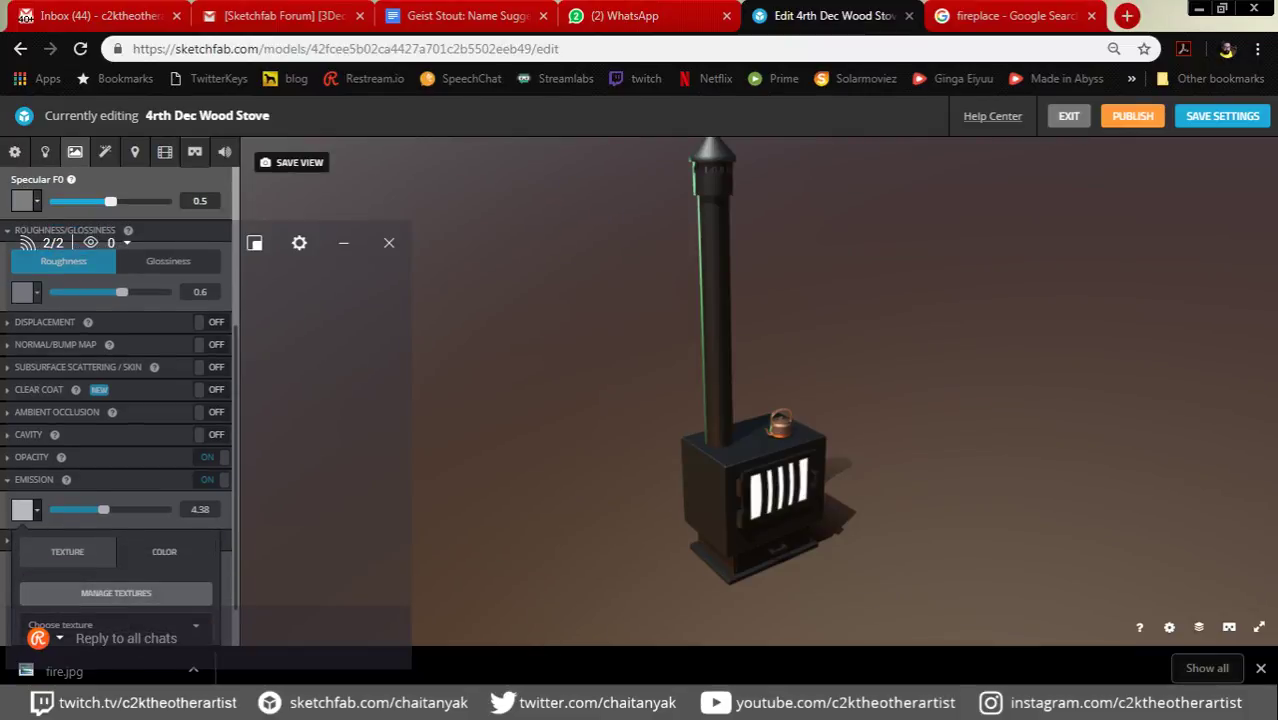
{"action": "scroll", "coordinate": [100, 600], "scroll_direction": "down", "scroll_amount": 1}
{"action": "left_click", "coordinate": [60, 570]}
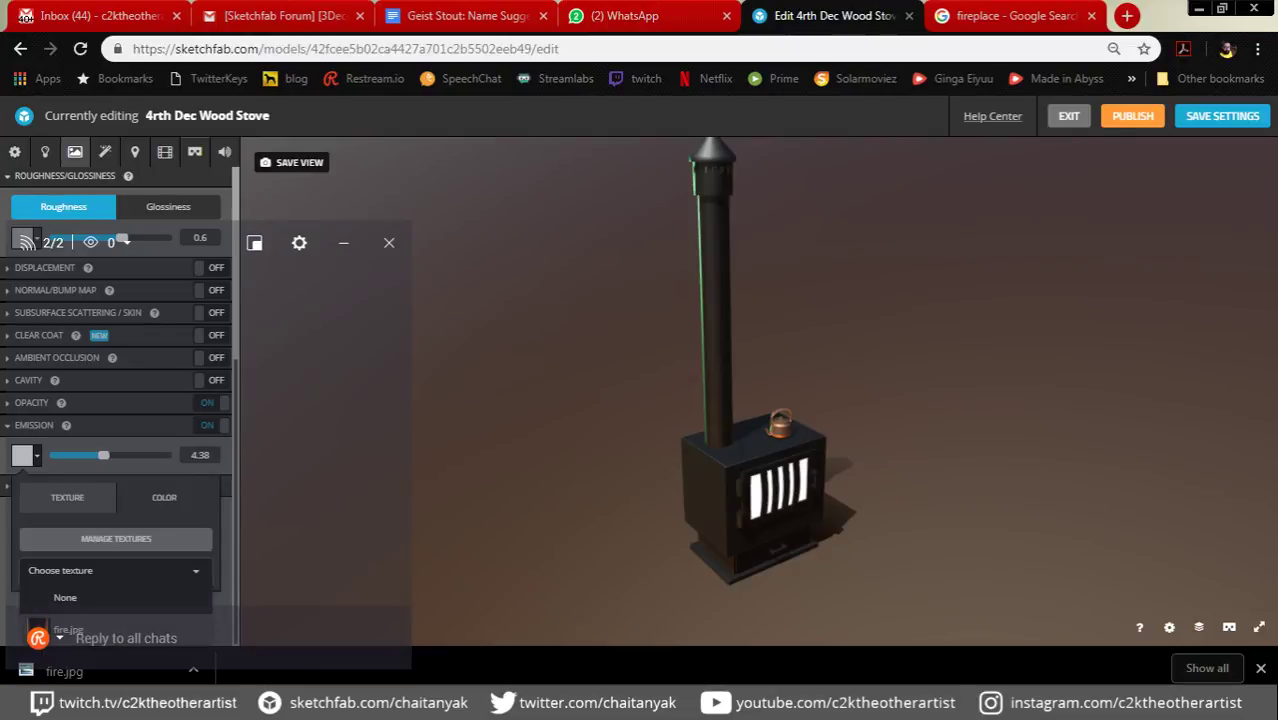
{"action": "left_click", "coordinate": [65, 628]}
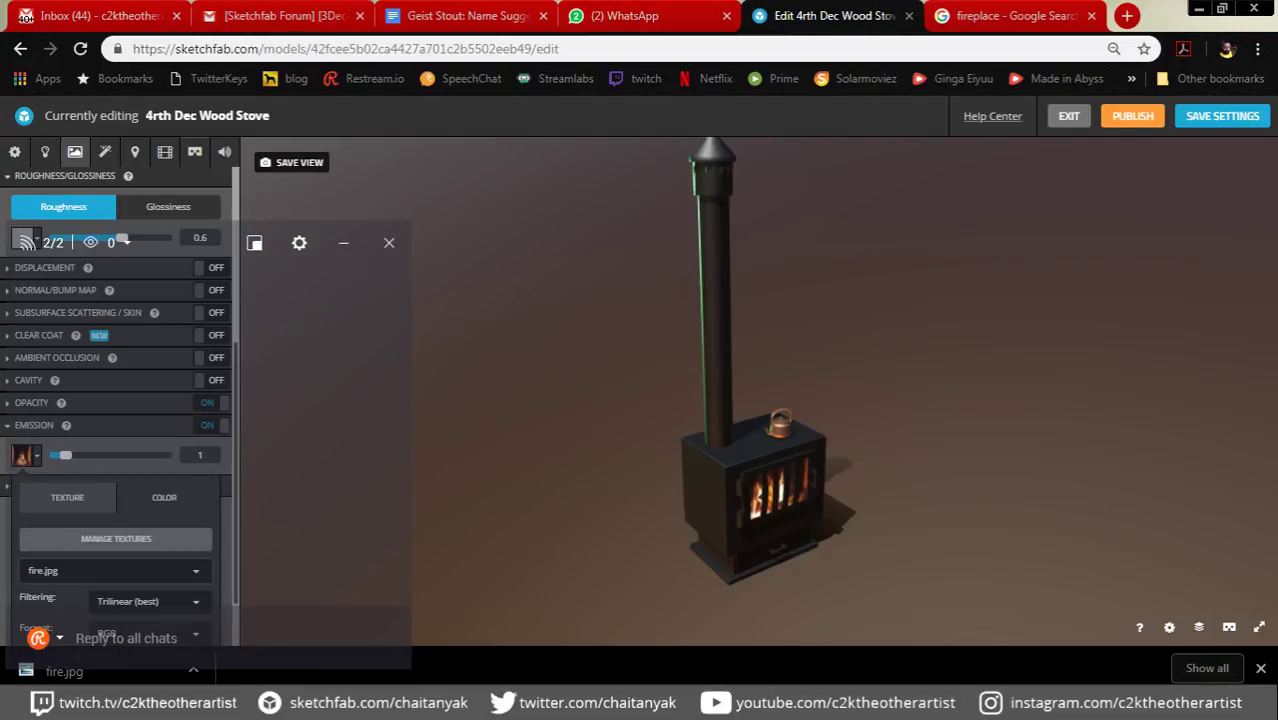
{"action": "mouse_move", "coordinate": [65, 455]}
{"action": "left_mouse_down"}
{"action": "mouse_move", "coordinate": [115, 455]}
{"action": "mouse_move", "coordinate": [81, 455]}
{"action": "left_mouse_up"}
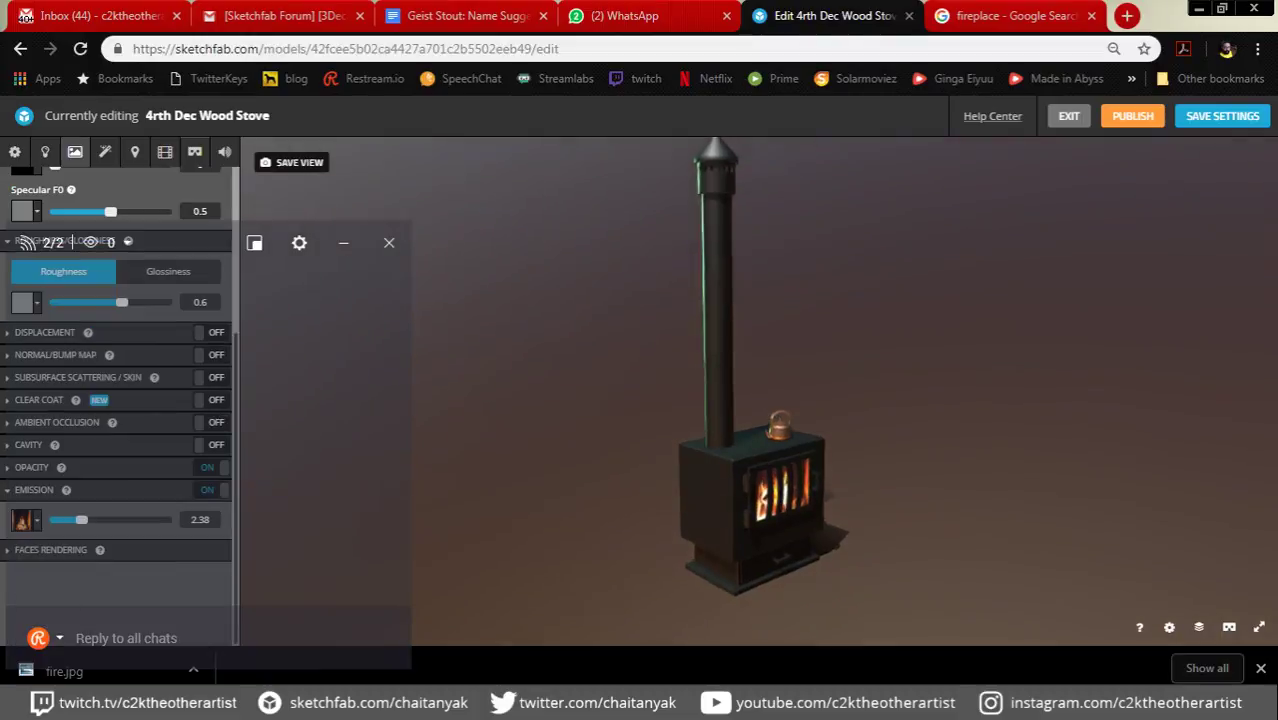
{"action": "left_click", "coordinate": [104, 151]}
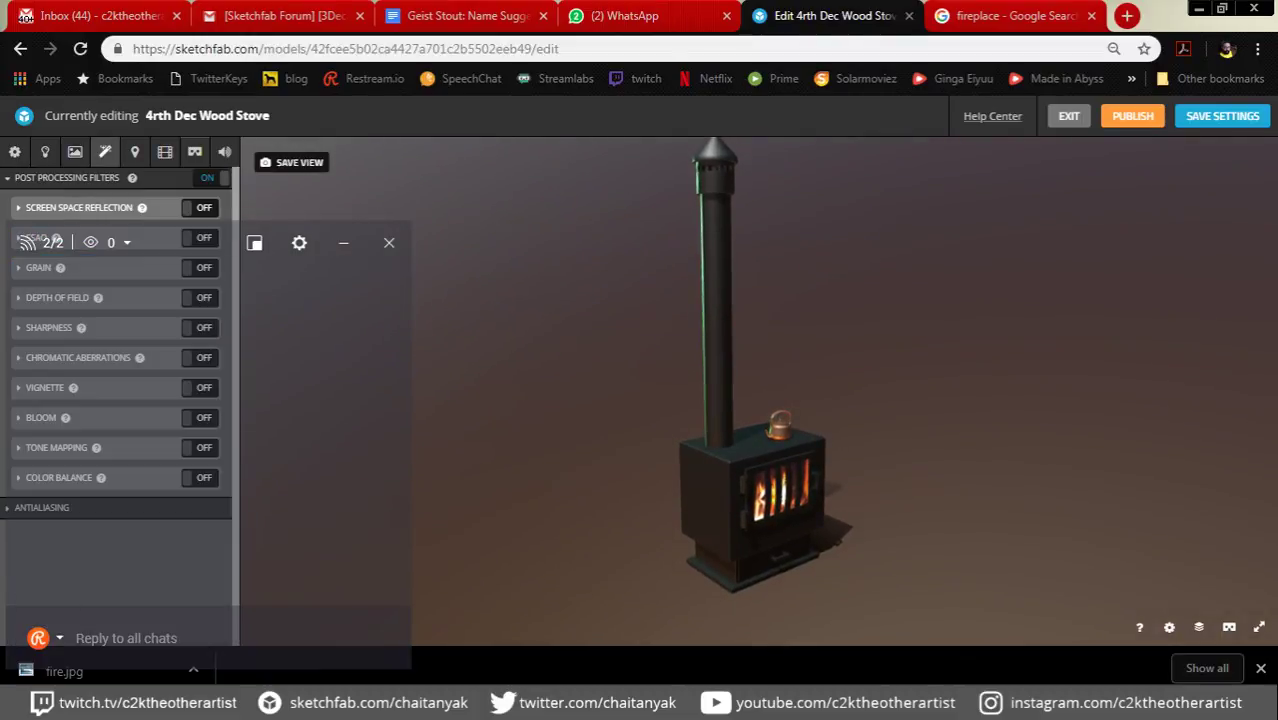